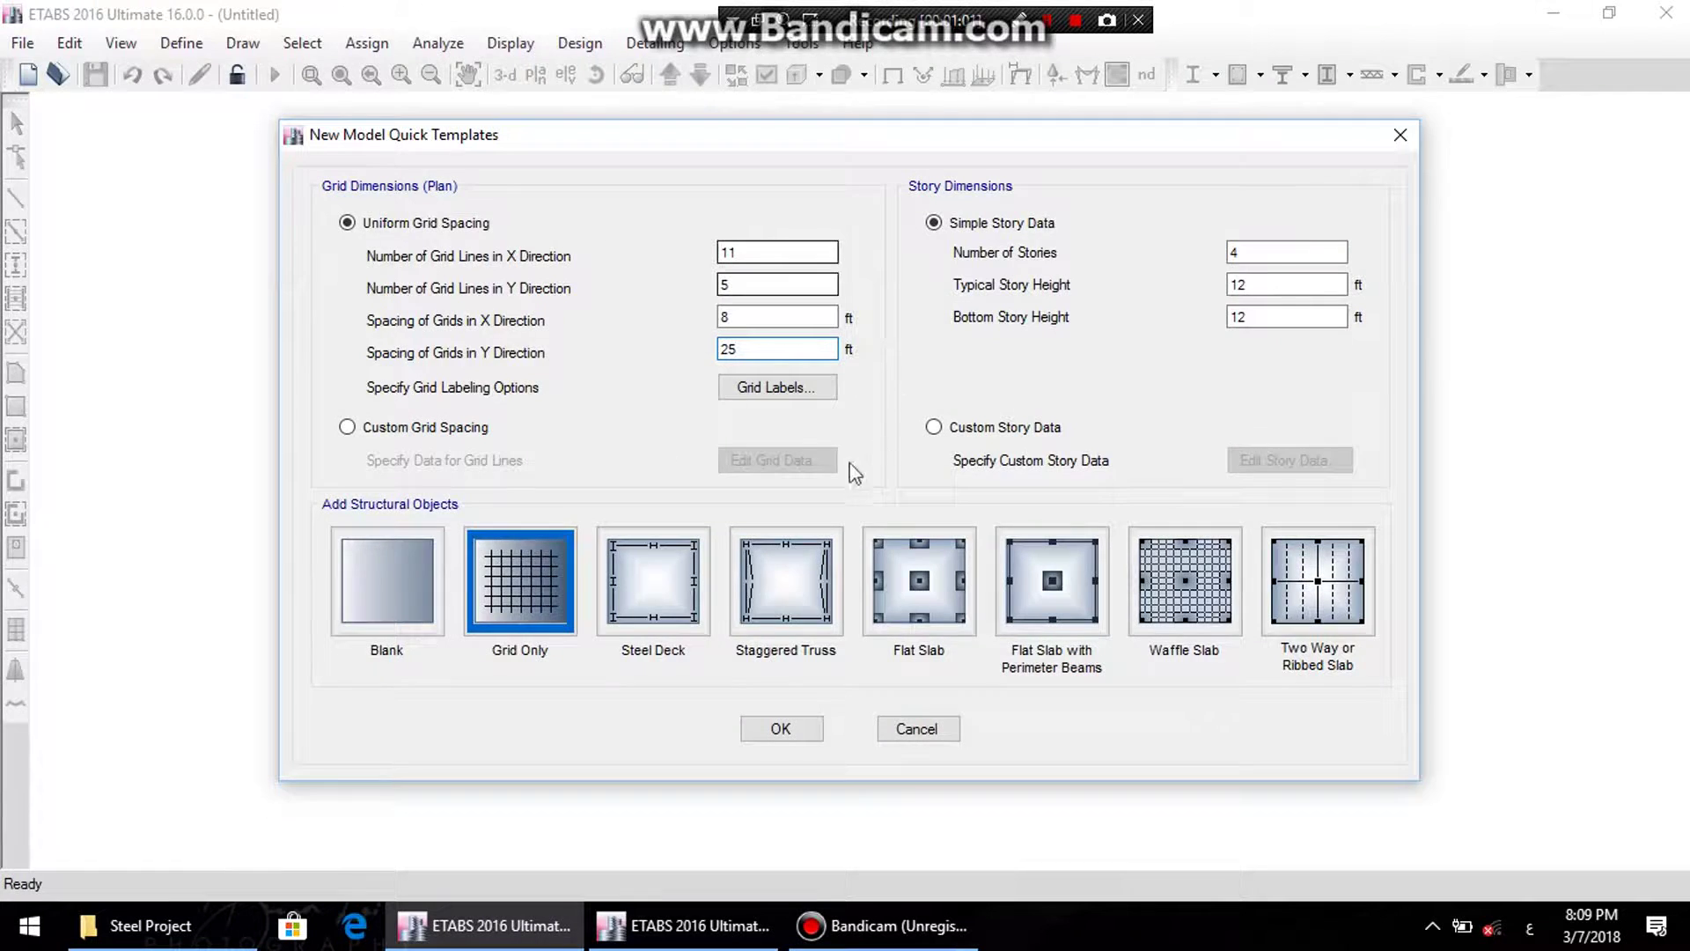
- Consult the finished steel project1 model in the other ETABS window and return to the new model's template dialog
{"action": "left_click", "coordinate": [1291, 249]}
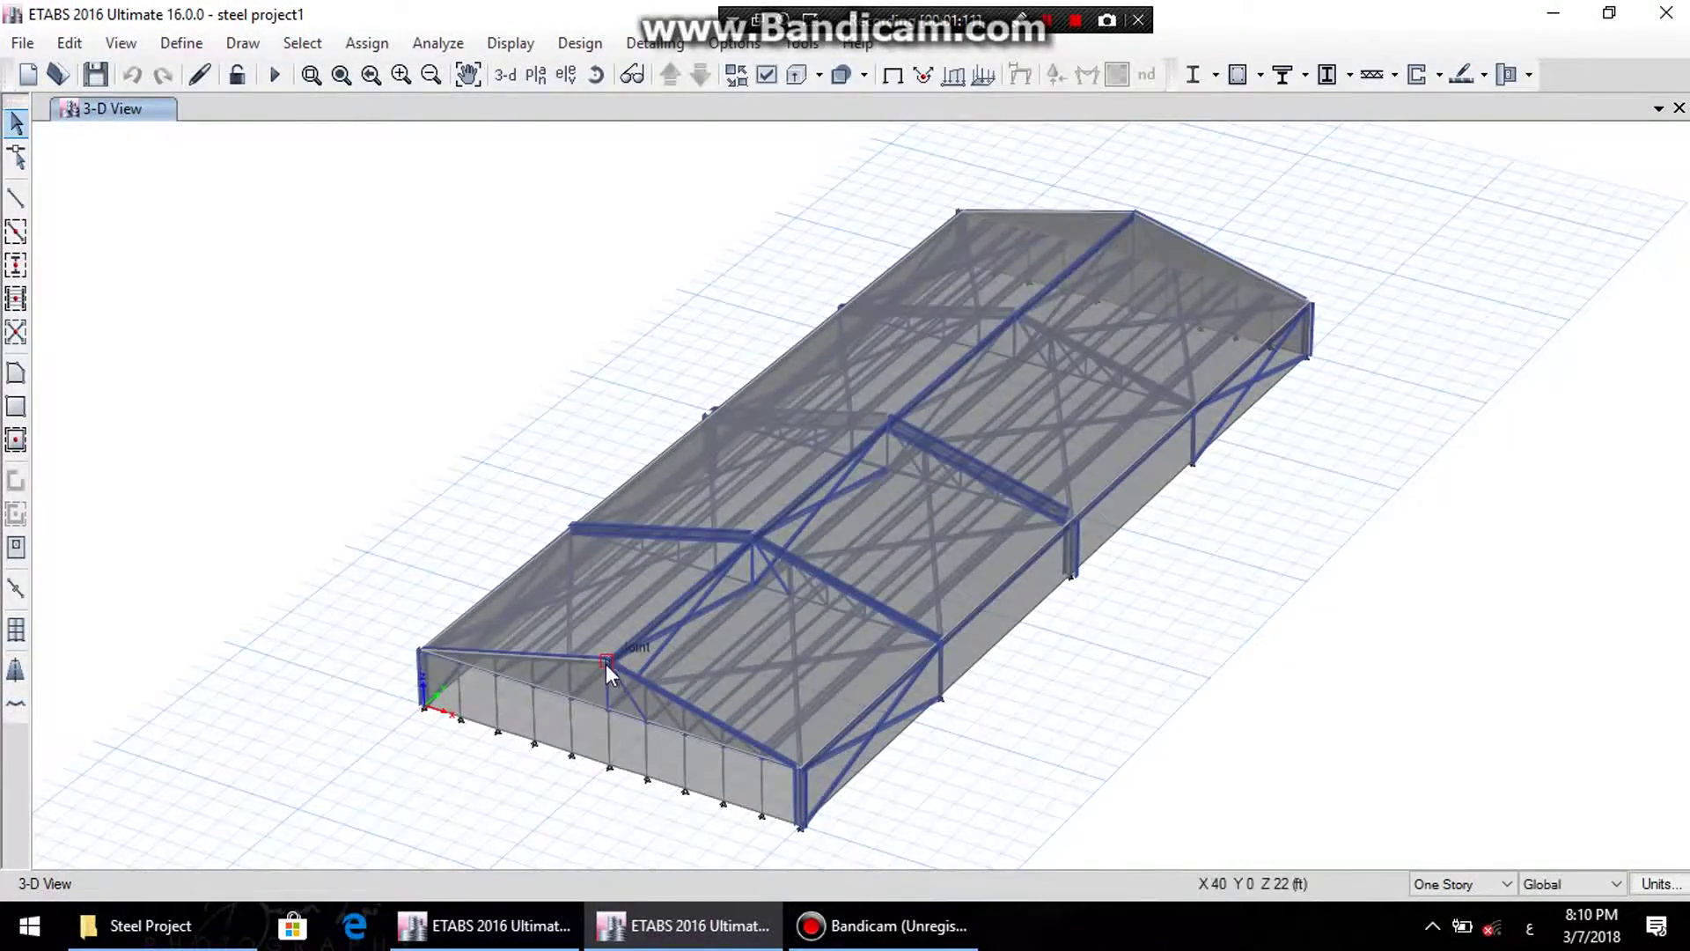
{"action": "left_click", "coordinate": [854, 940]}
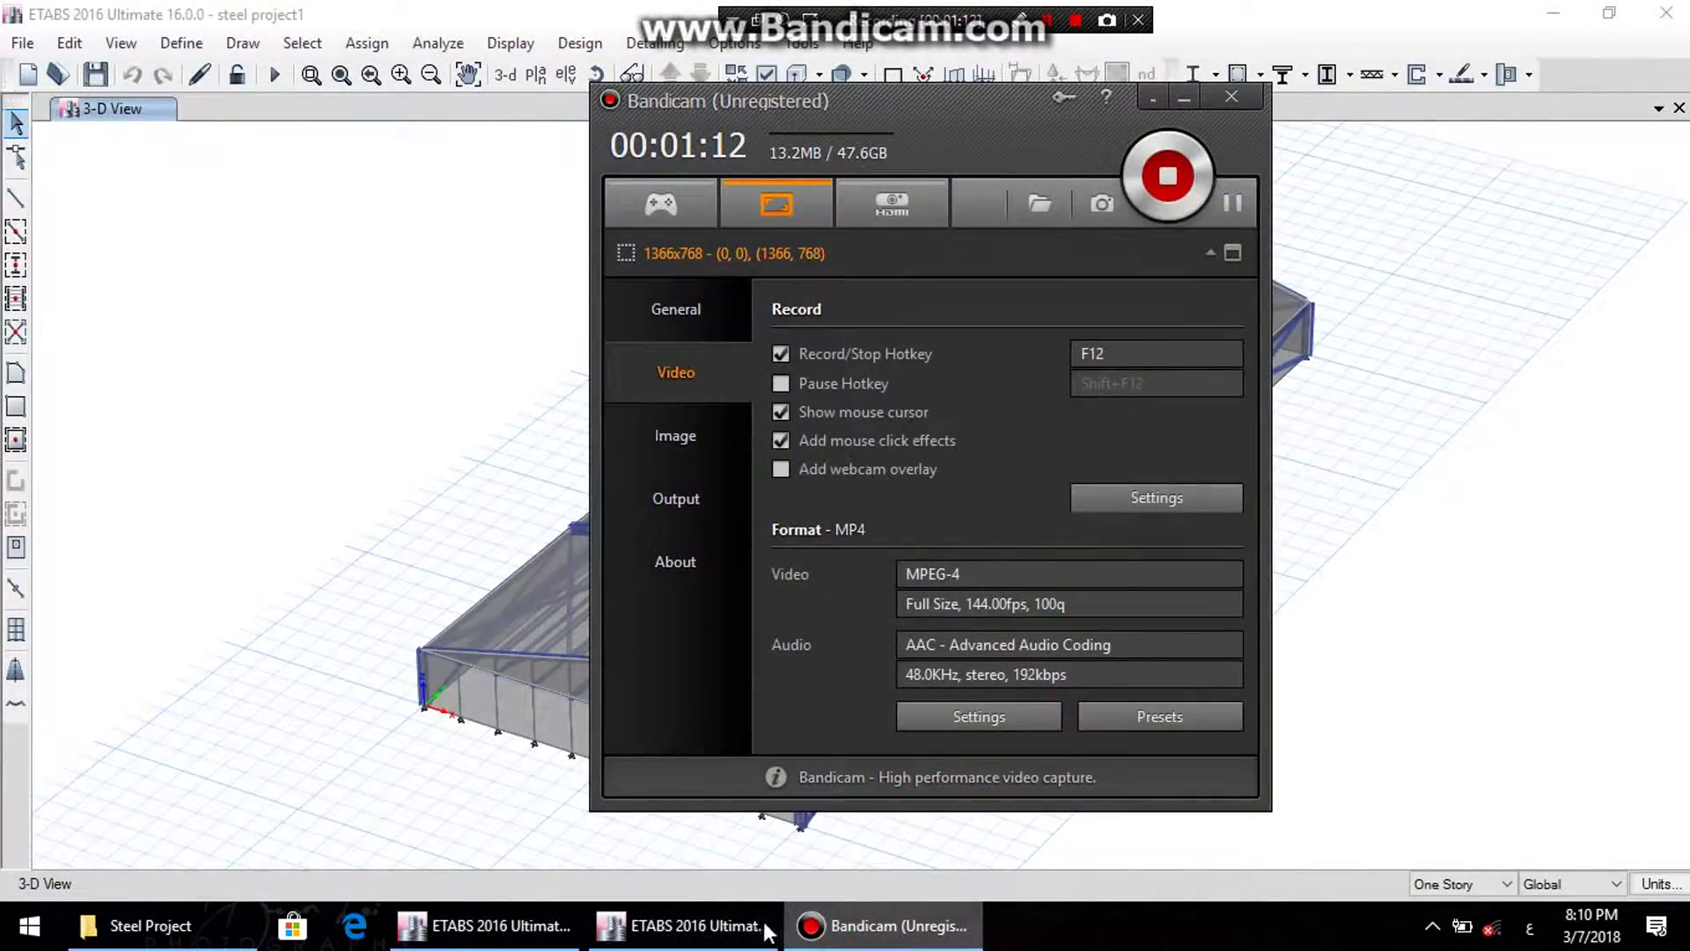
{"action": "left_click", "coordinate": [746, 938]}
{"action": "left_click", "coordinate": [562, 940]}
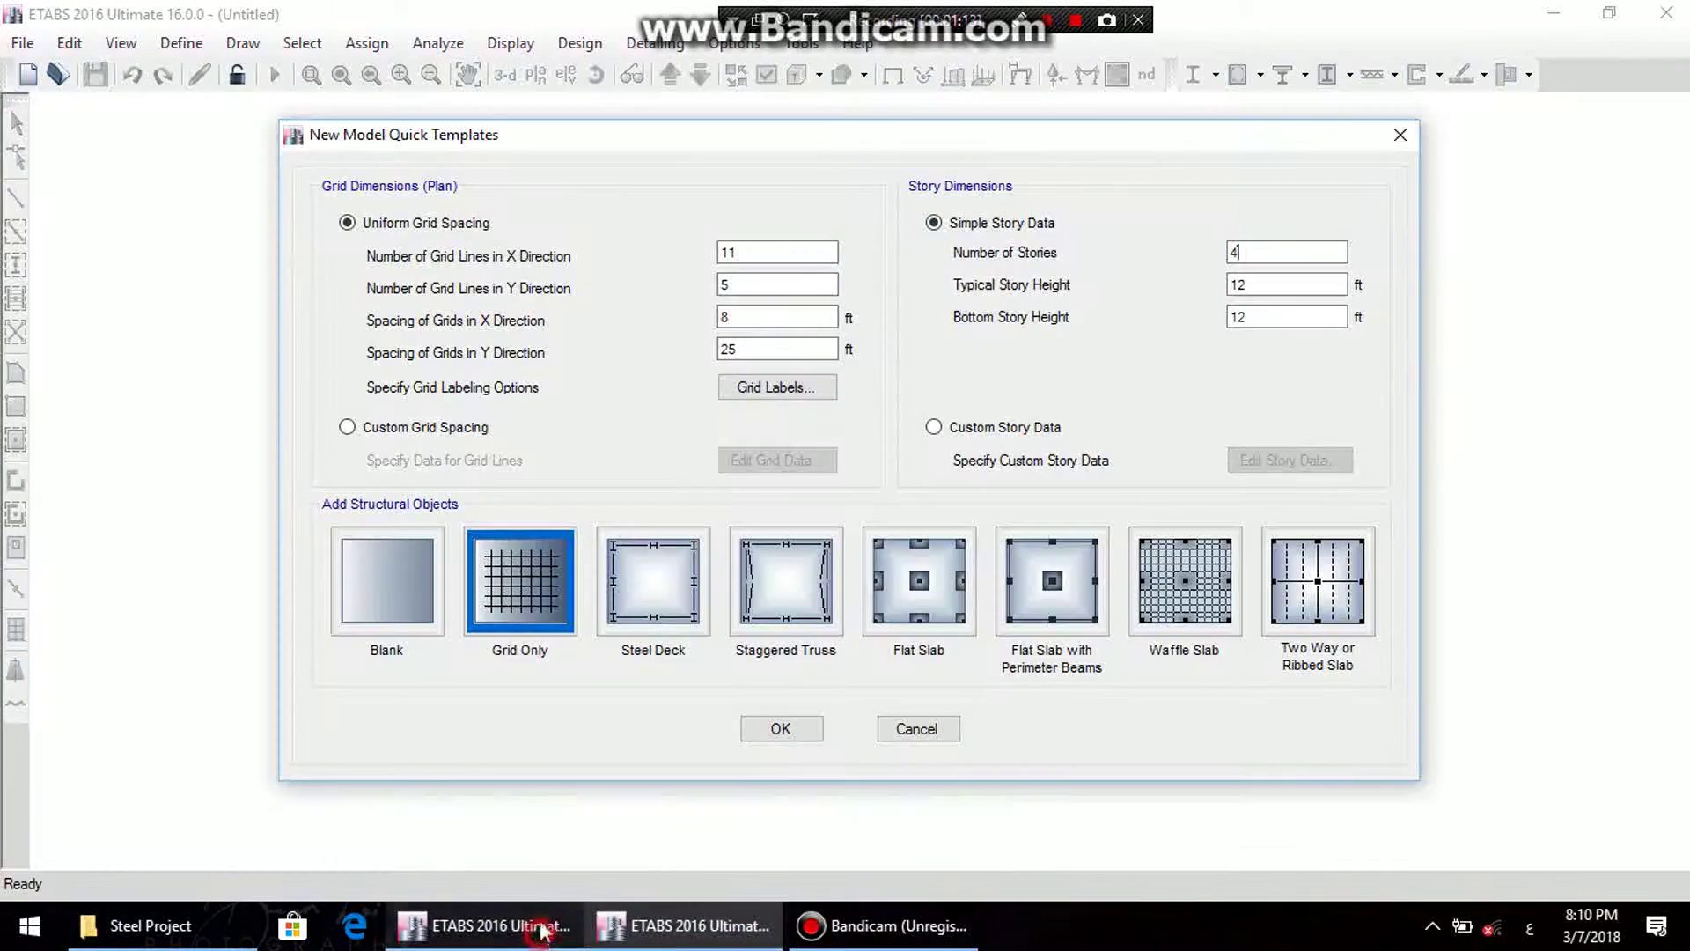
- Create the grid-only model with 7 stories, a typical story height of 2 ft and a bottom story height of 12 ft
{"action": "double_click", "coordinate": [1250, 252]}
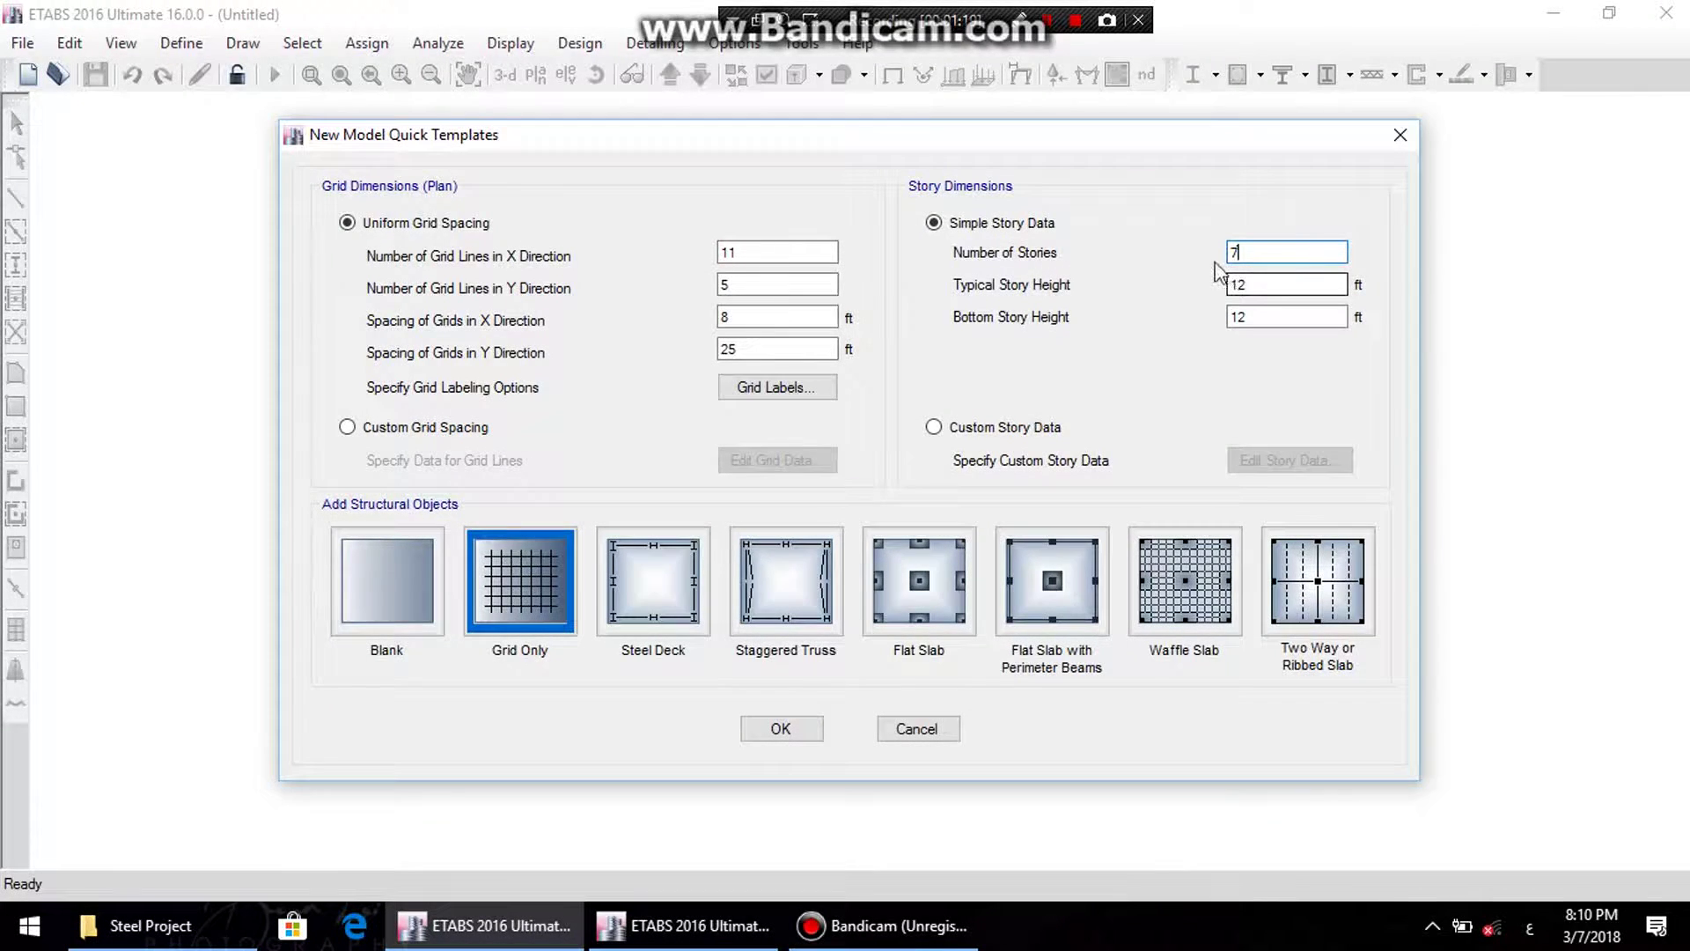
{"action": "double_click", "coordinate": [1254, 282]}
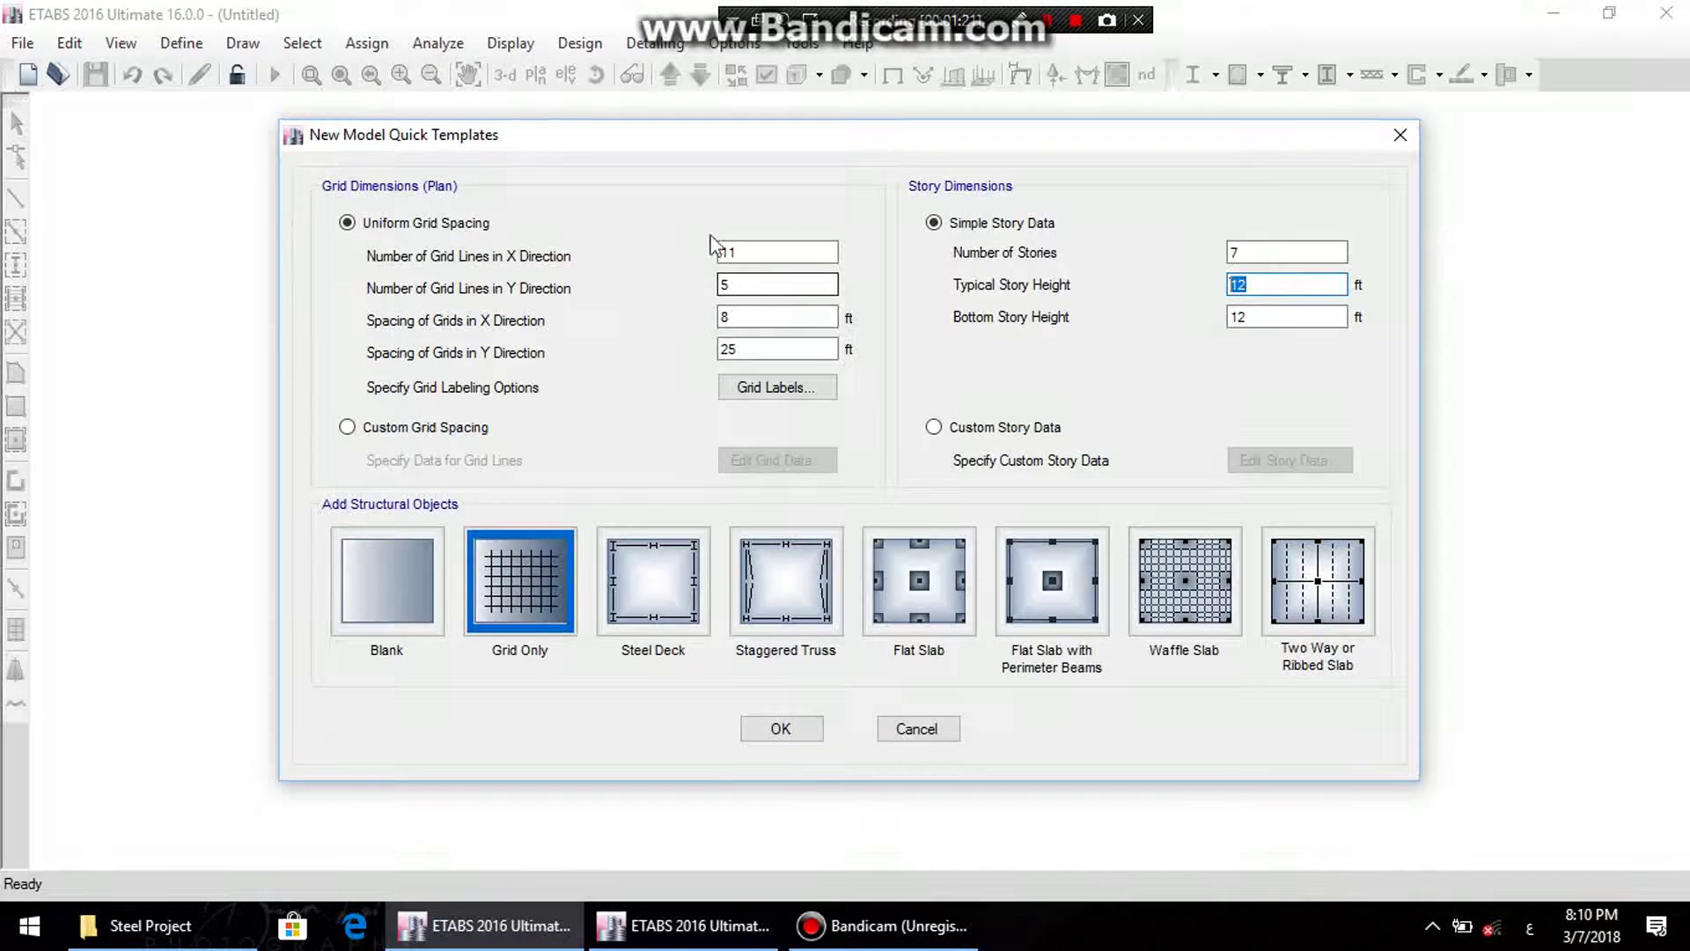
{"action": "type", "text": "2"}
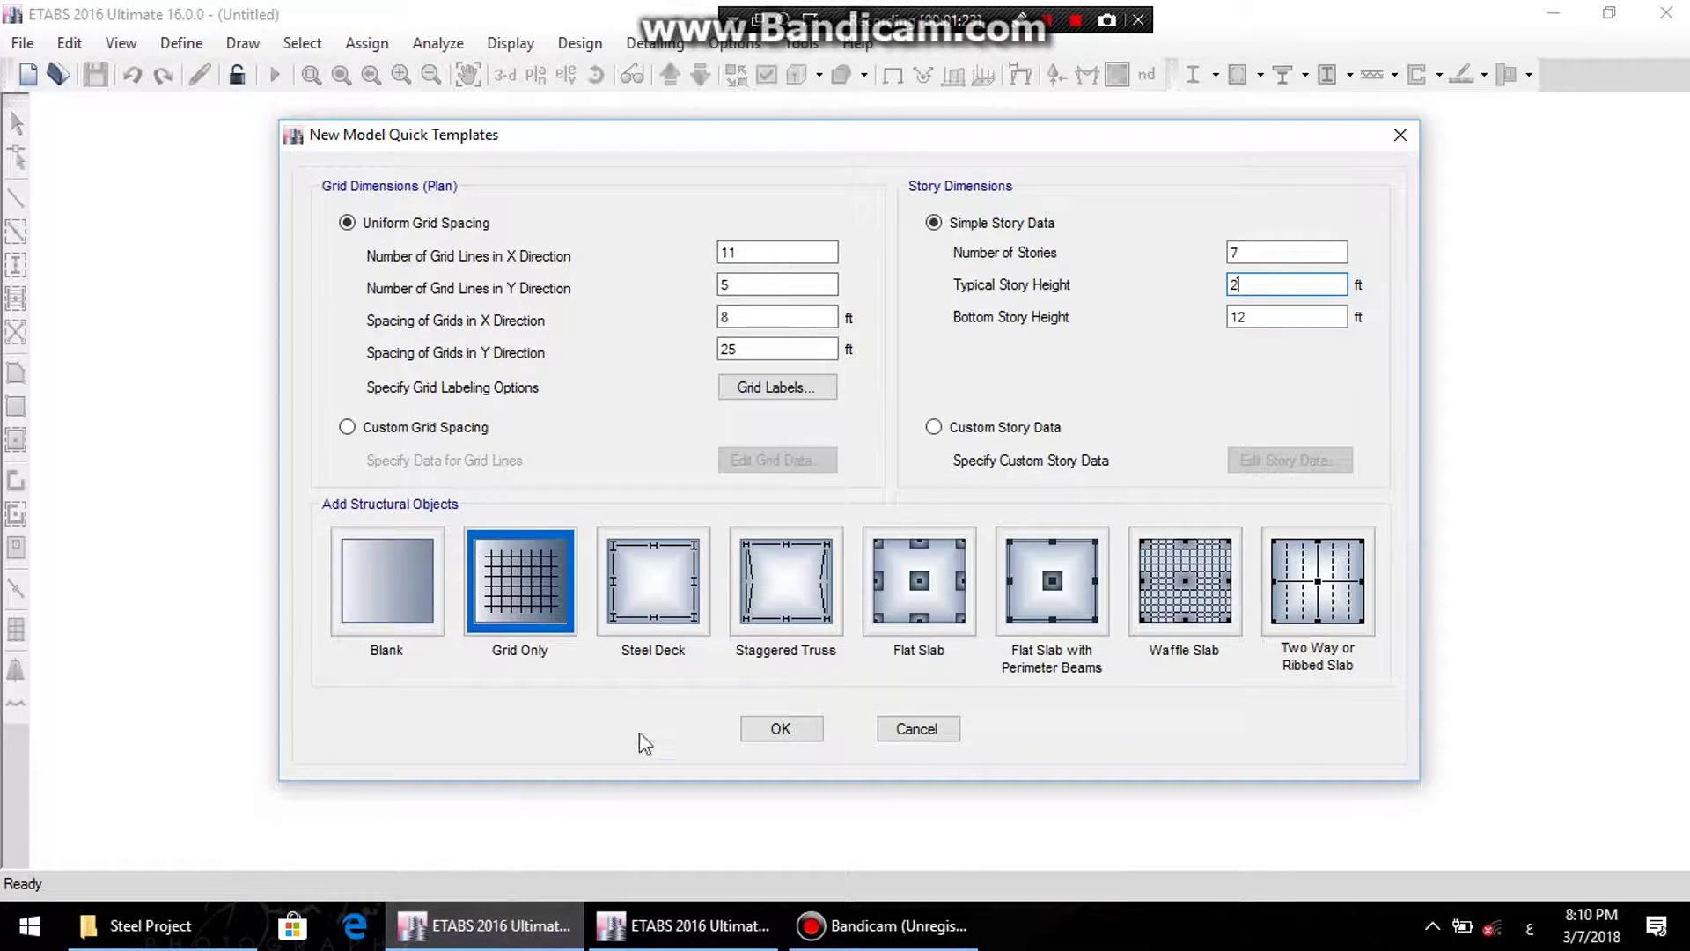
{"action": "double_click", "coordinate": [1261, 316]}
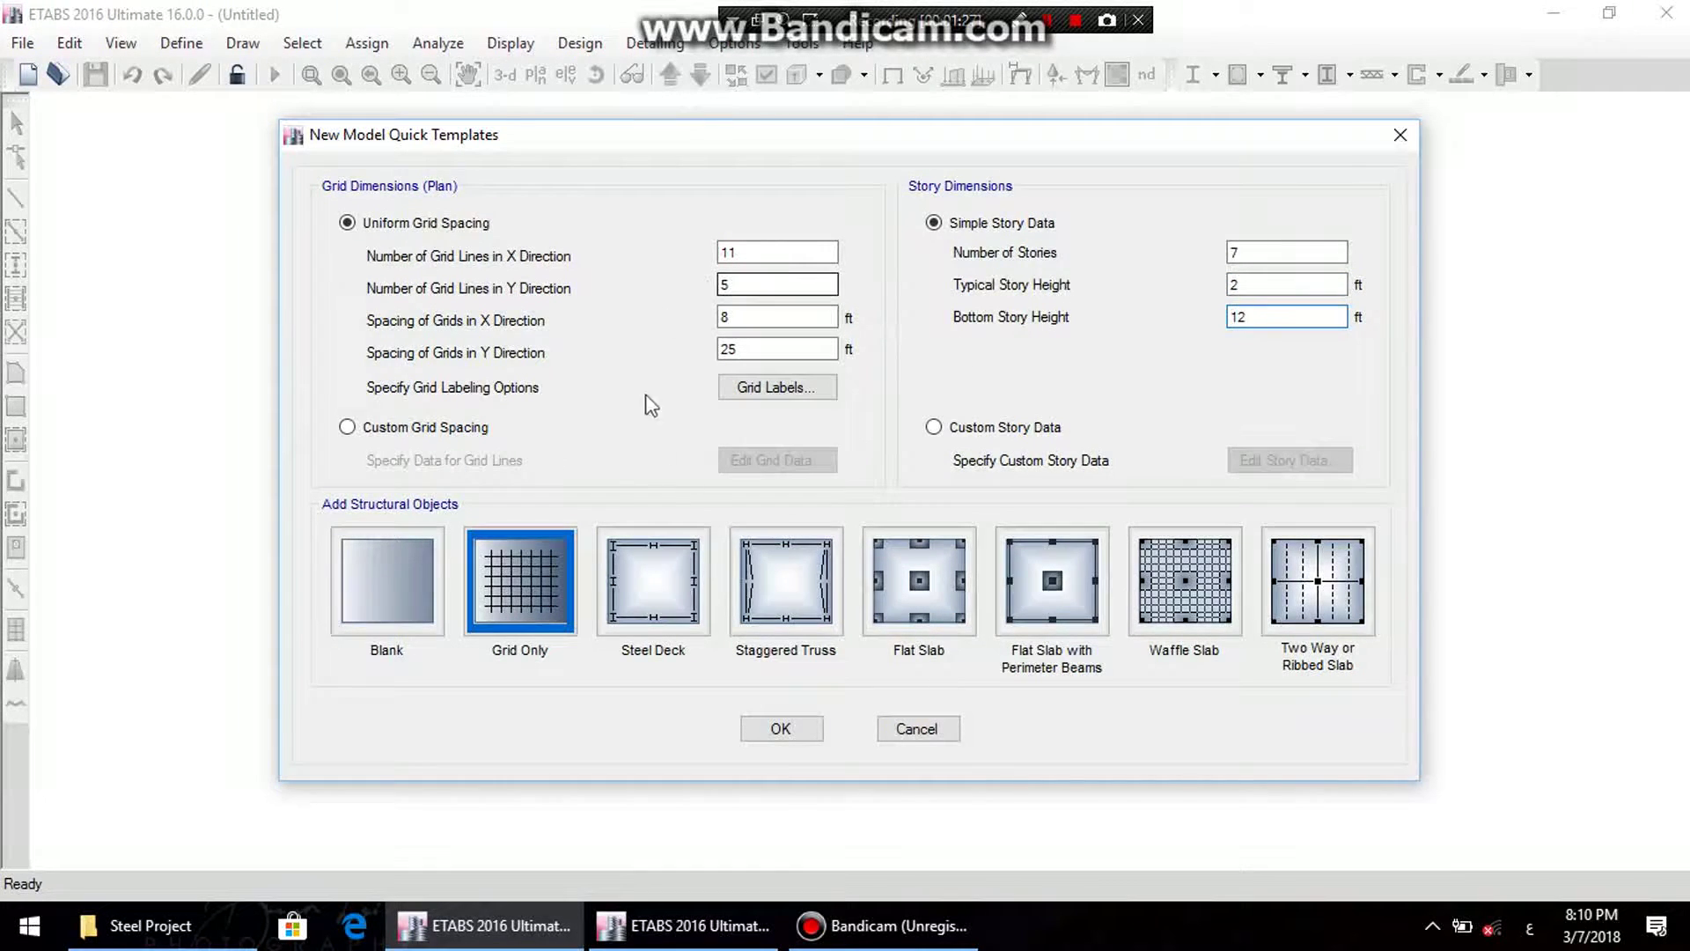
{"action": "left_click", "coordinate": [801, 727]}
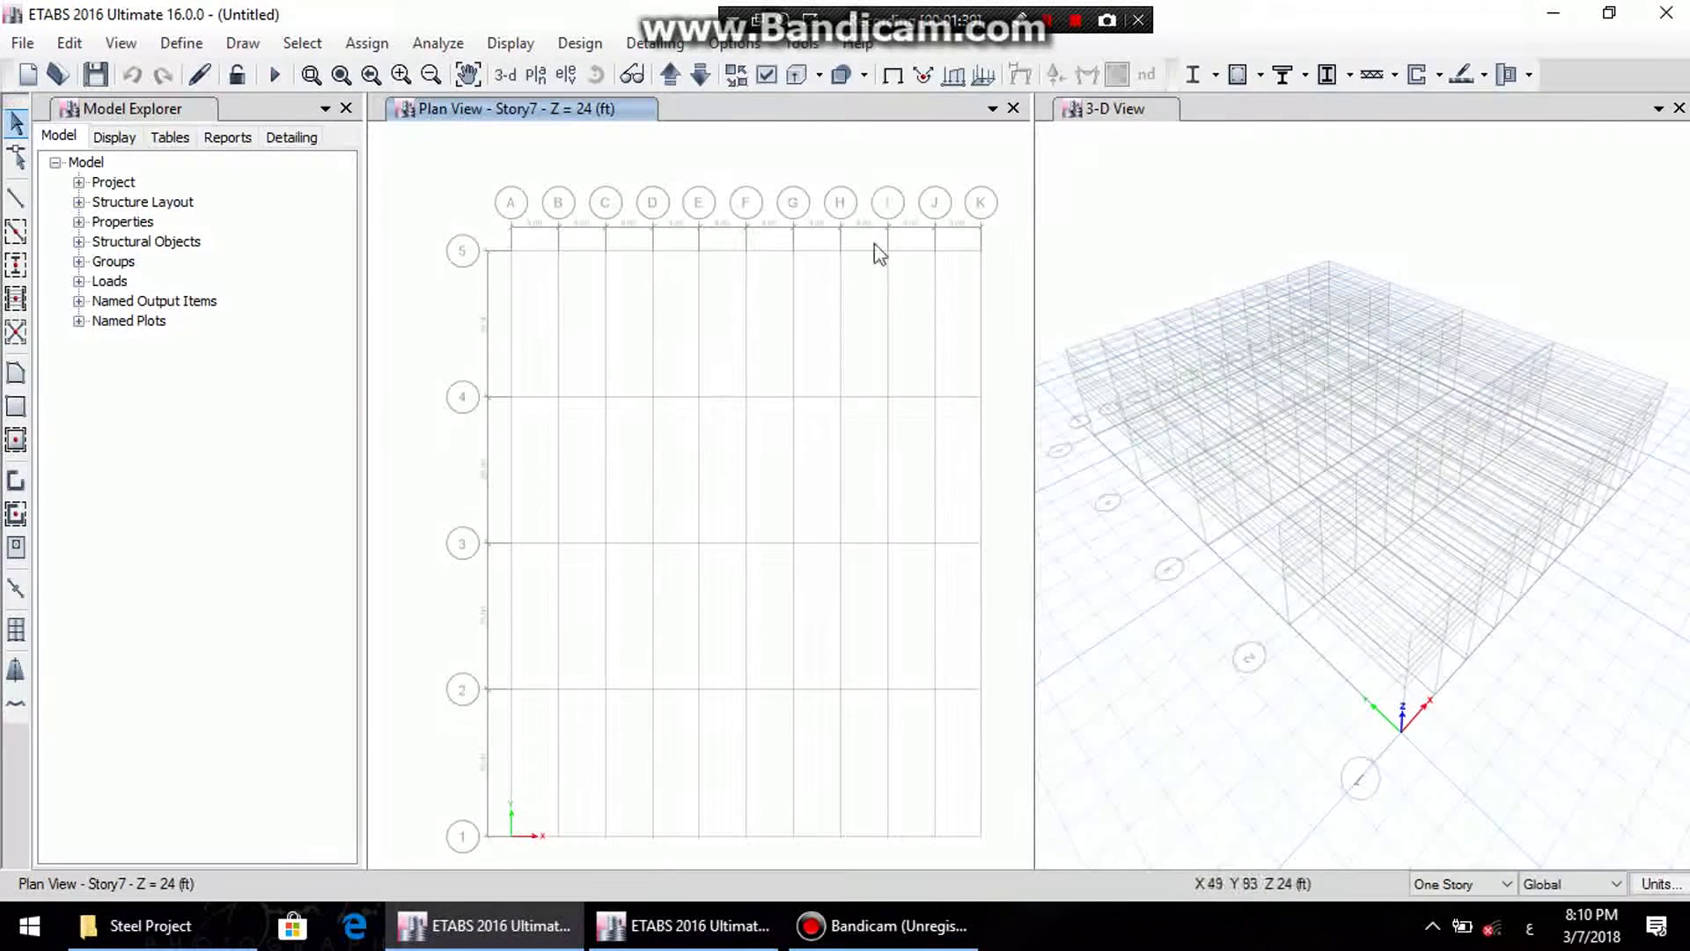
- Close the 3-D view and inspect the grid lines in the Story7 plan view
{"action": "left_click", "coordinate": [1678, 107]}
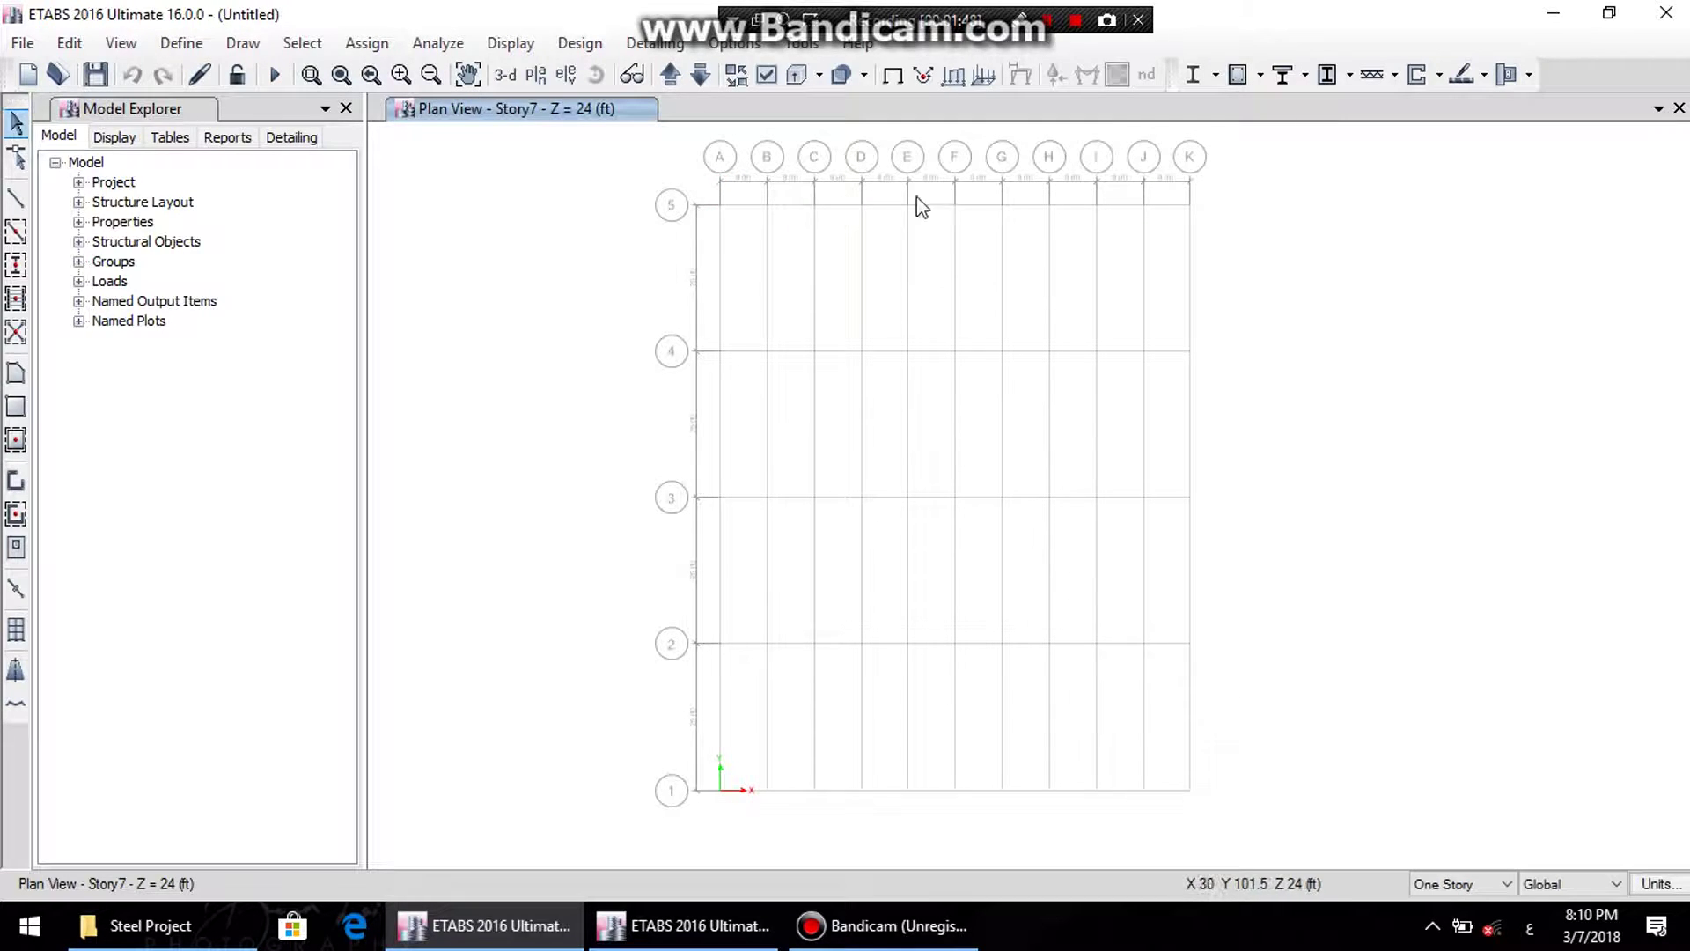
{"action": "middle_click_drag", "start_coordinate": [958, 197], "coordinate": [935, 245]}
{"action": "scroll", "coordinate": [874, 235], "scroll_direction": "up", "scroll_amount": 2}
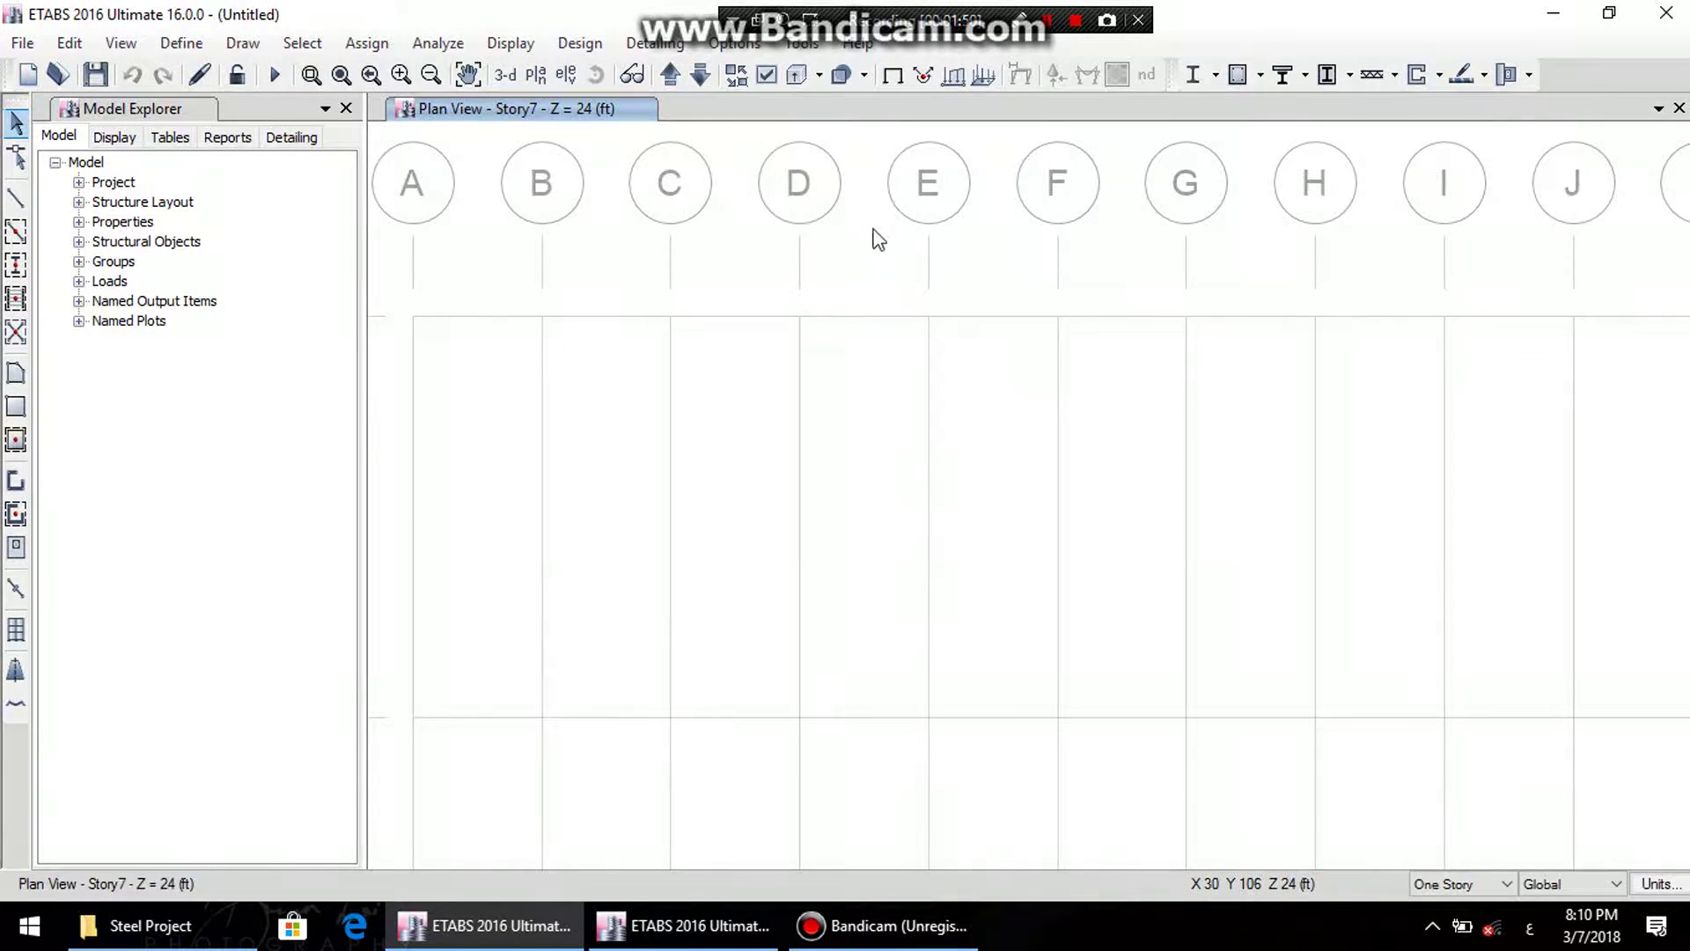
{"action": "scroll", "coordinate": [875, 255], "scroll_direction": "down", "scroll_amount": 2}
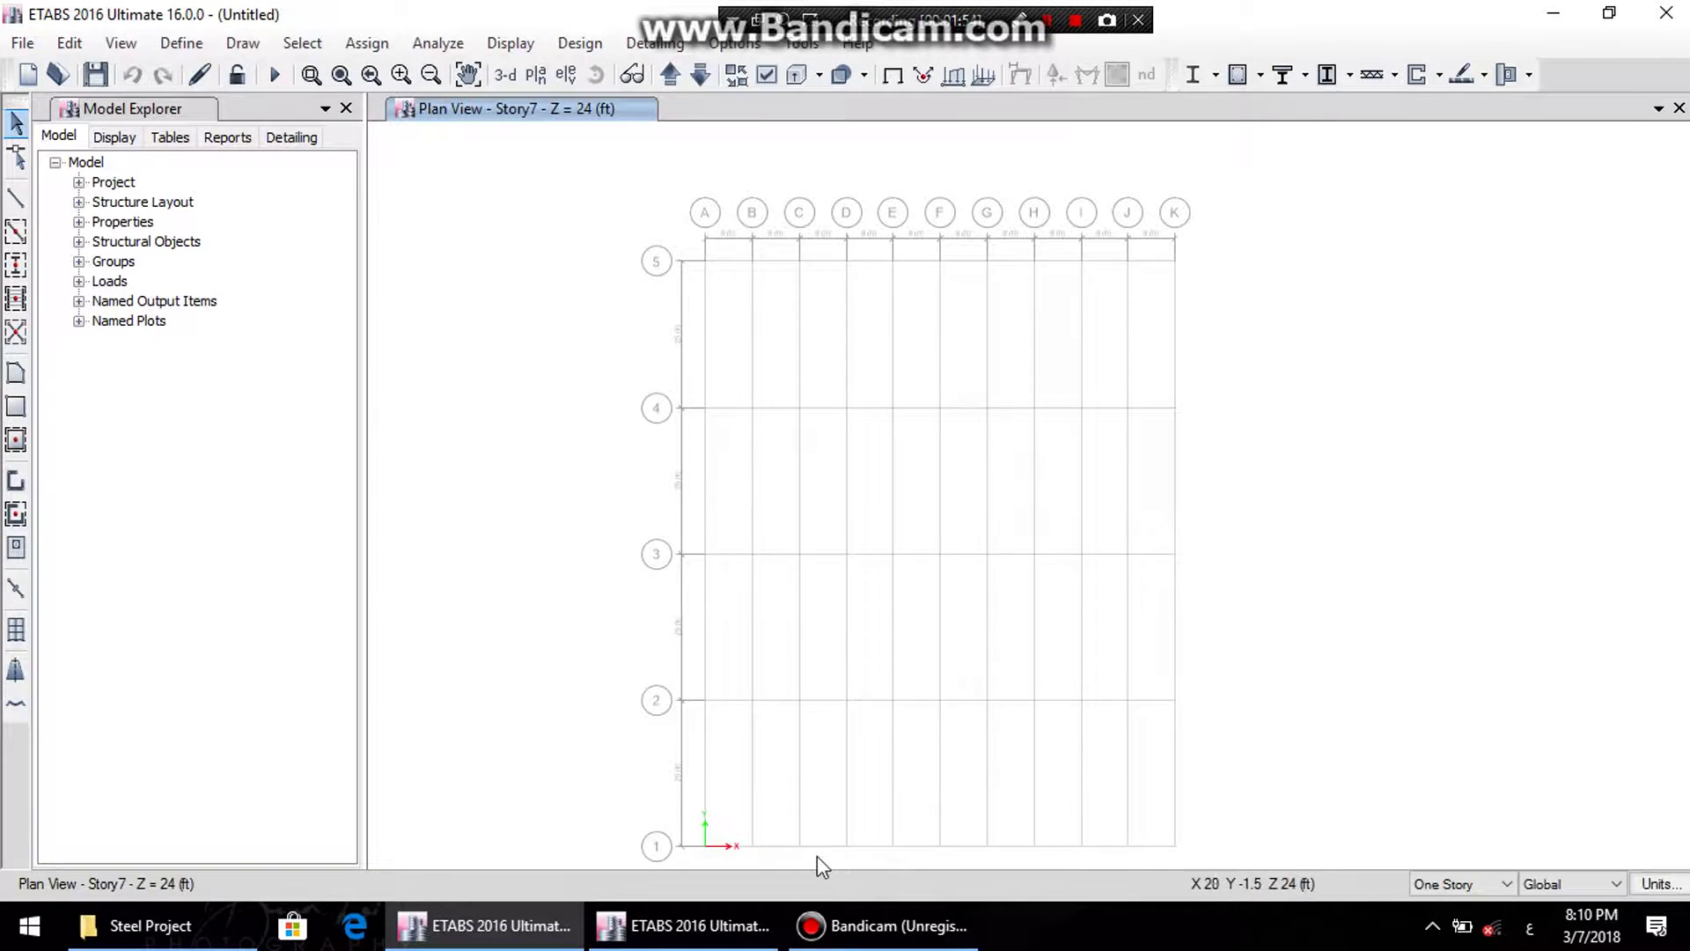
- Display the elevation view along grid line 1
{"action": "left_click", "coordinate": [565, 74]}
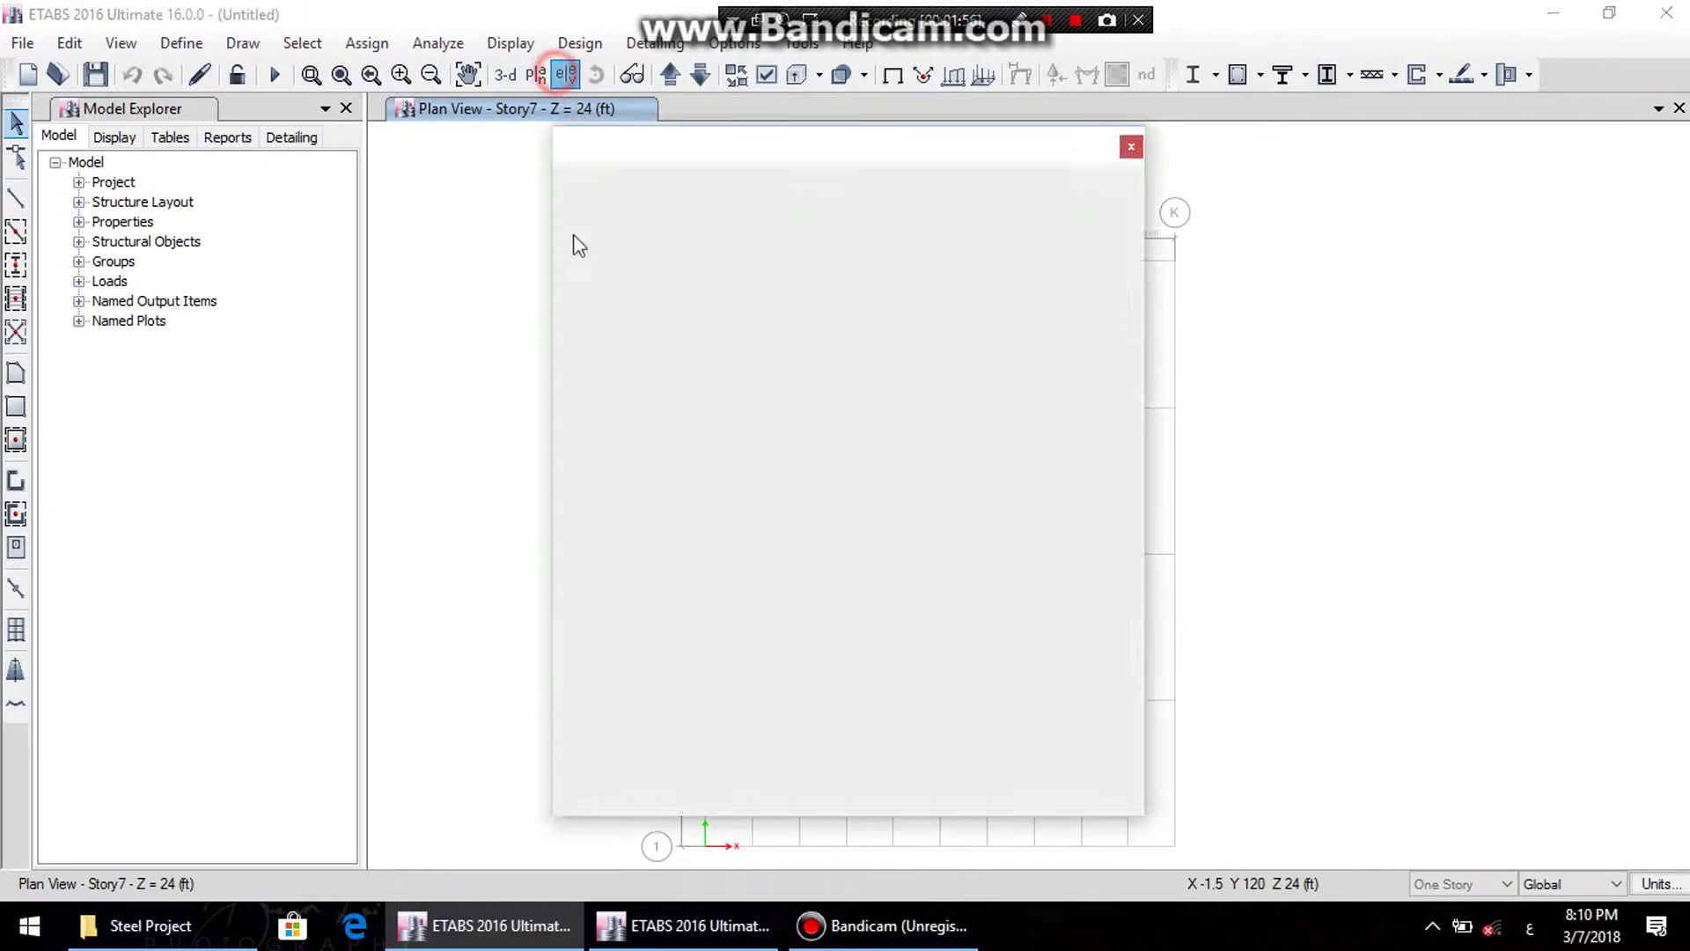
{"action": "left_click", "coordinate": [633, 506]}
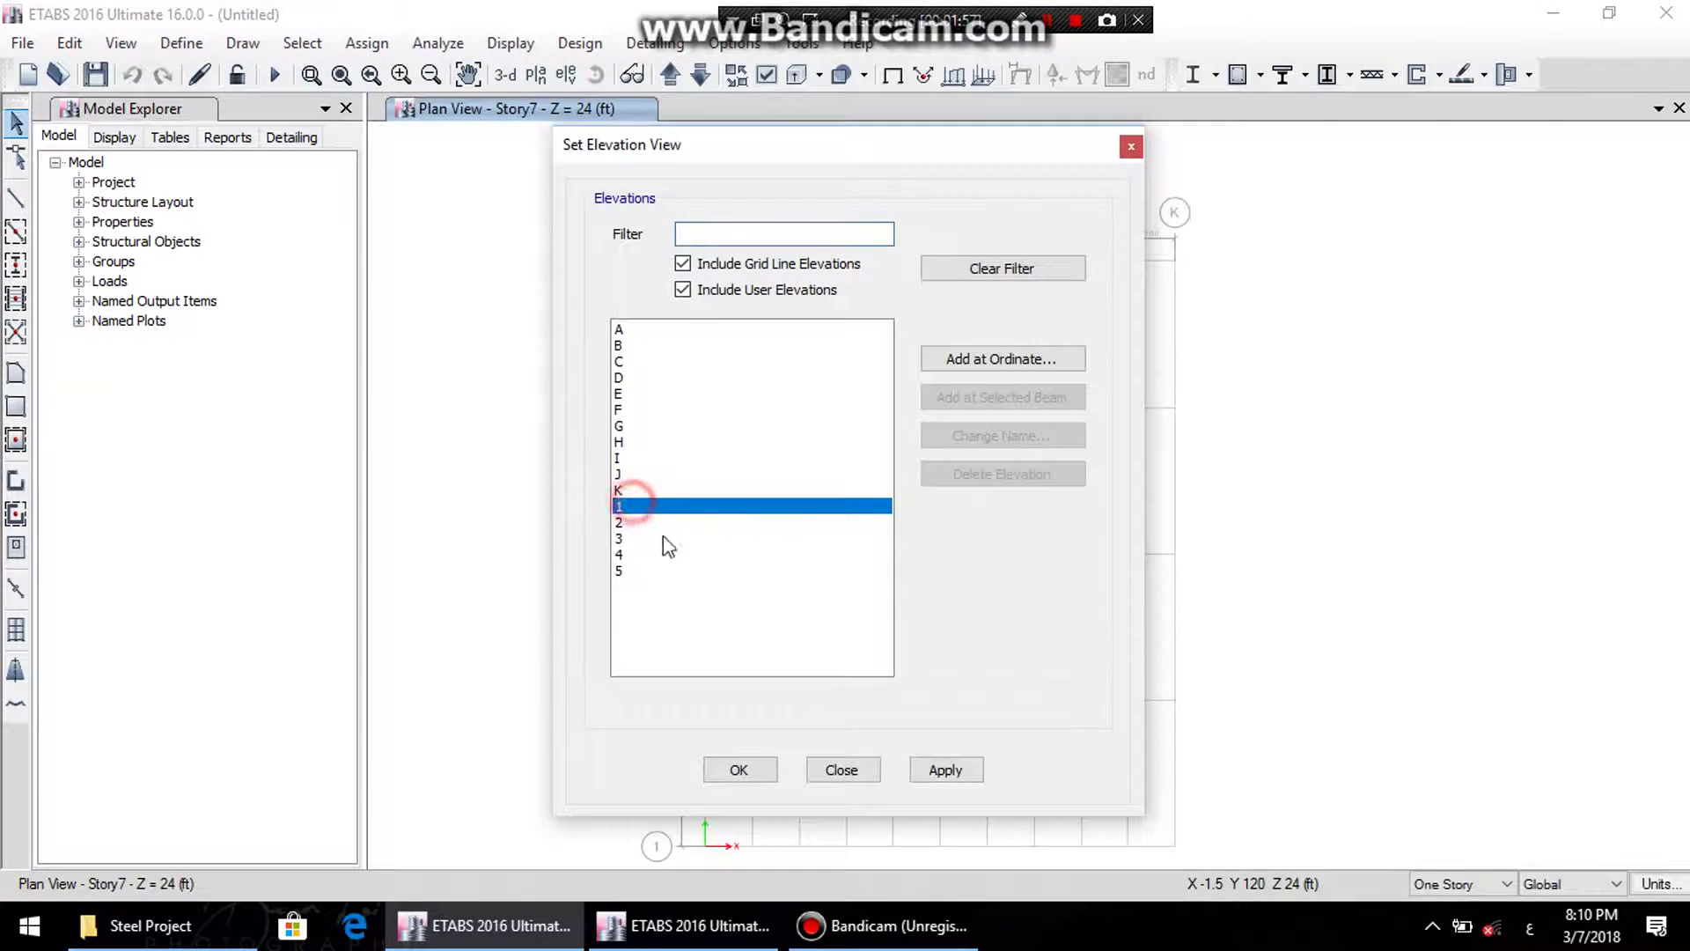
{"action": "left_click", "coordinate": [935, 770]}
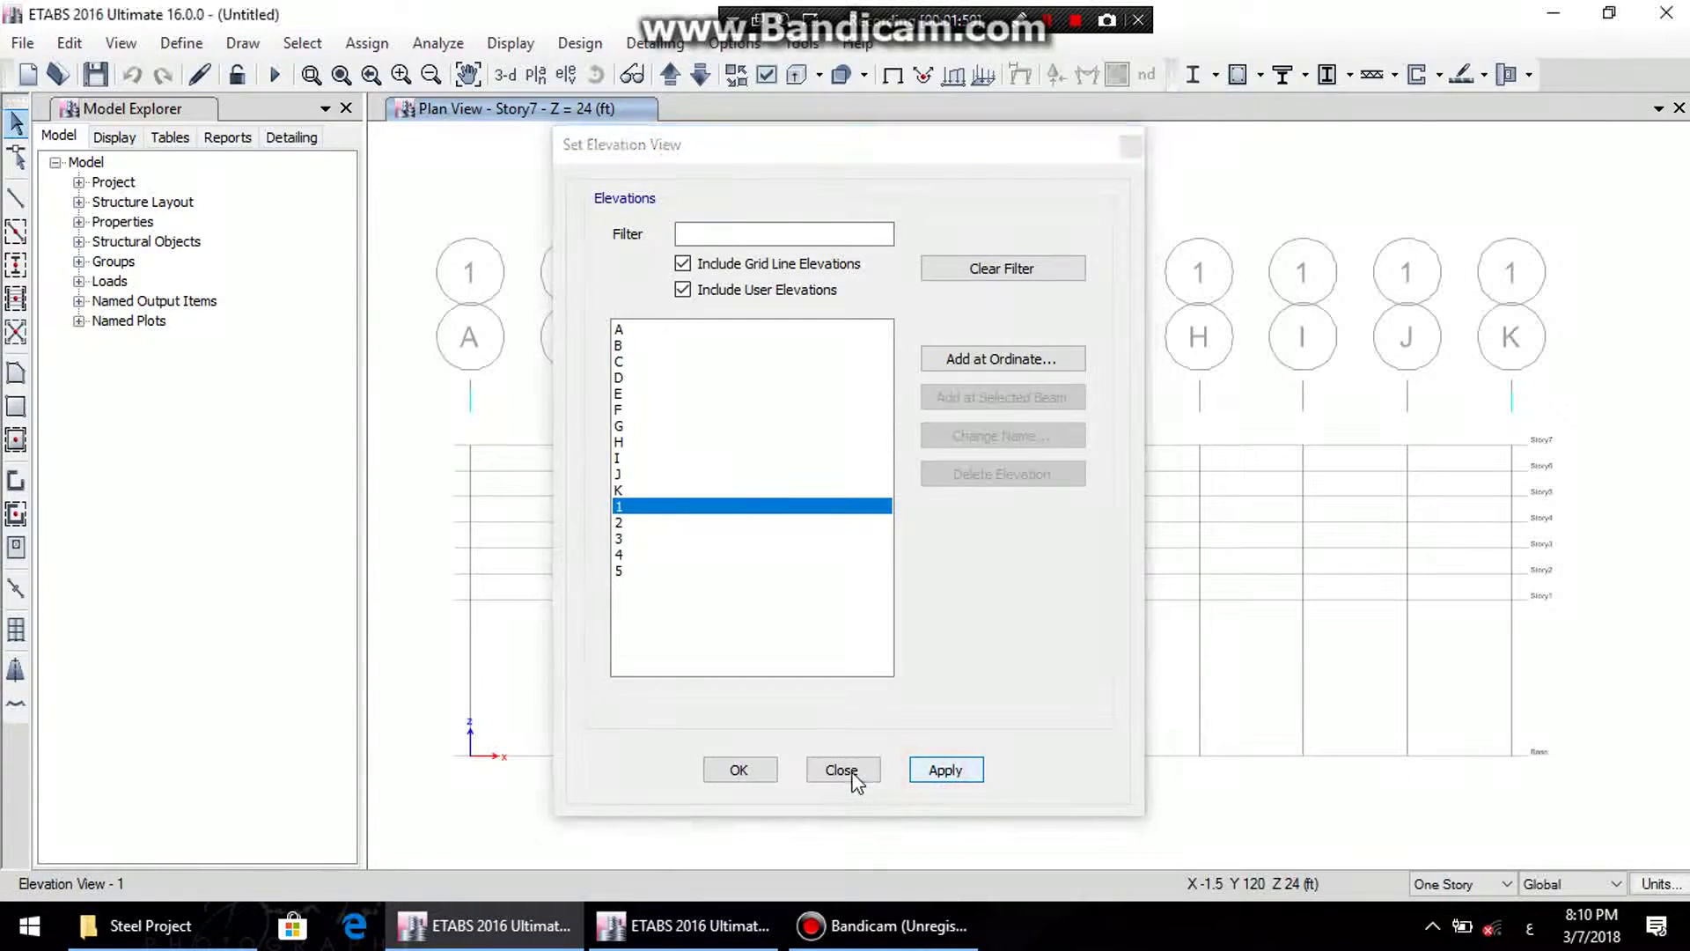
{"action": "left_click", "coordinate": [841, 770]}
{"action": "mouse_move", "coordinate": [950, 563]}
{"action": "middle_mouse_down"}
{"action": "mouse_move", "coordinate": [950, 509]}
{"action": "mouse_move", "coordinate": [924, 491]}
{"action": "middle_mouse_up"}
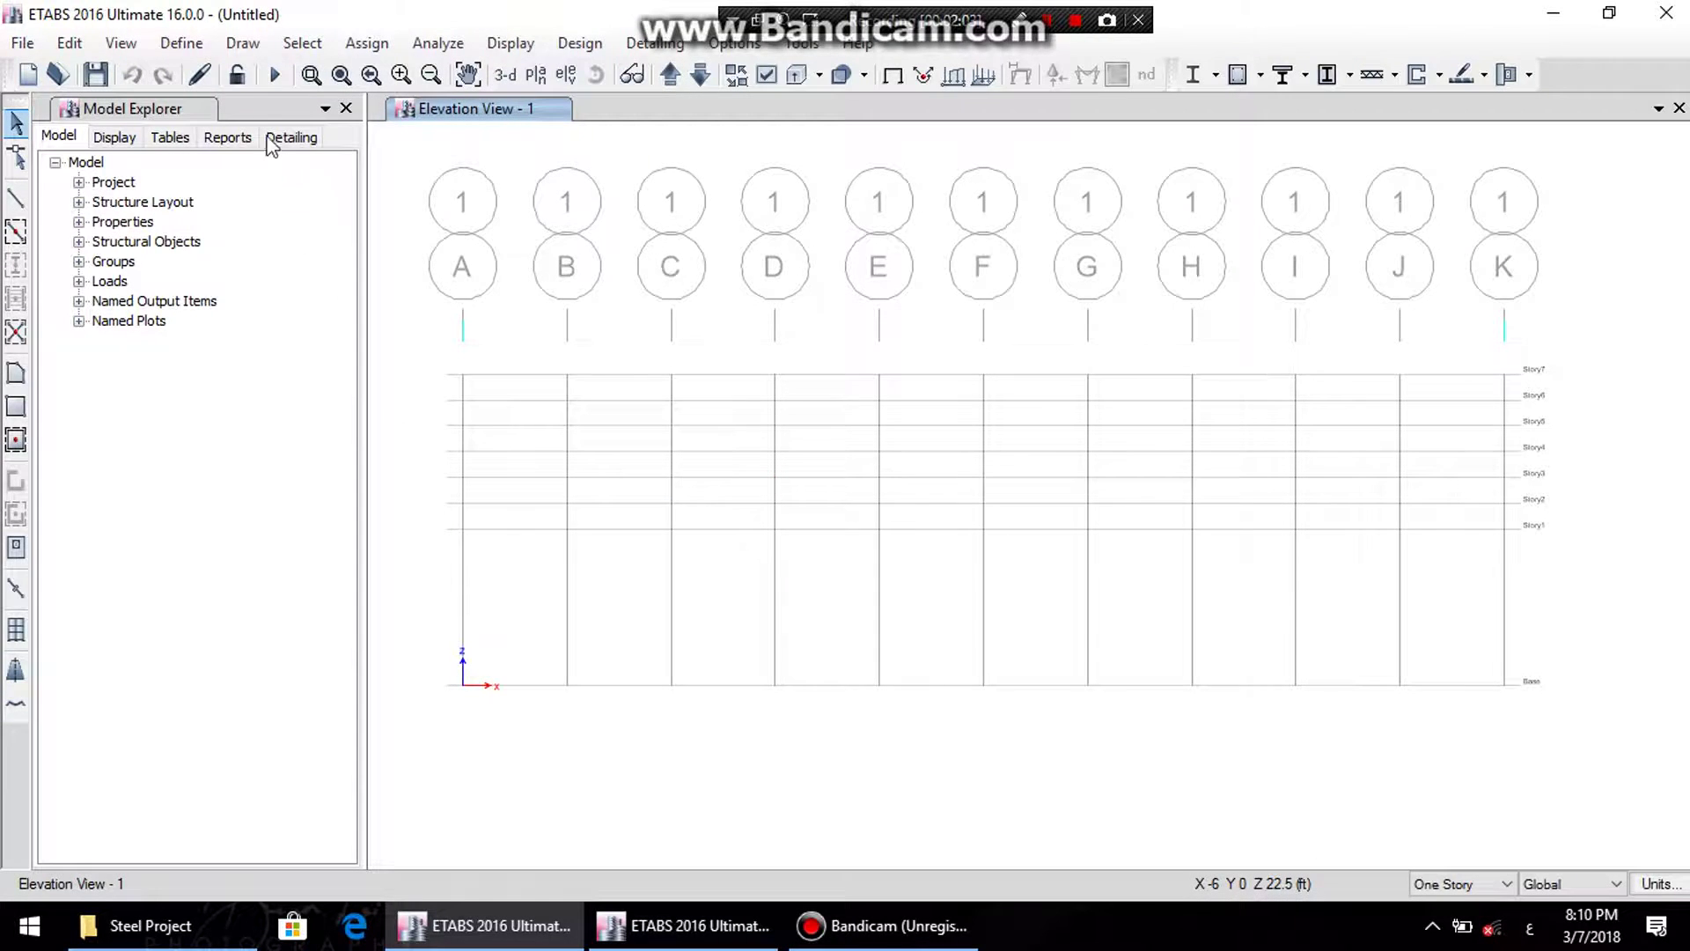
{"action": "left_click", "coordinate": [181, 40]}
{"action": "mouse_move", "coordinate": [243, 42]}
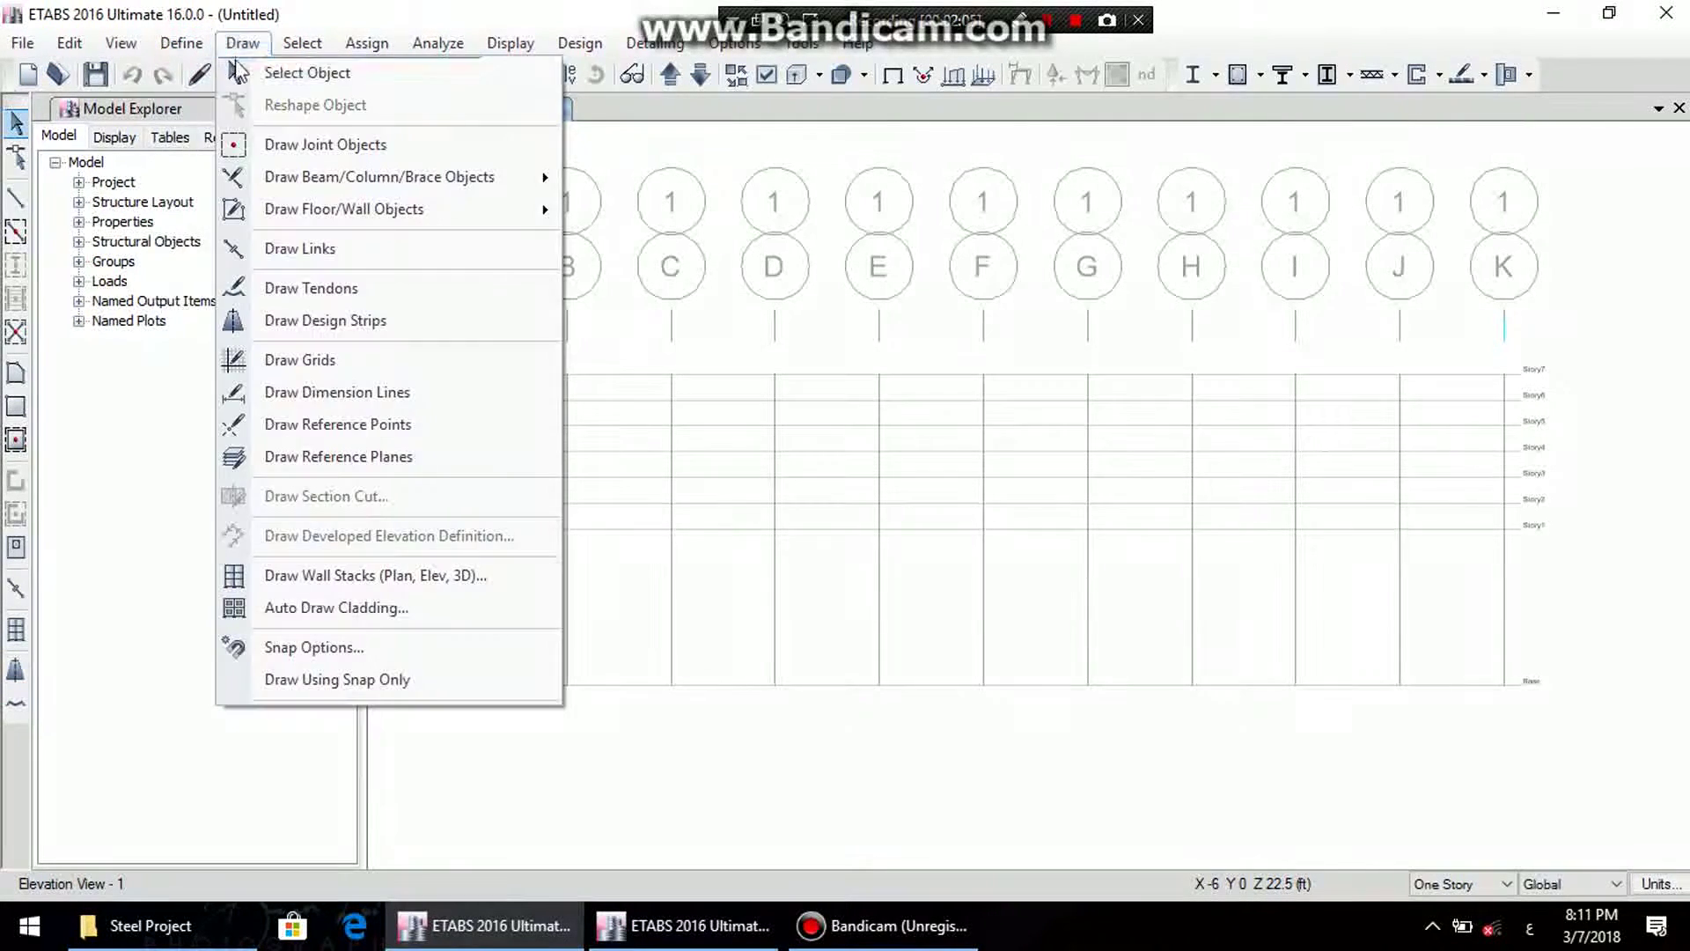
{"action": "left_click", "coordinate": [182, 42]}
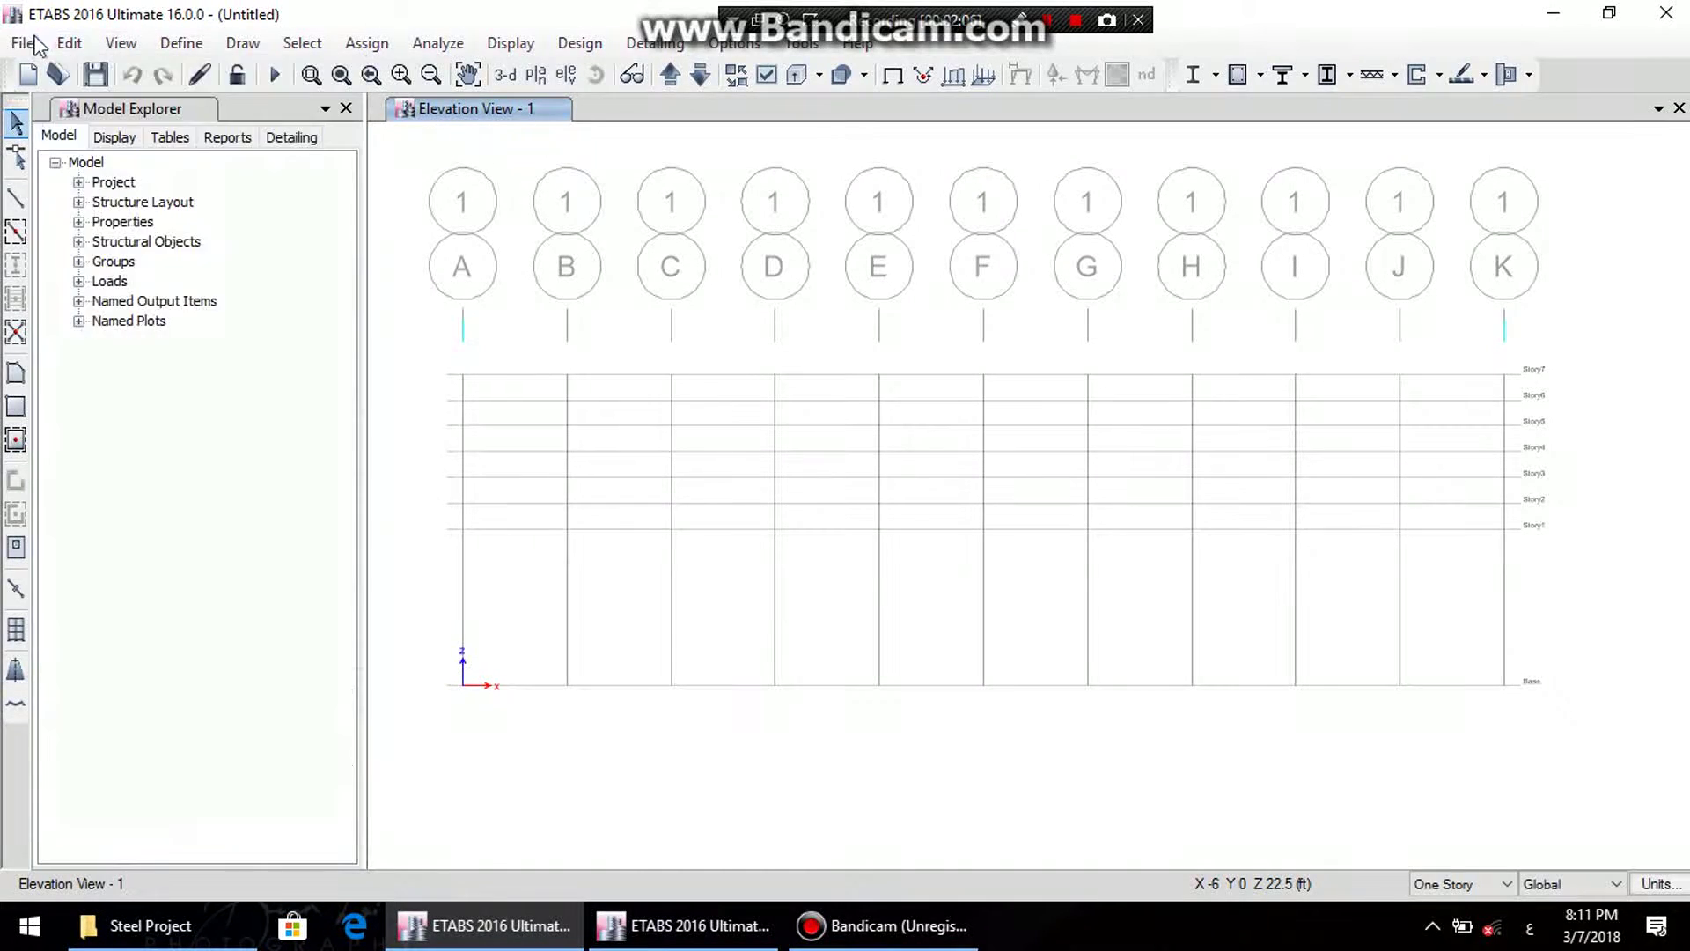
{"action": "left_click", "coordinate": [21, 44]}
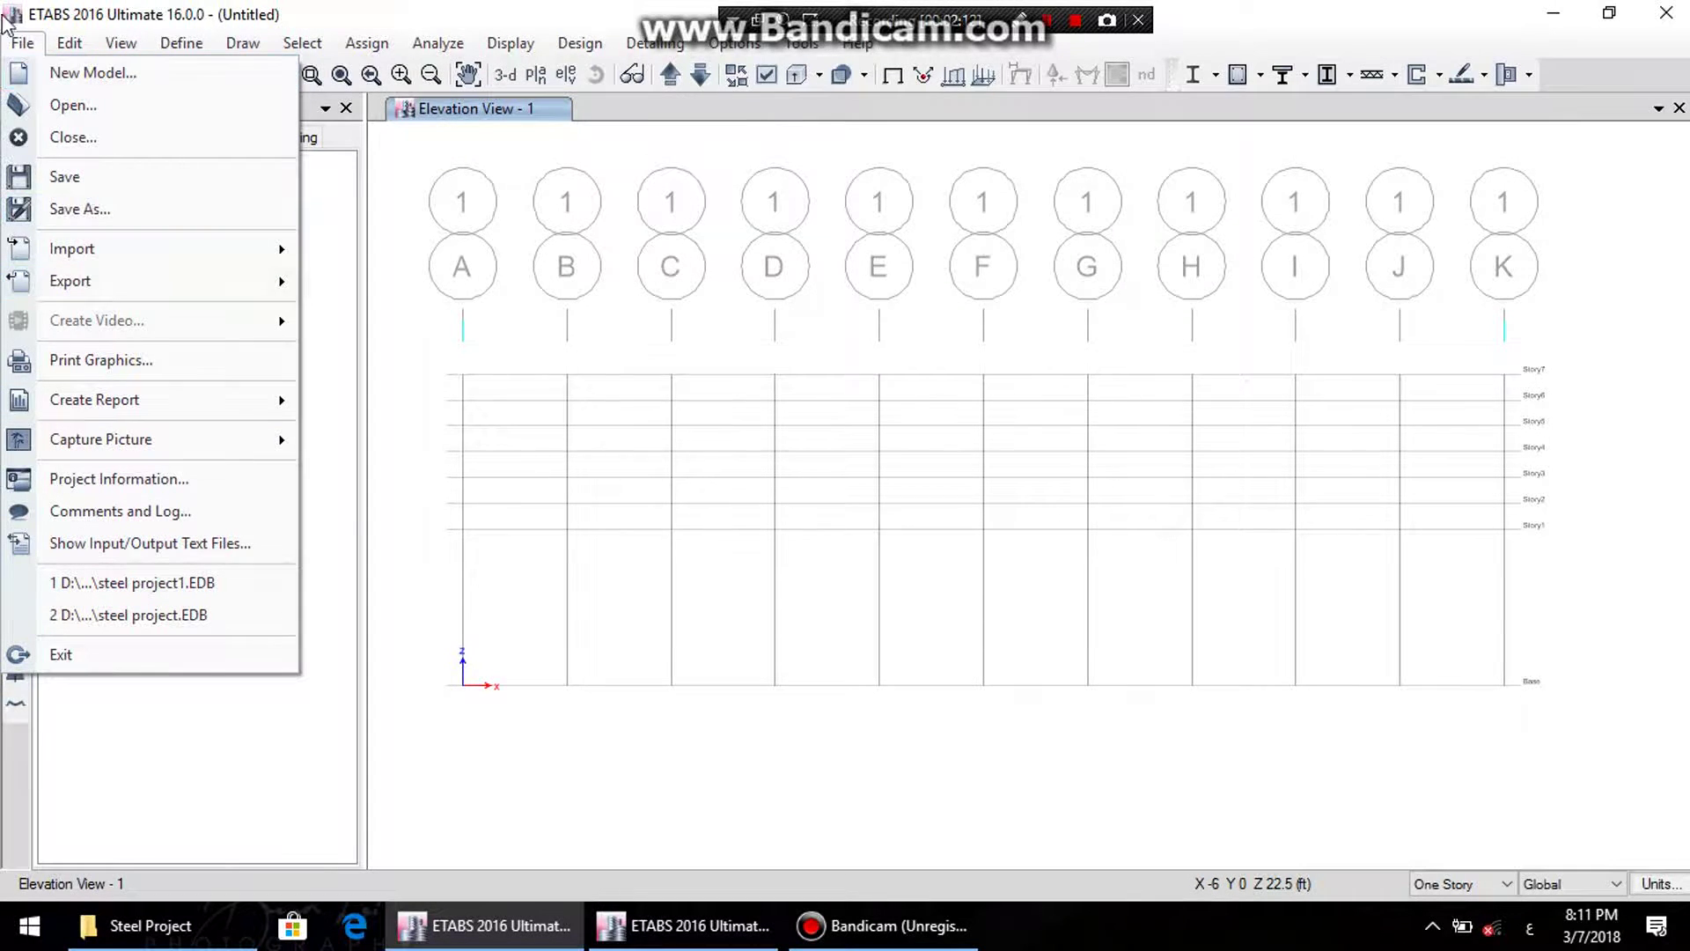
{"action": "mouse_move", "coordinate": [62, 44]}
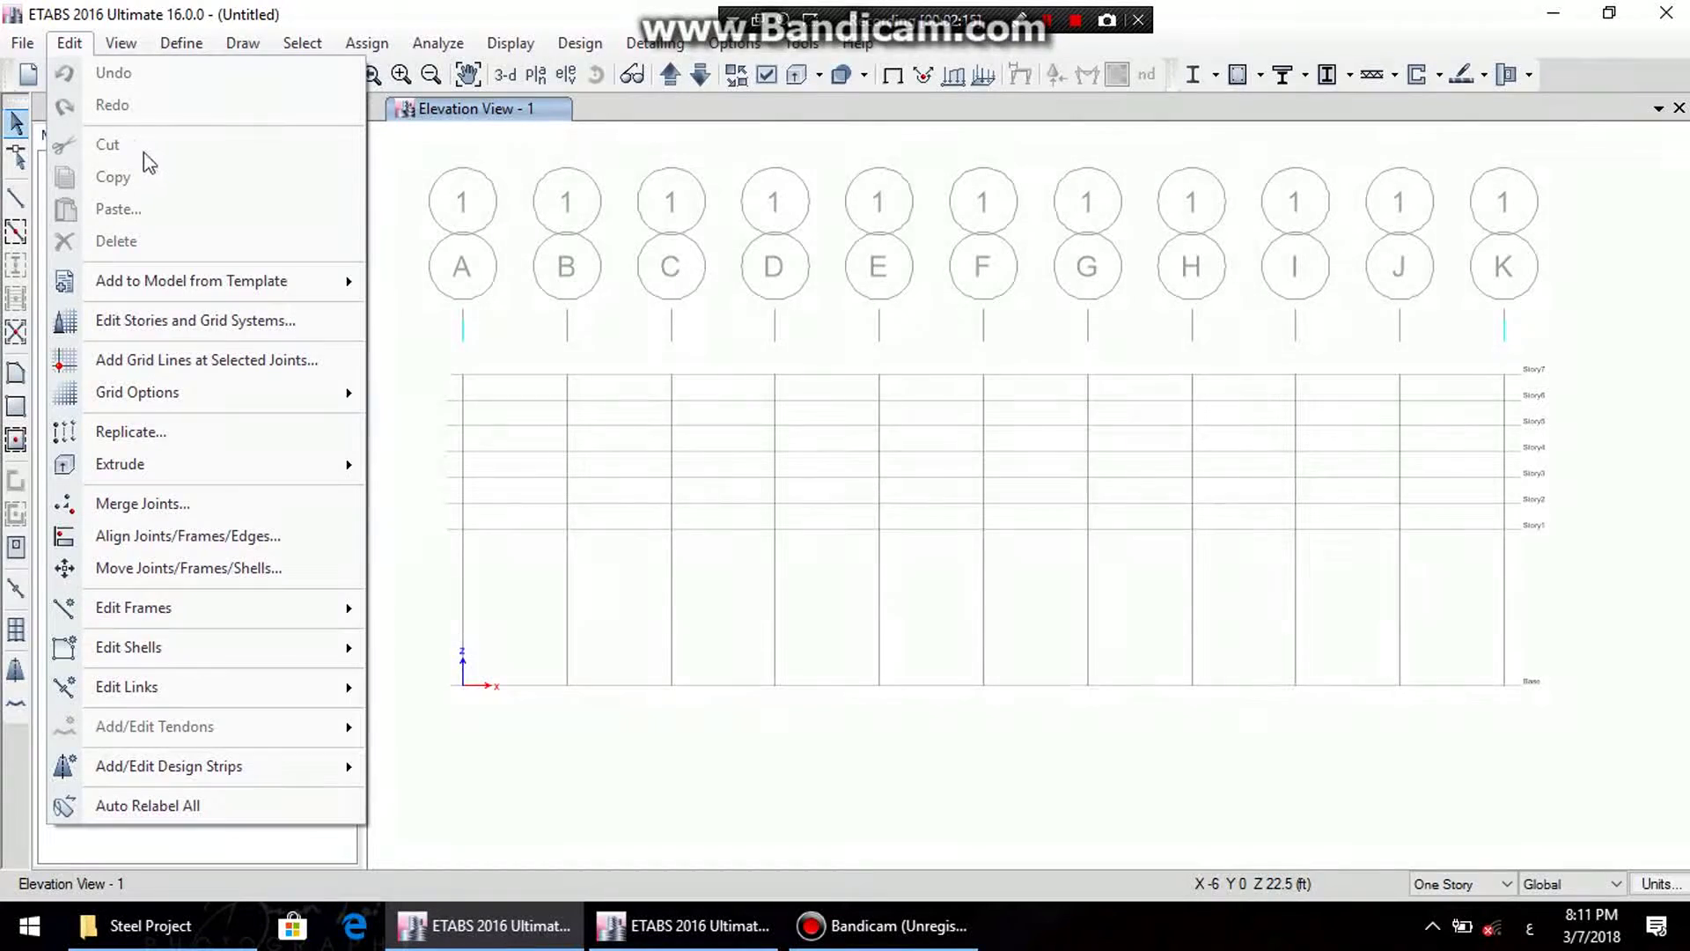
{"action": "left_click", "coordinate": [114, 42]}
{"action": "left_click", "coordinate": [114, 44]}
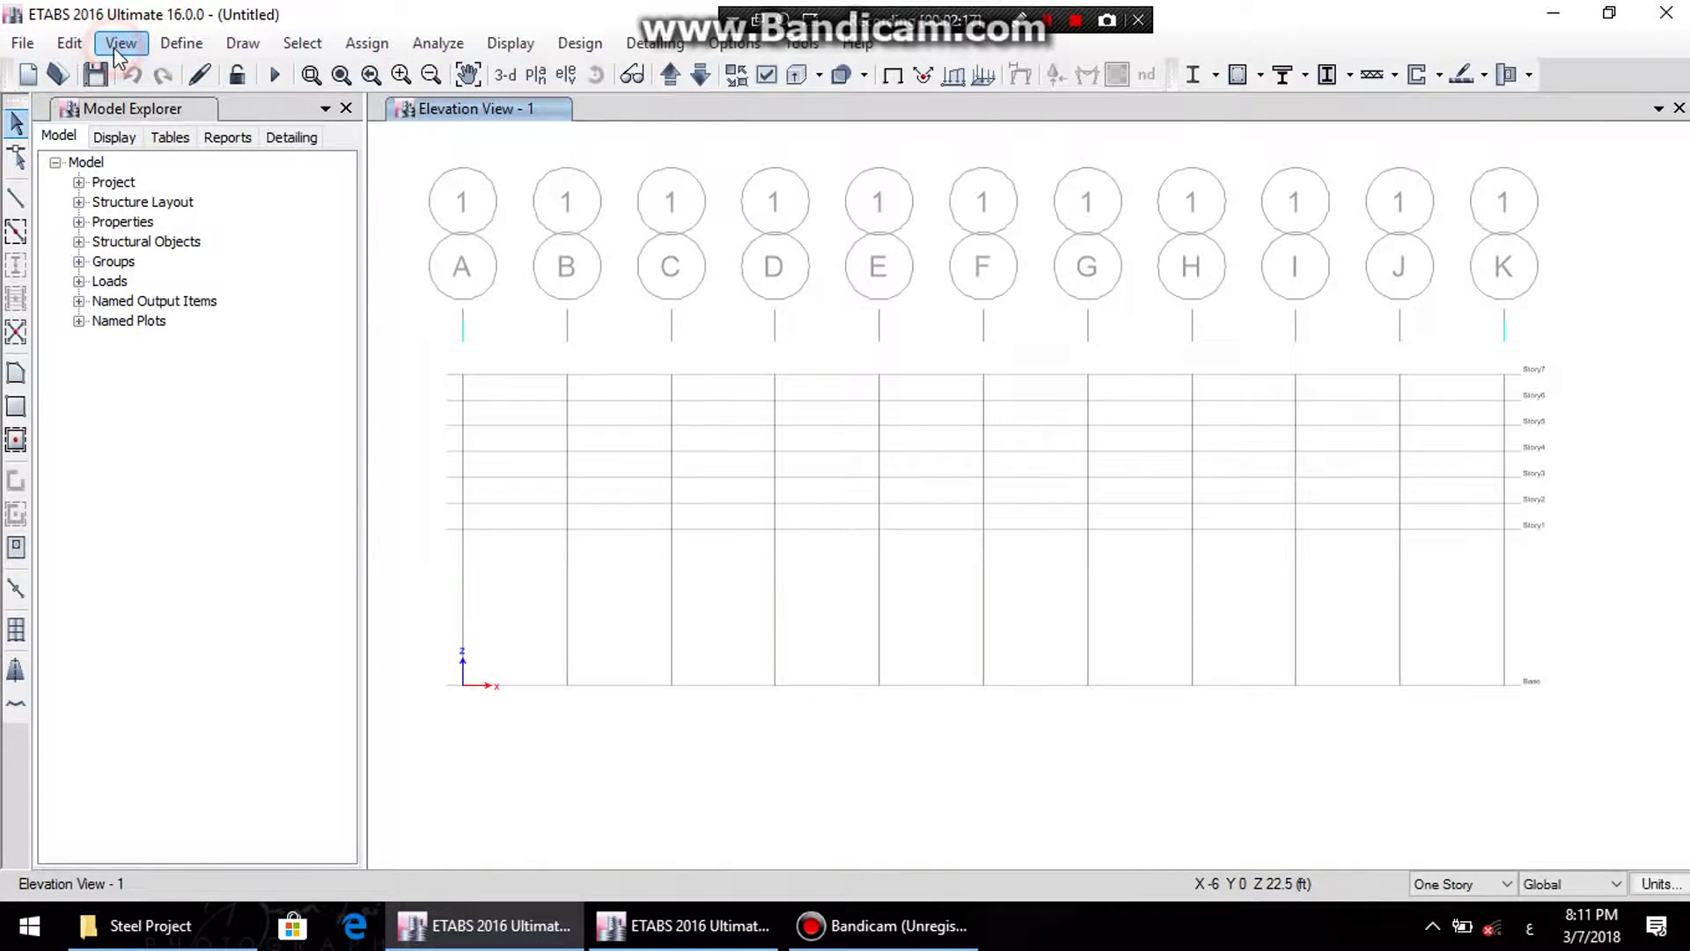
{"action": "mouse_move", "coordinate": [173, 55]}
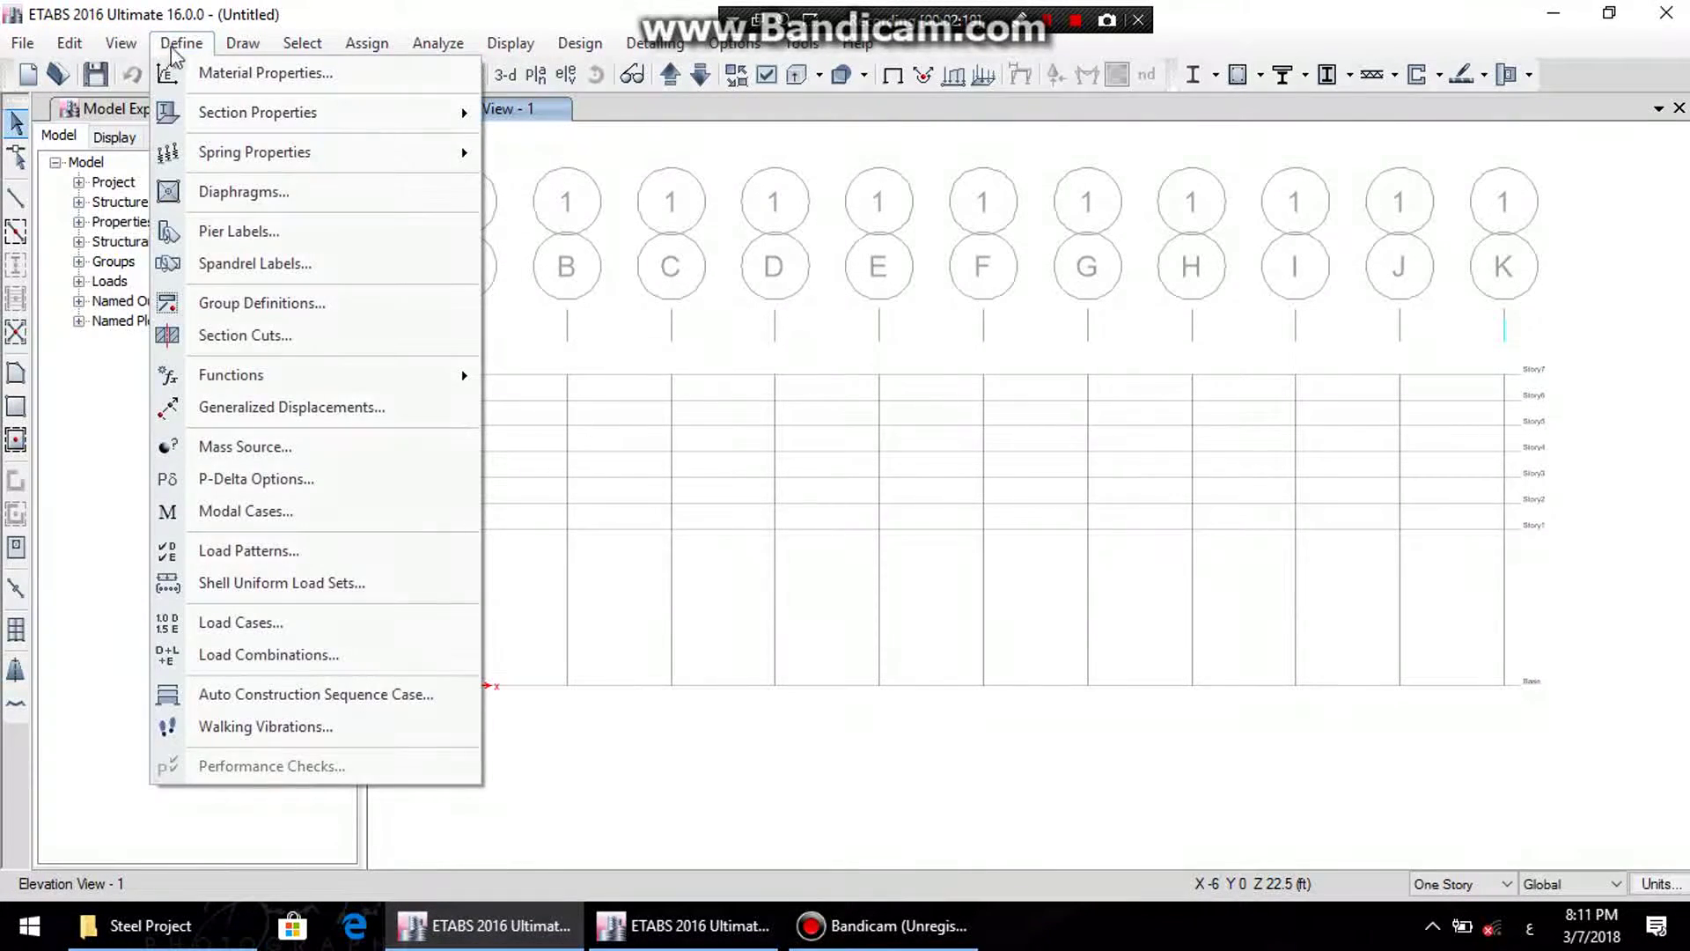
{"action": "mouse_move", "coordinate": [341, 57]}
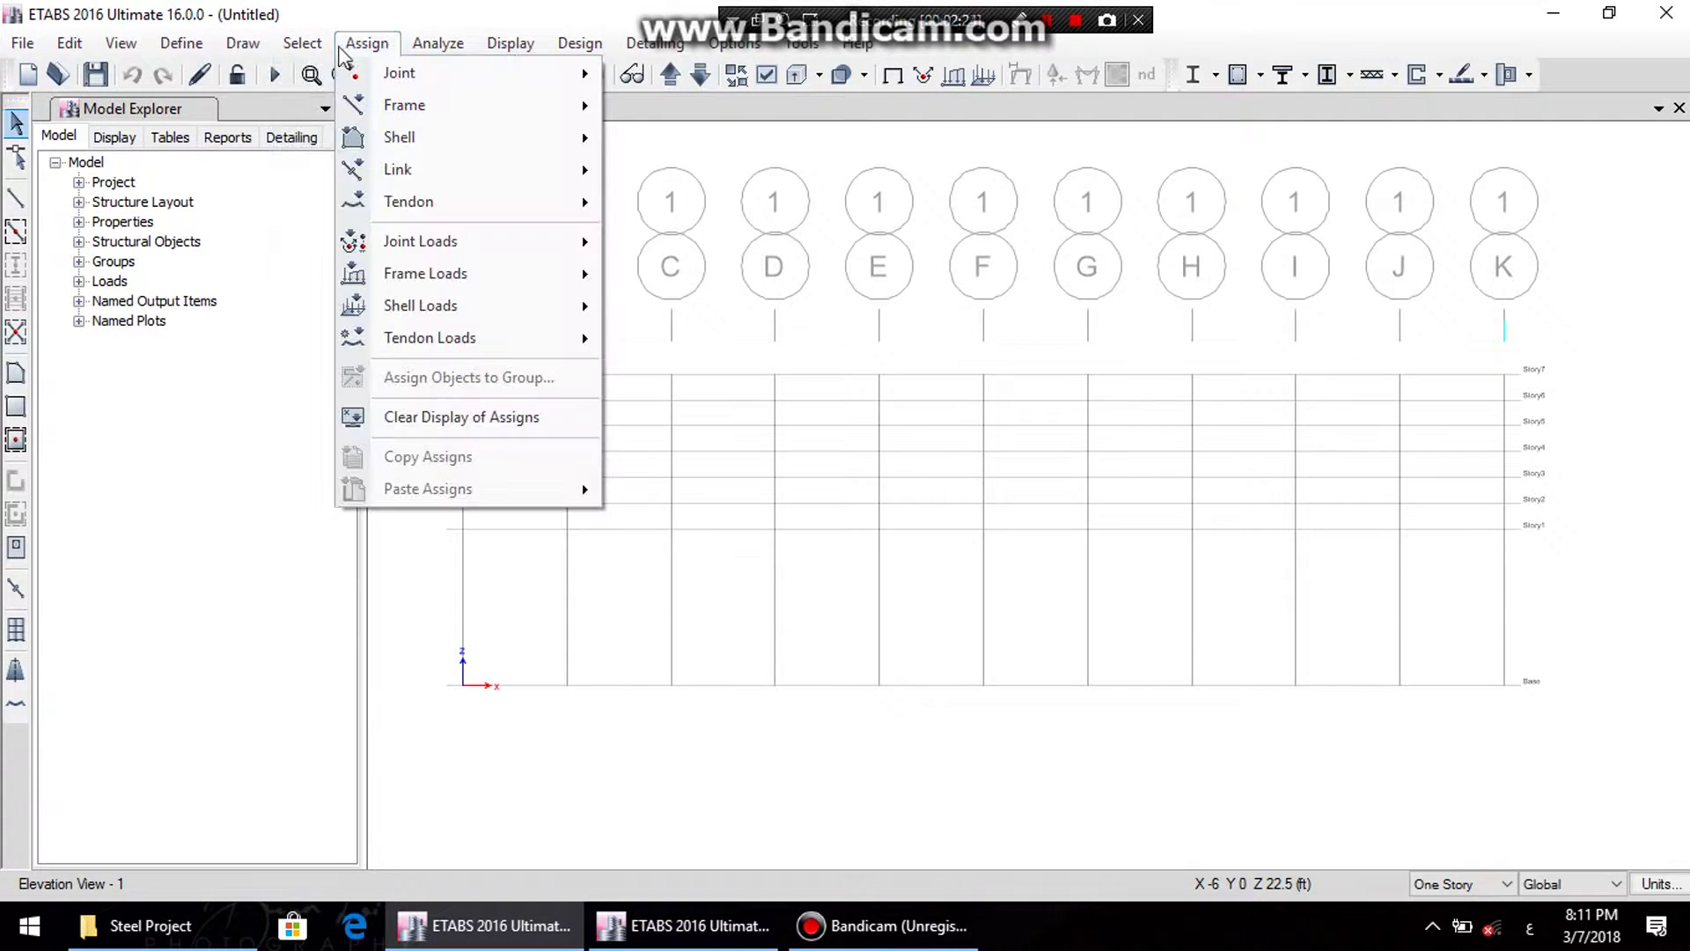
{"action": "mouse_move", "coordinate": [582, 46]}
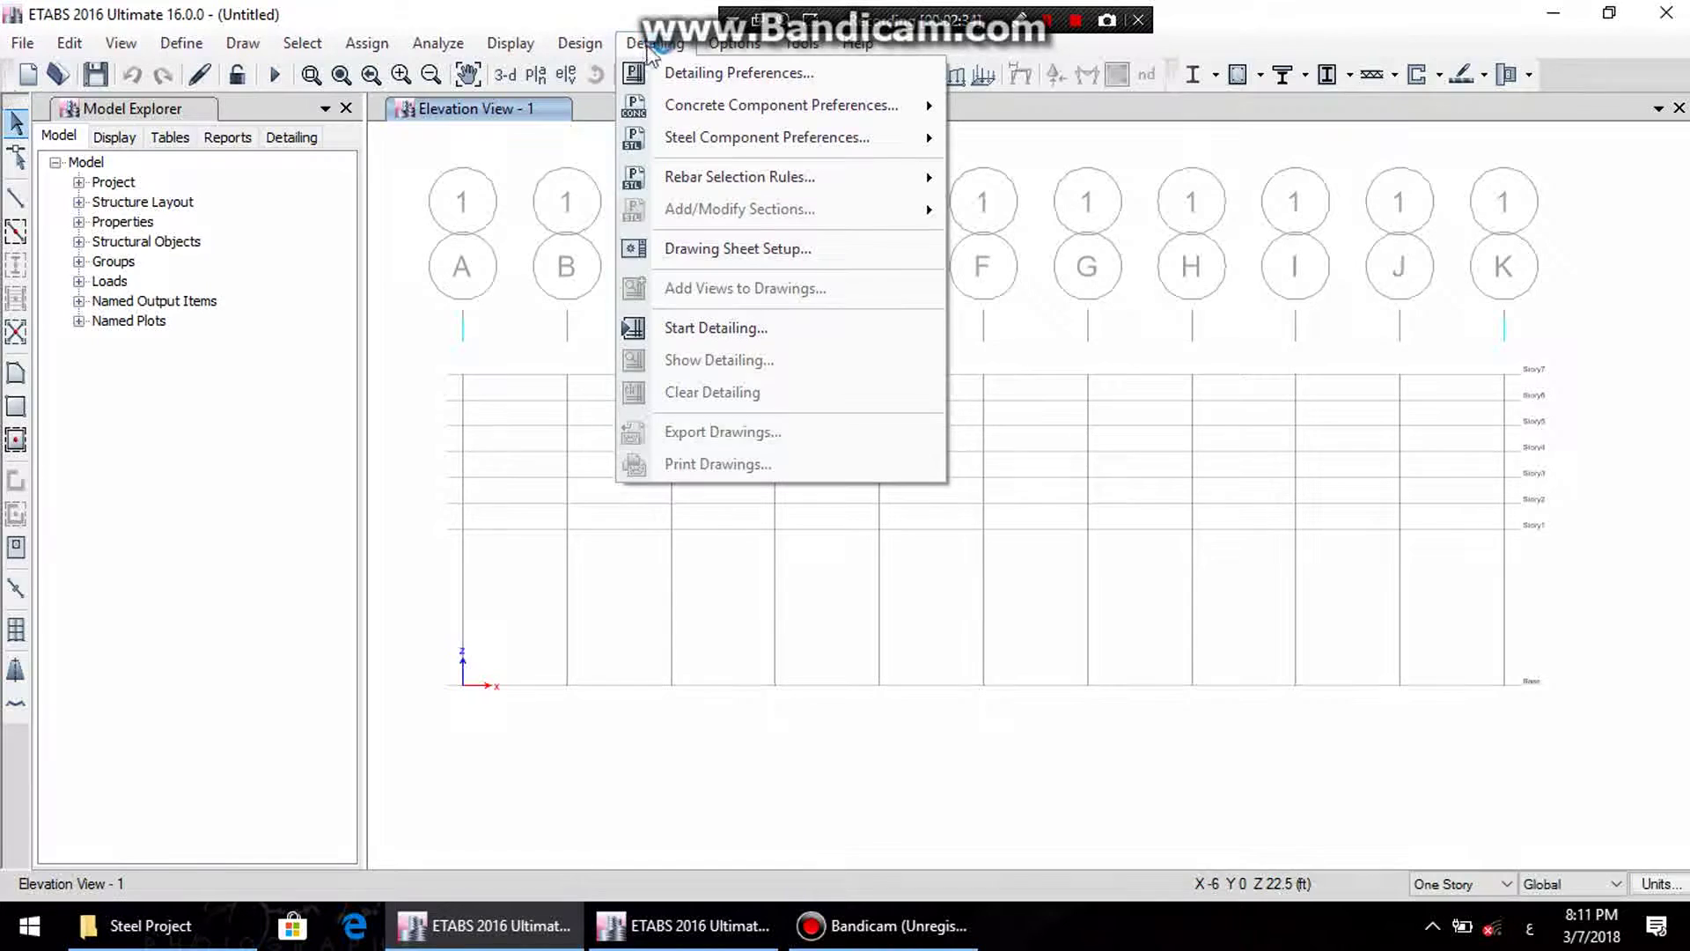
{"action": "mouse_move", "coordinate": [722, 62]}
{"action": "mouse_move", "coordinate": [803, 57]}
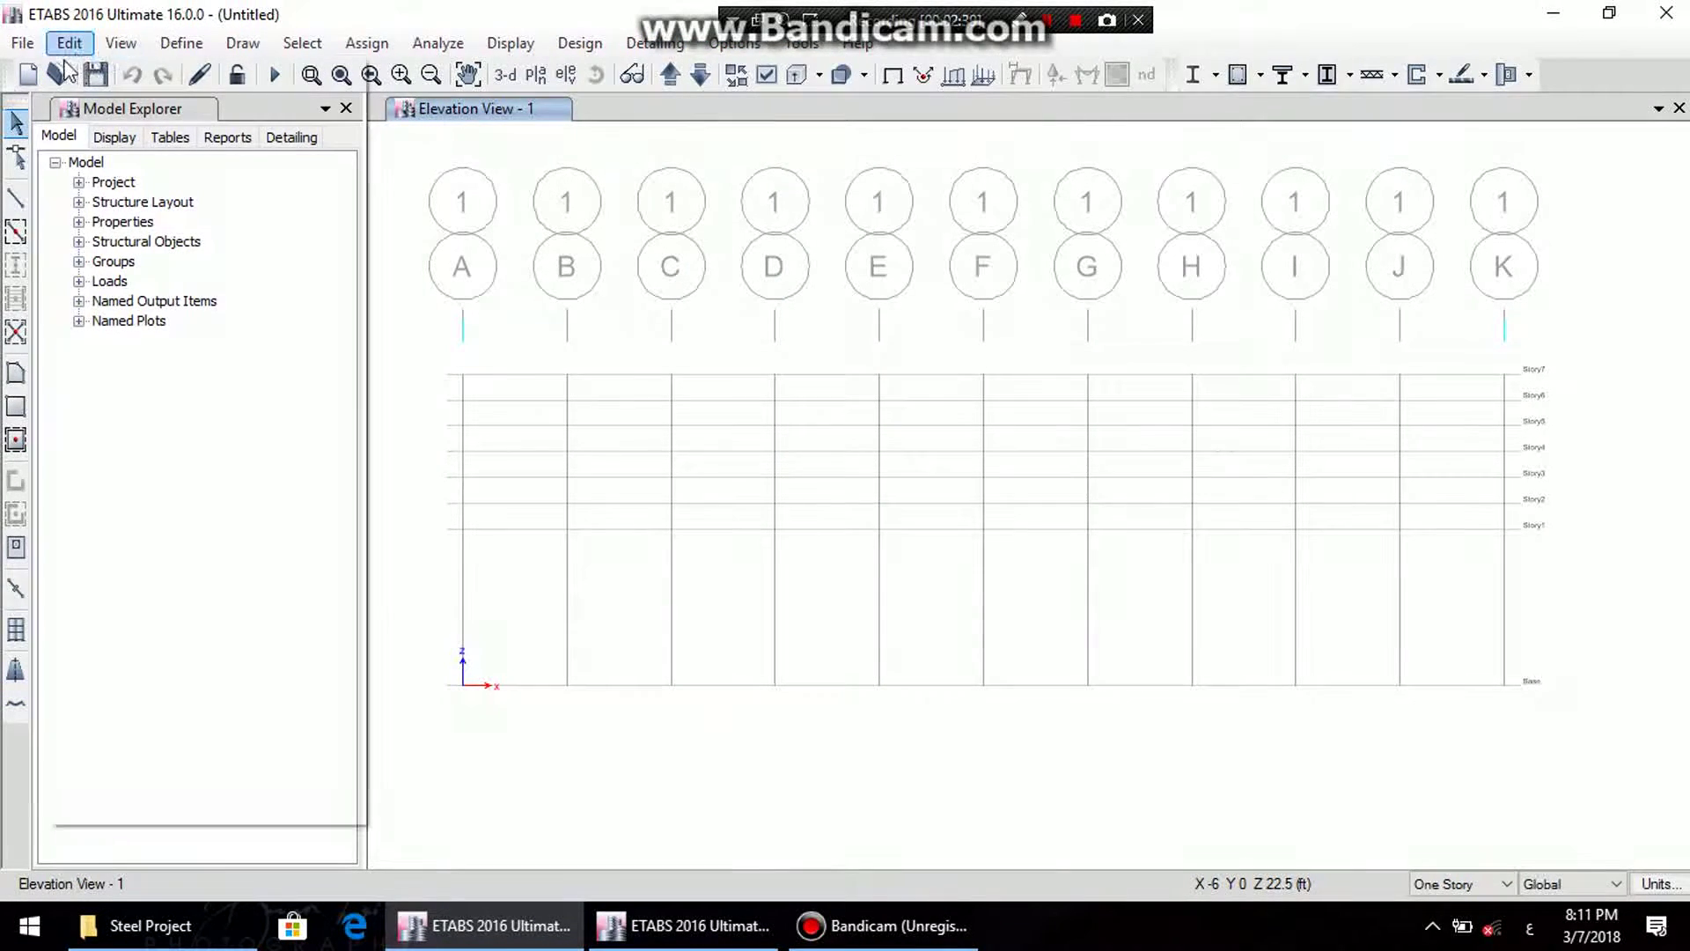
- Start a new material definition with United States as the region and Steel as the material type
{"action": "left_click", "coordinate": [202, 74]}
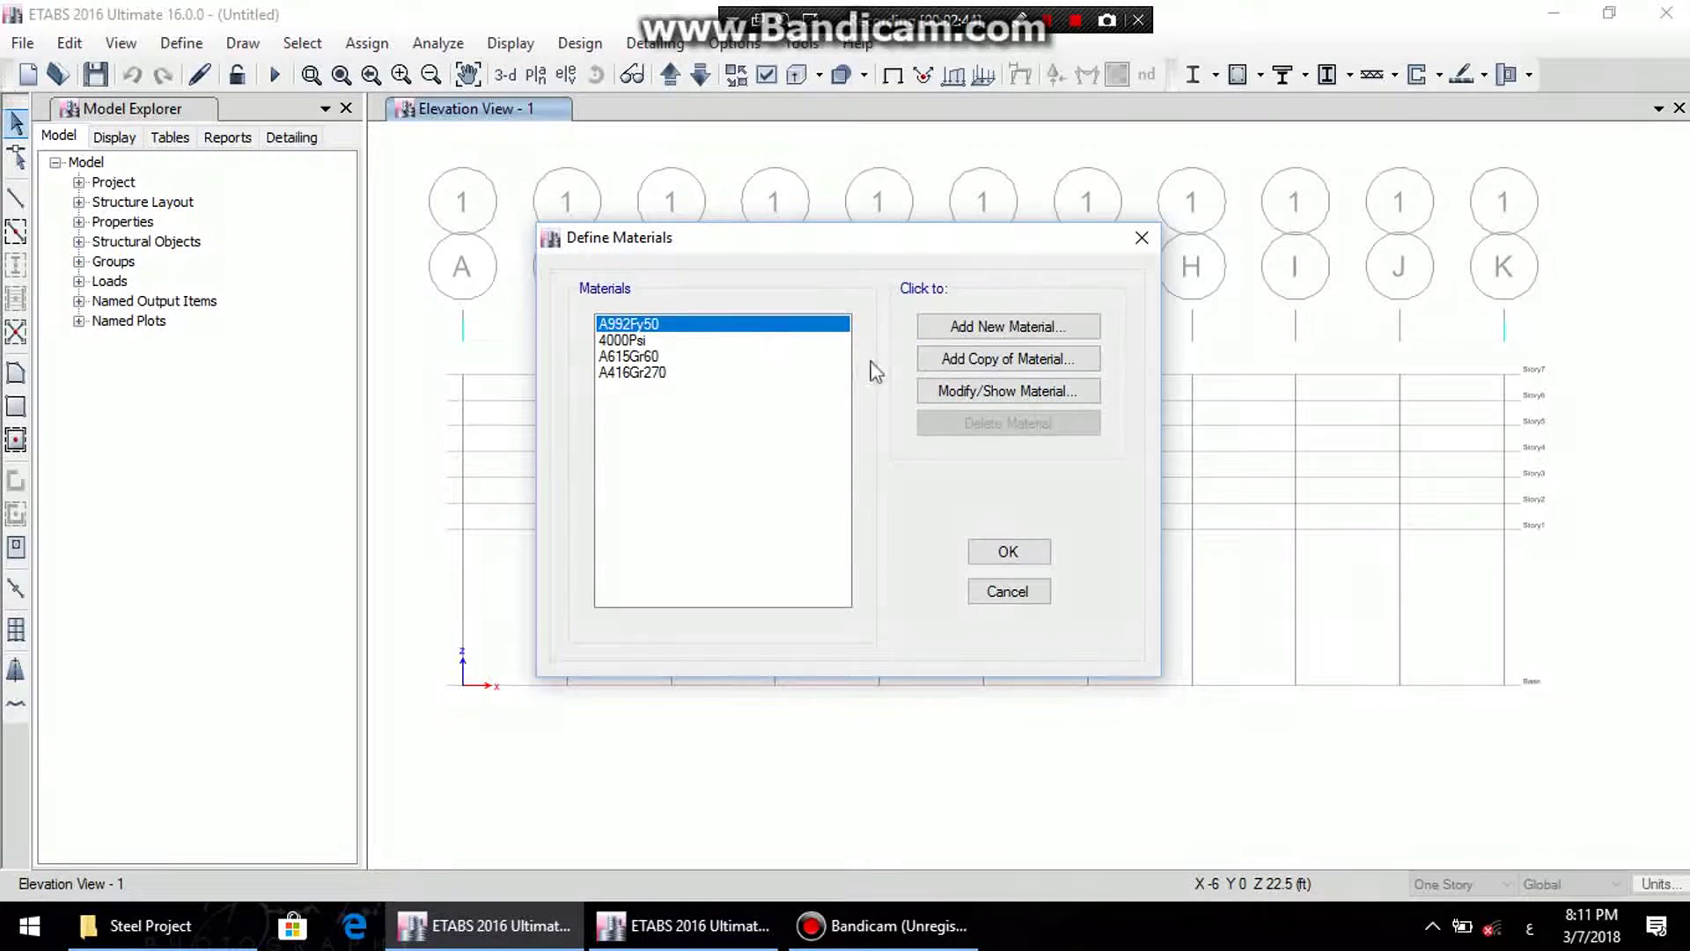
{"action": "left_click", "coordinate": [981, 327]}
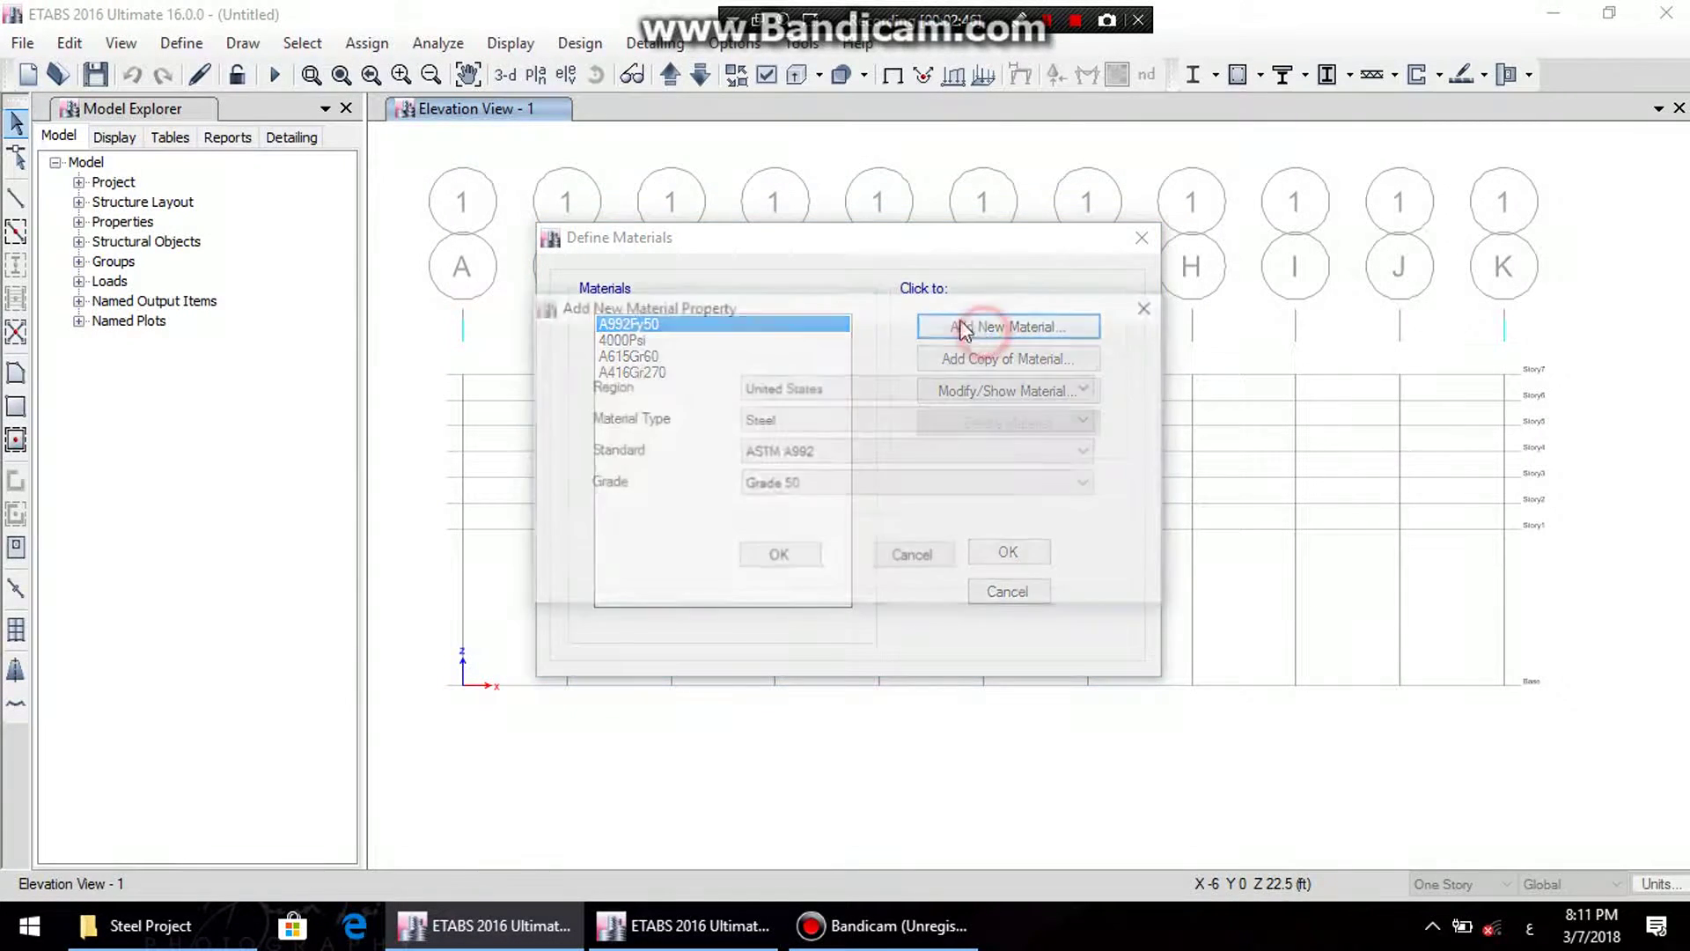
{"action": "left_click", "coordinate": [796, 390]}
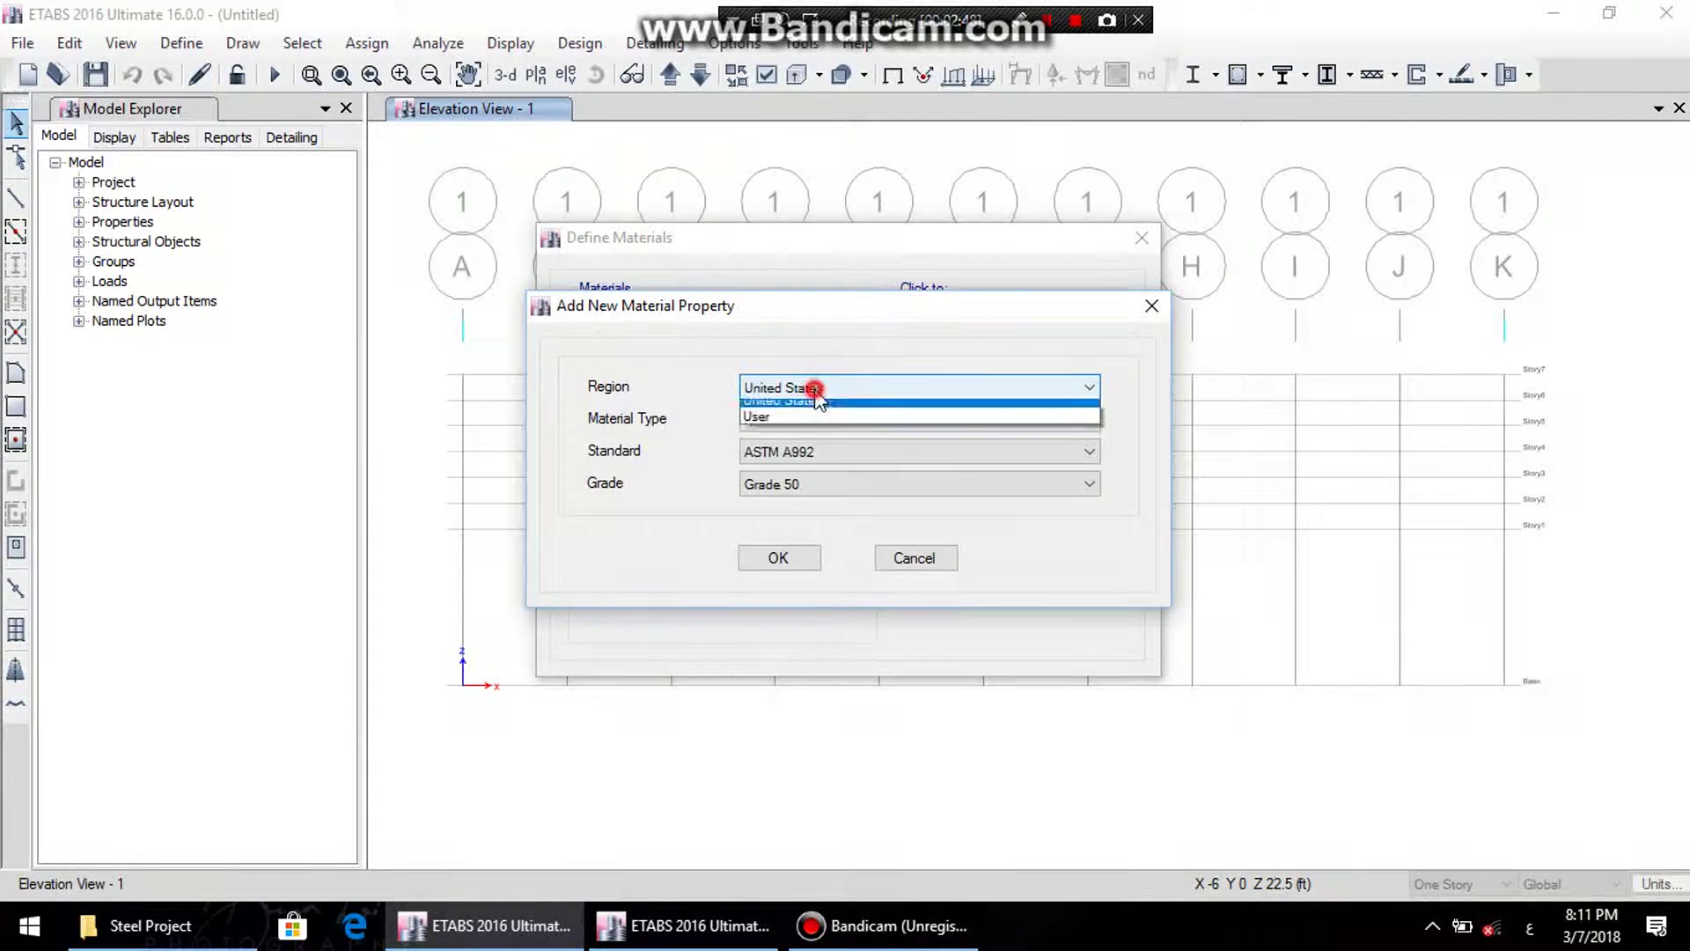
{"action": "left_click", "coordinate": [817, 396]}
{"action": "left_click", "coordinate": [808, 422]}
{"action": "left_click", "coordinate": [806, 421]}
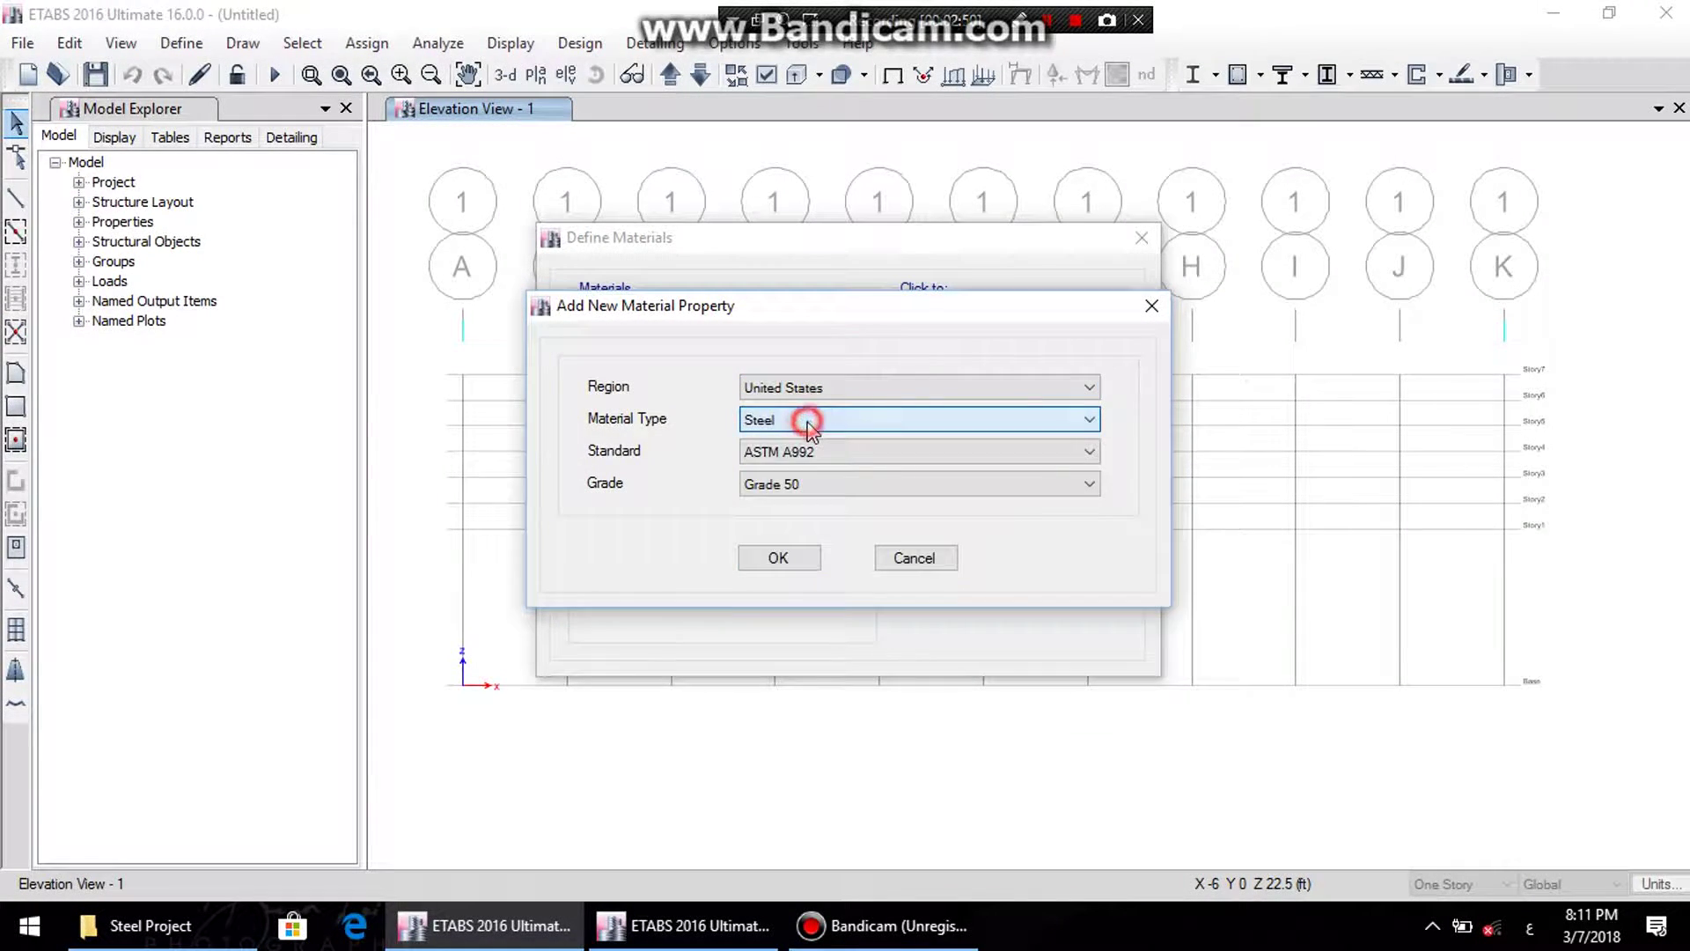
- Choose standard ASTM A992 and Grade 50 for the new steel, and accept its default material properties
{"action": "left_click", "coordinate": [798, 449]}
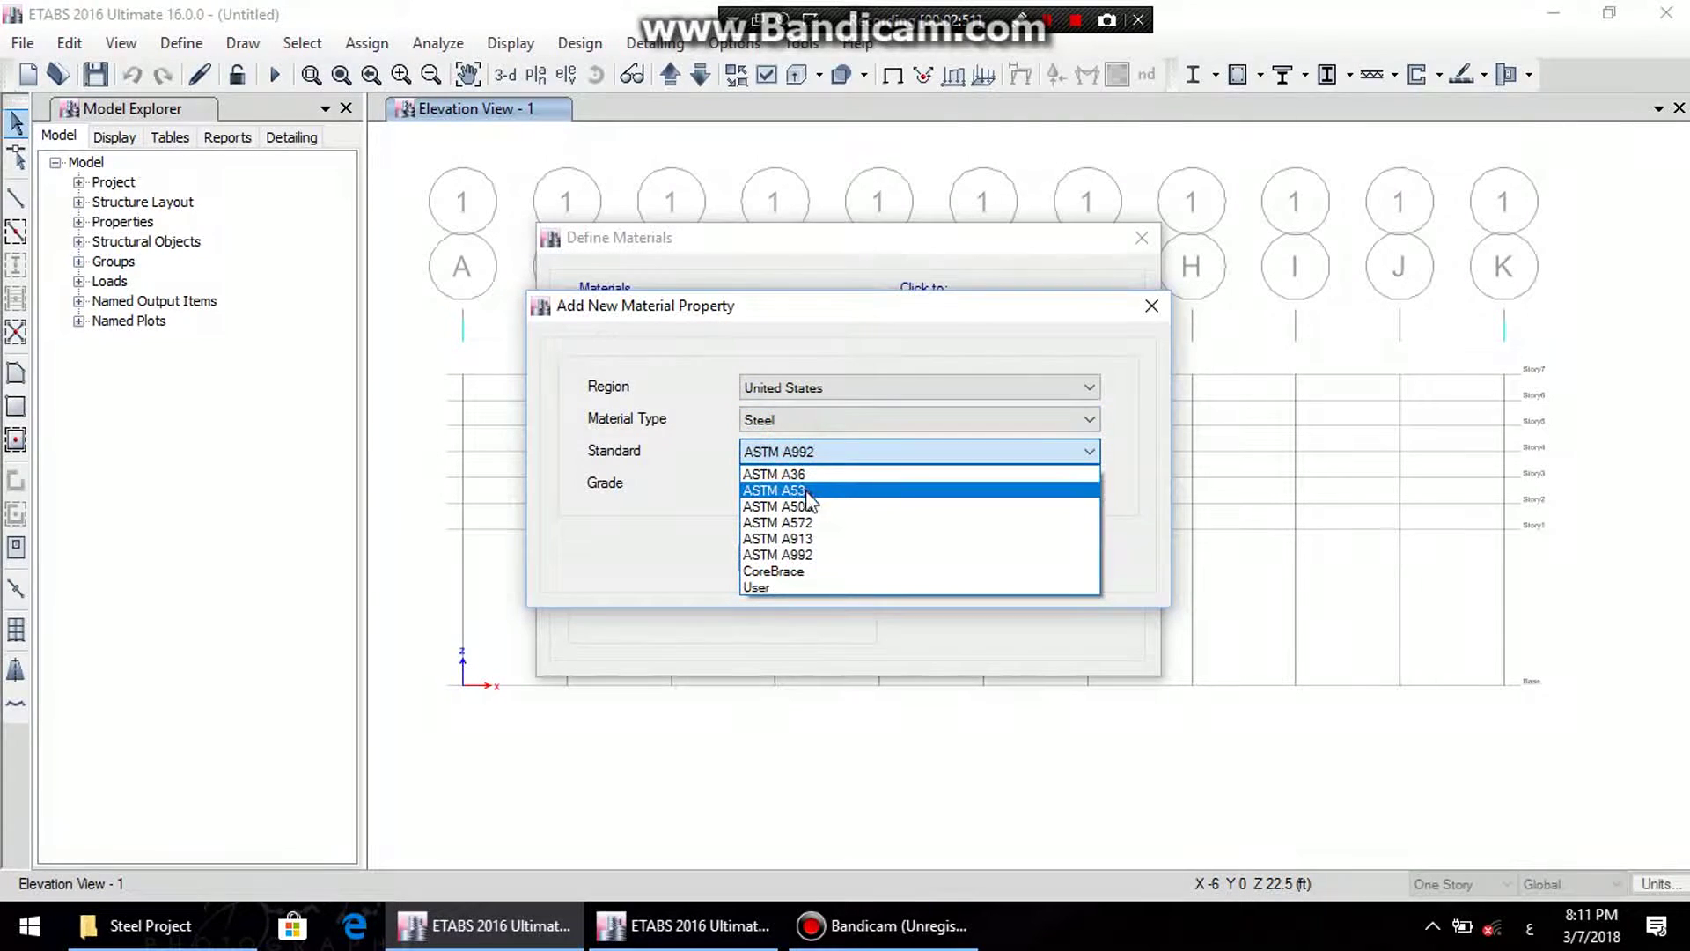
{"action": "left_click", "coordinate": [801, 554]}
{"action": "left_click", "coordinate": [827, 483]}
{"action": "left_click", "coordinate": [819, 506]}
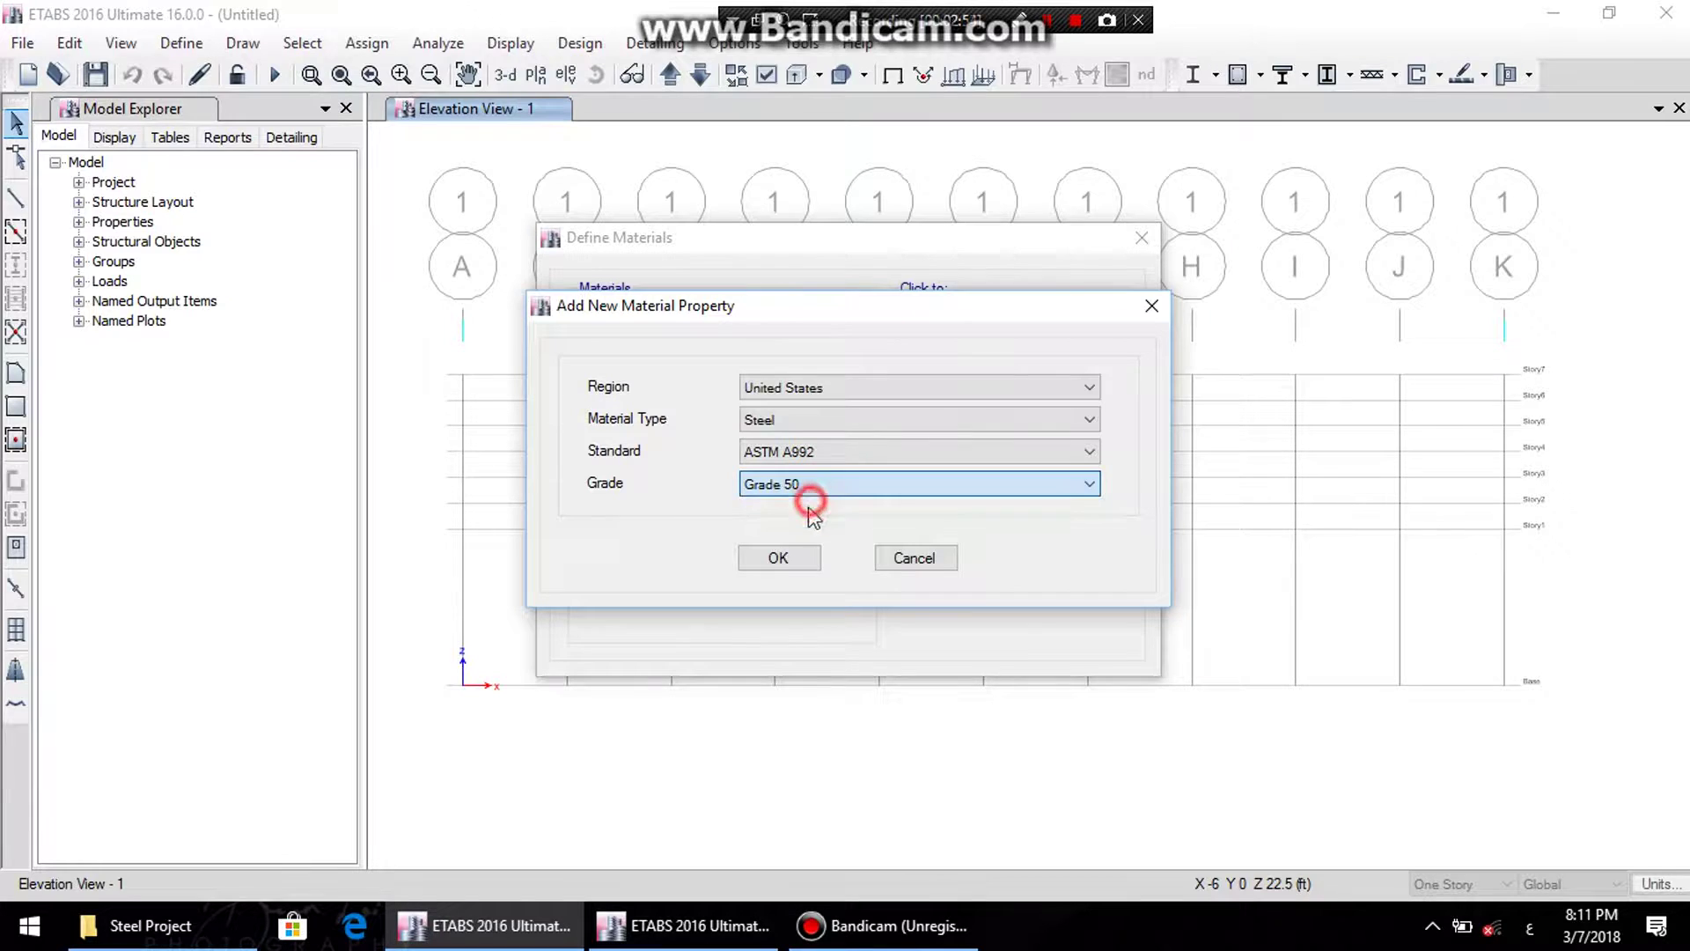
{"action": "left_click", "coordinate": [782, 556]}
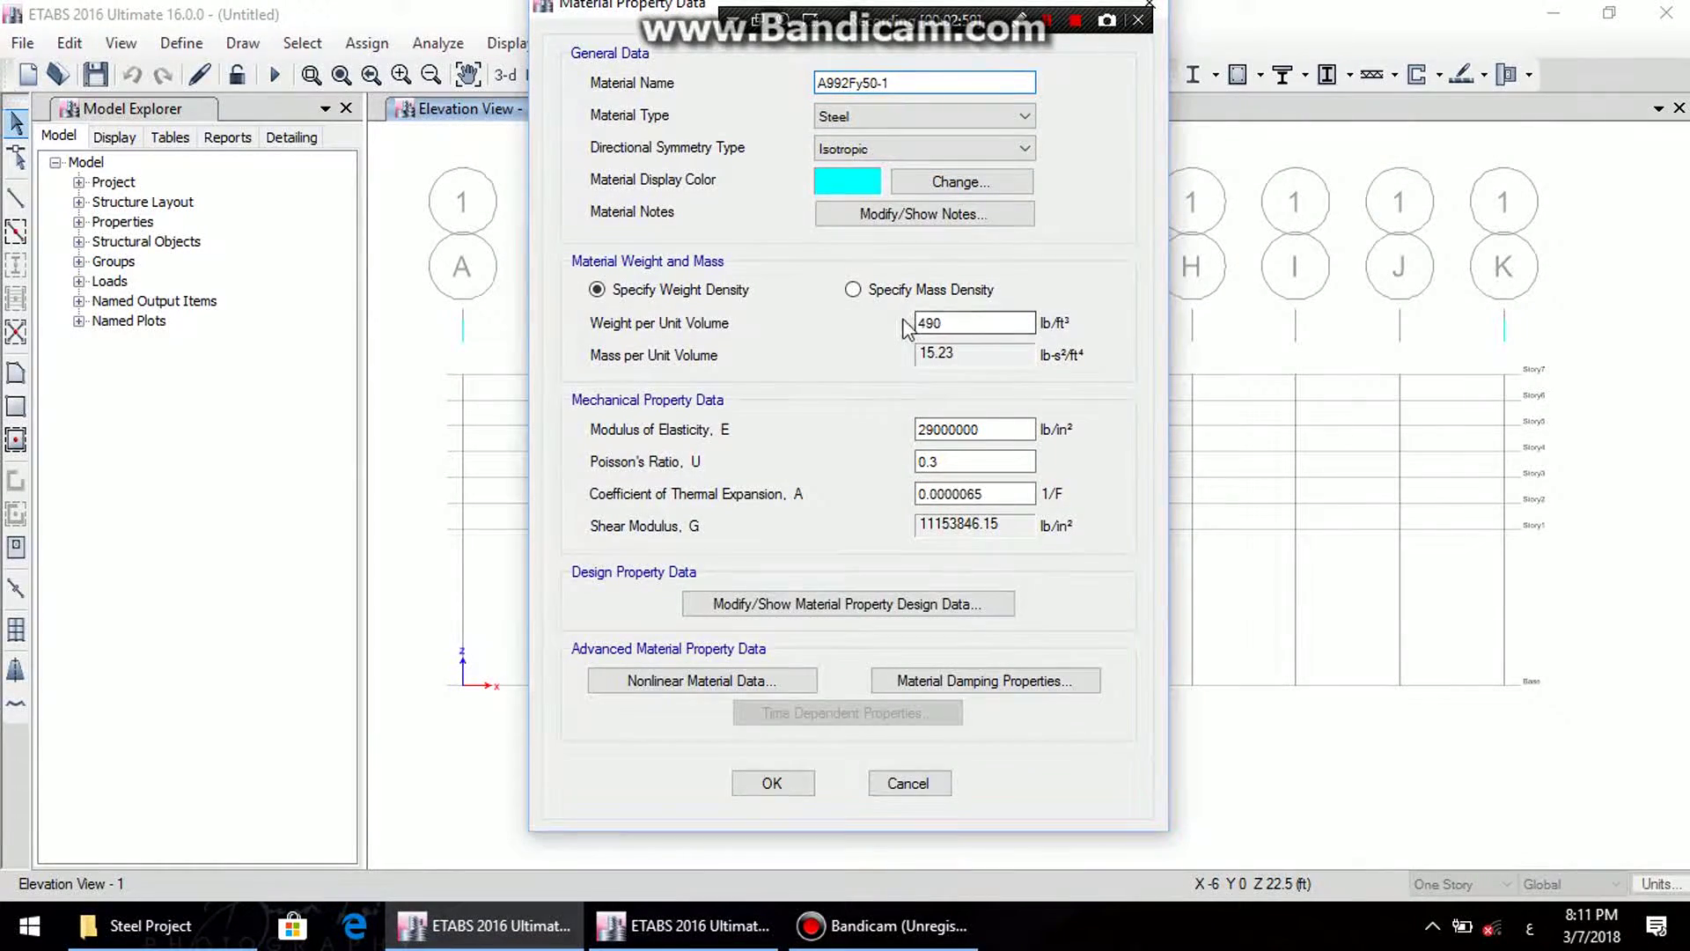
{"action": "left_click", "coordinate": [977, 431]}
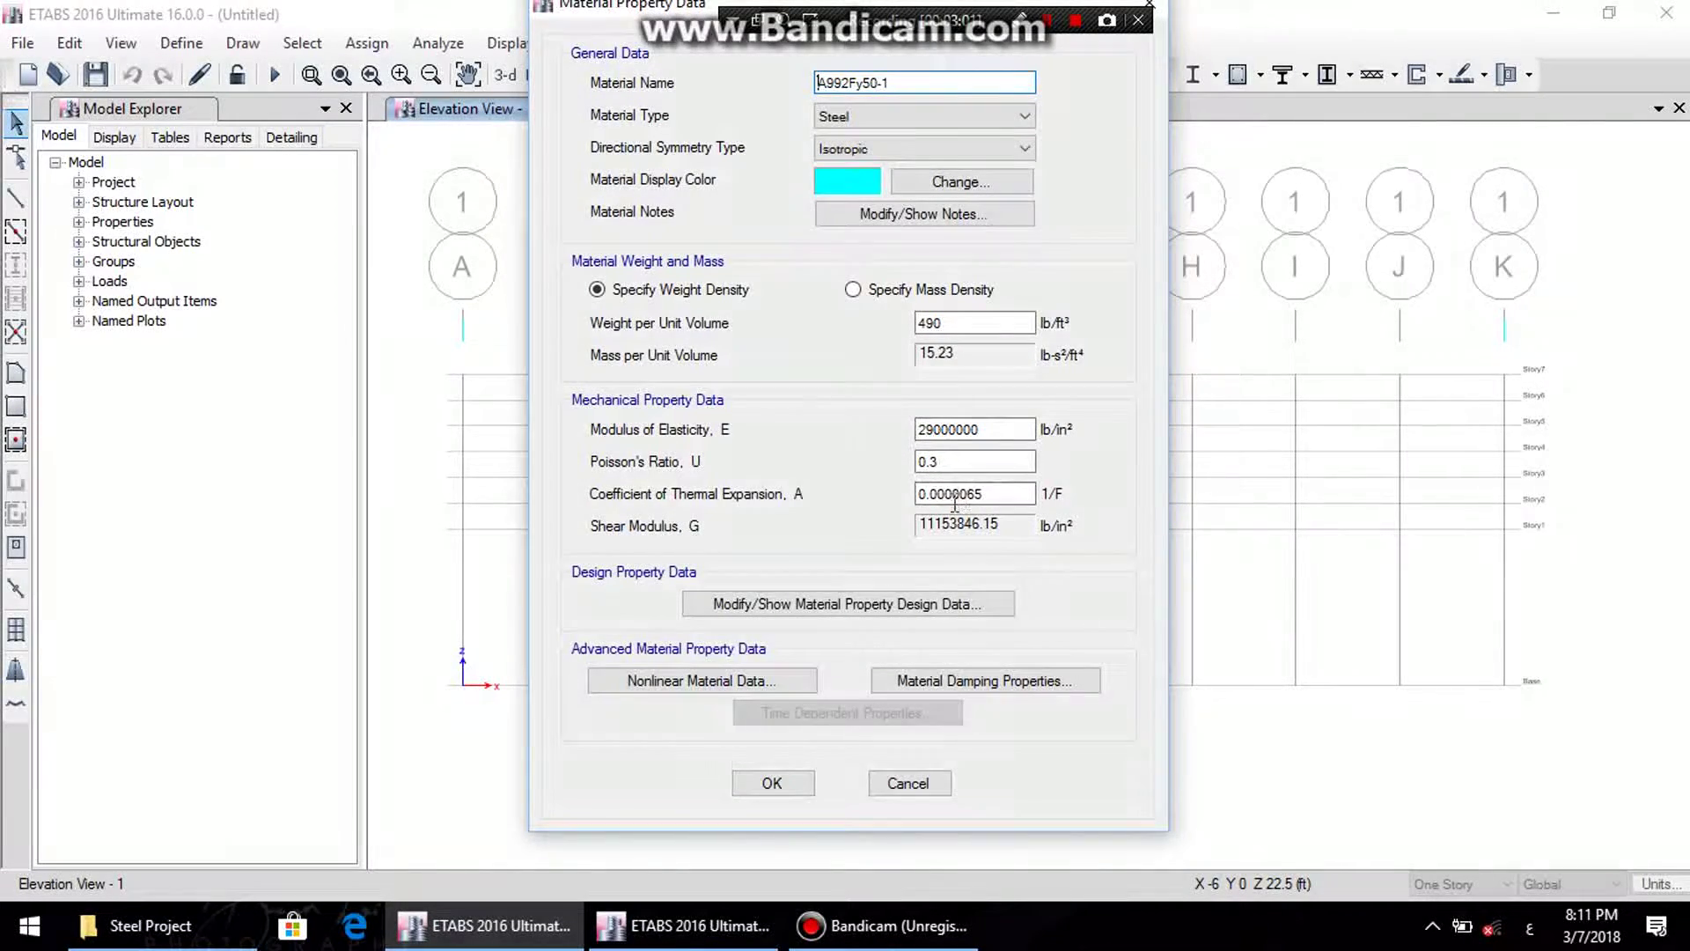
{"action": "left_click", "coordinate": [774, 782]}
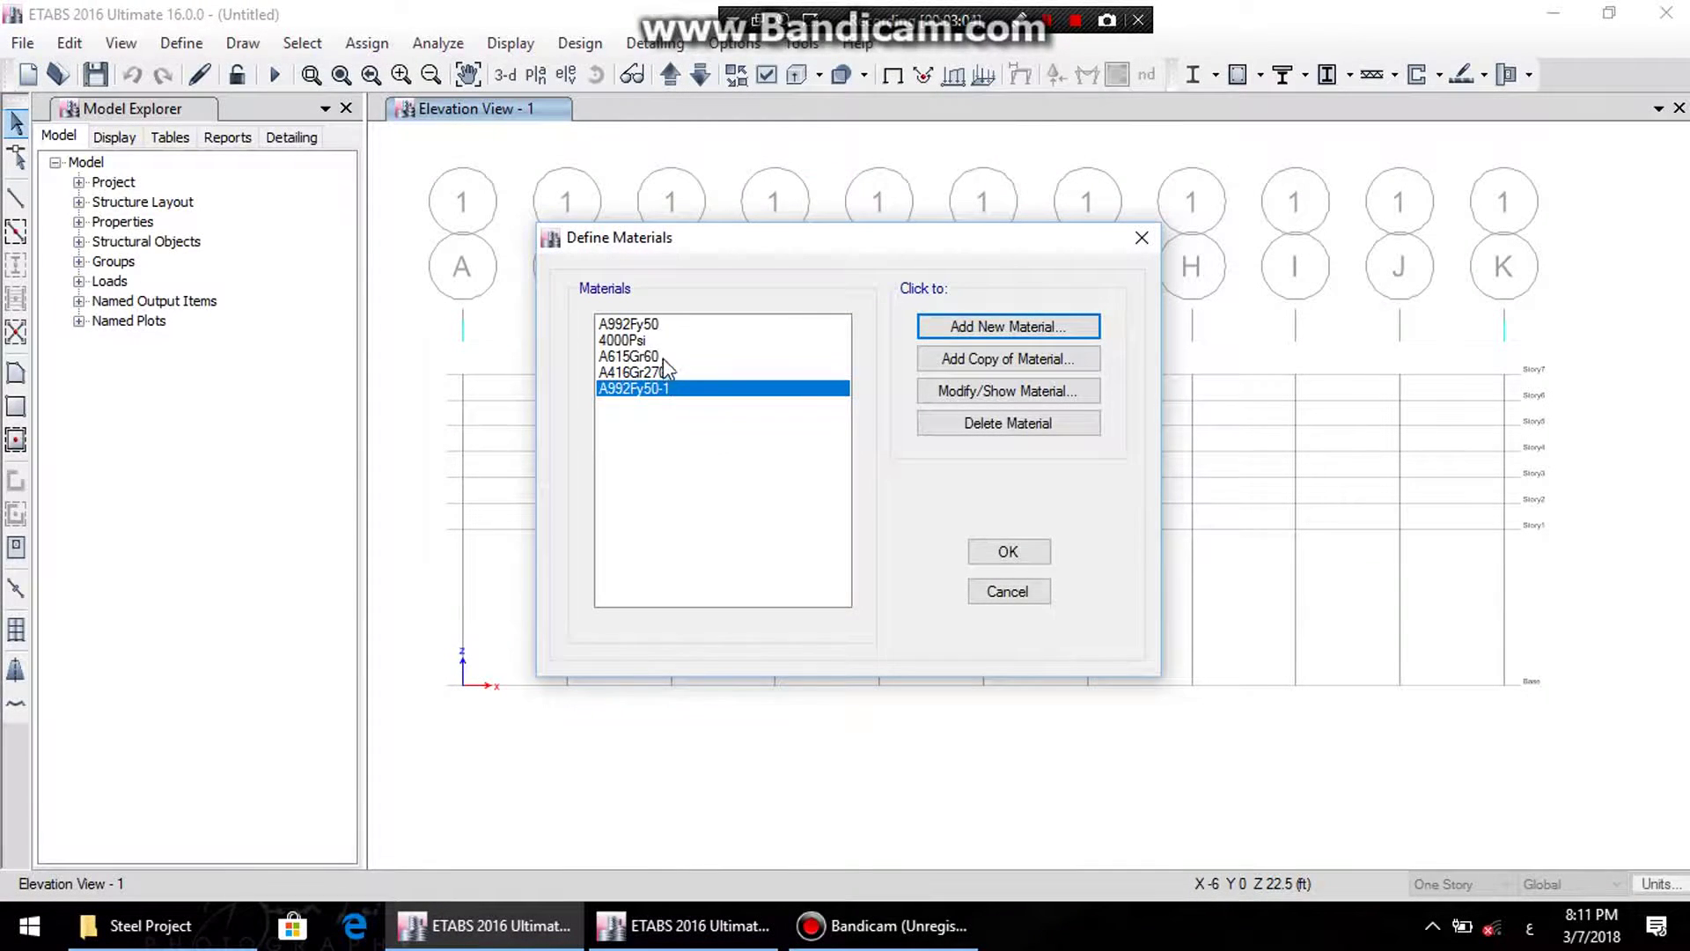
- Delete the duplicate A992Fy50-1 steel from the material definitions and accept the remaining materials
{"action": "left_click", "coordinate": [655, 323]}
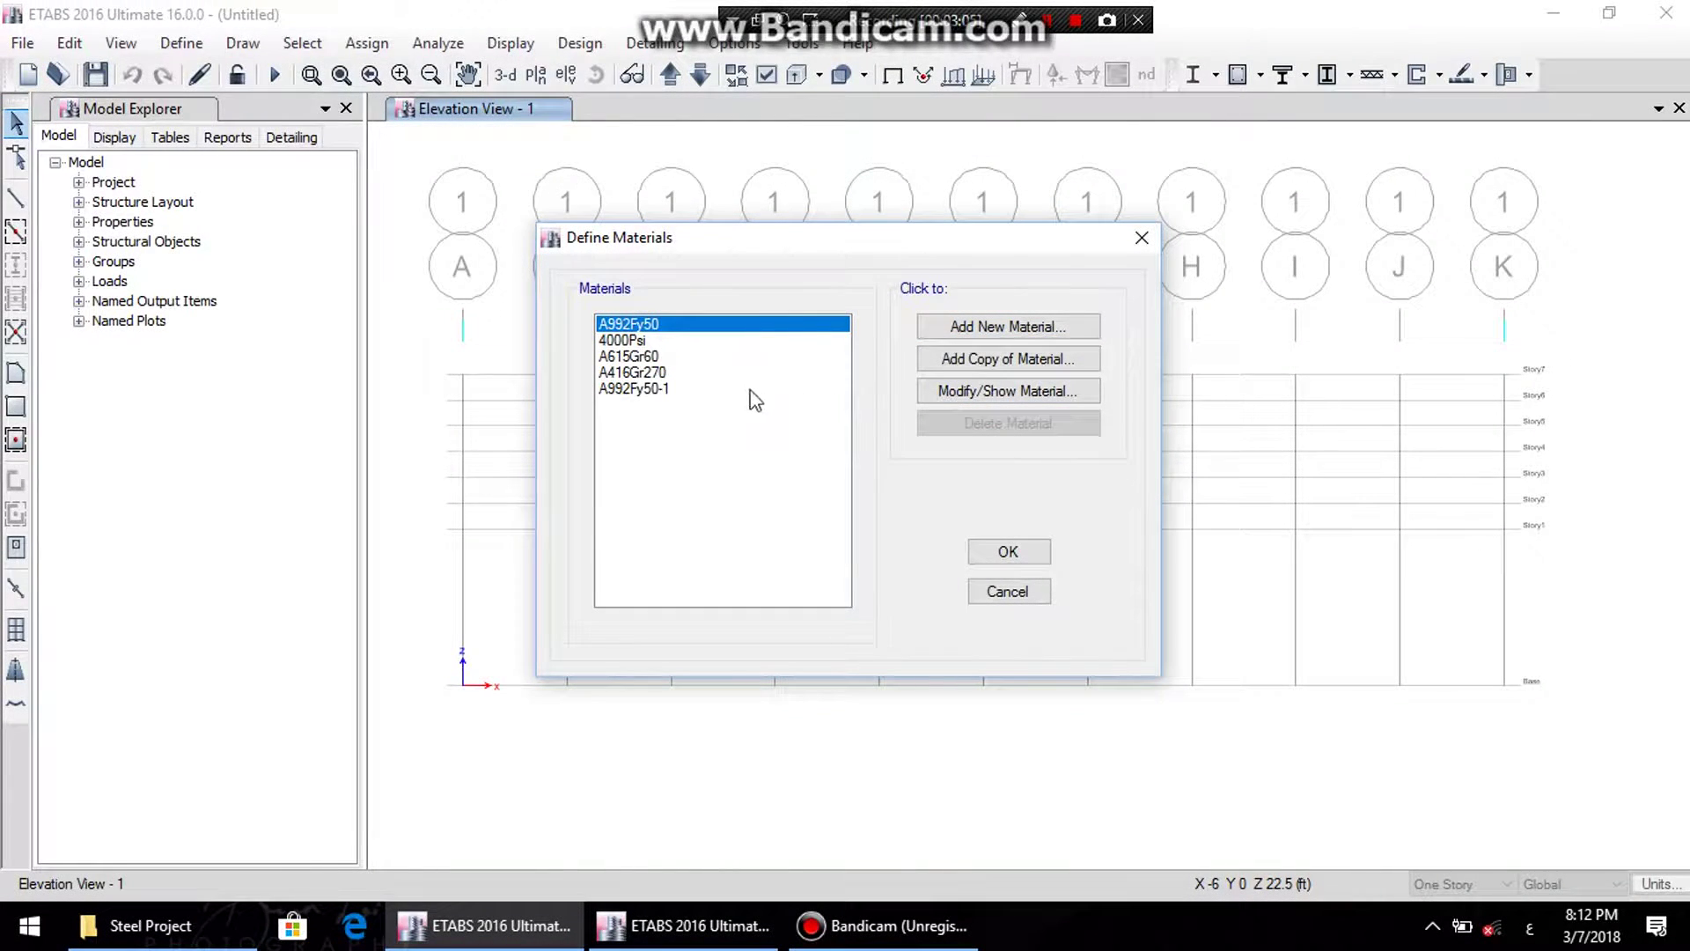
{"action": "left_click", "coordinate": [711, 388]}
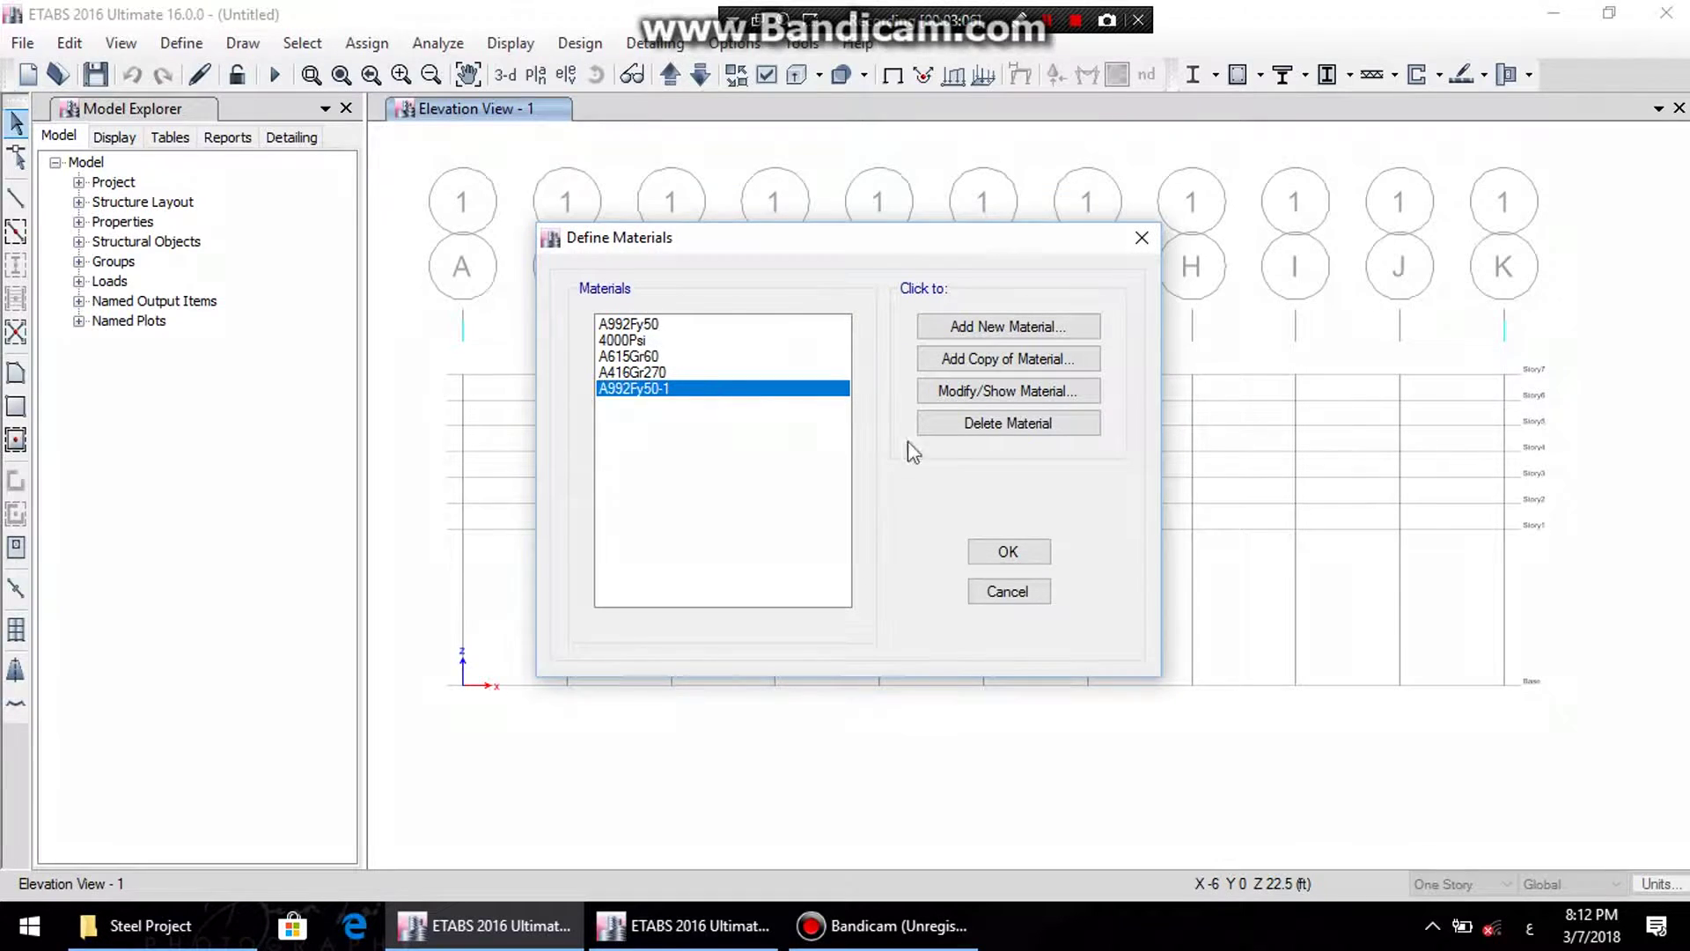
{"action": "left_click", "coordinate": [984, 424]}
{"action": "left_click", "coordinate": [851, 543]}
{"action": "left_click", "coordinate": [651, 324]}
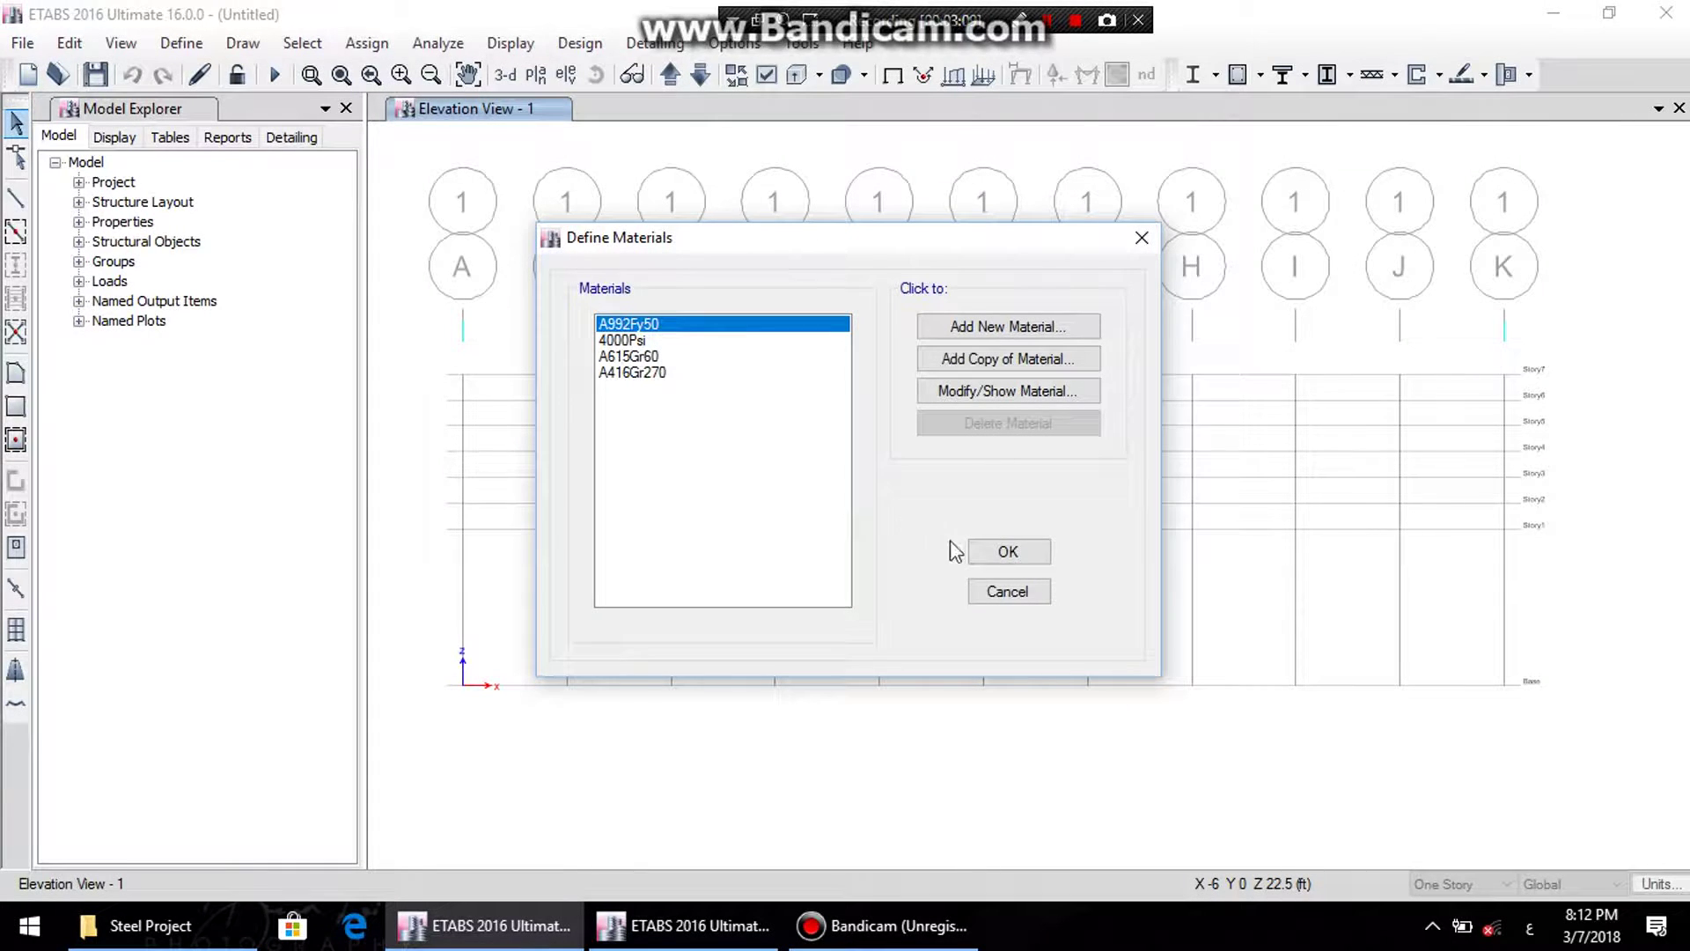
{"action": "left_click", "coordinate": [1008, 553]}
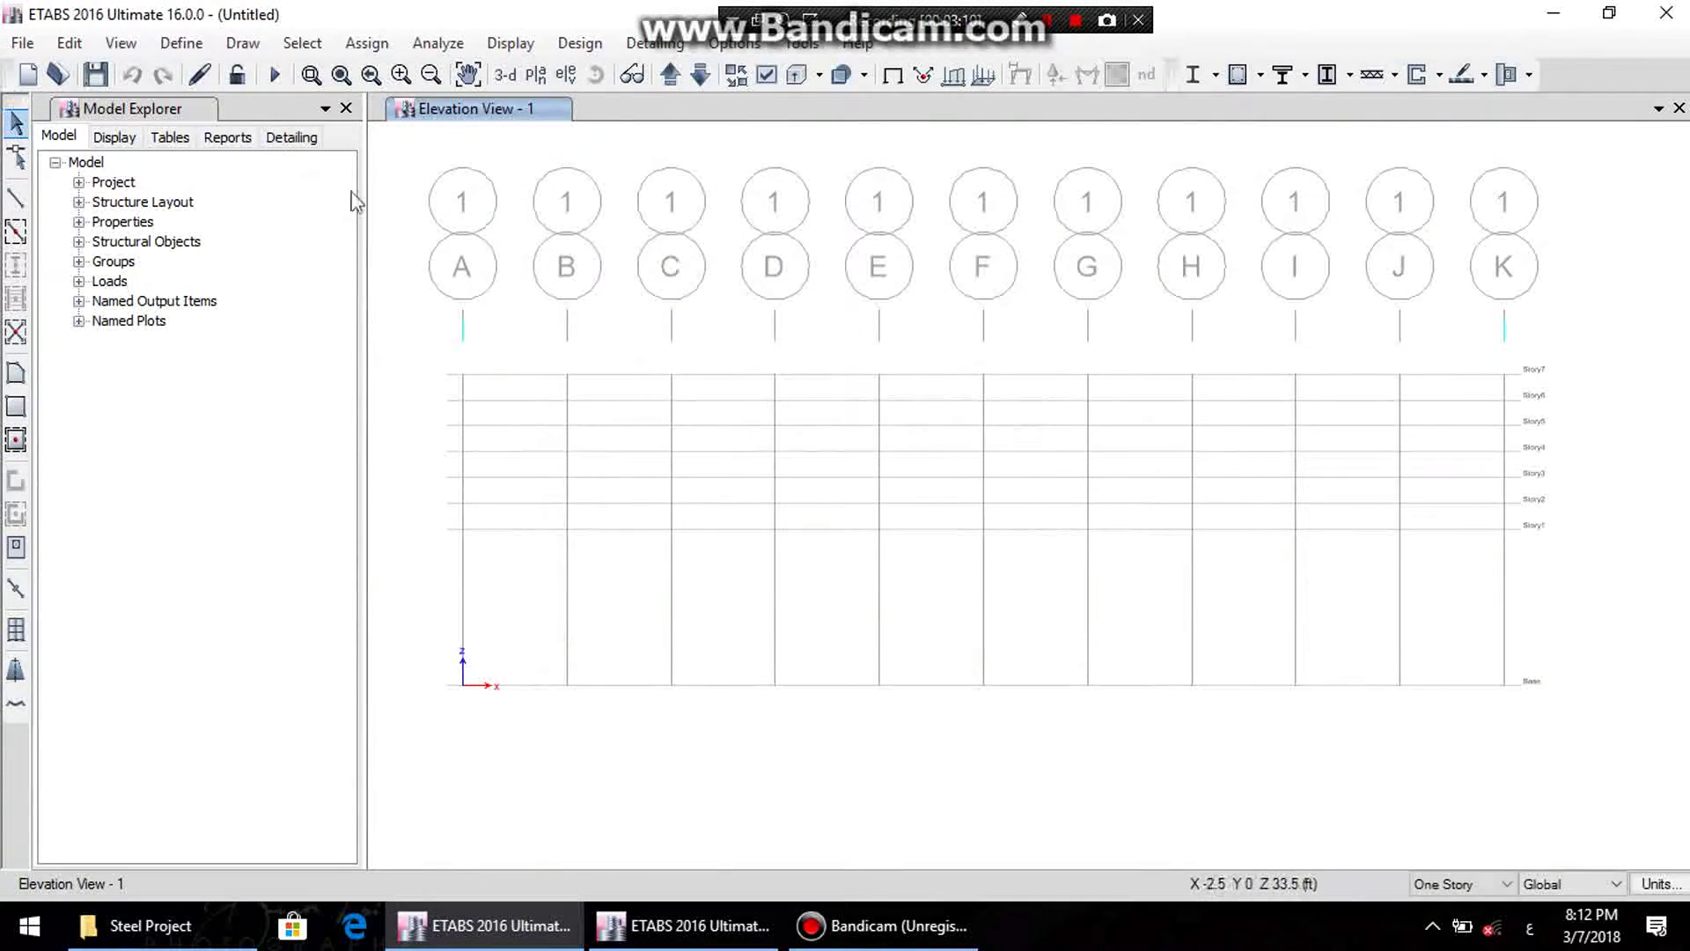
- Create a new auto select list frame property named W-section with Steel as its design type
{"action": "left_click", "coordinate": [181, 42]}
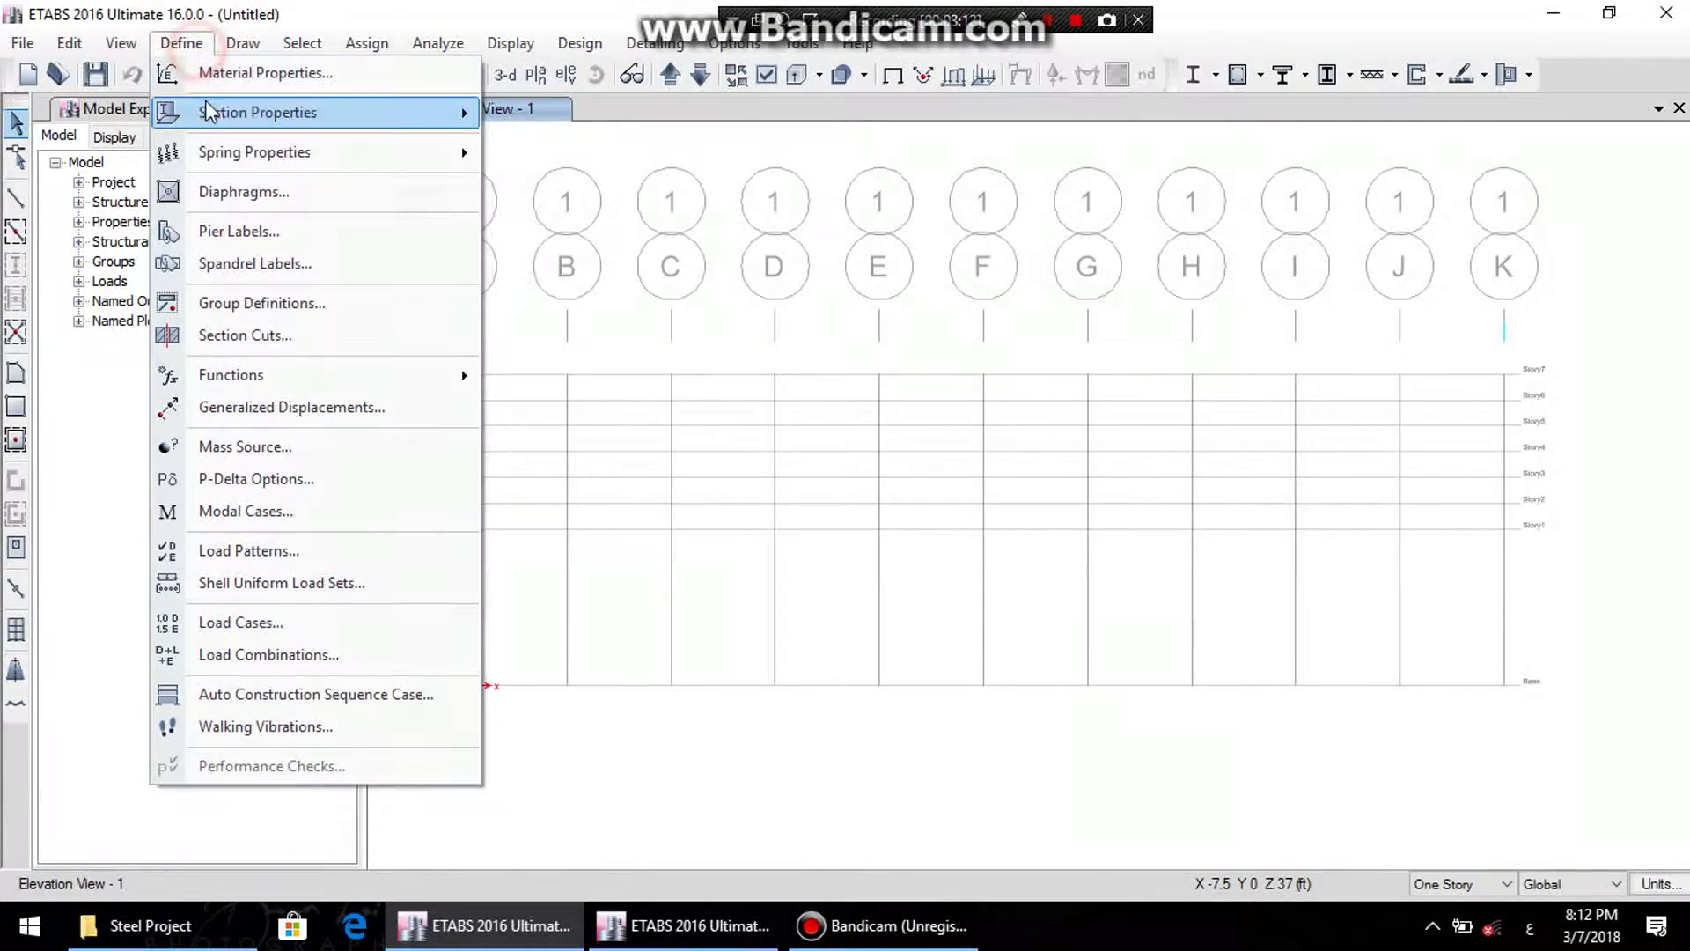
{"action": "mouse_move", "coordinate": [255, 113]}
{"action": "left_click", "coordinate": [528, 114]}
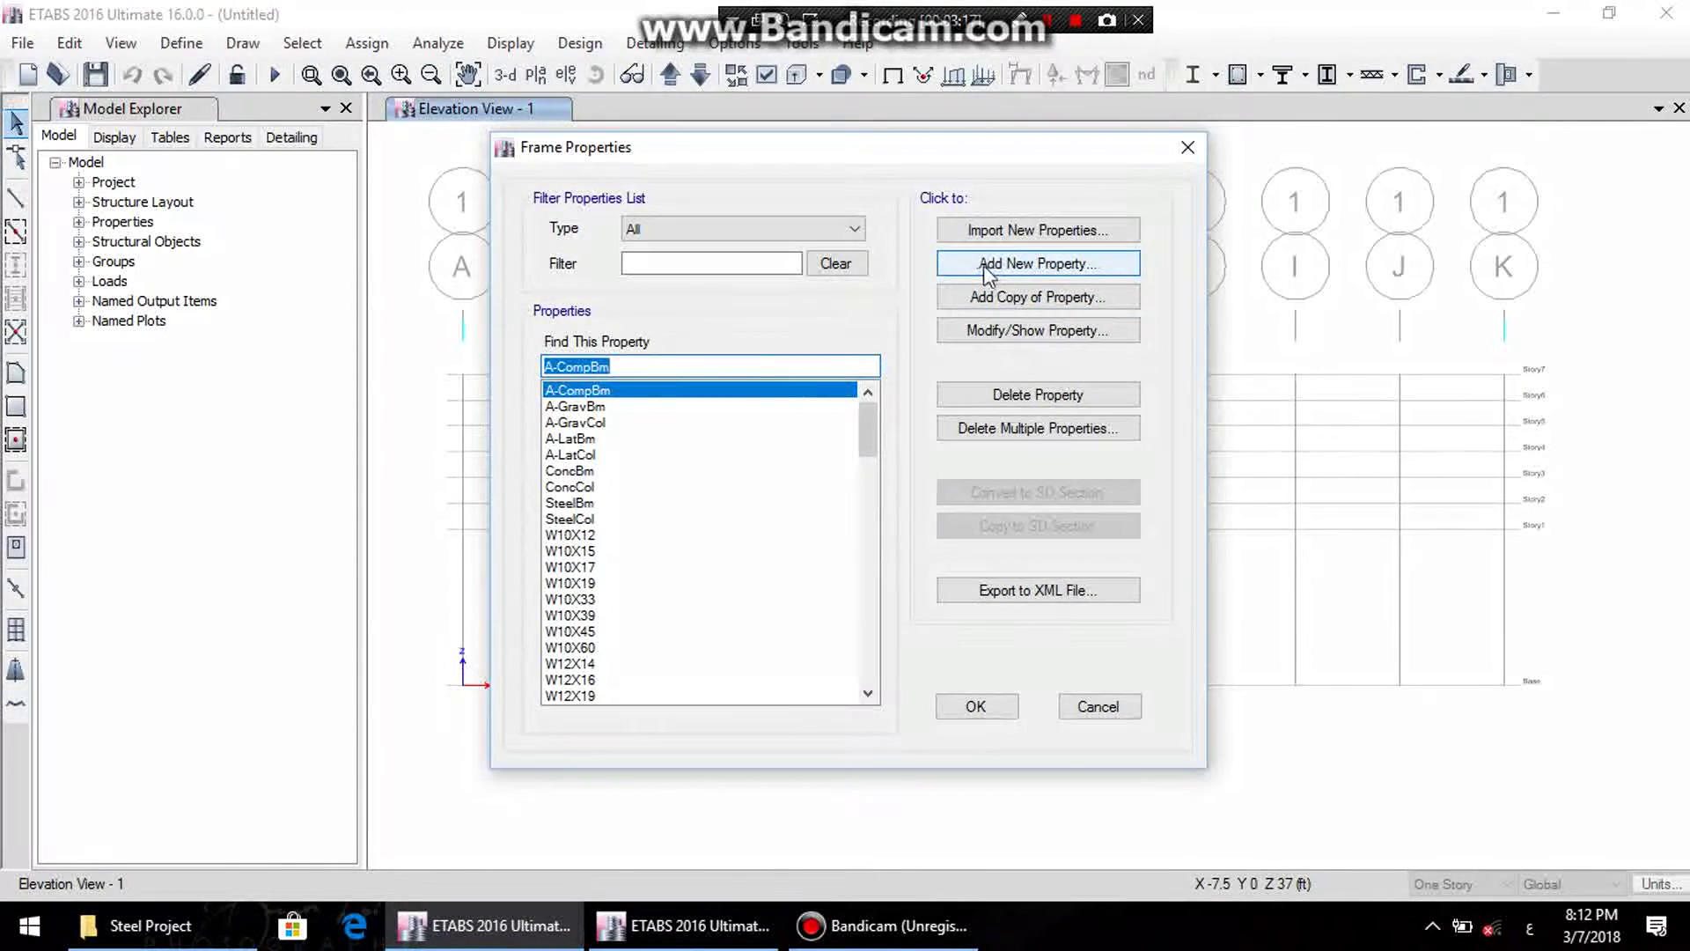
{"action": "scroll", "coordinate": [695, 506], "scroll_direction": "down", "scroll_amount": 8}
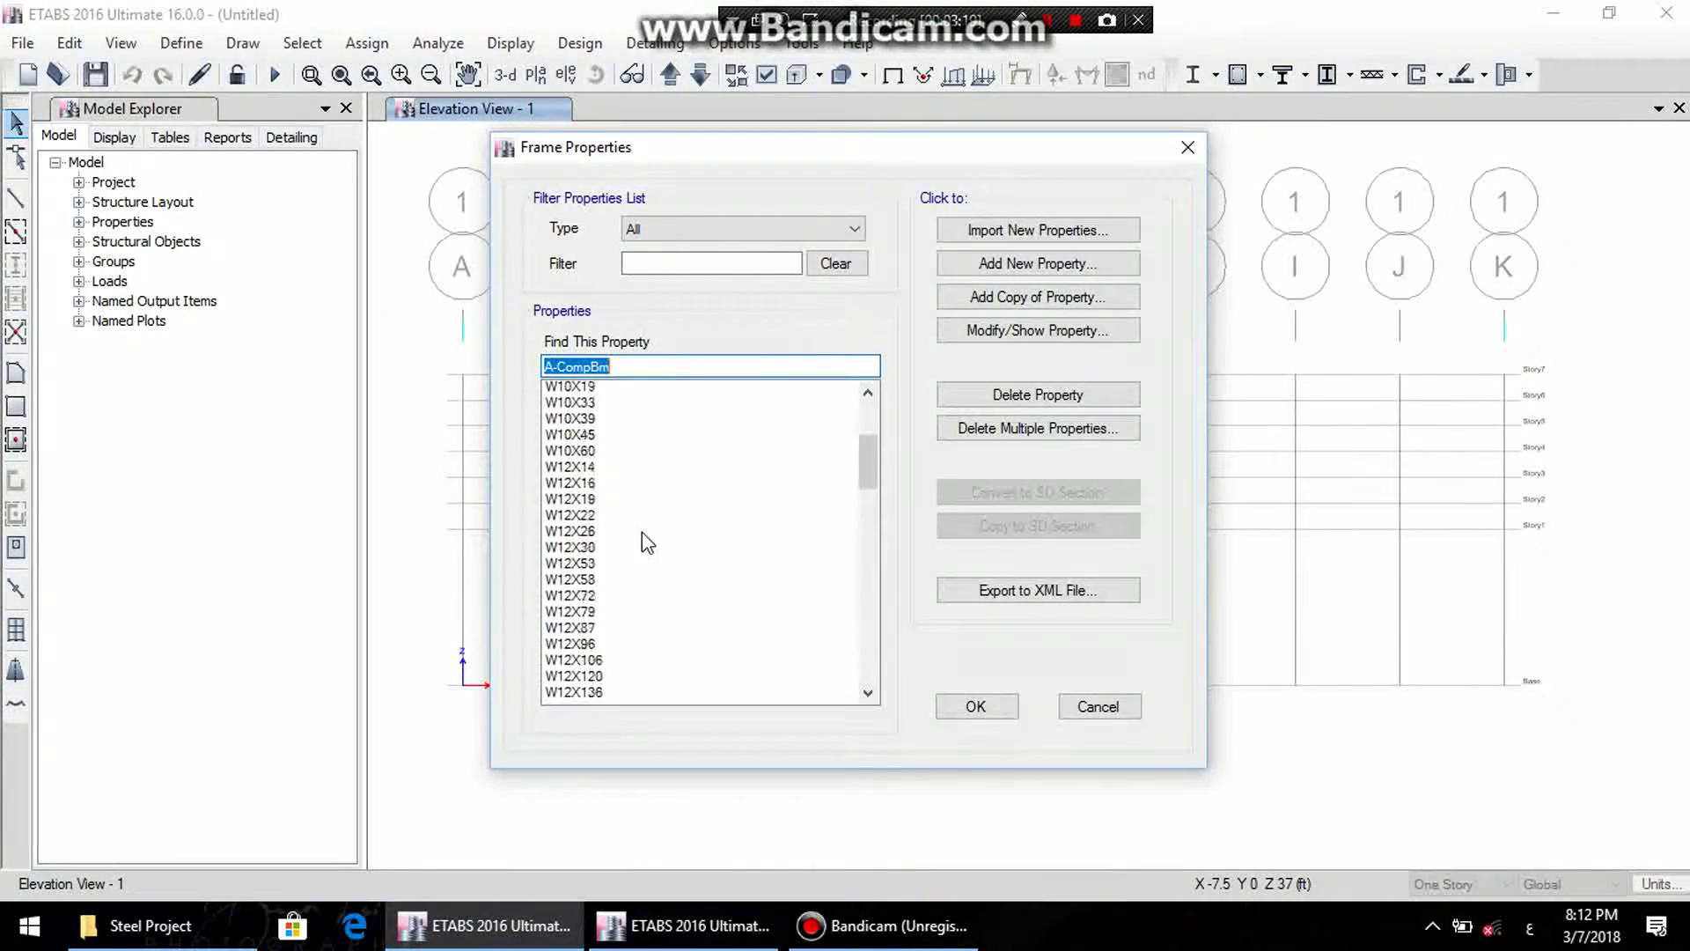
{"action": "scroll", "coordinate": [687, 528], "scroll_direction": "up", "scroll_amount": 8}
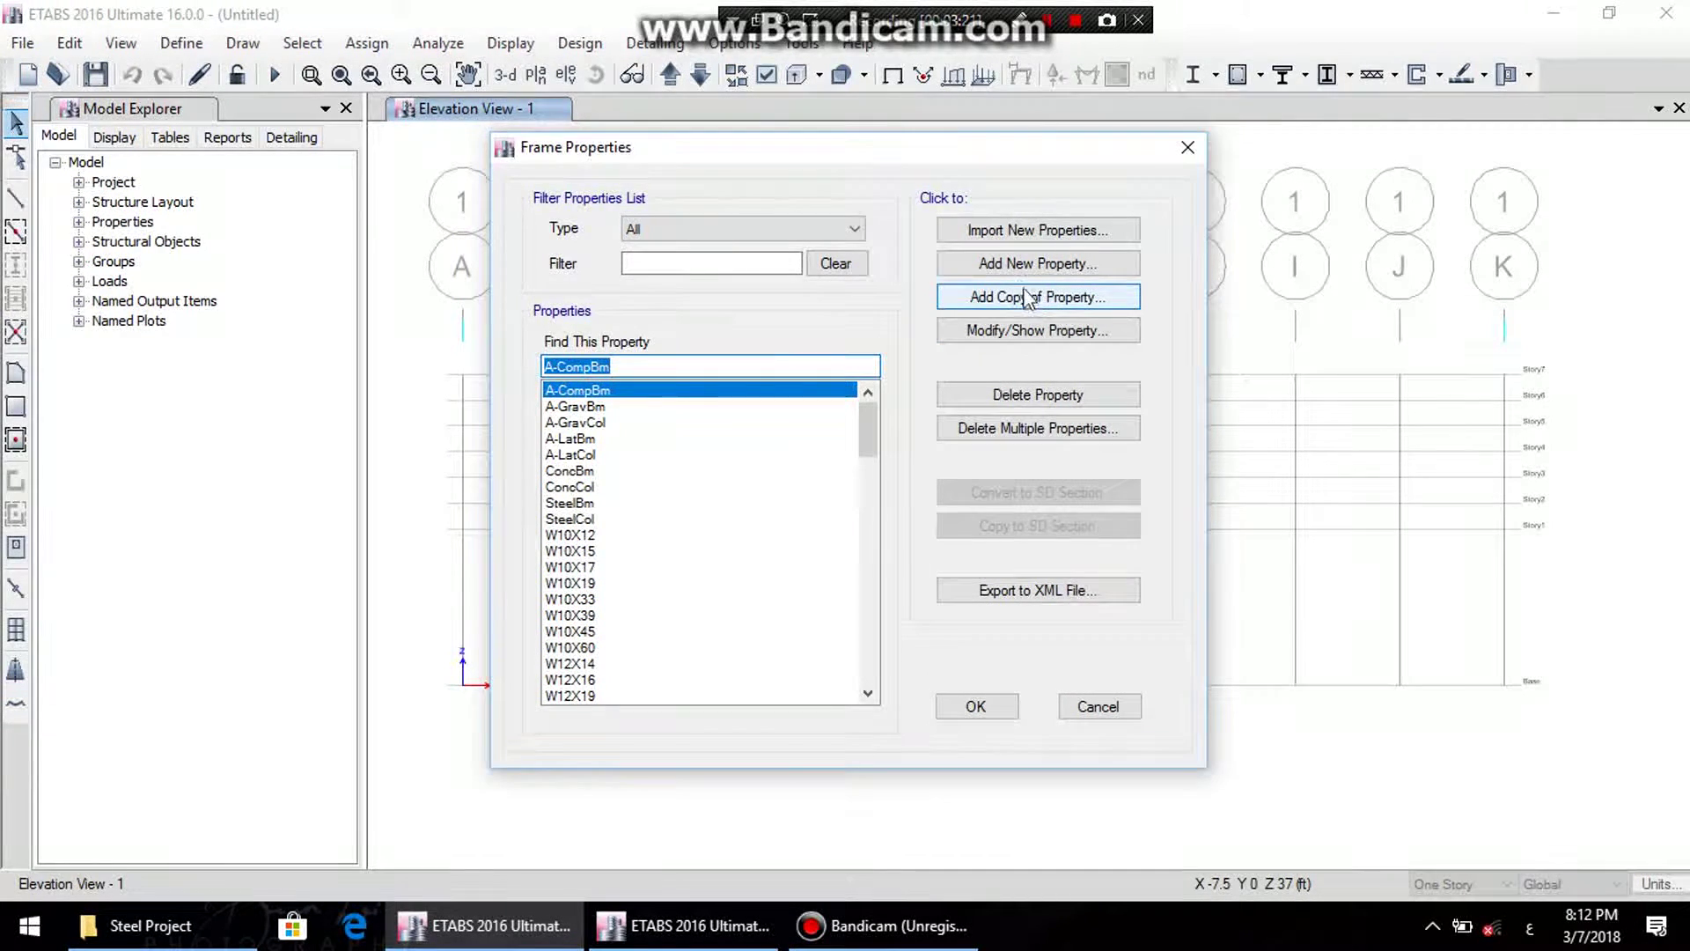
{"action": "left_click", "coordinate": [1019, 264]}
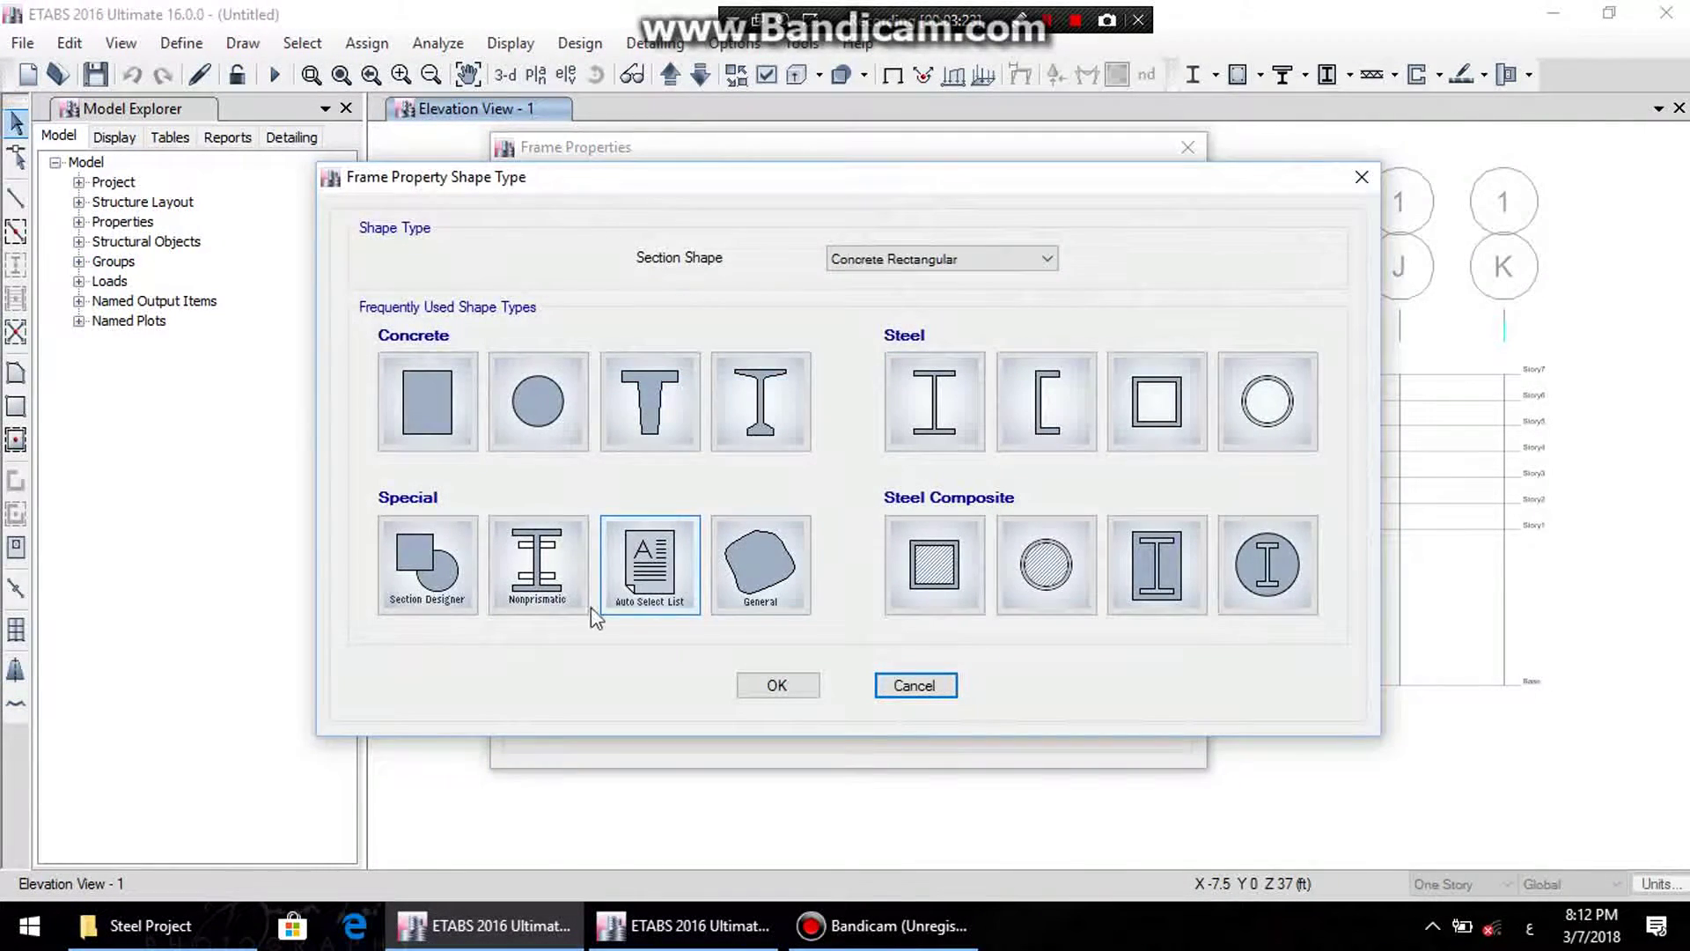
{"action": "left_click", "coordinate": [660, 566]}
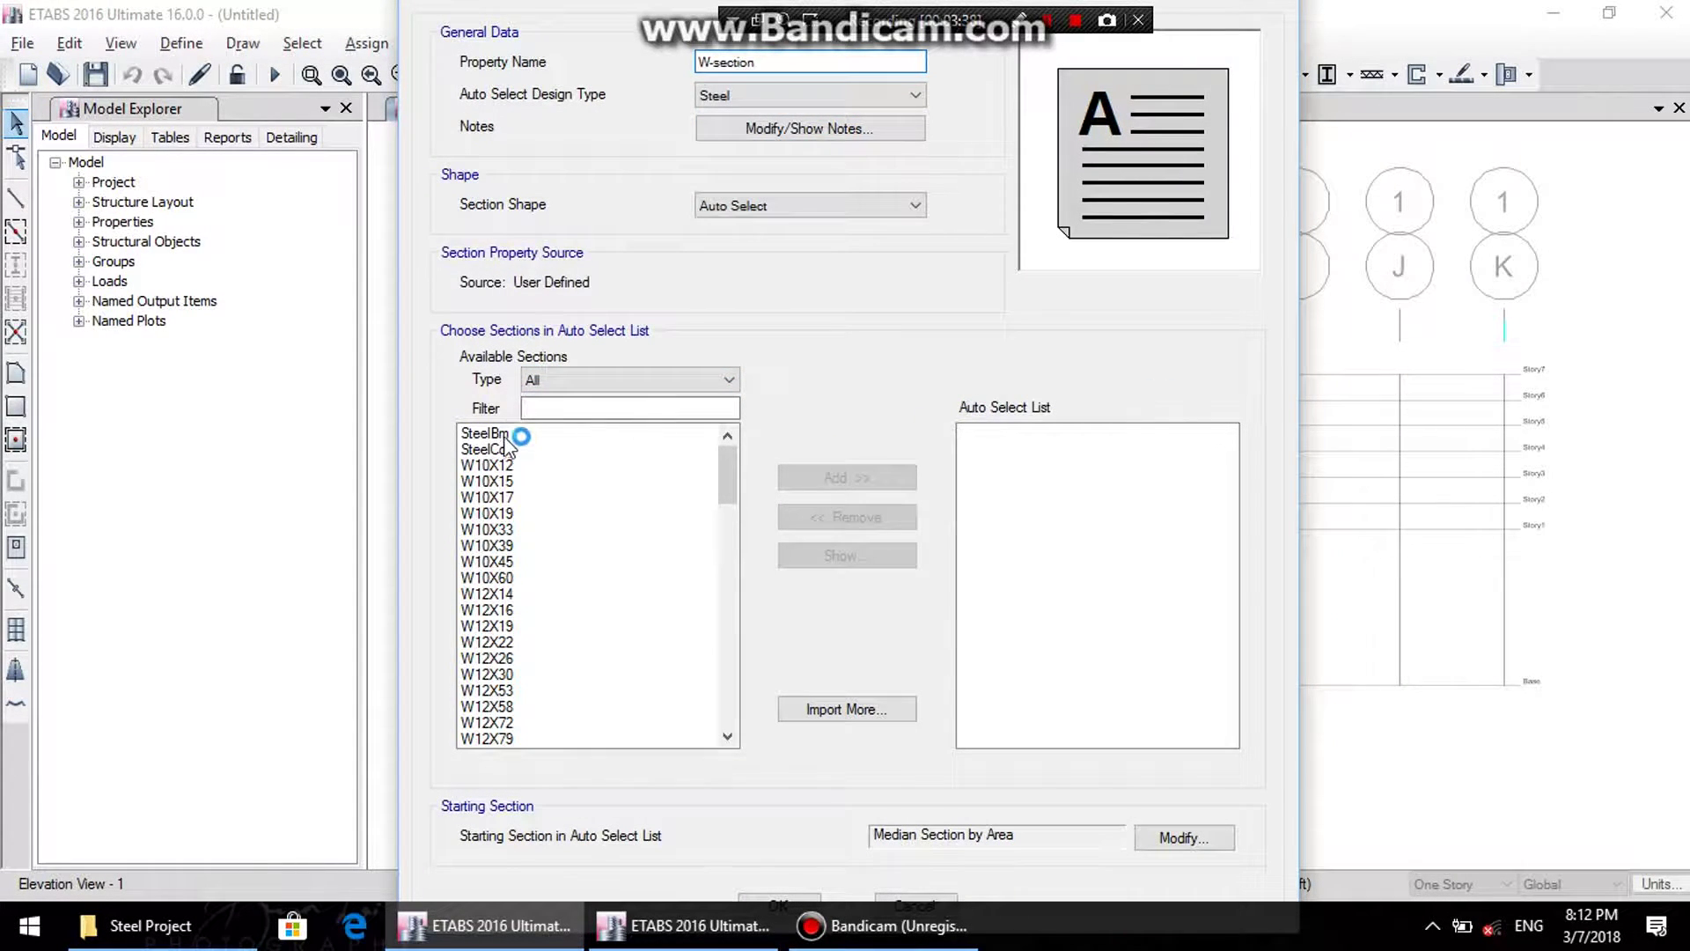
{"action": "left_click", "coordinate": [735, 95]}
{"action": "left_click", "coordinate": [762, 106]}
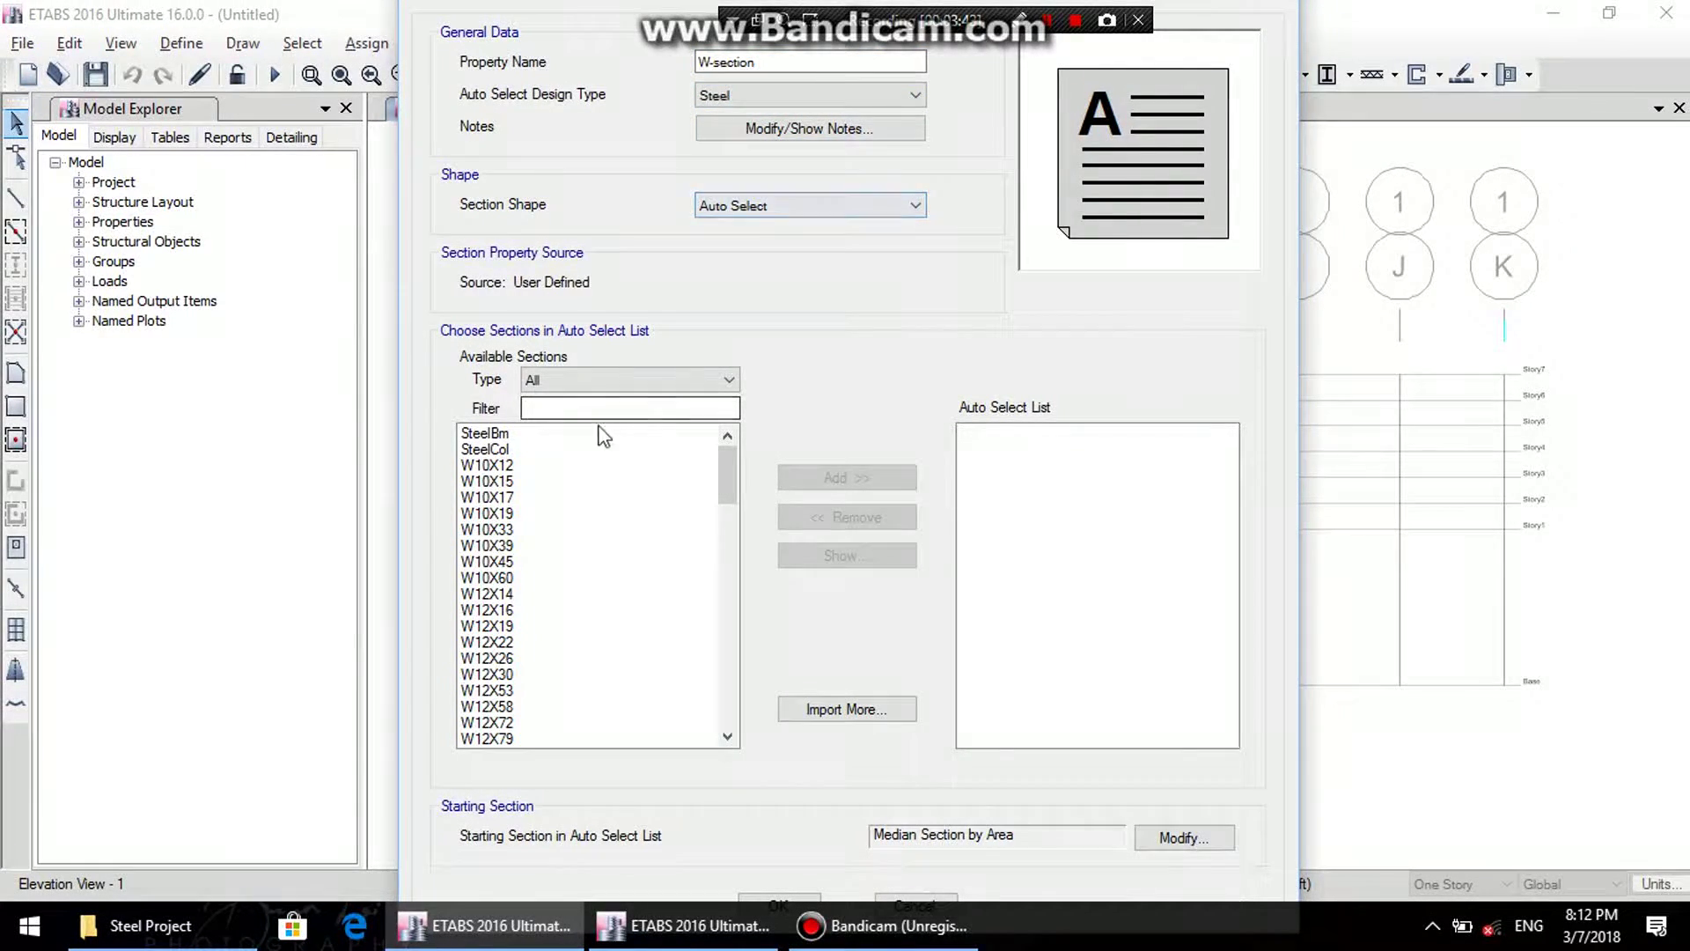
- Limit the available sections for W-section to the Steel I/Wide Flange type and look through them
{"action": "left_click", "coordinate": [585, 379]}
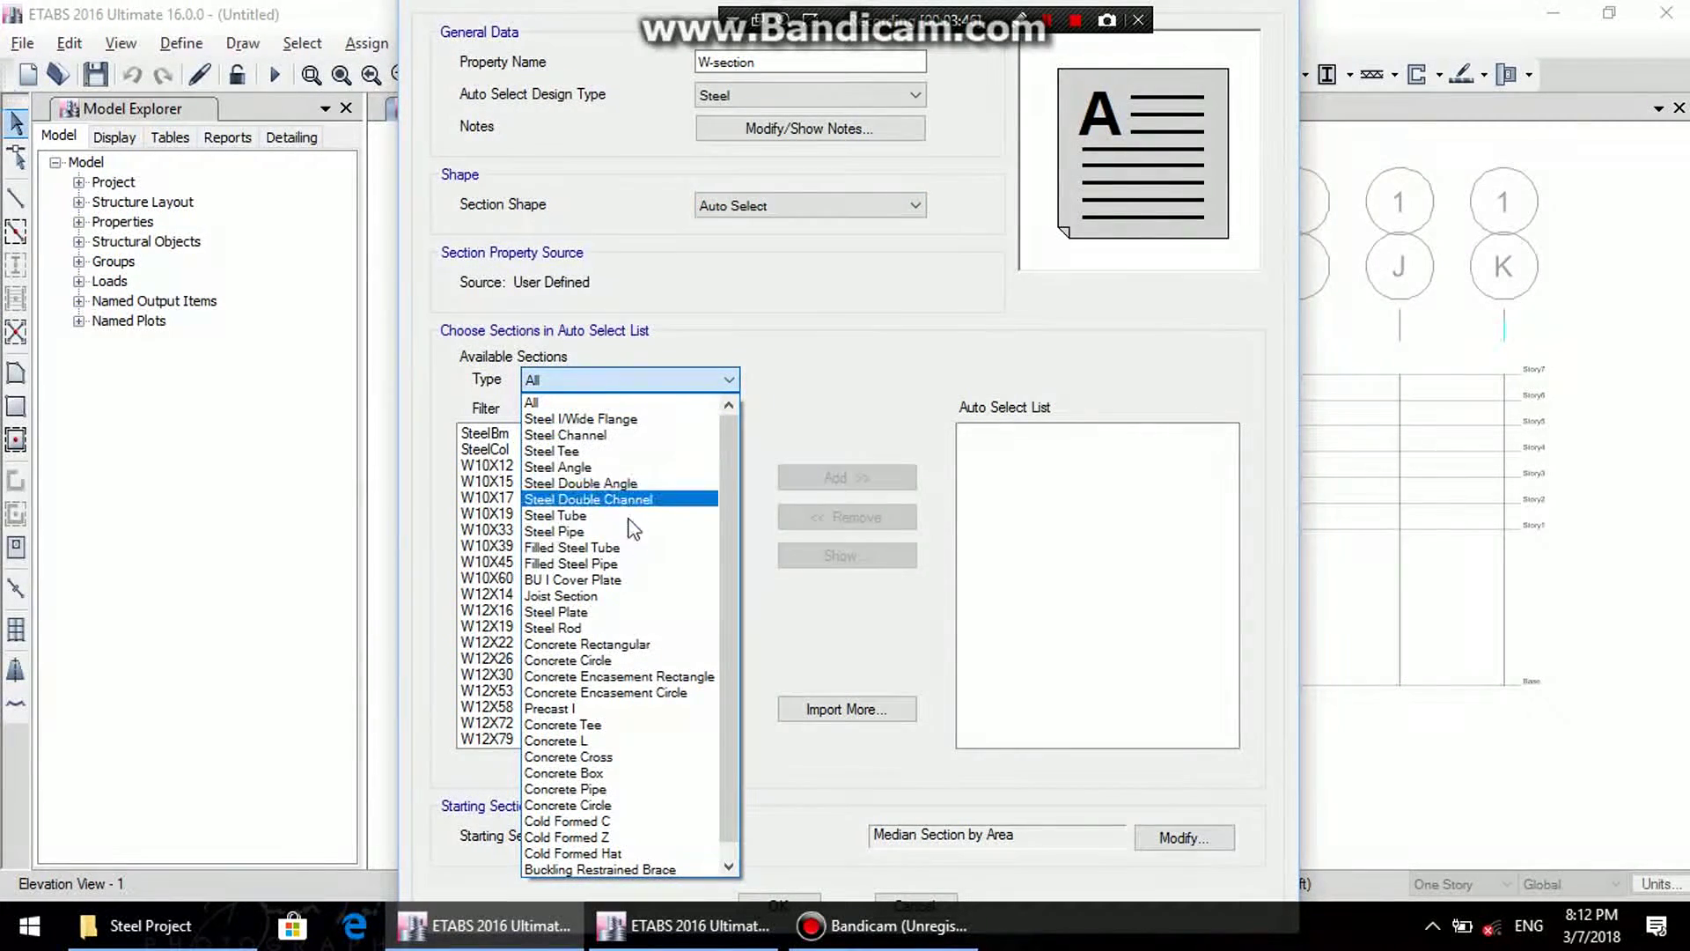
{"action": "scroll", "coordinate": [631, 564], "scroll_direction": "down", "scroll_amount": 1}
{"action": "scroll", "coordinate": [622, 483], "scroll_direction": "up", "scroll_amount": 1}
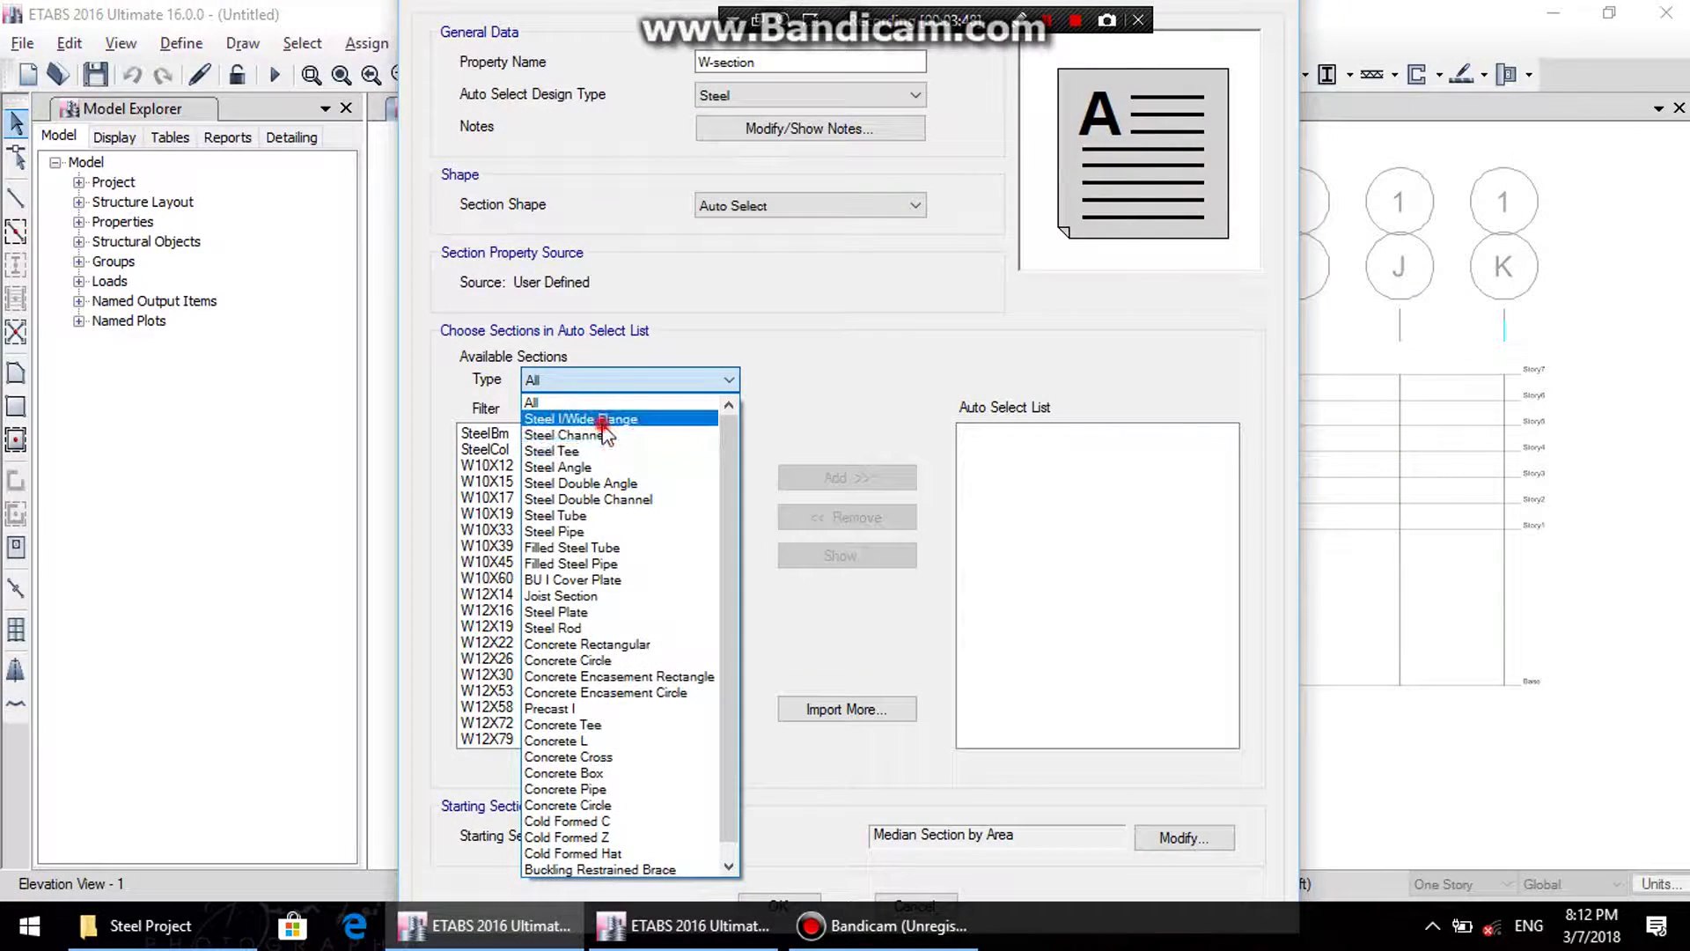
{"action": "left_click", "coordinate": [602, 423]}
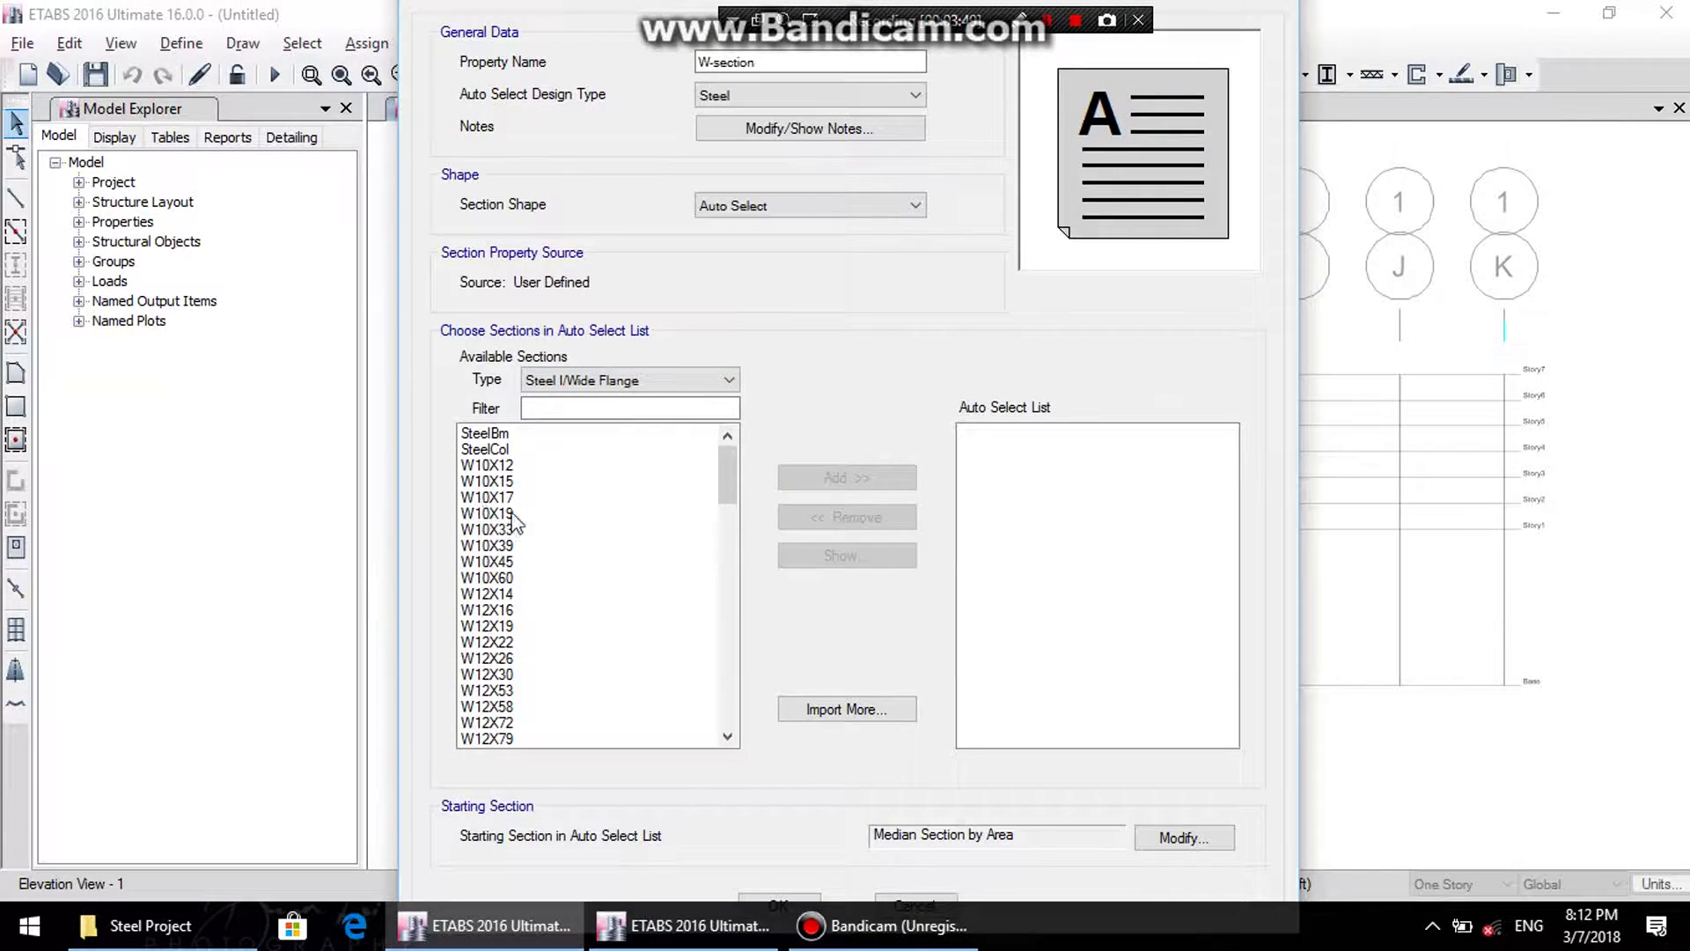
{"action": "left_click", "coordinate": [510, 465]}
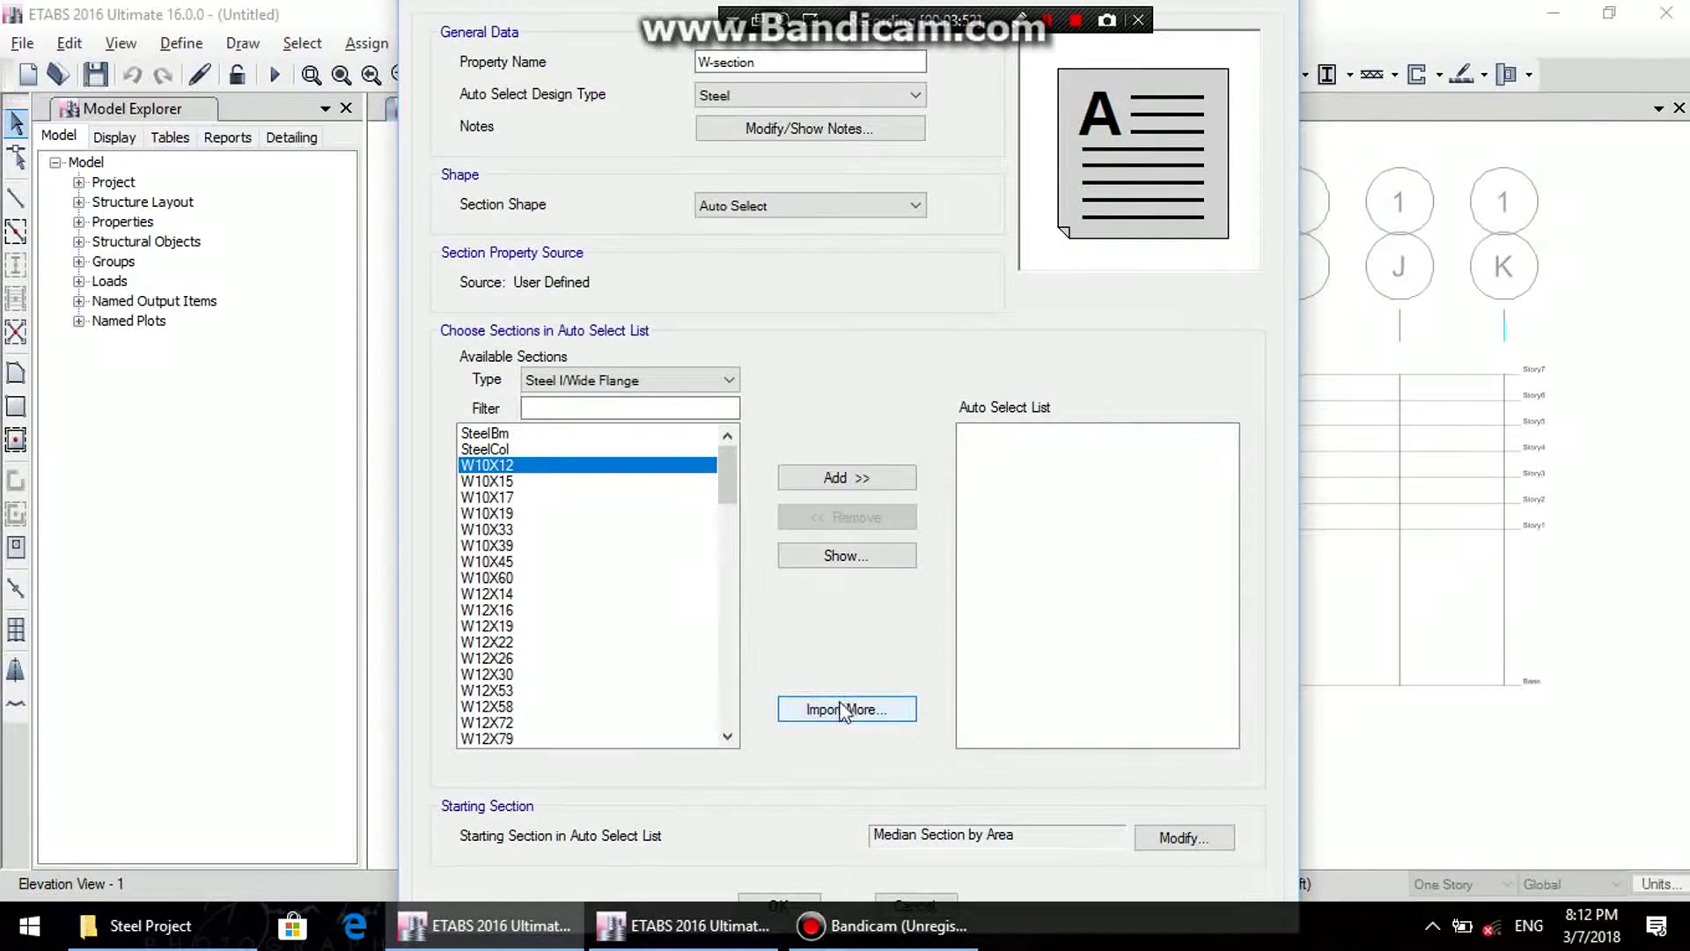
{"action": "left_click", "coordinate": [619, 608]}
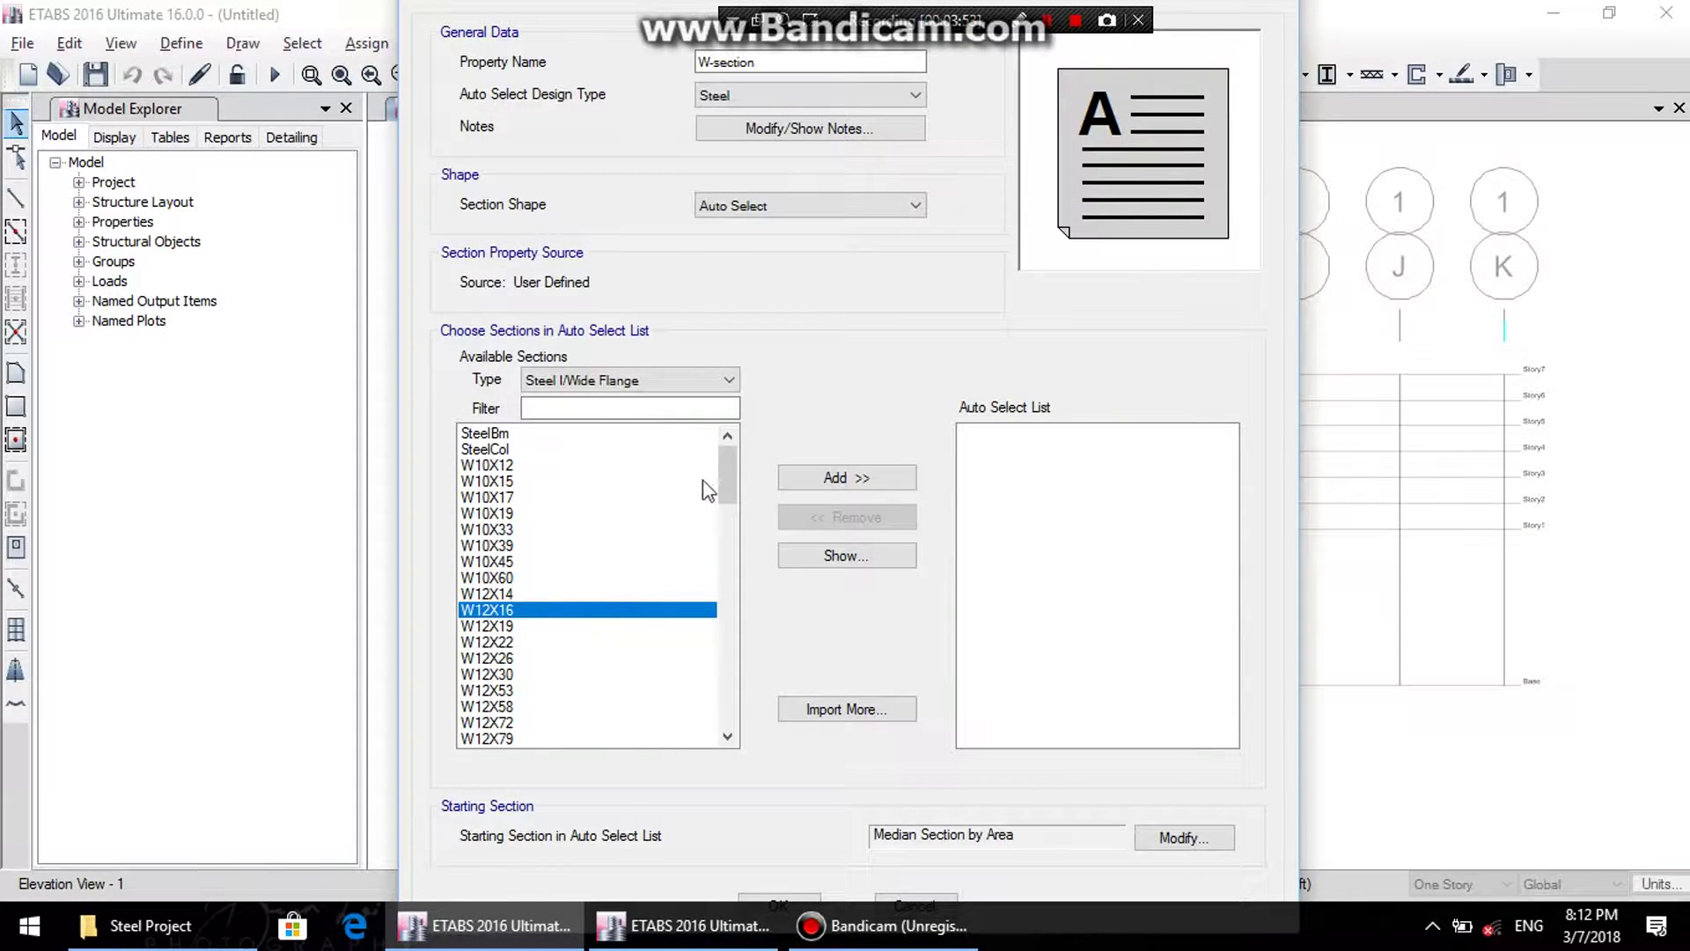
{"action": "mouse_move", "coordinate": [727, 482]}
{"action": "left_mouse_down"}
{"action": "mouse_move", "coordinate": [739, 708]}
{"action": "mouse_move", "coordinate": [713, 475]}
{"action": "left_mouse_up"}
- Start importing more sections from the AISC14 property file with A992Fy50 as the default material
{"action": "left_click", "coordinate": [858, 706]}
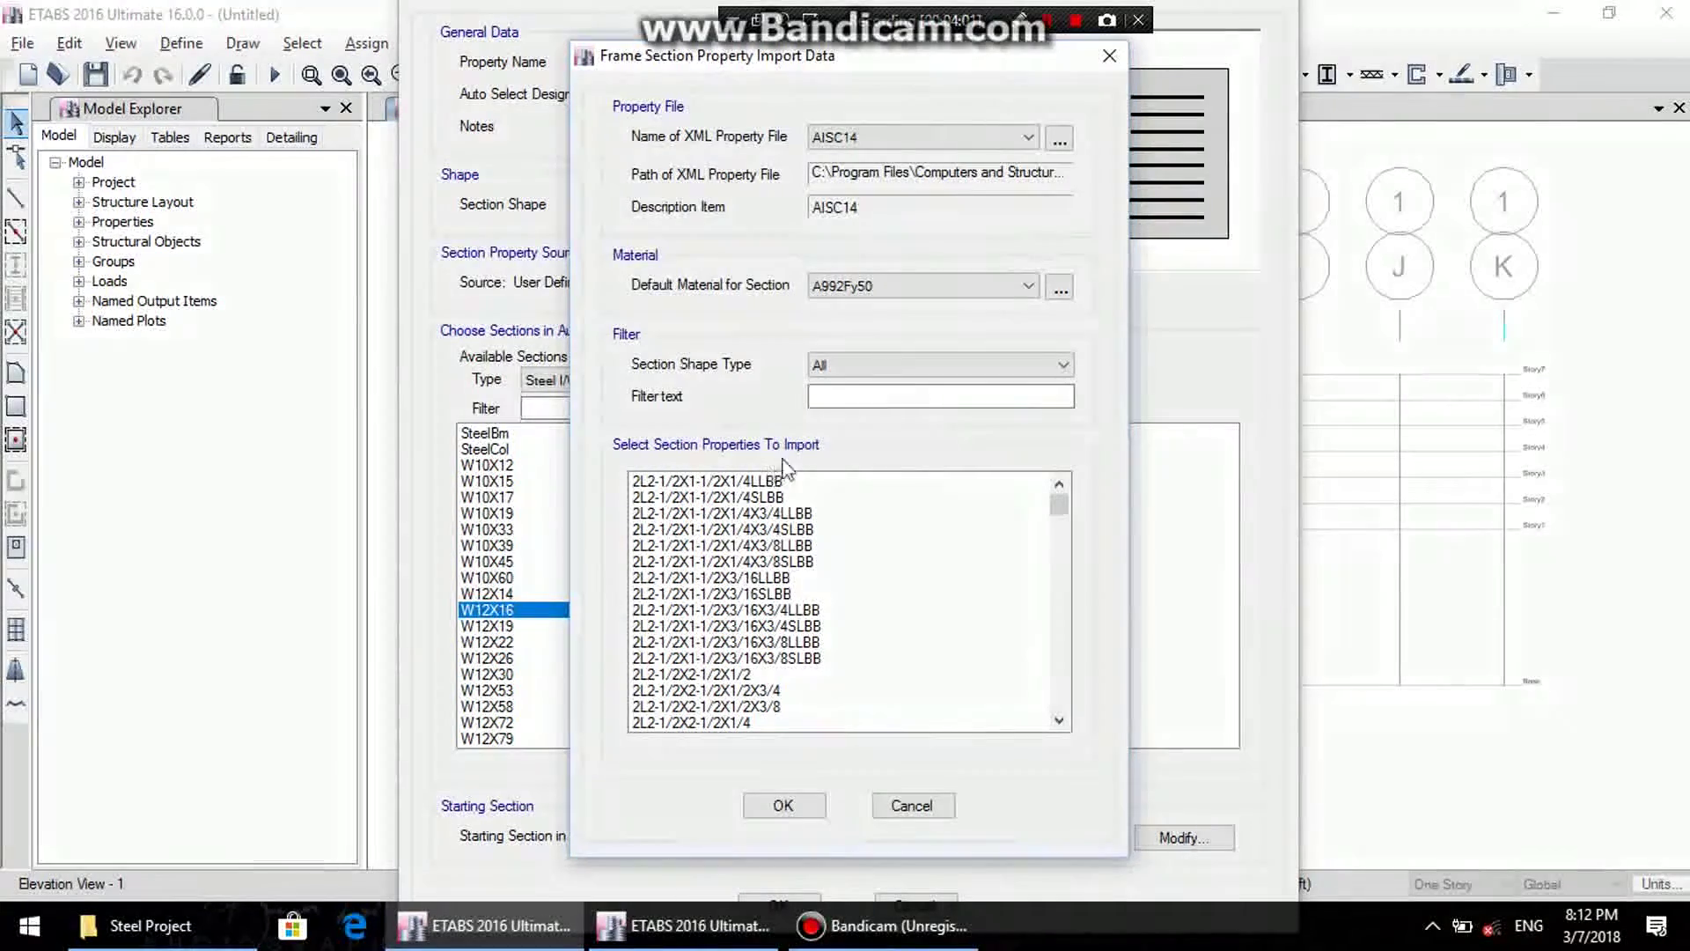
{"action": "left_click", "coordinate": [872, 370]}
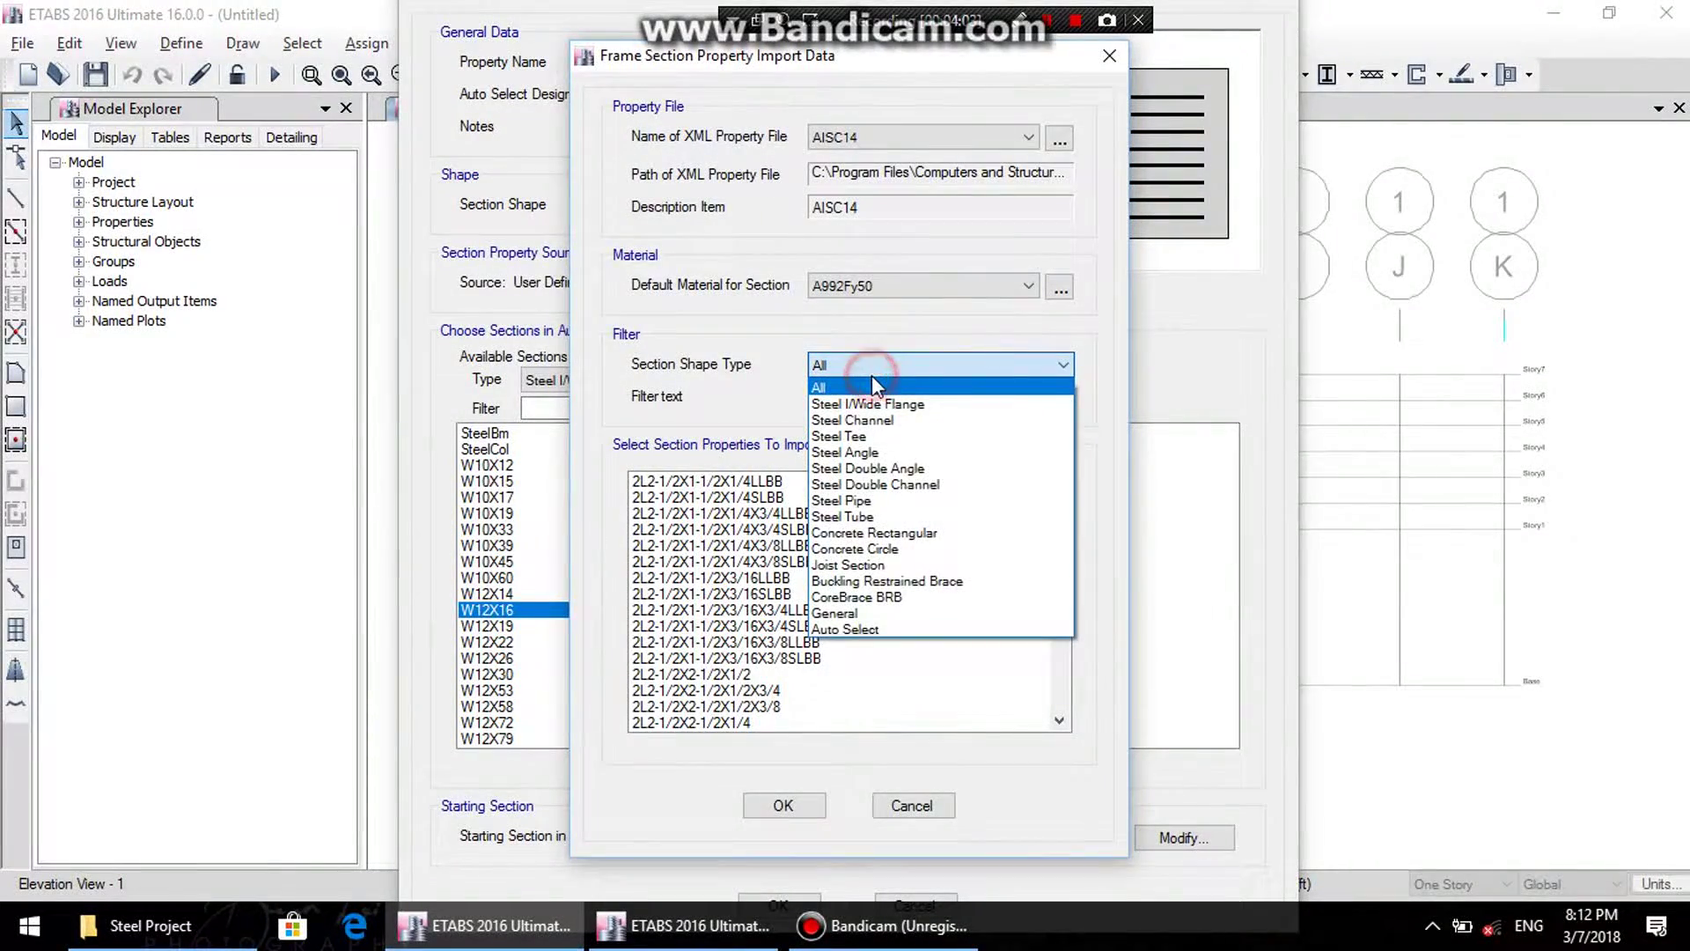
{"action": "left_click", "coordinate": [871, 375]}
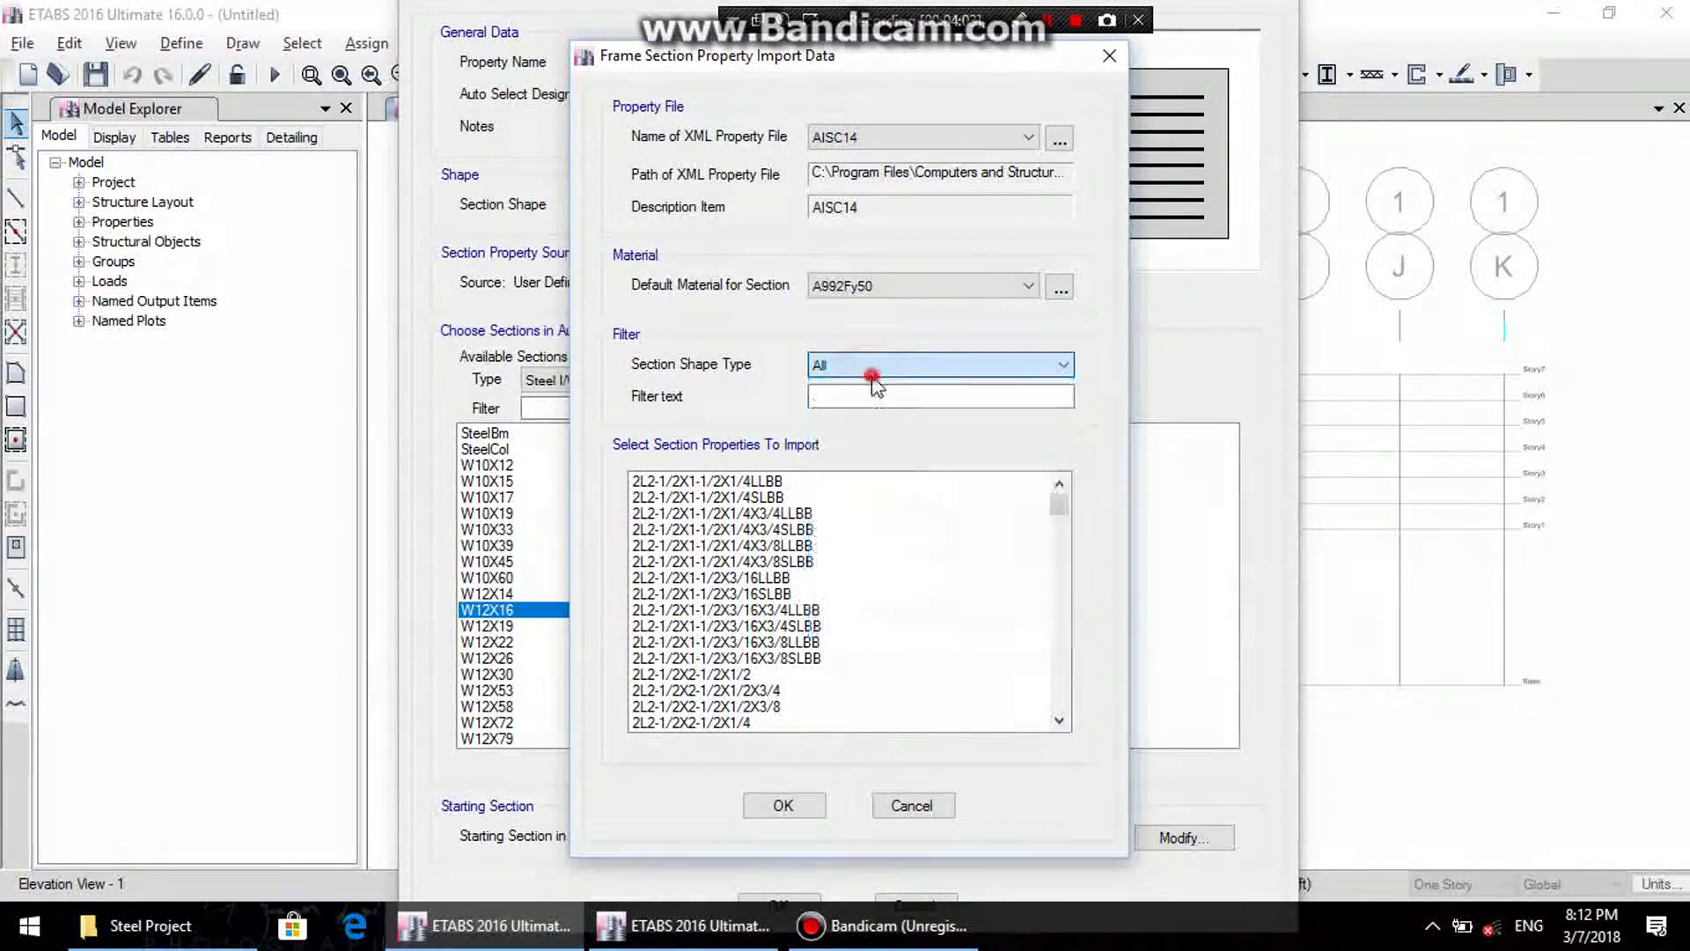
{"action": "left_click", "coordinate": [861, 139]}
{"action": "left_click", "coordinate": [854, 159]}
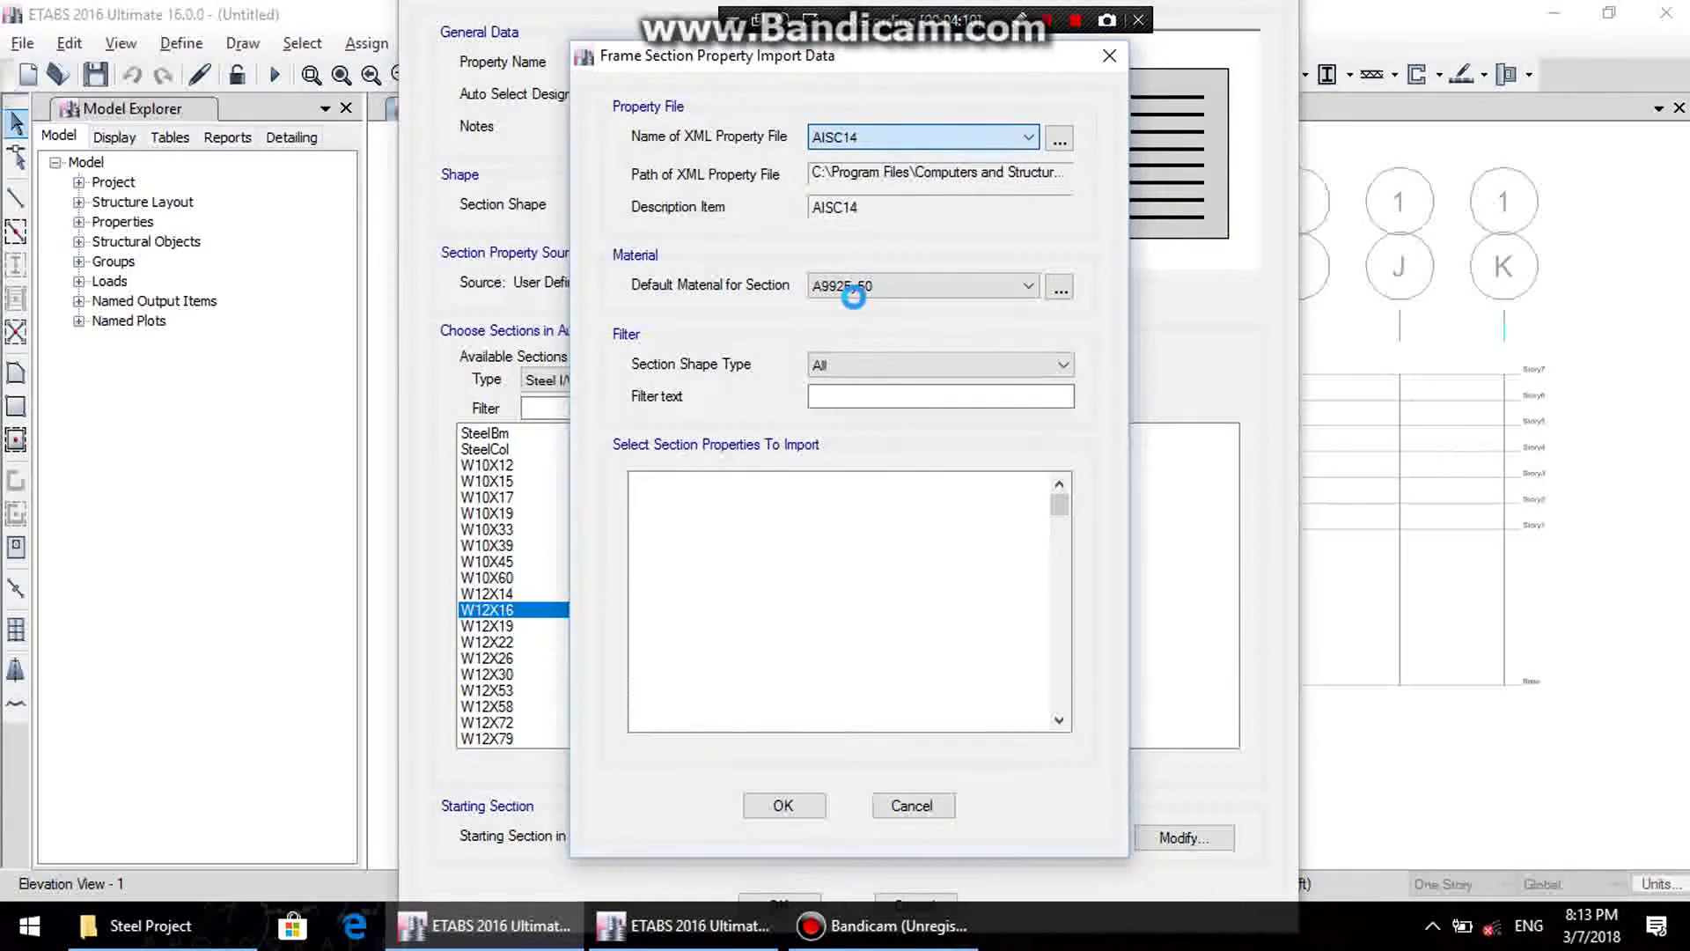
{"action": "left_click", "coordinate": [850, 288]}
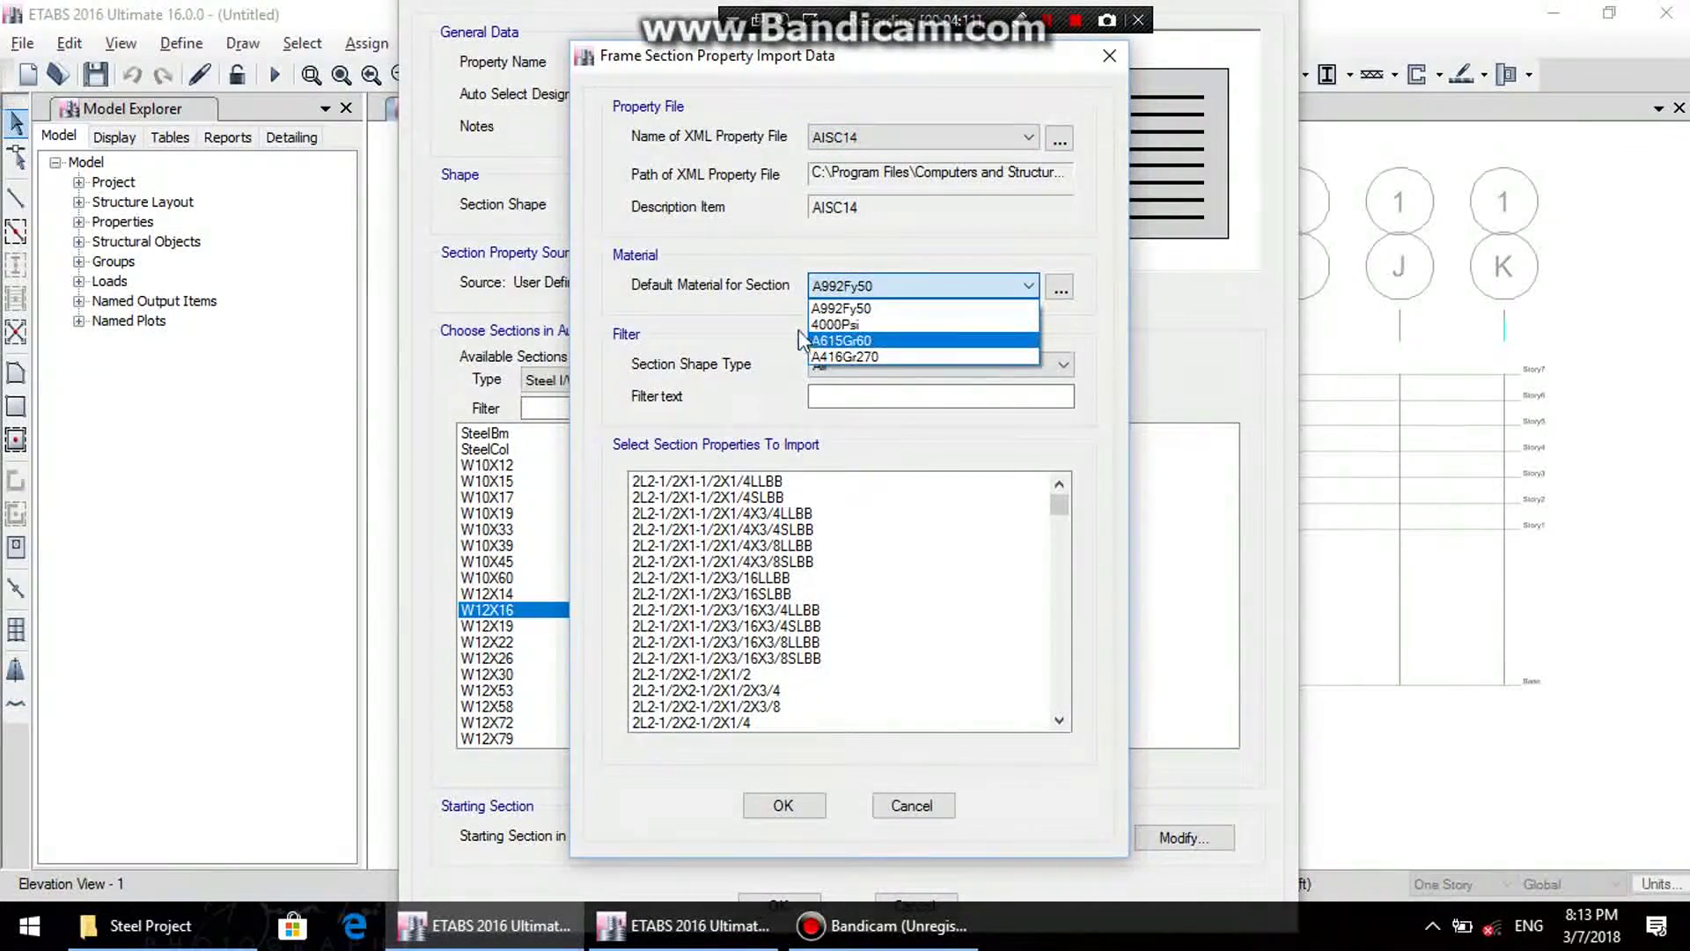
{"action": "left_click", "coordinate": [767, 323]}
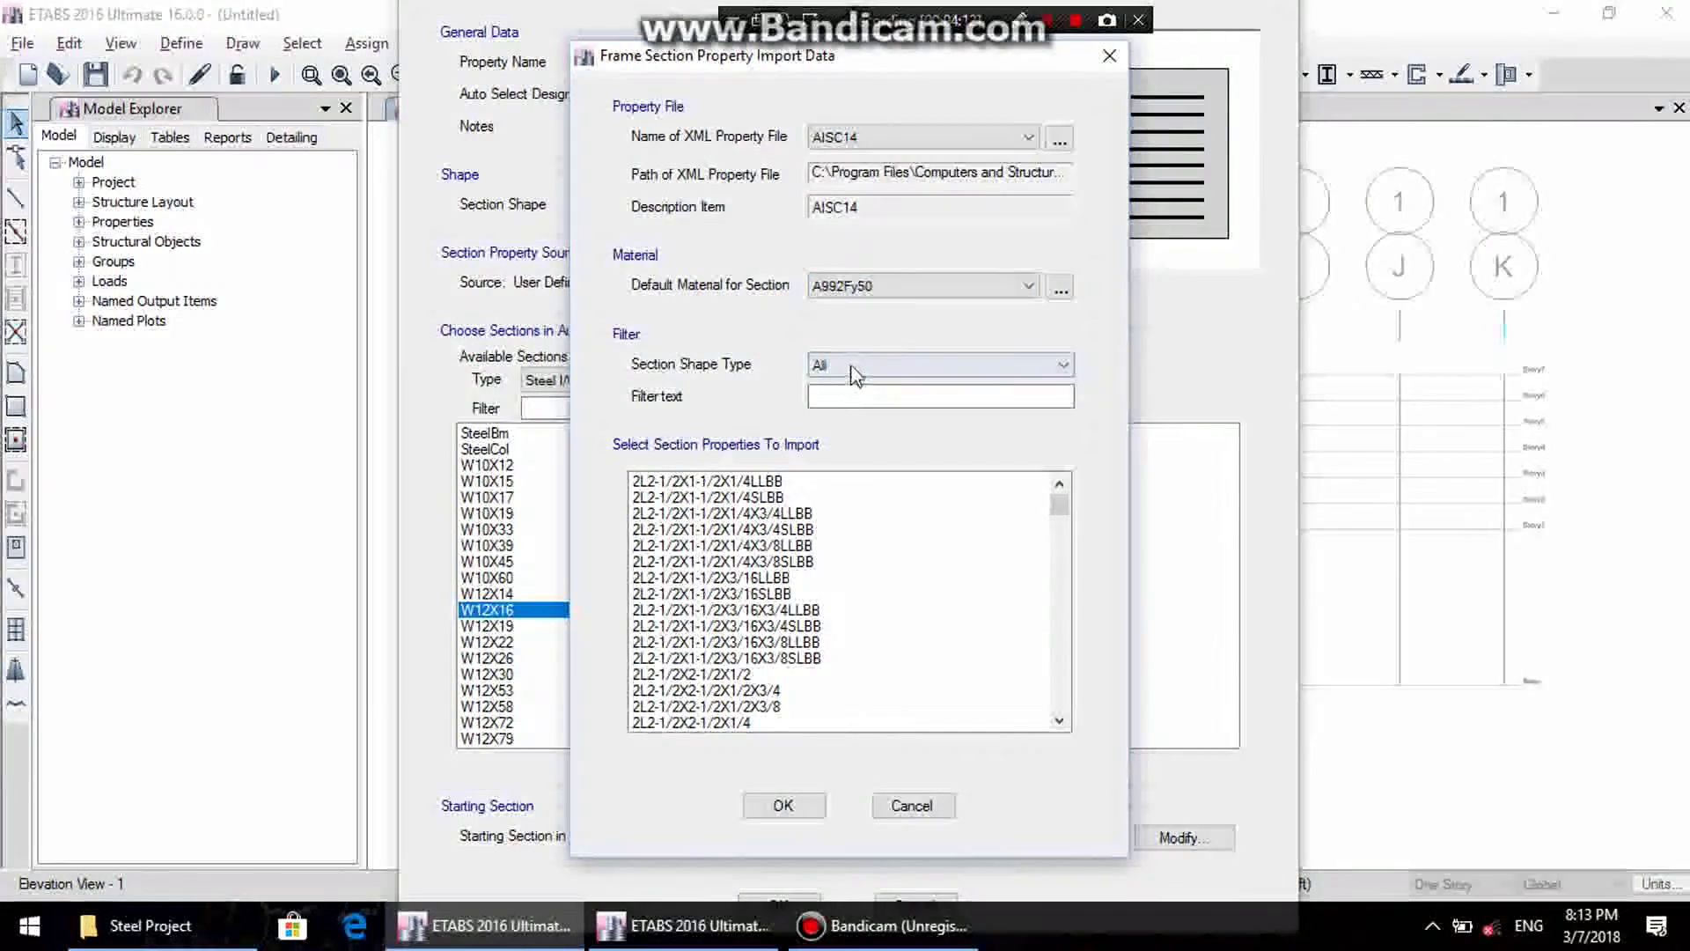
- Filter the import list to Steel I/Wide Flange shapes with the text "w" and import the listed W sections
{"action": "left_click", "coordinate": [951, 364]}
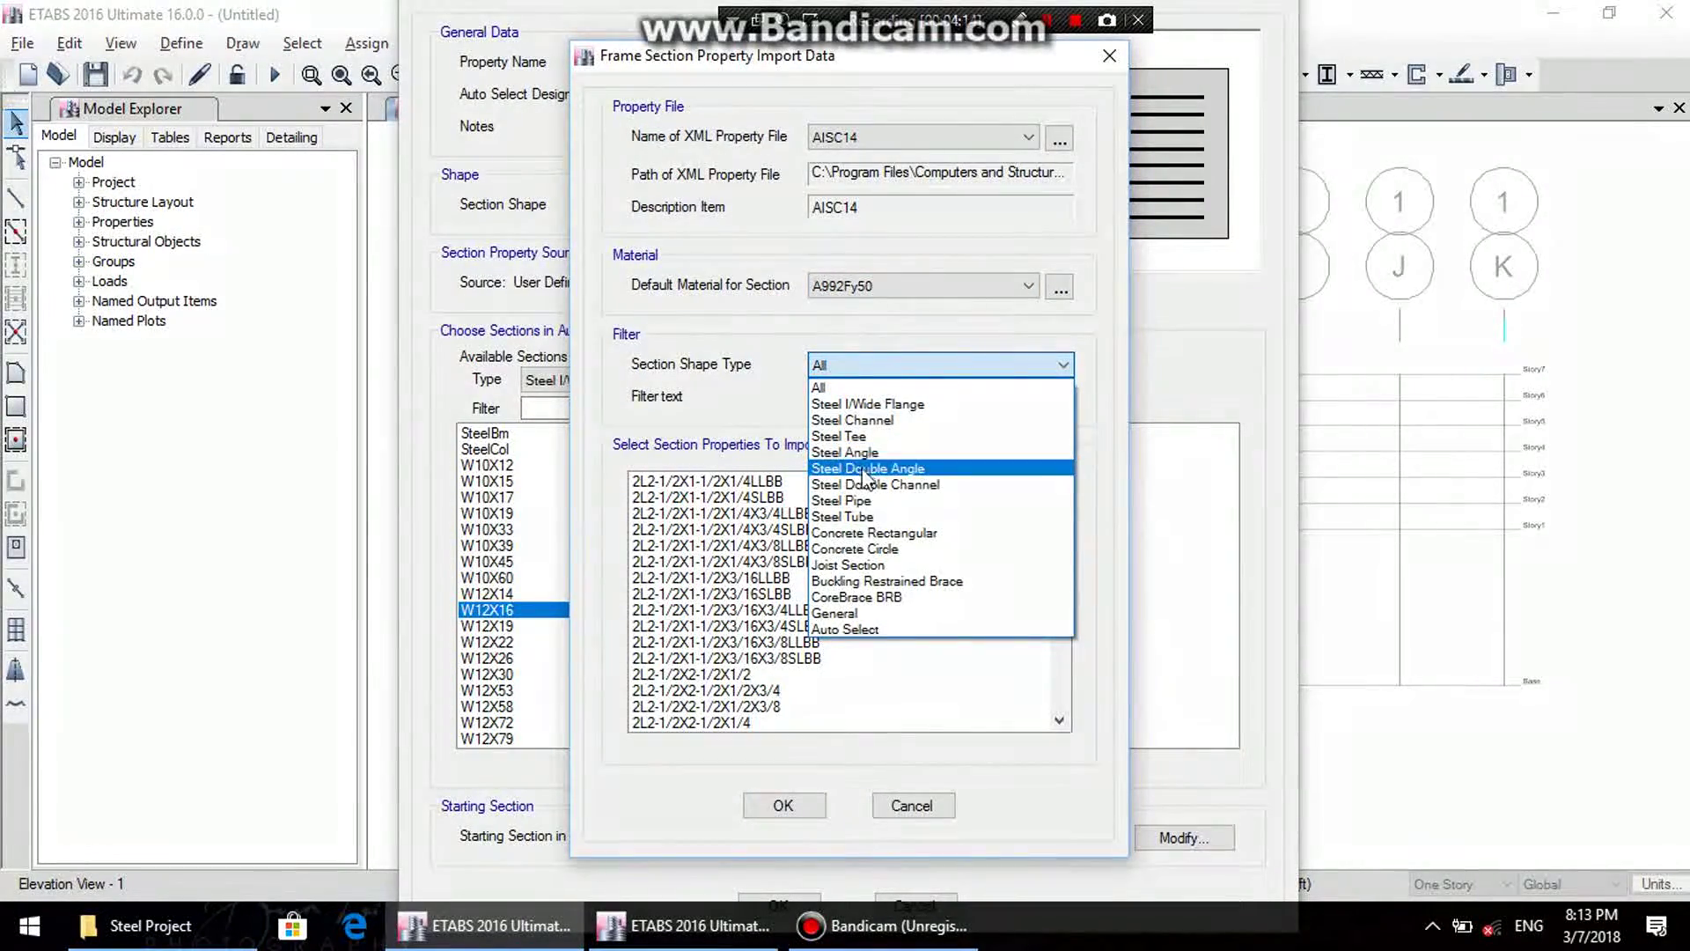
{"action": "left_click", "coordinate": [880, 404]}
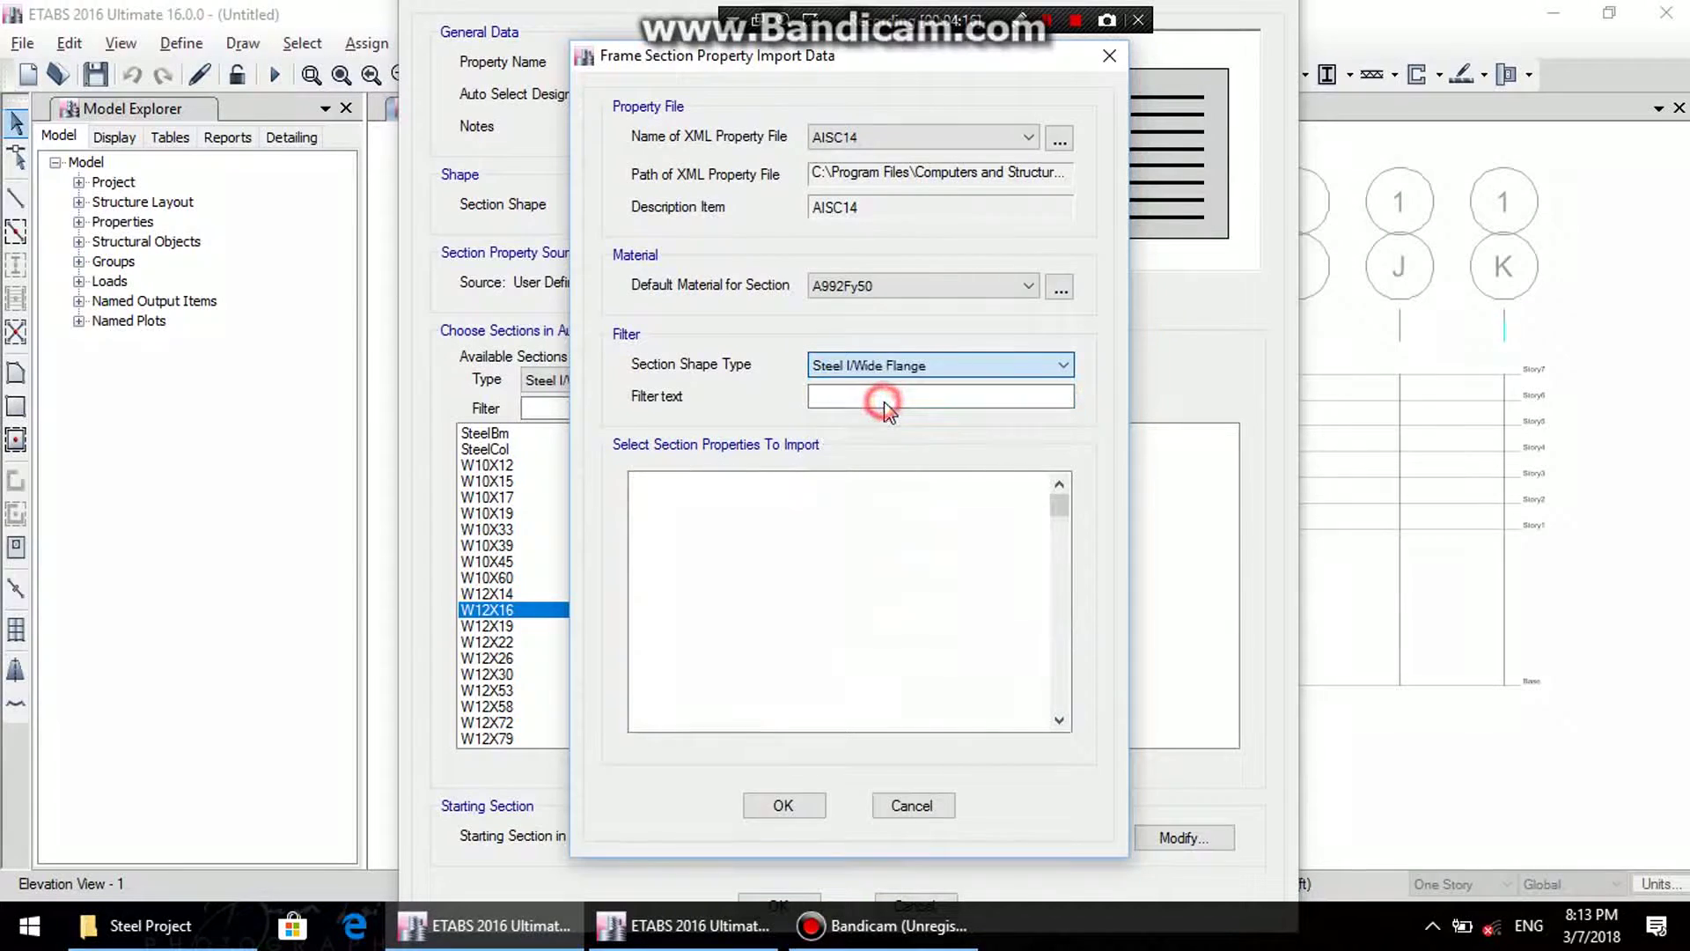
{"action": "scroll", "coordinate": [668, 568], "scroll_direction": "down", "scroll_amount": 15}
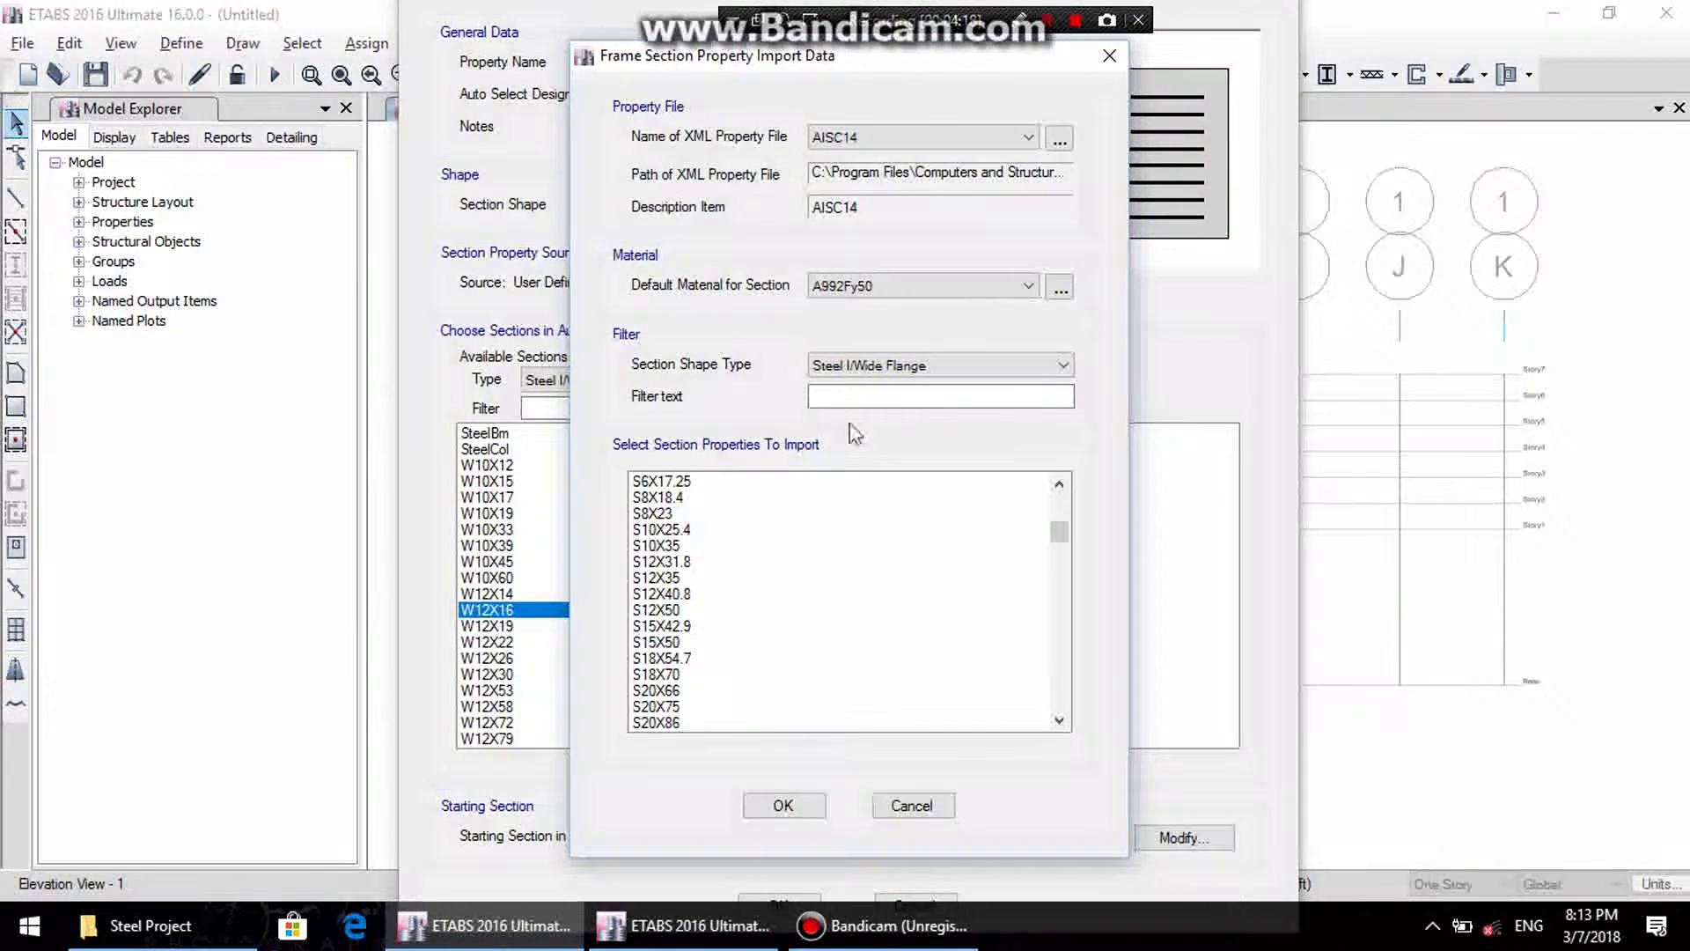
{"action": "type", "text": "w"}
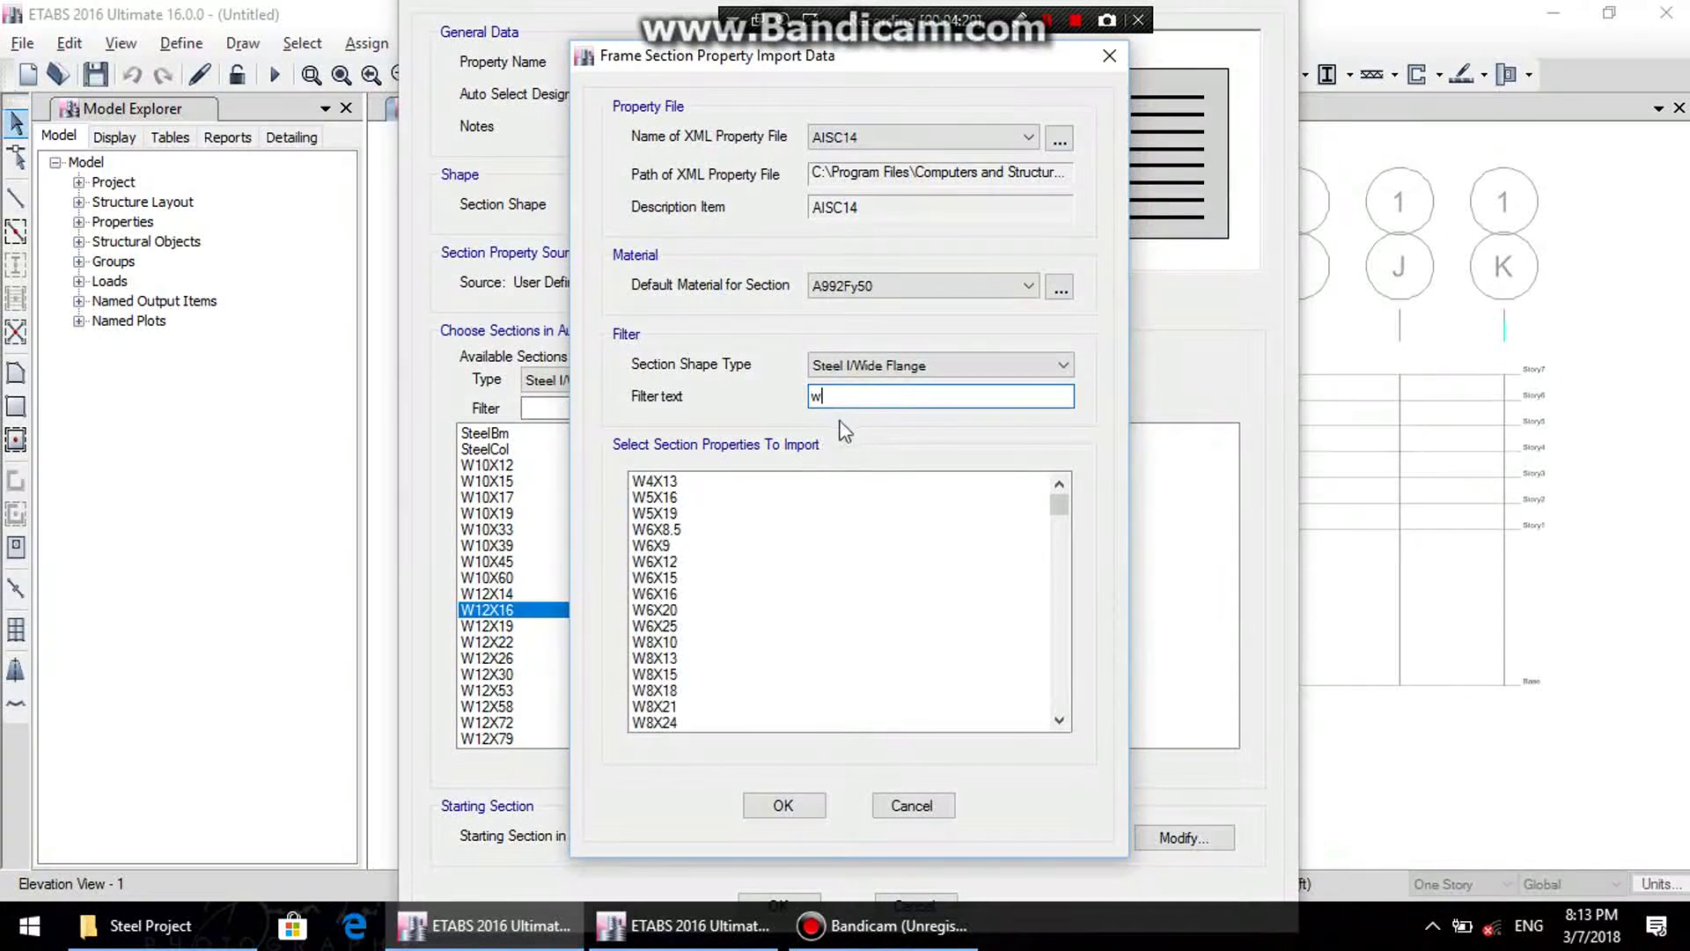
{"action": "left_click_drag", "start_coordinate": [656, 483], "coordinate": [668, 777]}
{"action": "left_click", "coordinate": [754, 803]}
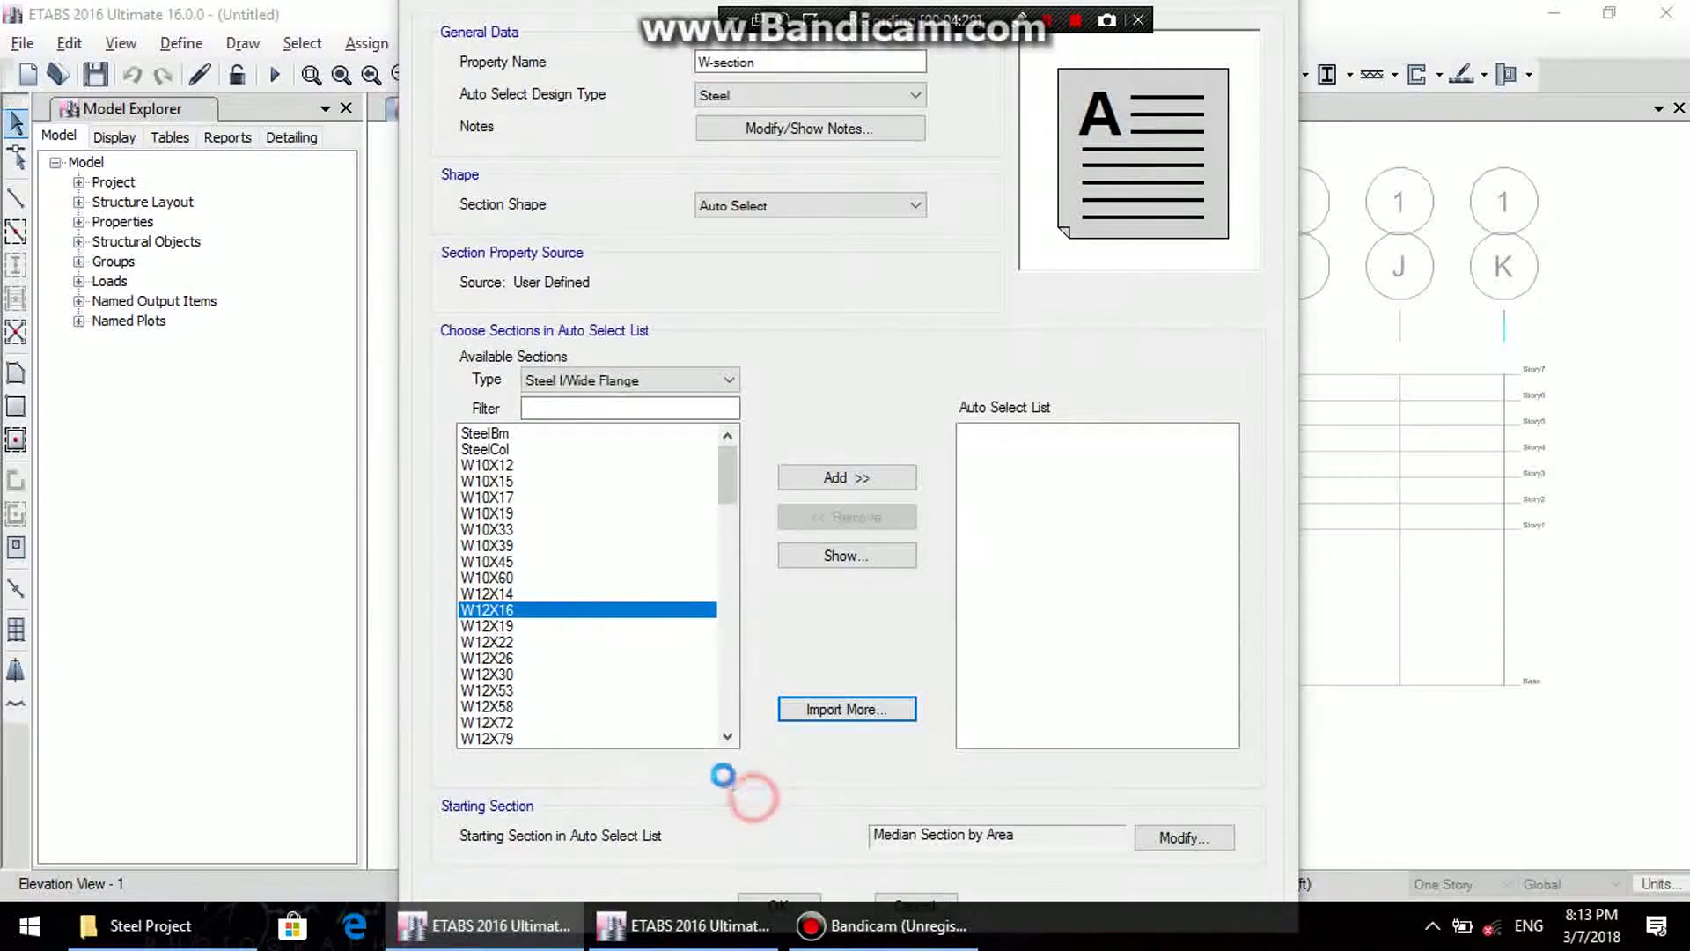
- Filter the available sections by "w" and add W4X13 through W14X342 to the auto select list
{"action": "scroll", "coordinate": [533, 611], "scroll_direction": "down", "scroll_amount": 14}
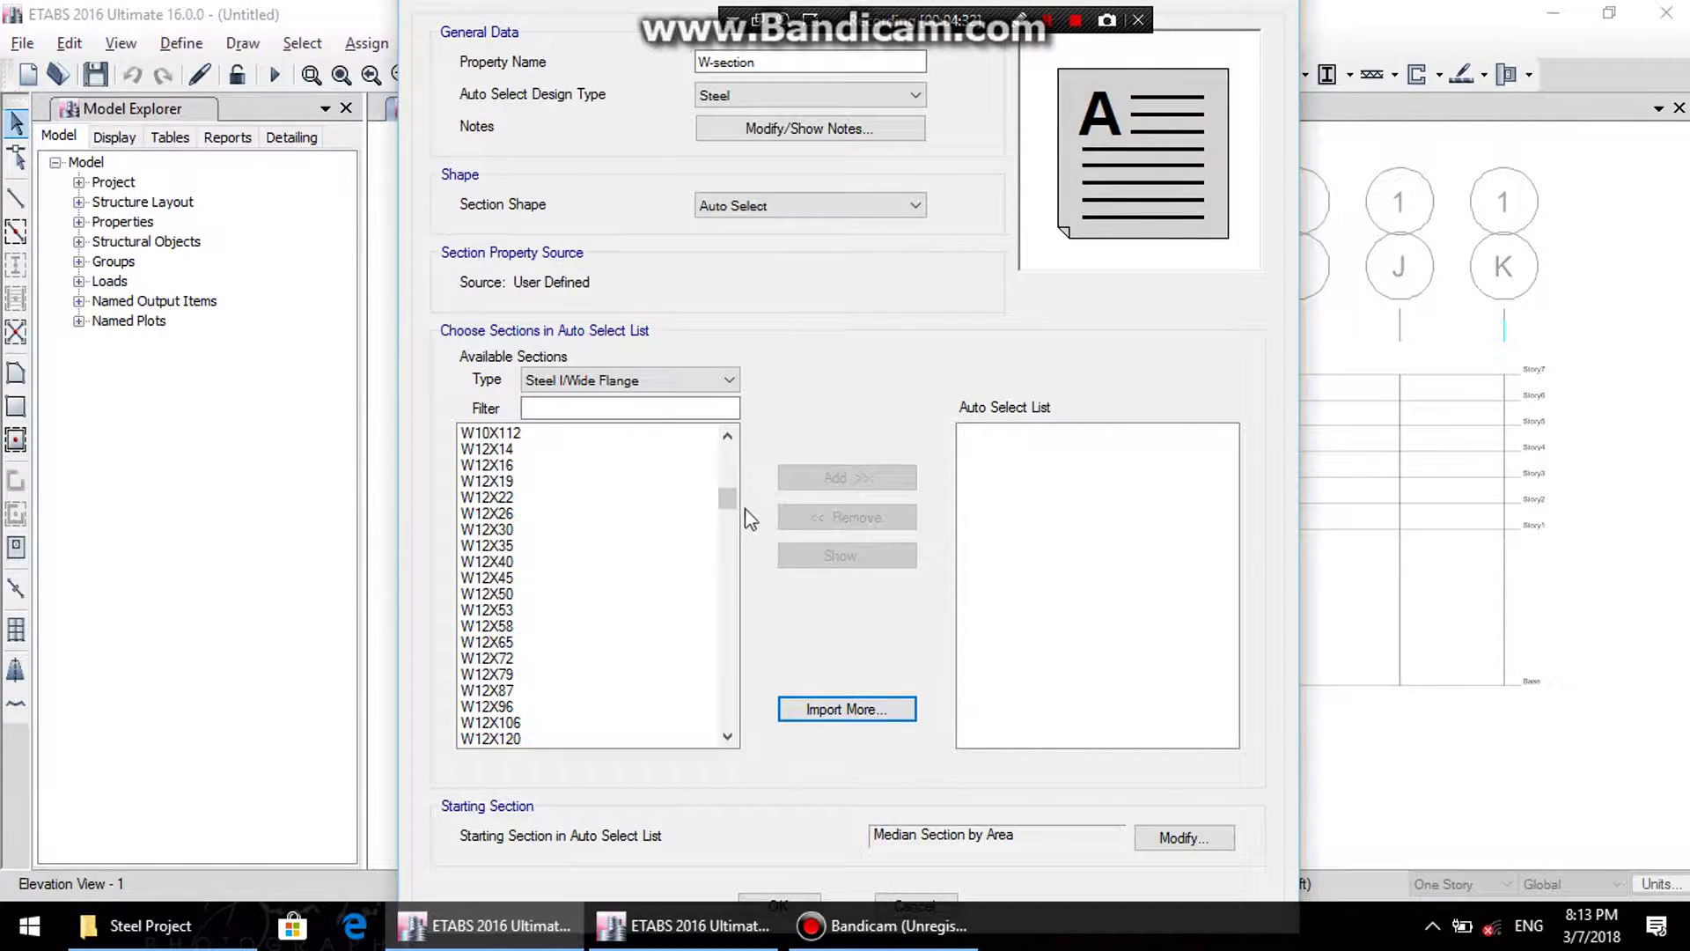
{"action": "left_click_drag", "start_coordinate": [729, 500], "coordinate": [726, 455]}
{"action": "left_click", "coordinate": [672, 411]}
{"action": "type", "text": "w"}
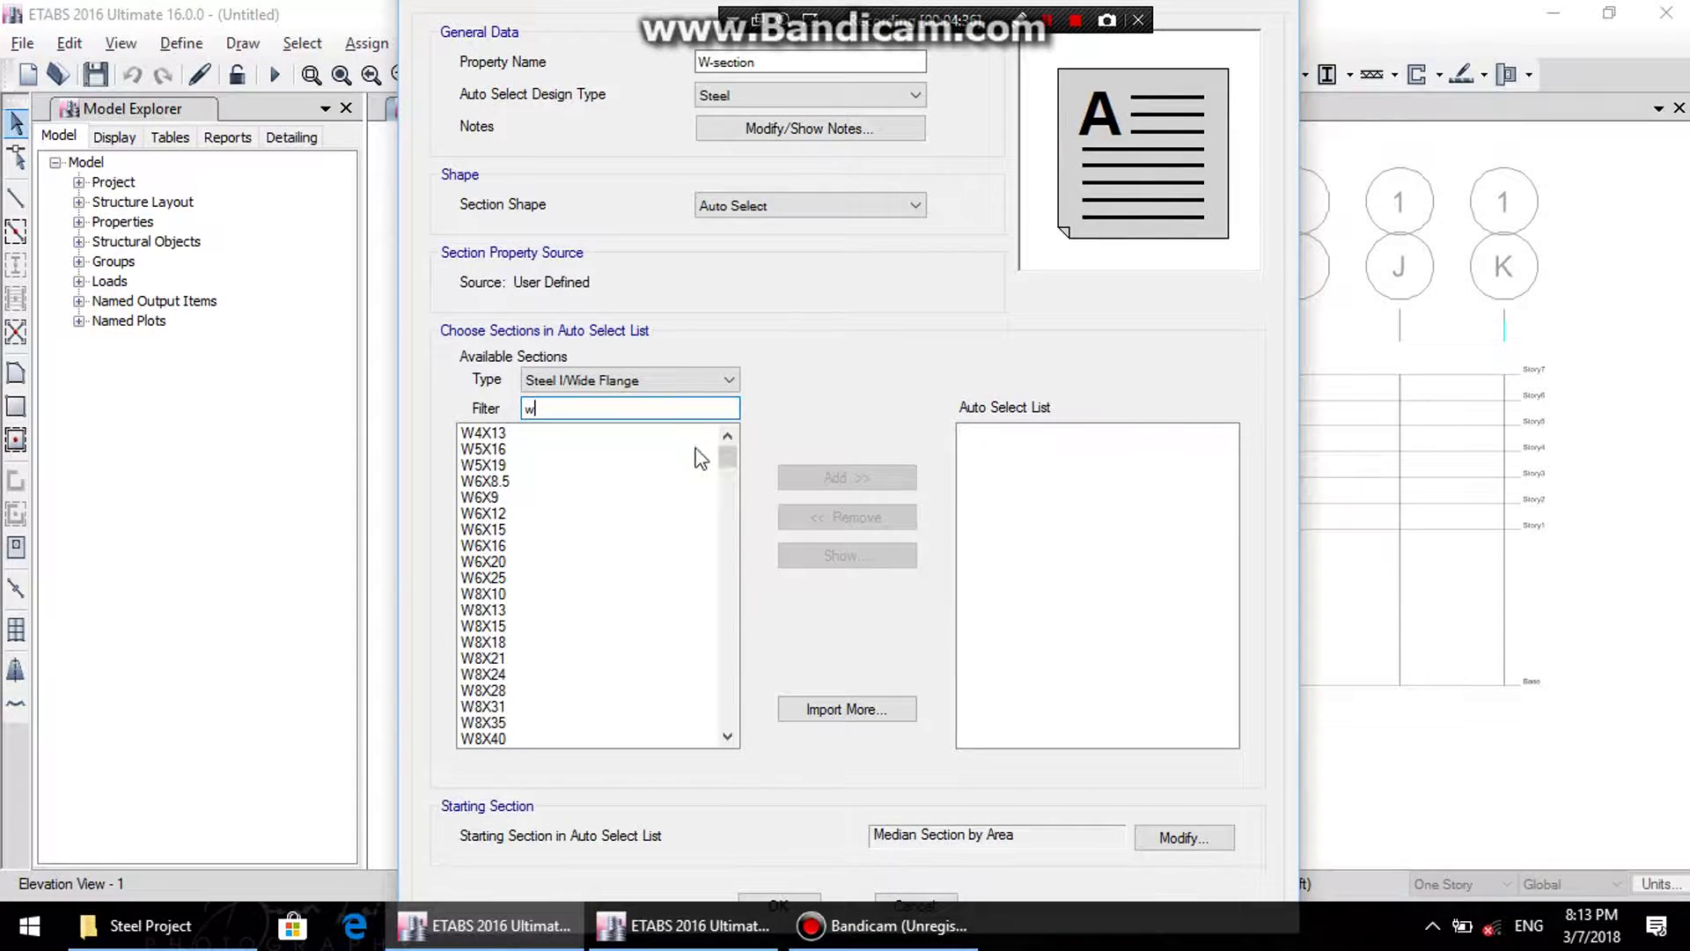
{"action": "left_click_drag", "start_coordinate": [500, 435], "coordinate": [531, 684]}
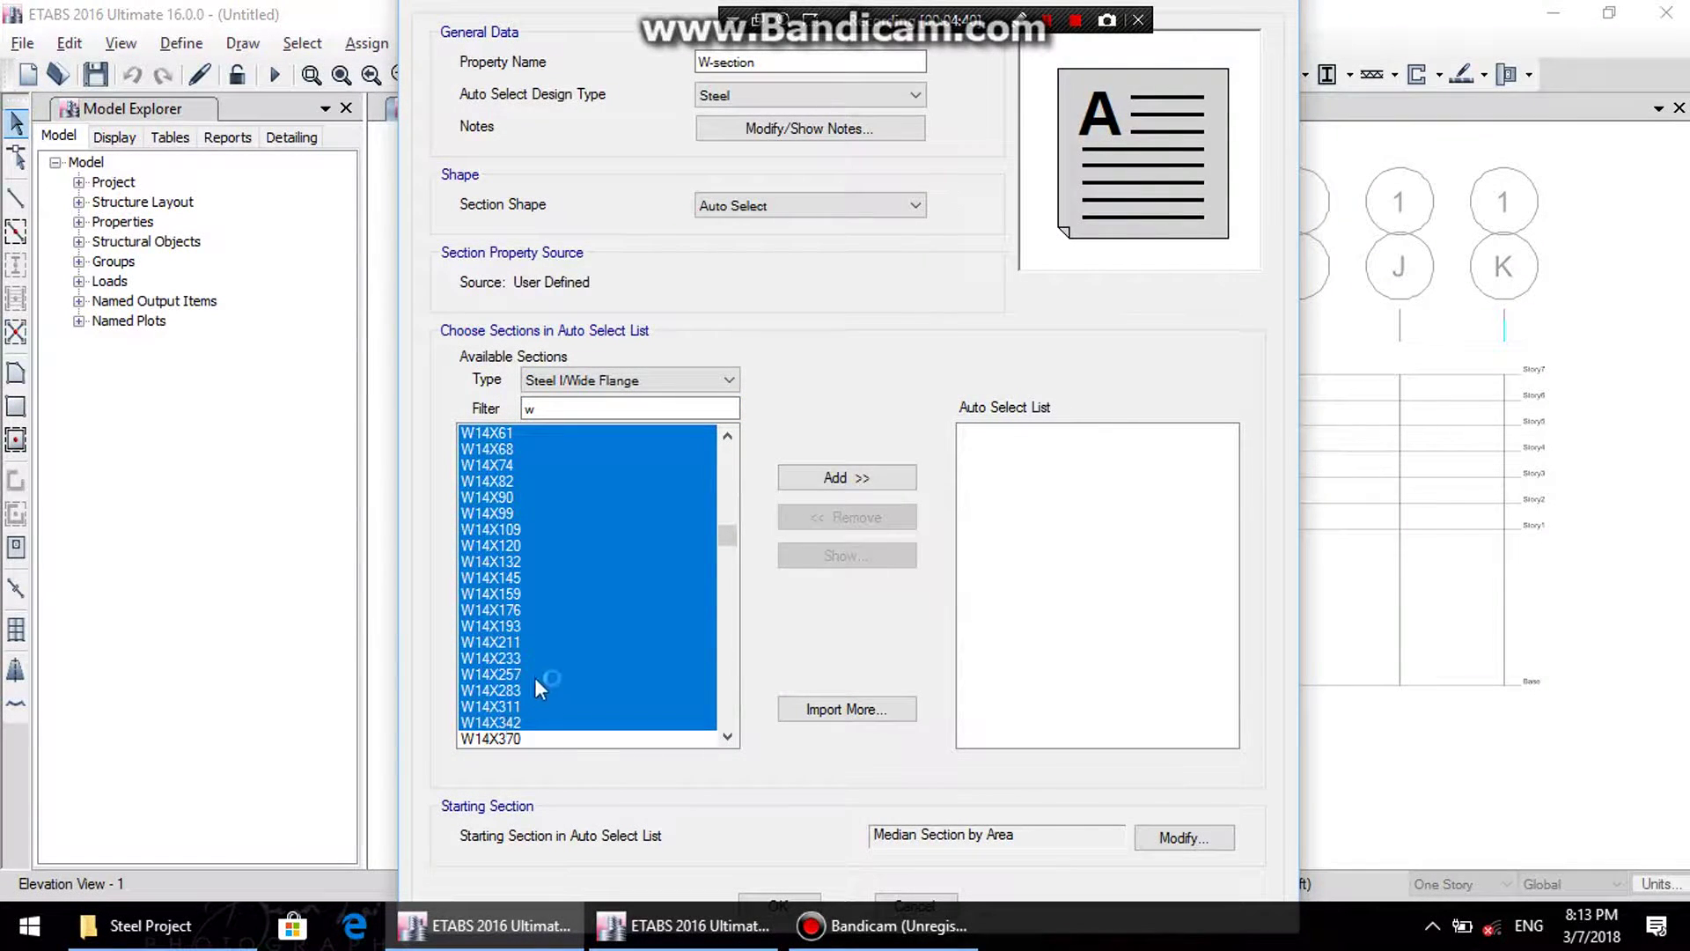
{"action": "left_click", "coordinate": [815, 487]}
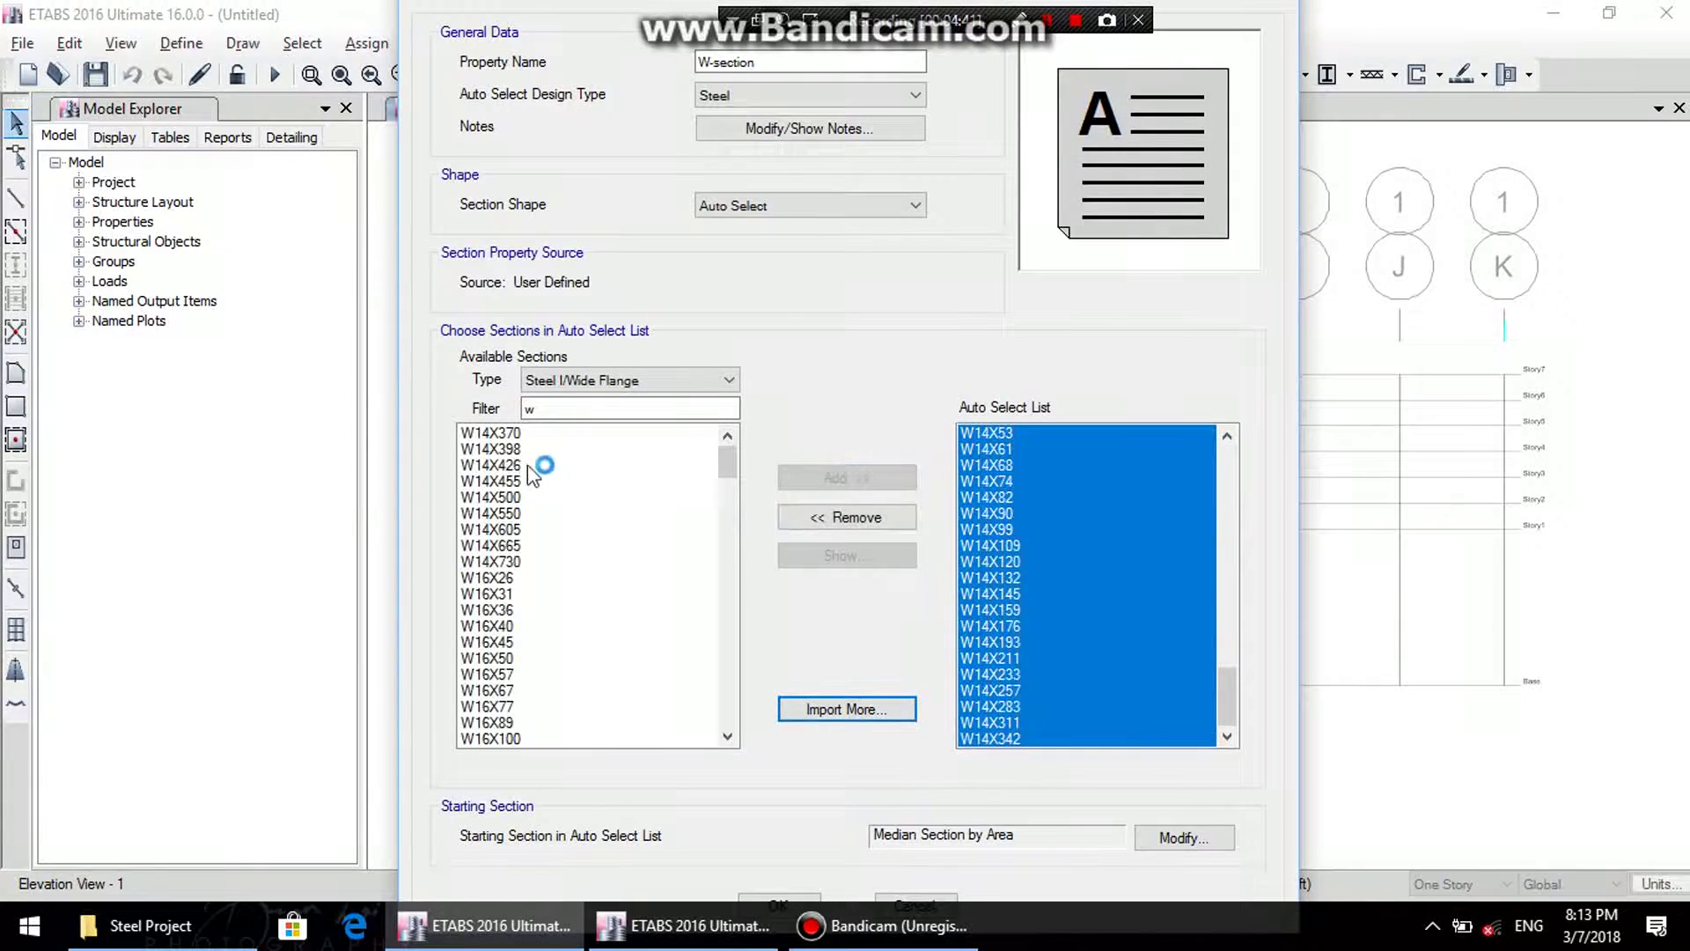
{"action": "left_click_drag", "start_coordinate": [500, 433], "coordinate": [552, 711]}
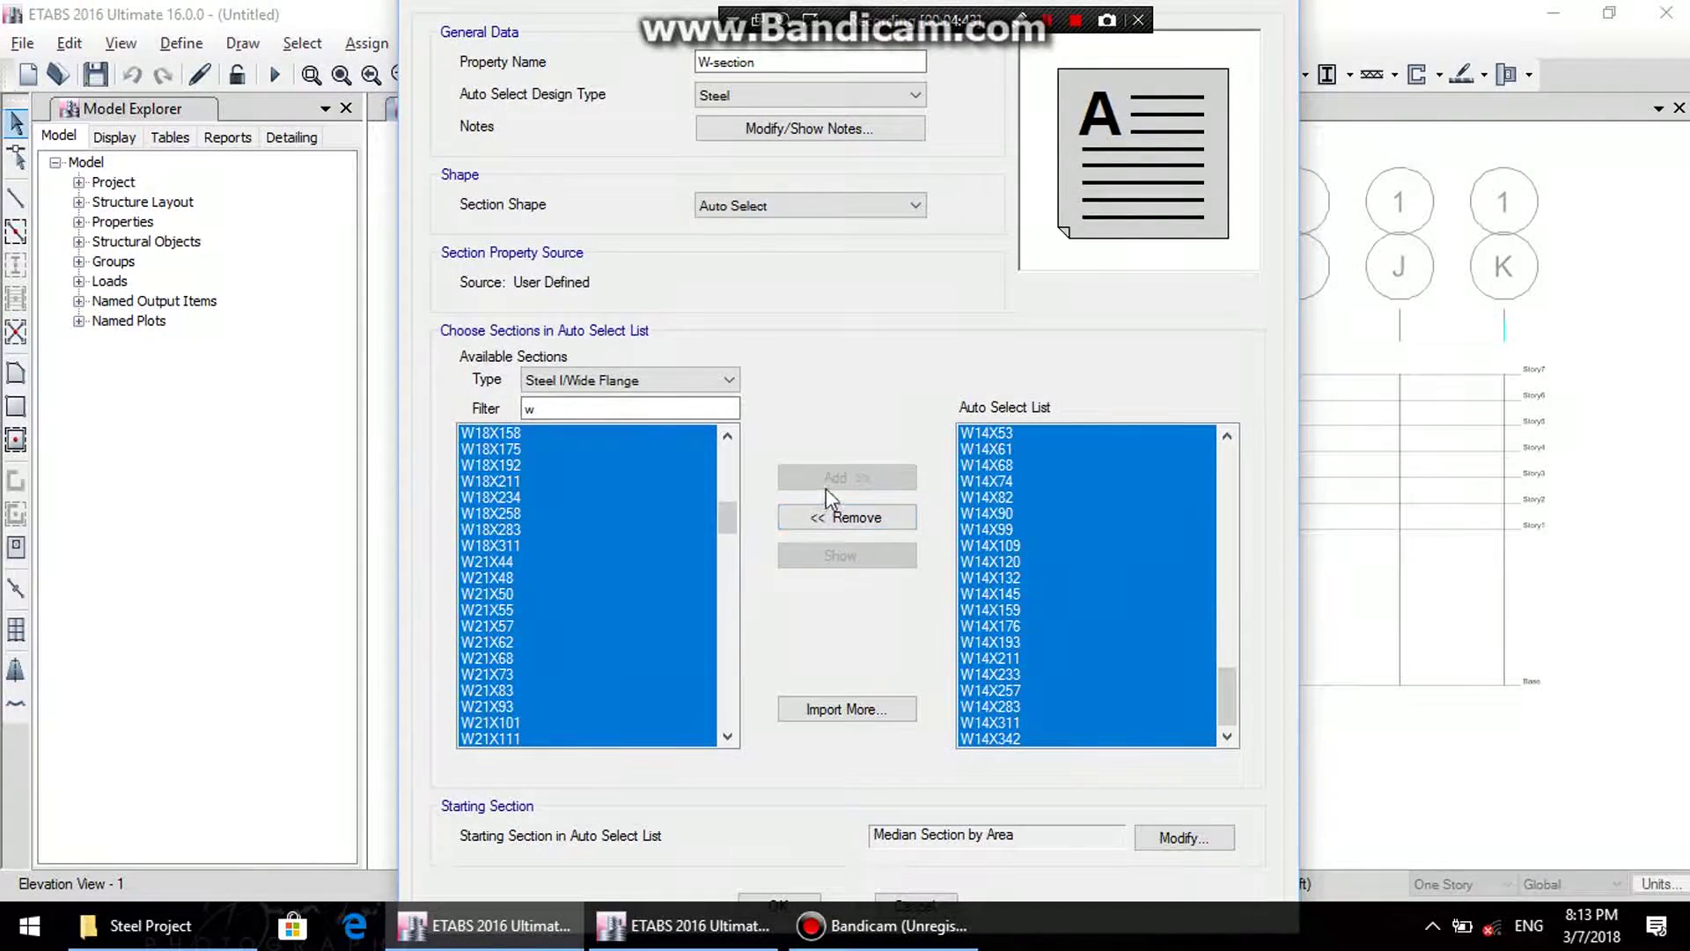
{"action": "left_click", "coordinate": [599, 518]}
{"action": "scroll", "coordinate": [563, 528], "scroll_direction": "up", "scroll_amount": 9}
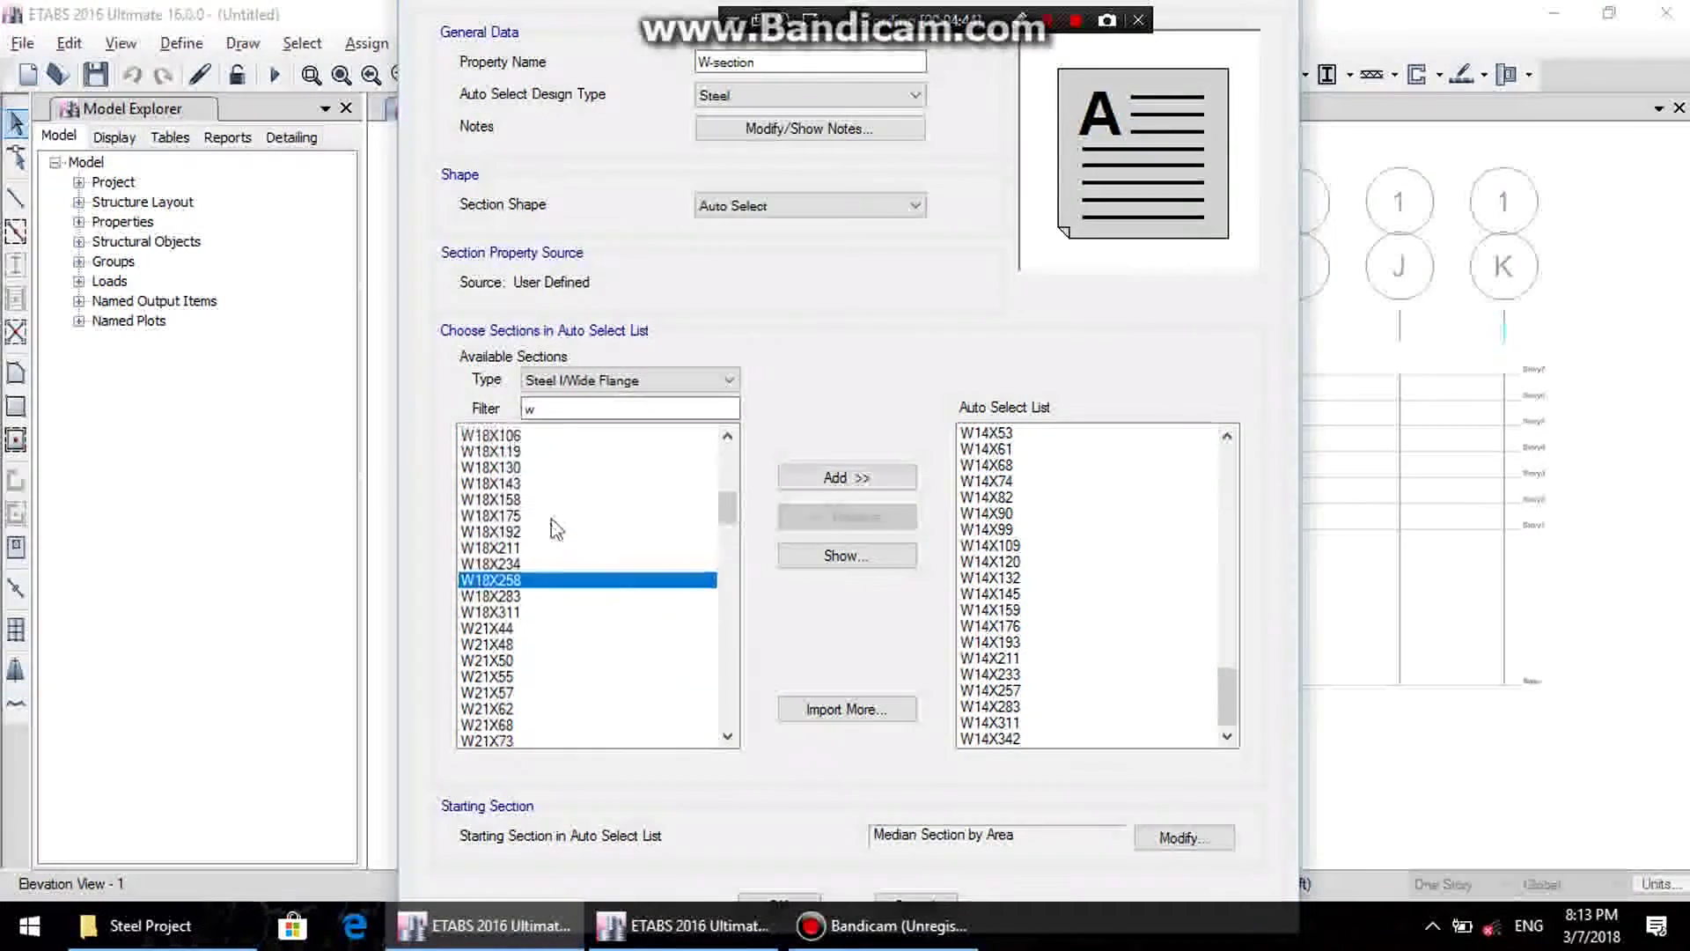
- Add the available sections W14X370 through W18X283, except W18X86, to the auto select list
{"action": "left_click_drag", "start_coordinate": [506, 433], "coordinate": [515, 642]}
{"action": "left_click", "coordinate": [819, 479]}
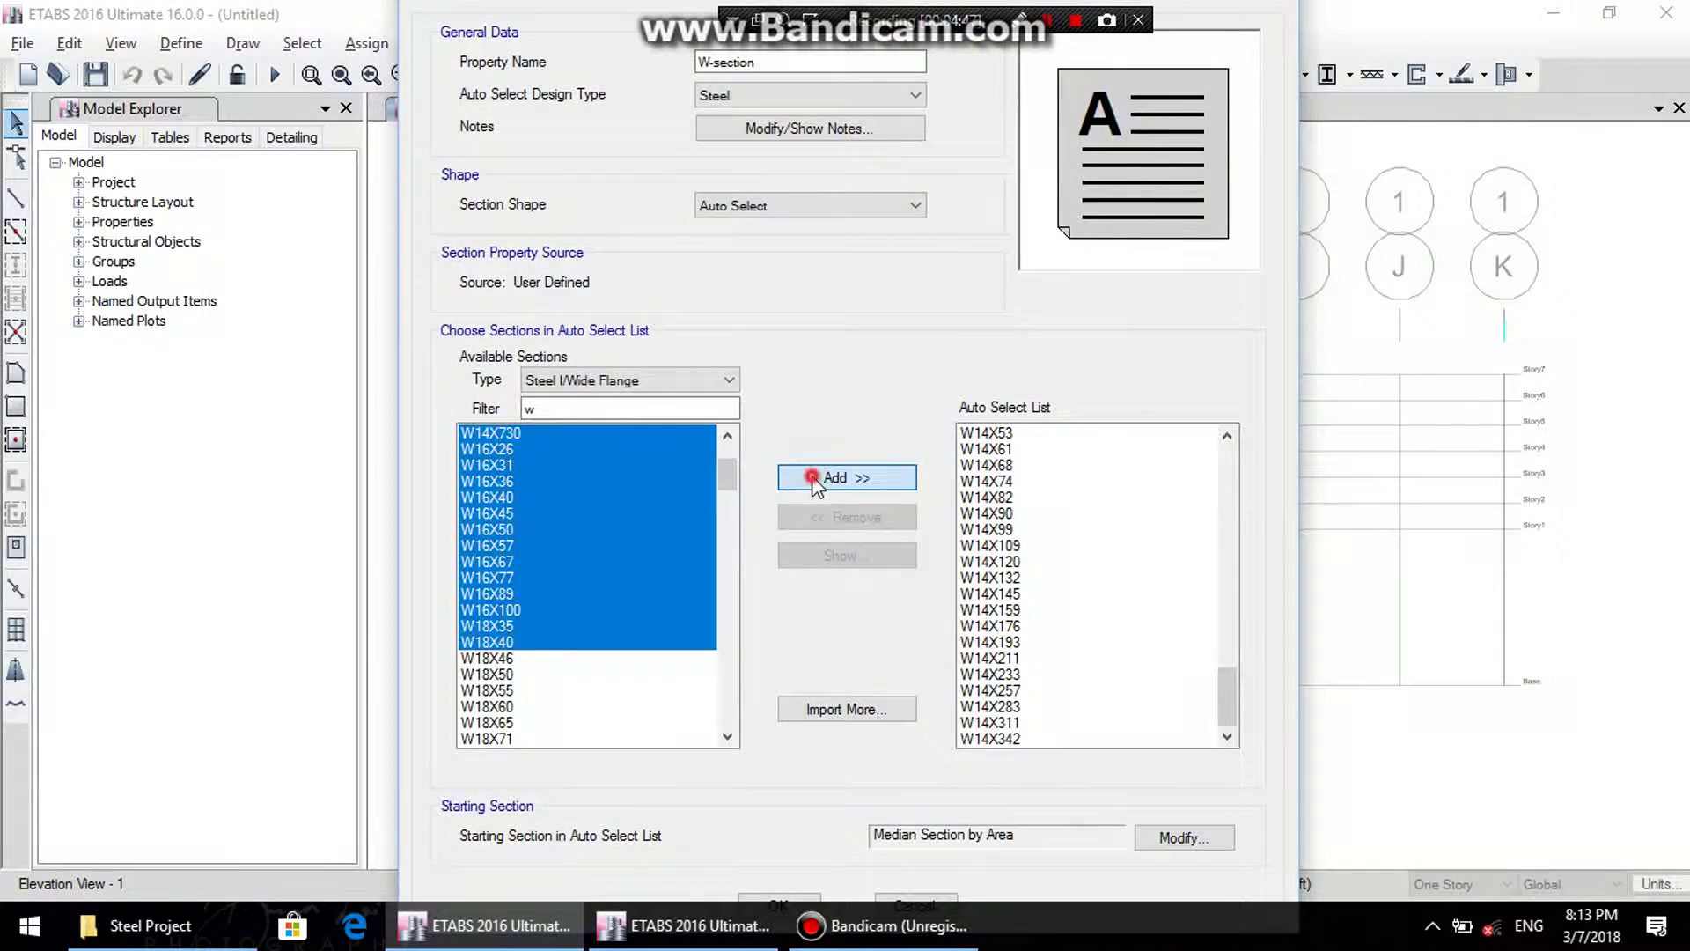
{"action": "left_click_drag", "start_coordinate": [506, 440], "coordinate": [533, 658]}
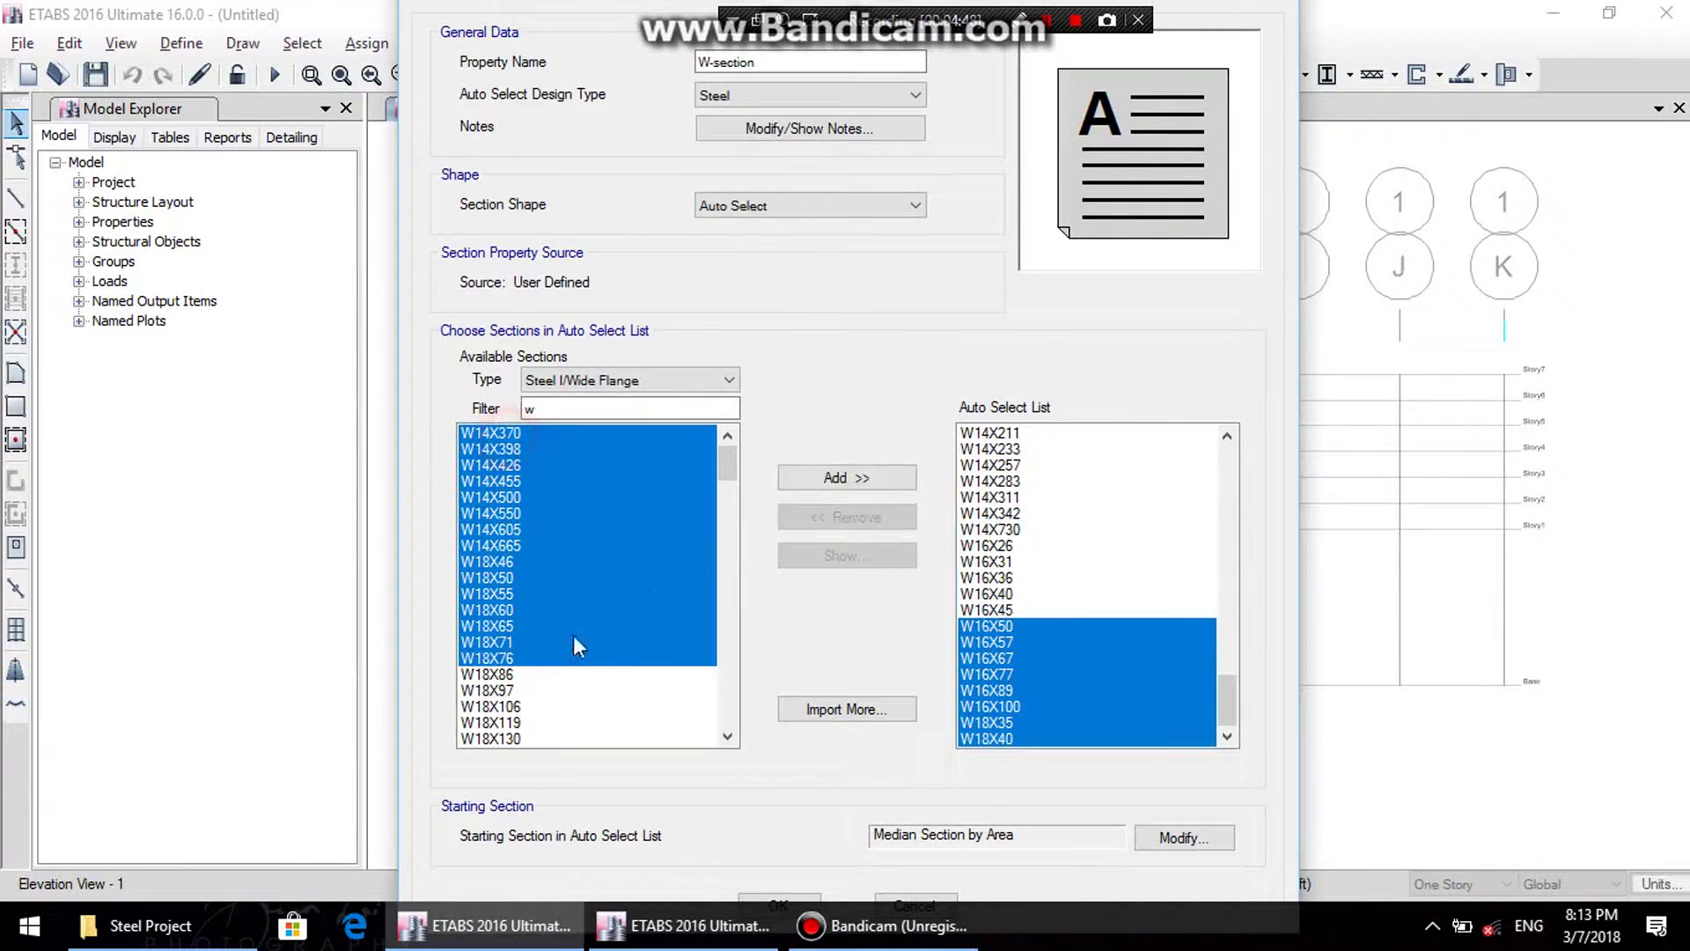
{"action": "left_click", "coordinate": [831, 477]}
{"action": "left_click_drag", "start_coordinate": [510, 452], "coordinate": [521, 627]}
{"action": "left_click", "coordinate": [834, 478]}
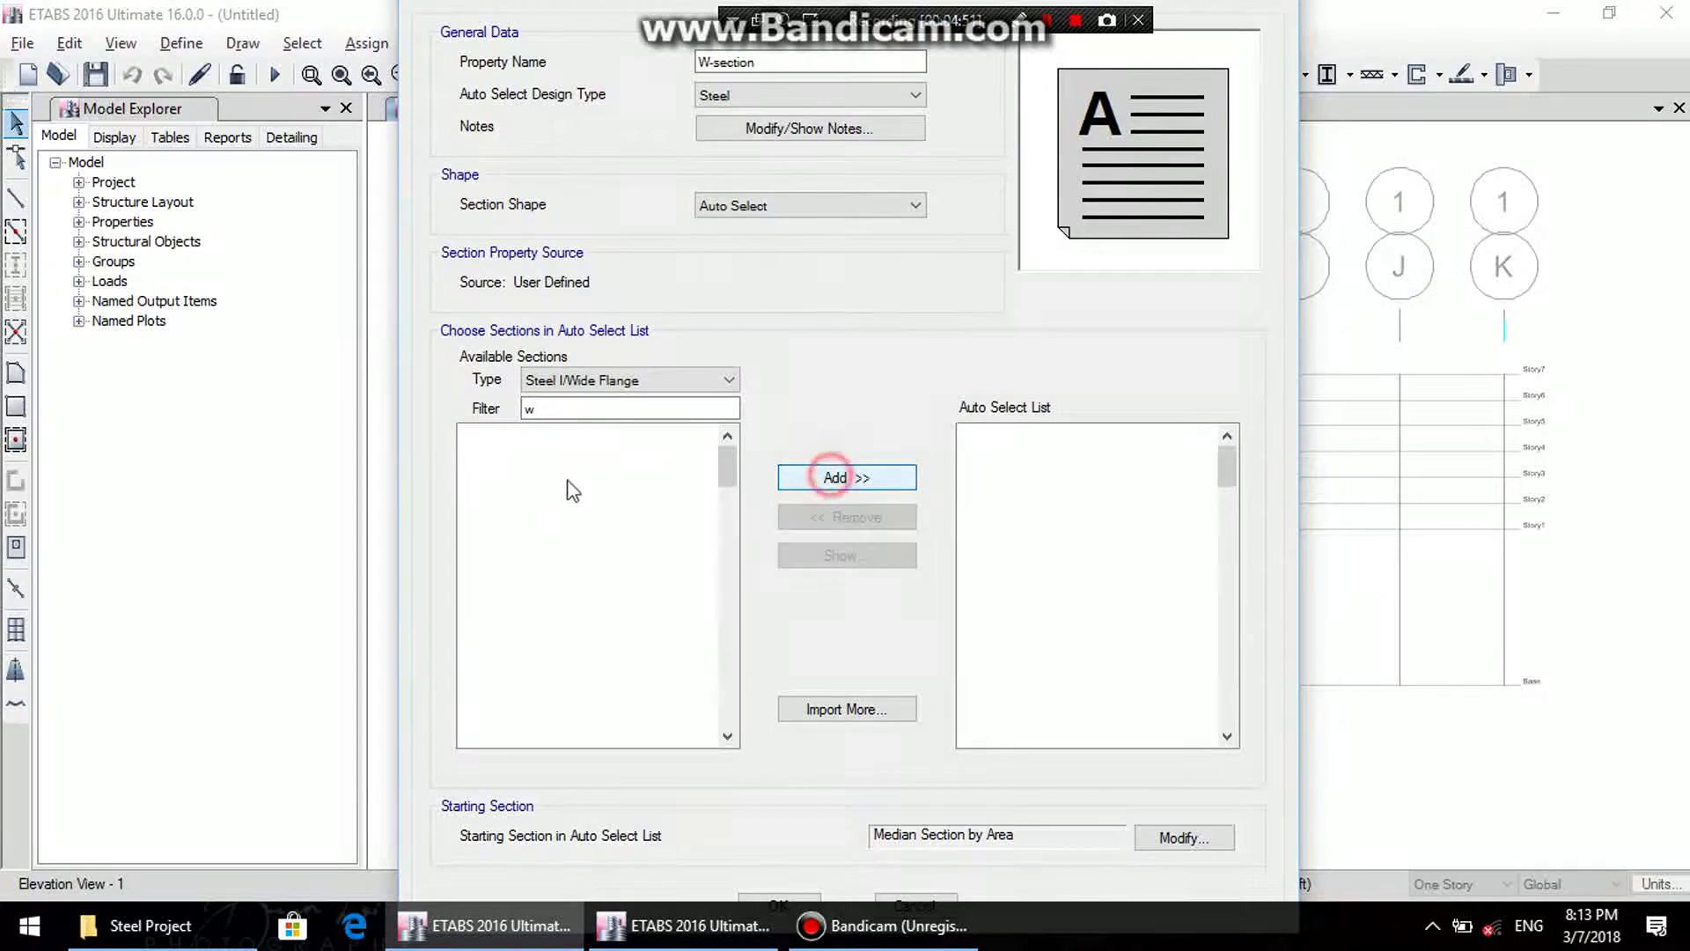
- Add W18X86 and the sections W18X311 through W27X146 to the auto select list
{"action": "left_click_drag", "start_coordinate": [513, 432], "coordinate": [518, 673]}
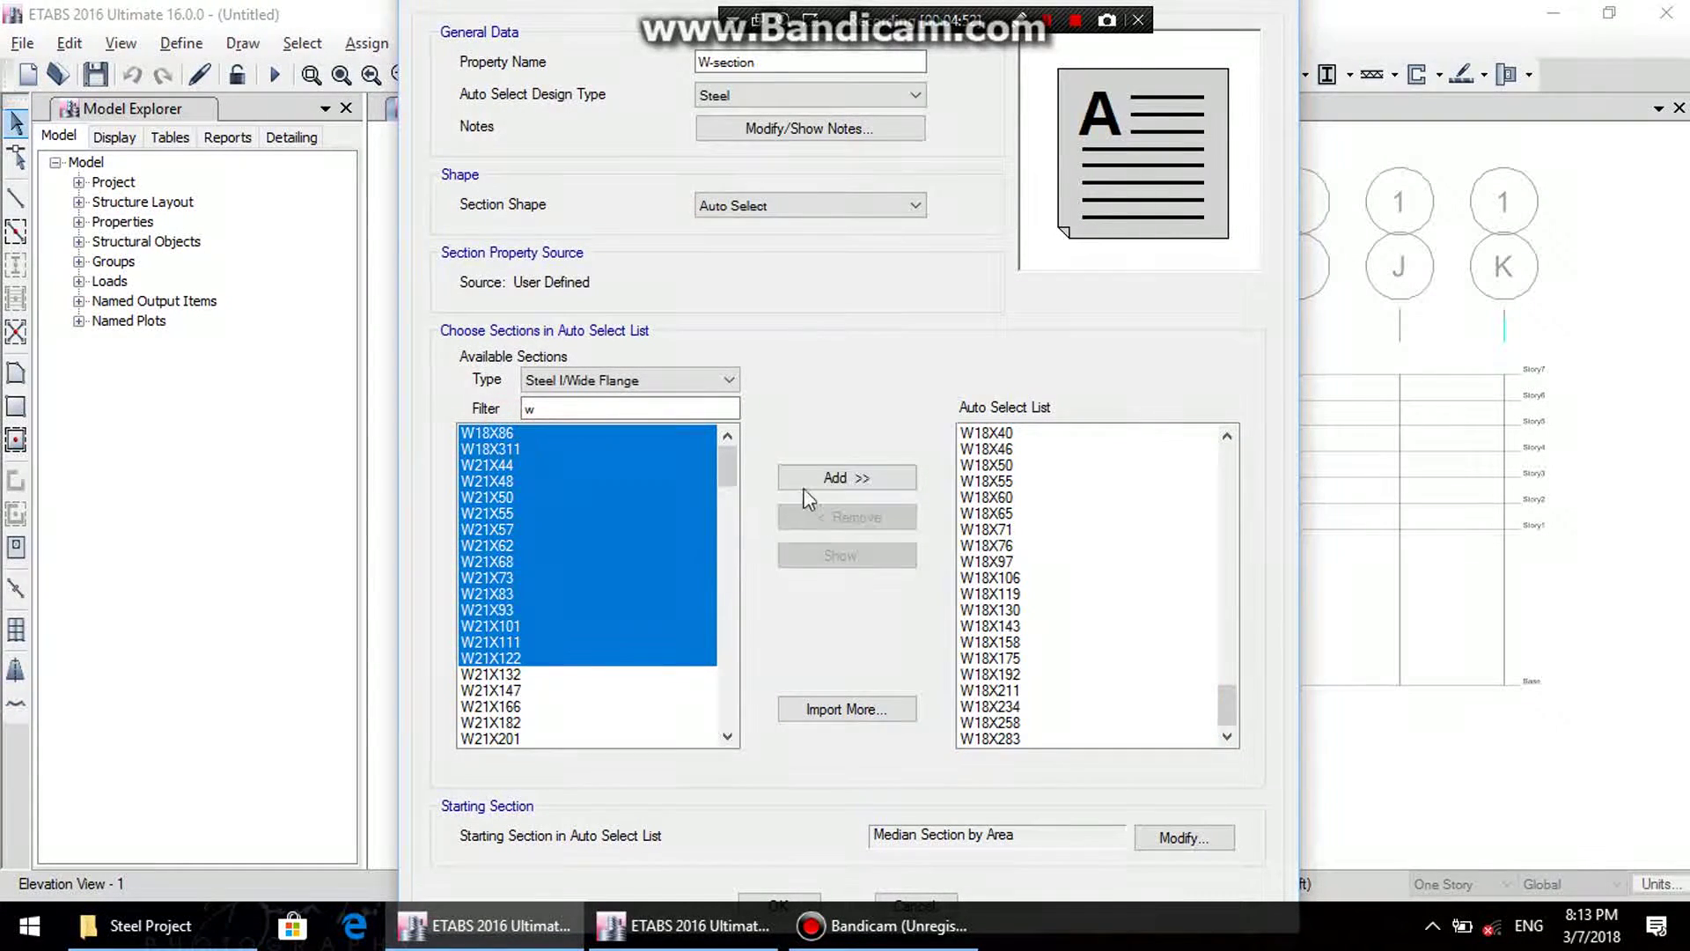
{"action": "left_click", "coordinate": [834, 478]}
{"action": "left_click_drag", "start_coordinate": [515, 434], "coordinate": [519, 658]}
{"action": "left_click", "coordinate": [790, 478]}
{"action": "left_click_drag", "start_coordinate": [514, 434], "coordinate": [518, 690]}
{"action": "left_click", "coordinate": [831, 480]}
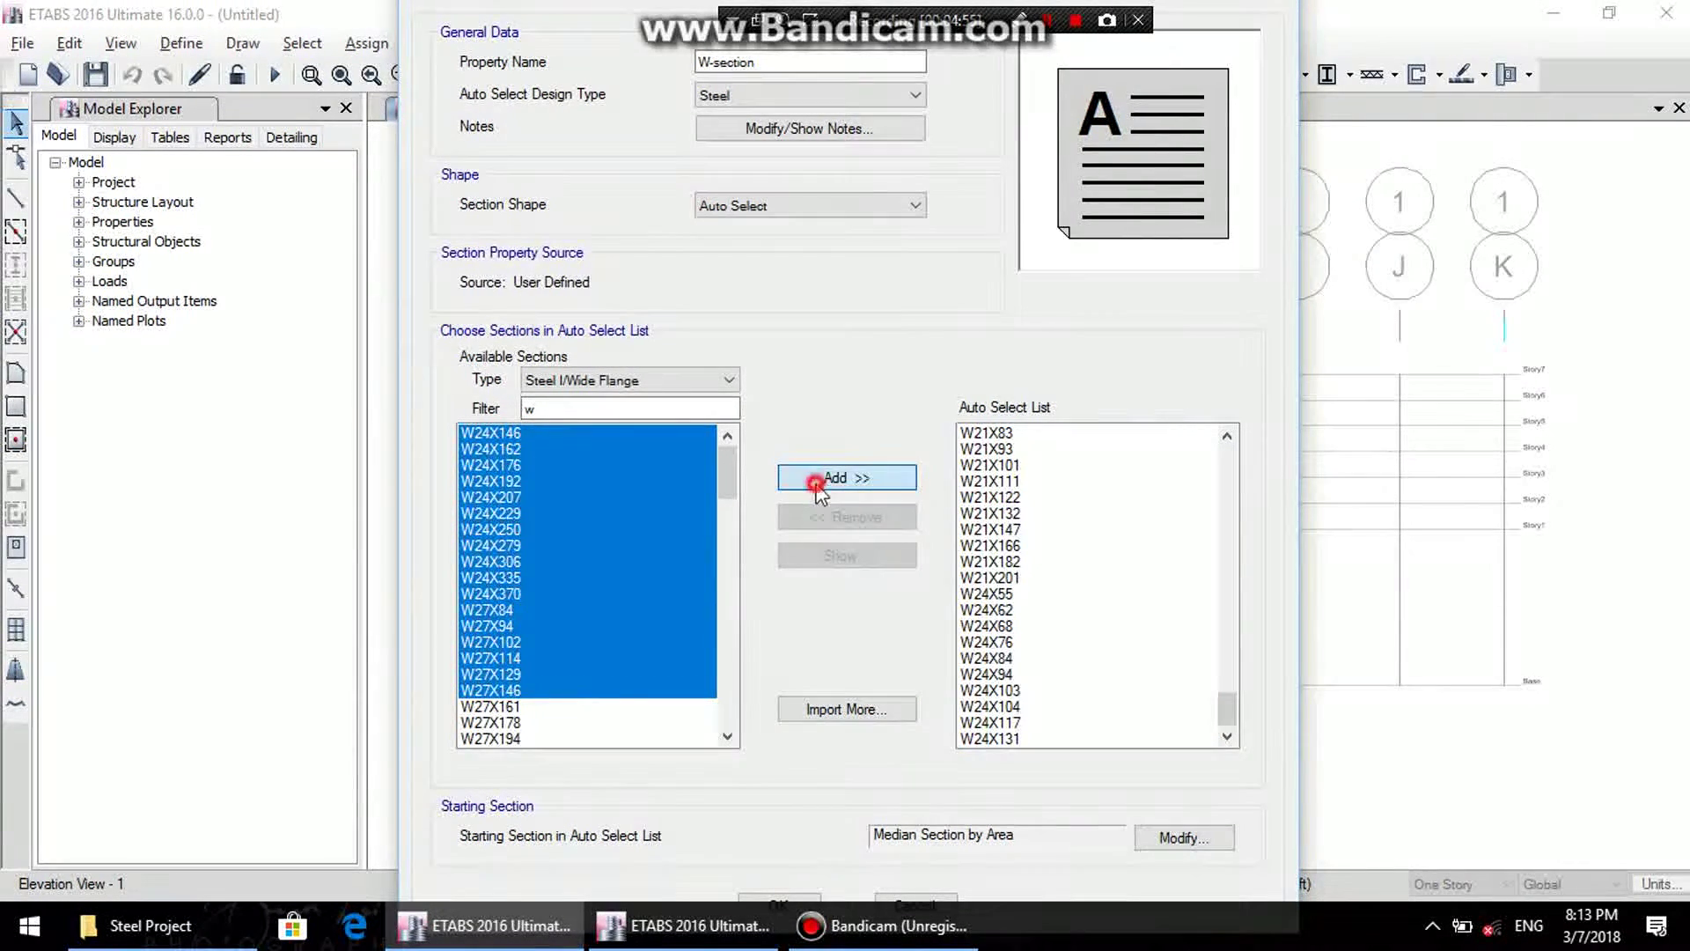
- Add the sections W27X161 through W36X170 to the auto select list
{"action": "left_click_drag", "start_coordinate": [495, 433], "coordinate": [507, 578]}
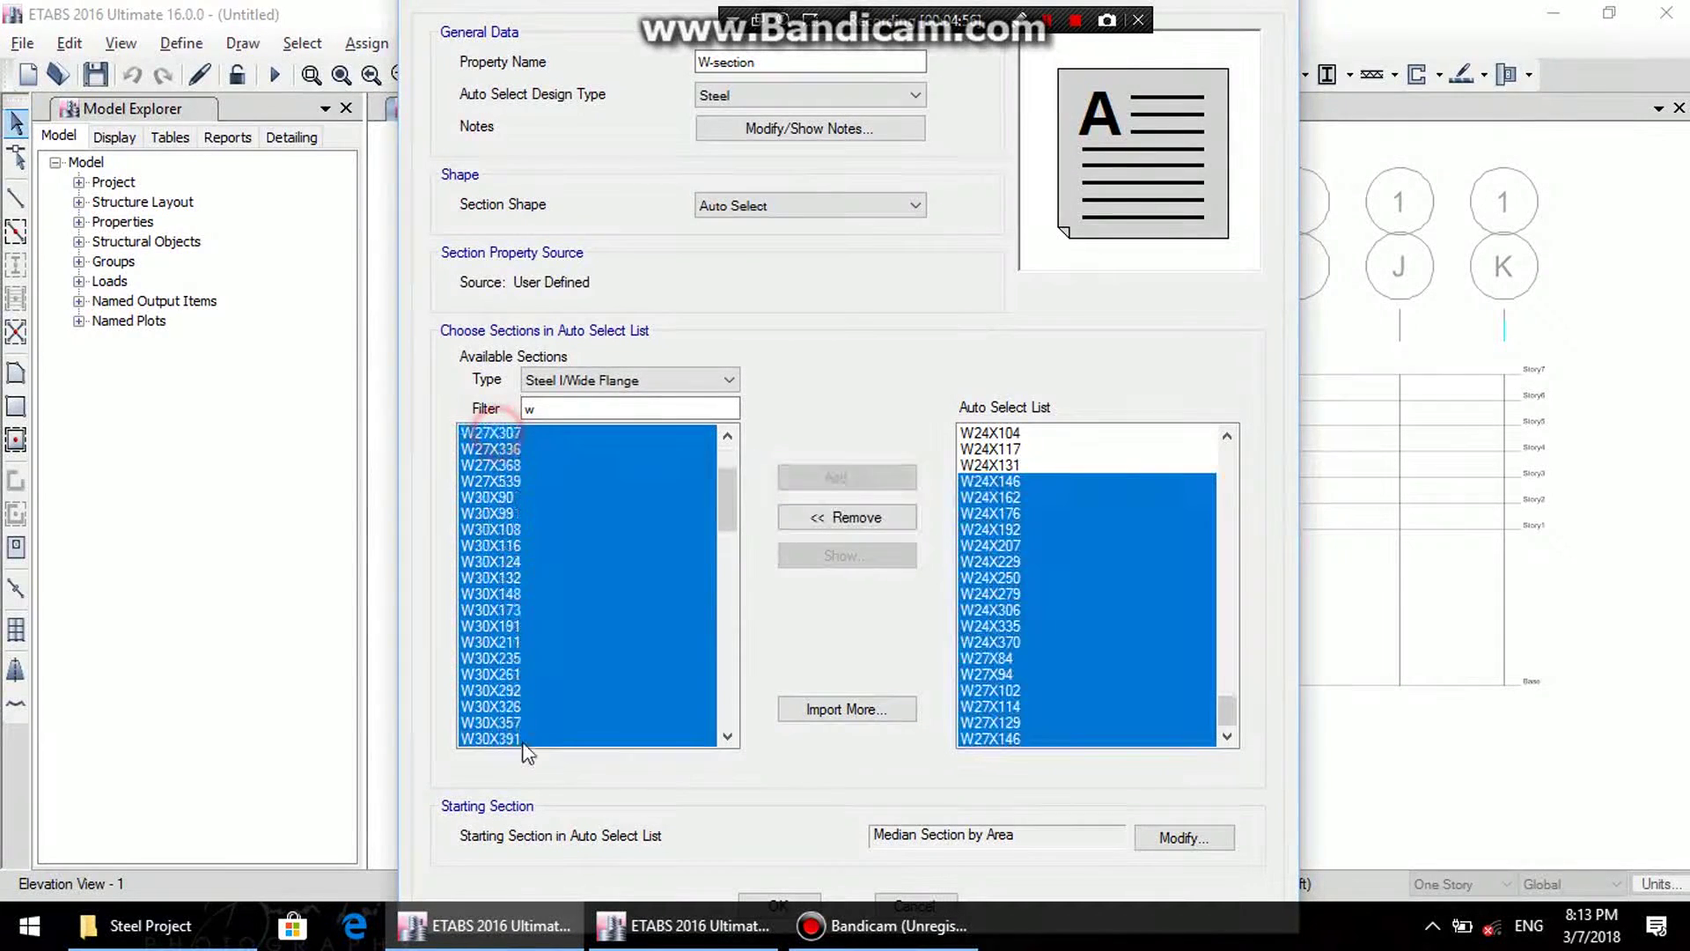
{"action": "left_click", "coordinate": [836, 477]}
{"action": "left_click_drag", "start_coordinate": [490, 432], "coordinate": [506, 690]}
{"action": "left_click", "coordinate": [823, 479]}
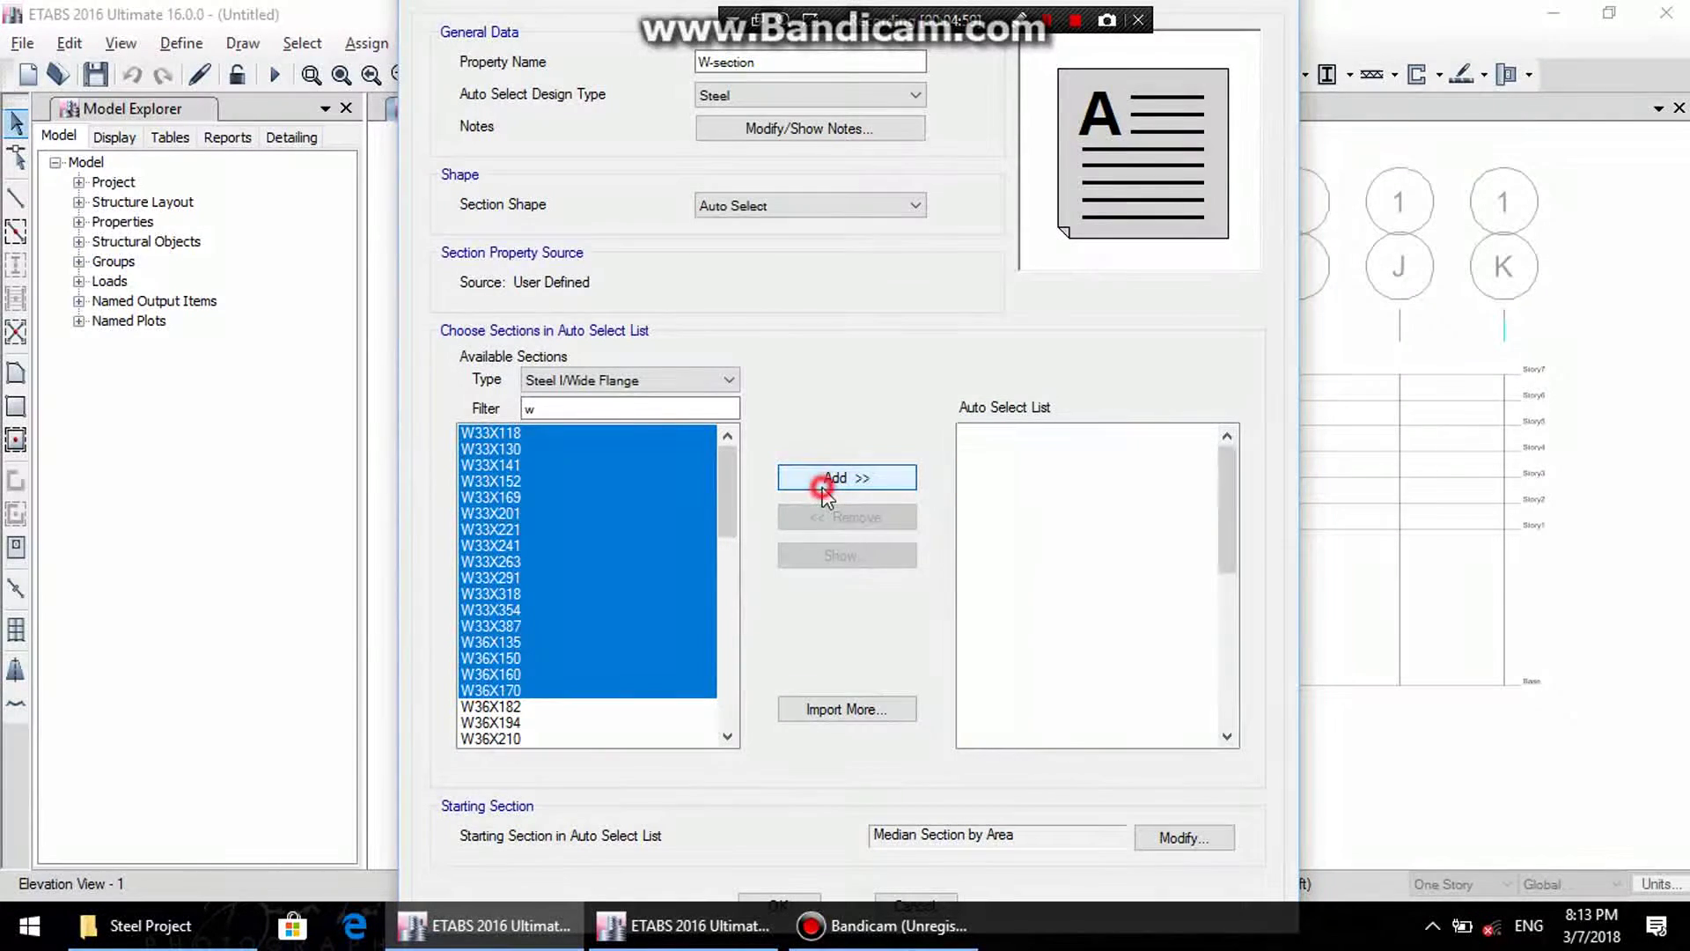
- Add the remaining wide flange sections, W36X182 through W44X335, to the auto select list
{"action": "left_click_drag", "start_coordinate": [508, 435], "coordinate": [508, 721]}
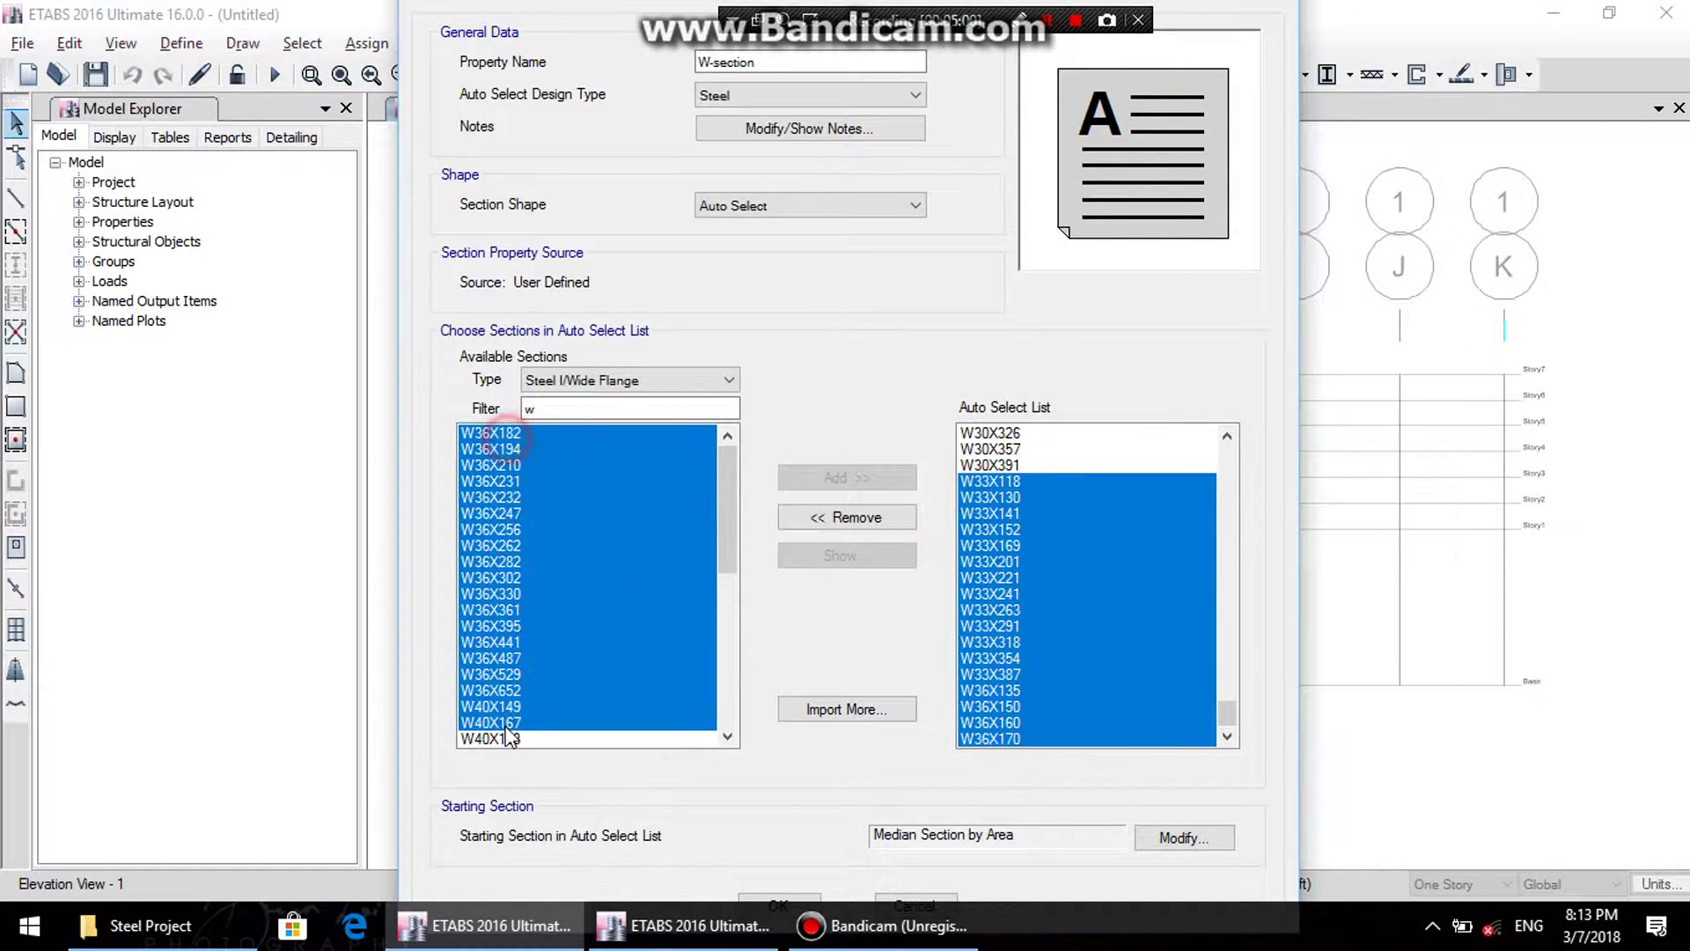
{"action": "left_click", "coordinate": [845, 477]}
{"action": "left_click_drag", "start_coordinate": [493, 432], "coordinate": [511, 723]}
{"action": "left_click", "coordinate": [872, 478]}
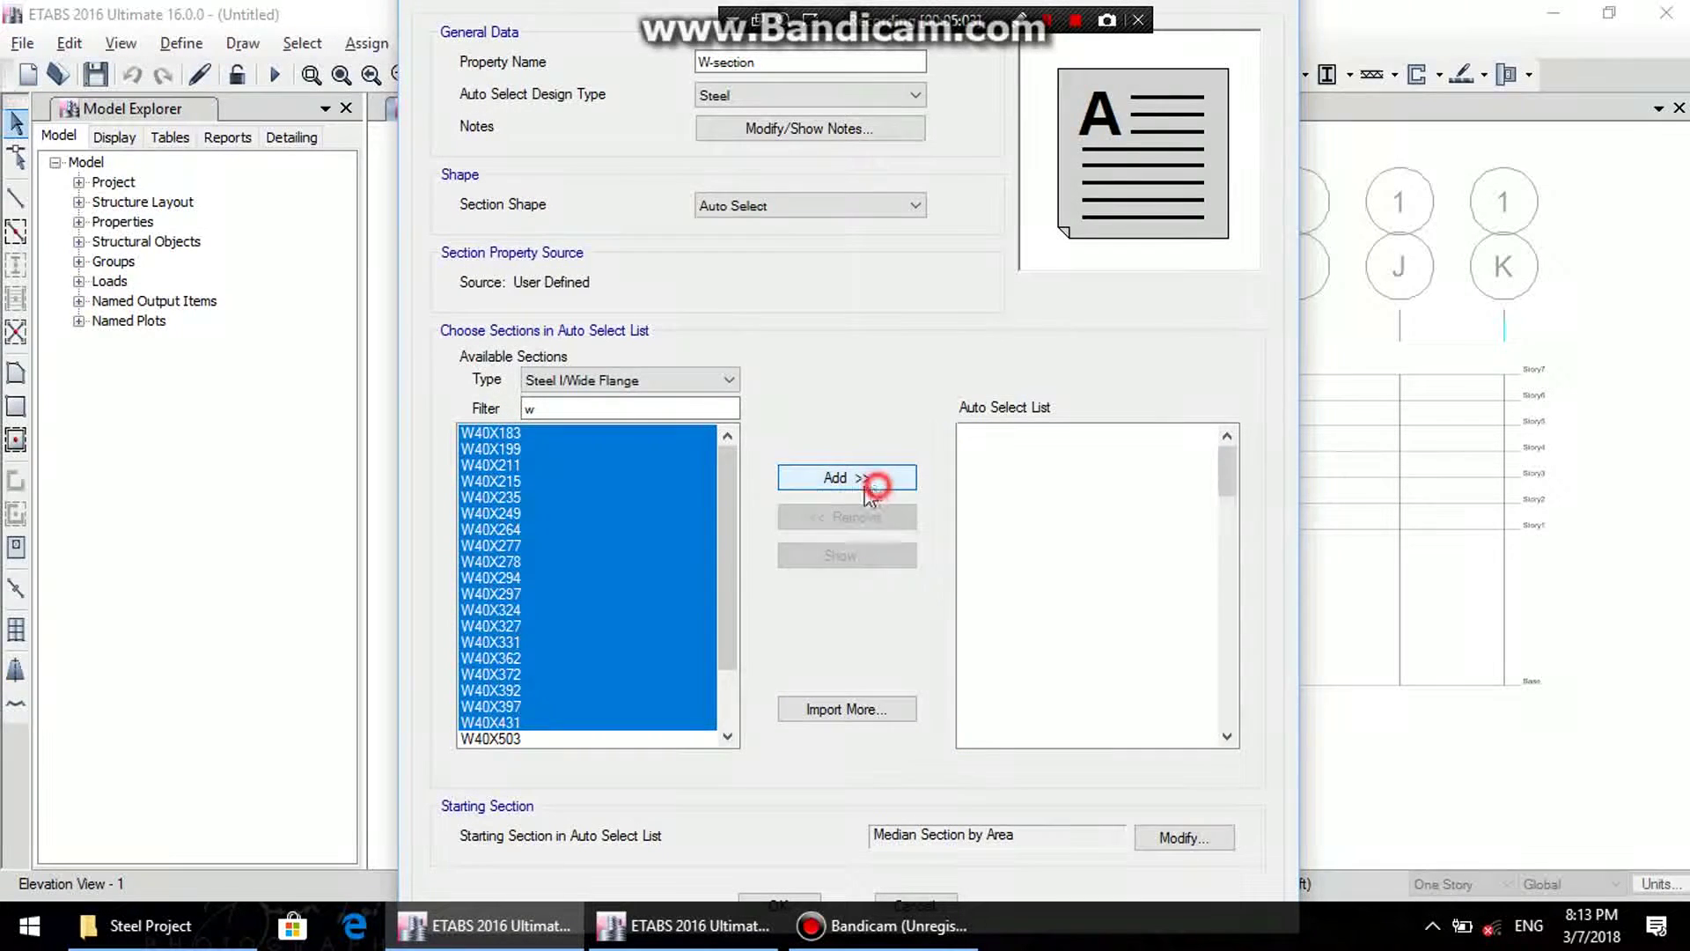
{"action": "left_click_drag", "start_coordinate": [506, 432], "coordinate": [570, 523]}
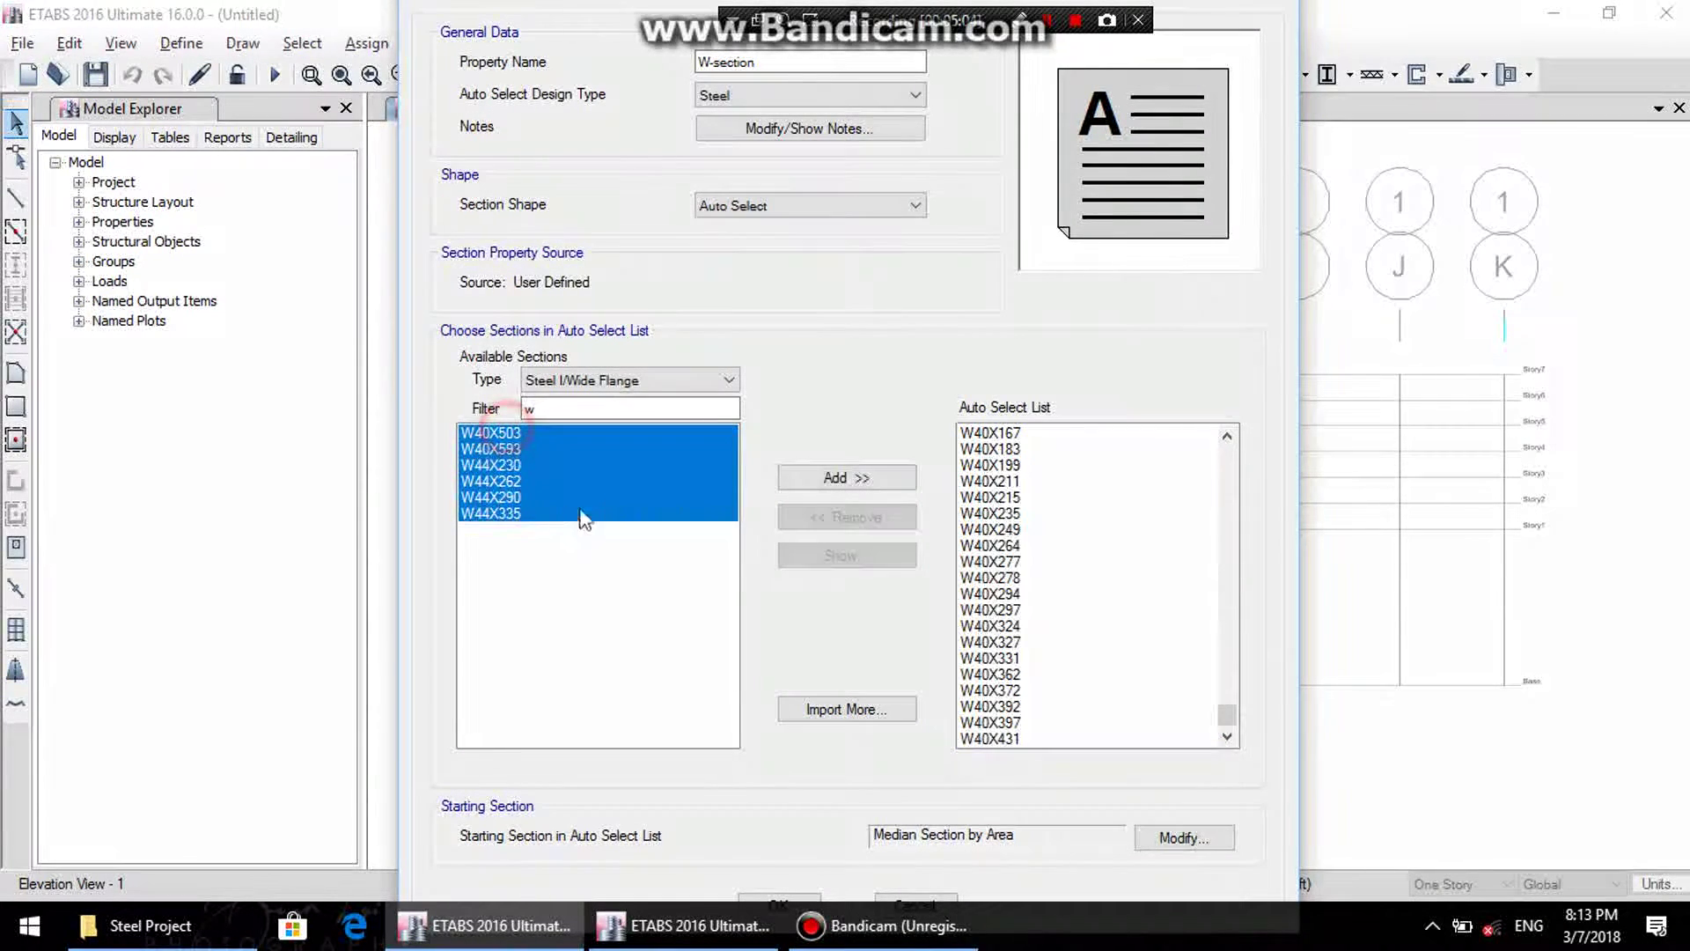
{"action": "left_click", "coordinate": [841, 476]}
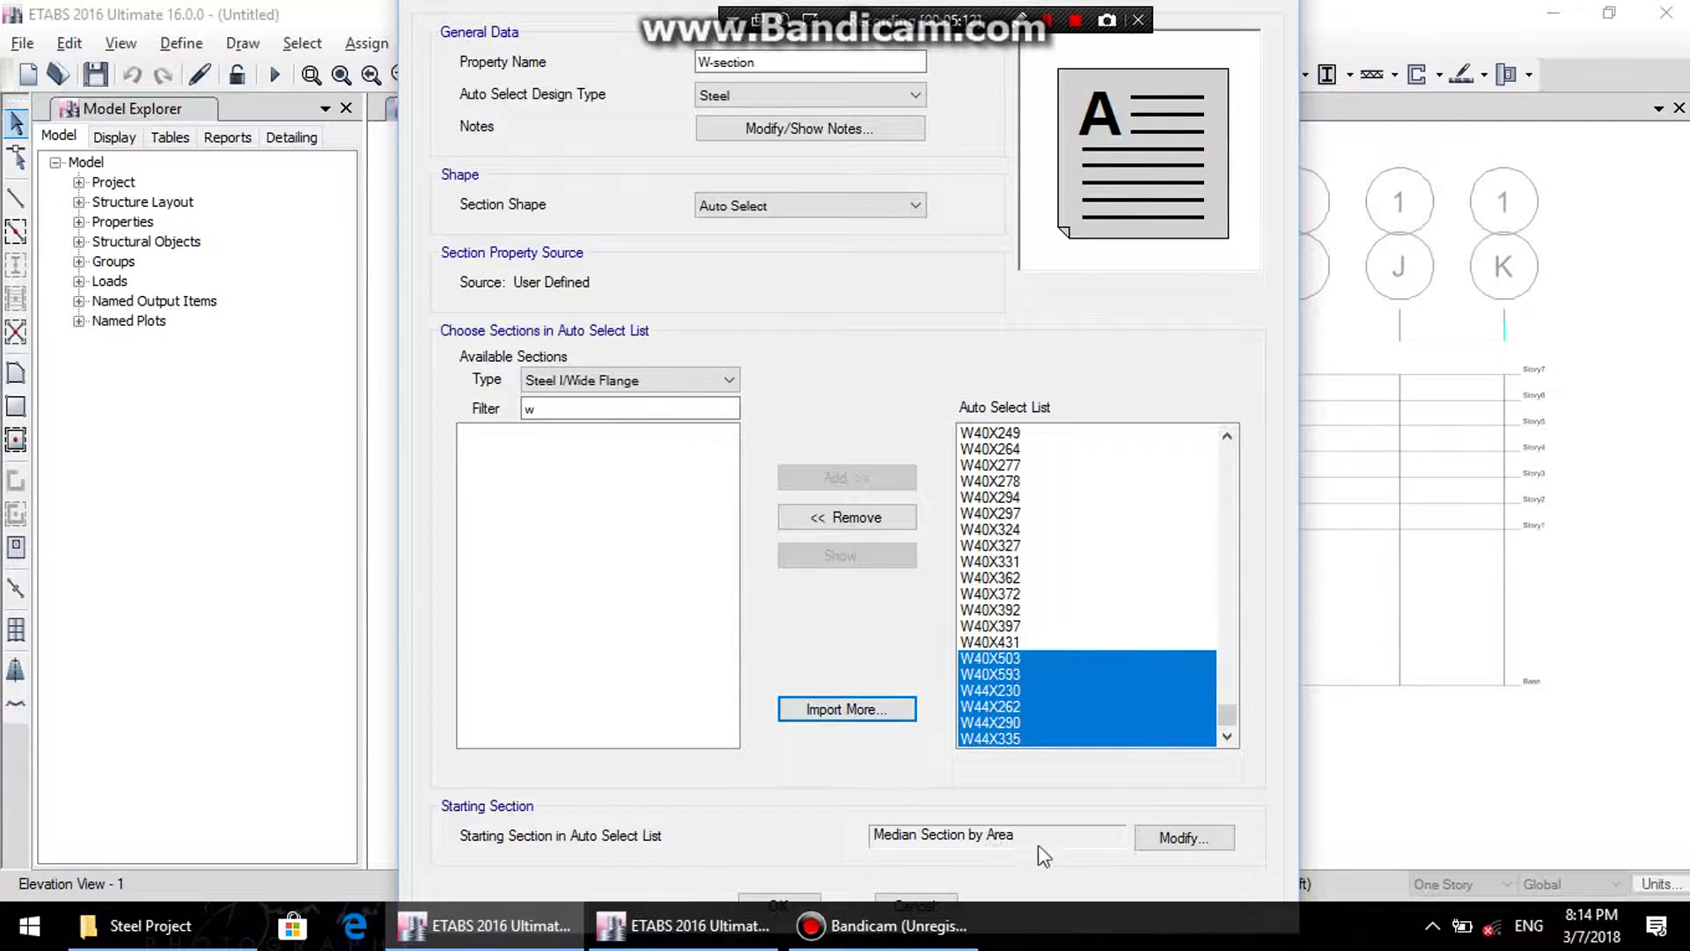
- Look through the starting section choices, keep Median Section by Area, and accept the W-section property
{"action": "left_click", "coordinate": [1169, 838]}
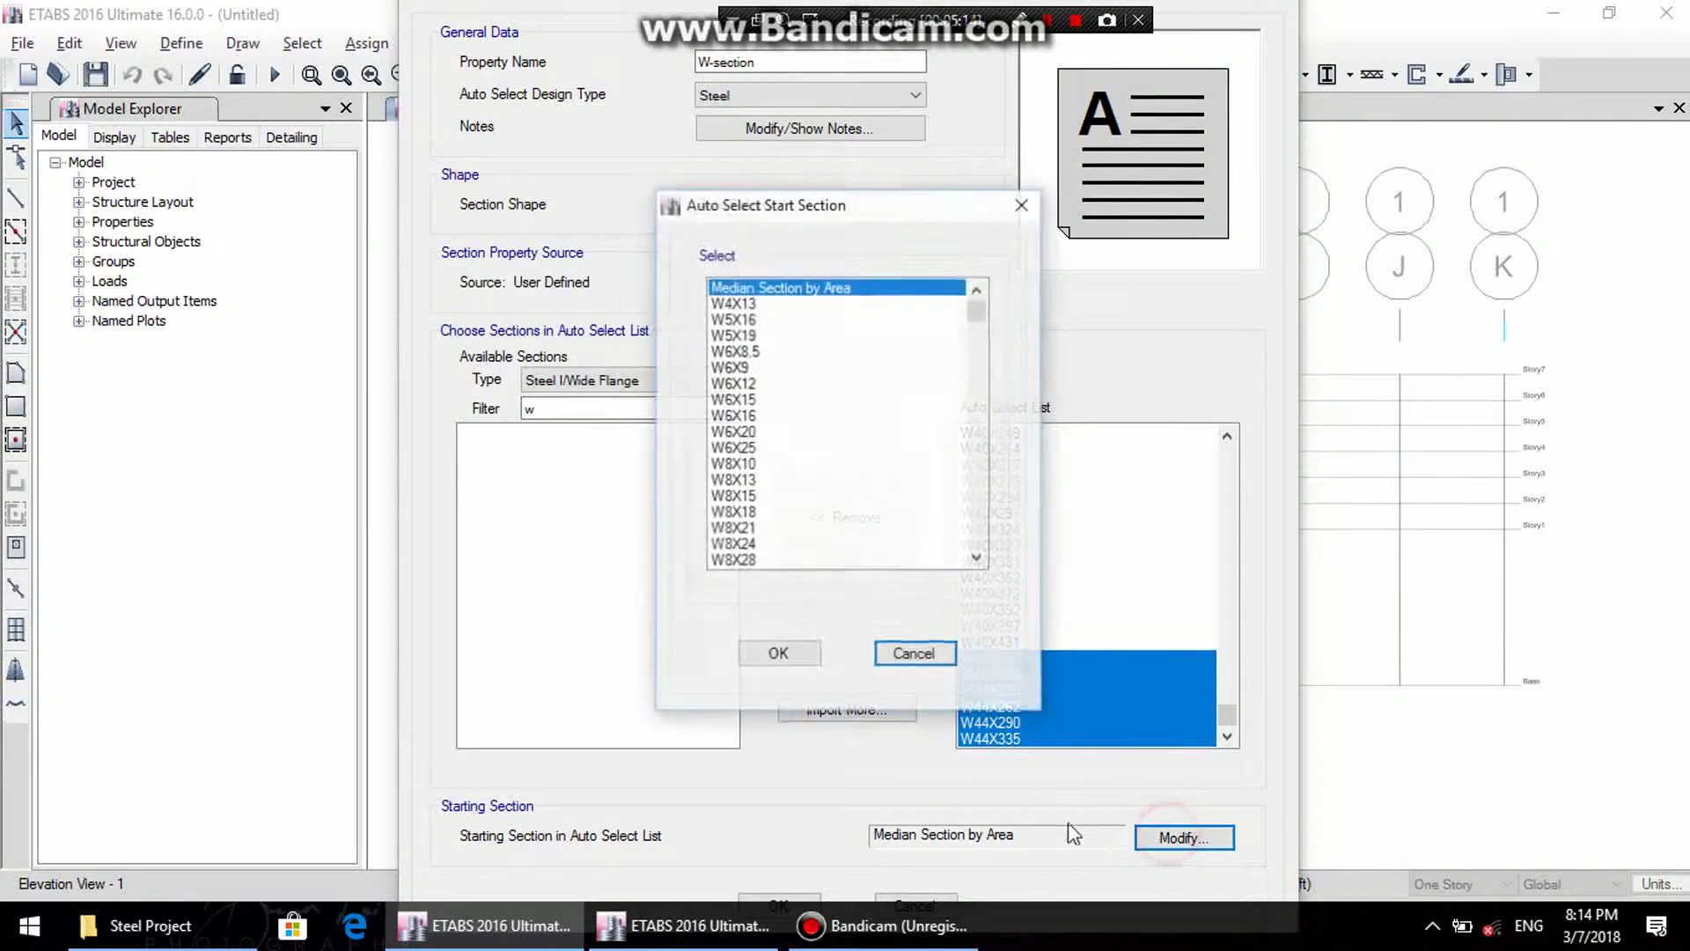
{"action": "scroll", "coordinate": [759, 377], "scroll_direction": "down", "scroll_amount": 13}
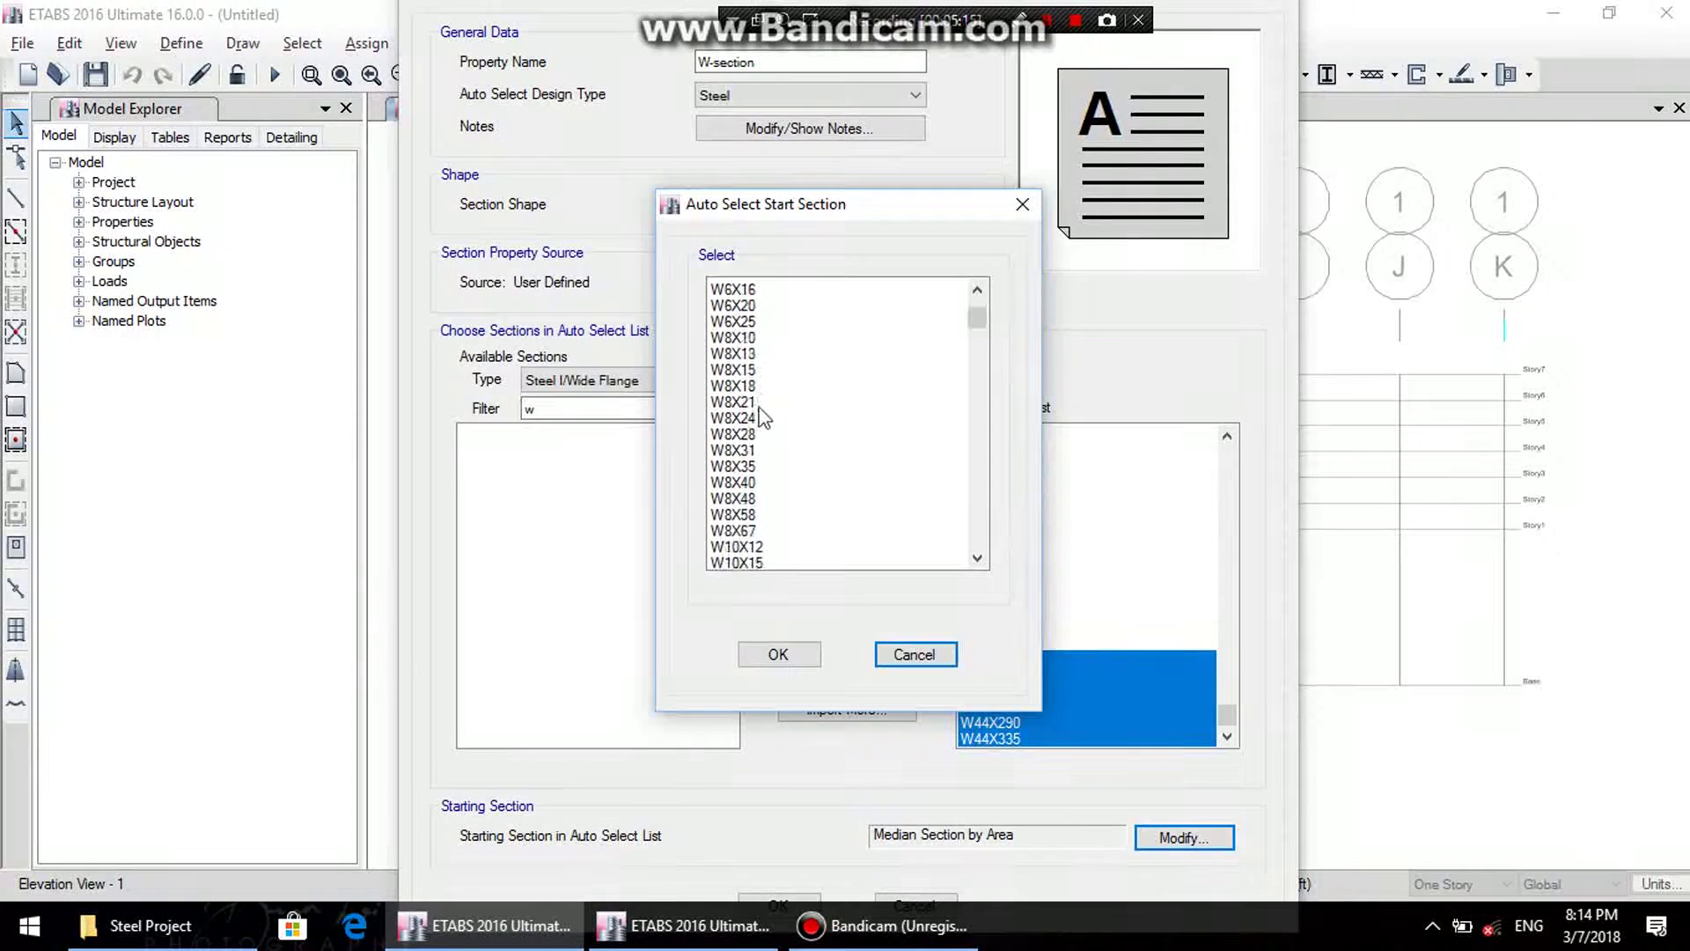
{"action": "scroll", "coordinate": [798, 525], "scroll_direction": "down", "scroll_amount": 10}
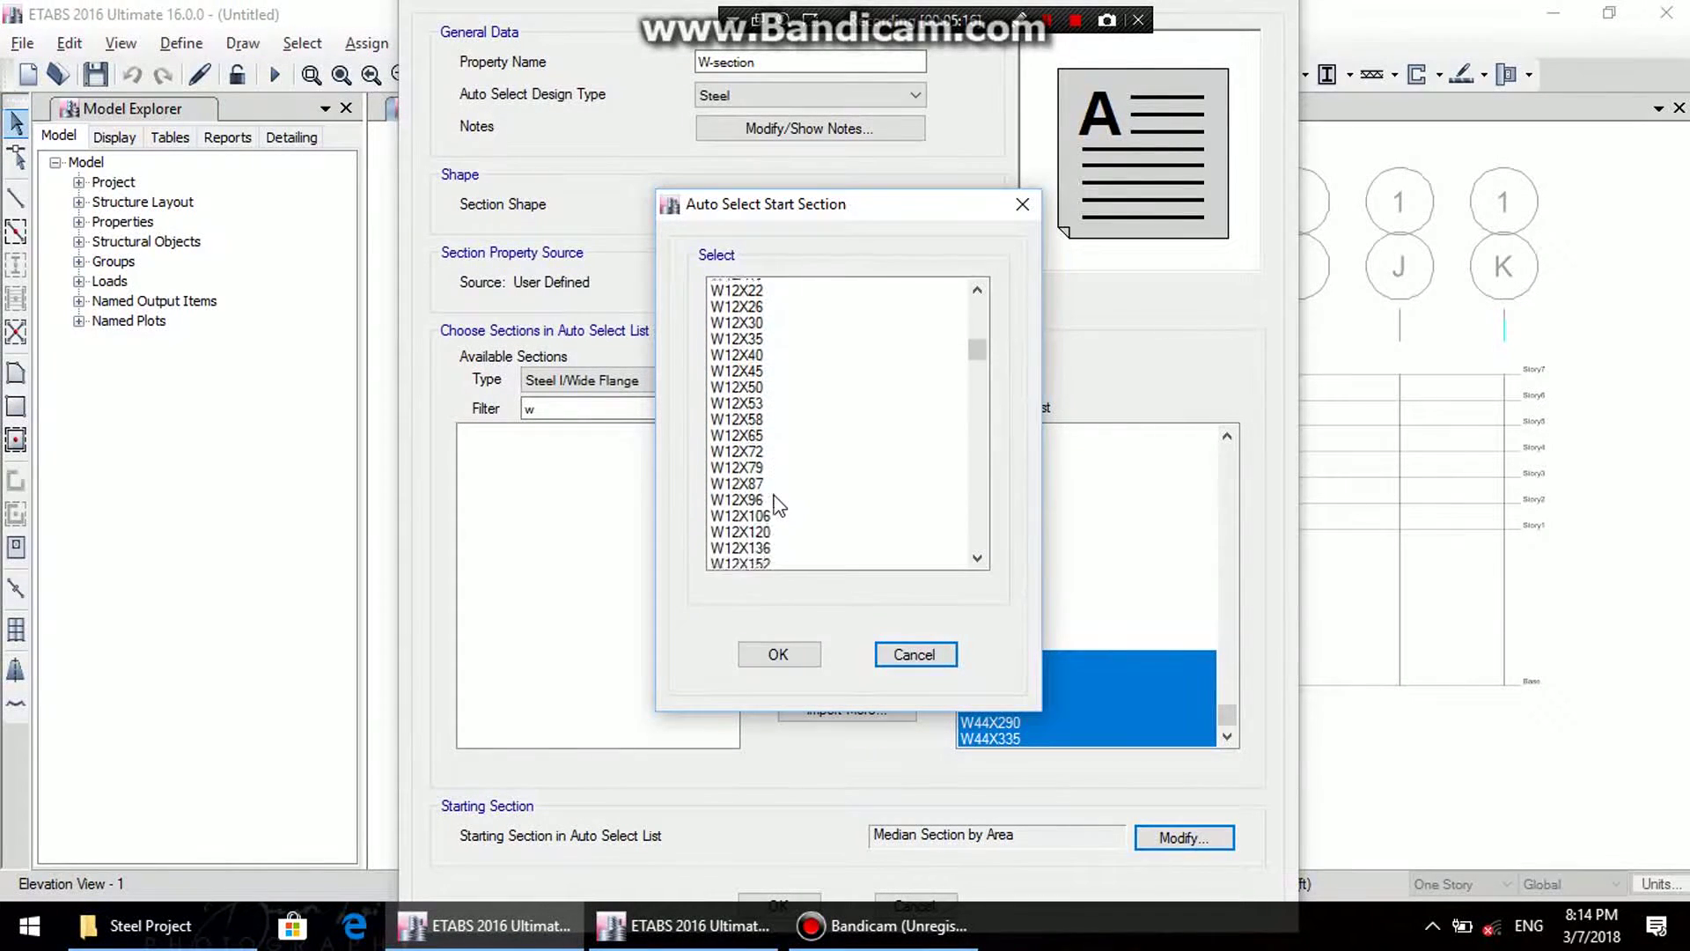
{"action": "left_click", "coordinate": [795, 654]}
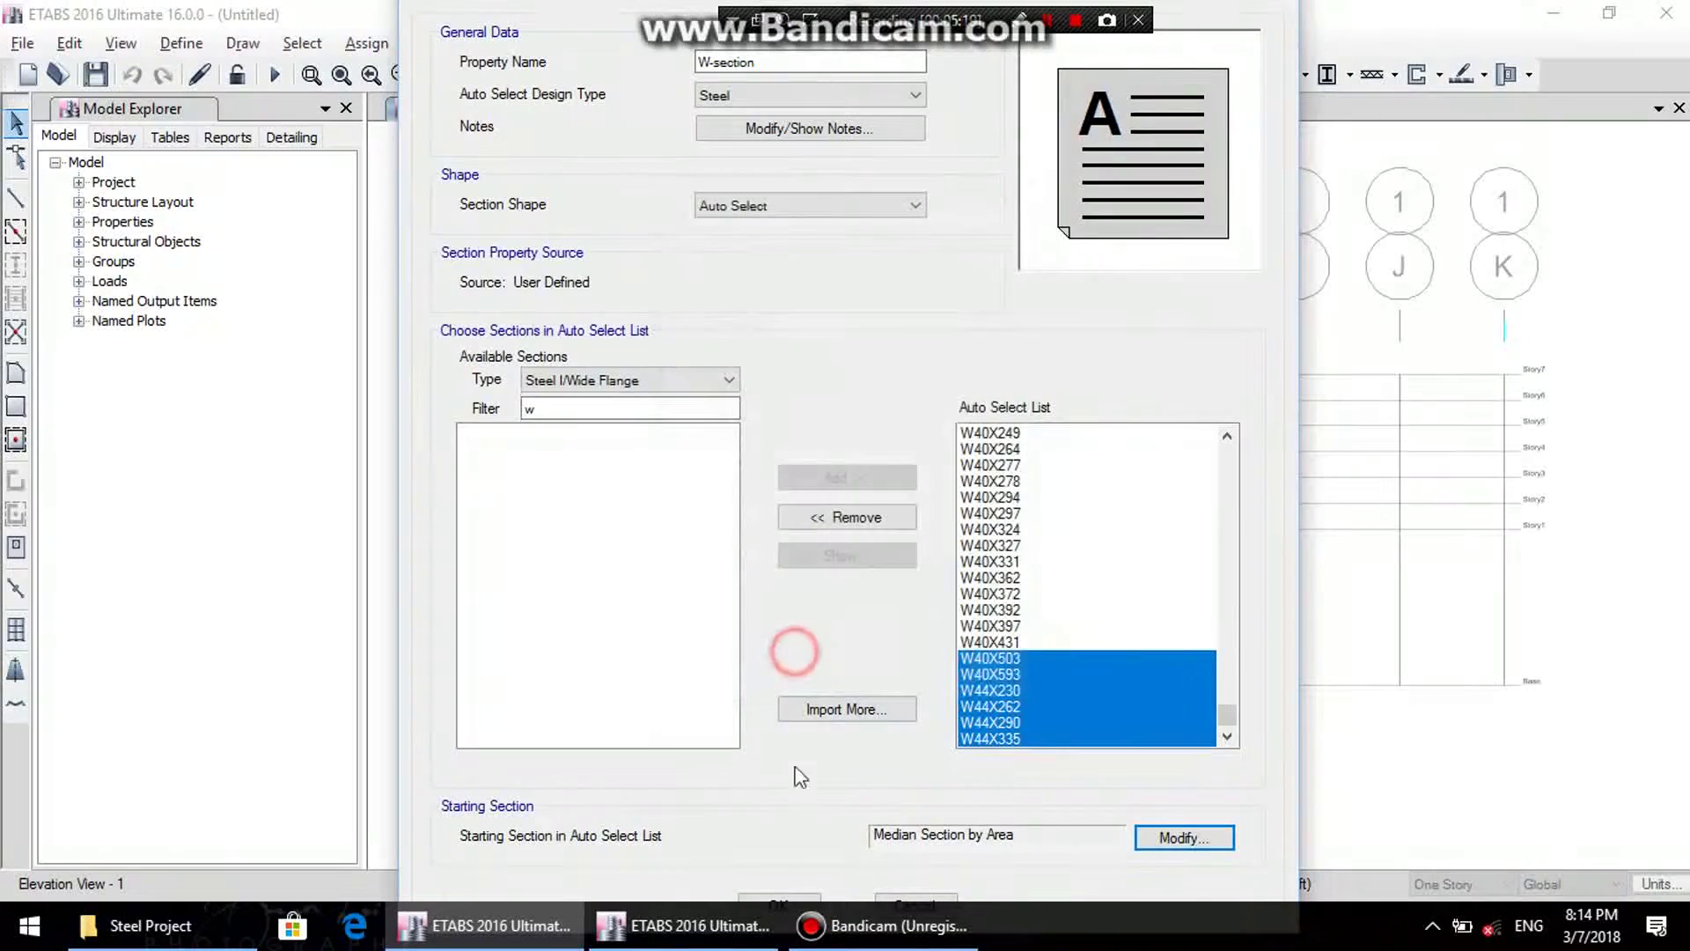
{"action": "left_click", "coordinate": [792, 893]}
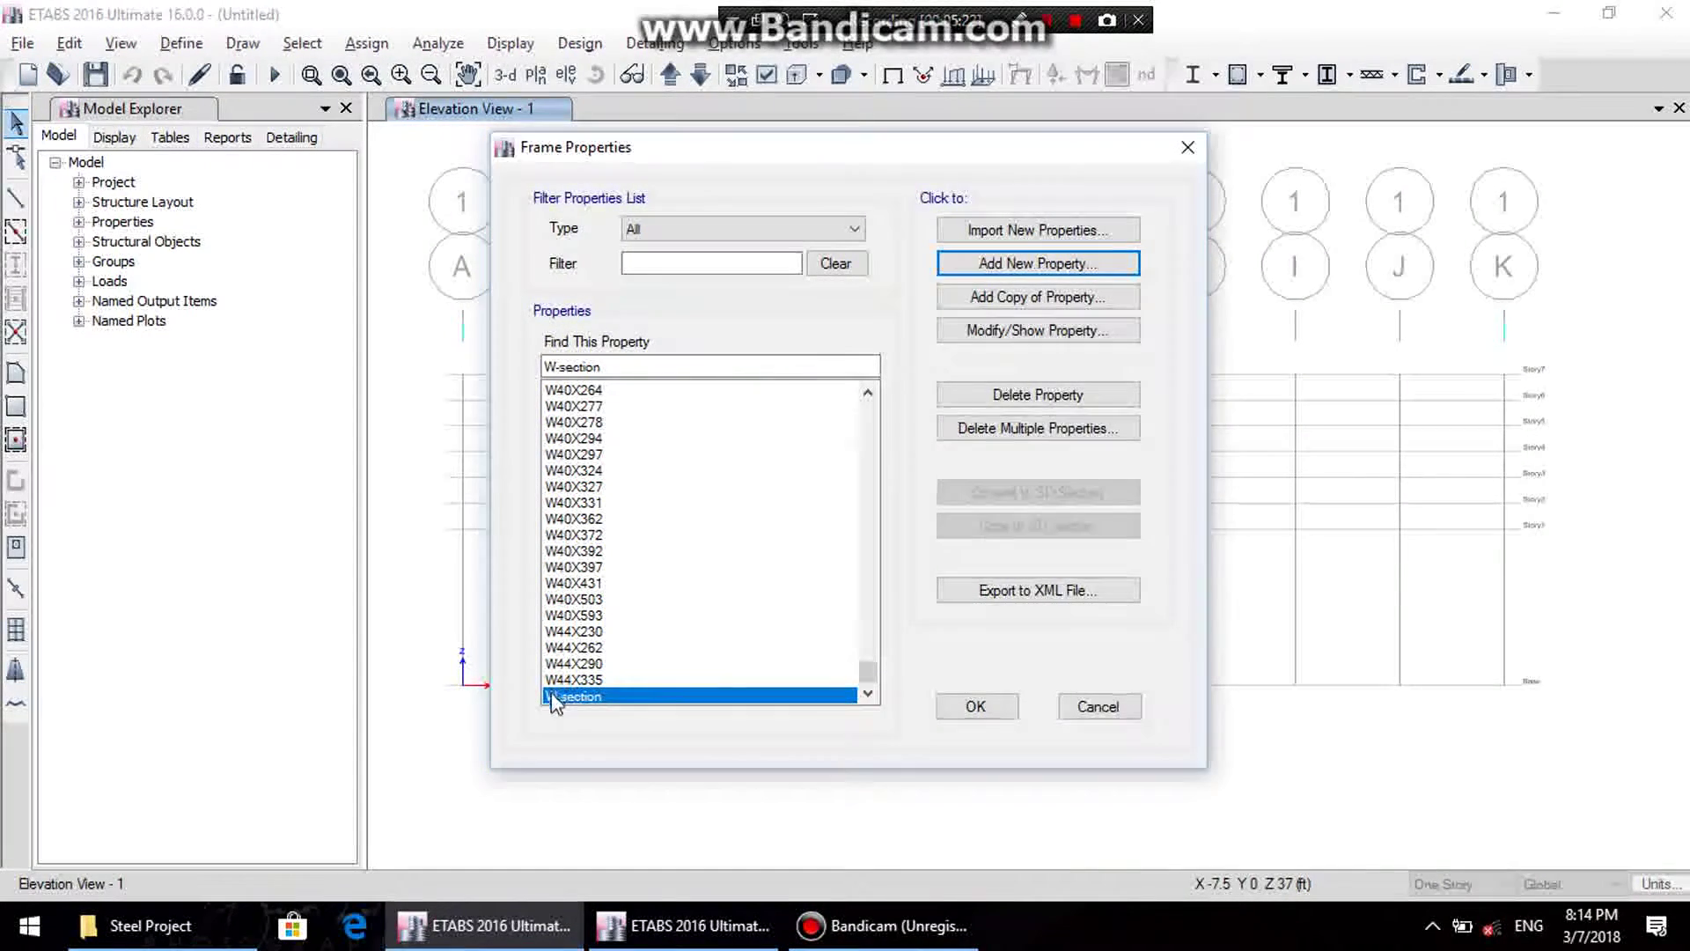
- Add a new auto select list frame property named C-section
{"action": "left_click", "coordinate": [997, 269]}
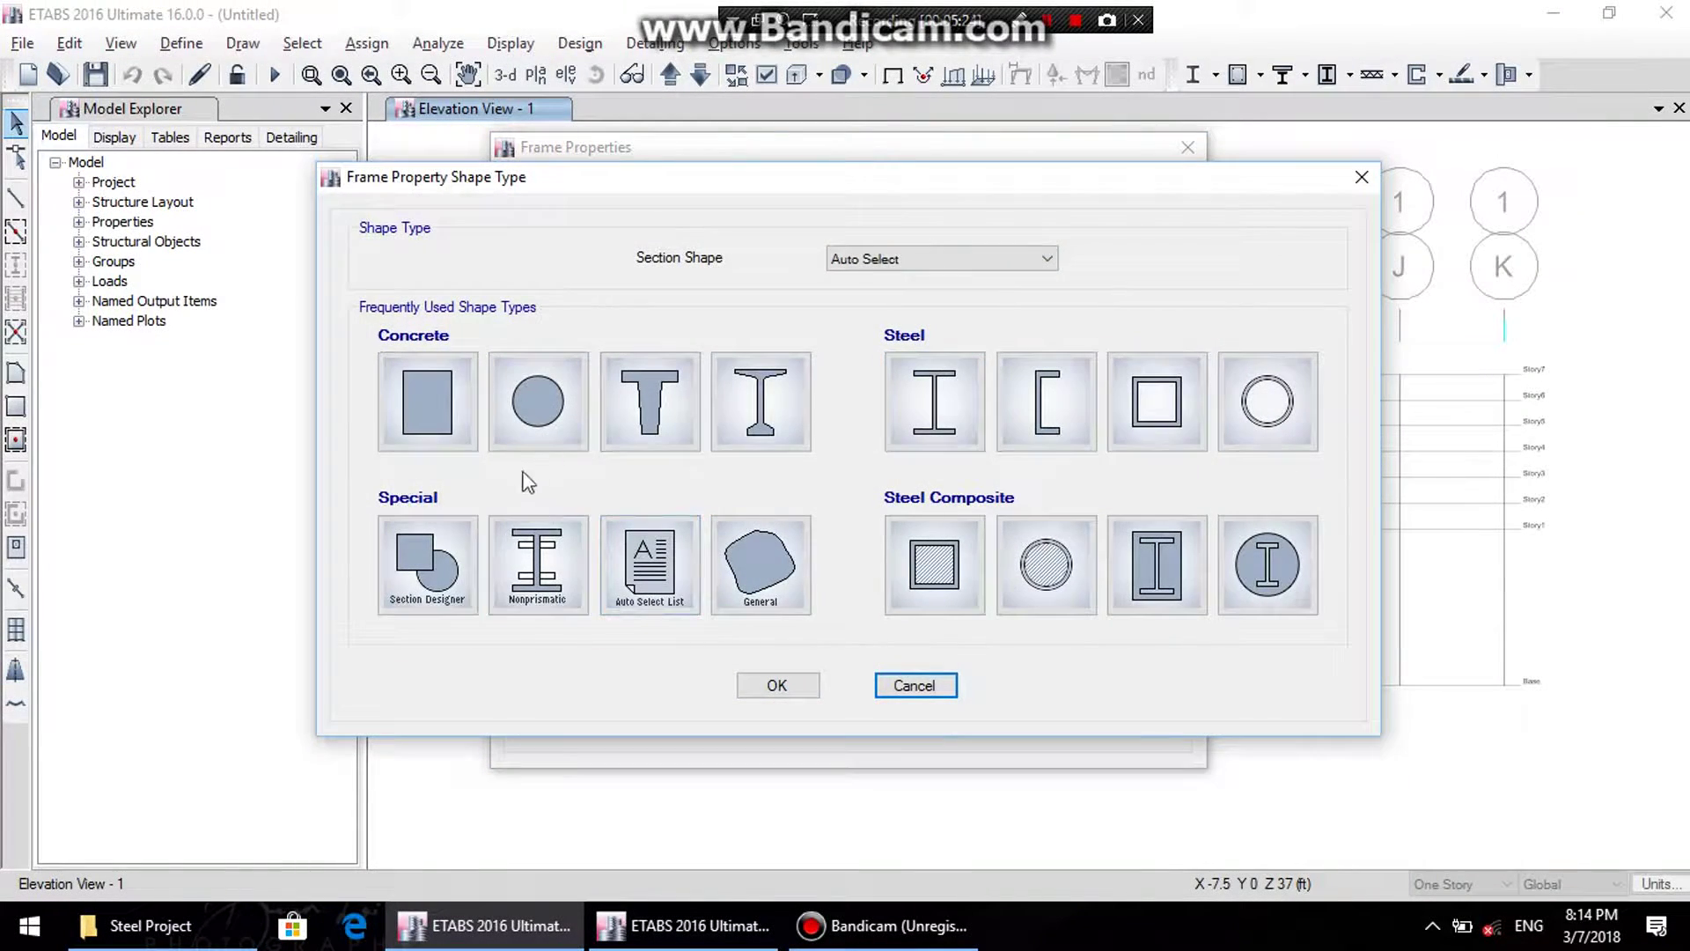
{"action": "left_click", "coordinate": [640, 534]}
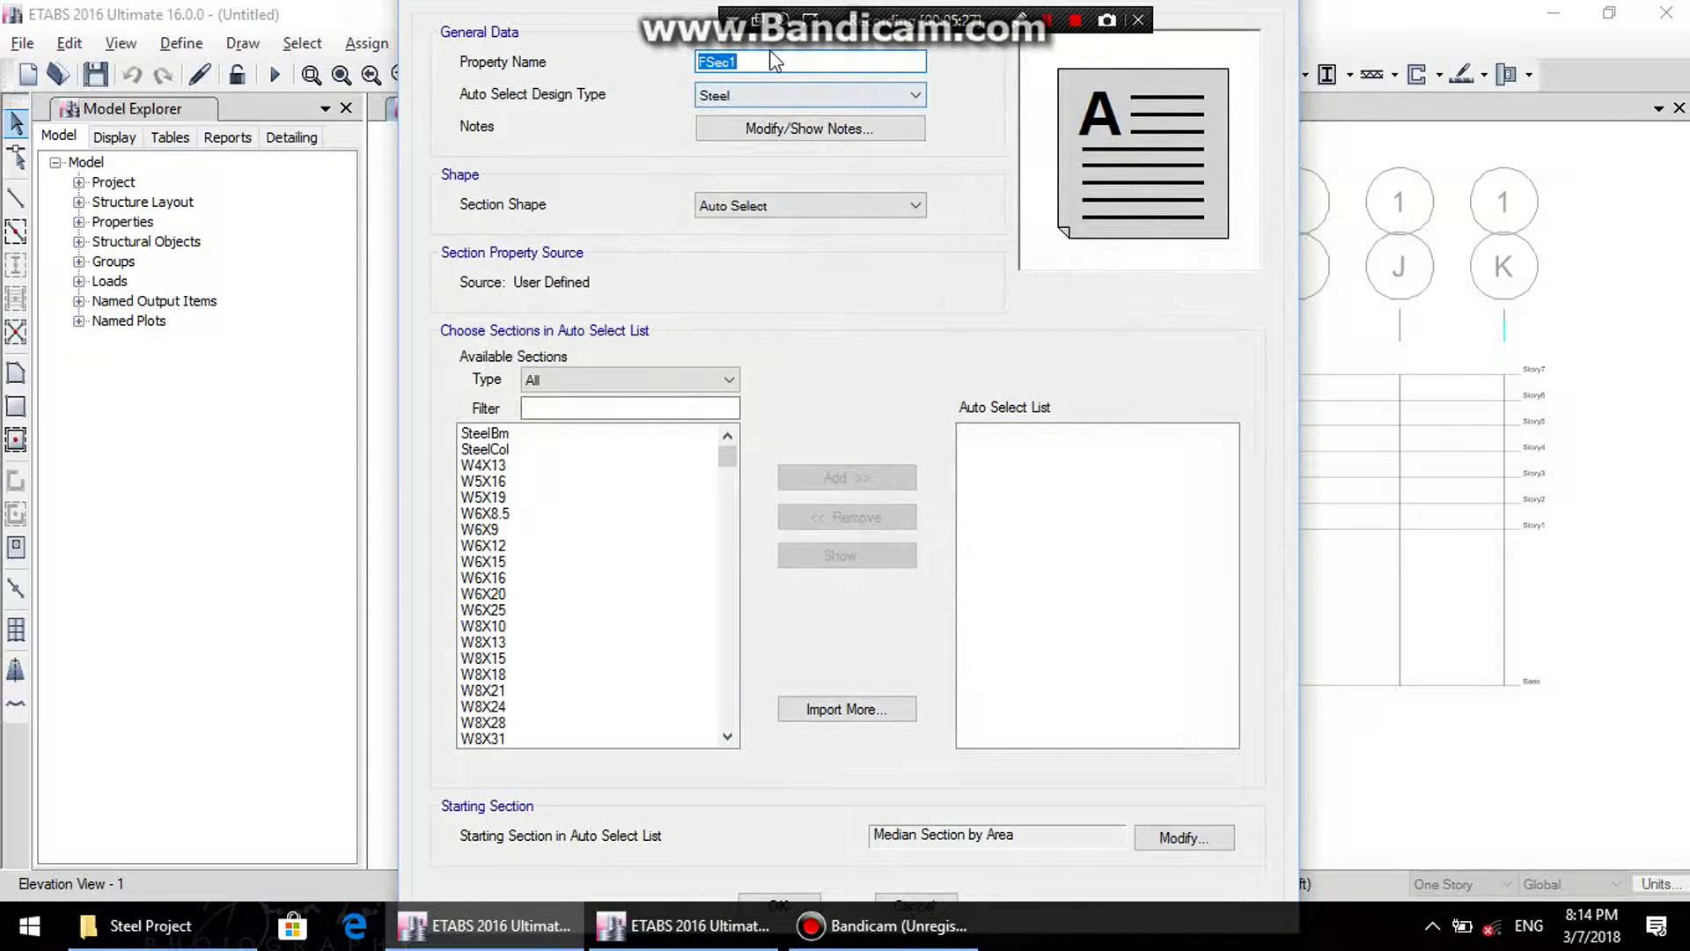
{"action": "key", "text": "BackSpace"}
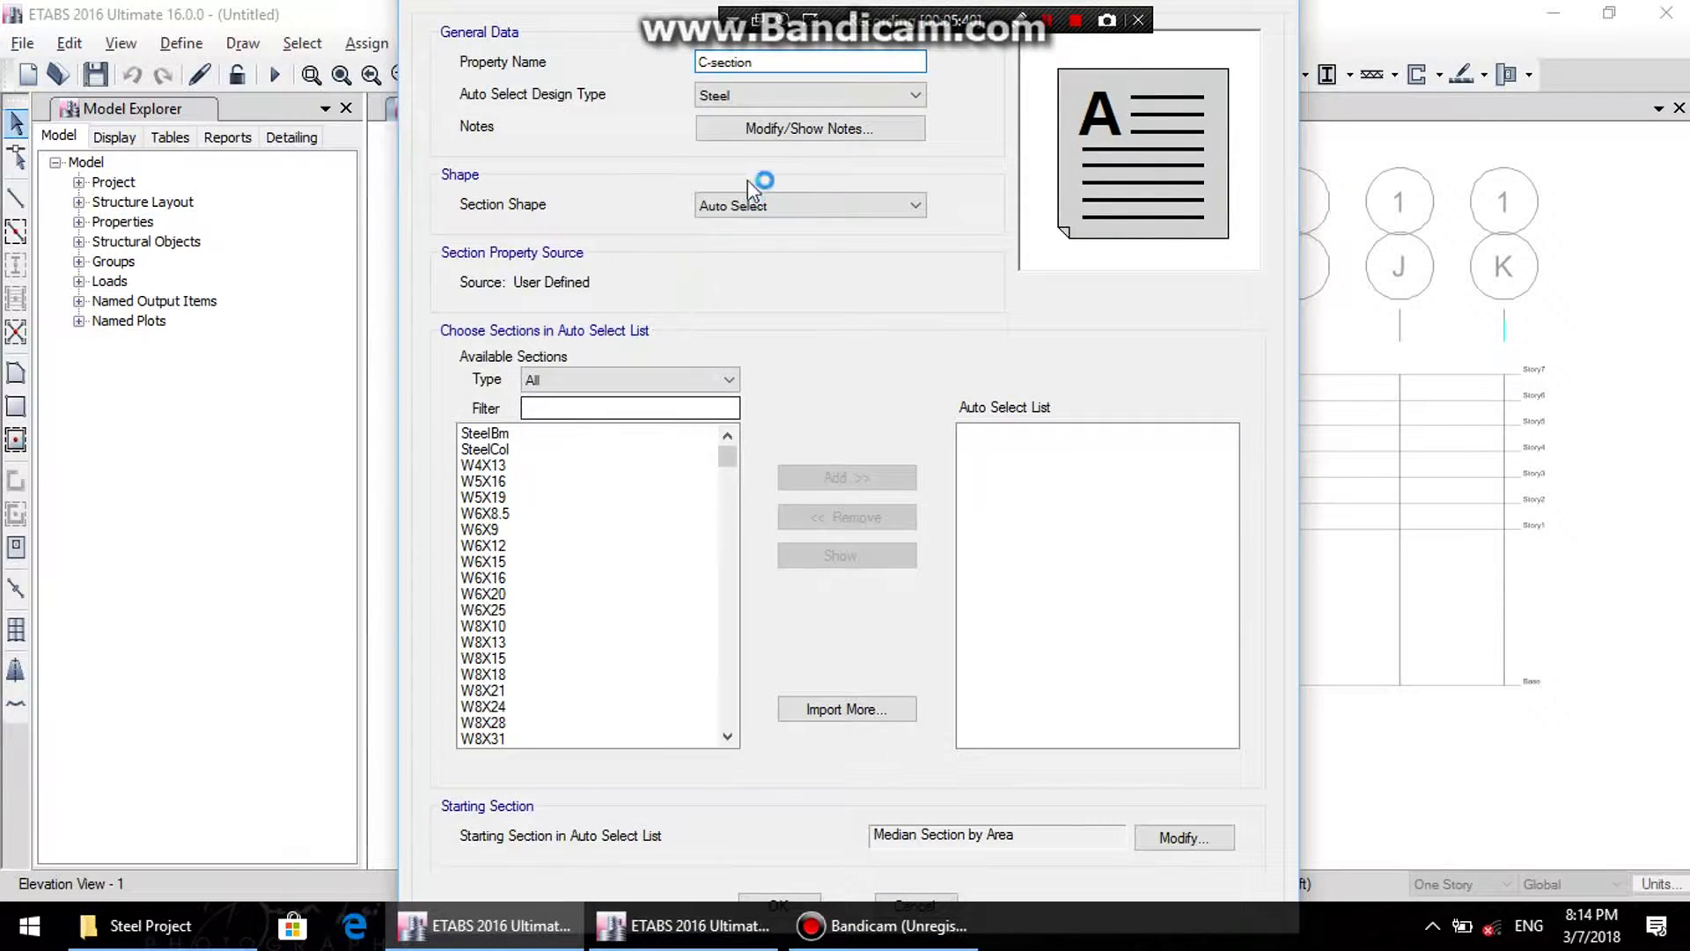
- Limit the available sections for C-section to the Steel Channel type
{"action": "left_click", "coordinate": [607, 379]}
{"action": "left_click", "coordinate": [606, 378]}
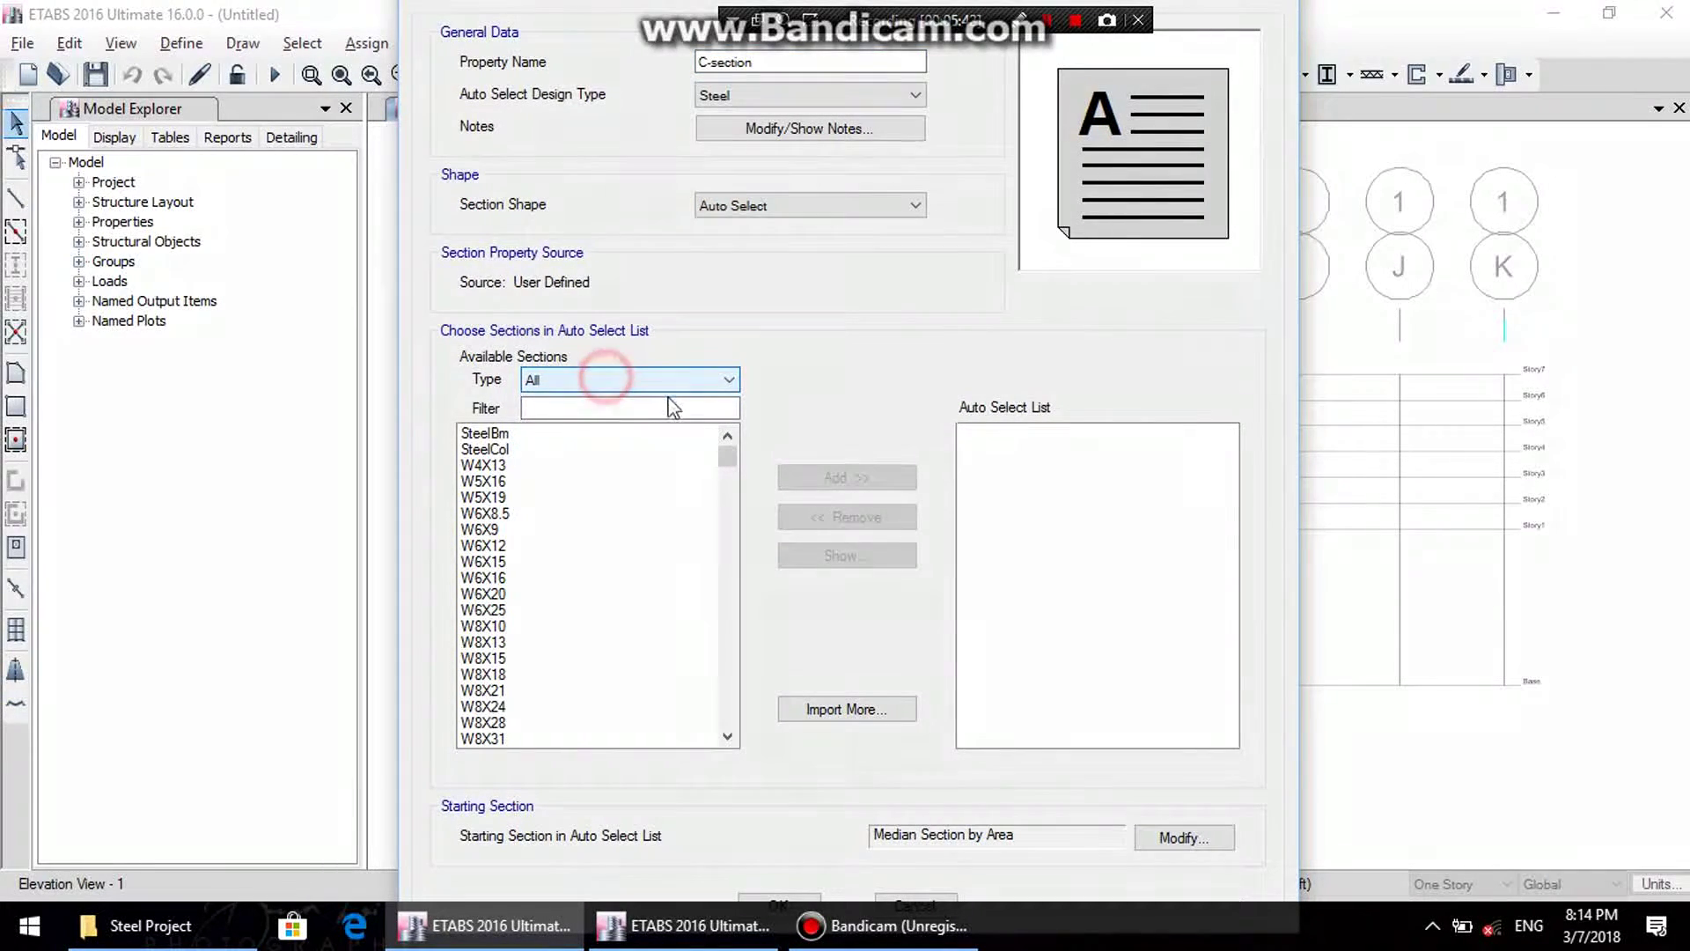
{"action": "left_click", "coordinate": [617, 404]}
{"action": "left_click", "coordinate": [624, 382]}
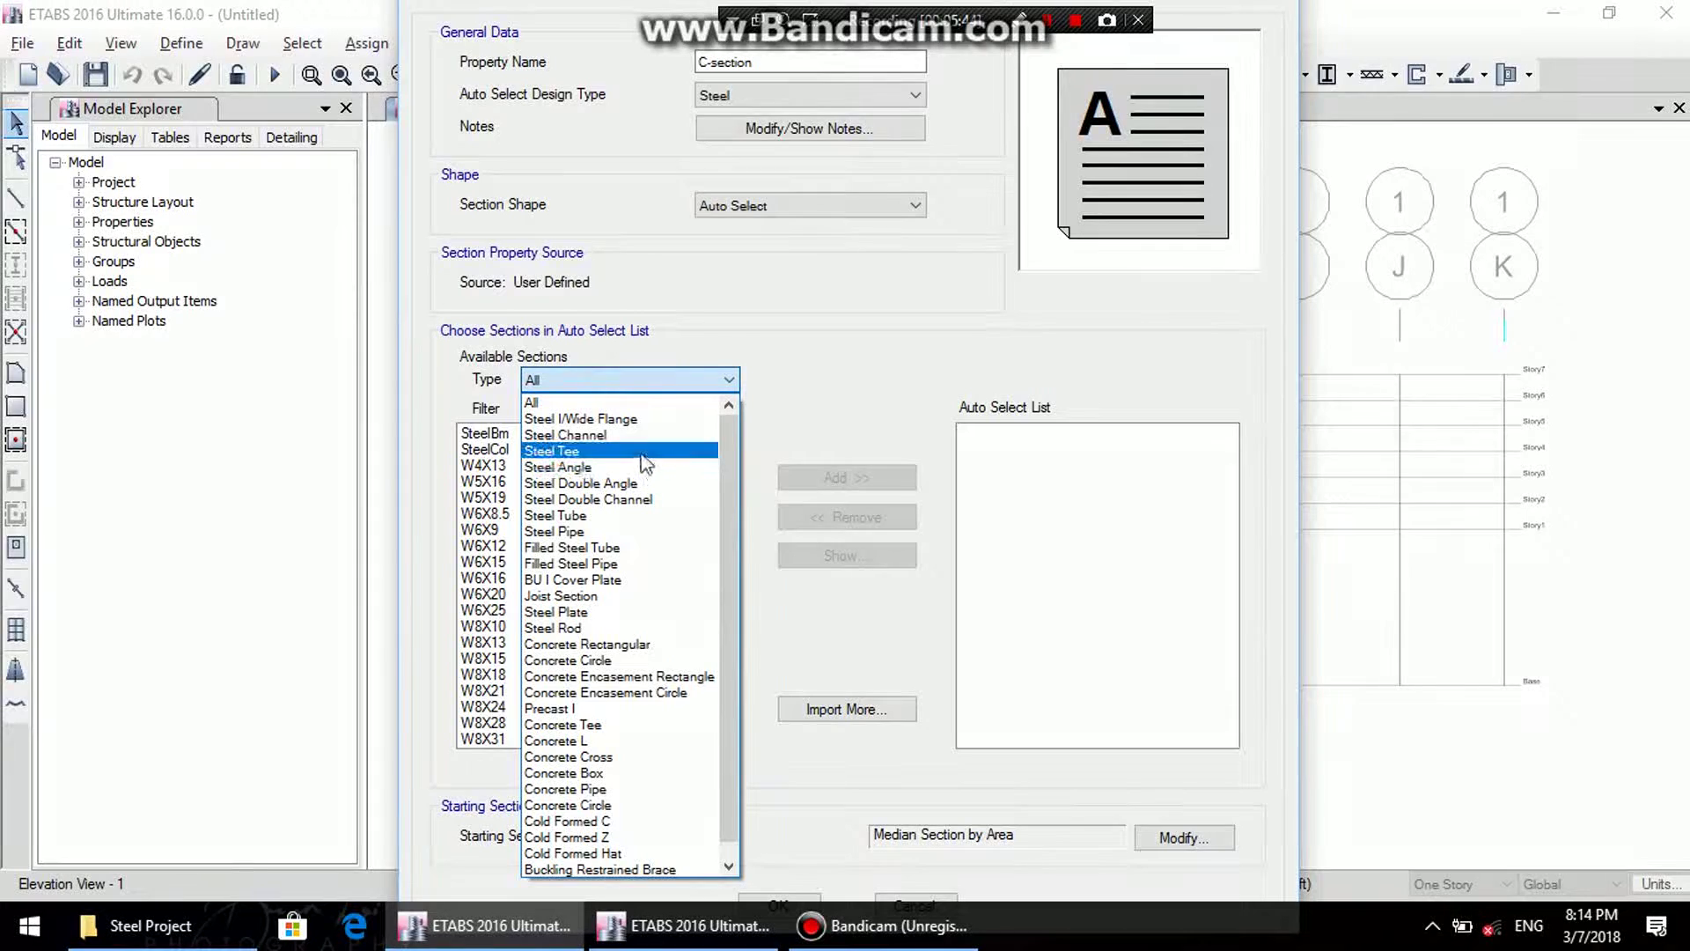
{"action": "left_click", "coordinate": [585, 438]}
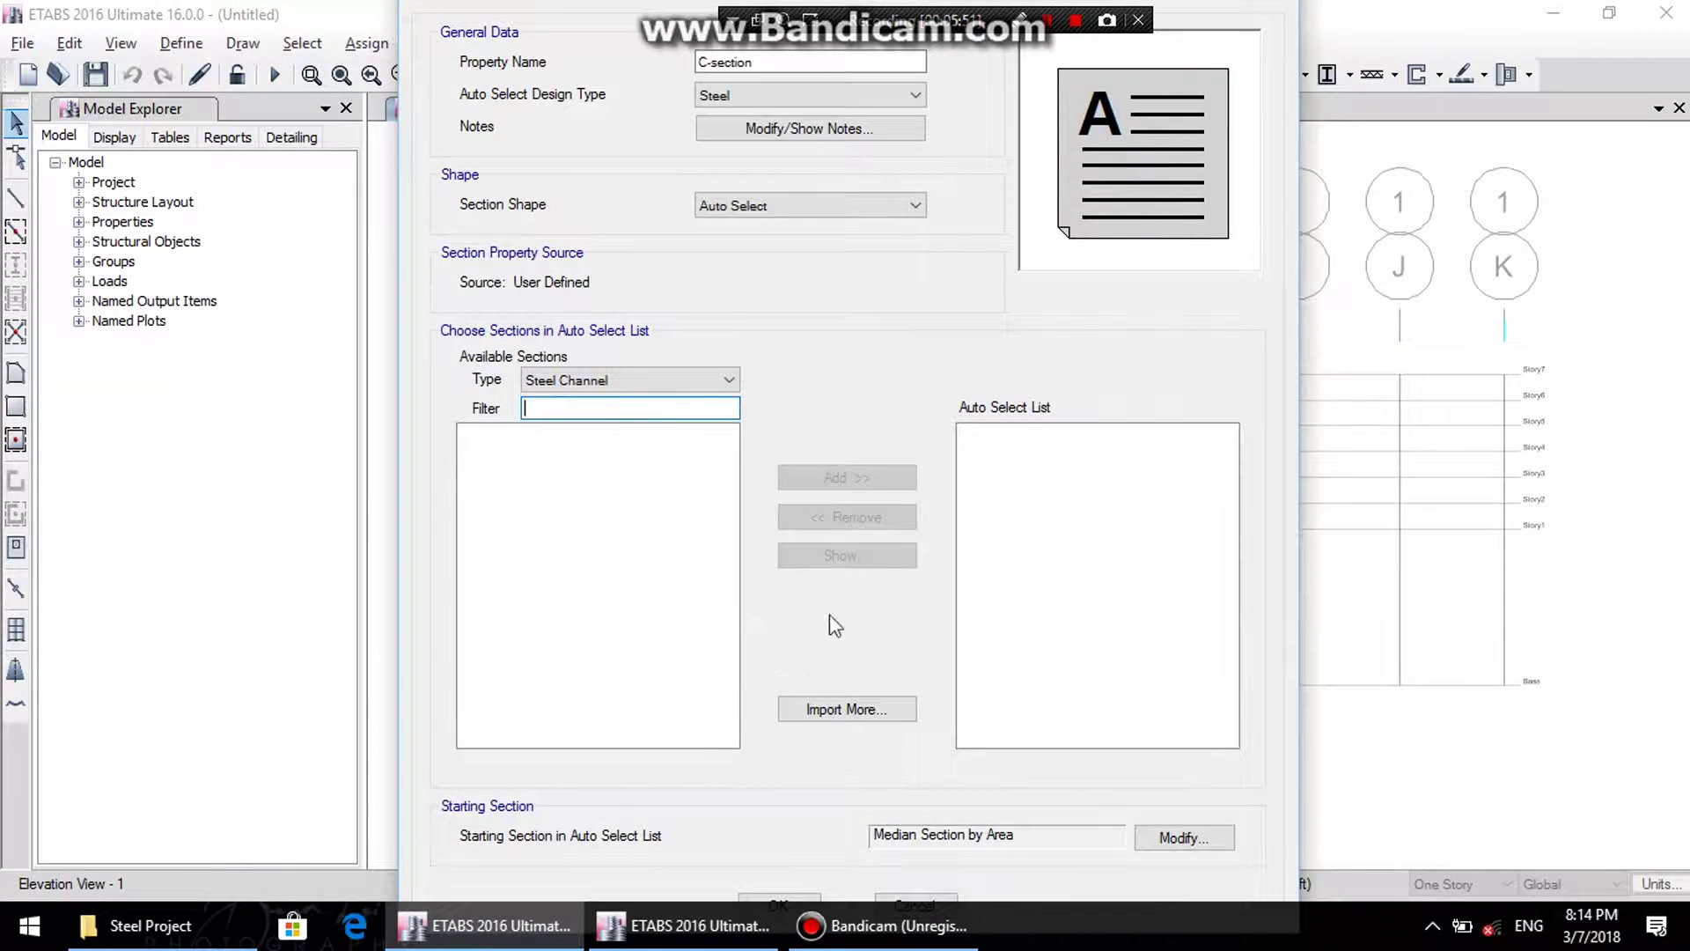
- Import all Steel Channel sections from the AISC14 property file with A992Fy50 as the default material
{"action": "left_click", "coordinate": [846, 709]}
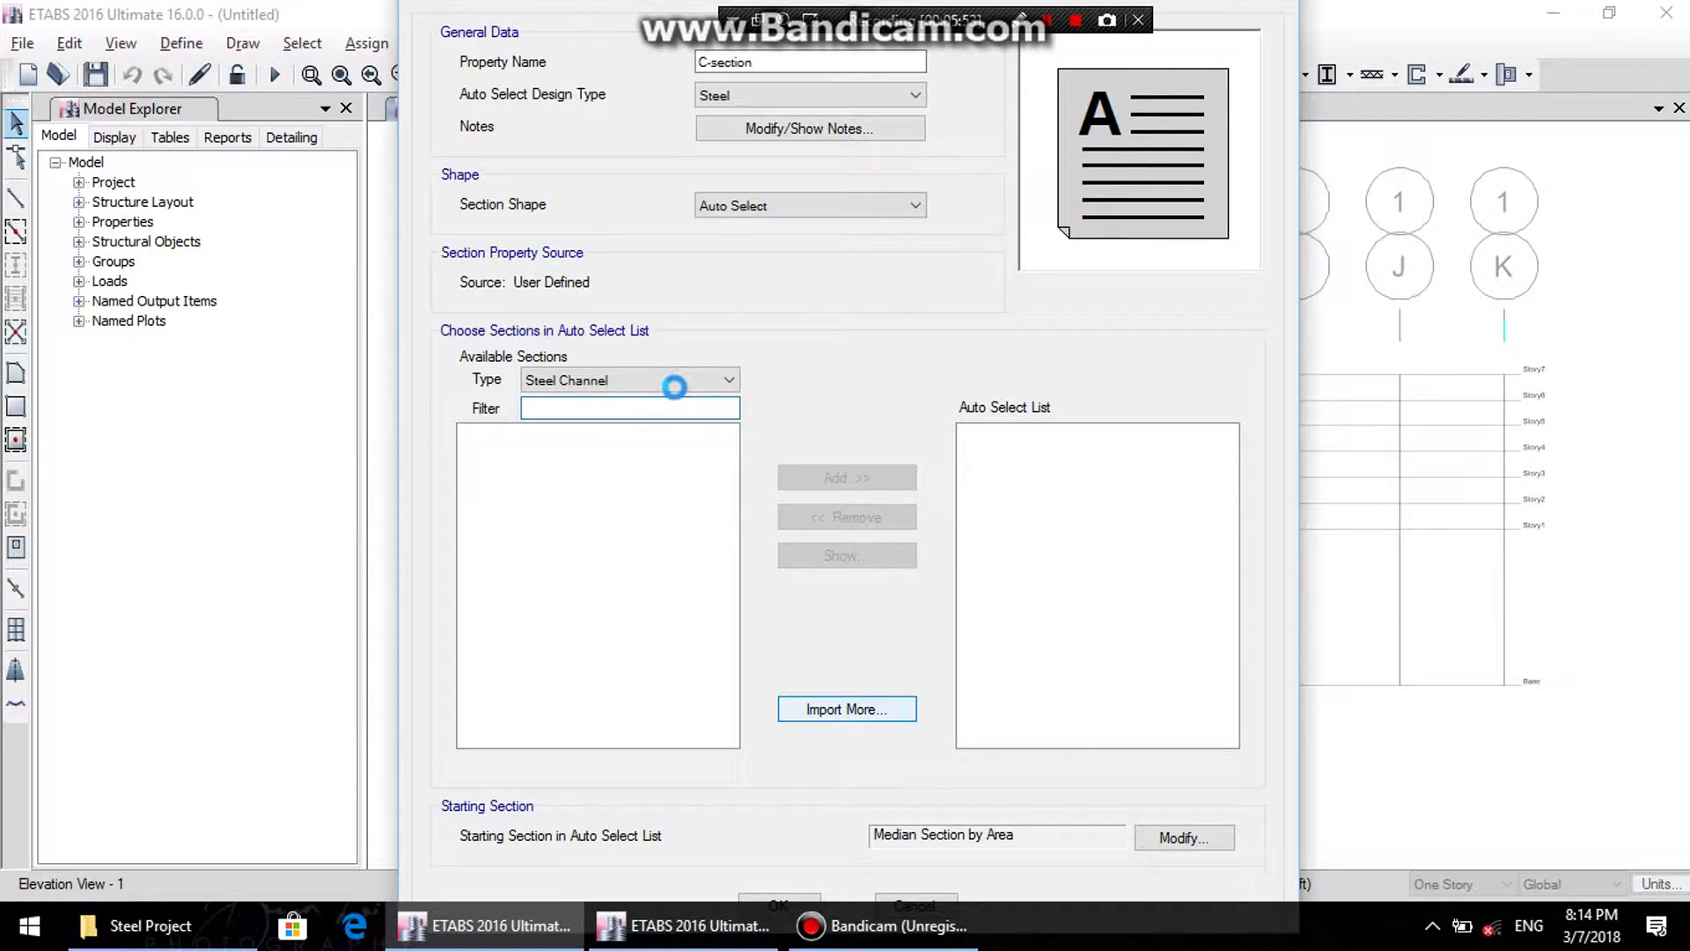
{"action": "left_click", "coordinate": [853, 366]}
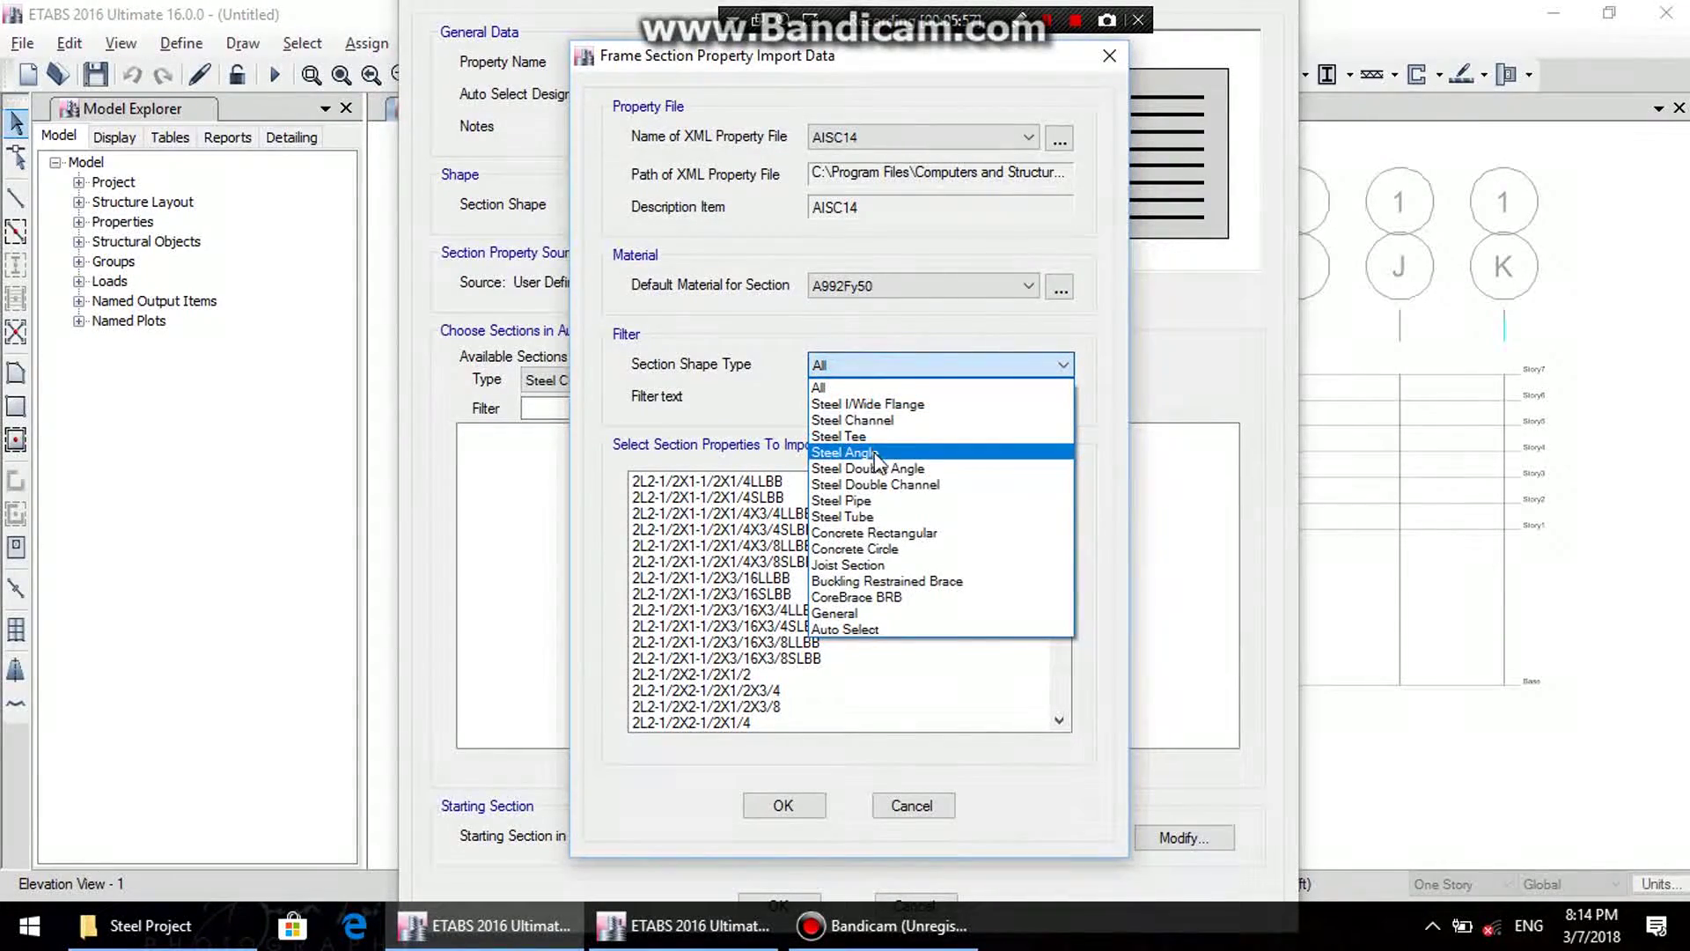
{"action": "left_click", "coordinate": [867, 420]}
{"action": "left_click_drag", "start_coordinate": [677, 482], "coordinate": [701, 766]}
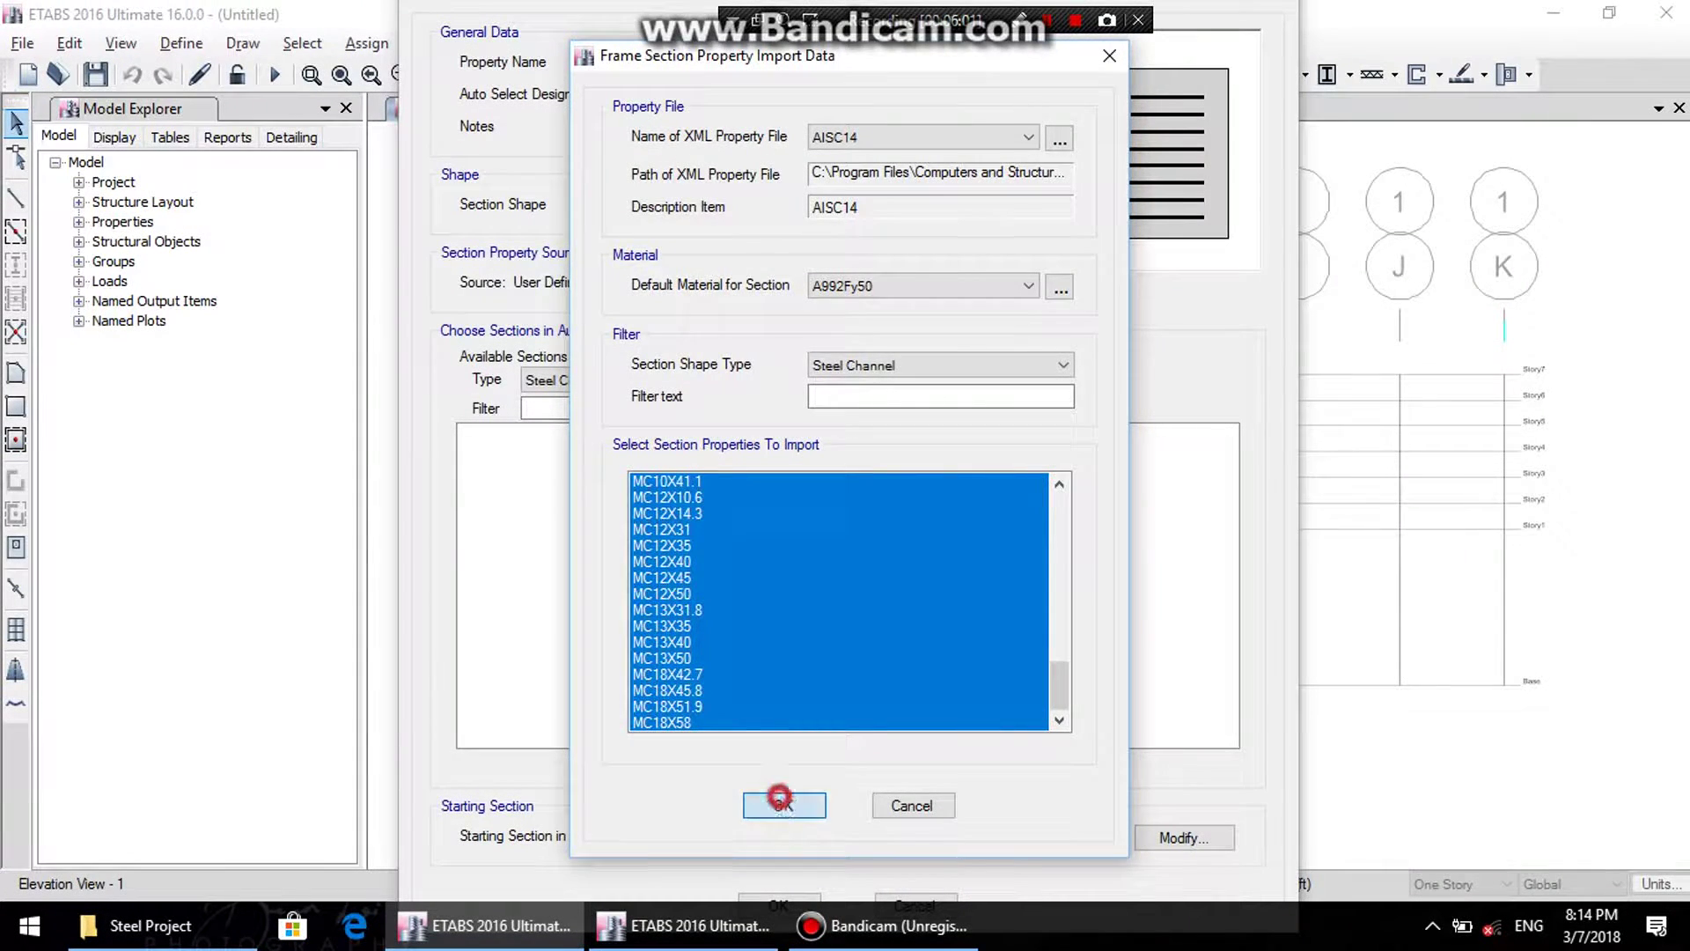
{"action": "left_click", "coordinate": [780, 804]}
{"action": "scroll", "coordinate": [651, 623], "scroll_direction": "down", "scroll_amount": 18}
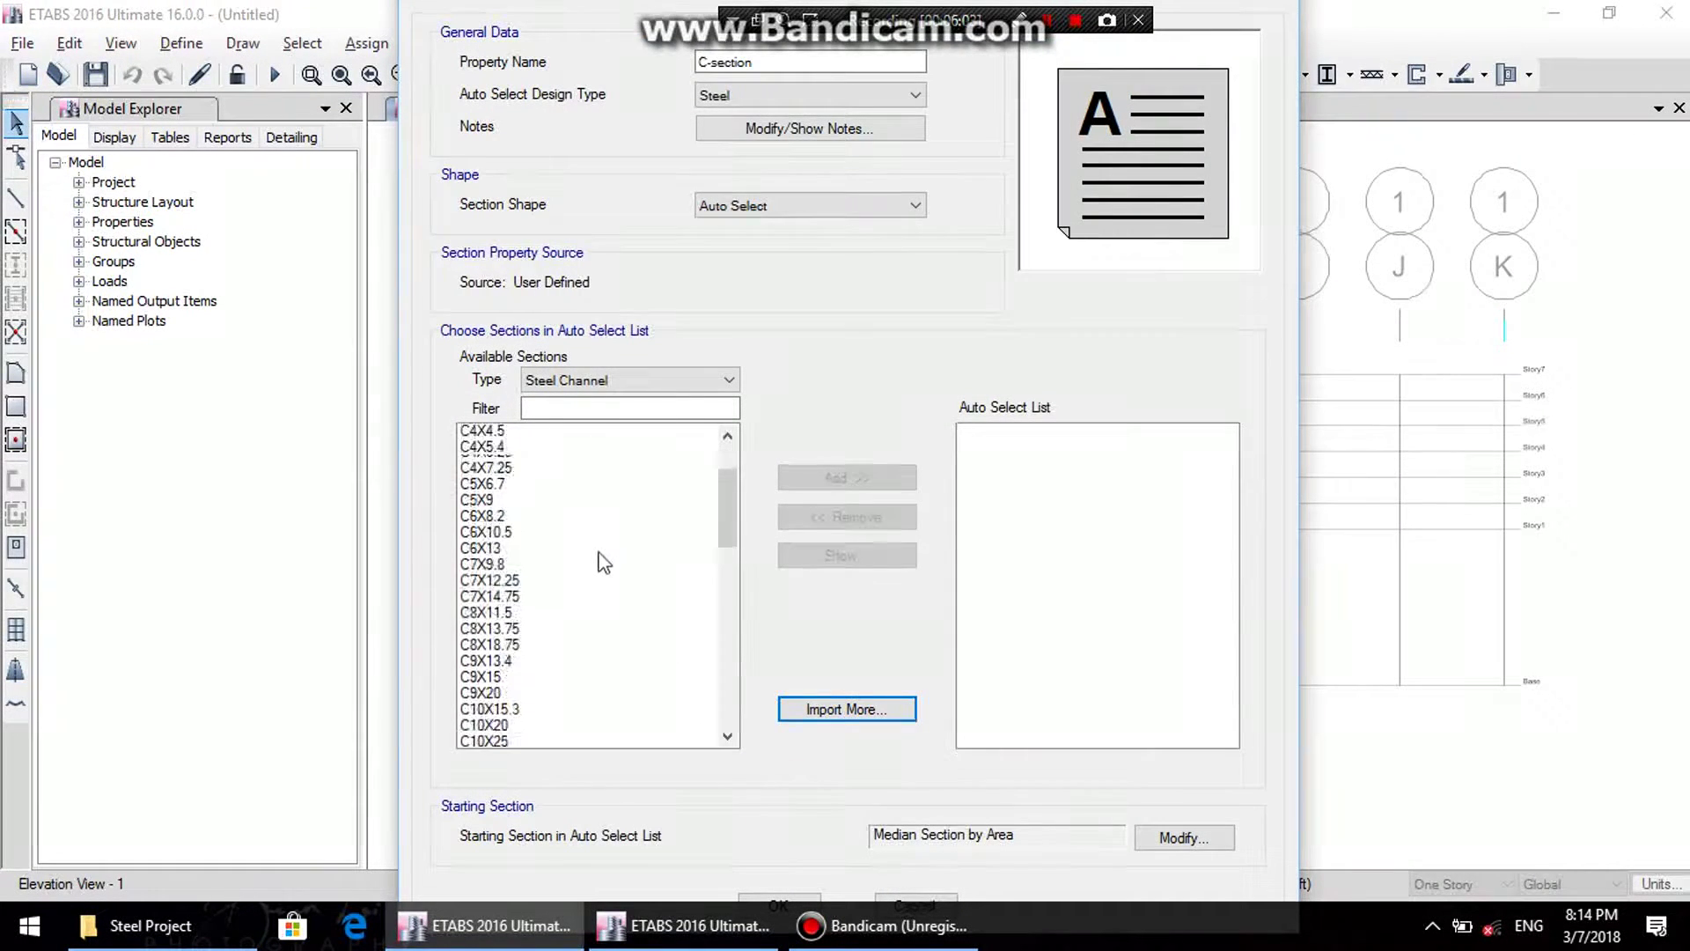
{"action": "scroll", "coordinate": [607, 658], "scroll_direction": "up", "scroll_amount": 5}
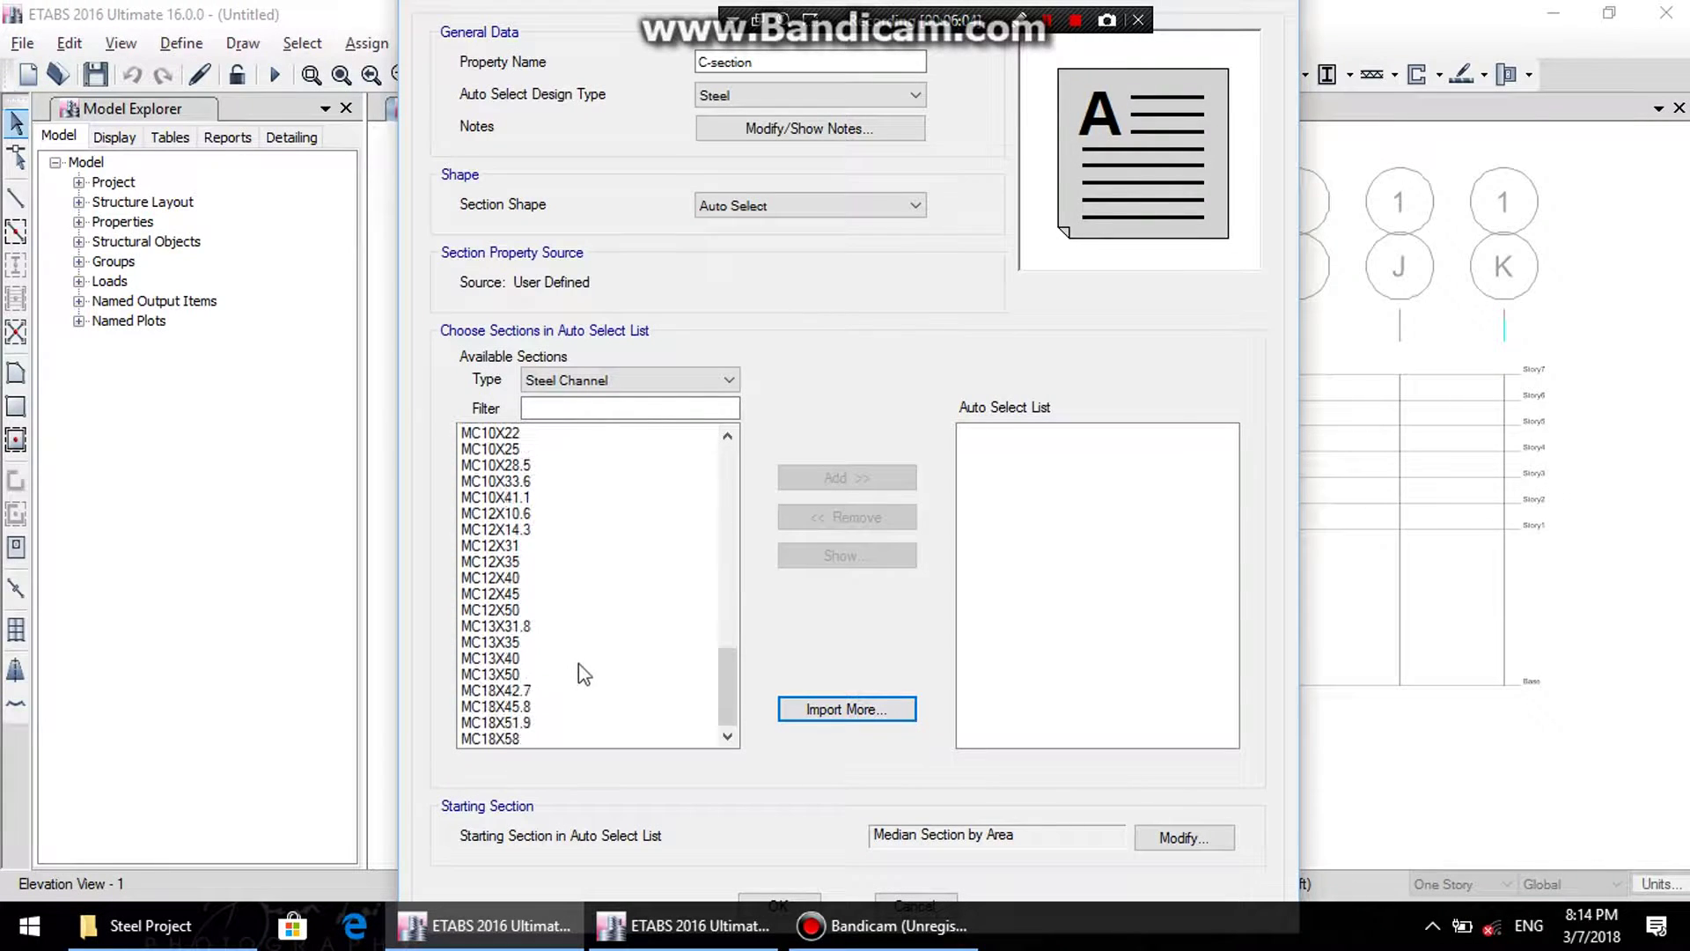
{"action": "left_click_drag", "start_coordinate": [727, 558], "coordinate": [720, 462]}
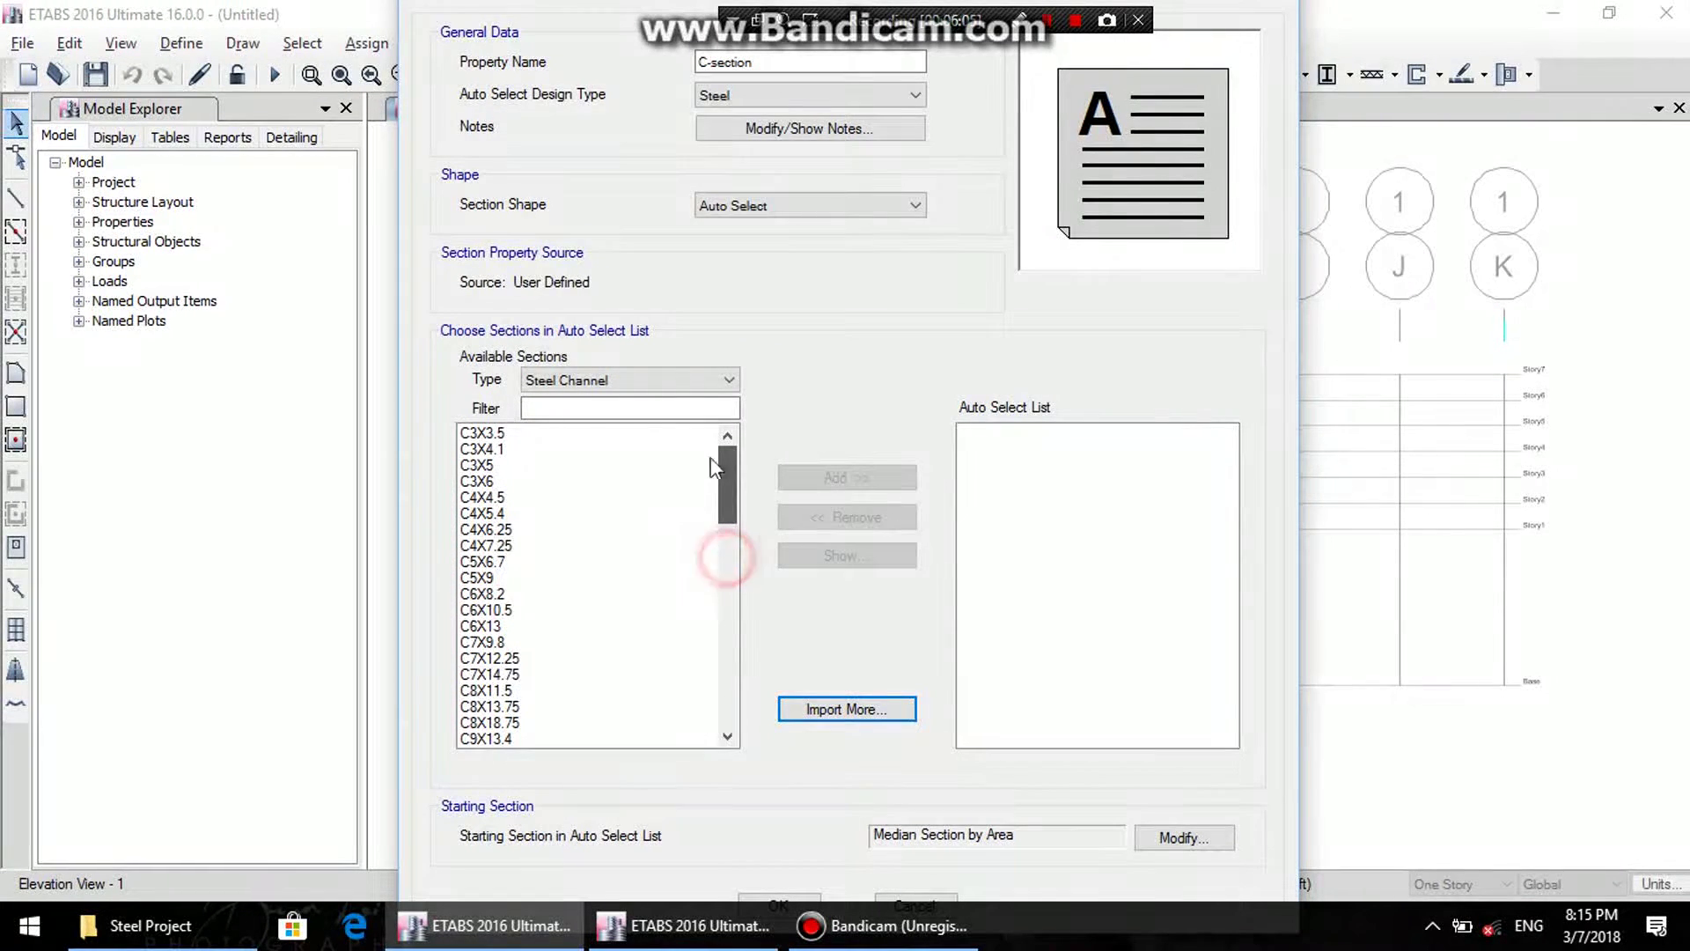
{"action": "left_click_drag", "start_coordinate": [484, 433], "coordinate": [507, 773]}
{"action": "left_click", "coordinate": [623, 591]}
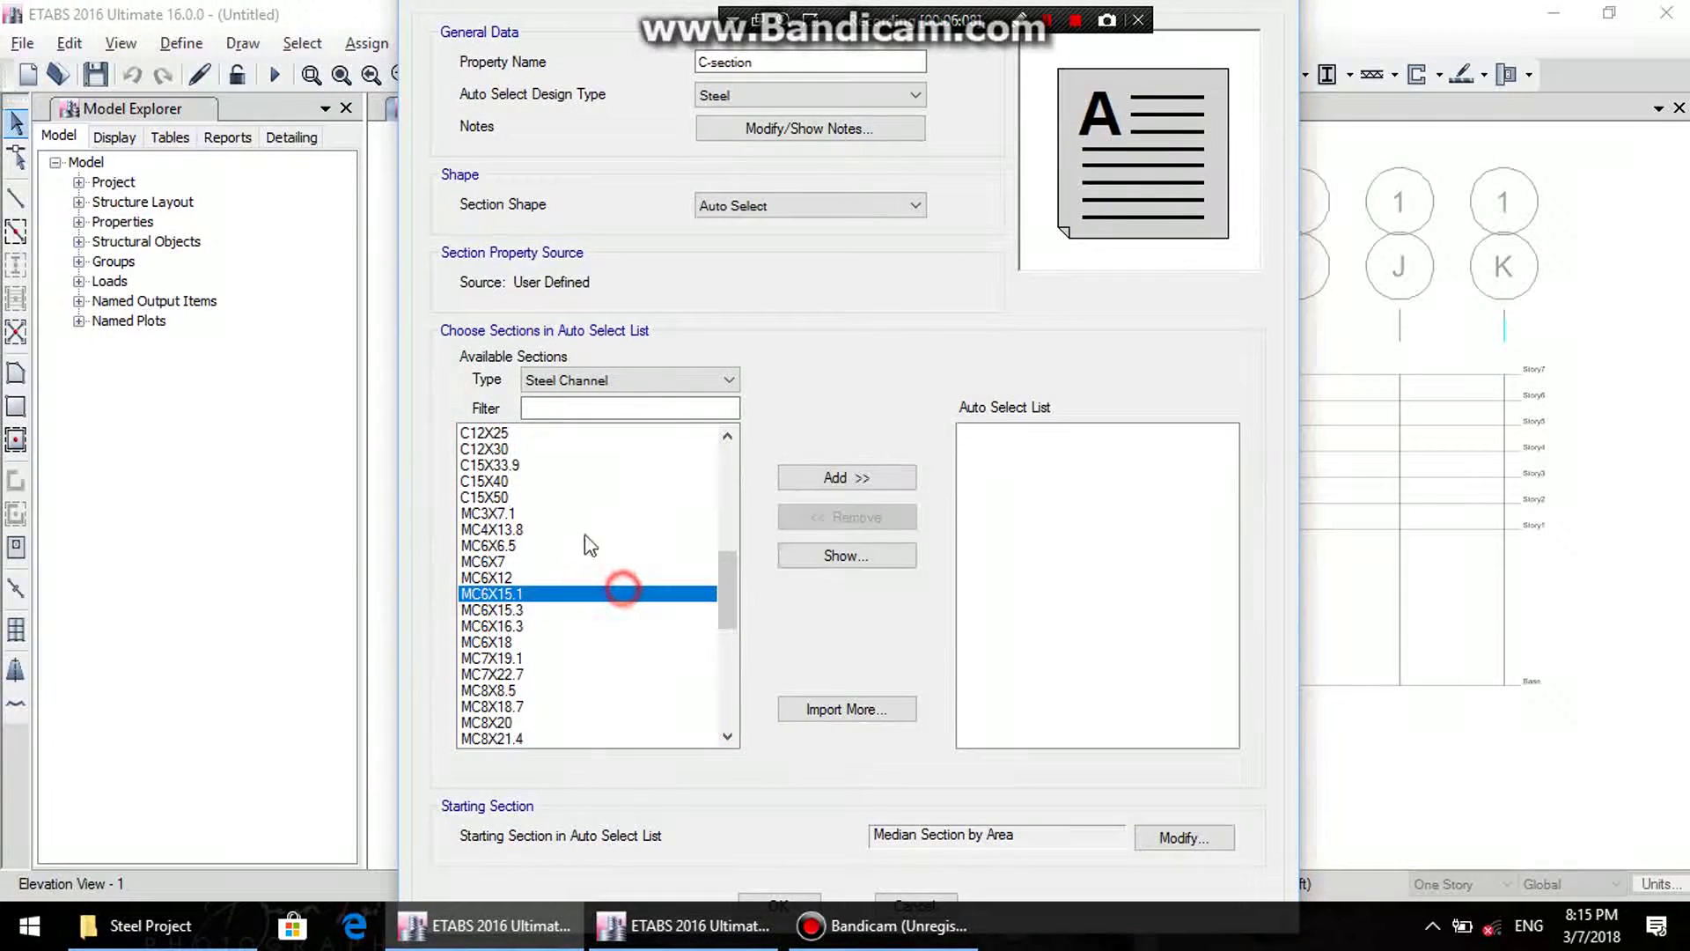
{"action": "scroll", "coordinate": [553, 499], "scroll_direction": "up", "scroll_amount": 9}
- Add all available Steel Channel sections to the C-section auto select list and accept the property
{"action": "left_click_drag", "start_coordinate": [499, 434], "coordinate": [534, 721]}
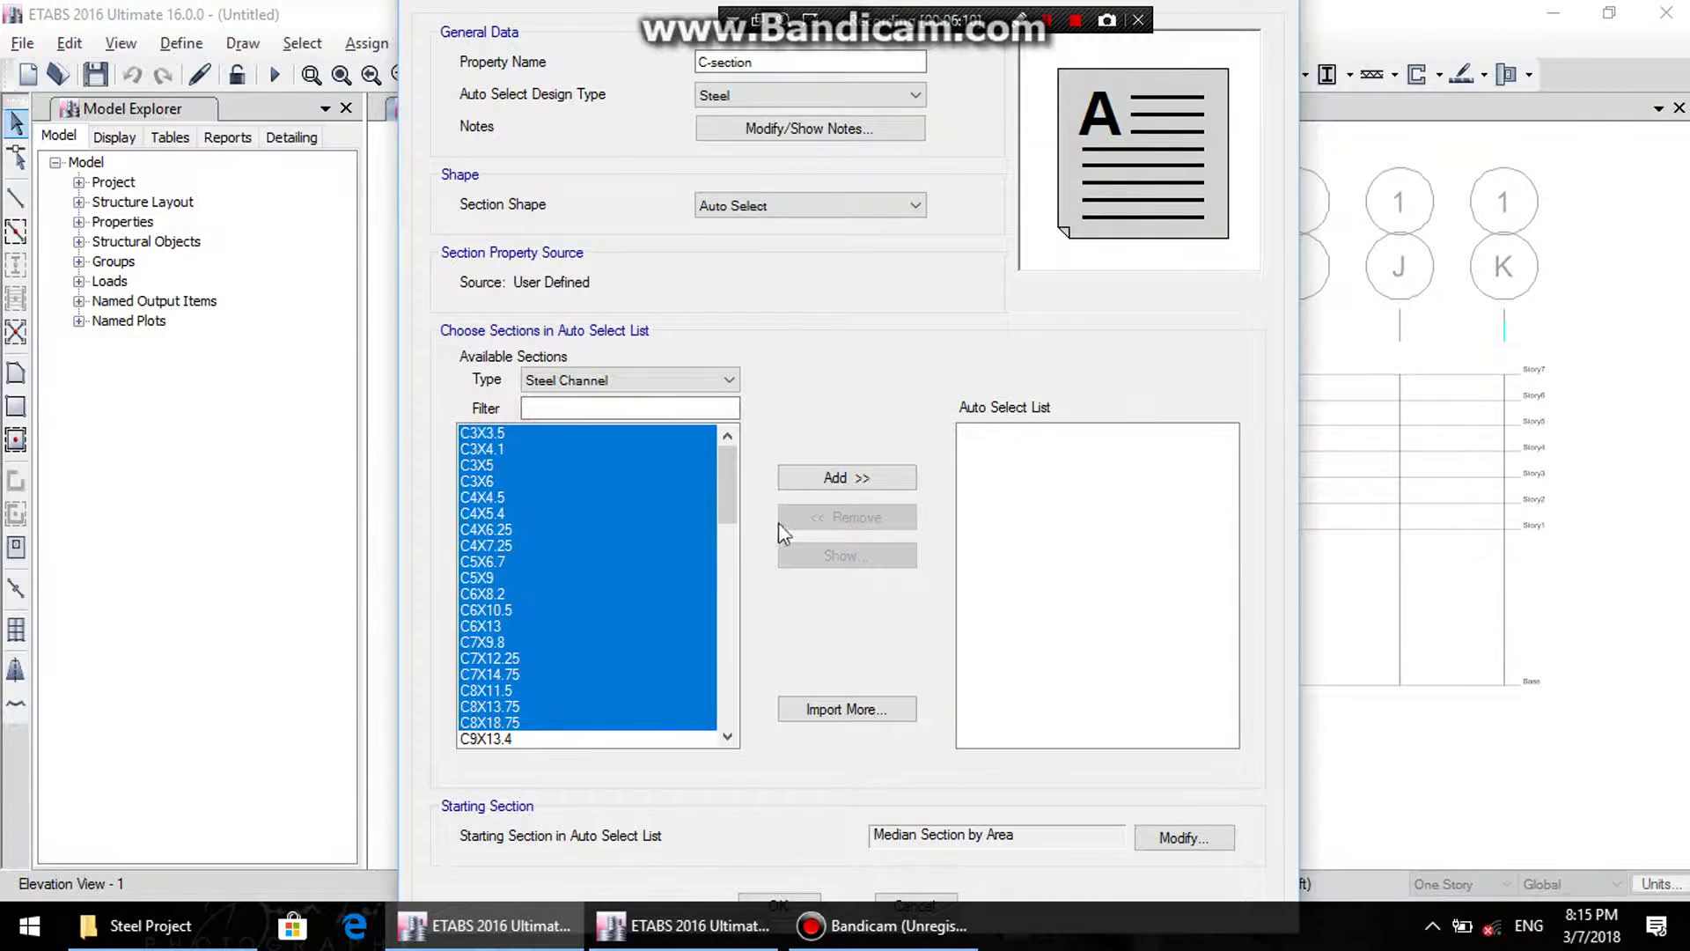
{"action": "left_click", "coordinate": [827, 489]}
{"action": "left_click_drag", "start_coordinate": [496, 434], "coordinate": [503, 708]}
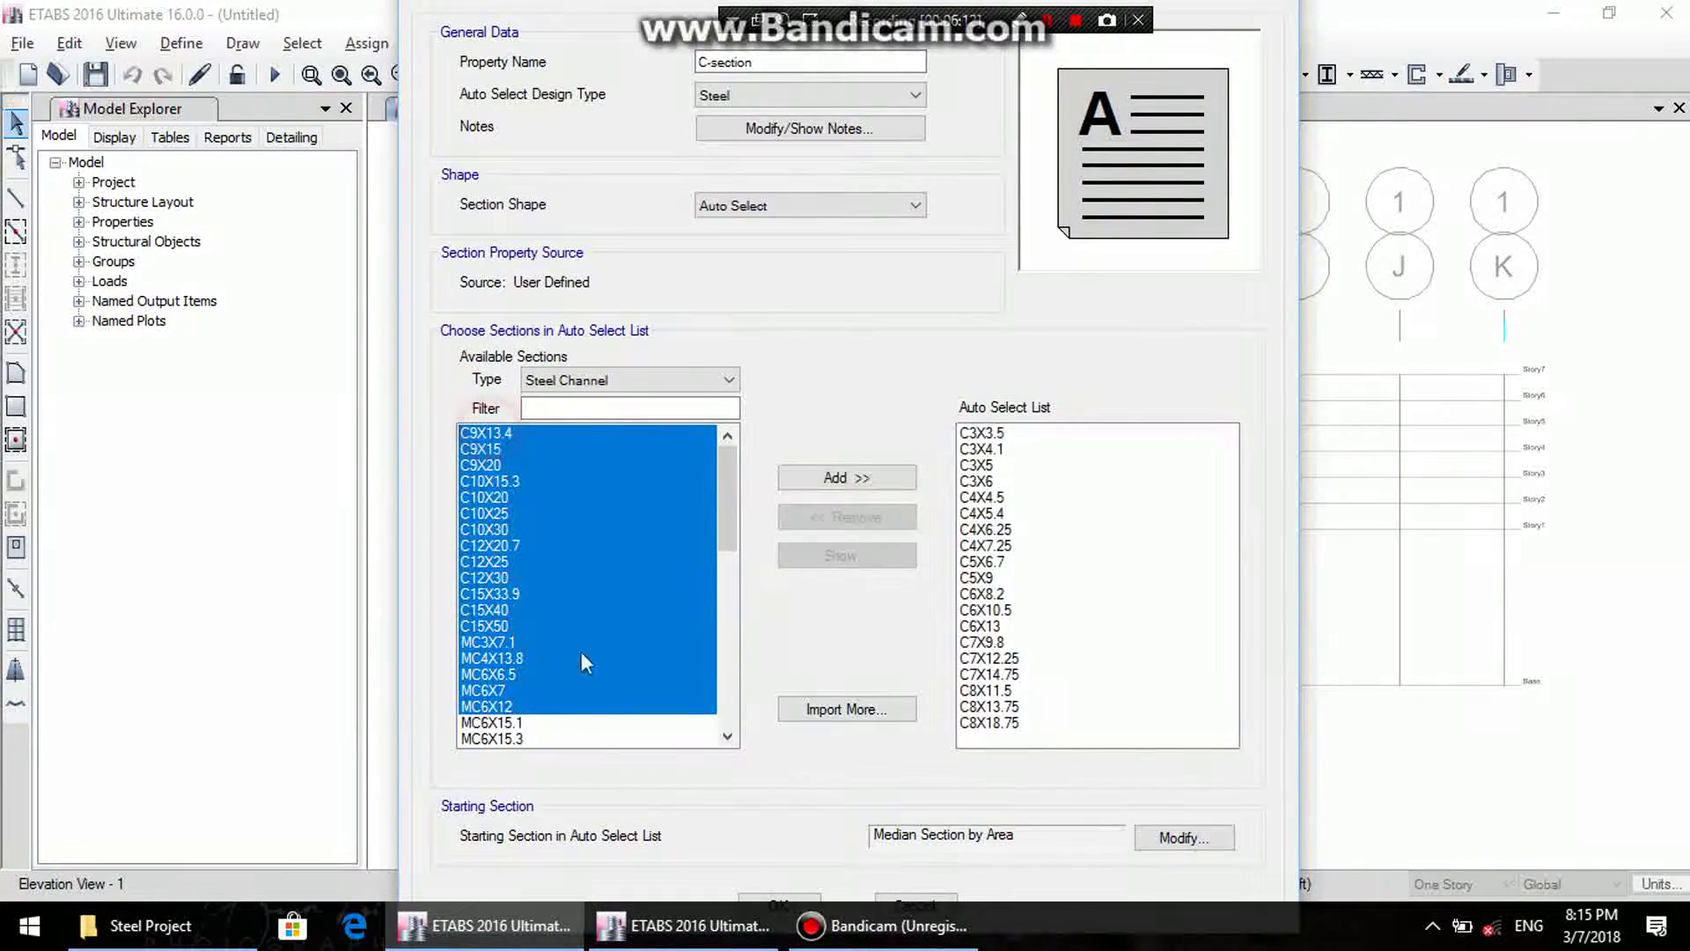
{"action": "left_click", "coordinate": [852, 477]}
{"action": "left_click_drag", "start_coordinate": [528, 432], "coordinate": [554, 689]}
{"action": "left_click", "coordinate": [848, 478]}
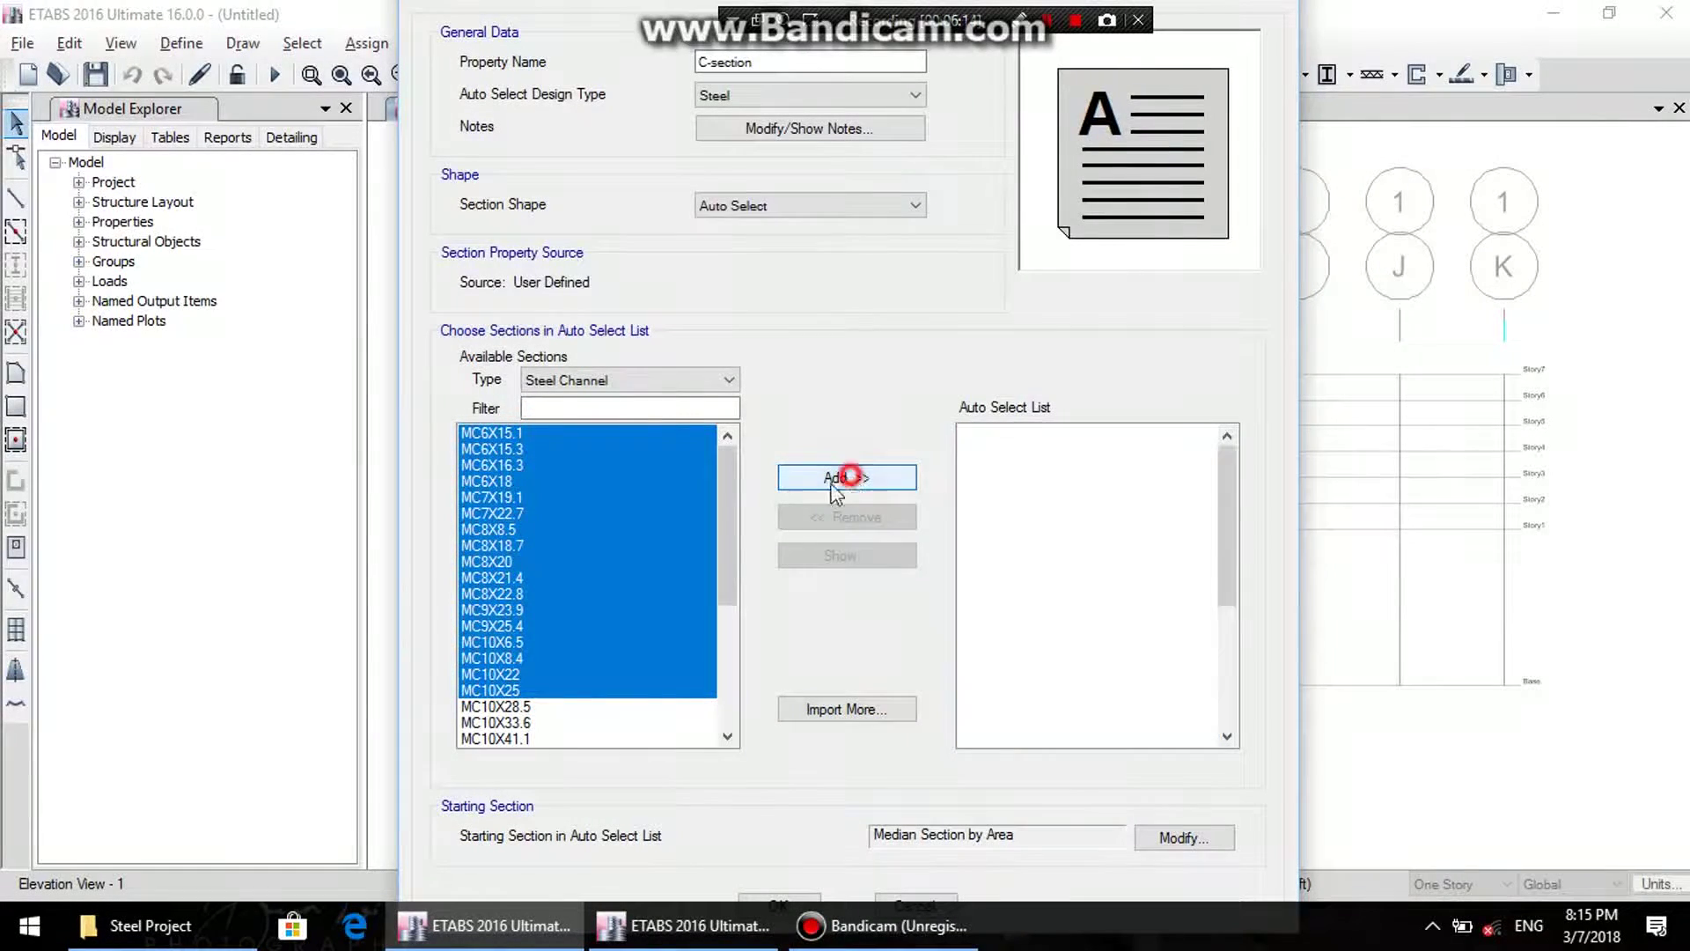
{"action": "left_click", "coordinate": [528, 433]}
{"action": "key", "text": "shift+End"}
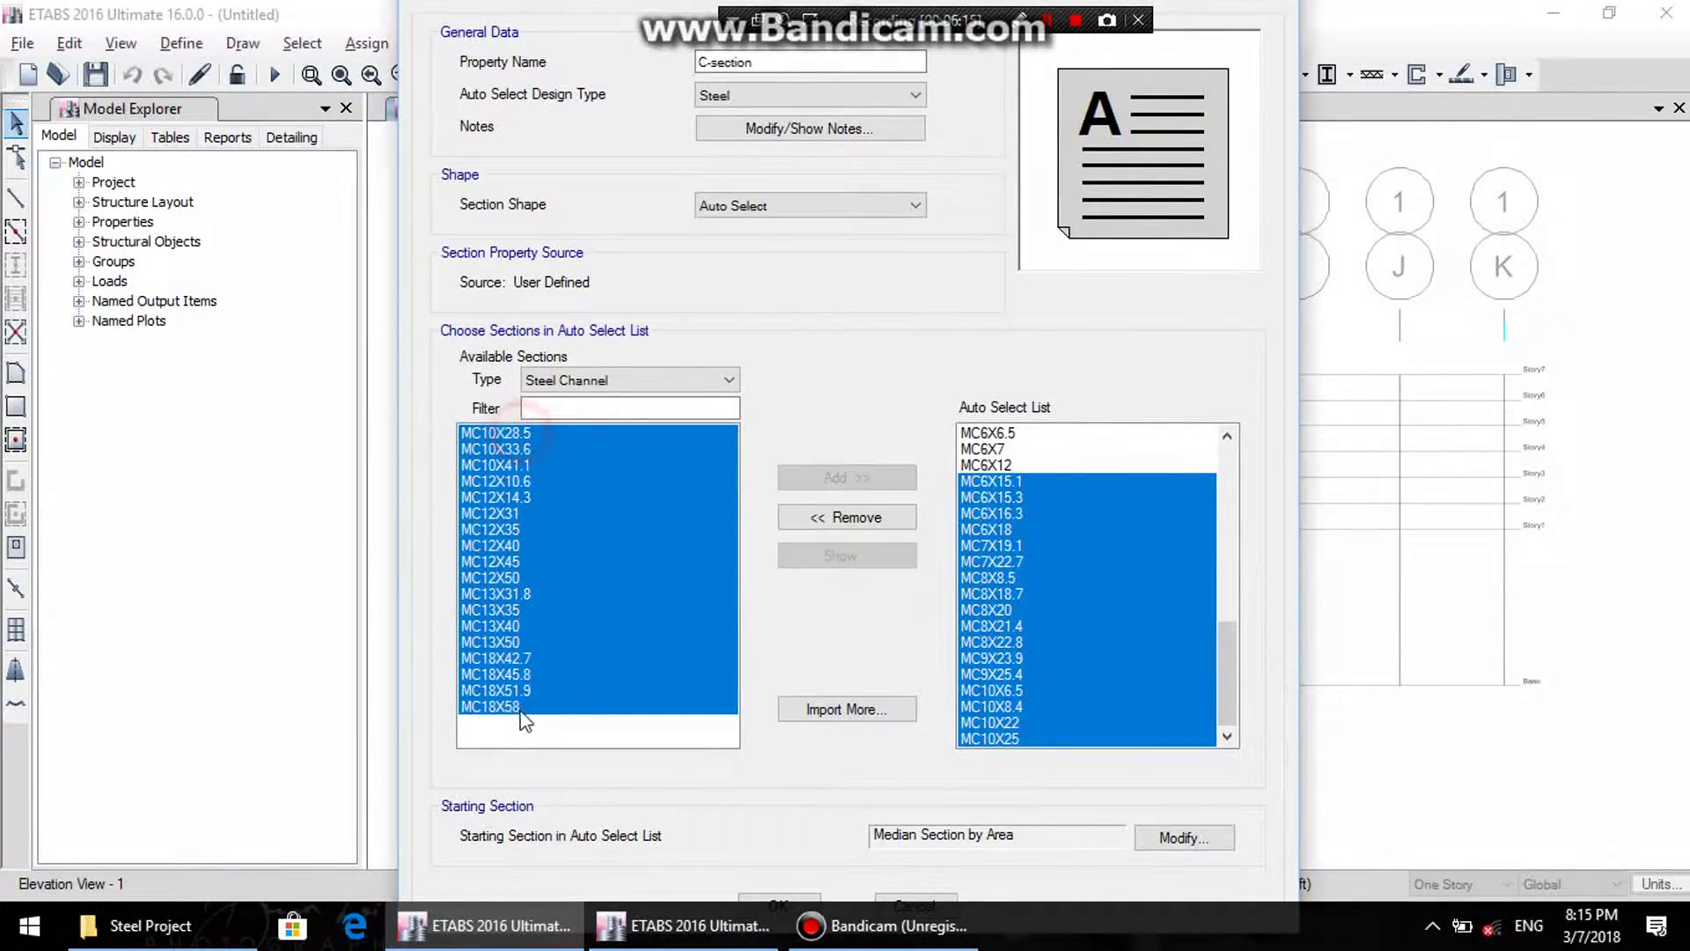
{"action": "left_click", "coordinate": [893, 480]}
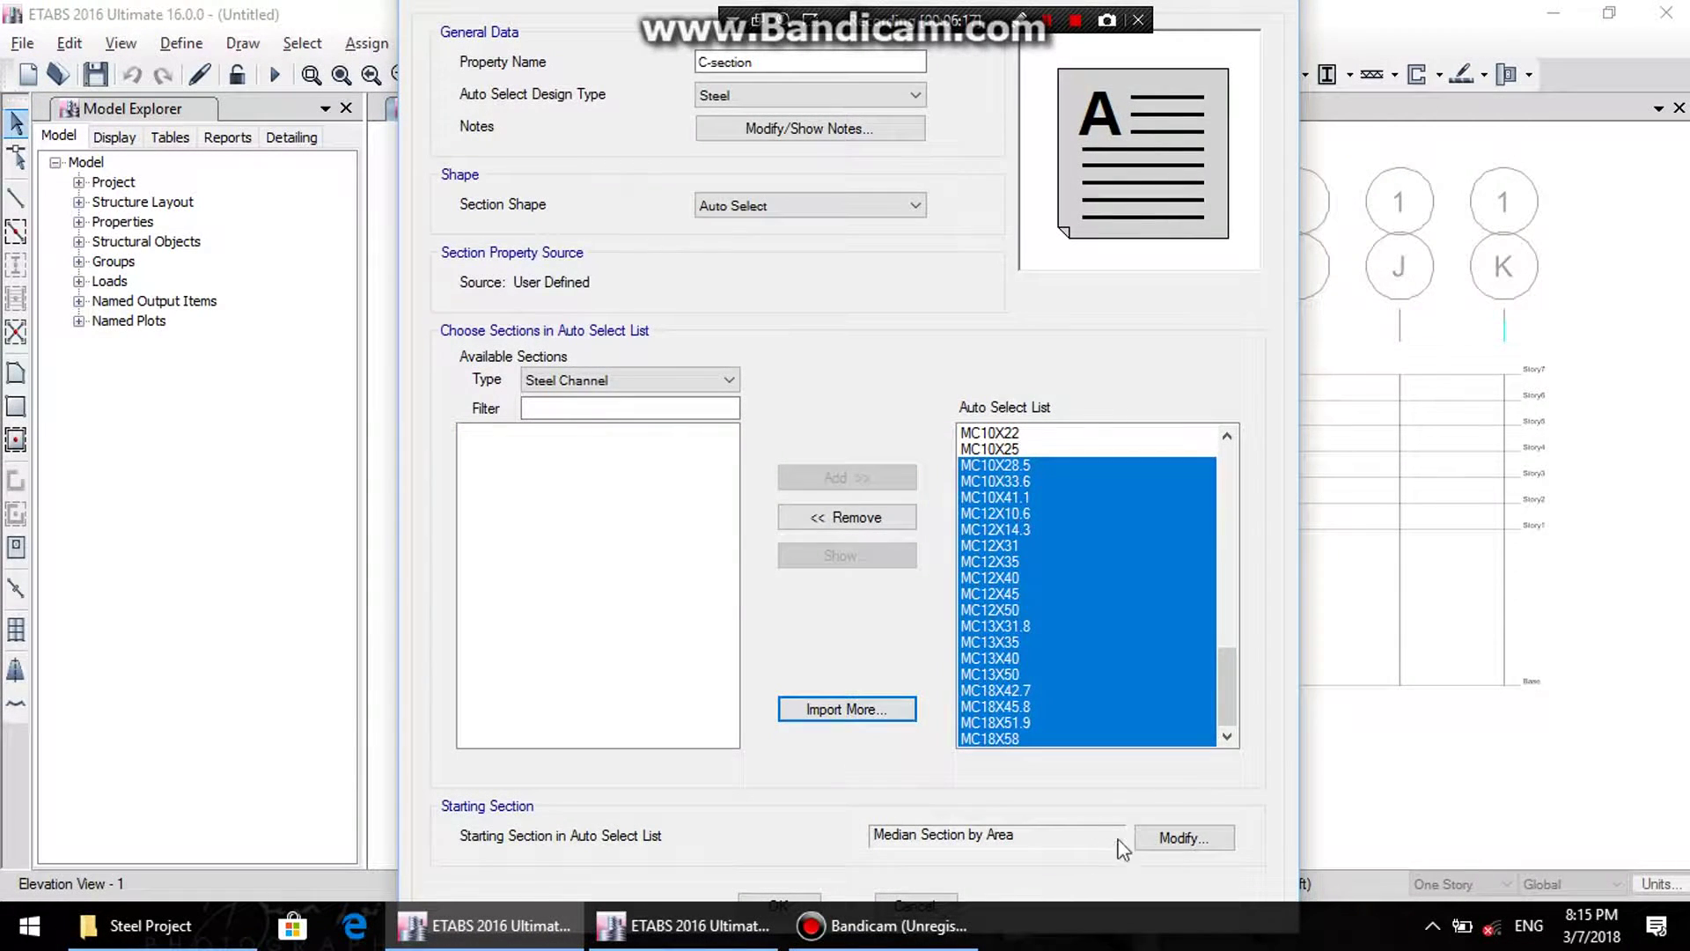
{"action": "left_click", "coordinate": [786, 901]}
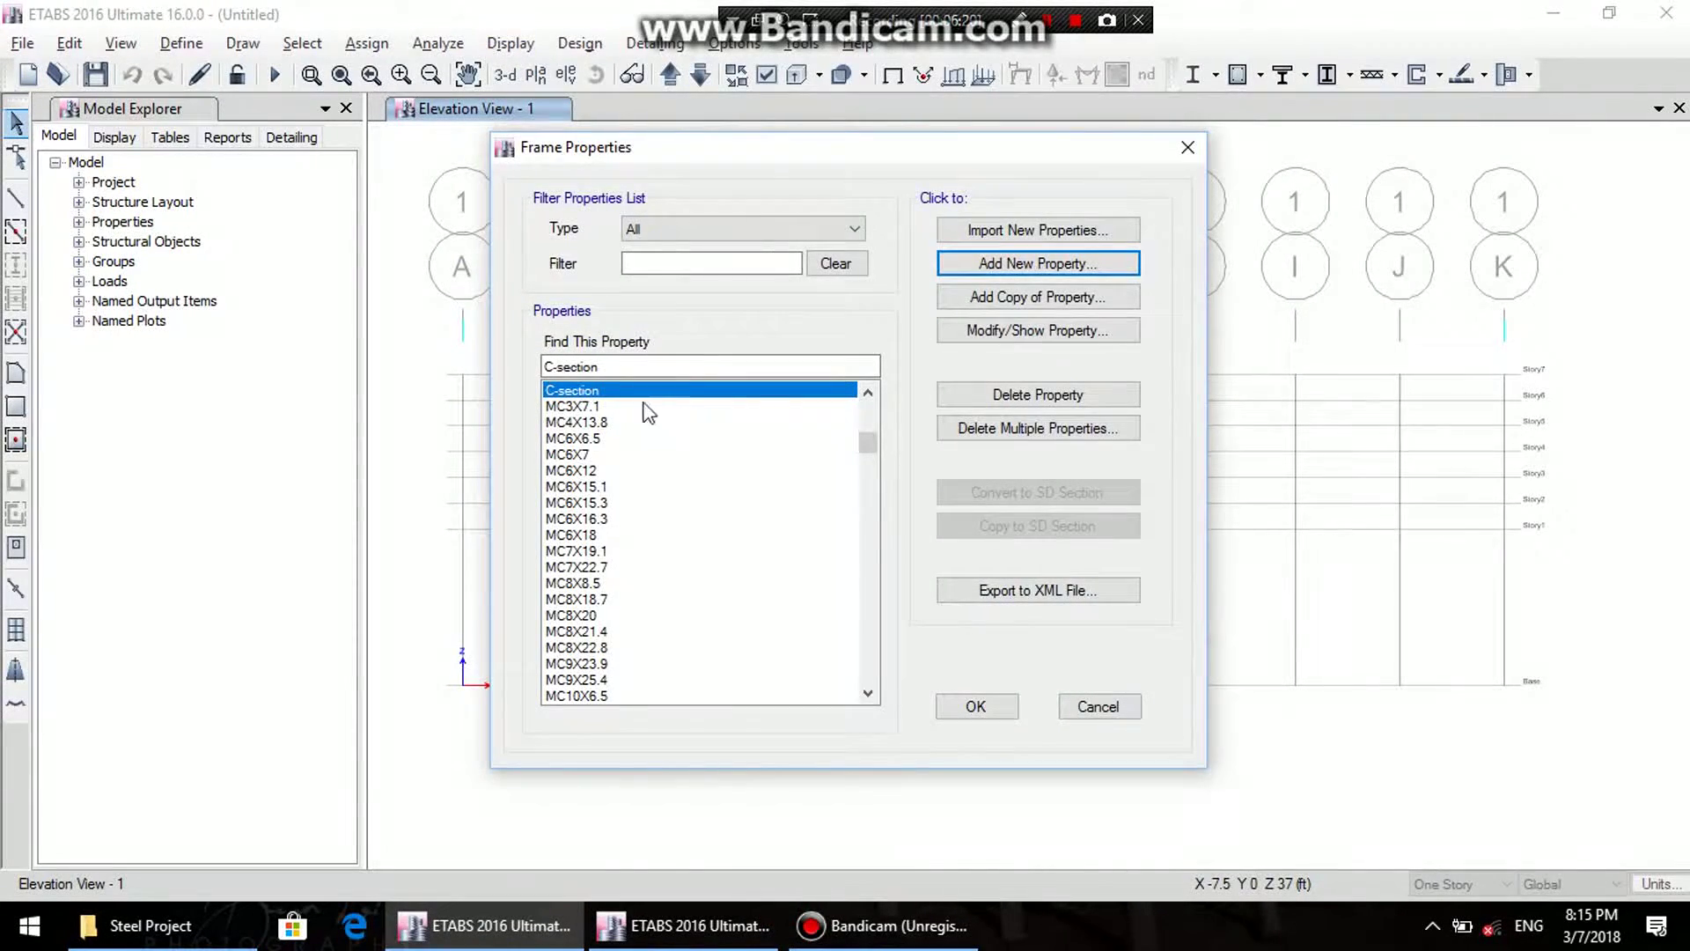
- Add a new auto select list frame property named L-section and filter its available sections by L
{"action": "left_click", "coordinate": [948, 264]}
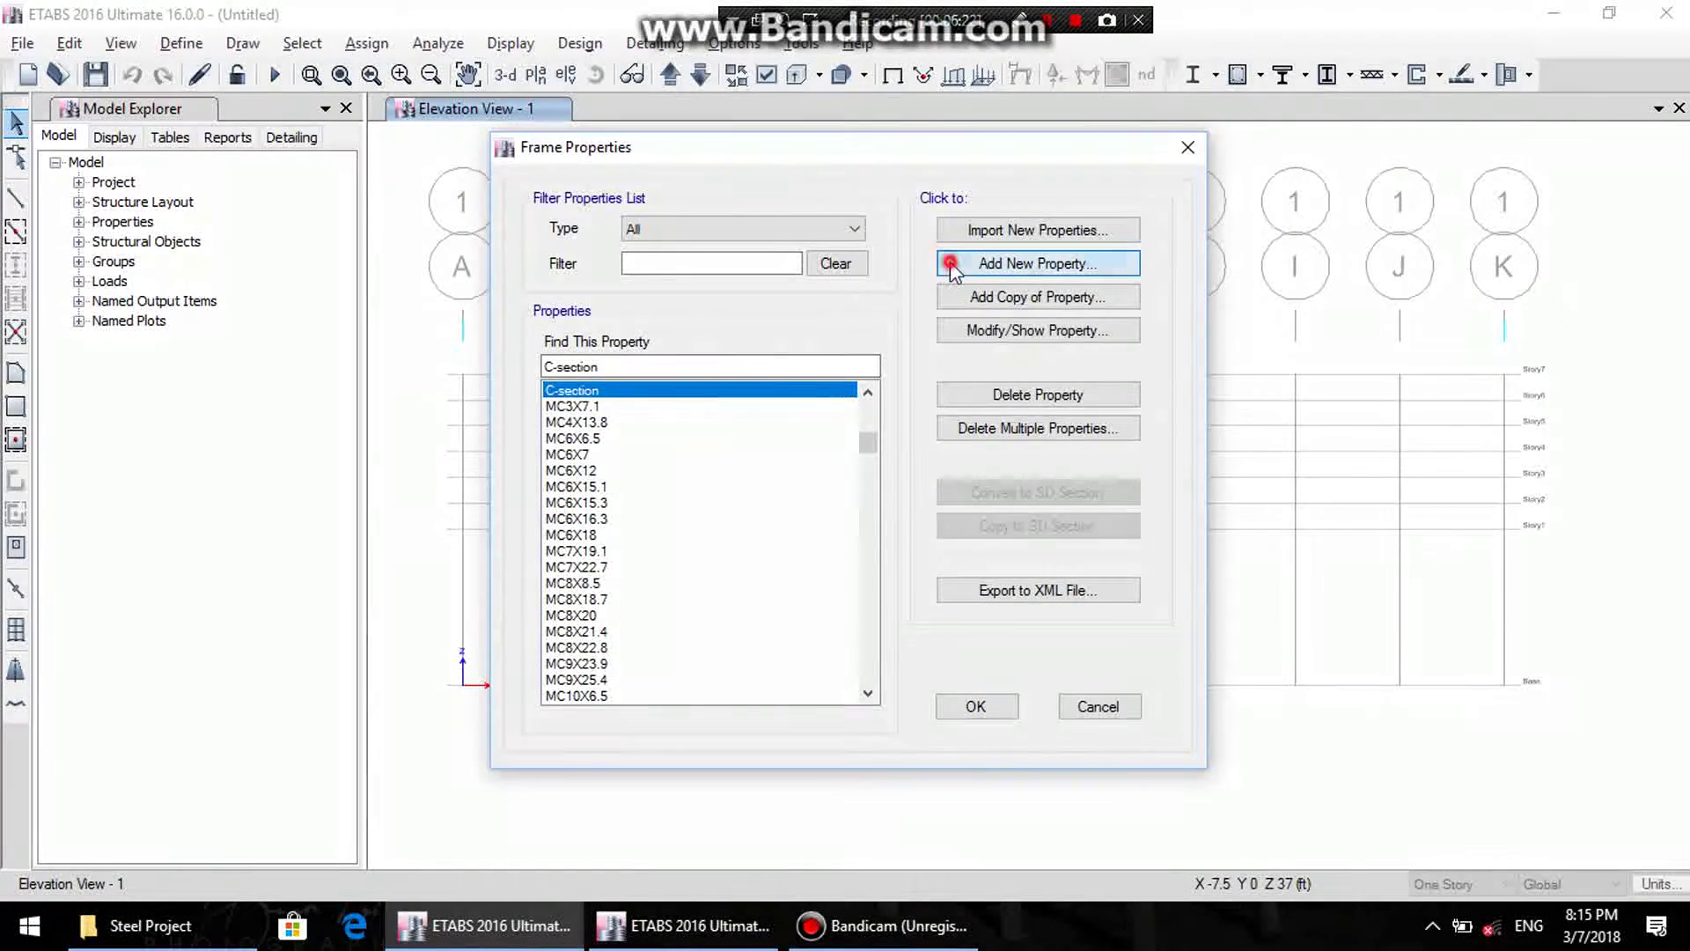
{"action": "left_click", "coordinate": [673, 542]}
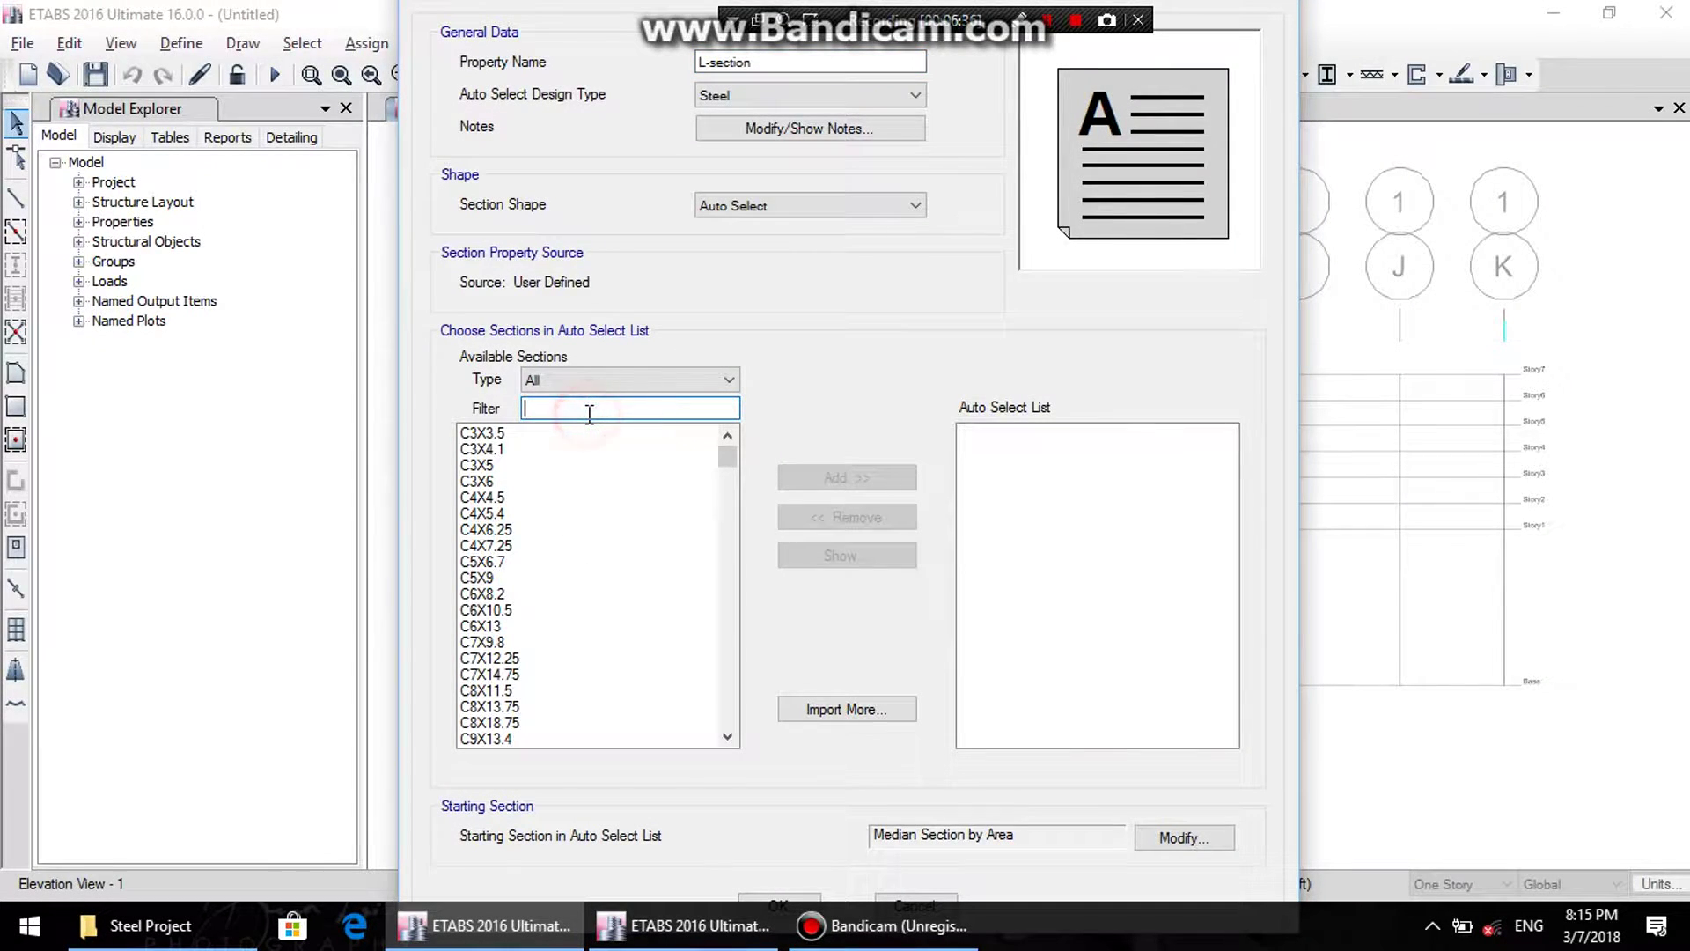
{"action": "type", "text": "L"}
- Import all Steel Angle sections from the AISC14 property file with A992Fy50 as the default material
{"action": "left_click", "coordinate": [837, 707]}
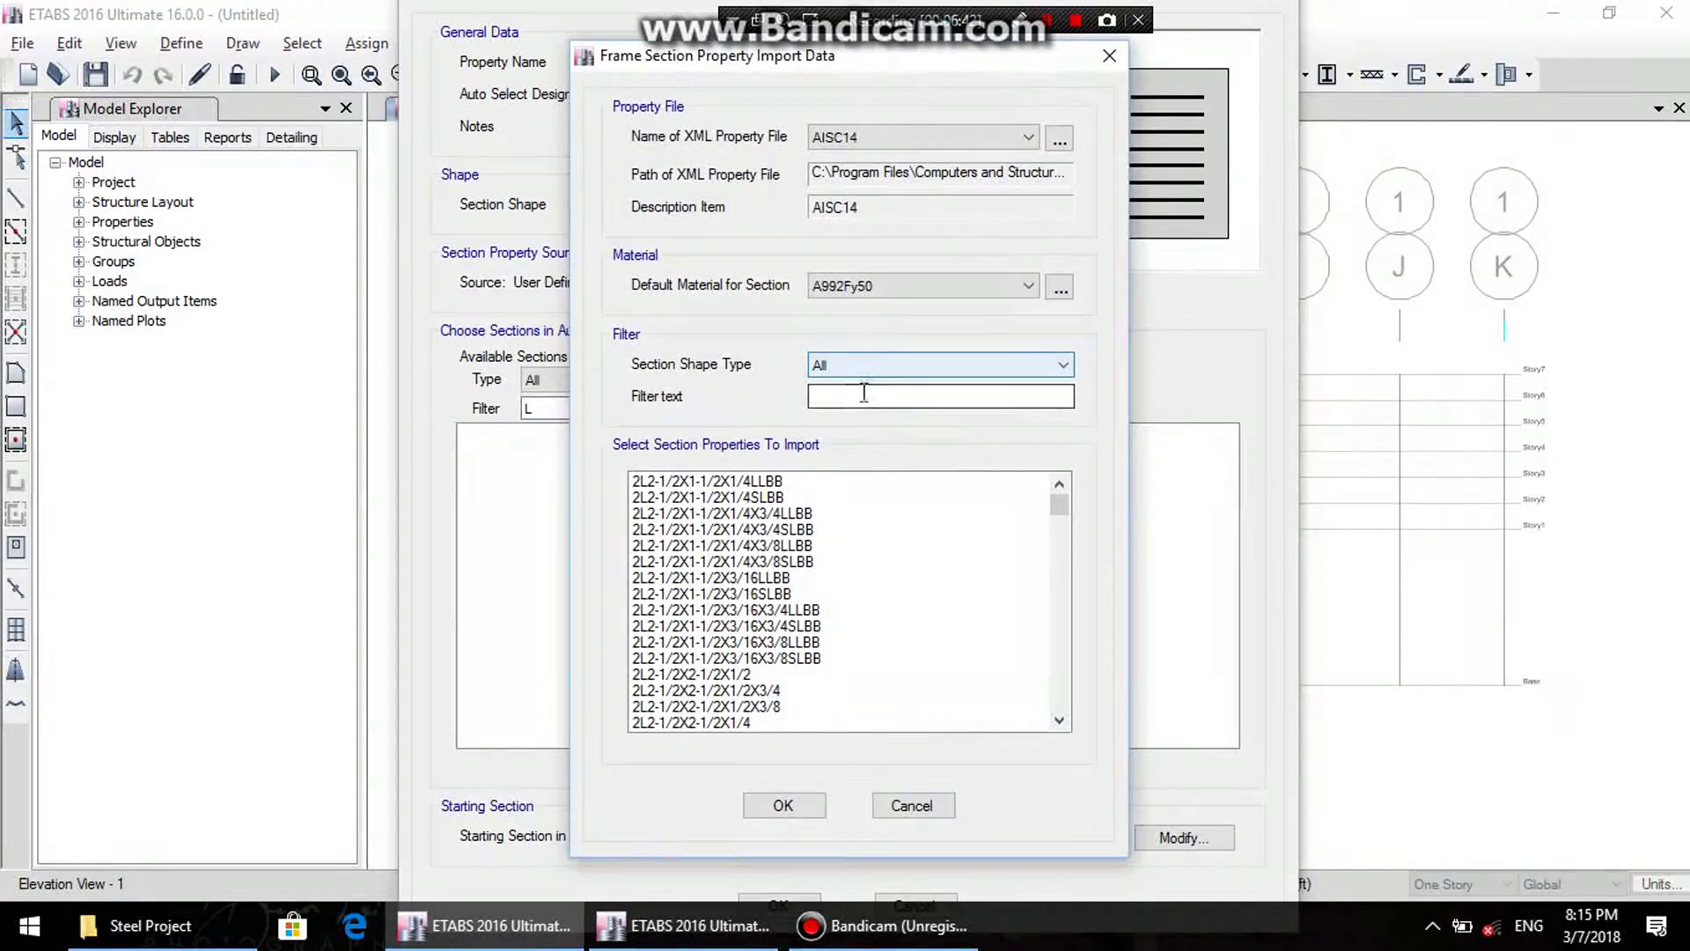
{"action": "left_click", "coordinate": [878, 363]}
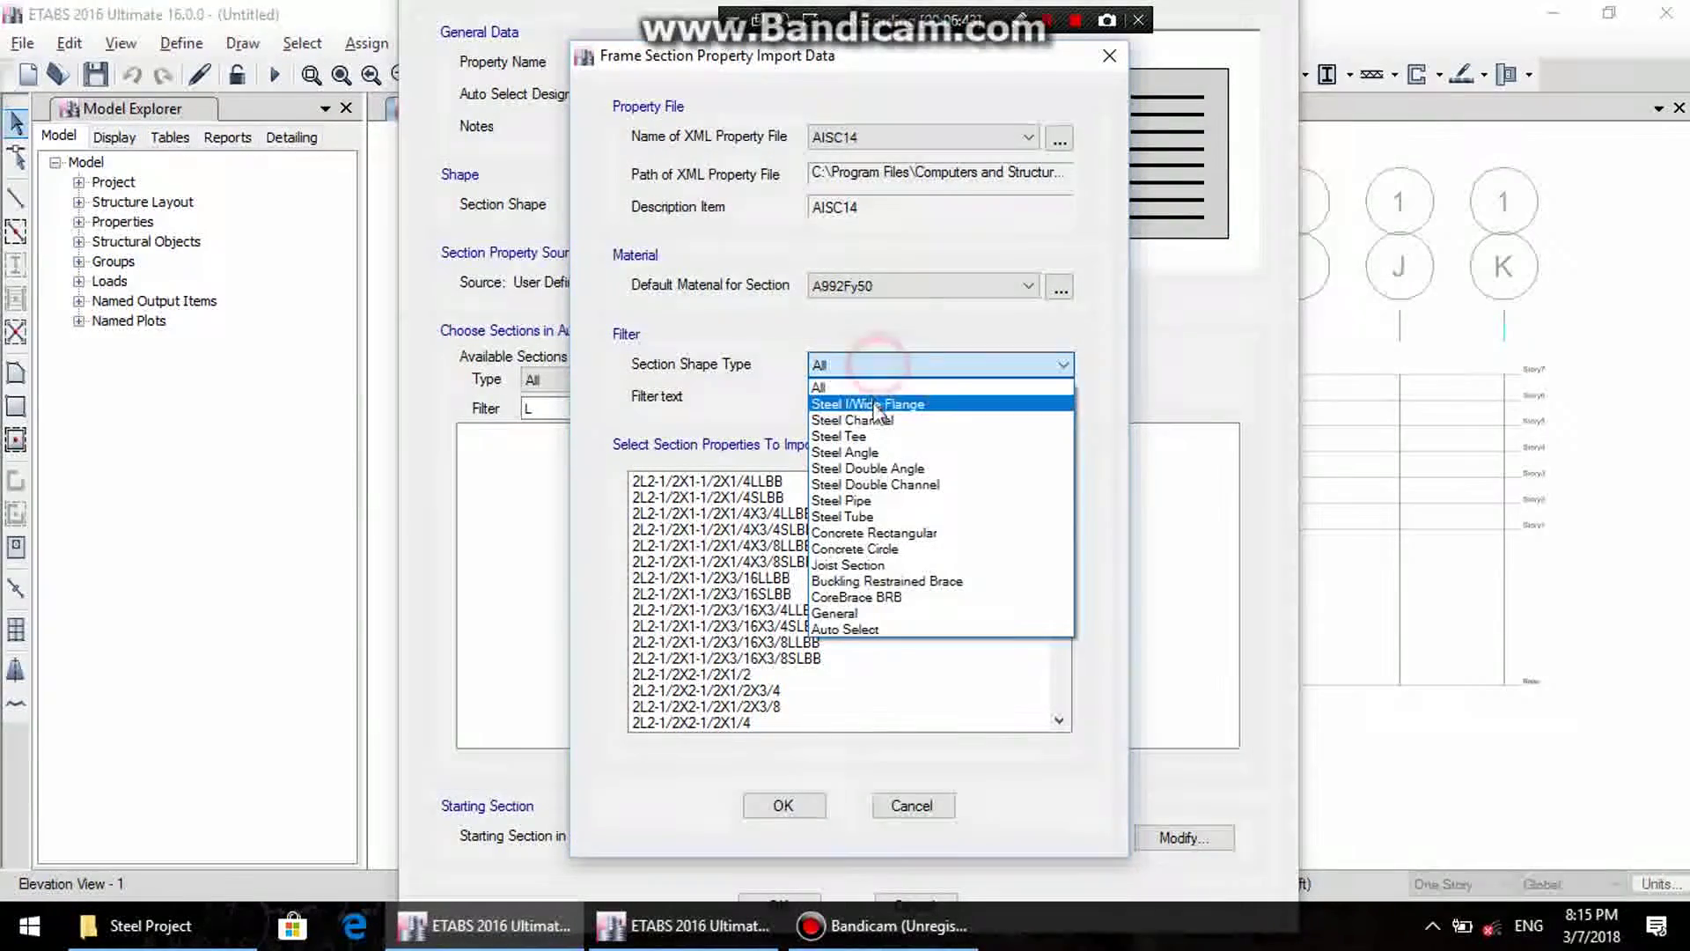
{"action": "left_click", "coordinate": [882, 451]}
{"action": "left_click_drag", "start_coordinate": [691, 484], "coordinate": [727, 779]}
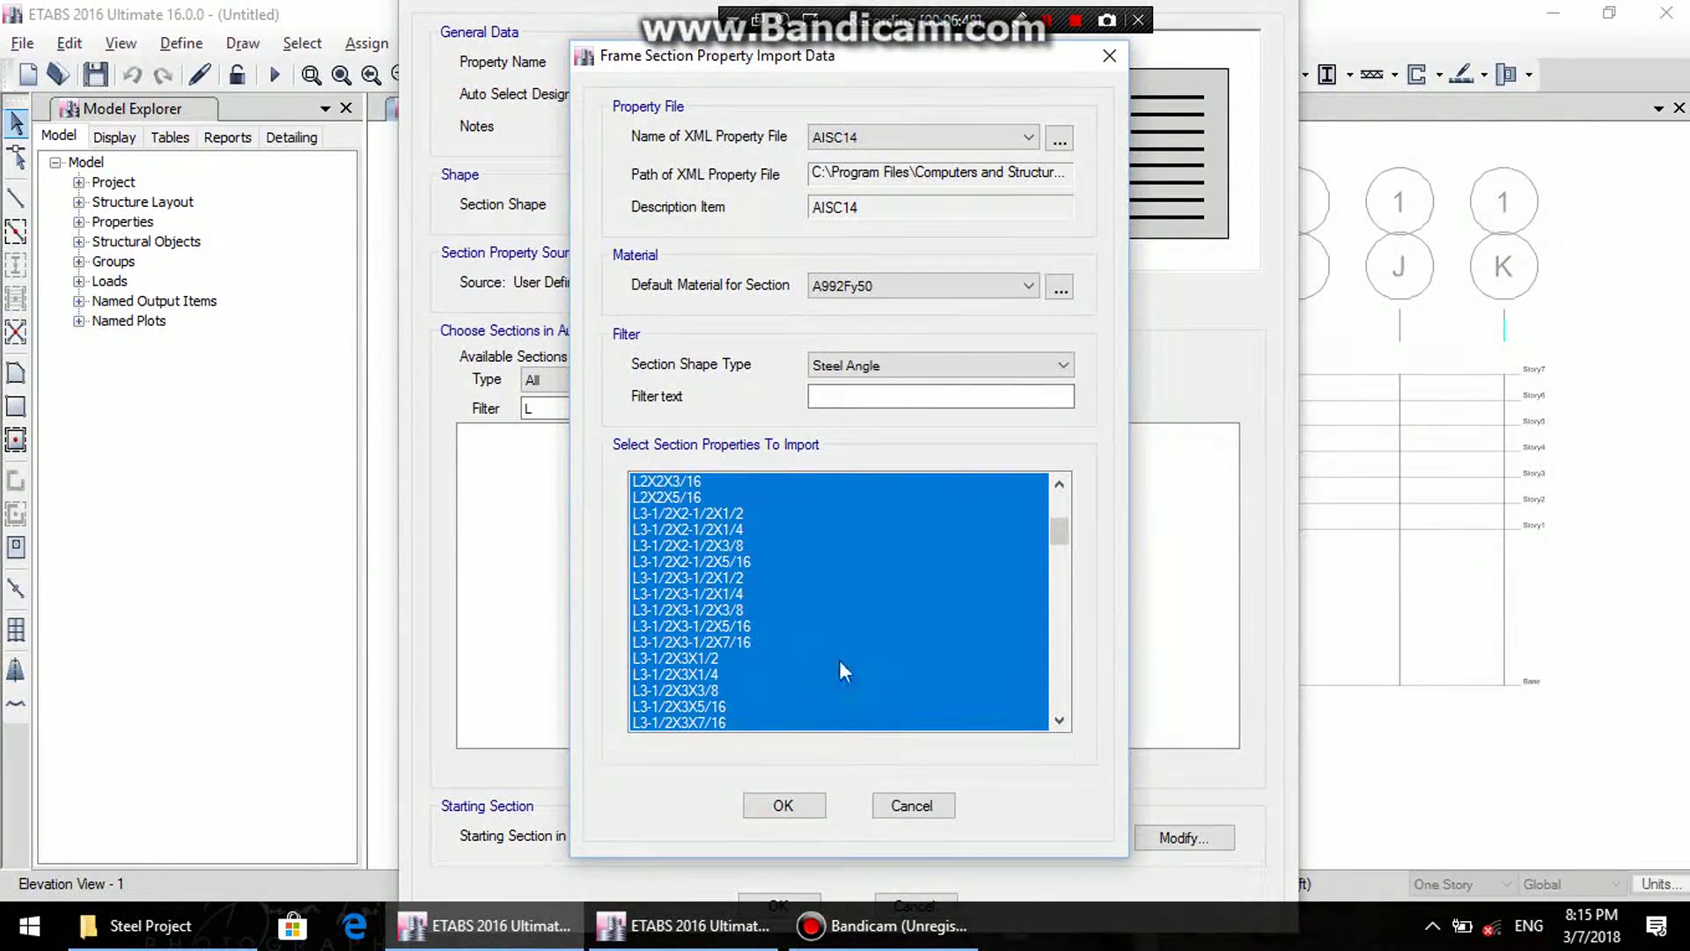
{"action": "left_click_drag", "start_coordinate": [1059, 539], "coordinate": [1060, 498]}
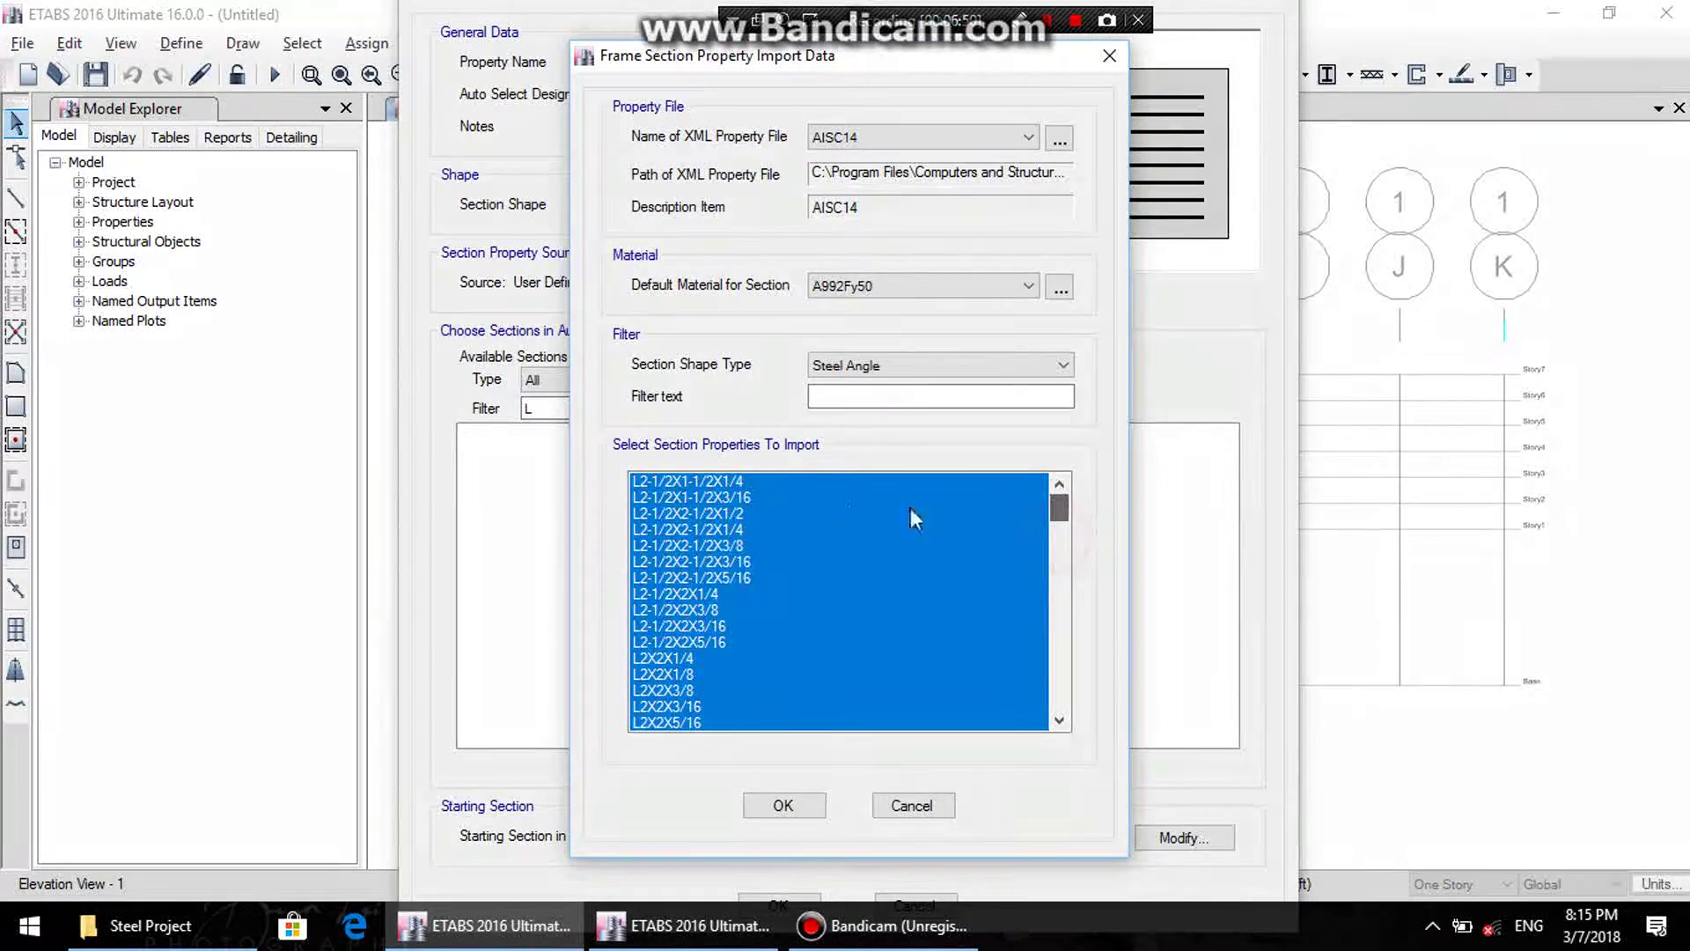
{"action": "left_click", "coordinate": [758, 481]}
{"action": "left_click_drag", "start_coordinate": [757, 483], "coordinate": [733, 804]}
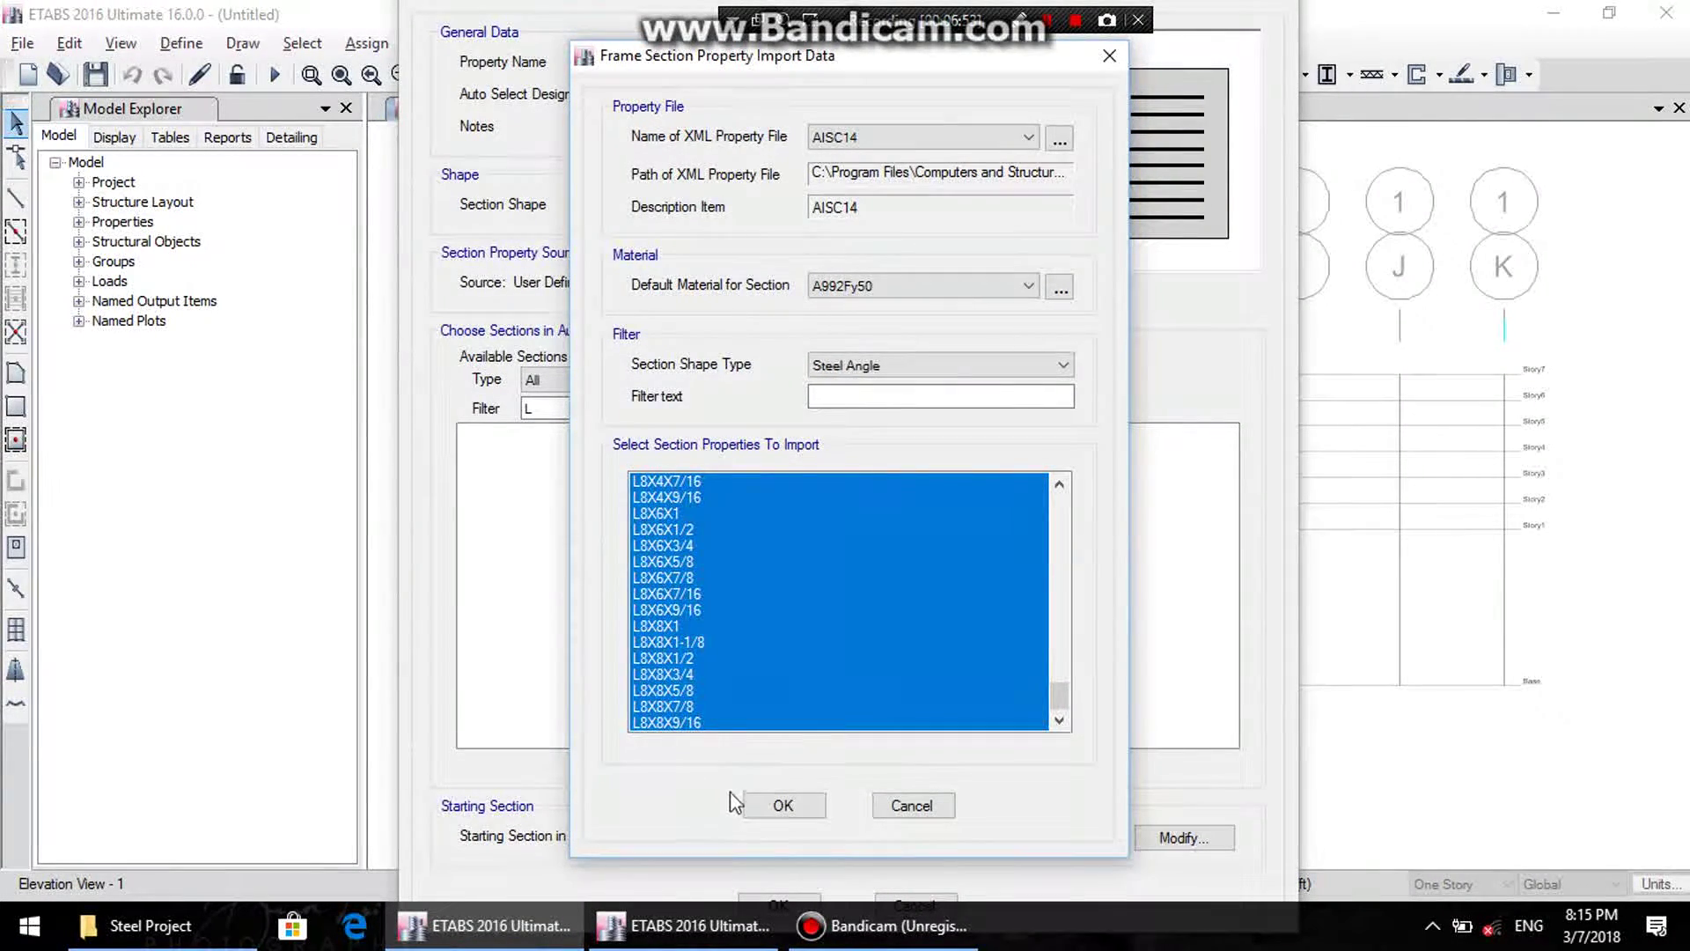
{"action": "left_click", "coordinate": [783, 803]}
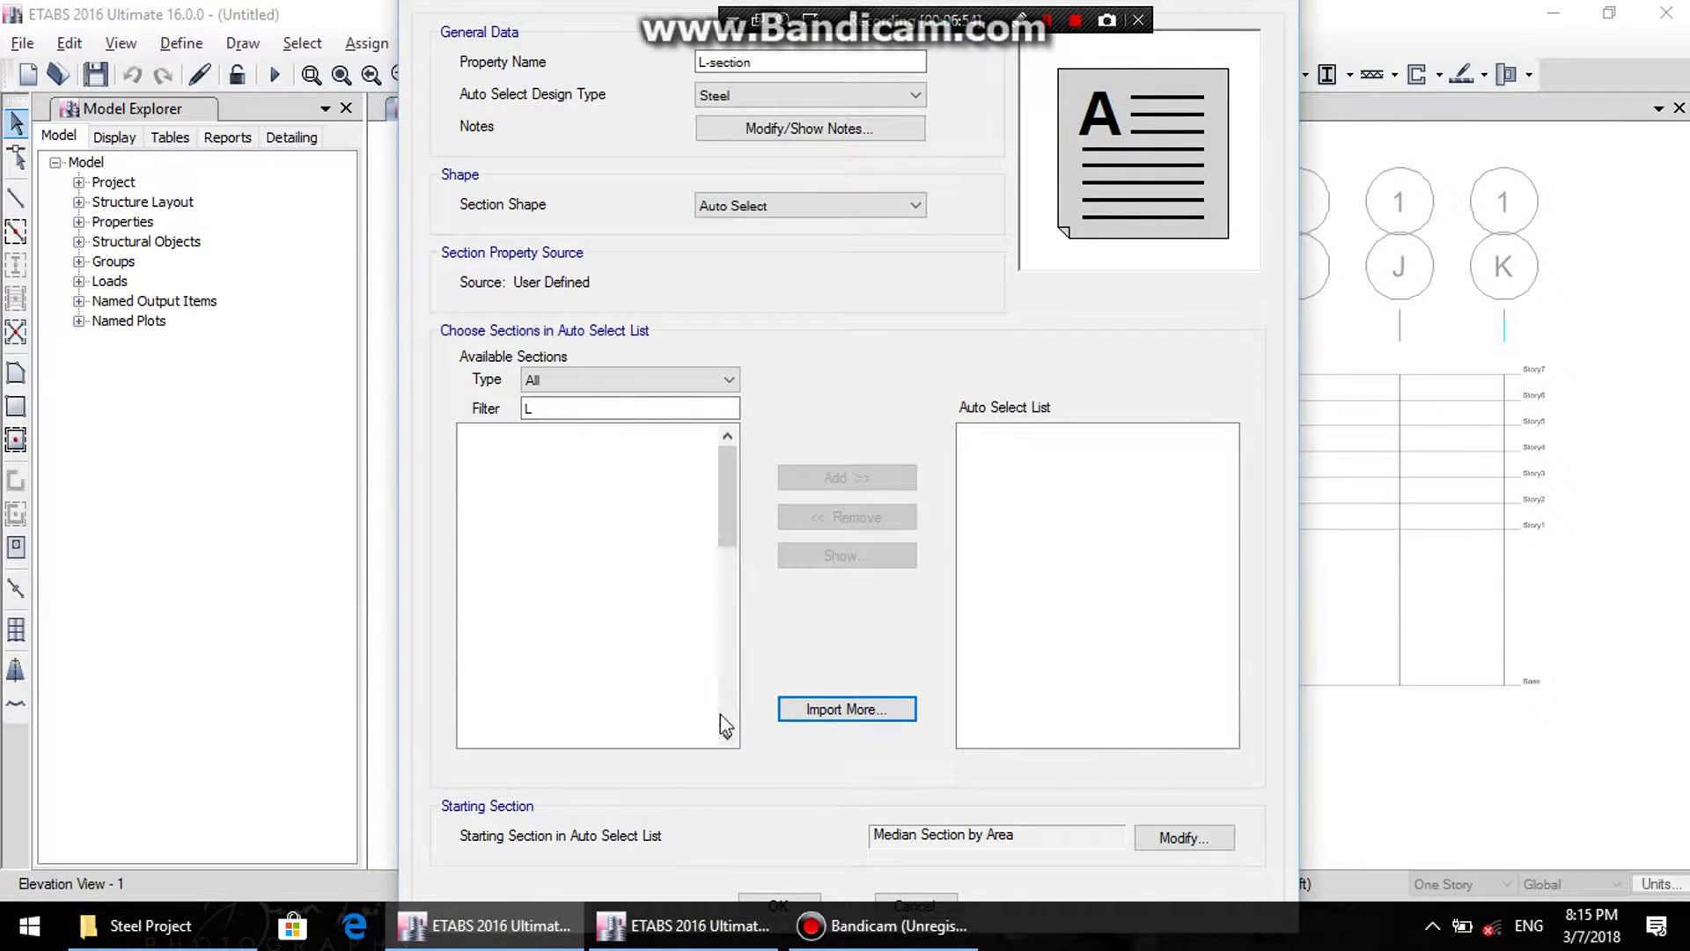
{"action": "mouse_move", "coordinate": [729, 480]}
{"action": "left_mouse_down"}
{"action": "mouse_move", "coordinate": [730, 762]}
{"action": "mouse_move", "coordinate": [727, 466]}
{"action": "left_mouse_up"}
{"action": "left_click", "coordinate": [858, 706]}
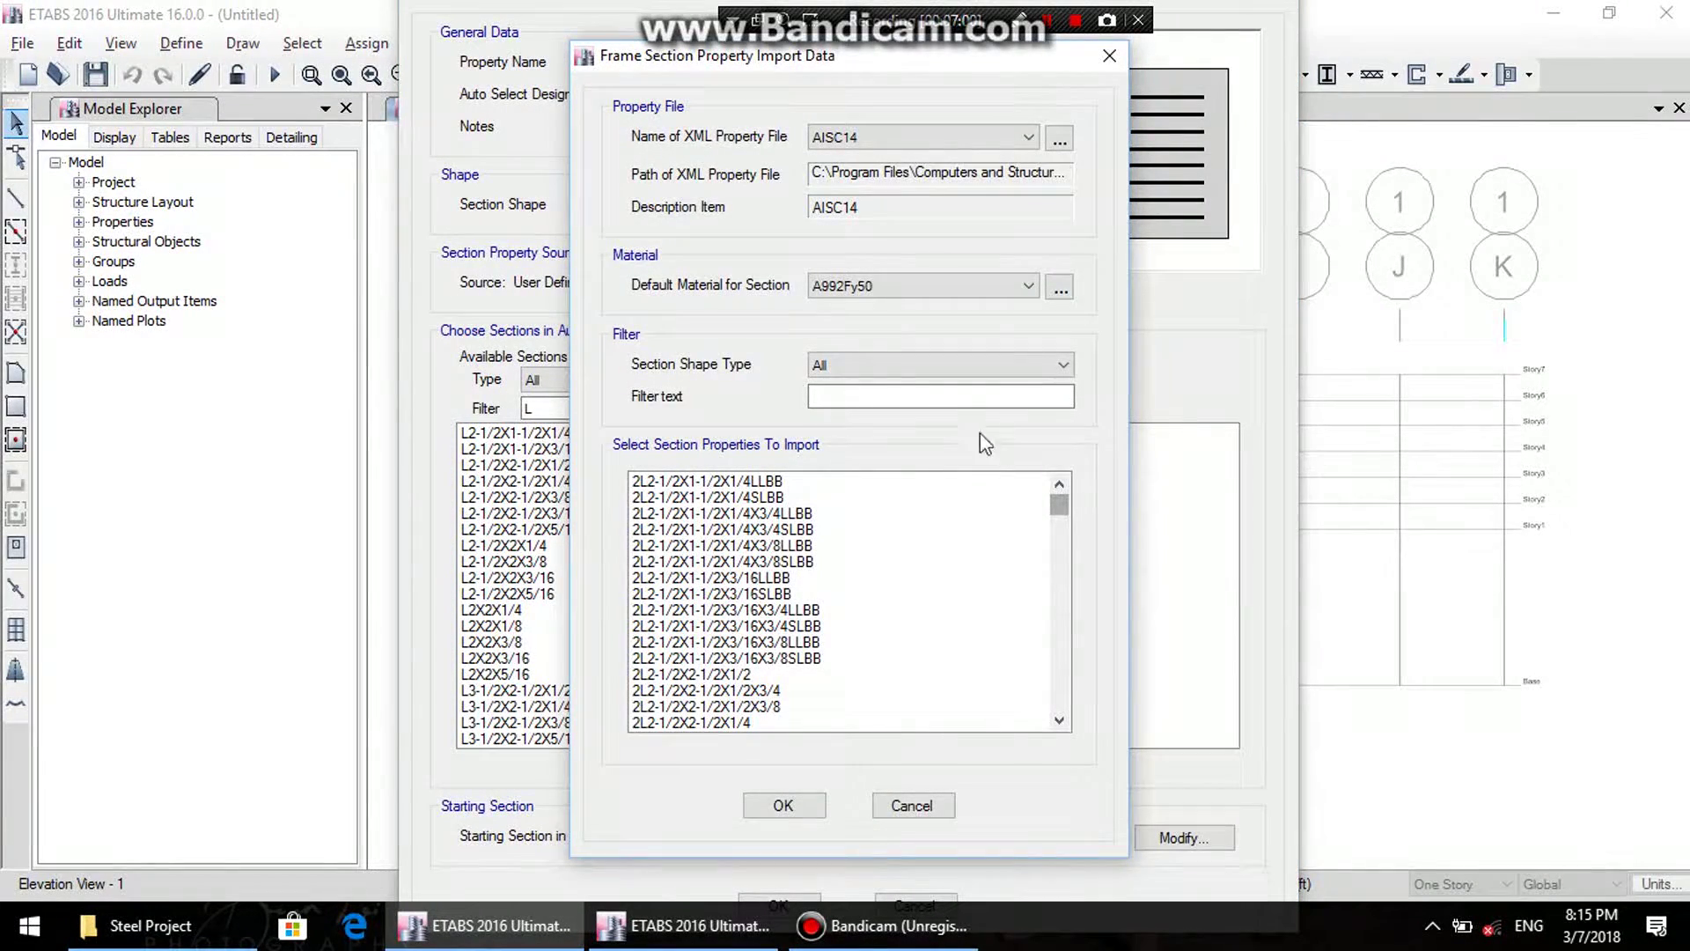
{"action": "left_click", "coordinate": [891, 366]}
{"action": "left_click", "coordinate": [891, 369]}
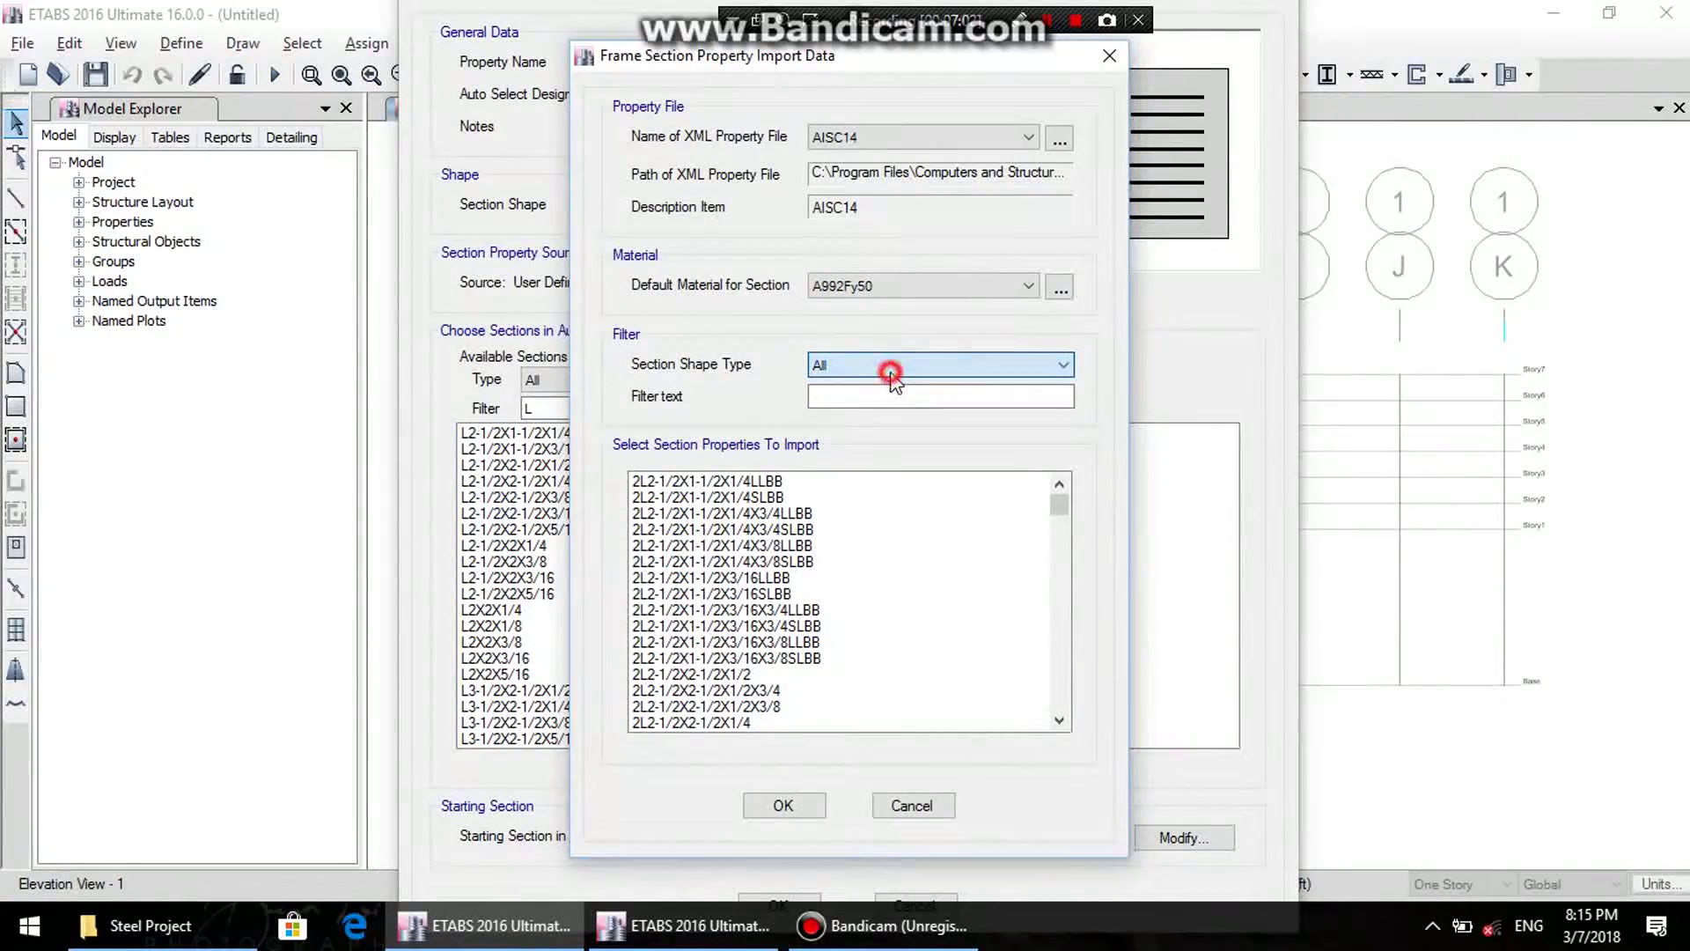
{"action": "left_click", "coordinate": [890, 369]}
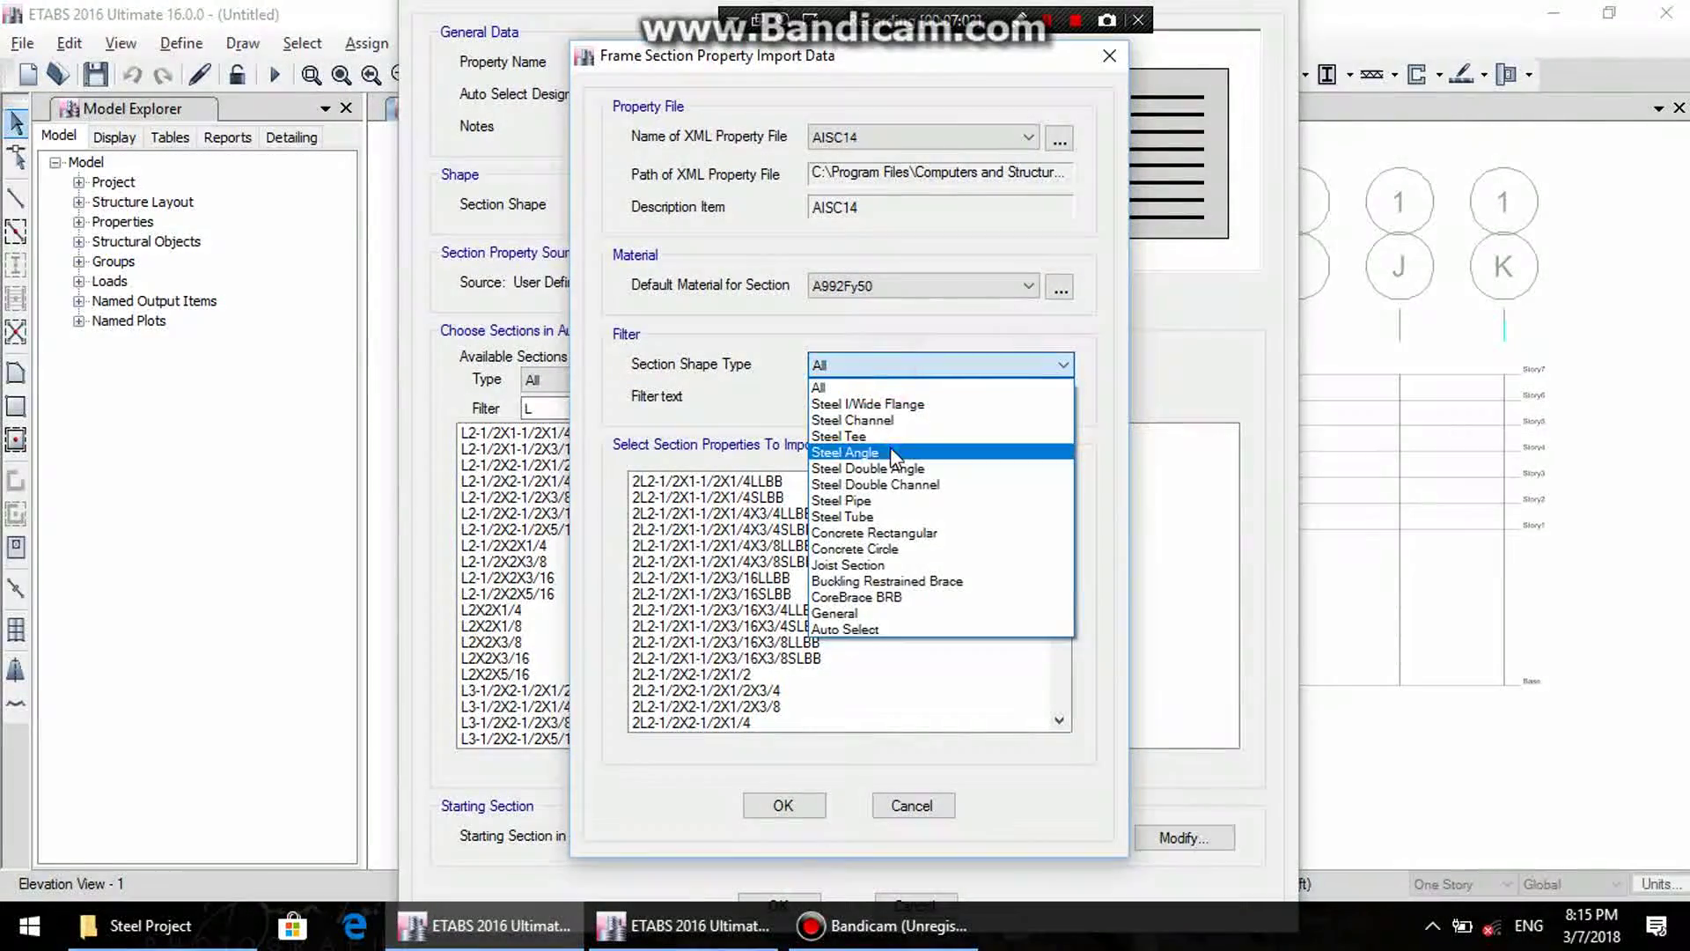
{"action": "left_click", "coordinate": [891, 452]}
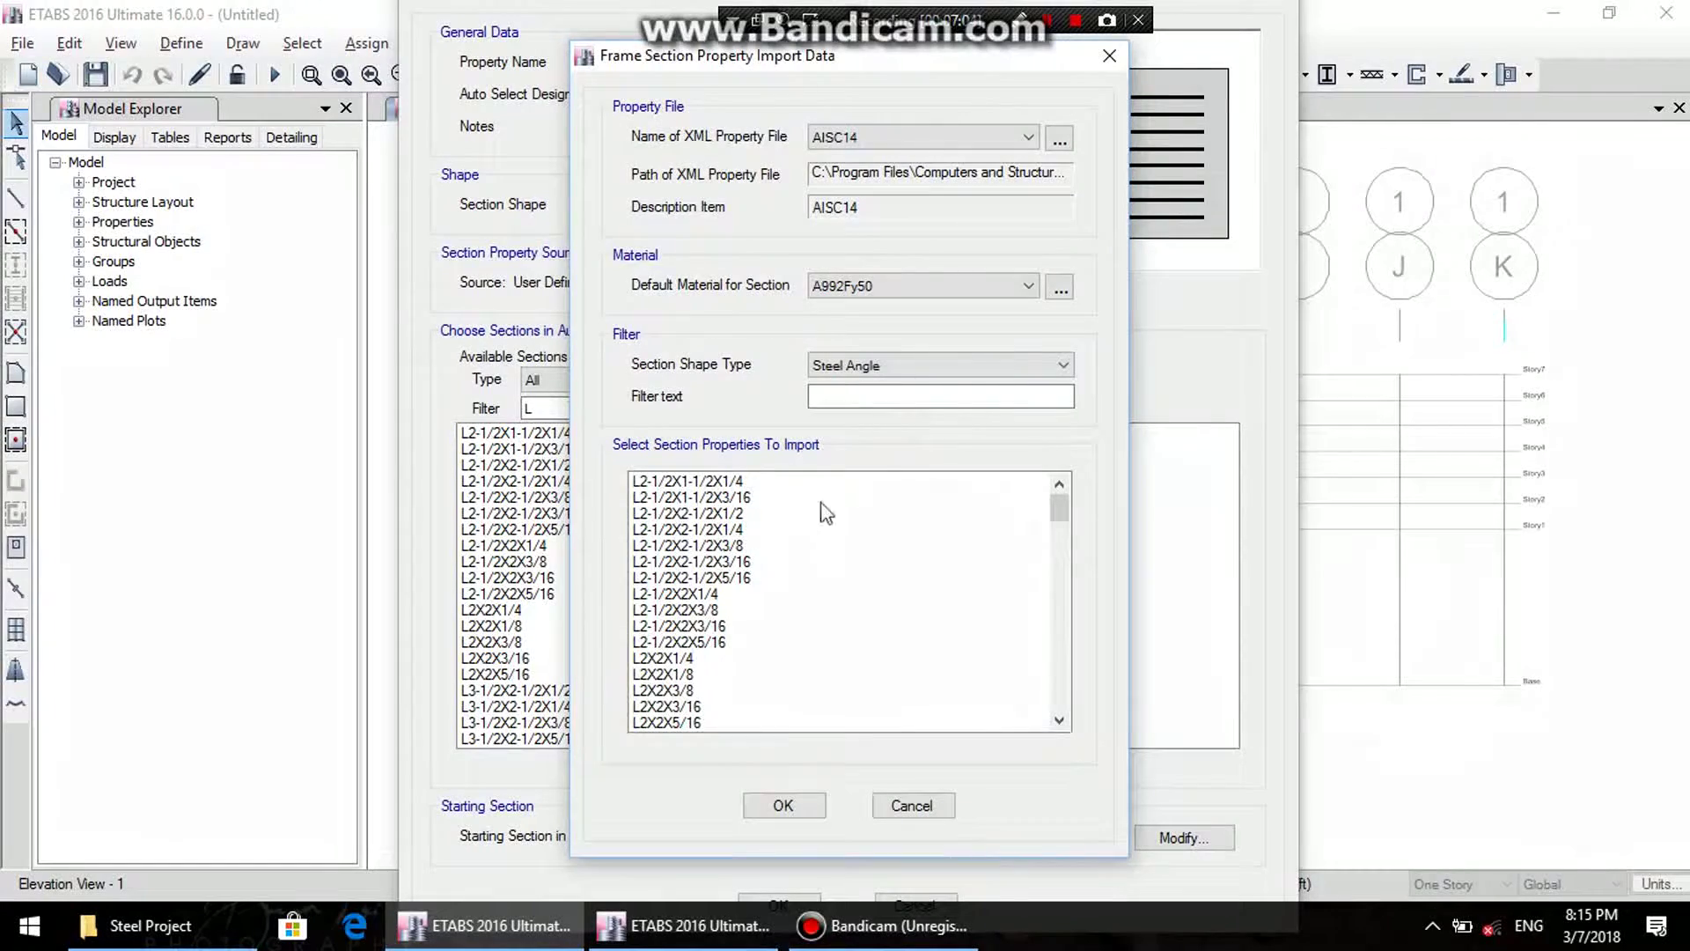
{"action": "left_click_drag", "start_coordinate": [715, 481], "coordinate": [695, 553]}
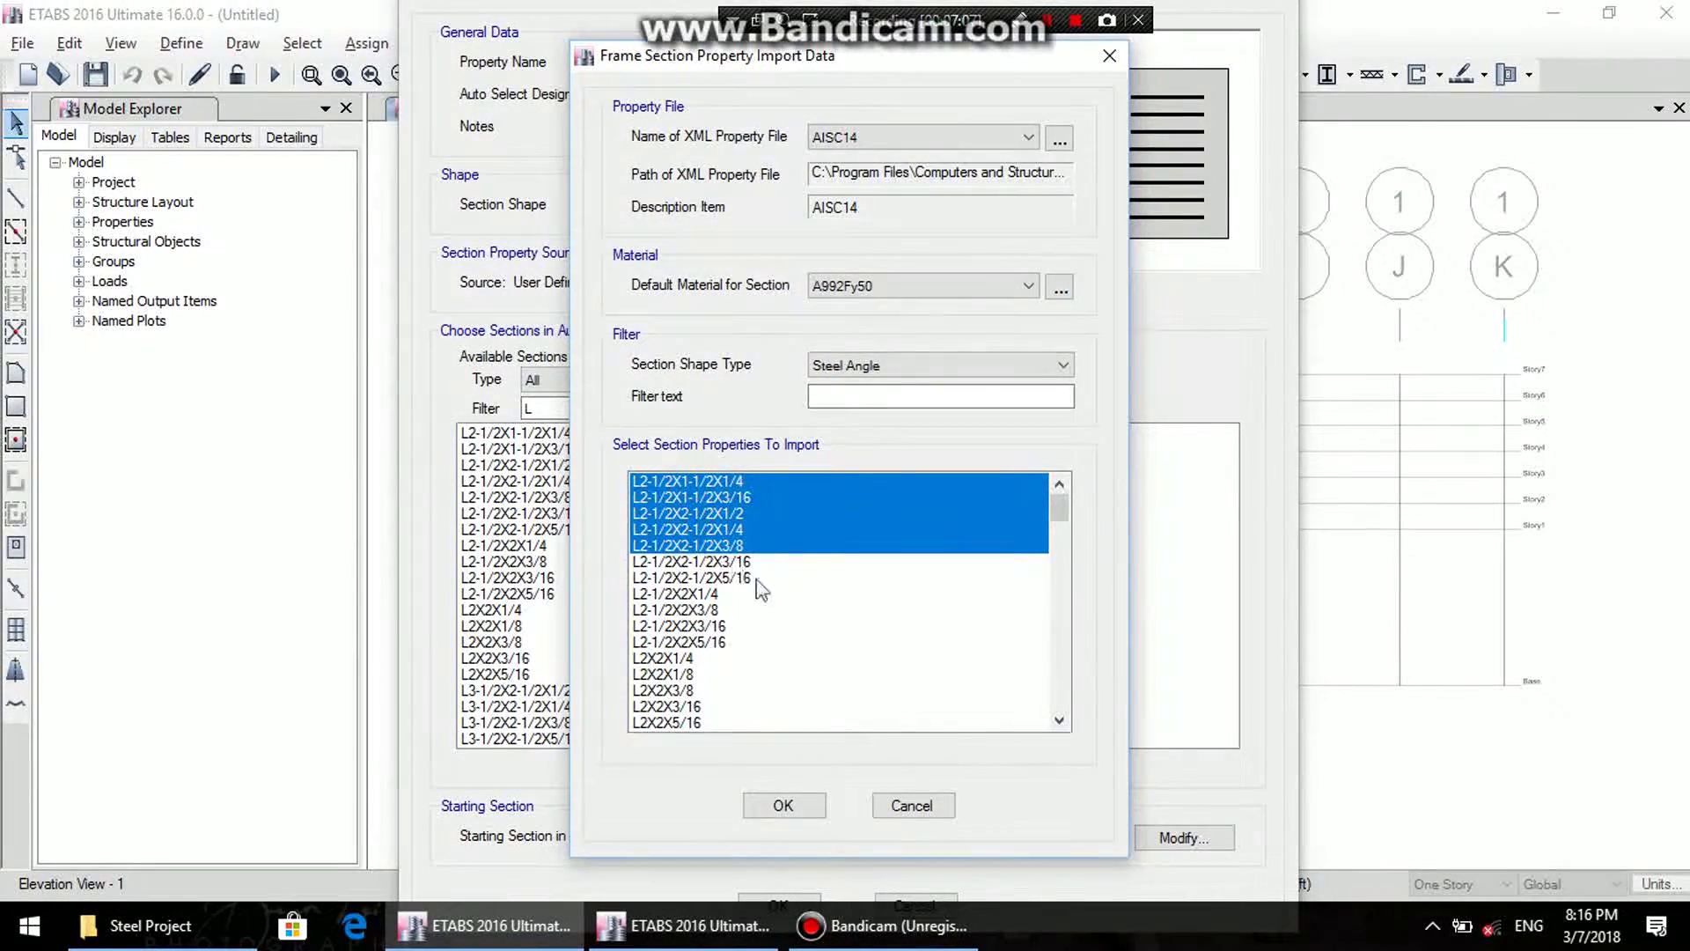
{"action": "left_click_drag", "start_coordinate": [1057, 510], "coordinate": [1056, 696]}
{"action": "left_click", "coordinate": [890, 794]}
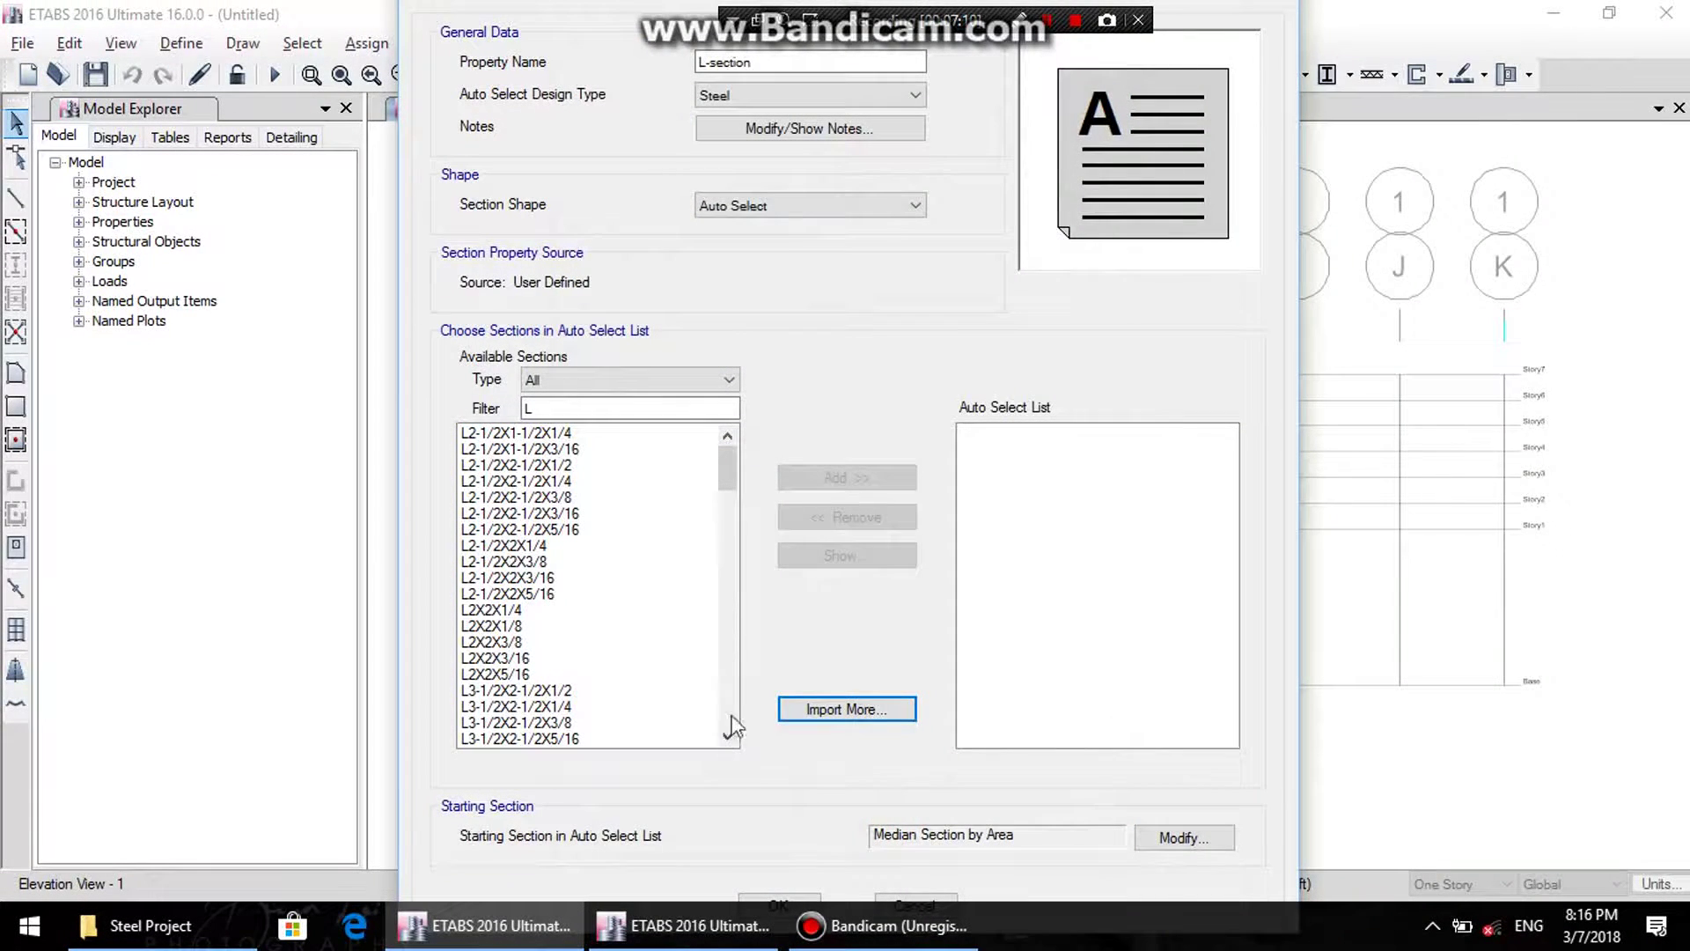
- Add all the imported angle sections to the L-section auto select list, then accept the property and the frame properties list
{"action": "left_click_drag", "start_coordinate": [539, 437], "coordinate": [533, 766]}
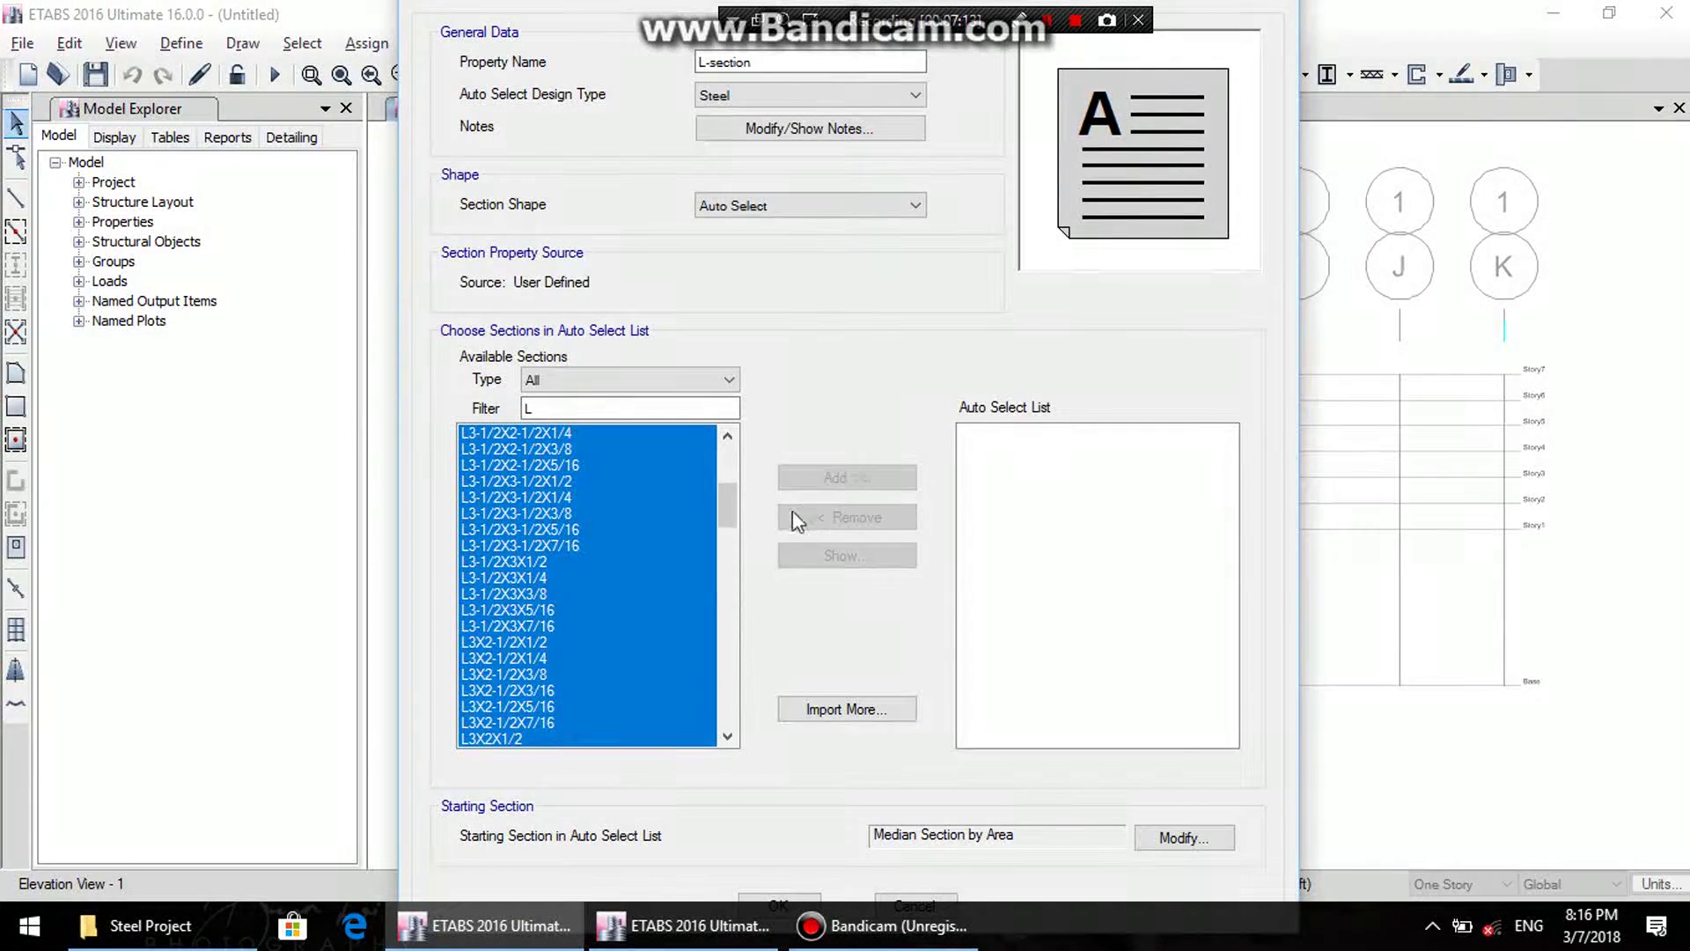
{"action": "left_click", "coordinate": [686, 535]}
{"action": "left_click_drag", "start_coordinate": [728, 513], "coordinate": [727, 476]}
{"action": "left_click_drag", "start_coordinate": [564, 433], "coordinate": [563, 690]}
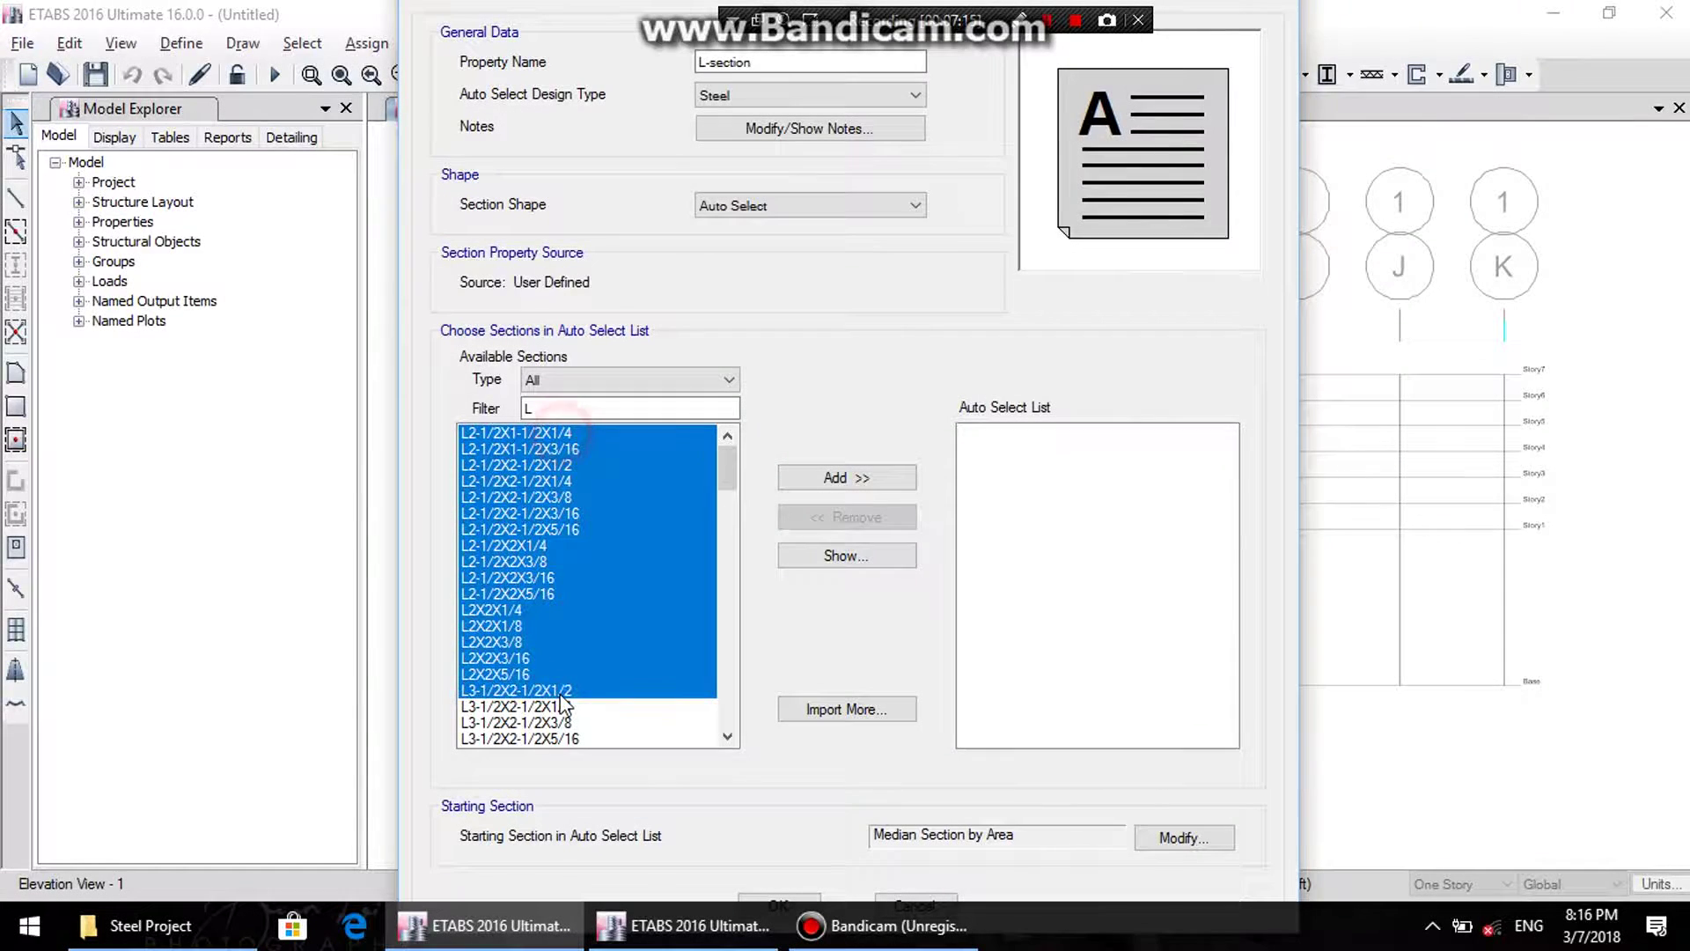
{"action": "left_click", "coordinate": [846, 477]}
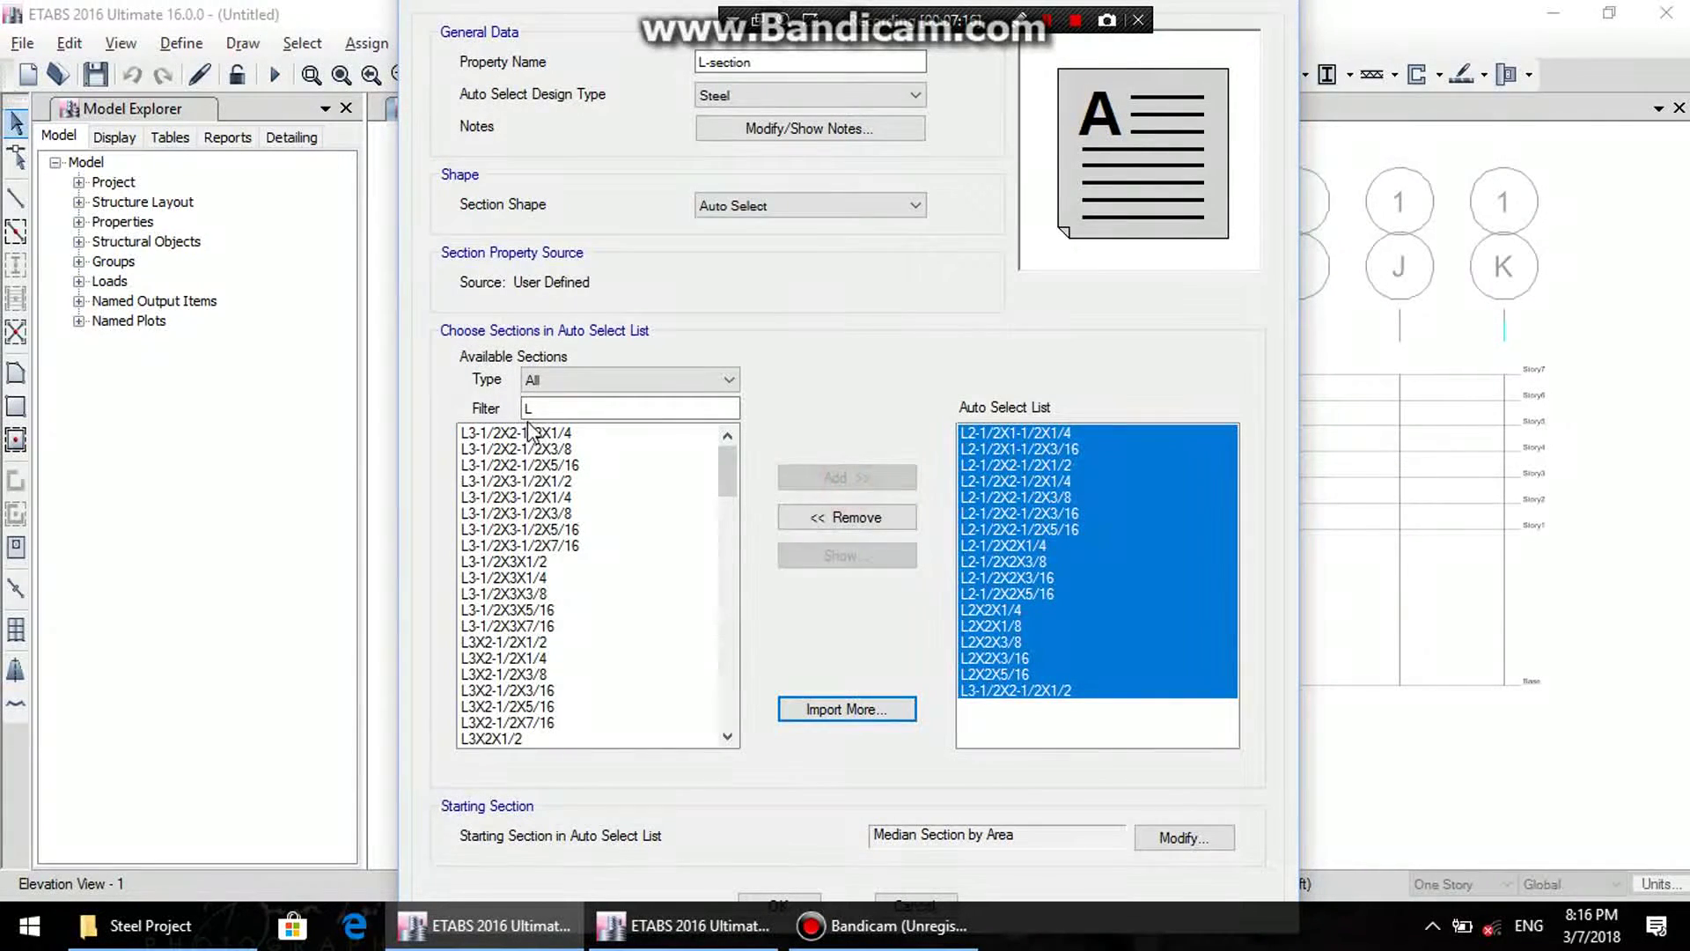
{"action": "left_click", "coordinate": [526, 434]}
{"action": "left_click_drag", "start_coordinate": [528, 444], "coordinate": [528, 692]}
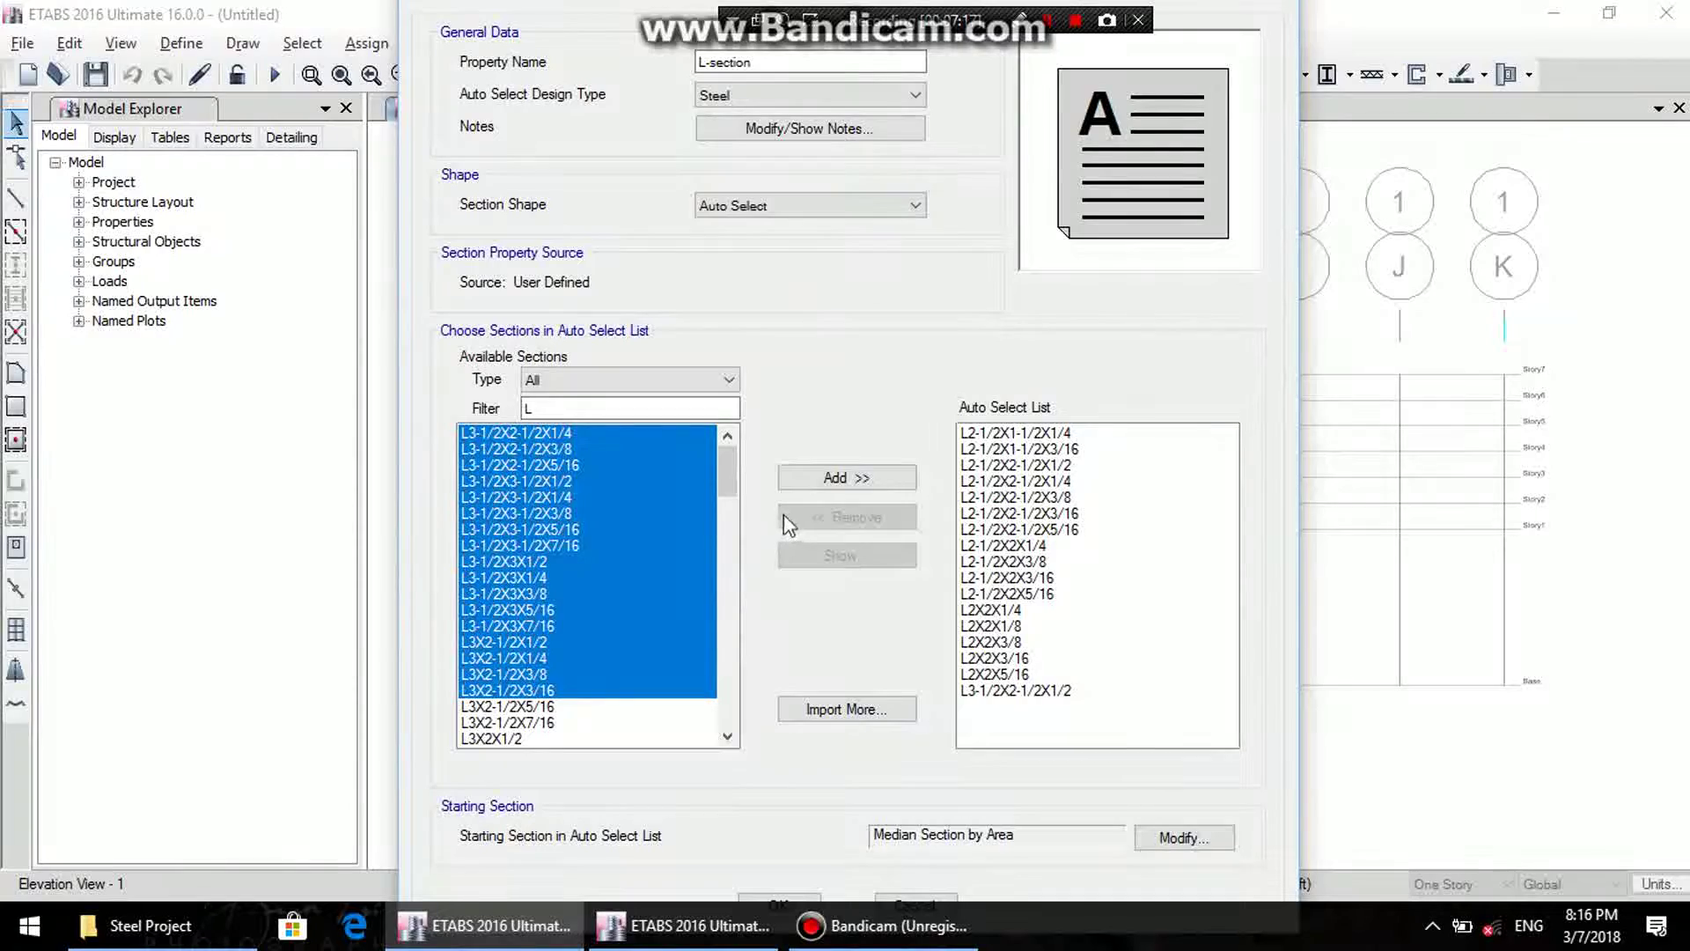
{"action": "left_click", "coordinate": [834, 486]}
{"action": "left_click_drag", "start_coordinate": [528, 433], "coordinate": [528, 692]}
{"action": "left_click", "coordinate": [836, 477]}
{"action": "left_click_drag", "start_coordinate": [535, 432], "coordinate": [528, 658]}
{"action": "left_click", "coordinate": [808, 475]}
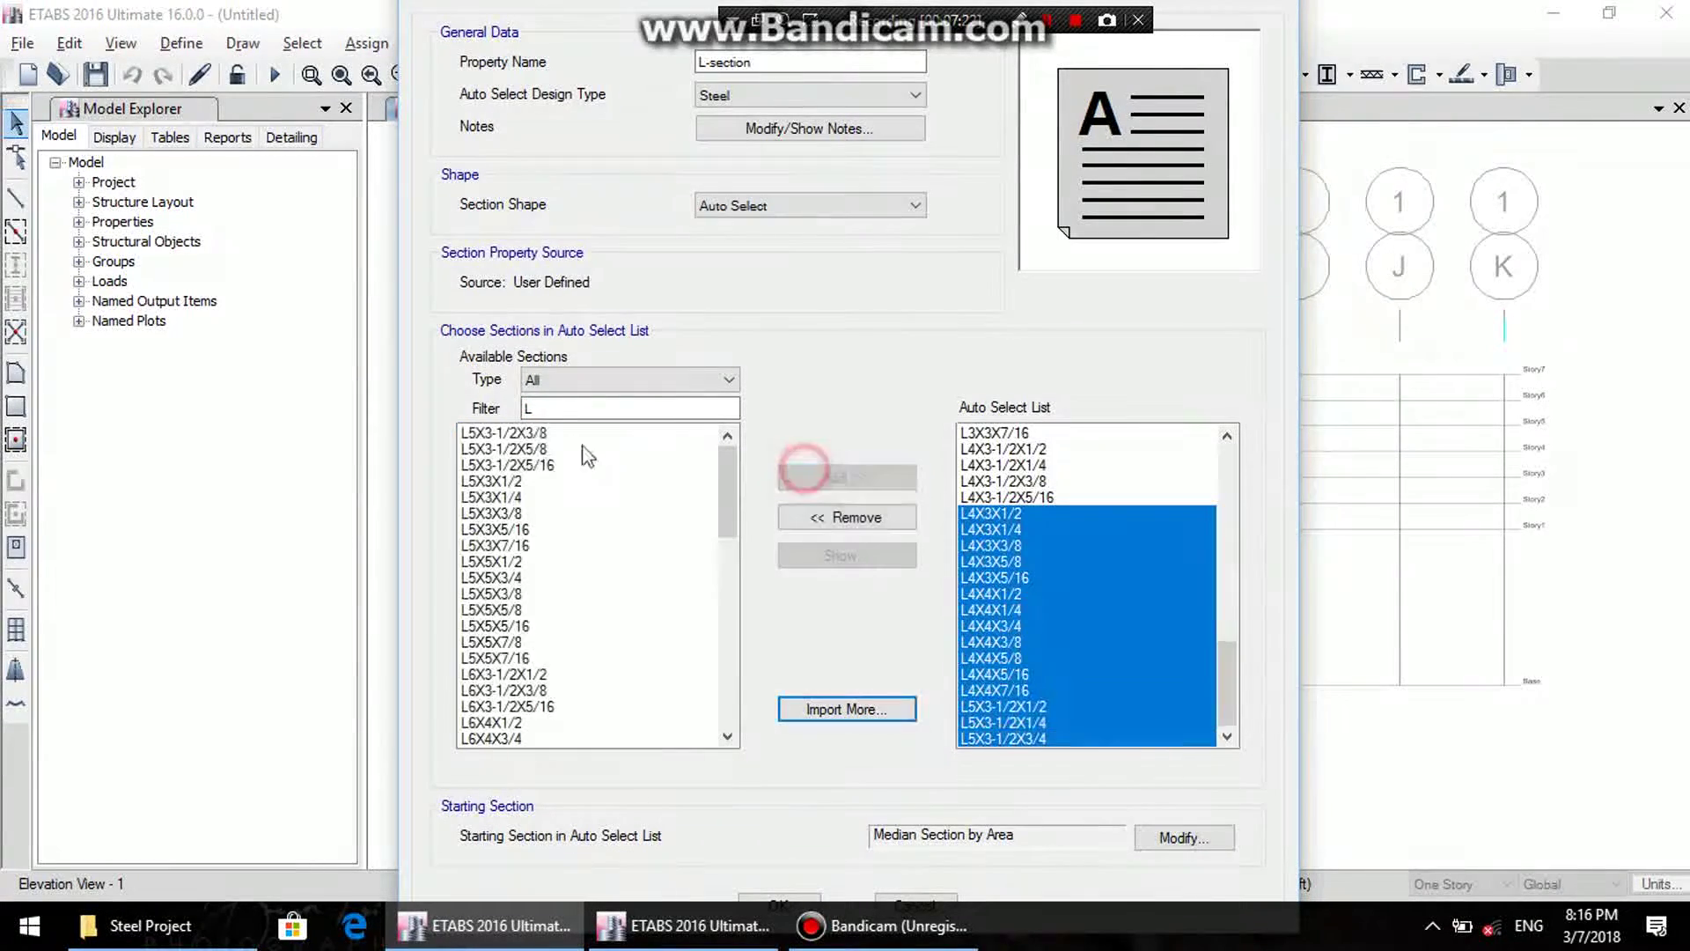
{"action": "left_click_drag", "start_coordinate": [519, 432], "coordinate": [539, 722]}
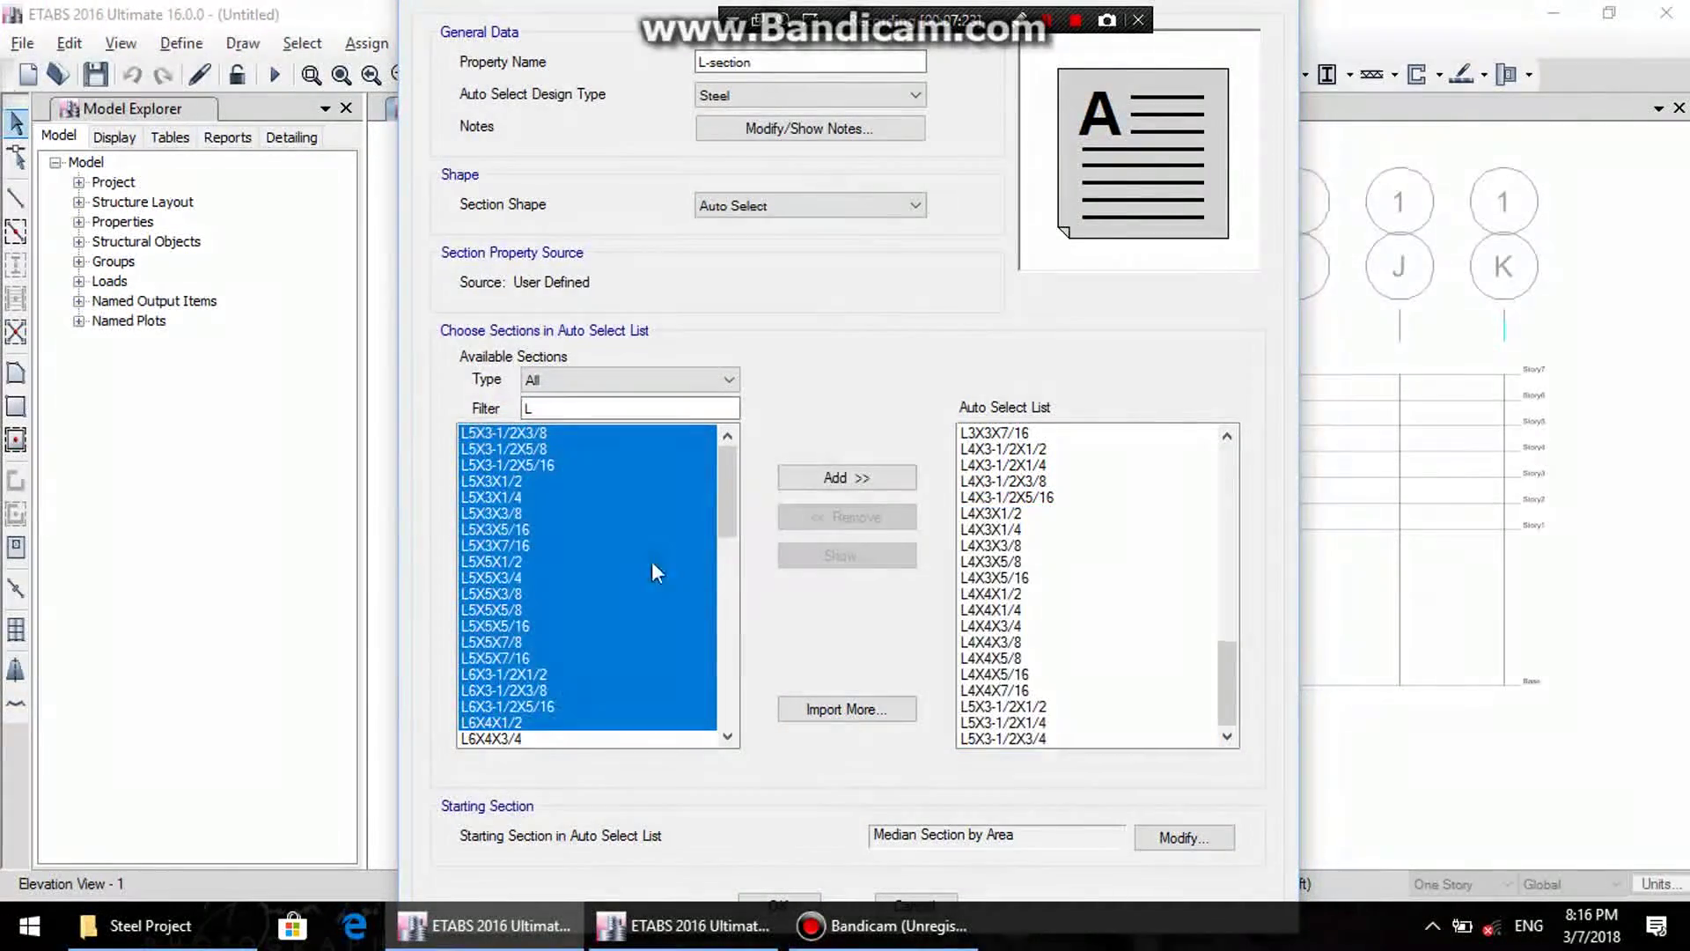
{"action": "left_click", "coordinate": [784, 478]}
{"action": "left_click_drag", "start_coordinate": [550, 433], "coordinate": [552, 690]}
{"action": "left_click", "coordinate": [842, 478]}
{"action": "left_click_drag", "start_coordinate": [532, 448], "coordinate": [551, 710]}
{"action": "left_click", "coordinate": [845, 477]}
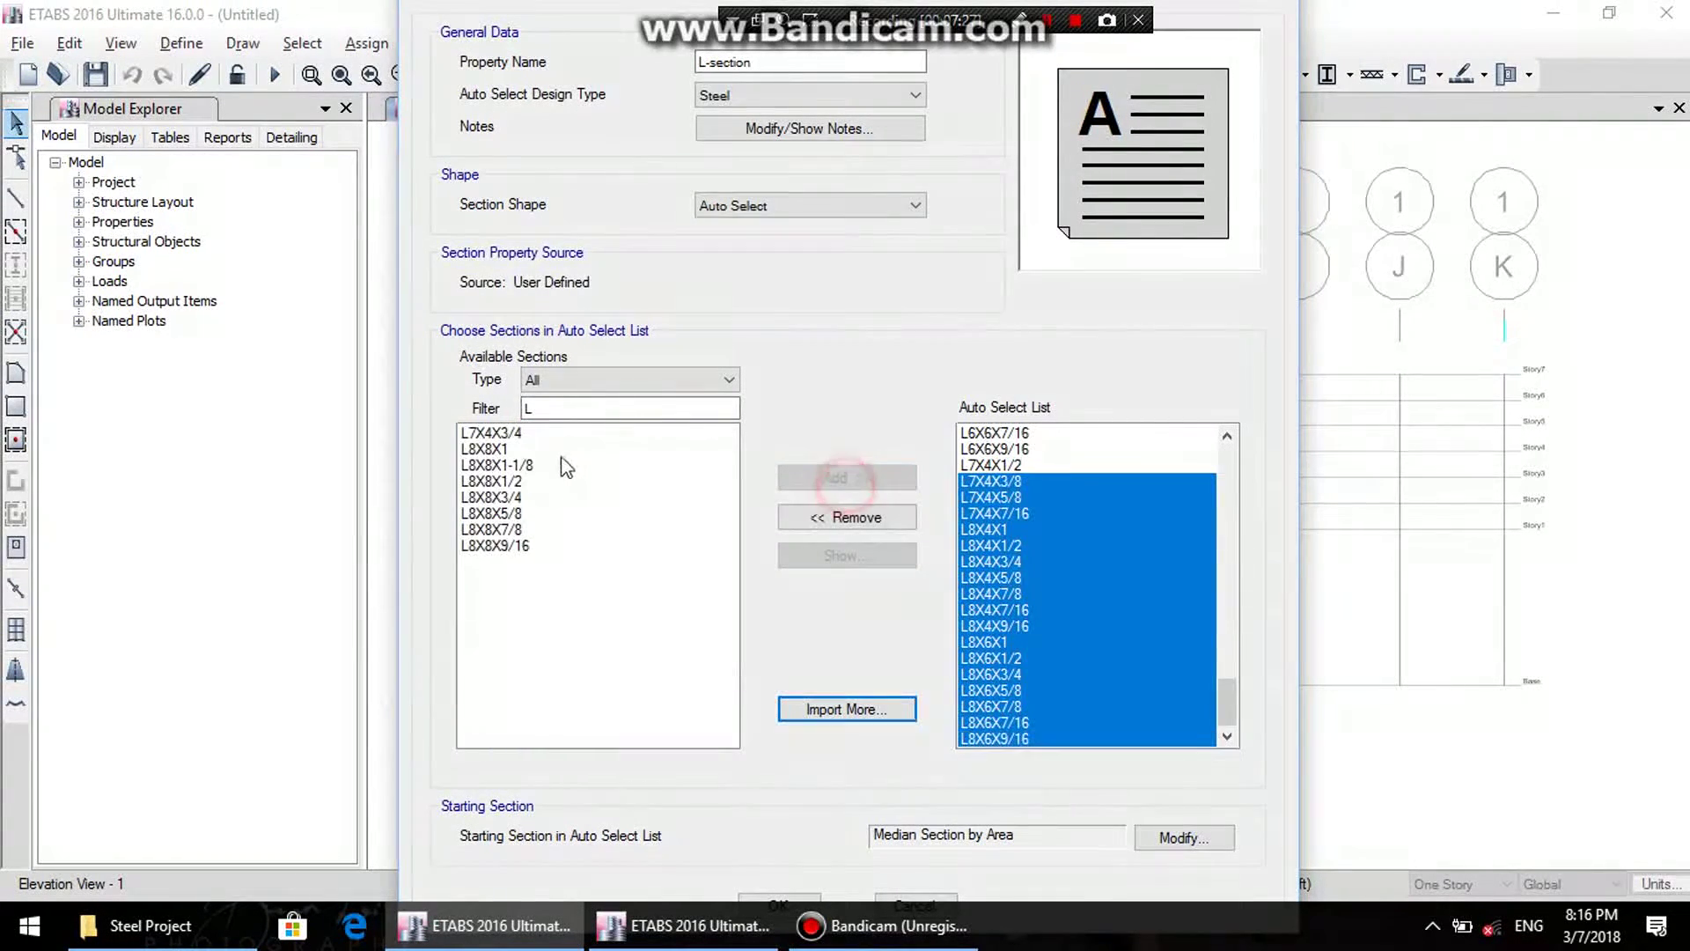
{"action": "left_click_drag", "start_coordinate": [524, 436], "coordinate": [539, 547]}
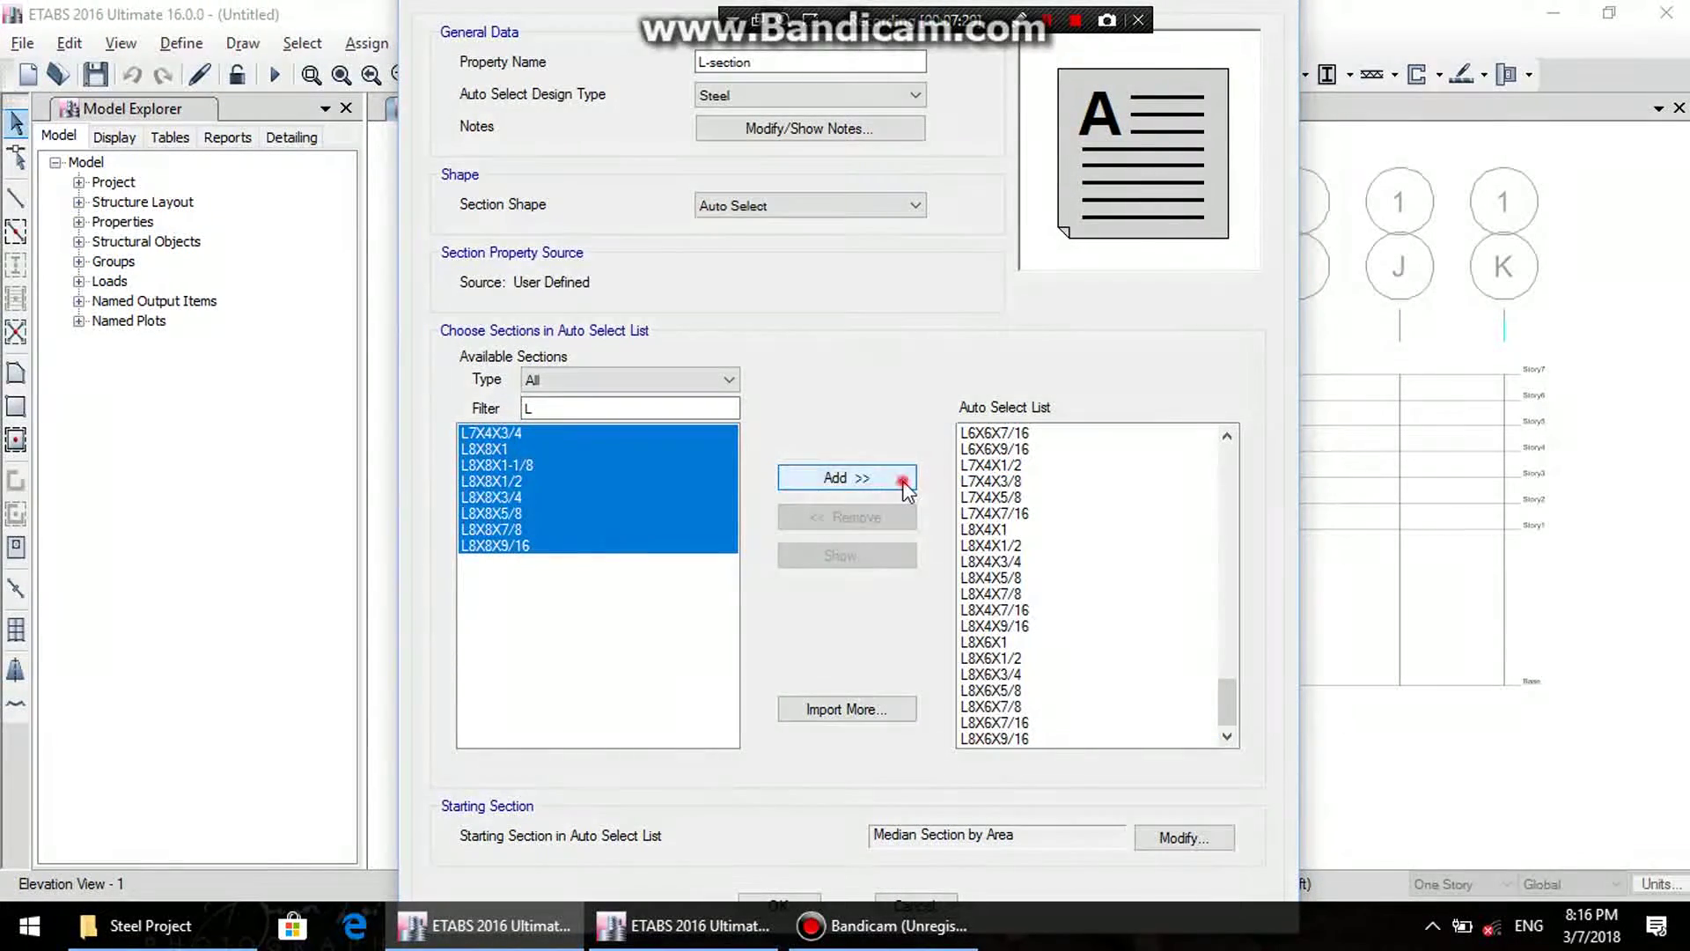
{"action": "left_click", "coordinate": [899, 478]}
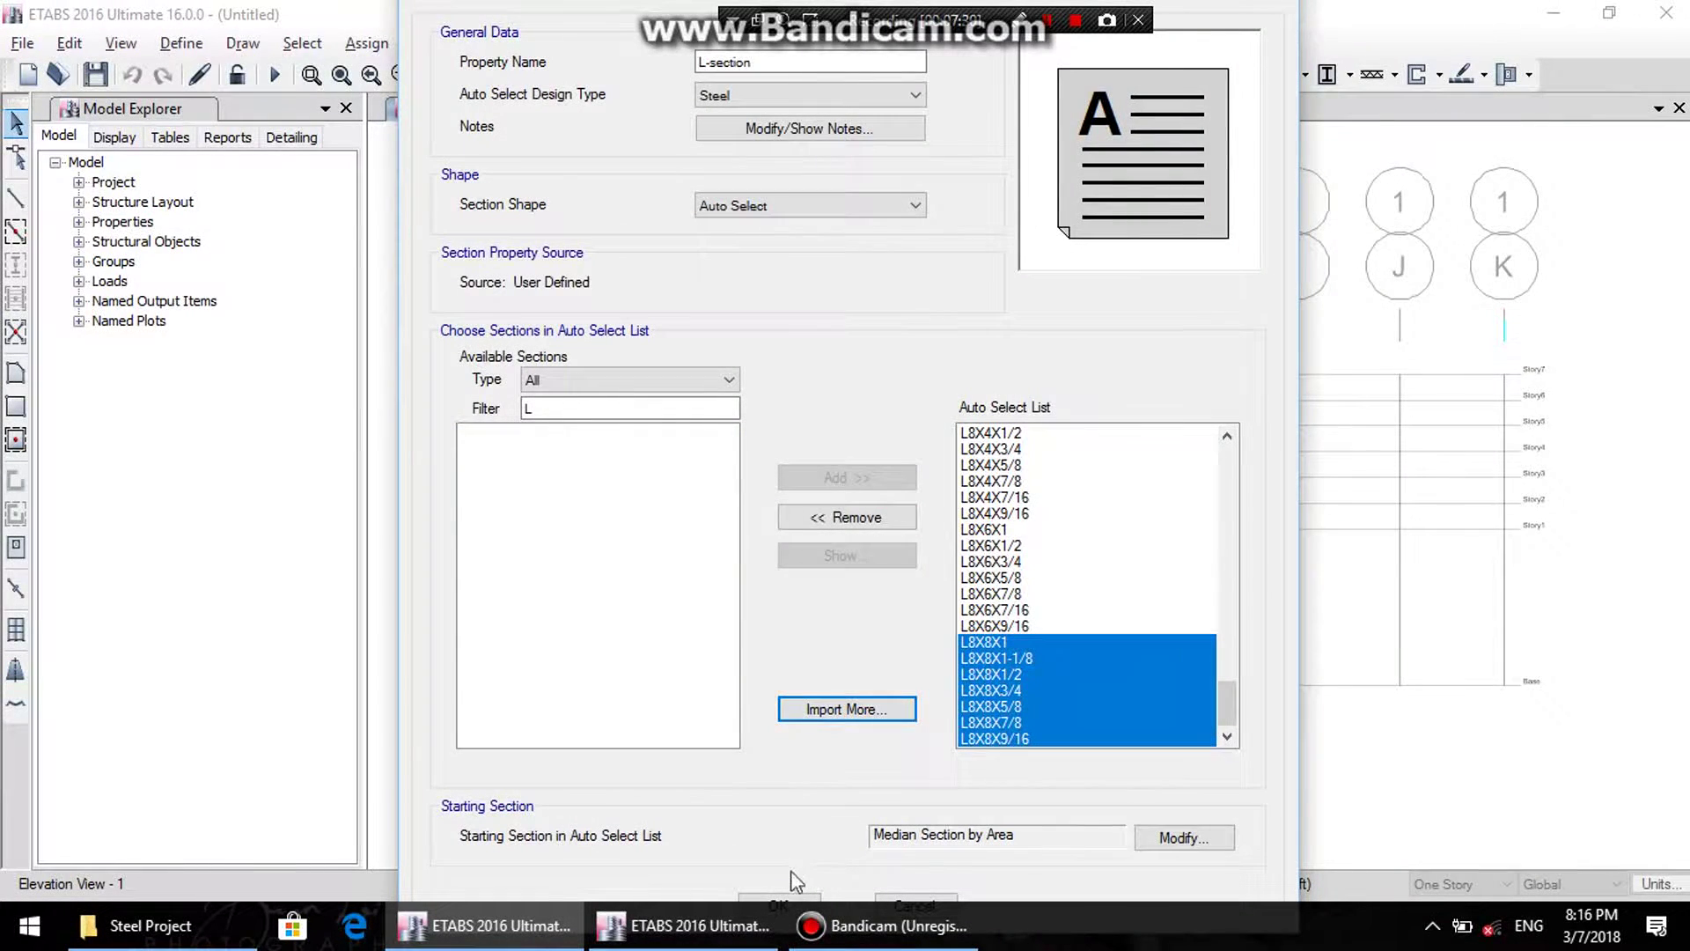
{"action": "left_click", "coordinate": [792, 903]}
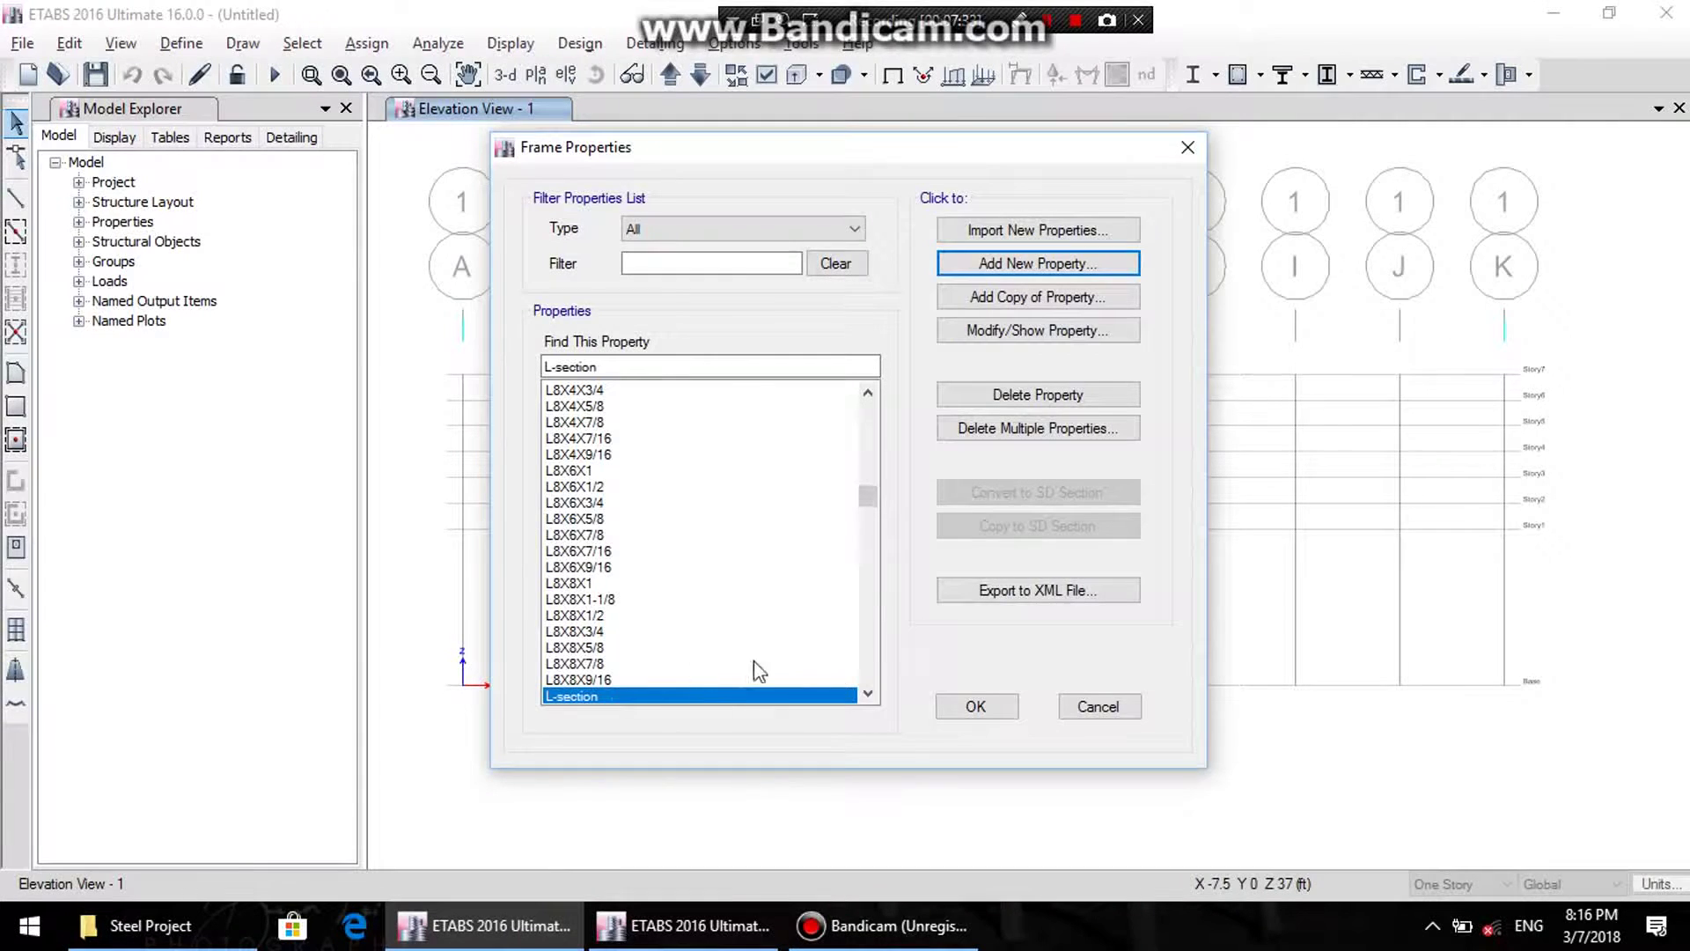
{"action": "left_click", "coordinate": [975, 706]}
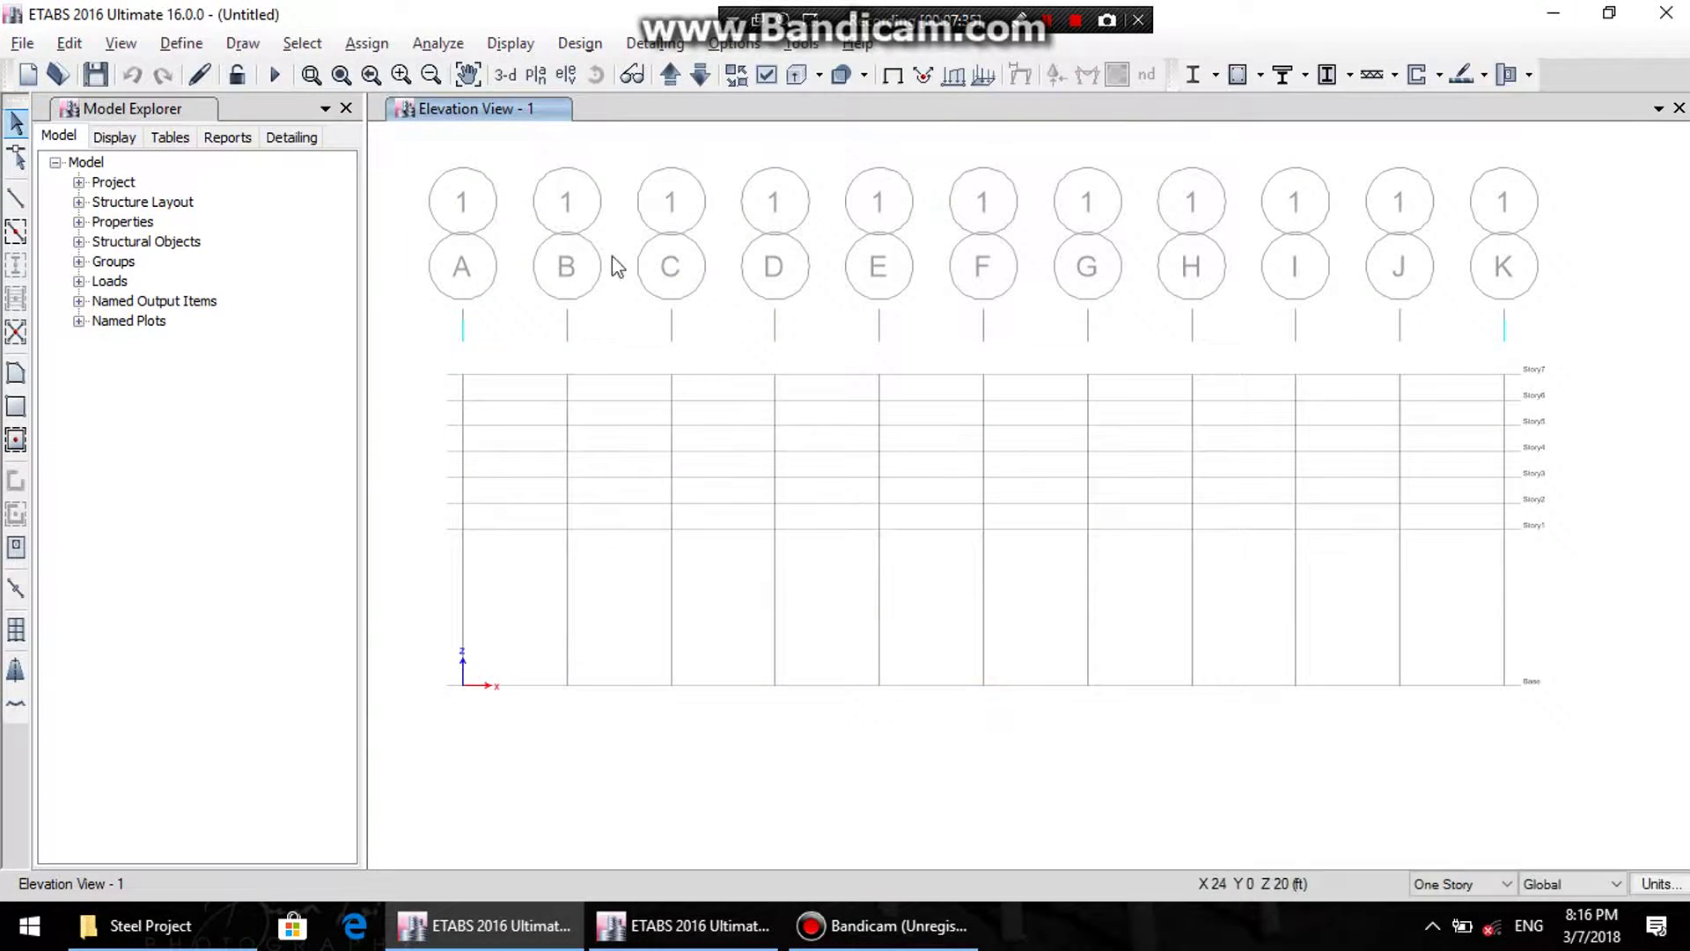
{"action": "left_click", "coordinate": [180, 44]}
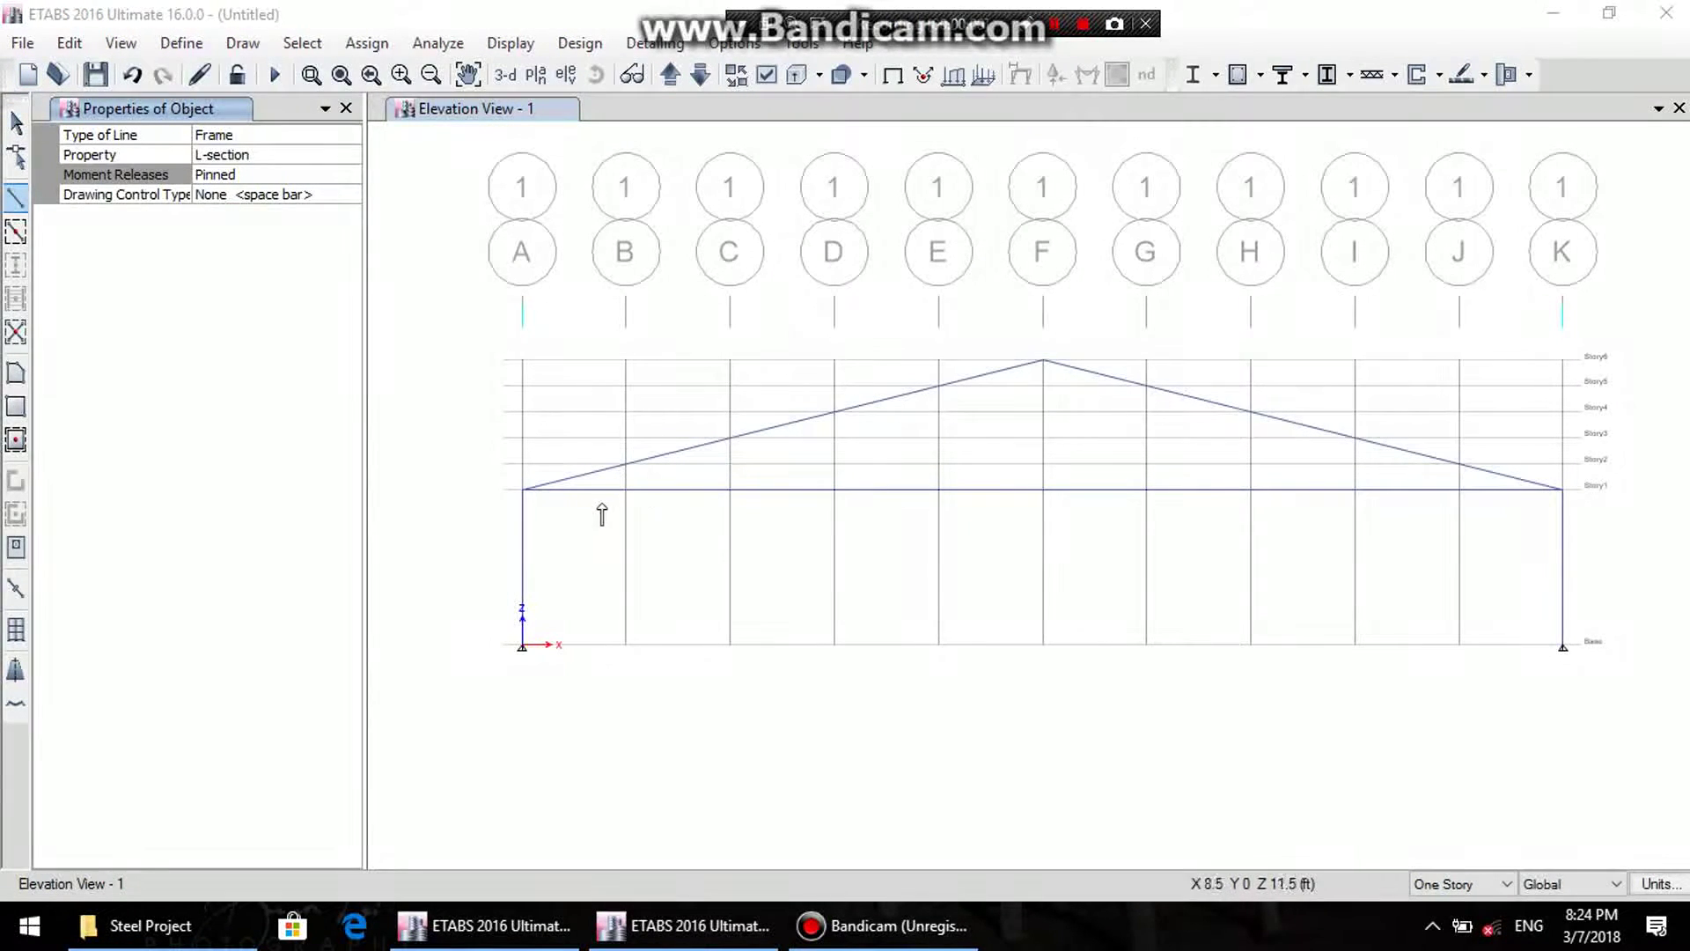
- Draw pinned L-section web members between the truss chords, with verticals at grids B, C and D and rising diagonals from B to C and C to D
{"action": "scroll", "coordinate": [627, 491], "scroll_direction": "up", "scroll_amount": 3}
{"action": "left_click", "coordinate": [623, 505]}
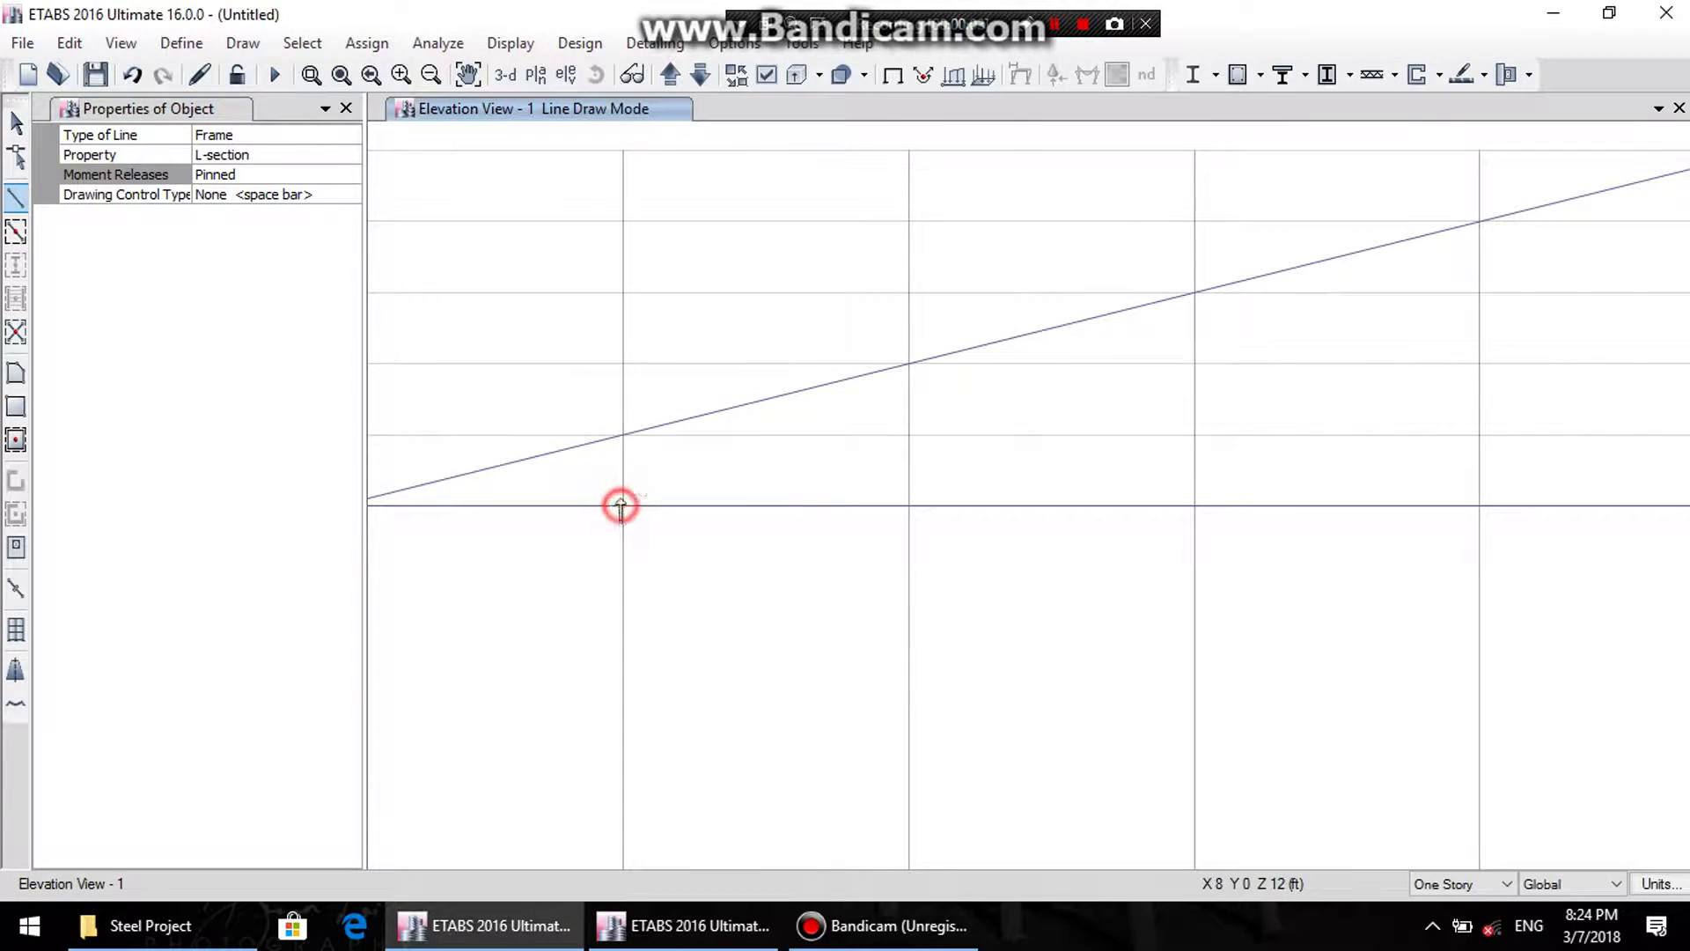
{"action": "left_click", "coordinate": [623, 435]}
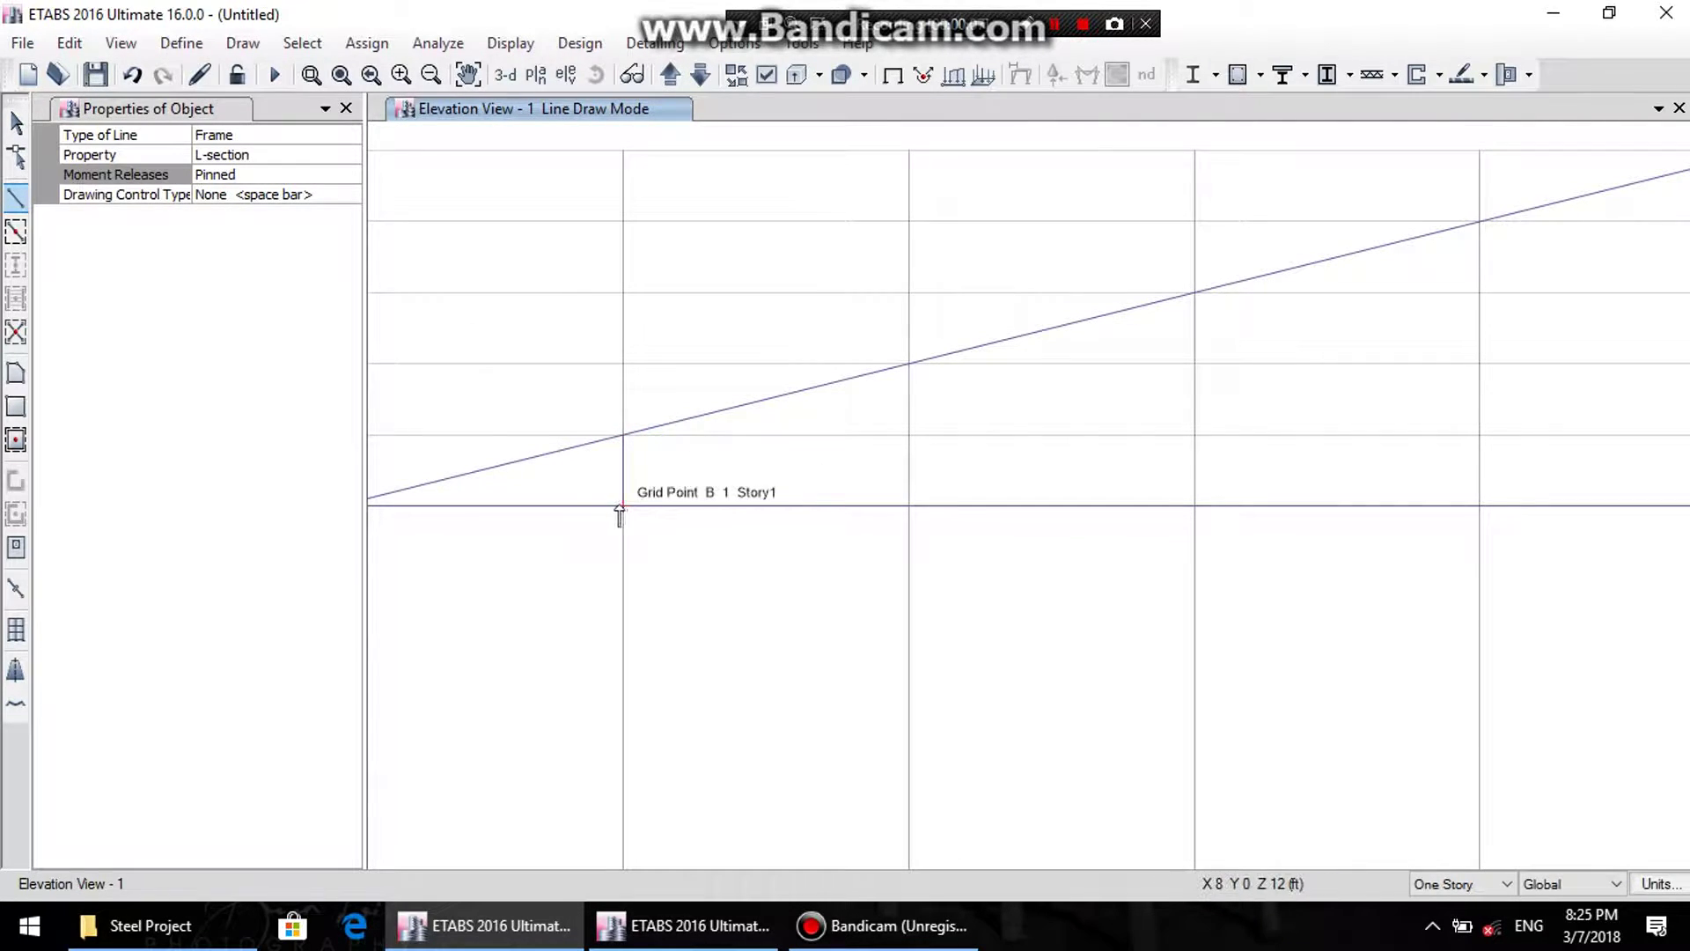
{"action": "left_click", "coordinate": [908, 363]}
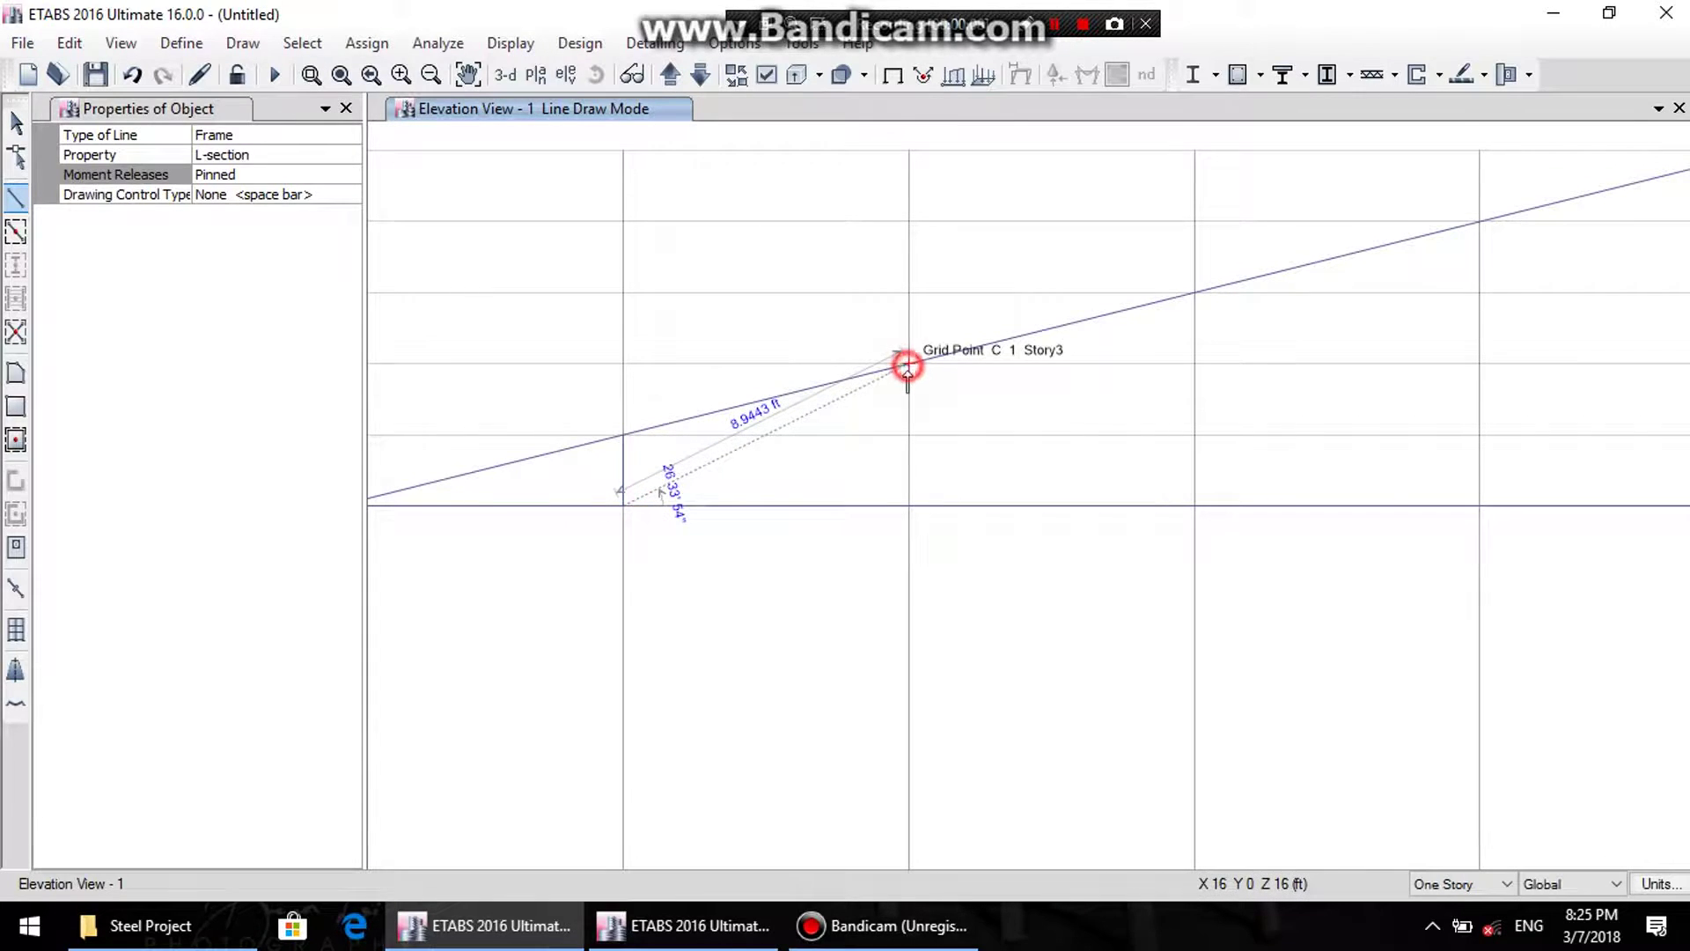
{"action": "left_click", "coordinate": [908, 505]}
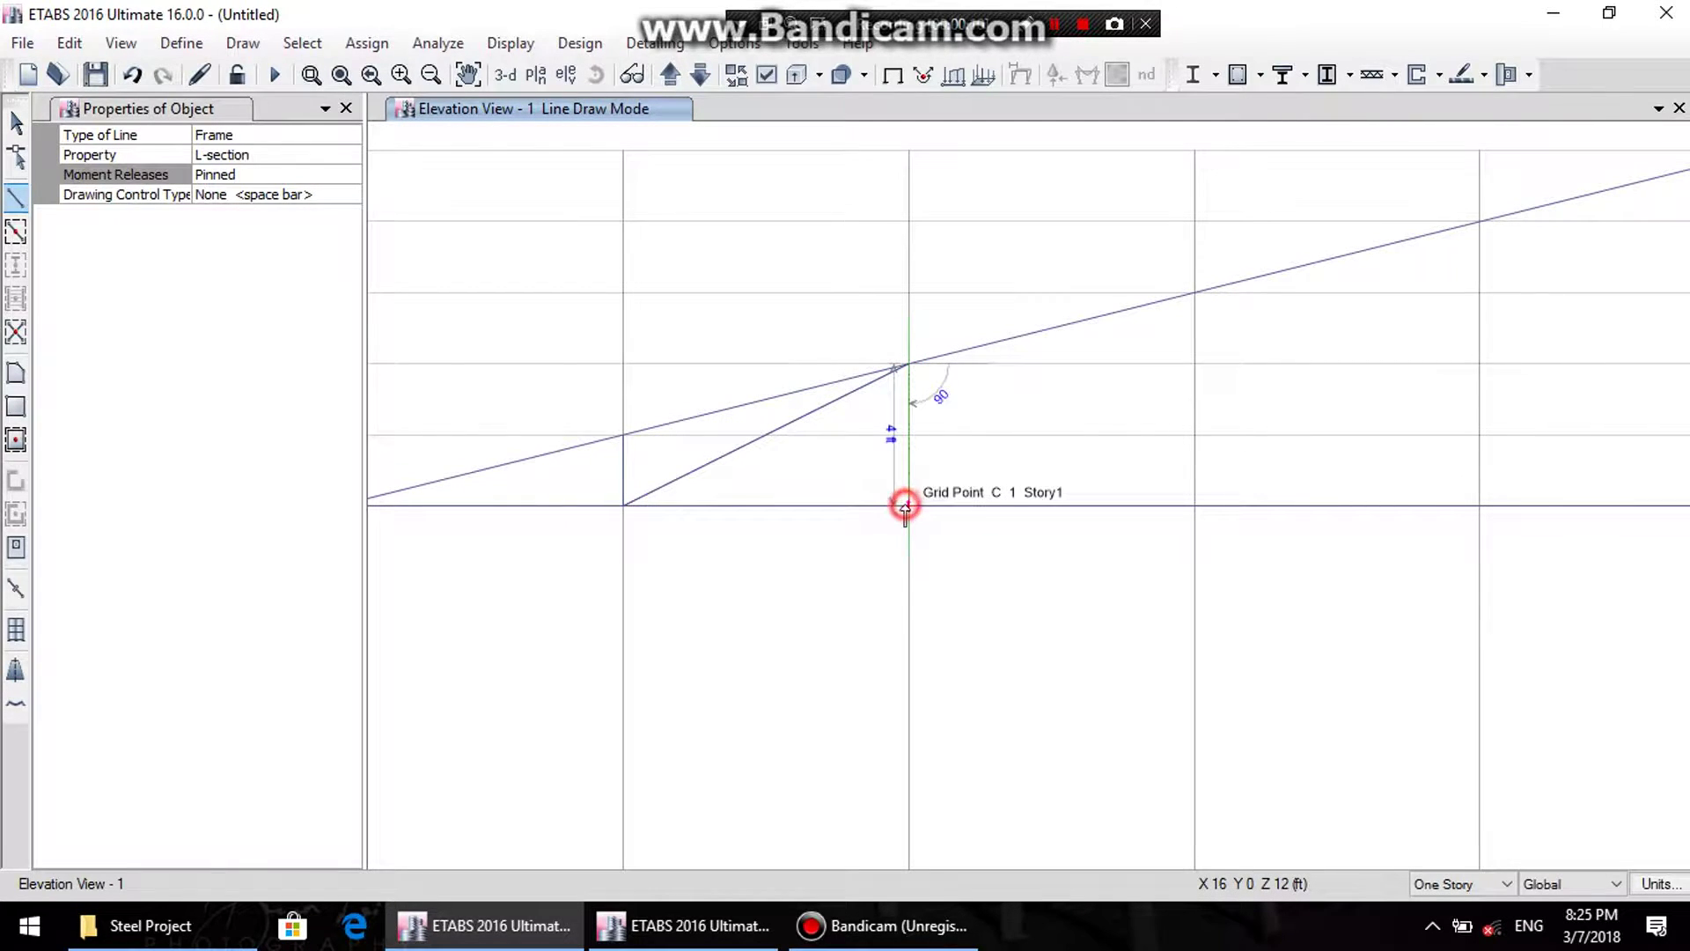
{"action": "left_click", "coordinate": [1195, 293]}
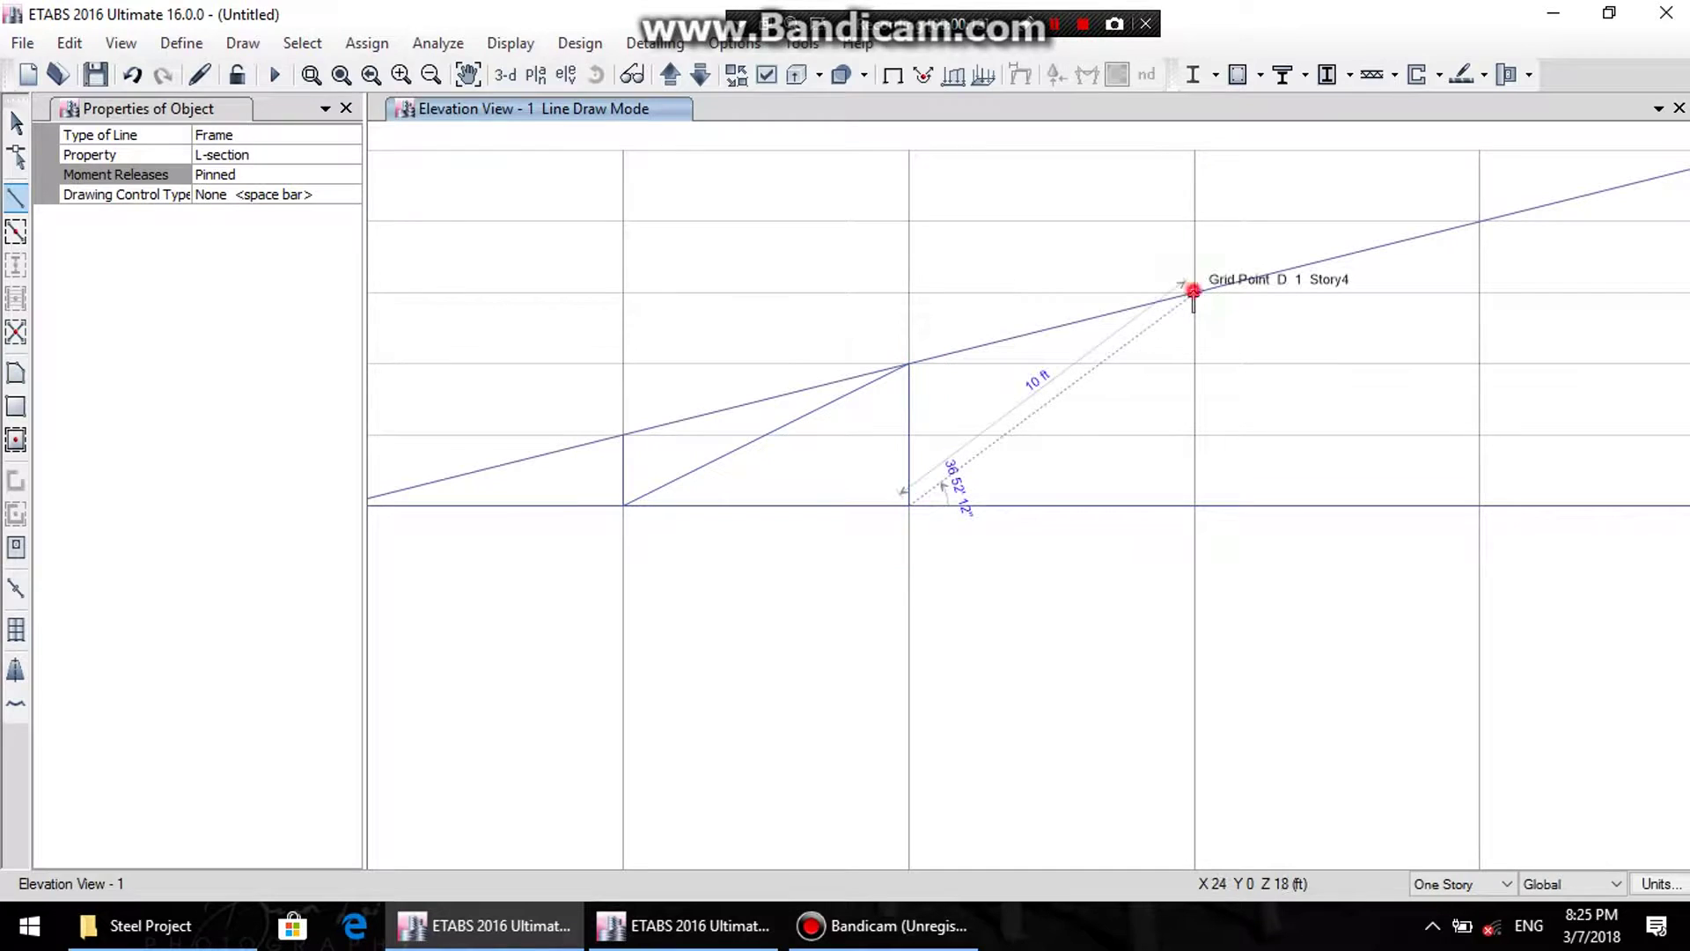
{"action": "left_click", "coordinate": [1194, 505]}
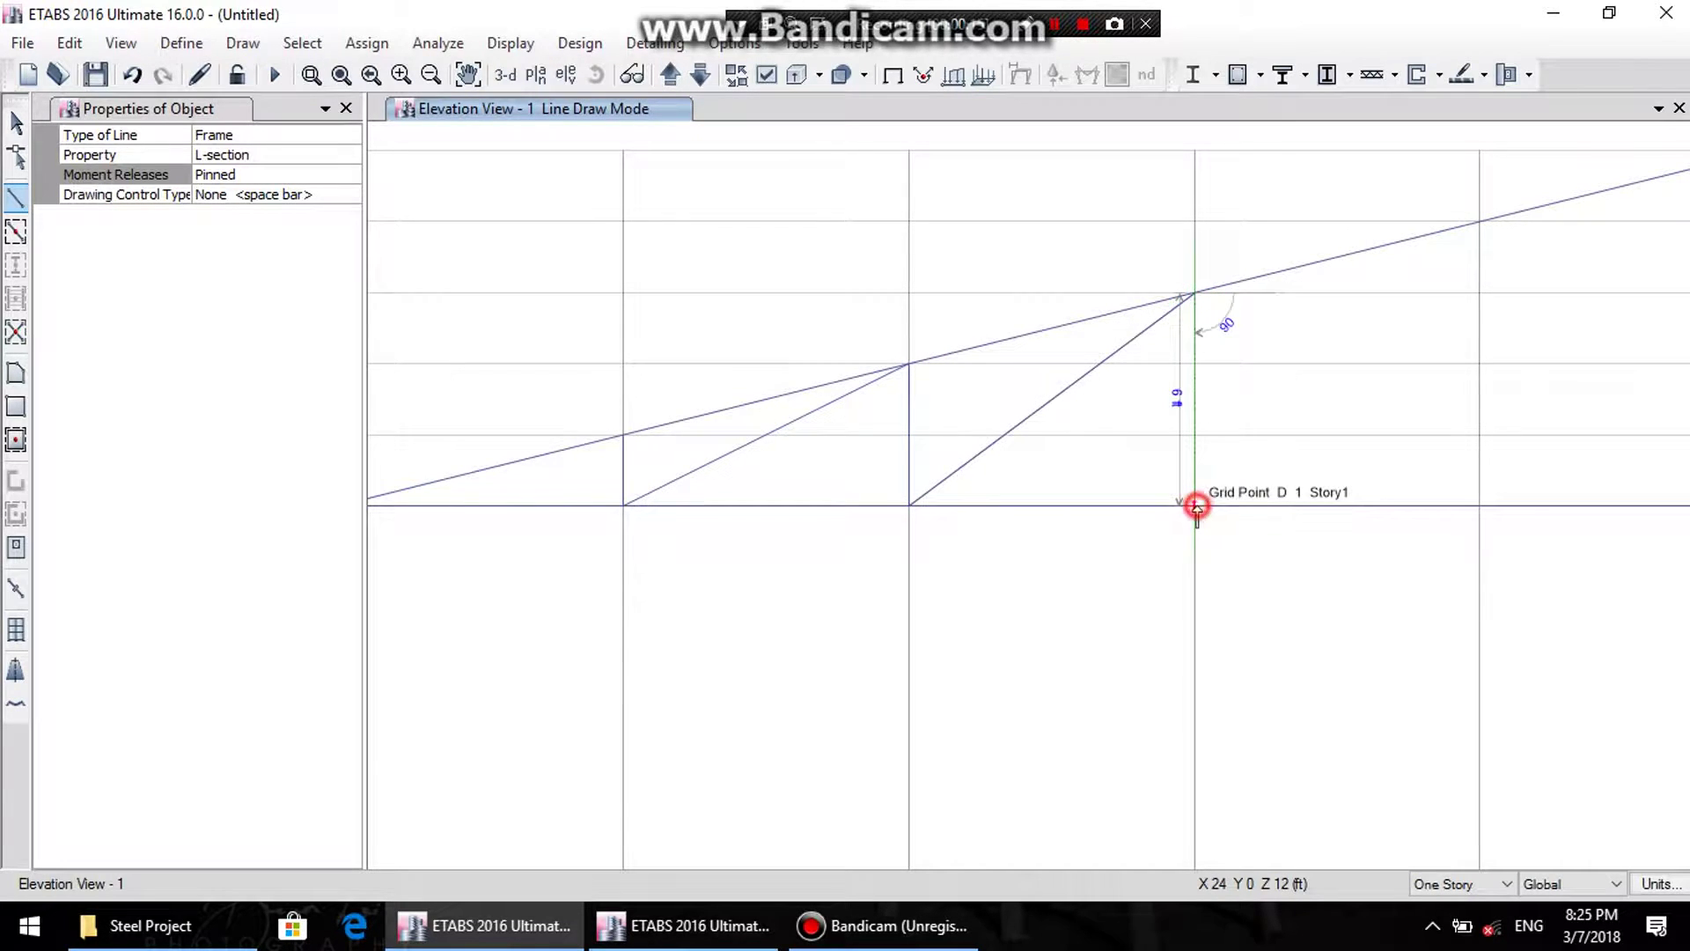
{"action": "right_click", "coordinate": [1377, 390]}
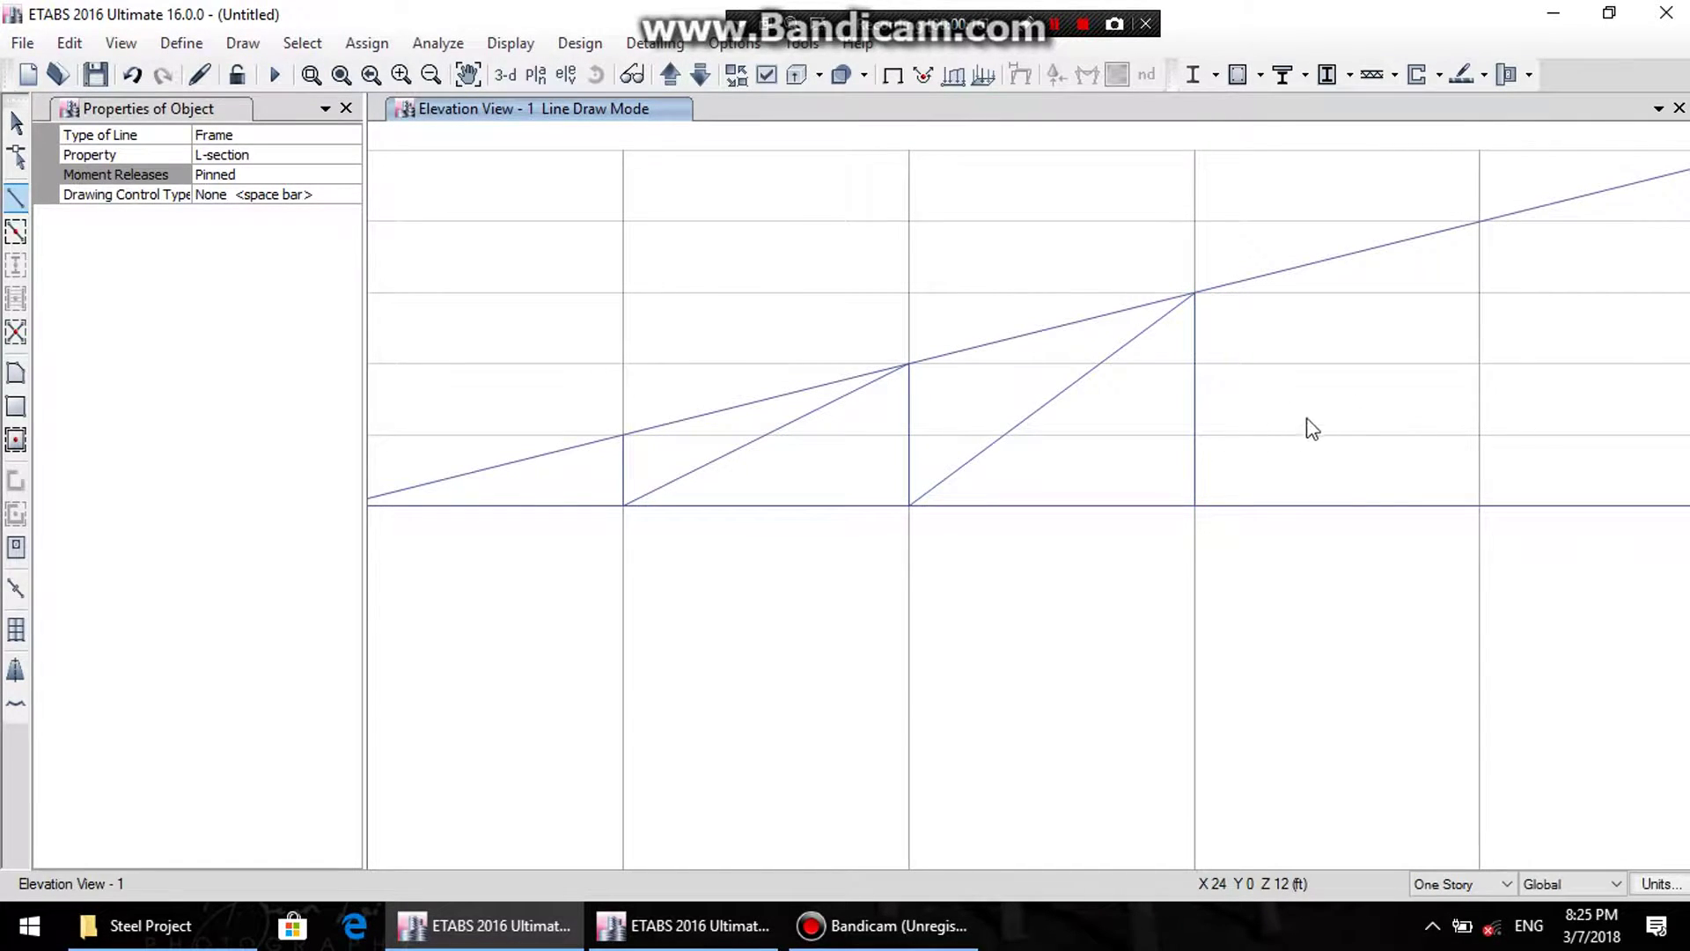
- Draw L-section diagonals rising from grid D to E and E to the ridge at F, with verticals at E and F down to Story1
{"action": "middle_click_drag", "start_coordinate": [1161, 491], "coordinate": [985, 533]}
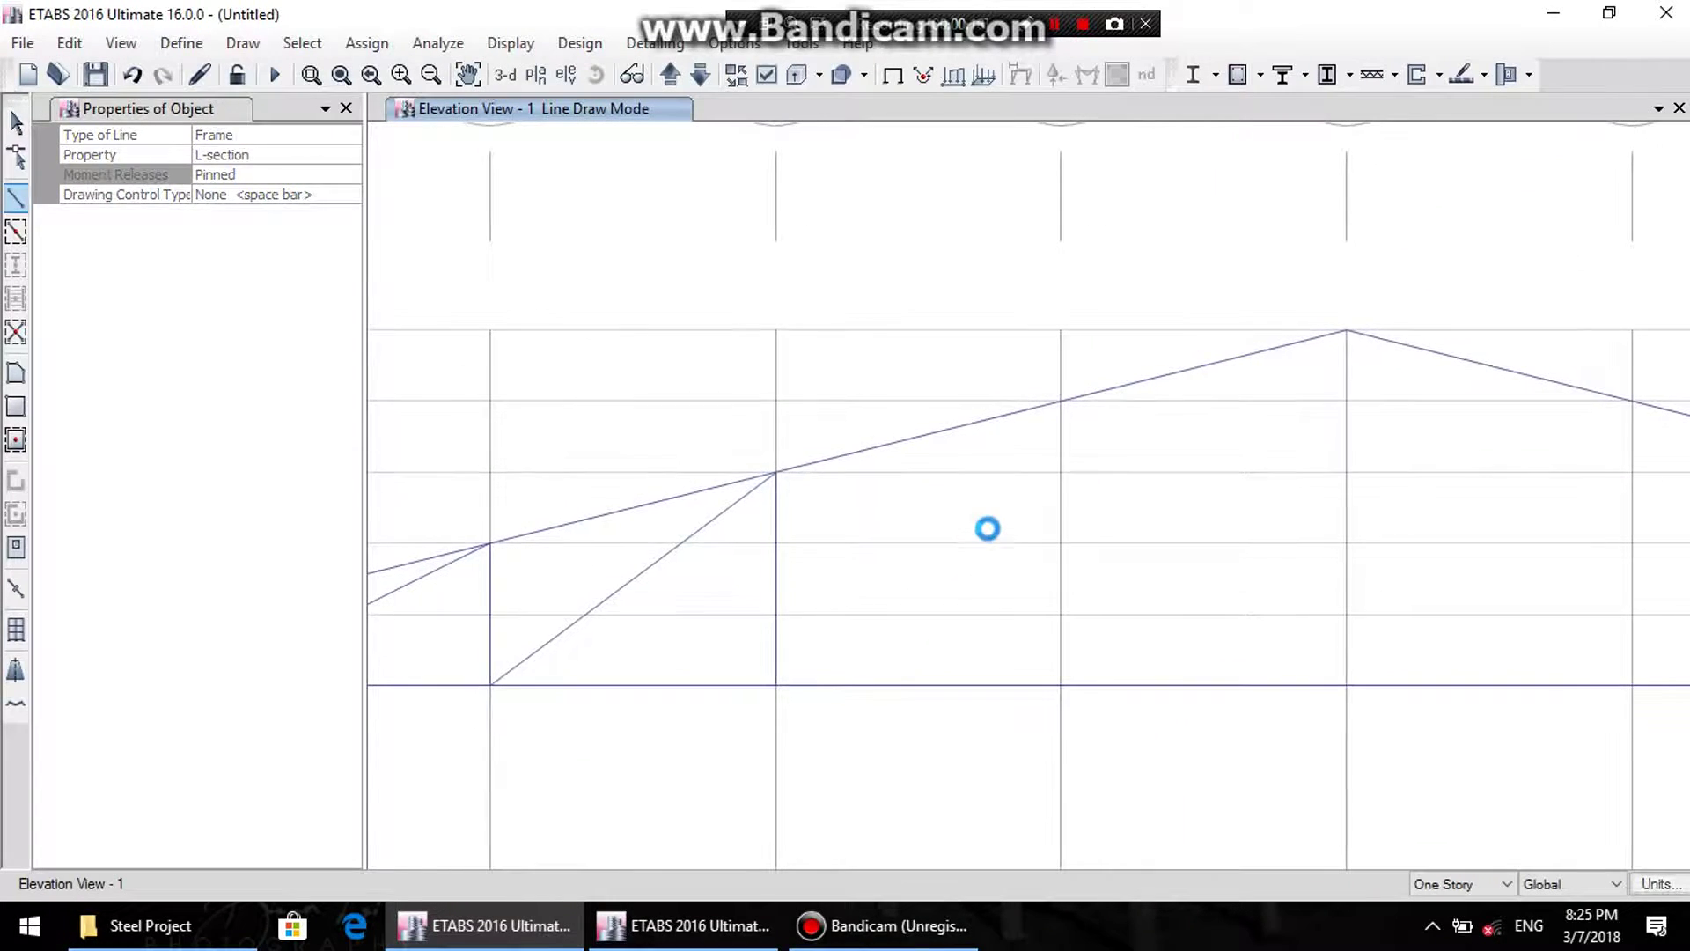
{"action": "left_click", "coordinate": [775, 685]}
{"action": "left_click", "coordinate": [1060, 400]}
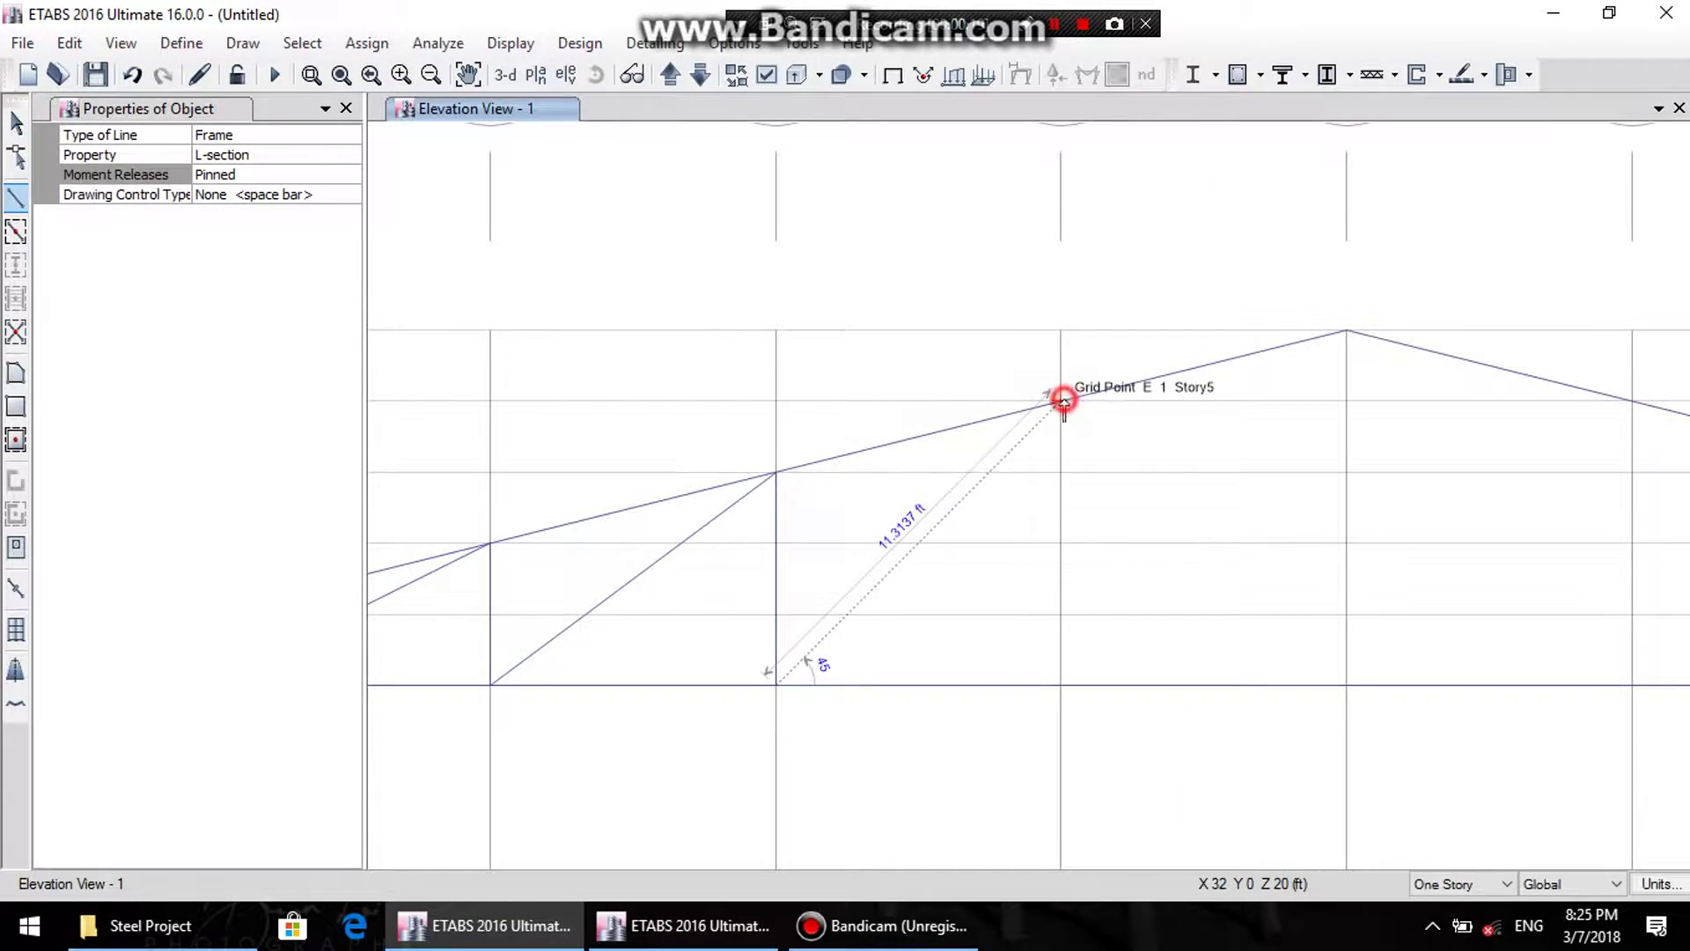
{"action": "left_click", "coordinate": [1061, 685]}
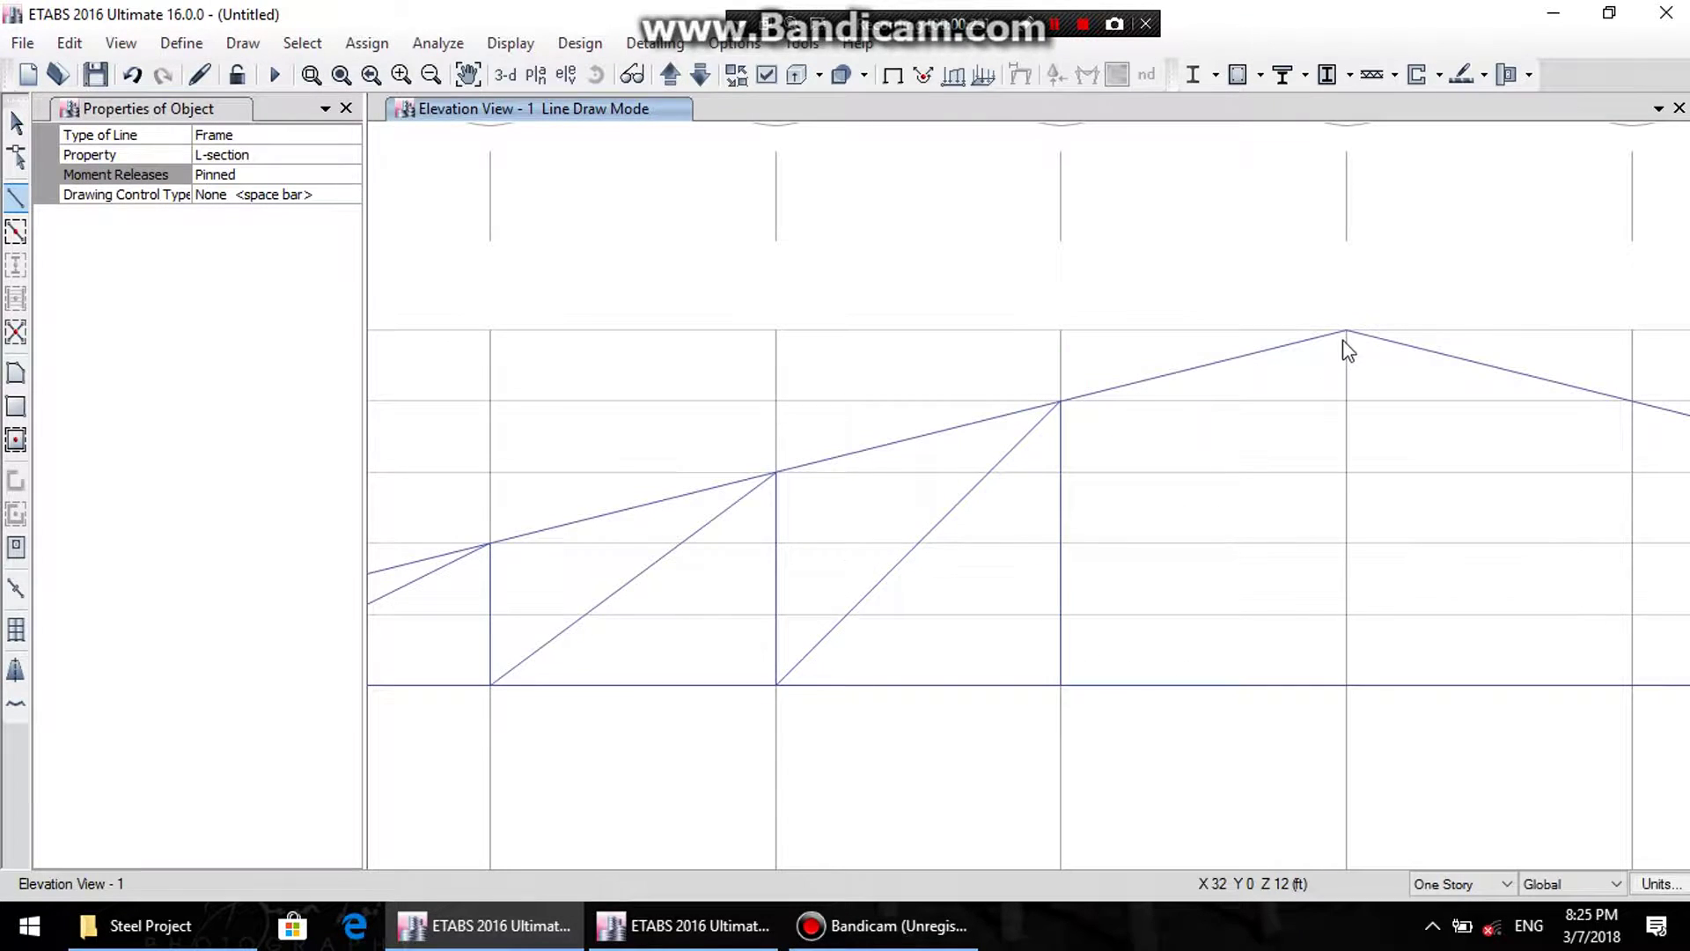
{"action": "left_click", "coordinate": [1346, 682]}
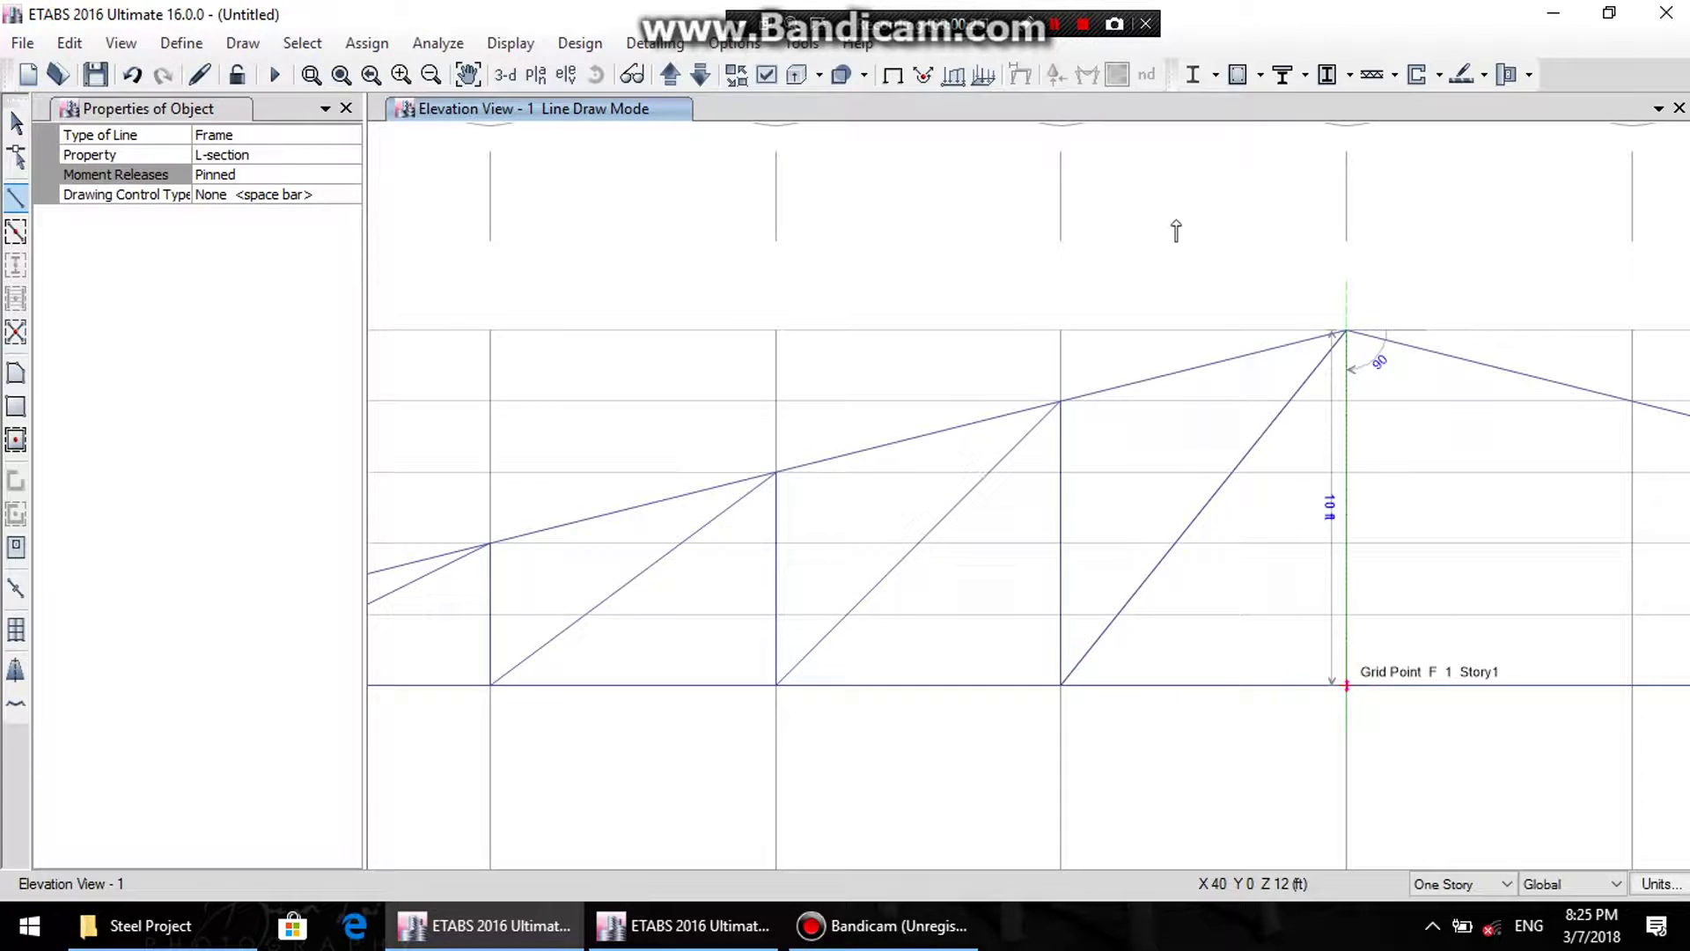
{"action": "key", "text": "Escape"}
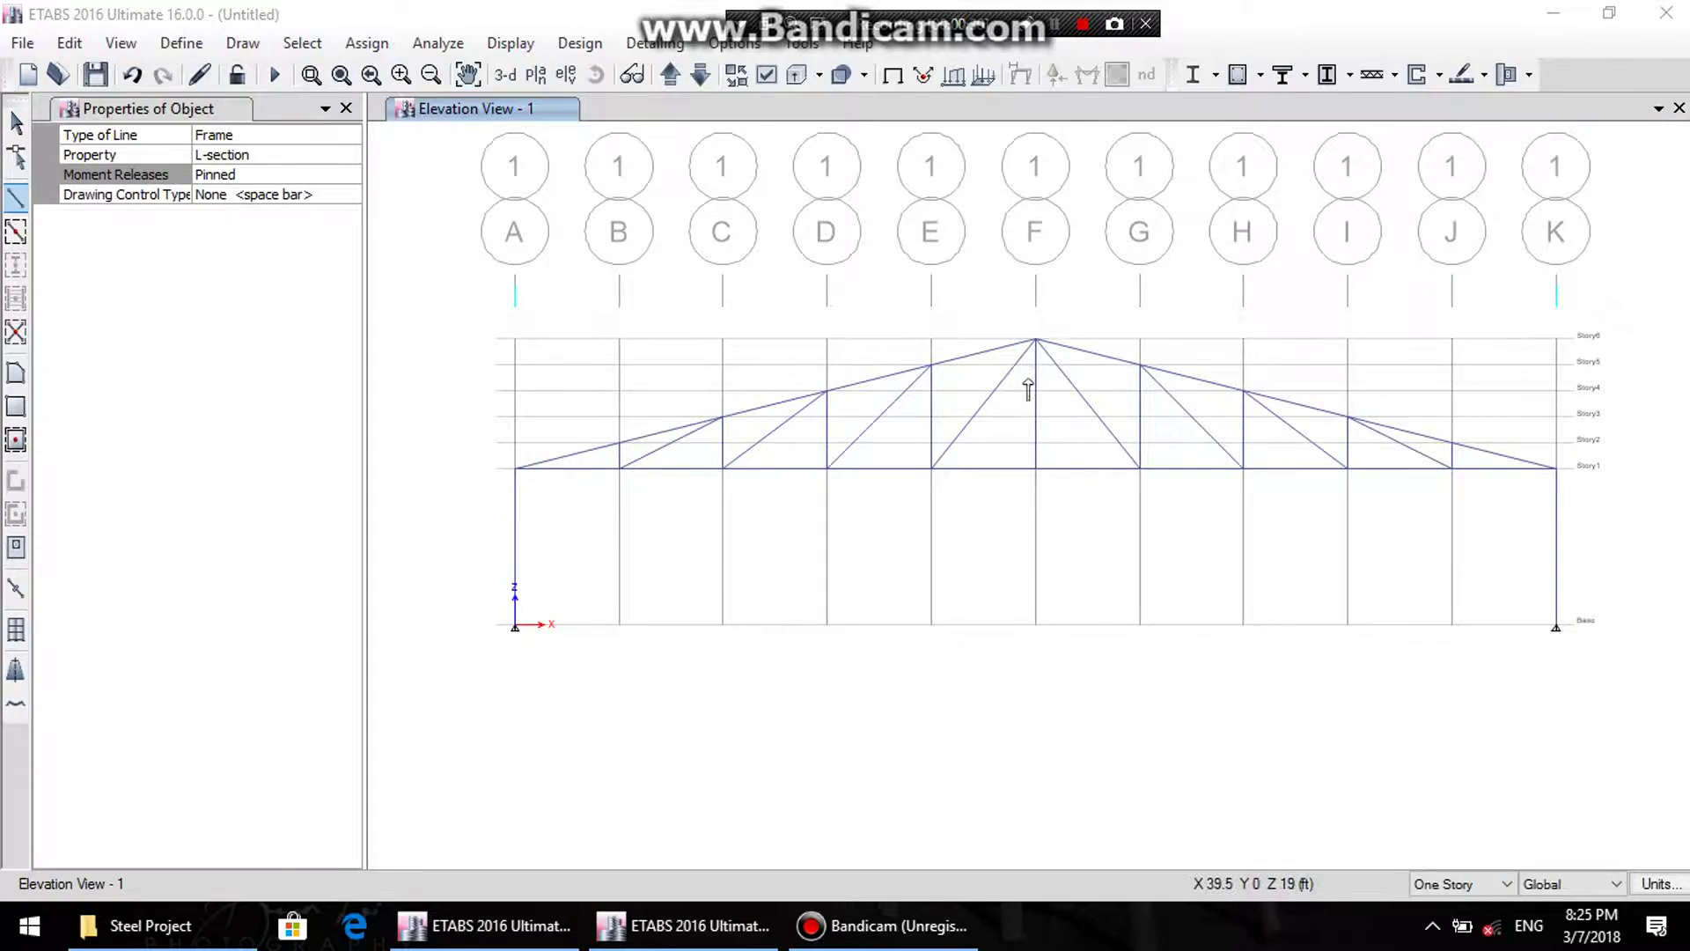
- Show the model in 3D with the plan view direction angle set to 150
{"action": "middle_click_drag", "start_coordinate": [1027, 388], "coordinate": [977, 381]}
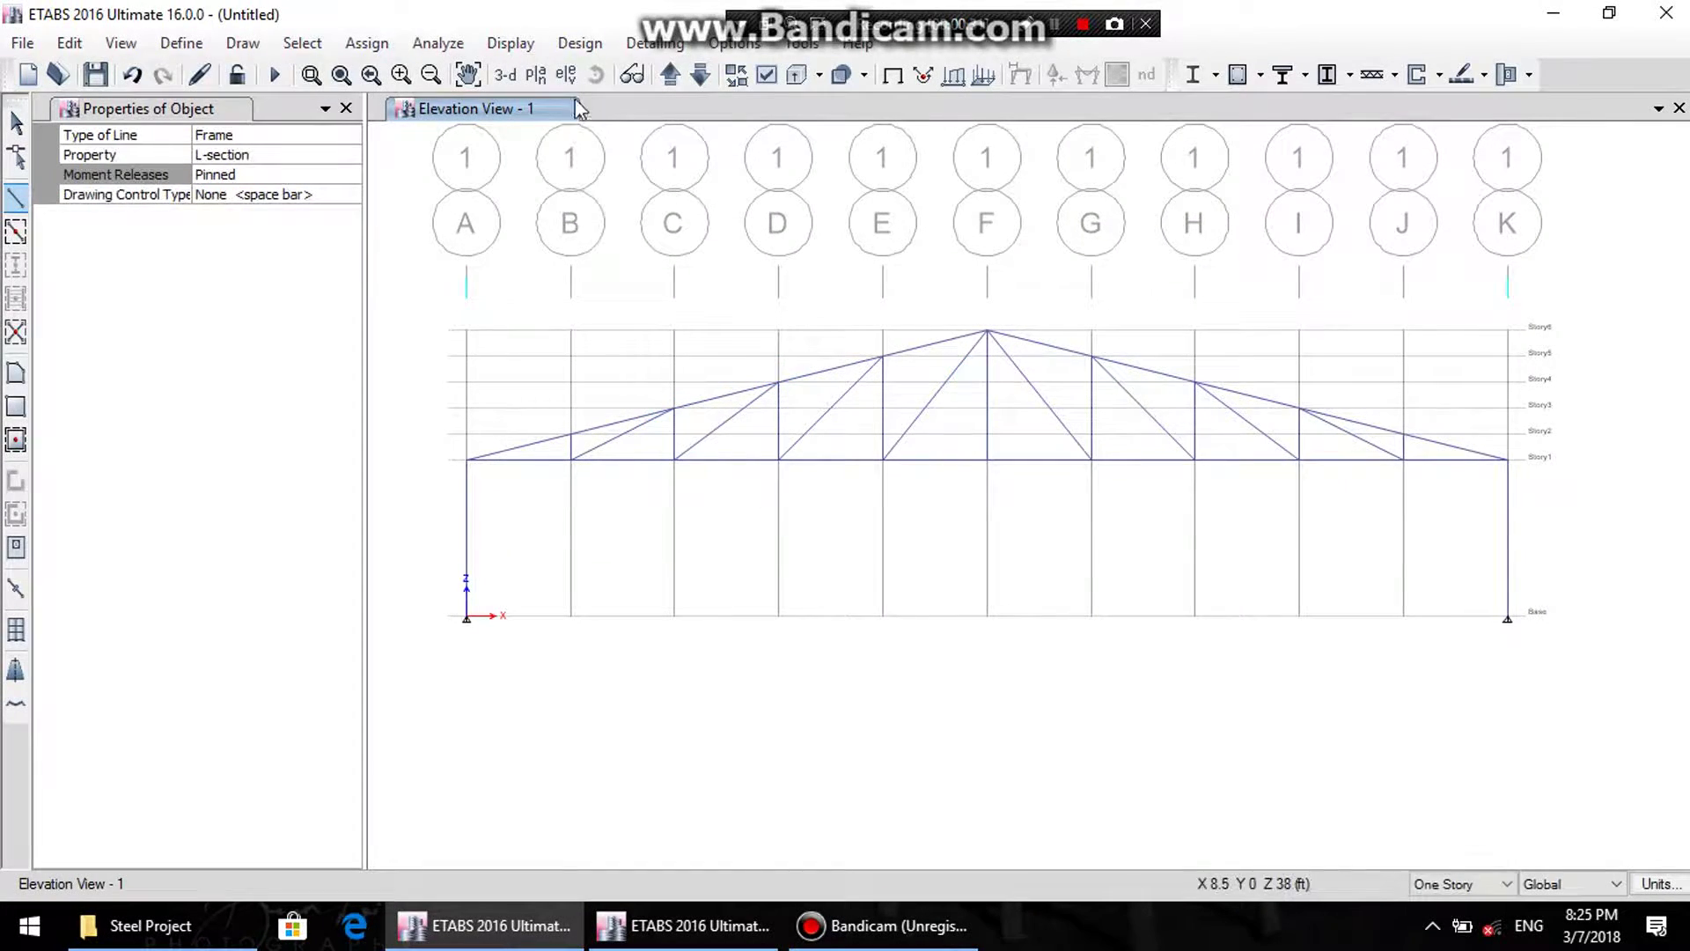
{"action": "left_click", "coordinate": [506, 74]}
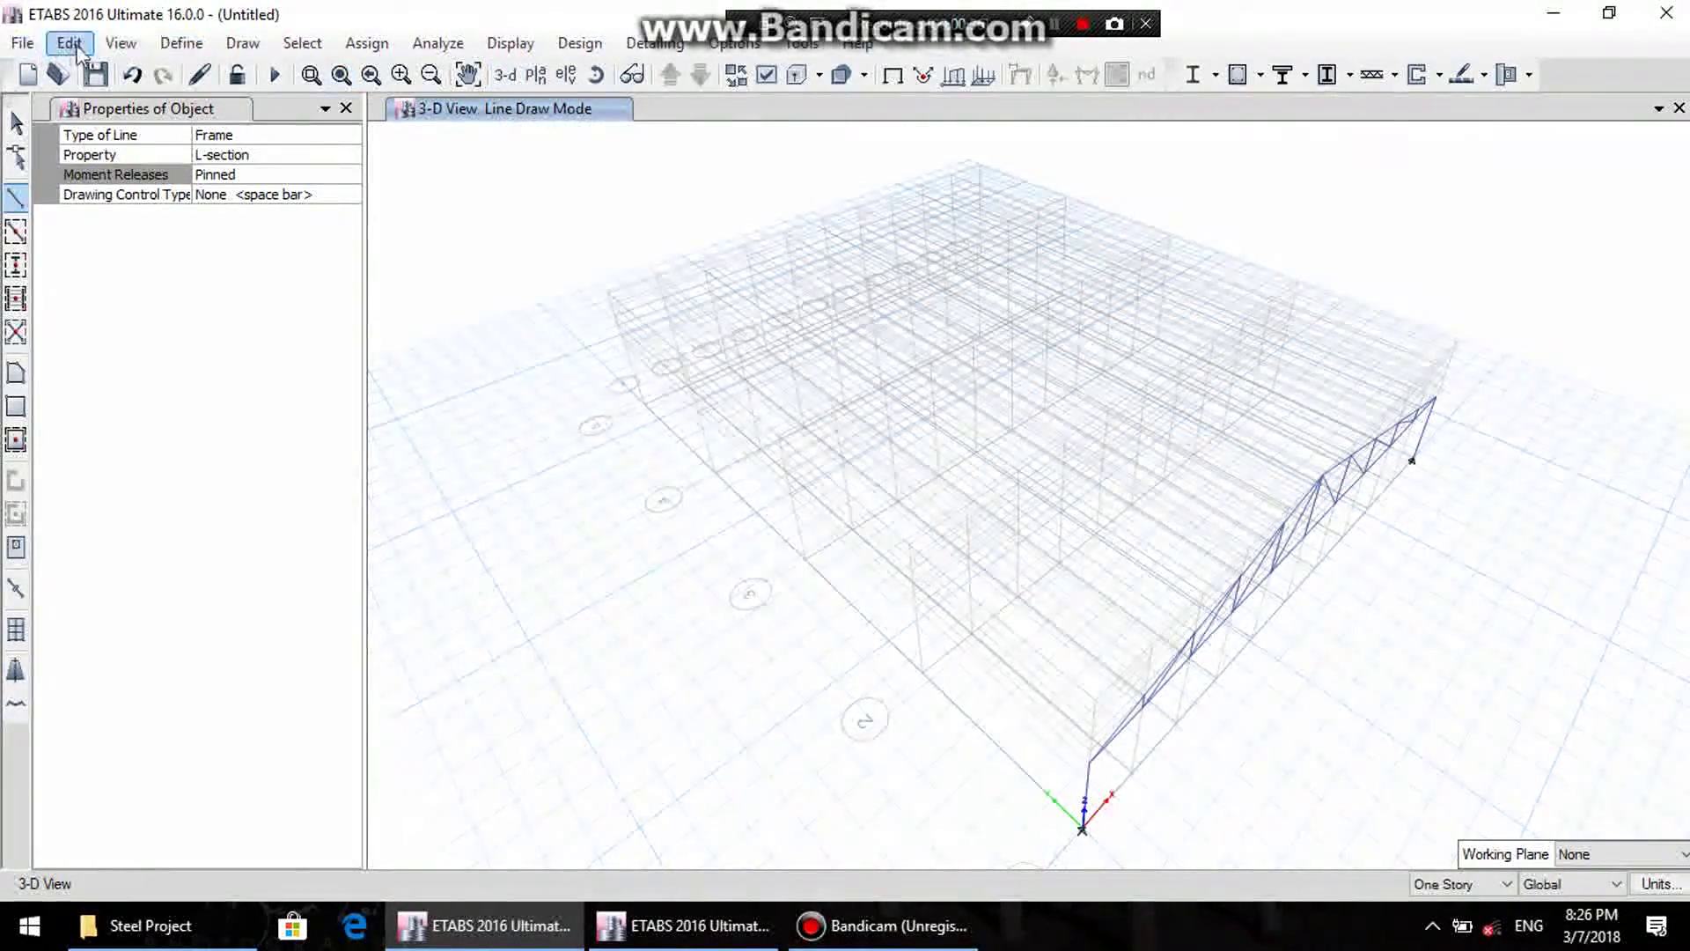
{"action": "left_click", "coordinate": [121, 42]}
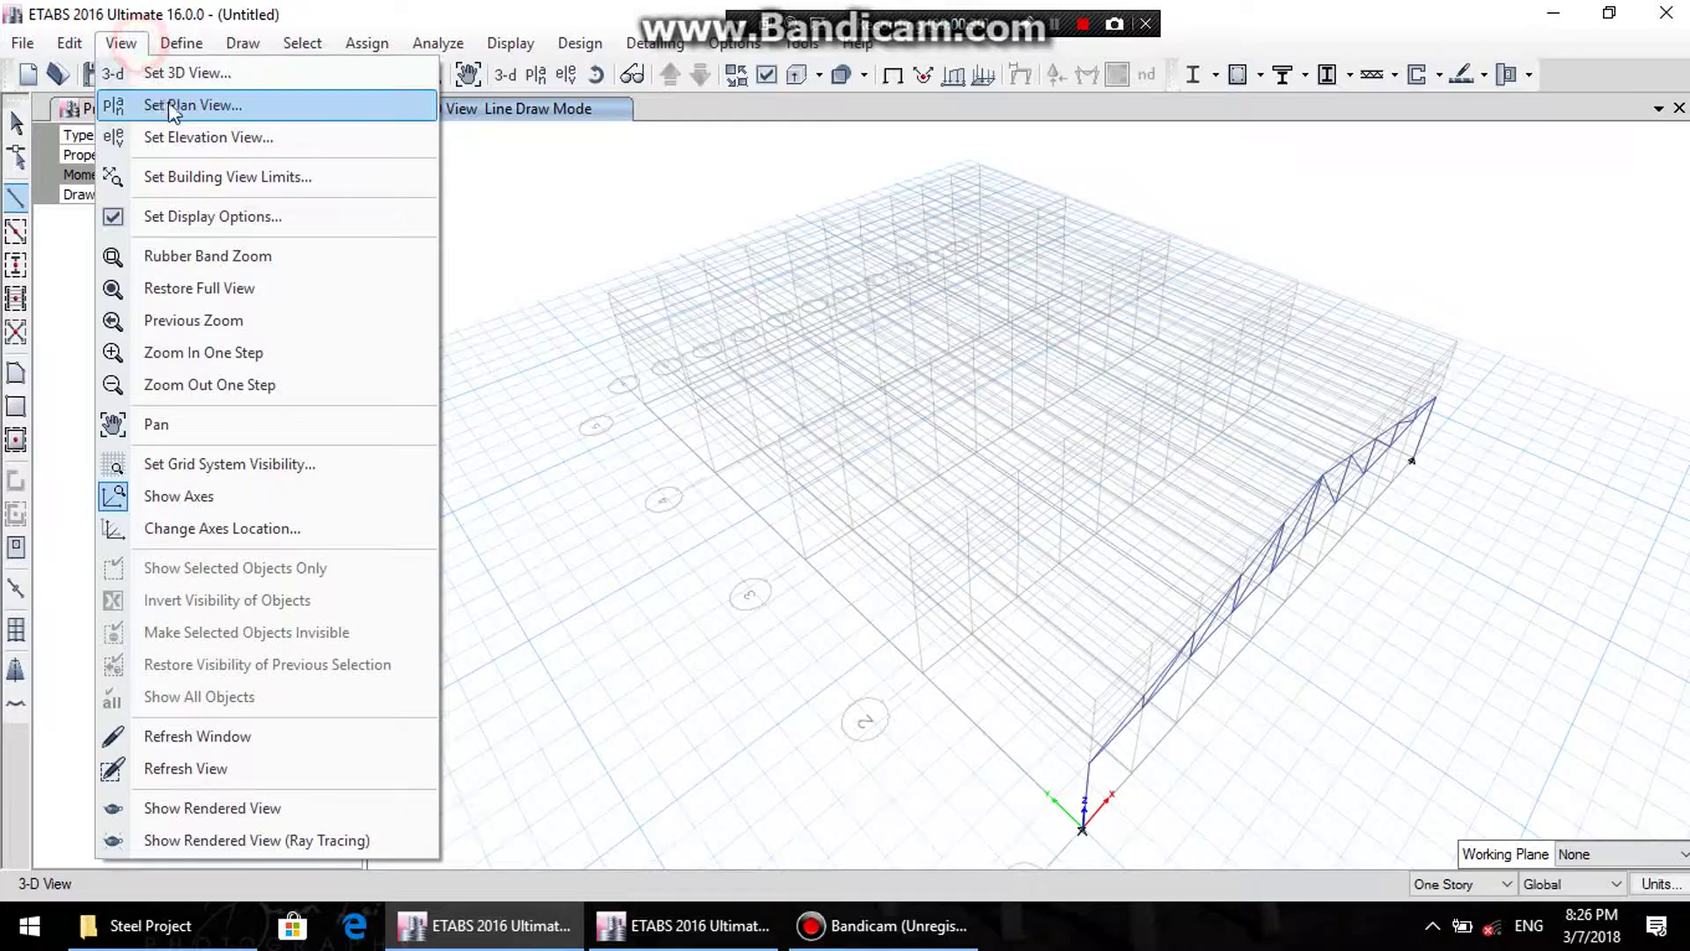
{"action": "left_click", "coordinate": [180, 73]}
{"action": "double_click", "coordinate": [748, 505]}
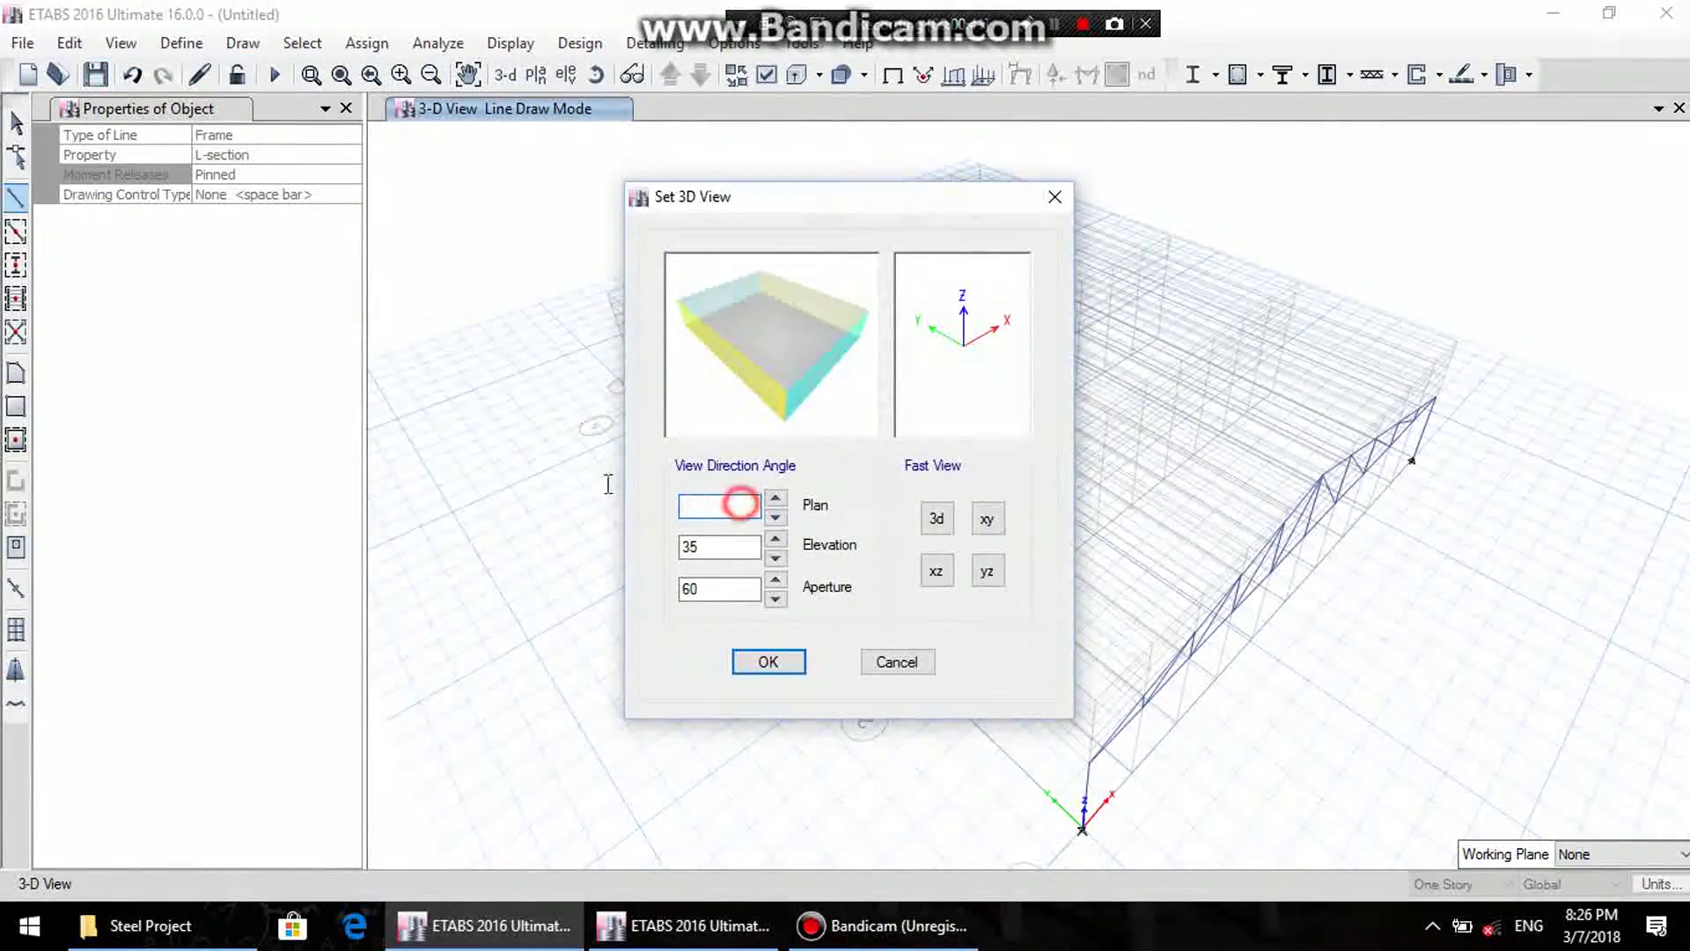
{"action": "type", "text": "150"}
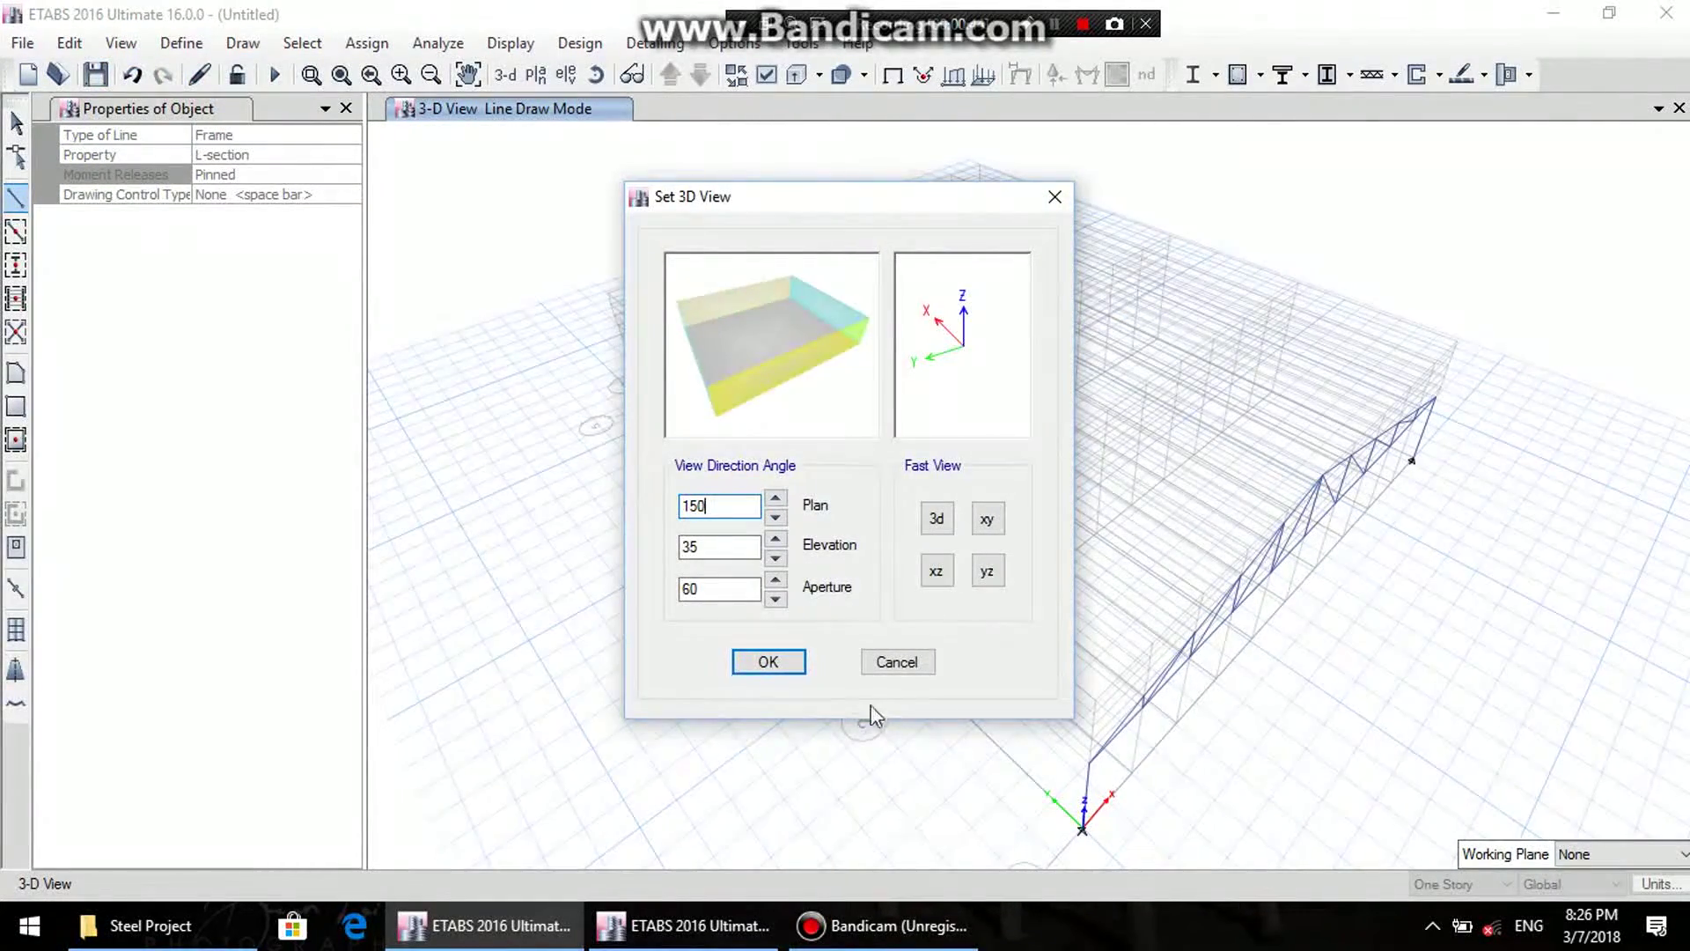
{"action": "left_click", "coordinate": [793, 662]}
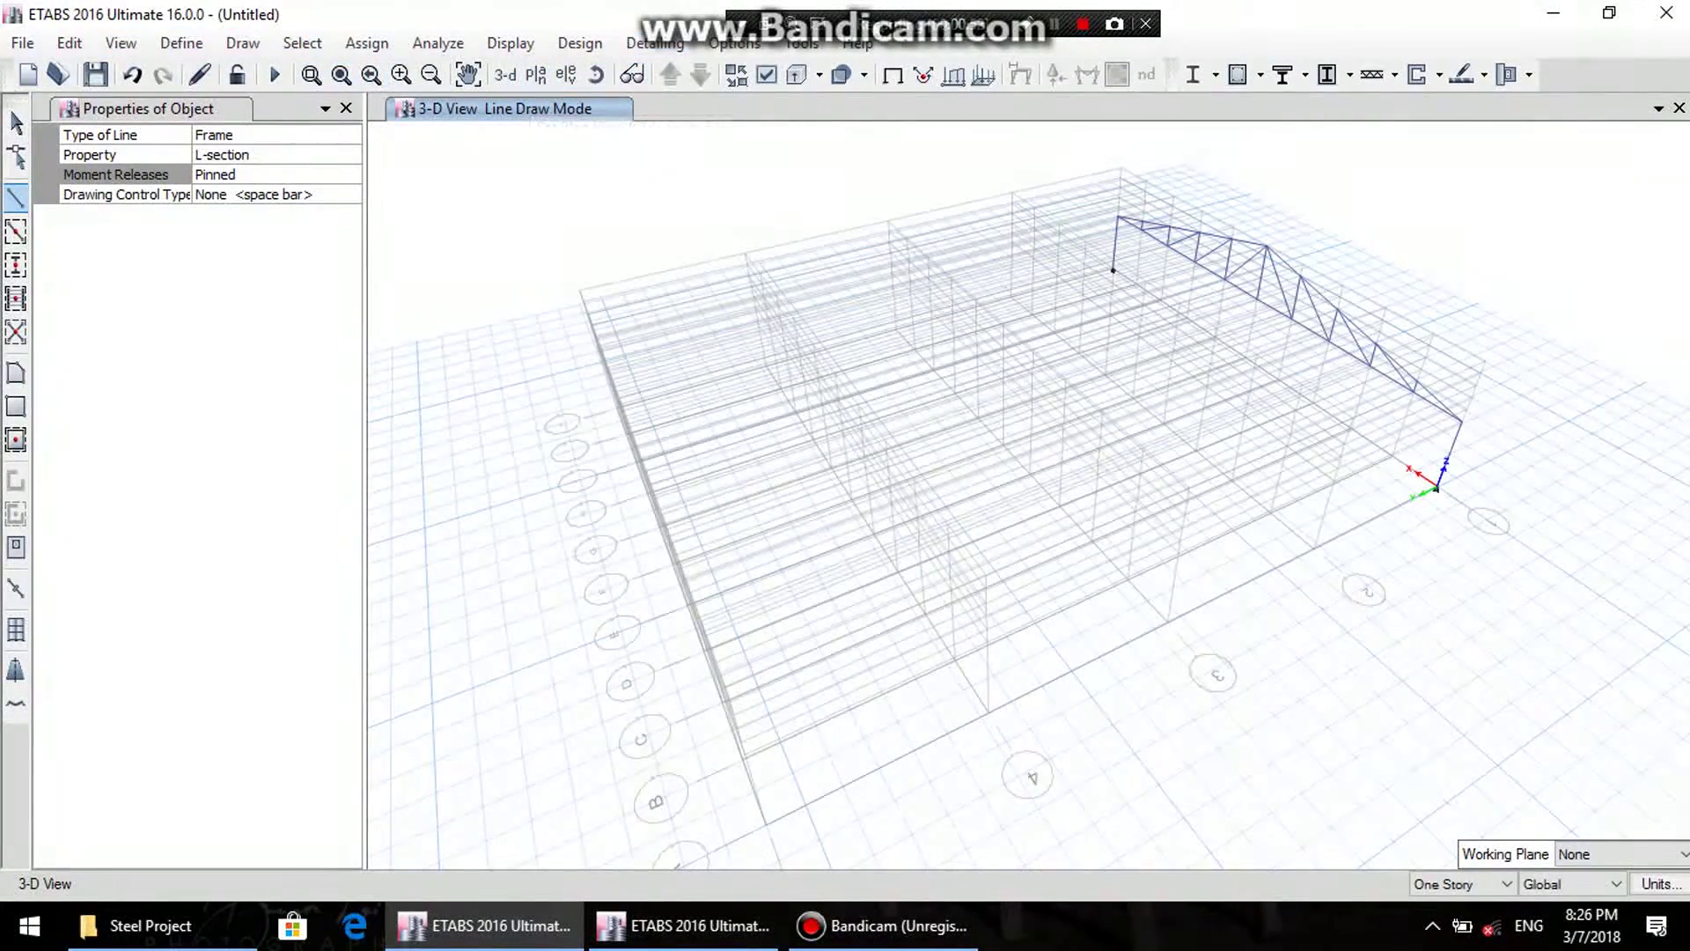
{"action": "left_click", "coordinate": [1052, 27]}
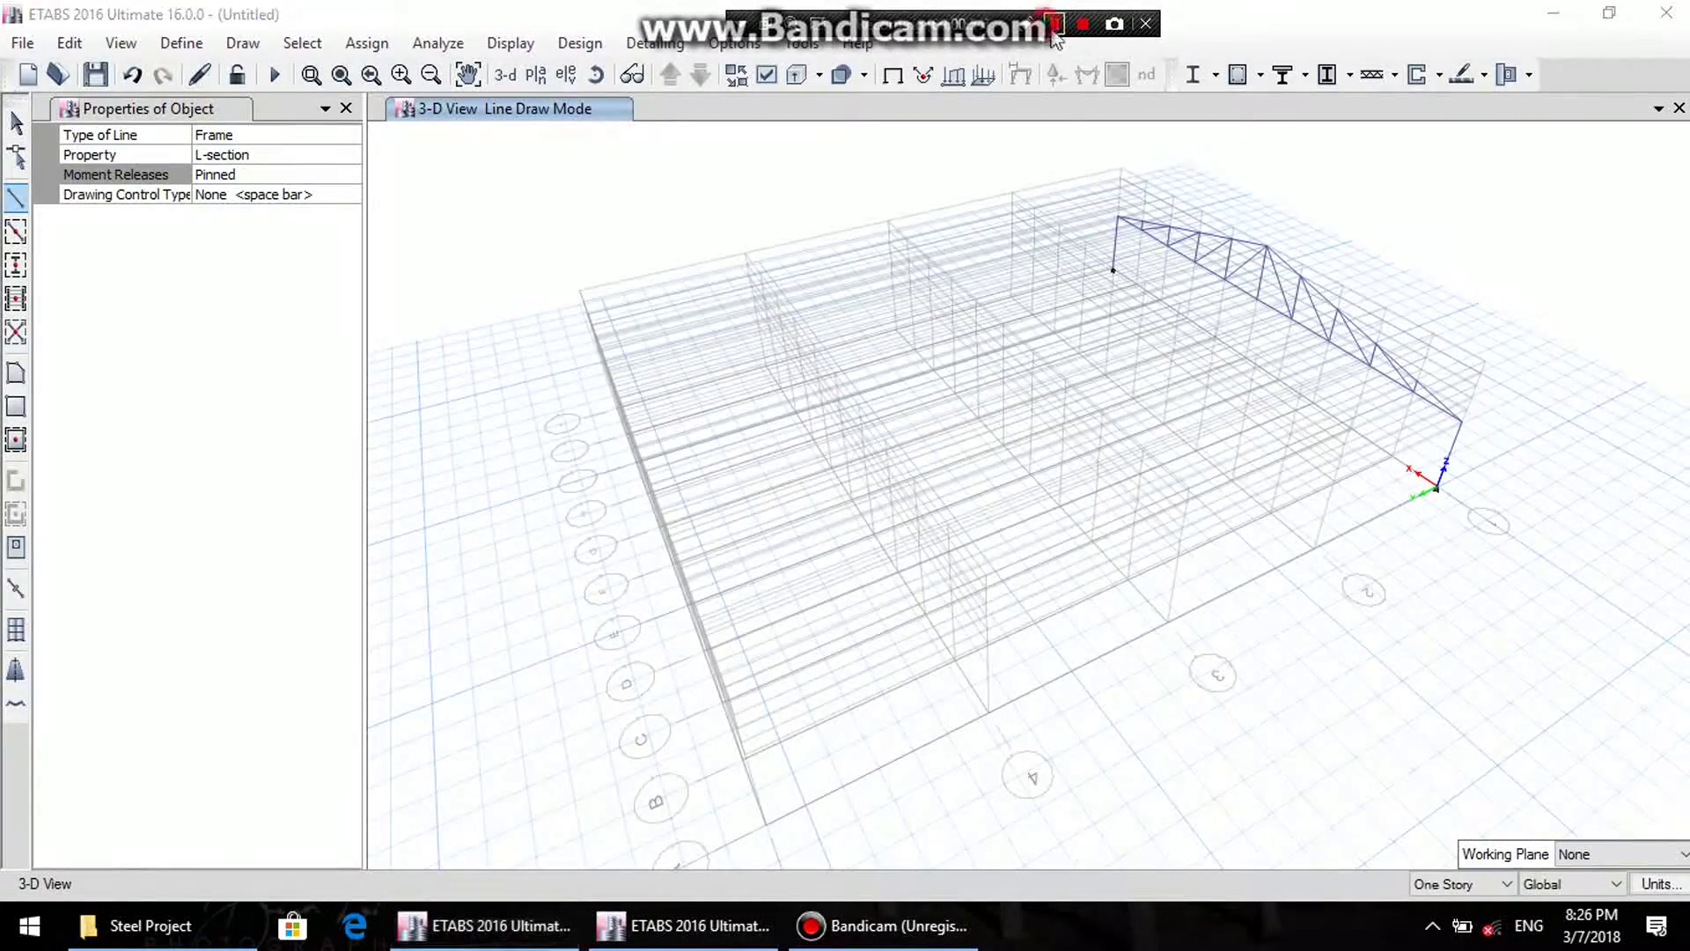
{"action": "left_click", "coordinate": [537, 77]}
{"action": "left_click", "coordinate": [1057, 156]}
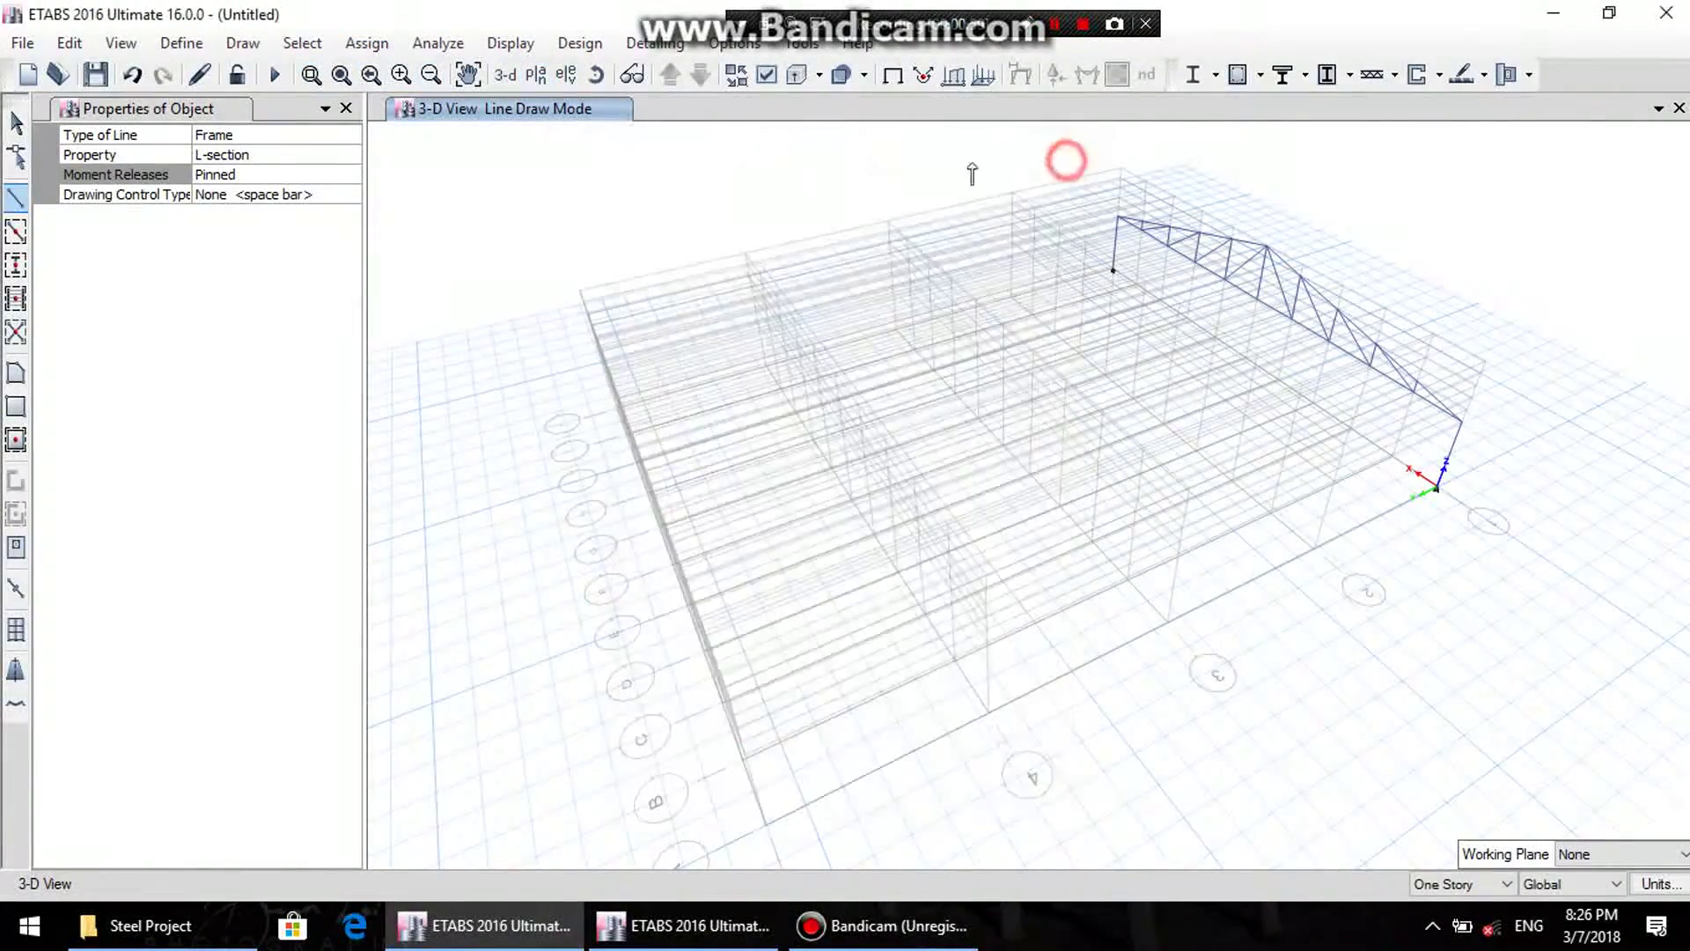
- Open the Replicate settings and select the whole truss frame on grid 1, including its columns and joints
{"action": "left_click", "coordinate": [55, 47]}
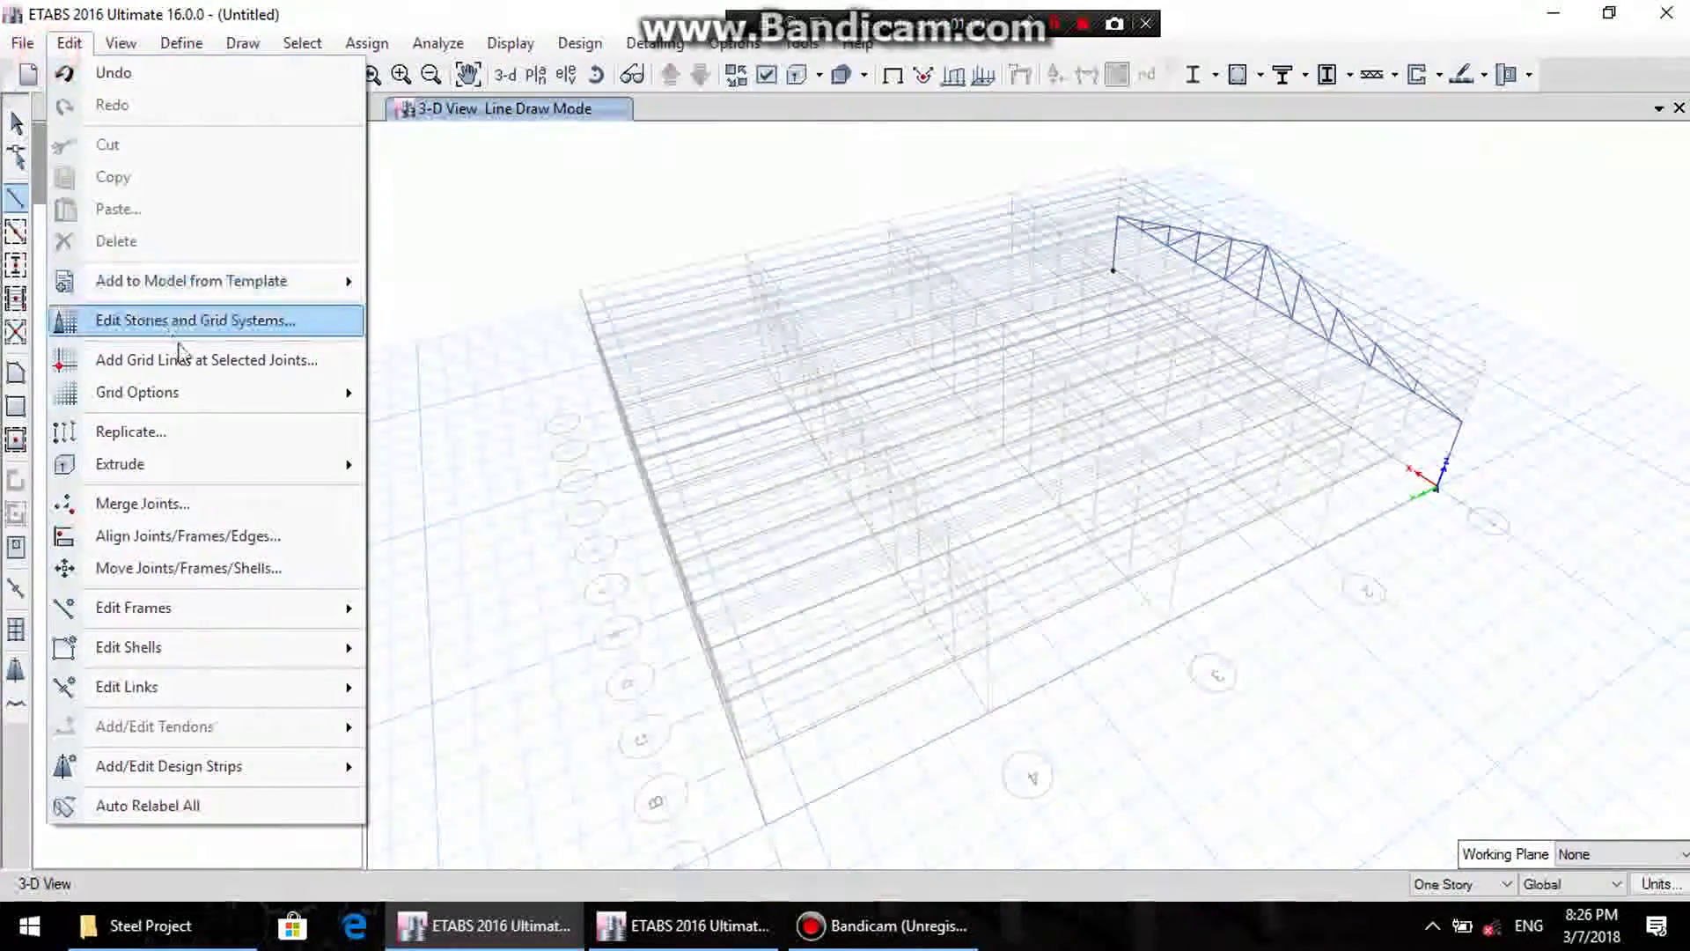
{"action": "left_click", "coordinate": [132, 431]}
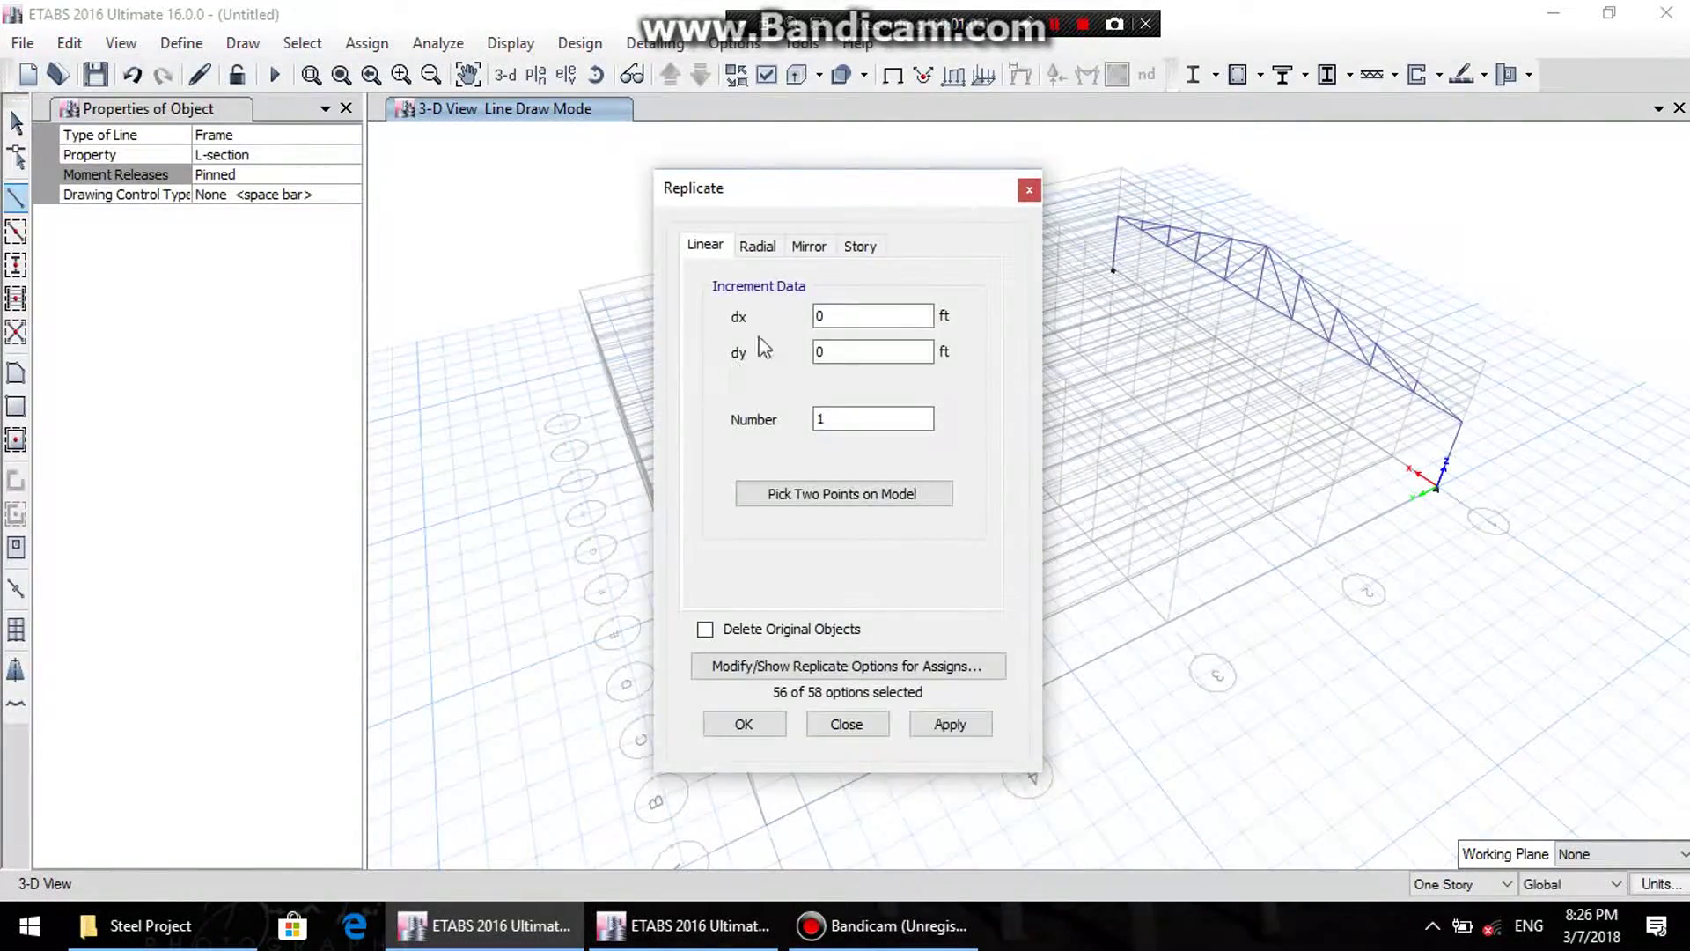
{"action": "left_click_drag", "start_coordinate": [873, 188], "coordinate": [705, 188]}
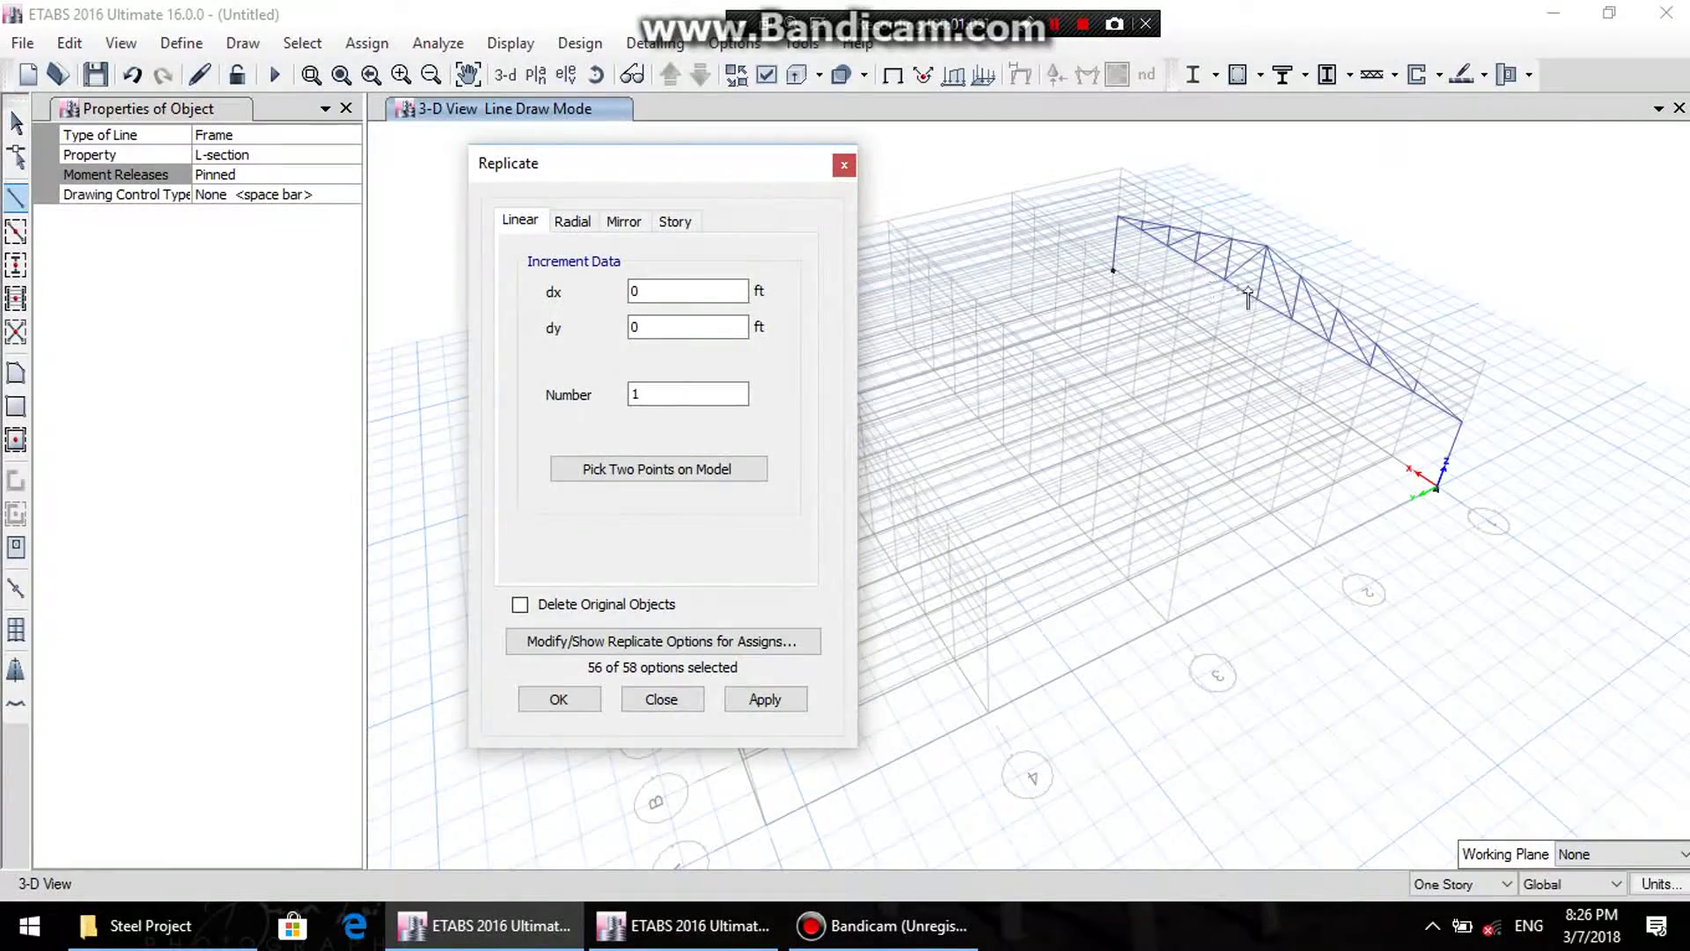
{"action": "left_click", "coordinate": [16, 123]}
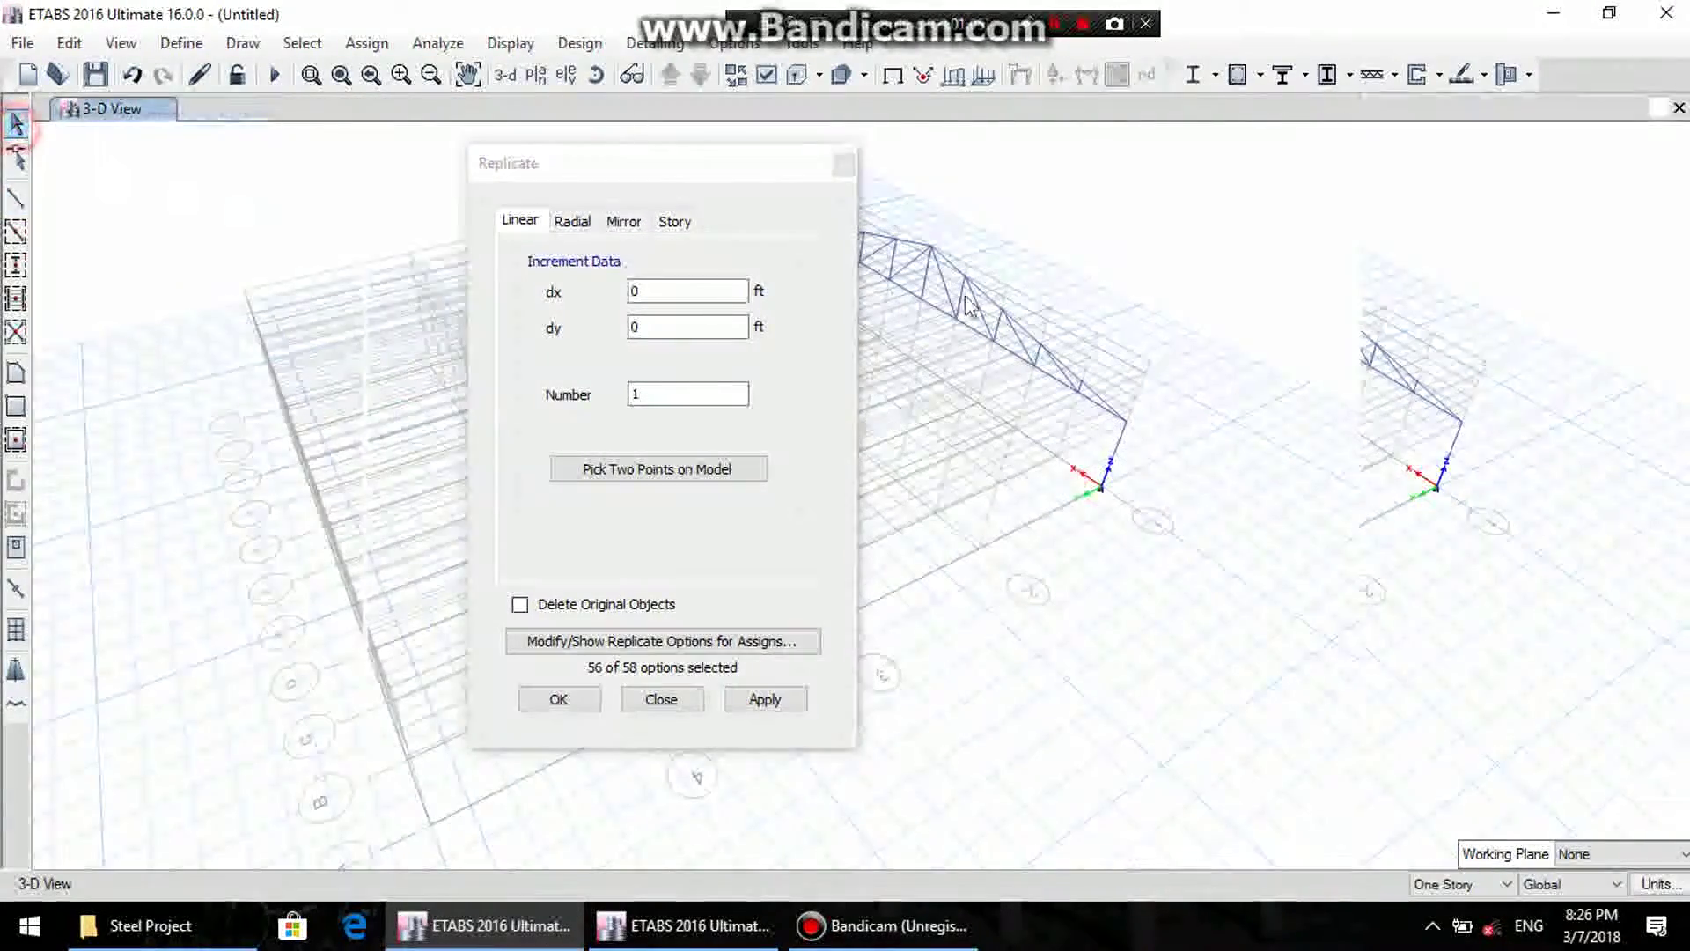
{"action": "left_click_drag", "start_coordinate": [651, 173], "coordinate": [388, 188]}
{"action": "middle_click_drag", "start_coordinate": [863, 220], "coordinate": [1347, 498]}
{"action": "left_click_drag", "start_coordinate": [1369, 573], "coordinate": [922, 166]}
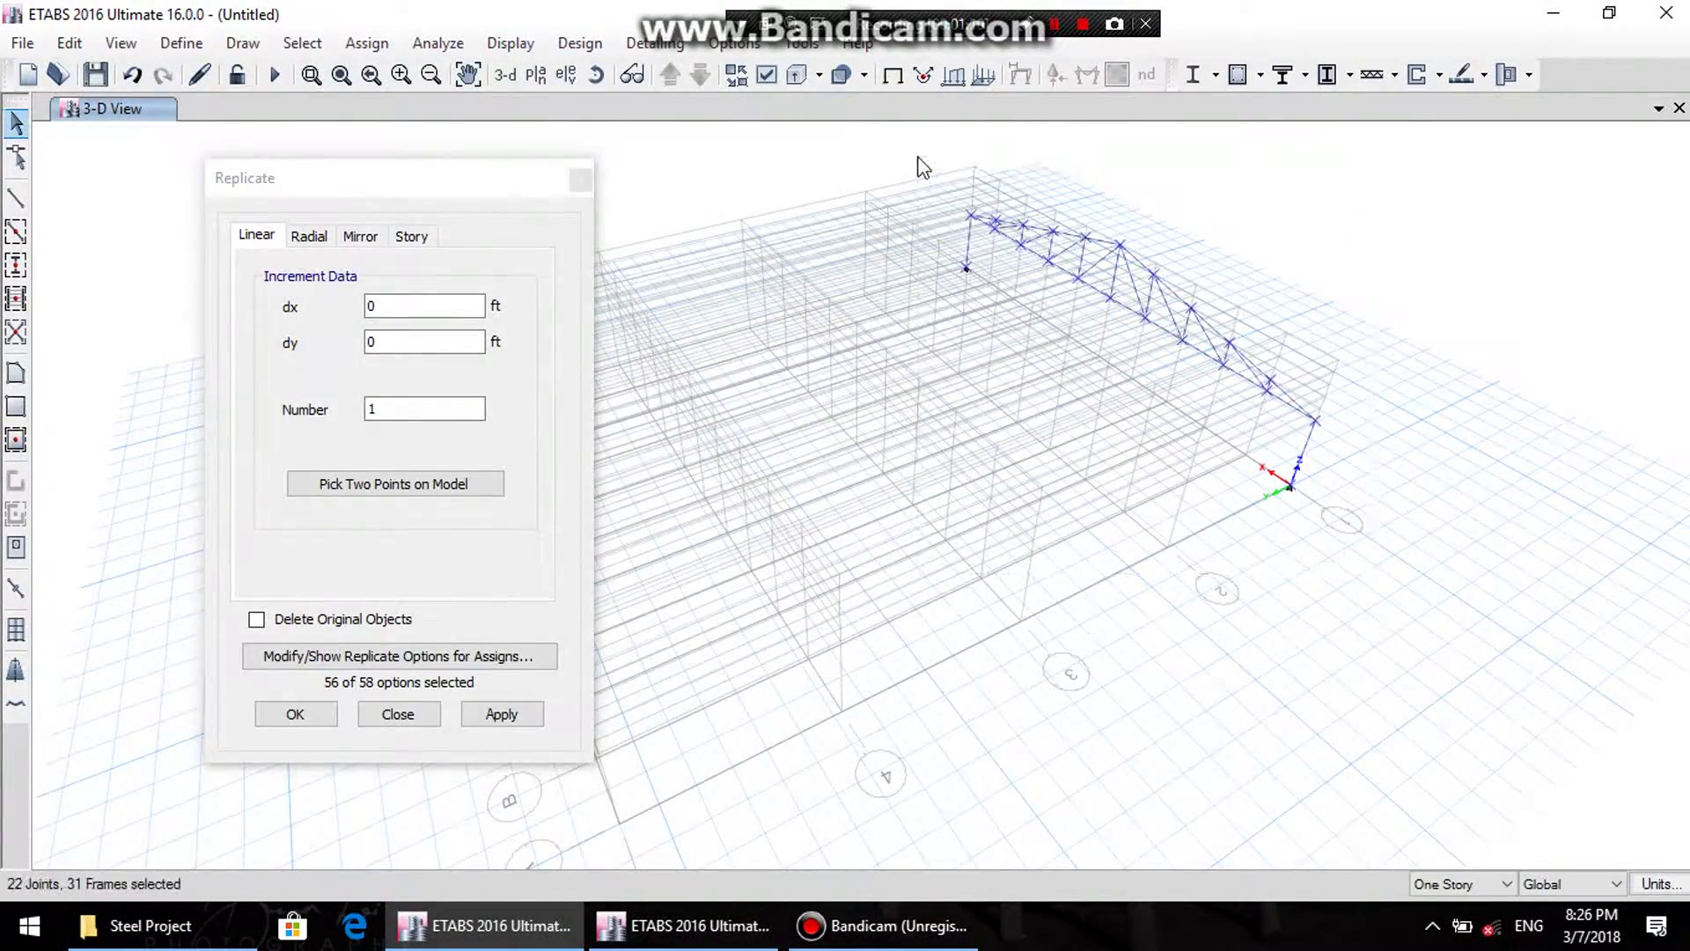
- Replicate the selected truss frame linearly with a dy of 25 ft and 4 copies, then close the Replicate settings
{"action": "double_click", "coordinate": [396, 341]}
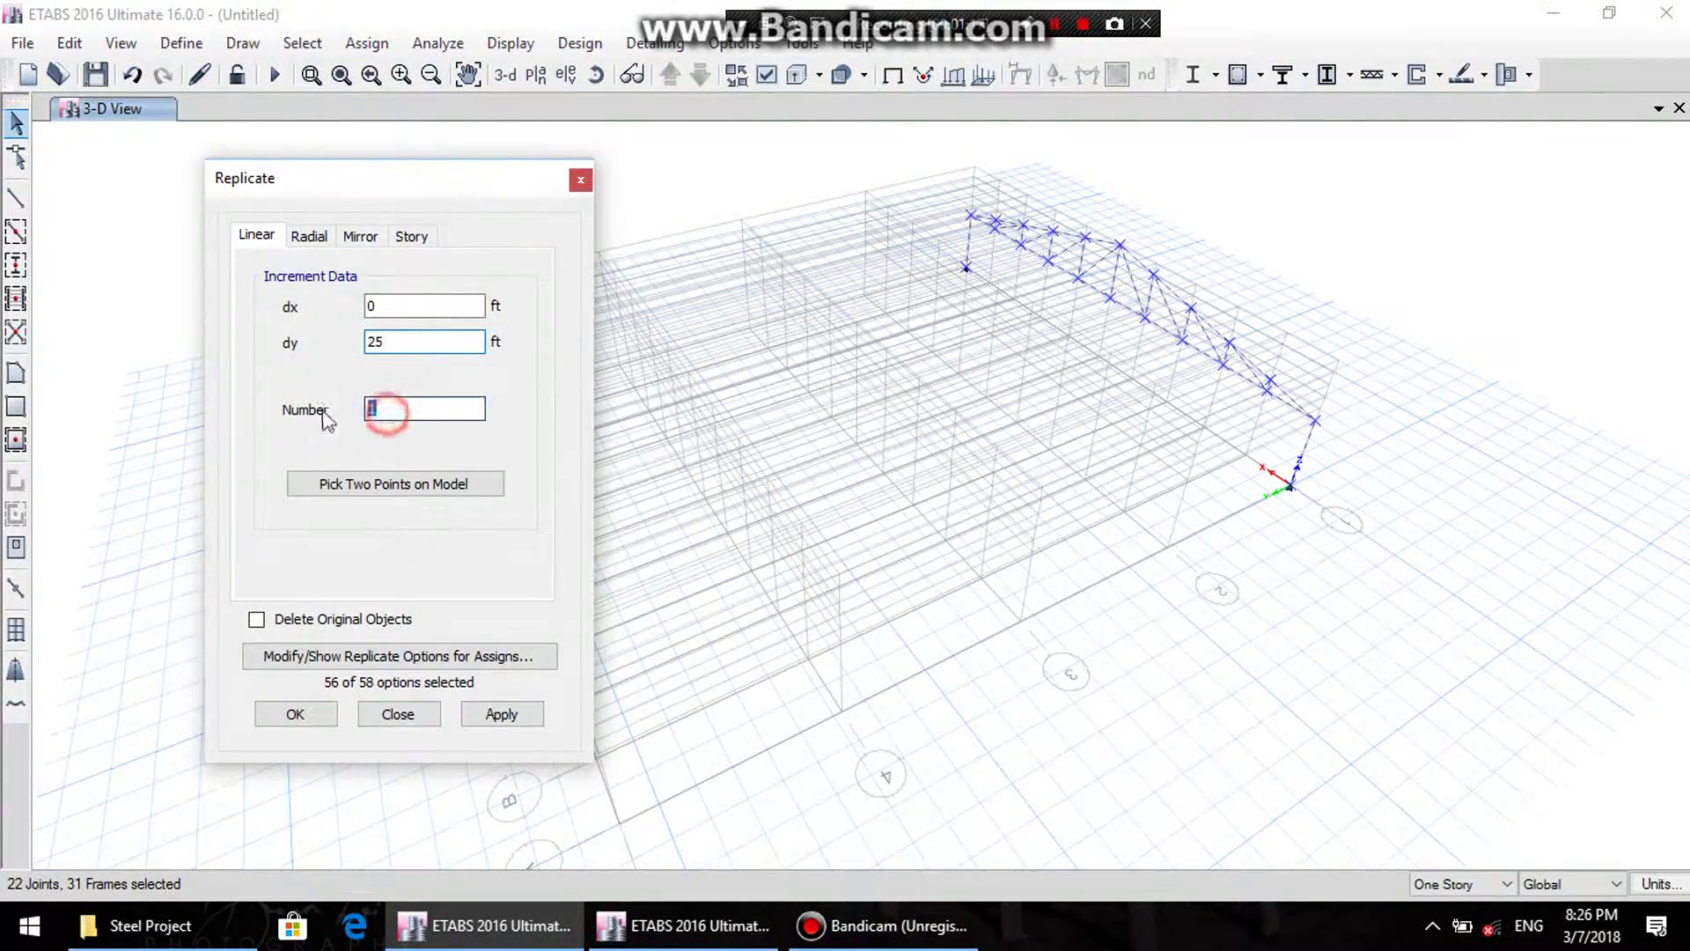
{"action": "left_click_drag", "start_coordinate": [434, 185], "coordinate": [234, 188]}
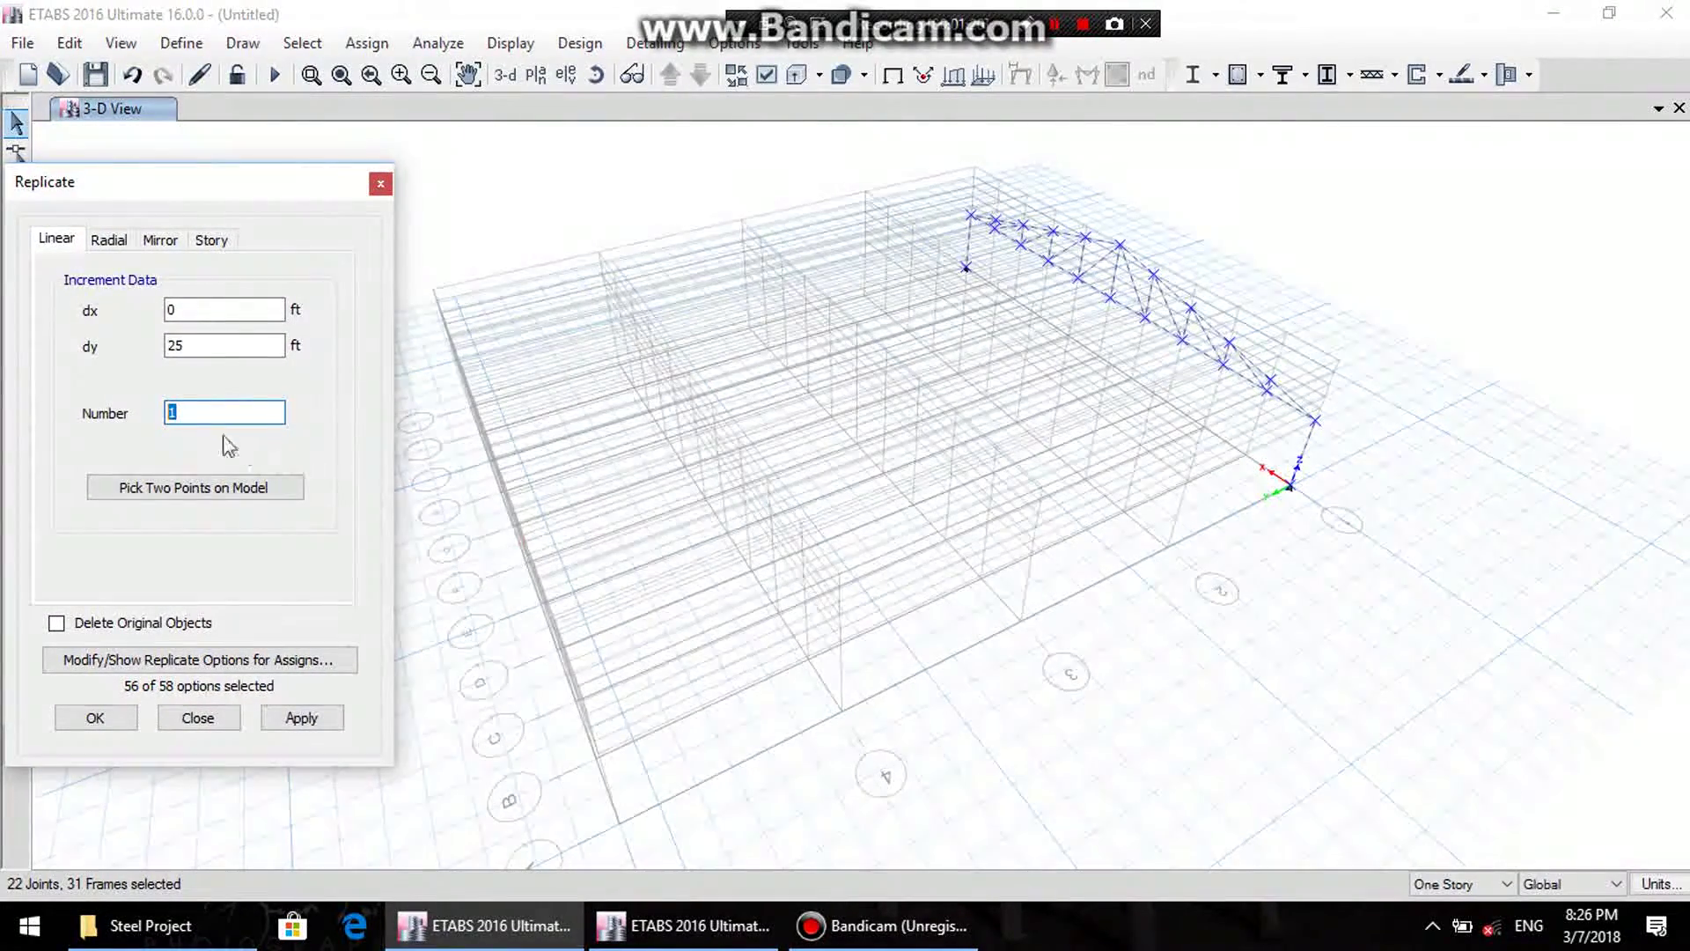
{"action": "type", "text": "4"}
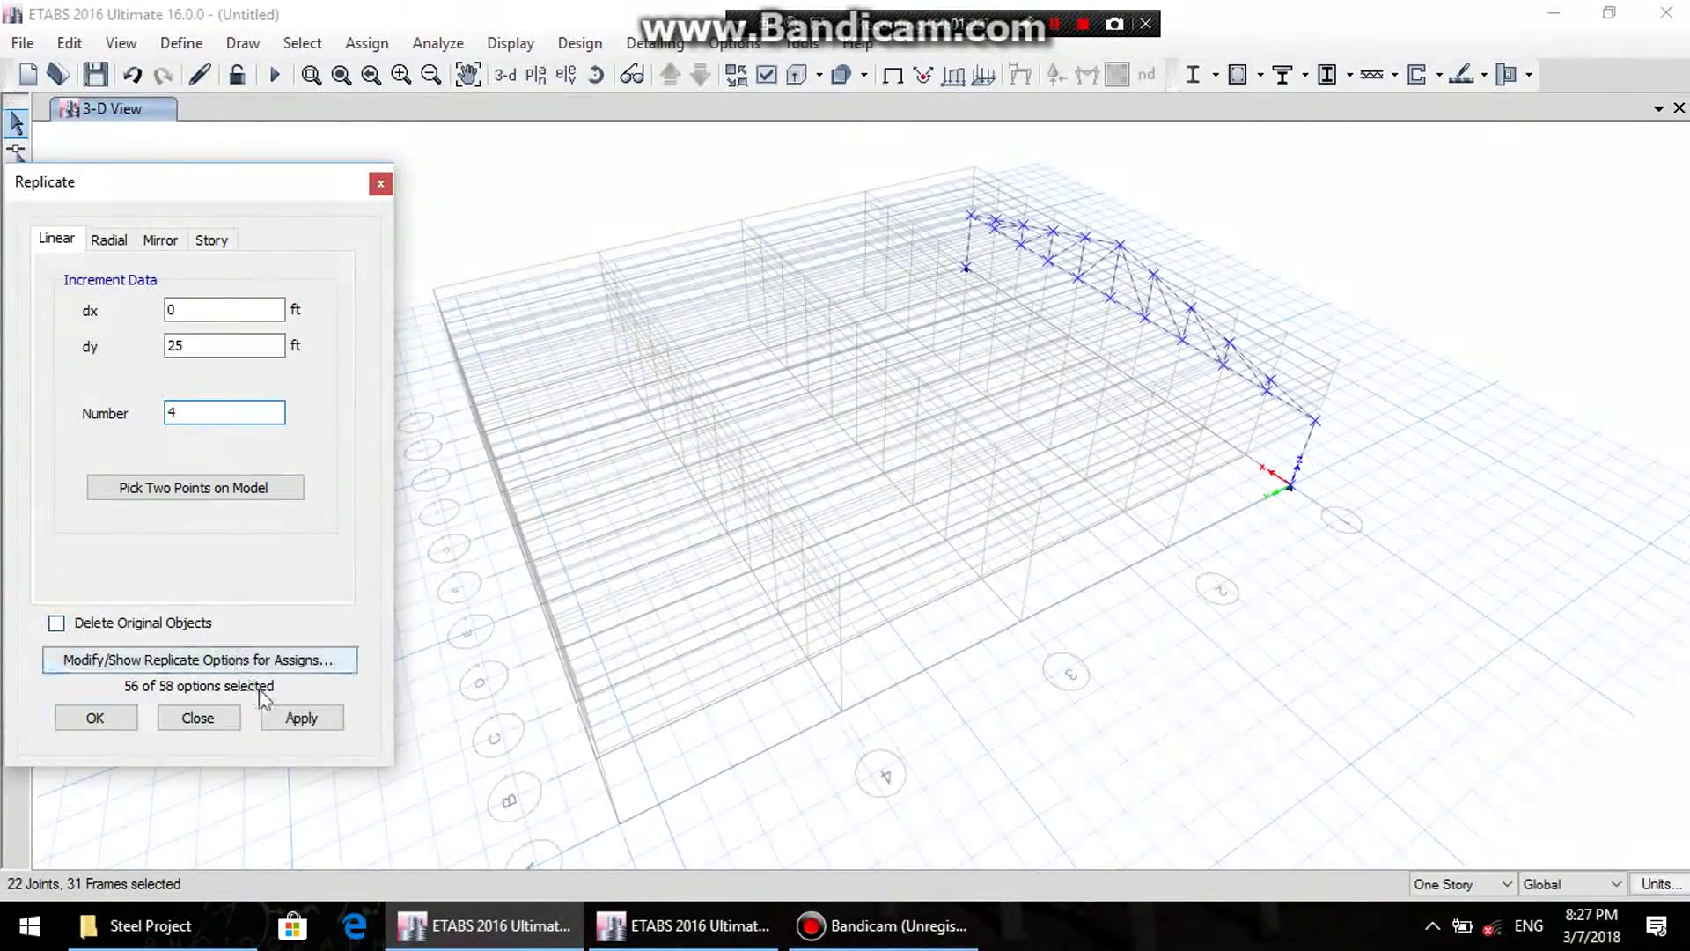
{"action": "left_click", "coordinate": [301, 718]}
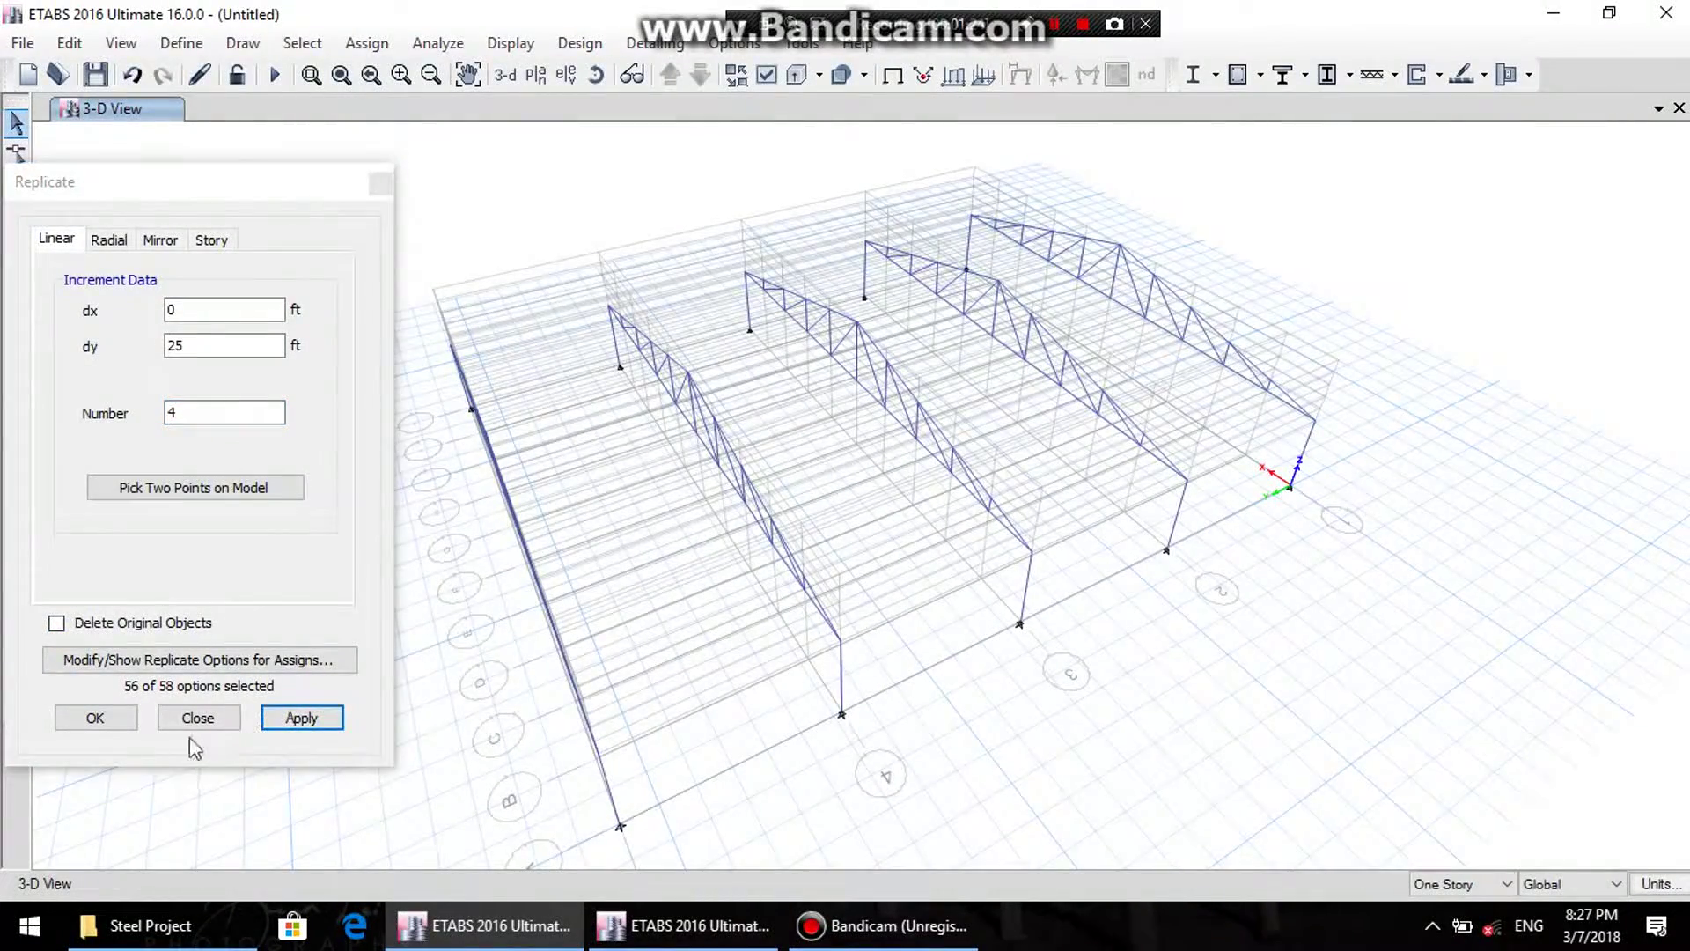
{"action": "left_click", "coordinate": [227, 726]}
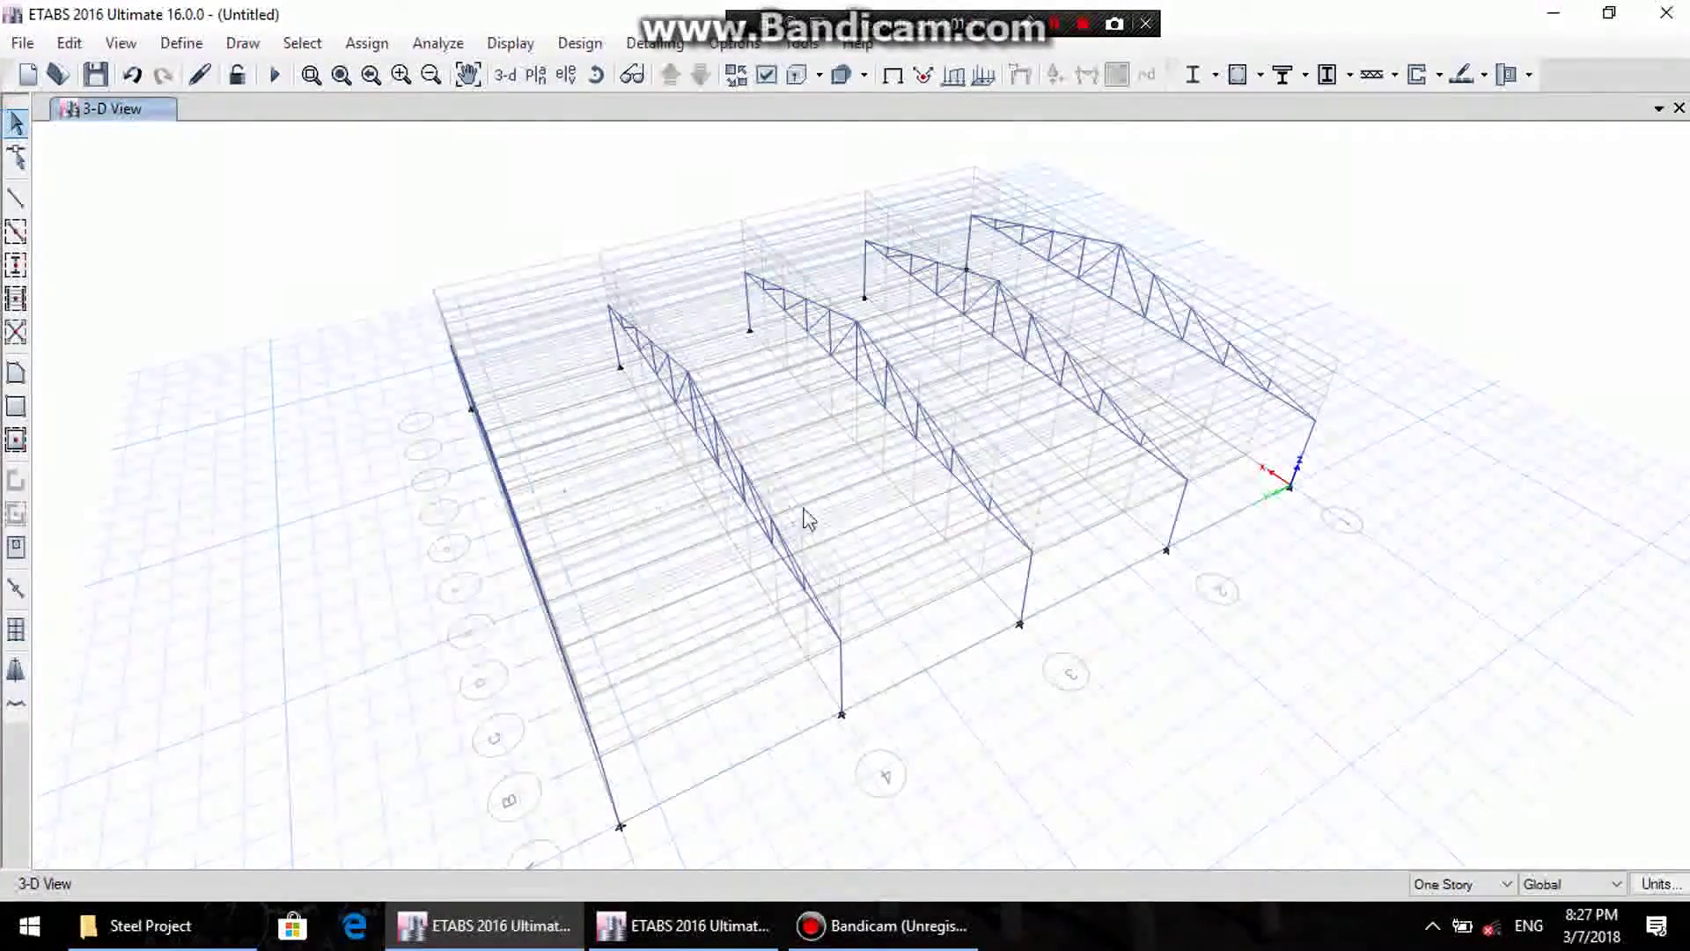
- Start drawing frame lines in the 3D view with the C-section auto select list as the property
{"action": "left_click", "coordinate": [505, 76]}
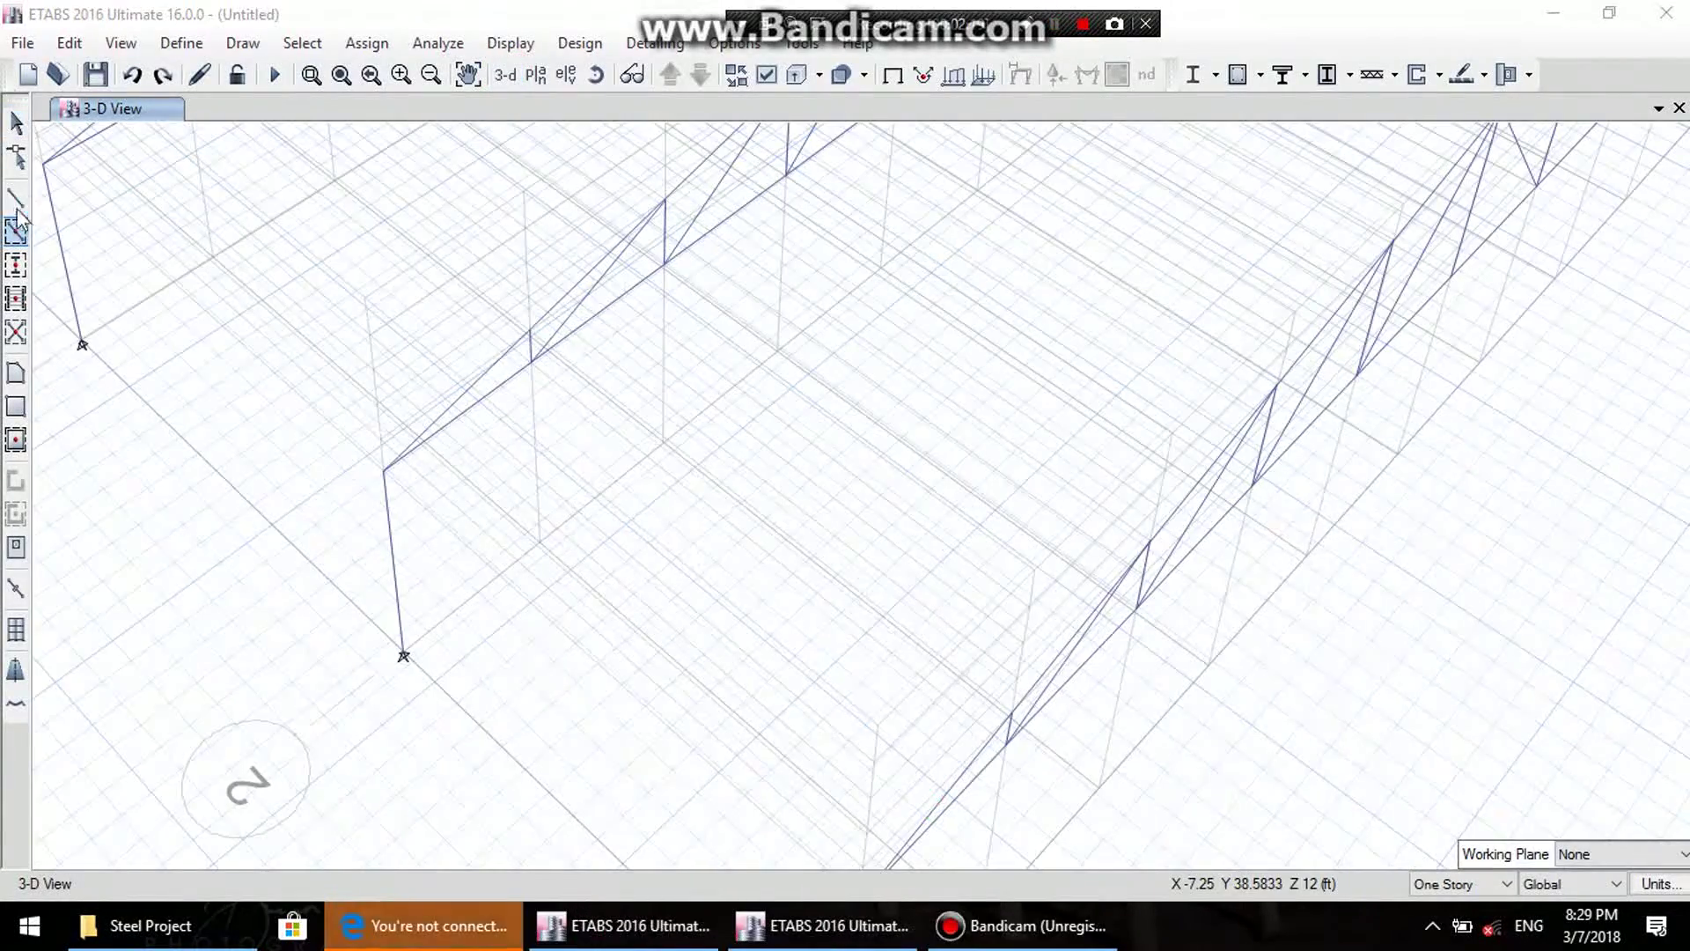
{"action": "left_click", "coordinate": [16, 198]}
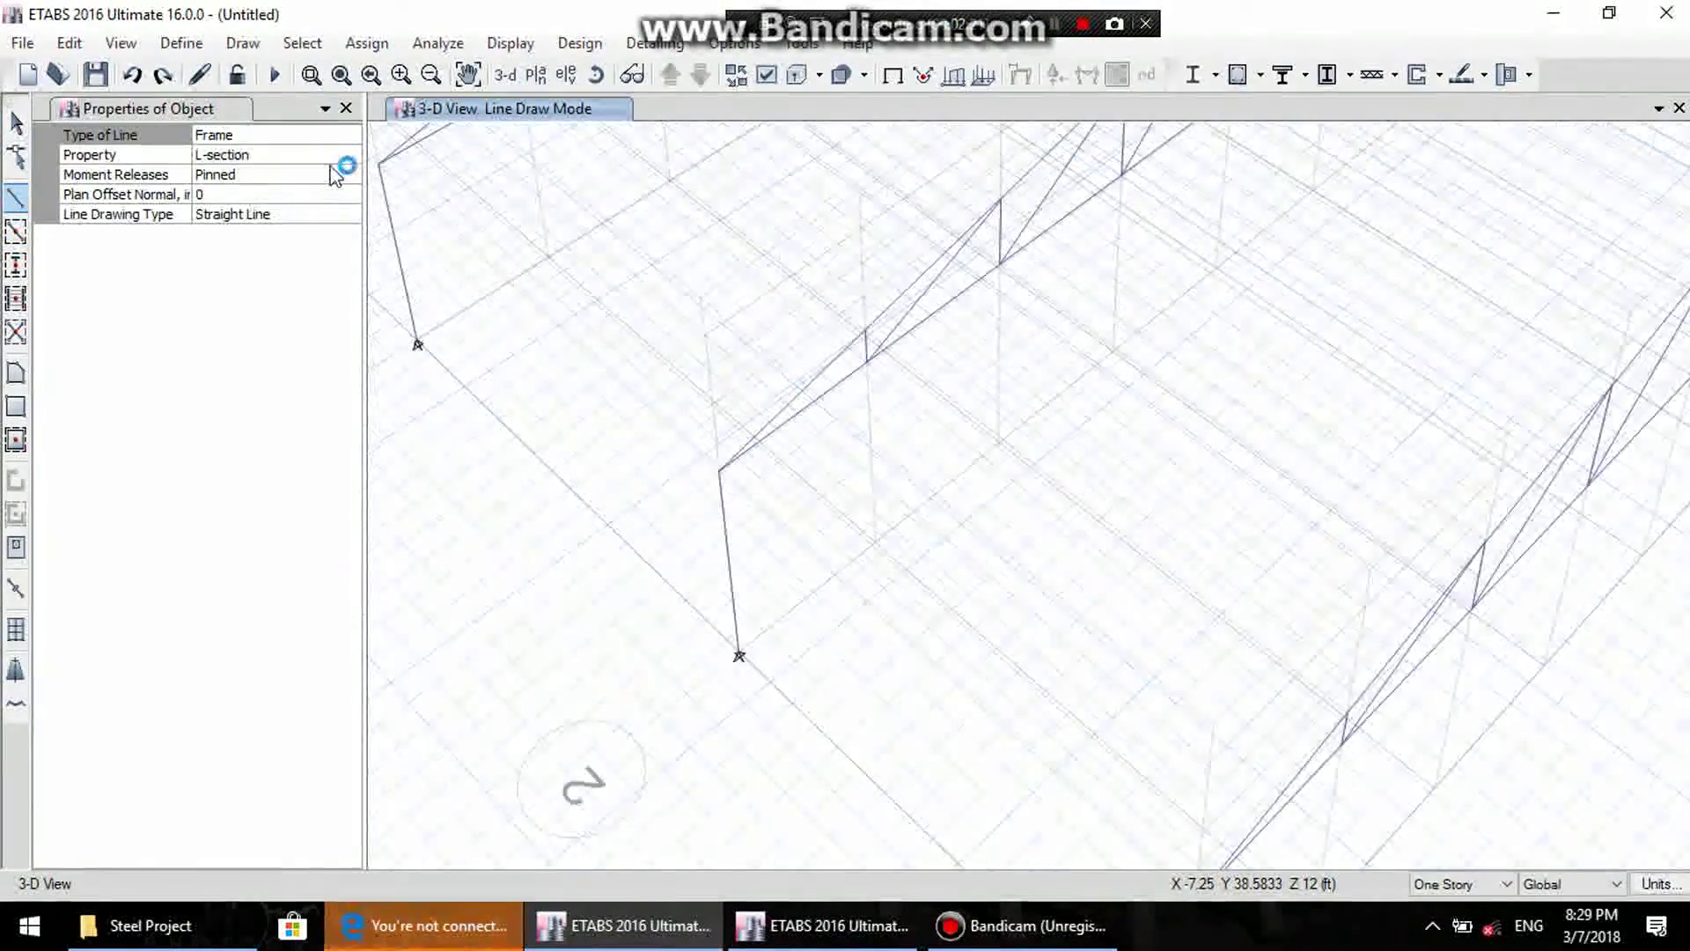
{"action": "left_click", "coordinate": [346, 156]}
{"action": "left_click", "coordinate": [349, 155]}
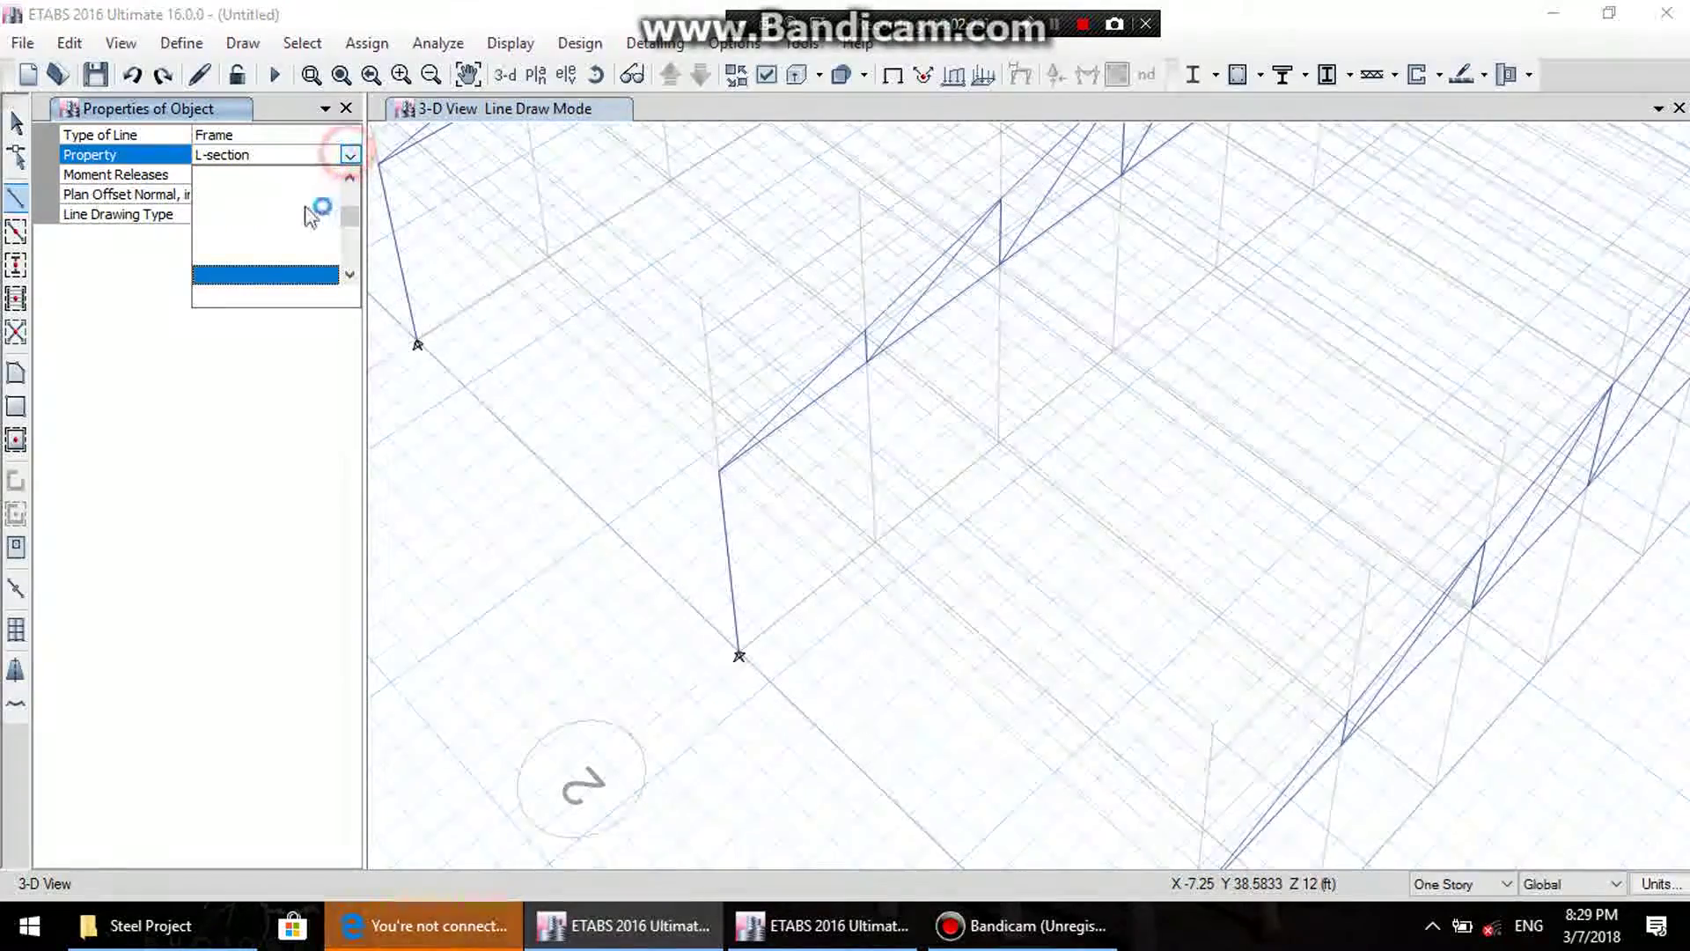
{"action": "mouse_move", "coordinate": [351, 215]}
{"action": "left_mouse_down"}
{"action": "mouse_move", "coordinate": [352, 272]}
{"action": "mouse_move", "coordinate": [350, 178]}
{"action": "mouse_move", "coordinate": [350, 220]}
{"action": "mouse_move", "coordinate": [350, 198]}
{"action": "left_mouse_up"}
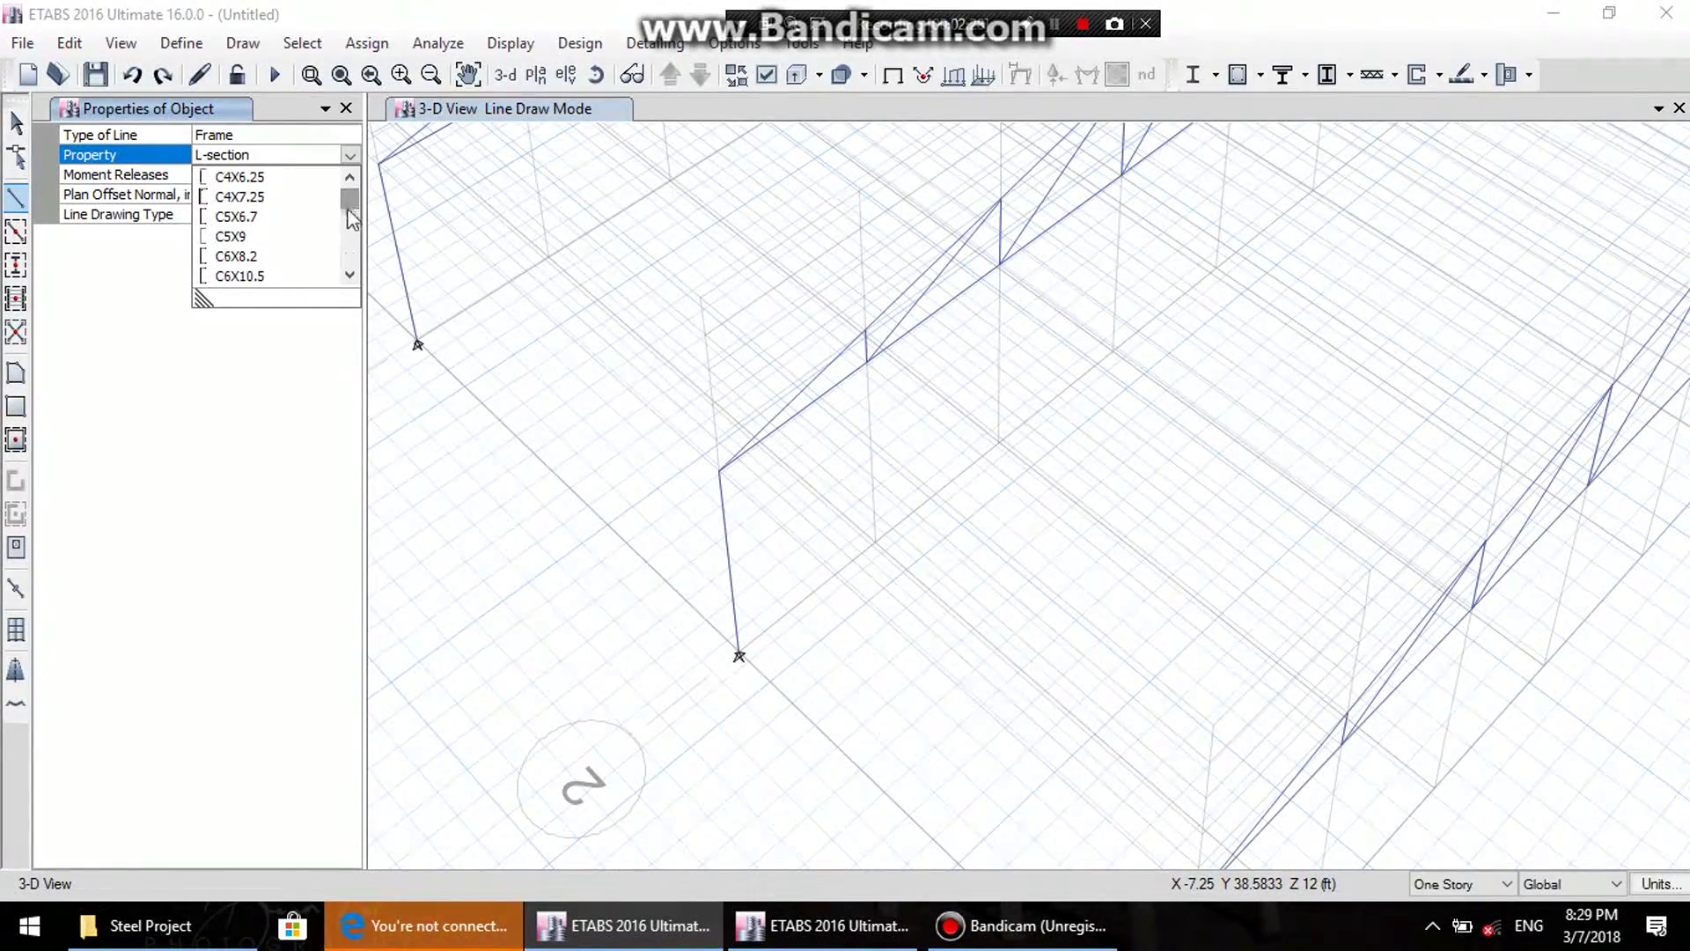
{"action": "left_click", "coordinate": [350, 275]}
{"action": "left_click", "coordinate": [350, 275]}
{"action": "left_click", "coordinate": [349, 276]}
{"action": "left_click", "coordinate": [350, 275]}
{"action": "left_click", "coordinate": [349, 276]}
{"action": "left_click", "coordinate": [349, 275]}
{"action": "left_click", "coordinate": [350, 275]}
{"action": "left_click", "coordinate": [349, 276]}
{"action": "left_click", "coordinate": [349, 276]}
{"action": "left_click", "coordinate": [350, 275]}
{"action": "left_click", "coordinate": [350, 275]}
{"action": "left_click", "coordinate": [350, 276]}
{"action": "left_click", "coordinate": [349, 276]}
{"action": "left_click", "coordinate": [349, 275]}
{"action": "left_click", "coordinate": [349, 276]}
{"action": "left_click", "coordinate": [350, 275]}
{"action": "left_click", "coordinate": [350, 276]}
{"action": "left_click", "coordinate": [350, 275]}
{"action": "left_click", "coordinate": [350, 276]}
{"action": "left_click", "coordinate": [349, 275]}
{"action": "left_click", "coordinate": [350, 276]}
{"action": "left_click", "coordinate": [349, 276]}
{"action": "left_click", "coordinate": [350, 276]}
{"action": "left_click", "coordinate": [349, 276]}
{"action": "left_click", "coordinate": [350, 275]}
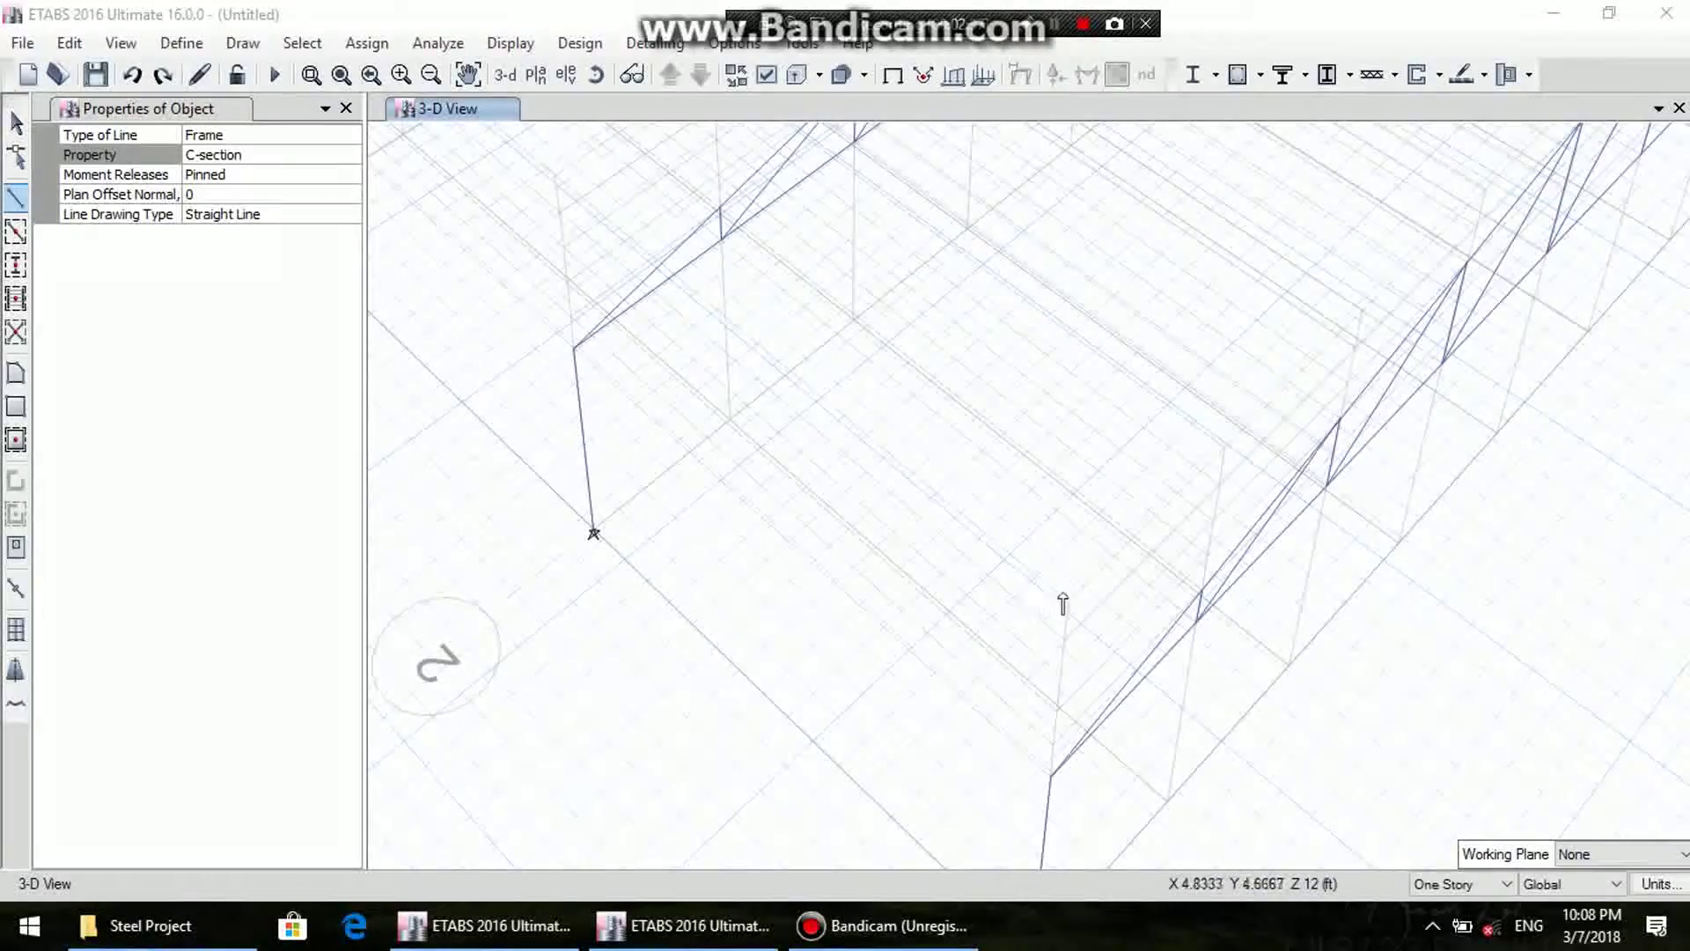
- Draw C-section members between the trusses on grids 1 and 2, at the eave on grid A and the top-chord joints on grid B
{"action": "left_click", "coordinate": [1049, 778]}
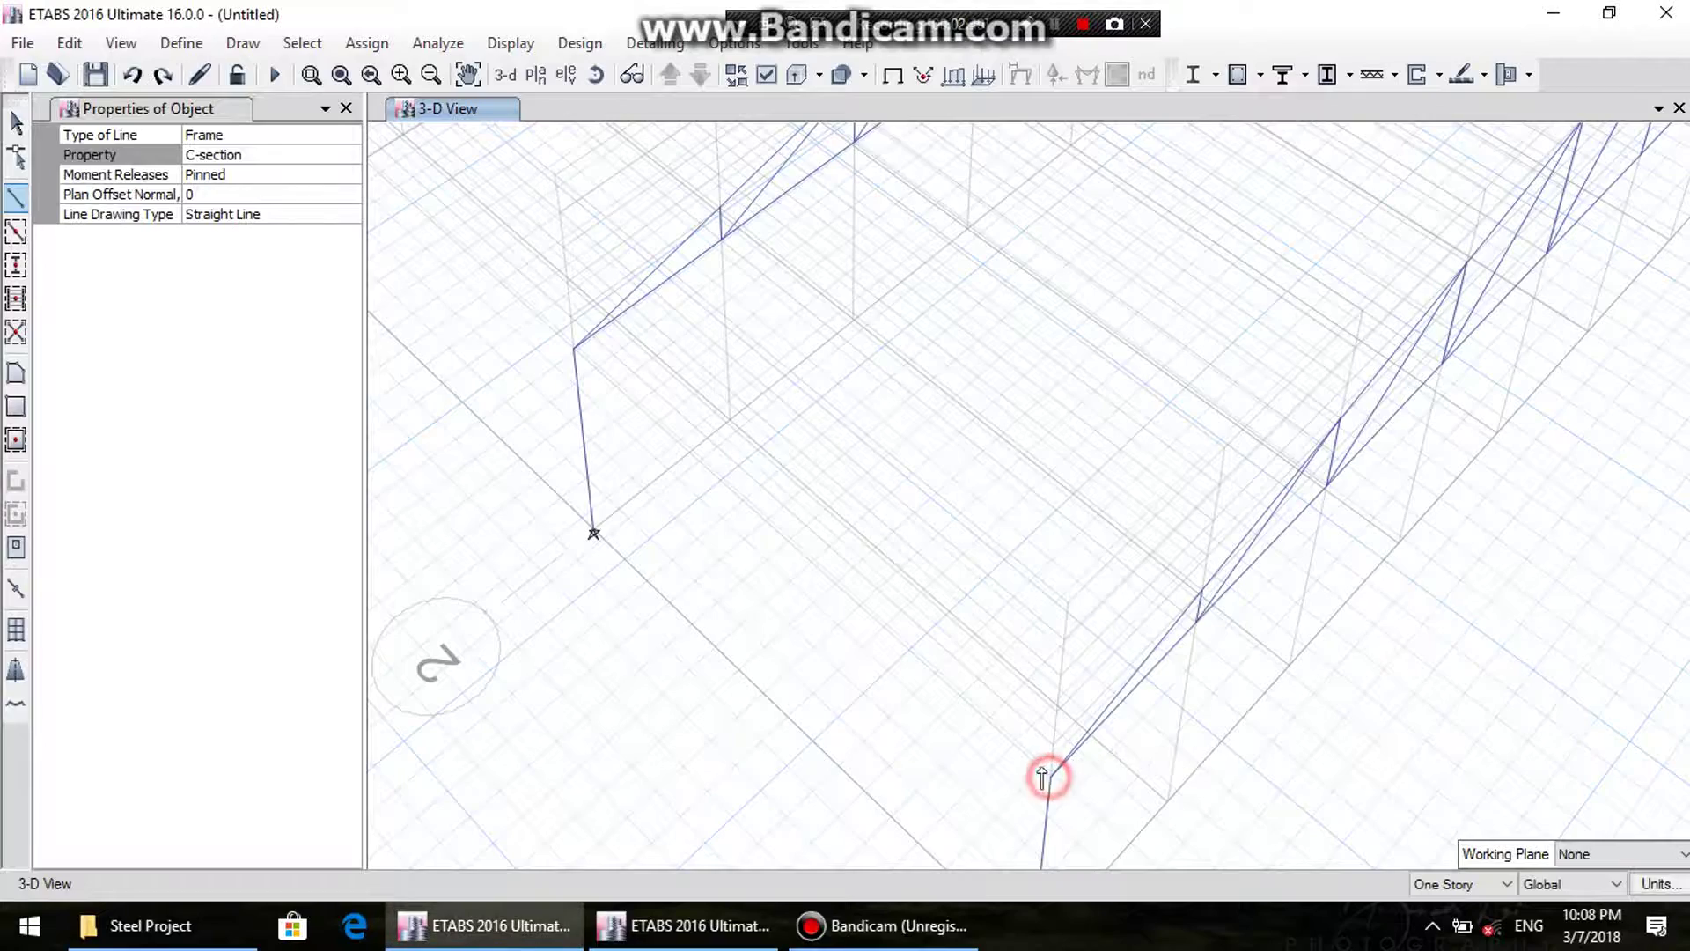
{"action": "left_click", "coordinate": [573, 349]}
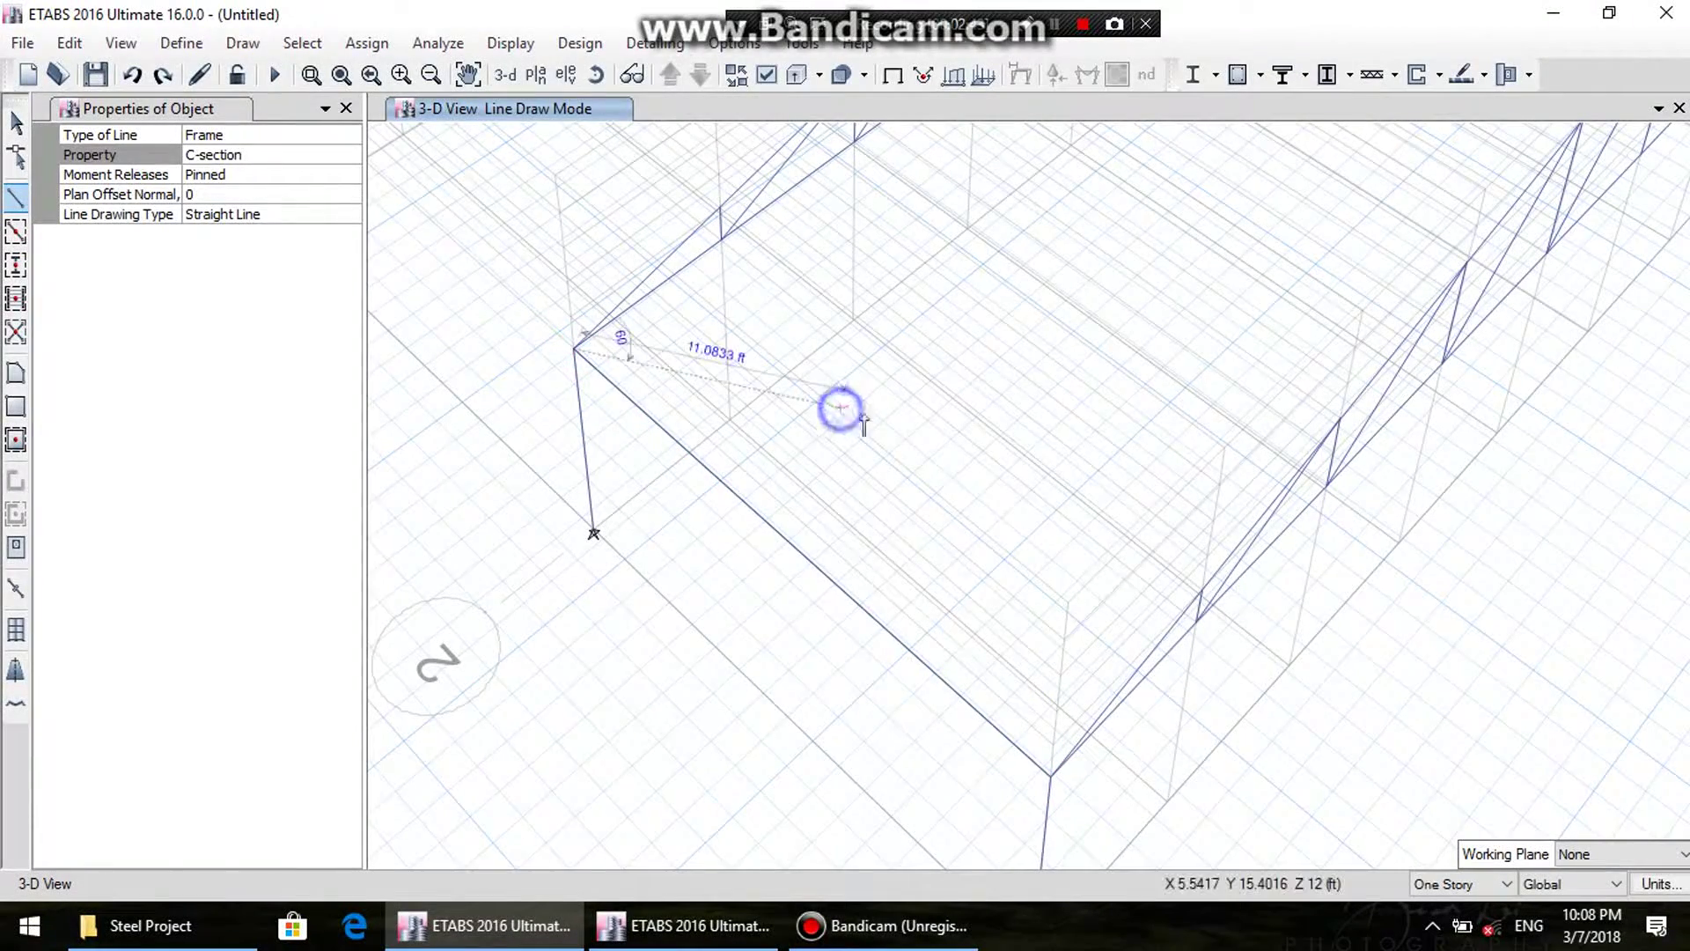
{"action": "left_click", "coordinate": [1201, 602]}
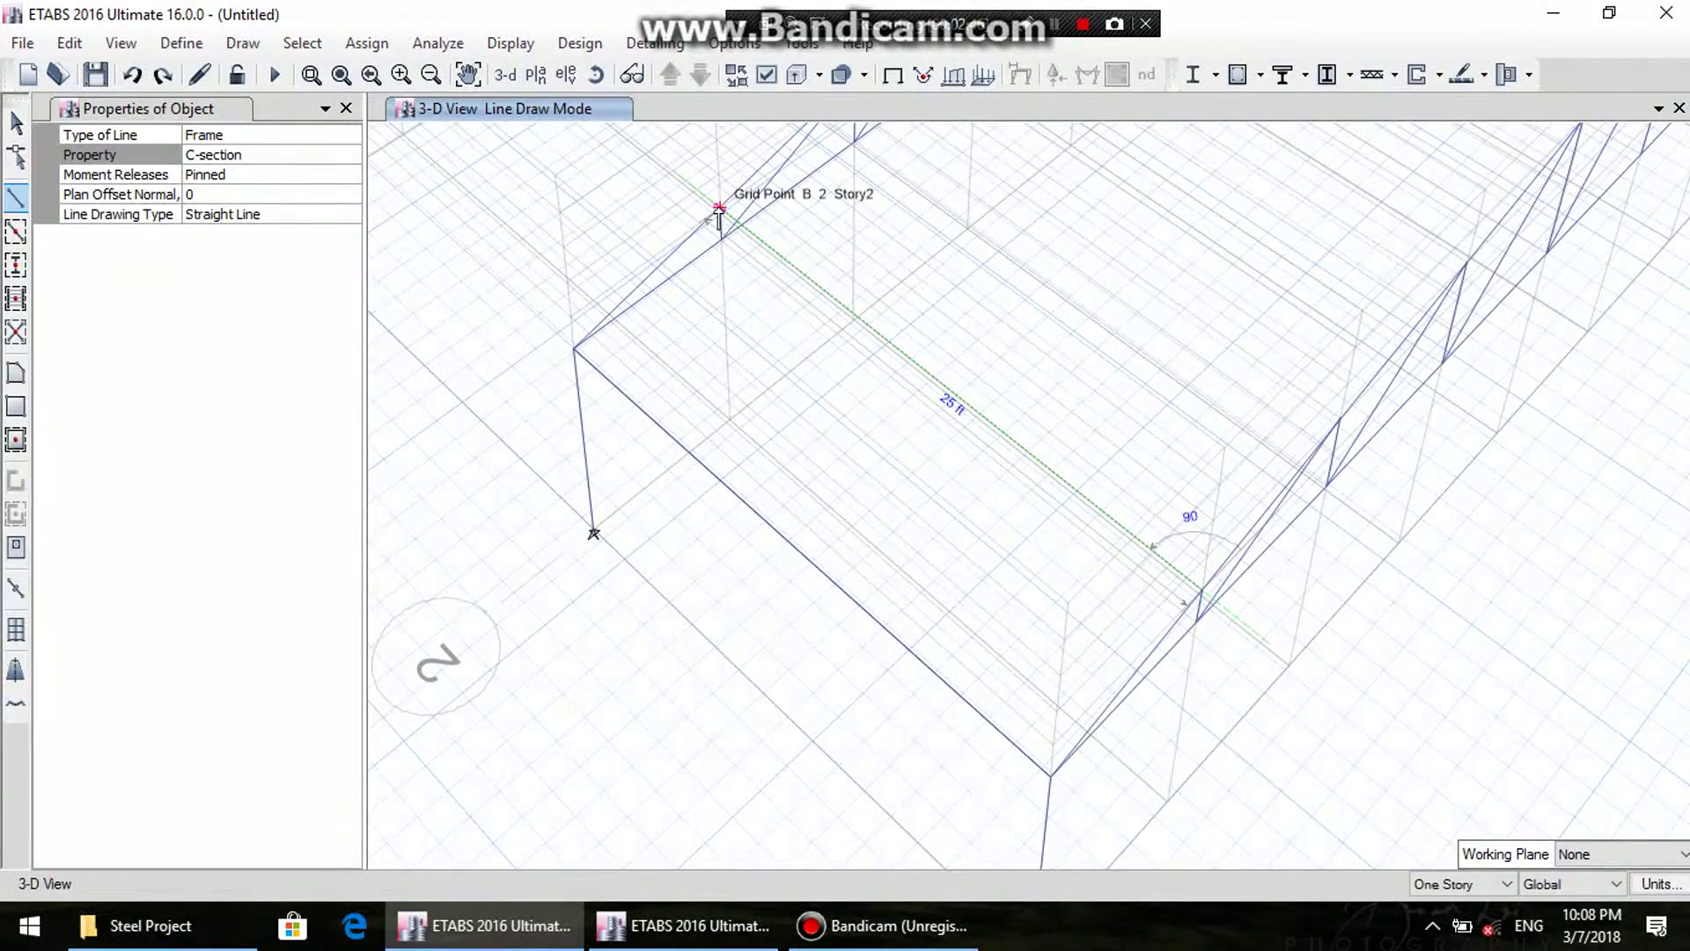
{"action": "left_click", "coordinate": [1065, 291]}
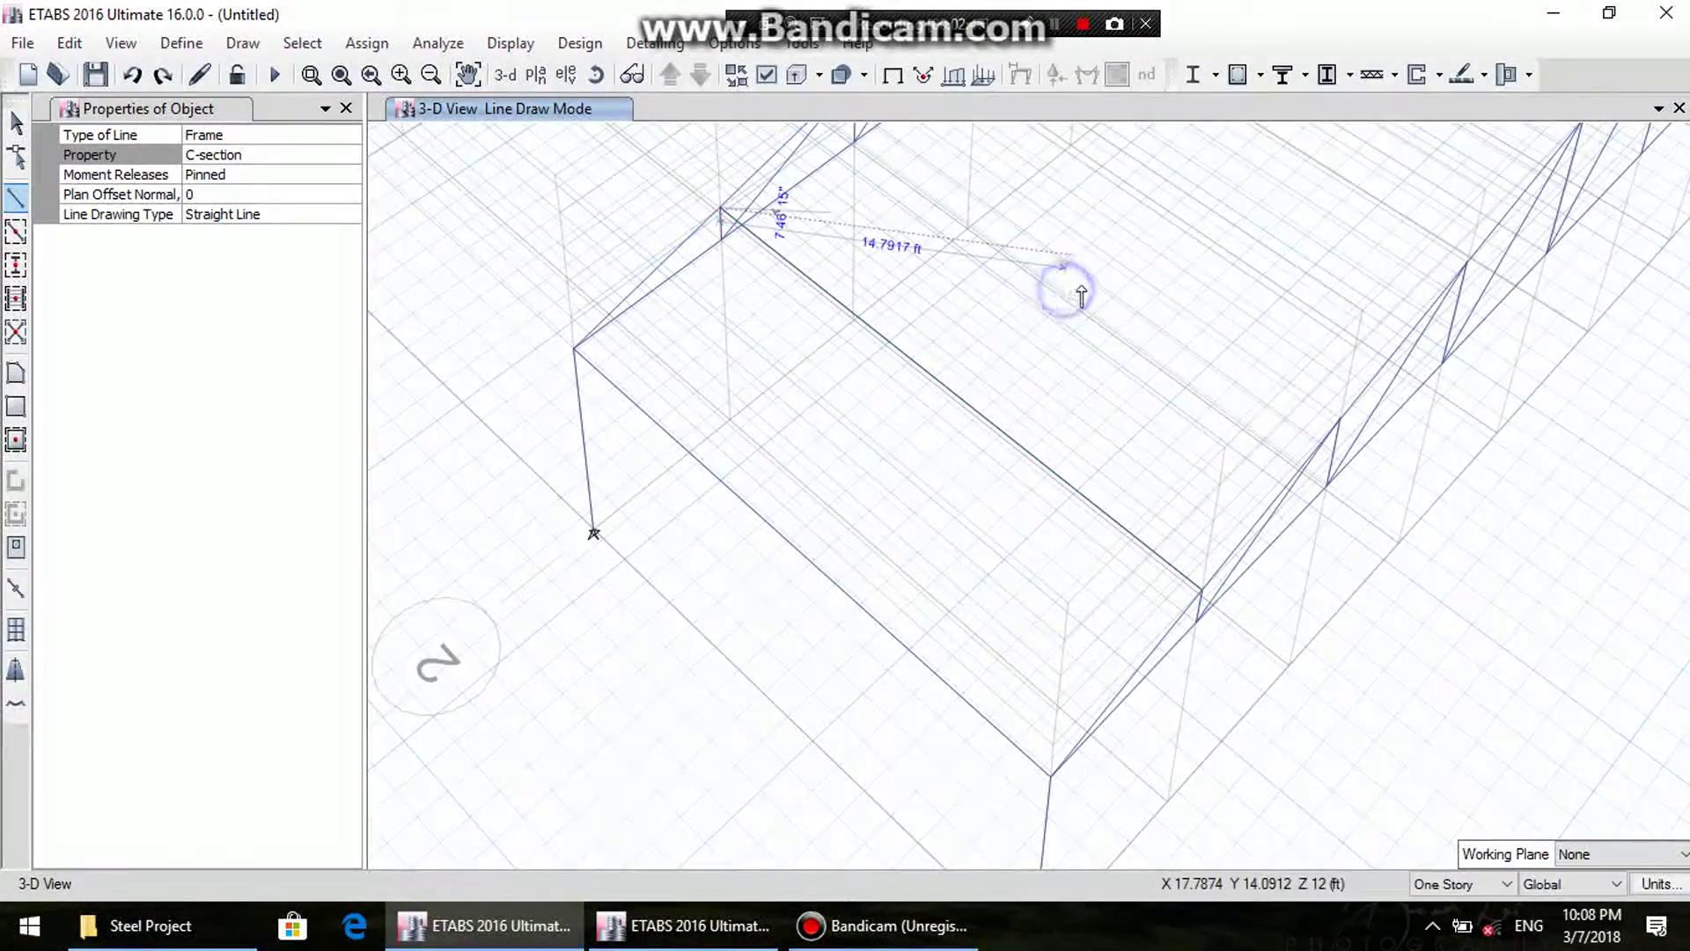
- Rotate the 3D view to see the joints between the trusses more clearly and hide the grid system
{"action": "middle_click_drag", "start_coordinate": [1052, 326], "coordinate": [822, 448], "text": "shift"}
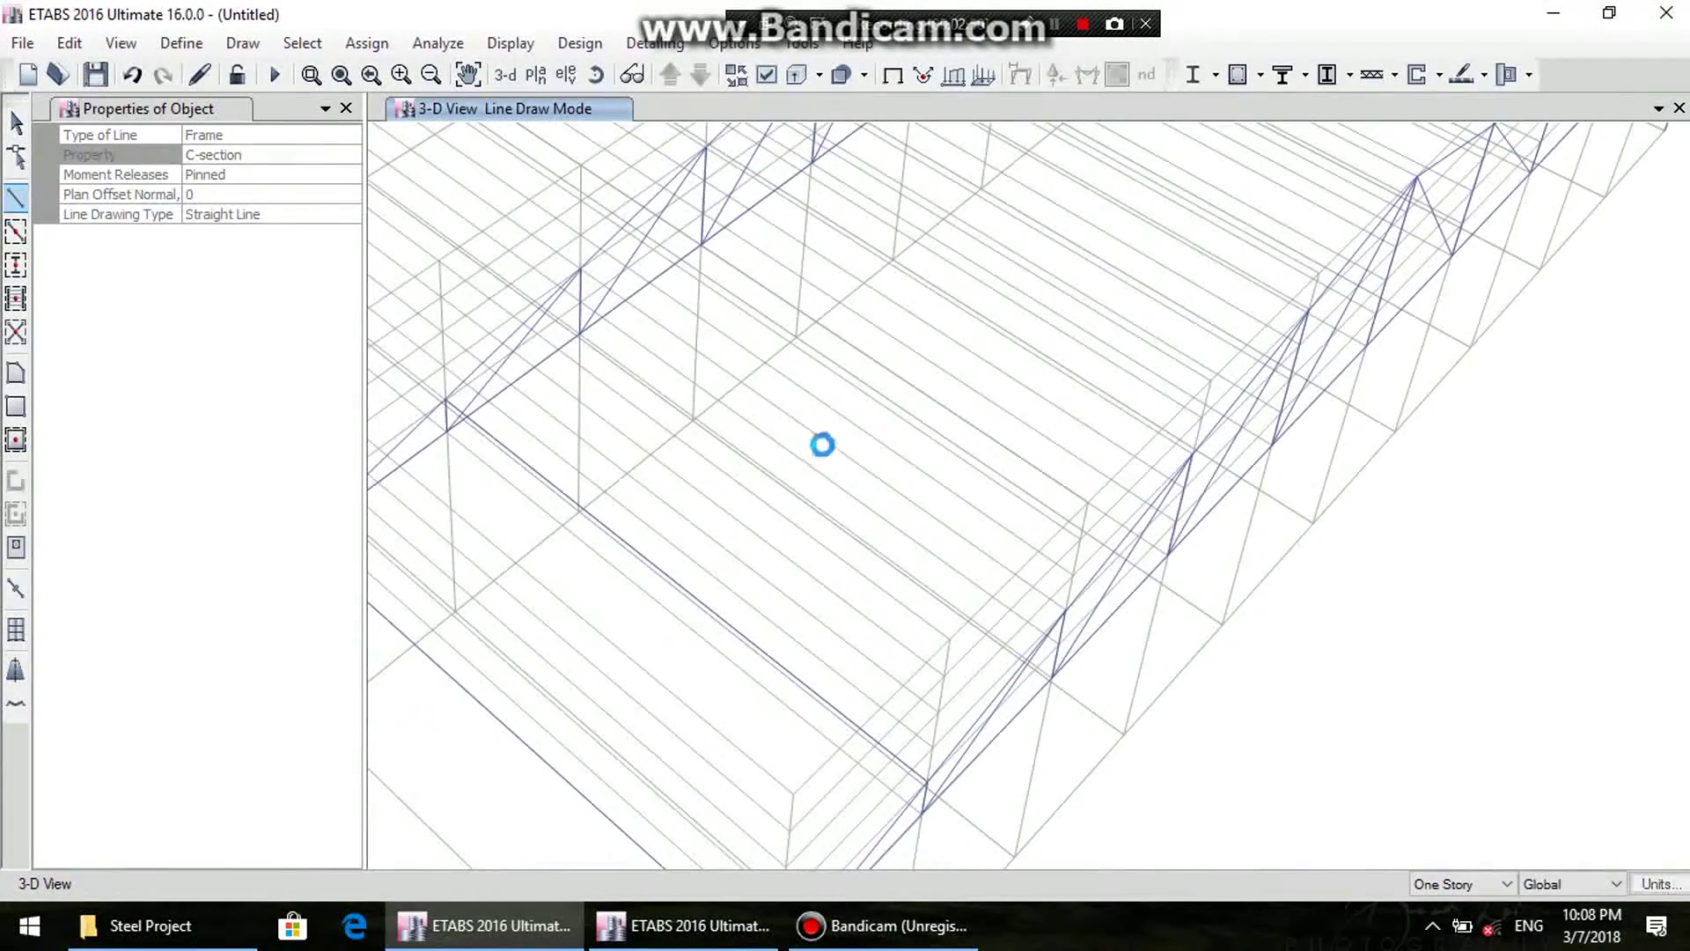
{"action": "key", "text": "Escape"}
{"action": "left_click", "coordinate": [595, 75]}
{"action": "left_click_drag", "start_coordinate": [863, 513], "coordinate": [822, 536]}
{"action": "left_click_drag", "start_coordinate": [715, 440], "coordinate": [841, 193]}
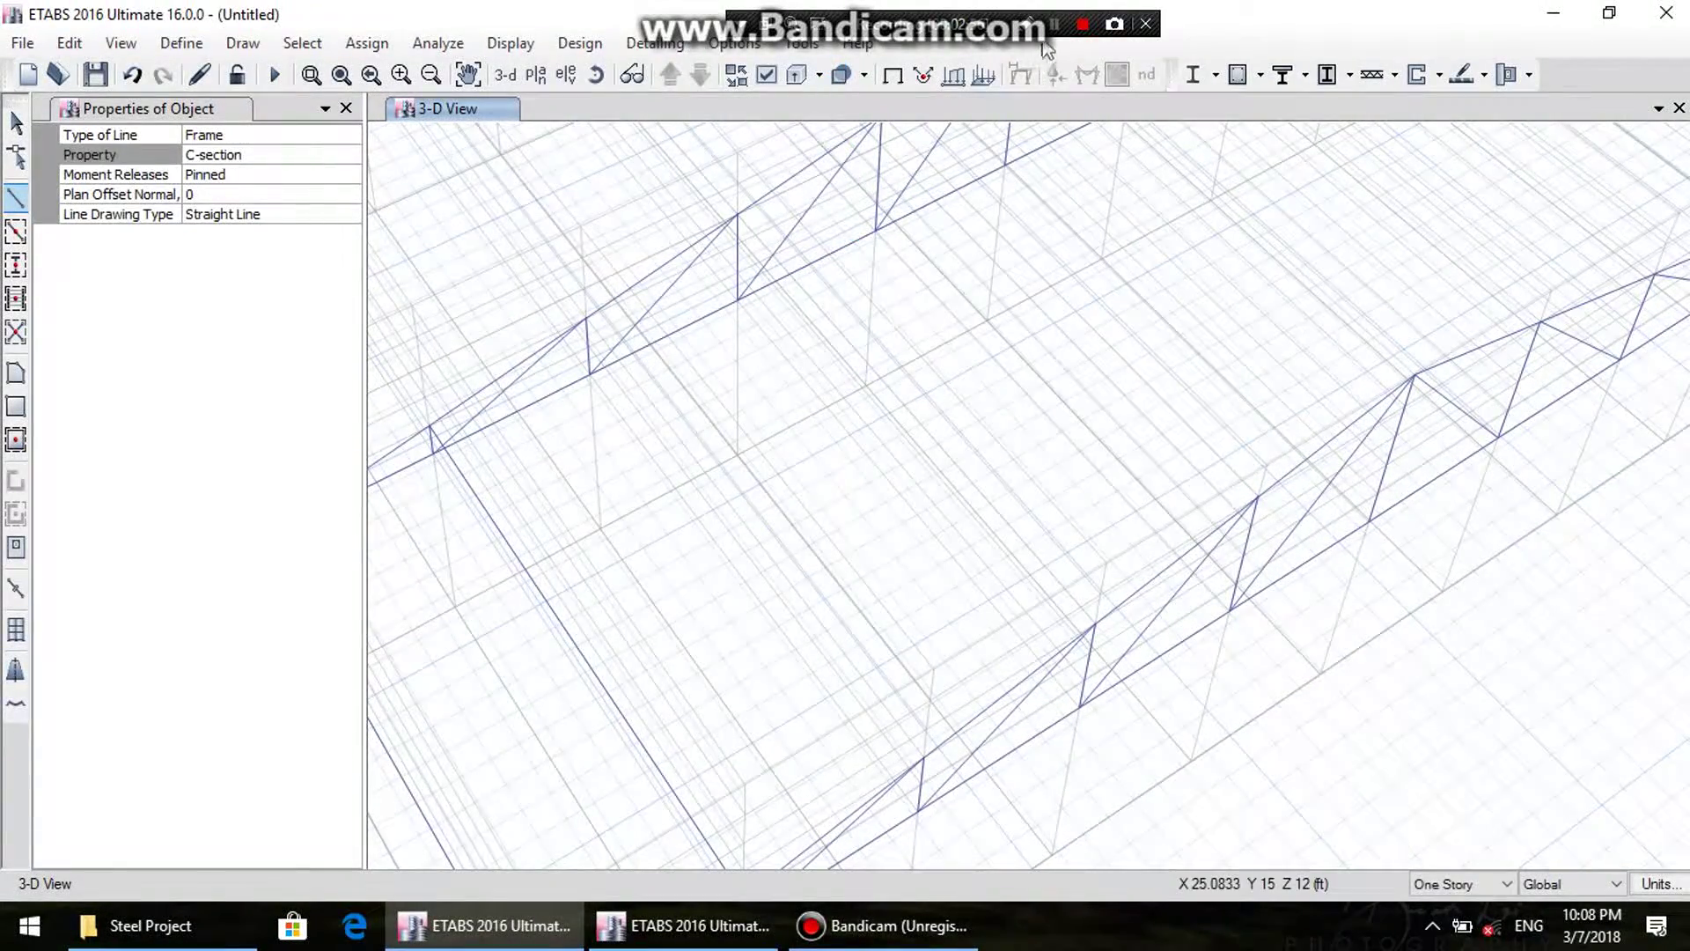
{"action": "left_click", "coordinate": [121, 42]}
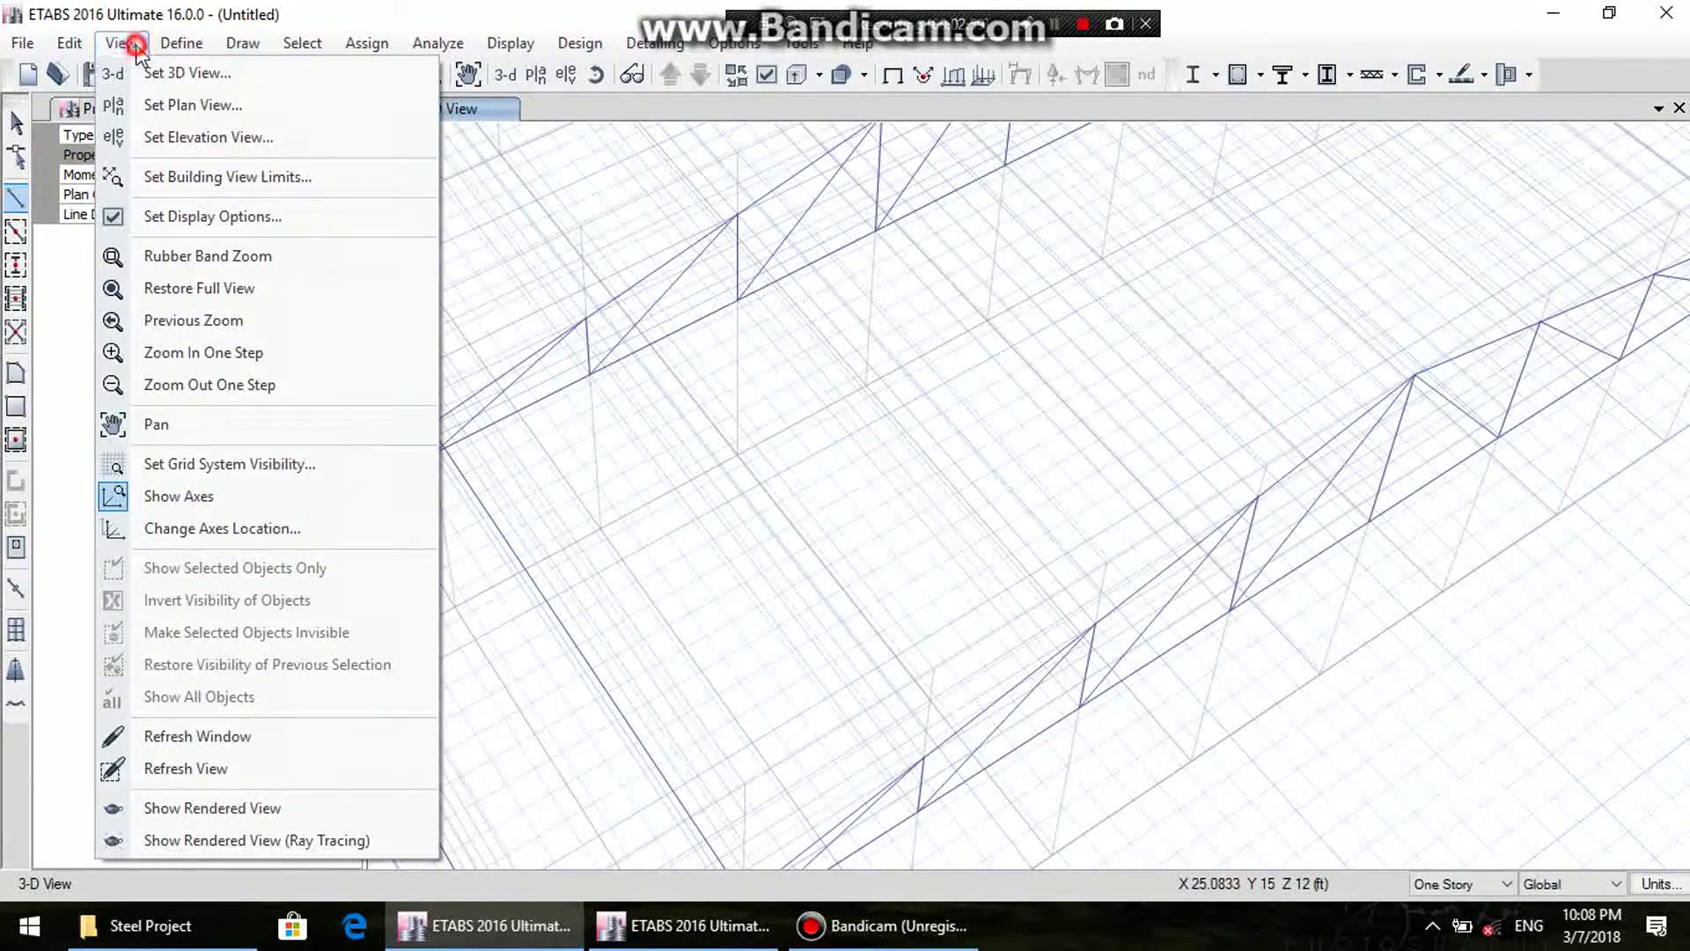
{"action": "left_click", "coordinate": [227, 465]}
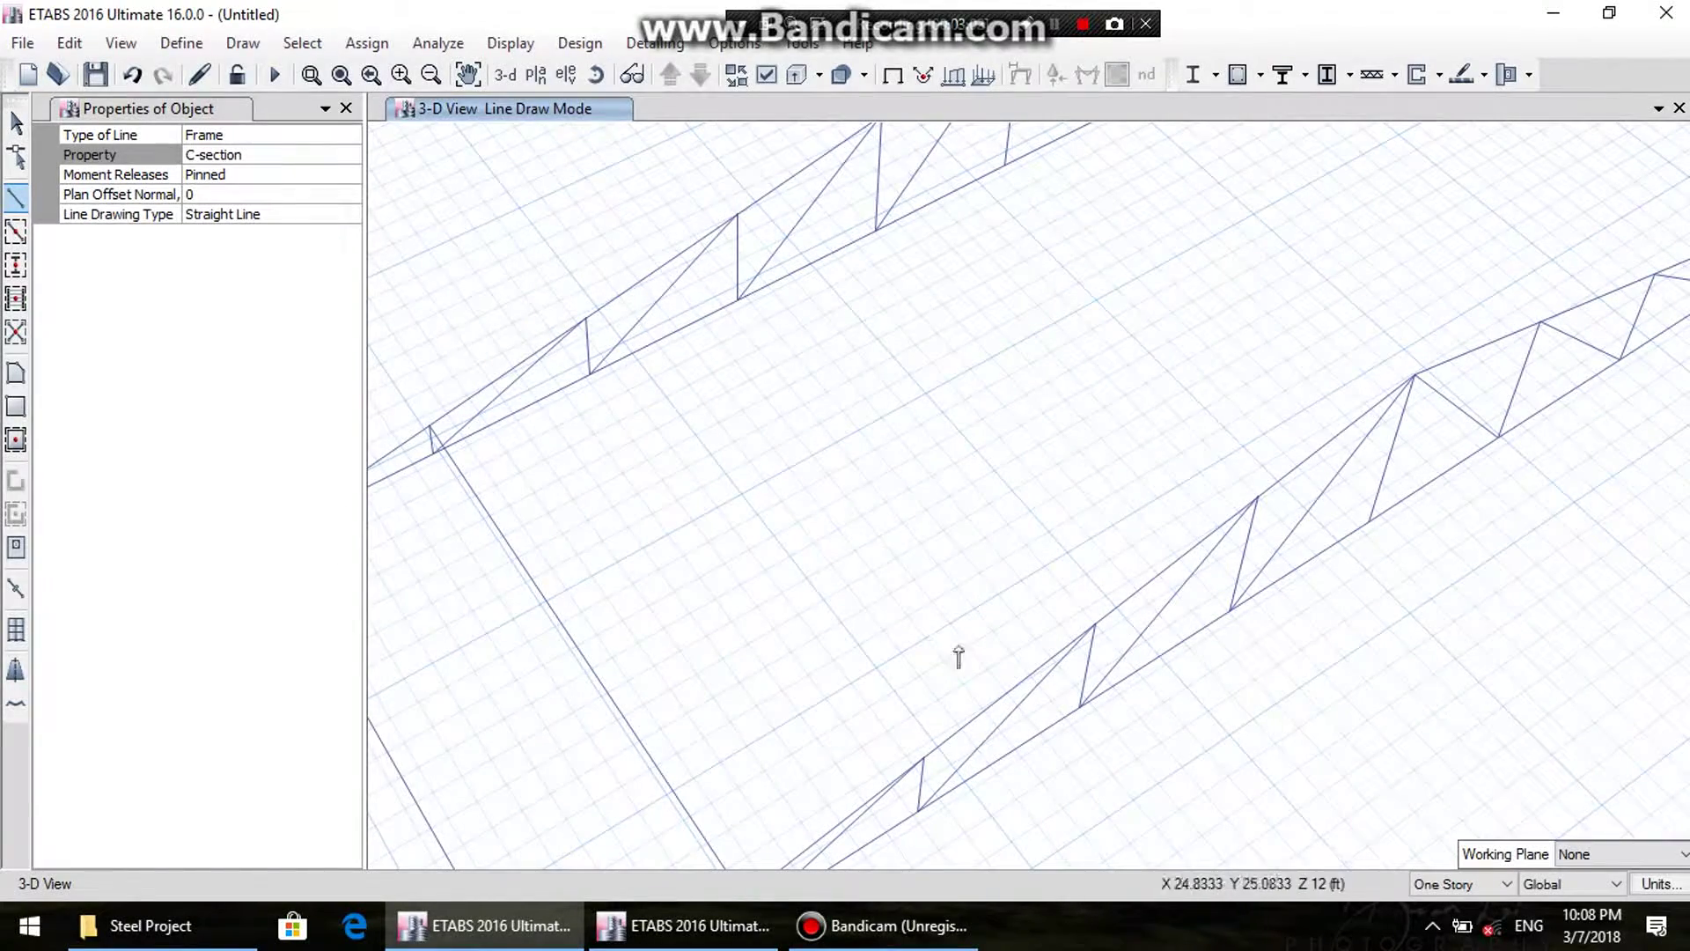
- Draw C-section members between the first two trusses at the next three pairs of top-chord joints, on grids C, D and E
{"action": "left_click", "coordinate": [916, 755]}
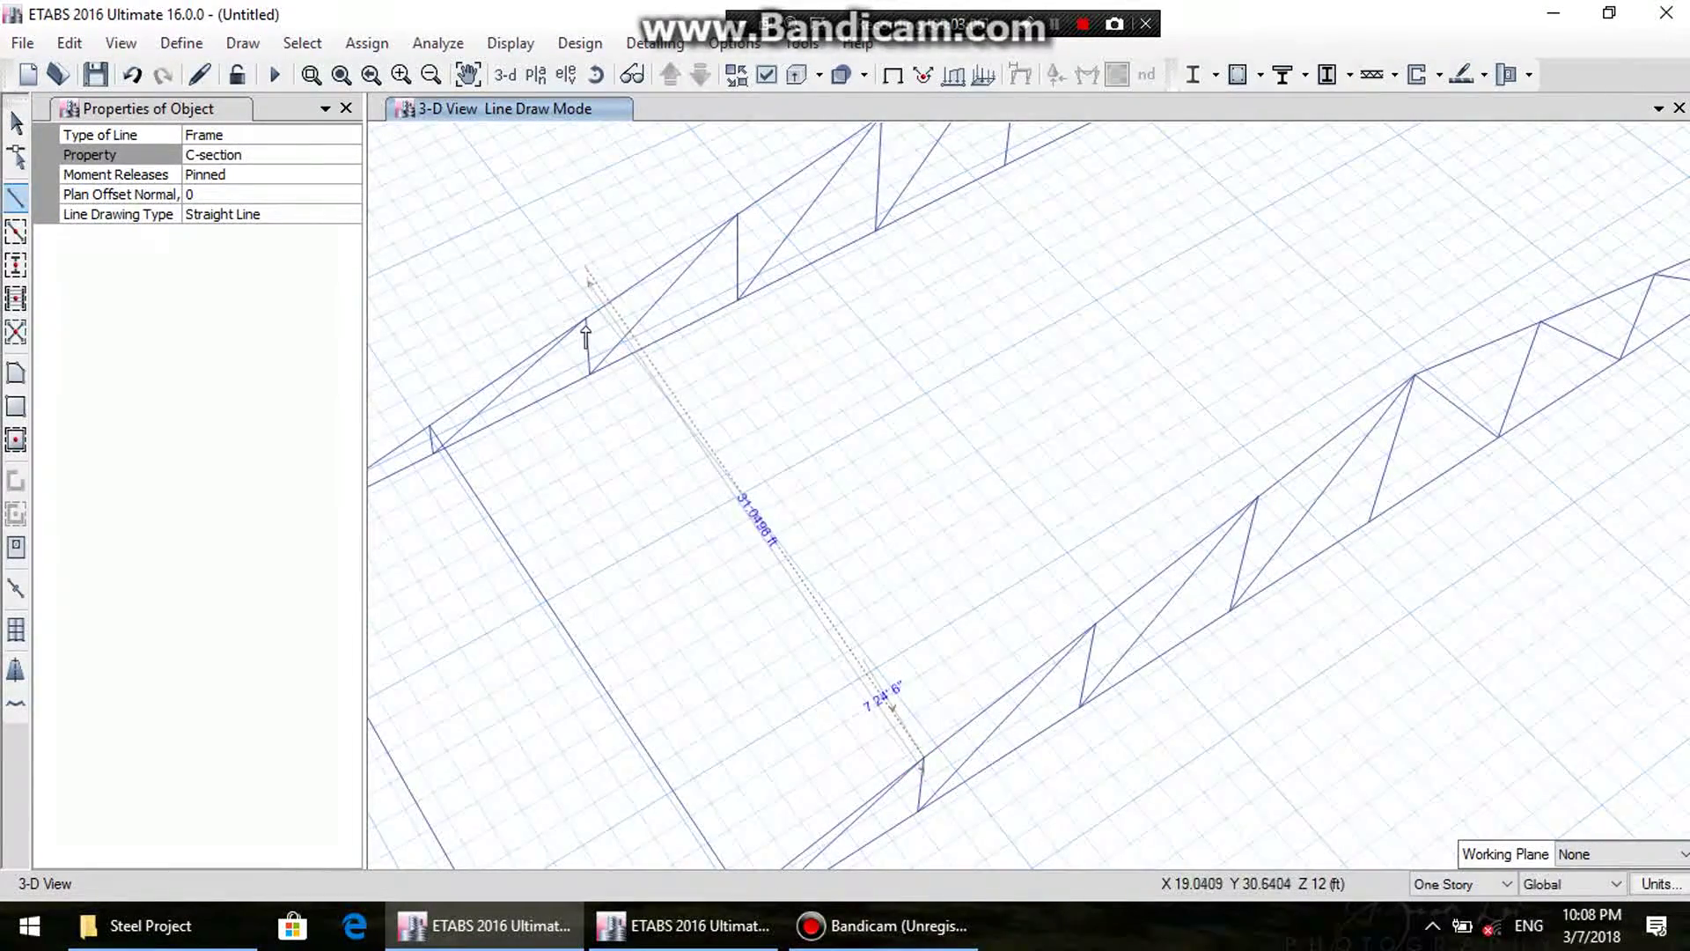
{"action": "left_click", "coordinate": [824, 431]}
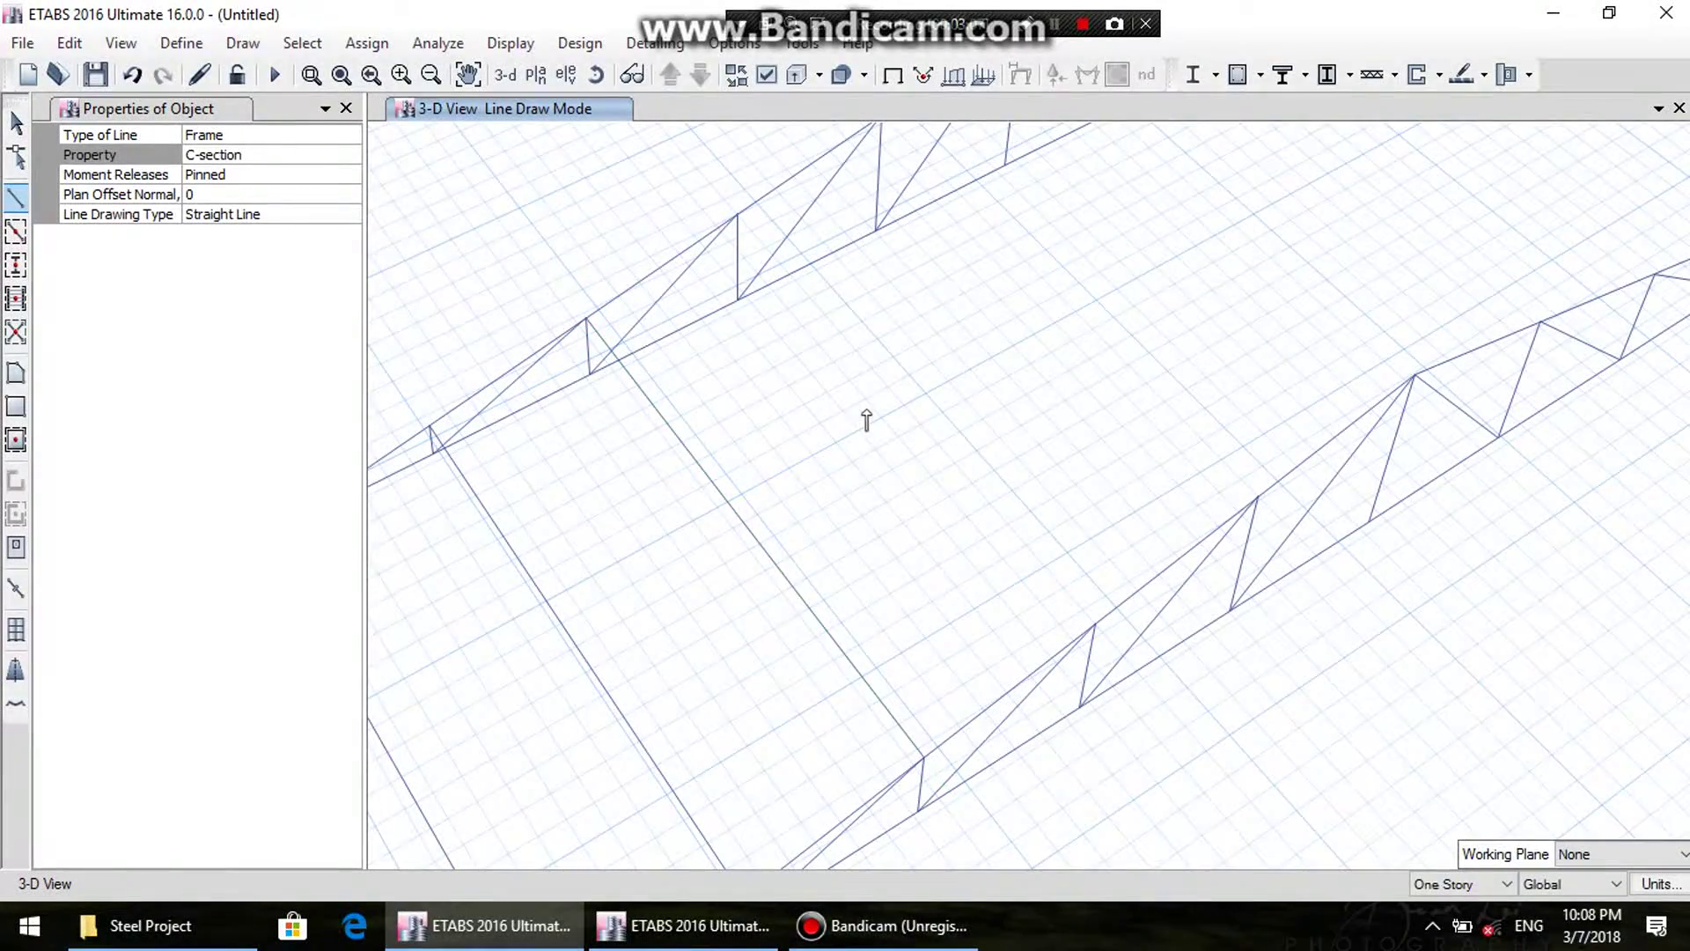
{"action": "left_click", "coordinate": [866, 409]}
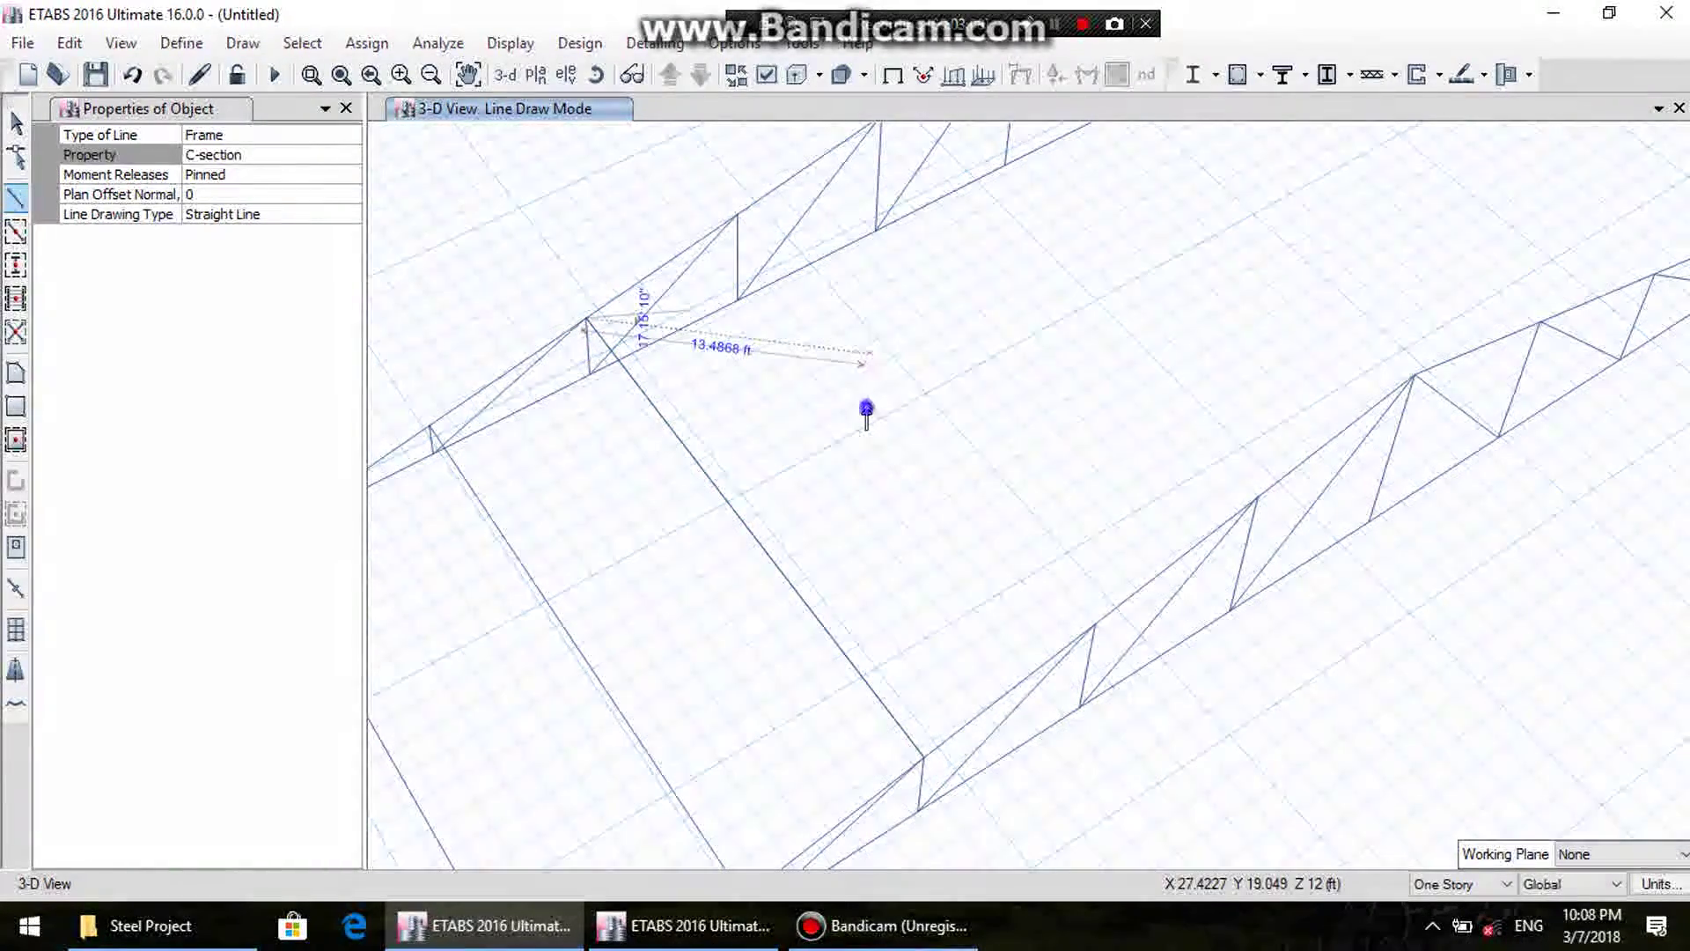
{"action": "left_click", "coordinate": [1091, 623]}
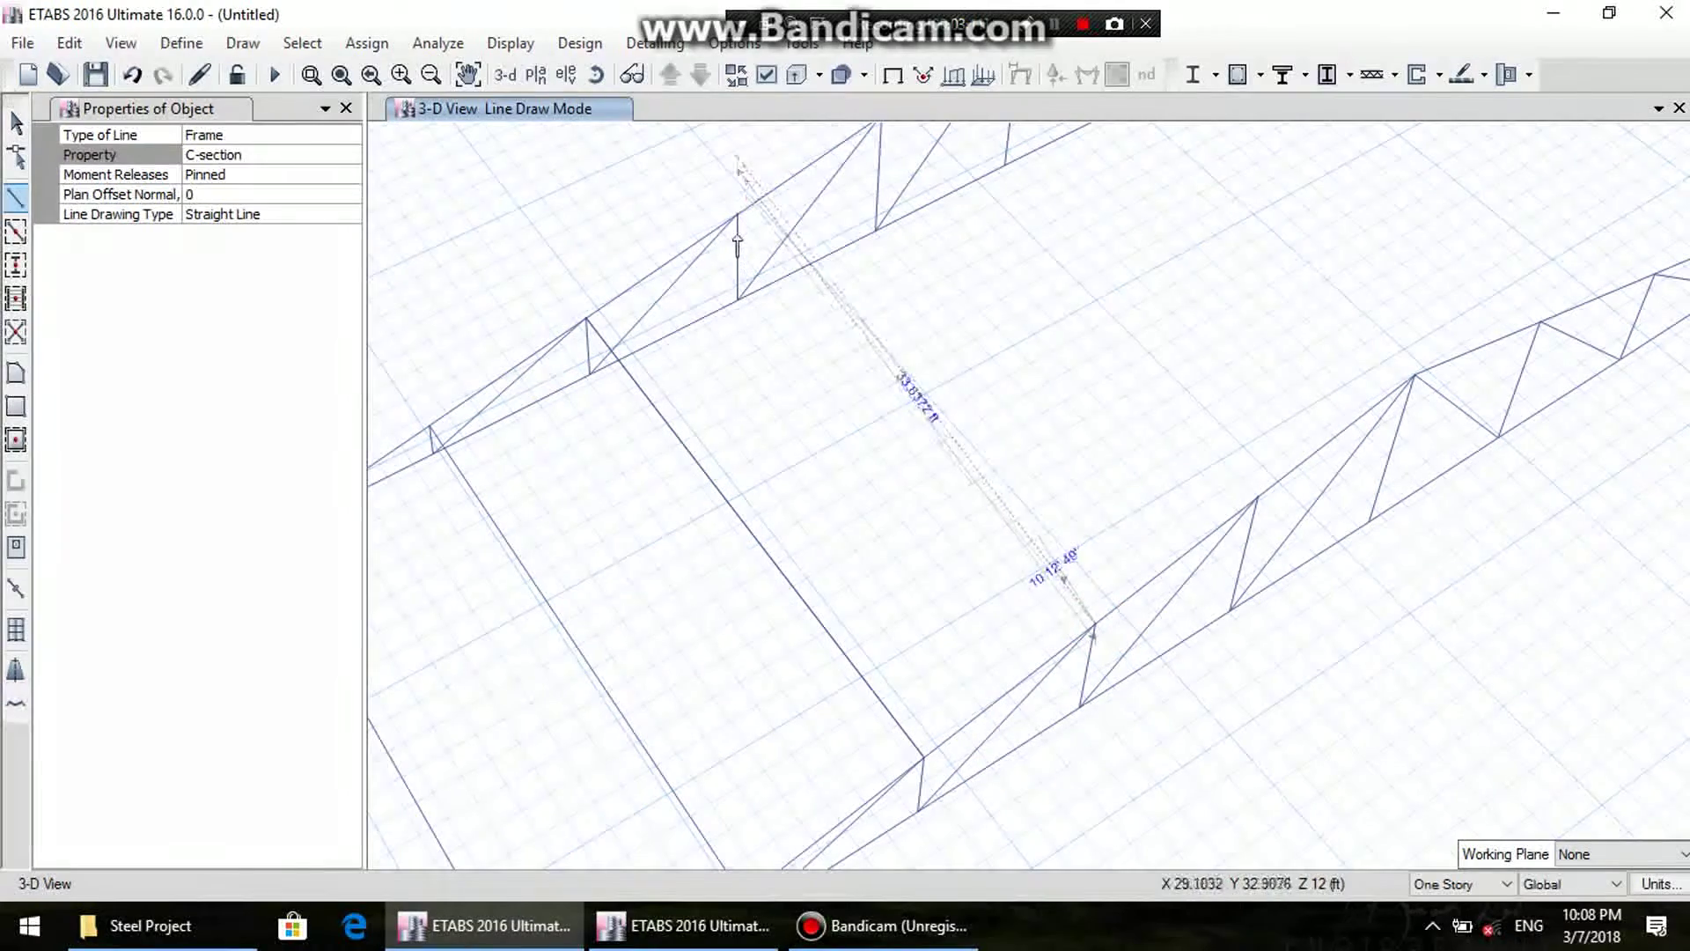
{"action": "left_click", "coordinate": [1102, 416]}
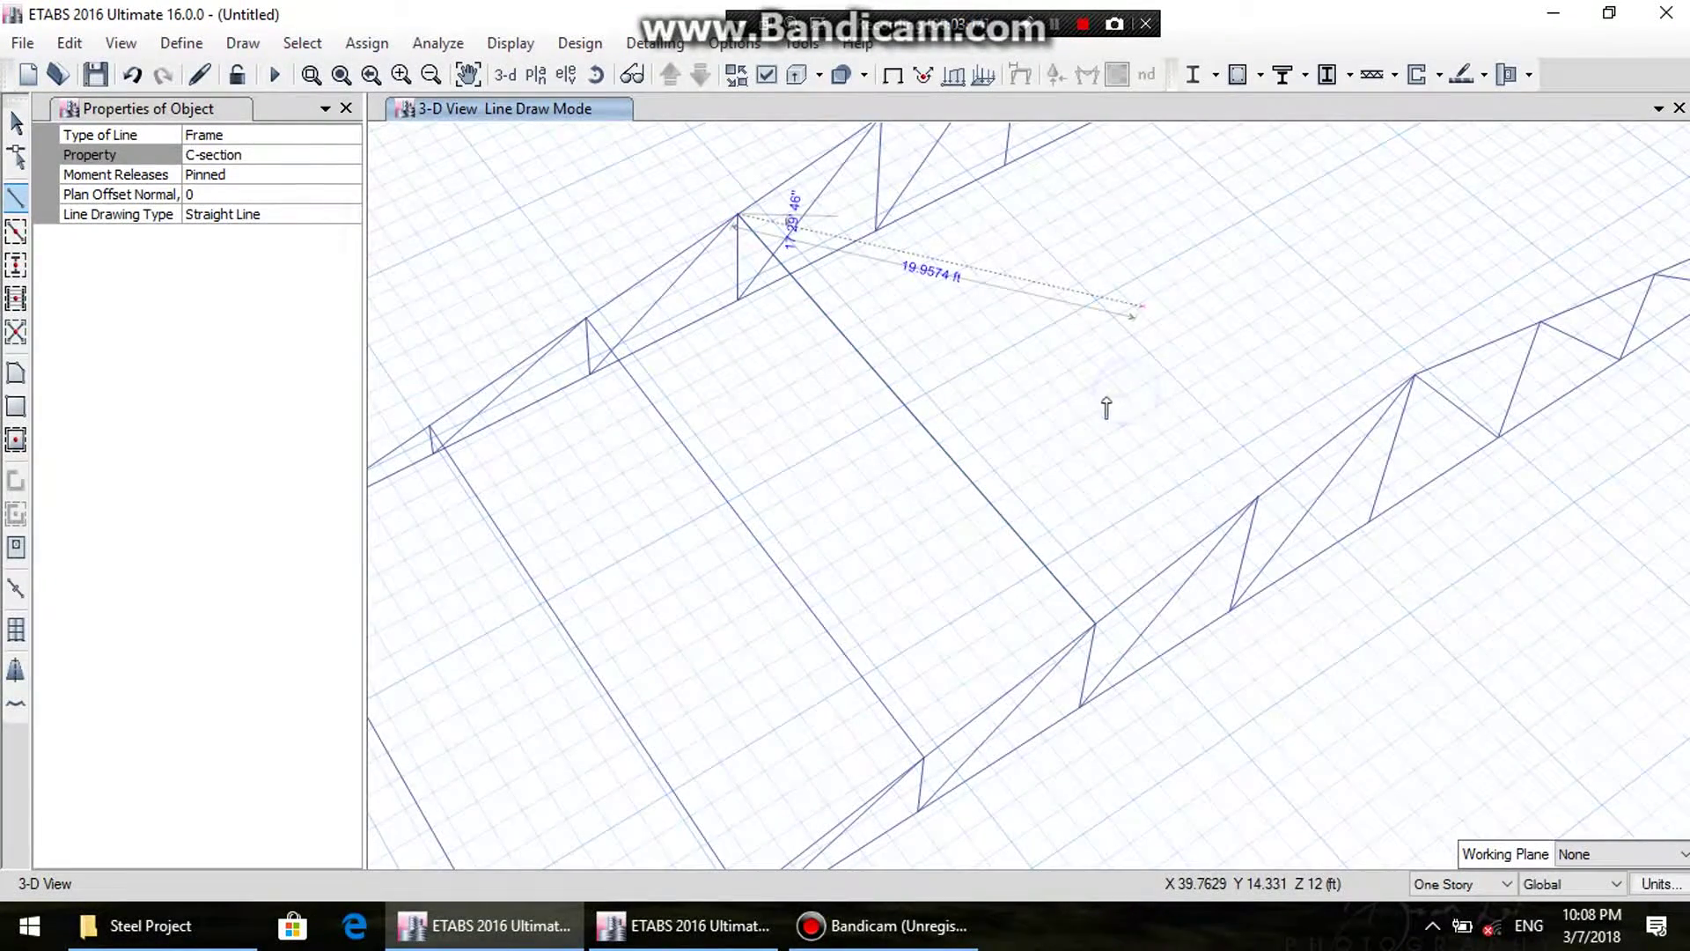
{"action": "mouse_move", "coordinate": [1076, 407]}
{"action": "middle_mouse_down", "text": "shift"}
{"action": "mouse_move", "coordinate": [928, 547]}
{"action": "mouse_move", "coordinate": [1090, 667]}
{"action": "middle_mouse_up", "text": "shift"}
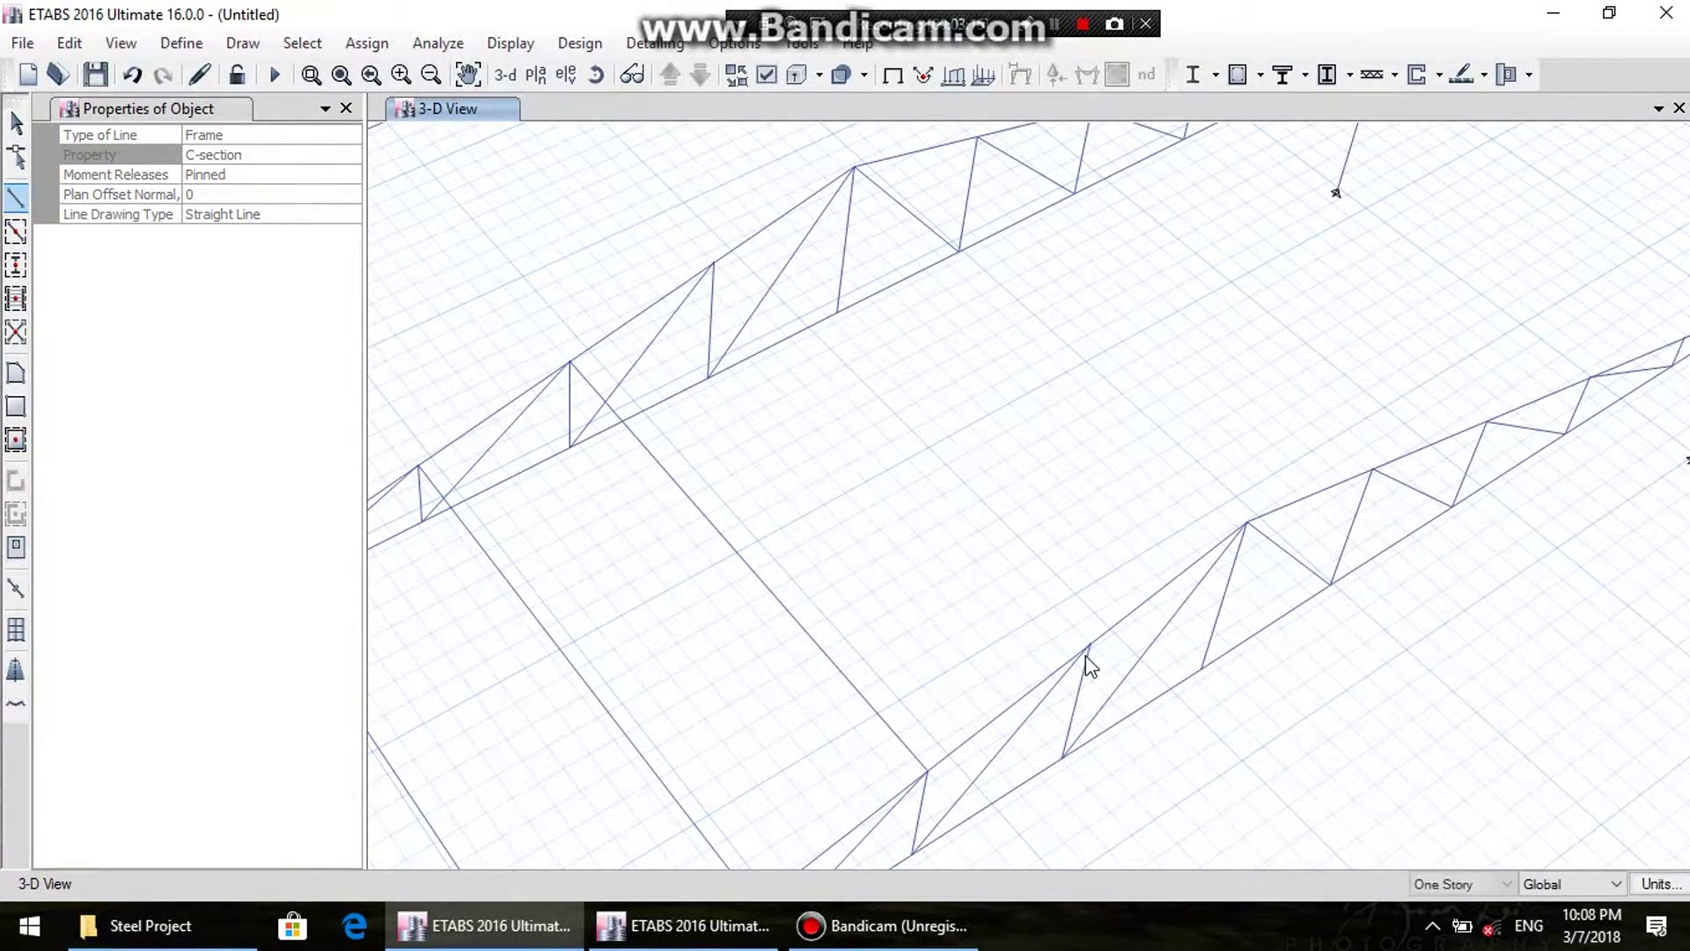
{"action": "left_click", "coordinate": [1088, 646]}
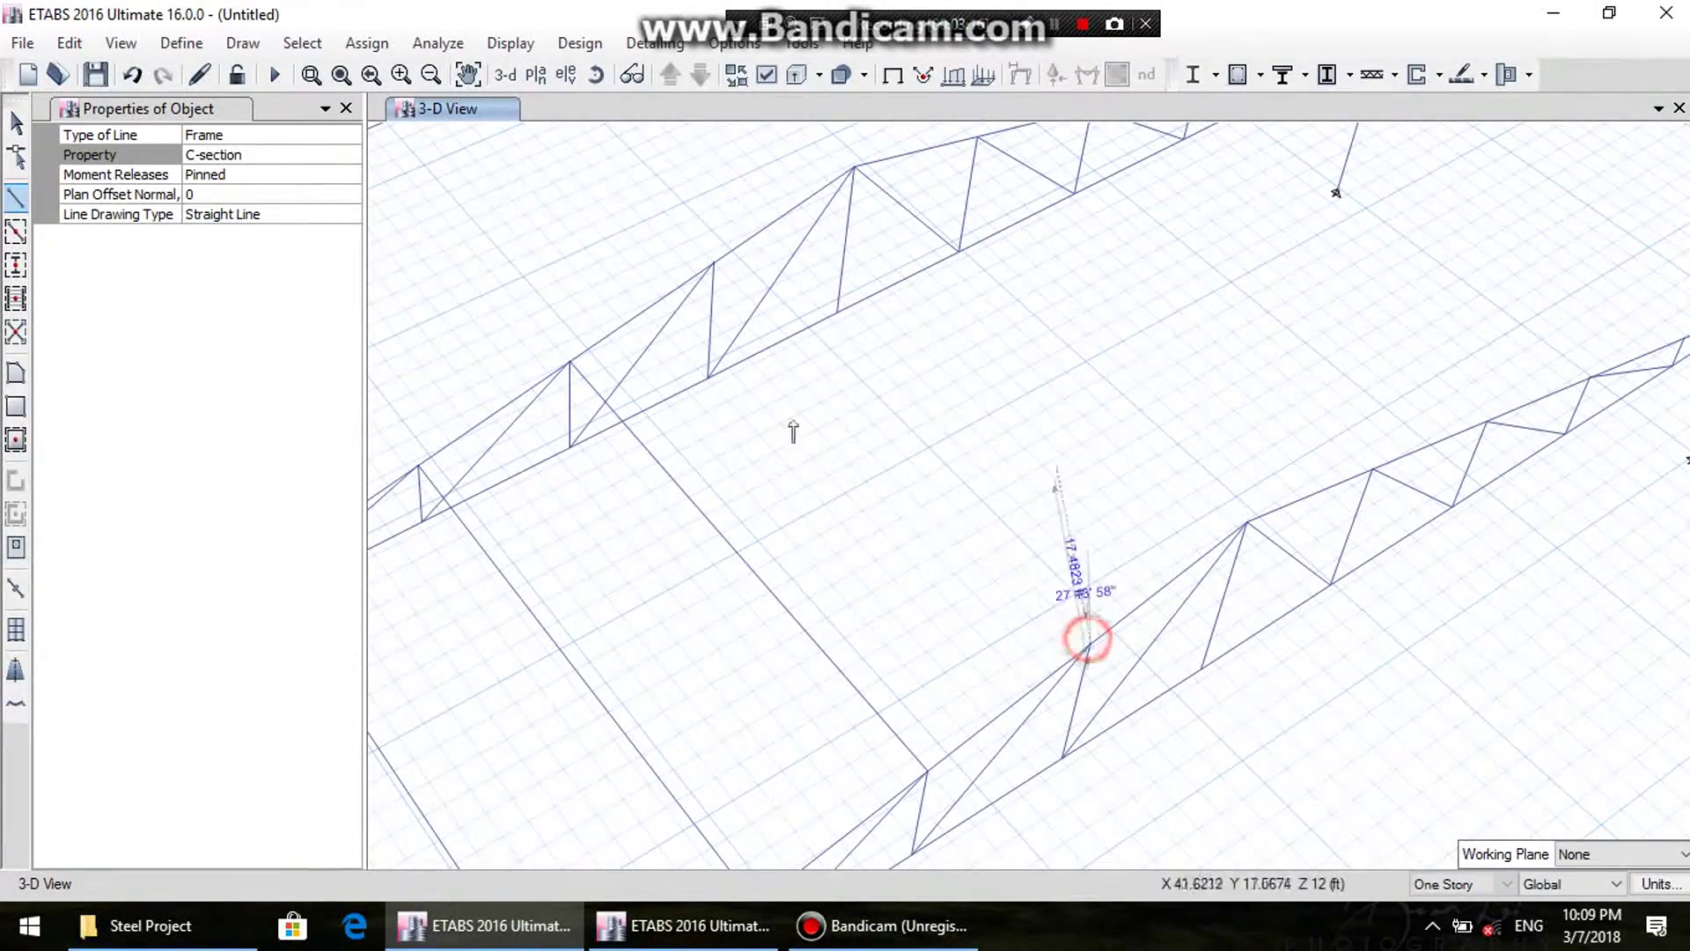
{"action": "left_click", "coordinate": [713, 261]}
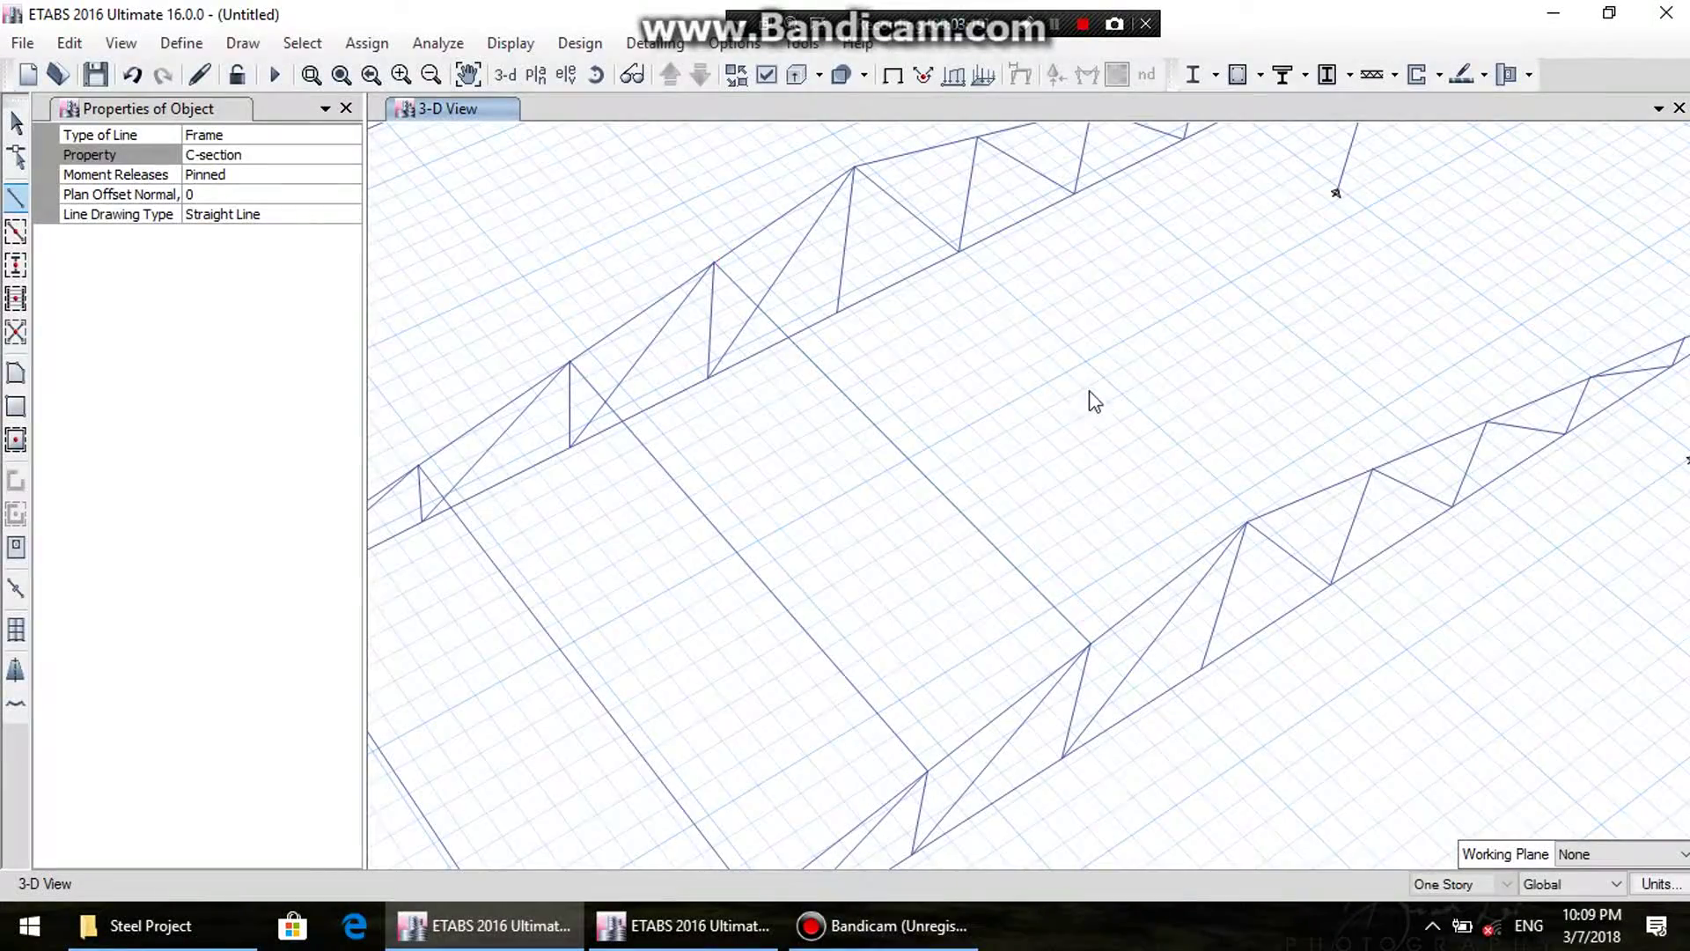
- Draw C-section members between the first two trusses at the ridge and the remaining top-chord joints down to the far eave
{"action": "middle_click_drag", "start_coordinate": [1057, 366], "coordinate": [1063, 602], "text": "shift"}
{"action": "left_click", "coordinate": [1074, 660]}
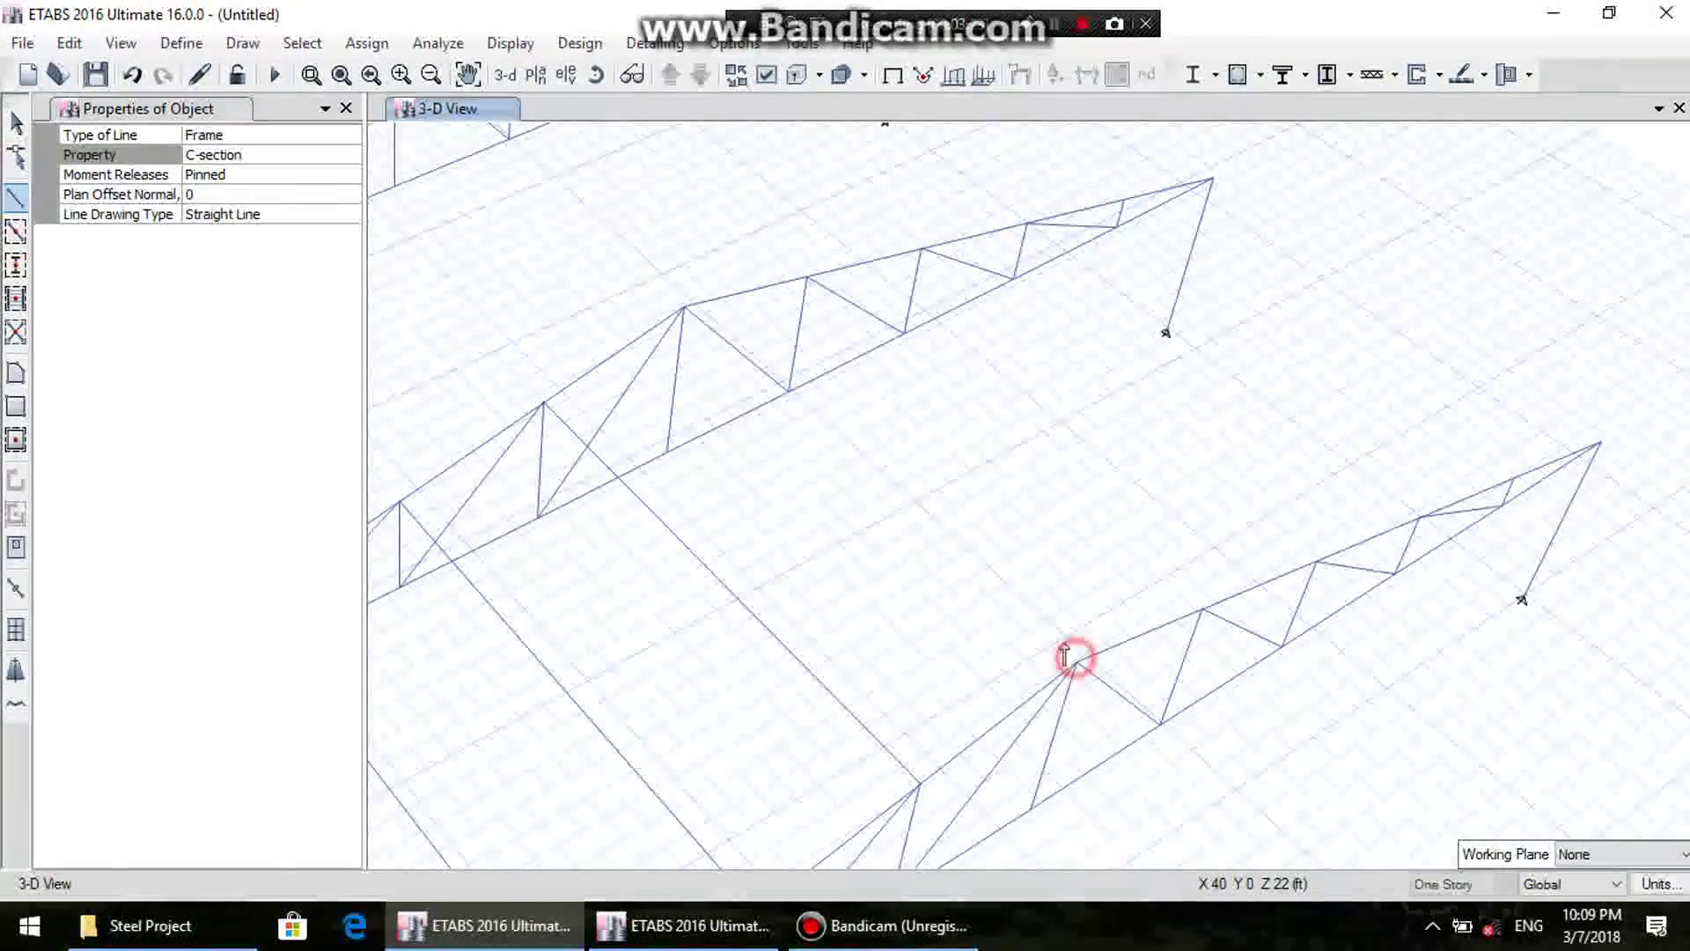
{"action": "left_click", "coordinate": [684, 305]}
{"action": "right_click", "coordinate": [1084, 438]}
{"action": "left_click", "coordinate": [1203, 609]}
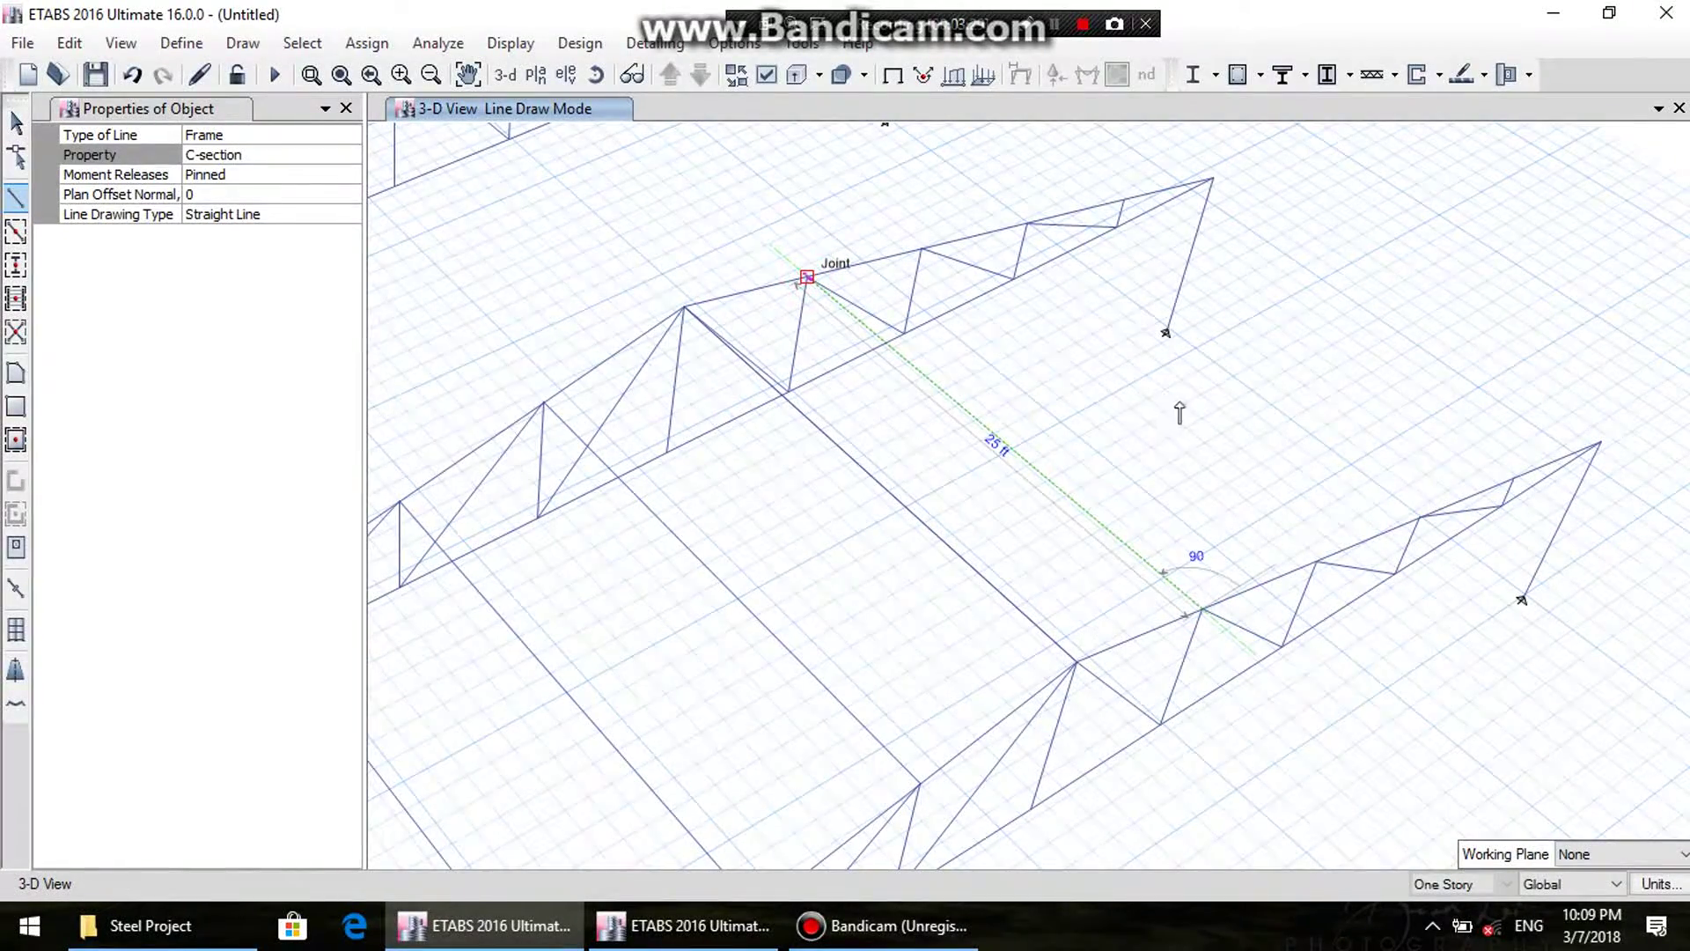
{"action": "left_click", "coordinate": [807, 276]}
{"action": "right_click", "coordinate": [1179, 405]}
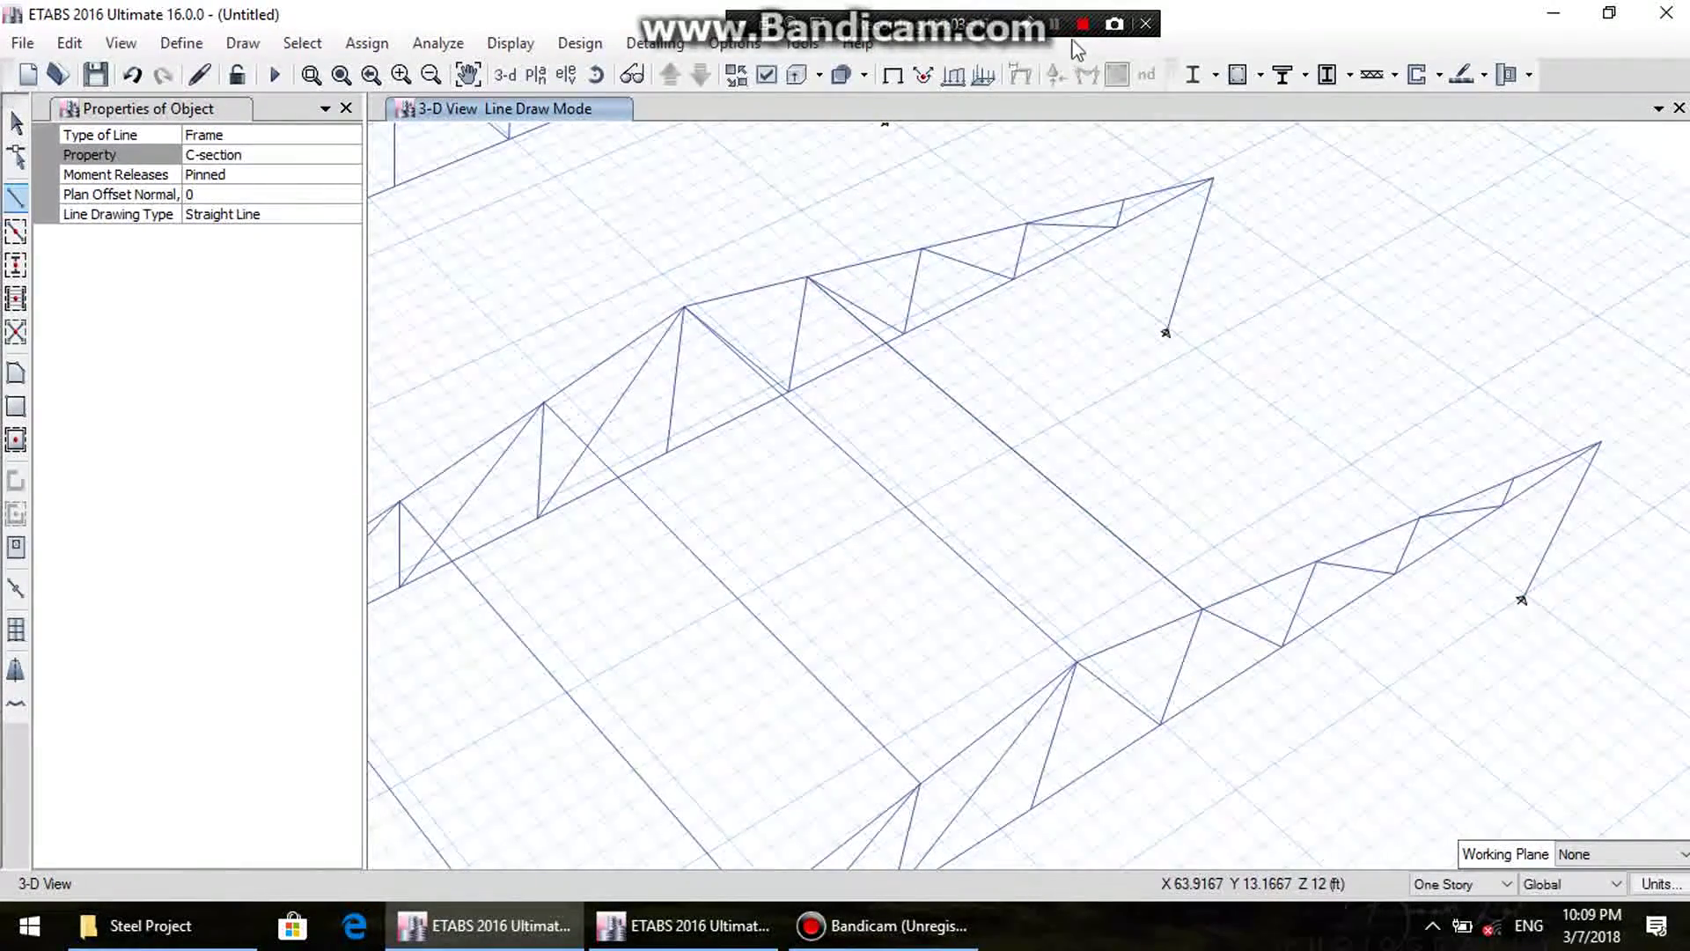
- Select all C-section members between the first two trusses and replicate them linearly with dx 0, dy 25 ft and 4 copies
{"action": "scroll", "coordinate": [1296, 406], "scroll_direction": "down", "scroll_amount": 5}
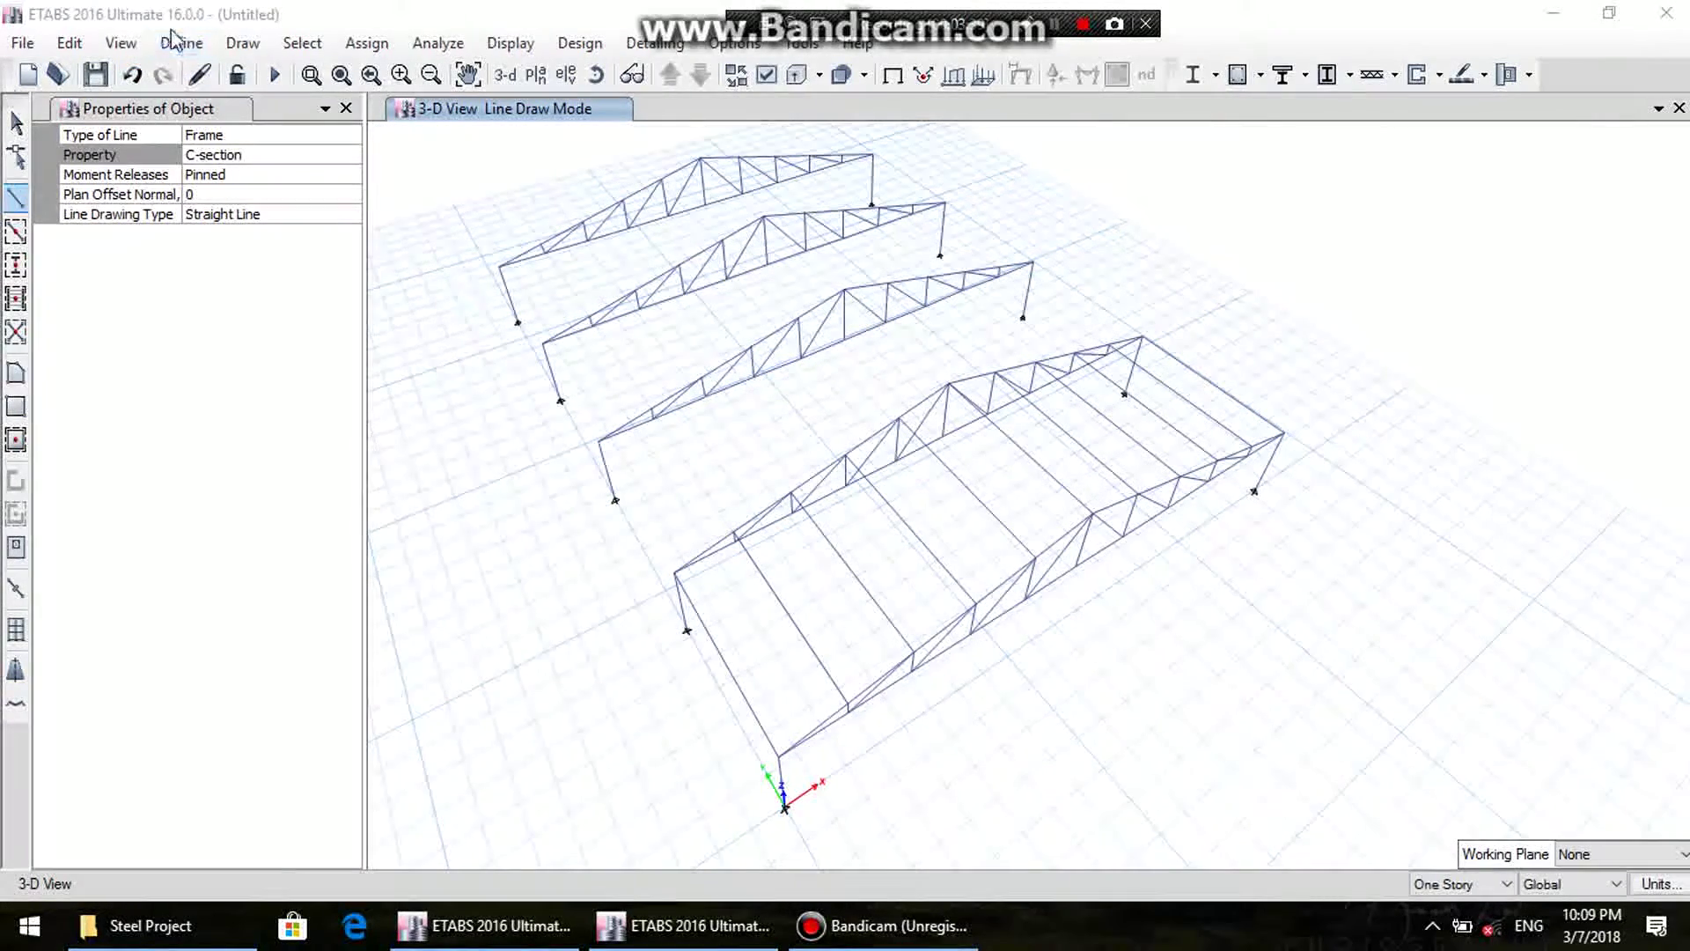
{"action": "left_click", "coordinate": [69, 42]}
{"action": "left_click", "coordinate": [158, 440]}
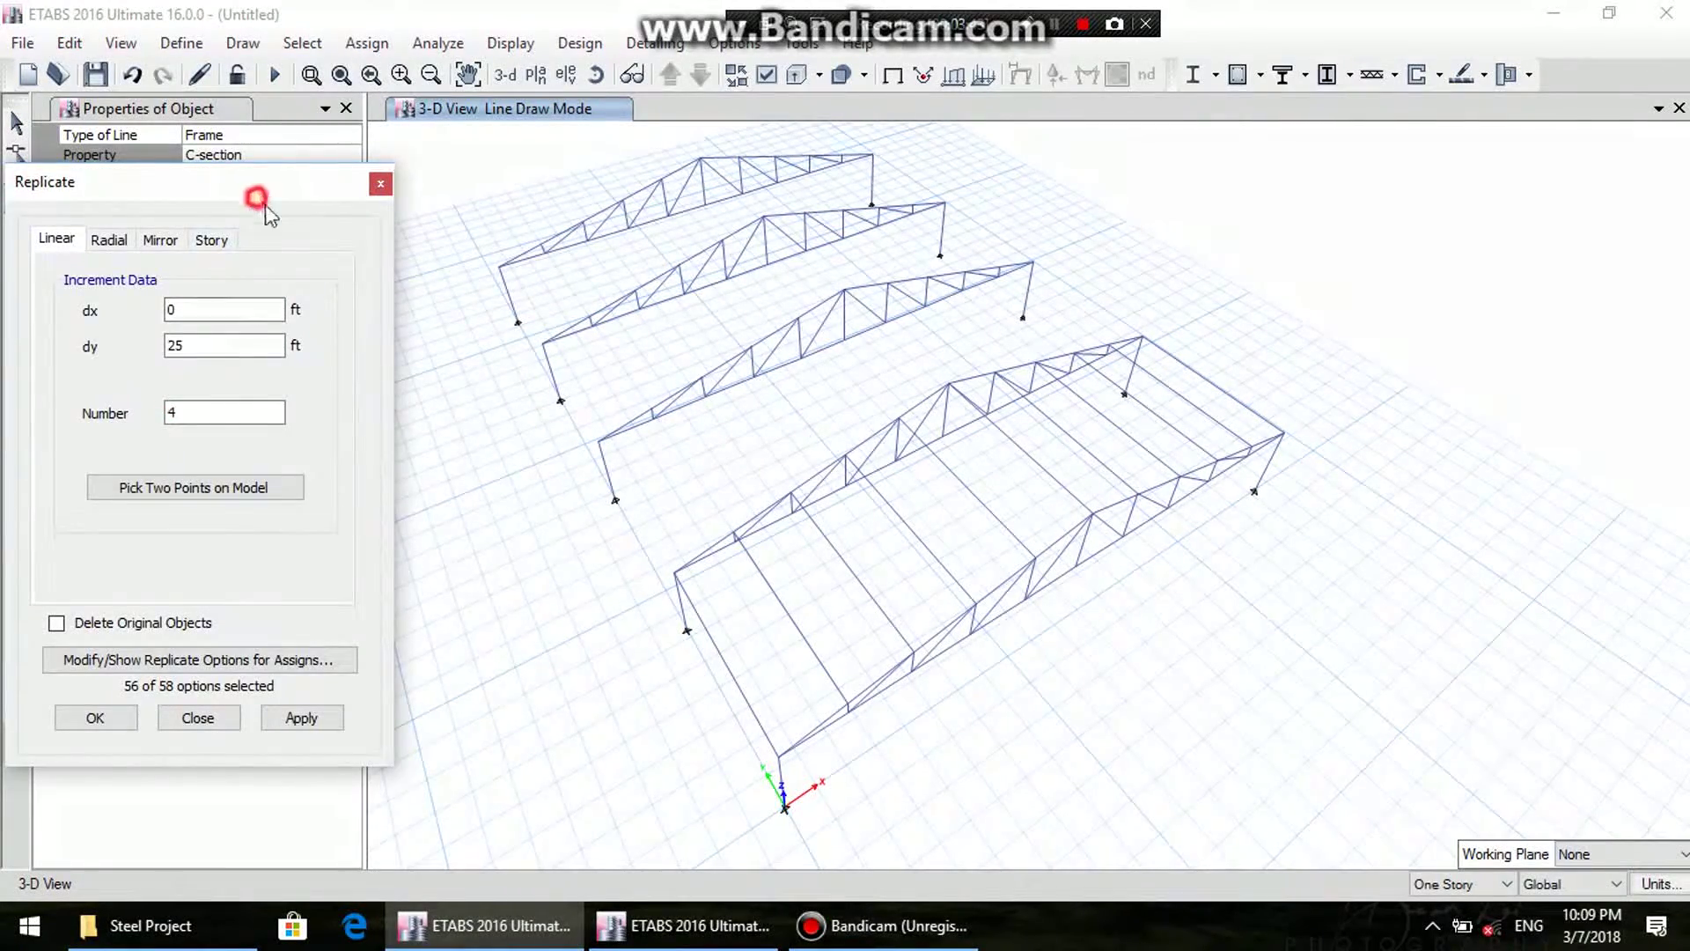
{"action": "left_click_drag", "start_coordinate": [262, 204], "coordinate": [334, 255]}
{"action": "left_click", "coordinate": [16, 123]}
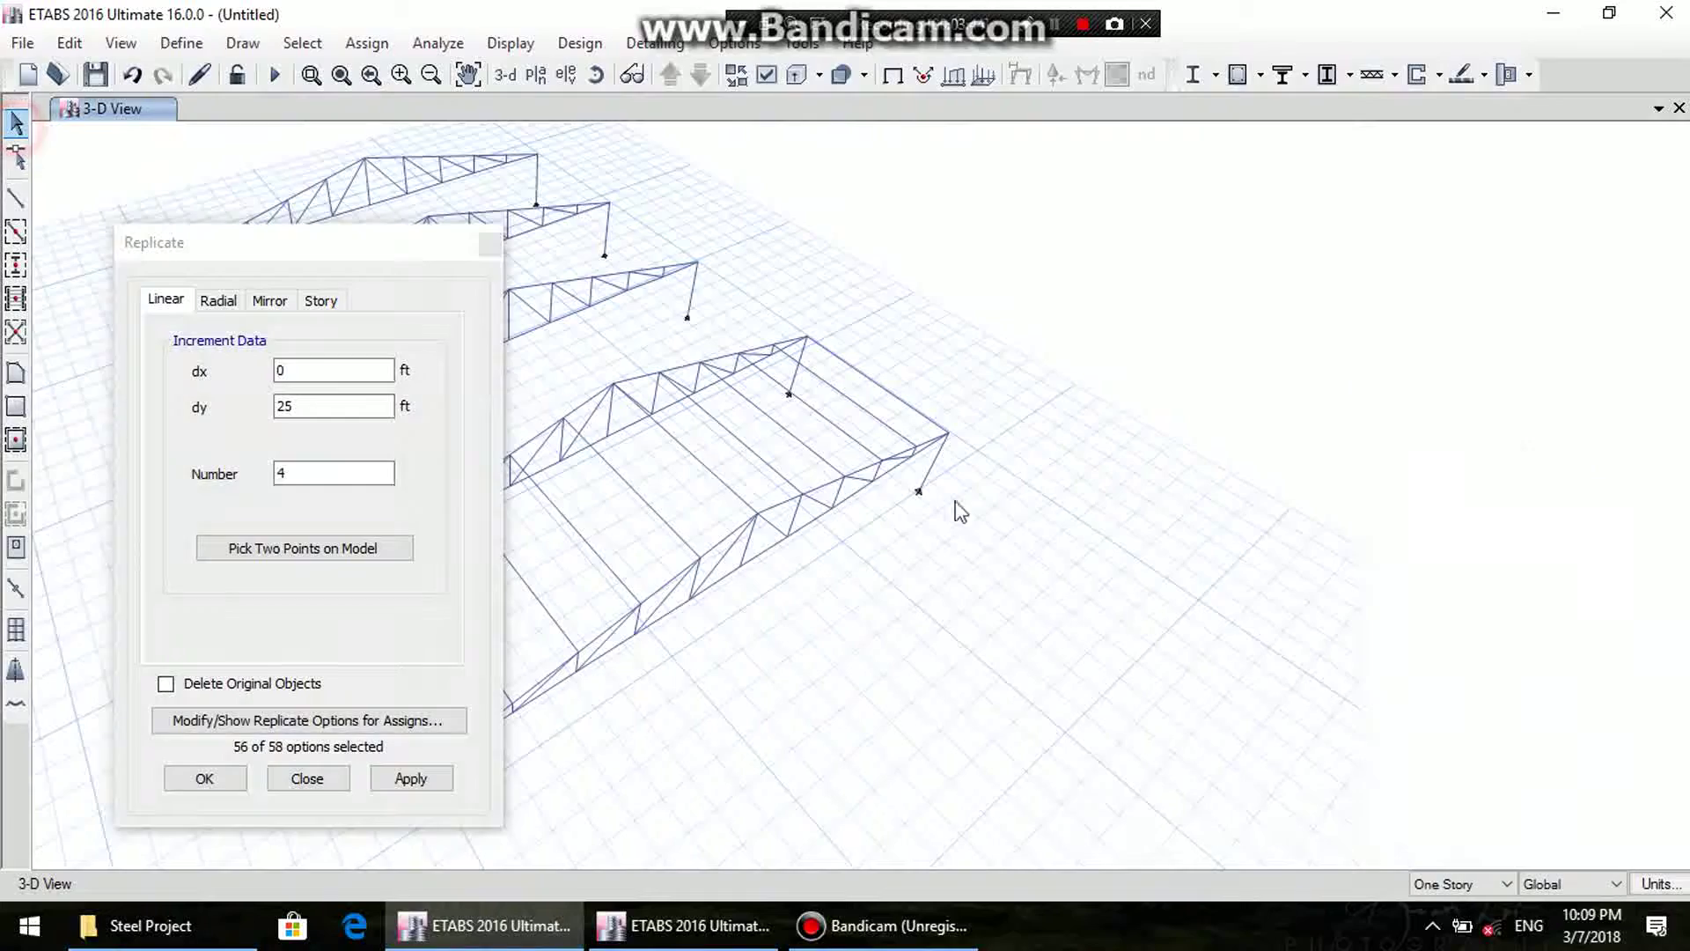
{"action": "middle_click_drag", "start_coordinate": [727, 484], "coordinate": [973, 446]}
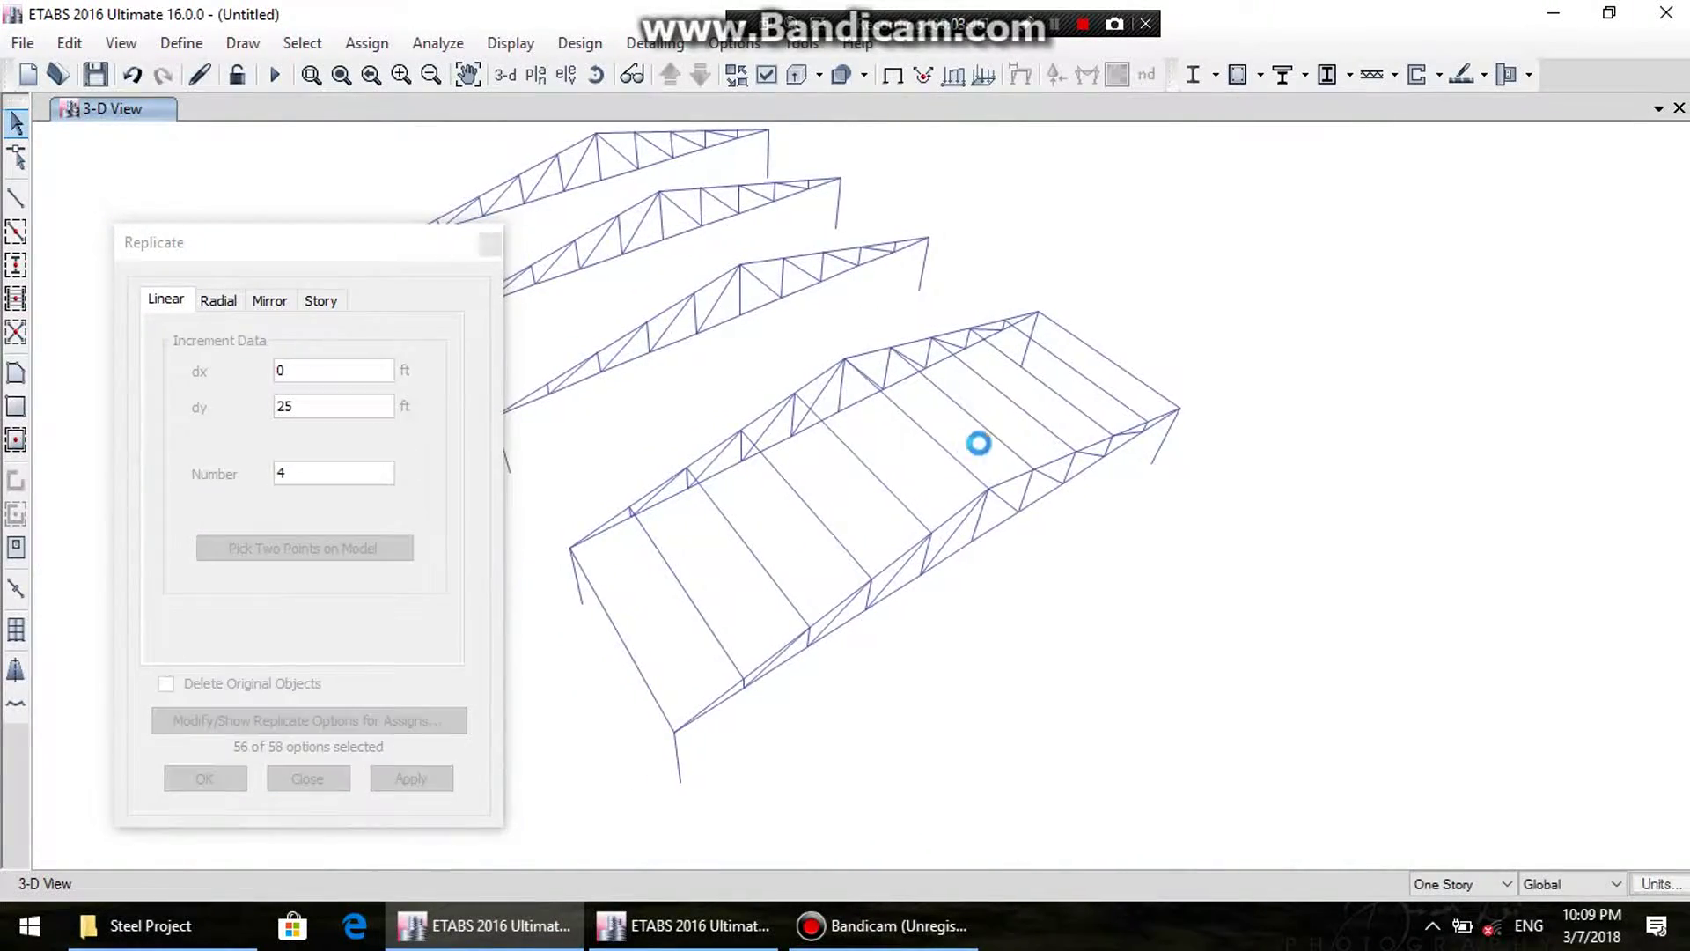
{"action": "left_click_drag", "start_coordinate": [1124, 358], "coordinate": [893, 458]}
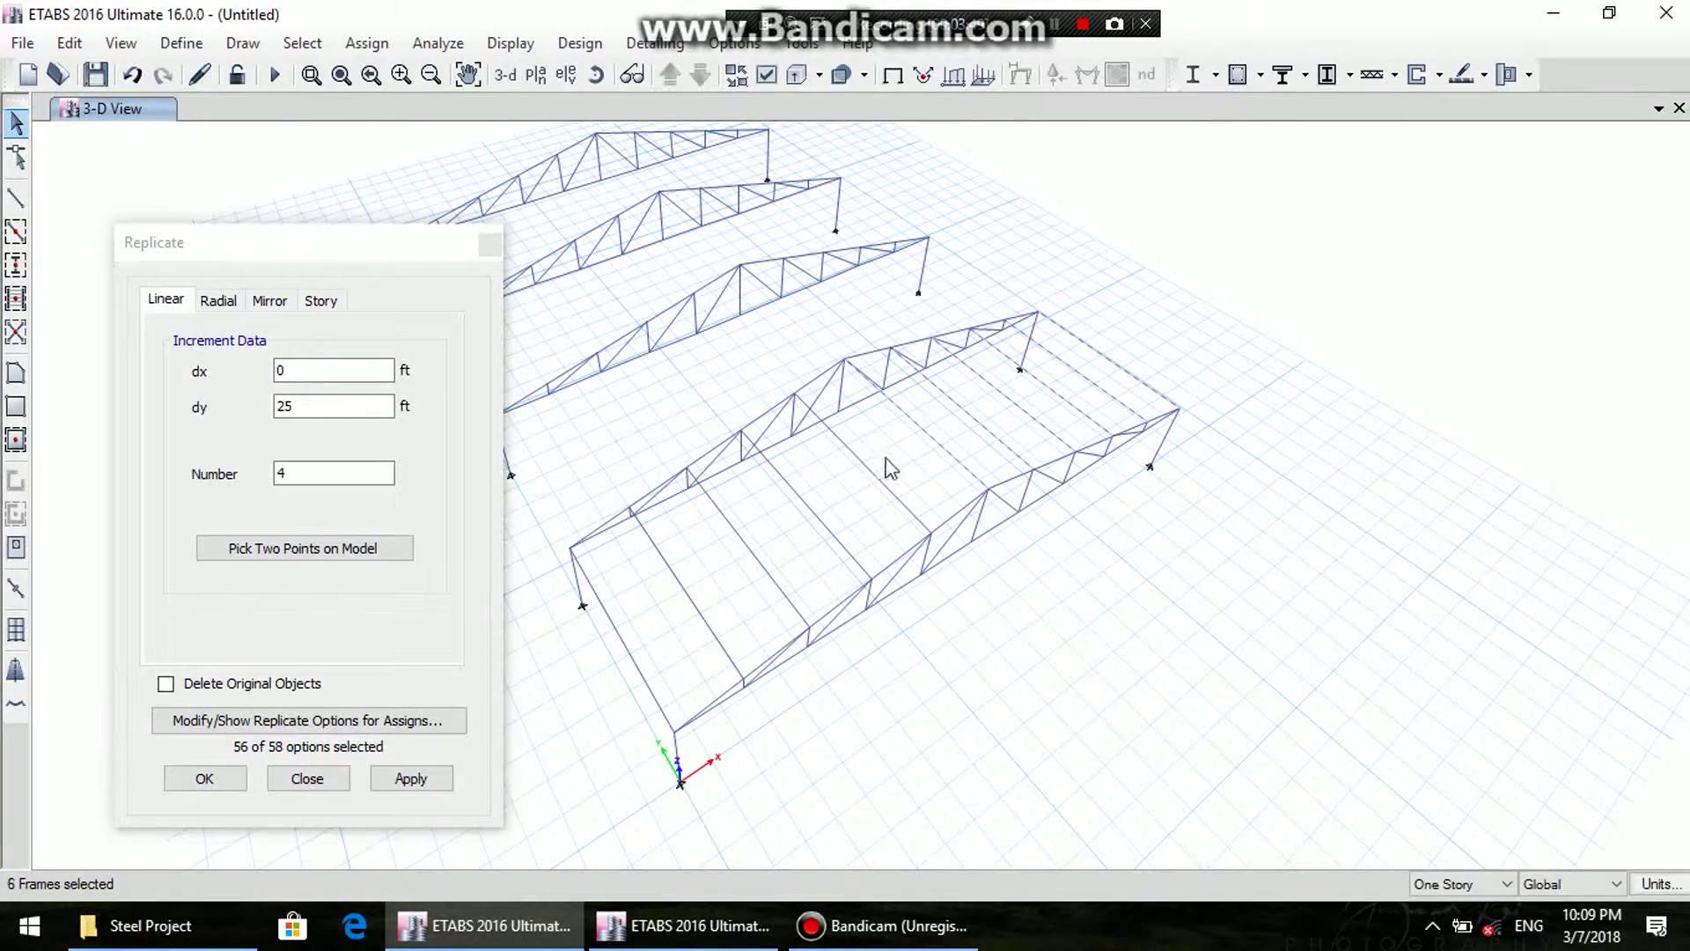
{"action": "left_click_drag", "start_coordinate": [799, 521], "coordinate": [592, 628]}
{"action": "left_click", "coordinate": [410, 778]}
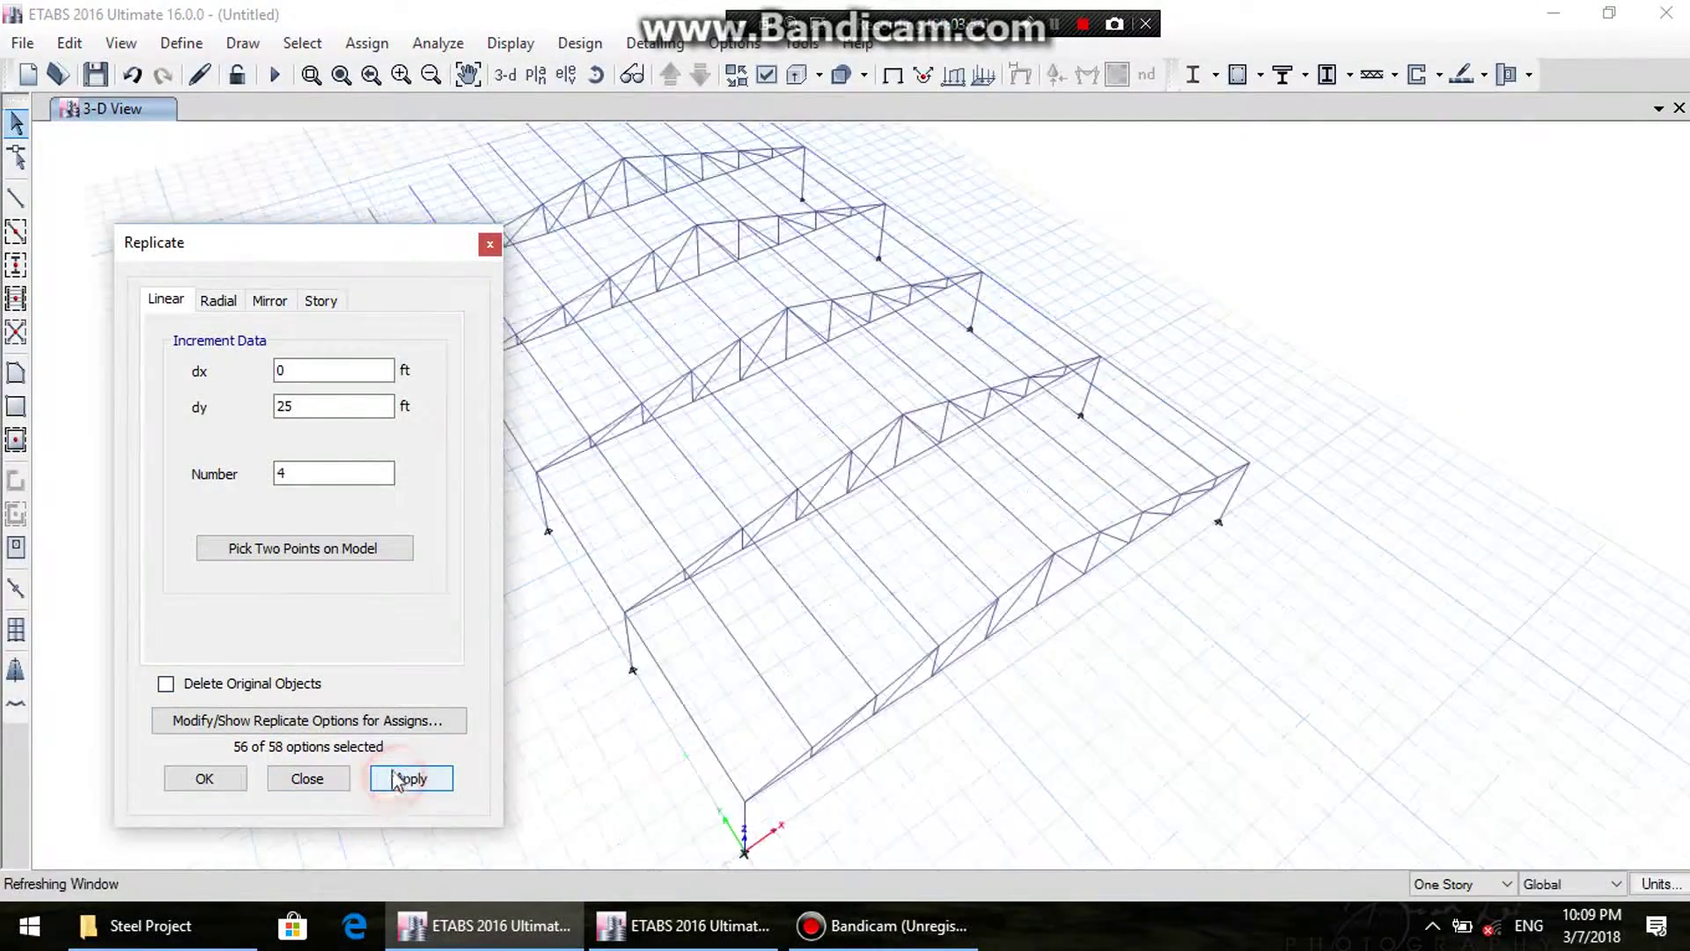
- Delete the replicated members and joints that extend beyond the last truss, and close the Replicate settings
{"action": "middle_click_drag", "start_coordinate": [754, 520], "coordinate": [954, 637]}
{"action": "left_click_drag", "start_coordinate": [1060, 249], "coordinate": [843, 299]}
{"action": "left_click_drag", "start_coordinate": [729, 374], "coordinate": [664, 389]}
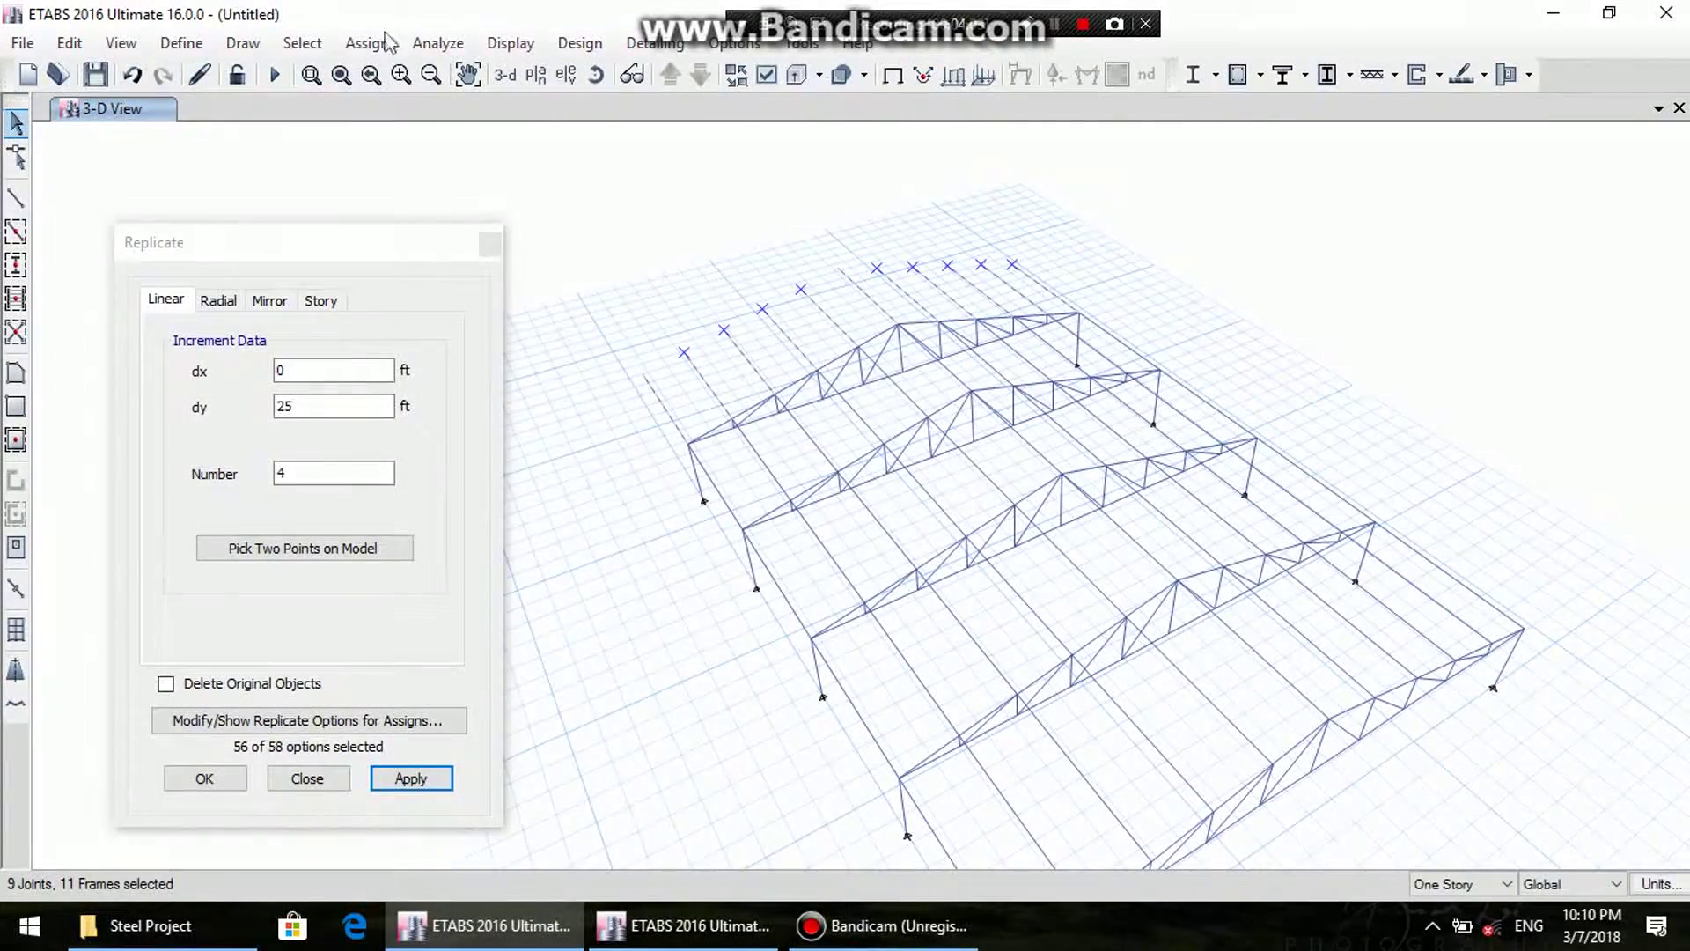
{"action": "left_click", "coordinate": [70, 43]}
{"action": "left_click", "coordinate": [121, 255]}
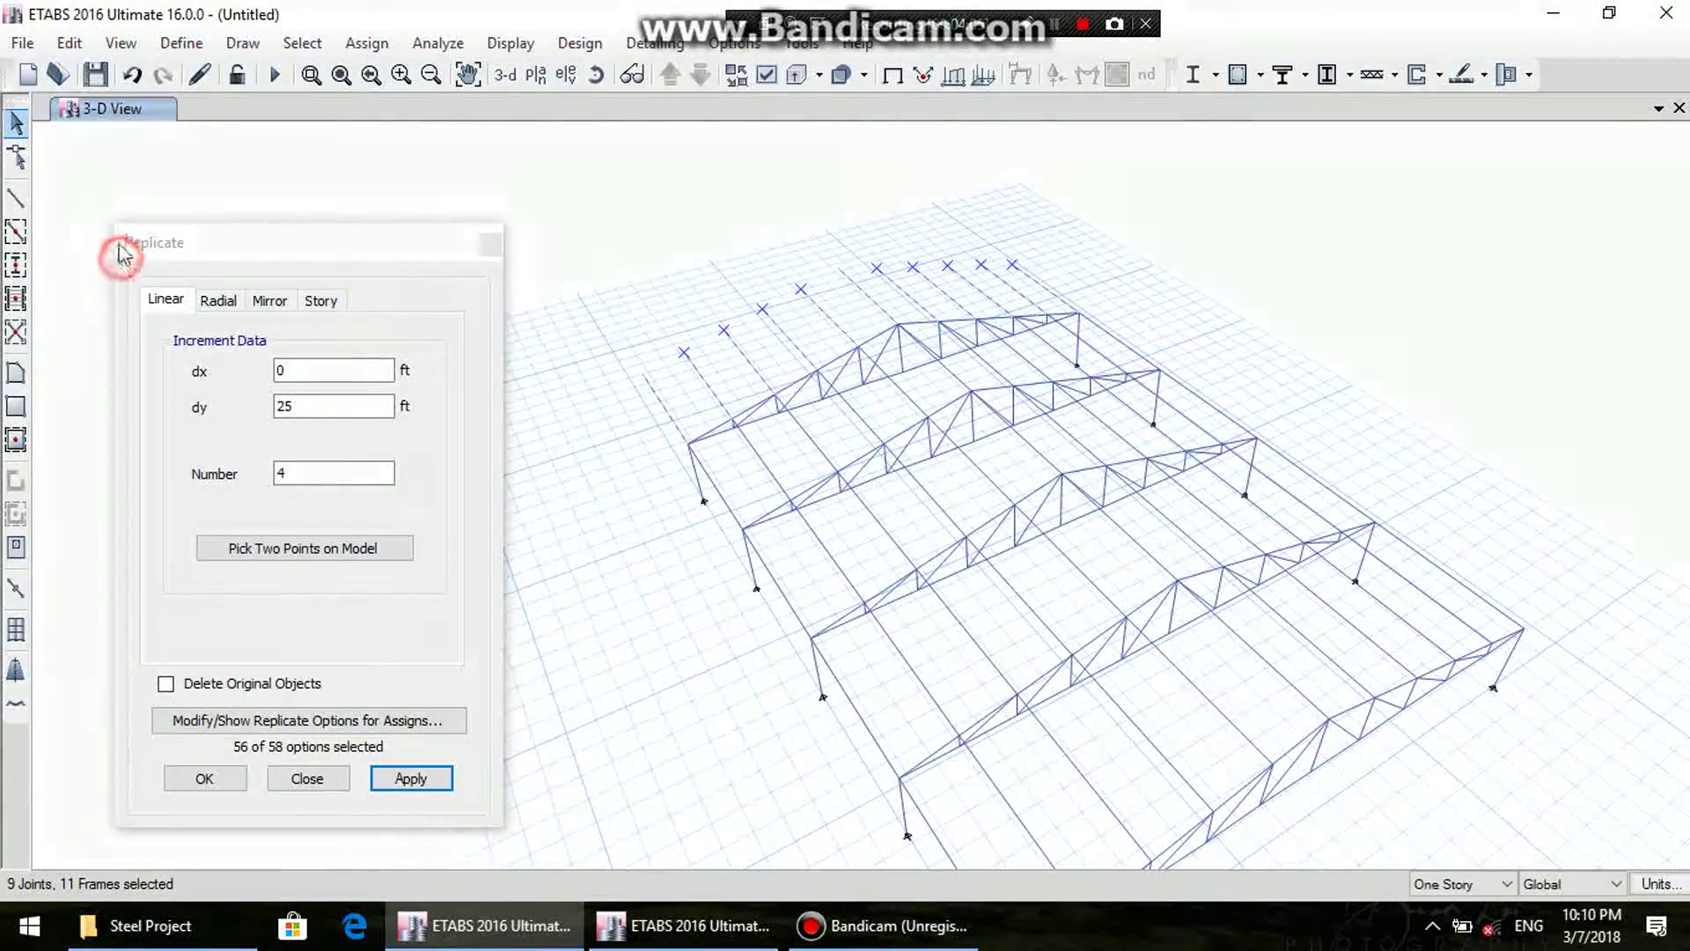
{"action": "left_click", "coordinate": [69, 43]}
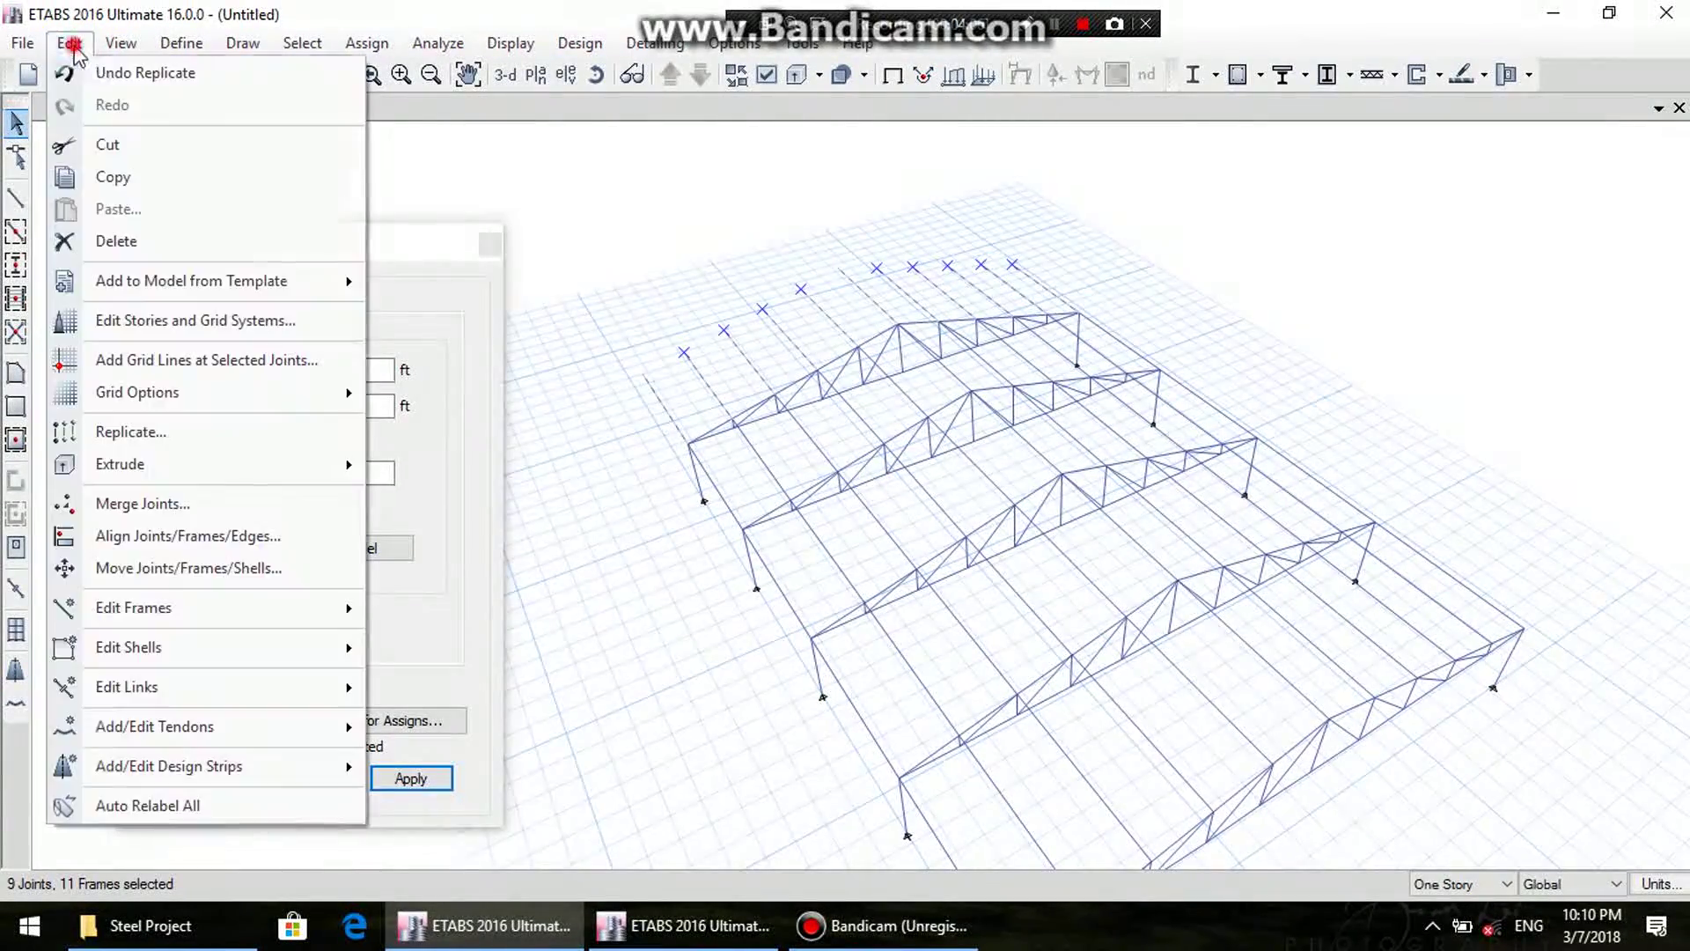
{"action": "left_click", "coordinate": [116, 238]}
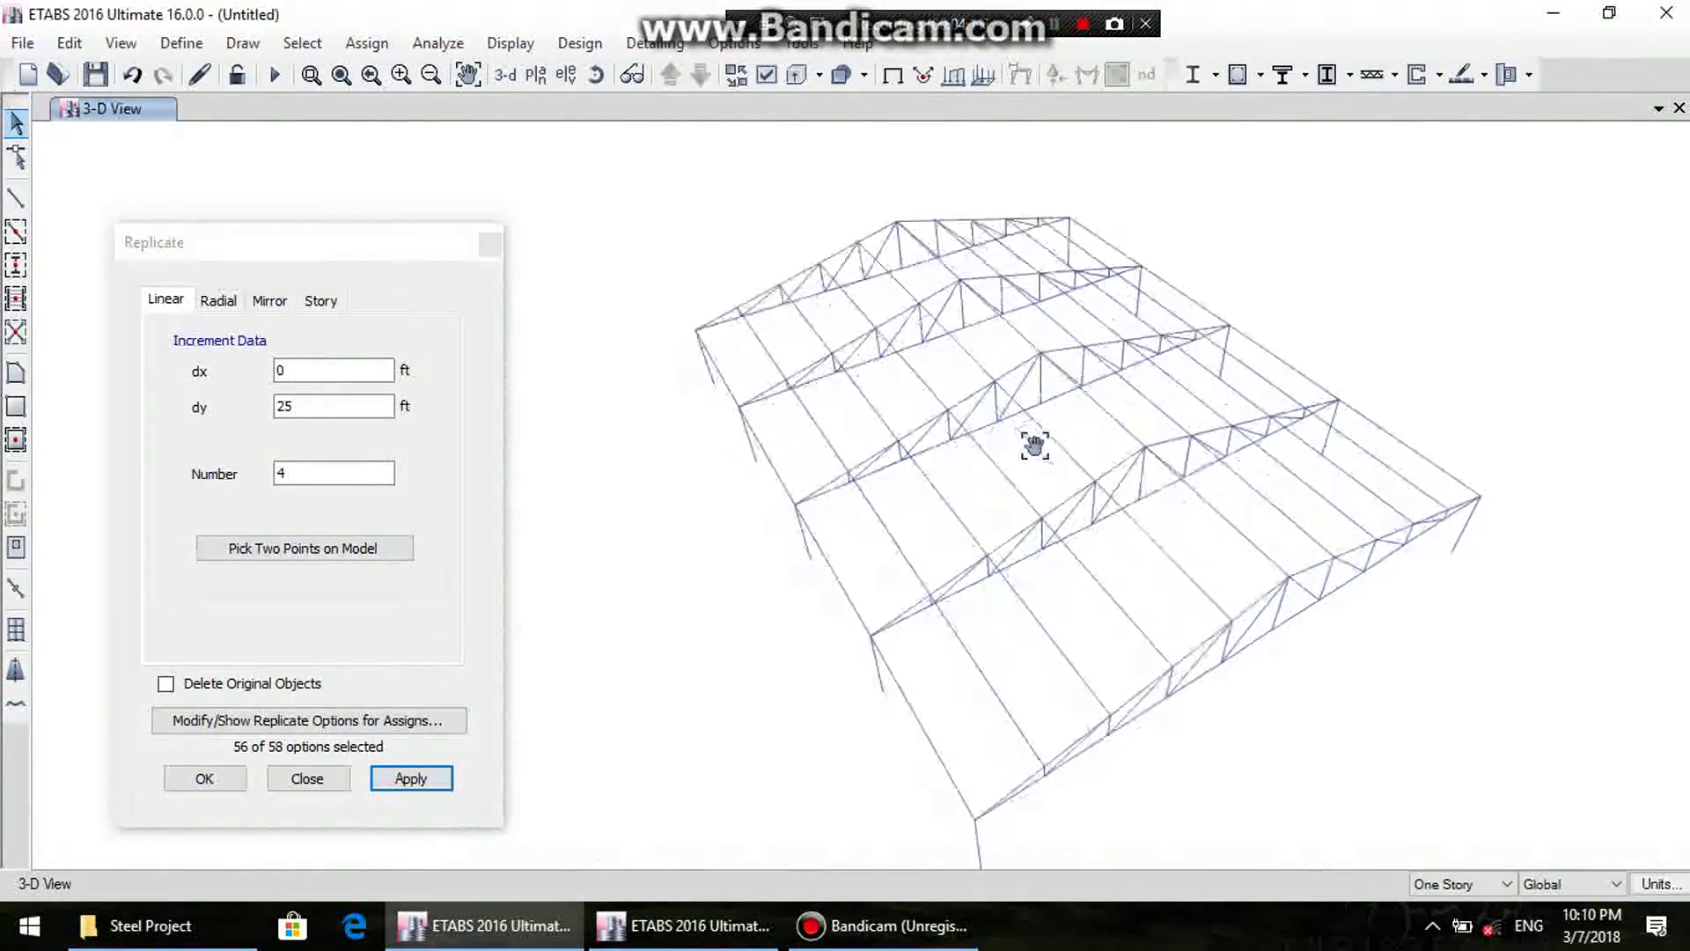
{"action": "left_click", "coordinate": [487, 244]}
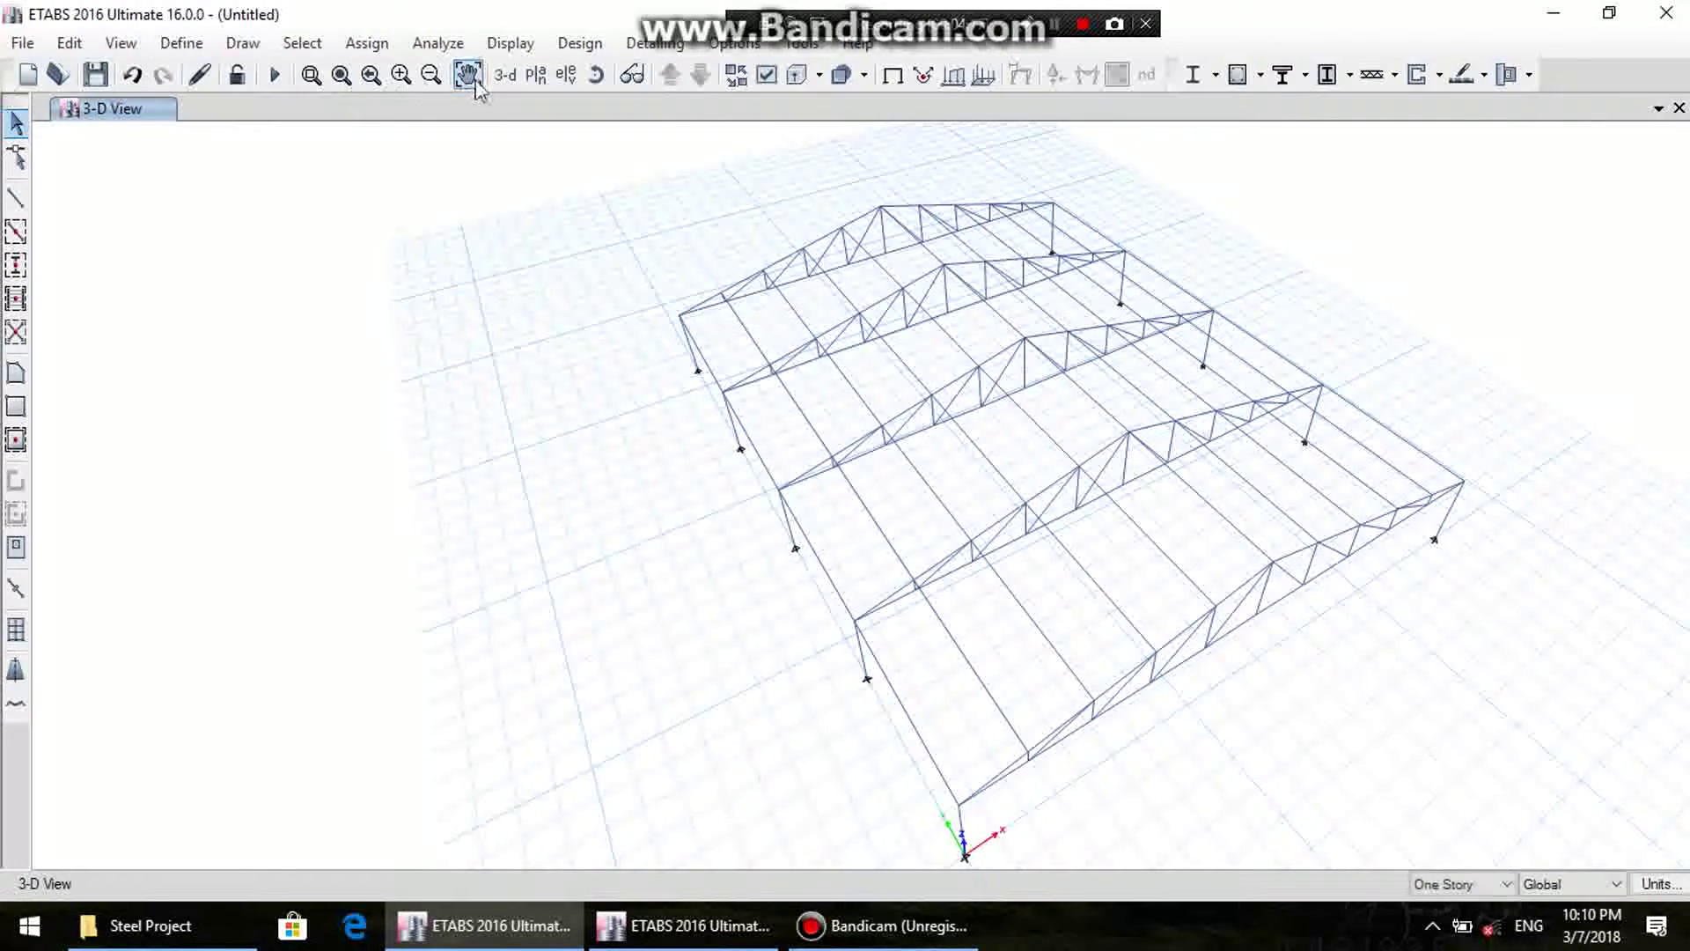
- Show the elevation view of grid line 1 with the whole truss centred
{"action": "left_click", "coordinate": [565, 78]}
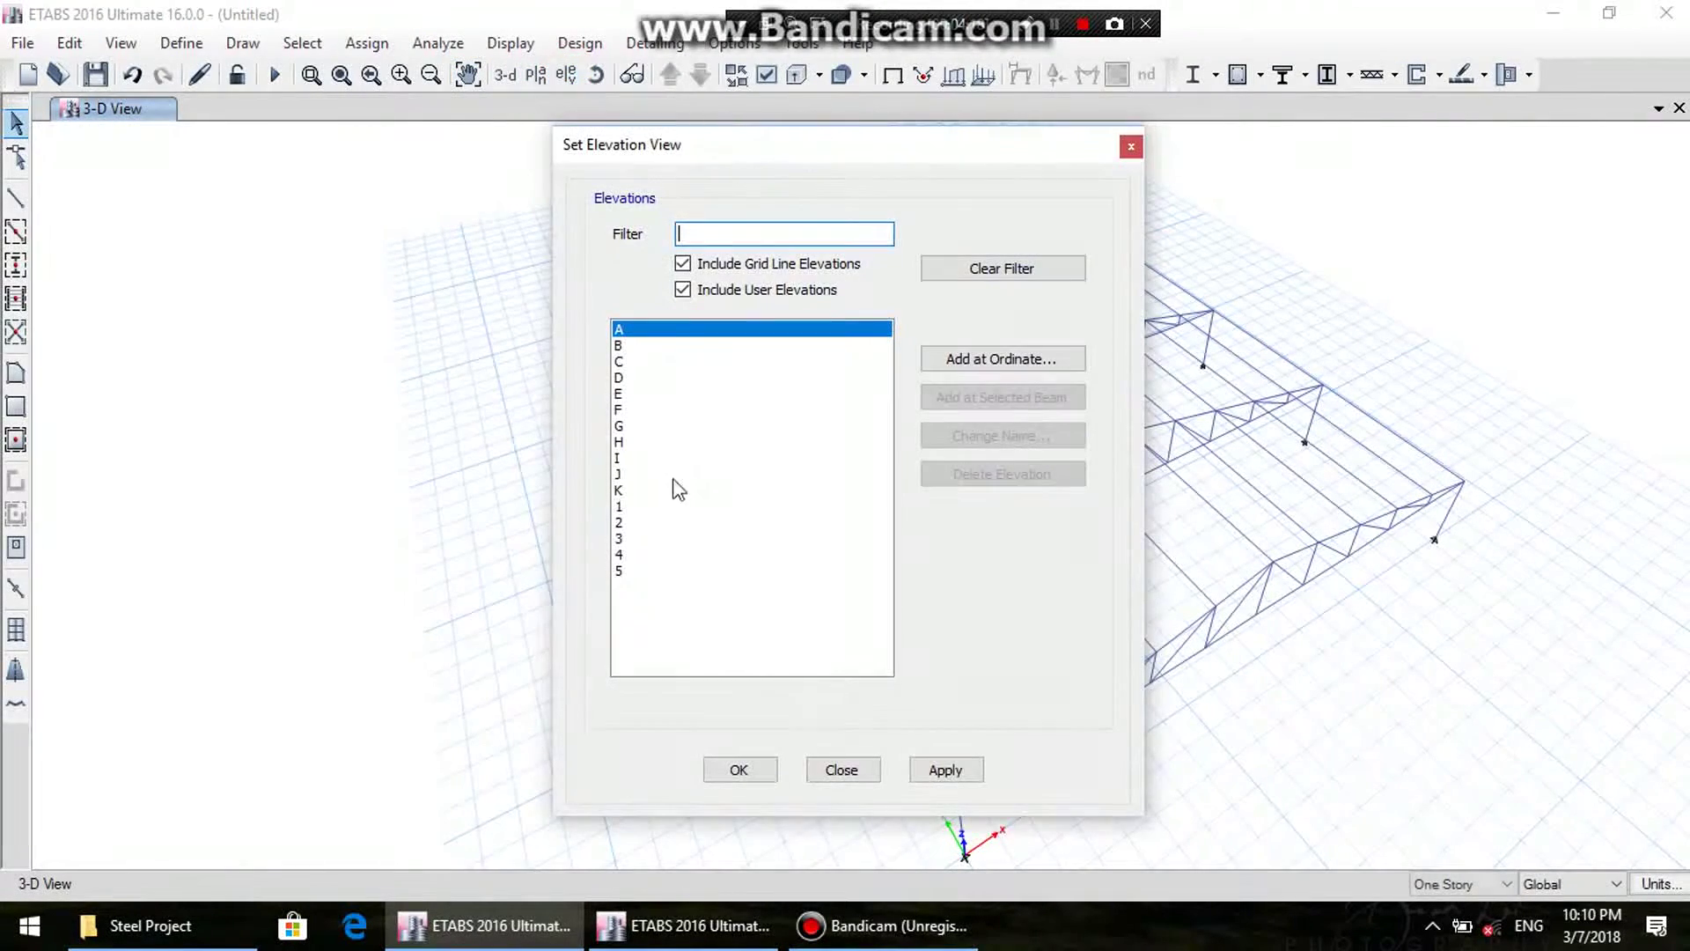
{"action": "left_click", "coordinate": [620, 506]}
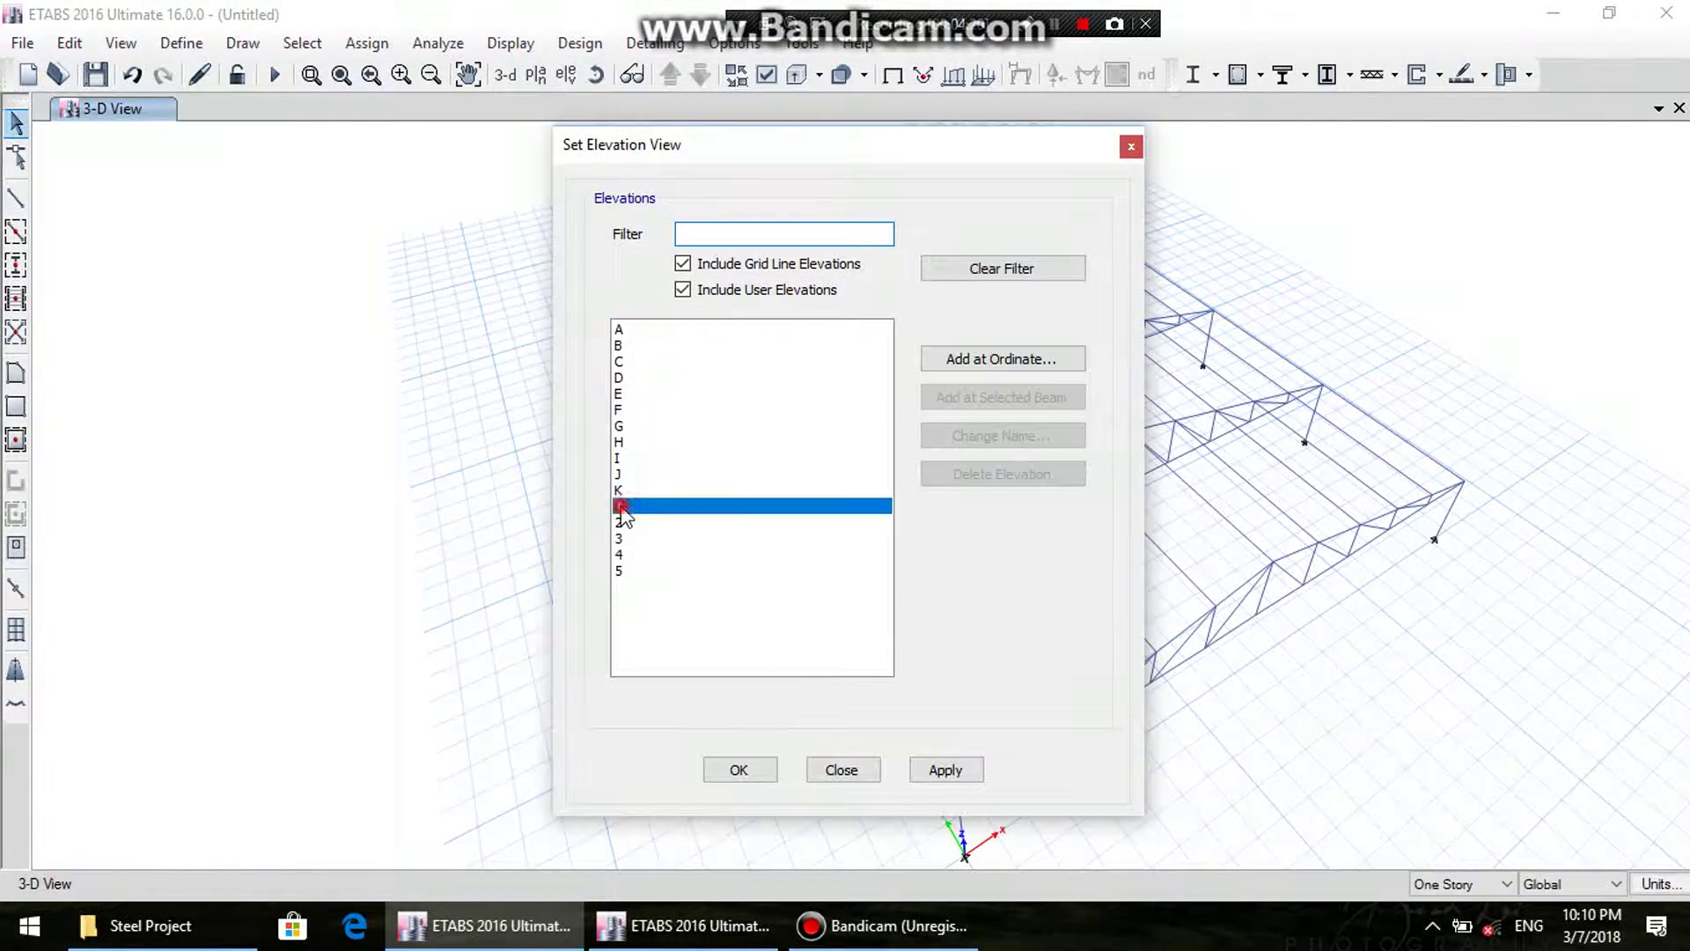
{"action": "left_click", "coordinate": [944, 770]}
{"action": "left_click", "coordinate": [841, 769]}
{"action": "middle_click_drag", "start_coordinate": [799, 695], "coordinate": [913, 656]}
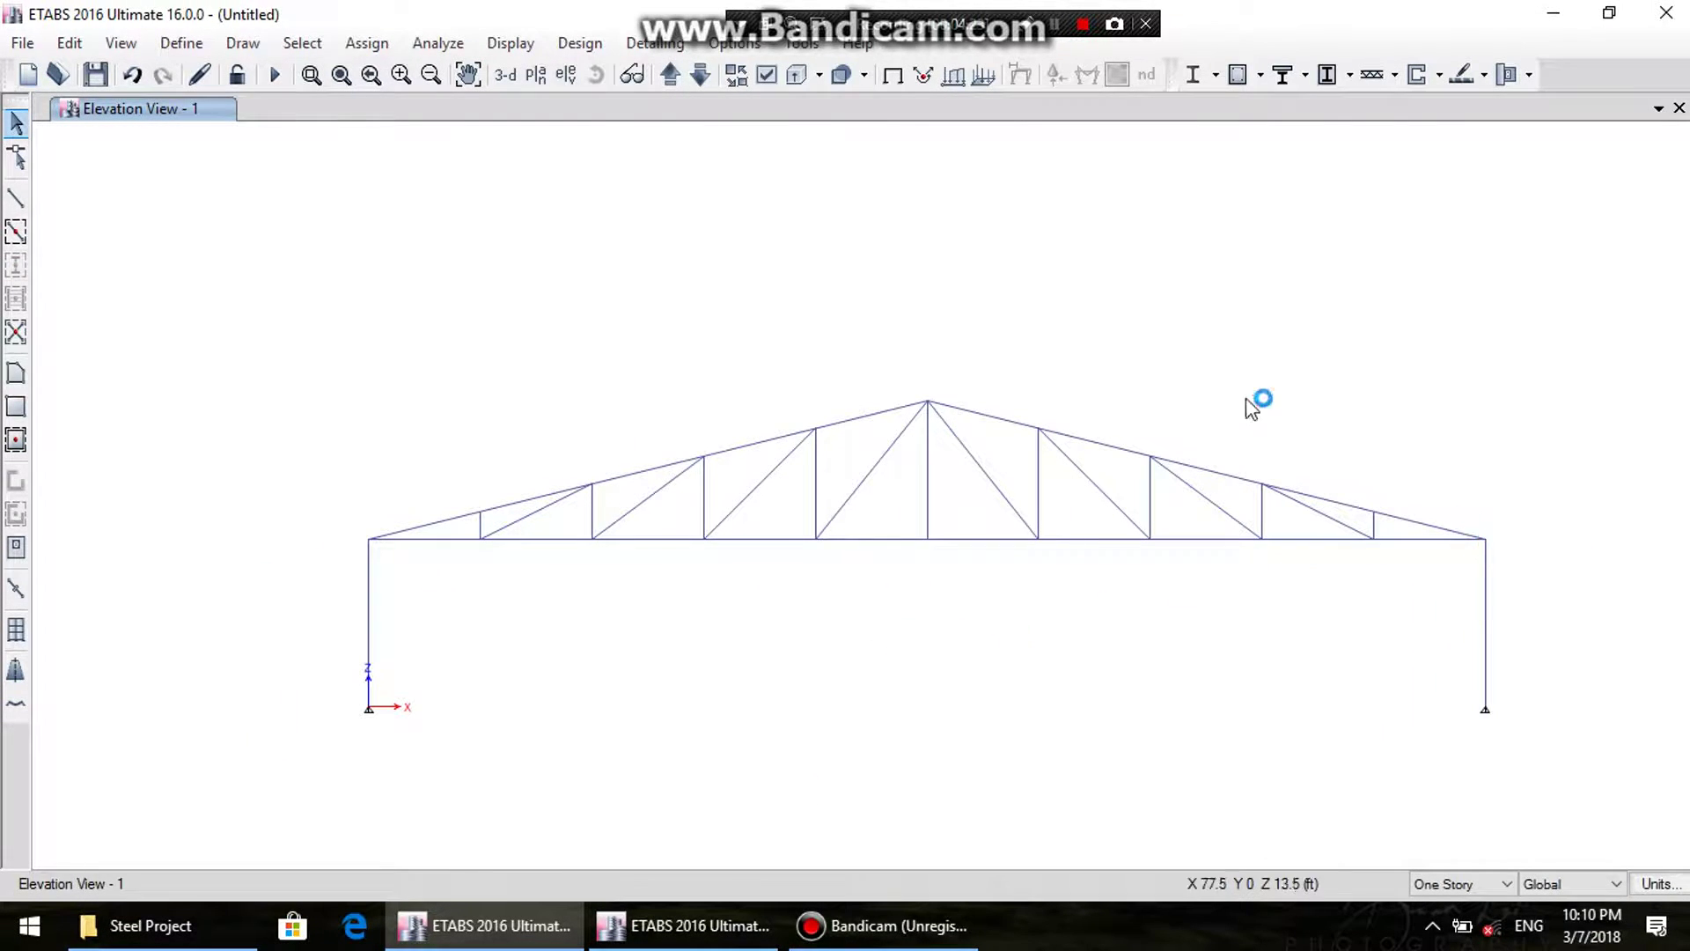
- Show the default plan view of Story1
{"action": "left_click", "coordinate": [539, 74]}
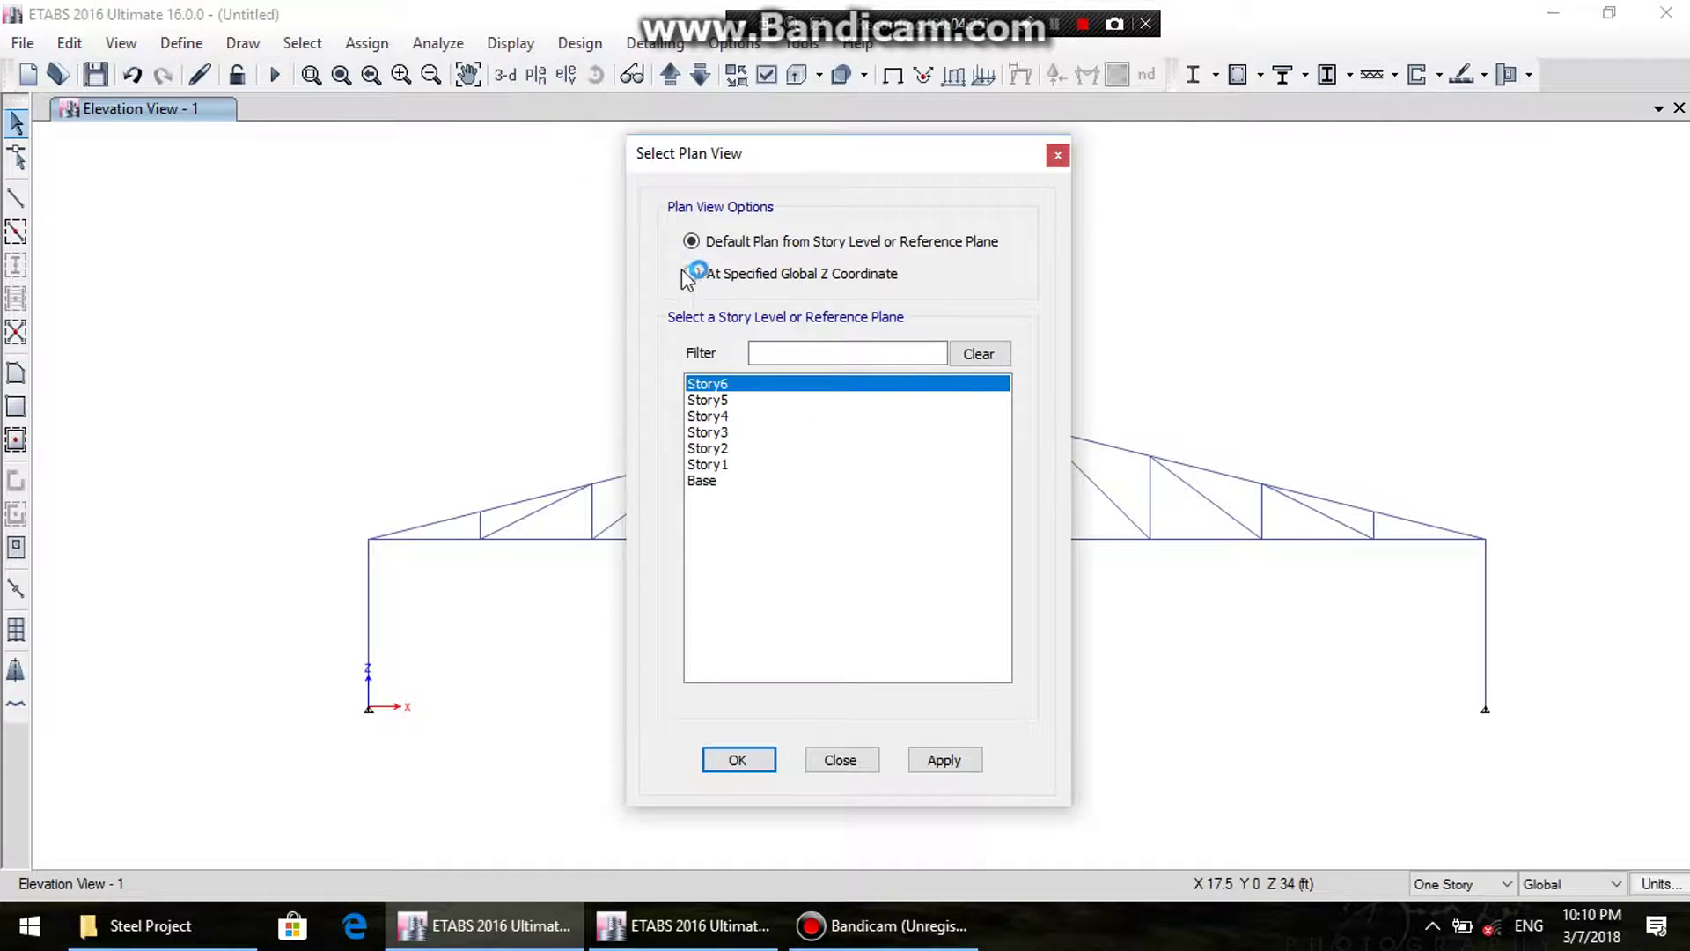
{"action": "left_click", "coordinate": [721, 464]}
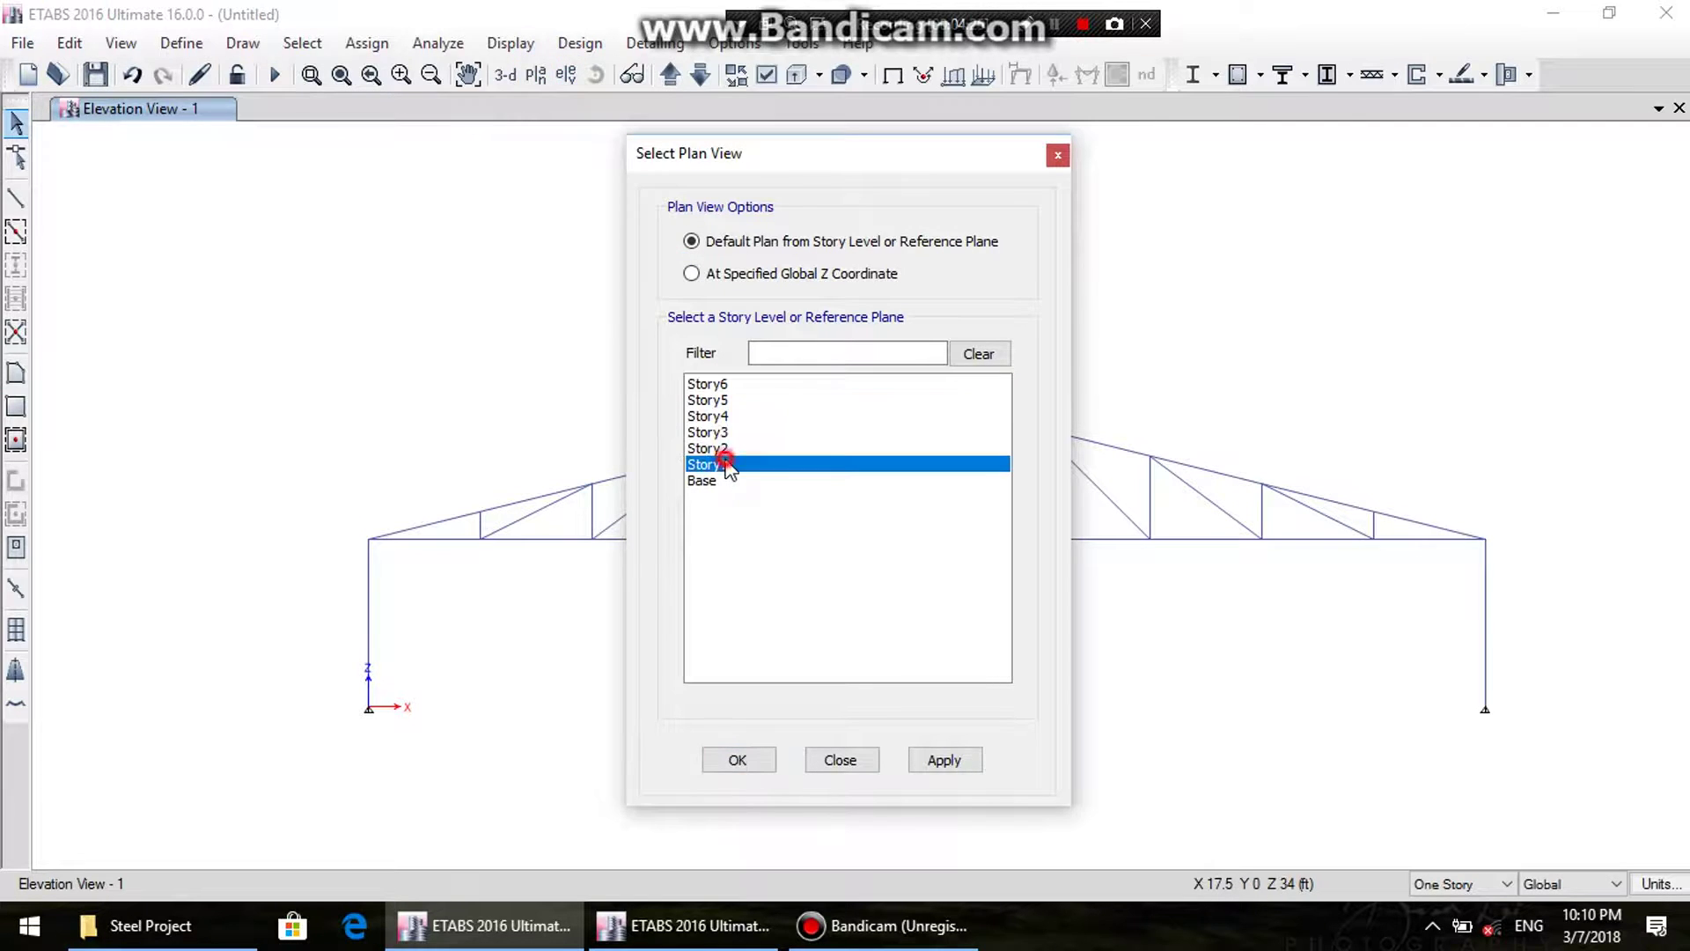
{"action": "left_click", "coordinate": [937, 761]}
{"action": "left_click", "coordinate": [843, 761]}
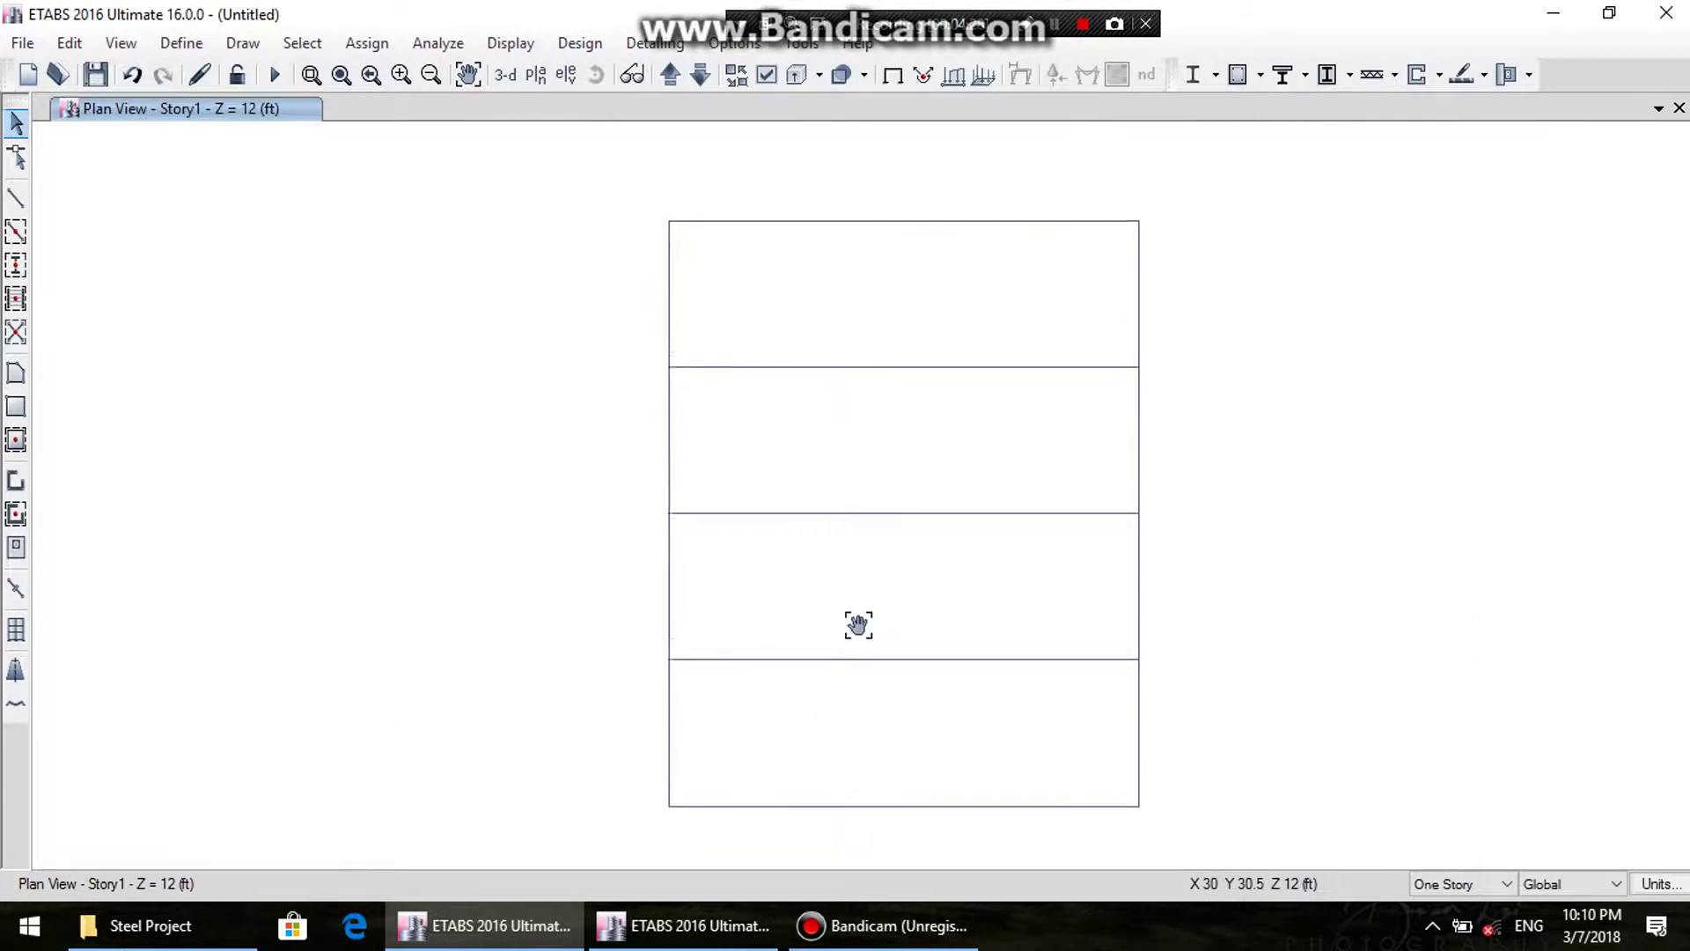
- Start drawing beam lines on the Story1 plan and set their section property to L-section
{"action": "left_click", "coordinate": [15, 198]}
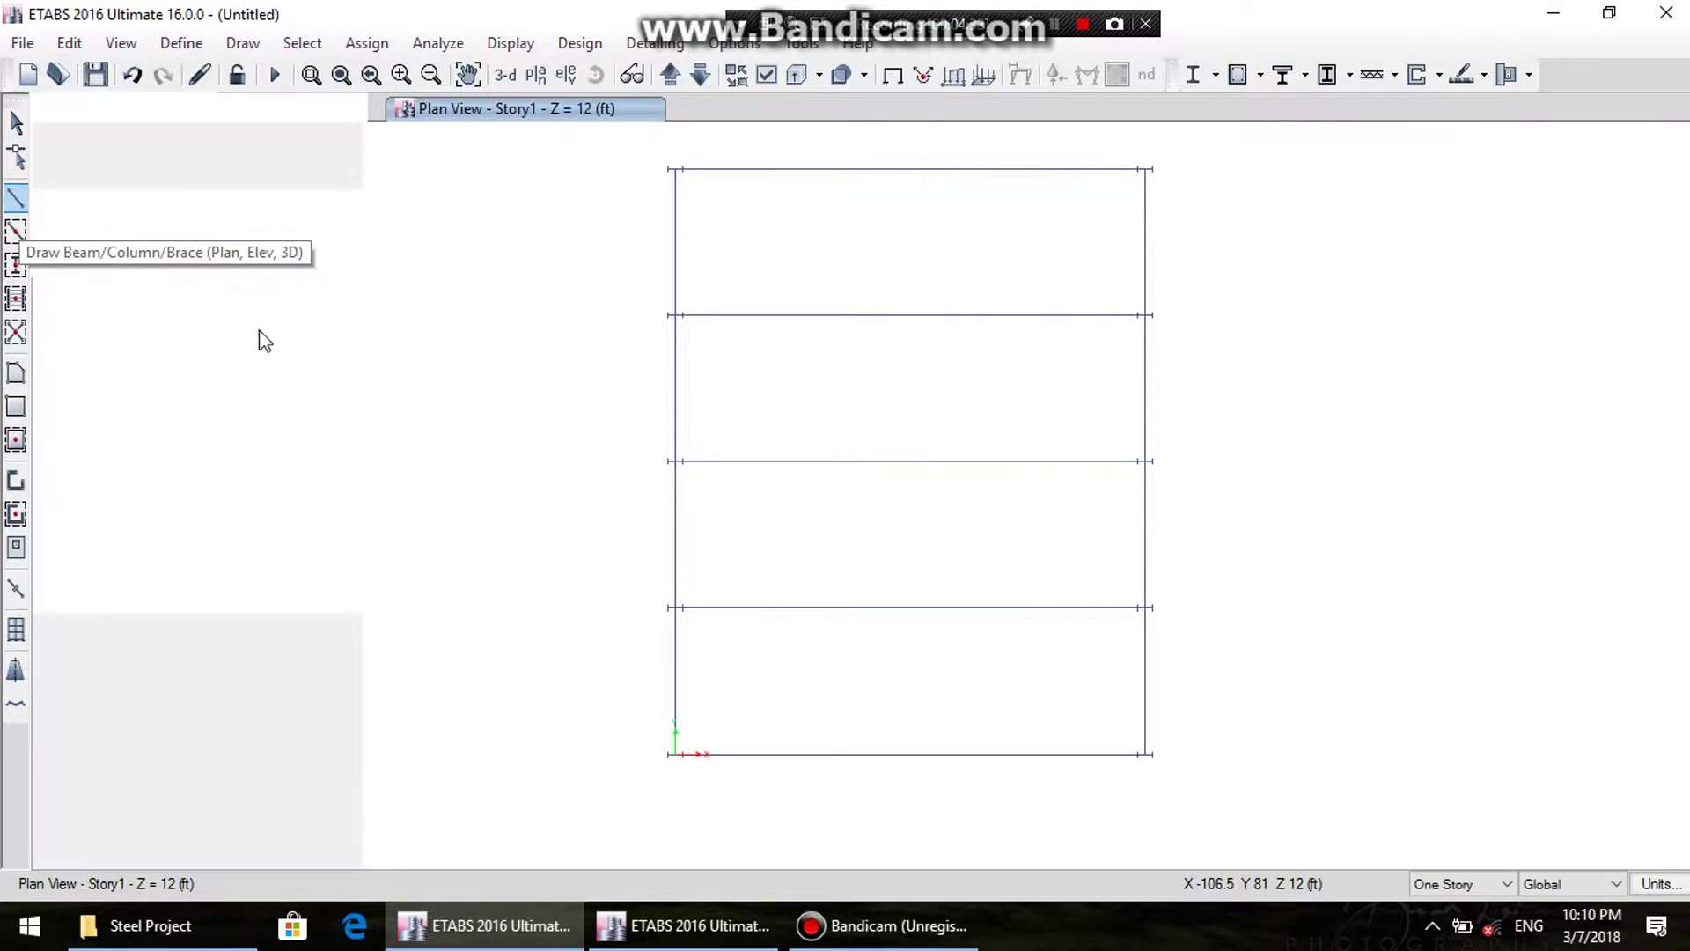
{"action": "left_click", "coordinate": [308, 158]}
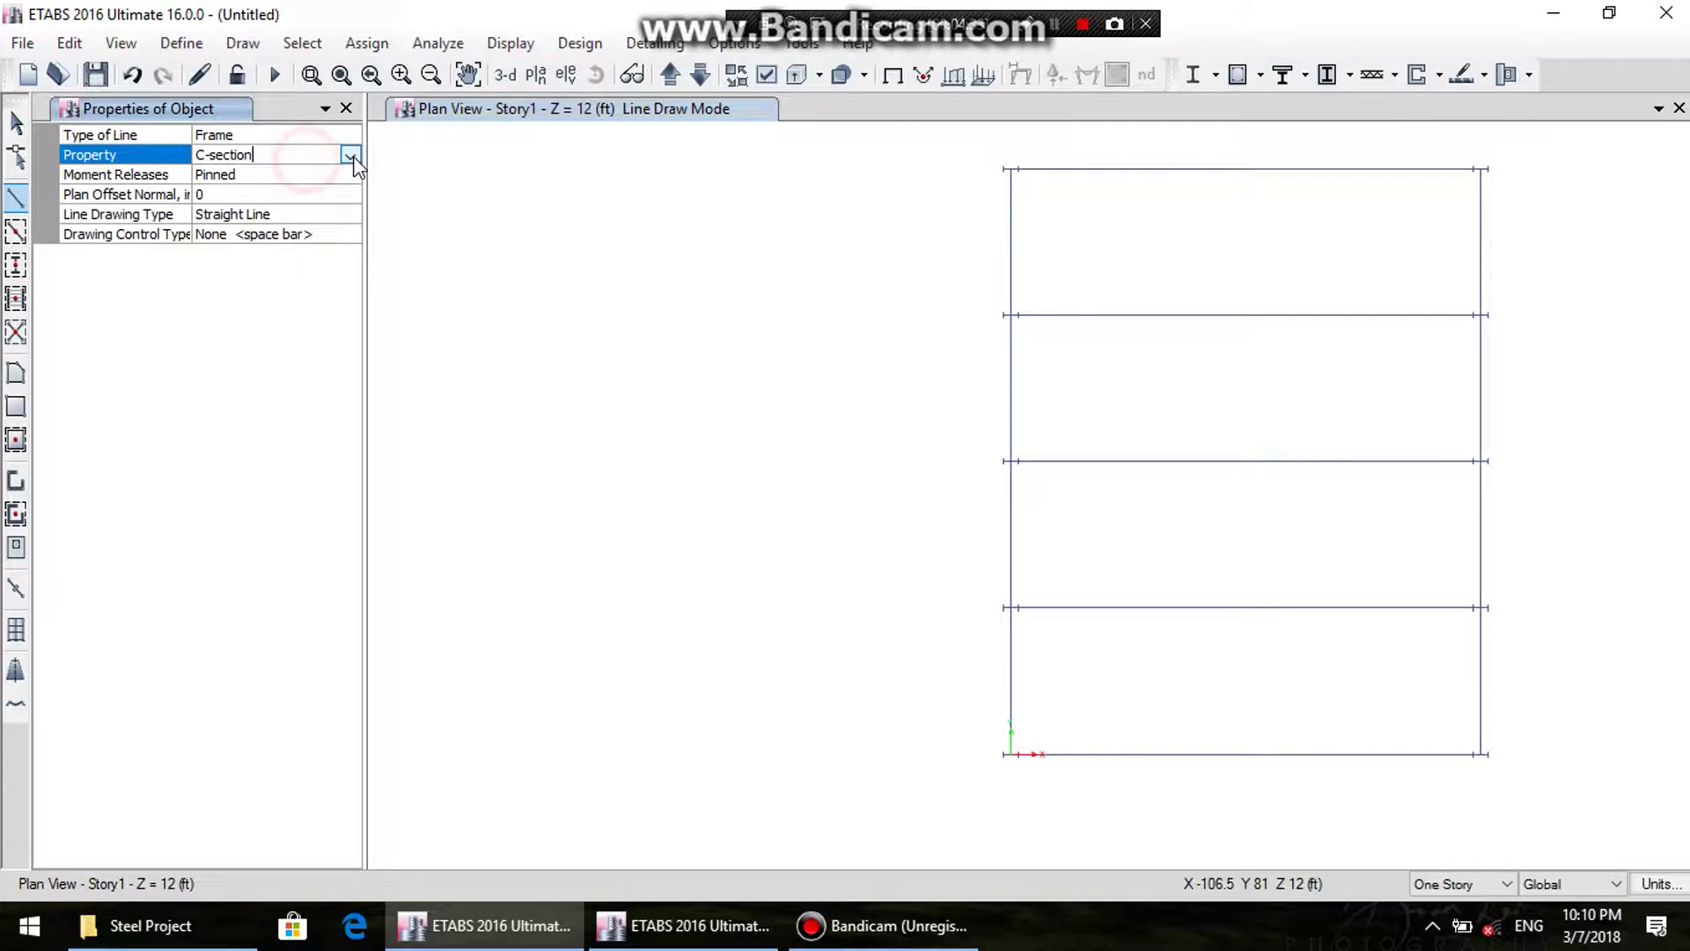
{"action": "left_click", "coordinate": [351, 156]}
{"action": "left_click", "coordinate": [337, 161]}
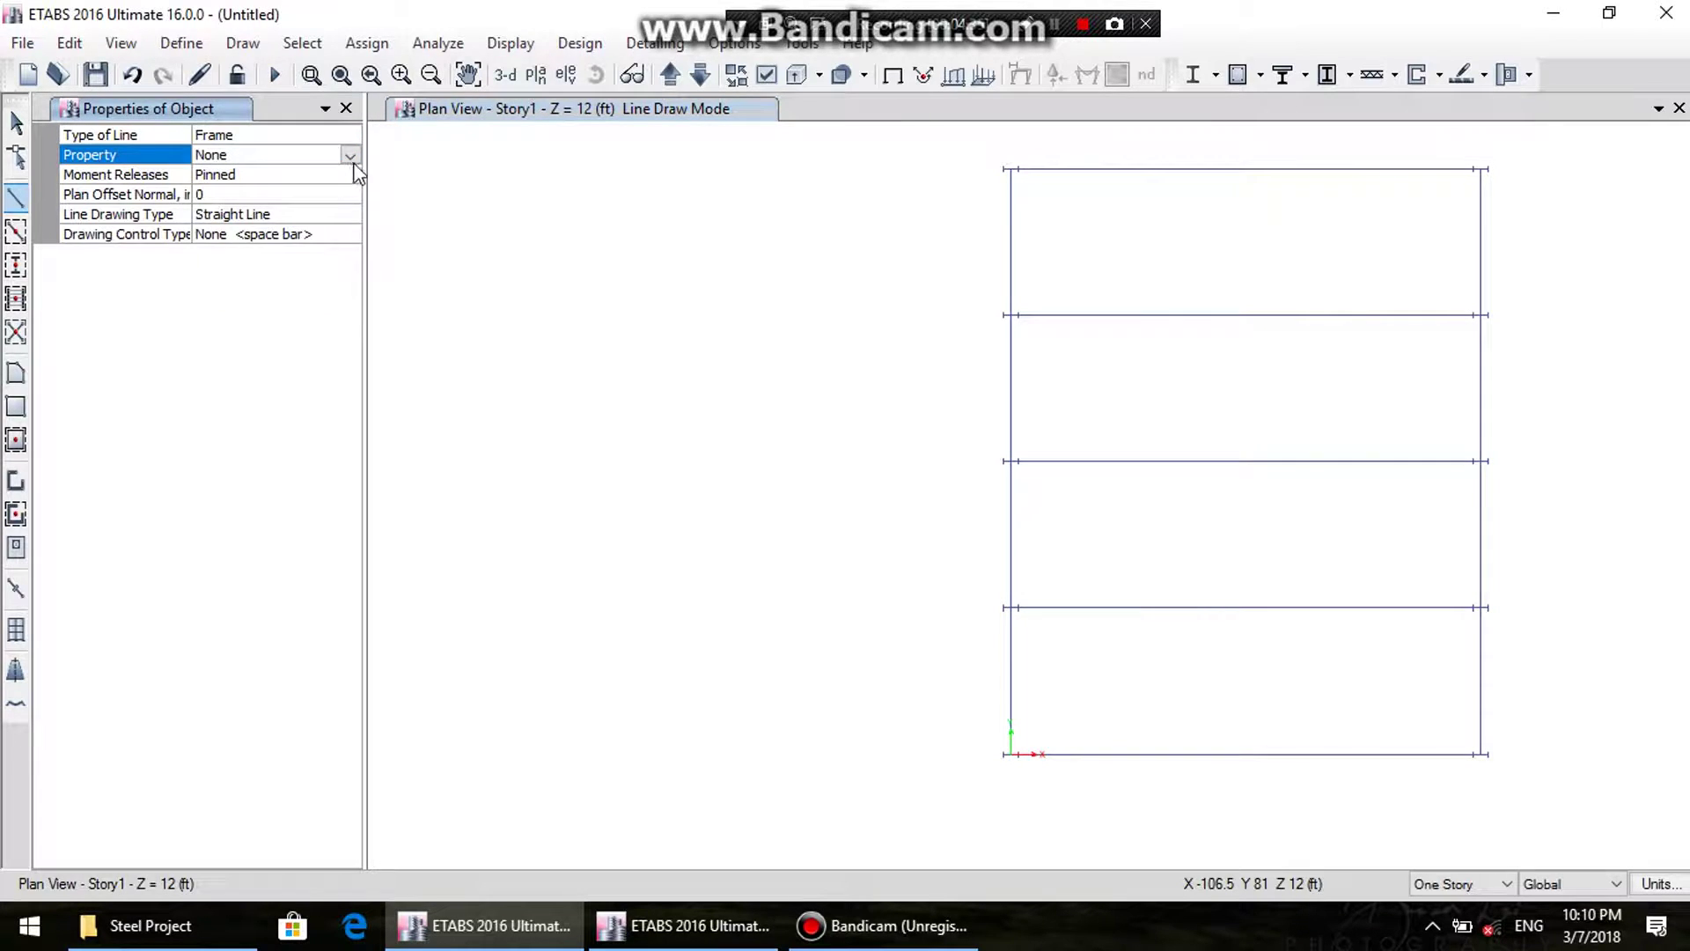
{"action": "left_click", "coordinate": [350, 158]}
{"action": "left_click", "coordinate": [289, 233]}
{"action": "left_click", "coordinate": [350, 157]}
{"action": "left_click", "coordinate": [236, 255]}
- Try to quick-draw A-LatBm beams in the end bay of the Story1 plan while the grid is hidden
{"action": "mouse_move", "coordinate": [573, 271]}
{"action": "middle_mouse_down"}
{"action": "mouse_move", "coordinate": [431, 294]}
{"action": "mouse_move", "coordinate": [449, 276]}
{"action": "mouse_move", "coordinate": [433, 280]}
{"action": "middle_mouse_up"}
{"action": "left_click", "coordinate": [28, 187]}
{"action": "left_click", "coordinate": [18, 231]}
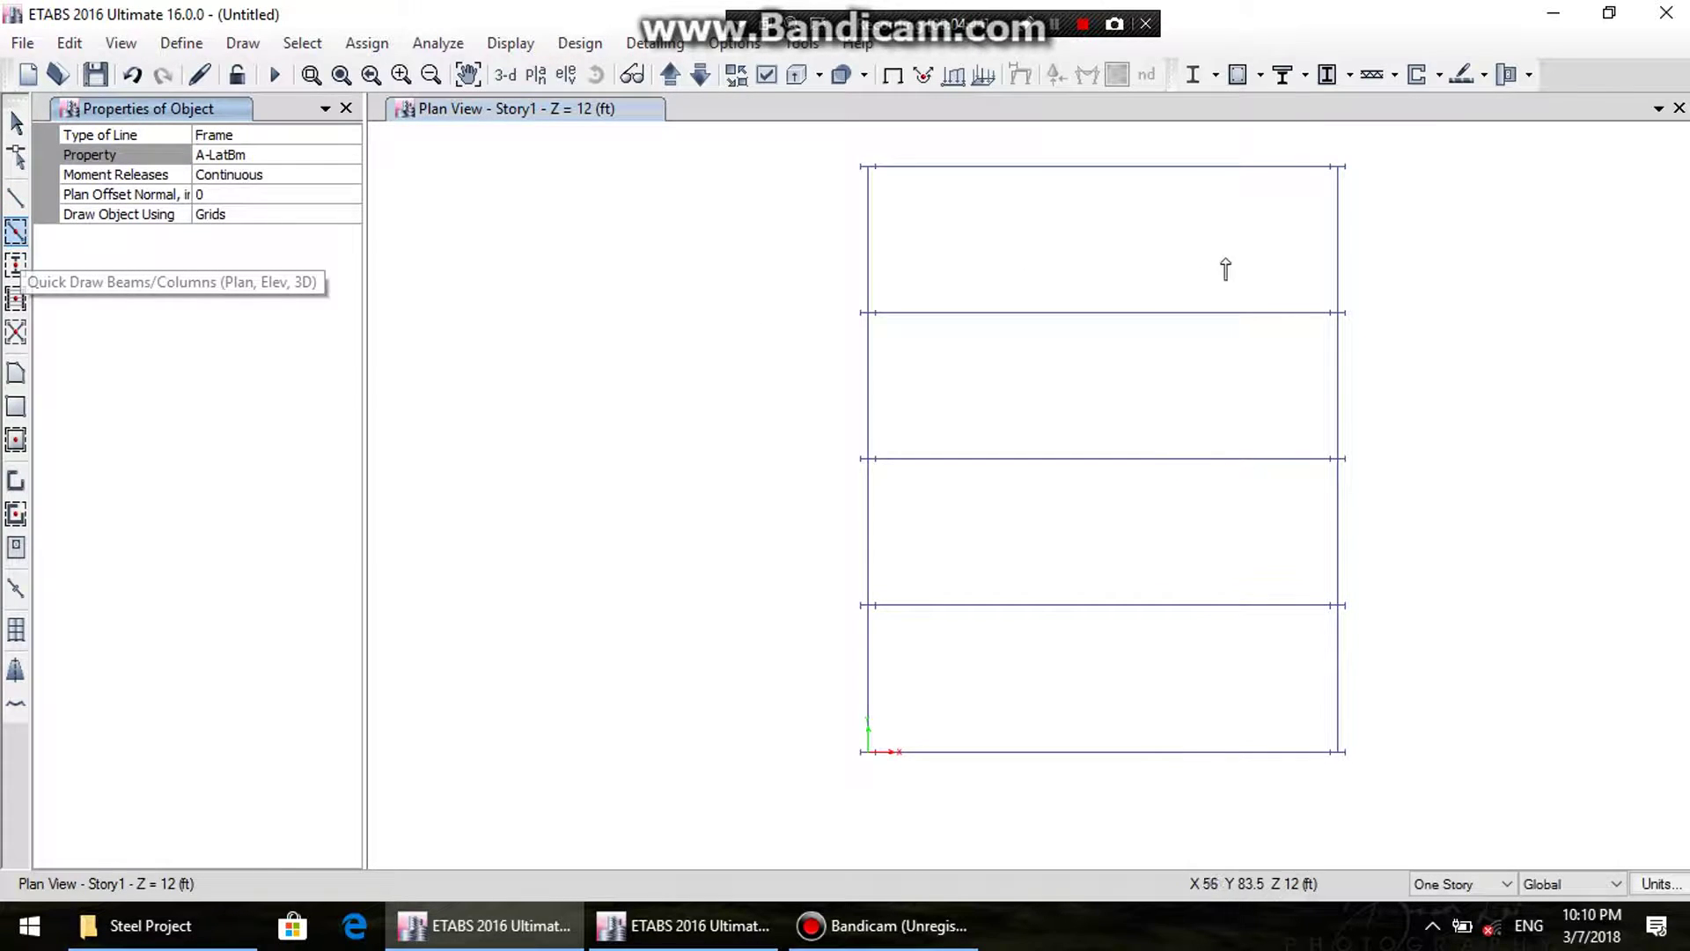
{"action": "mouse_move", "coordinate": [1312, 234]}
{"action": "left_mouse_down"}
{"action": "mouse_move", "coordinate": [974, 256]}
{"action": "mouse_move", "coordinate": [884, 195]}
{"action": "left_mouse_up"}
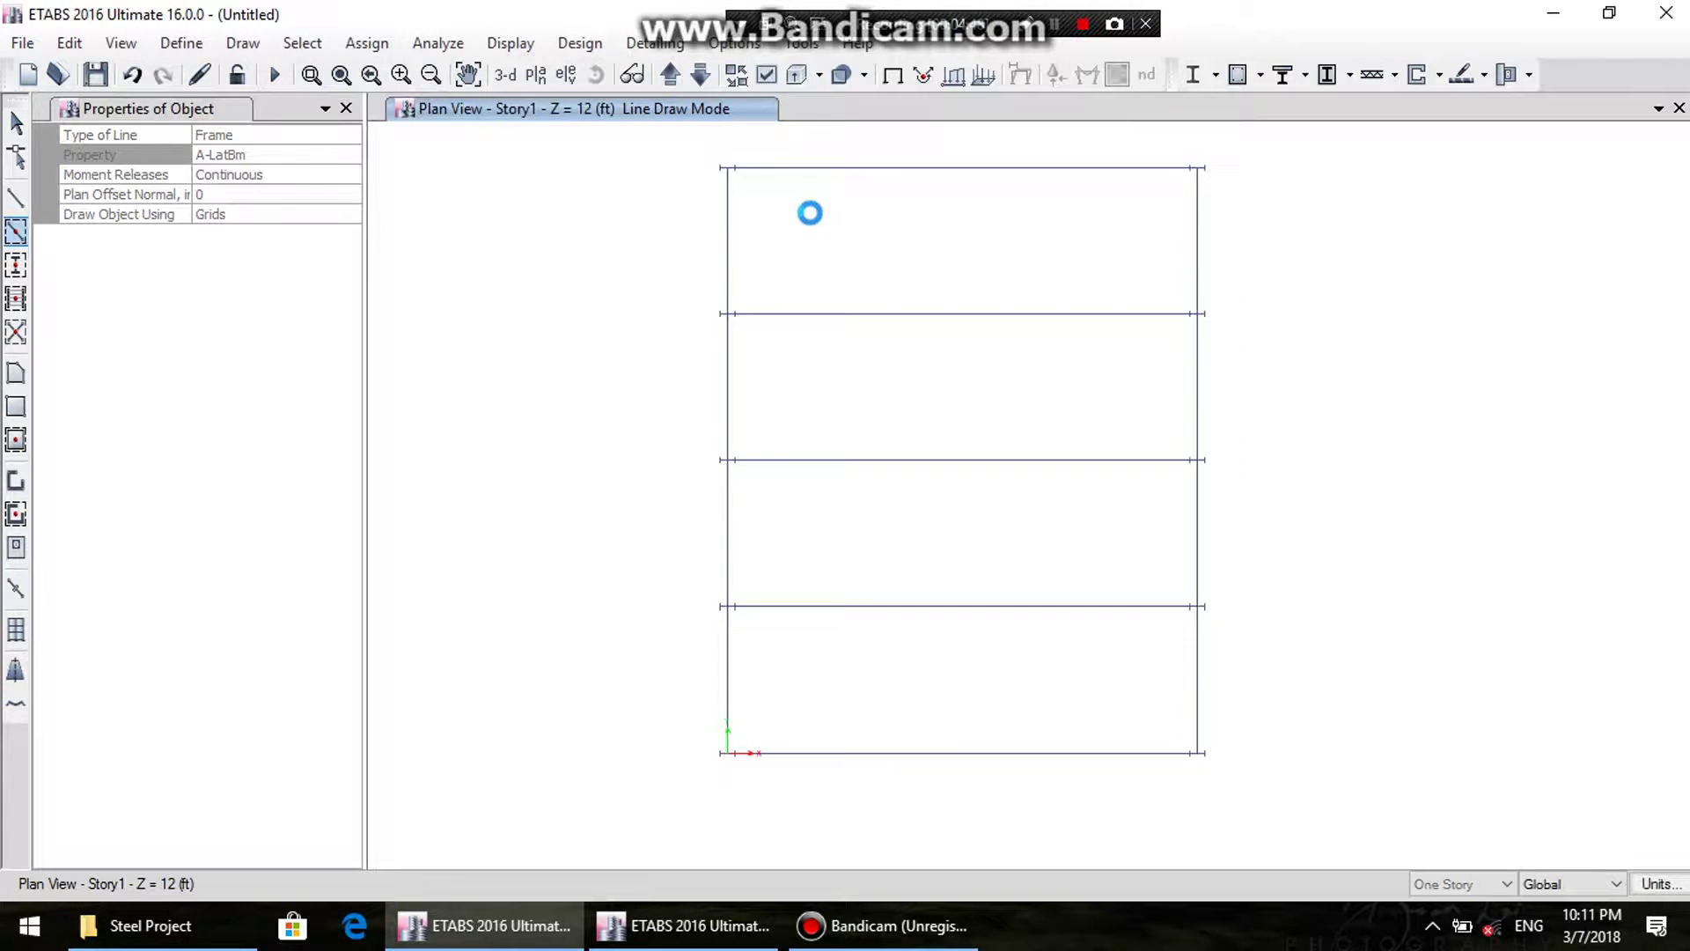
{"action": "mouse_move", "coordinate": [625, 175]}
{"action": "left_mouse_down"}
{"action": "mouse_move", "coordinate": [986, 419]}
{"action": "mouse_move", "coordinate": [1144, 447]}
{"action": "mouse_move", "coordinate": [1135, 413]}
{"action": "mouse_move", "coordinate": [766, 264]}
{"action": "mouse_move", "coordinate": [1178, 397]}
{"action": "mouse_move", "coordinate": [674, 178]}
{"action": "left_mouse_up"}
- Display the grid system and quick-draw A-LatBm beams with continuous moment releases along the grids over the whole Story1 plan
{"action": "left_click", "coordinate": [181, 42]}
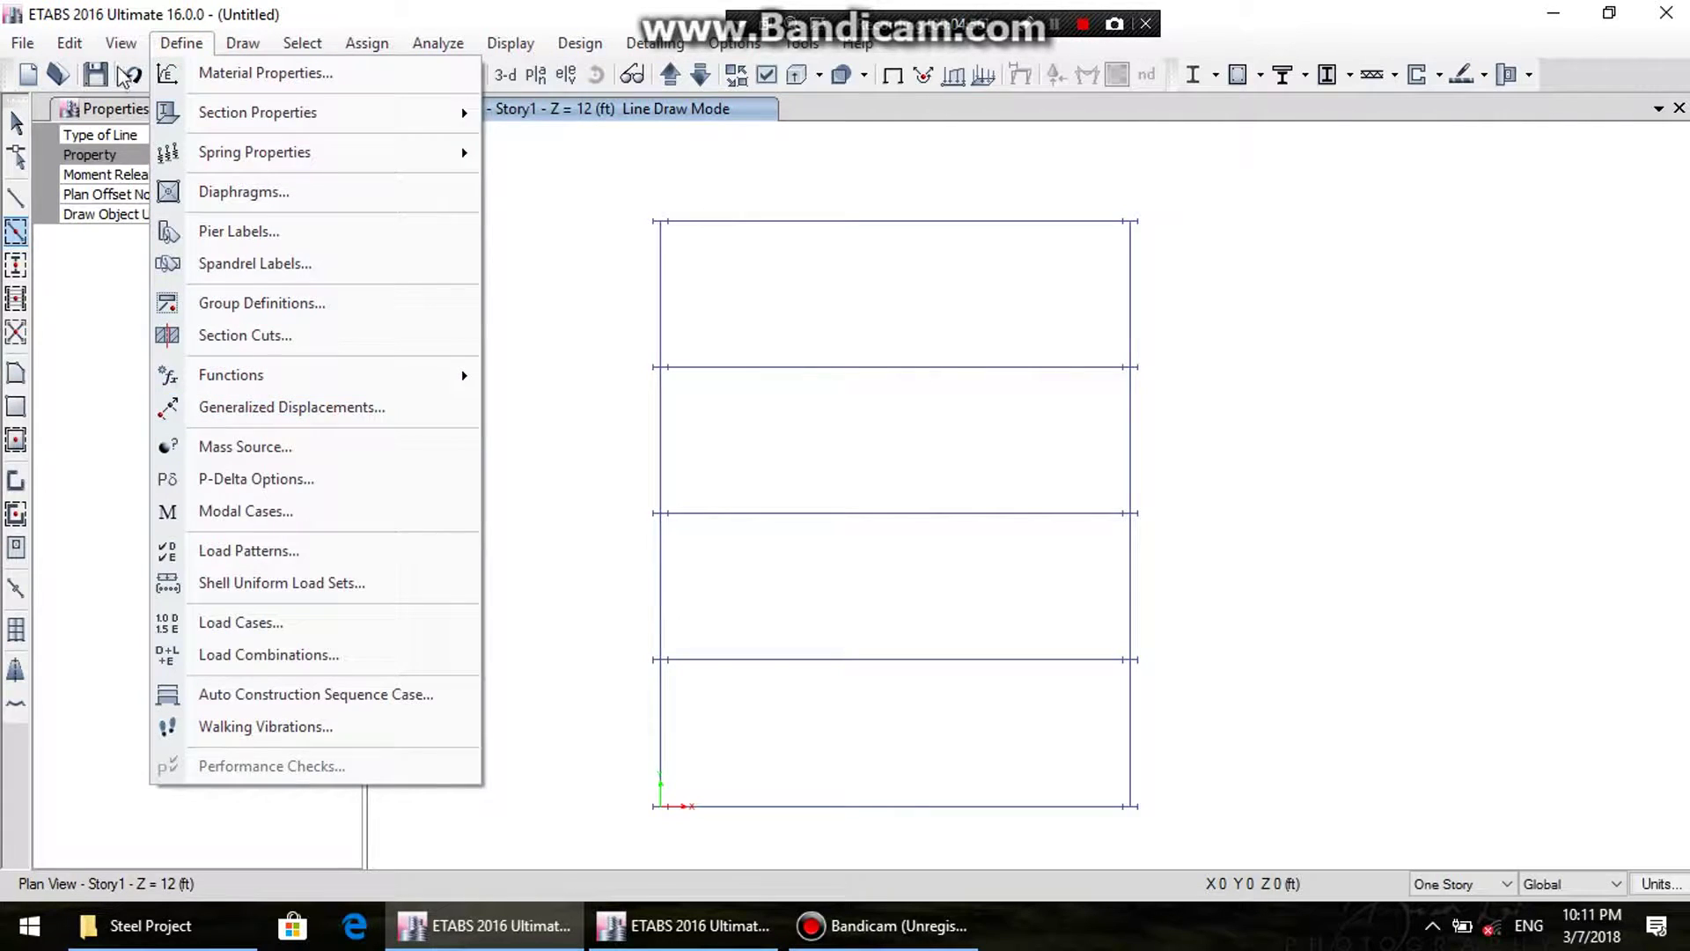
{"action": "left_click", "coordinate": [125, 44]}
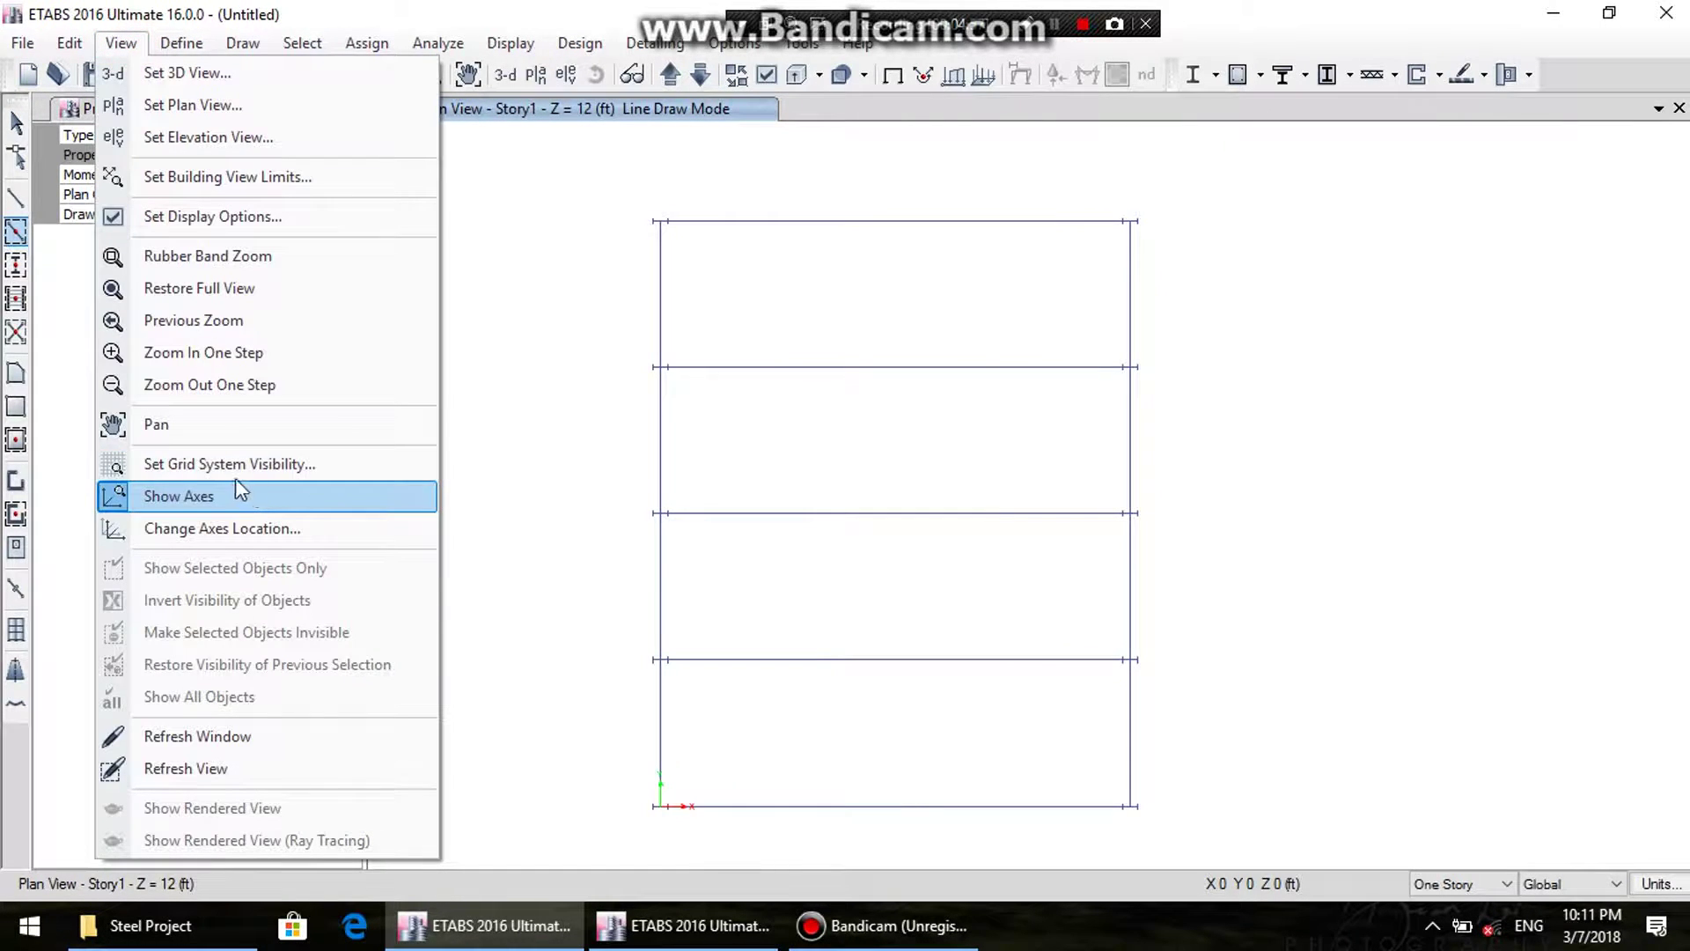
{"action": "left_click", "coordinate": [218, 459]}
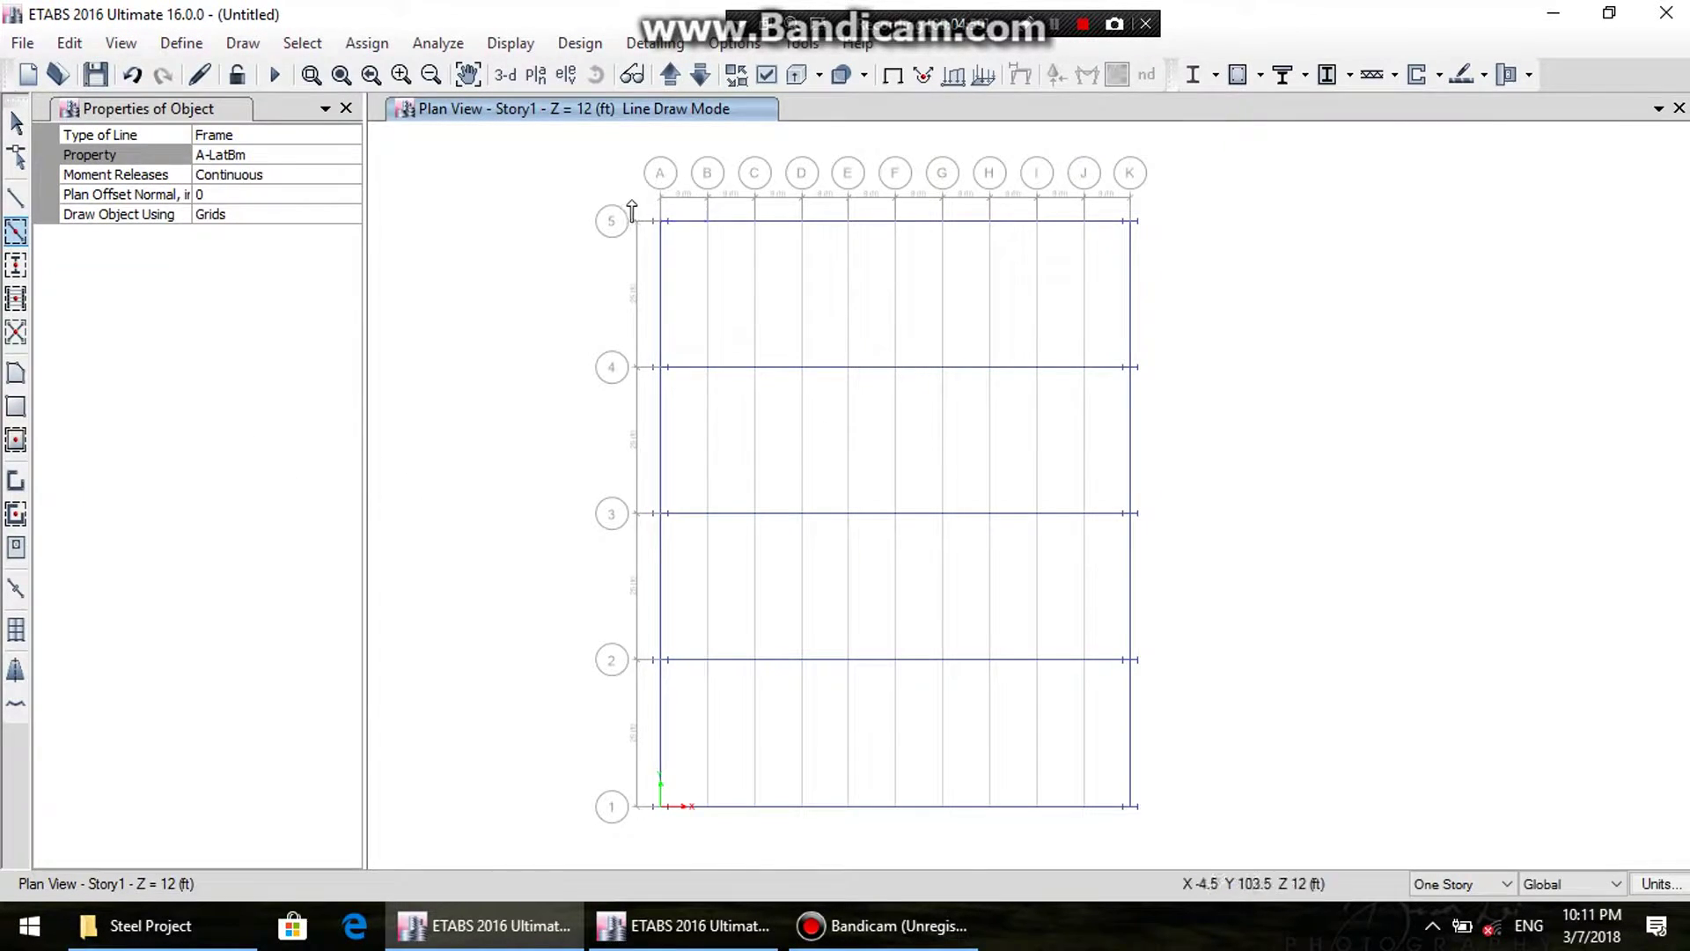
{"action": "mouse_move", "coordinate": [691, 262]}
{"action": "left_mouse_down"}
{"action": "mouse_move", "coordinate": [1064, 347]}
{"action": "mouse_move", "coordinate": [1136, 336]}
{"action": "left_mouse_up"}
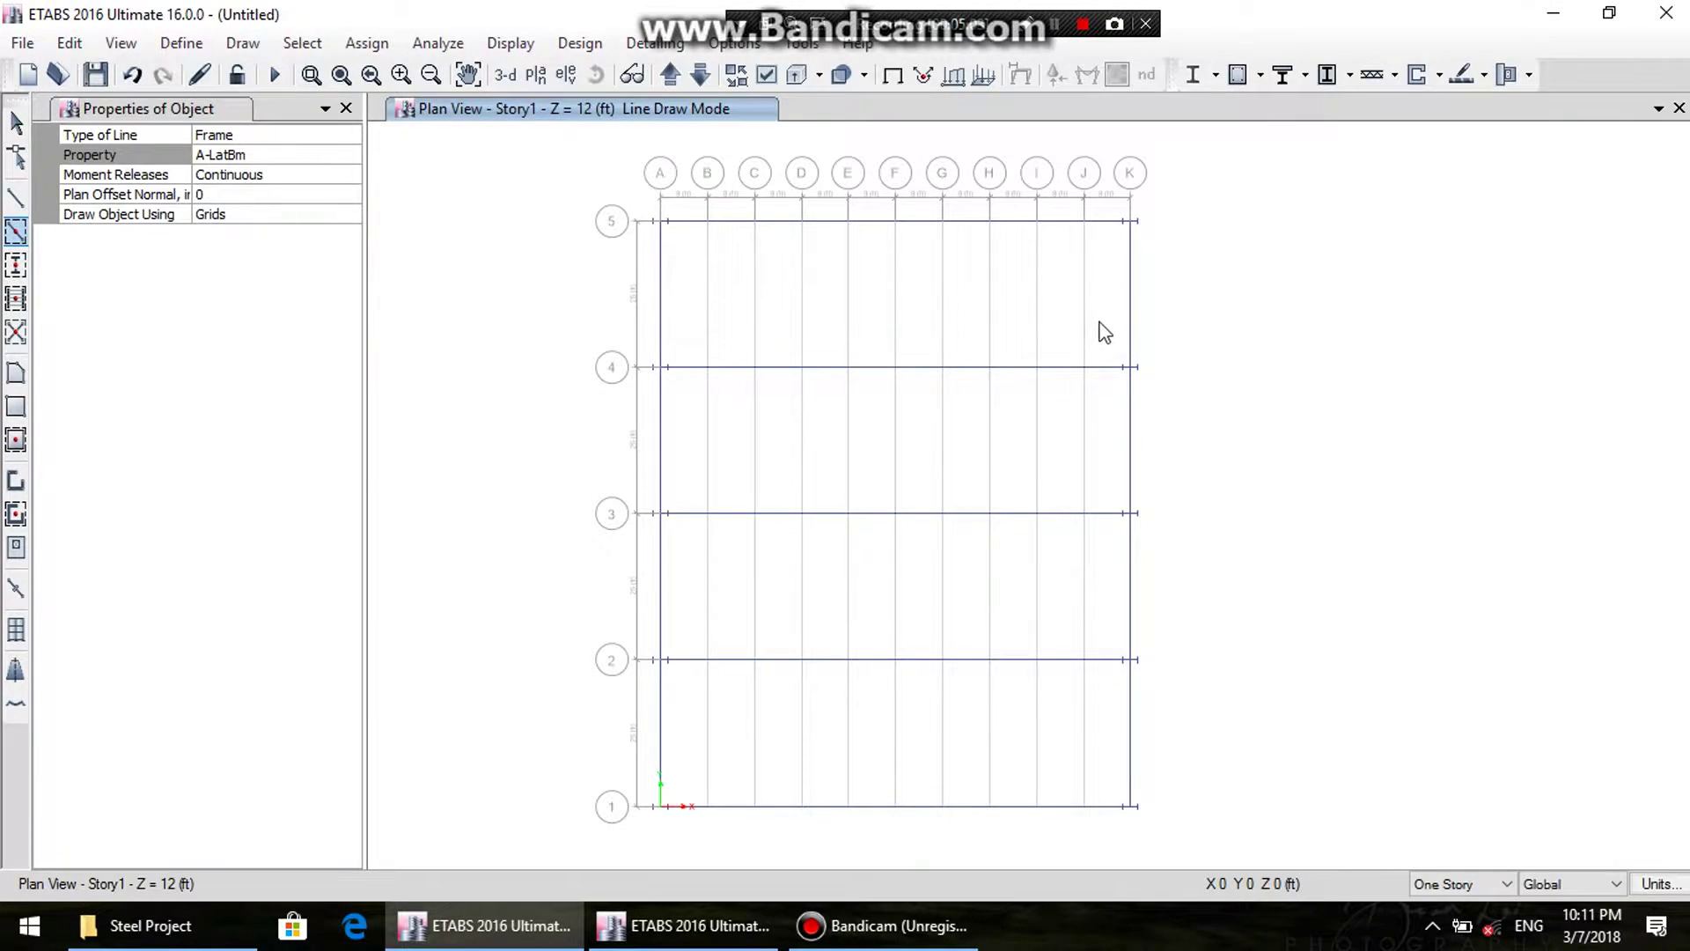
{"action": "left_click_drag", "start_coordinate": [1035, 318], "coordinate": [753, 262]}
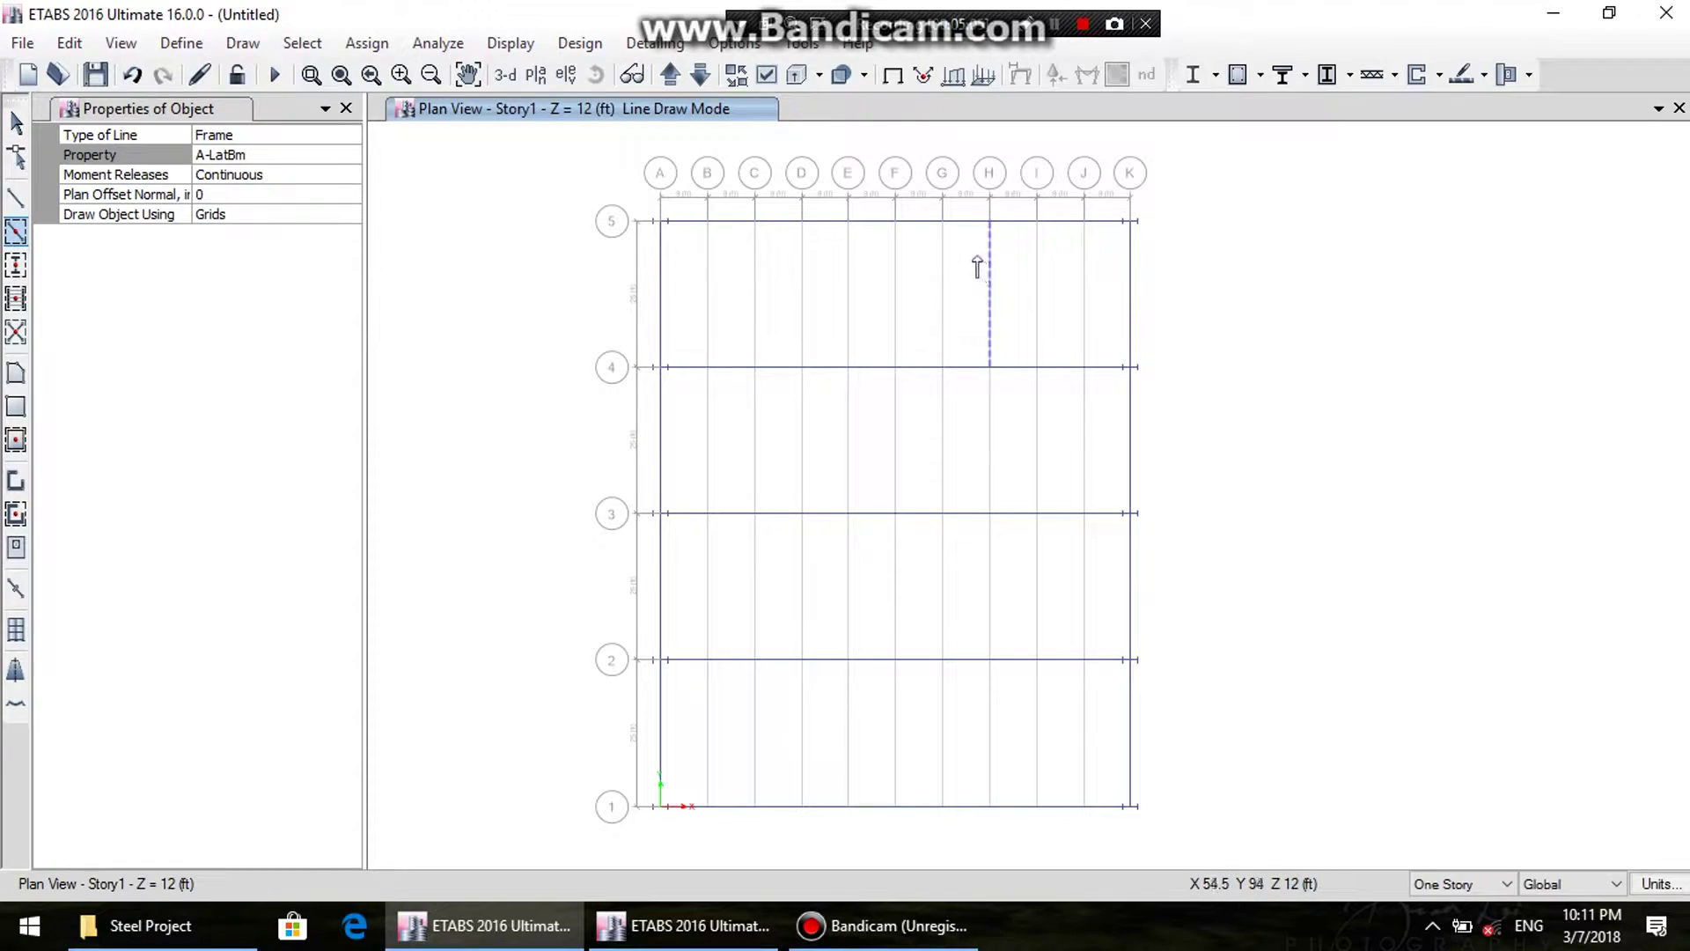
{"action": "left_click", "coordinate": [1084, 275]}
{"action": "mouse_move", "coordinate": [1159, 833]}
{"action": "left_mouse_down"}
{"action": "mouse_move", "coordinate": [837, 463]}
{"action": "mouse_move", "coordinate": [577, 202]}
{"action": "mouse_move", "coordinate": [566, 170]}
{"action": "mouse_move", "coordinate": [671, 234]}
{"action": "mouse_move", "coordinate": [811, 382]}
{"action": "mouse_move", "coordinate": [747, 305]}
{"action": "mouse_move", "coordinate": [849, 362]}
{"action": "mouse_move", "coordinate": [690, 256]}
{"action": "mouse_move", "coordinate": [668, 219]}
{"action": "mouse_move", "coordinate": [606, 213]}
{"action": "left_mouse_up"}
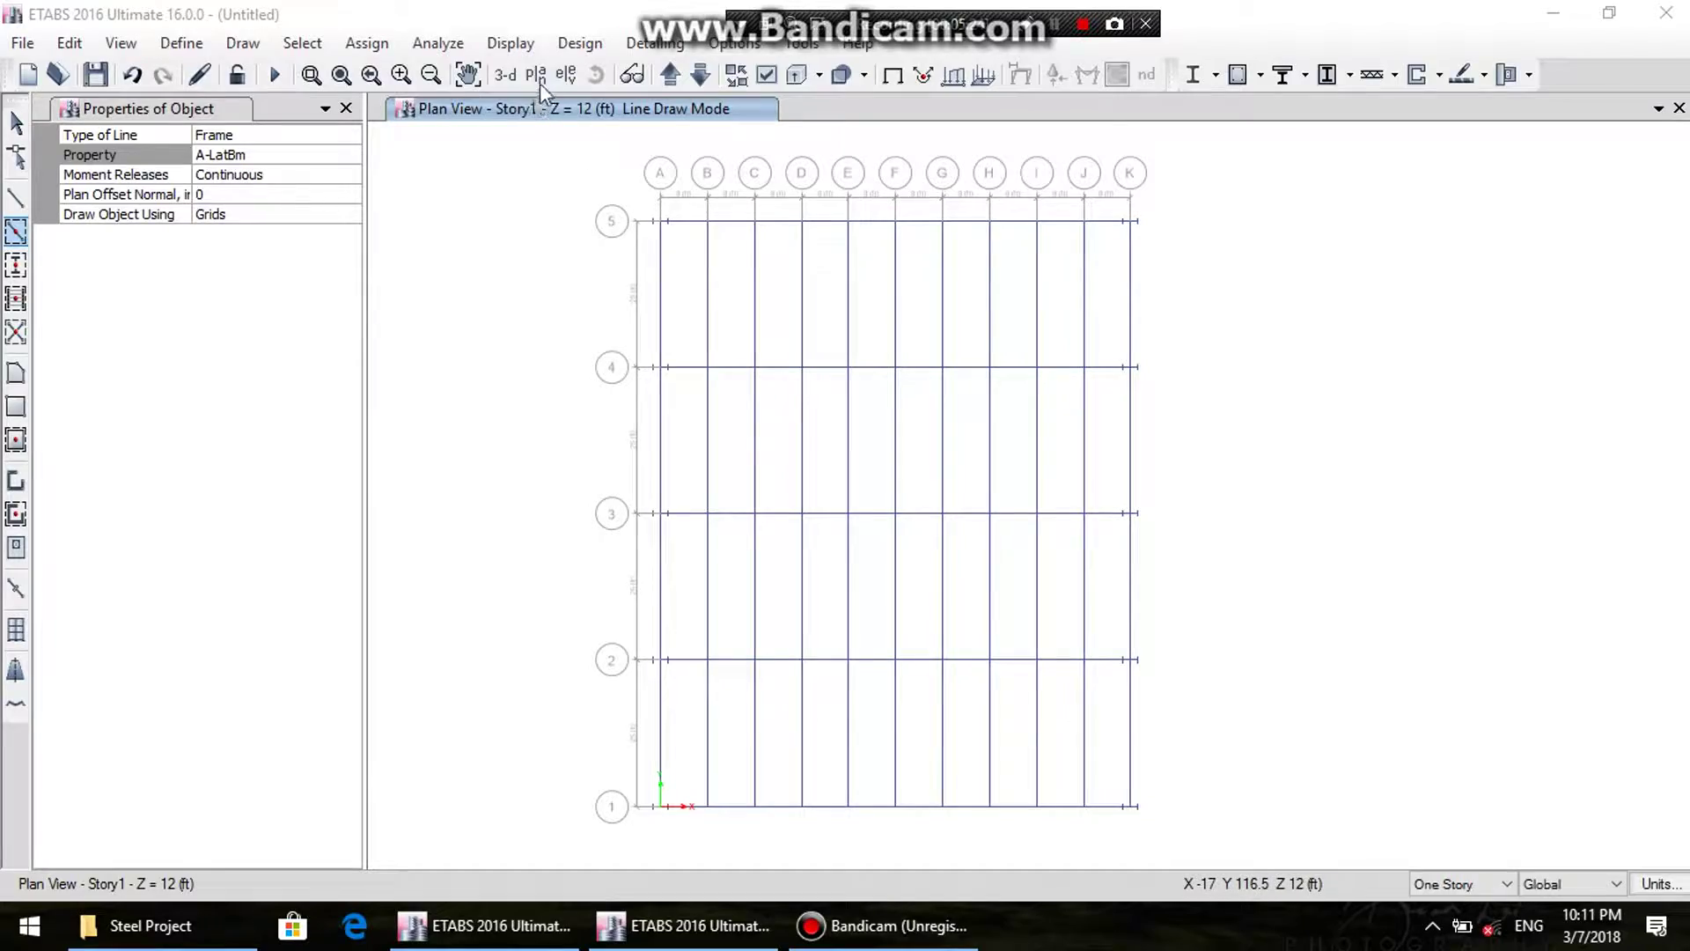
- Show the structure in the 3-D view with the grid system hidden to inspect the new beams
{"action": "left_click", "coordinate": [505, 74]}
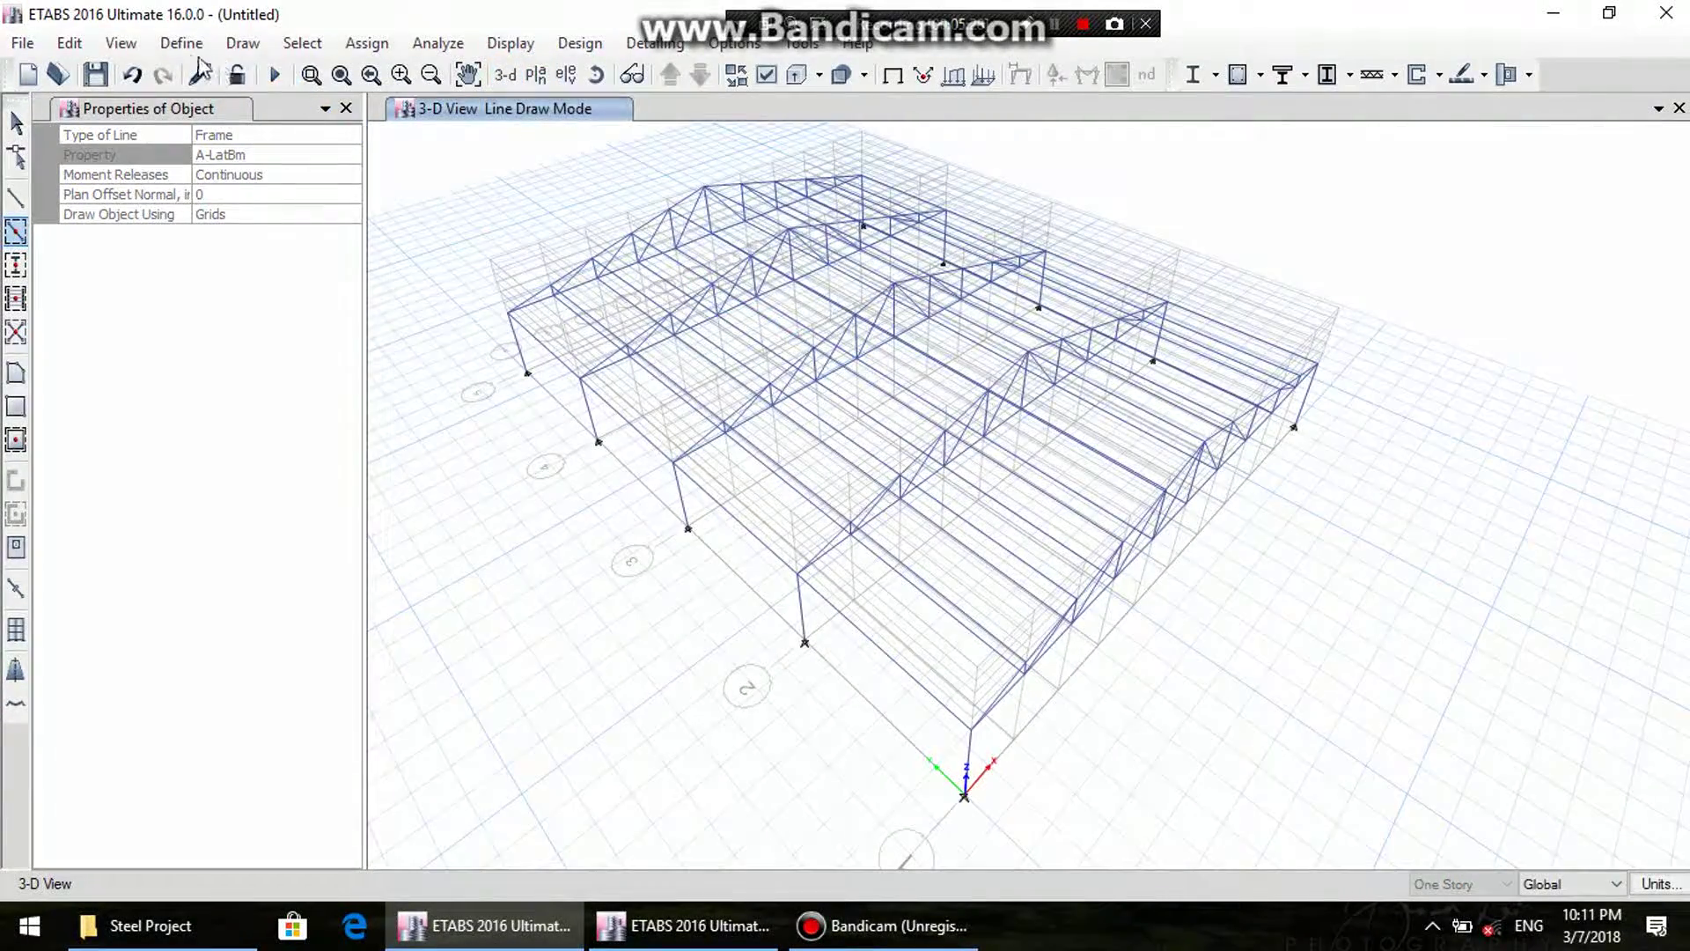
{"action": "left_click", "coordinate": [120, 42]}
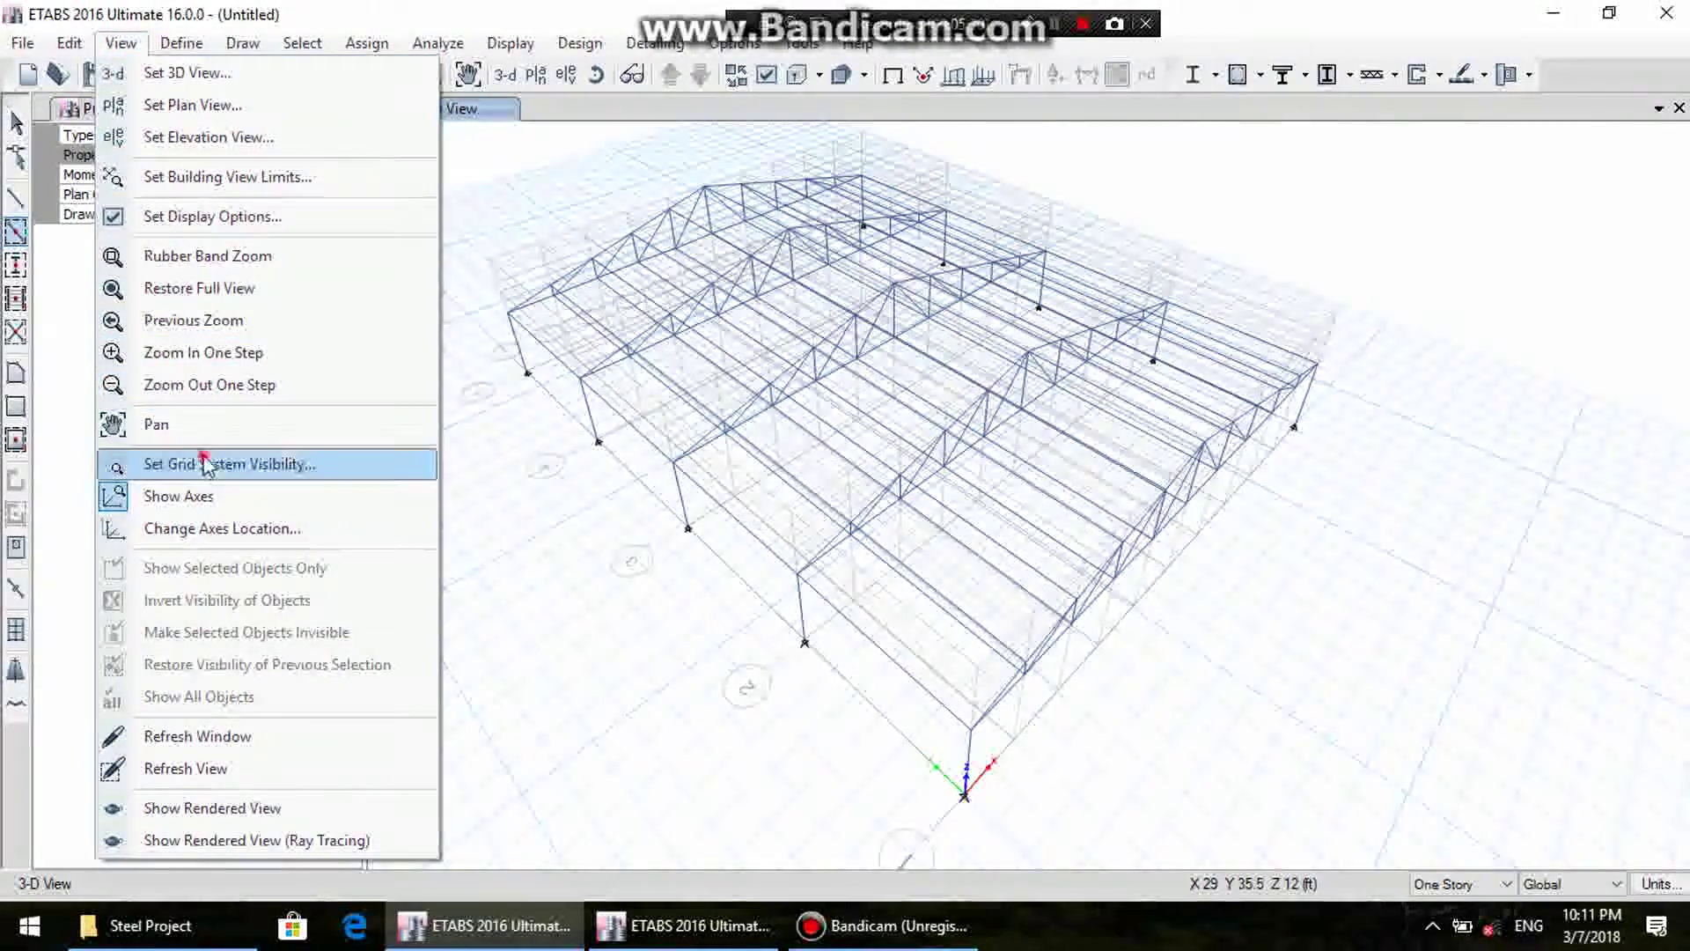
{"action": "left_click", "coordinate": [205, 464]}
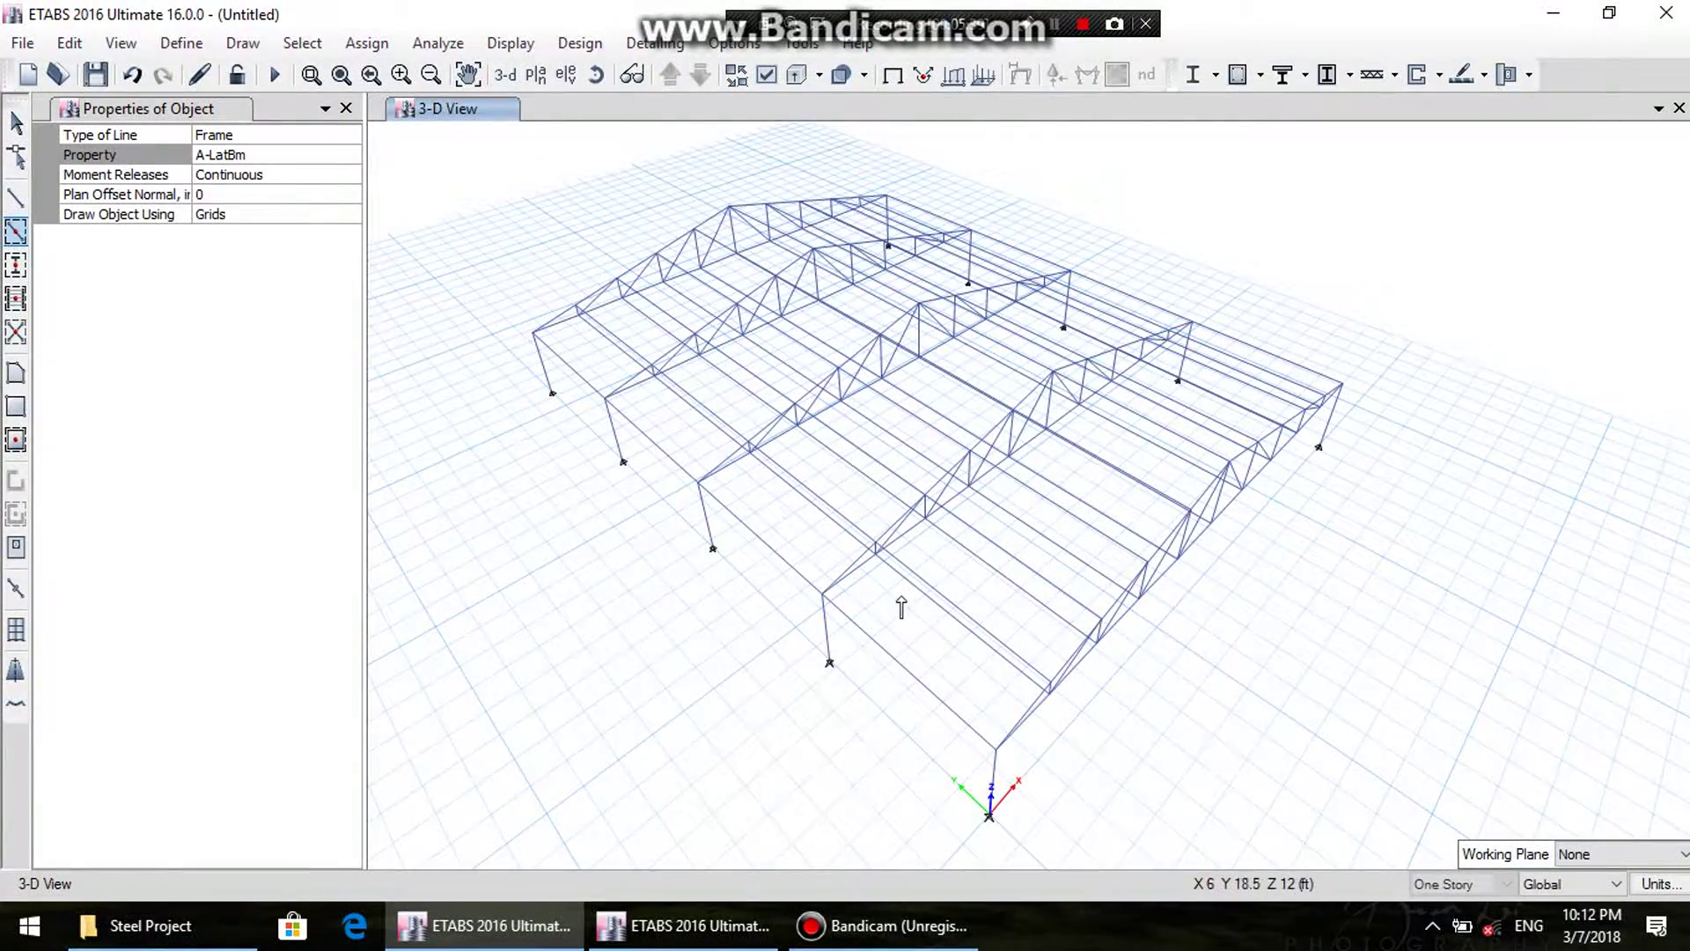
{"action": "middle_click_drag", "start_coordinate": [900, 608], "coordinate": [969, 543]}
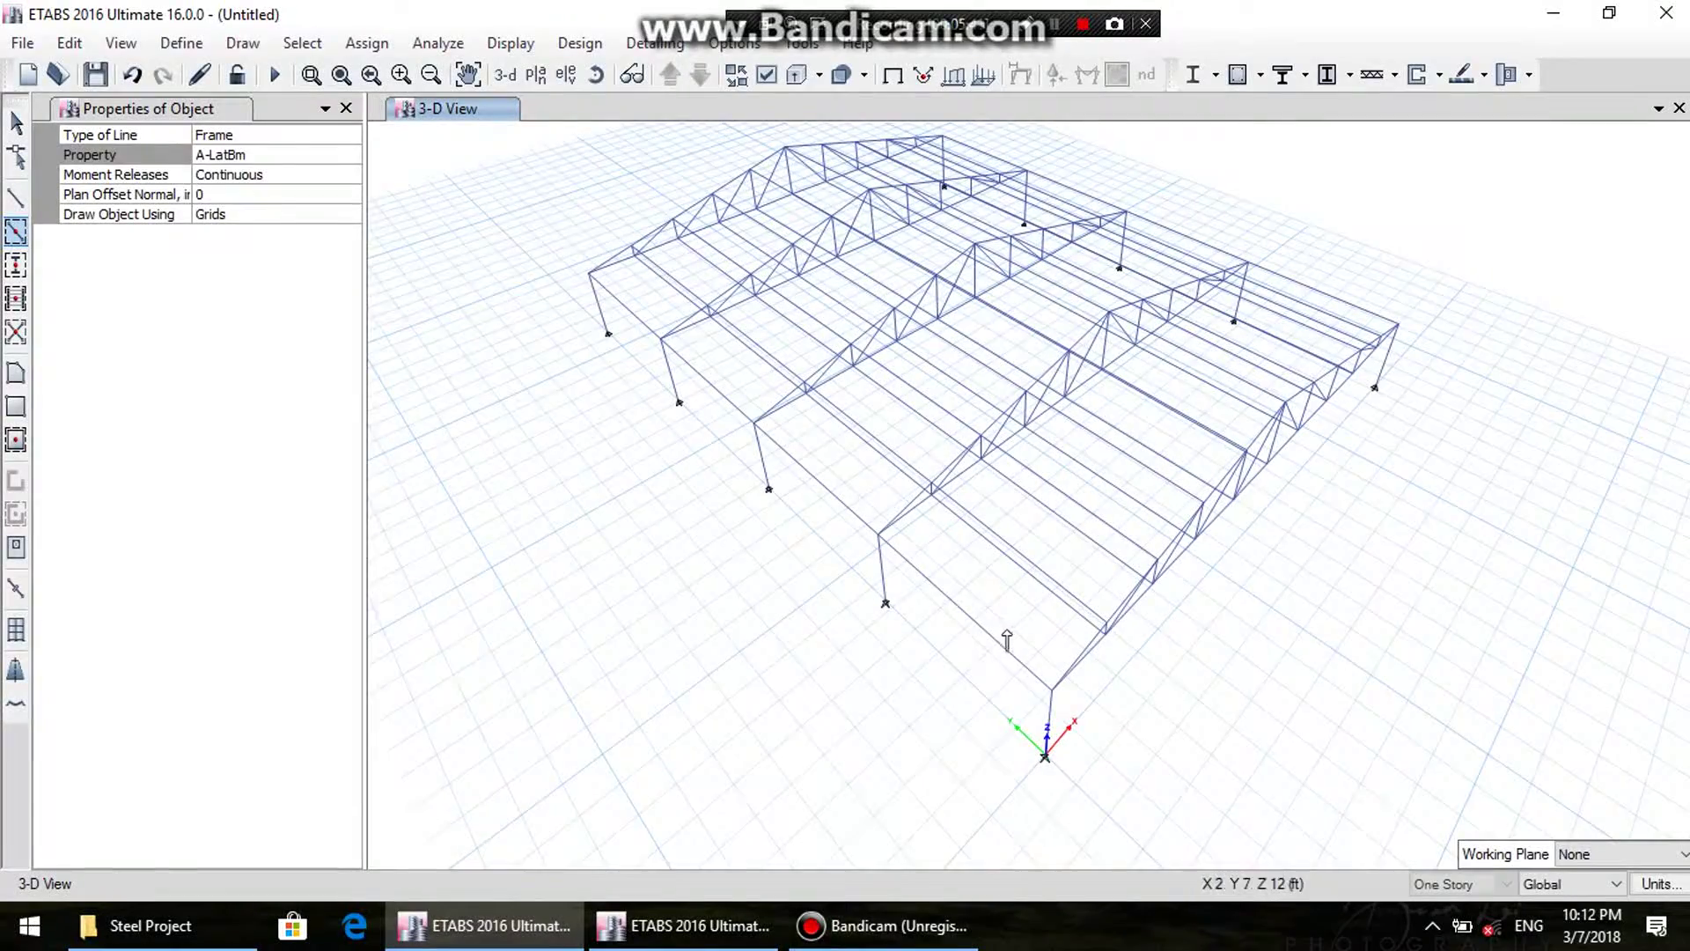
- Show the elevation view of grid line A and display its grid system
{"action": "left_click", "coordinate": [561, 76]}
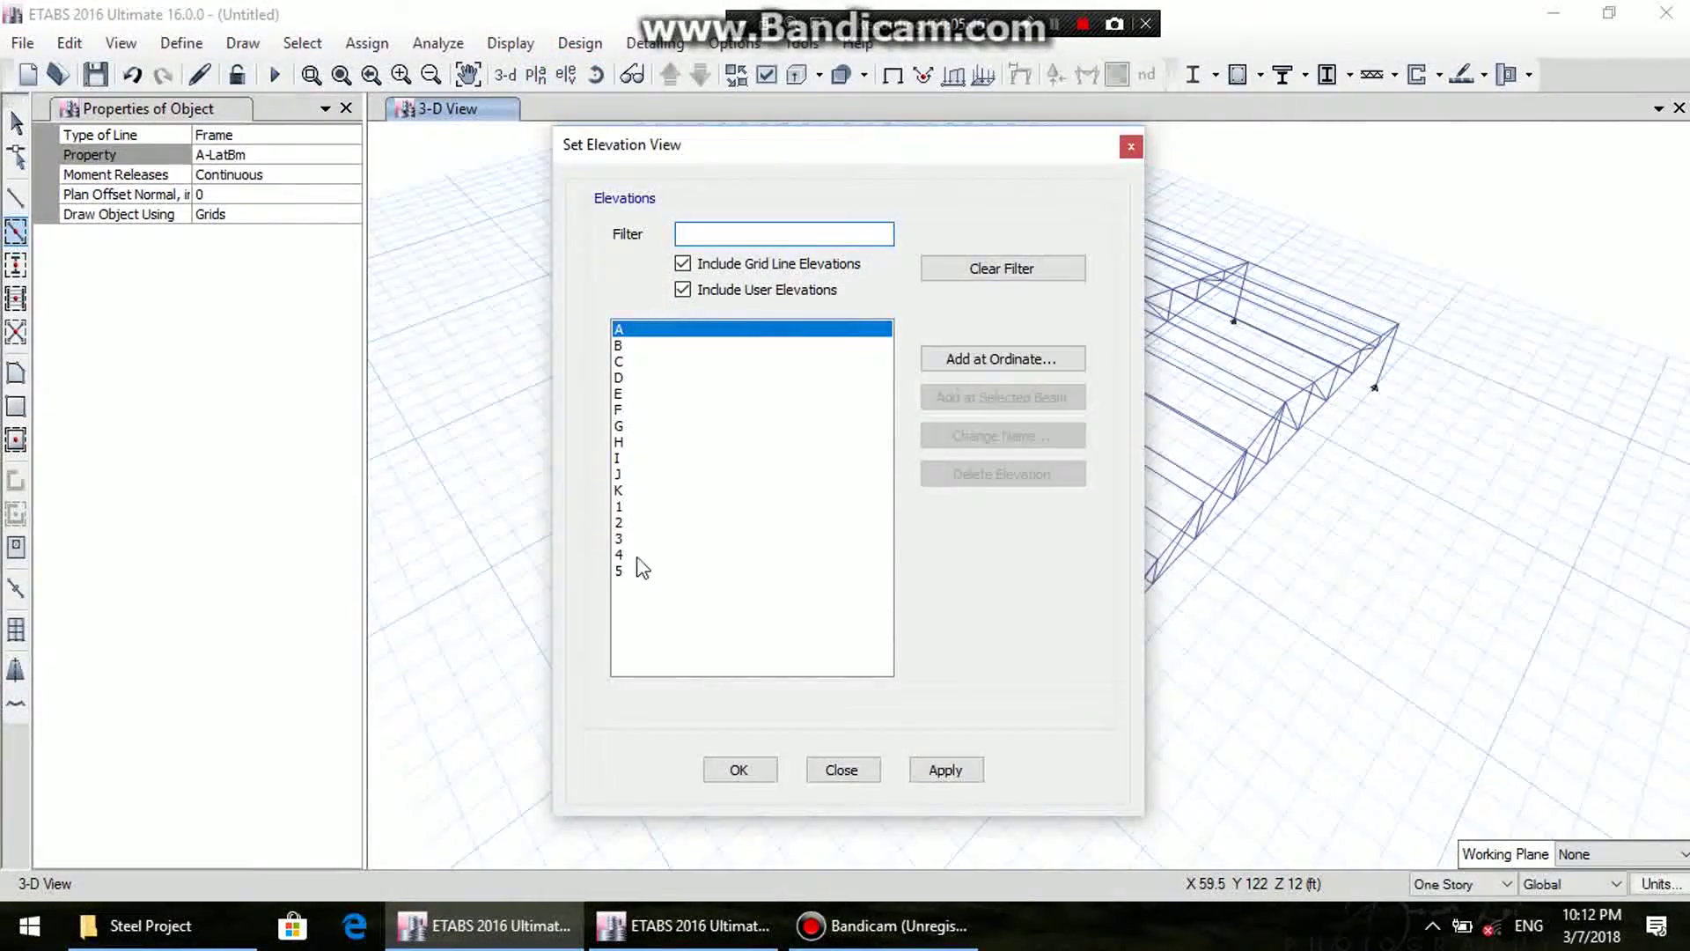
{"action": "left_click", "coordinate": [944, 772]}
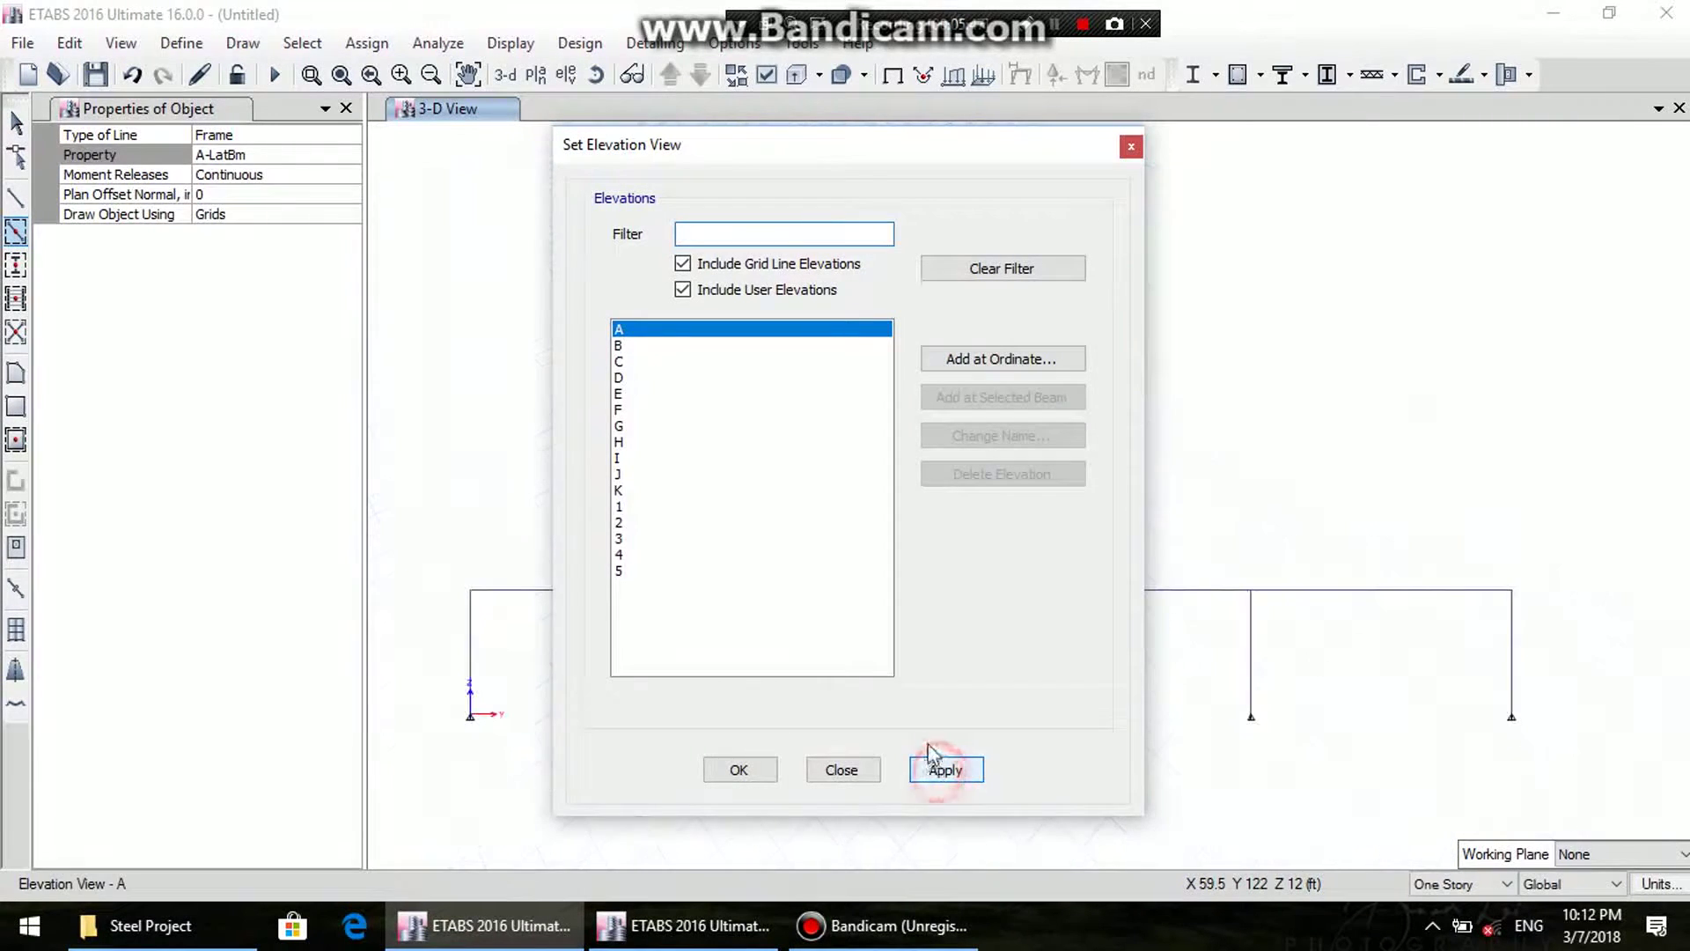
{"action": "left_click", "coordinate": [840, 771]}
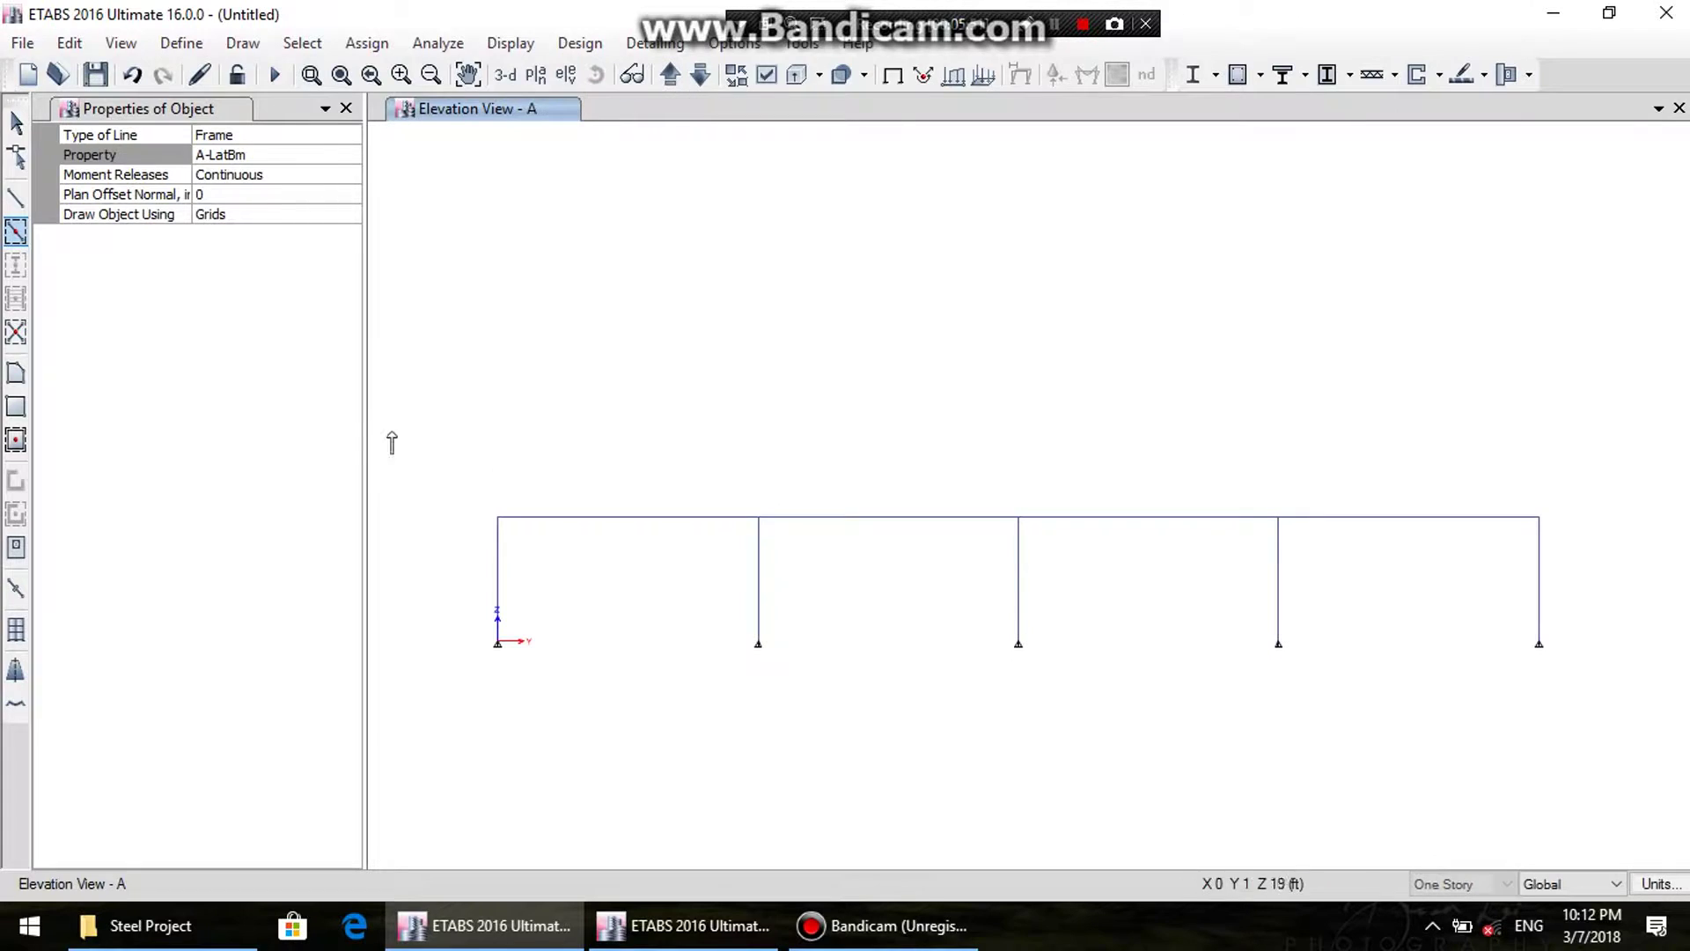
{"action": "left_click", "coordinate": [17, 333]}
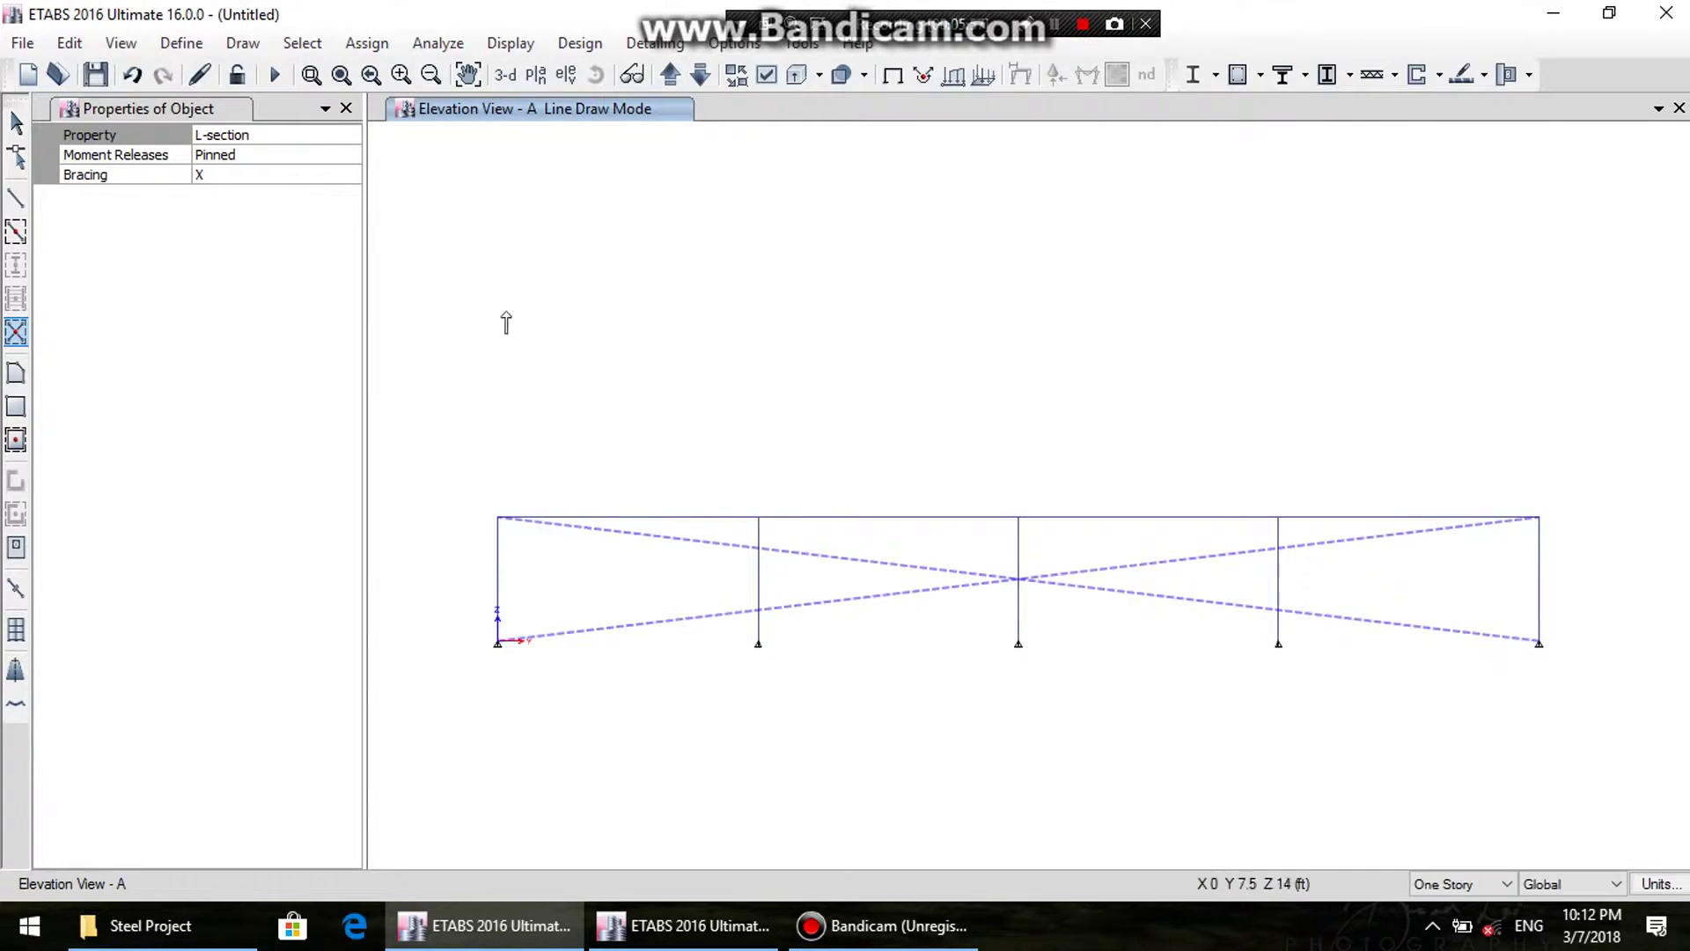
{"action": "left_click", "coordinate": [209, 40]}
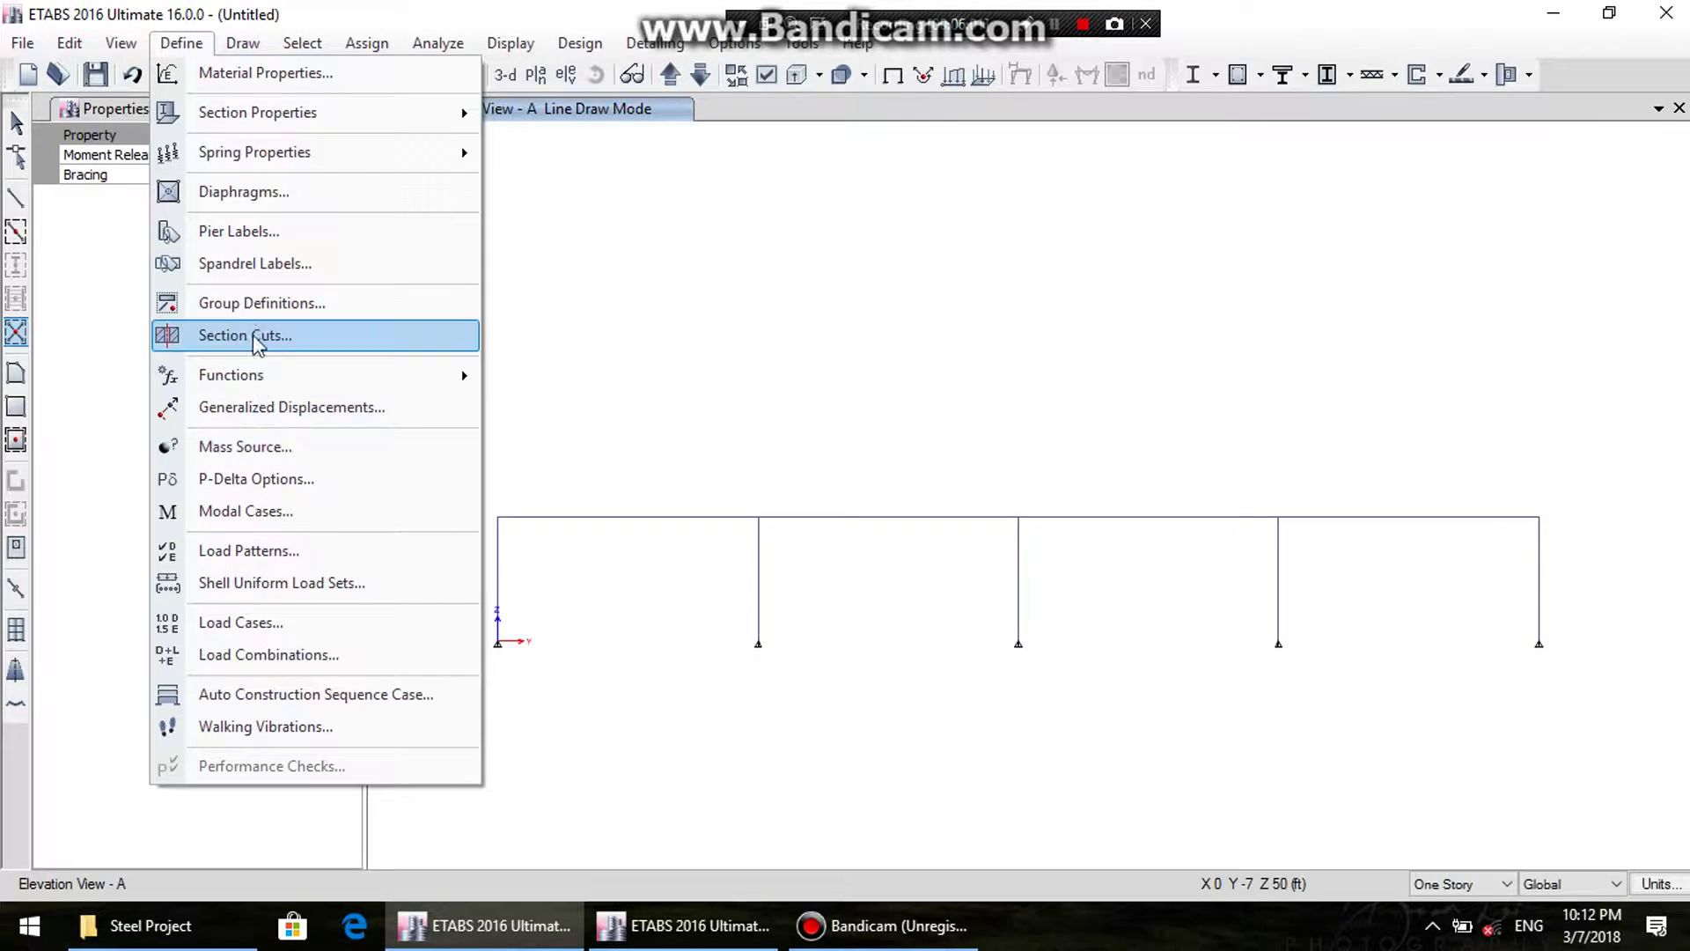
{"action": "left_click", "coordinate": [121, 42]}
{"action": "left_click", "coordinate": [120, 42]}
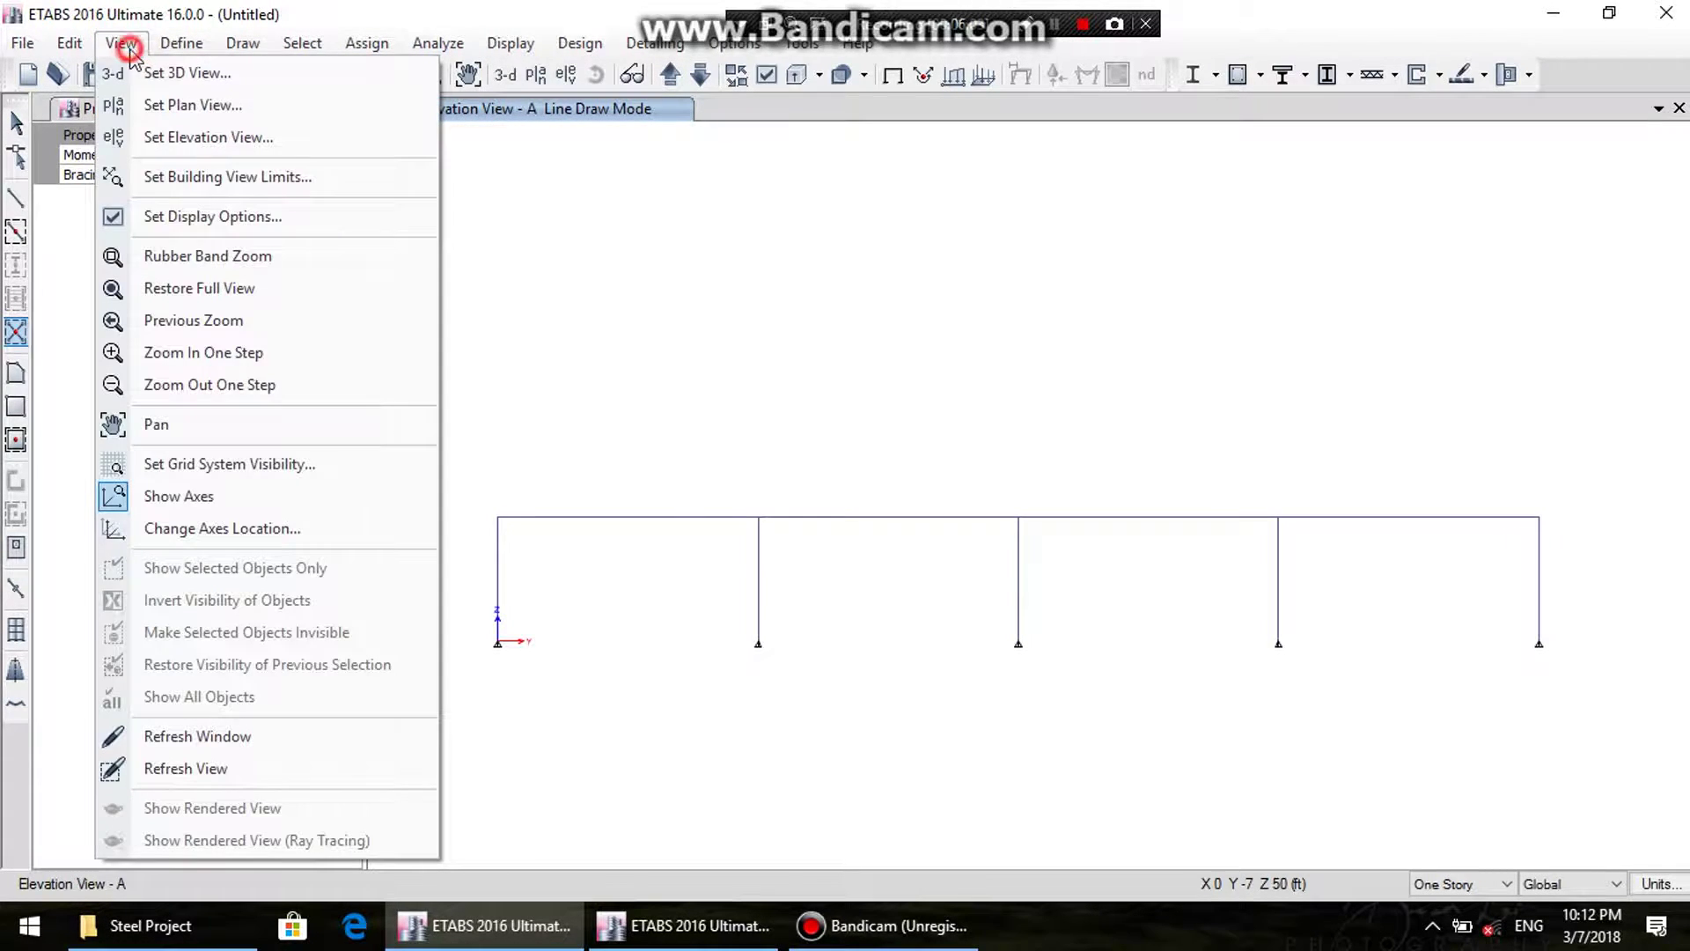
{"action": "left_click", "coordinate": [238, 447]}
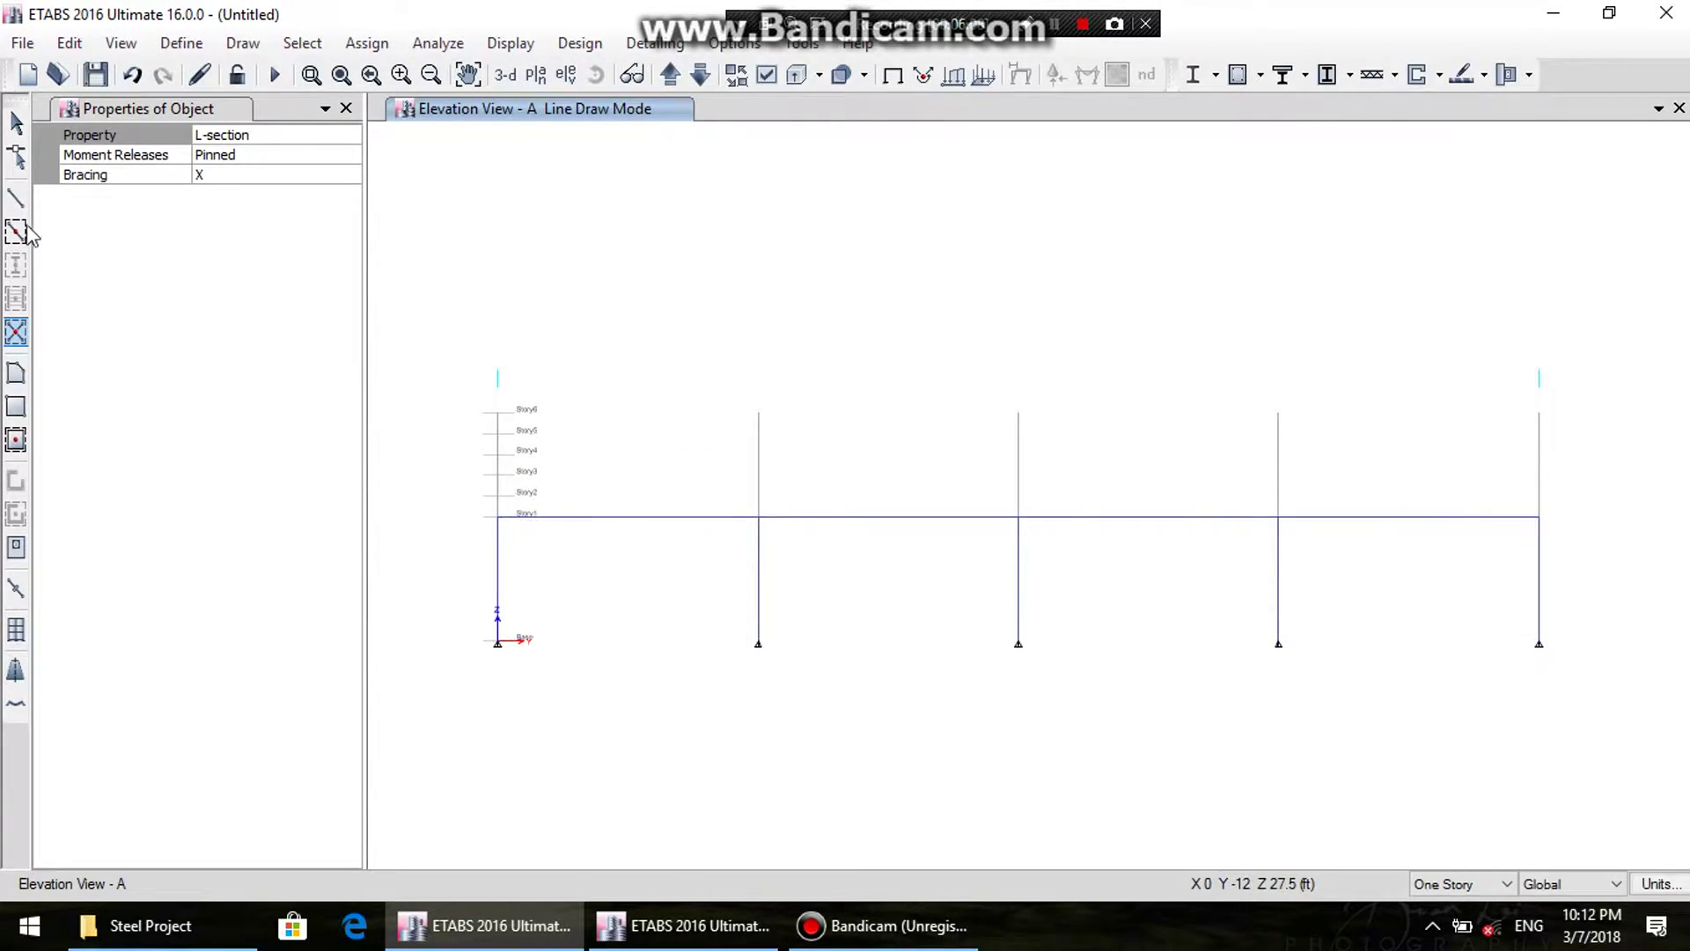
- Draw two crossing pinned L-section braces between base and Story1 in the first bay, grids 1 to 2, of elevation A
{"action": "left_click", "coordinate": [15, 199]}
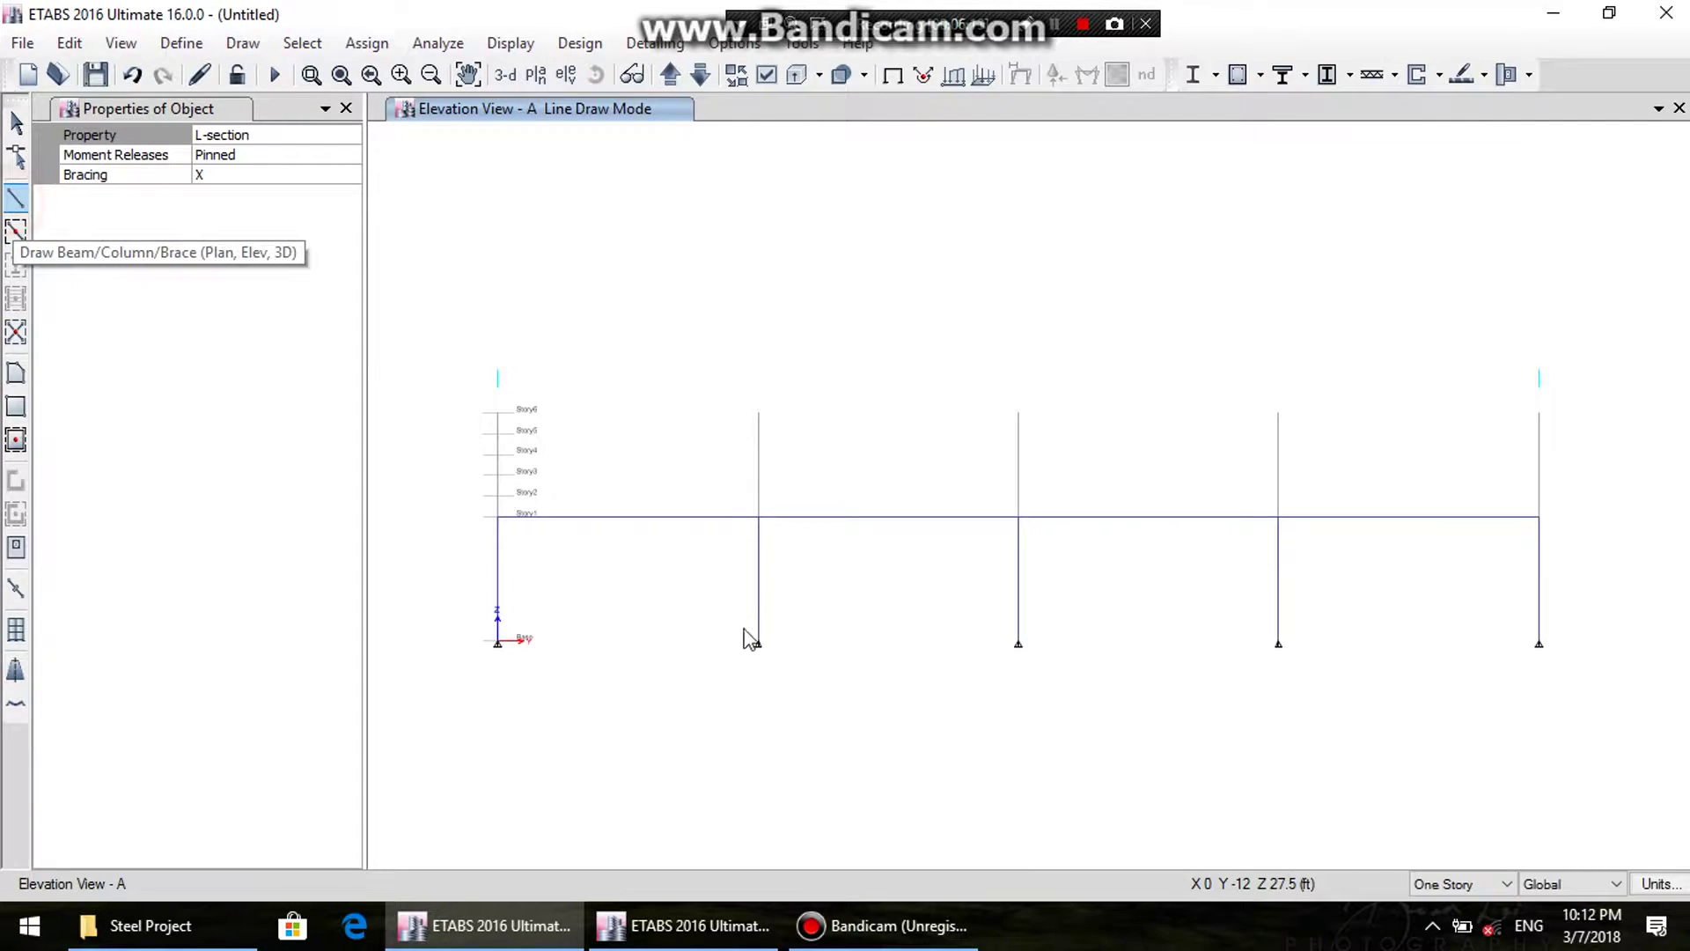
{"action": "left_click", "coordinate": [758, 516]}
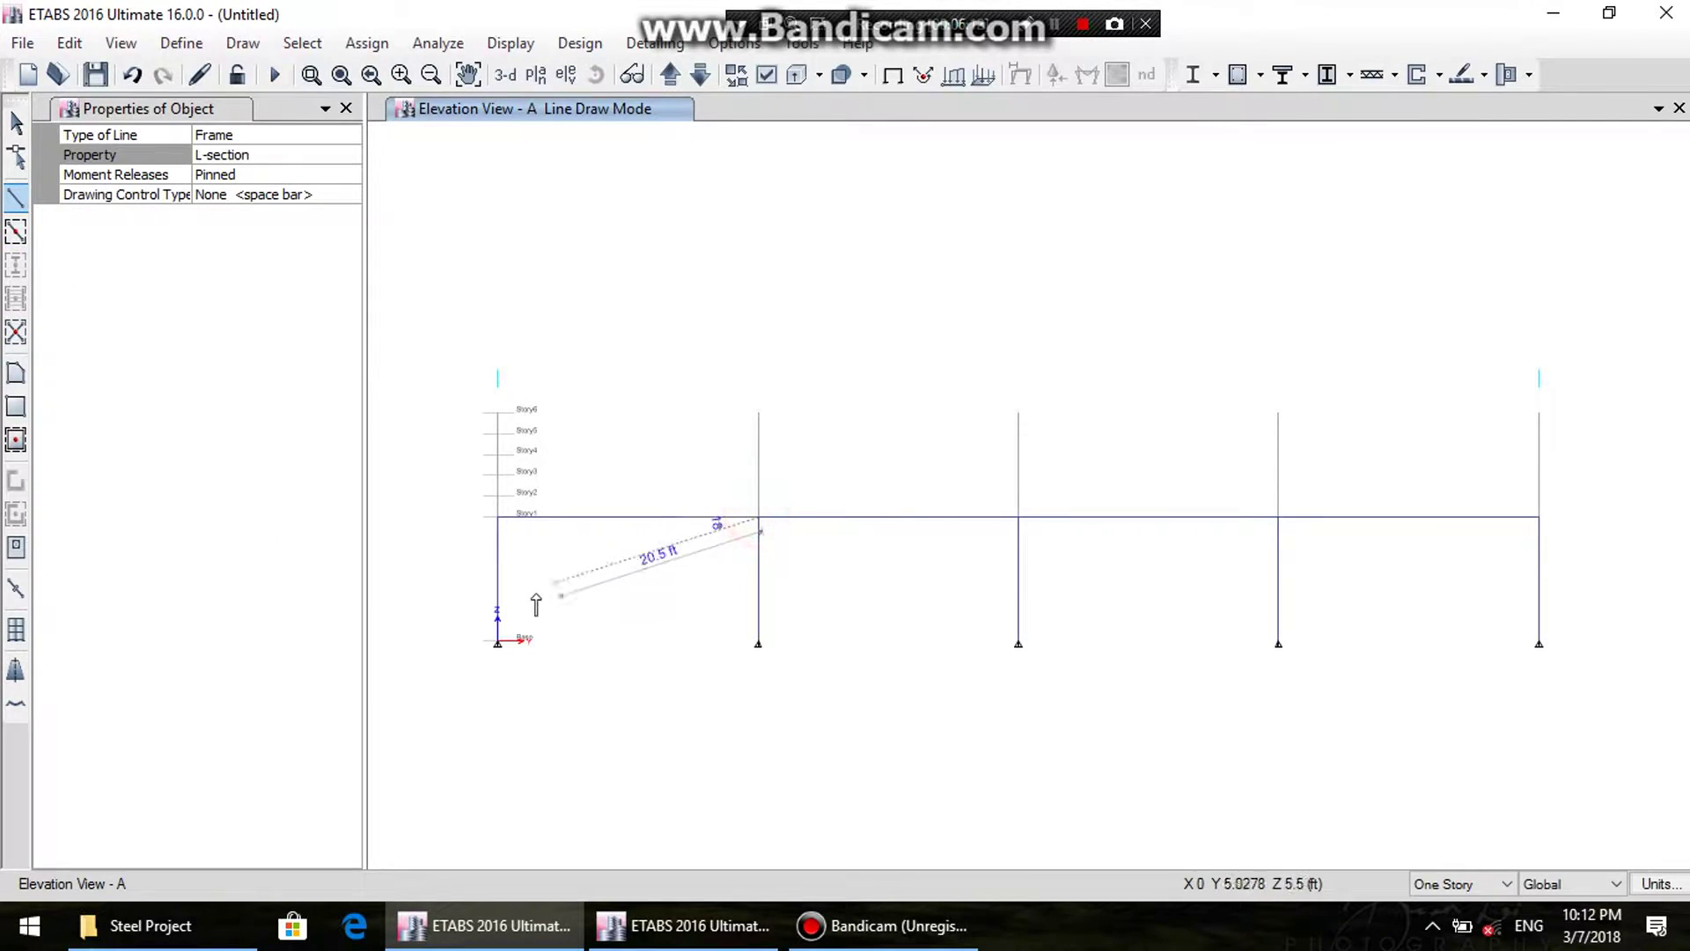
{"action": "left_click", "coordinate": [497, 643]}
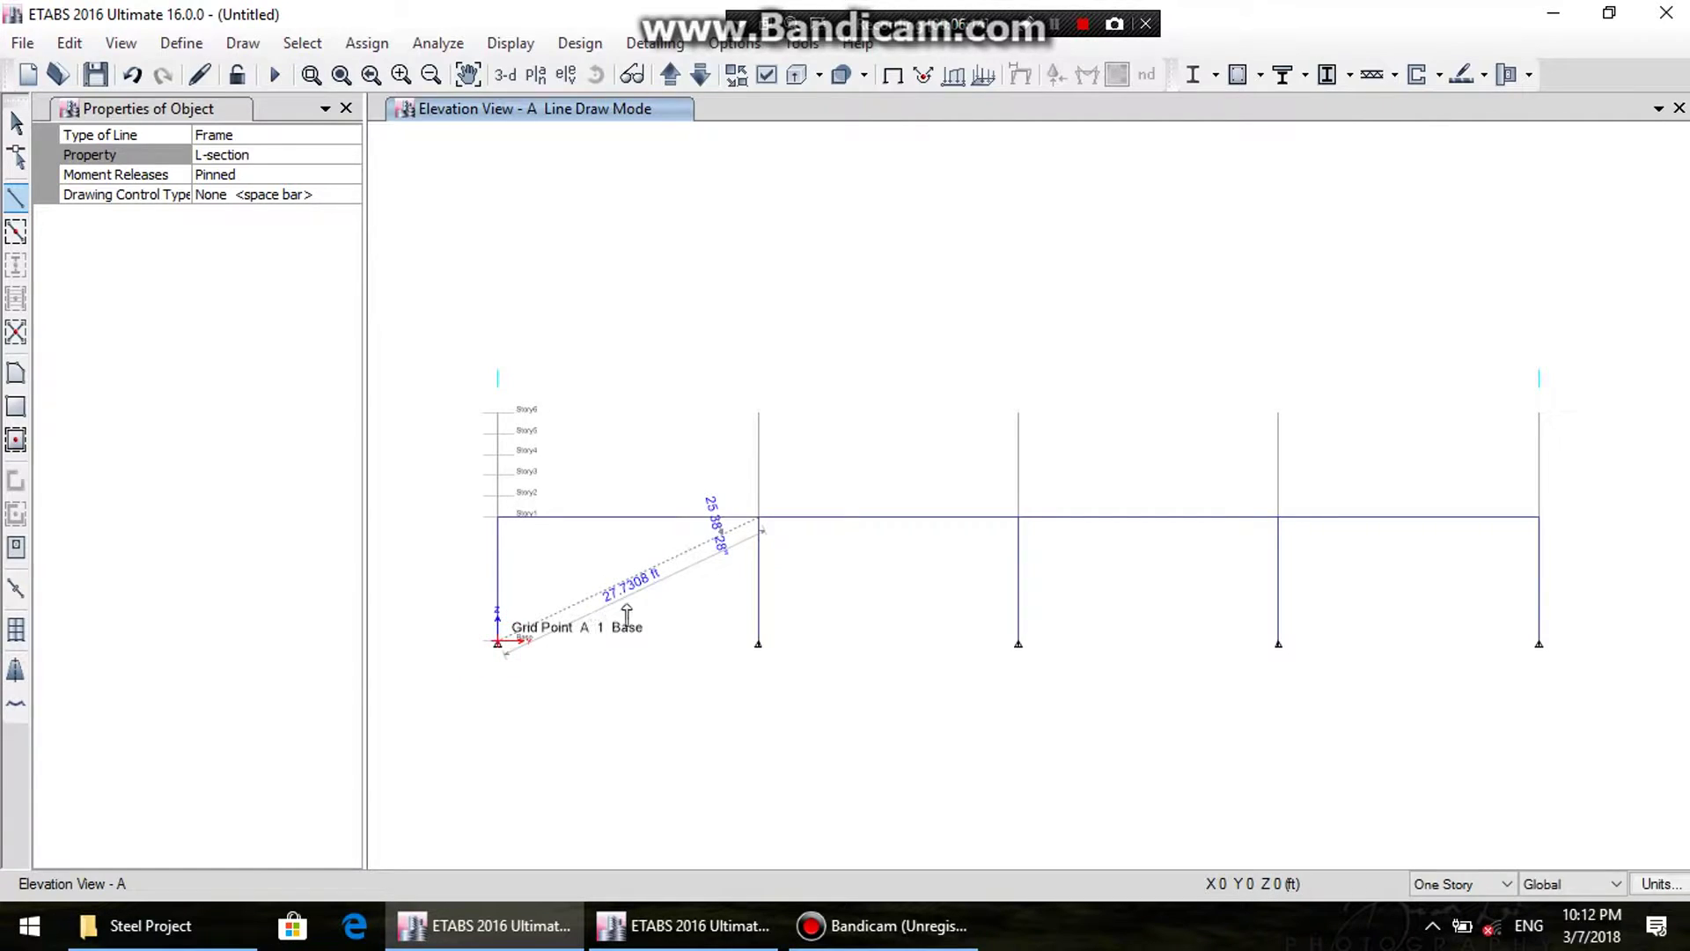
{"action": "right_click", "coordinate": [704, 580]}
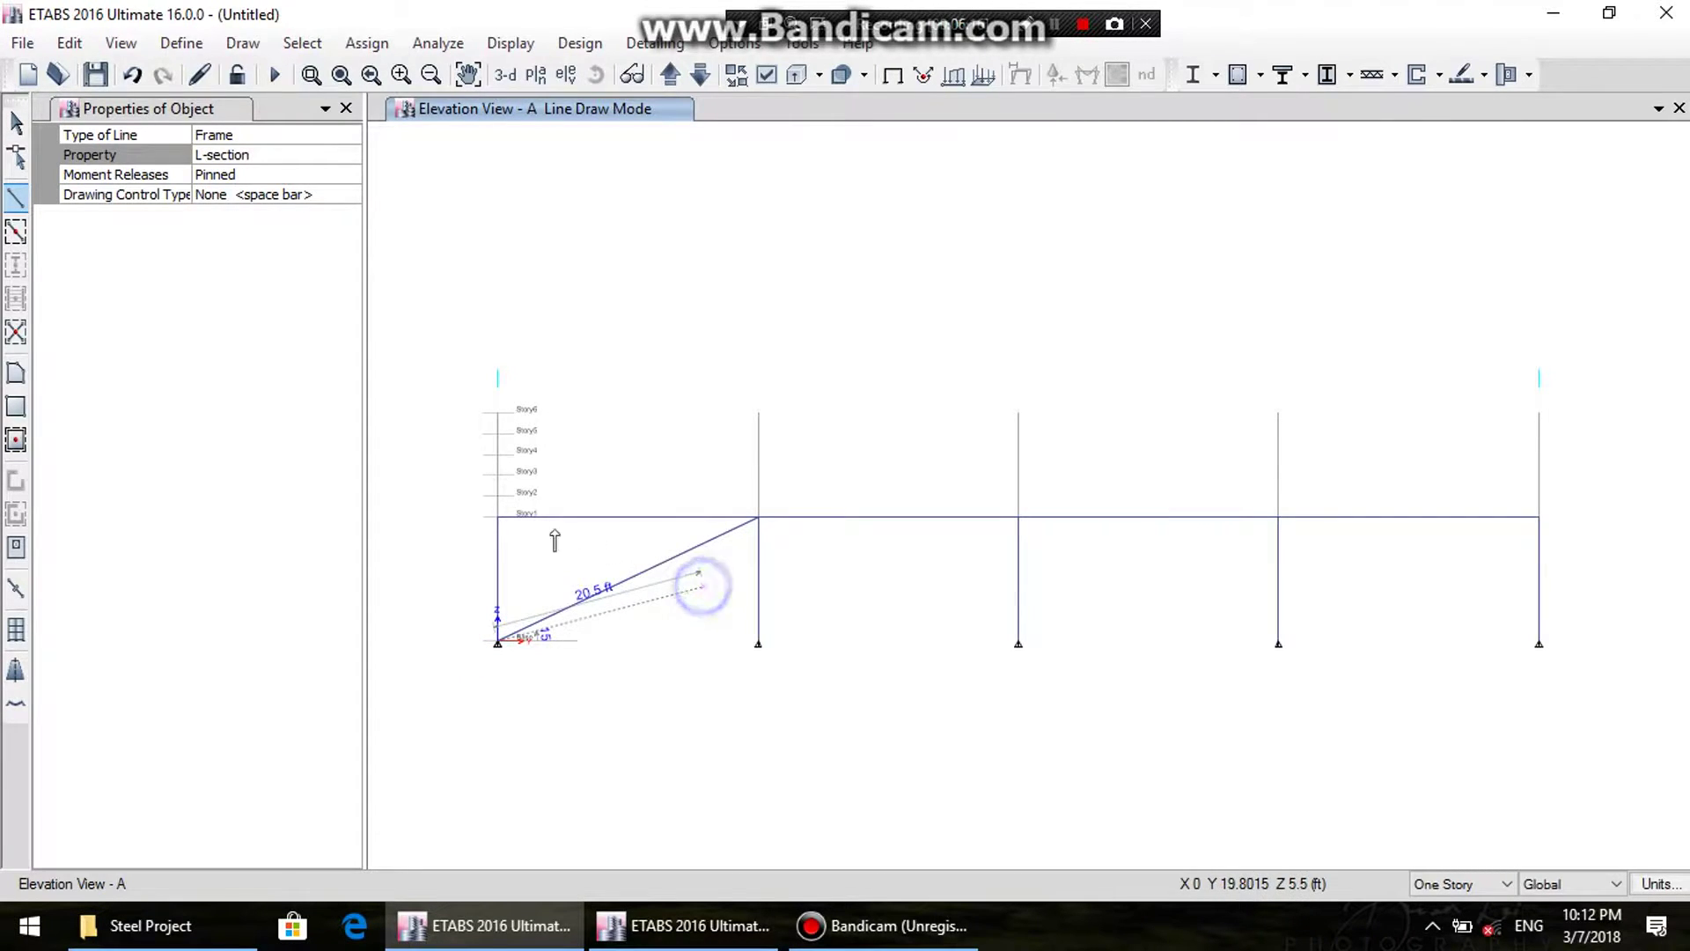
{"action": "left_click", "coordinate": [498, 516]}
{"action": "left_click", "coordinate": [758, 643]}
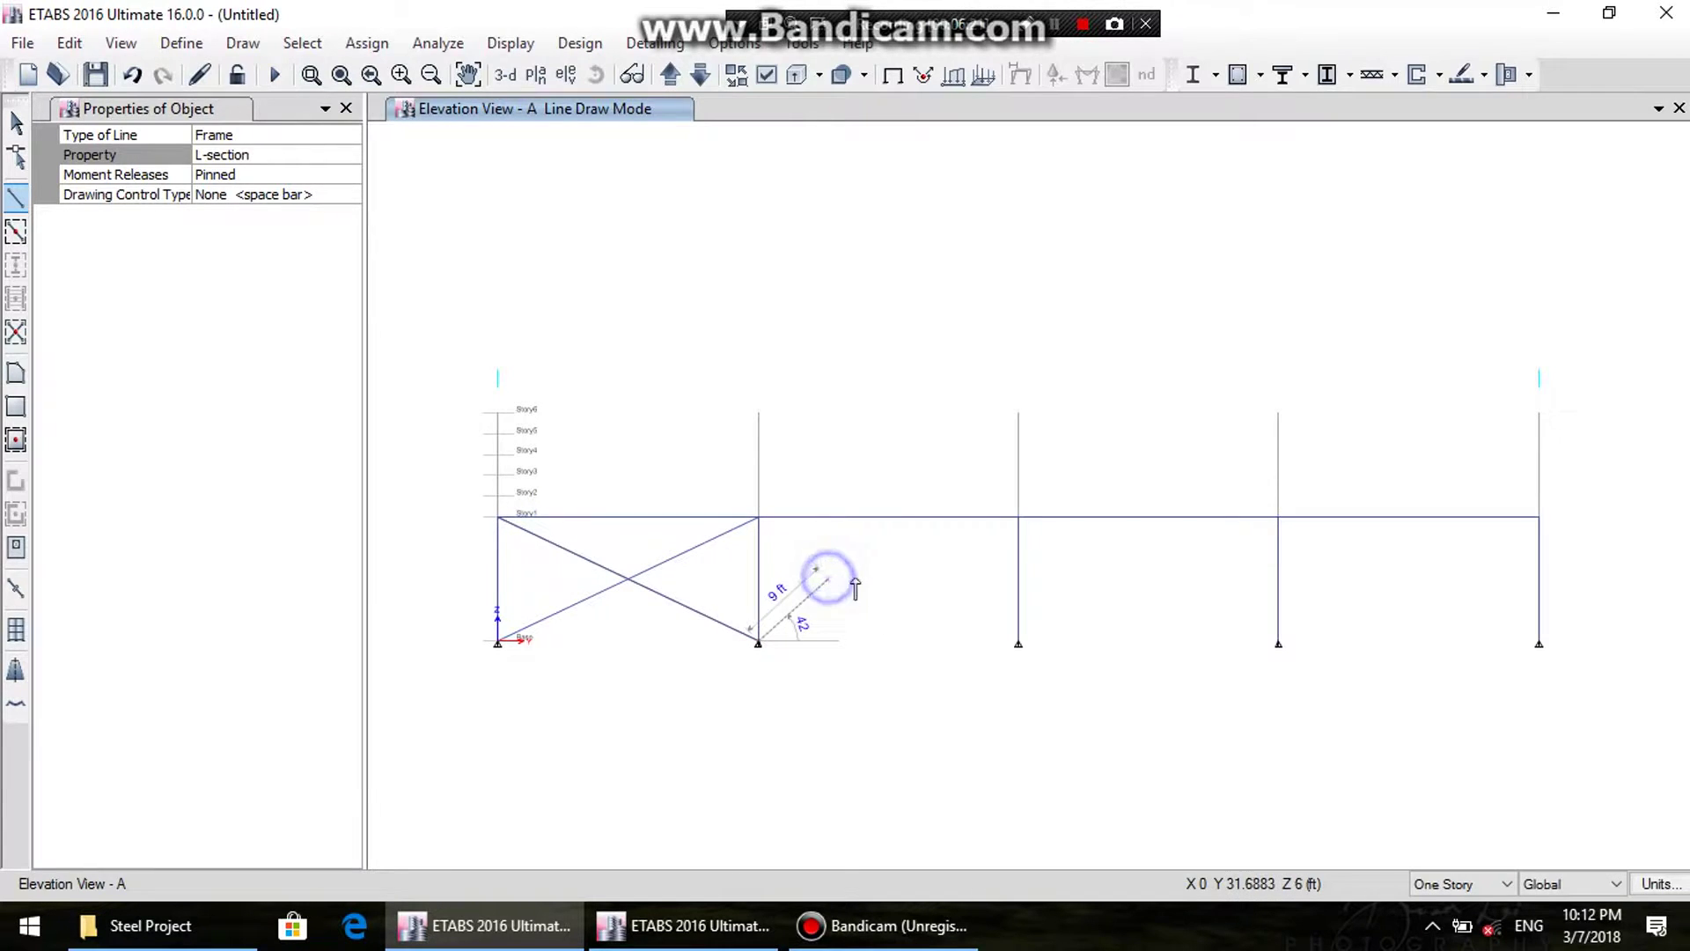
- Draw two crossing pinned L-section braces between base and Story1 in the last bay, grids 4 to 5, of elevation A
{"action": "middle_click_drag", "start_coordinate": [1019, 595], "coordinate": [750, 569]}
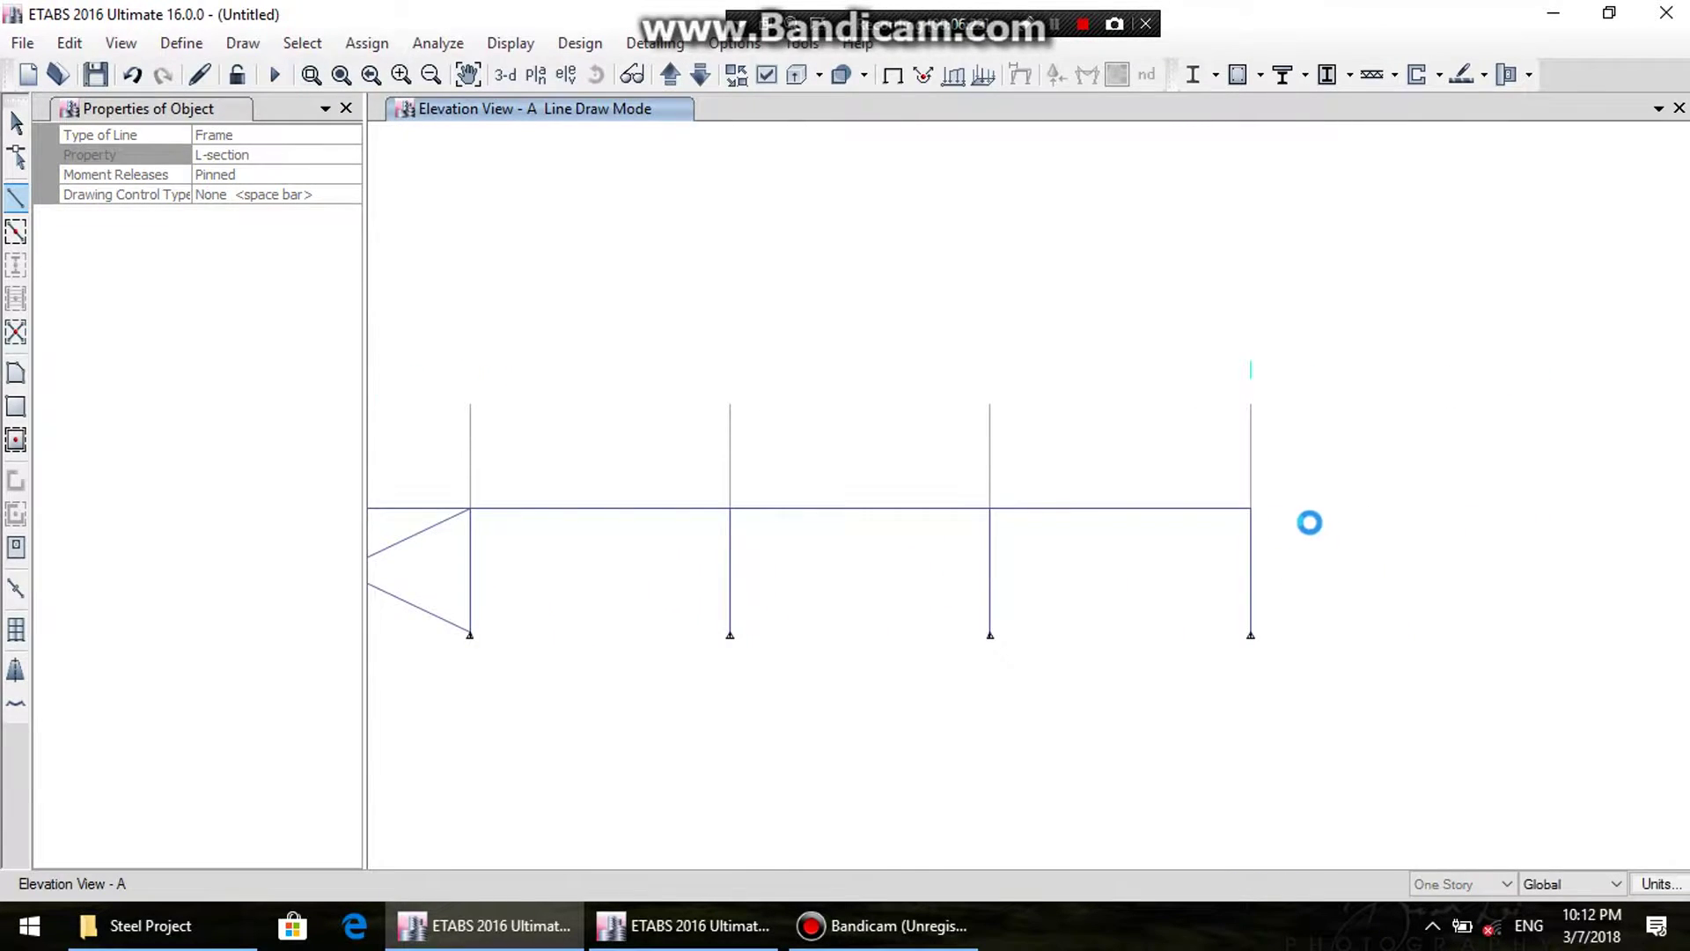
{"action": "left_click", "coordinate": [1249, 506]}
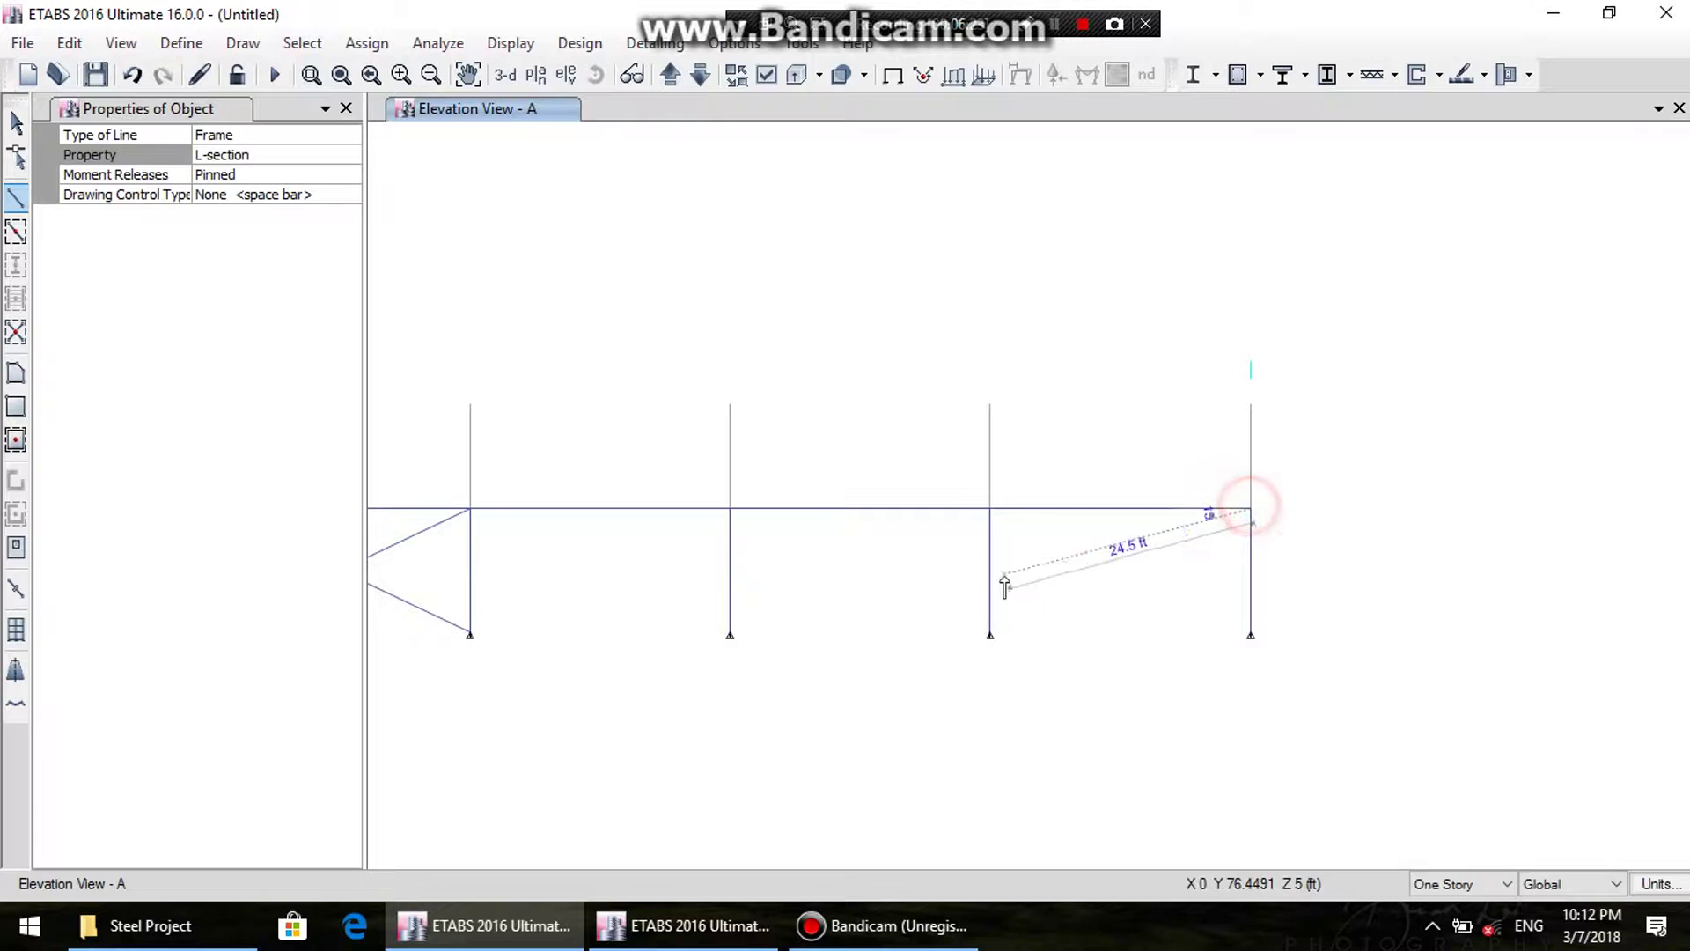
{"action": "left_click", "coordinate": [989, 633]}
{"action": "right_click", "coordinate": [1061, 541]}
{"action": "left_click", "coordinate": [990, 508]}
{"action": "left_click", "coordinate": [1251, 634]}
{"action": "right_click", "coordinate": [1320, 515]}
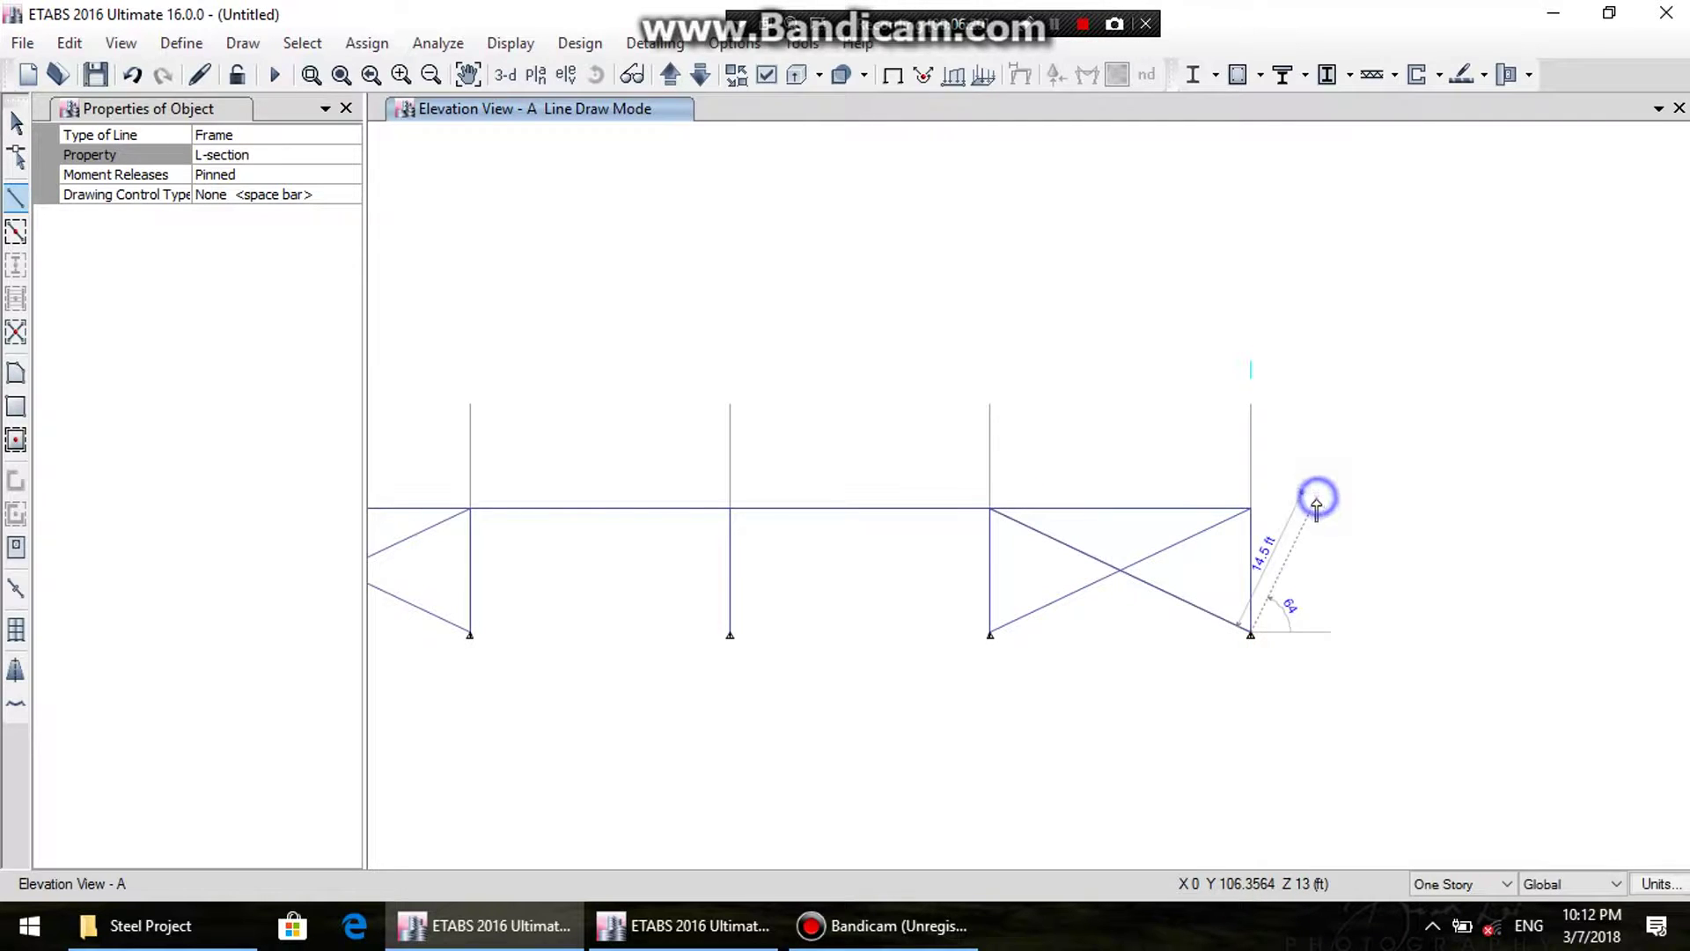
- Switch from the elevation of grid line A to the elevation view of grid line K
{"action": "left_click_drag", "start_coordinate": [652, 612], "coordinate": [973, 562]}
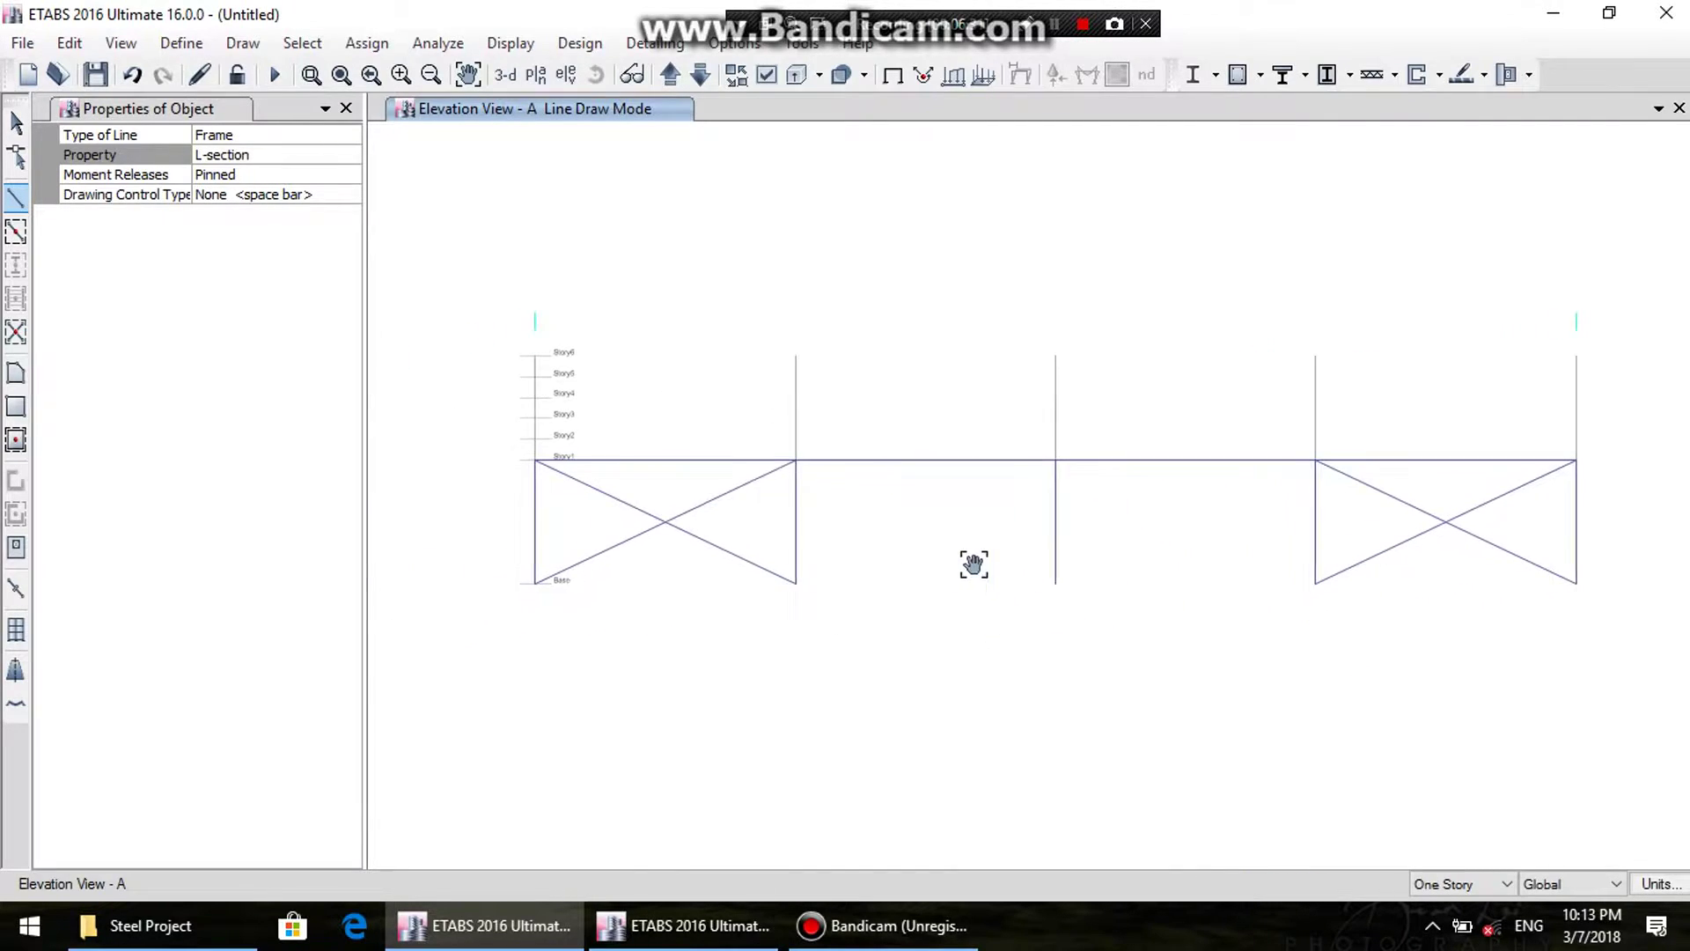
{"action": "left_click", "coordinate": [564, 76]}
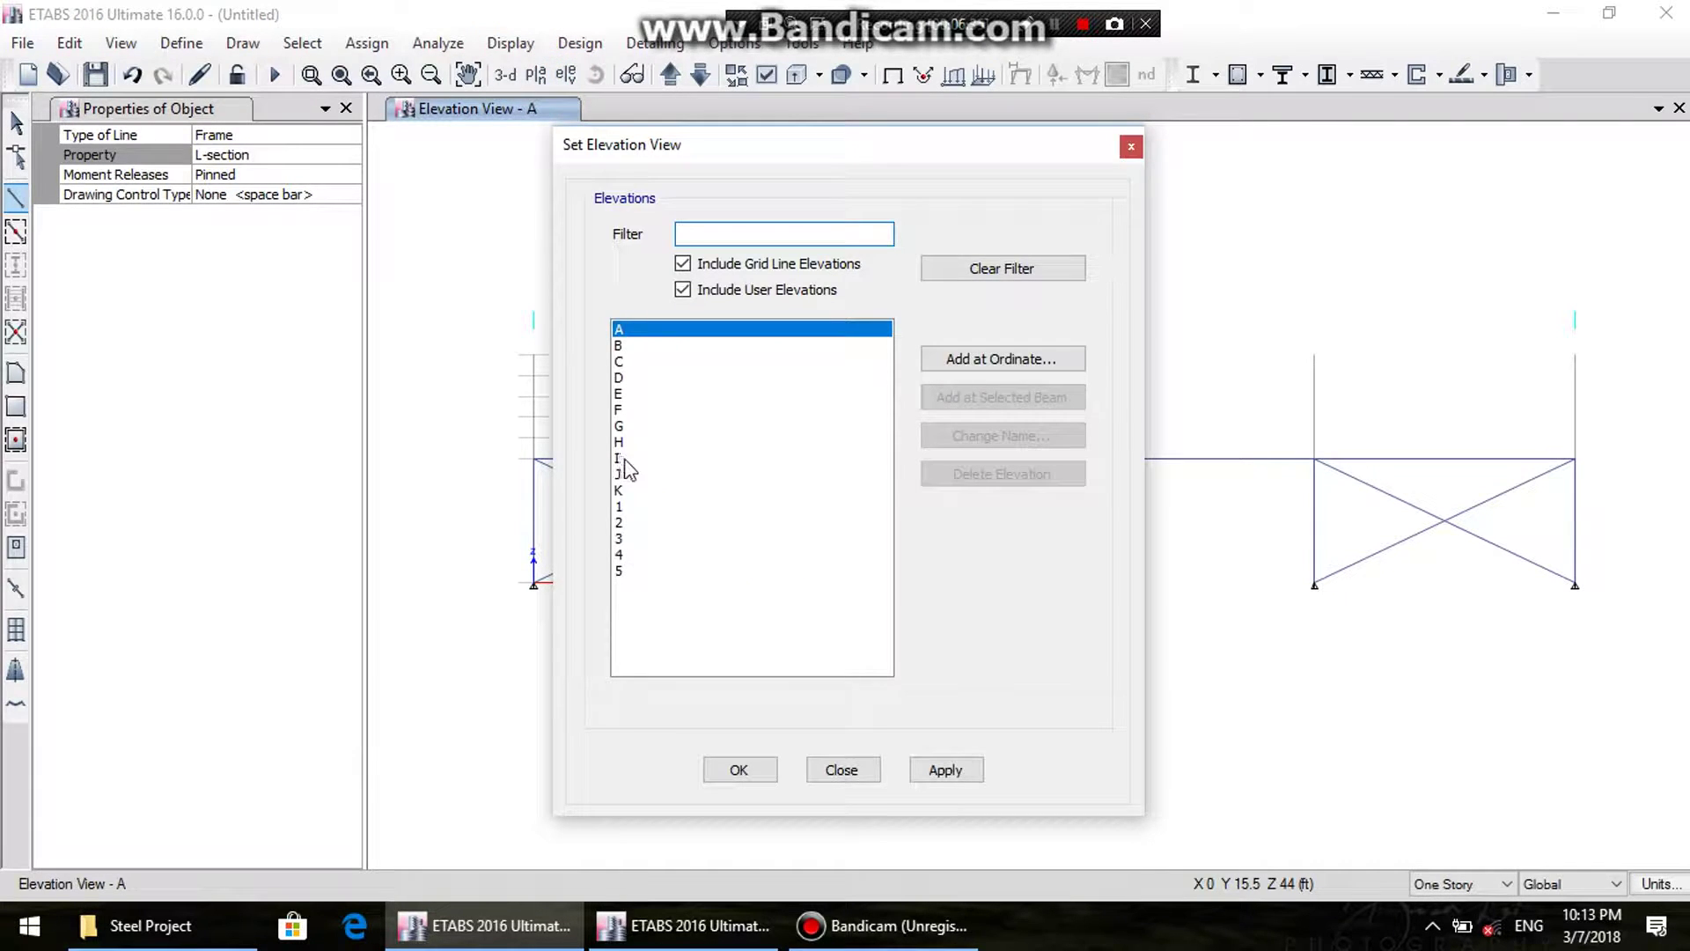
{"action": "left_click", "coordinate": [621, 489]}
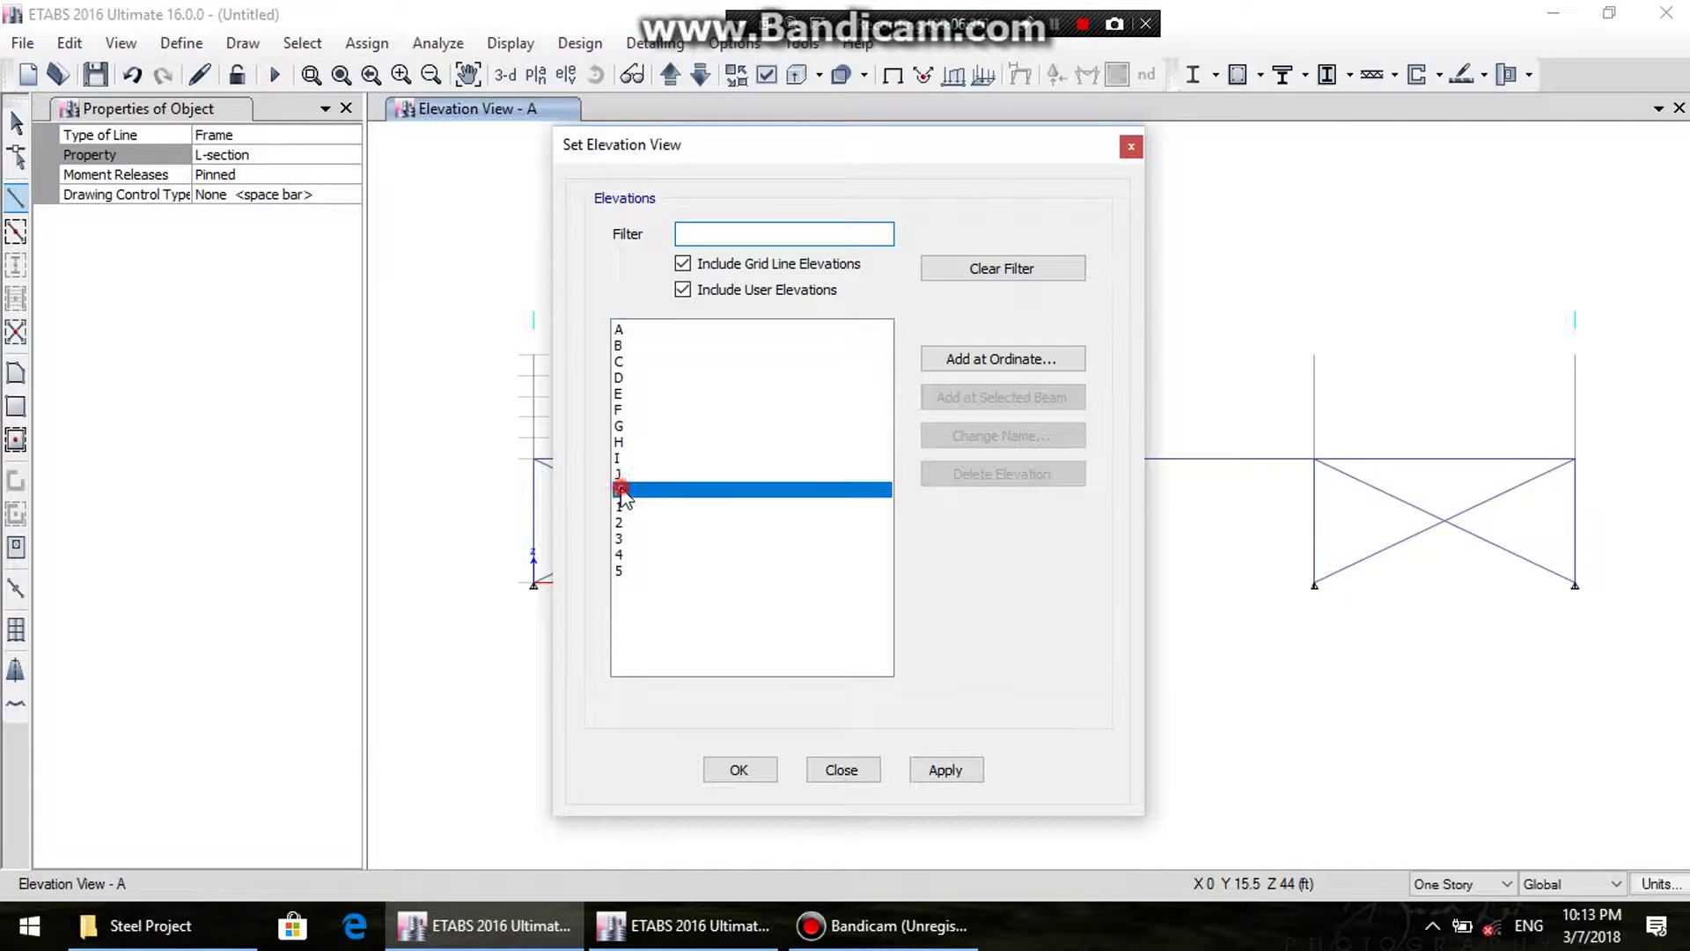
{"action": "left_click", "coordinate": [945, 771]}
{"action": "left_click", "coordinate": [843, 767]}
- Draw two crossing pinned L-section braces between base and Story1 in the first bay, grids 1 to 2, of elevation K
{"action": "middle_click_drag", "start_coordinate": [863, 671], "coordinate": [894, 479]}
{"action": "left_click", "coordinate": [504, 440]}
{"action": "left_click", "coordinate": [763, 563]}
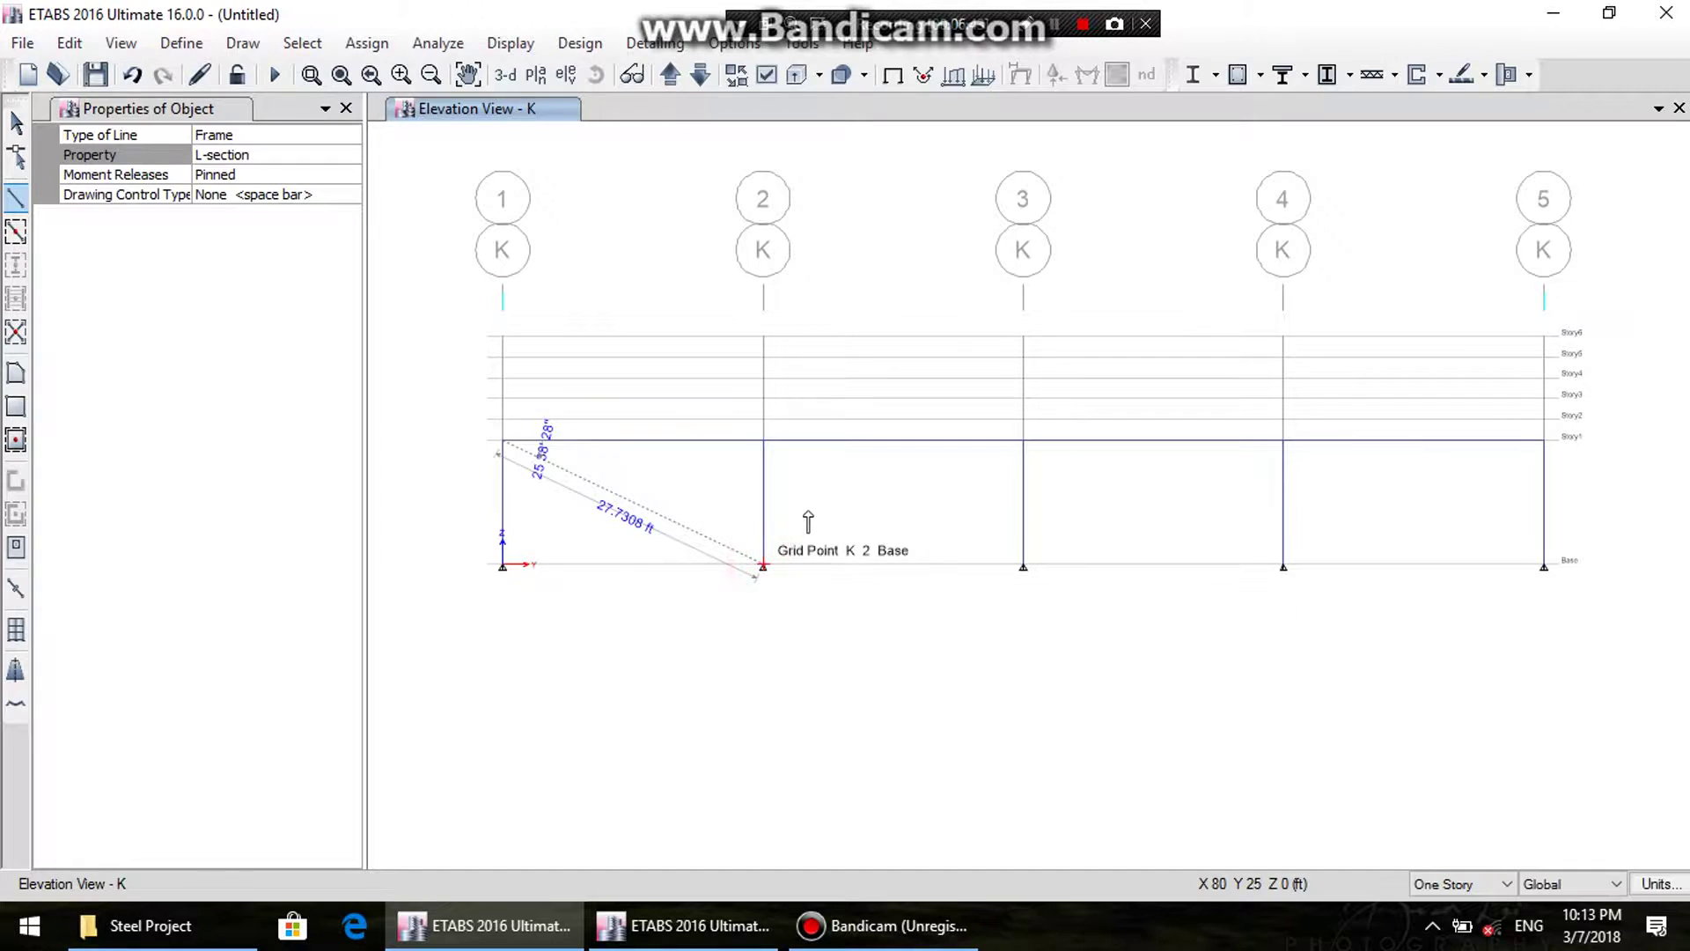
{"action": "key", "text": "Escape"}
{"action": "left_click", "coordinate": [763, 440]}
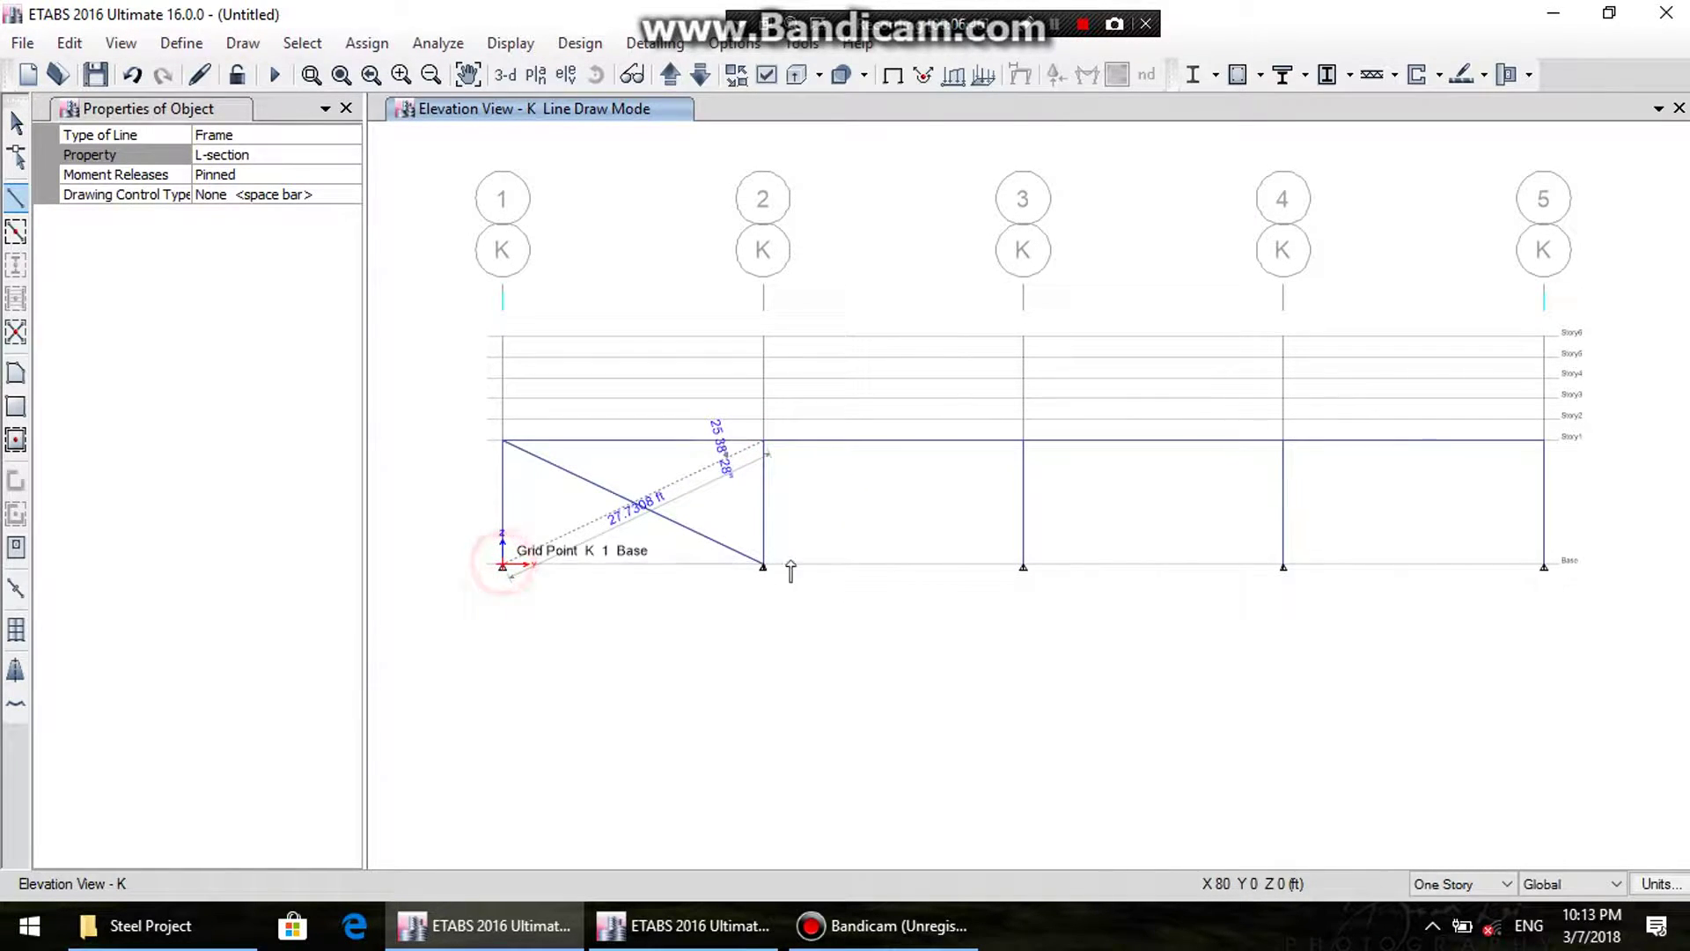
{"action": "left_click", "coordinate": [502, 564]}
{"action": "key", "text": "Escape"}
- Draw two crossing pinned L-section braces between base and Story1 in the last bay, grids 4 to 5, of elevation K
{"action": "mouse_move", "coordinate": [1112, 494]}
{"action": "middle_mouse_down"}
{"action": "mouse_move", "coordinate": [989, 499]}
{"action": "mouse_move", "coordinate": [834, 464]}
{"action": "middle_mouse_up"}
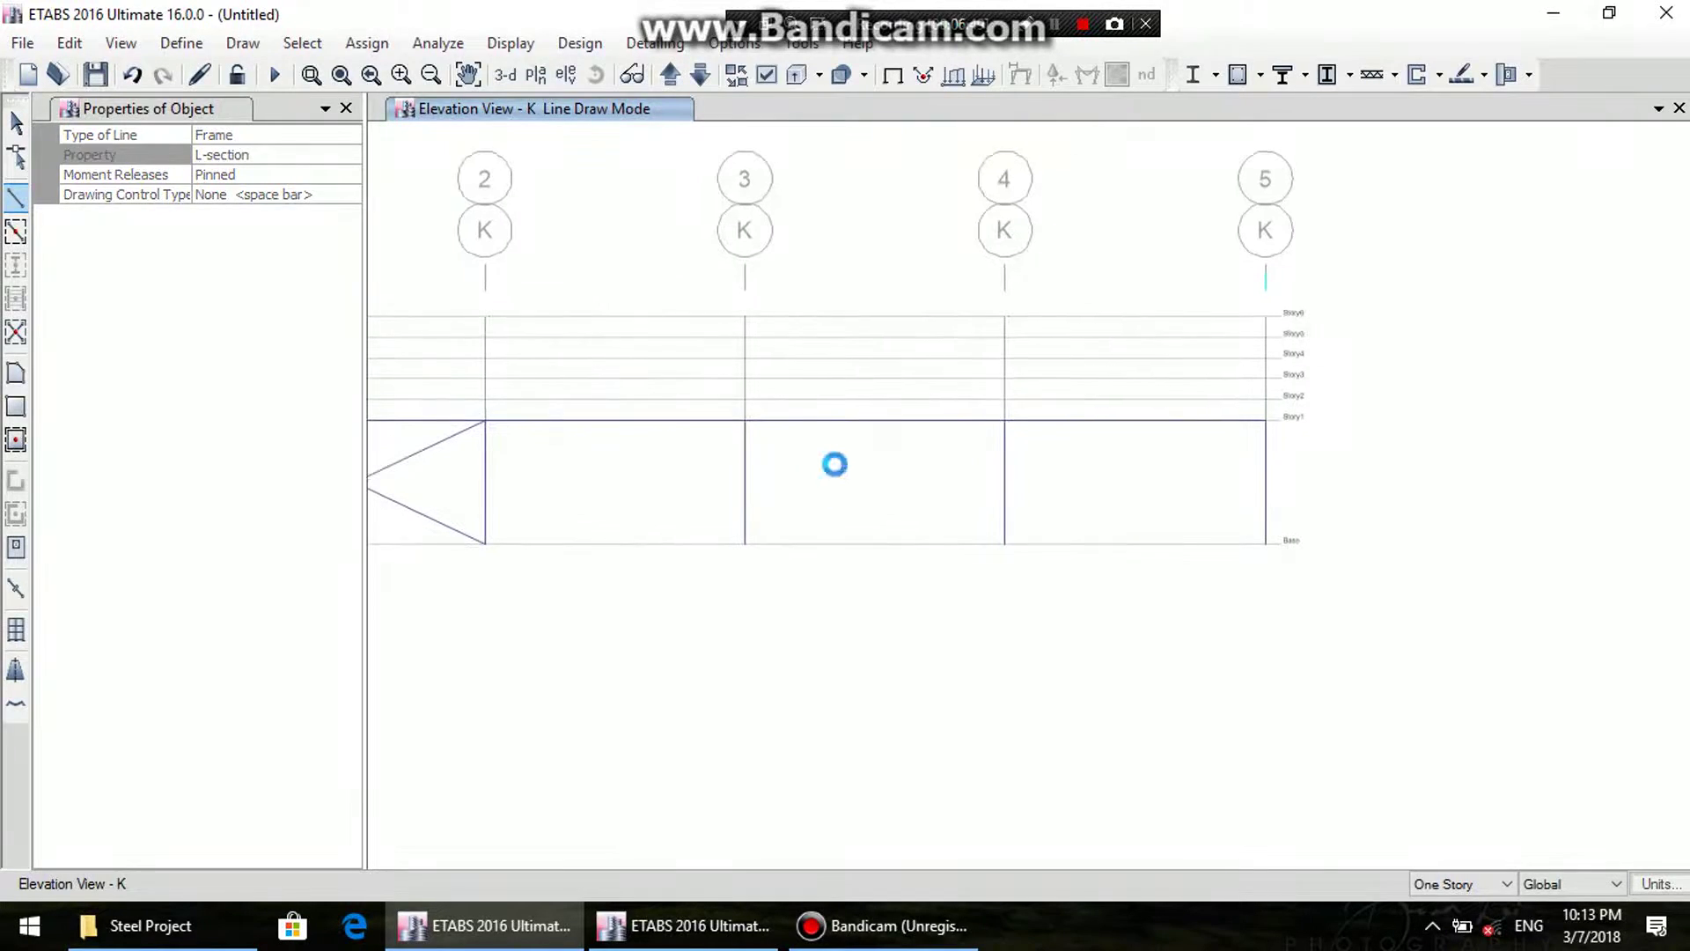
{"action": "left_click", "coordinate": [1005, 421]}
{"action": "left_click", "coordinate": [1264, 548]}
{"action": "key", "text": "Escape"}
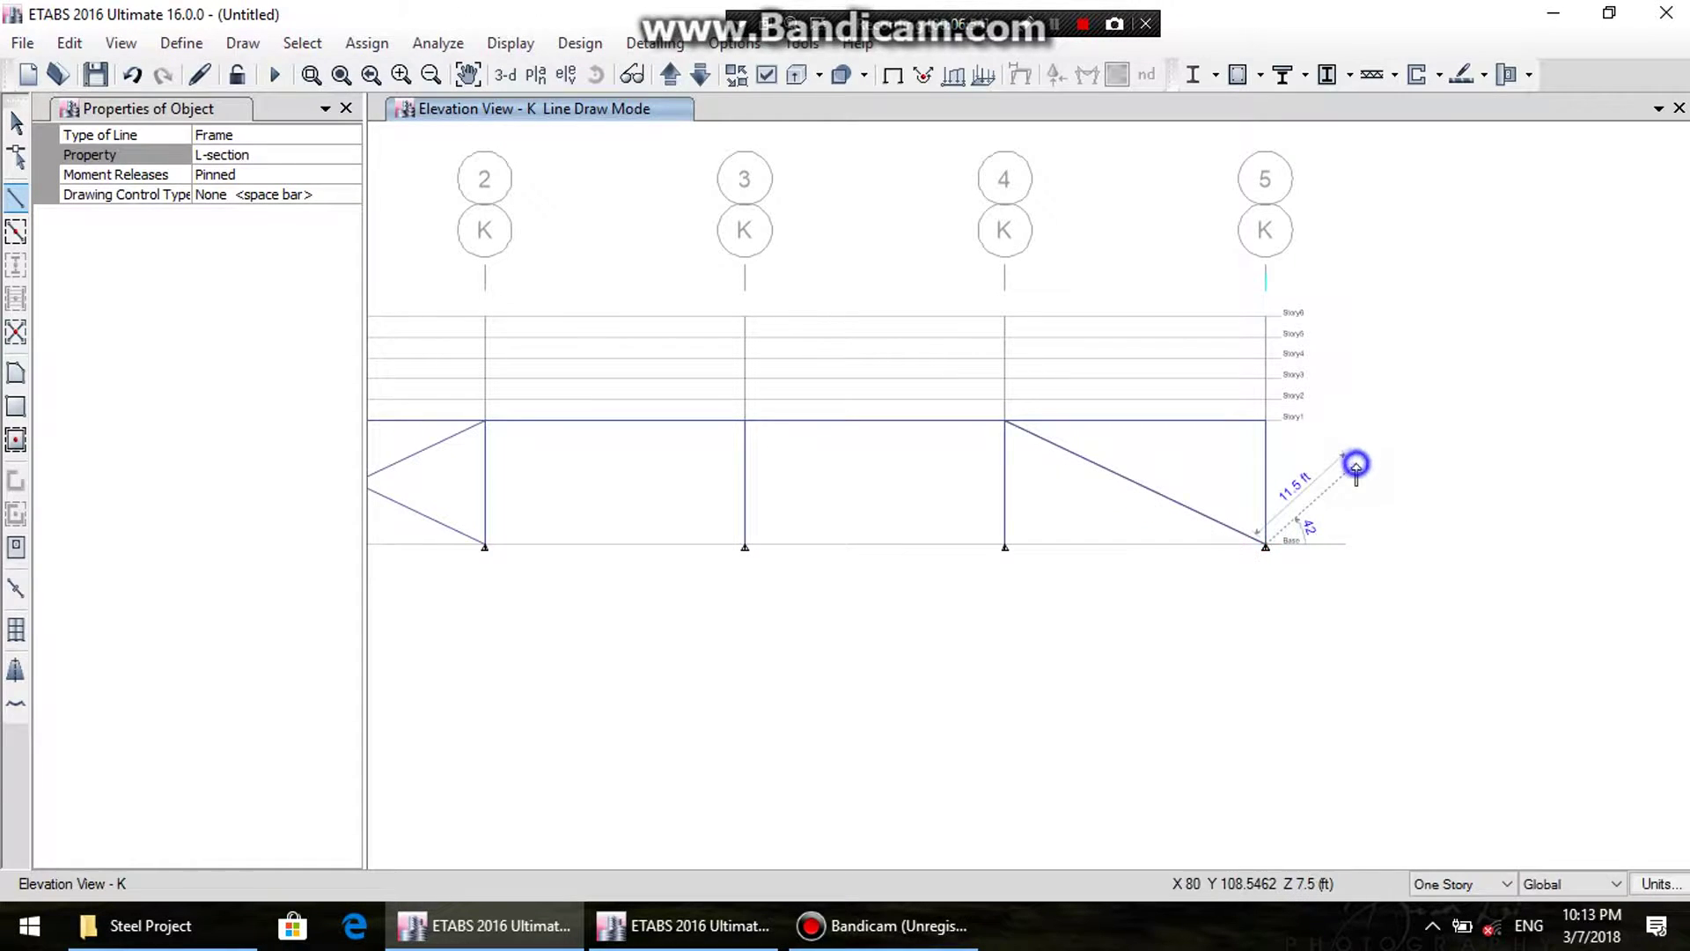
{"action": "left_click", "coordinate": [1261, 420]}
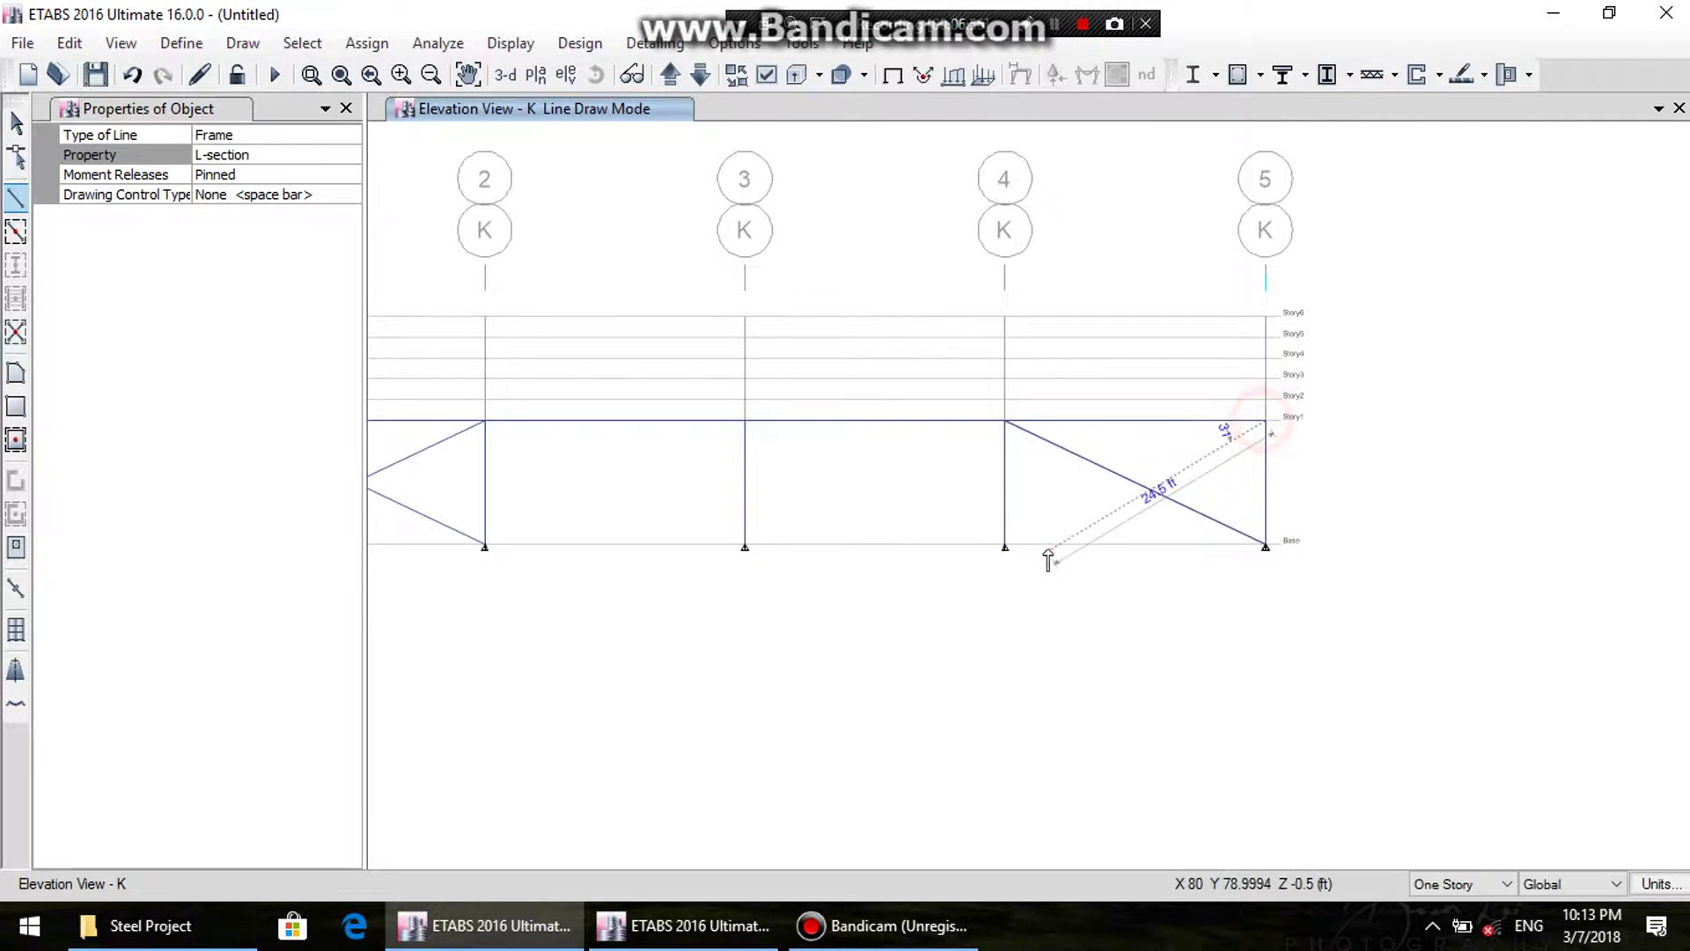
{"action": "left_click", "coordinate": [1005, 543]}
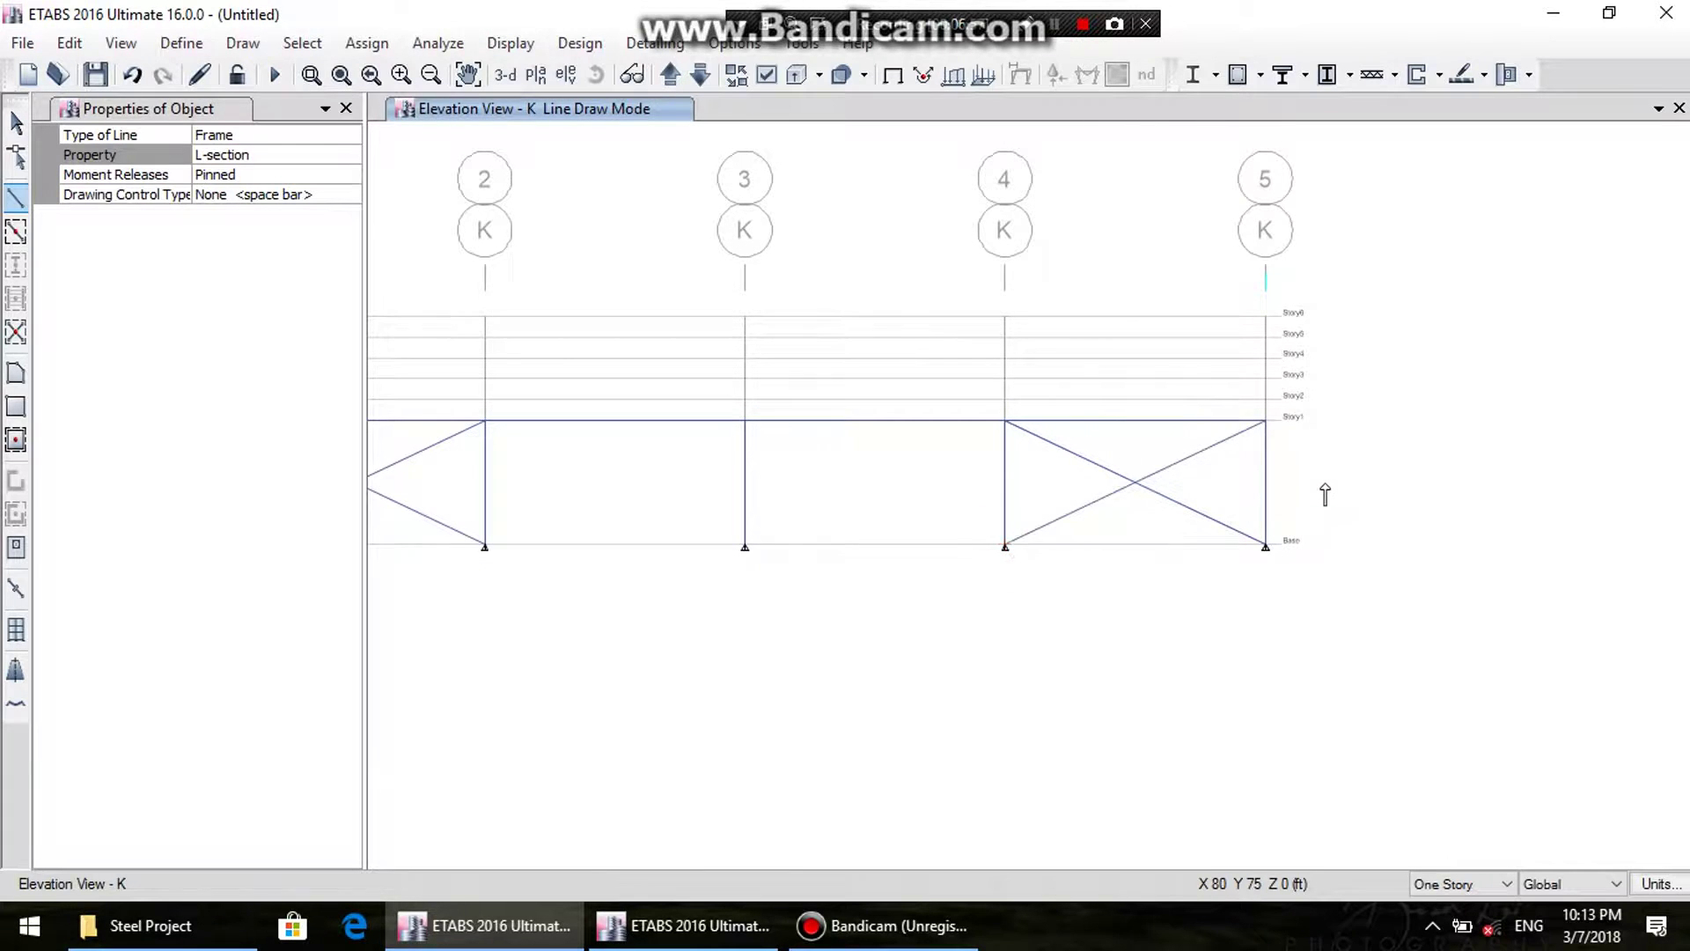
{"action": "key", "text": "Escape"}
- Show the structure in the 3-D view with the grid system hidden to inspect the side-wall bracing
{"action": "mouse_move", "coordinate": [837, 510]}
{"action": "middle_mouse_down"}
{"action": "mouse_move", "coordinate": [987, 503]}
{"action": "mouse_move", "coordinate": [1030, 473]}
{"action": "middle_mouse_up"}
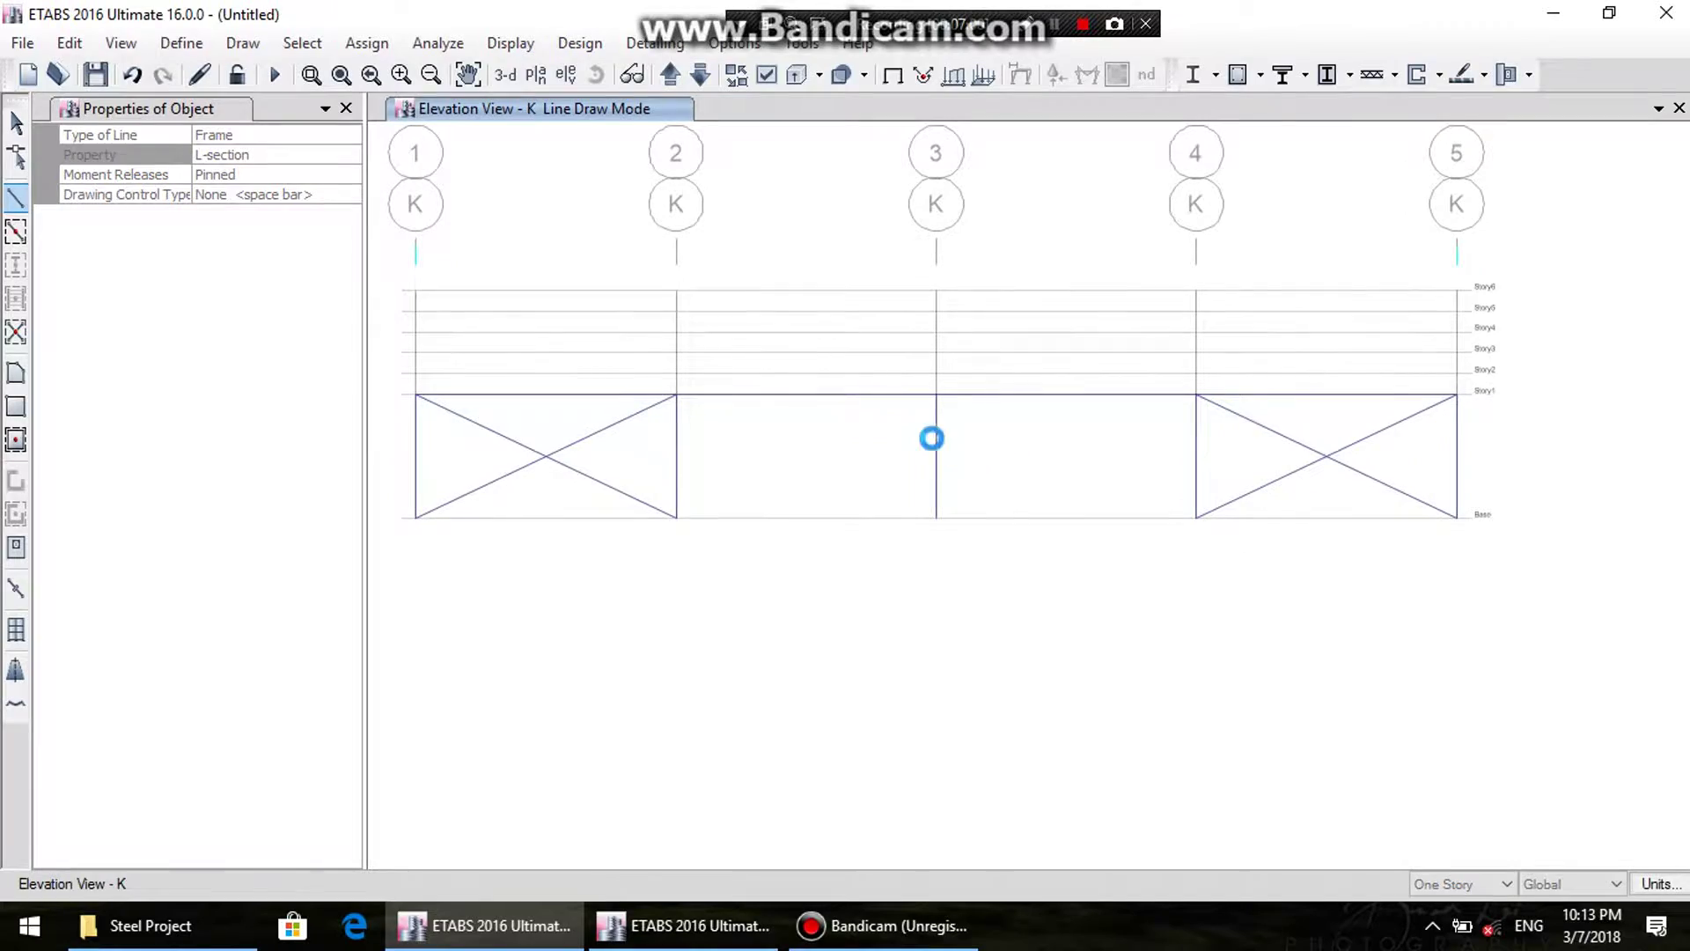
{"action": "left_click", "coordinate": [508, 81]}
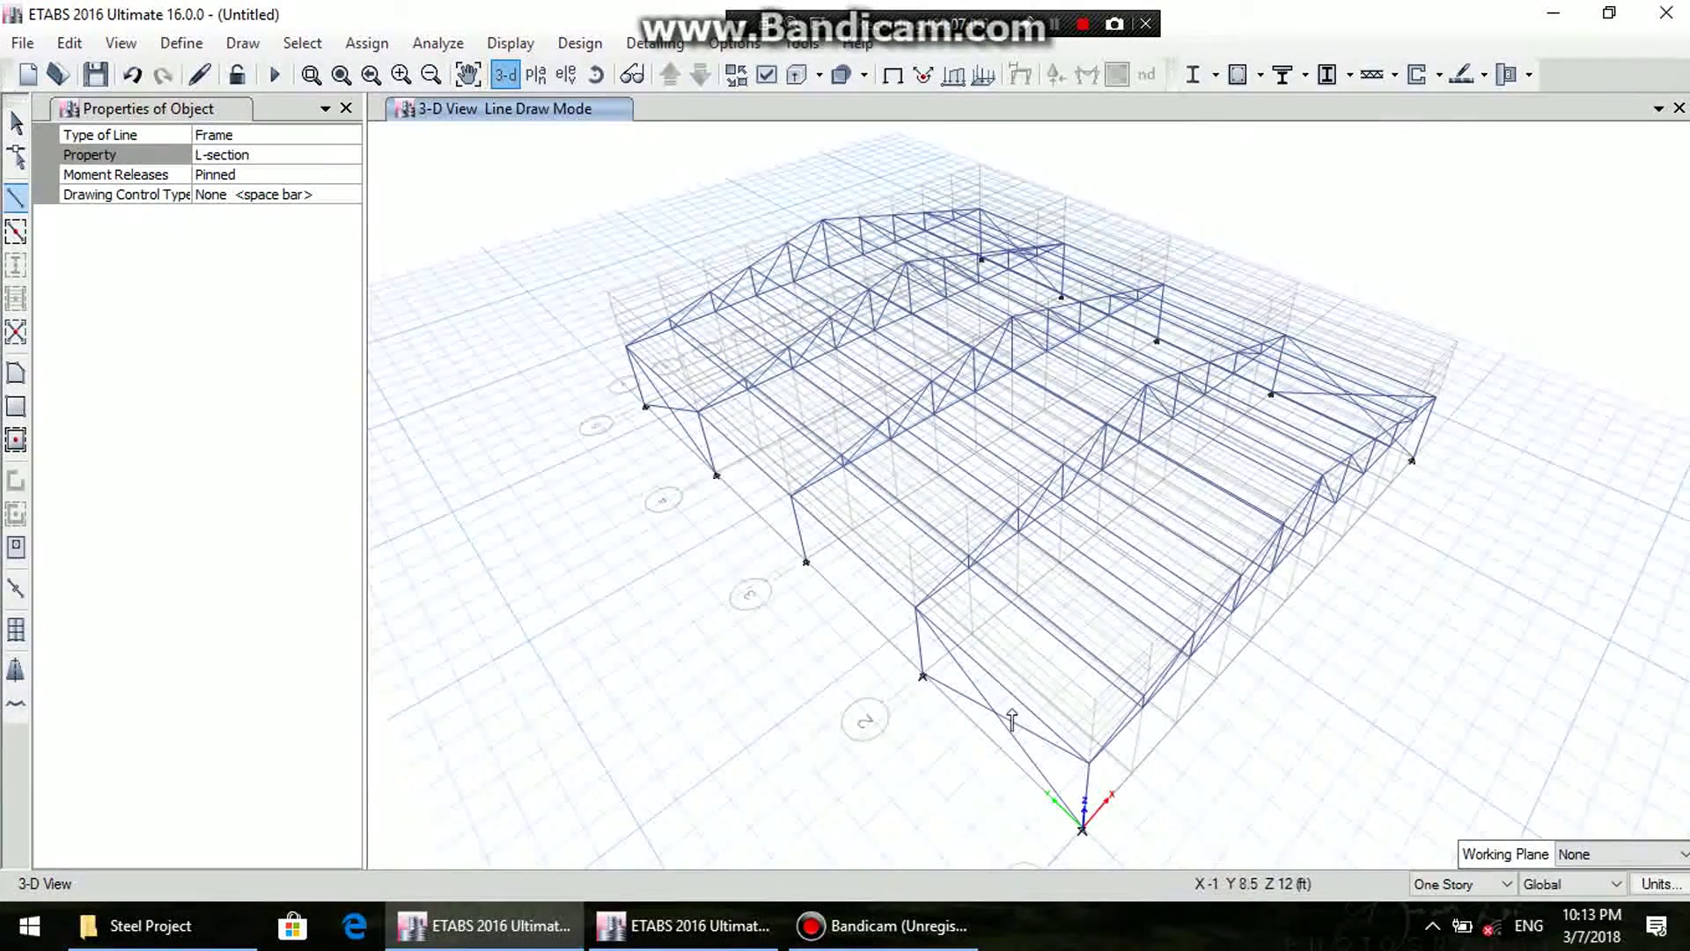
{"action": "left_click", "coordinate": [122, 43]}
{"action": "left_click", "coordinate": [216, 461]}
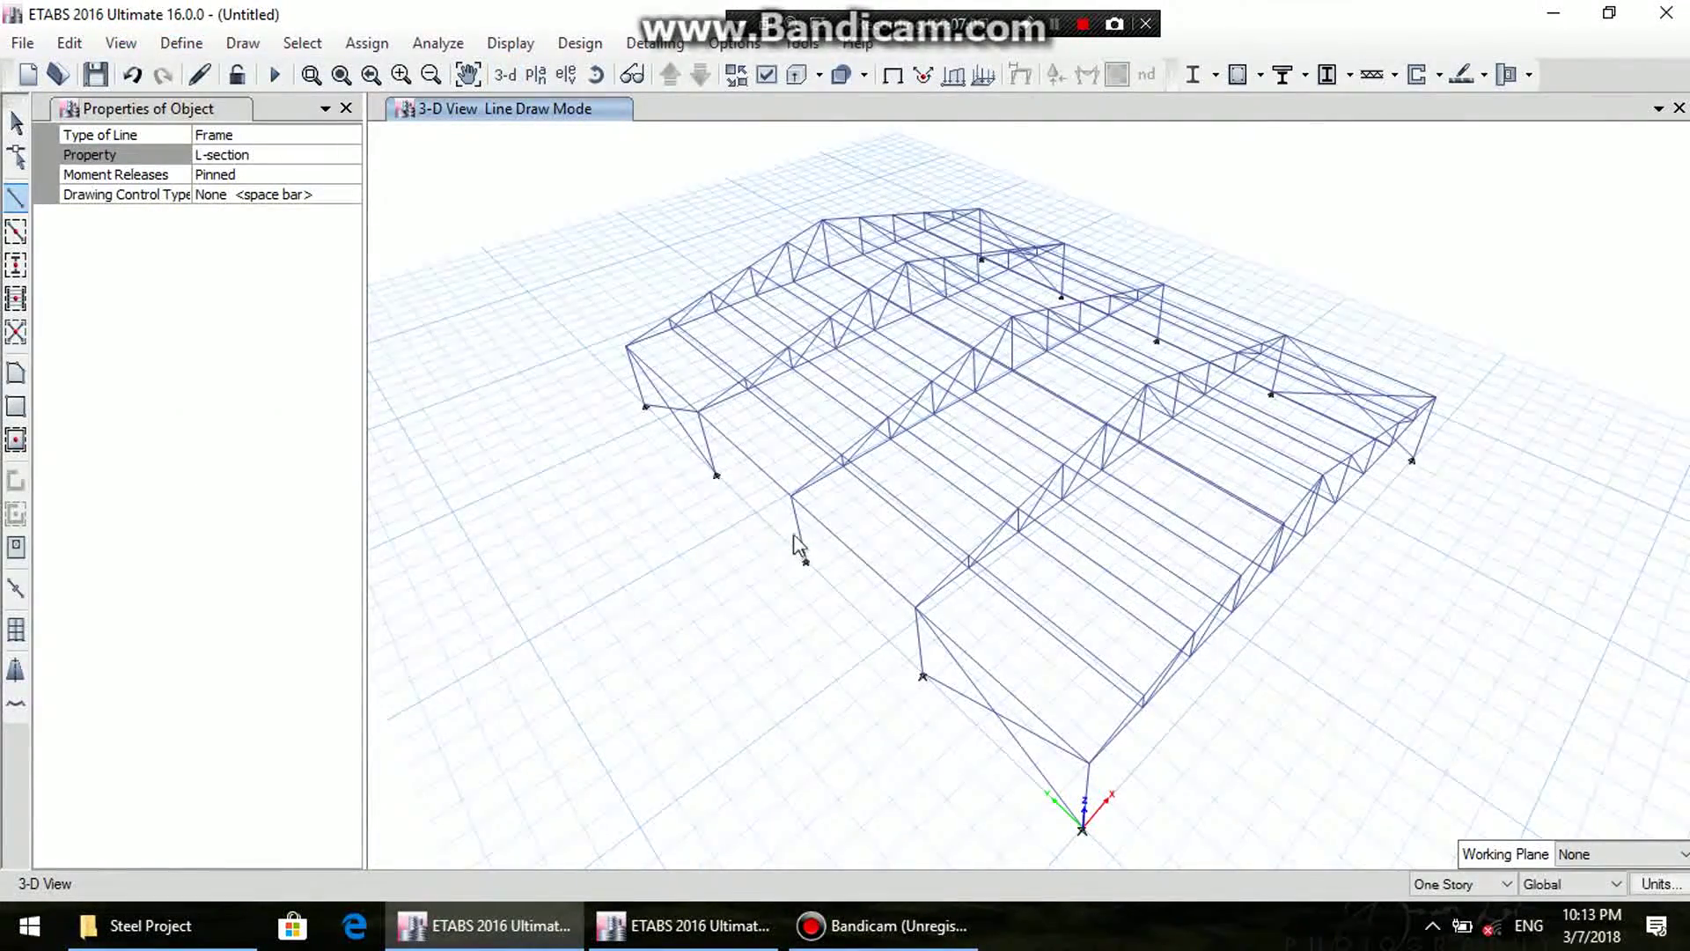
{"action": "middle_click_drag", "start_coordinate": [797, 550], "coordinate": [765, 460]}
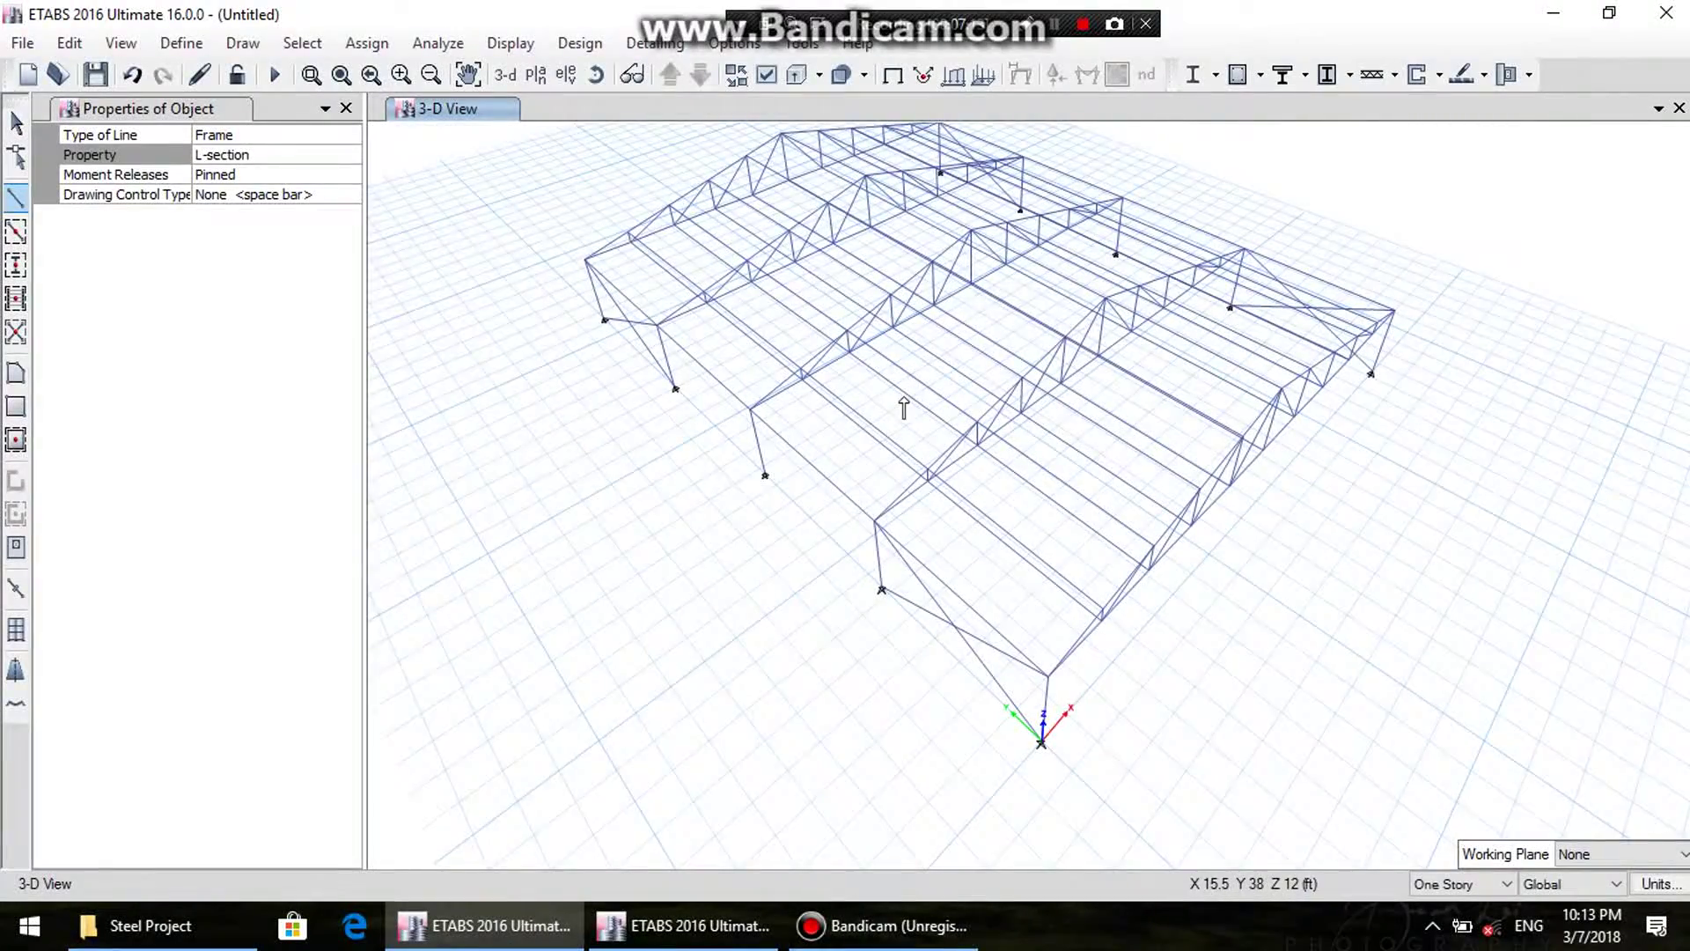
{"action": "middle_click_drag", "start_coordinate": [905, 426], "coordinate": [868, 414]}
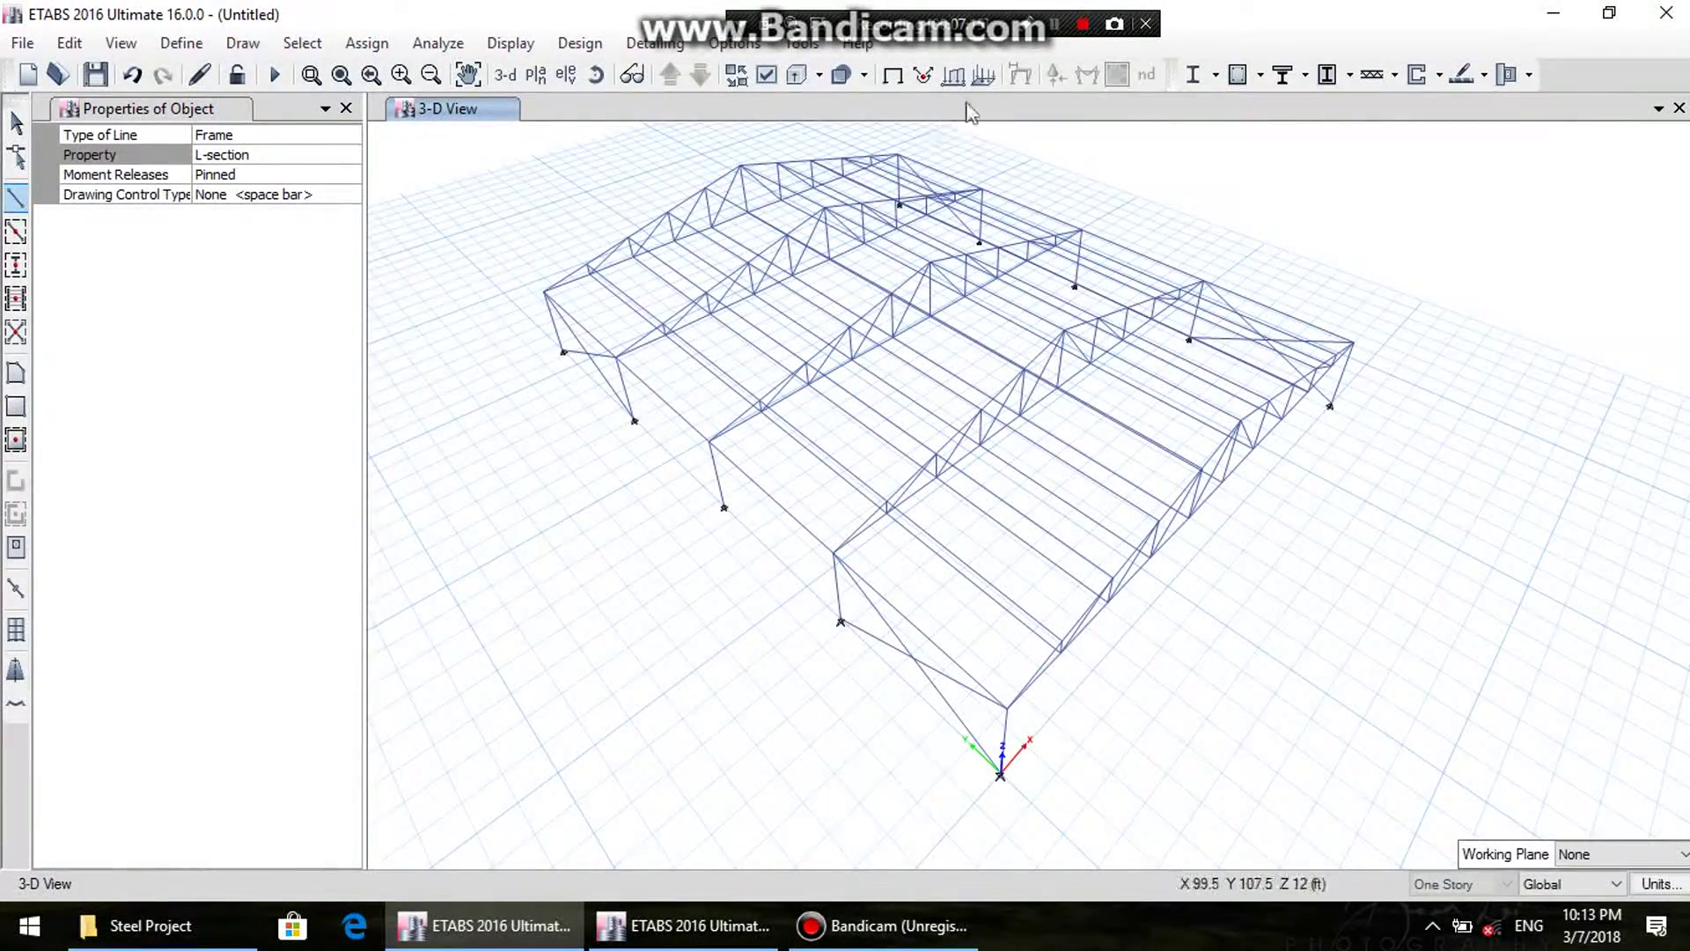
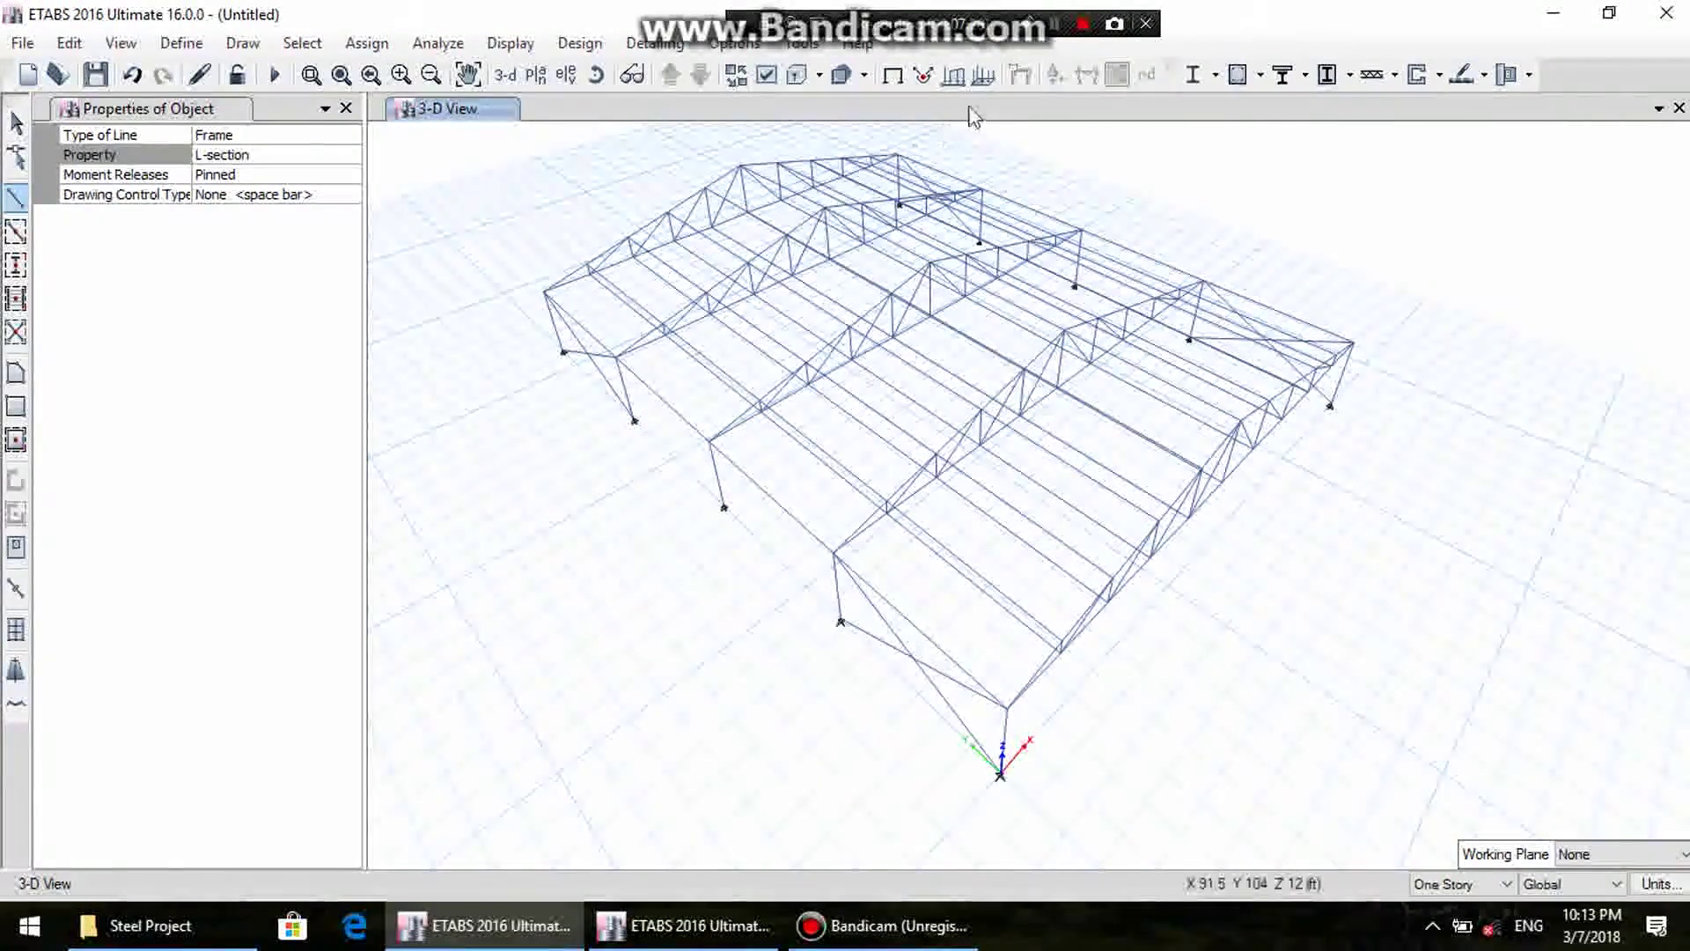
- Show the elevation view of grid line 1 and display its grid system
{"action": "left_click", "coordinate": [1055, 26]}
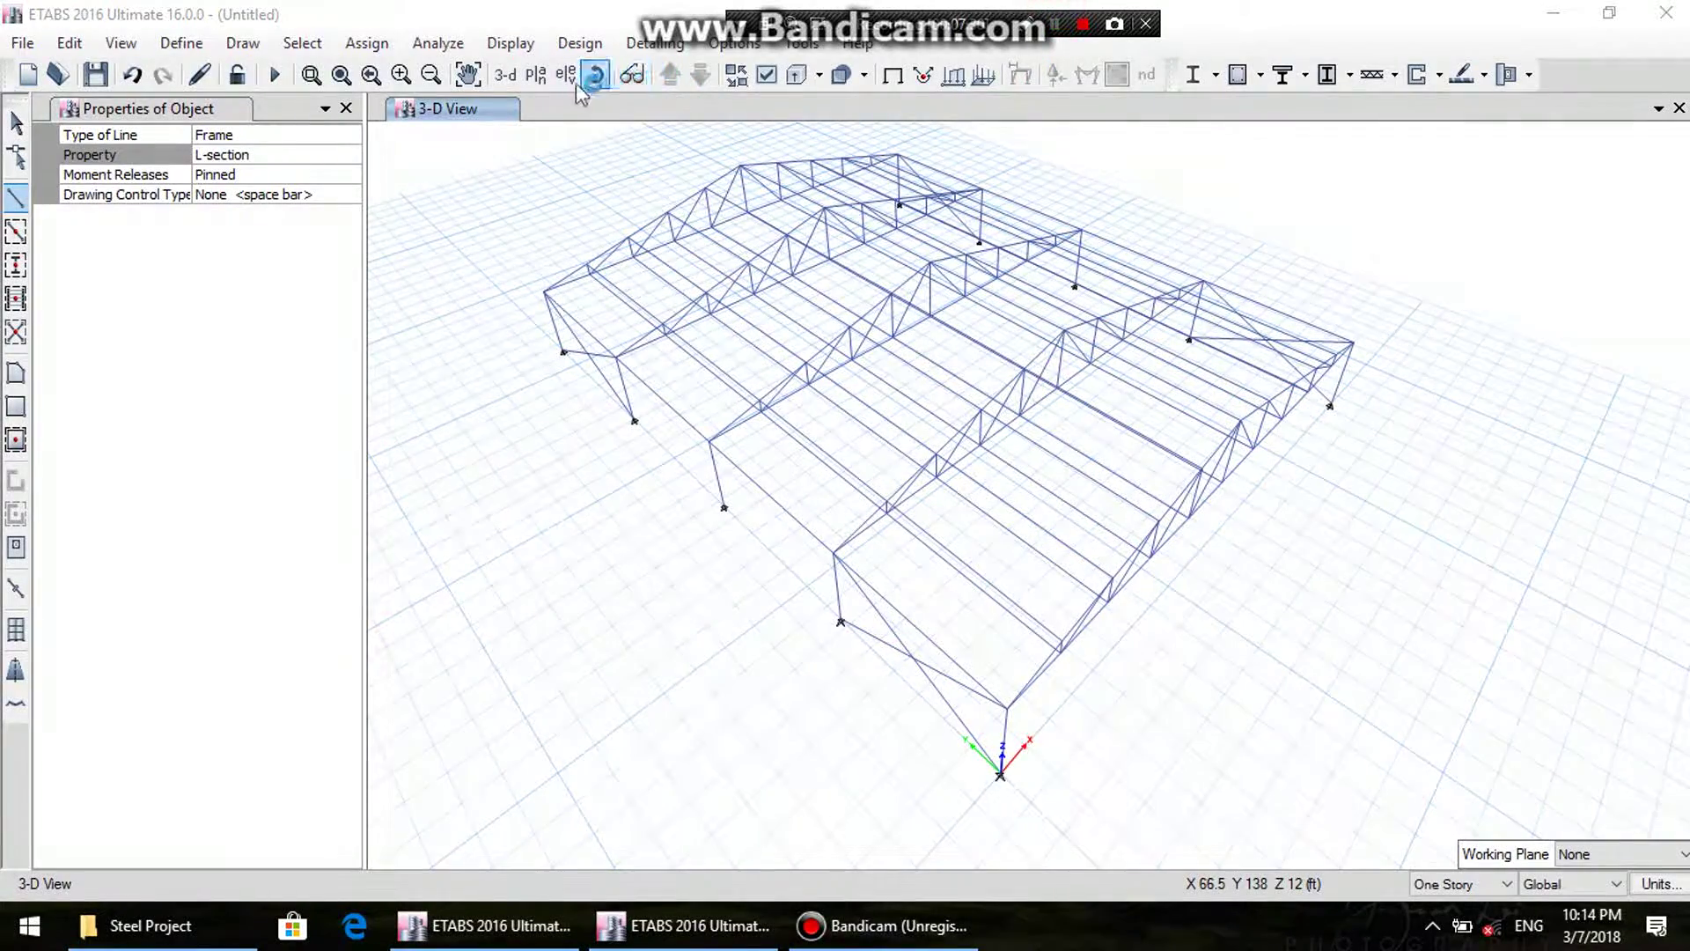
{"action": "left_click", "coordinate": [566, 74]}
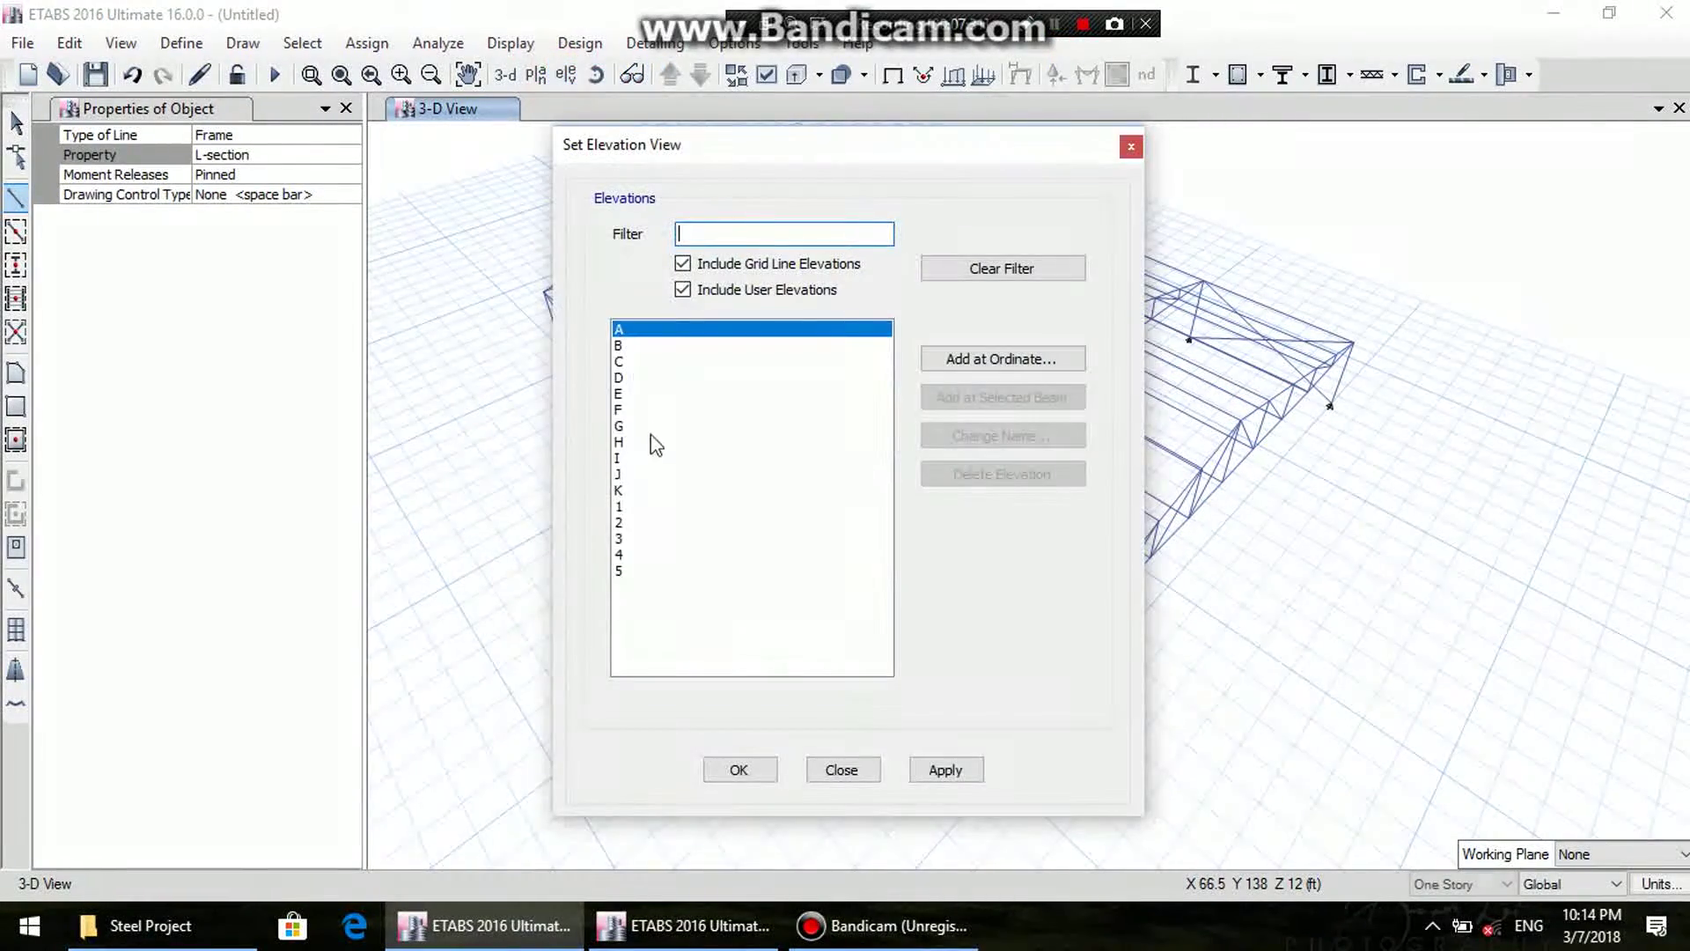
{"action": "left_click", "coordinate": [629, 506]}
{"action": "left_click", "coordinate": [941, 769]}
{"action": "left_click", "coordinate": [855, 778]}
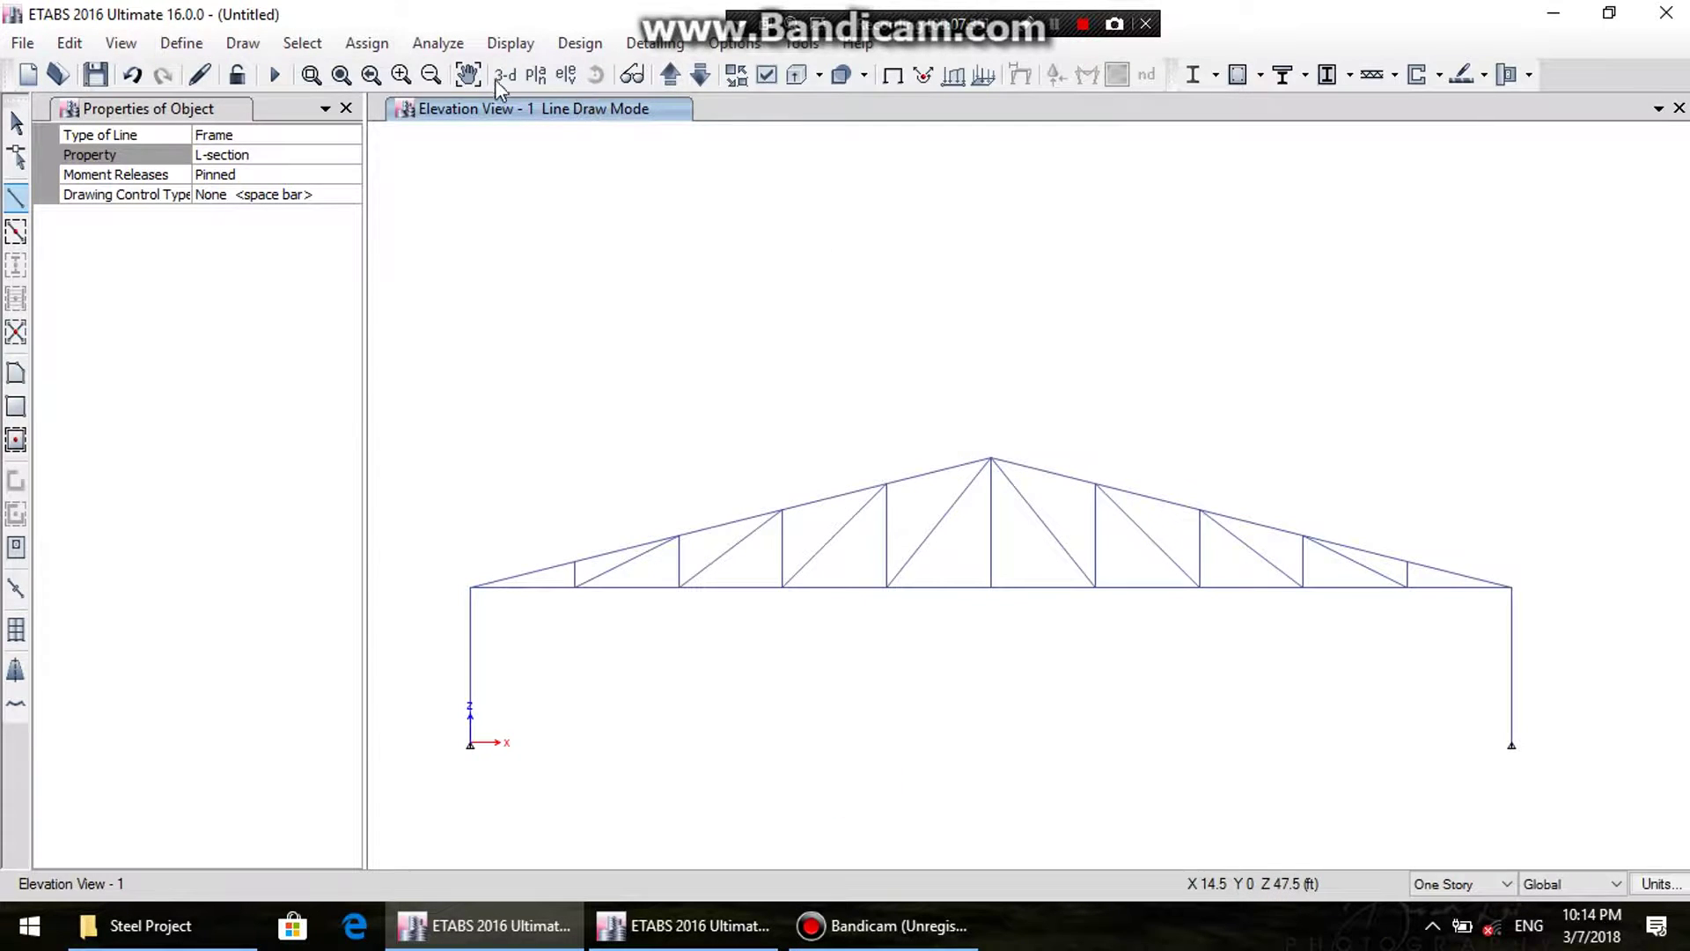
{"action": "left_click", "coordinate": [121, 43]}
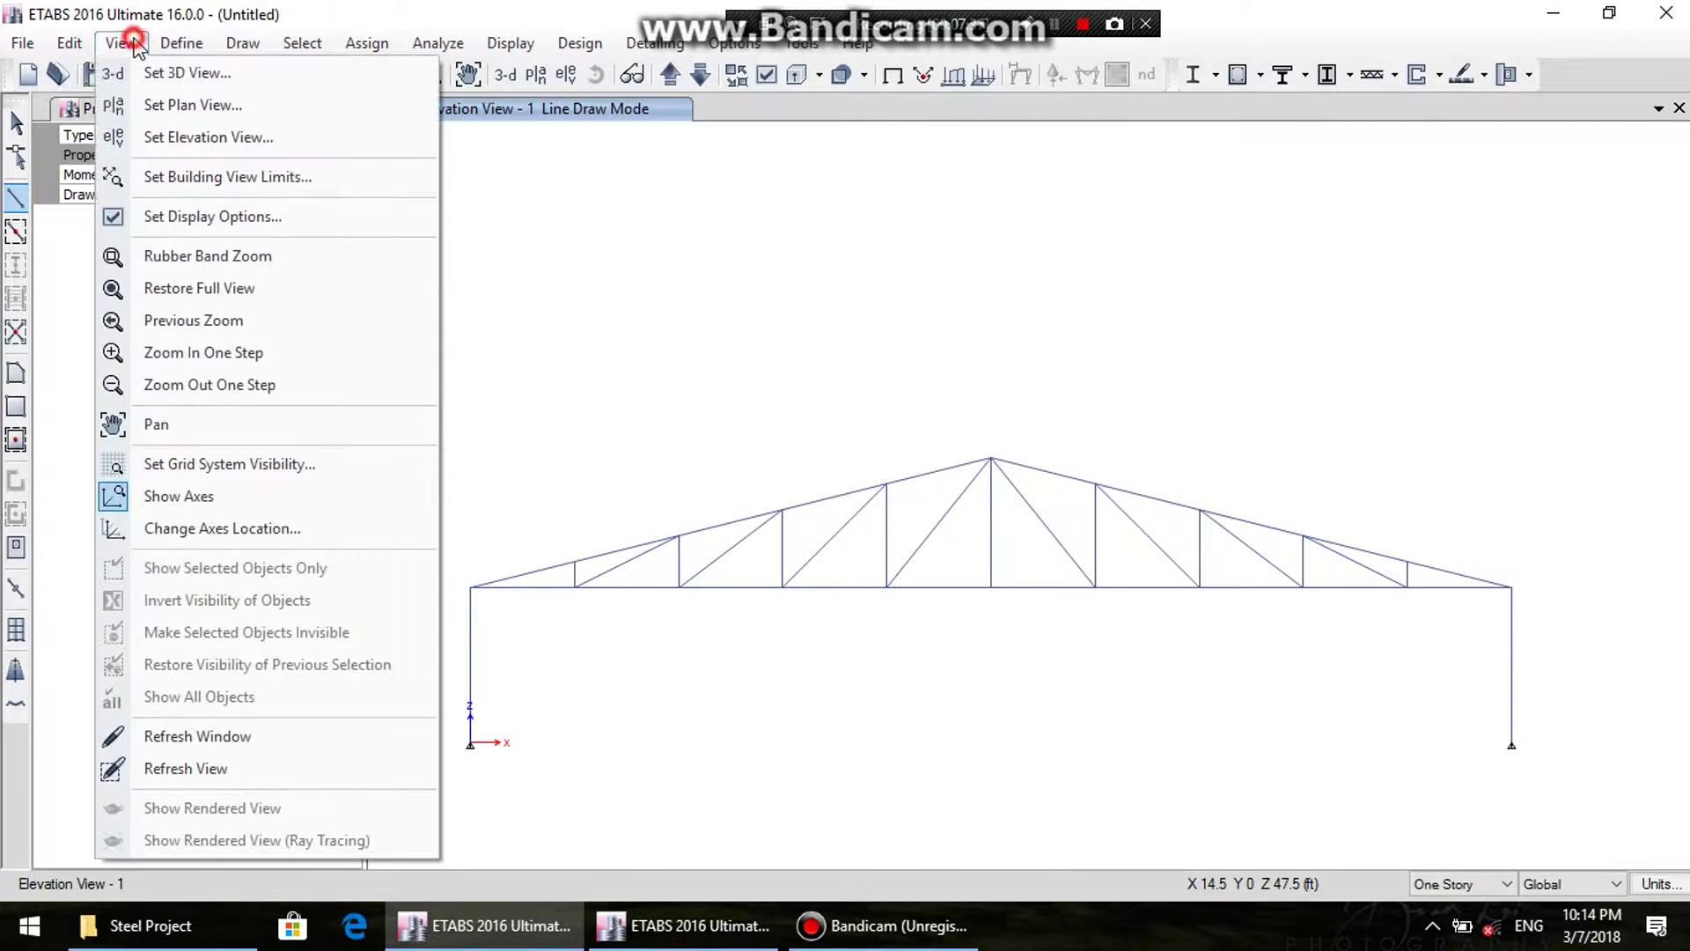
{"action": "left_click", "coordinate": [204, 442]}
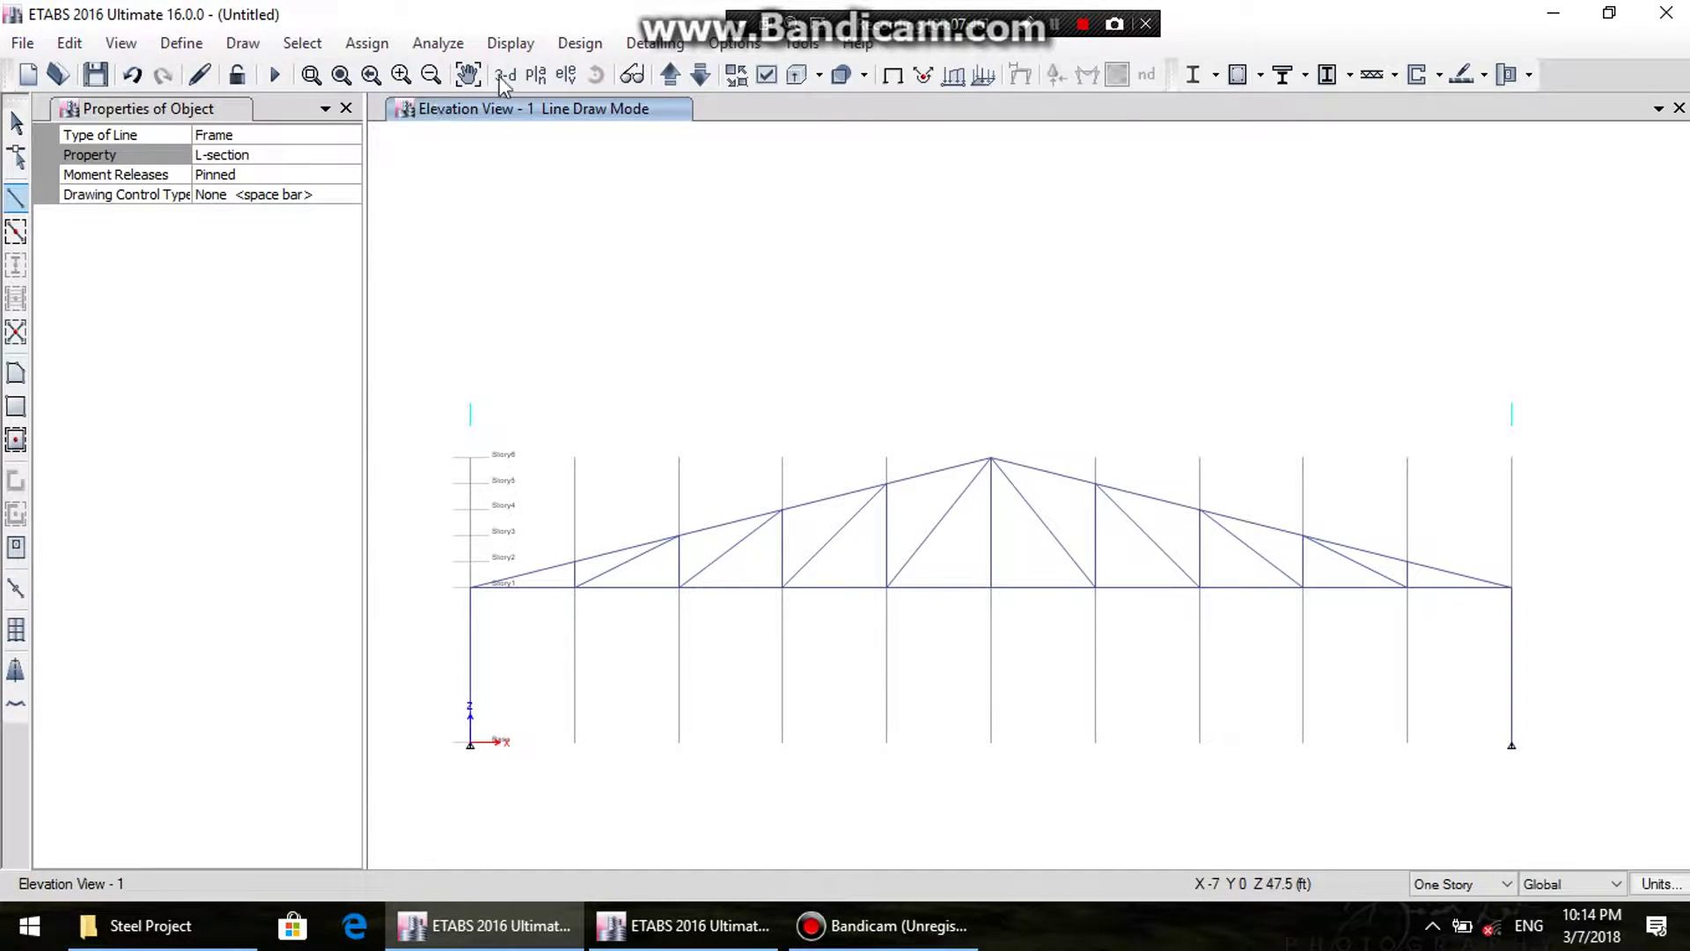
- Show the elevation view of grid line F, along the ridge of the trusses
{"action": "left_click", "coordinate": [565, 75]}
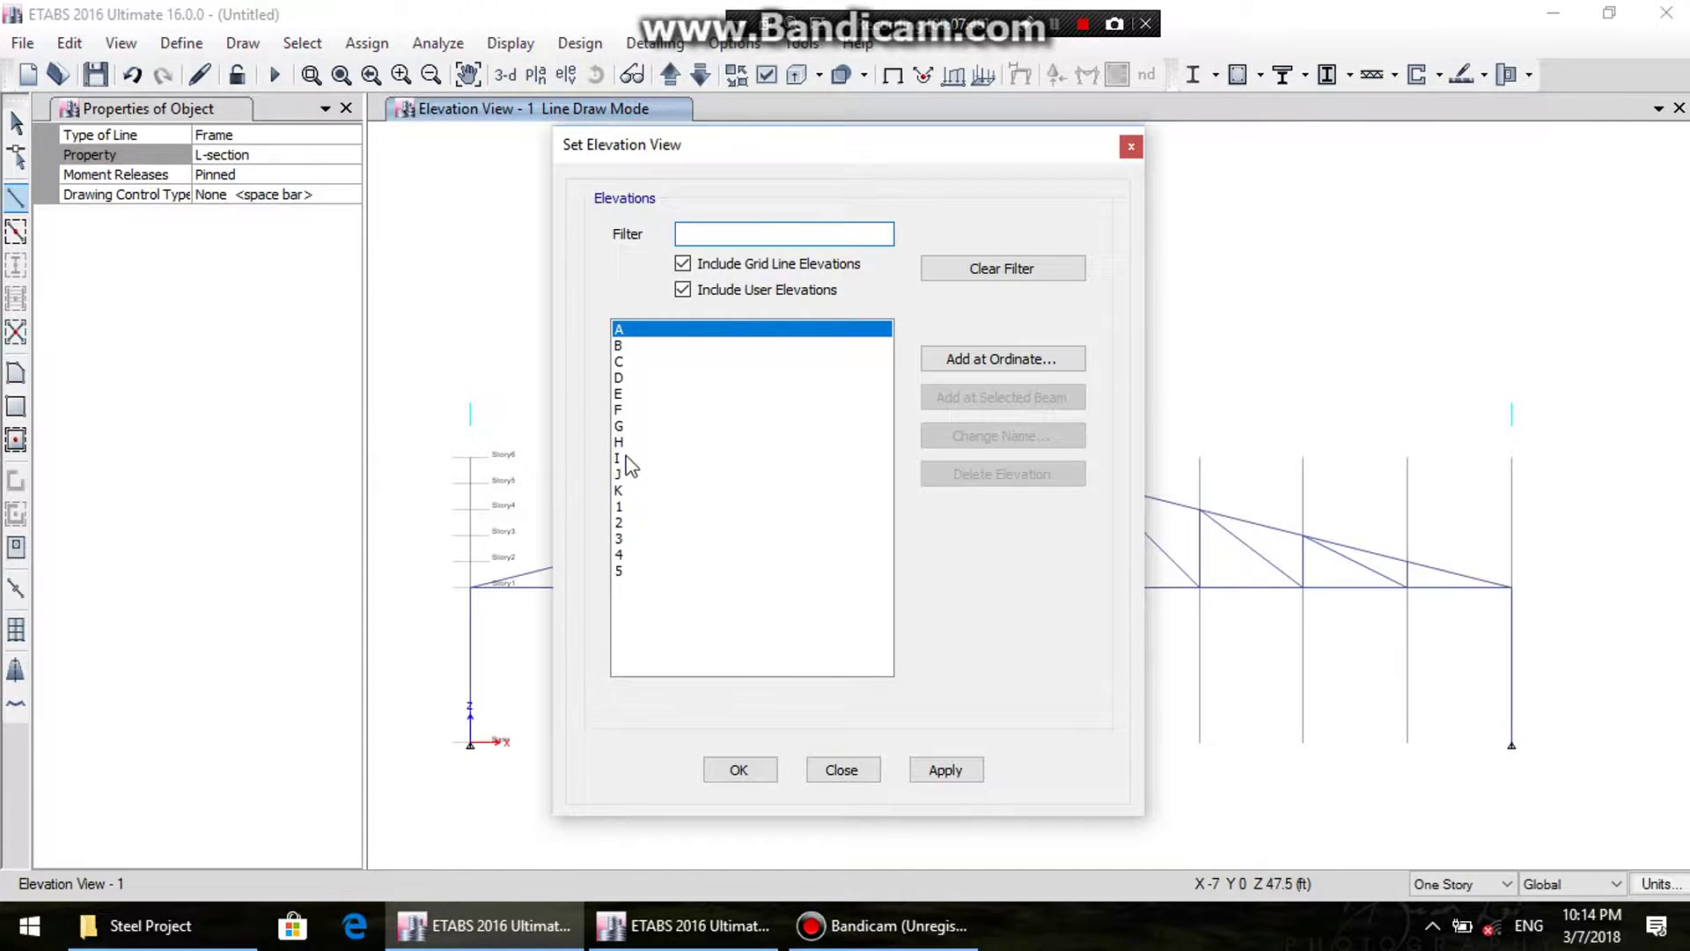
{"action": "left_click", "coordinate": [618, 409]}
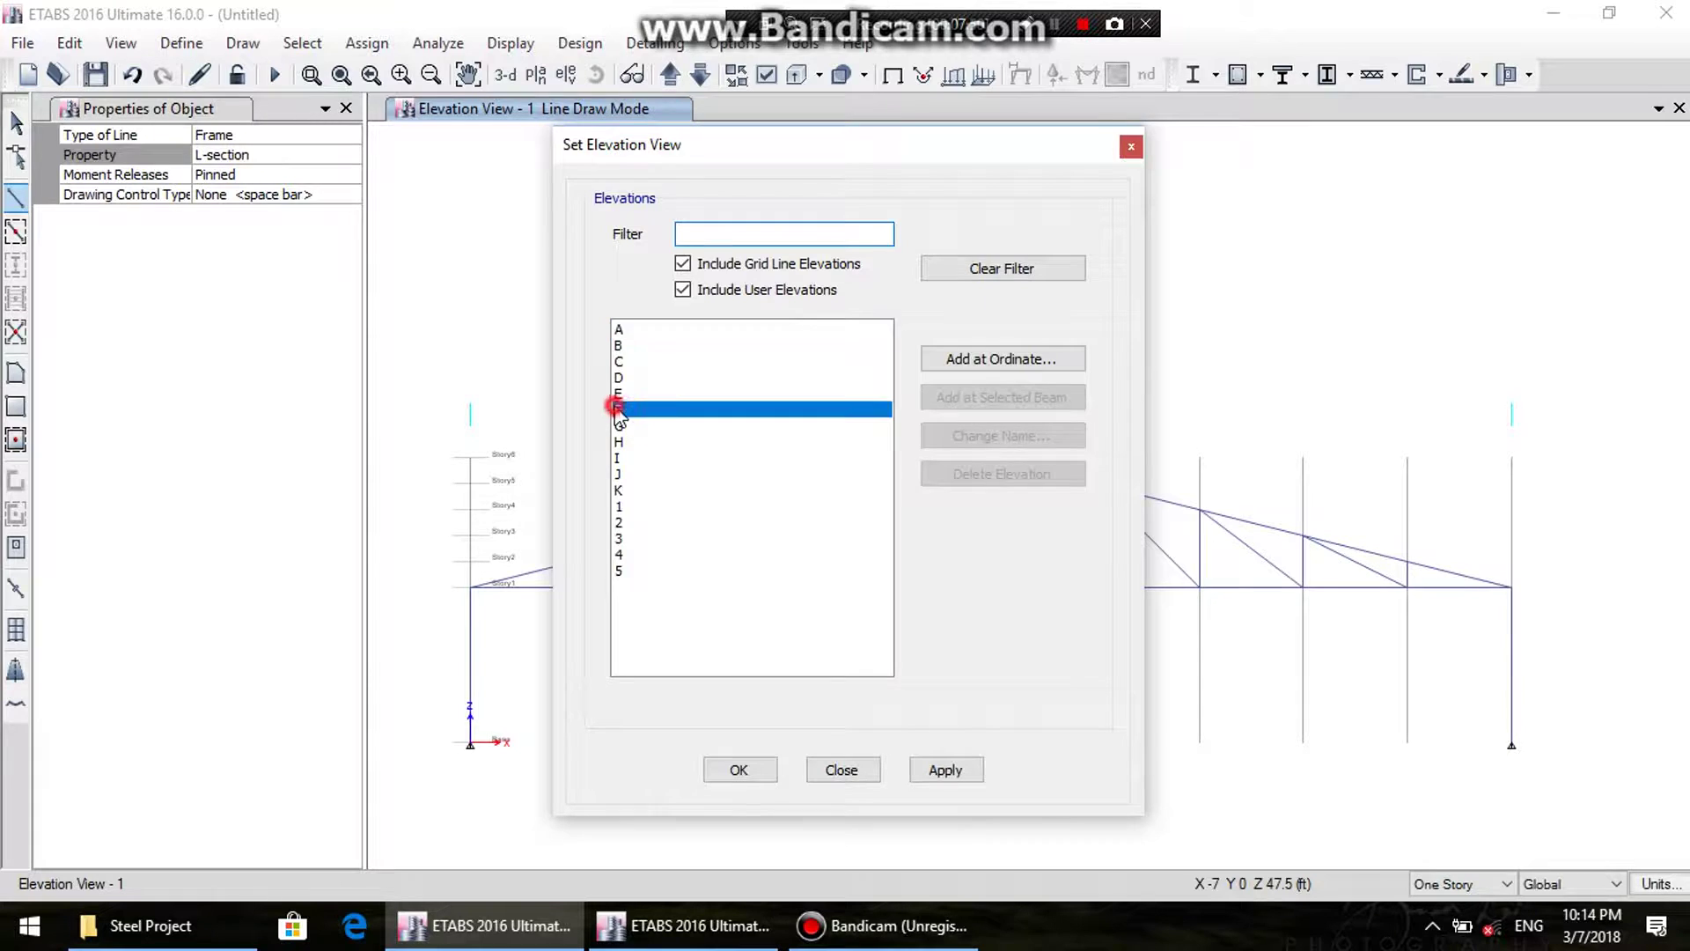
{"action": "left_click", "coordinate": [943, 767]}
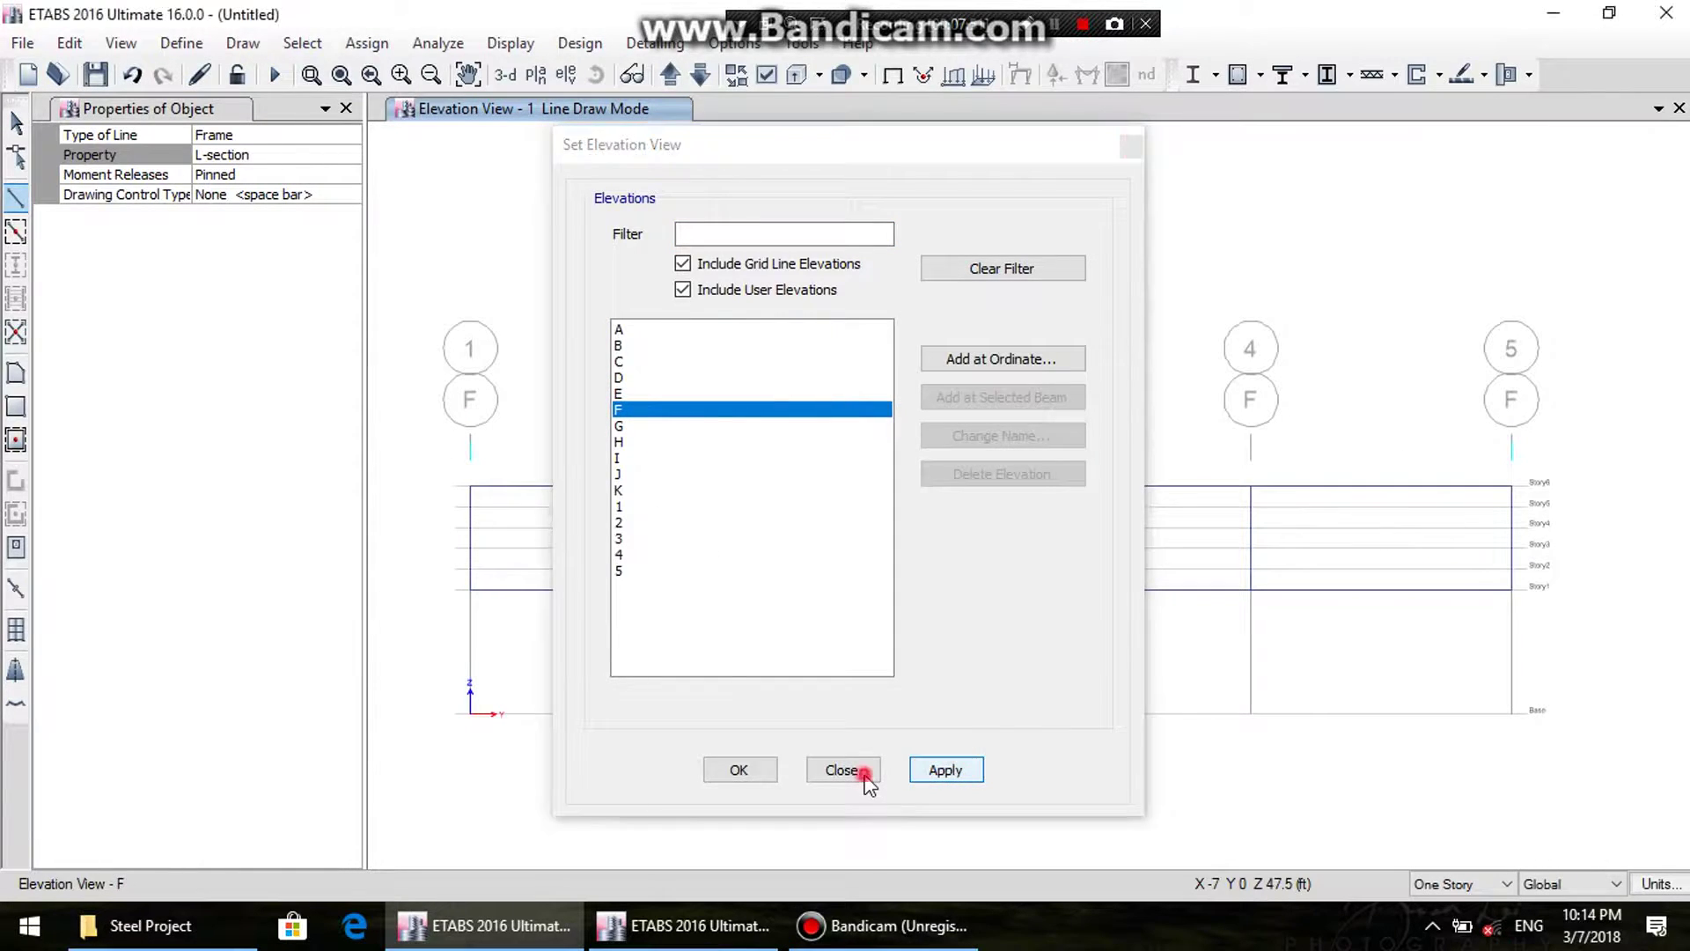
{"action": "left_click", "coordinate": [858, 771]}
{"action": "left_click_drag", "start_coordinate": [973, 619], "coordinate": [1002, 545]}
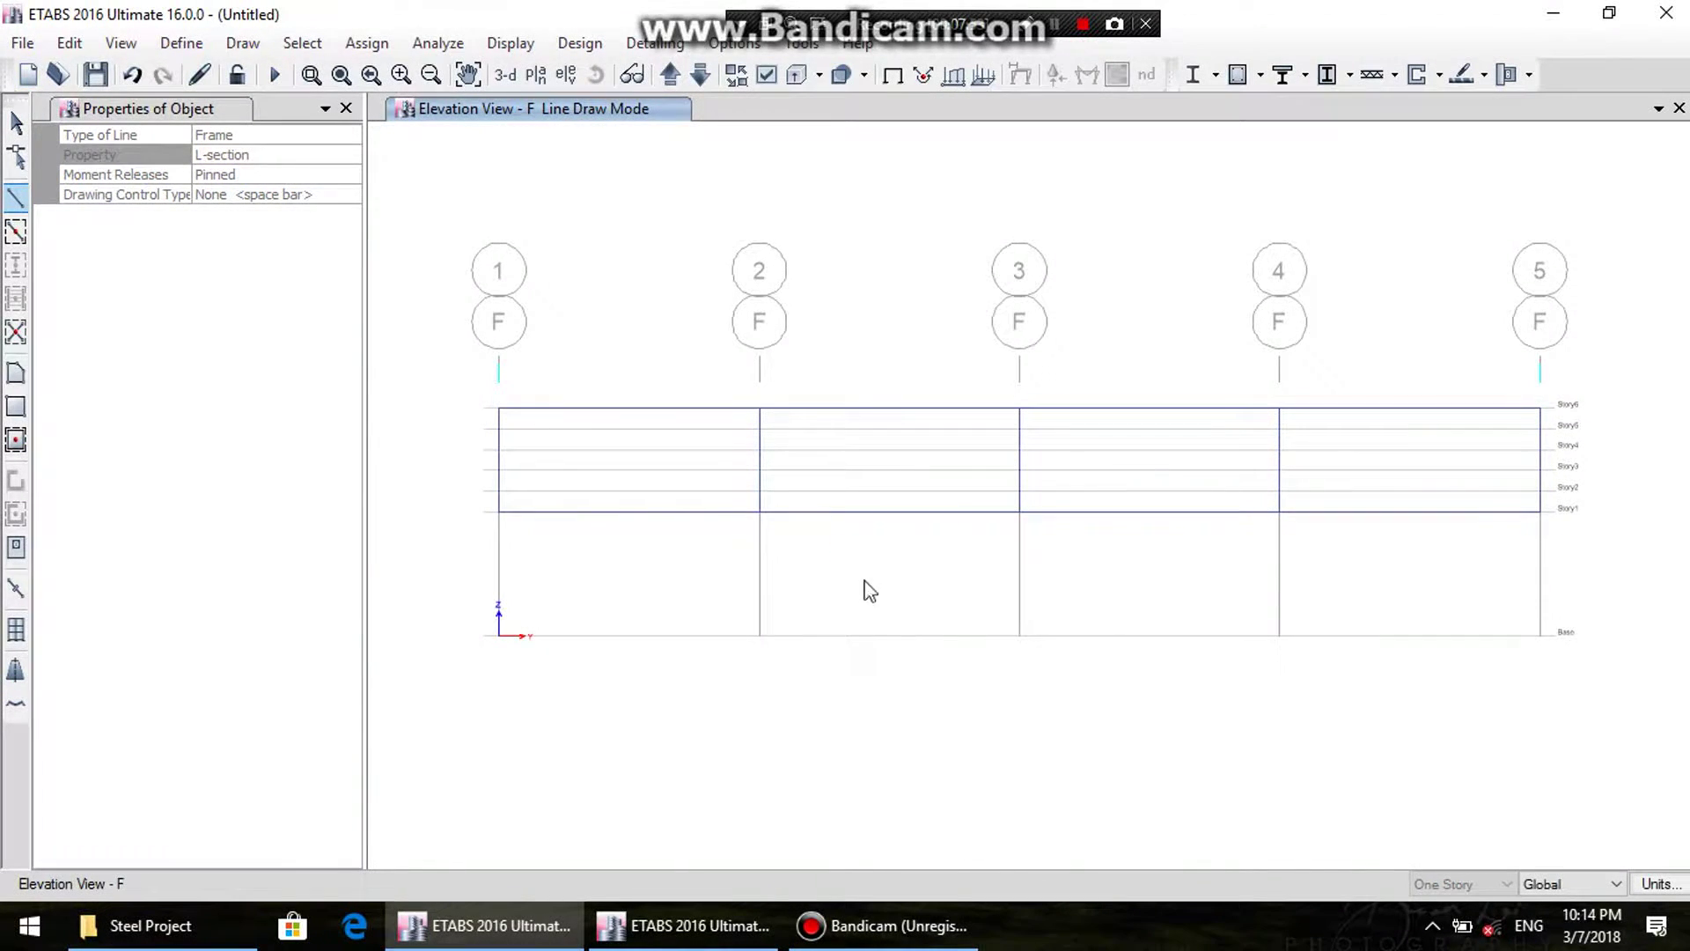
- Draw two crossing pinned L-section braces between Story1 and Story6 in the bay between grids 4 and 5 of elevation F
{"action": "left_click", "coordinate": [1538, 407]}
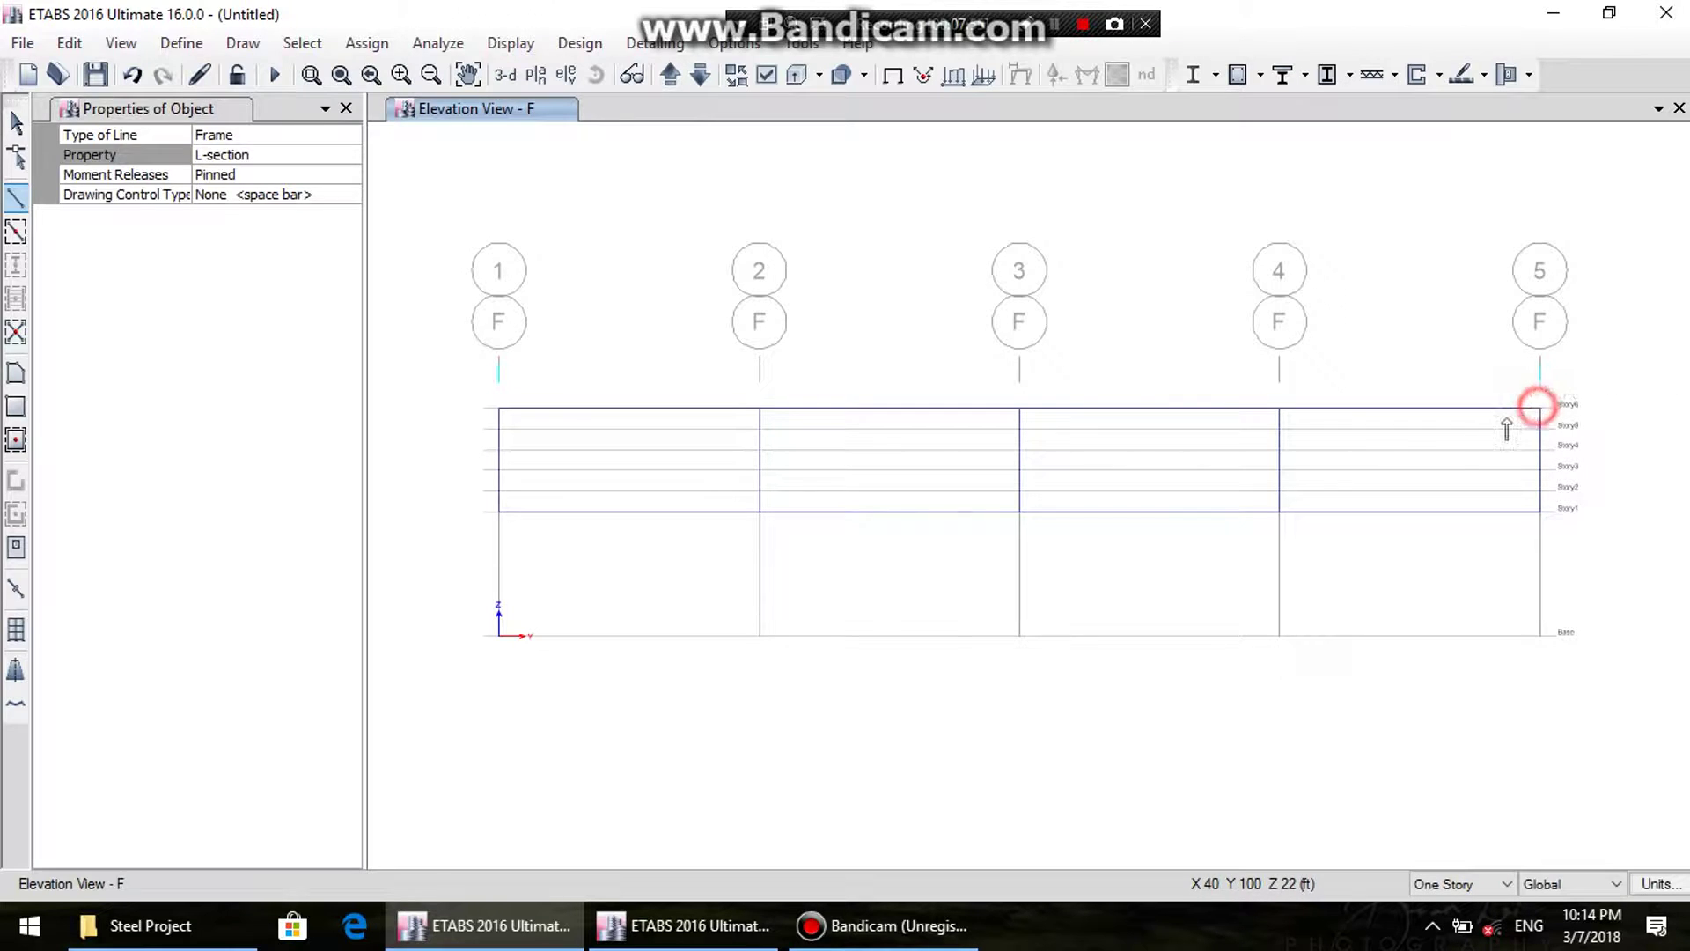
{"action": "left_click", "coordinate": [1282, 510]}
{"action": "right_click", "coordinate": [1347, 322]}
{"action": "left_click", "coordinate": [1280, 407]}
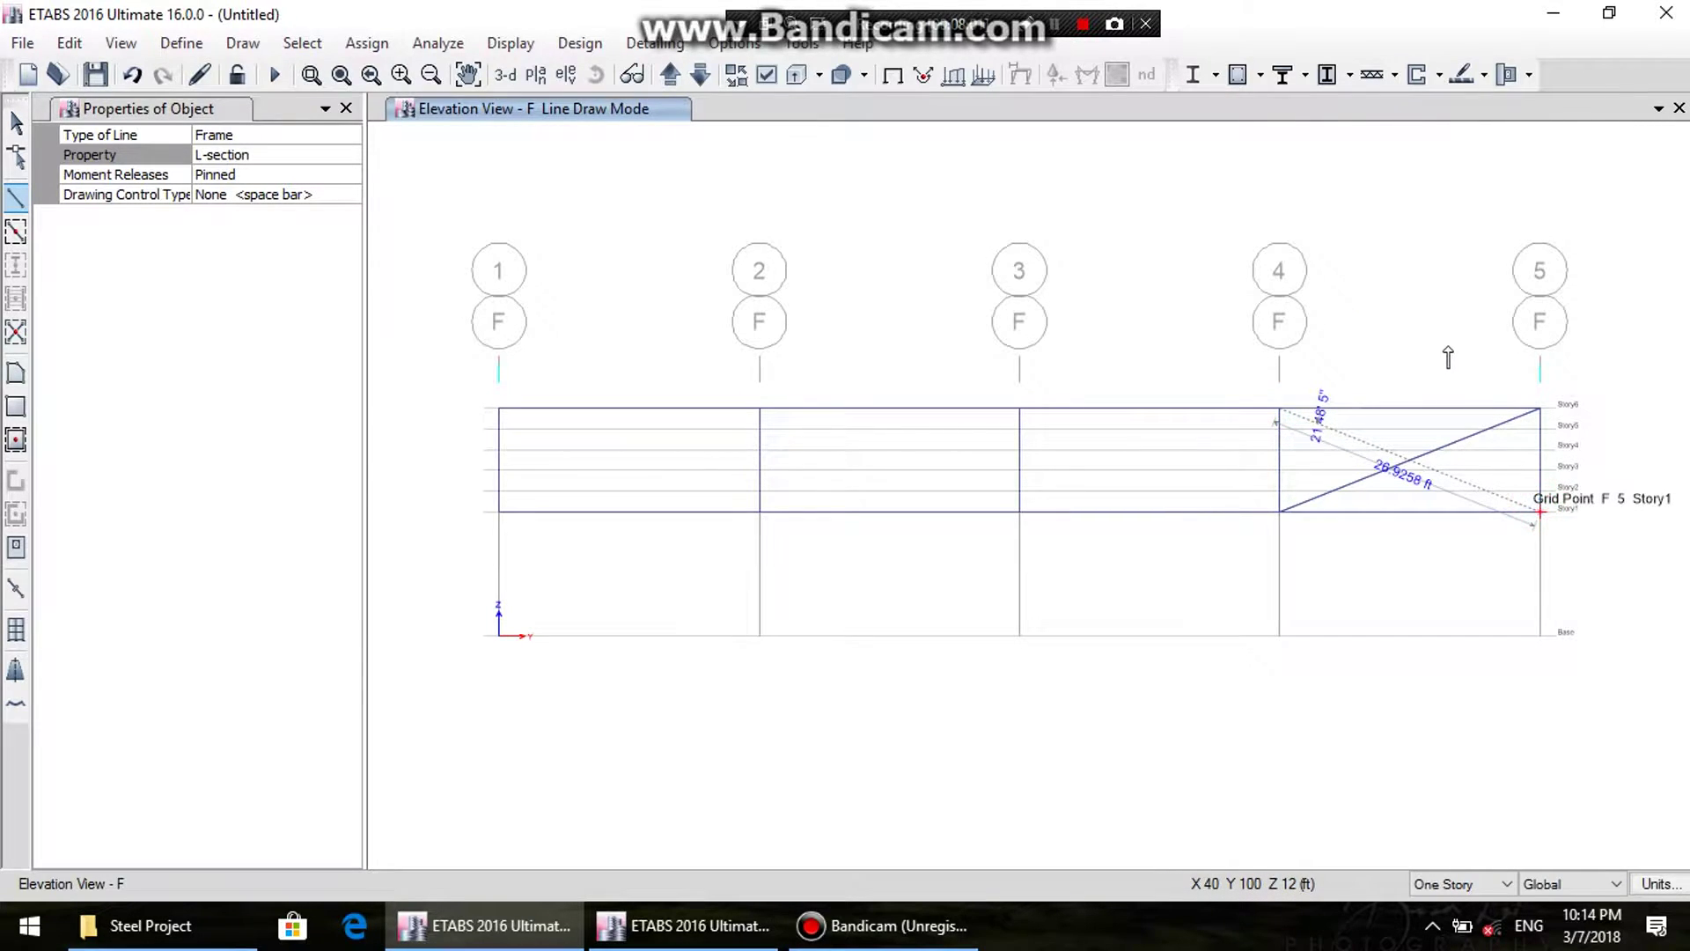
{"action": "left_click", "coordinate": [1540, 511]}
{"action": "right_click", "coordinate": [1415, 325]}
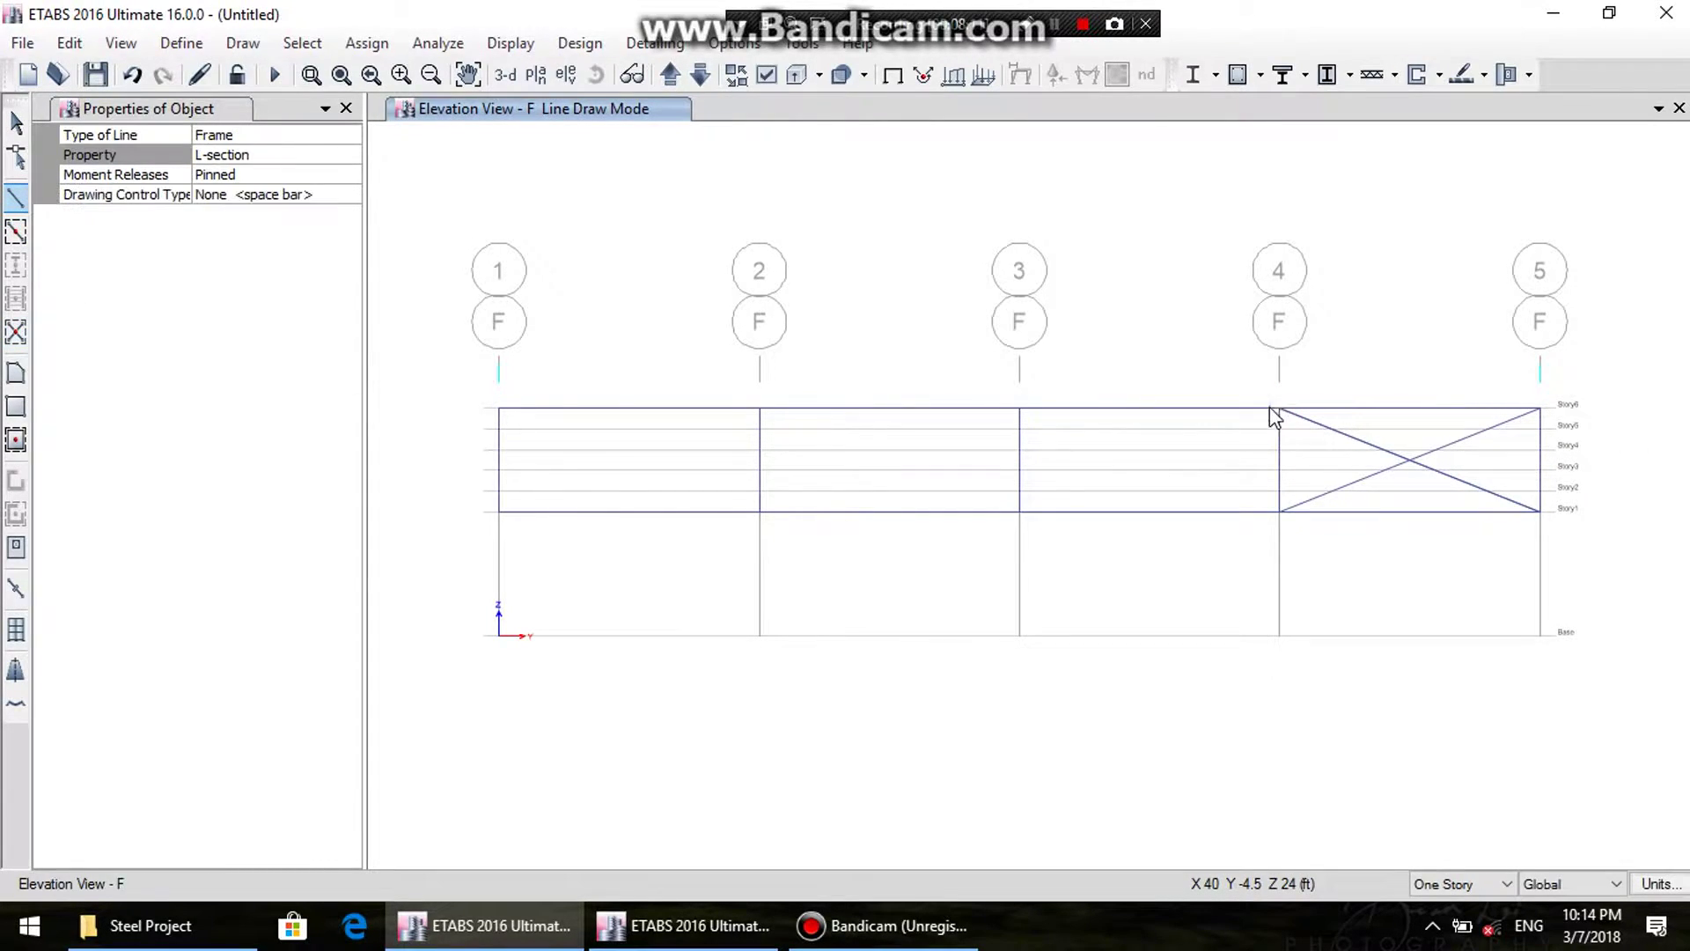
- Draw two crossing pinned L-section braces between Story1 and Story6 in the bay between grids 3 and 4 of elevation F
{"action": "left_click", "coordinate": [1278, 407]}
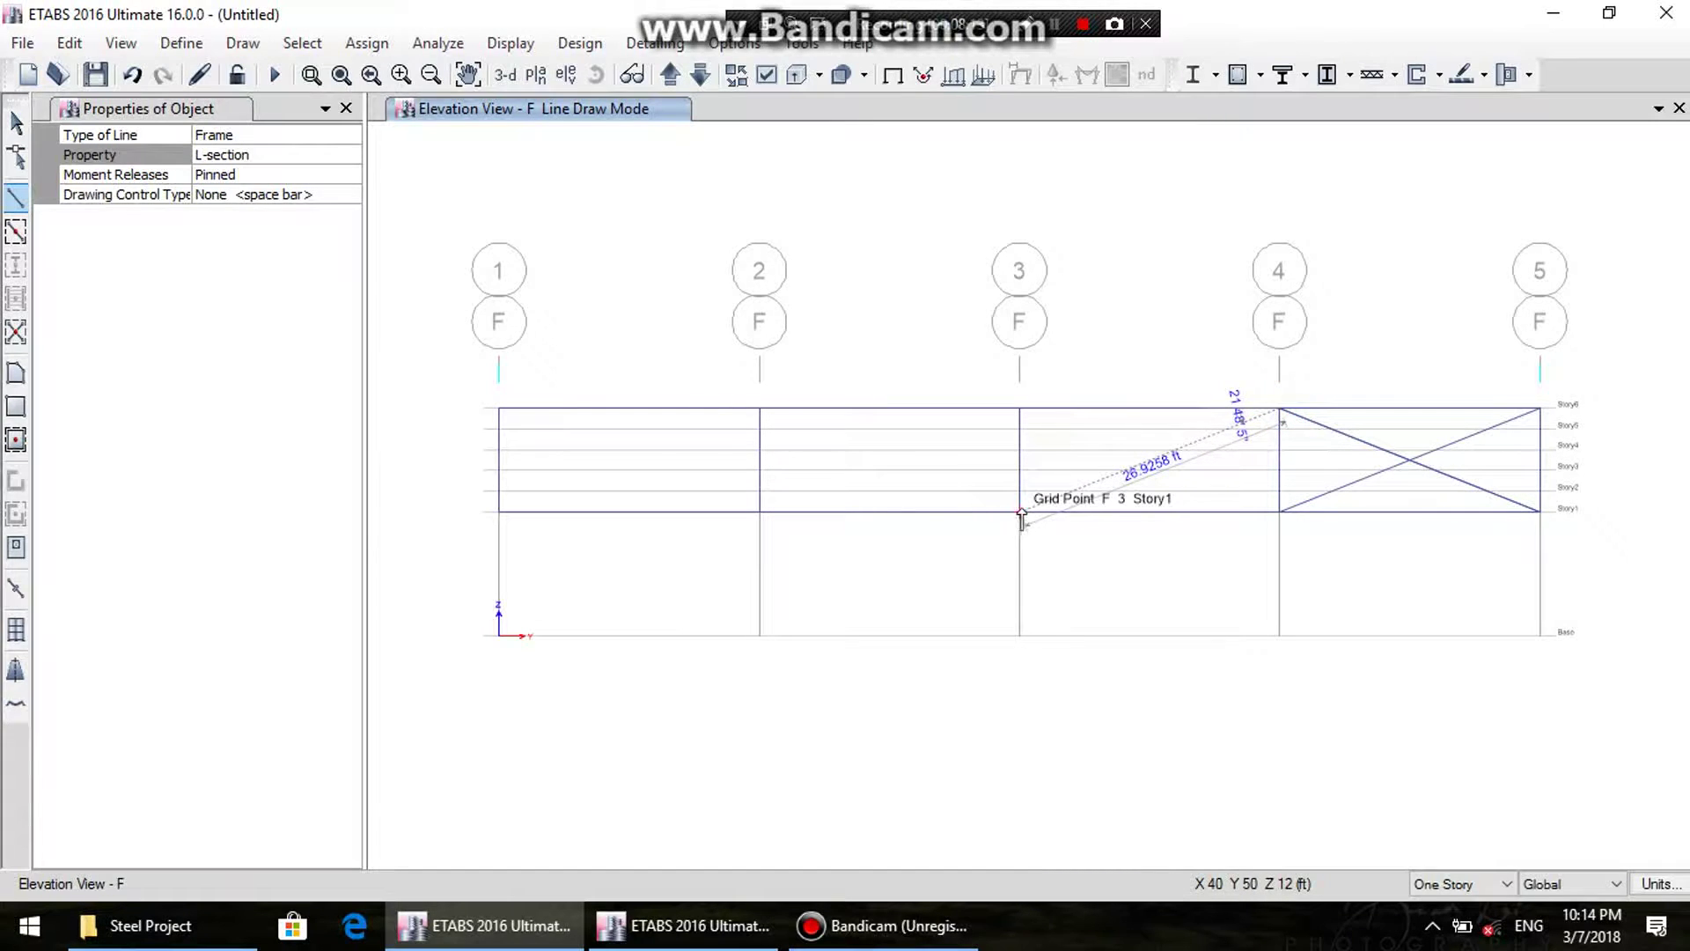
{"action": "left_click", "coordinate": [1020, 510]}
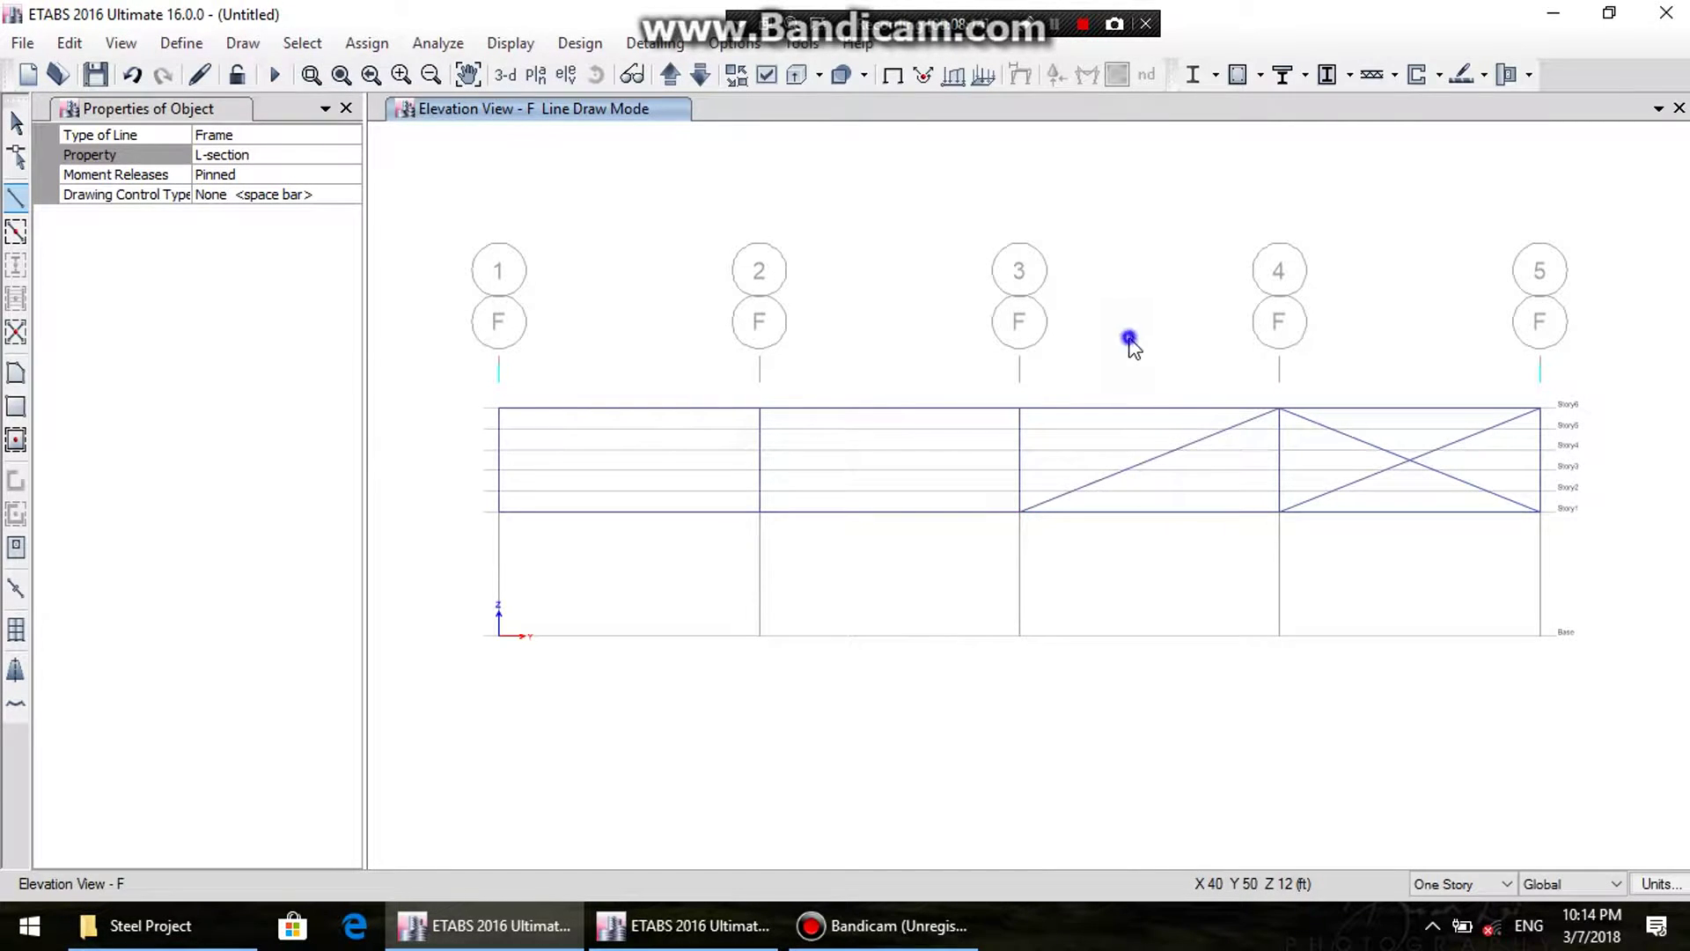
{"action": "left_click", "coordinate": [1020, 409]}
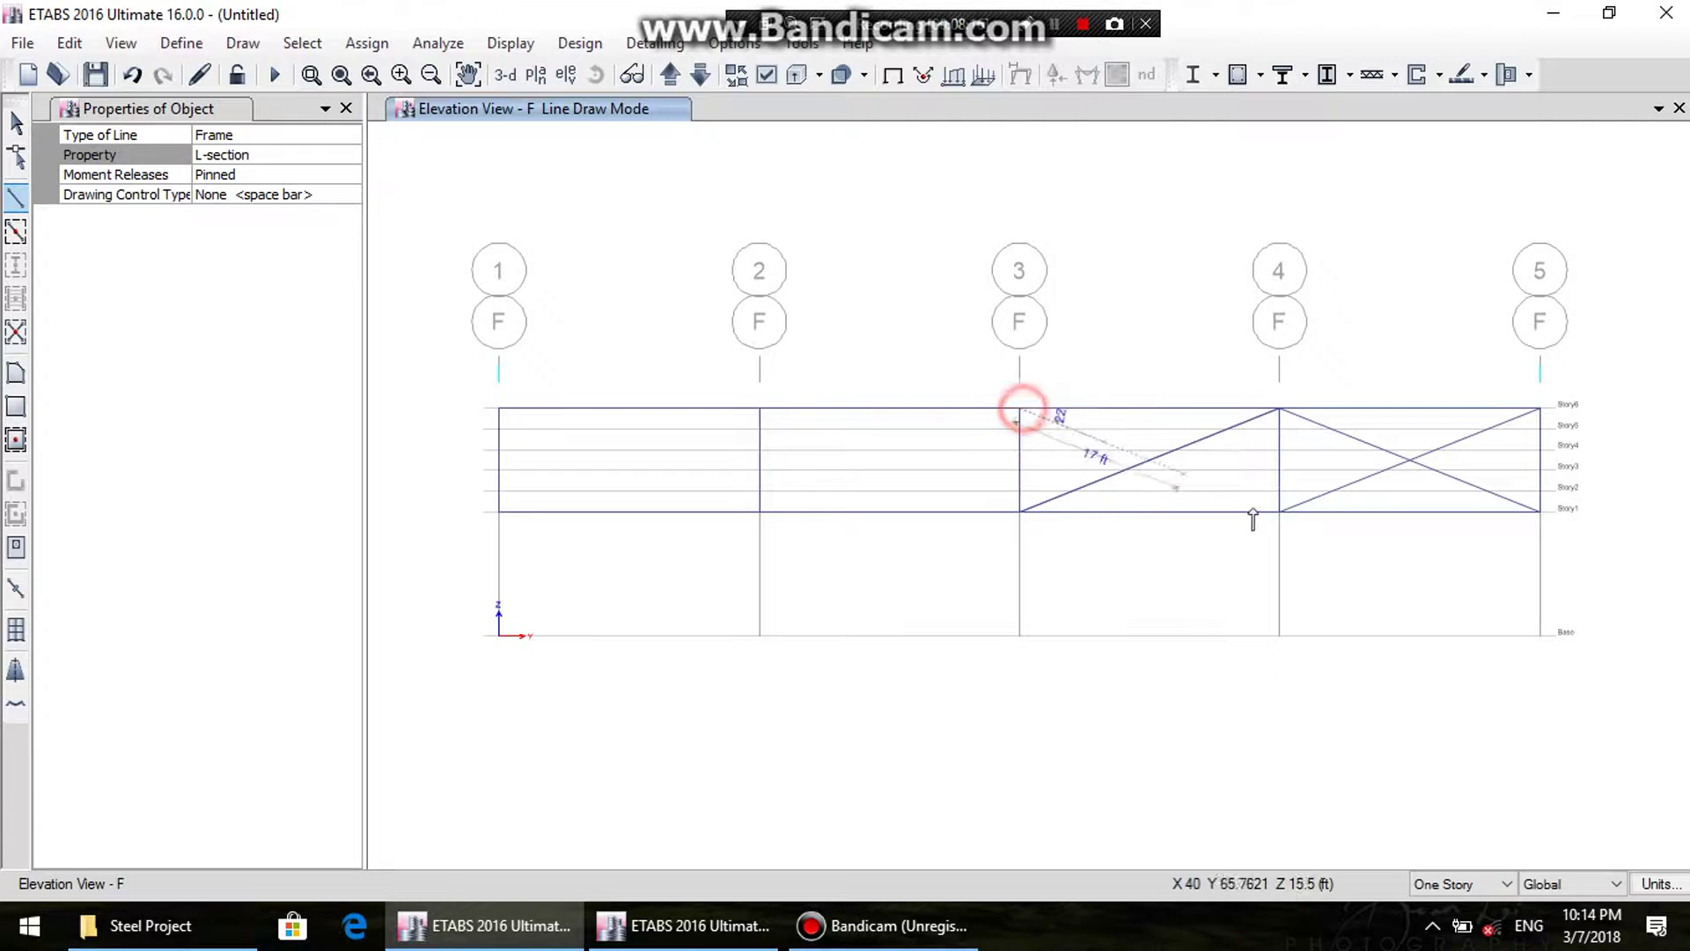
{"action": "left_click", "coordinate": [1274, 511]}
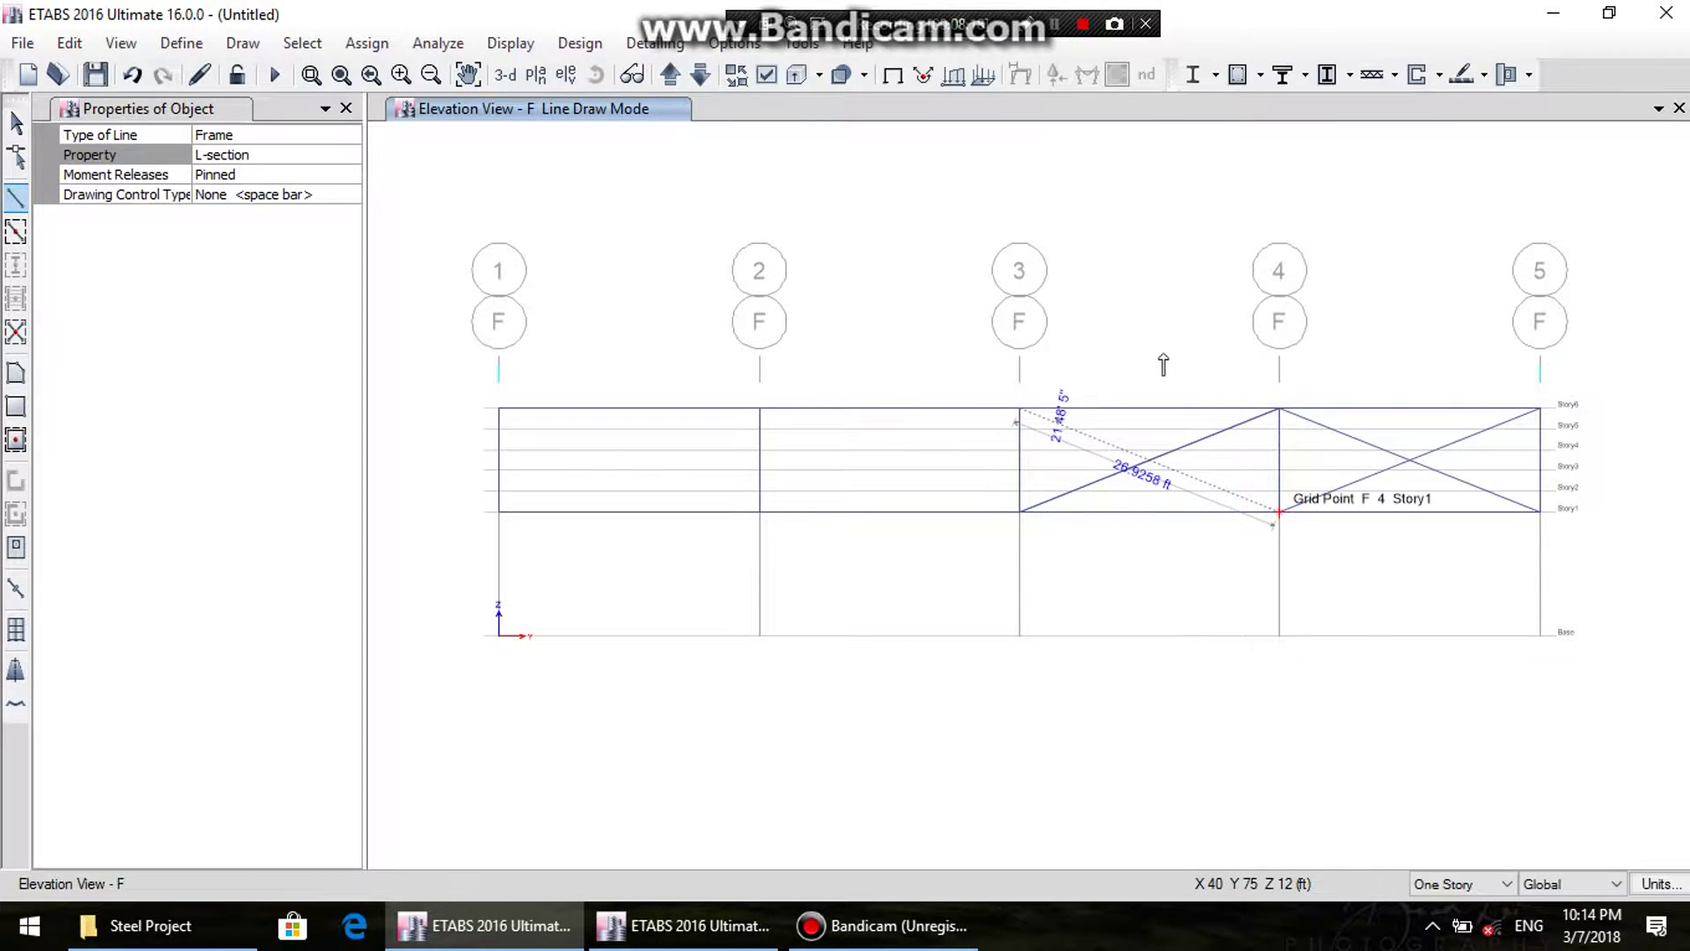
{"action": "left_click", "coordinate": [1159, 351]}
- Draw two crossing pinned L-section braces between Story1 and Story6 in the bay between grids 2 and 3 of elevation F
{"action": "left_click", "coordinate": [1020, 408]}
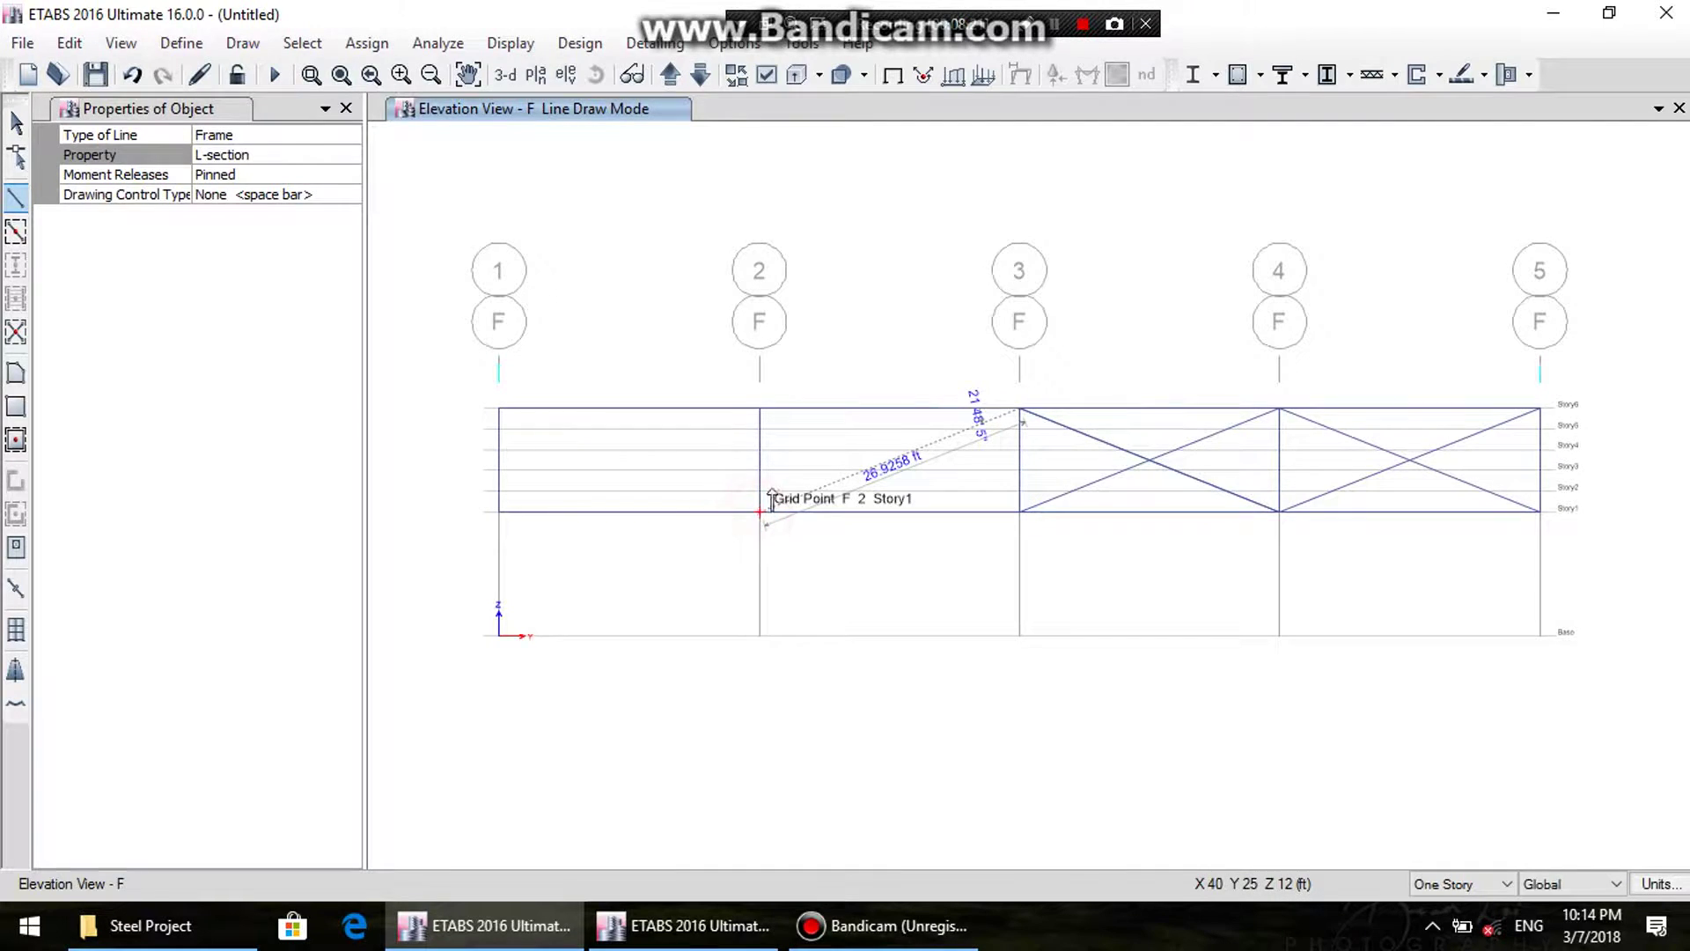
{"action": "key", "text": "Escape"}
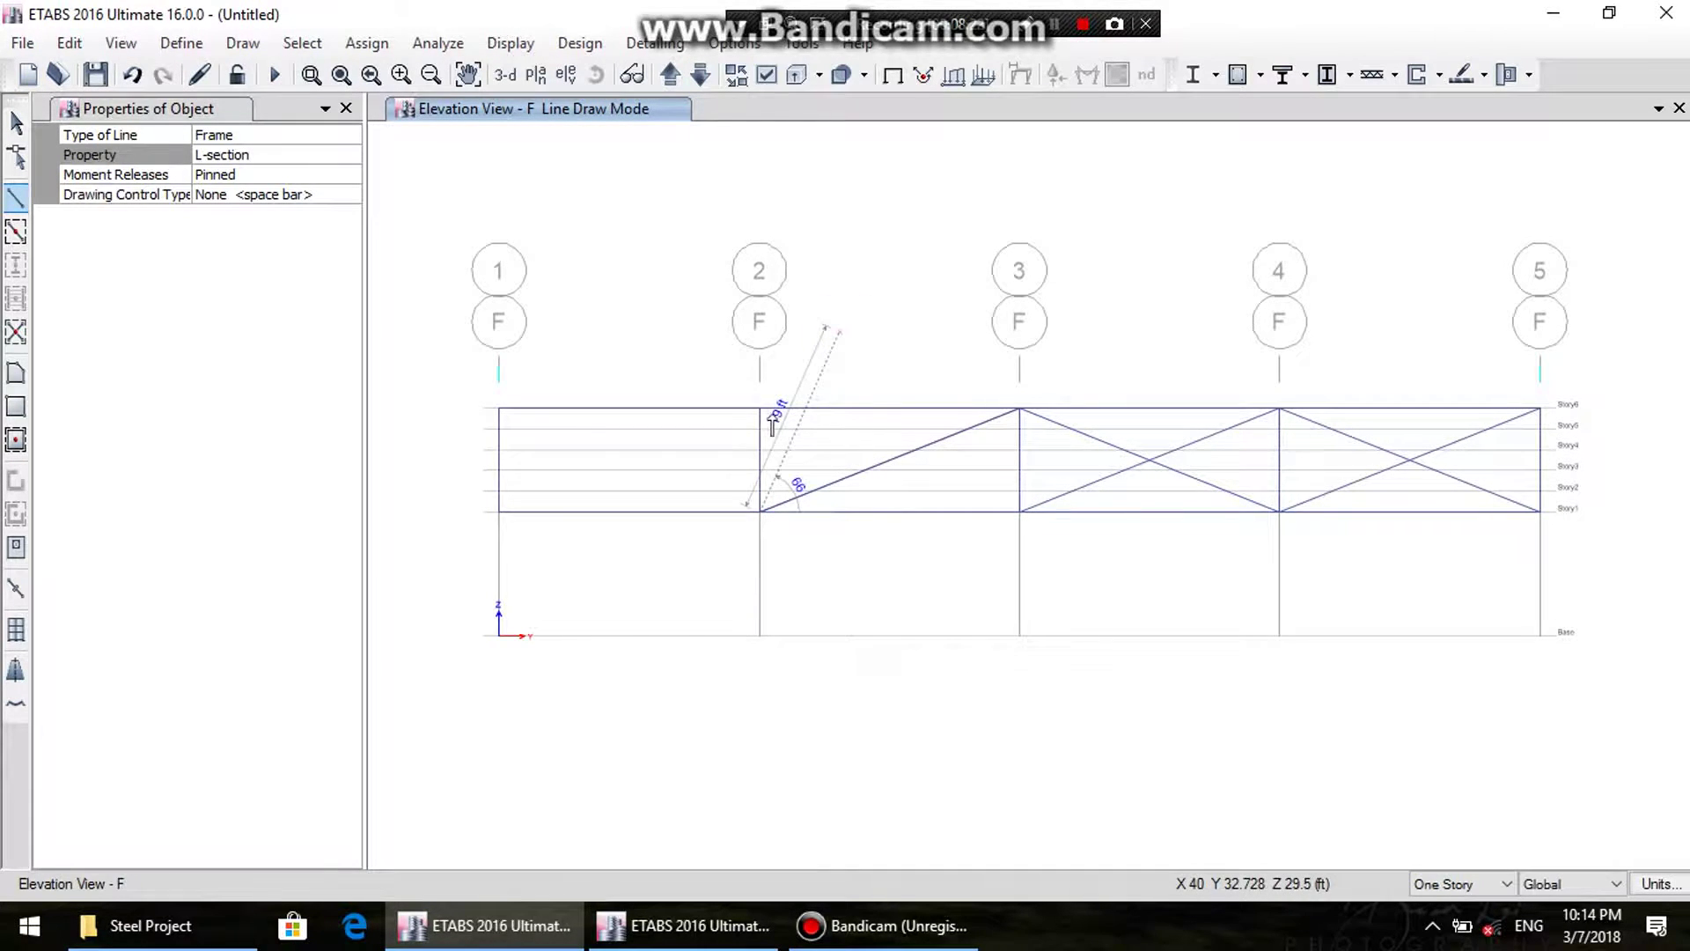
{"action": "left_click", "coordinate": [760, 411]}
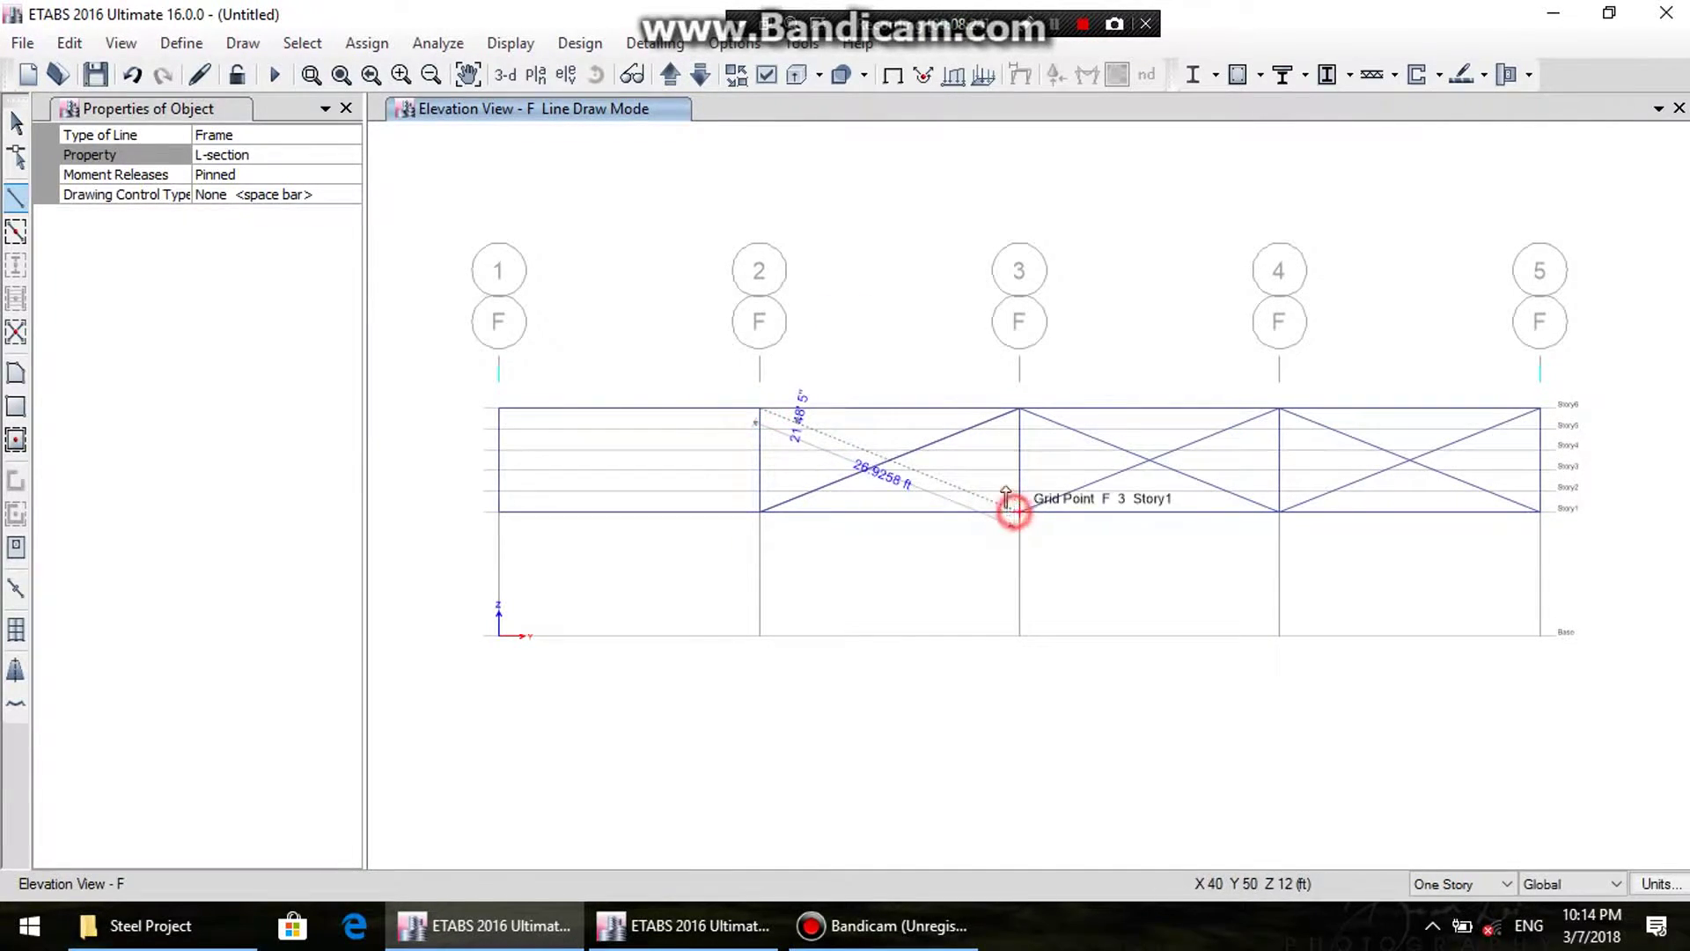
{"action": "right_click", "coordinate": [939, 329]}
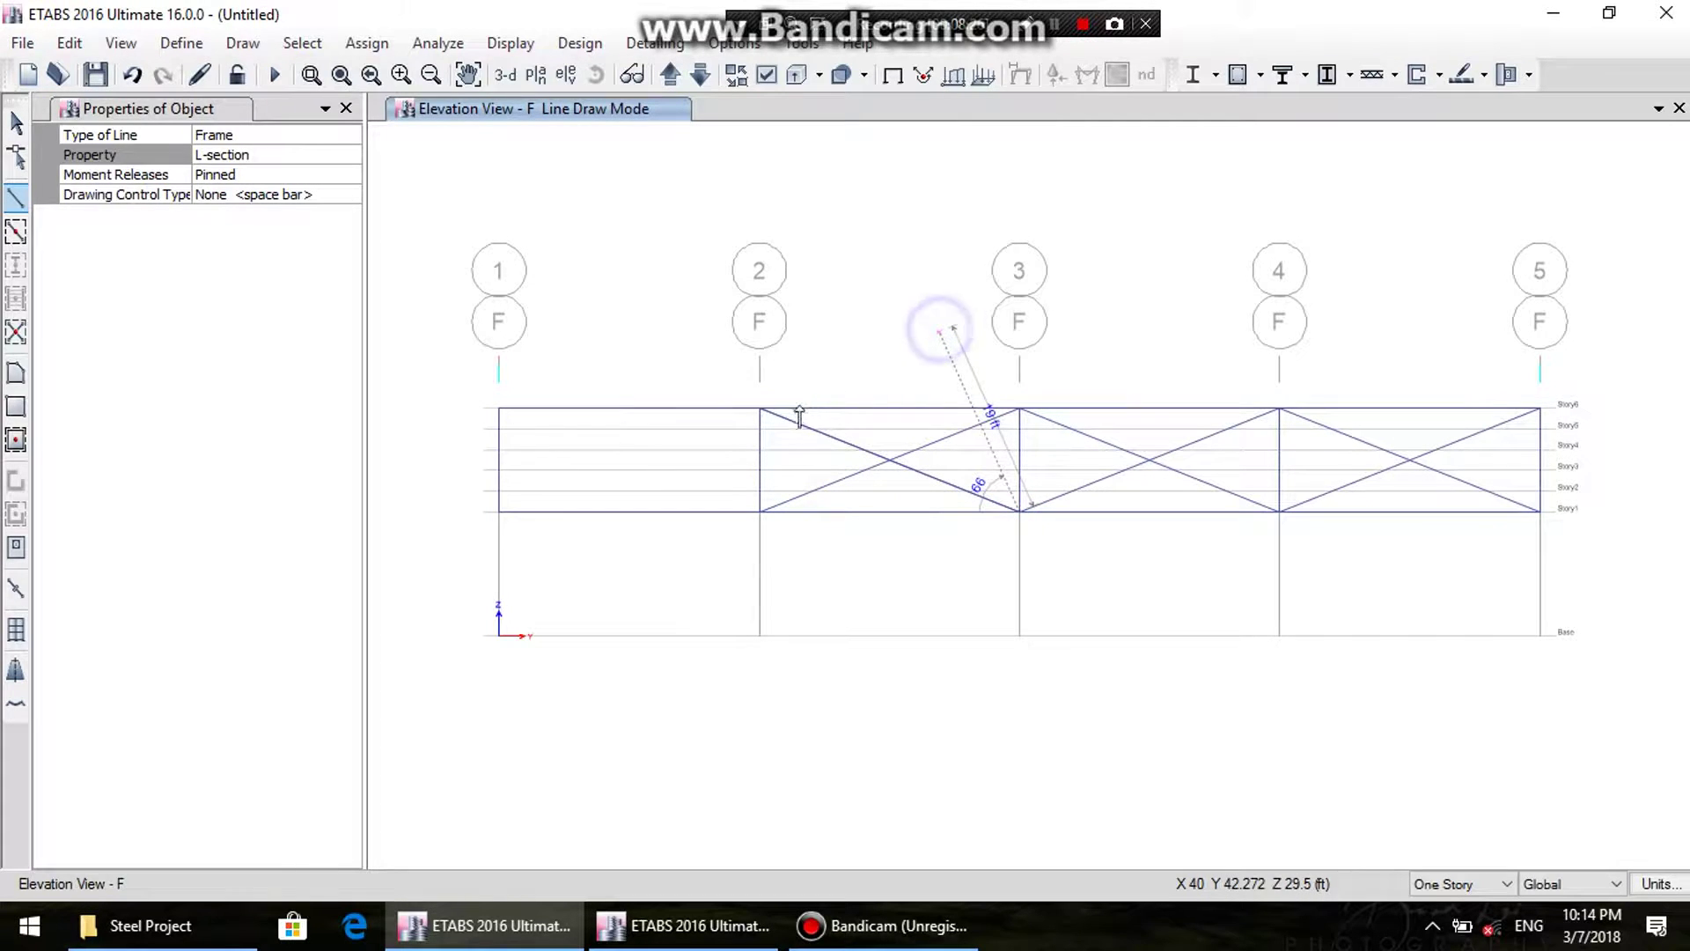
- Draw two crossing pinned L-section braces between Story1 and Story6 in the bay between grids 1 and 2 of elevation F
{"action": "left_click", "coordinate": [761, 410]}
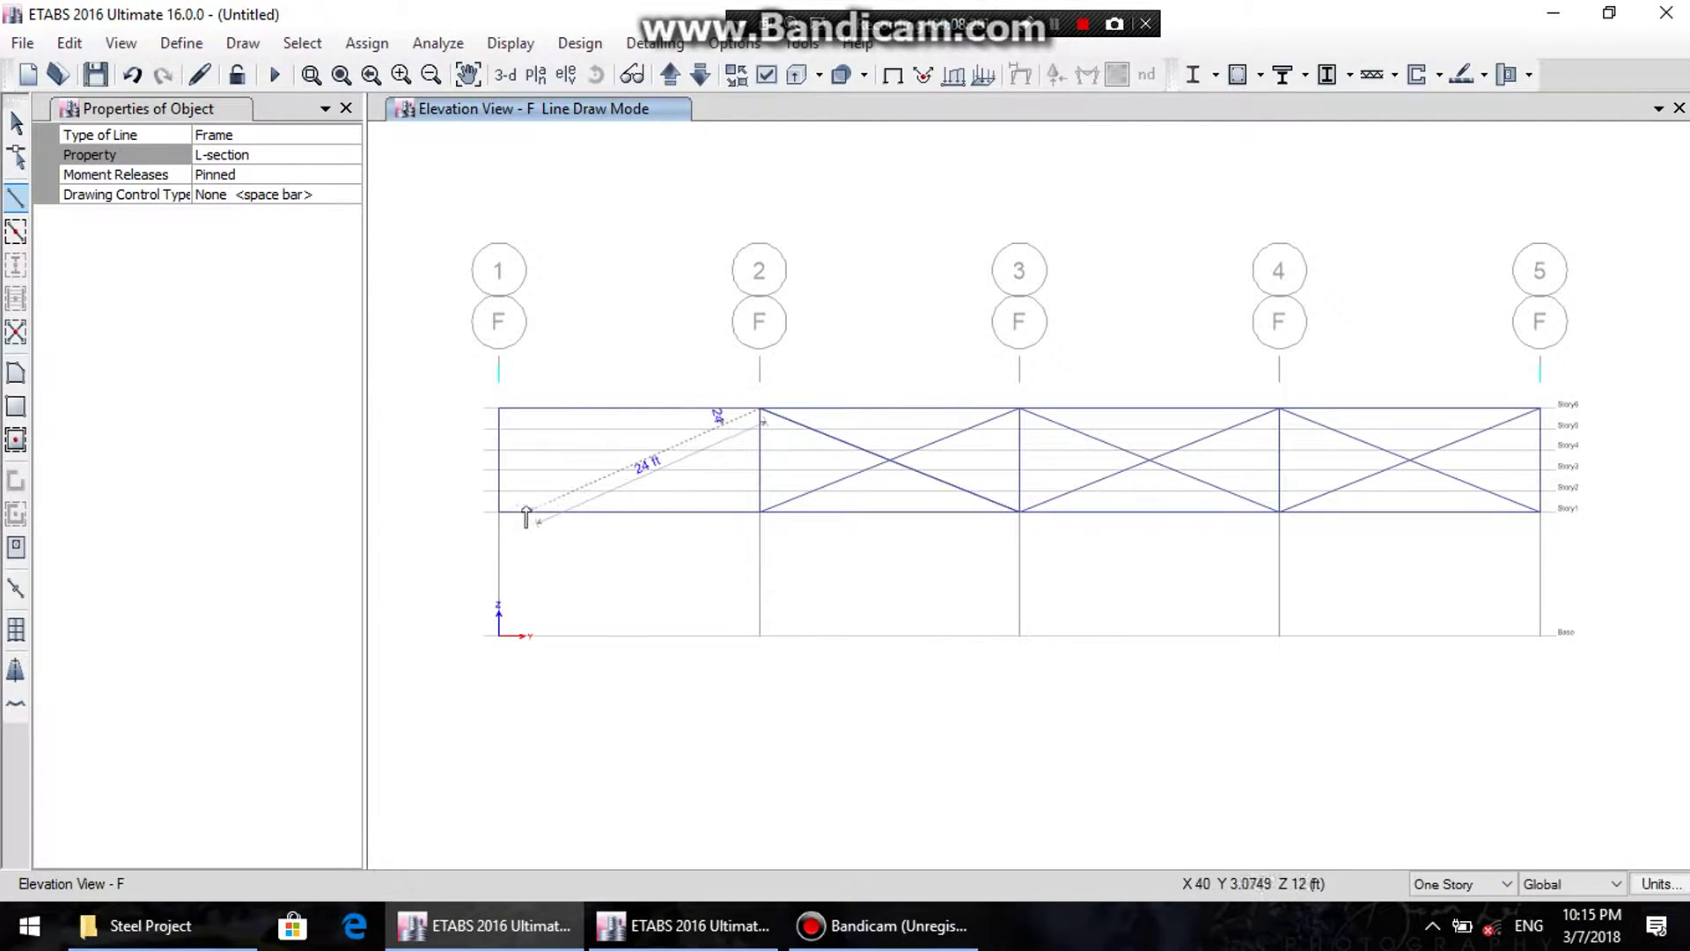
{"action": "left_click", "coordinate": [499, 510]}
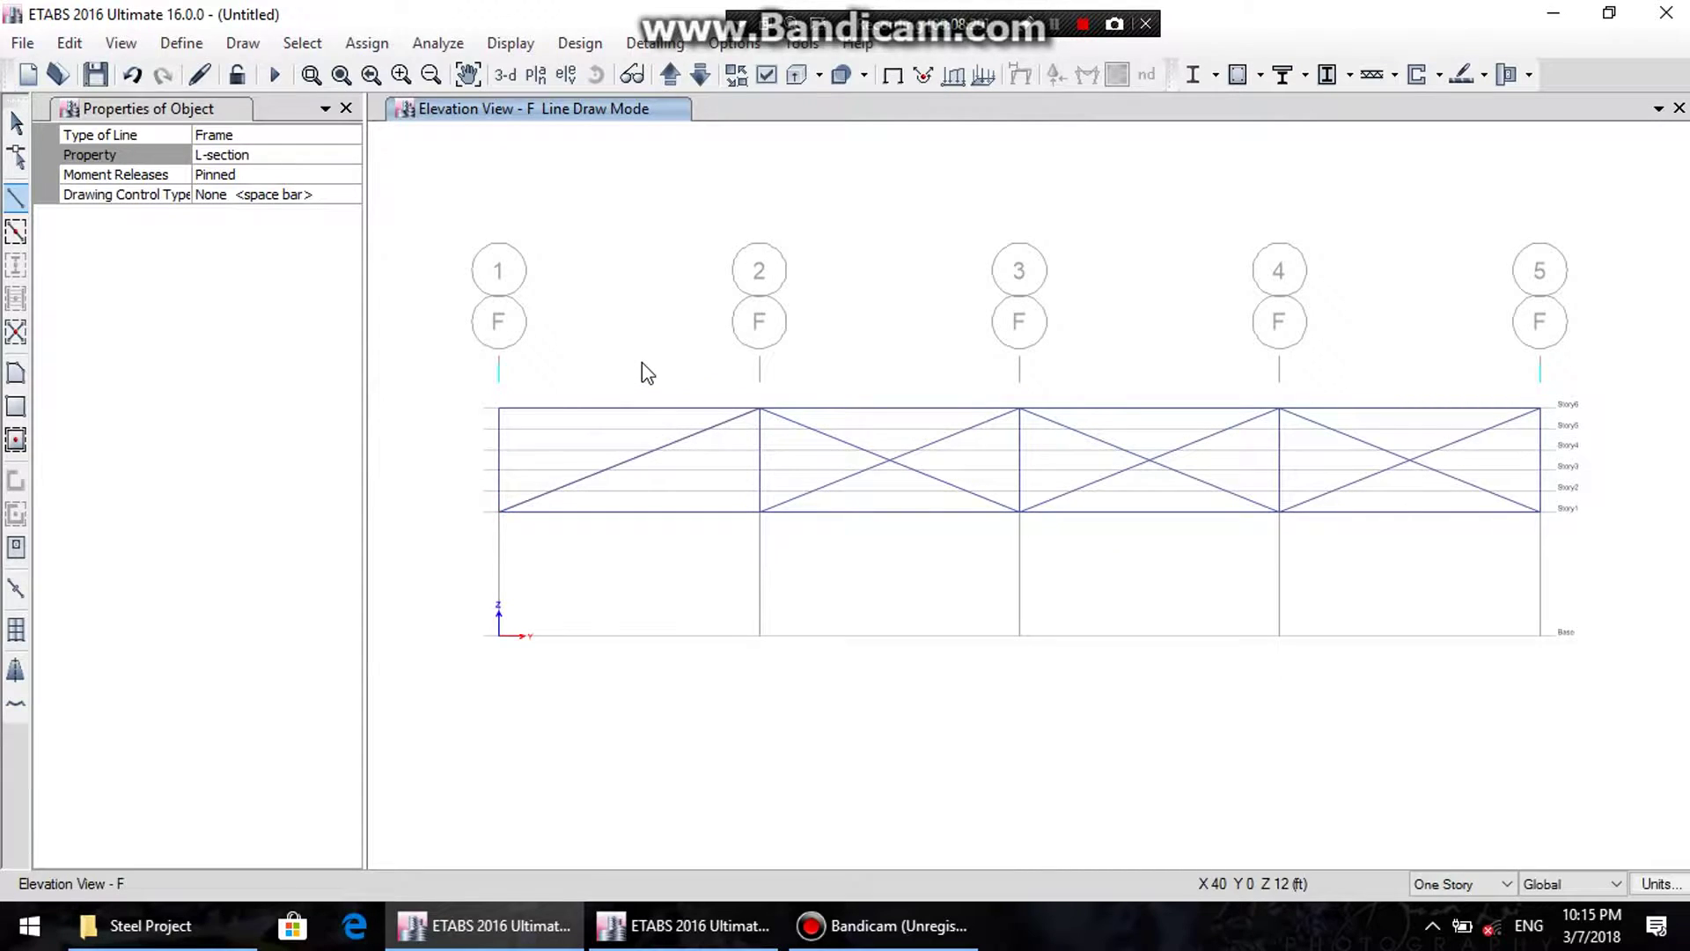
{"action": "right_click", "coordinate": [642, 360]}
{"action": "left_click", "coordinate": [499, 408]}
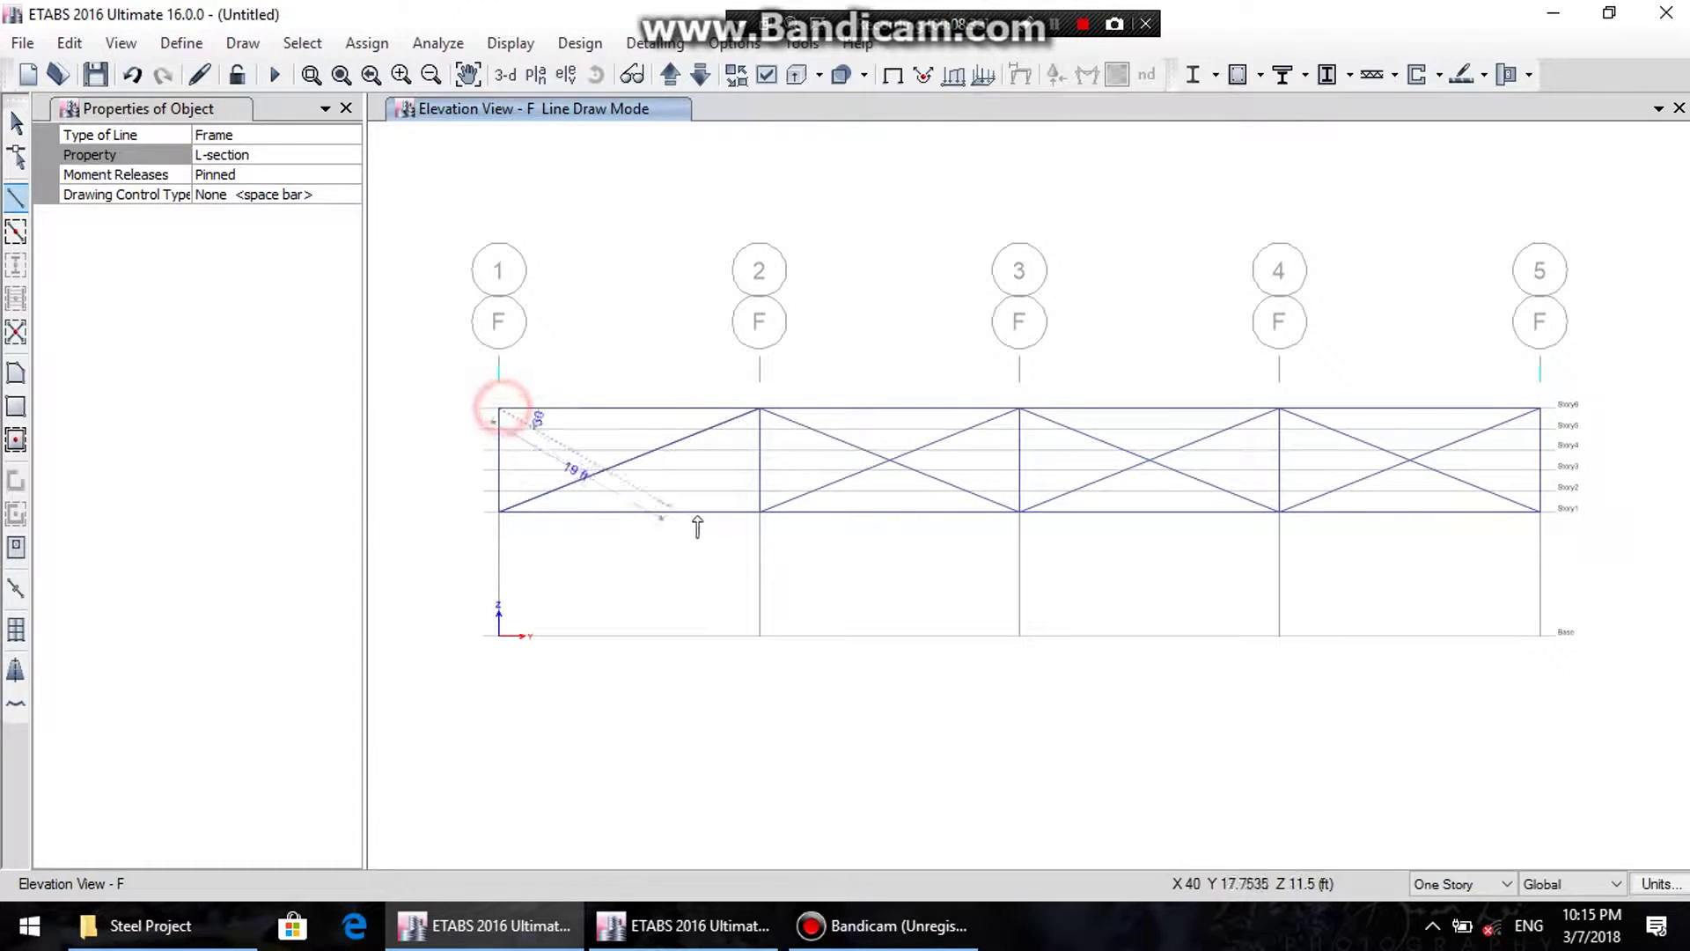
{"action": "left_click", "coordinate": [759, 511]}
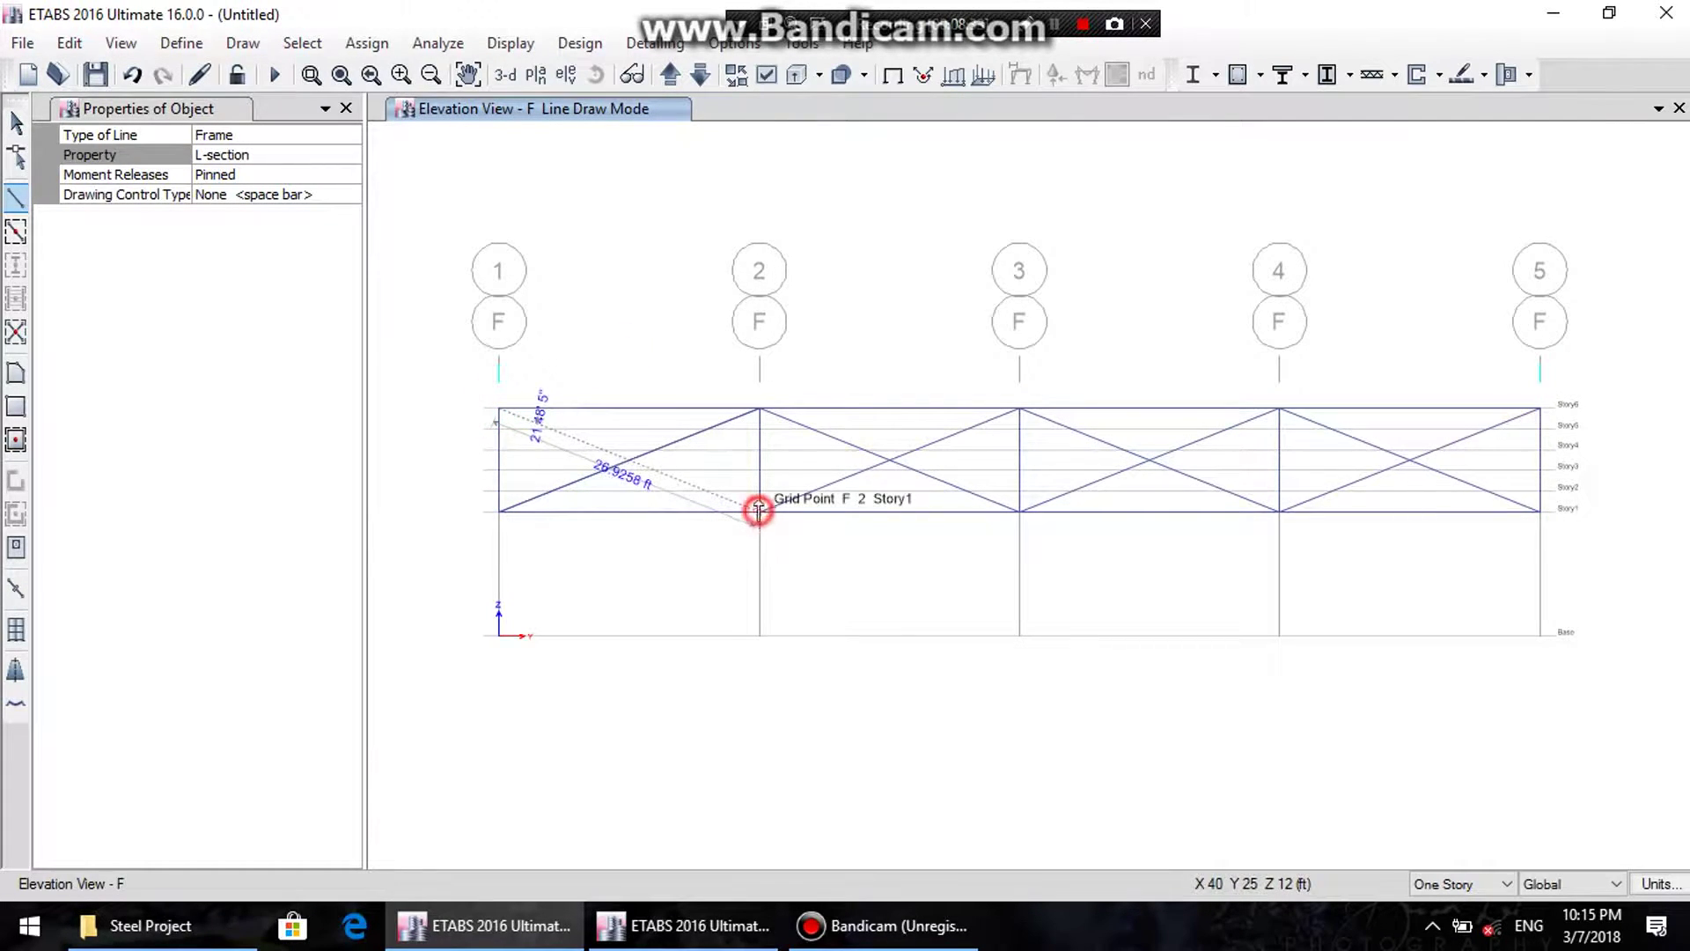
{"action": "left_click", "coordinate": [687, 329]}
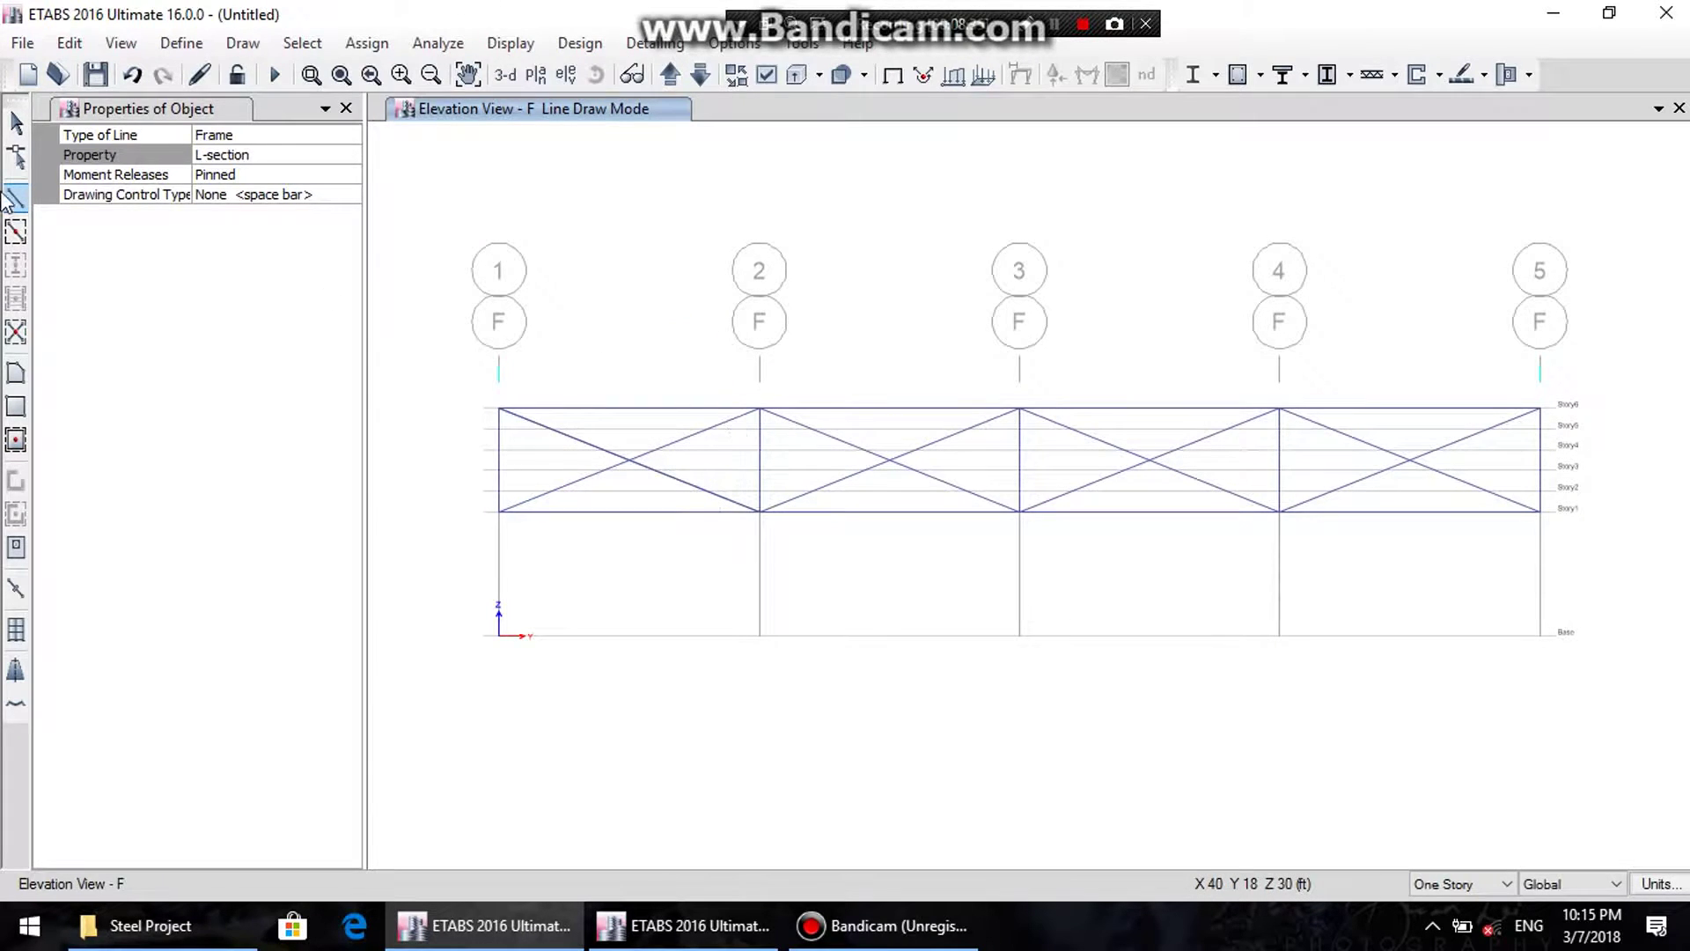
- In the 3-D view, draw a pinned L-section roof brace from the second truss's top chord near the ridge to the column top at the origin corner
{"action": "left_click", "coordinate": [505, 75]}
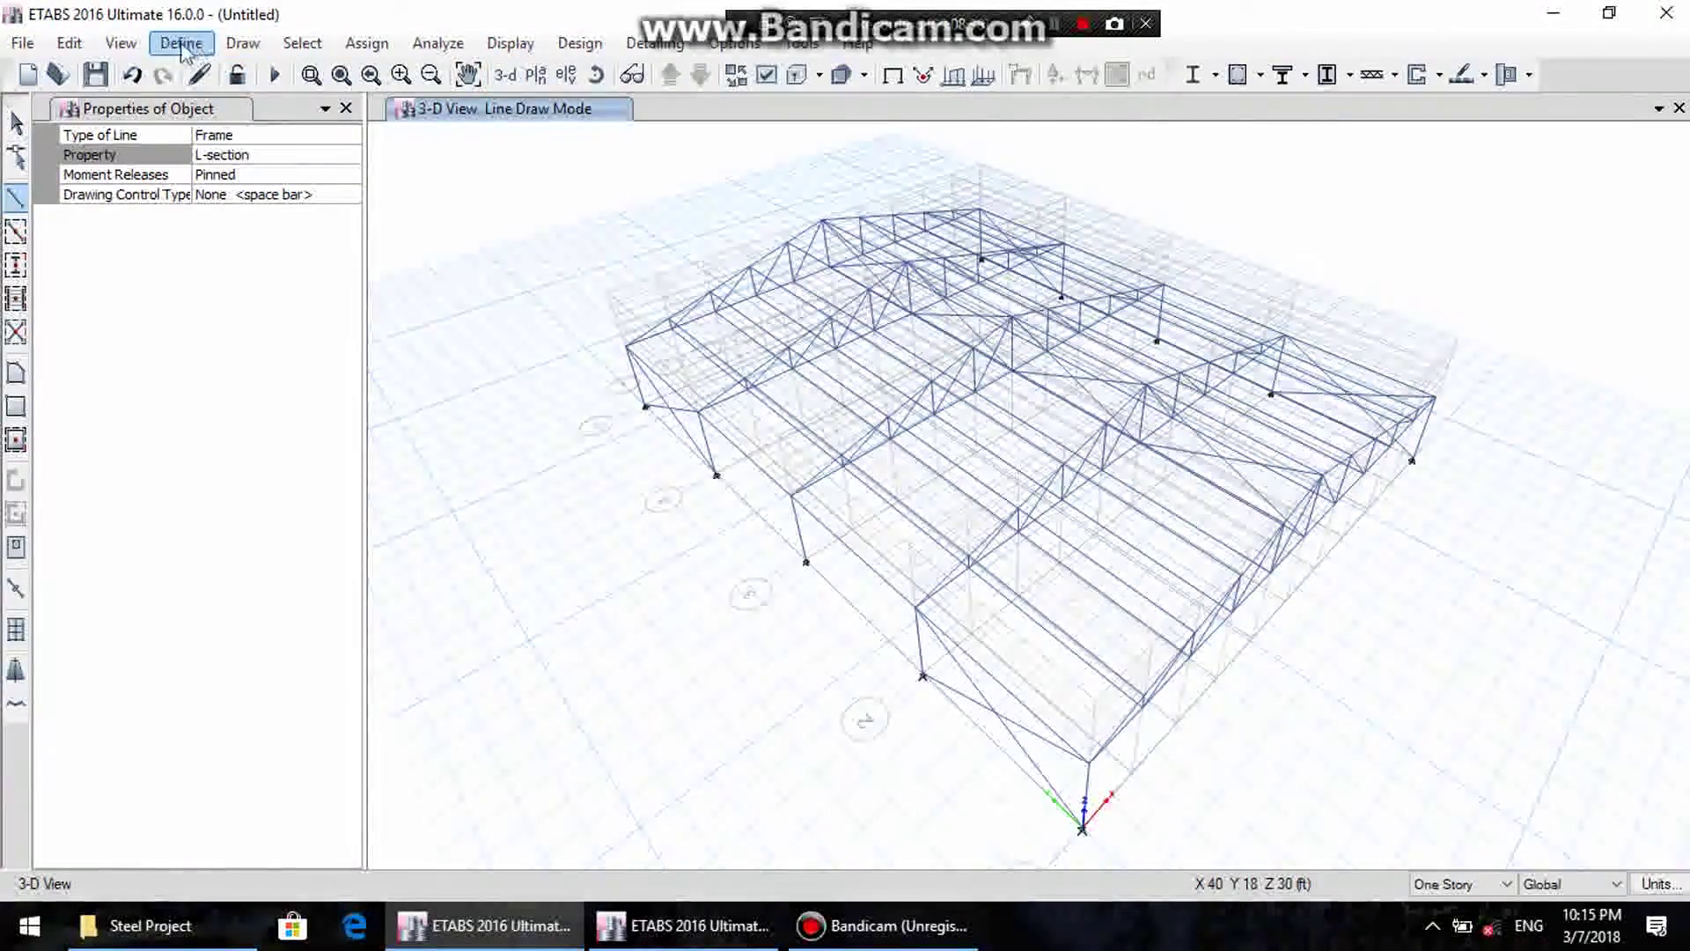
{"action": "left_click", "coordinate": [121, 42]}
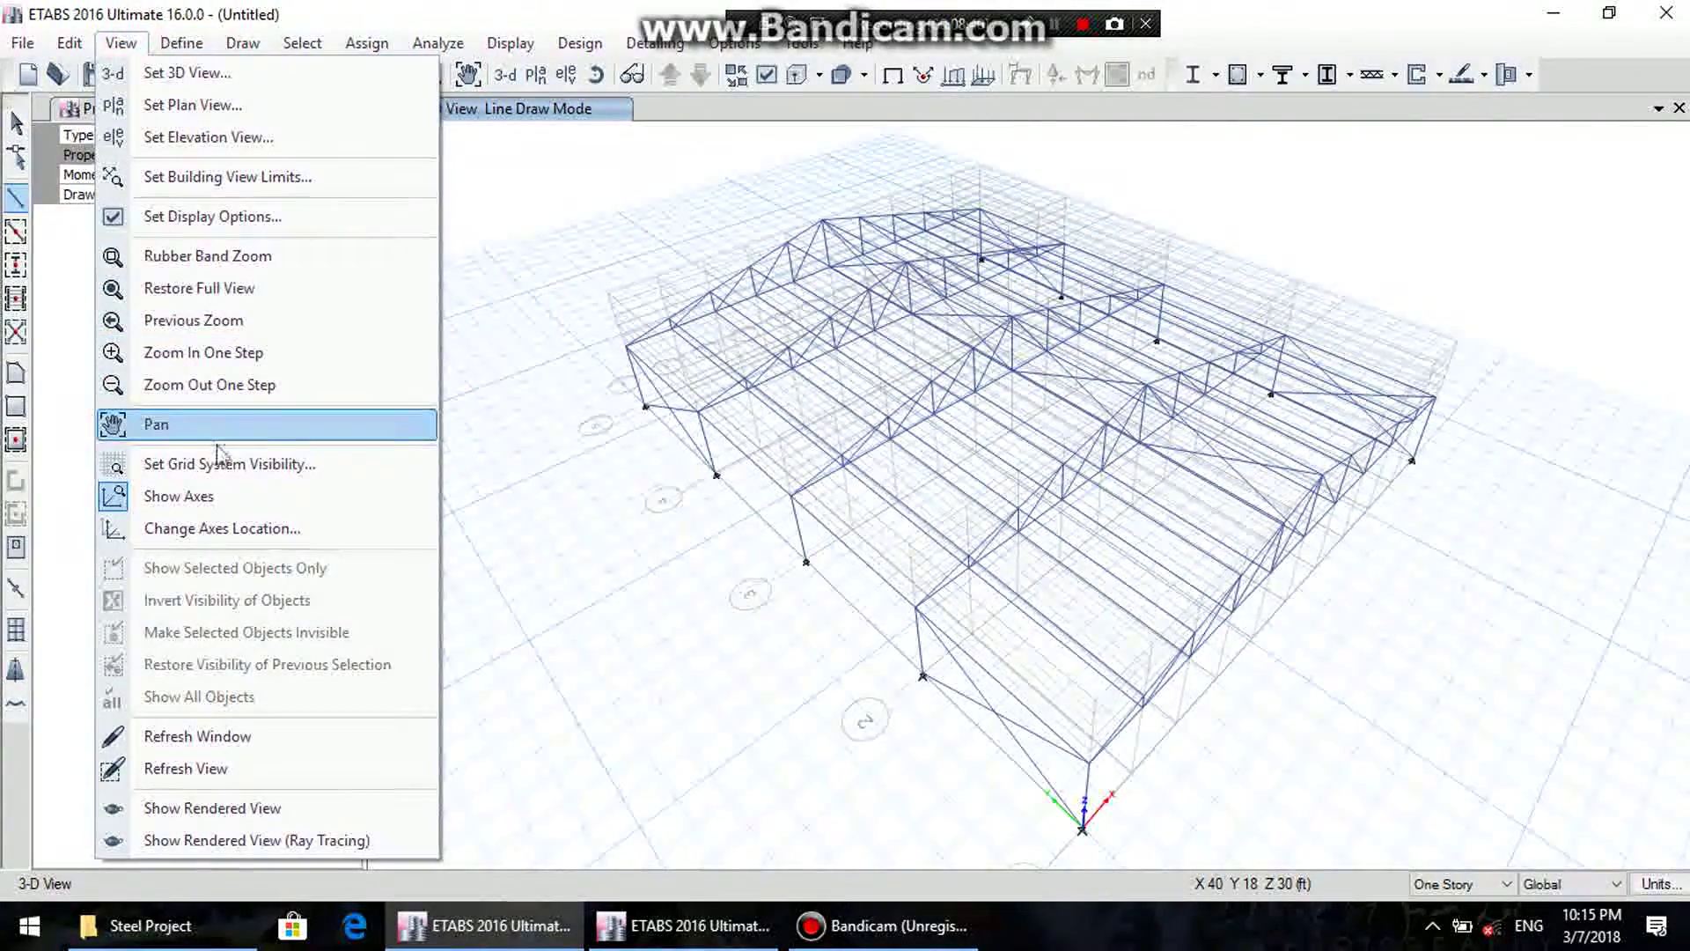
{"action": "left_click", "coordinate": [157, 424]}
{"action": "left_click_drag", "start_coordinate": [959, 455], "coordinate": [864, 410]}
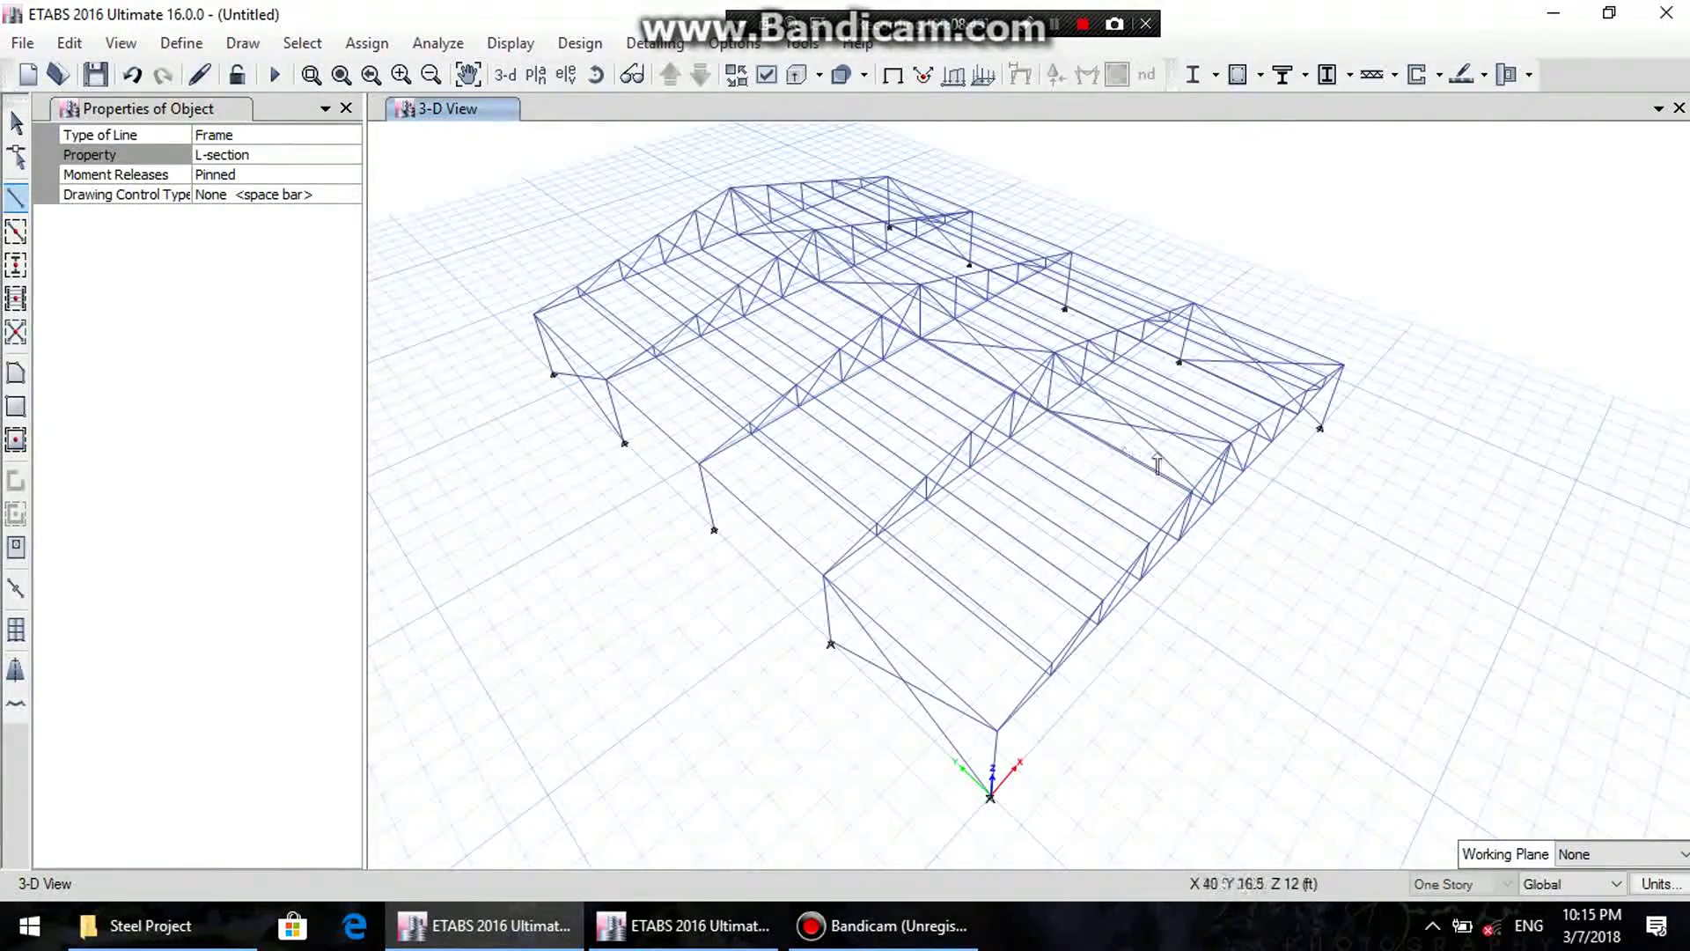
{"action": "left_click", "coordinate": [596, 74]}
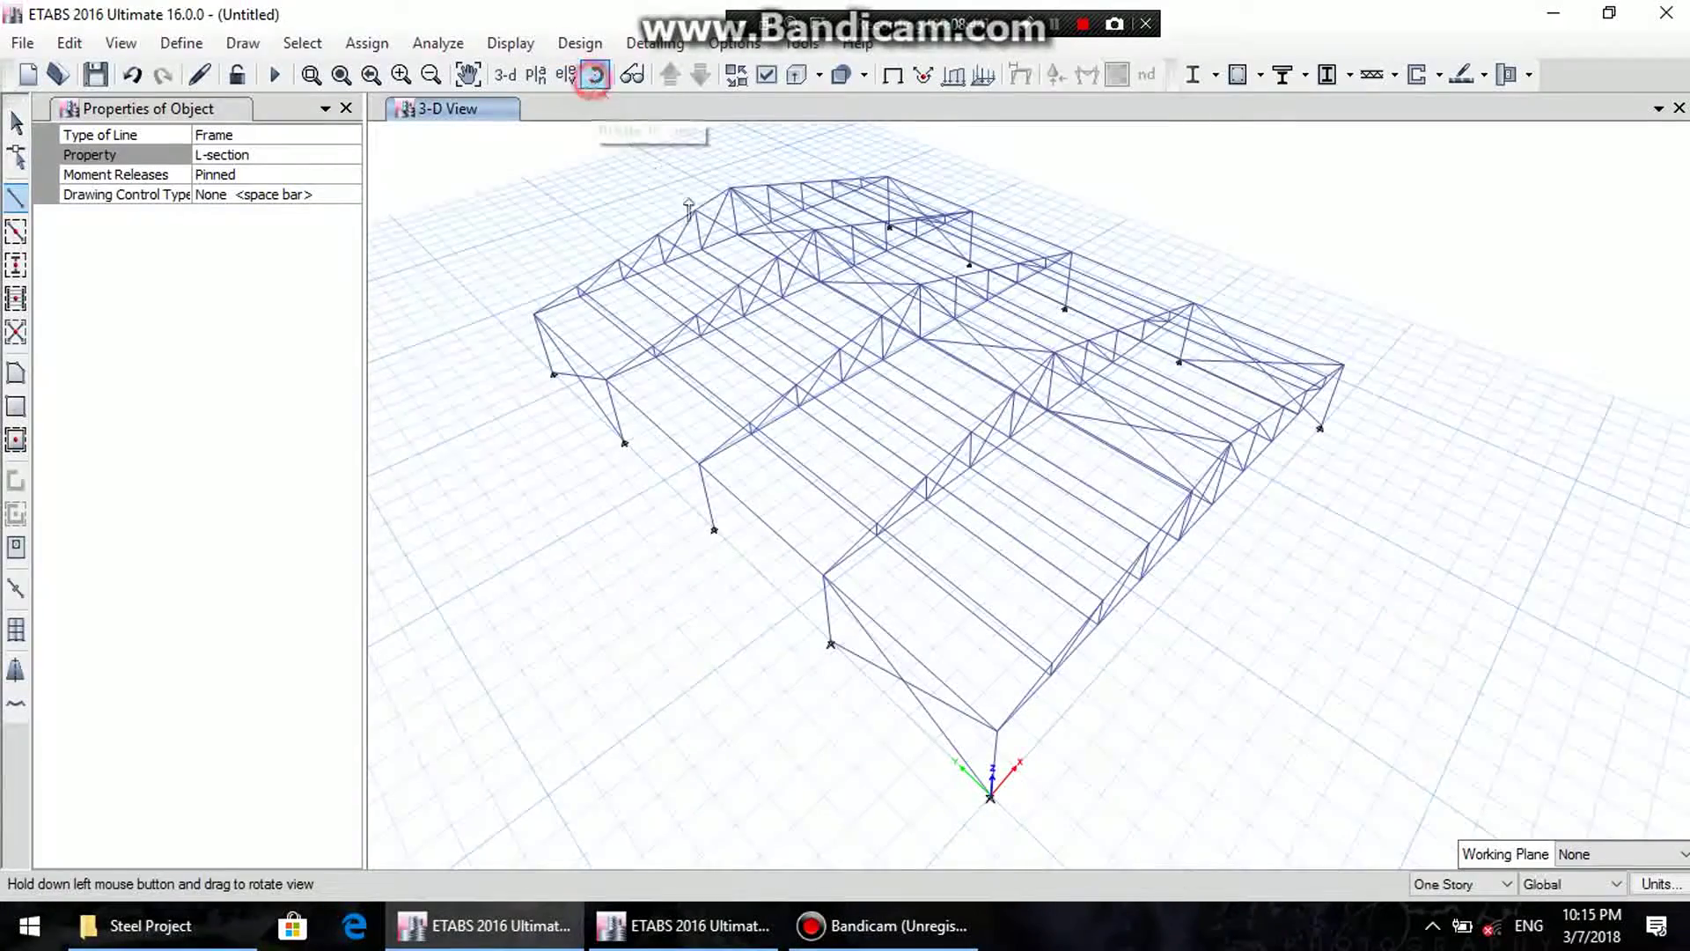
{"action": "left_click_drag", "start_coordinate": [1180, 563], "coordinate": [1165, 459]}
{"action": "scroll", "coordinate": [1170, 440], "scroll_direction": "up", "scroll_amount": 3}
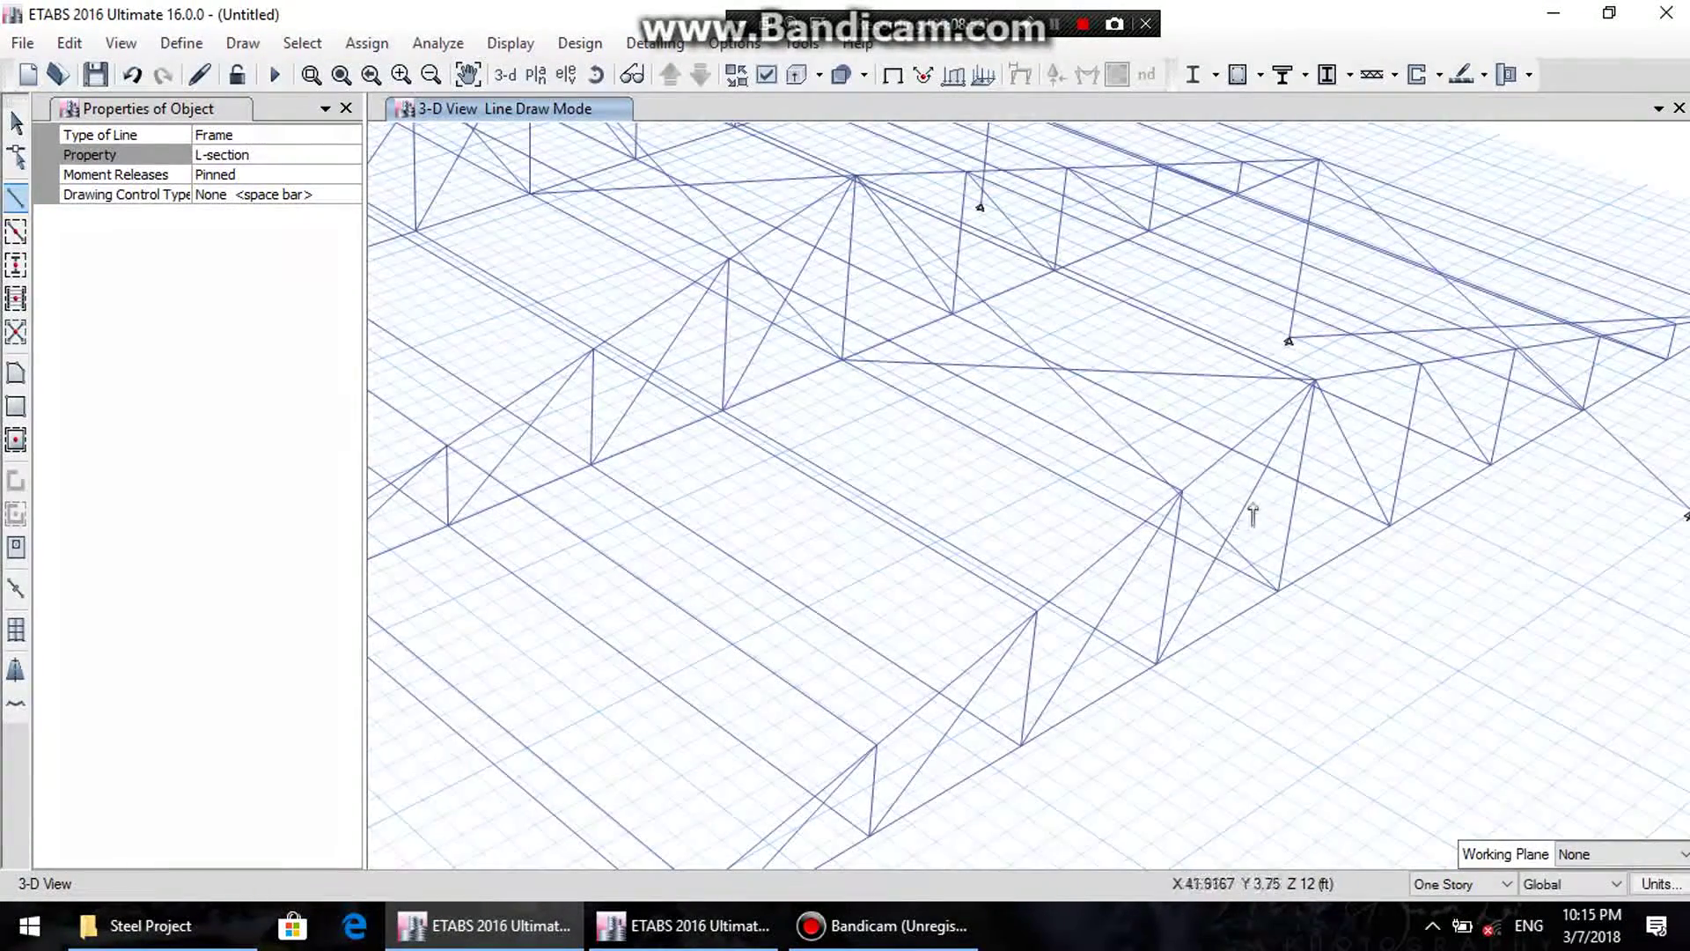
{"action": "middle_click_drag", "start_coordinate": [861, 411], "coordinate": [1094, 379]}
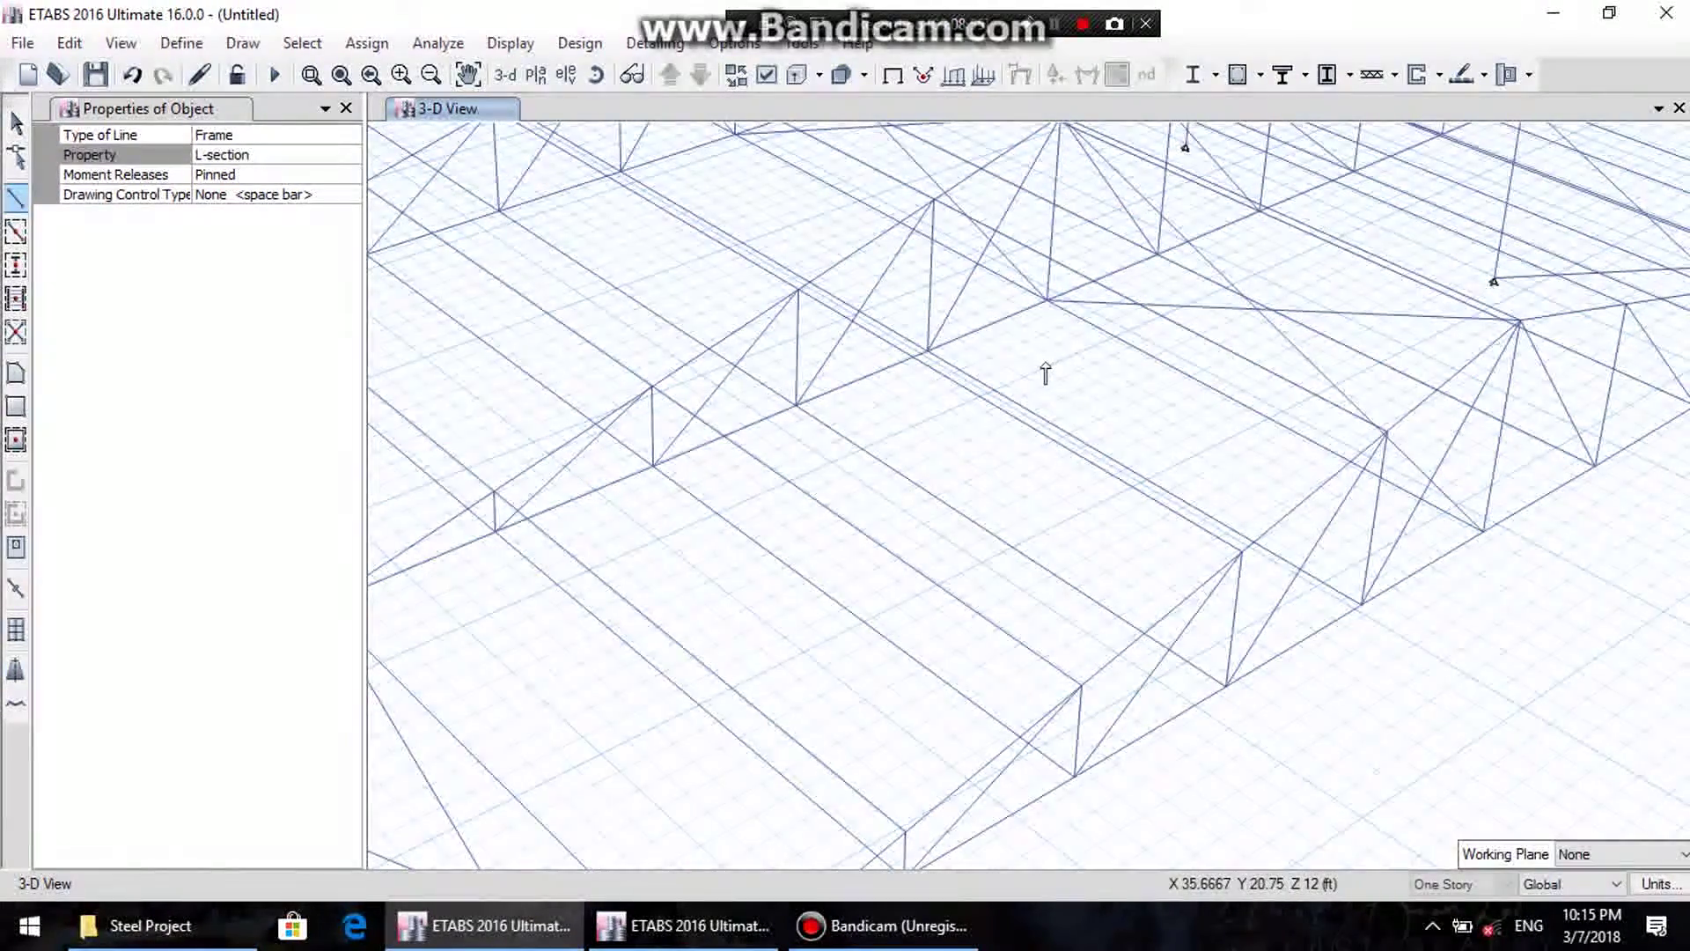
{"action": "scroll", "coordinate": [1062, 374], "scroll_direction": "down", "scroll_amount": 5}
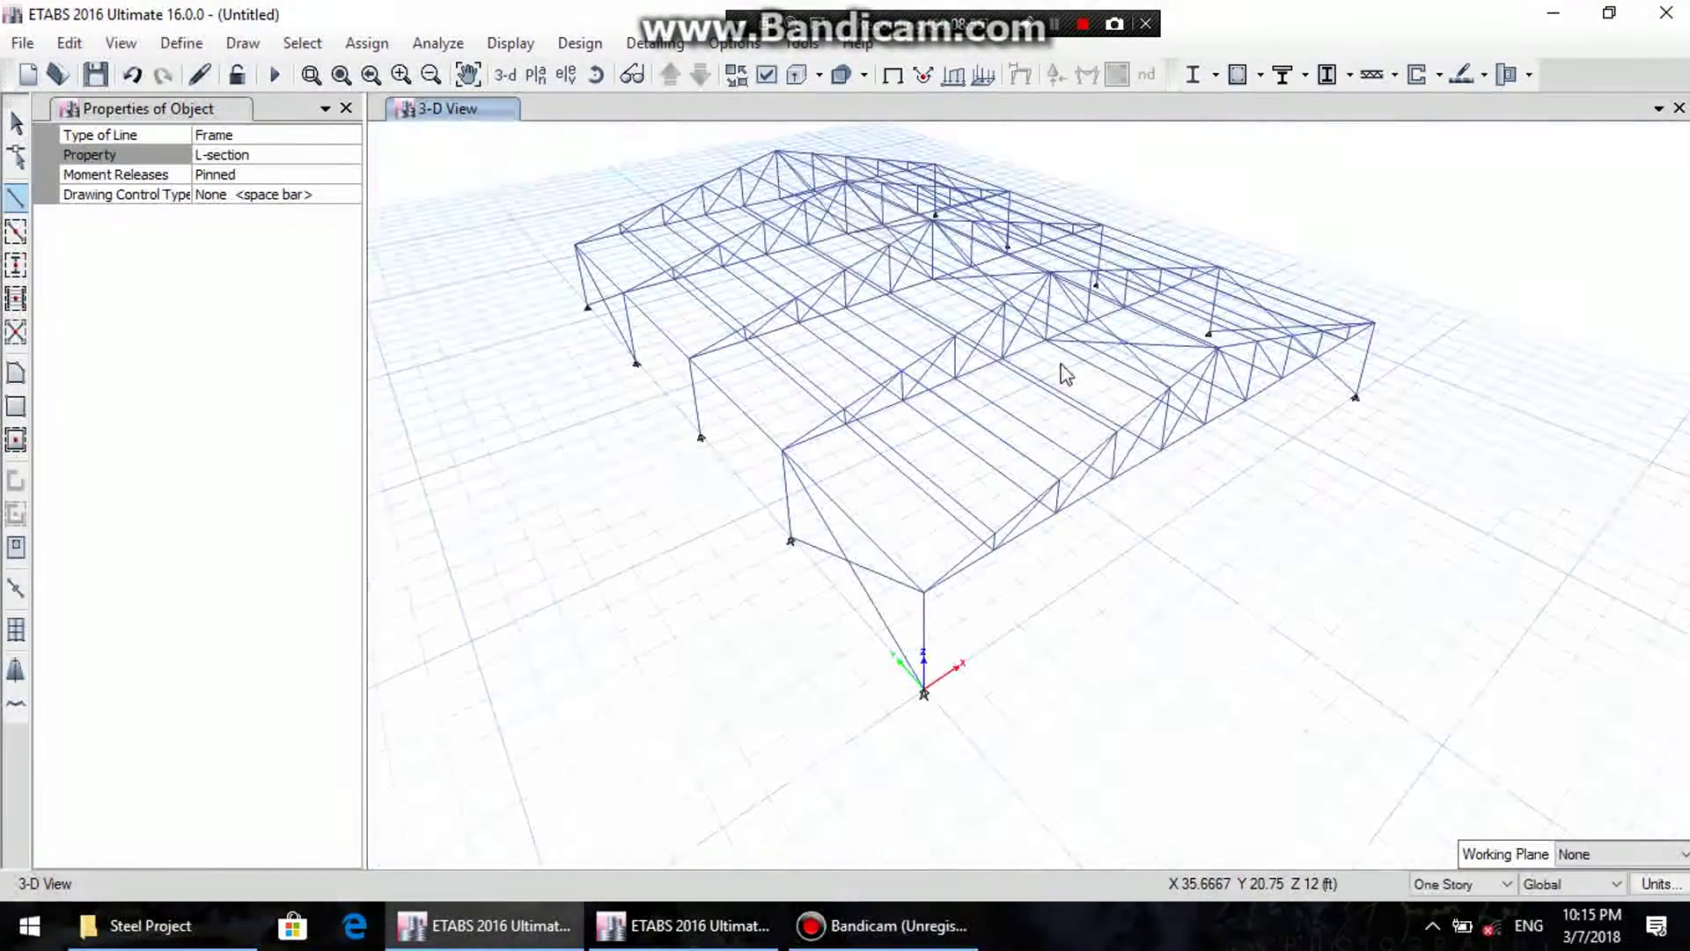
{"action": "left_click", "coordinate": [1003, 304]}
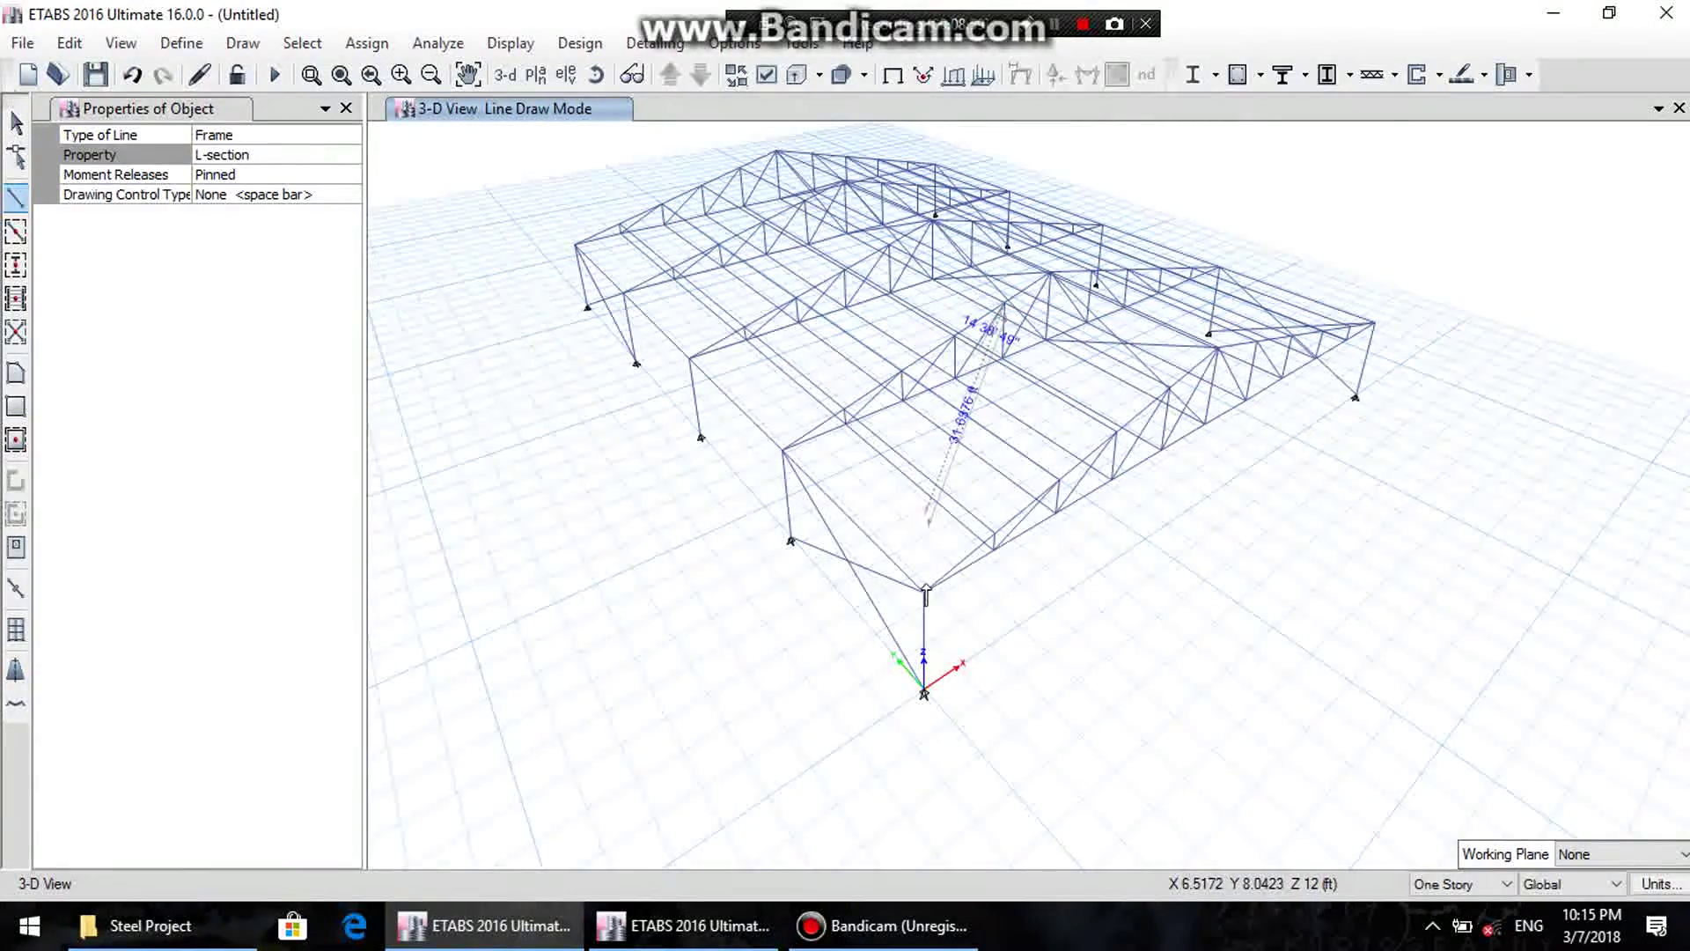
{"action": "left_click", "coordinate": [925, 592]}
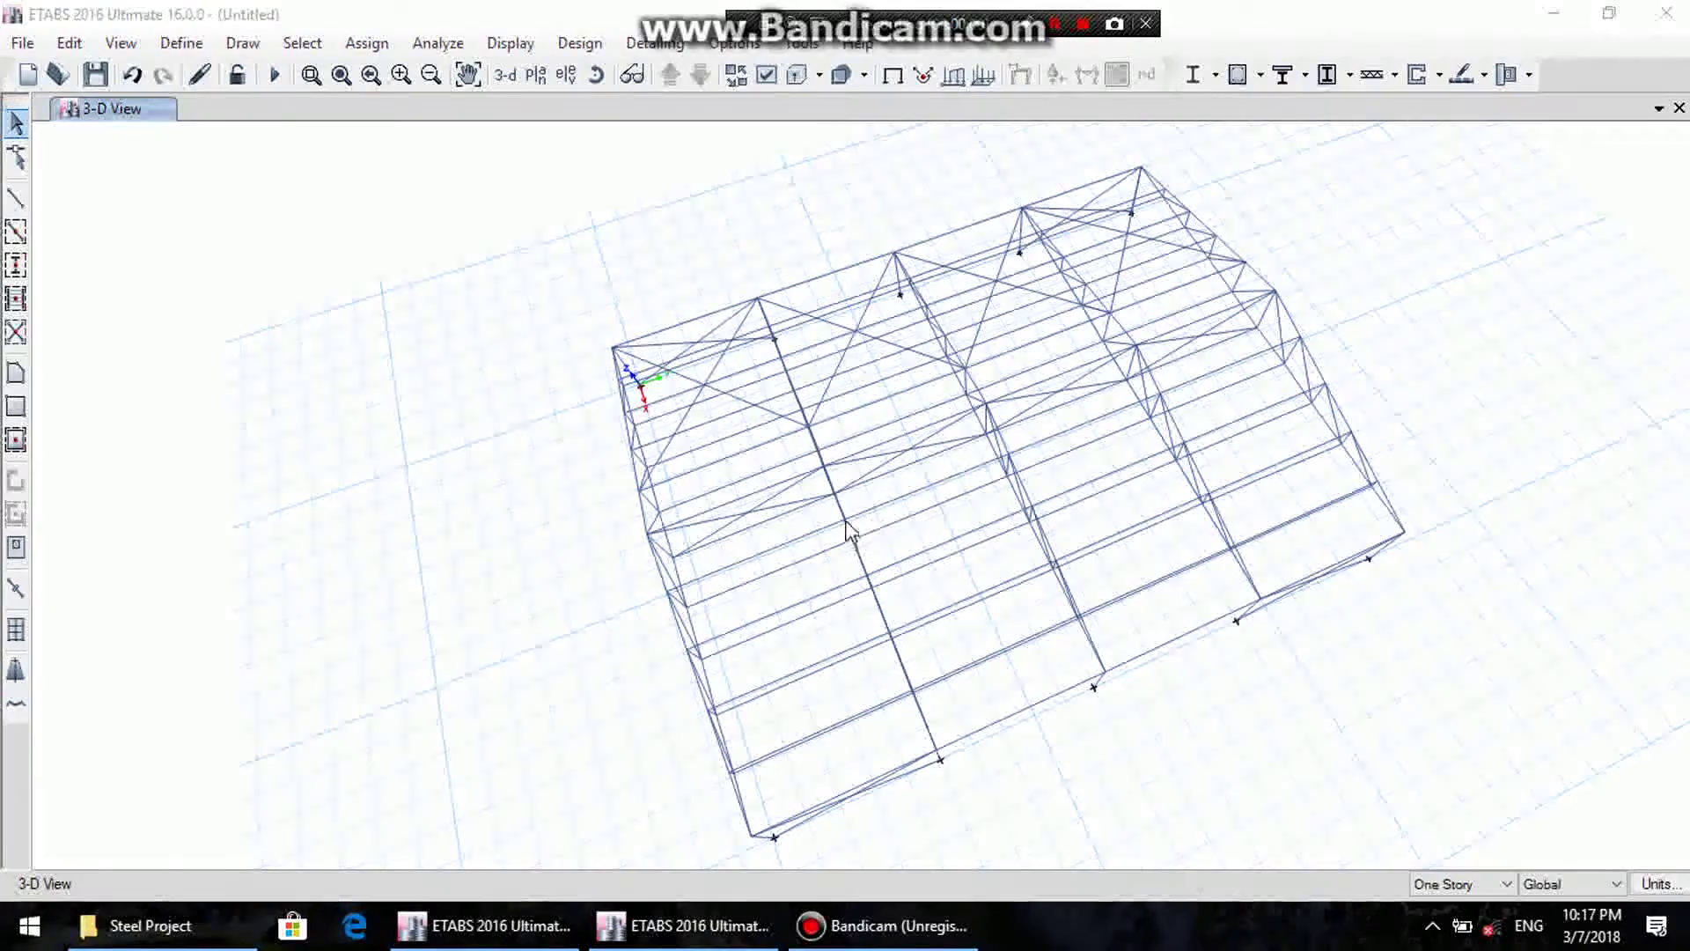
- Draw a pinned L-section brace across the first bay's opposite roof slope, from the second truss's top chord near the ridge to the first truss's eave corner
{"action": "left_click", "coordinate": [16, 199]}
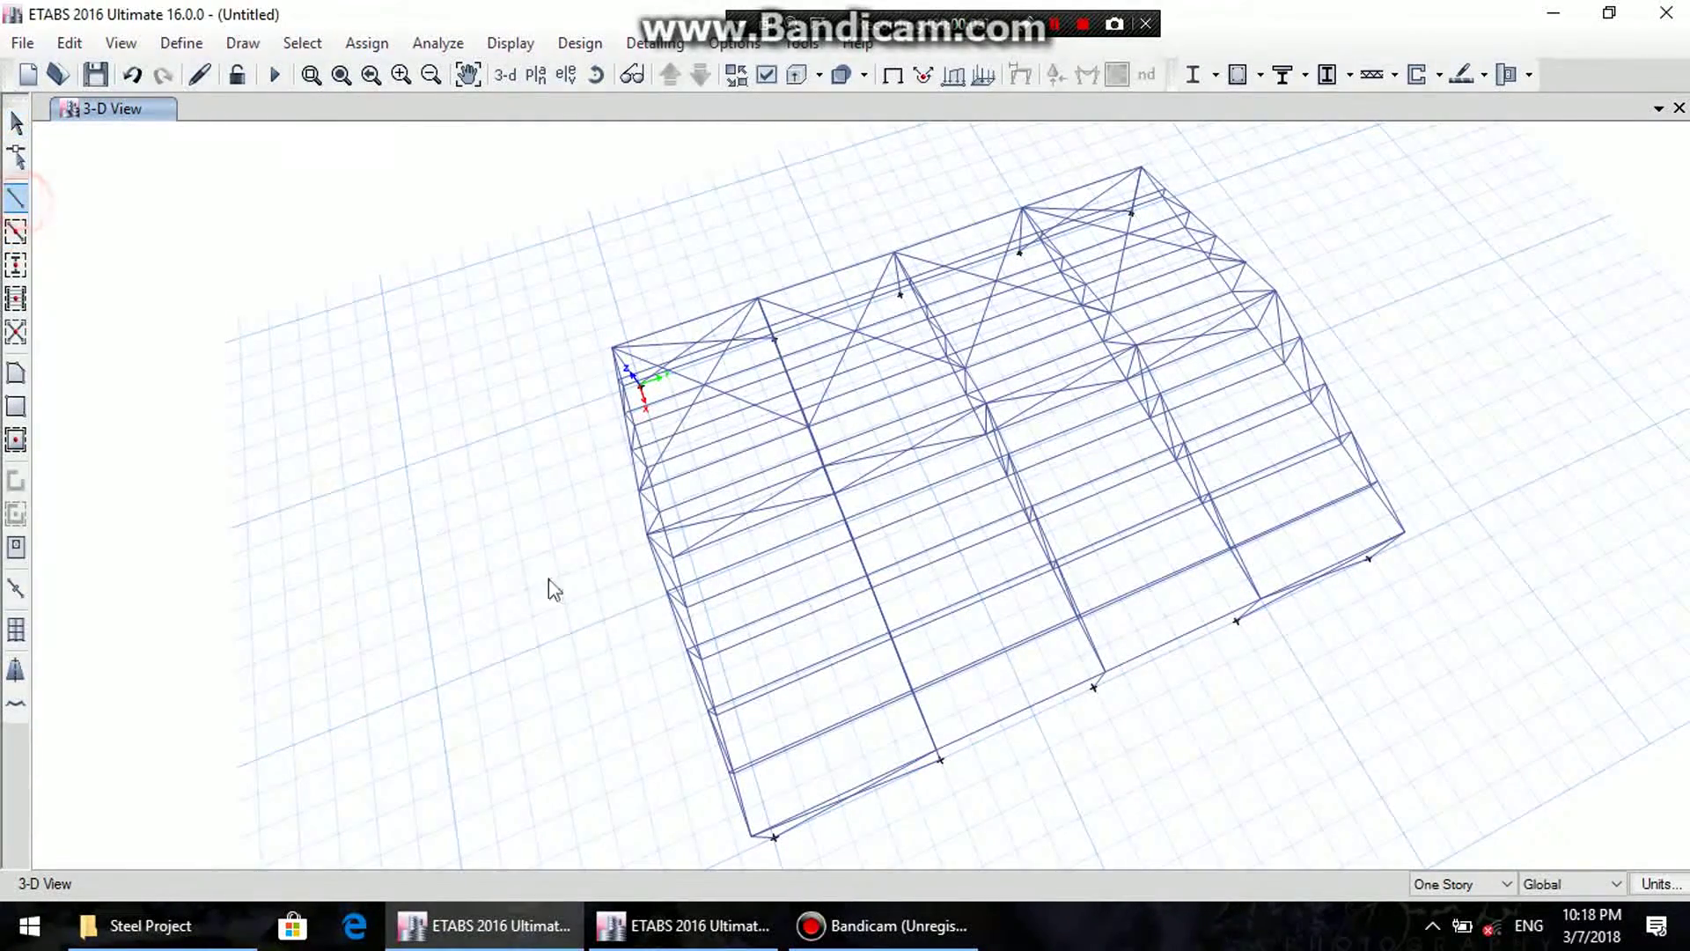
{"action": "middle_click_drag", "start_coordinate": [1062, 526], "coordinate": [830, 509]}
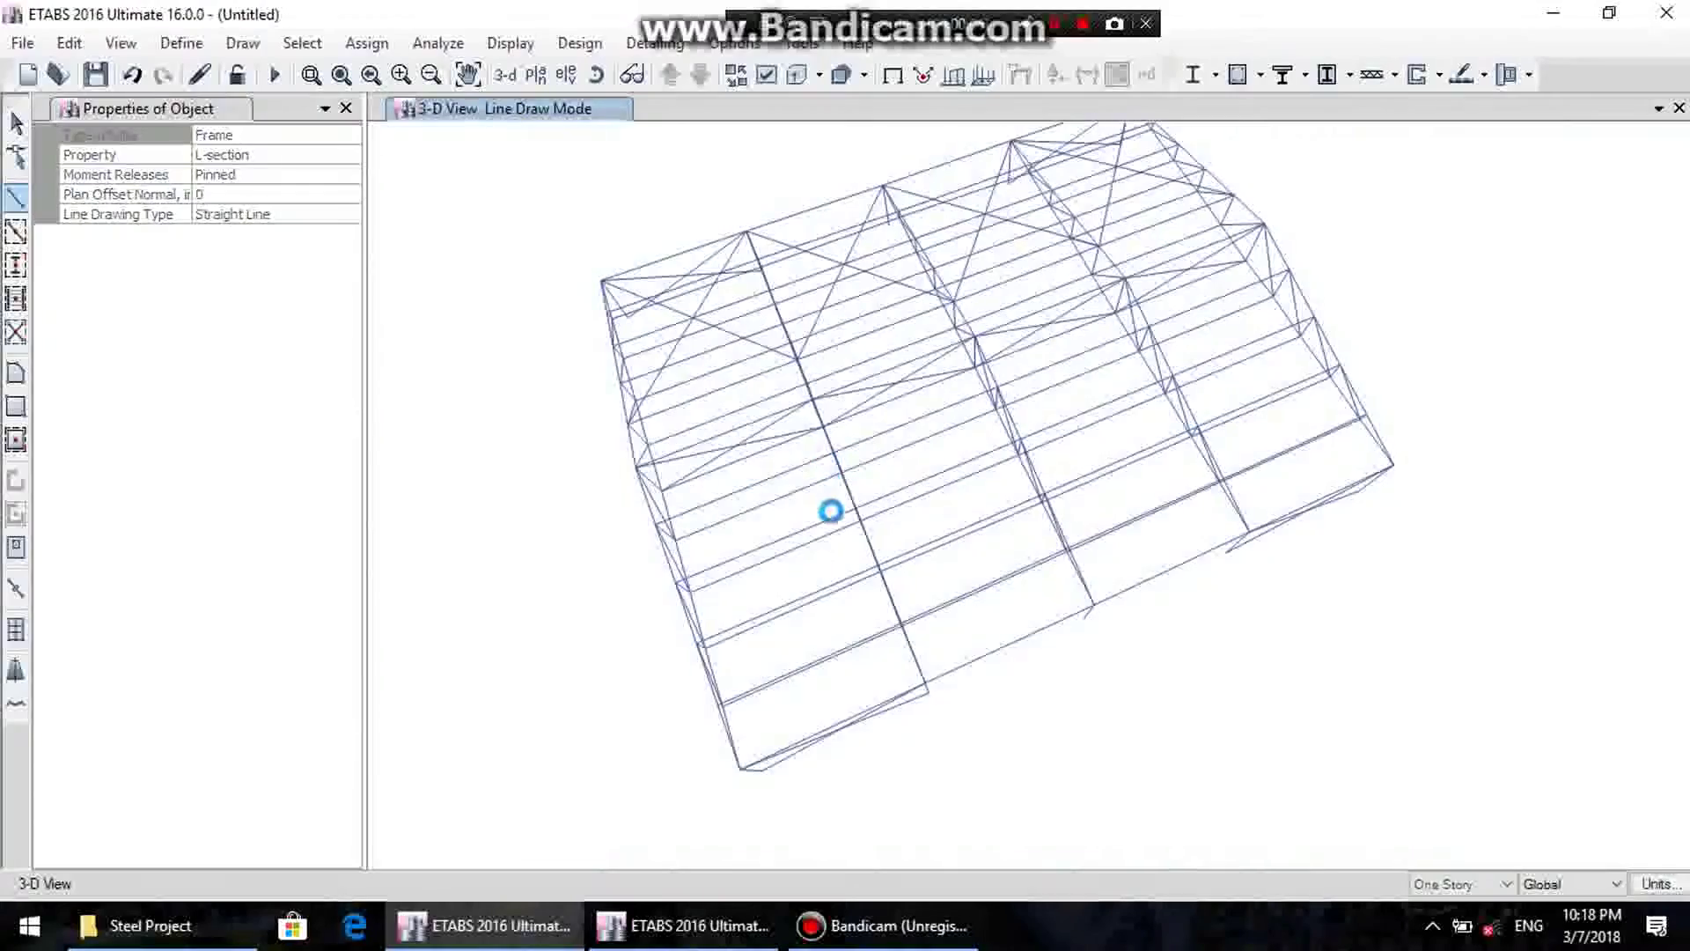
{"action": "left_click", "coordinate": [833, 458]}
{"action": "left_click", "coordinate": [741, 763]}
{"action": "right_click", "coordinate": [617, 686]}
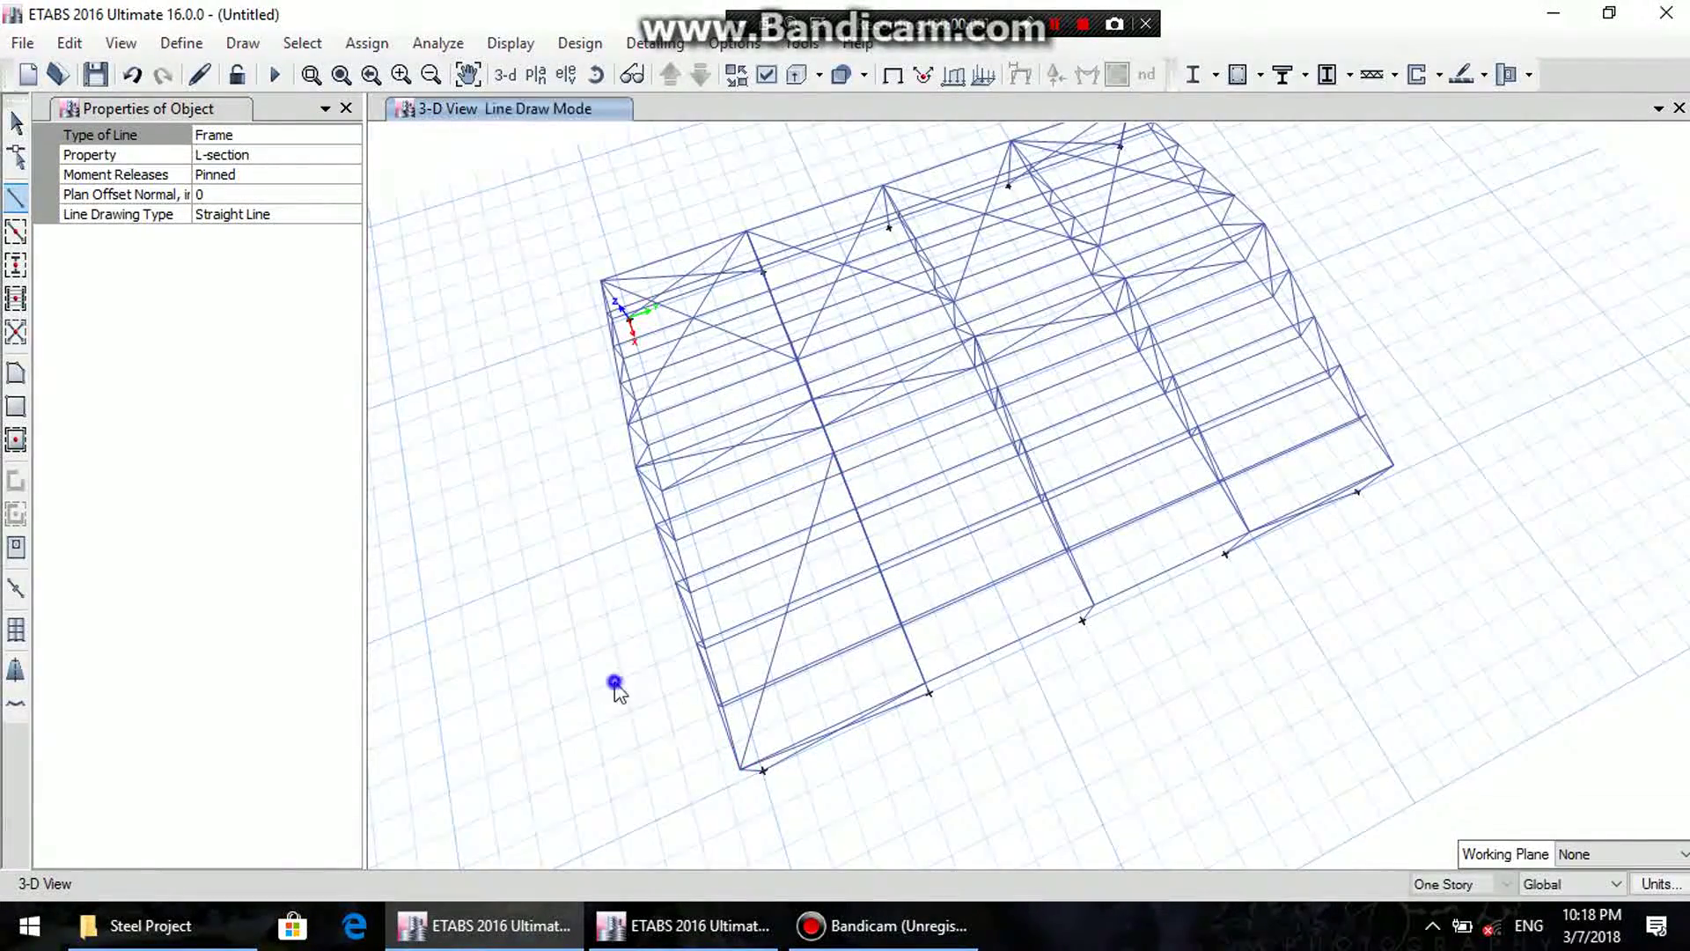
- Draw a pinned L-section frame as the second diagonal of the X-brace in the first roof bay at the eave
{"action": "left_click", "coordinate": [653, 524]}
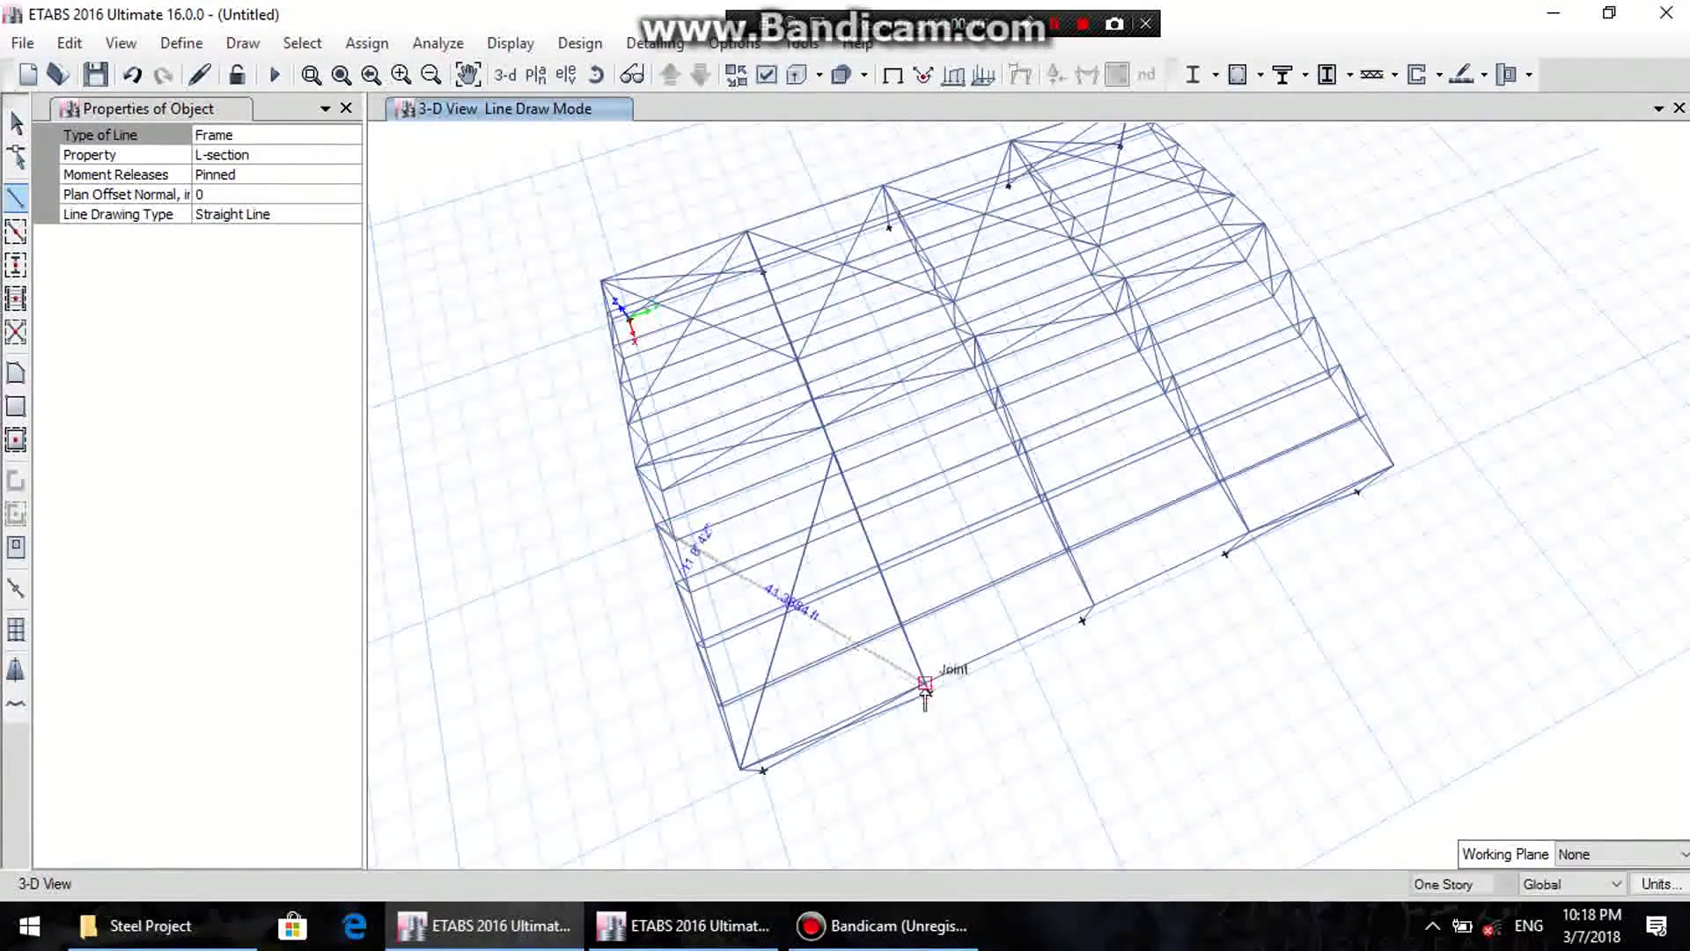
{"action": "right_click", "coordinate": [1166, 692]}
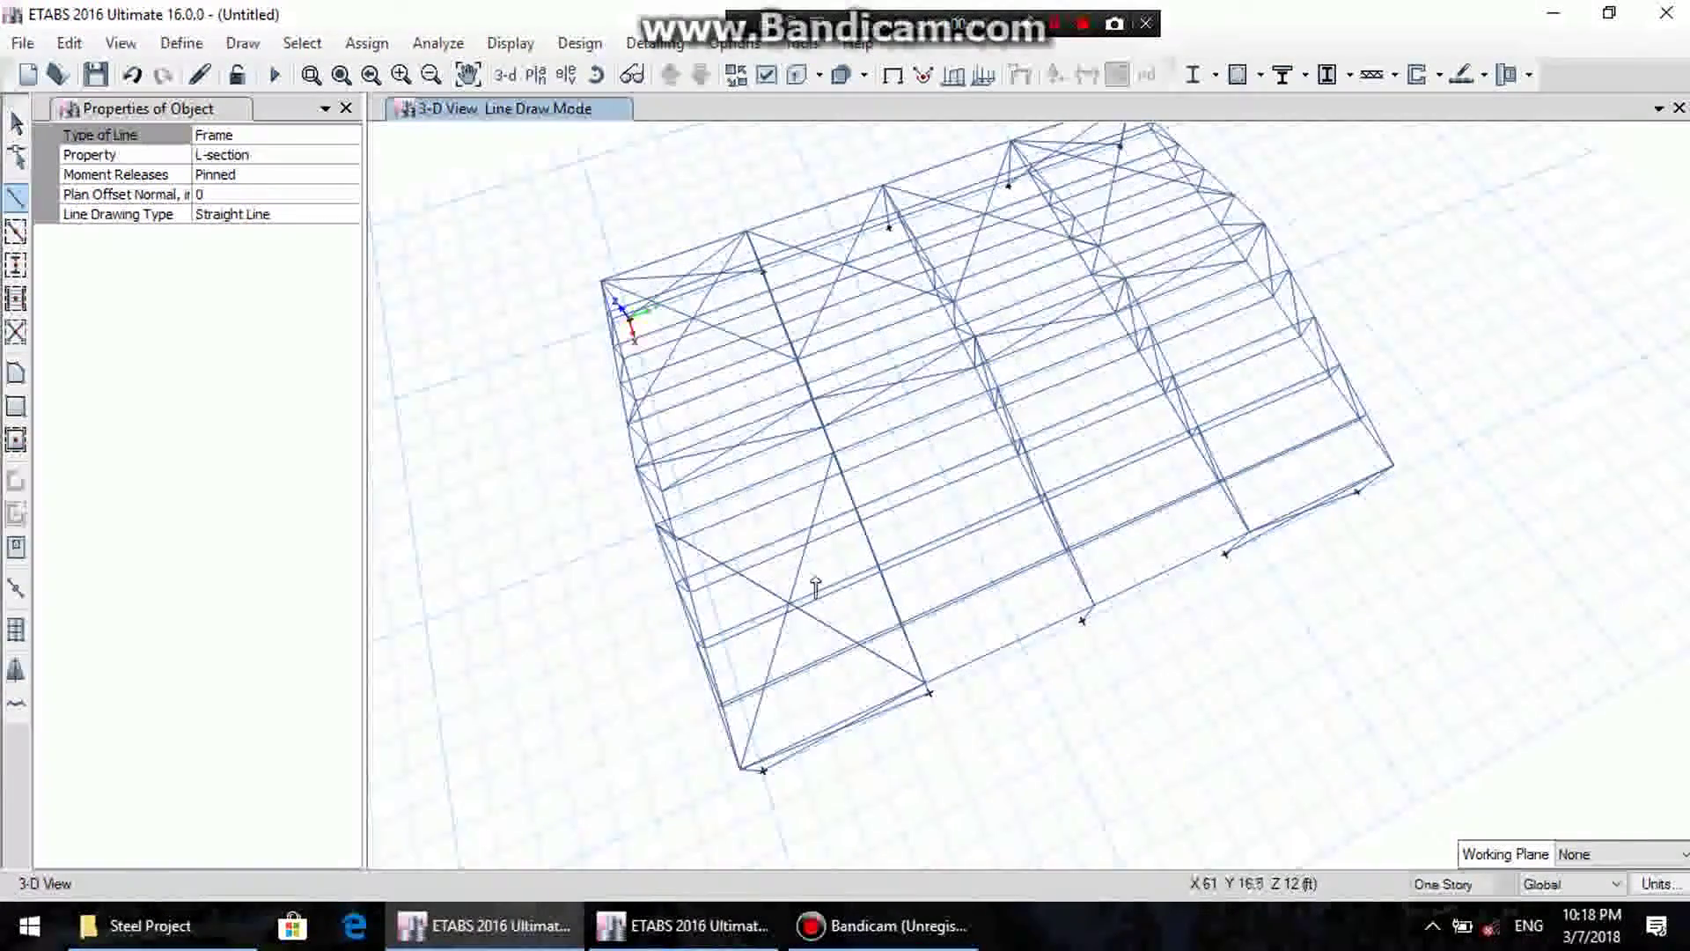
{"action": "left_click", "coordinate": [13, 124]}
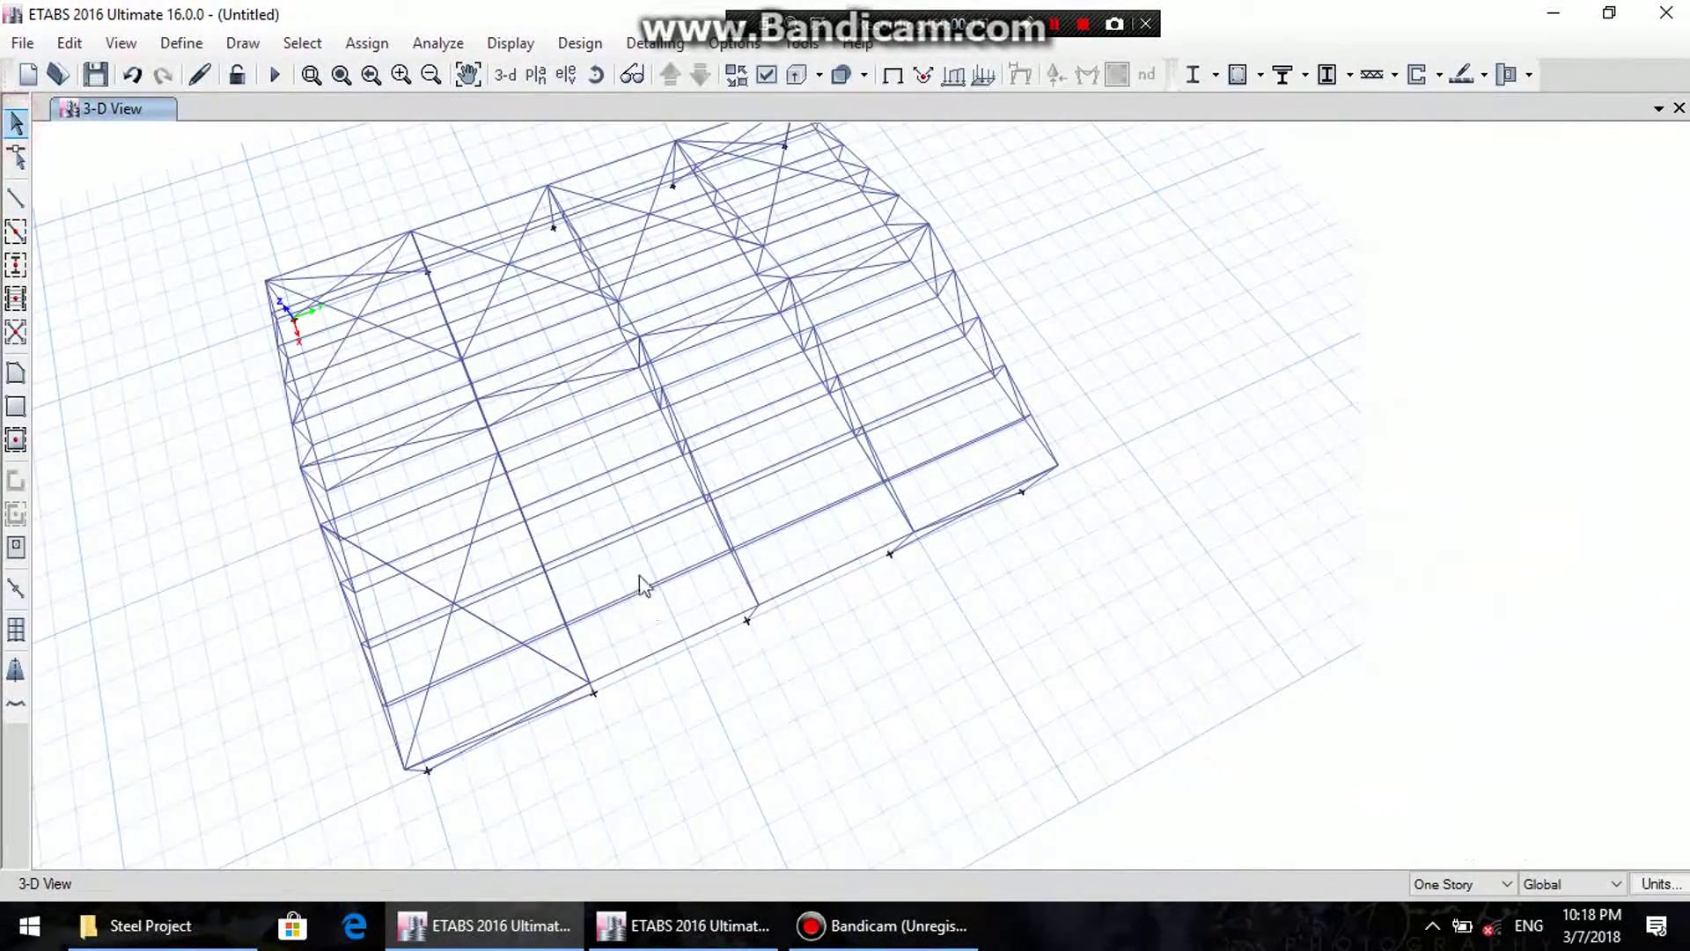
- Replicate the two crossing roof braces linearly with dx 0 ft, dy 25 ft and number 3
{"action": "left_click_drag", "start_coordinate": [506, 597], "coordinate": [627, 568]}
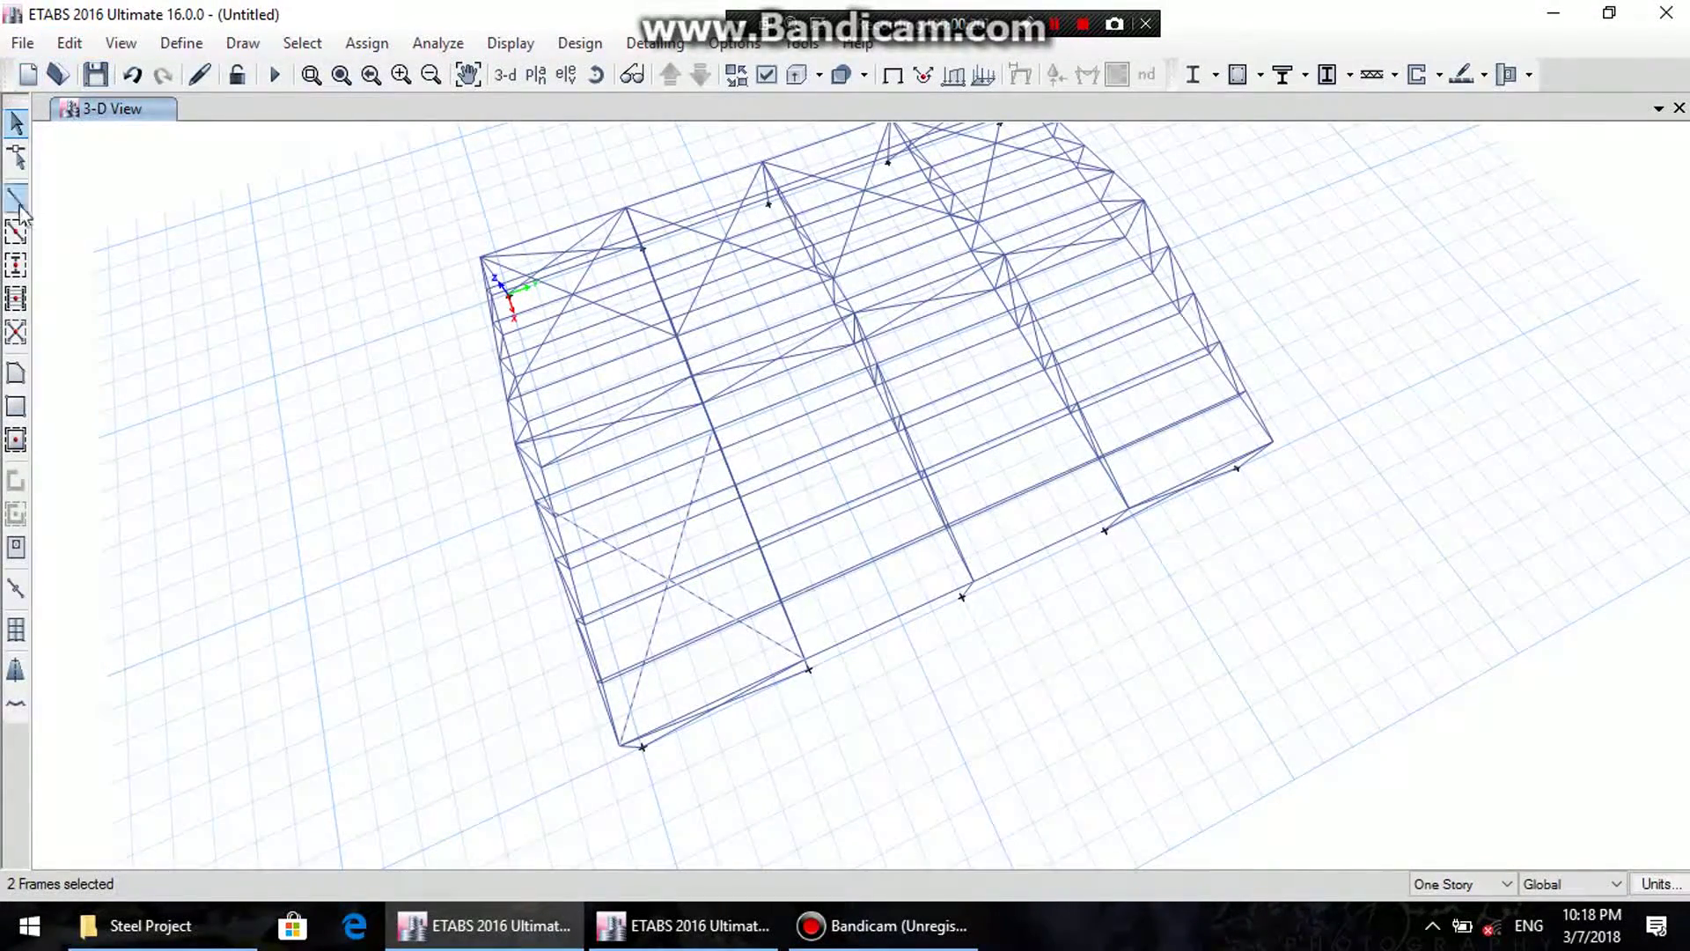
{"action": "left_click", "coordinate": [69, 42]}
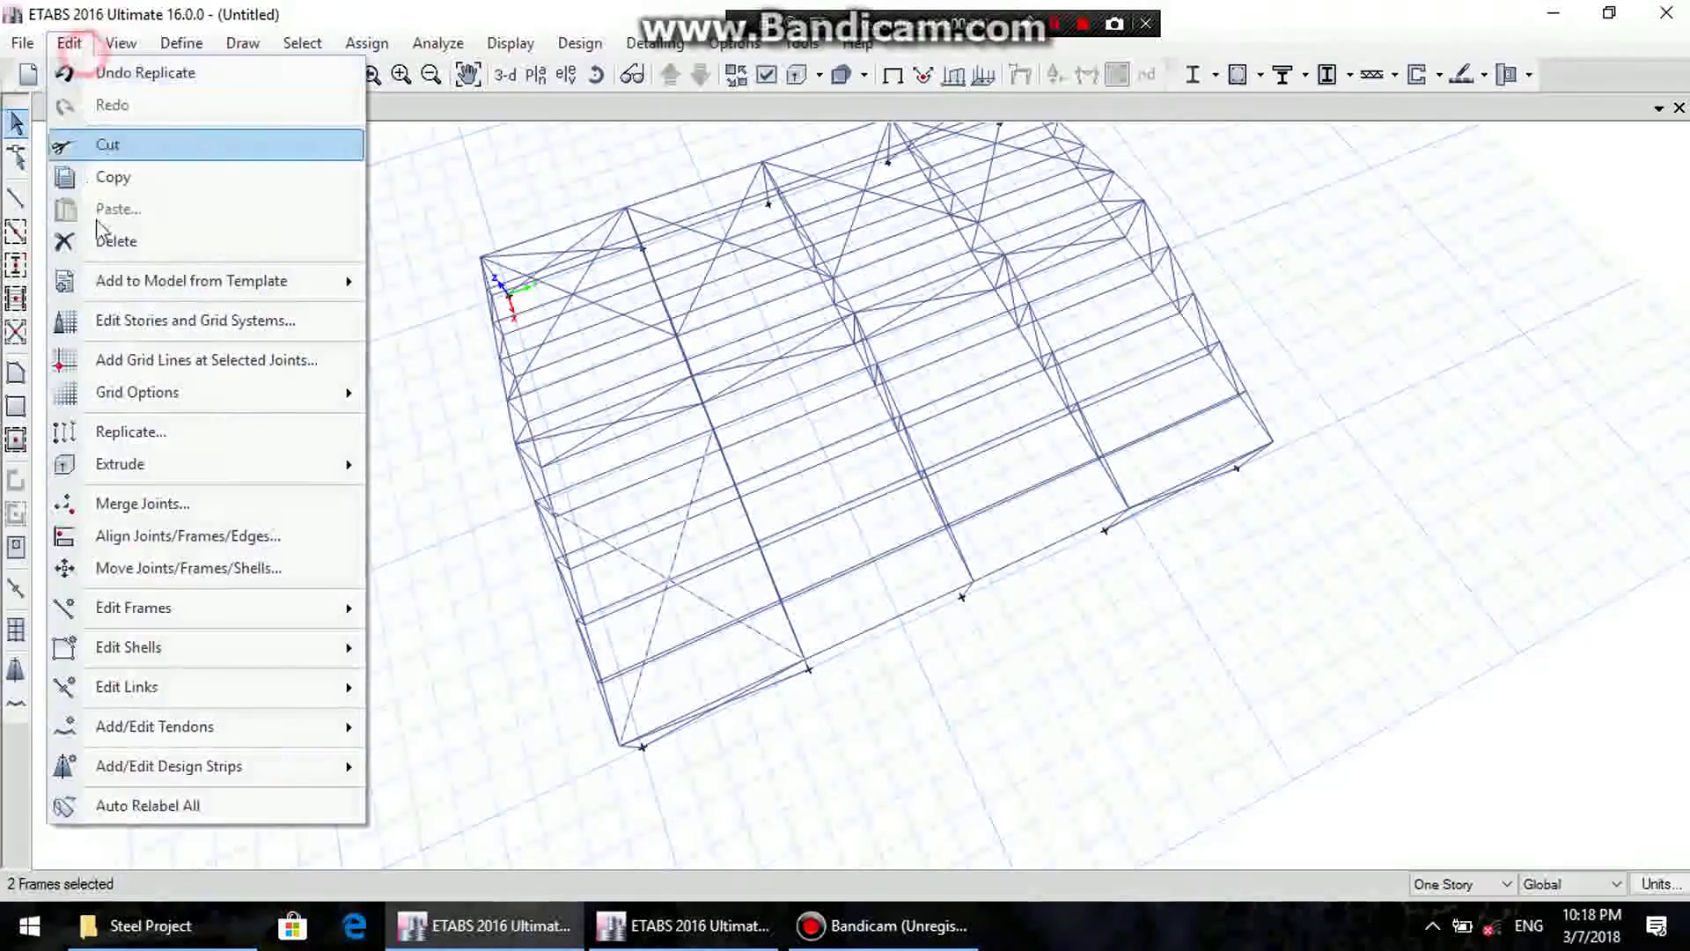
{"action": "left_click", "coordinate": [126, 423]}
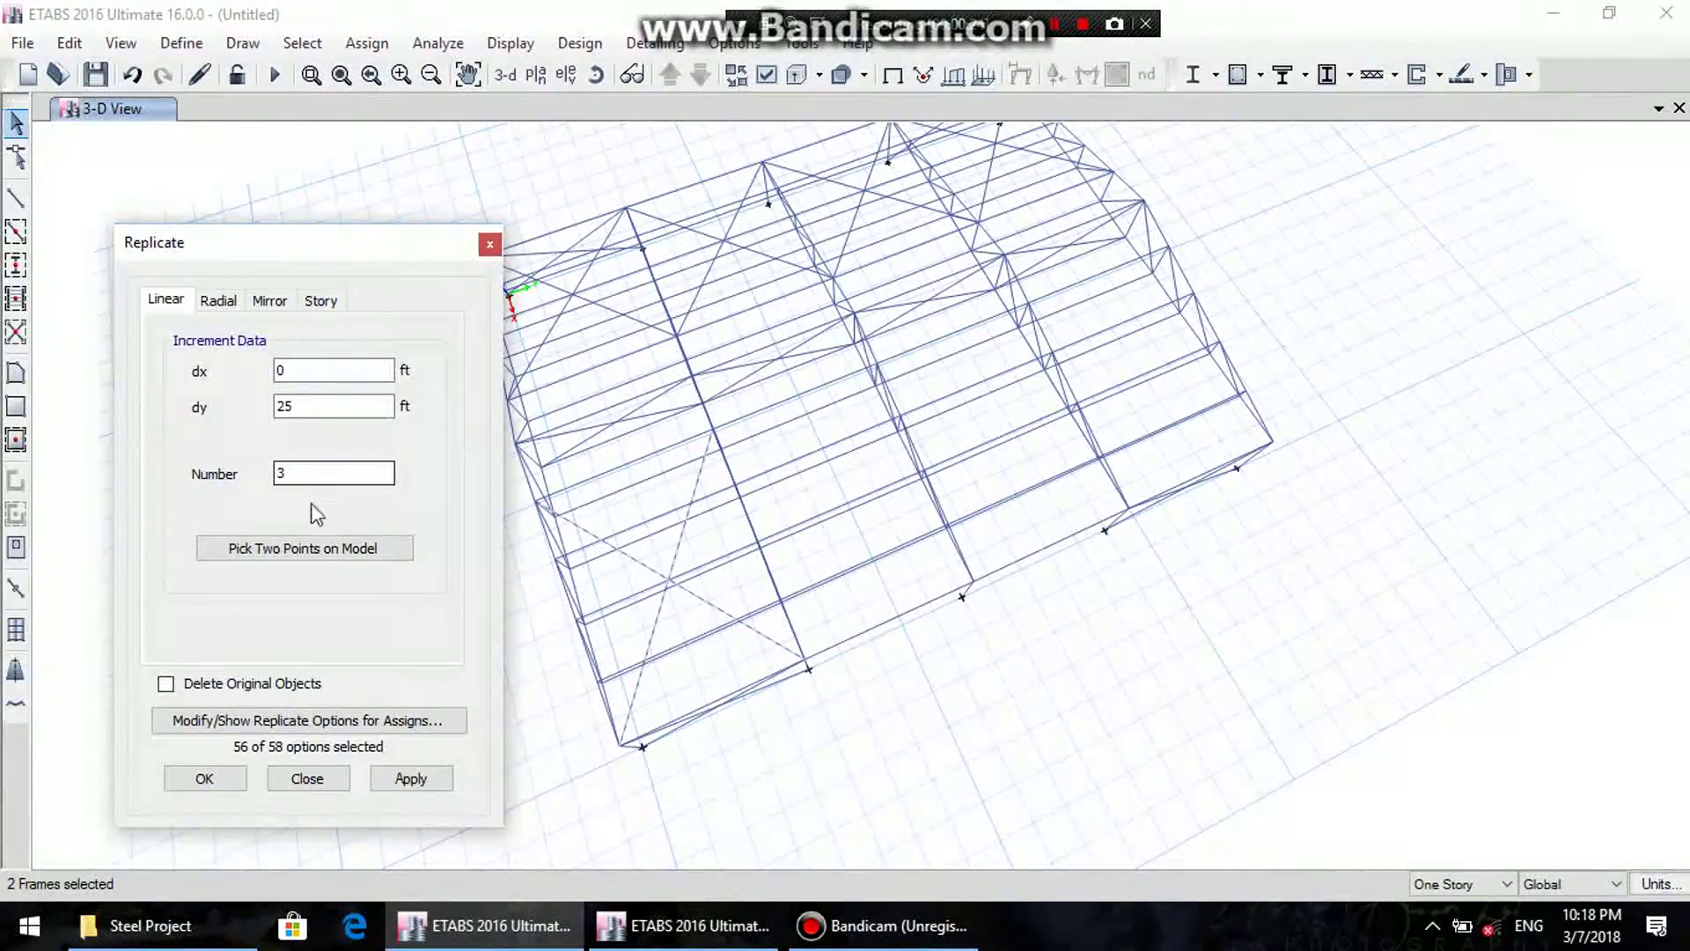
{"action": "left_click", "coordinate": [407, 776]}
{"action": "left_click", "coordinate": [341, 778]}
{"action": "left_click_drag", "start_coordinate": [761, 608], "coordinate": [656, 695]}
{"action": "scroll", "coordinate": [849, 677], "scroll_direction": "down", "scroll_amount": 3}
{"action": "scroll", "coordinate": [845, 683], "scroll_direction": "up", "scroll_amount": 3}
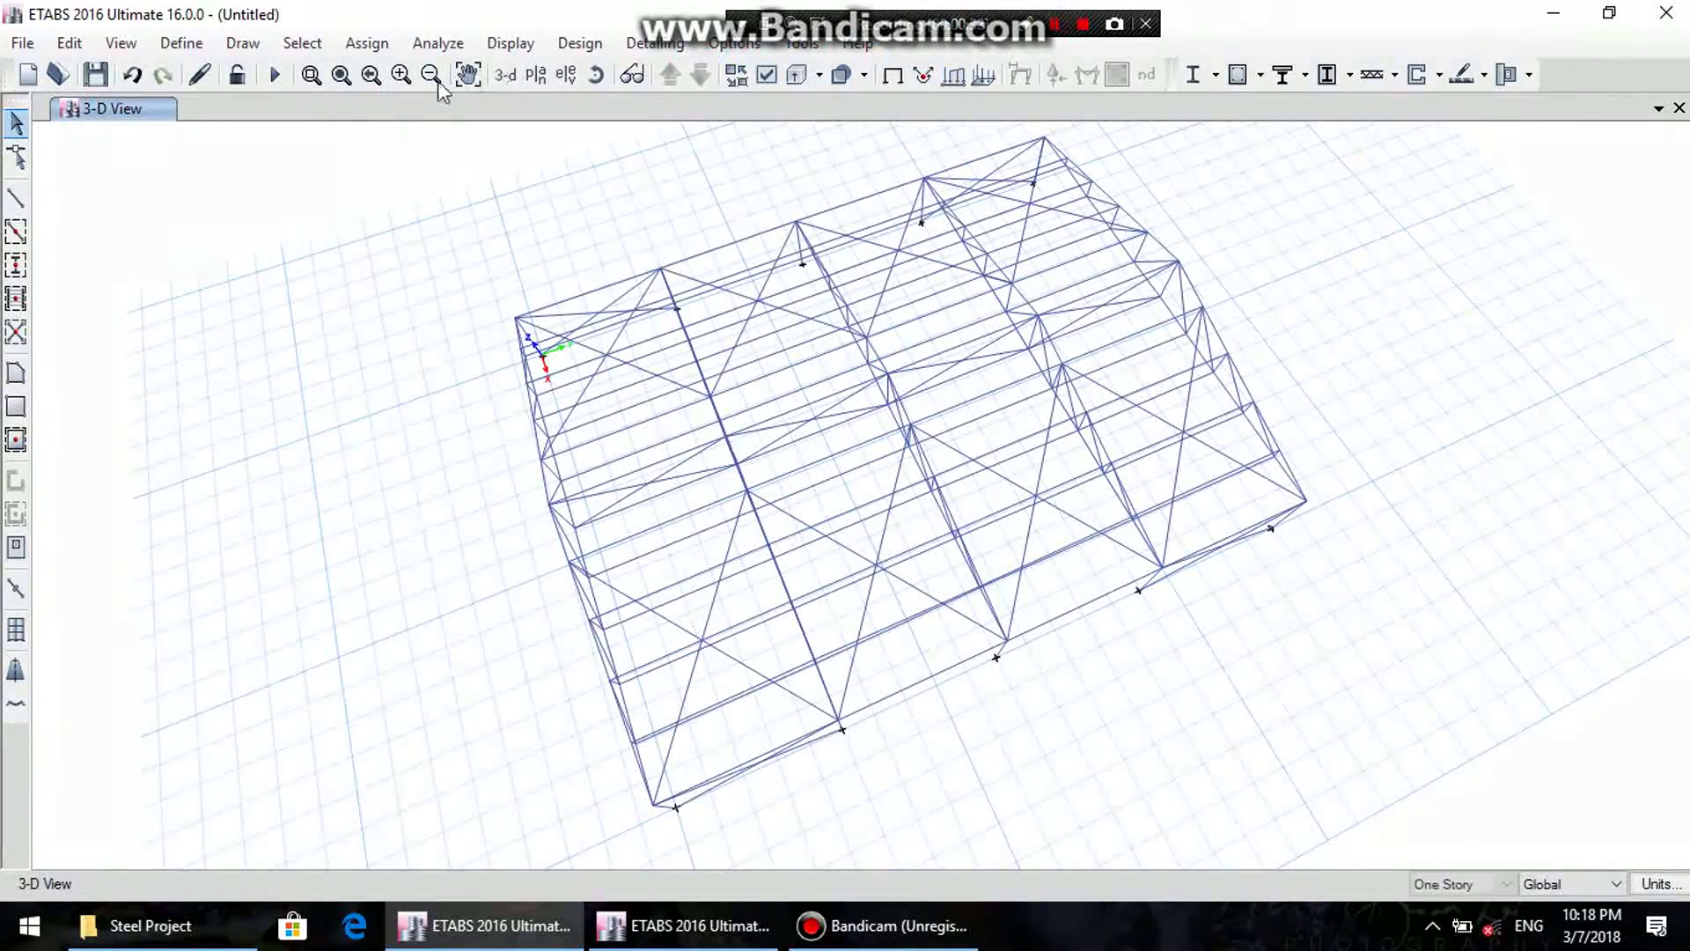
{"action": "left_click", "coordinate": [596, 75]}
{"action": "left_click_drag", "start_coordinate": [753, 431], "coordinate": [926, 420]}
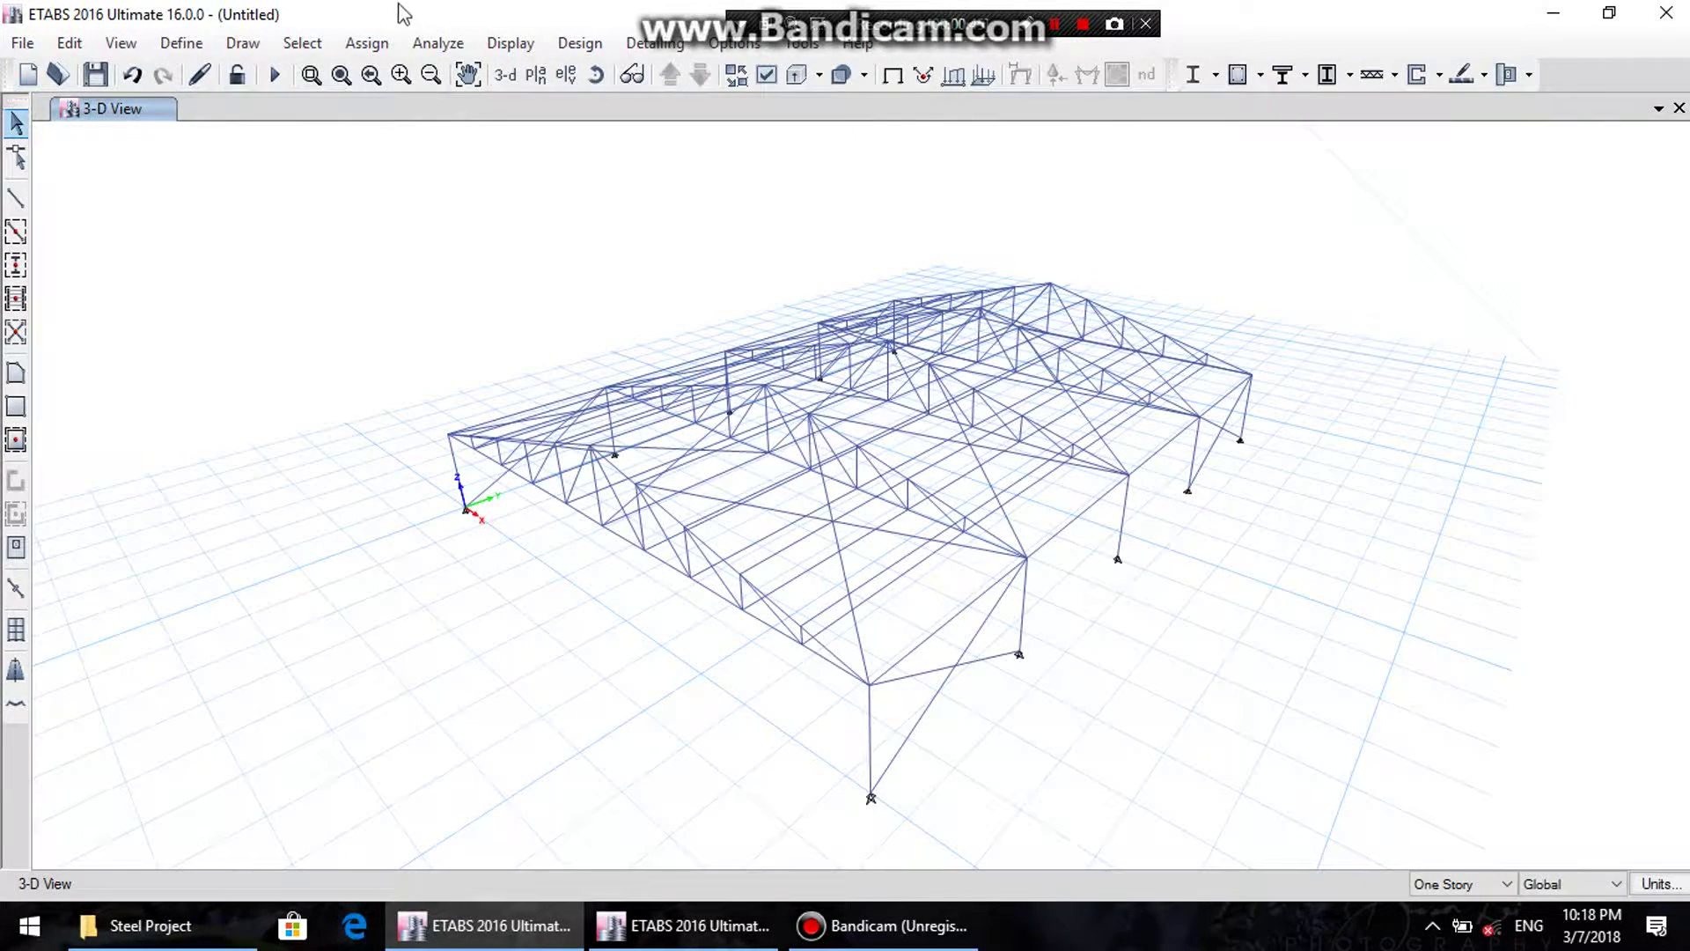
{"action": "left_click", "coordinate": [370, 46]}
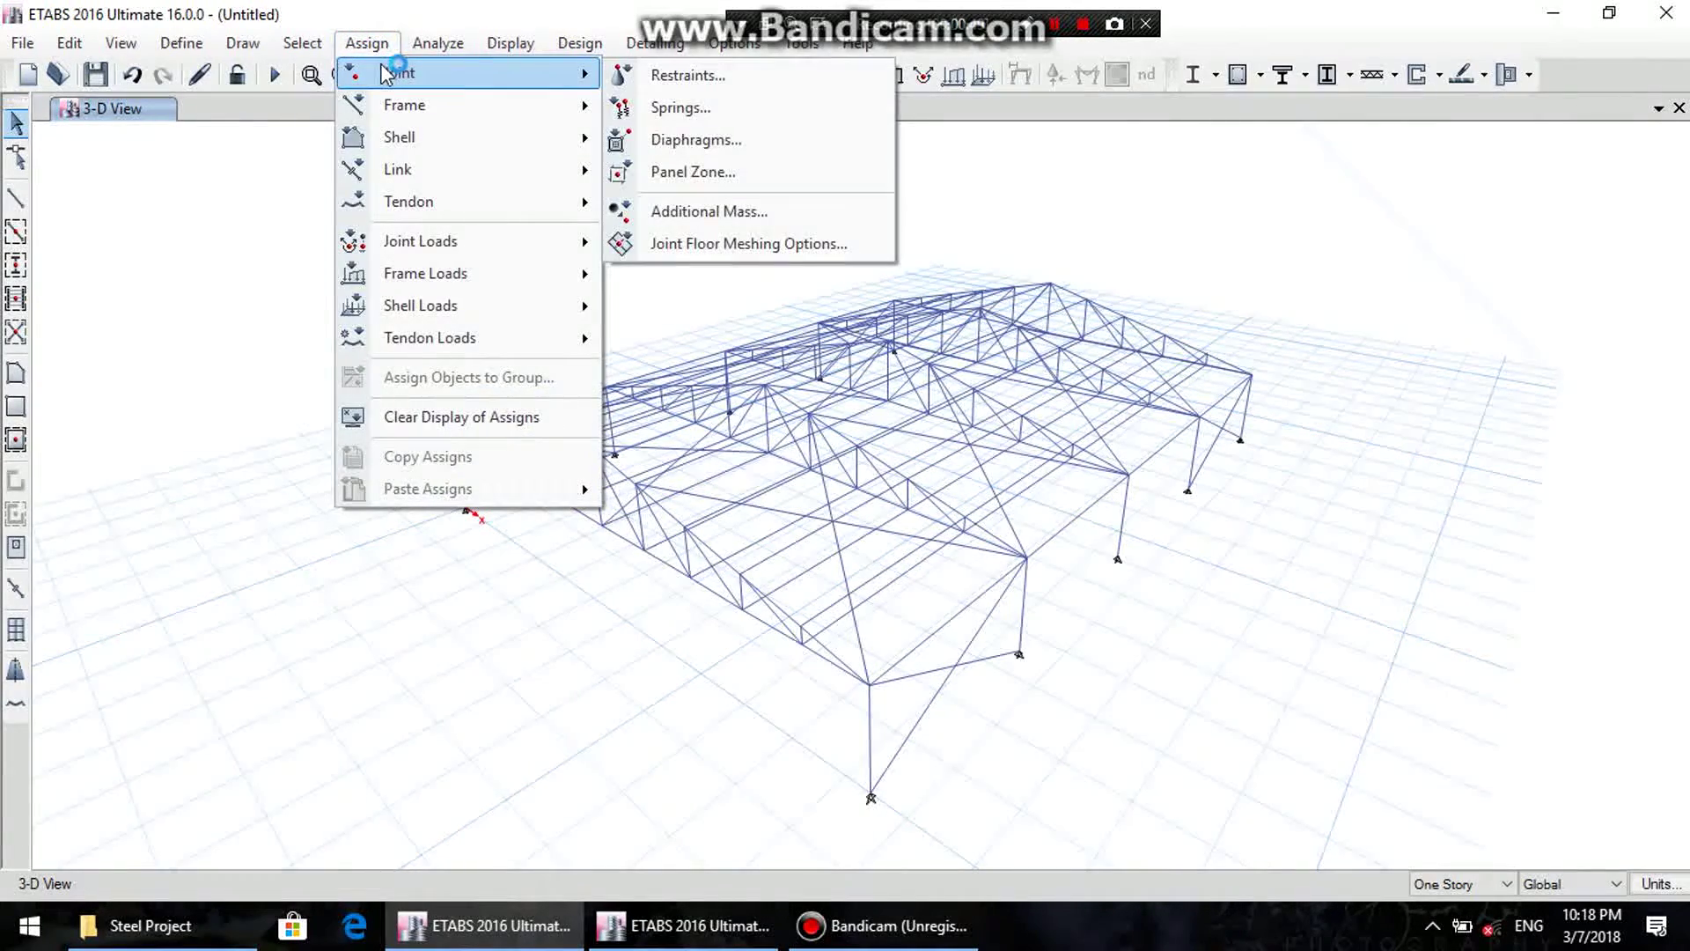
{"action": "left_click", "coordinate": [394, 106]}
{"action": "left_click", "coordinate": [377, 46]}
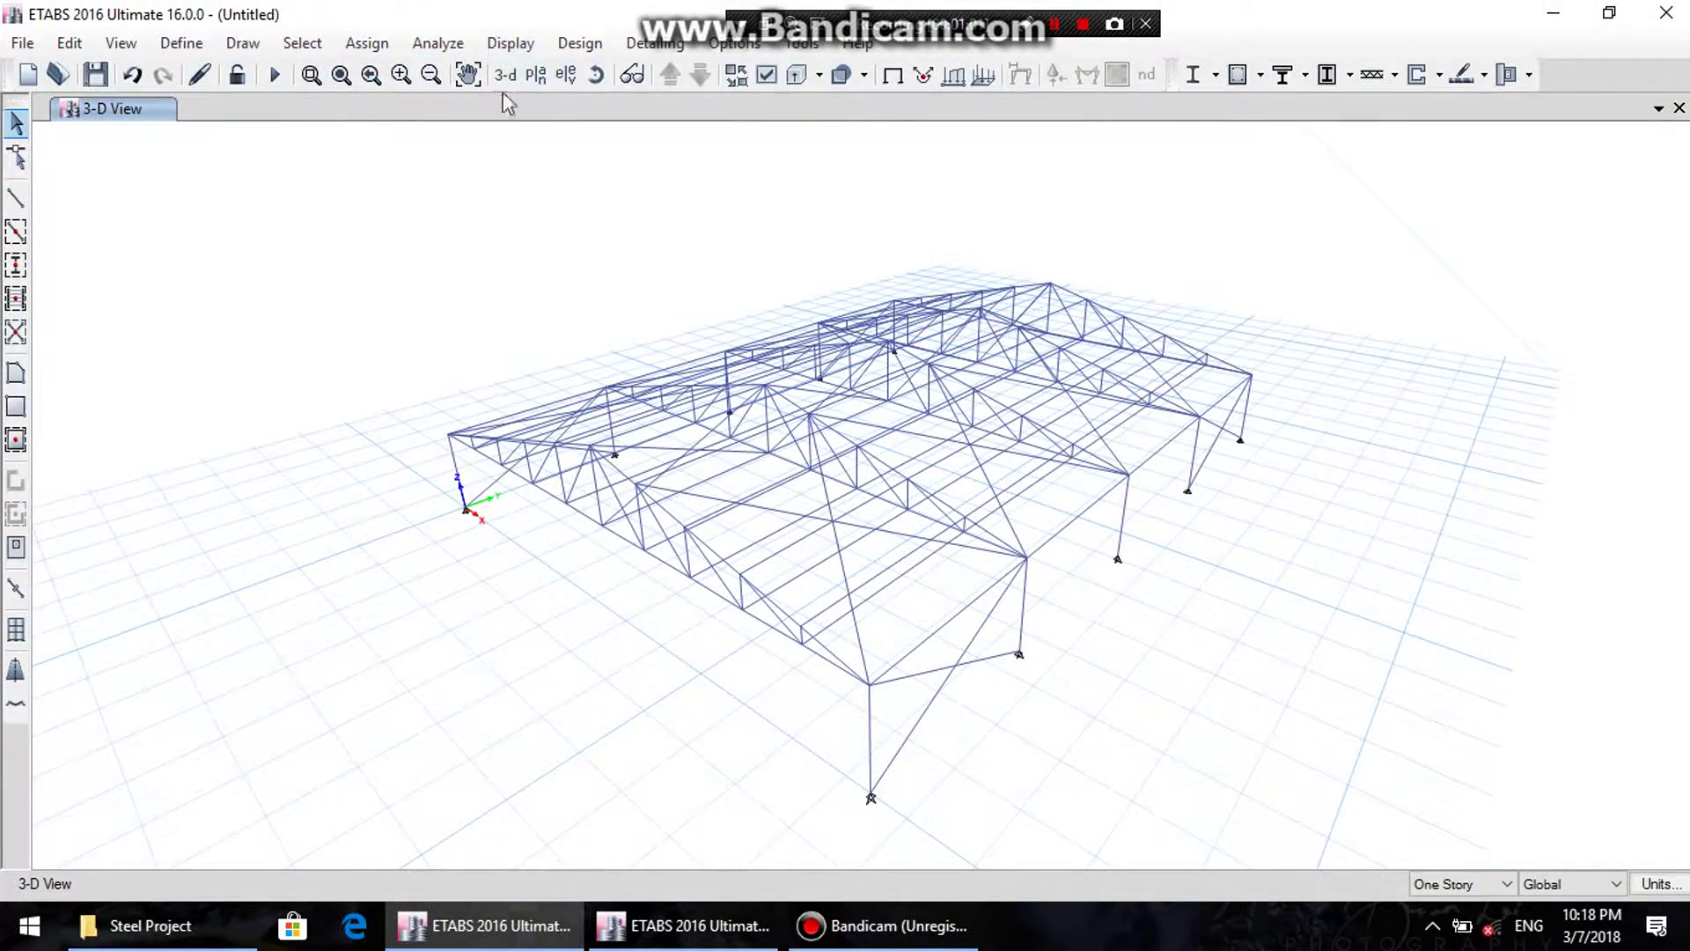
- Show the plan view of the Base level
{"action": "left_click", "coordinate": [558, 79]}
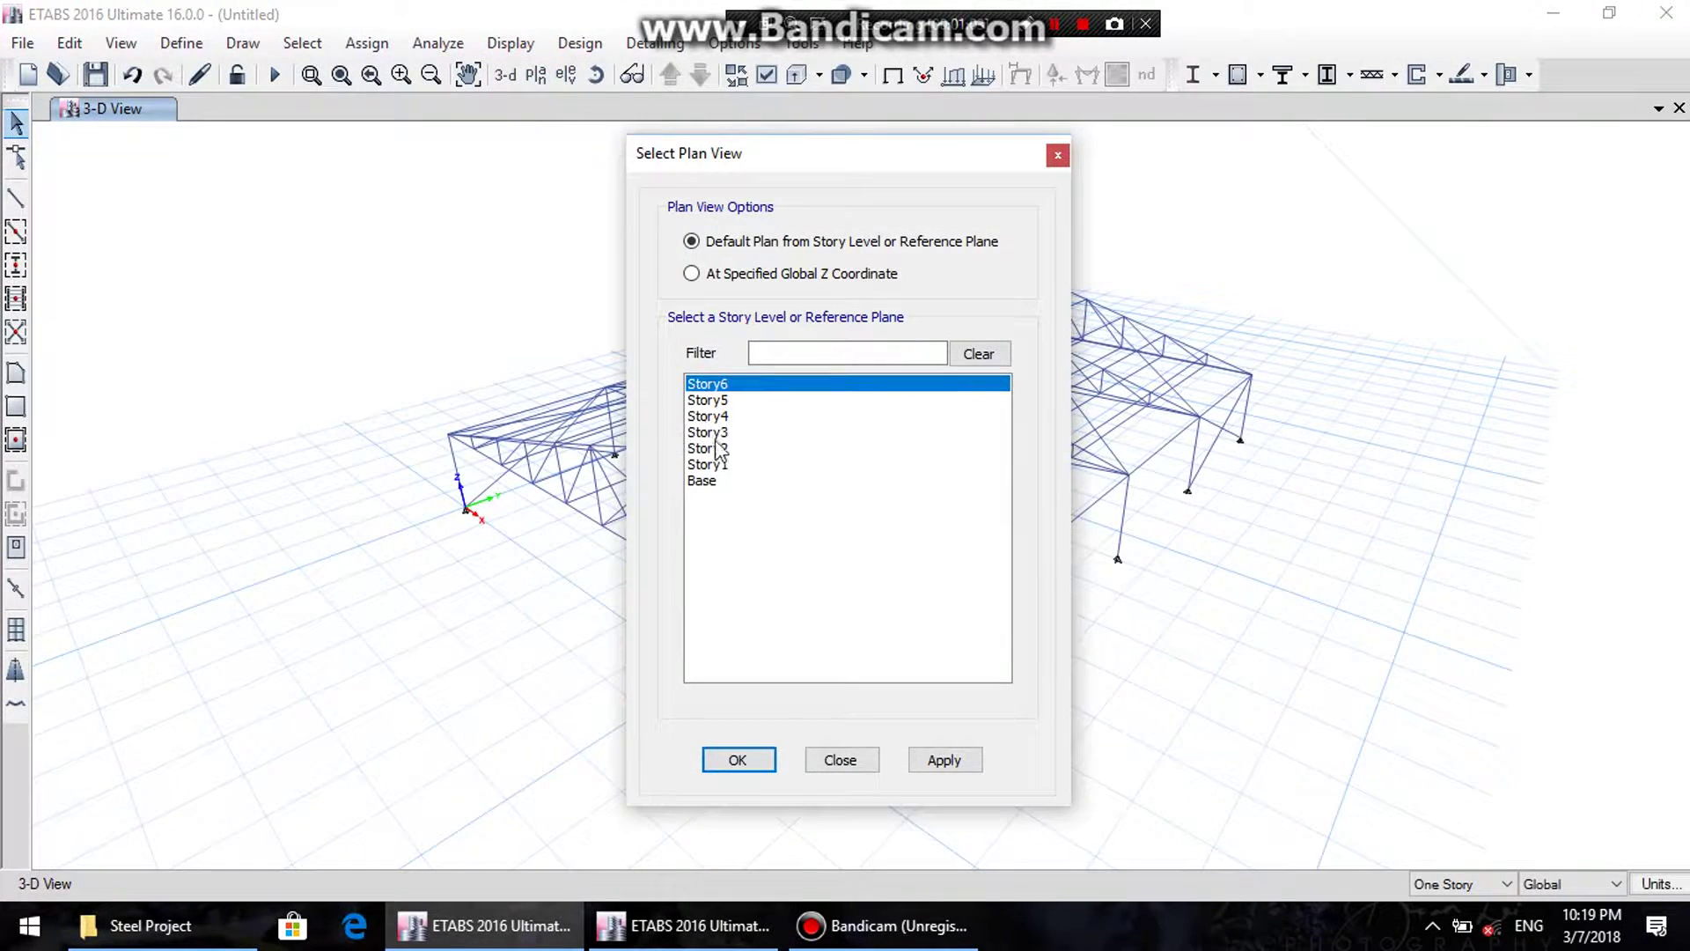
{"action": "left_click", "coordinate": [704, 481]}
{"action": "left_click", "coordinate": [921, 763]}
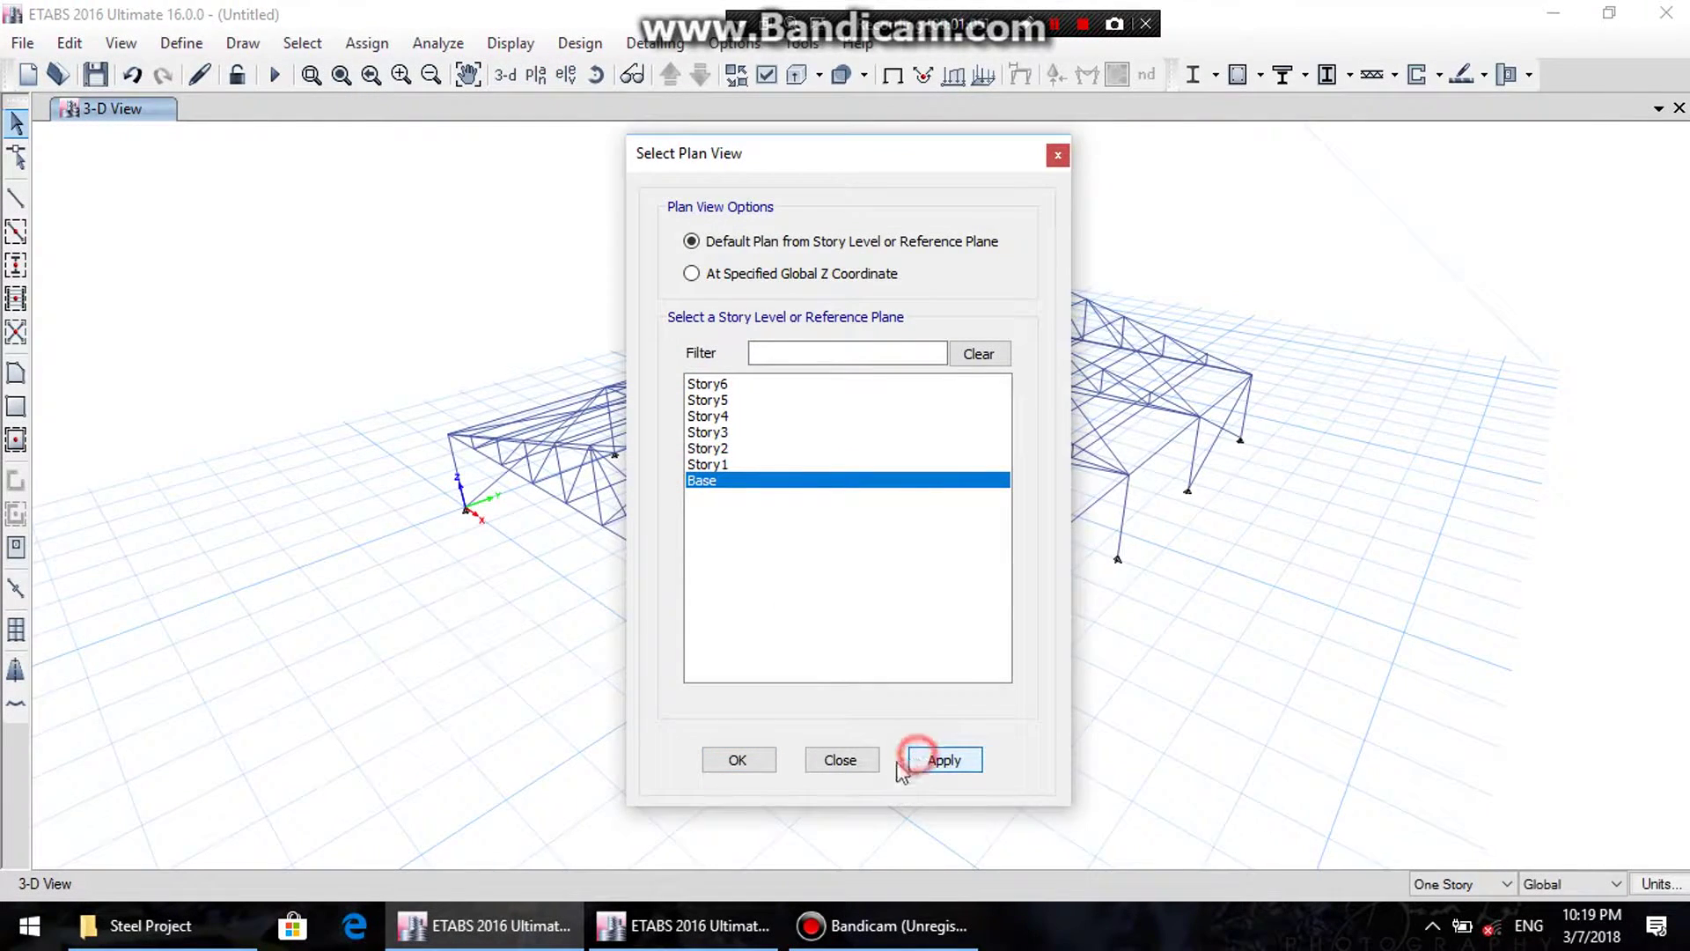
{"action": "left_click", "coordinate": [847, 763]}
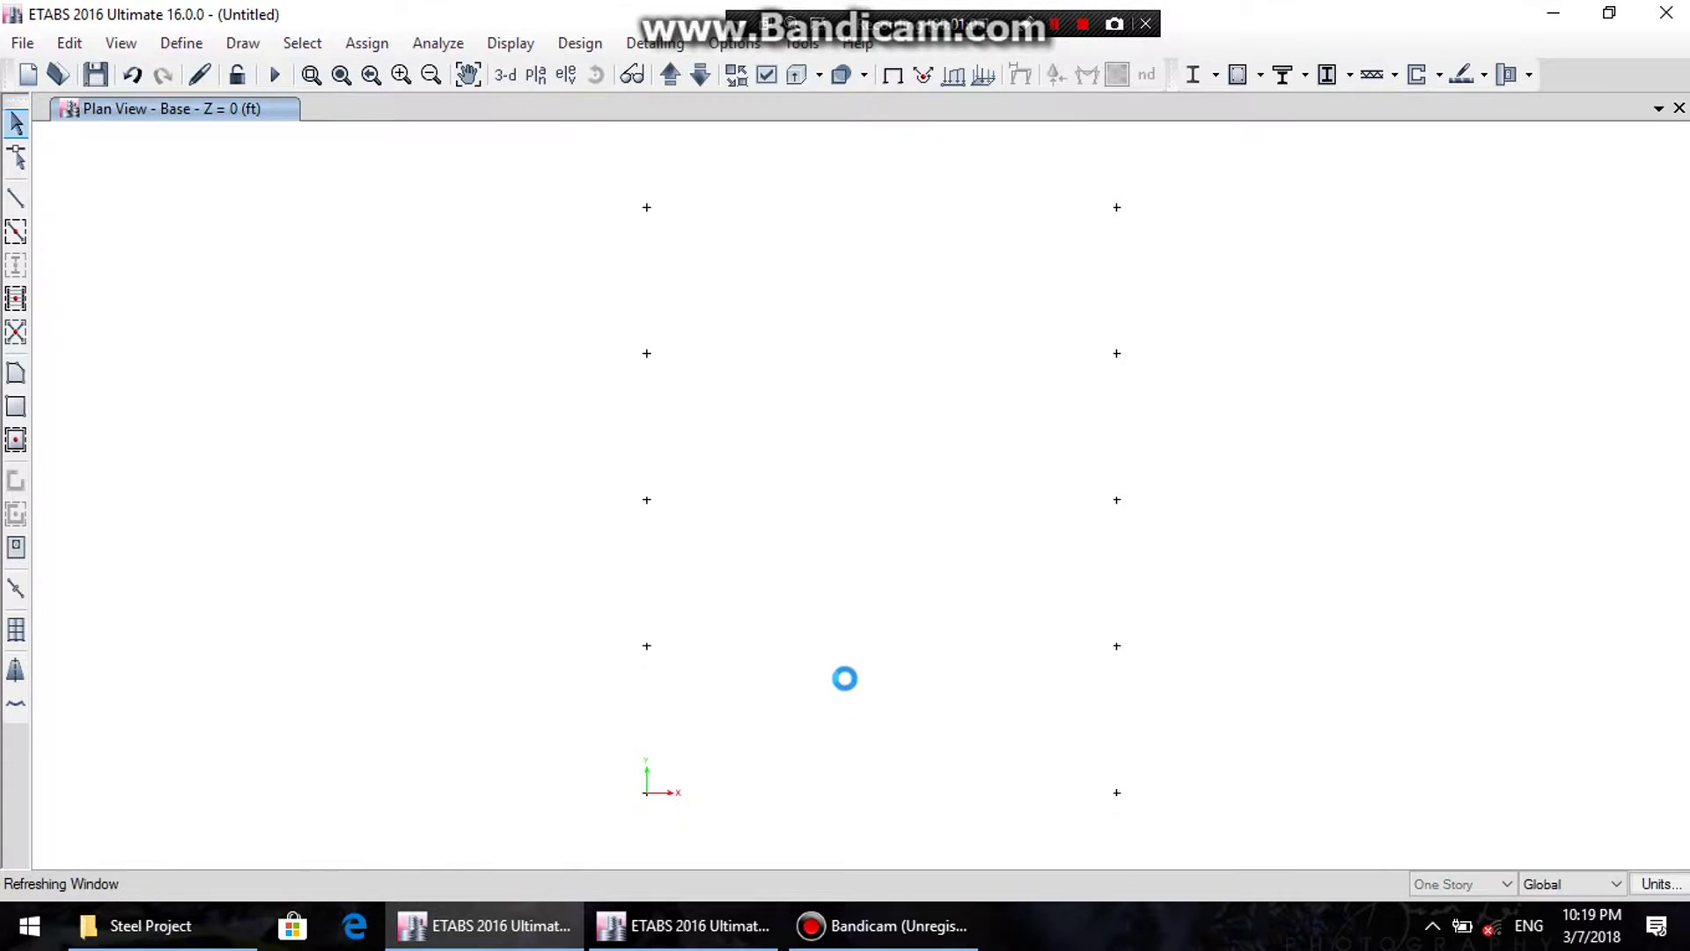
- Assign fixed restraints to all the base joints, restraining every translation and rotation
{"action": "left_click", "coordinate": [1173, 160]}
{"action": "left_click_drag", "start_coordinate": [1136, 239], "coordinate": [568, 840]}
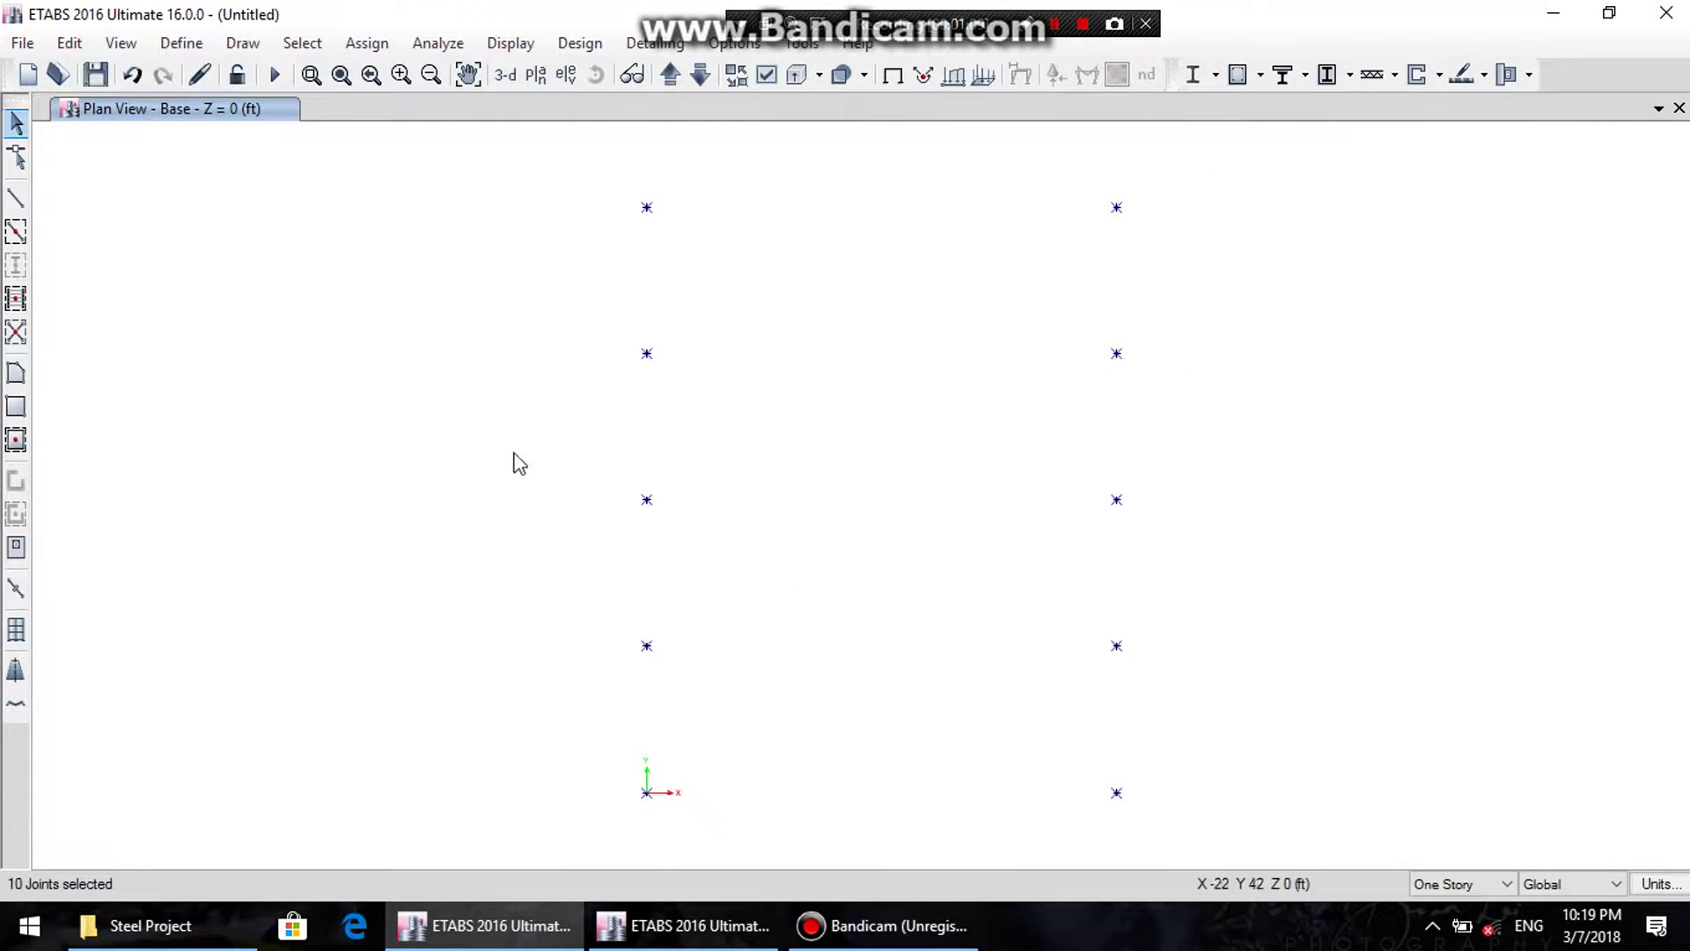
{"action": "left_click", "coordinate": [374, 44]}
{"action": "mouse_move", "coordinate": [396, 71]}
{"action": "left_click", "coordinate": [679, 71]}
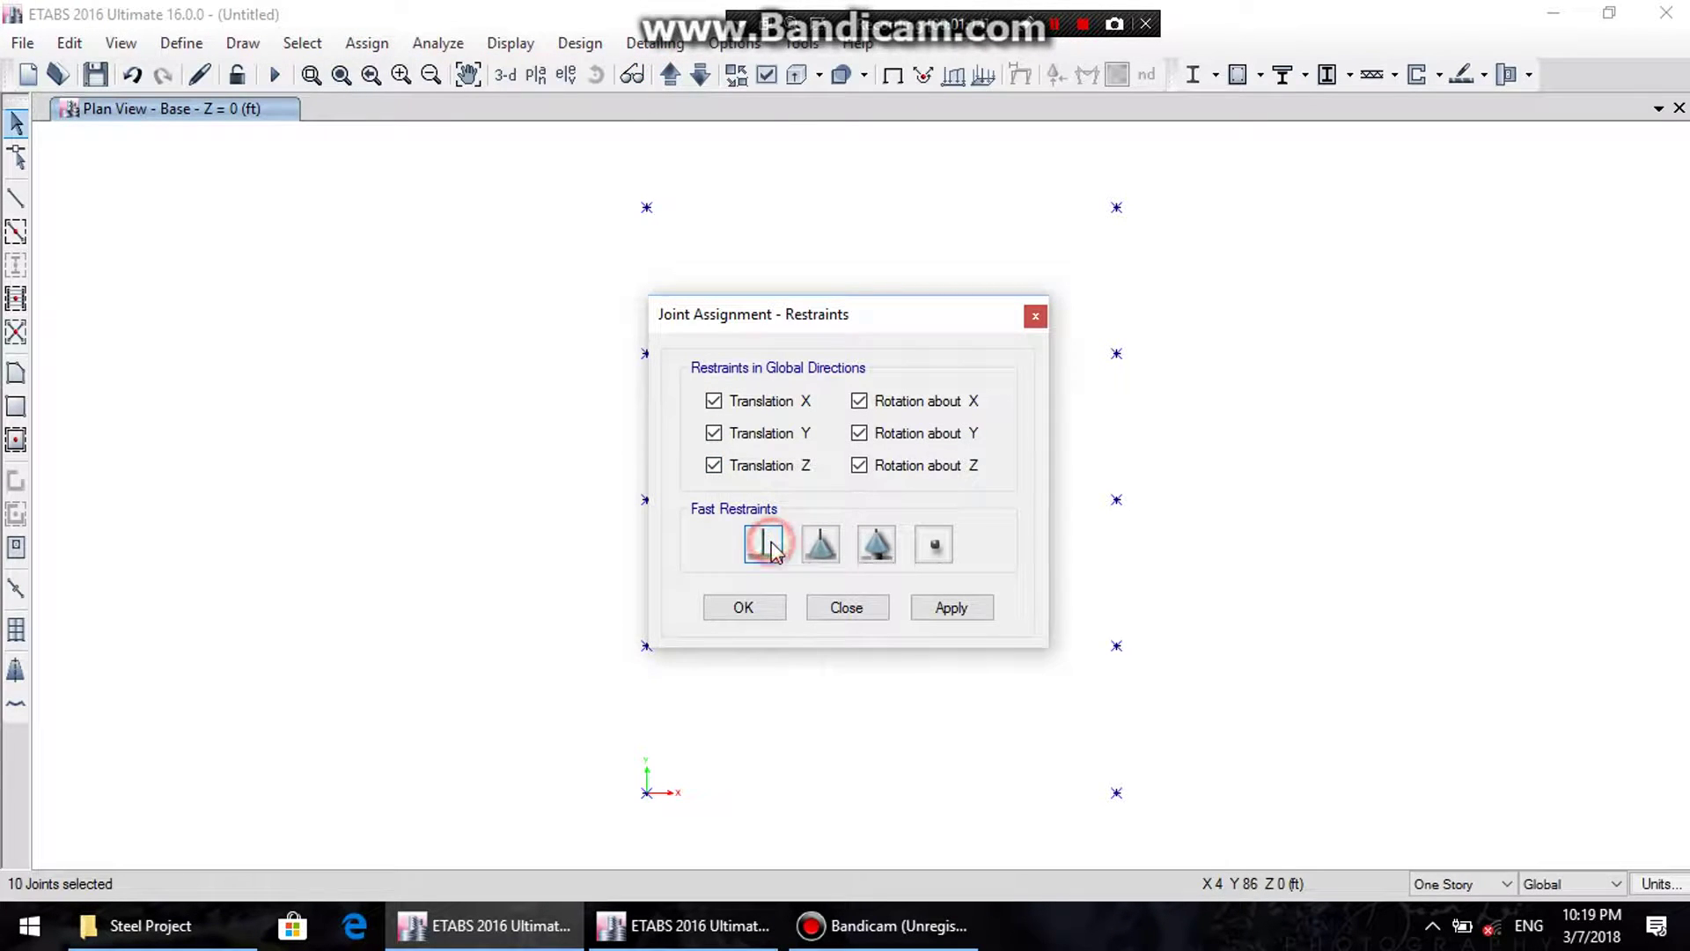
{"action": "left_click", "coordinate": [936, 606]}
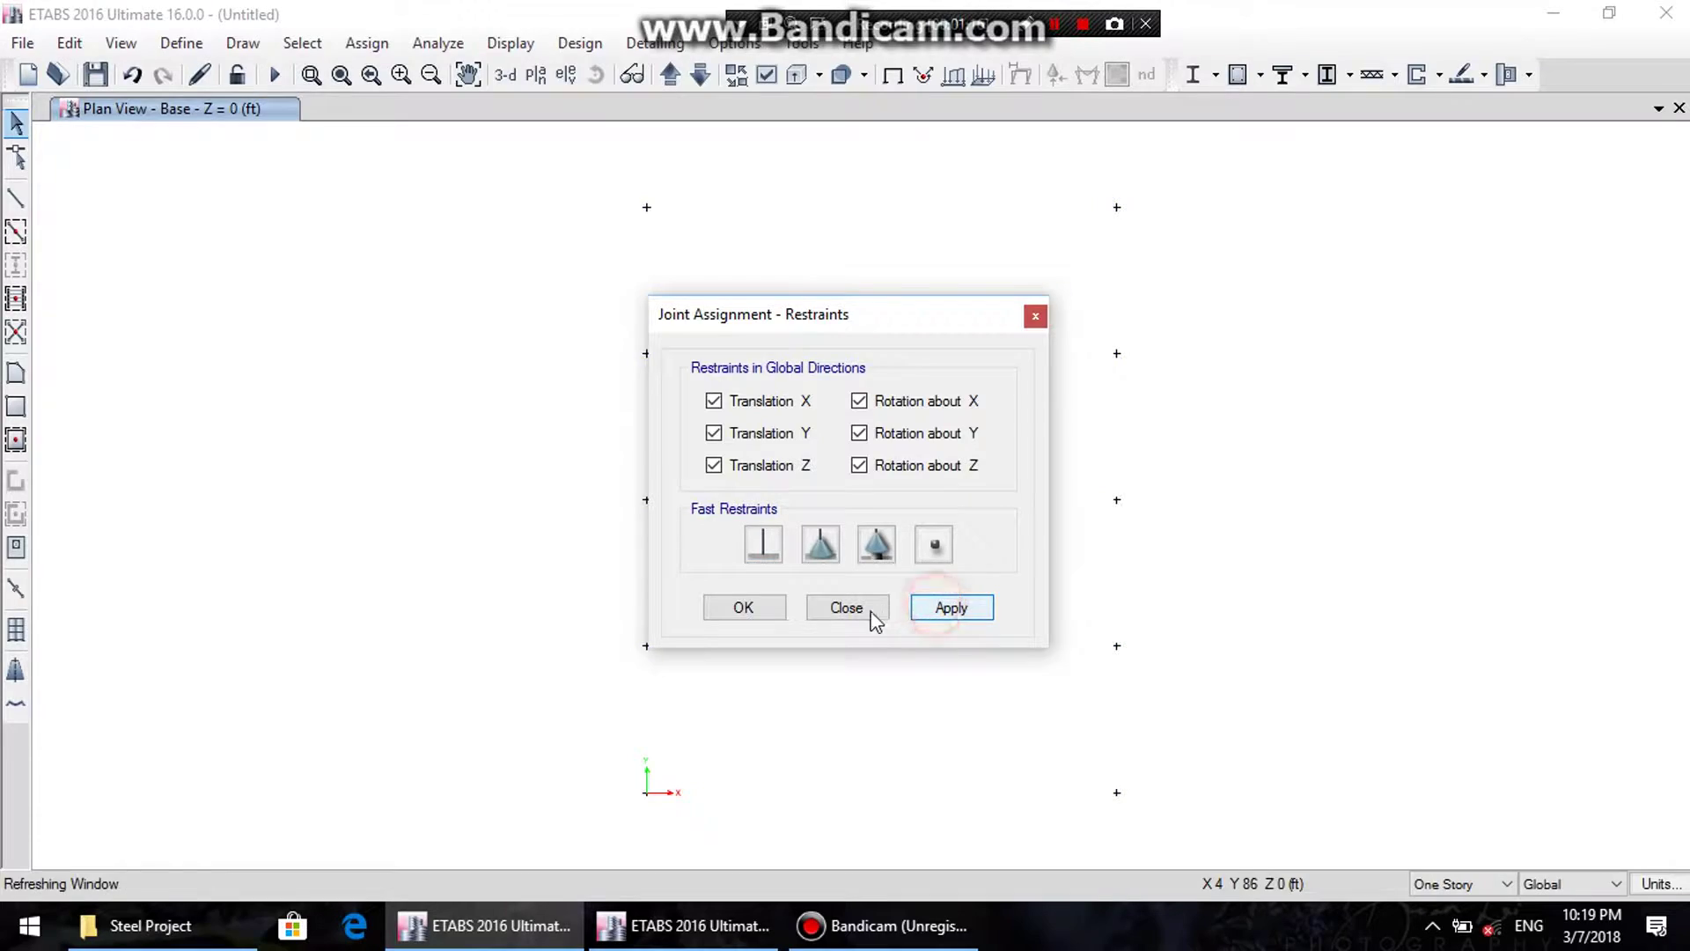
{"action": "left_click", "coordinate": [858, 609]}
- Return to the 3D view and inspect the fixed support at the model's origin
{"action": "left_click", "coordinate": [509, 77]}
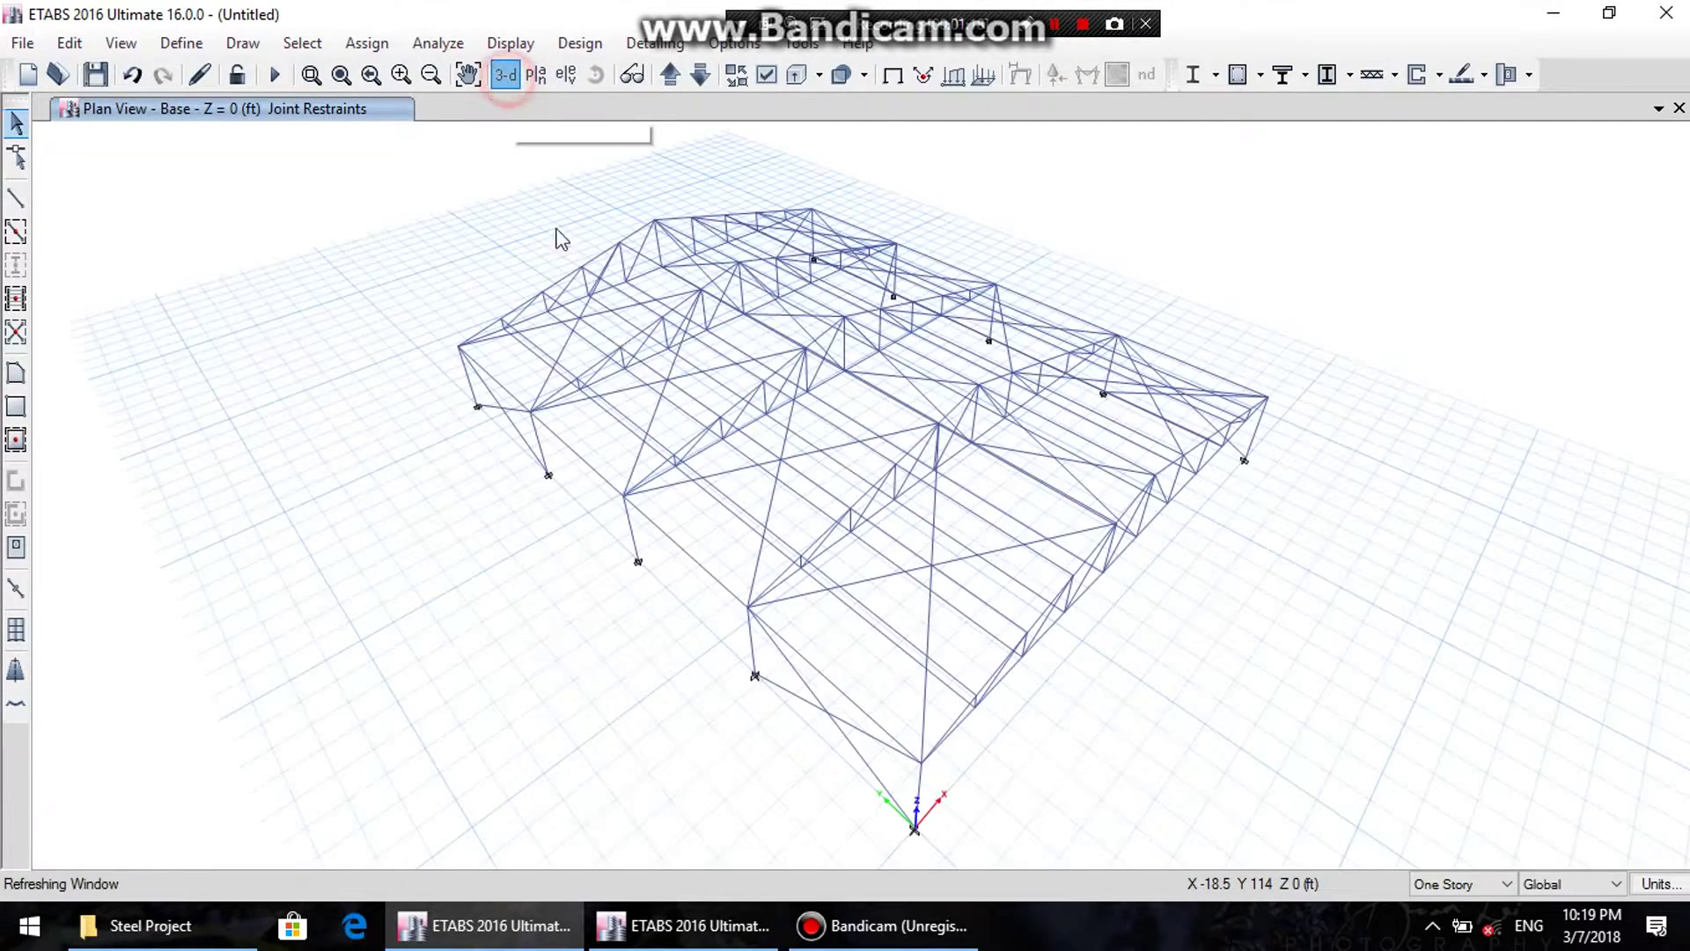
{"action": "middle_click_drag", "start_coordinate": [833, 663], "coordinate": [754, 705]}
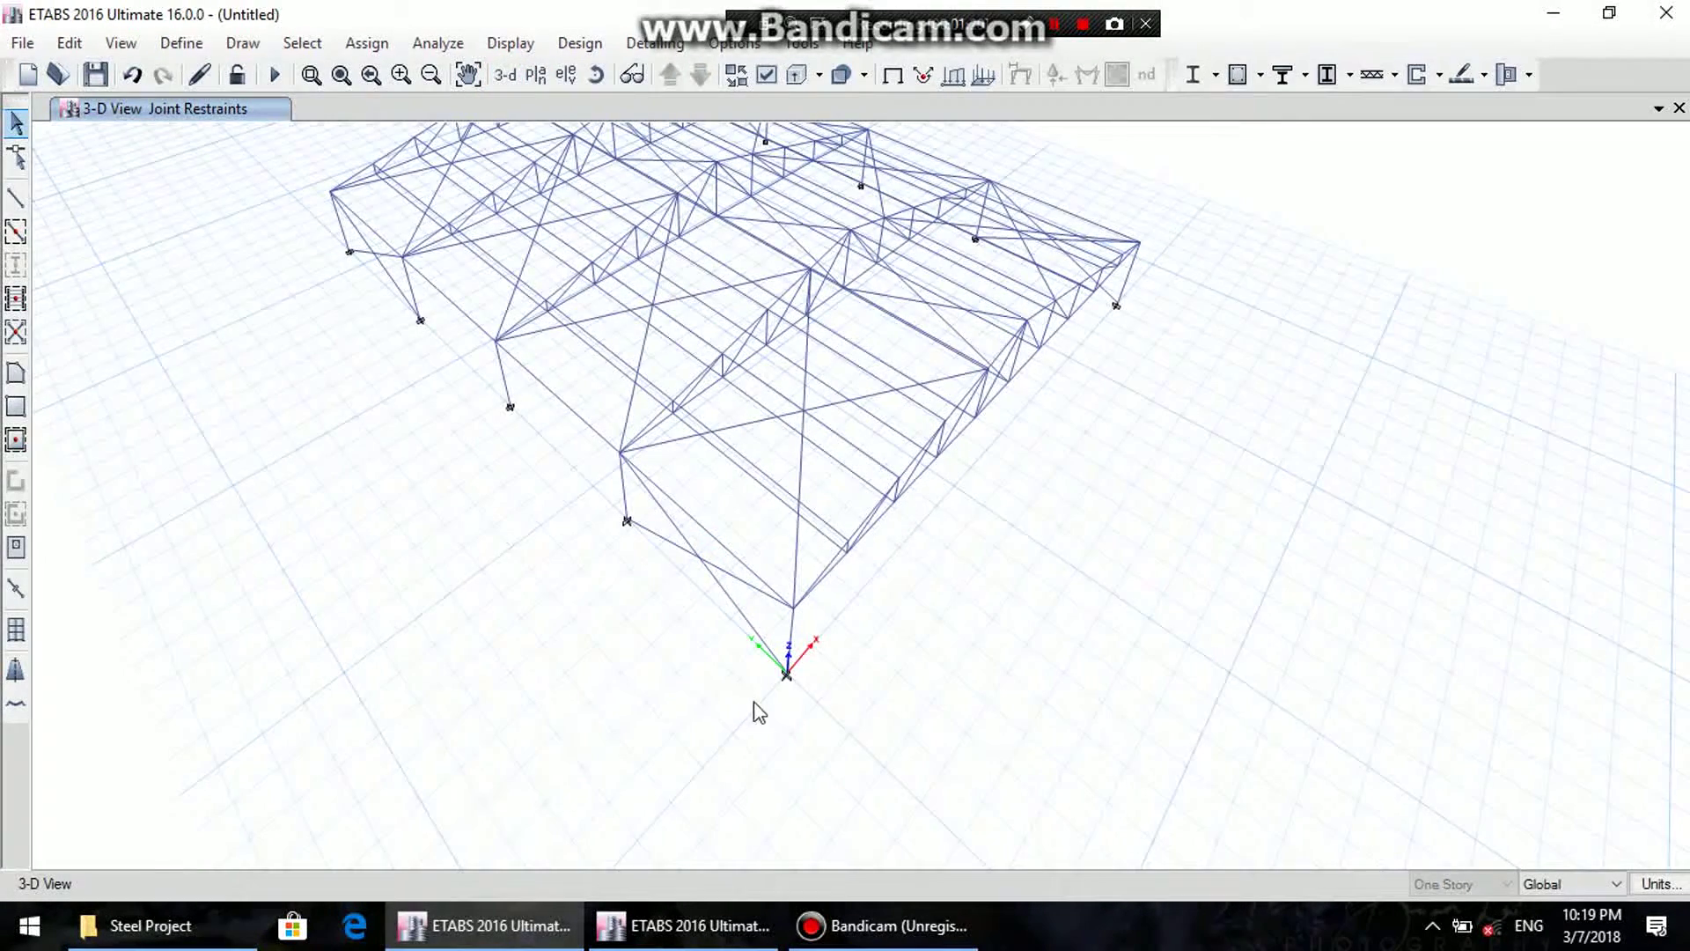
{"action": "scroll", "coordinate": [787, 690], "scroll_direction": "up", "scroll_amount": 5}
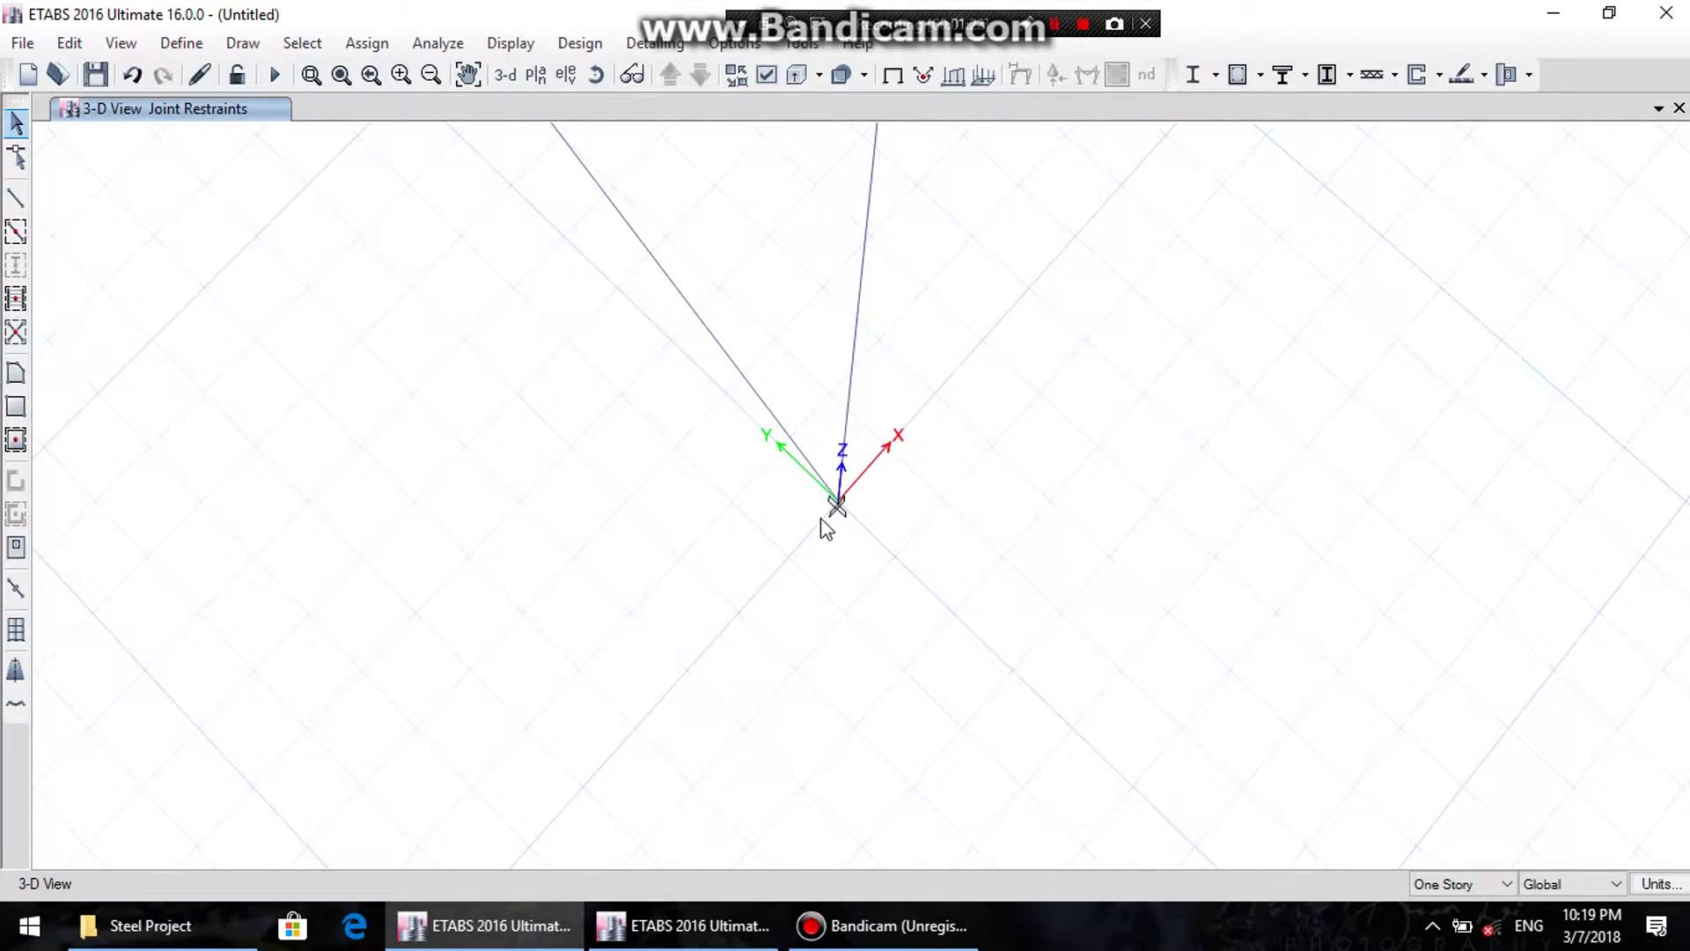
{"action": "scroll", "coordinate": [838, 508], "scroll_direction": "down", "scroll_amount": 6}
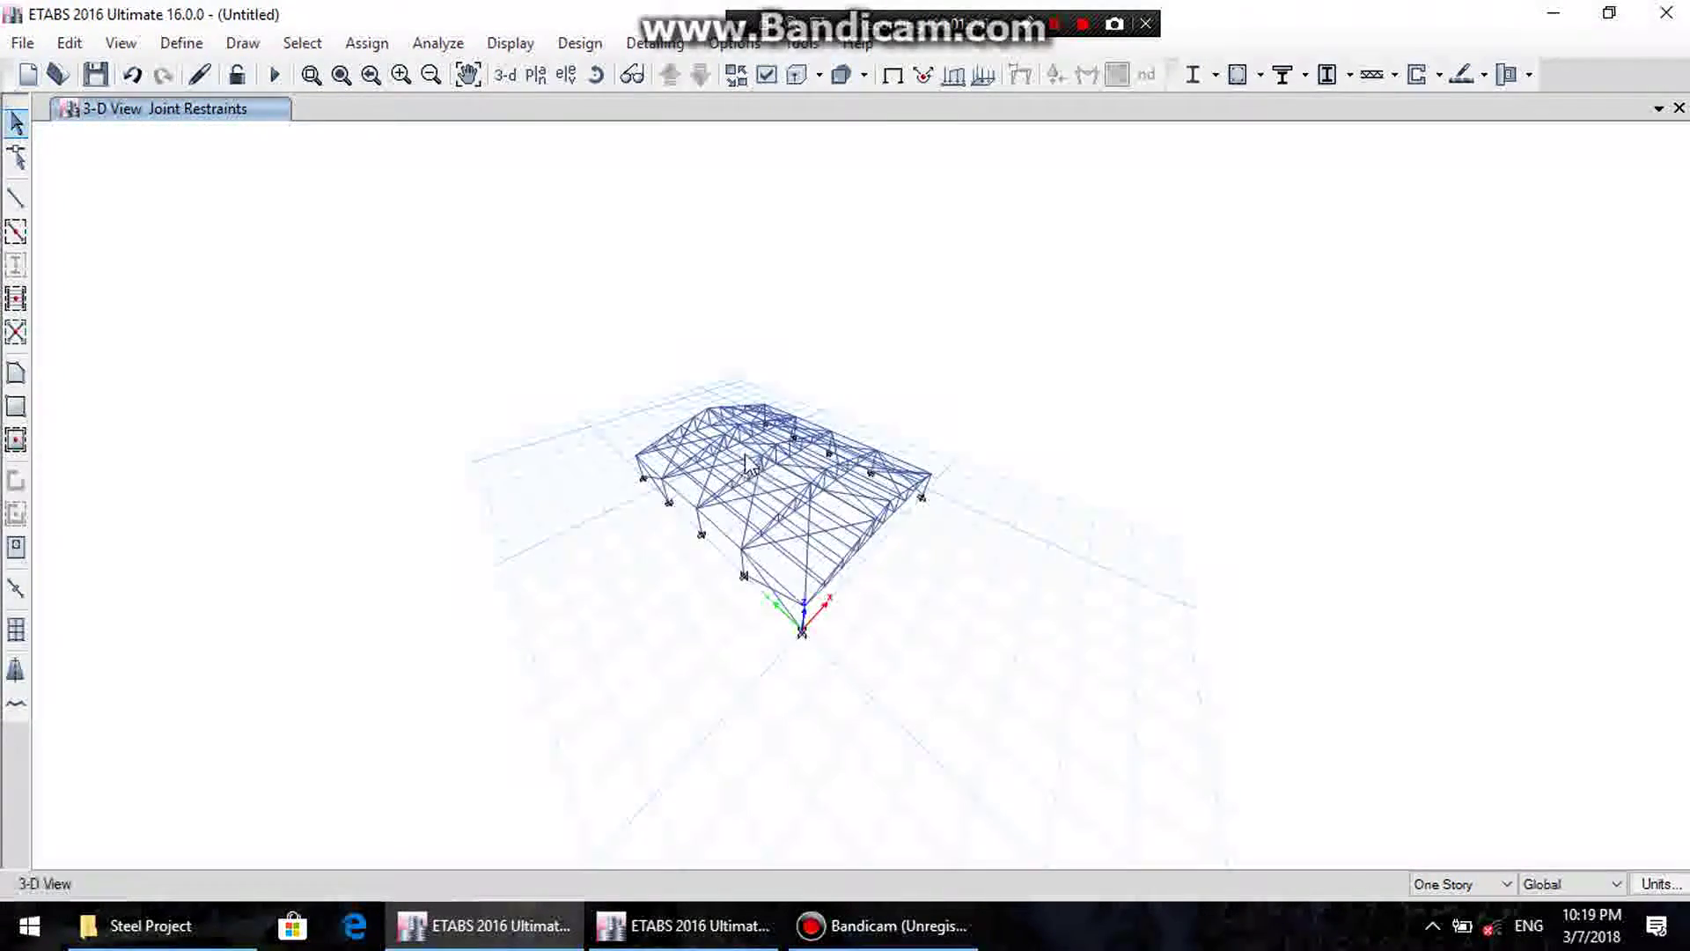
{"action": "scroll", "coordinate": [764, 473], "scroll_direction": "up", "scroll_amount": 3}
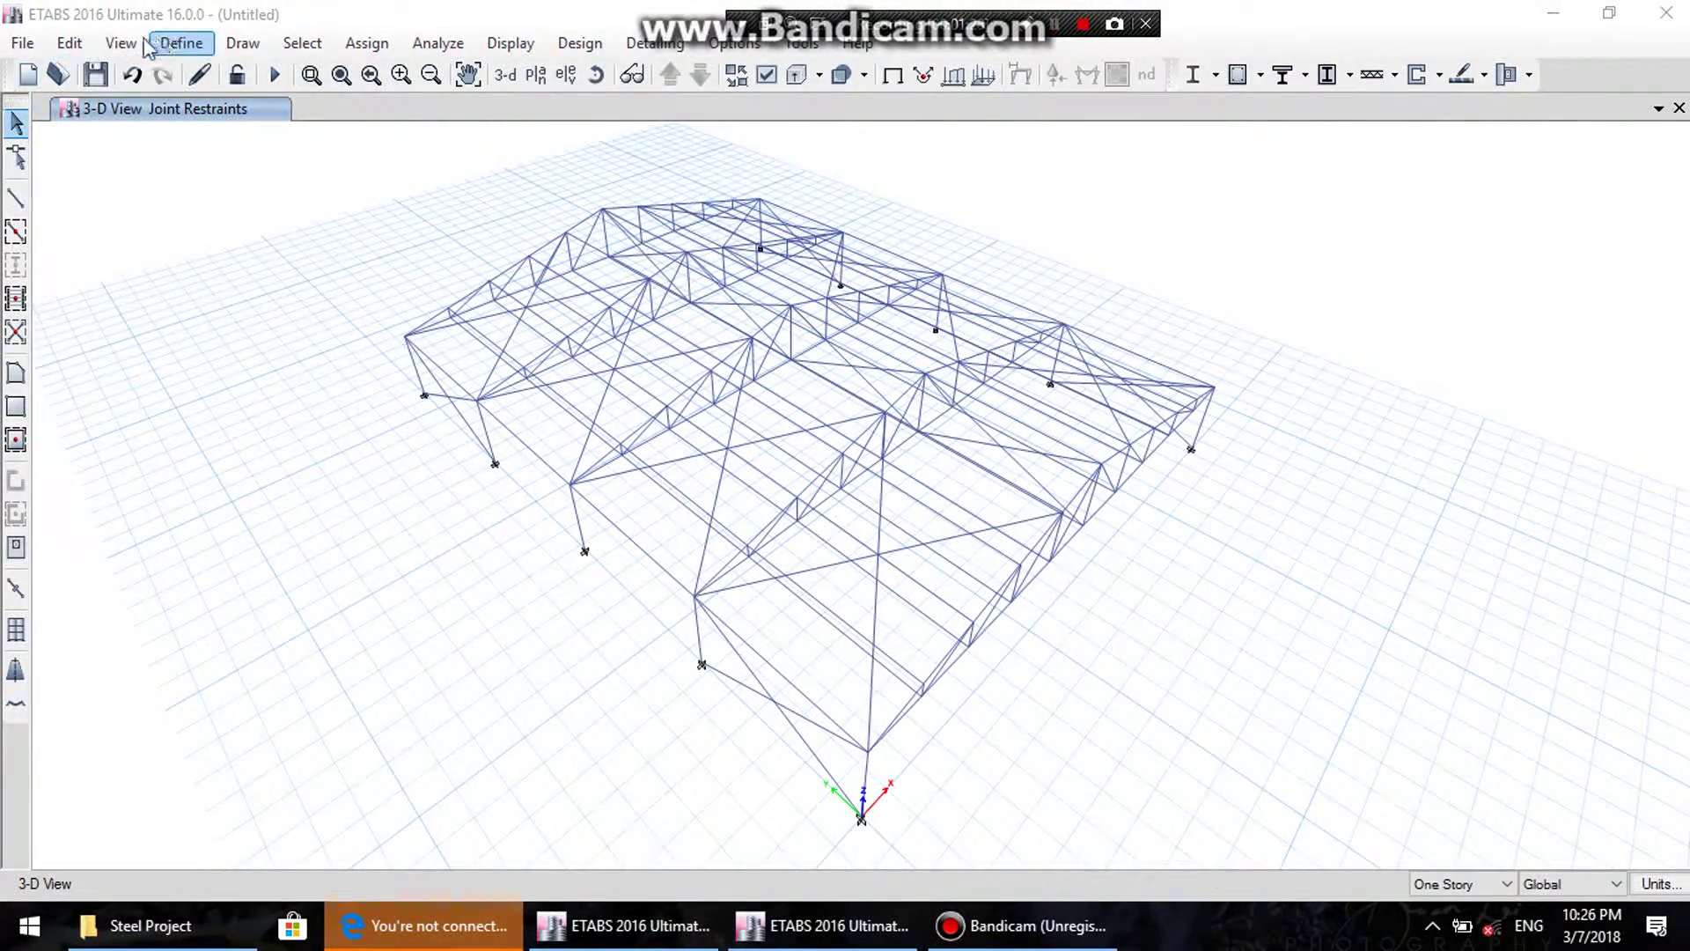
- Set the 3D view direction to plan angle 0 and elevation angle 0 to see the frame from the side
{"action": "left_click", "coordinate": [111, 51]}
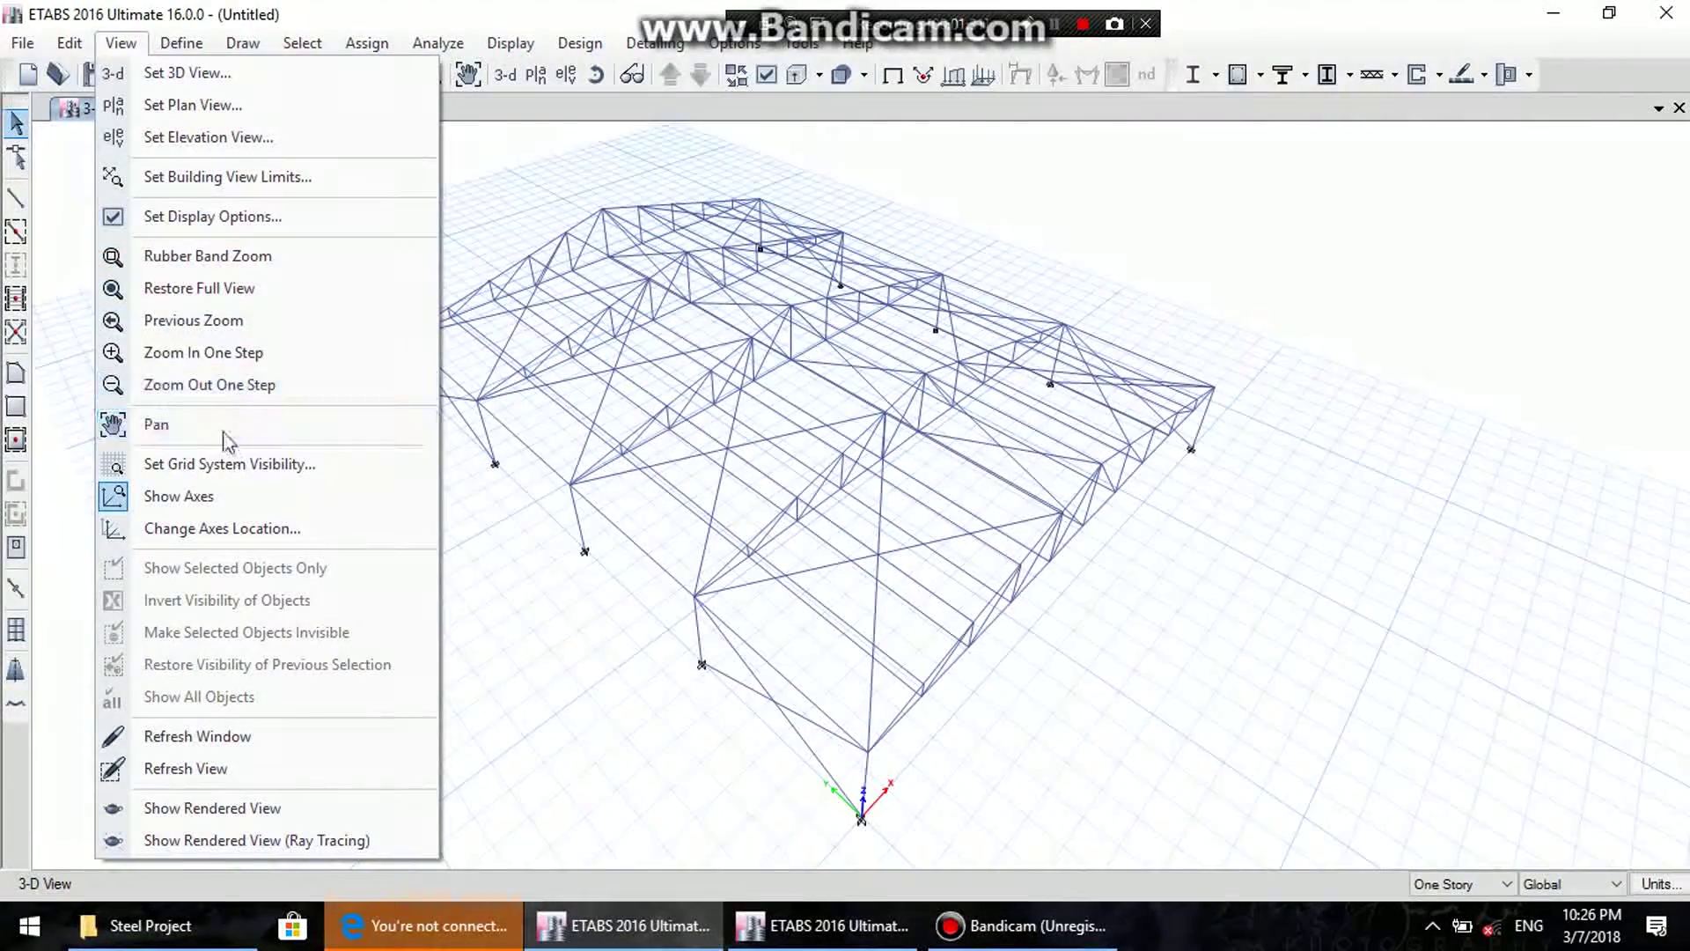
{"action": "left_click", "coordinate": [202, 75]}
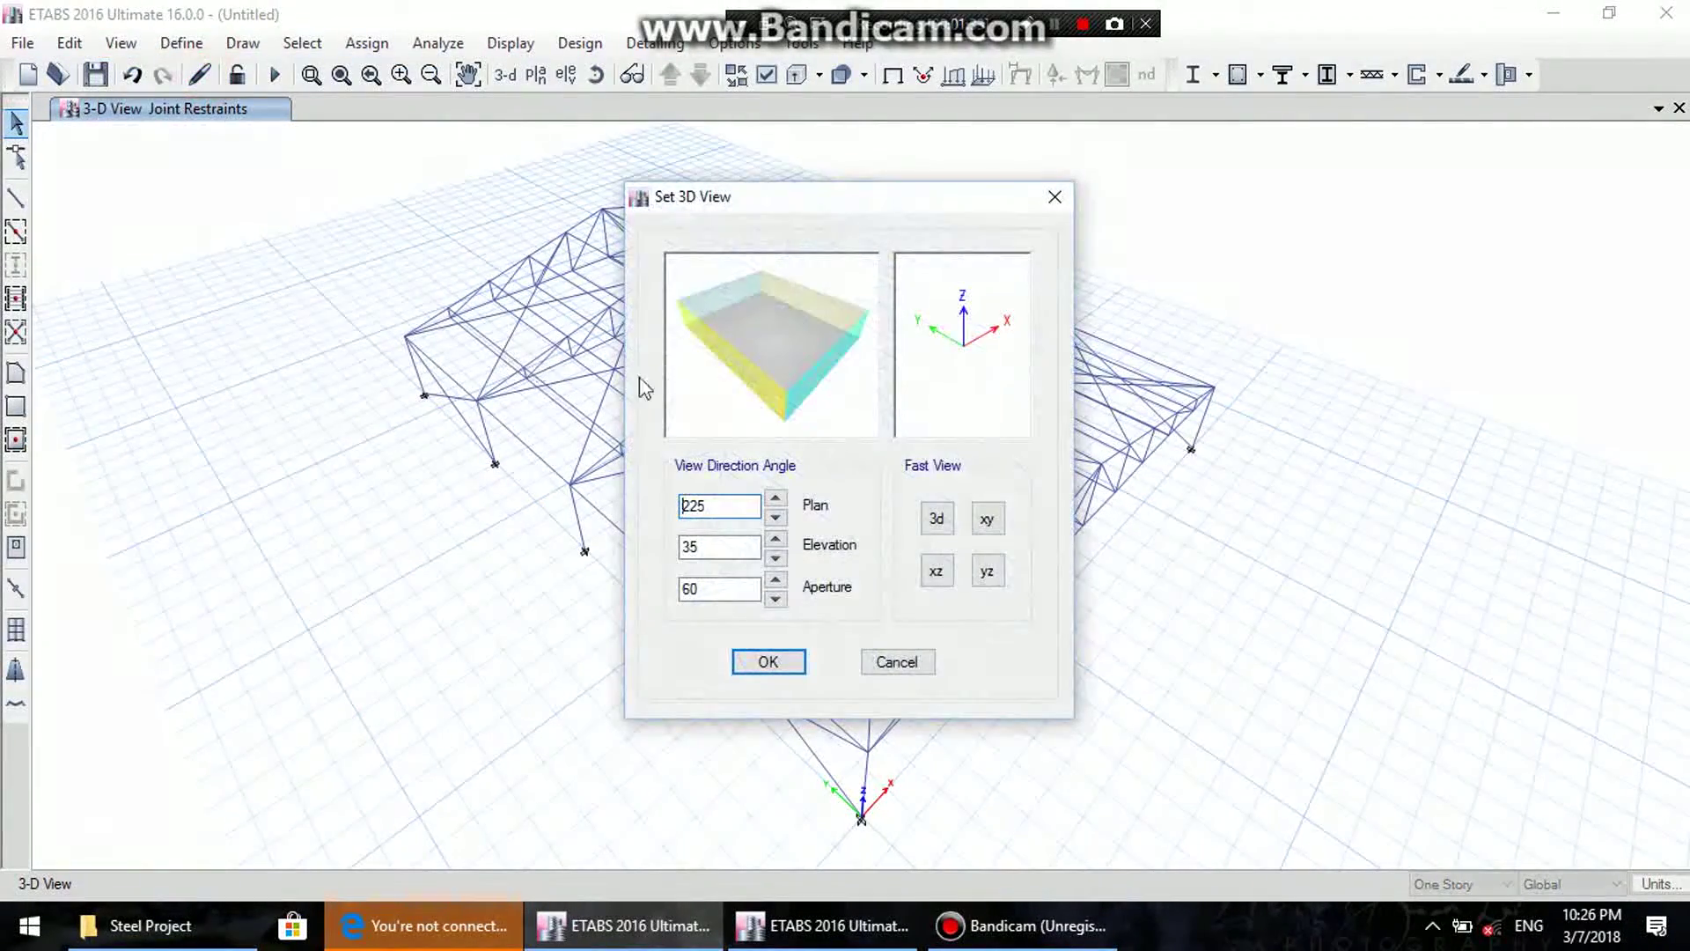
{"action": "type", "text": "0"}
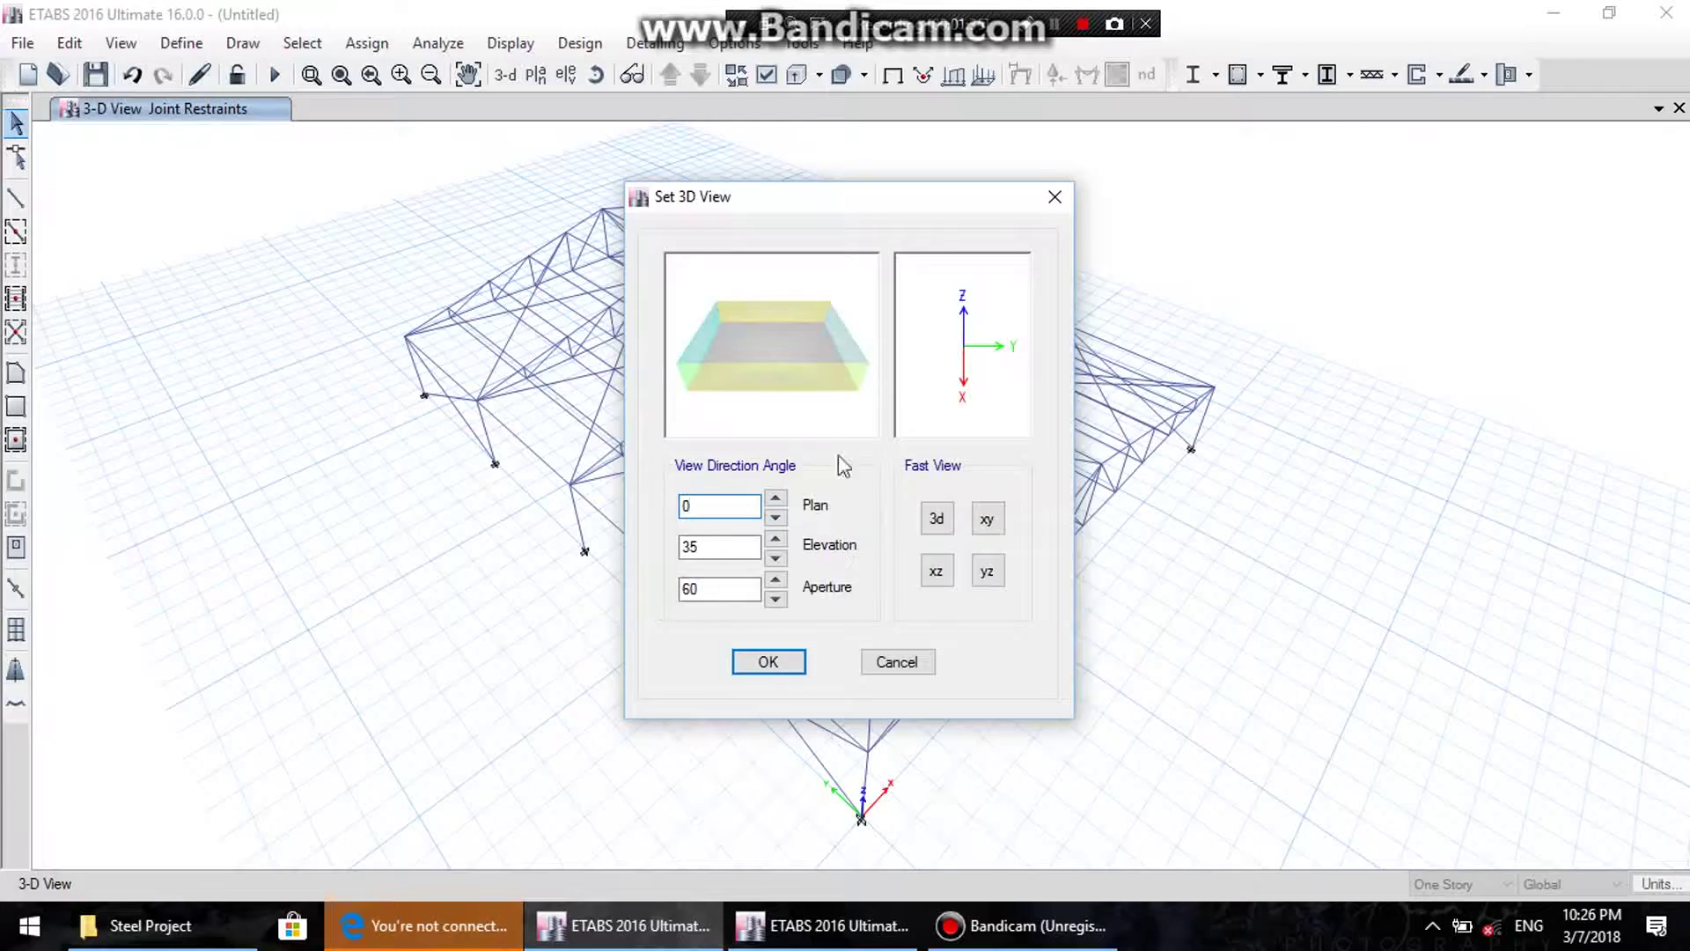
{"action": "double_click", "coordinate": [709, 546]}
{"action": "type", "text": "0"}
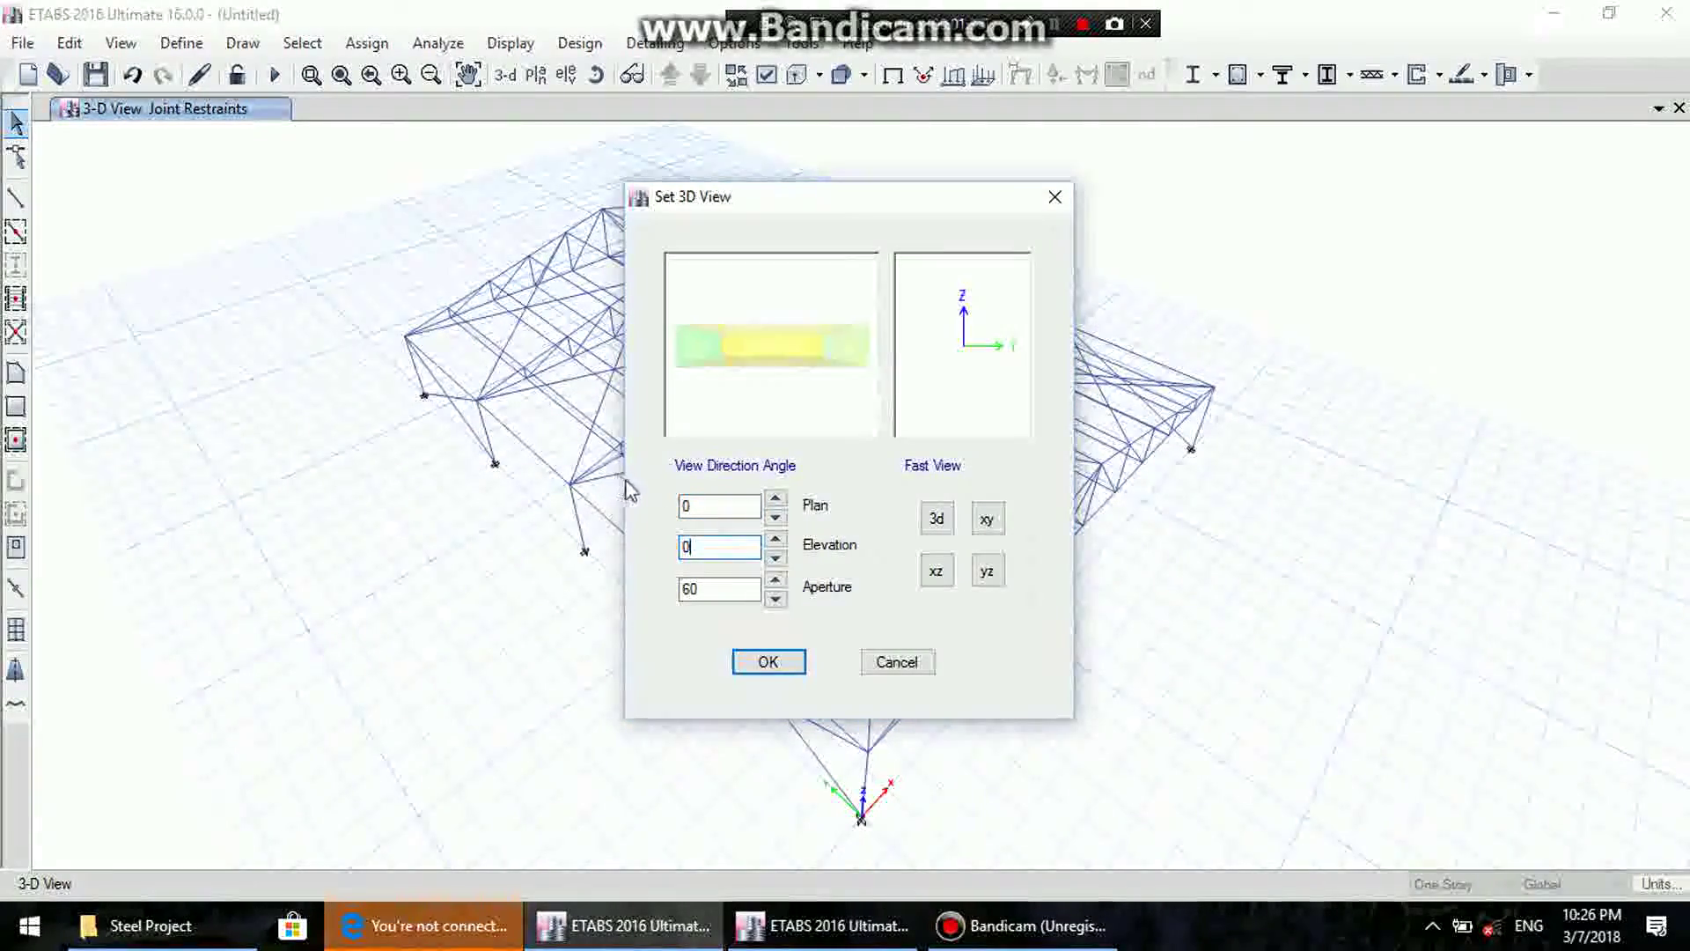
{"action": "left_click", "coordinate": [788, 669]}
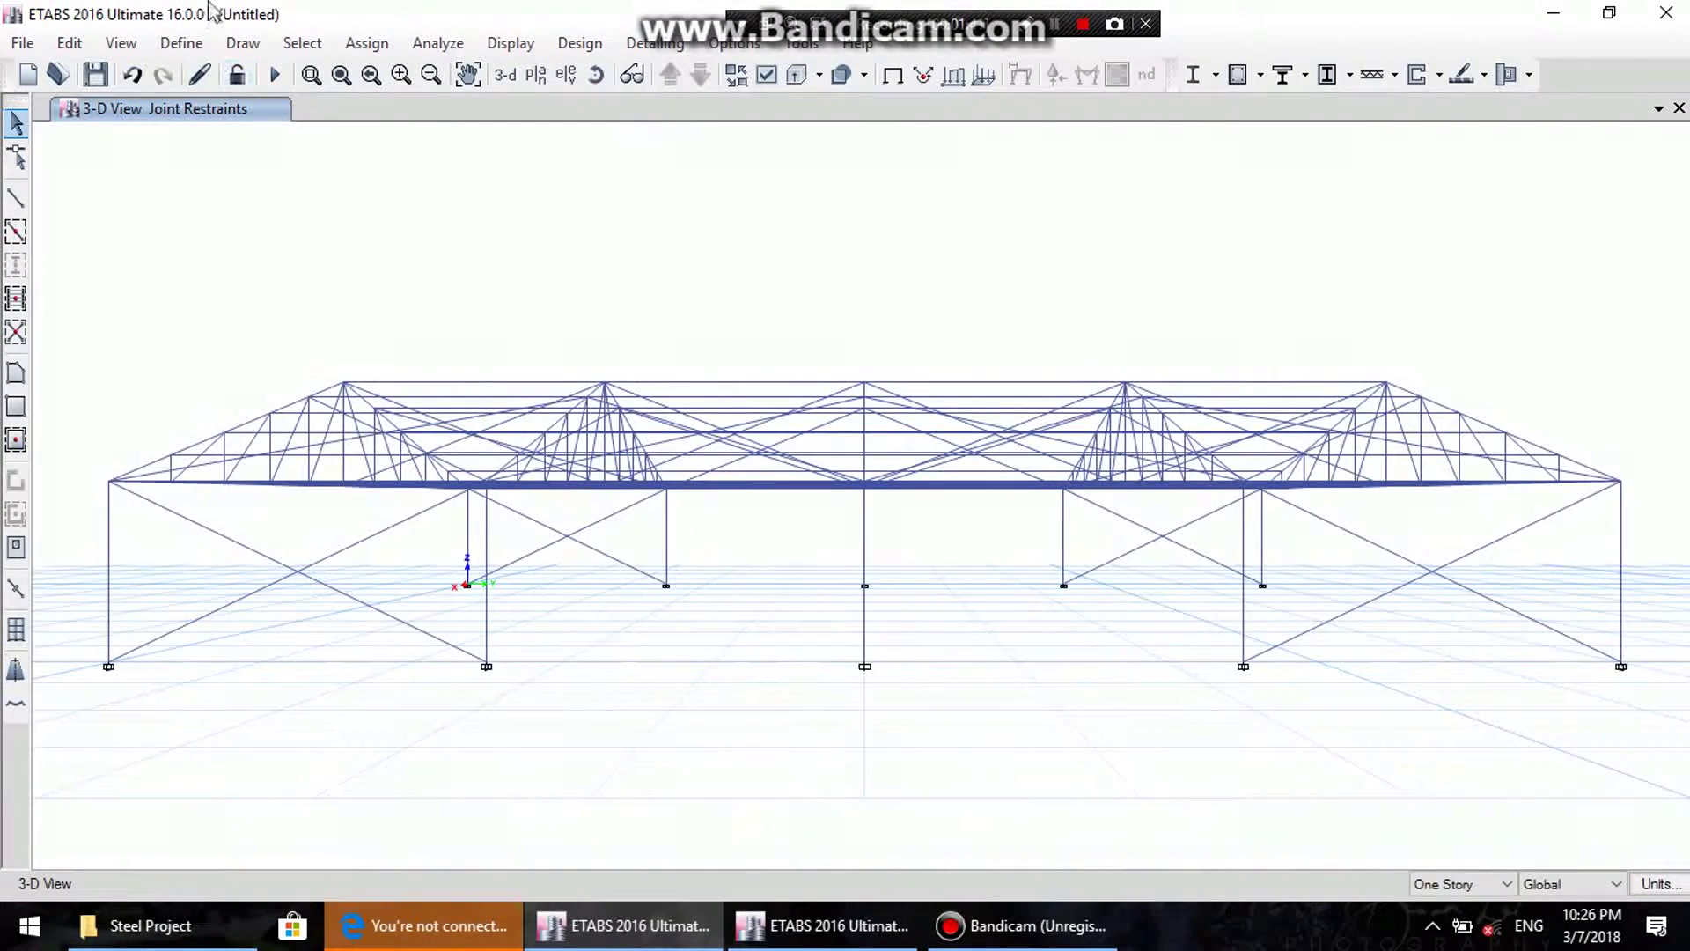
{"action": "left_click", "coordinate": [70, 44]}
{"action": "left_click", "coordinate": [72, 44]}
{"action": "left_click", "coordinate": [74, 45]}
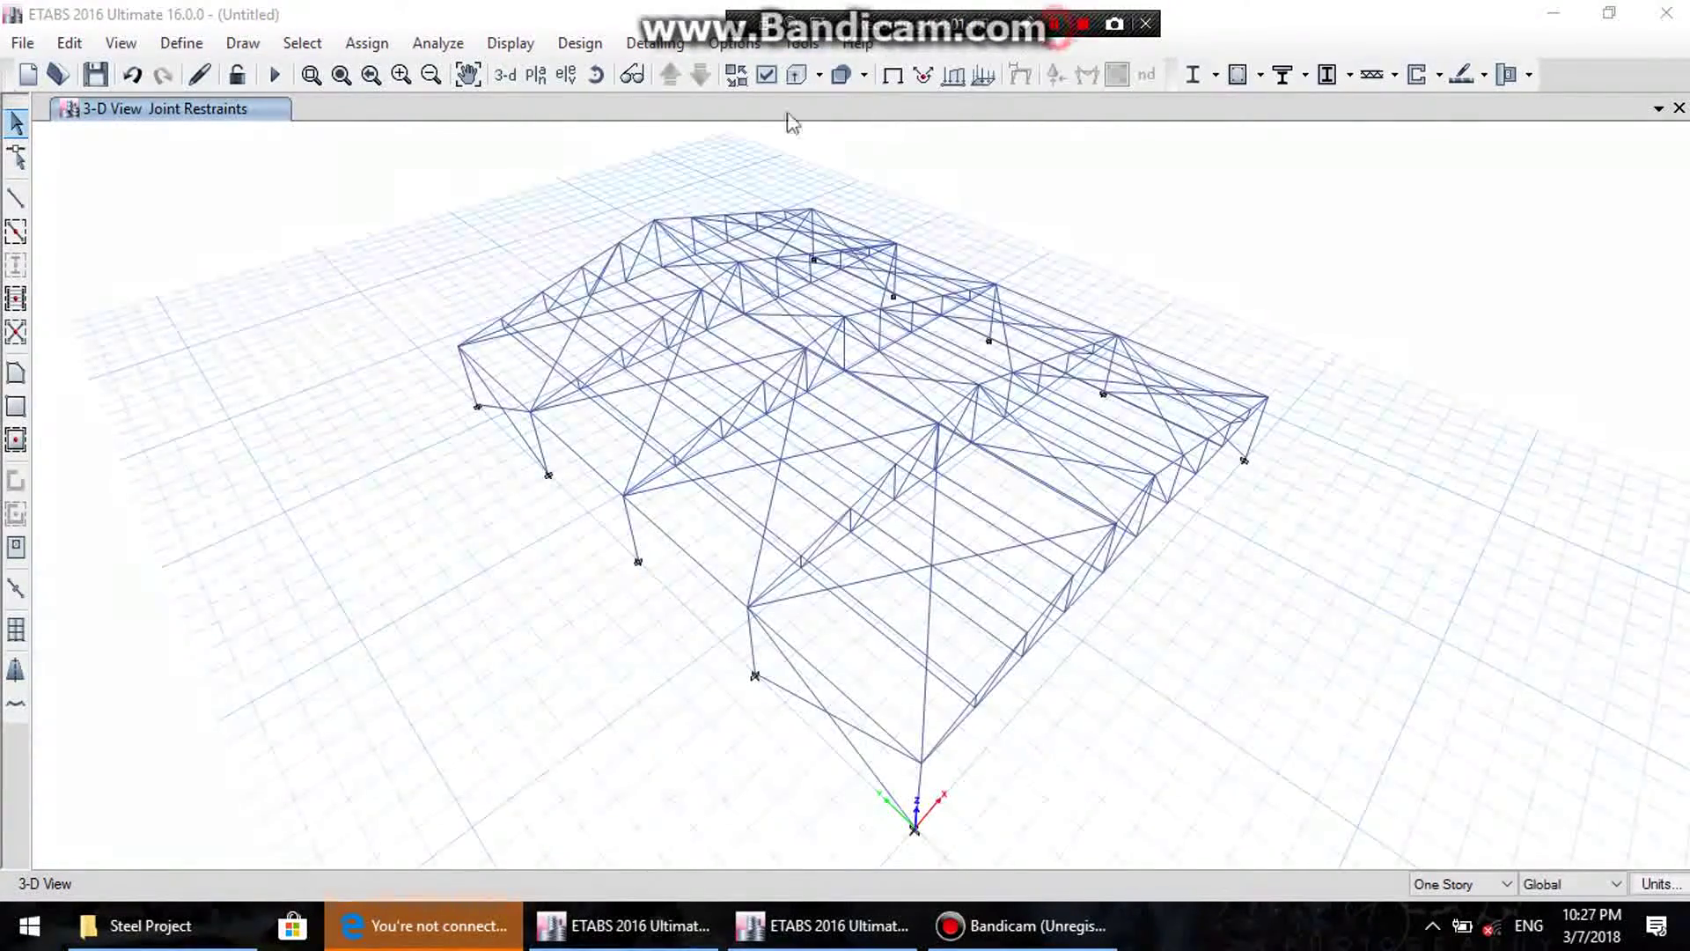
- Set the 3D view direction to plan angle 90 and elevation angle 90 to see the roof from above
{"action": "left_click", "coordinate": [131, 53]}
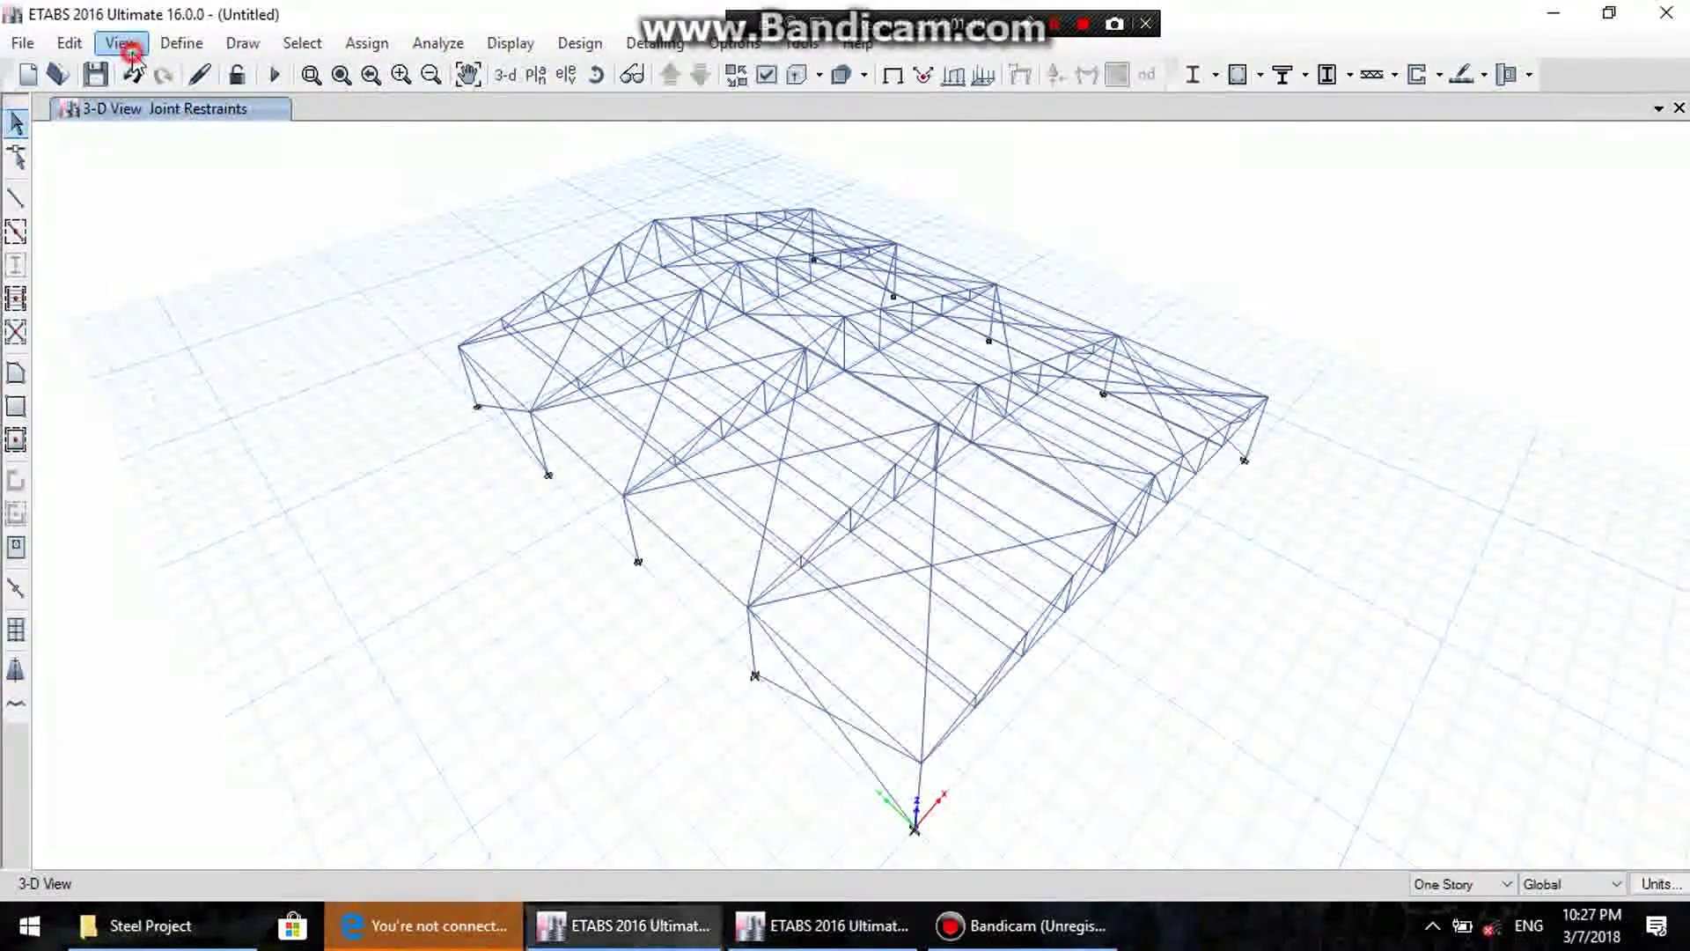
{"action": "left_click", "coordinate": [167, 70]}
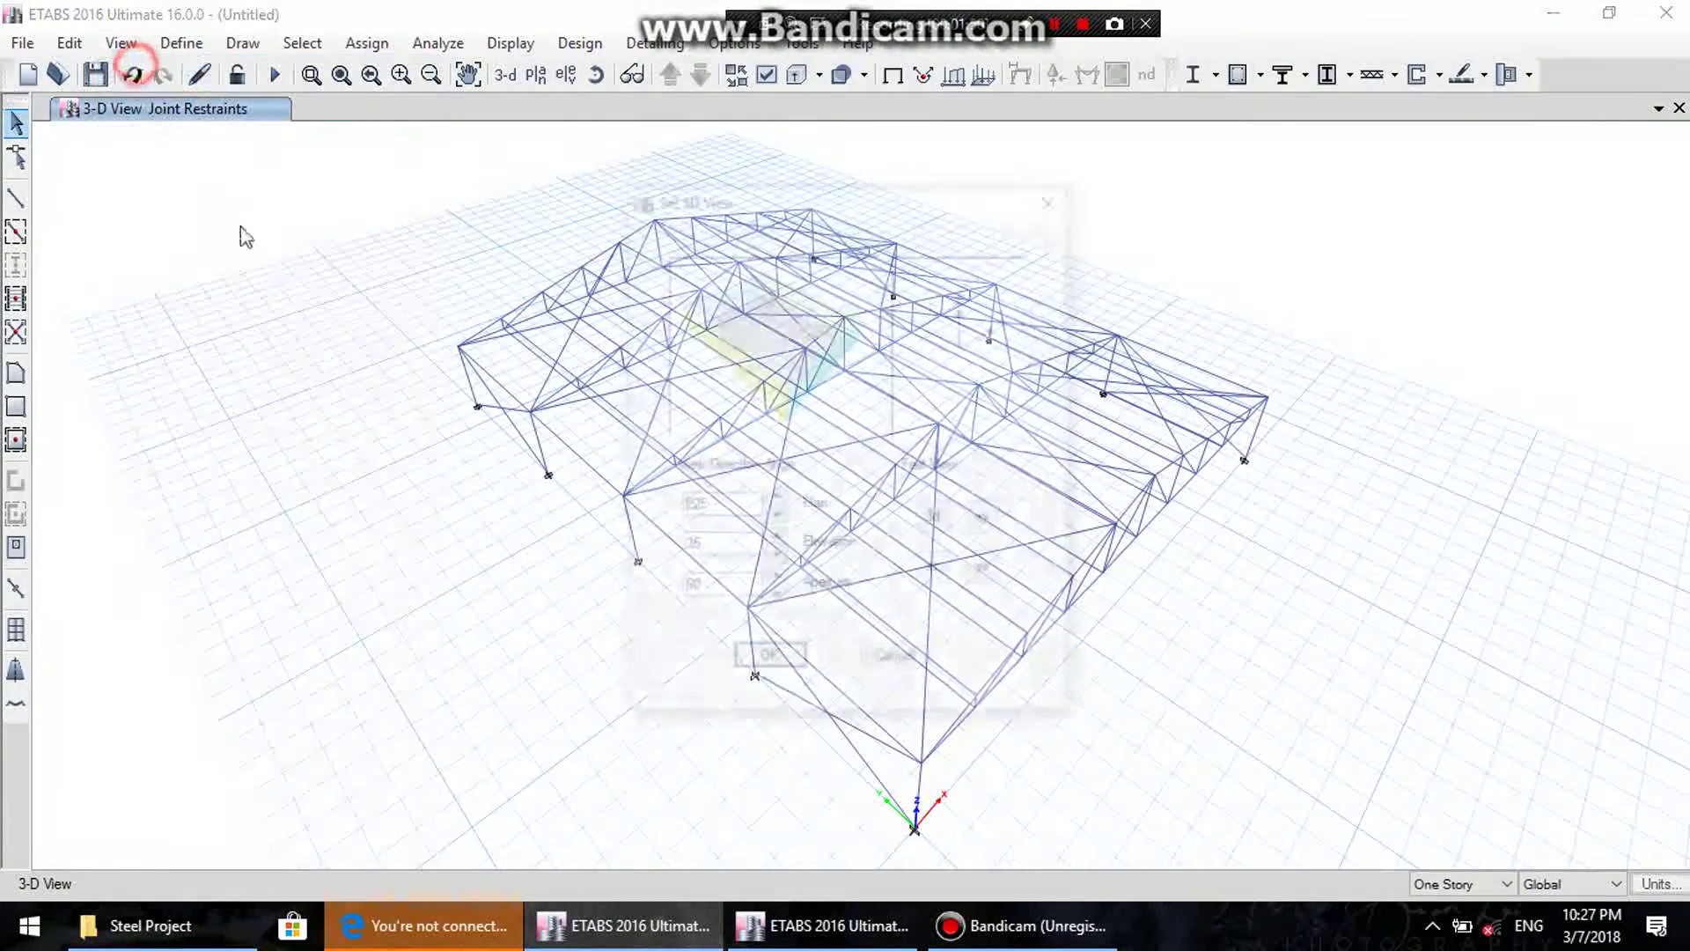
{"action": "left_click_drag", "start_coordinate": [727, 498], "coordinate": [593, 468]}
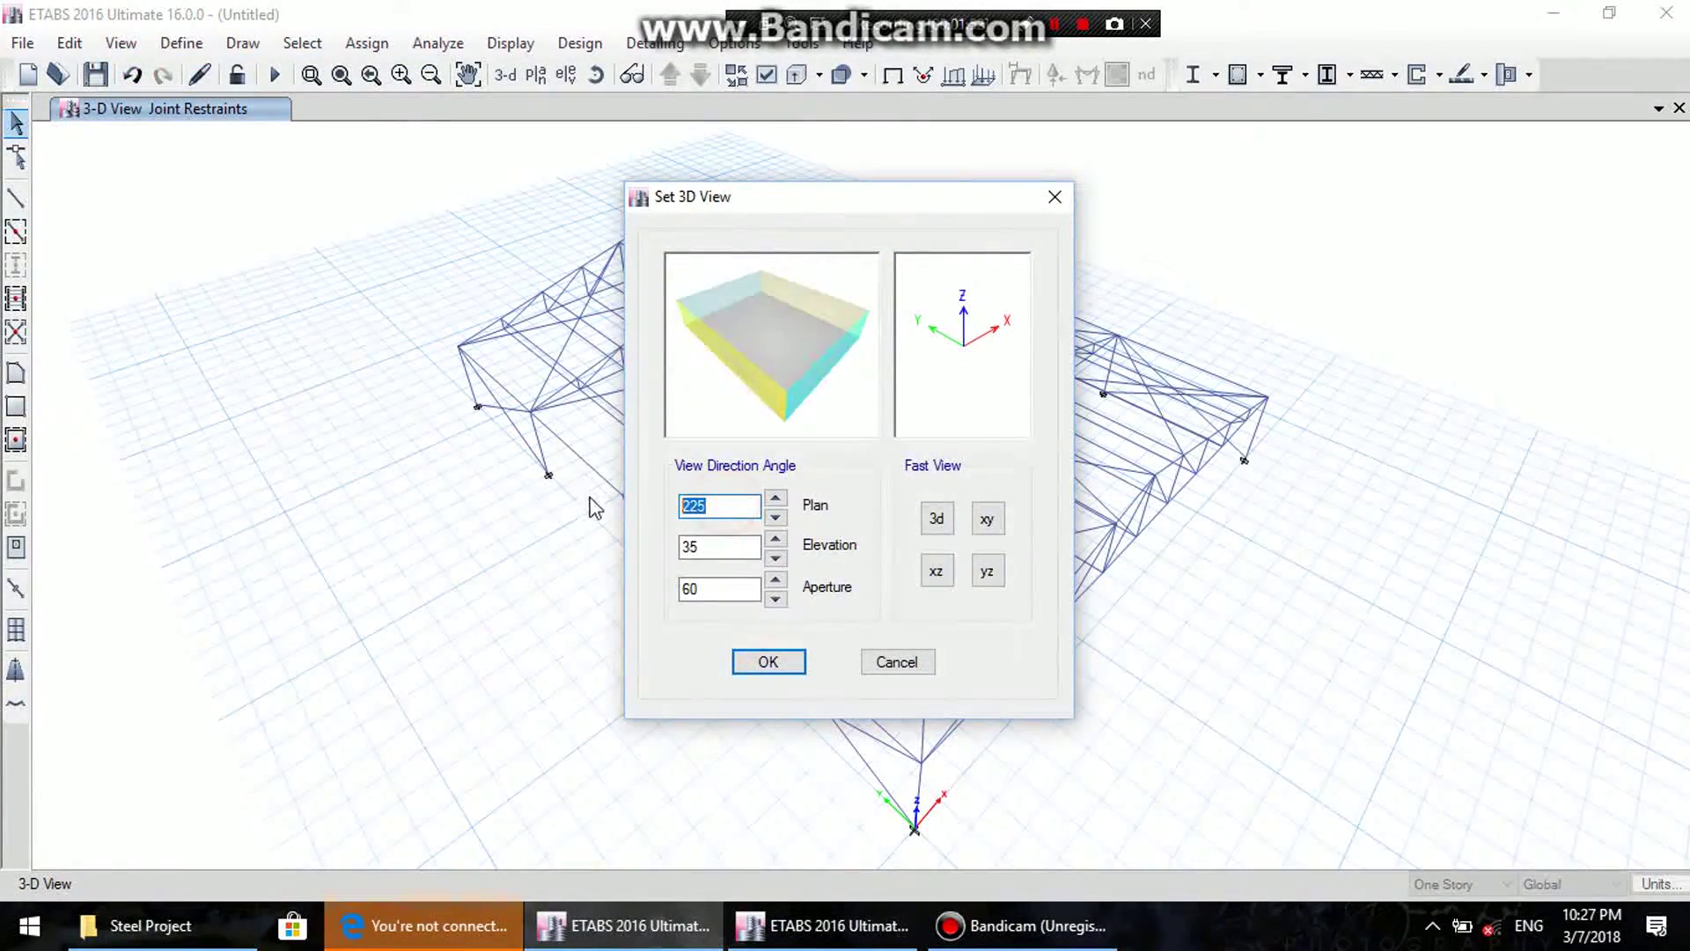
{"action": "type", "text": "90"}
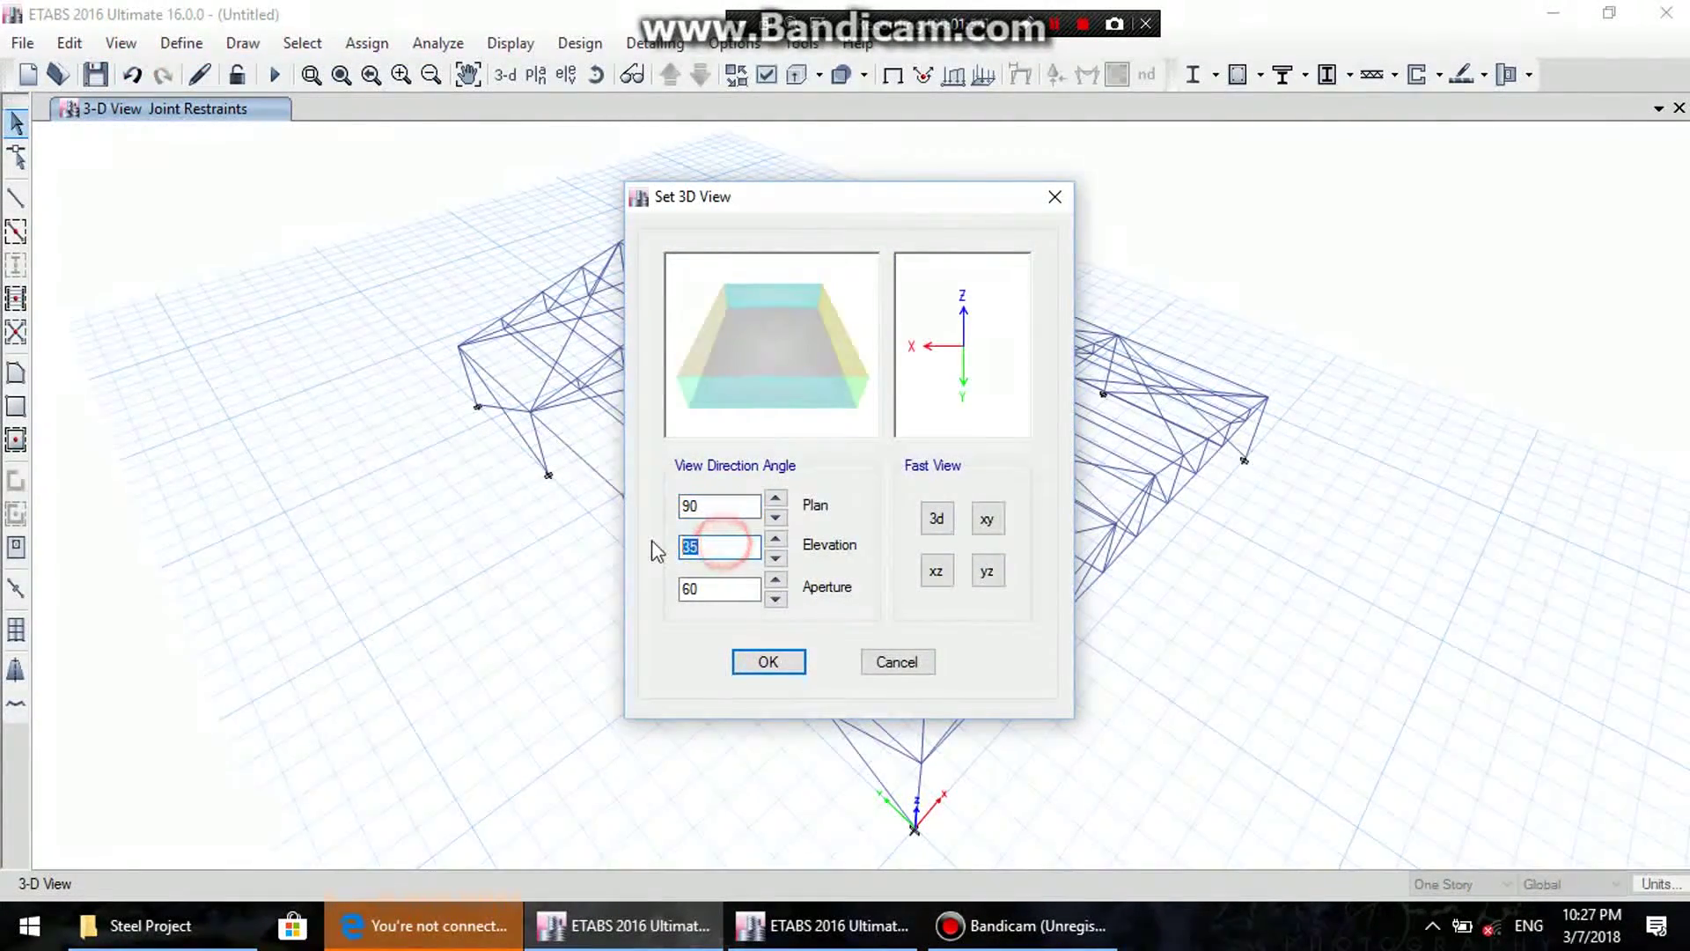
{"action": "type", "text": "90"}
{"action": "left_click", "coordinate": [768, 661]}
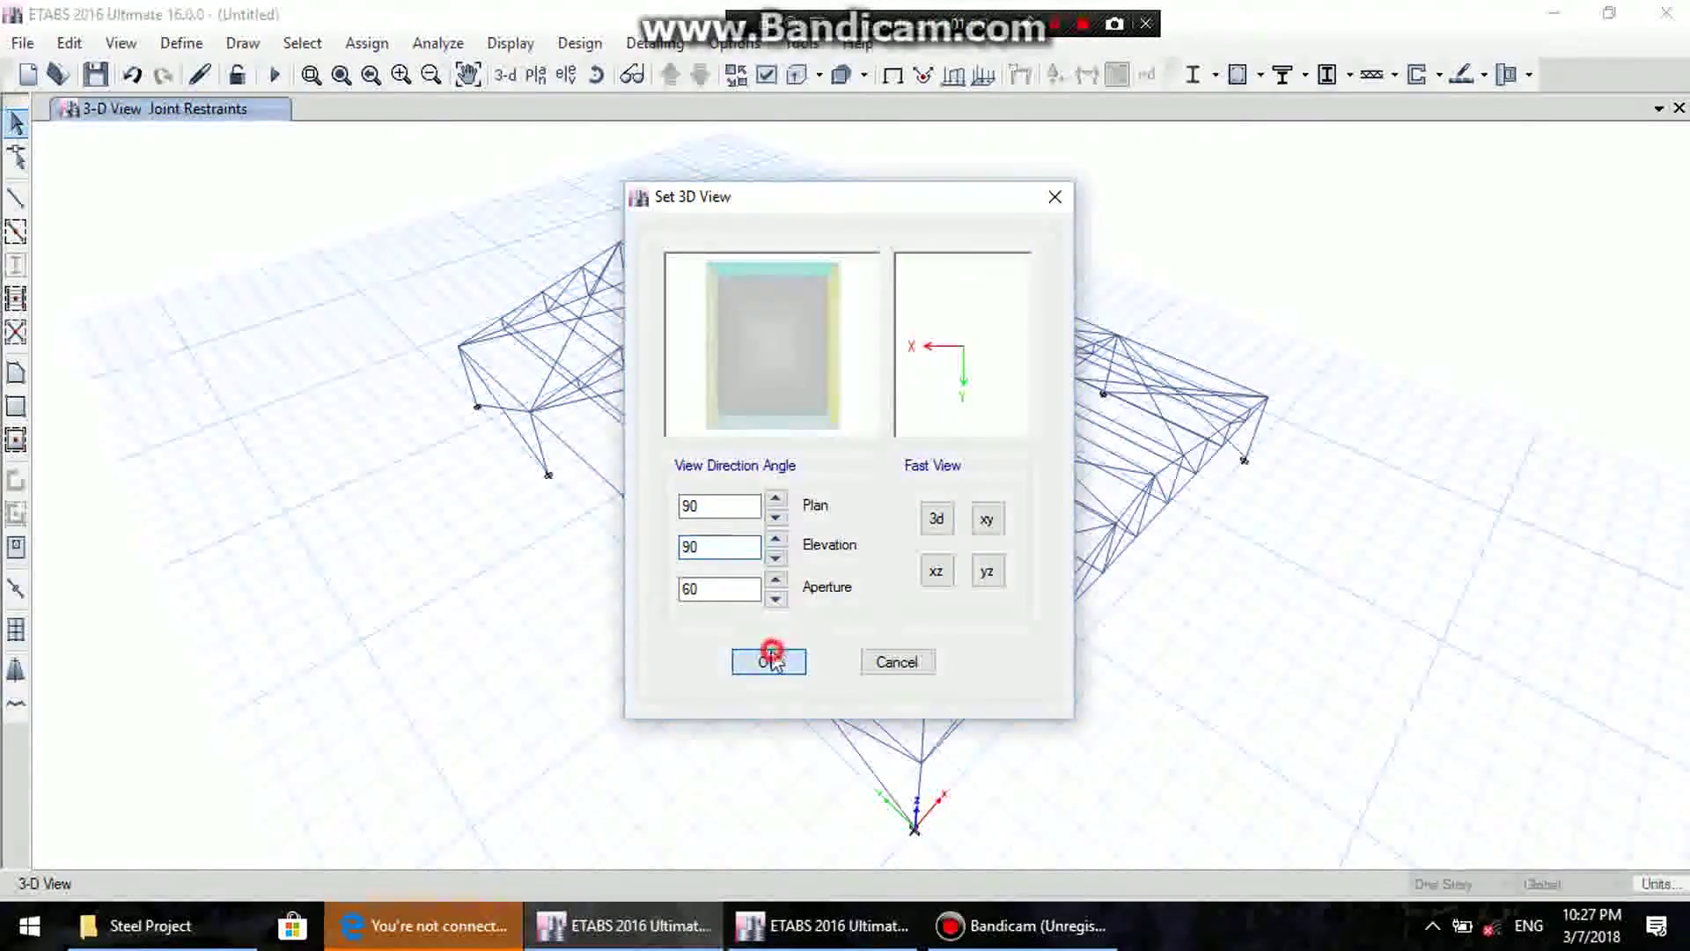
{"action": "middle_click_drag", "start_coordinate": [774, 595], "coordinate": [728, 600]}
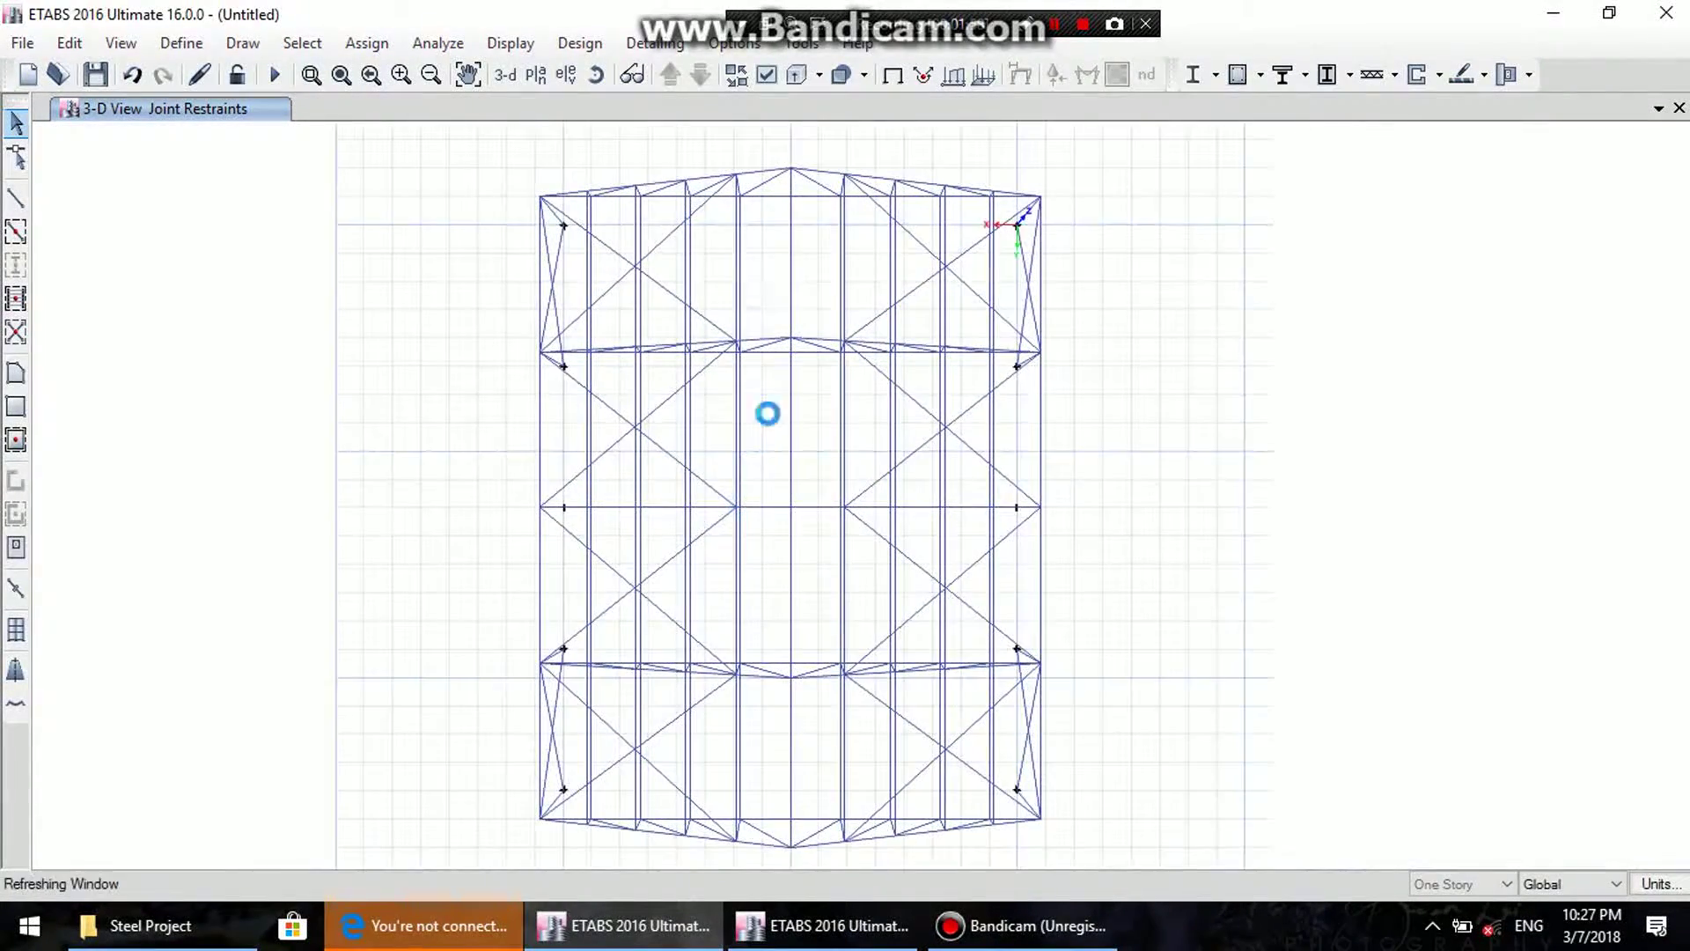
- Add a new slab property named roof with material A992Fy50 and the Membrane modeling type
{"action": "left_click", "coordinate": [160, 44]}
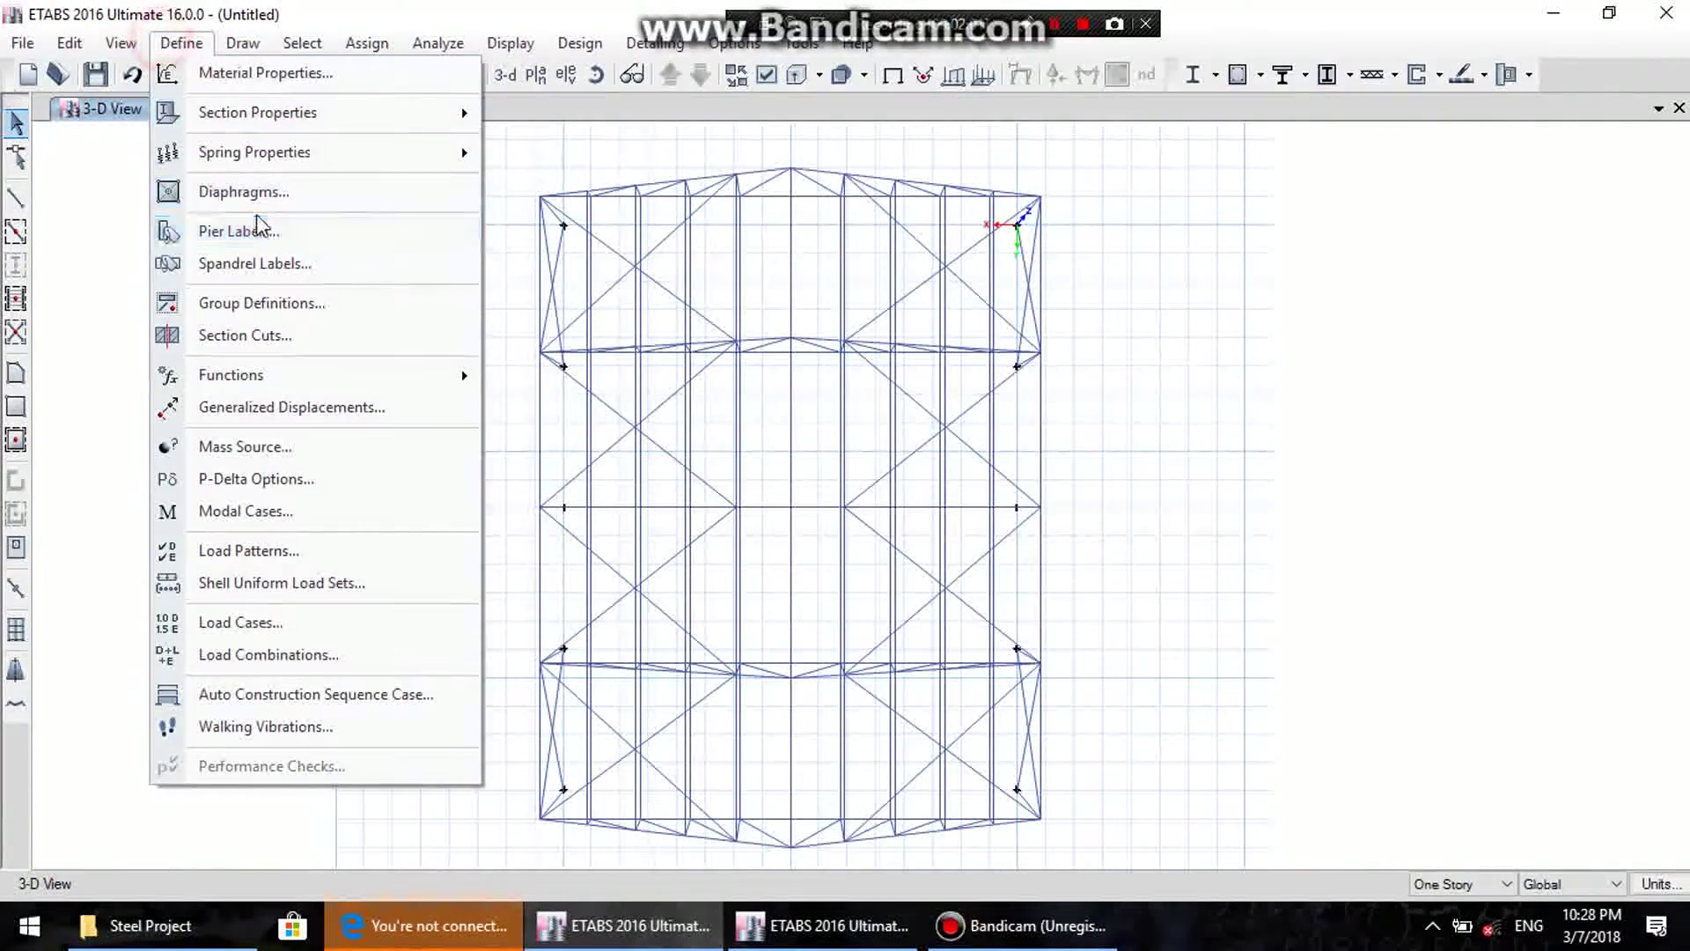
{"action": "mouse_move", "coordinate": [410, 121]}
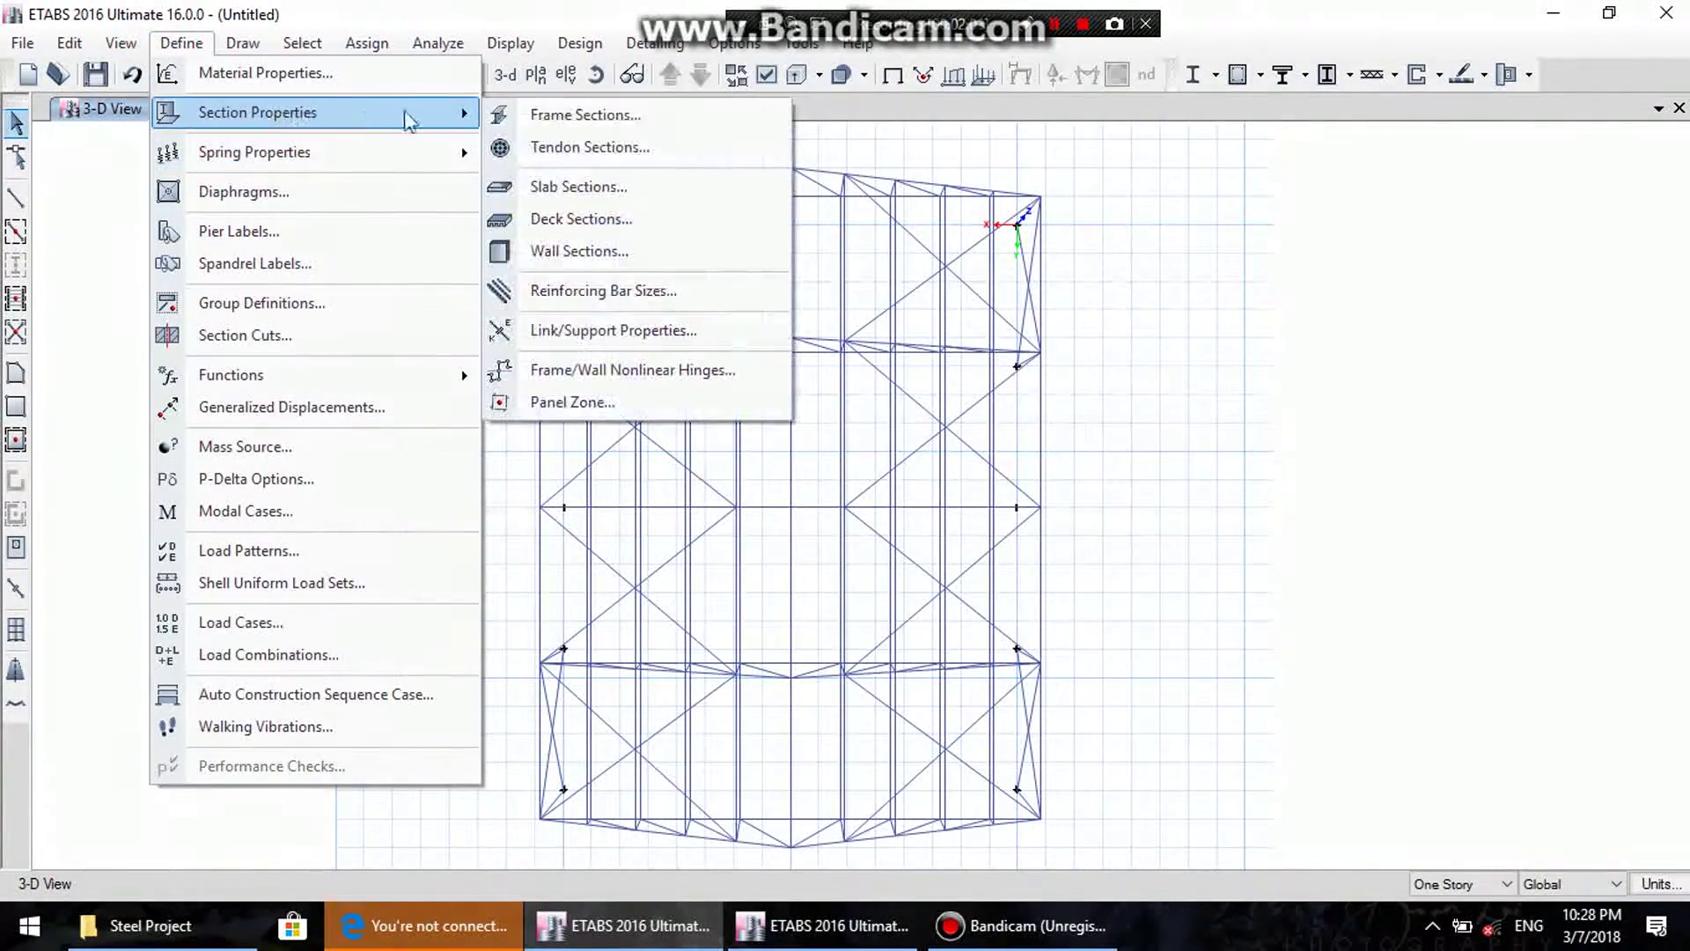
{"action": "left_click", "coordinate": [568, 189]}
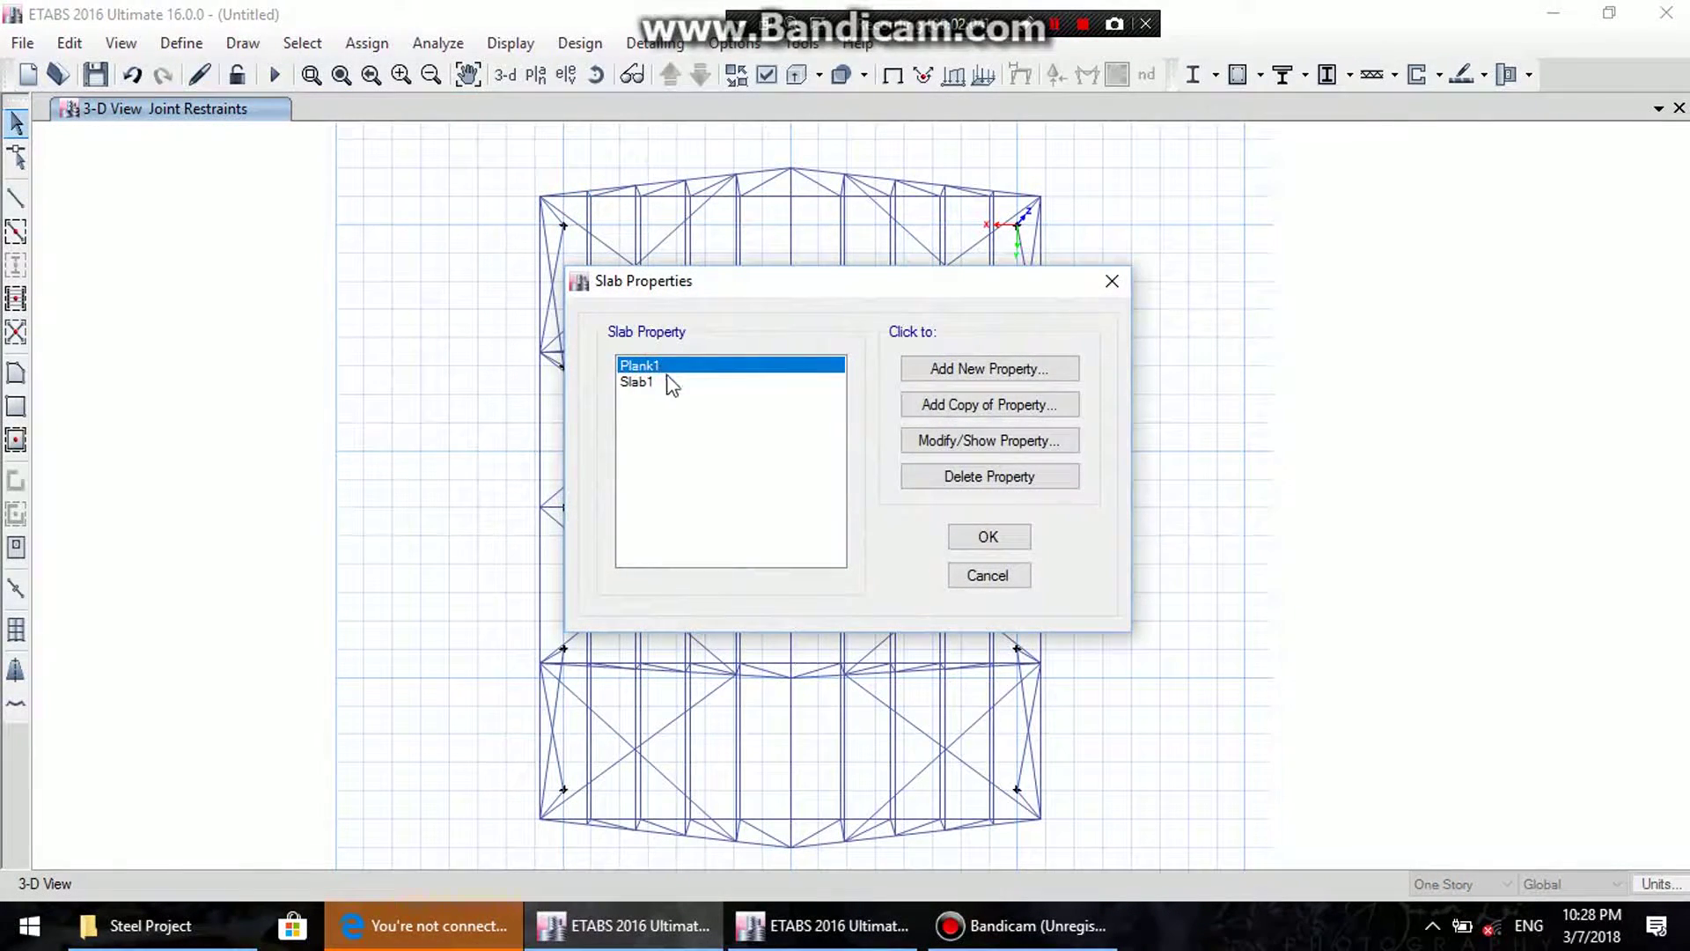
{"action": "left_click", "coordinate": [976, 369]}
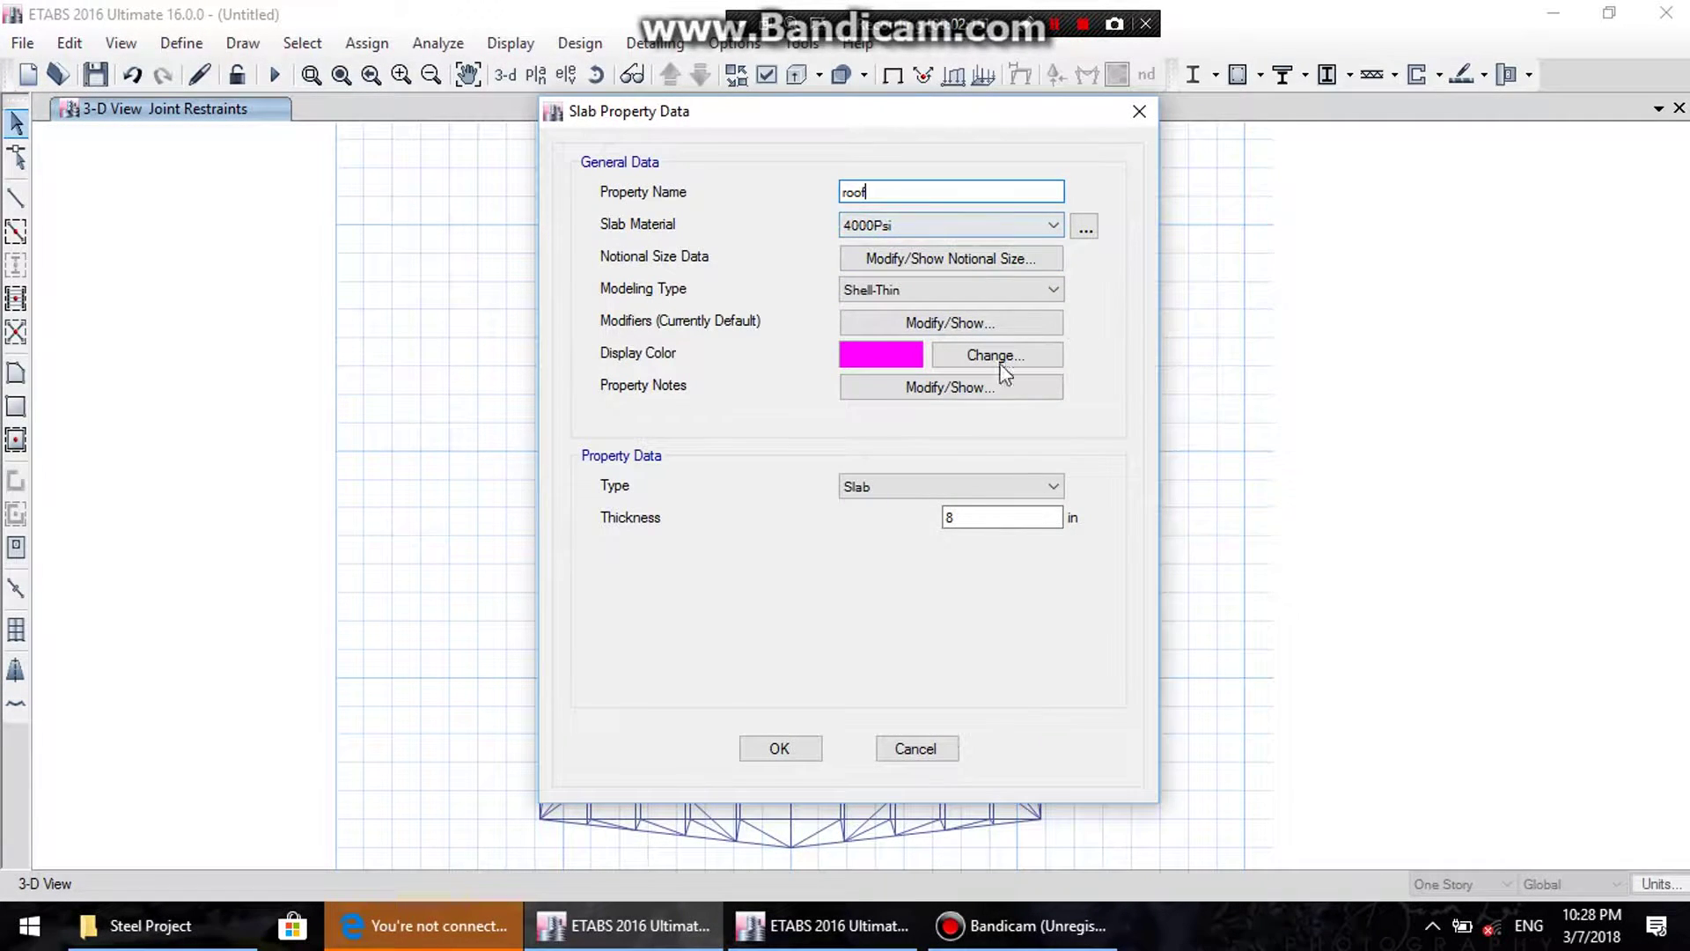
{"action": "left_click", "coordinate": [905, 227]}
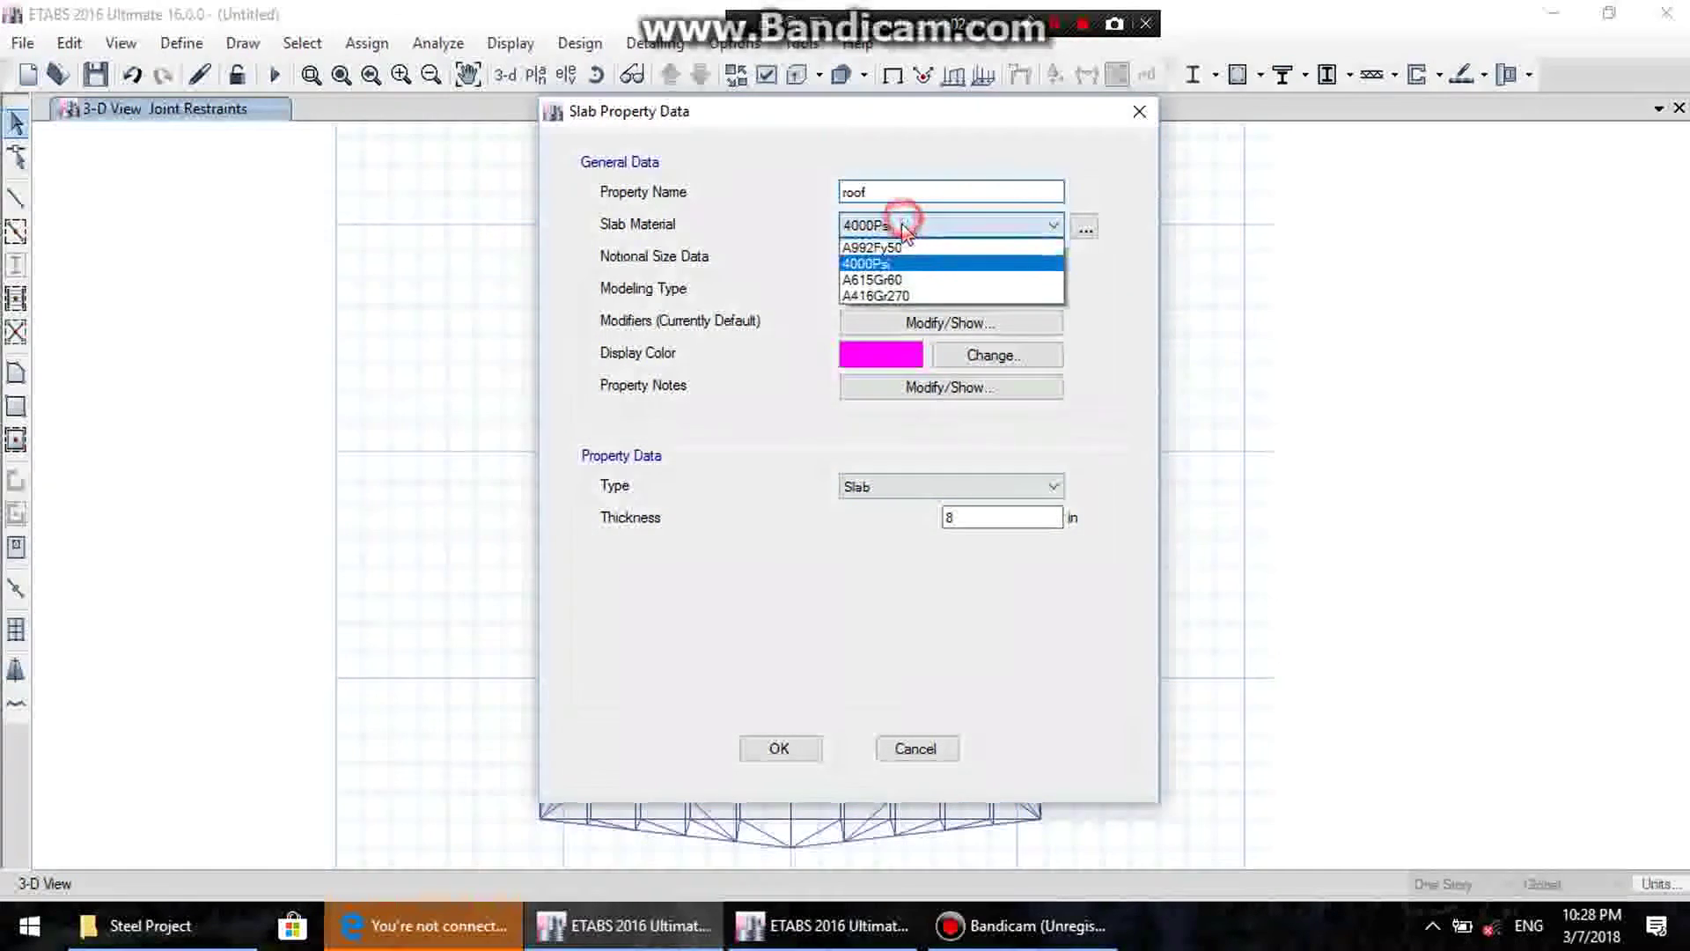
{"action": "left_click", "coordinate": [872, 247]}
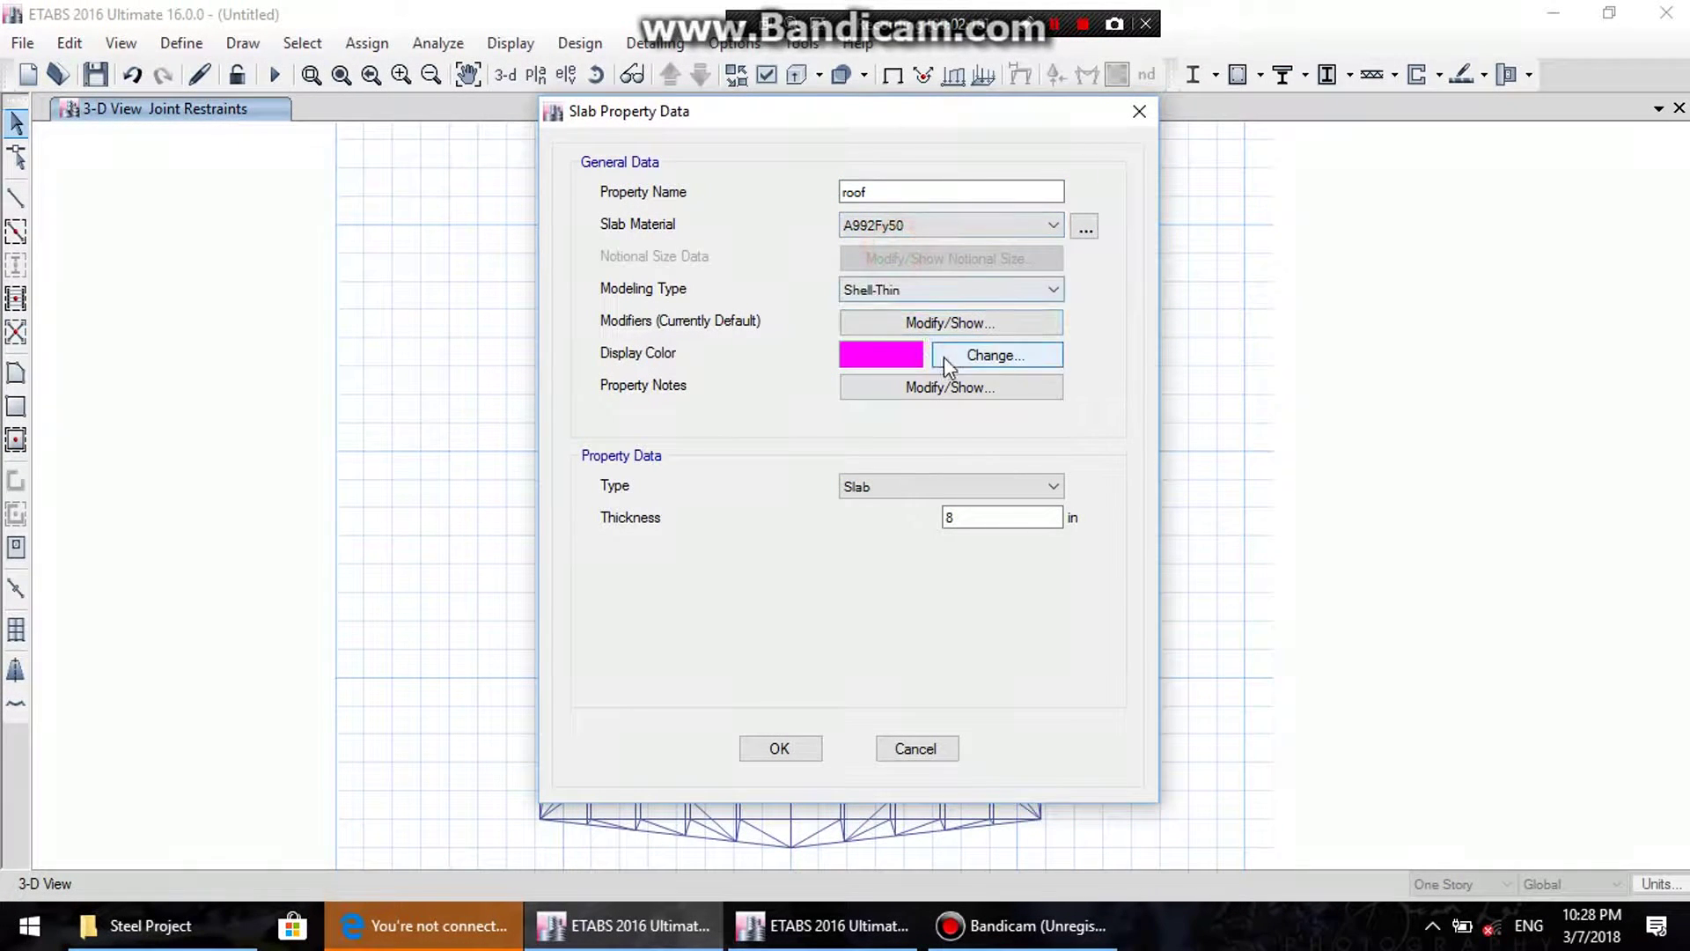
{"action": "left_click", "coordinate": [916, 290]}
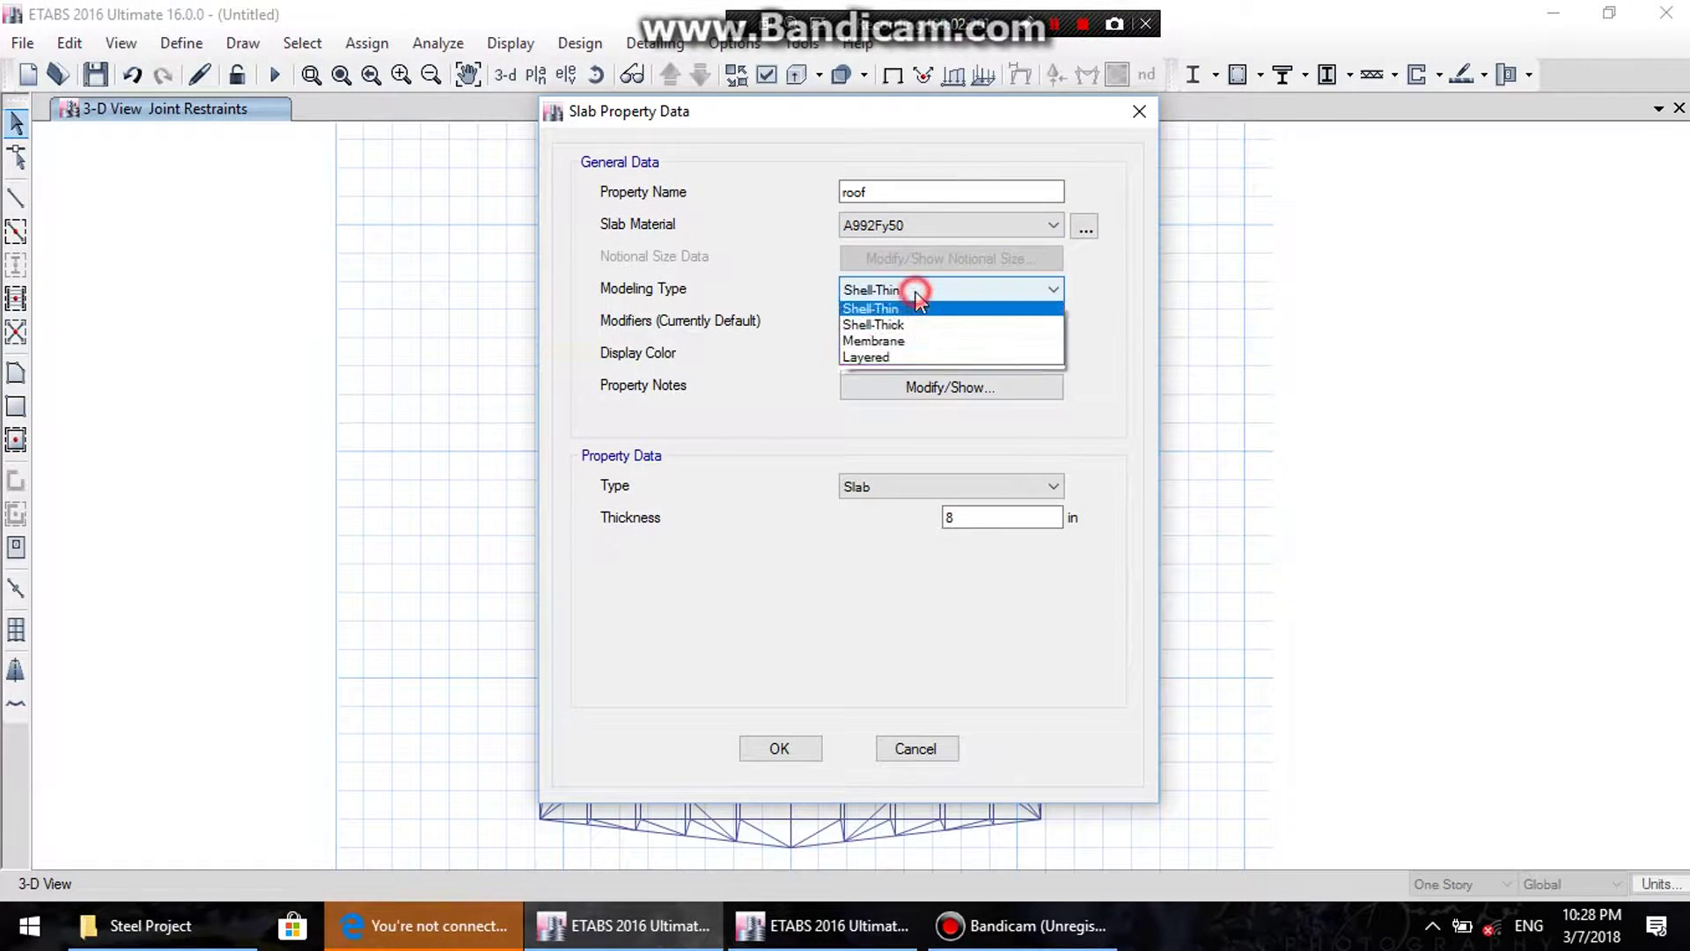
{"action": "left_click", "coordinate": [902, 340]}
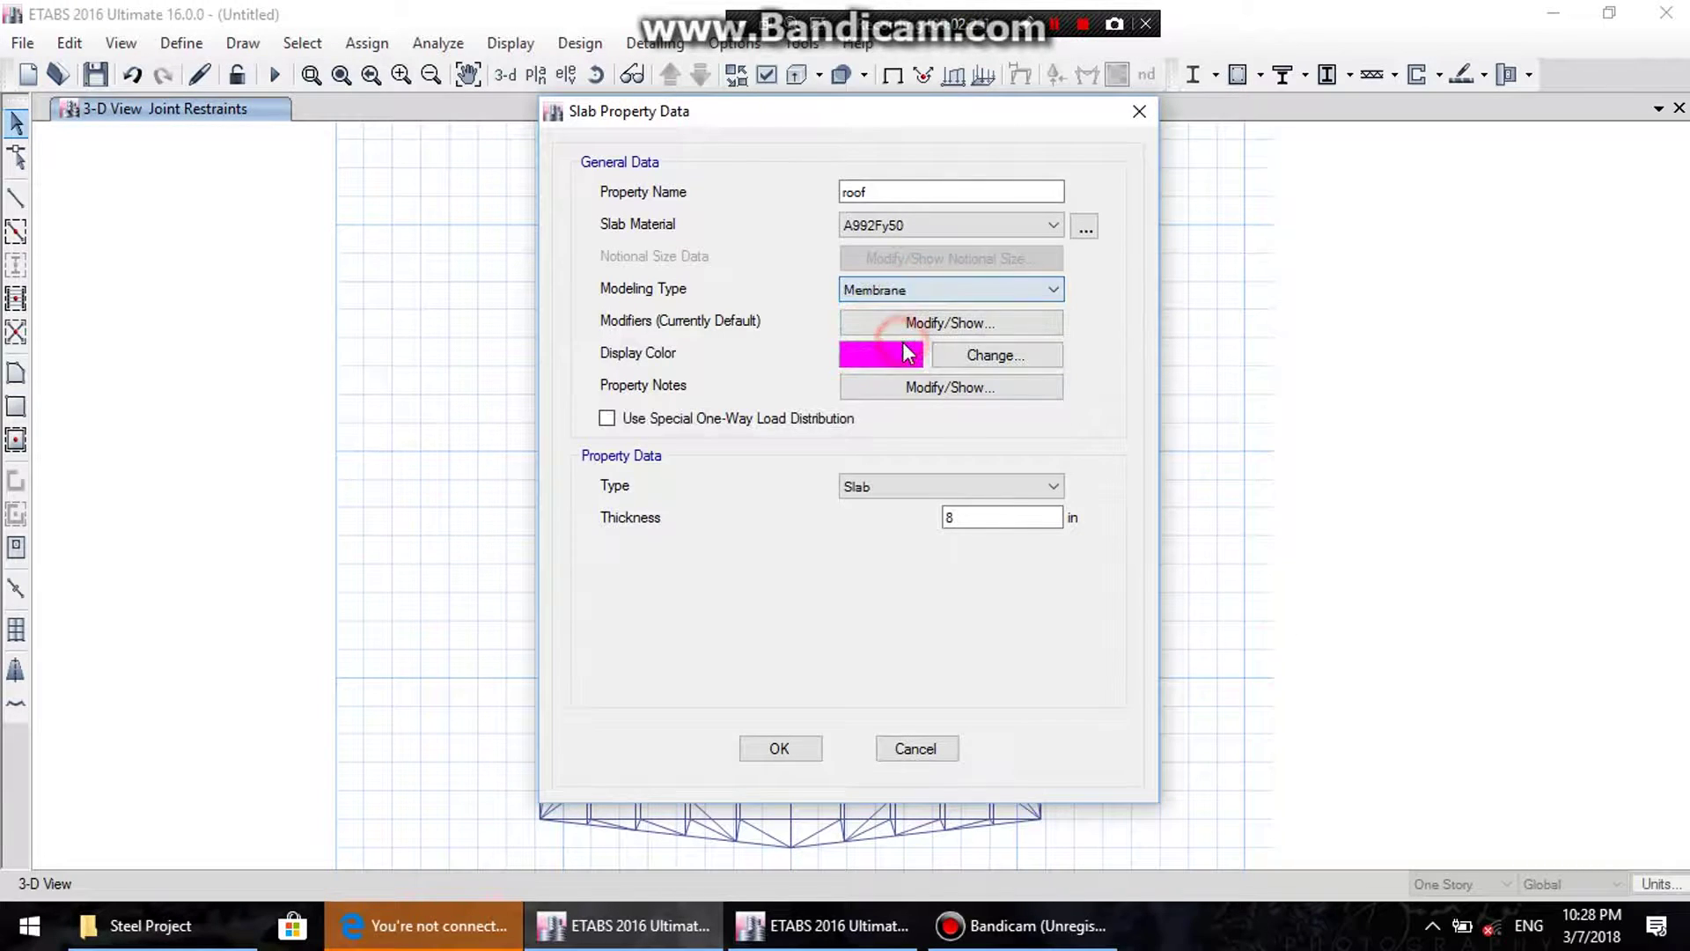
- Keep the roof property's type as Slab, set its thickness to 0.5 in and save the slab definitions
{"action": "left_click", "coordinate": [873, 489]}
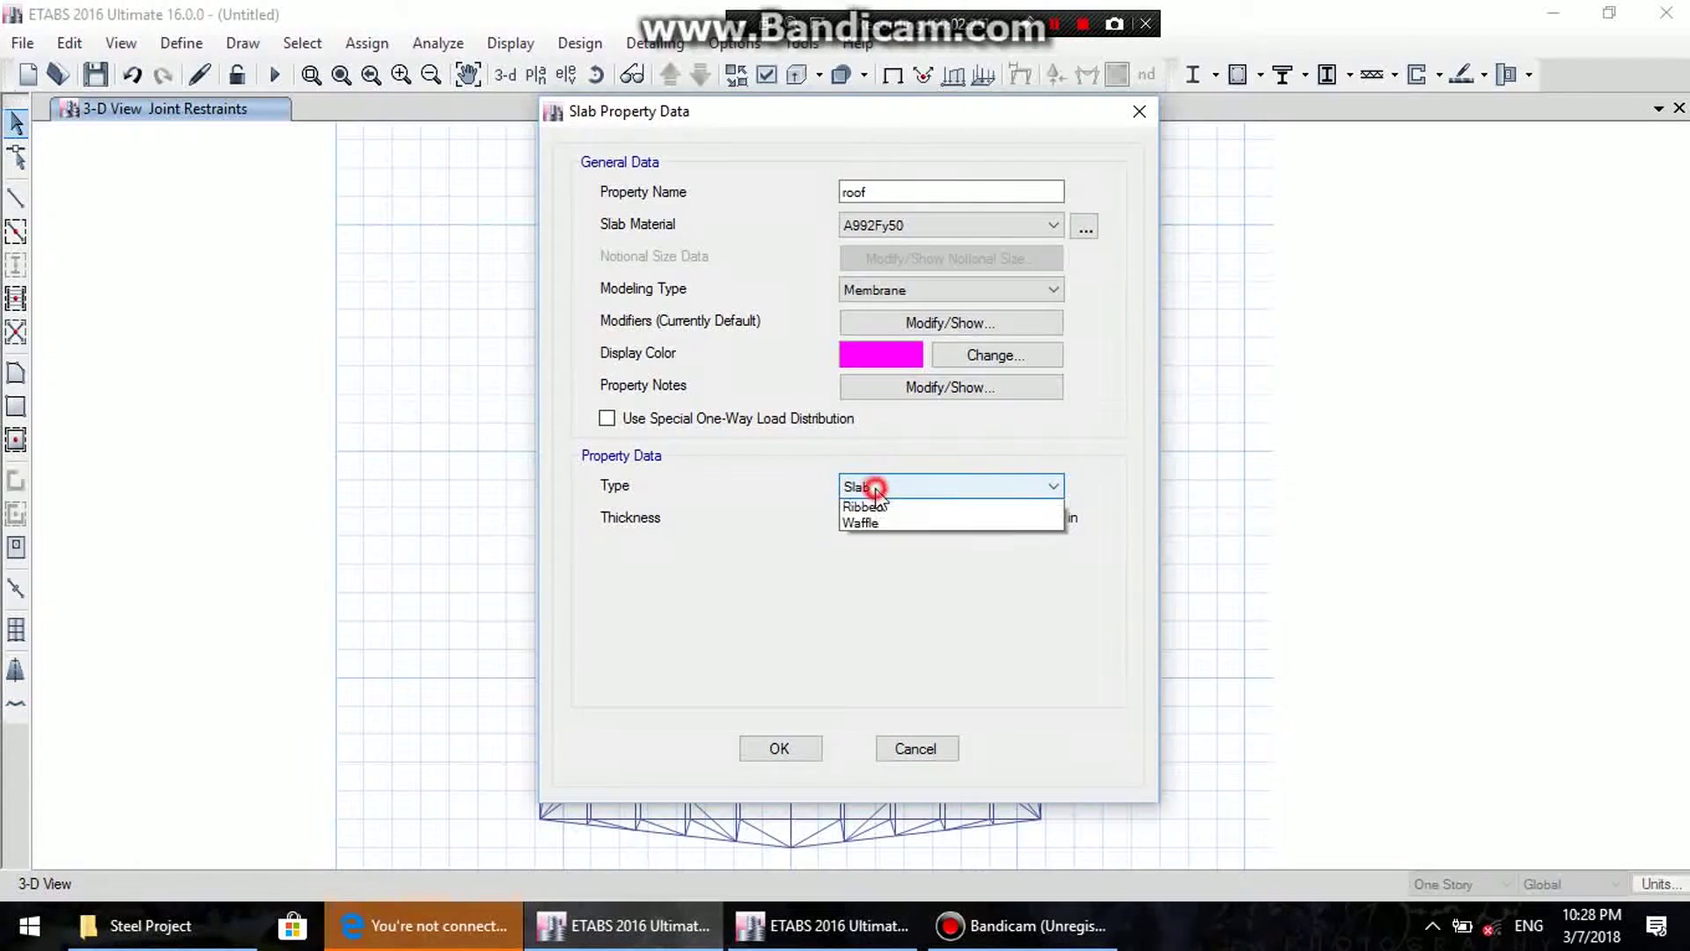
{"action": "left_click", "coordinate": [874, 487]}
{"action": "double_click", "coordinate": [975, 517]}
{"action": "type", "text": "0.5"}
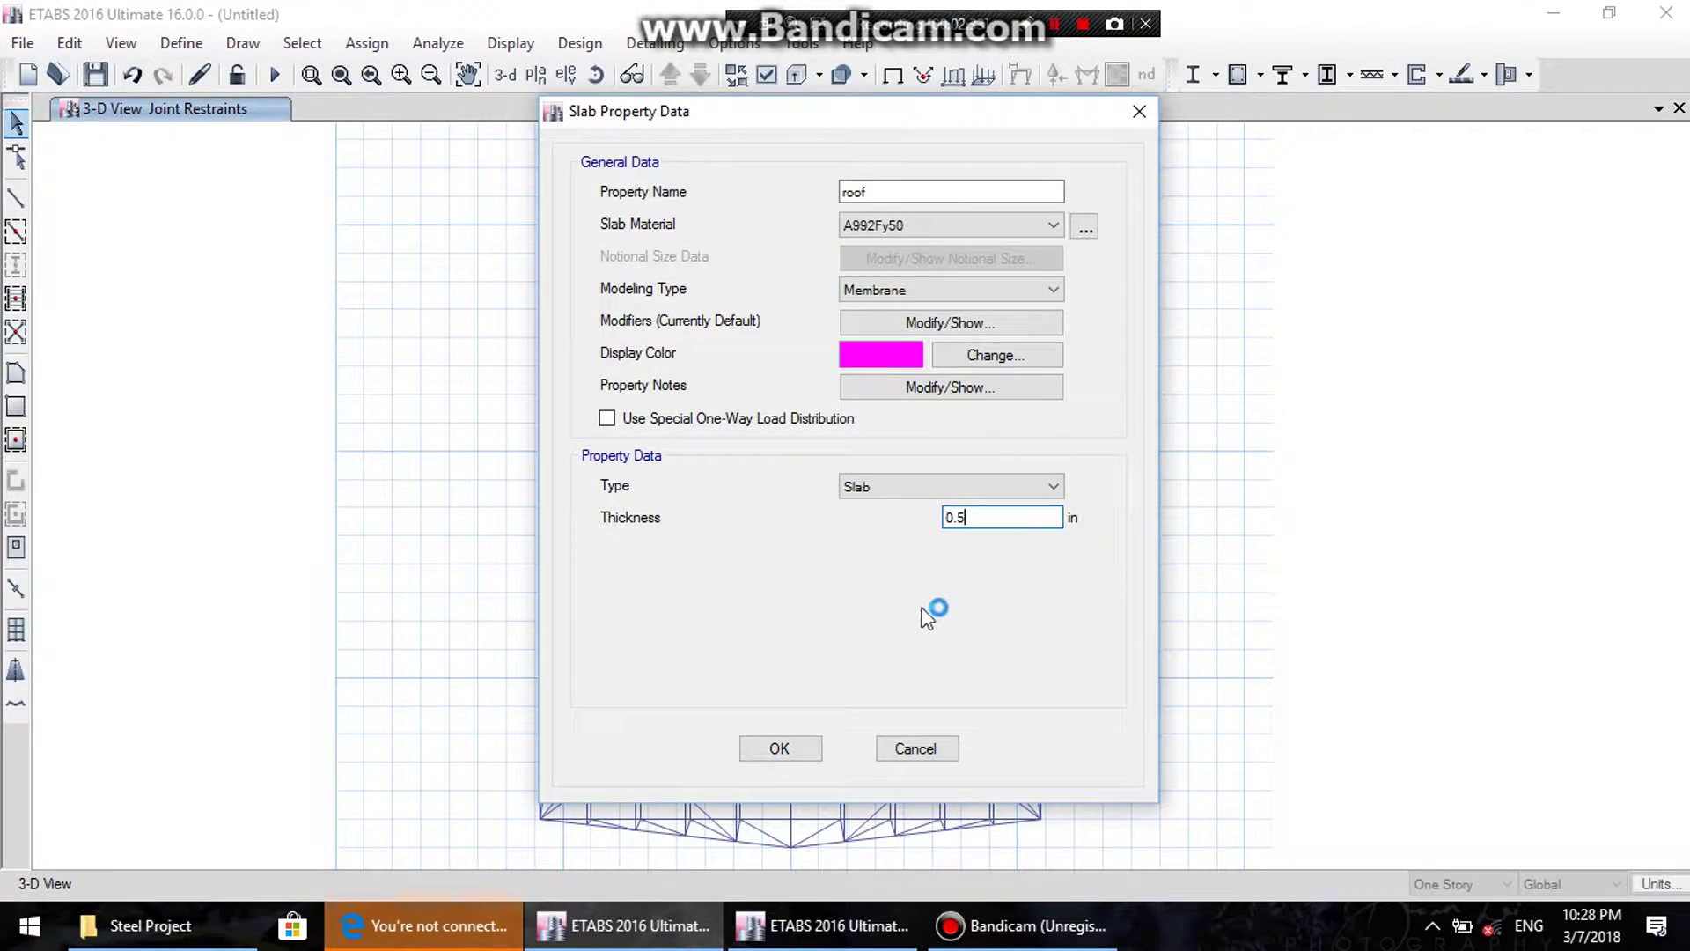
{"action": "left_click", "coordinate": [803, 751]}
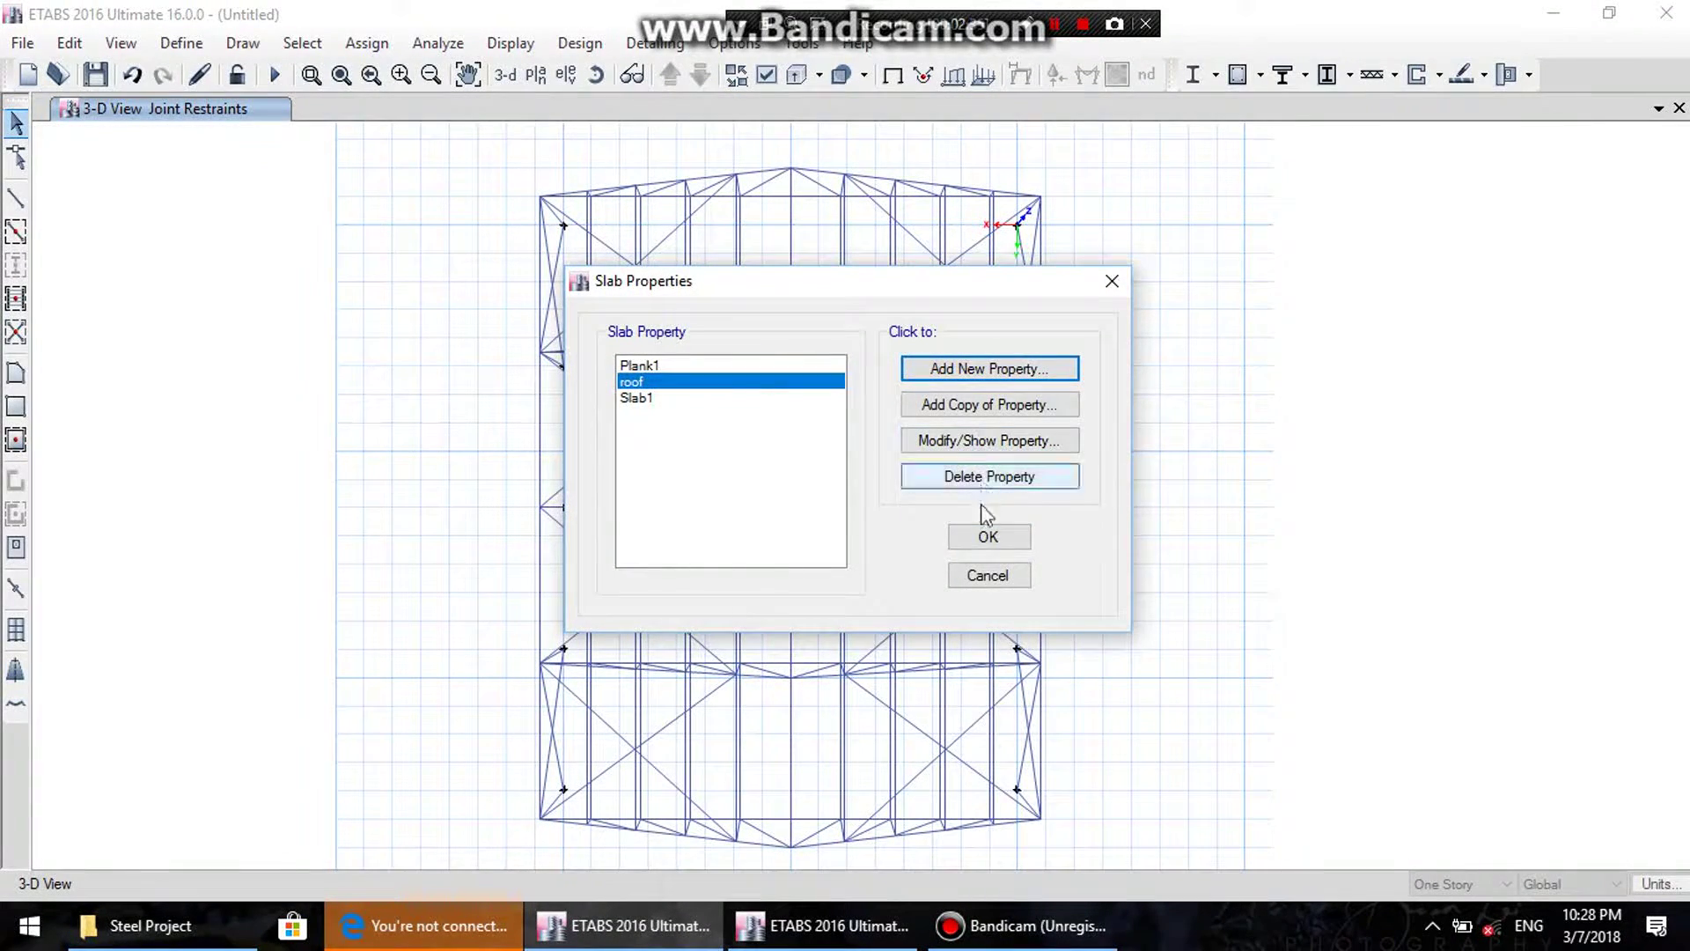
{"action": "left_click", "coordinate": [978, 533]}
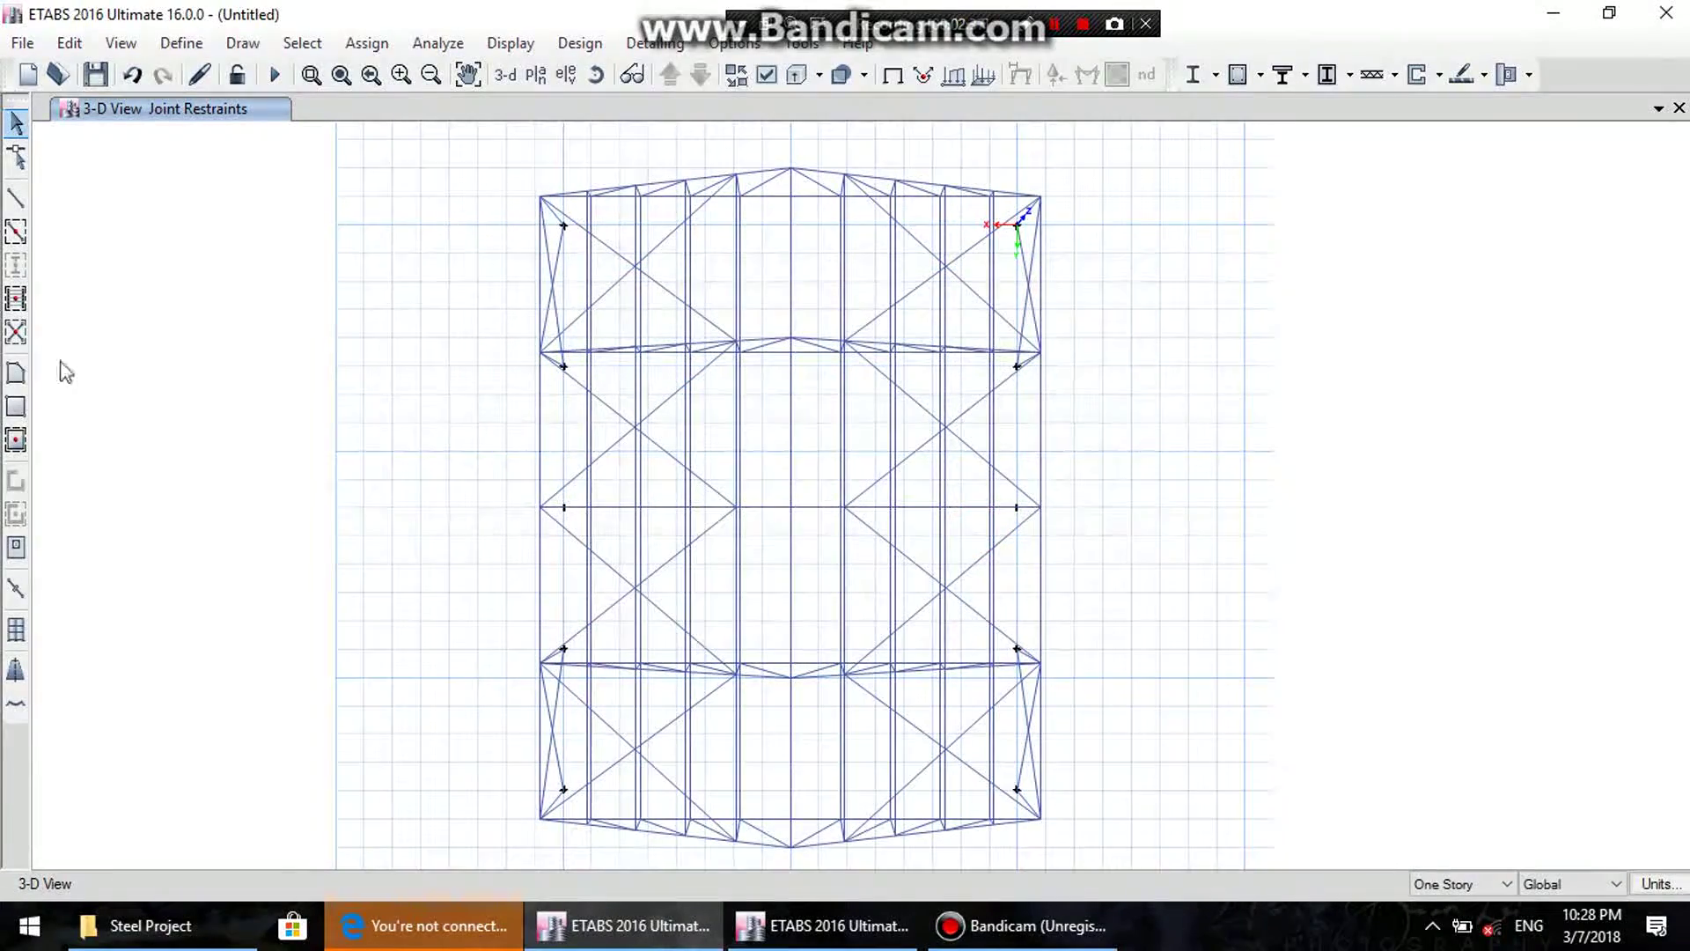
- Draw an area with the roof property over the roof slope on the origin side, from the eave corners to the ridge ends
{"action": "left_click", "coordinate": [16, 200]}
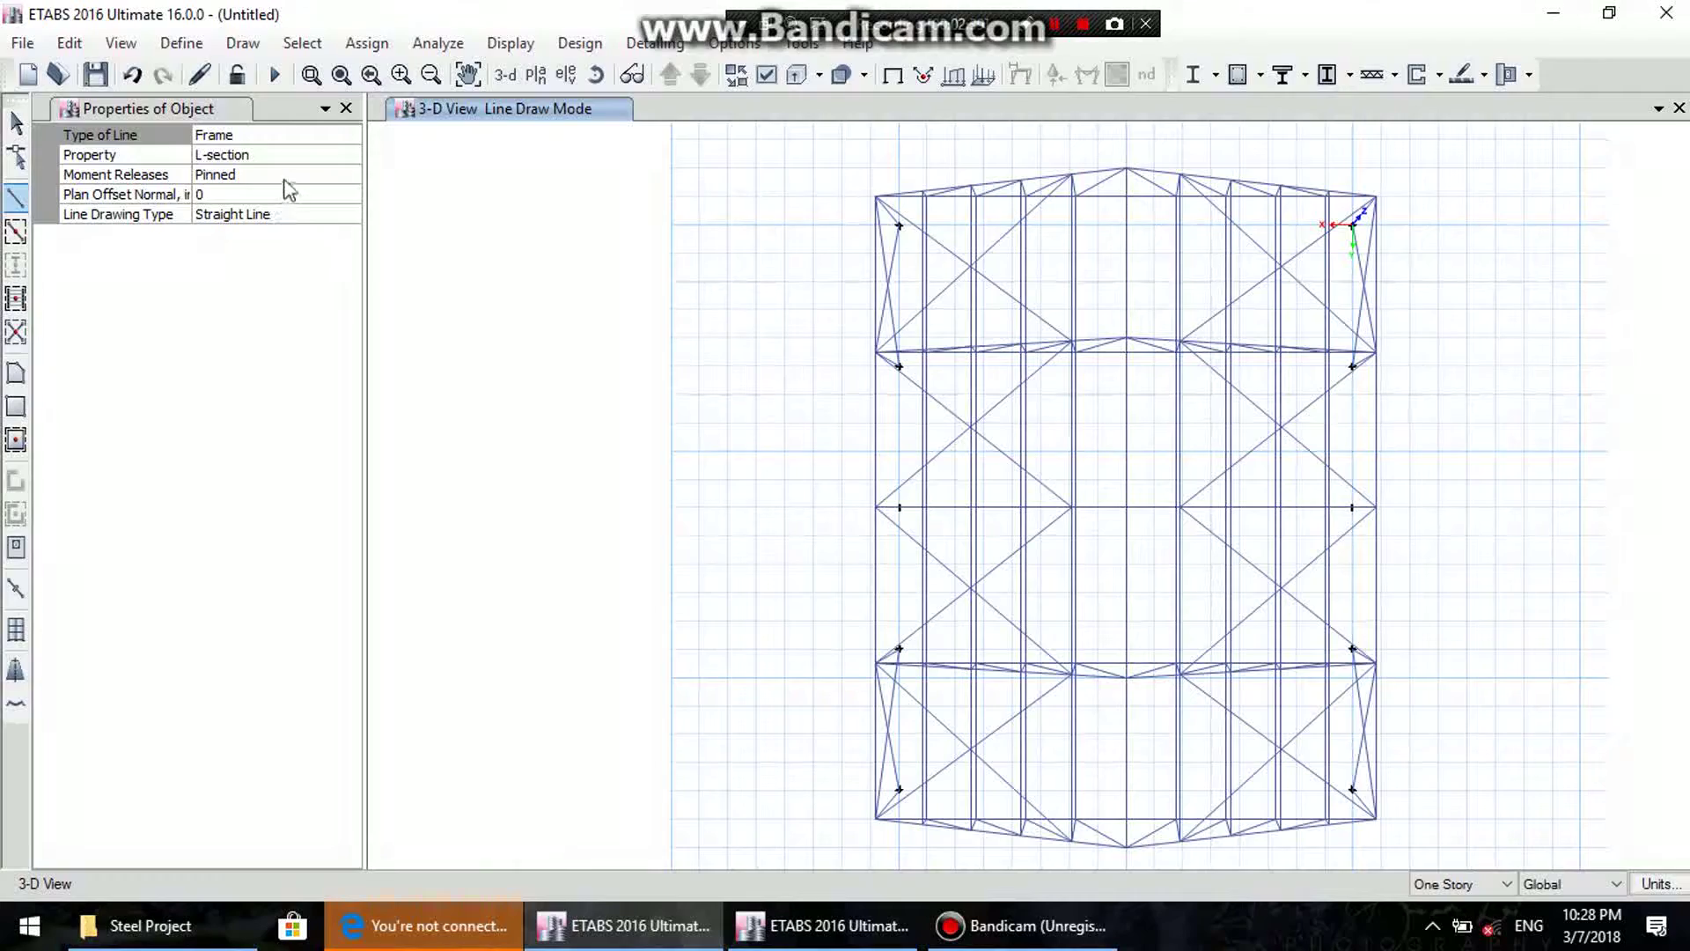
{"action": "left_click", "coordinate": [16, 372]}
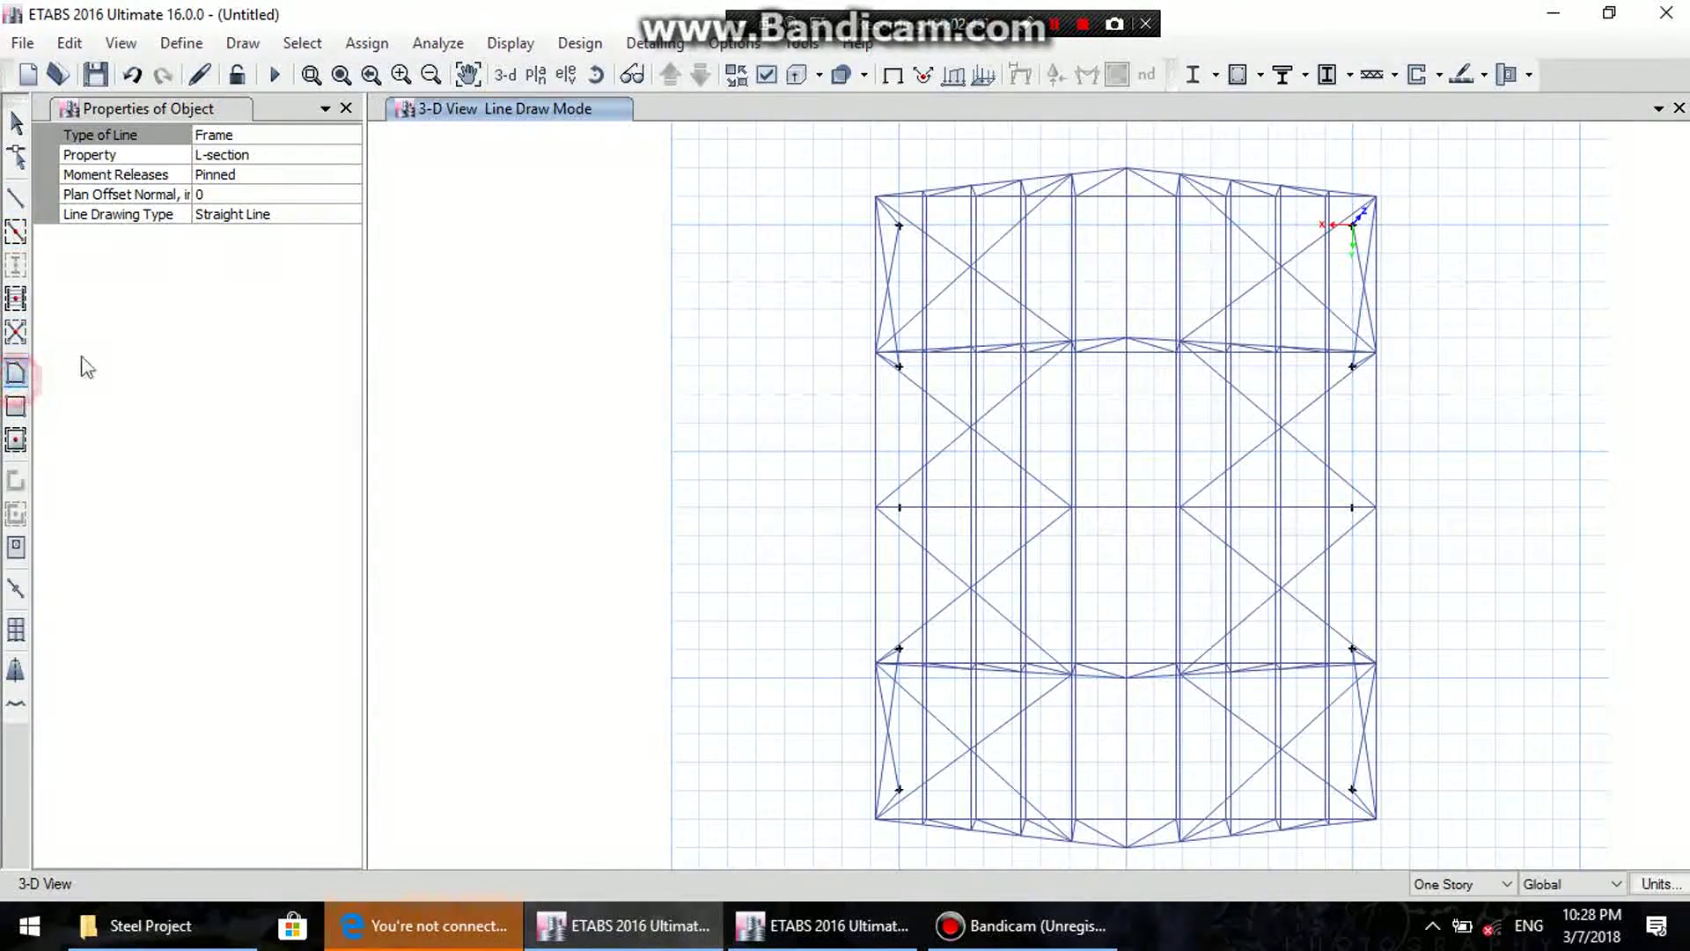
{"action": "left_click", "coordinate": [347, 135]}
{"action": "left_click", "coordinate": [350, 135]}
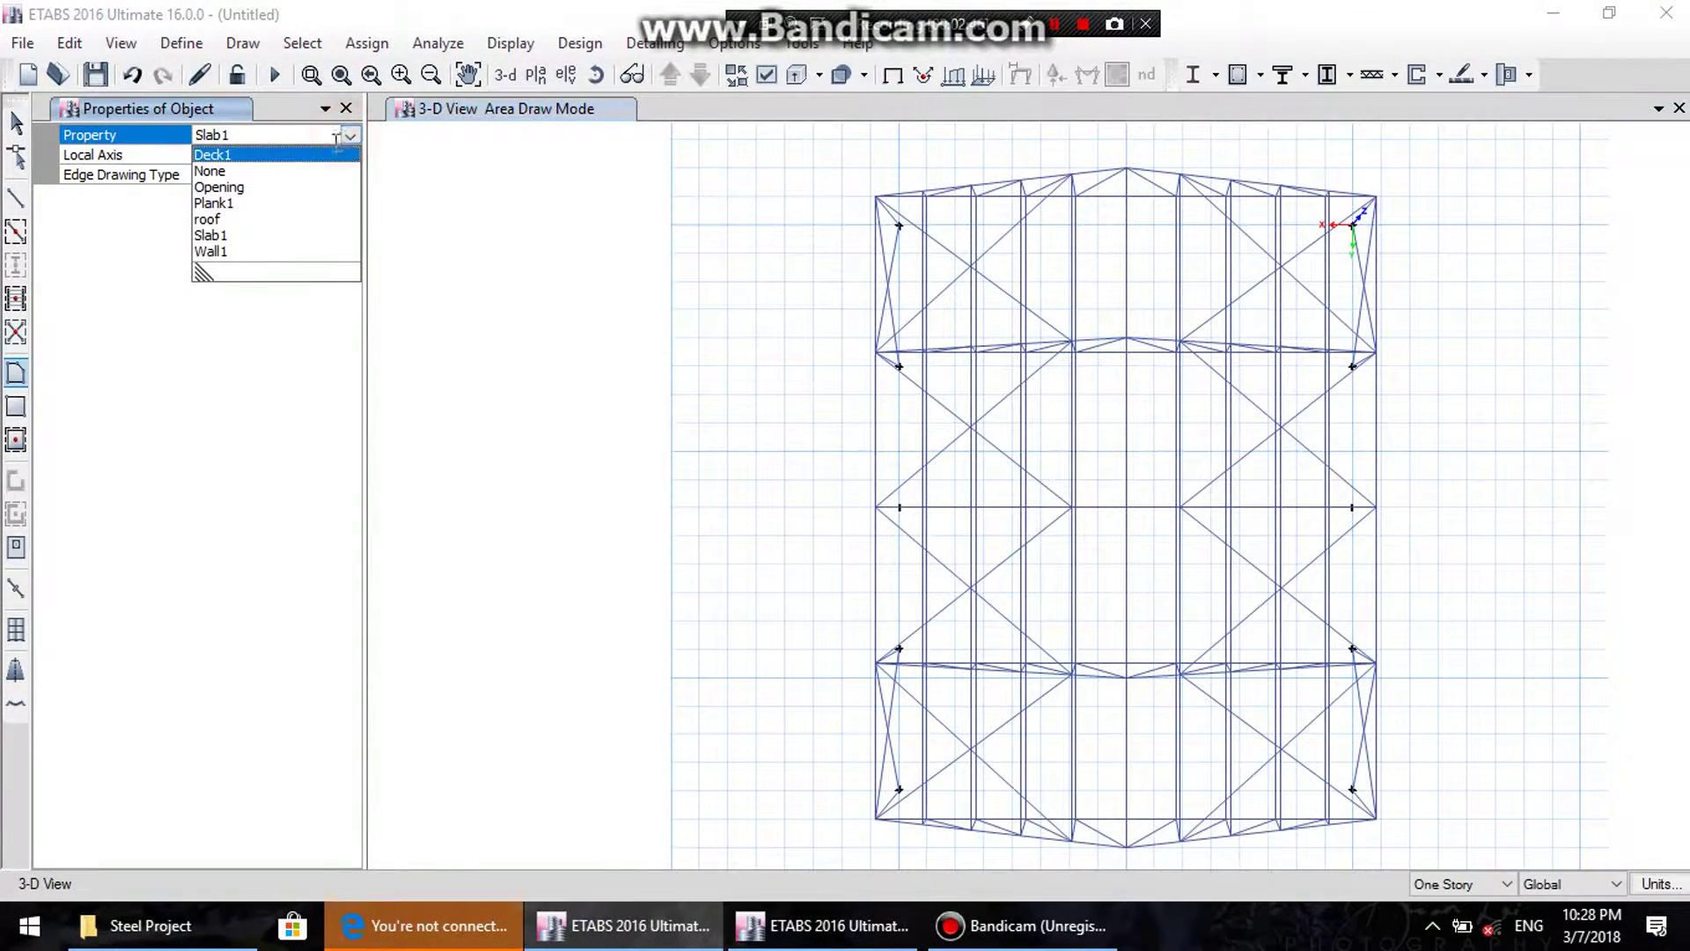
{"action": "left_click", "coordinate": [207, 219]}
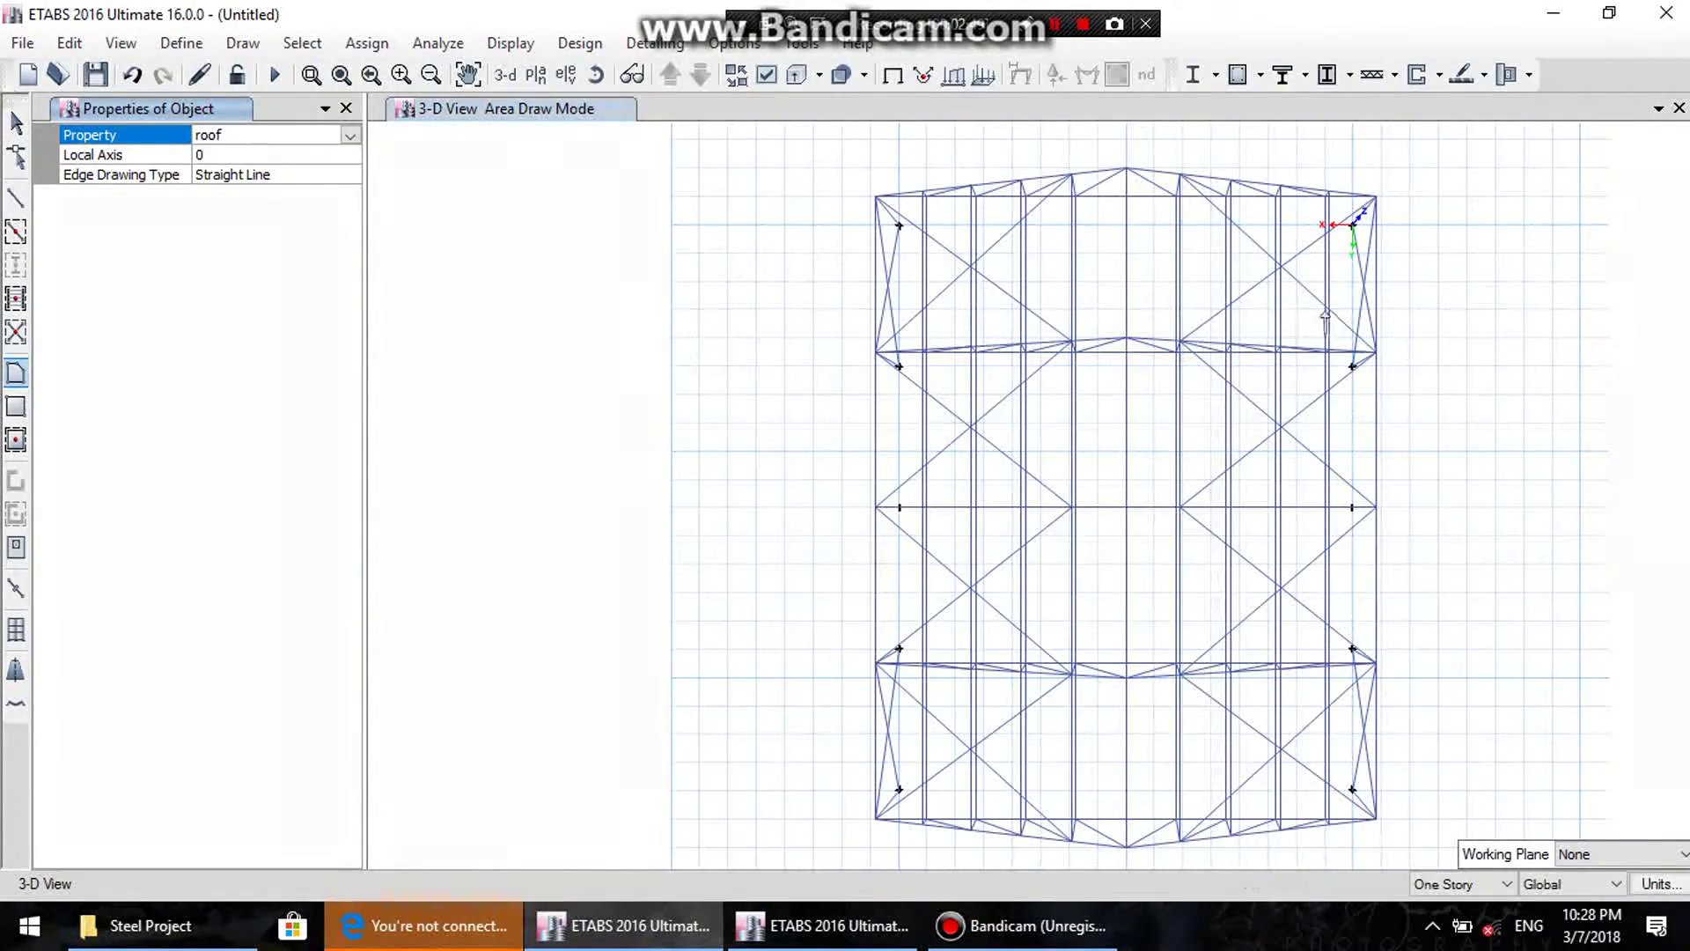
{"action": "middle_click_drag", "start_coordinate": [1168, 312], "coordinate": [1071, 241]}
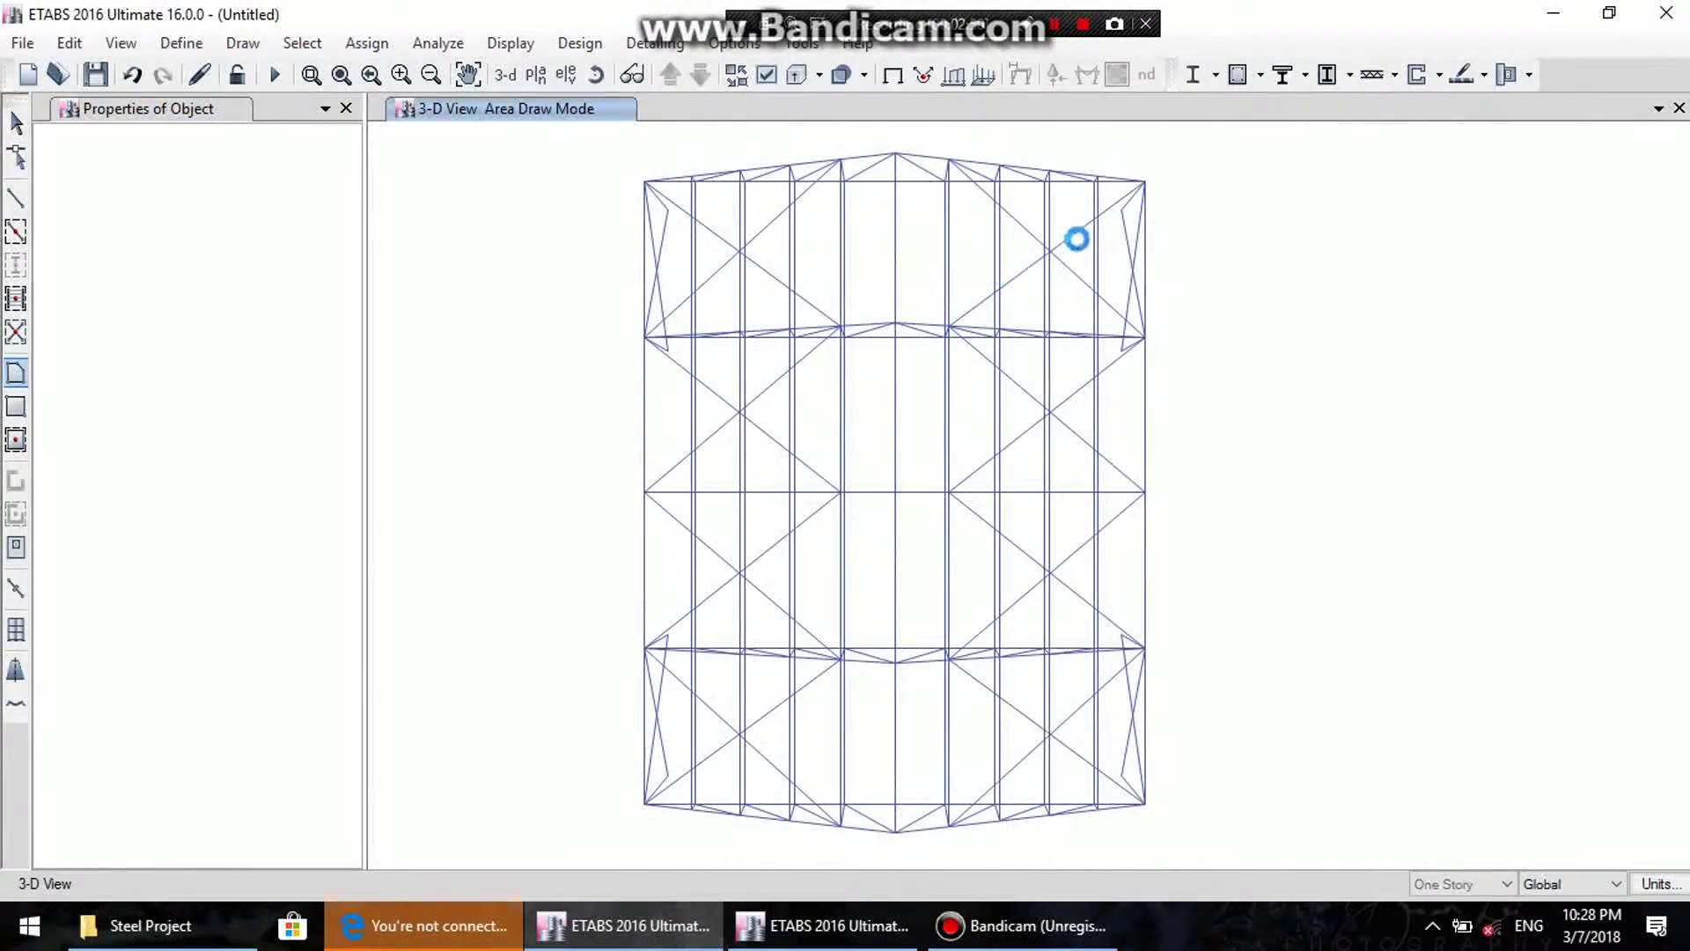
{"action": "left_click", "coordinate": [1145, 181]}
{"action": "left_click", "coordinate": [895, 153]}
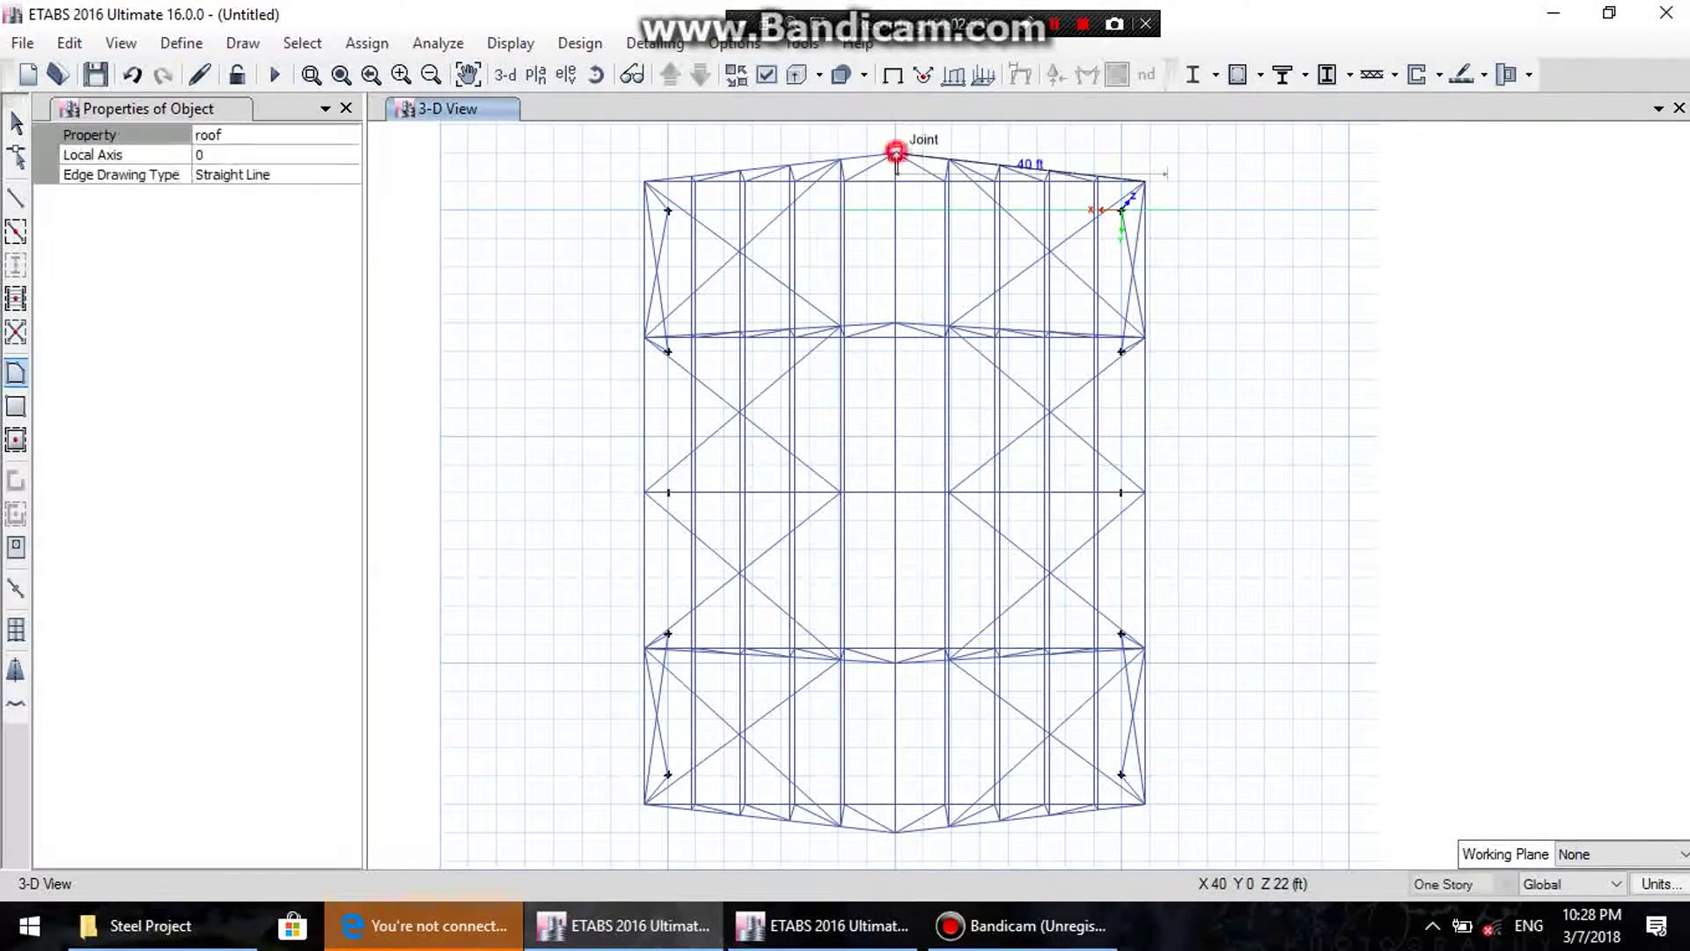
{"action": "left_click", "coordinate": [895, 831]}
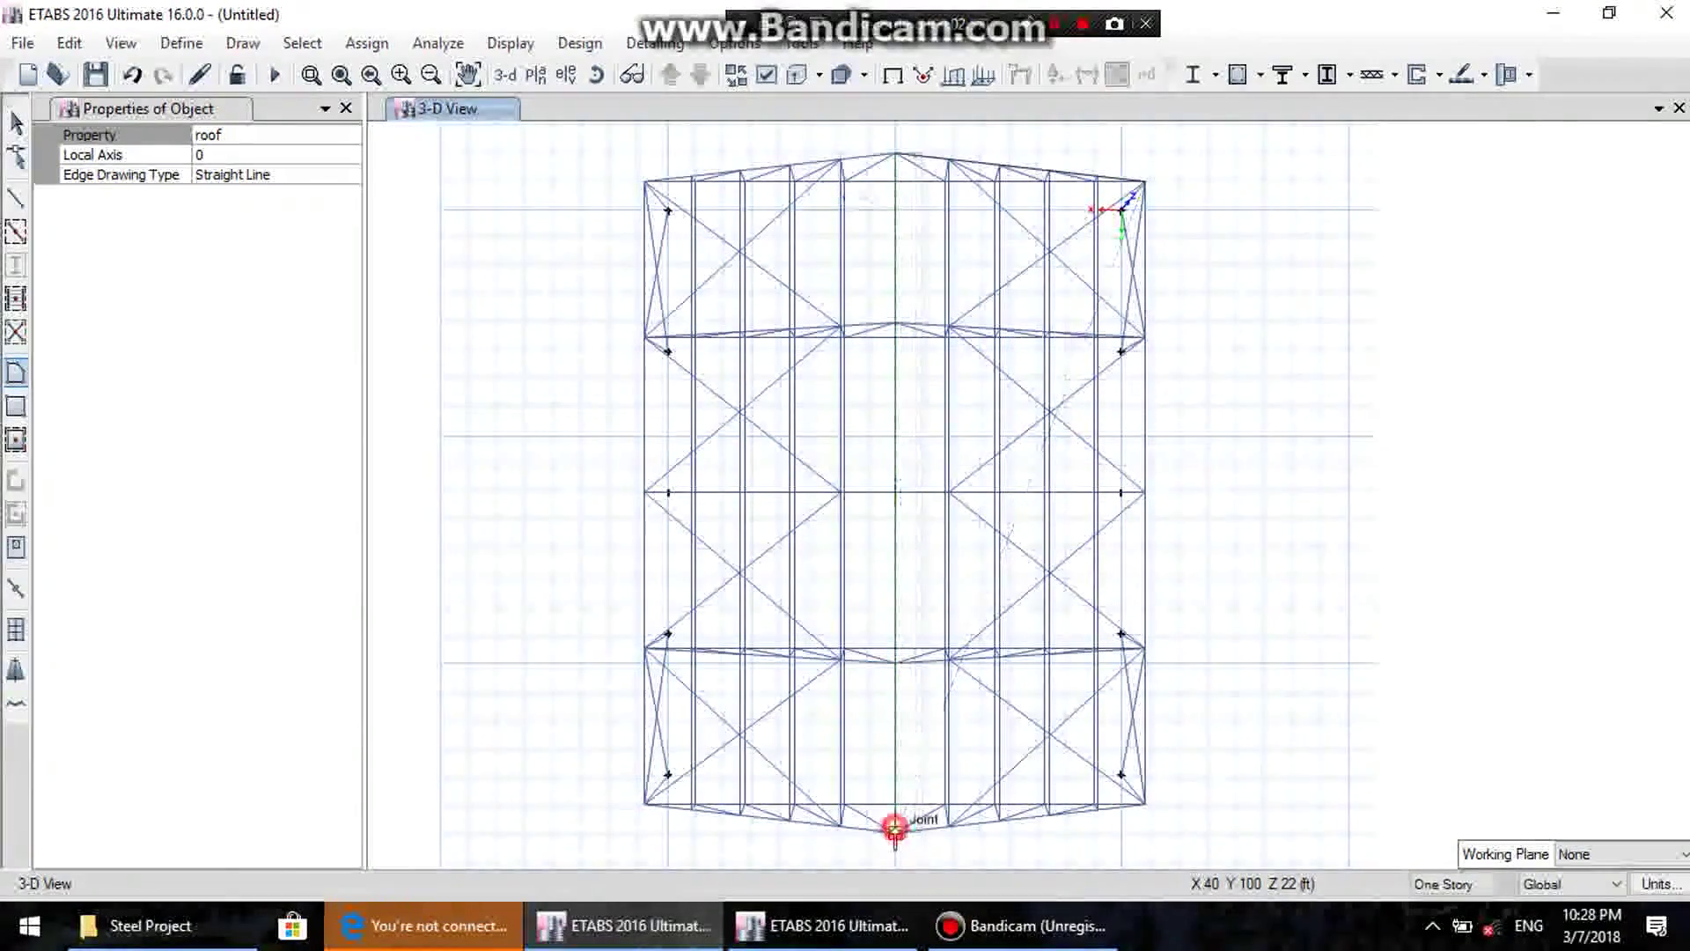
{"action": "left_click", "coordinate": [1144, 804]}
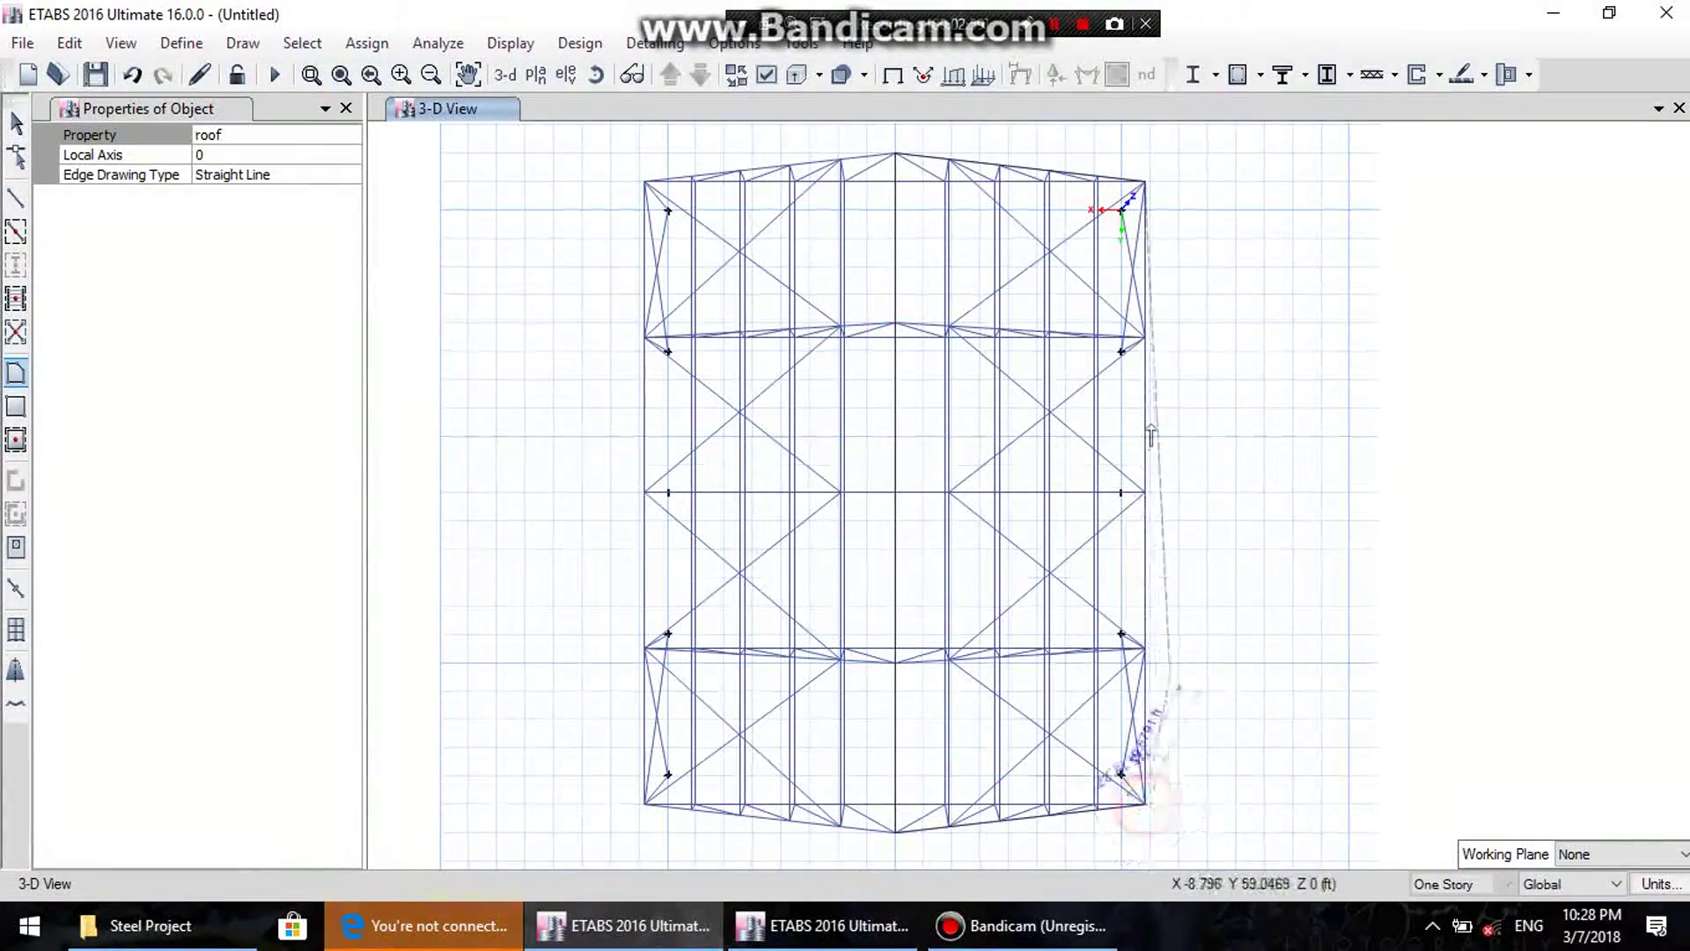
{"action": "double_click", "coordinate": [1144, 181]}
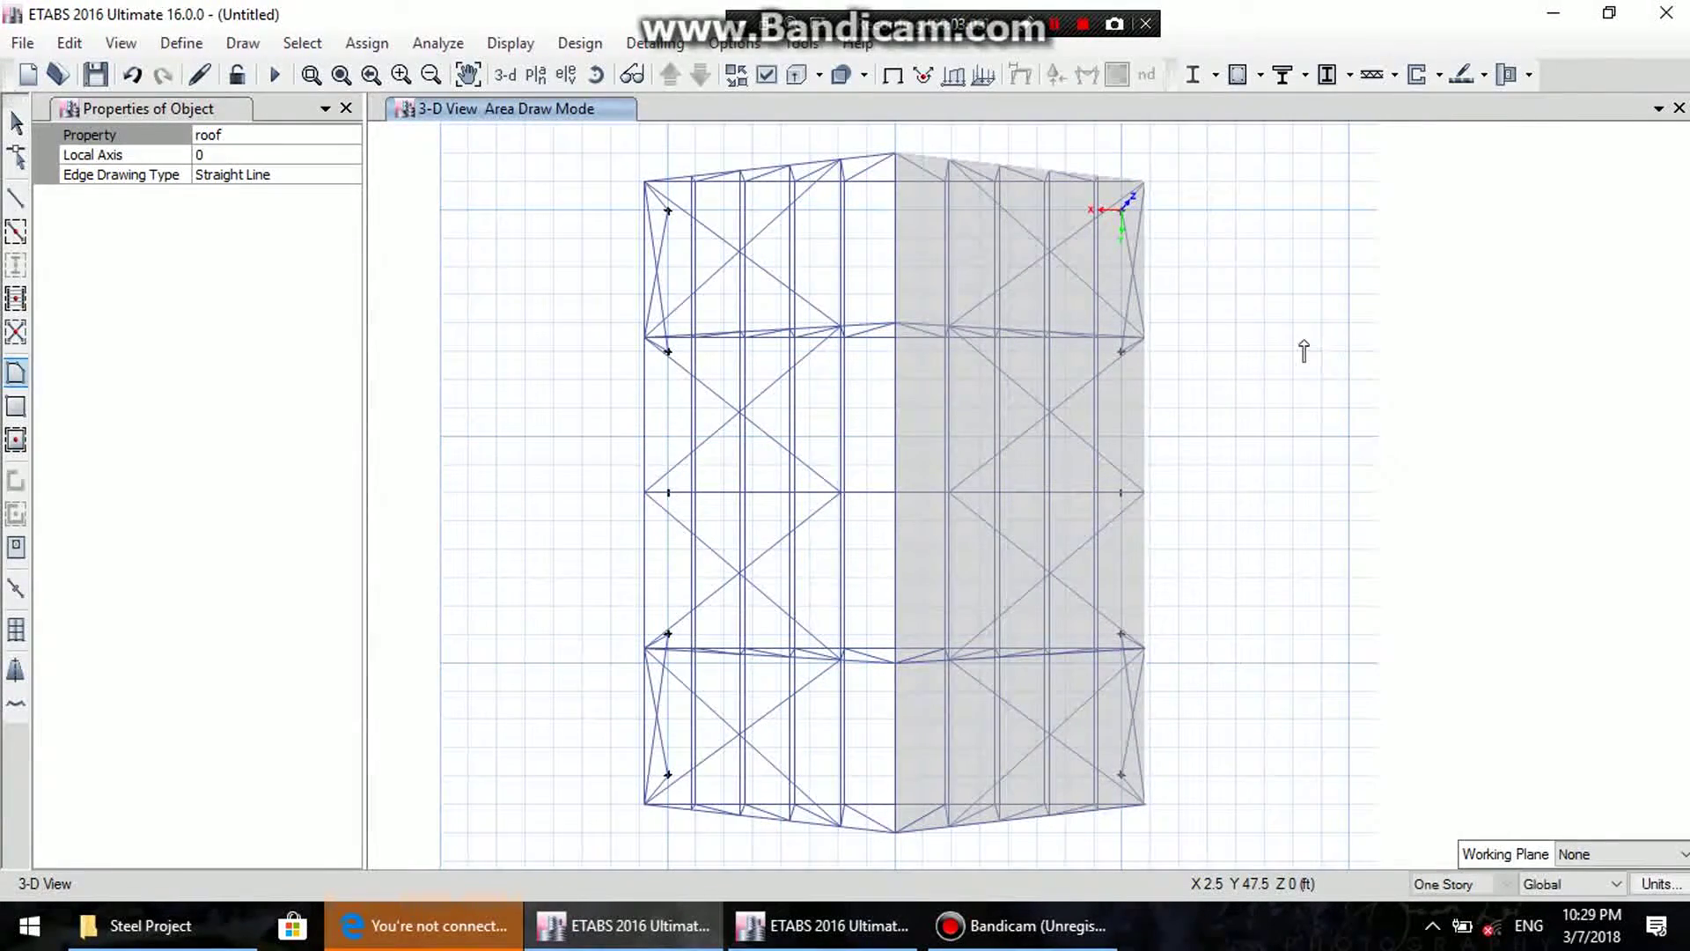
- Draw a second roof area over the opposite slope between the ridge and the far eave, and check both in the 3D view
{"action": "left_click", "coordinate": [894, 155]}
{"action": "left_click", "coordinate": [645, 181]}
{"action": "left_click", "coordinate": [644, 803]}
{"action": "left_click", "coordinate": [894, 830]}
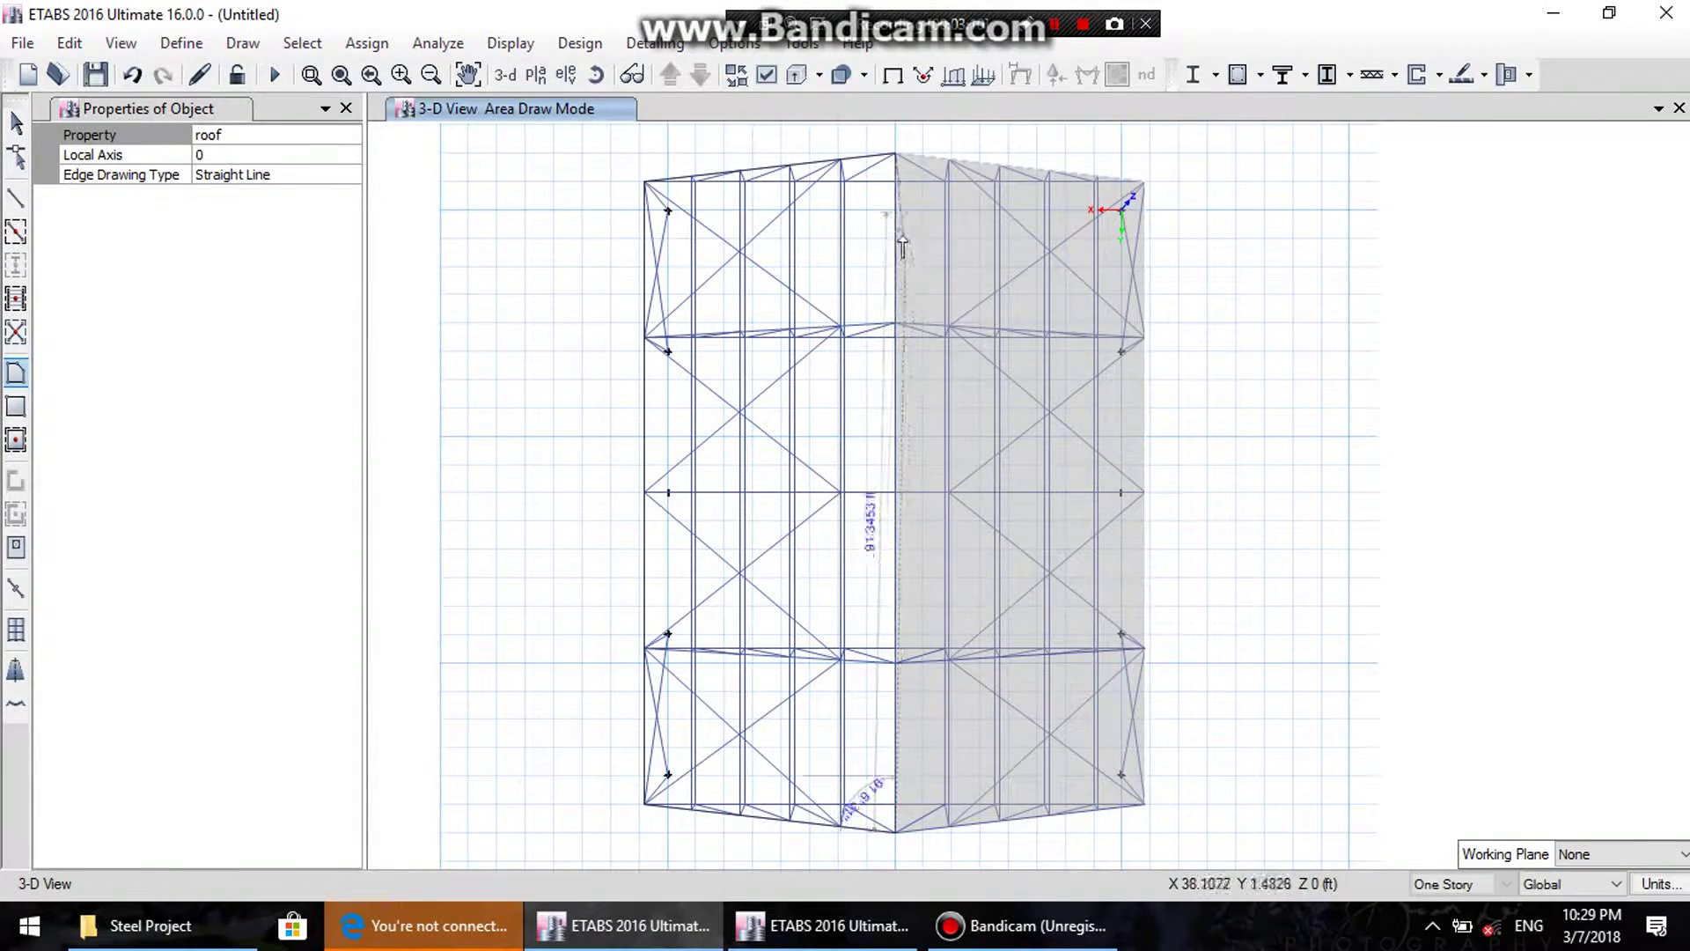
{"action": "double_click", "coordinate": [895, 154]}
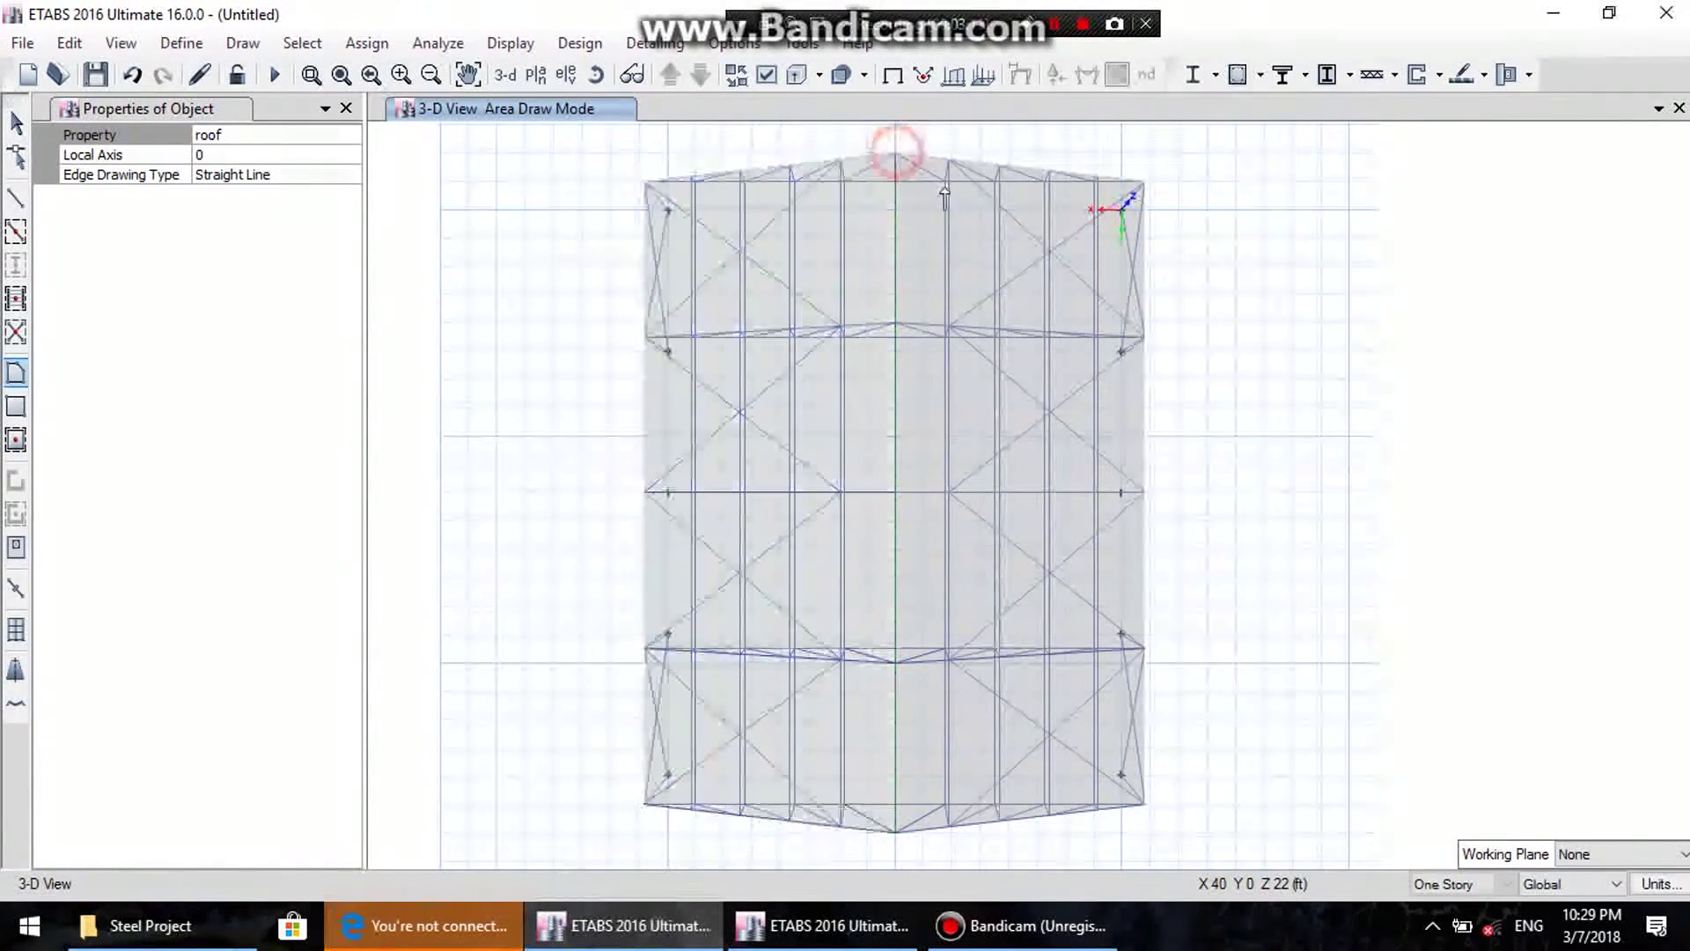
{"action": "right_click", "coordinate": [1303, 322]}
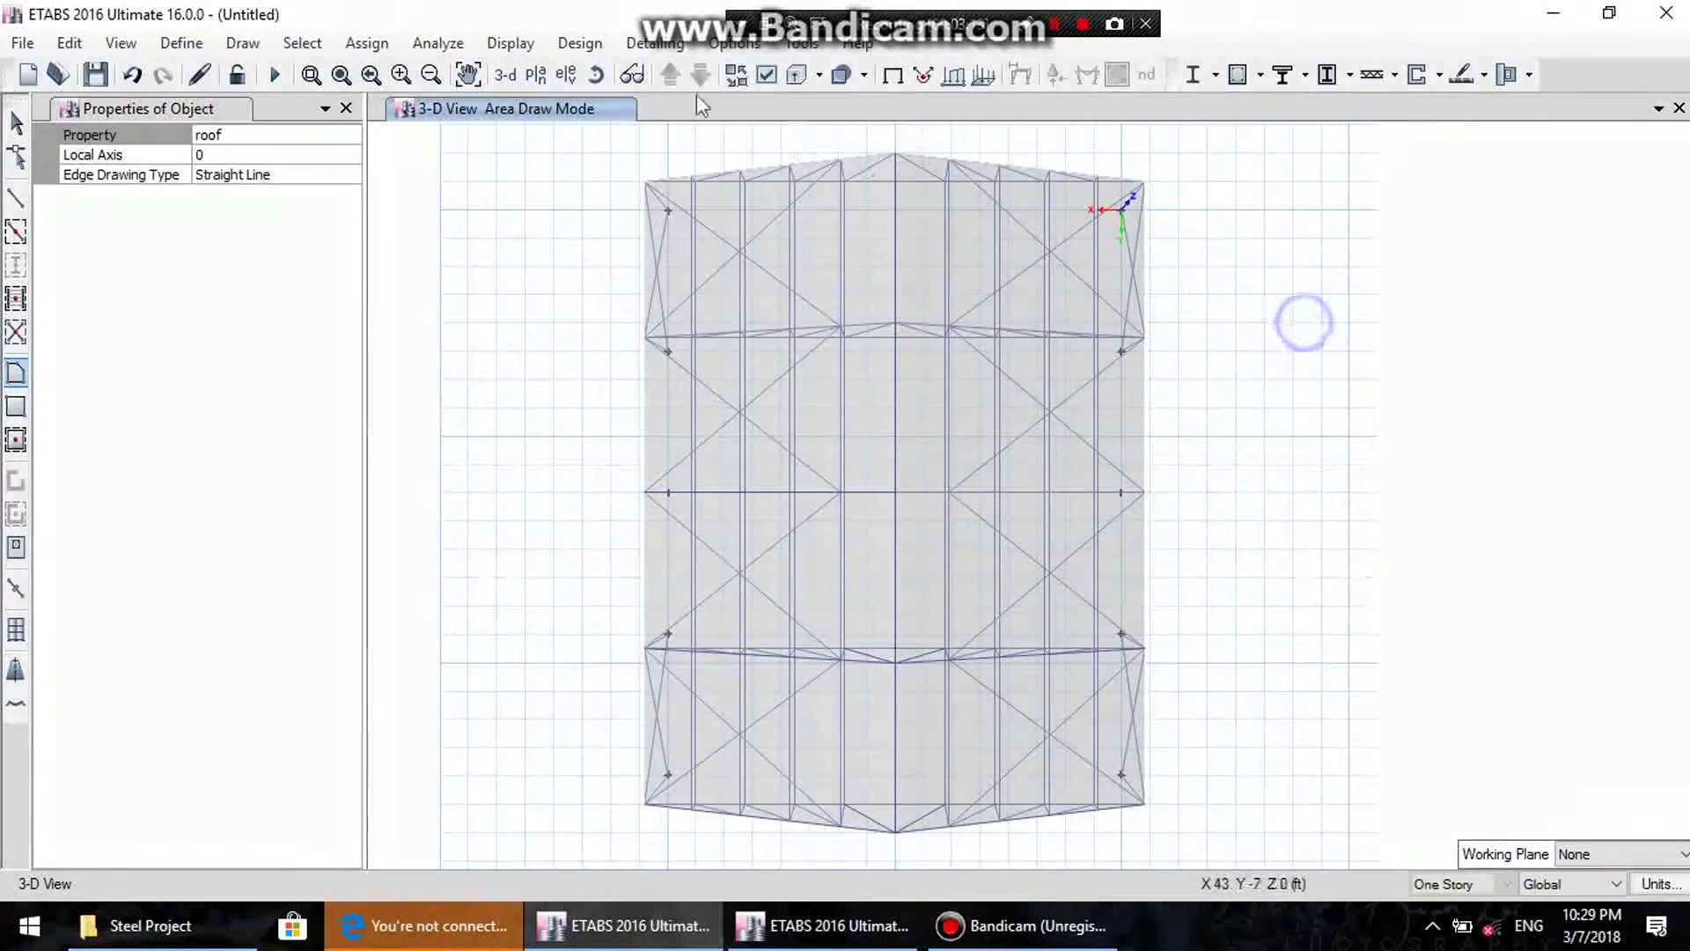
{"action": "left_click", "coordinate": [505, 74]}
{"action": "mouse_move", "coordinate": [890, 452]}
{"action": "middle_mouse_down", "text": "shift"}
{"action": "mouse_move", "coordinate": [842, 351]}
{"action": "mouse_move", "coordinate": [1199, 358]}
{"action": "mouse_move", "coordinate": [916, 502]}
{"action": "mouse_move", "coordinate": [962, 521]}
{"action": "middle_mouse_up", "text": "shift"}
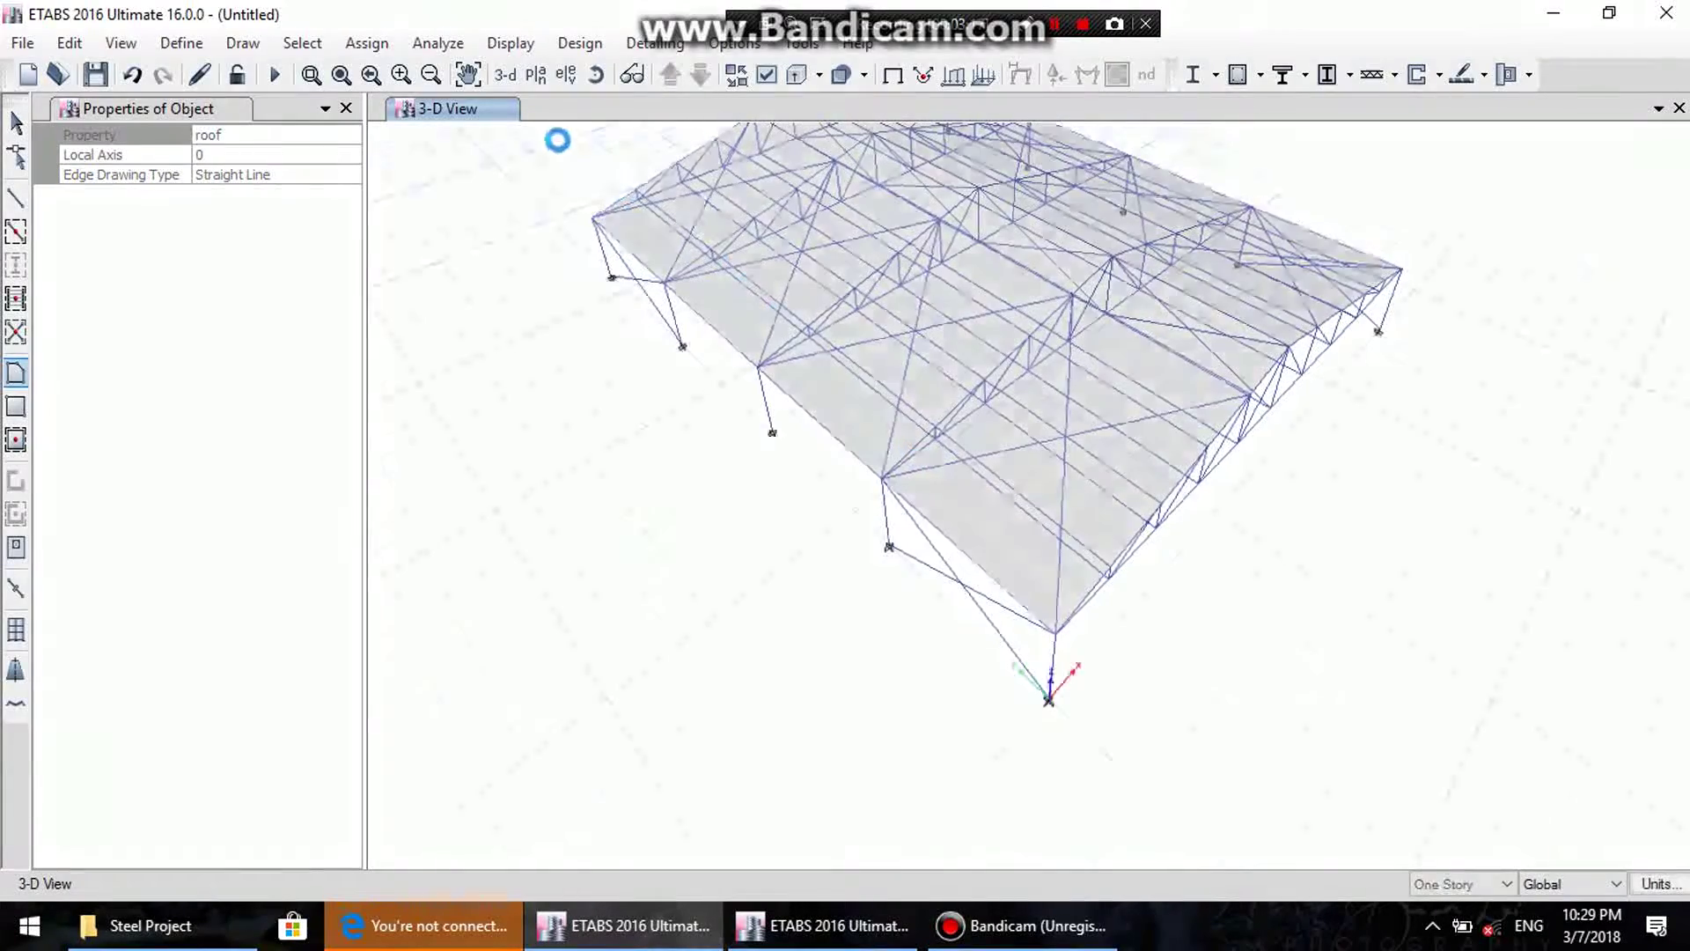
- Open elevation A and draw a Wall1 area over the full side frame, from the base joints to the eave
{"action": "left_click", "coordinate": [566, 74]}
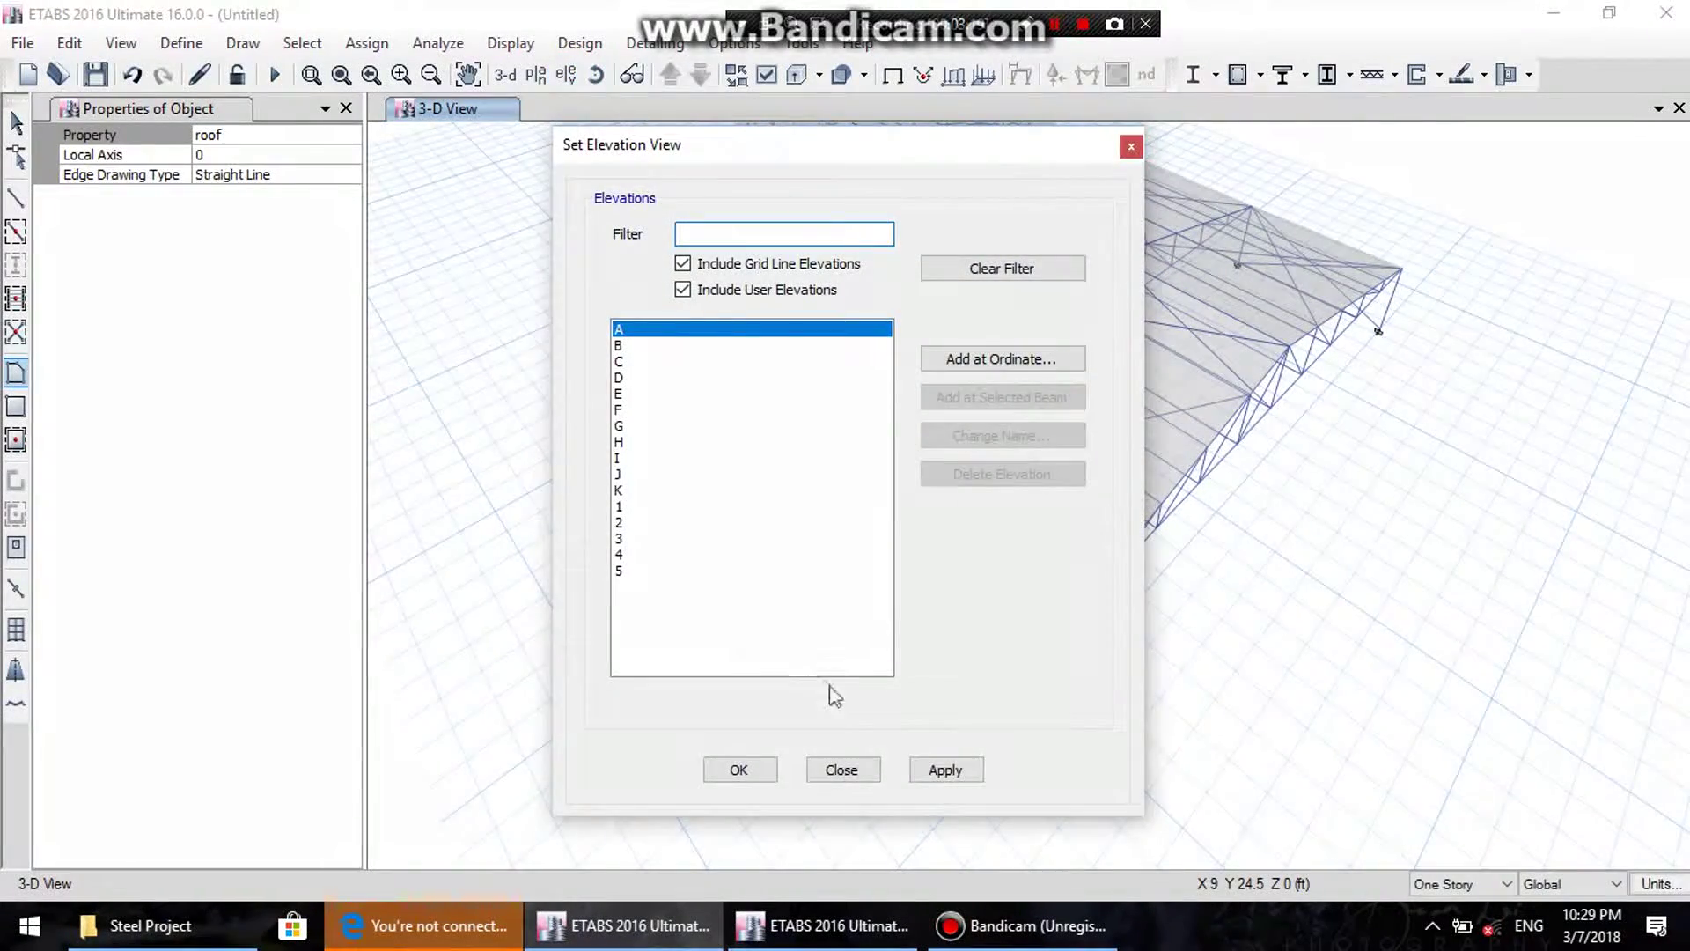
{"action": "left_click", "coordinate": [945, 769]}
{"action": "left_click", "coordinate": [846, 770]}
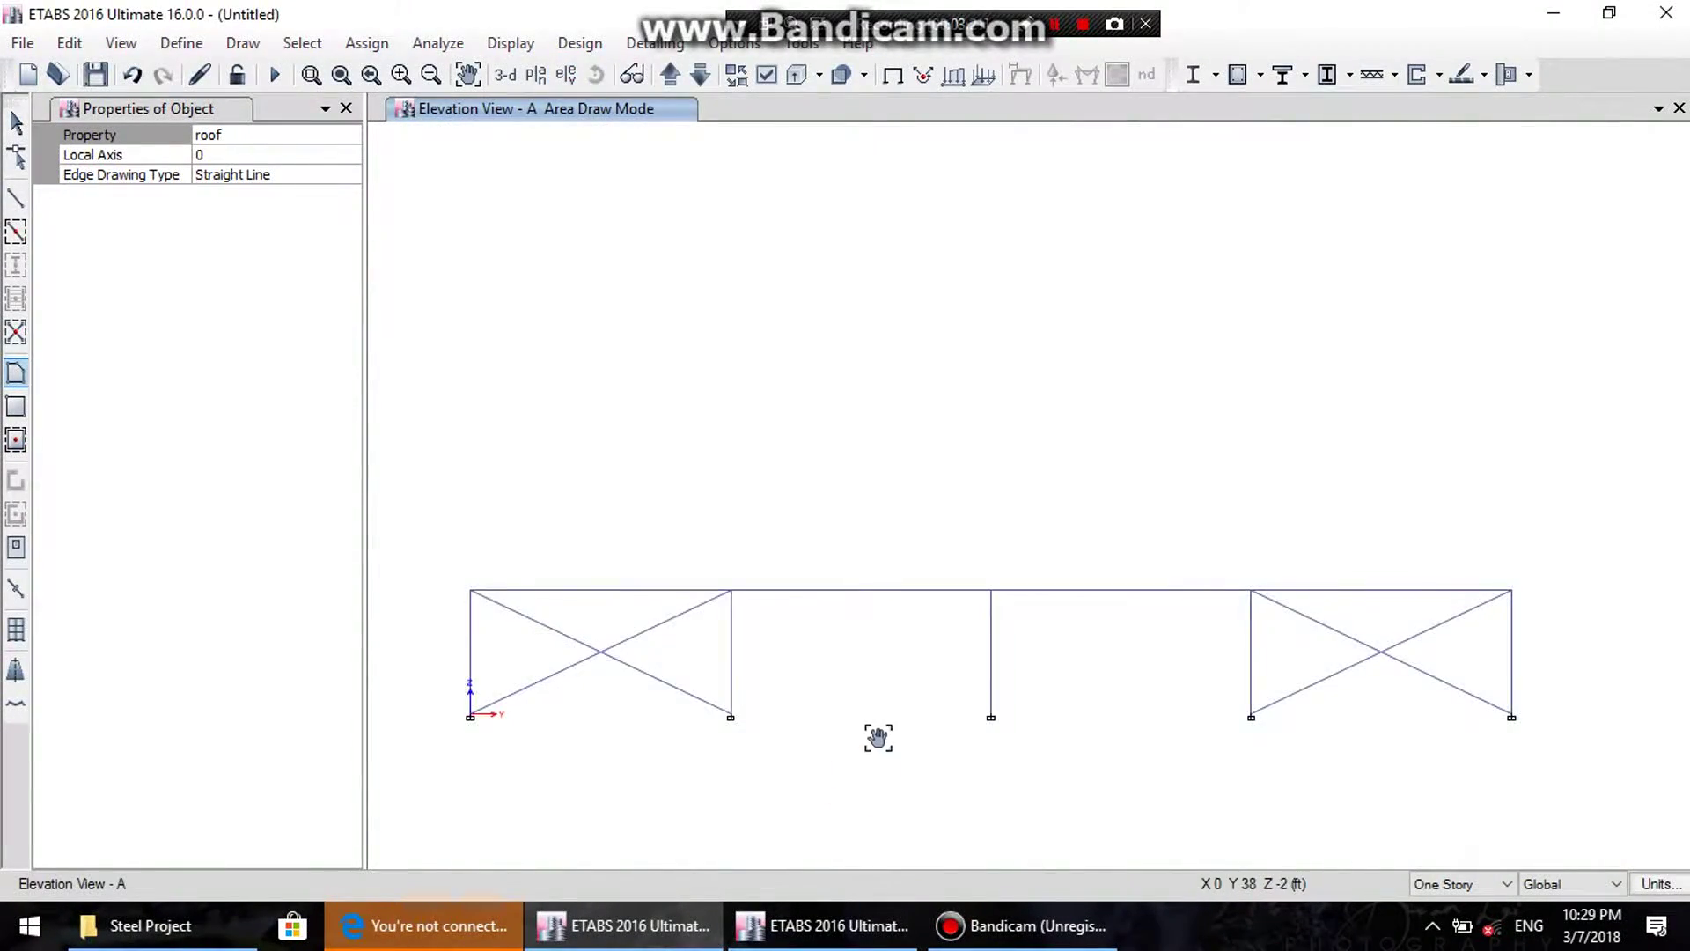
{"action": "middle_click_drag", "start_coordinate": [877, 739], "coordinate": [909, 631]}
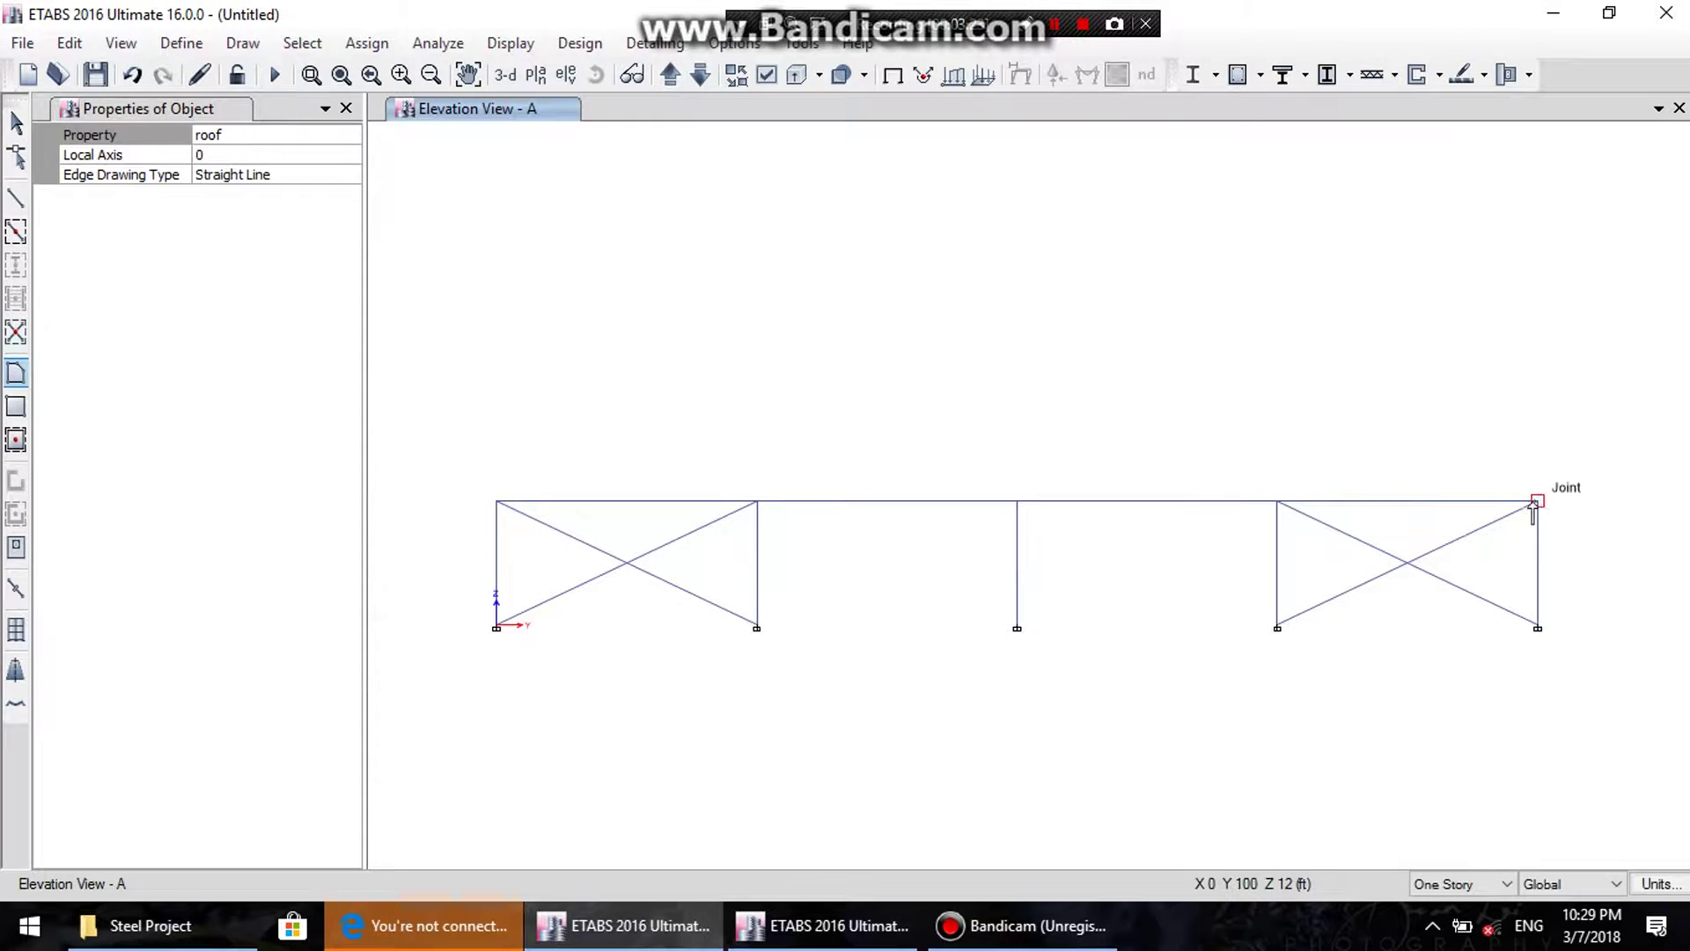
{"action": "left_click", "coordinate": [1536, 500]}
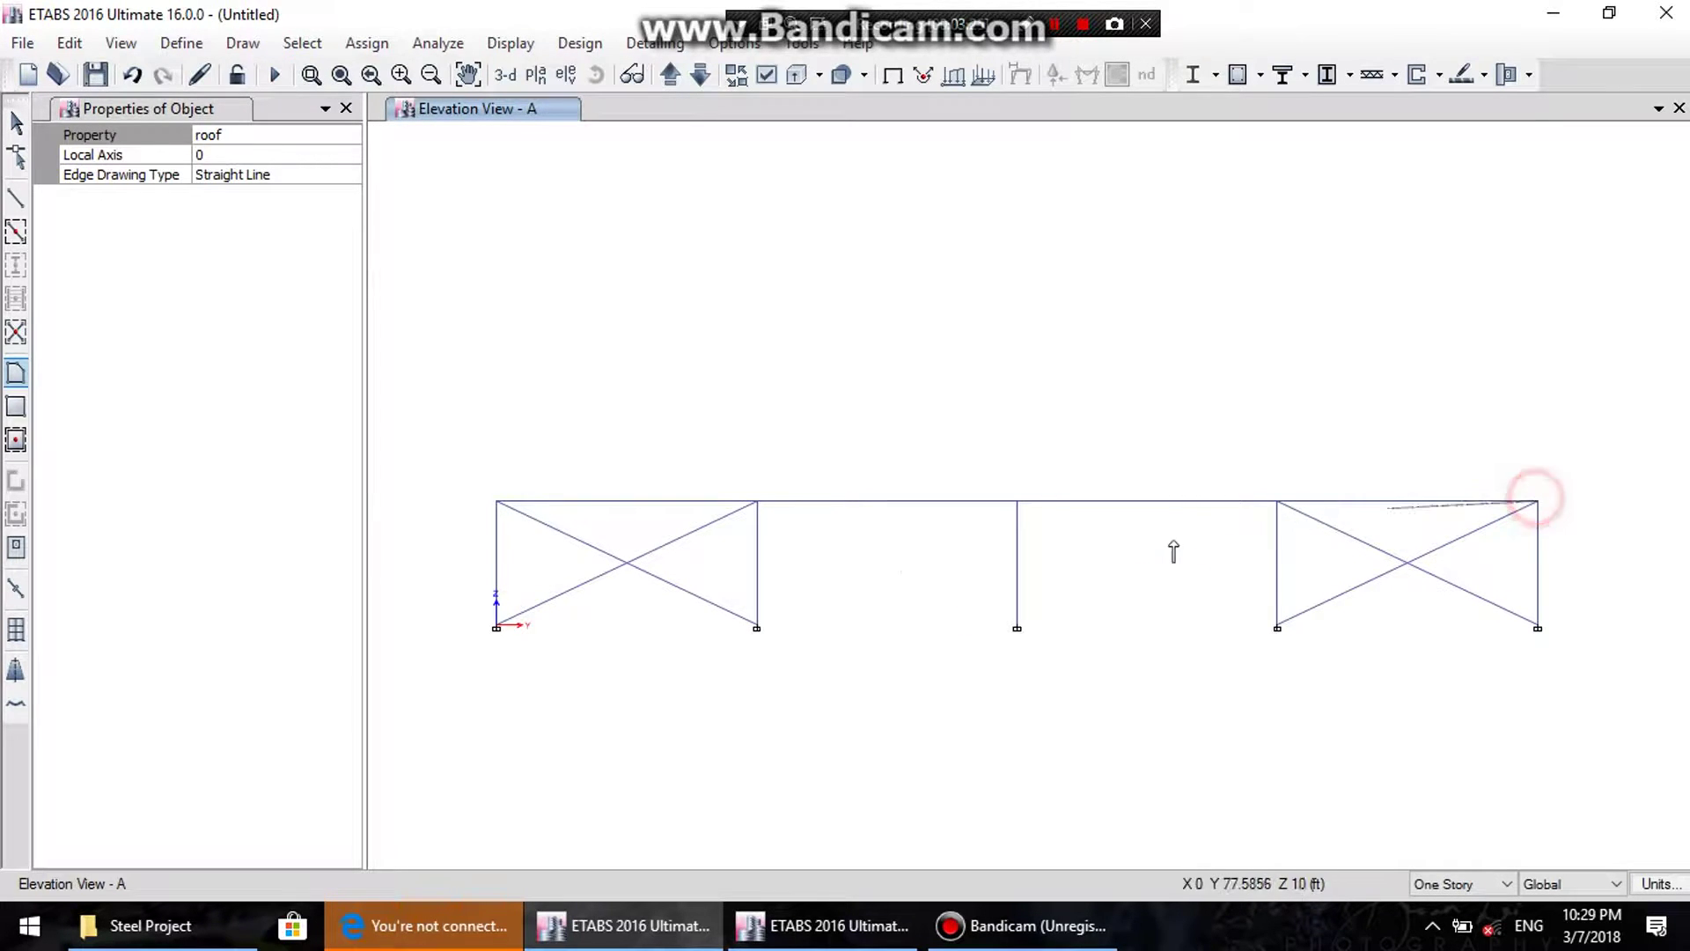
{"action": "left_click", "coordinate": [496, 499]}
{"action": "left_click", "coordinate": [496, 627]}
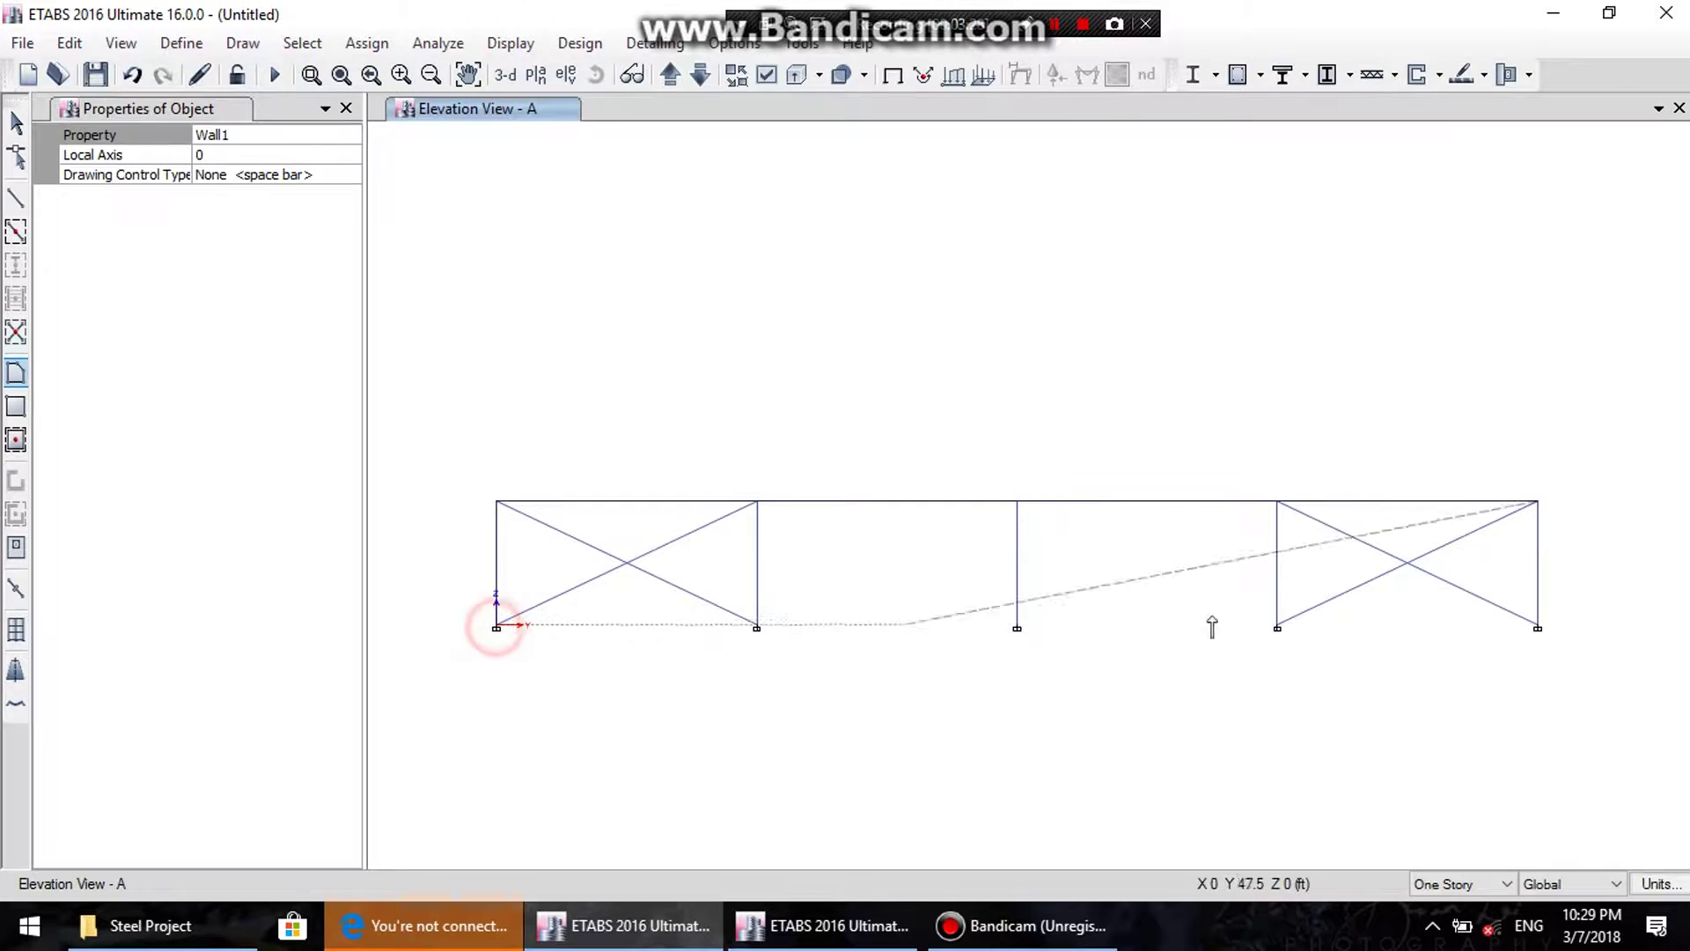
{"action": "double_click", "coordinate": [1537, 628]}
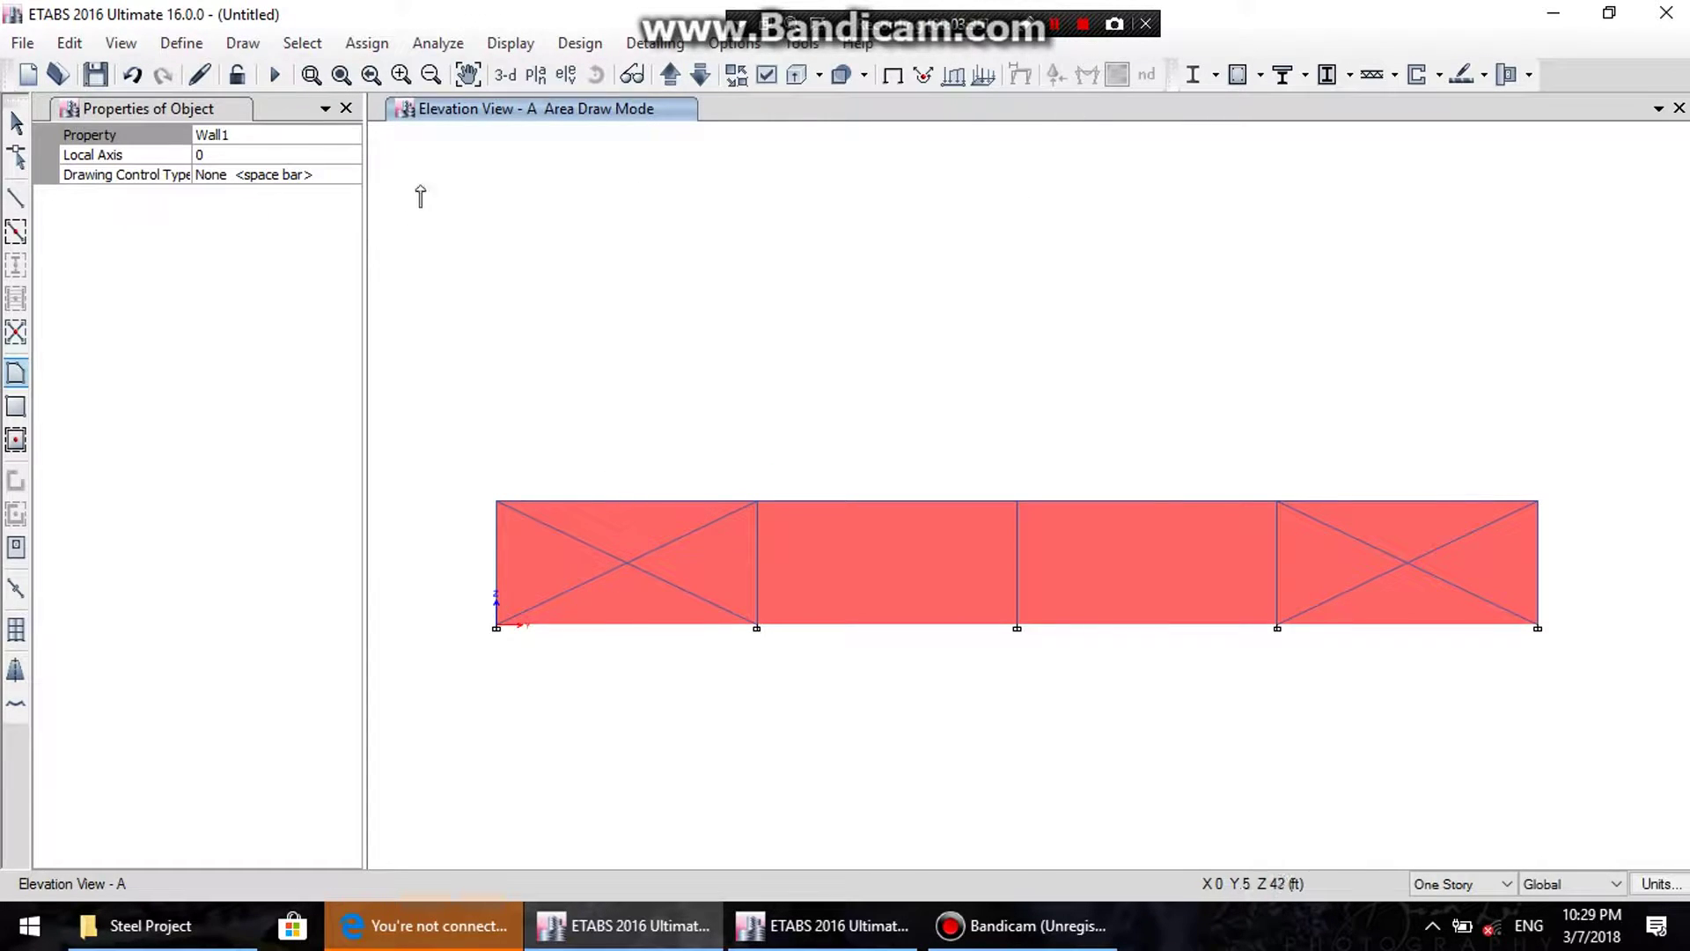
- Open the Wall1 wall property, set its material to A992Fy50 and rename it Cover
{"action": "left_click", "coordinate": [182, 42]}
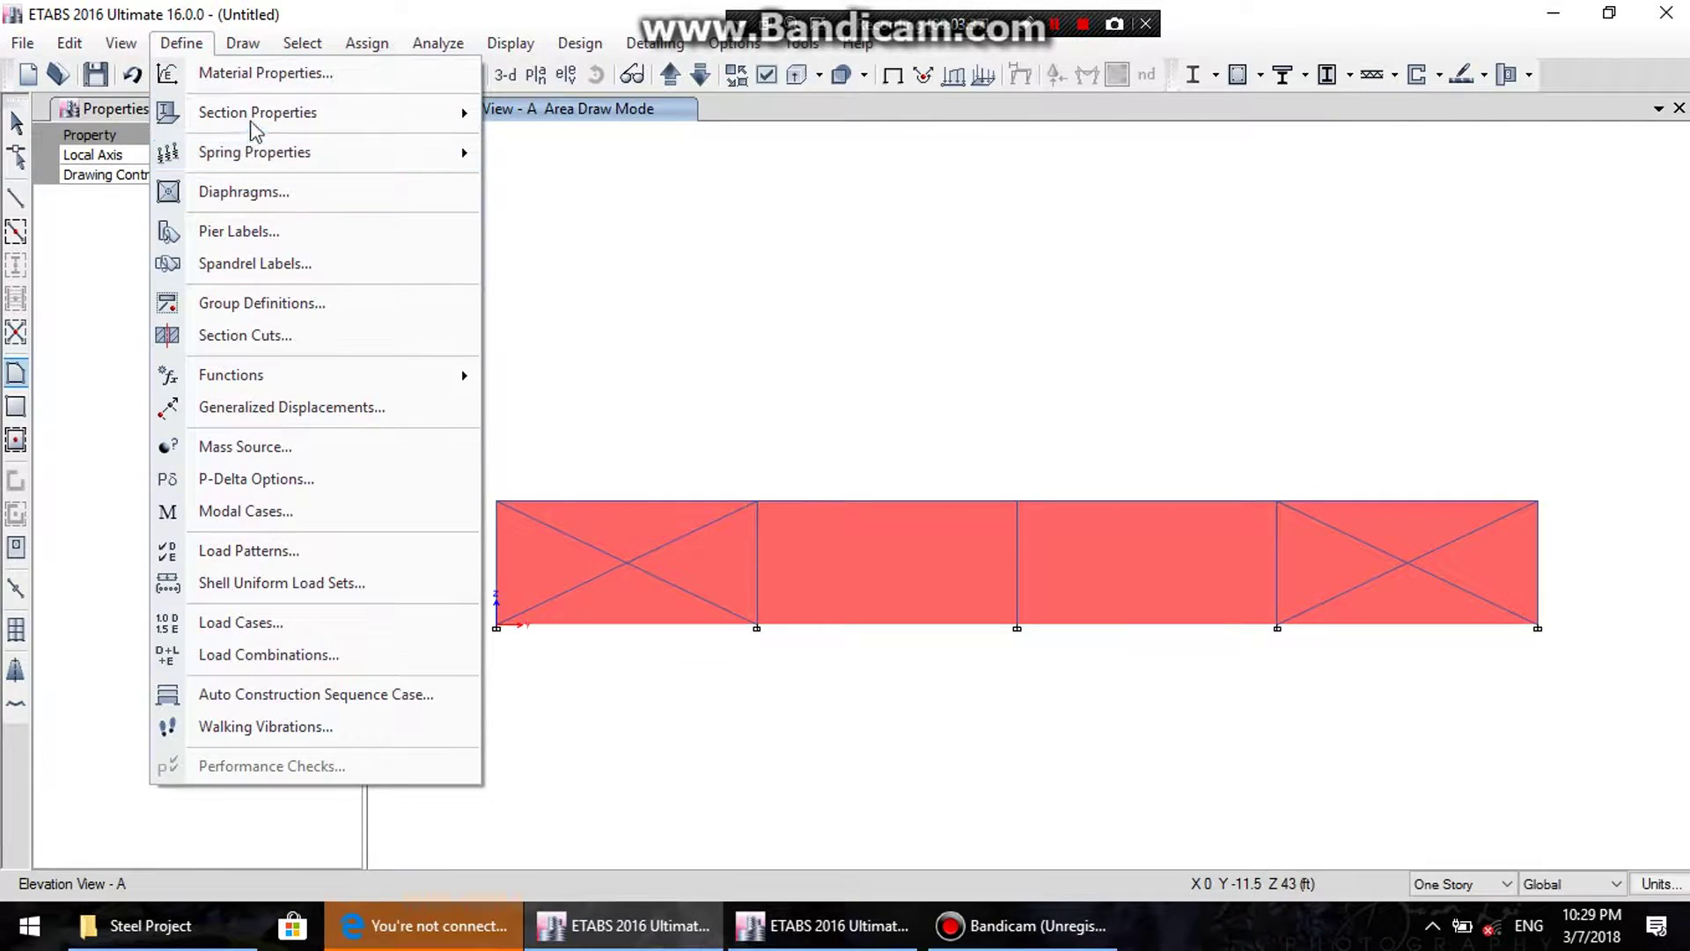
{"action": "mouse_move", "coordinate": [326, 113]}
{"action": "left_click", "coordinate": [580, 249]}
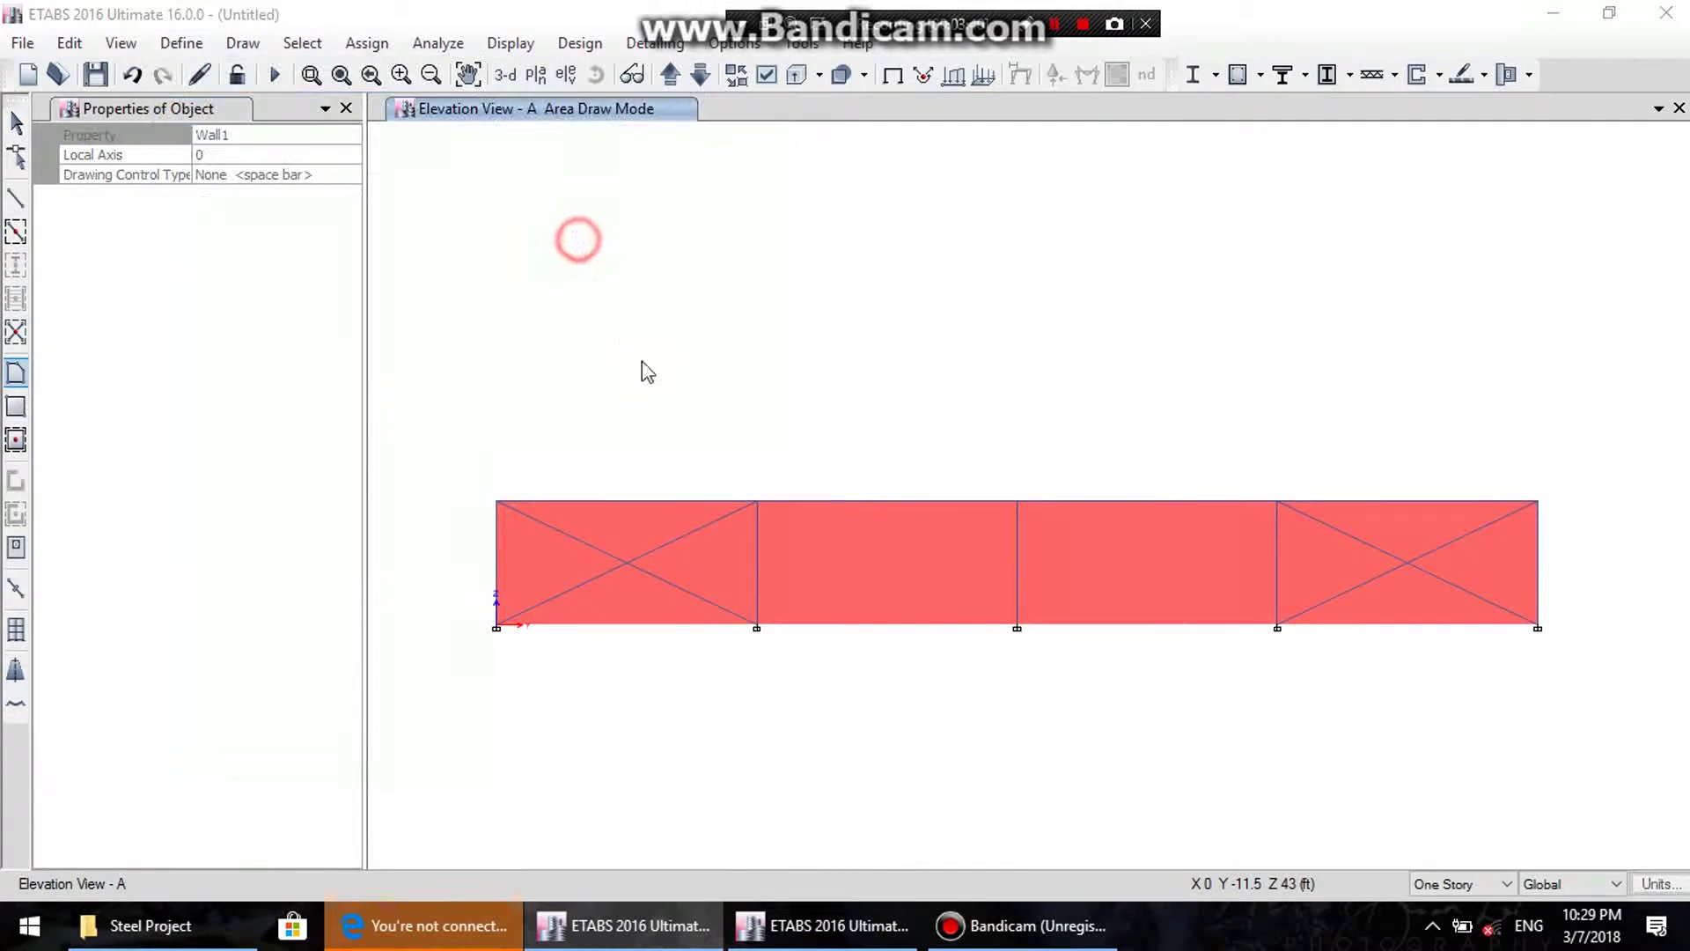
{"action": "left_click", "coordinate": [974, 440]}
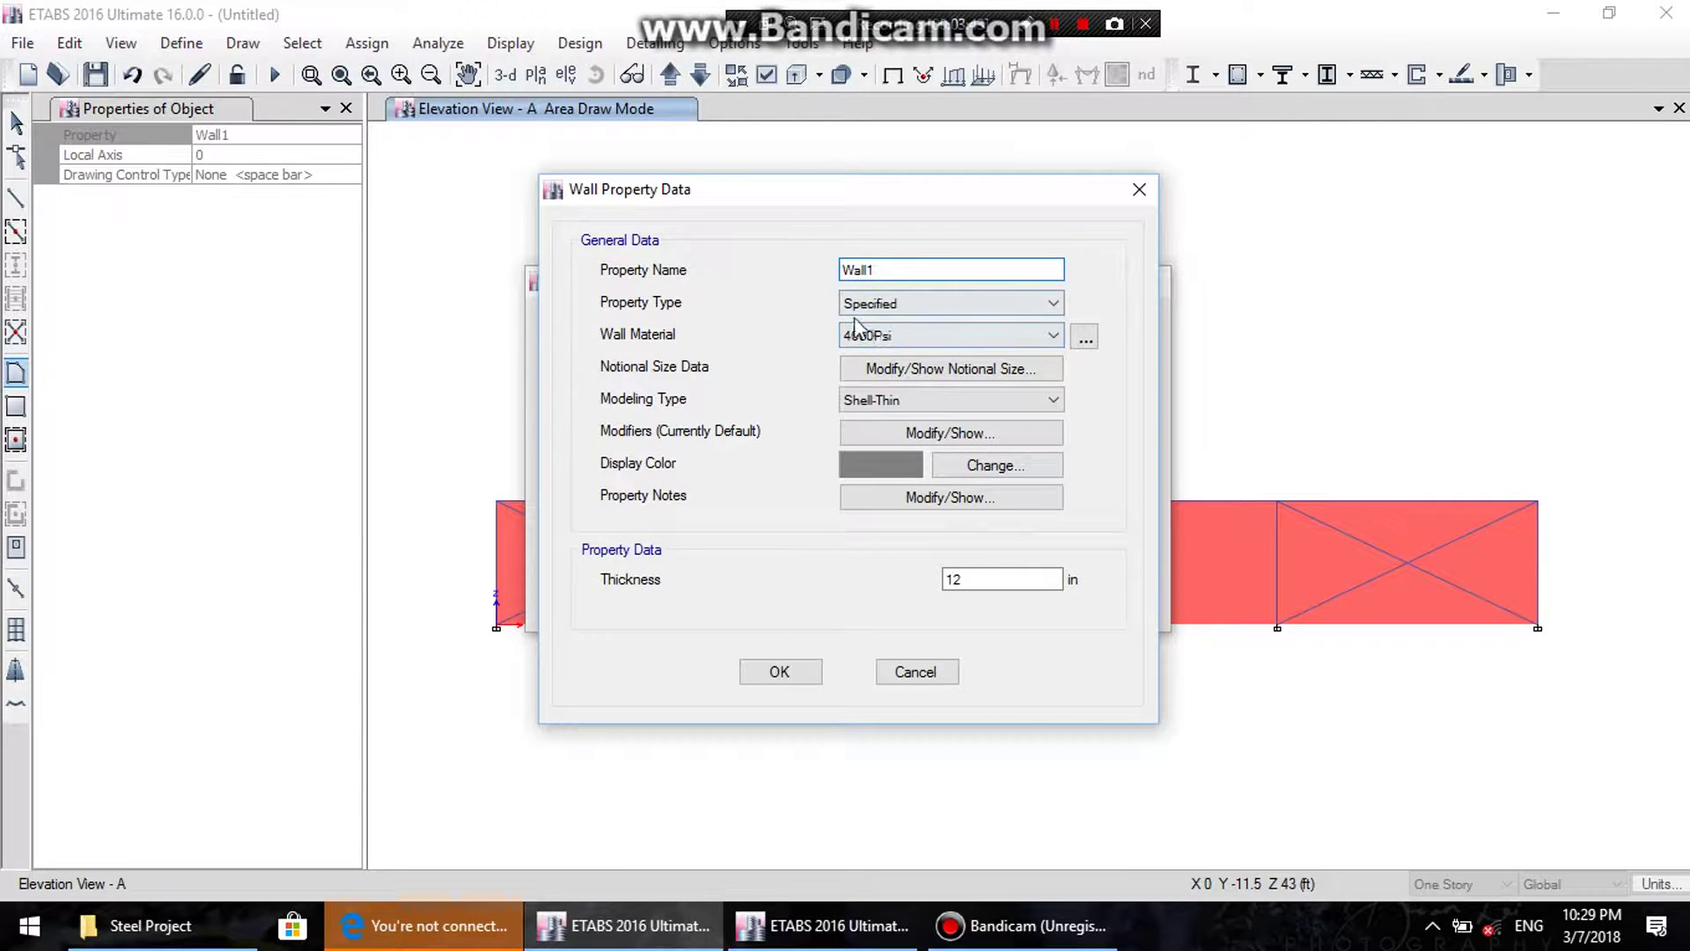
{"action": "left_click", "coordinate": [905, 334]}
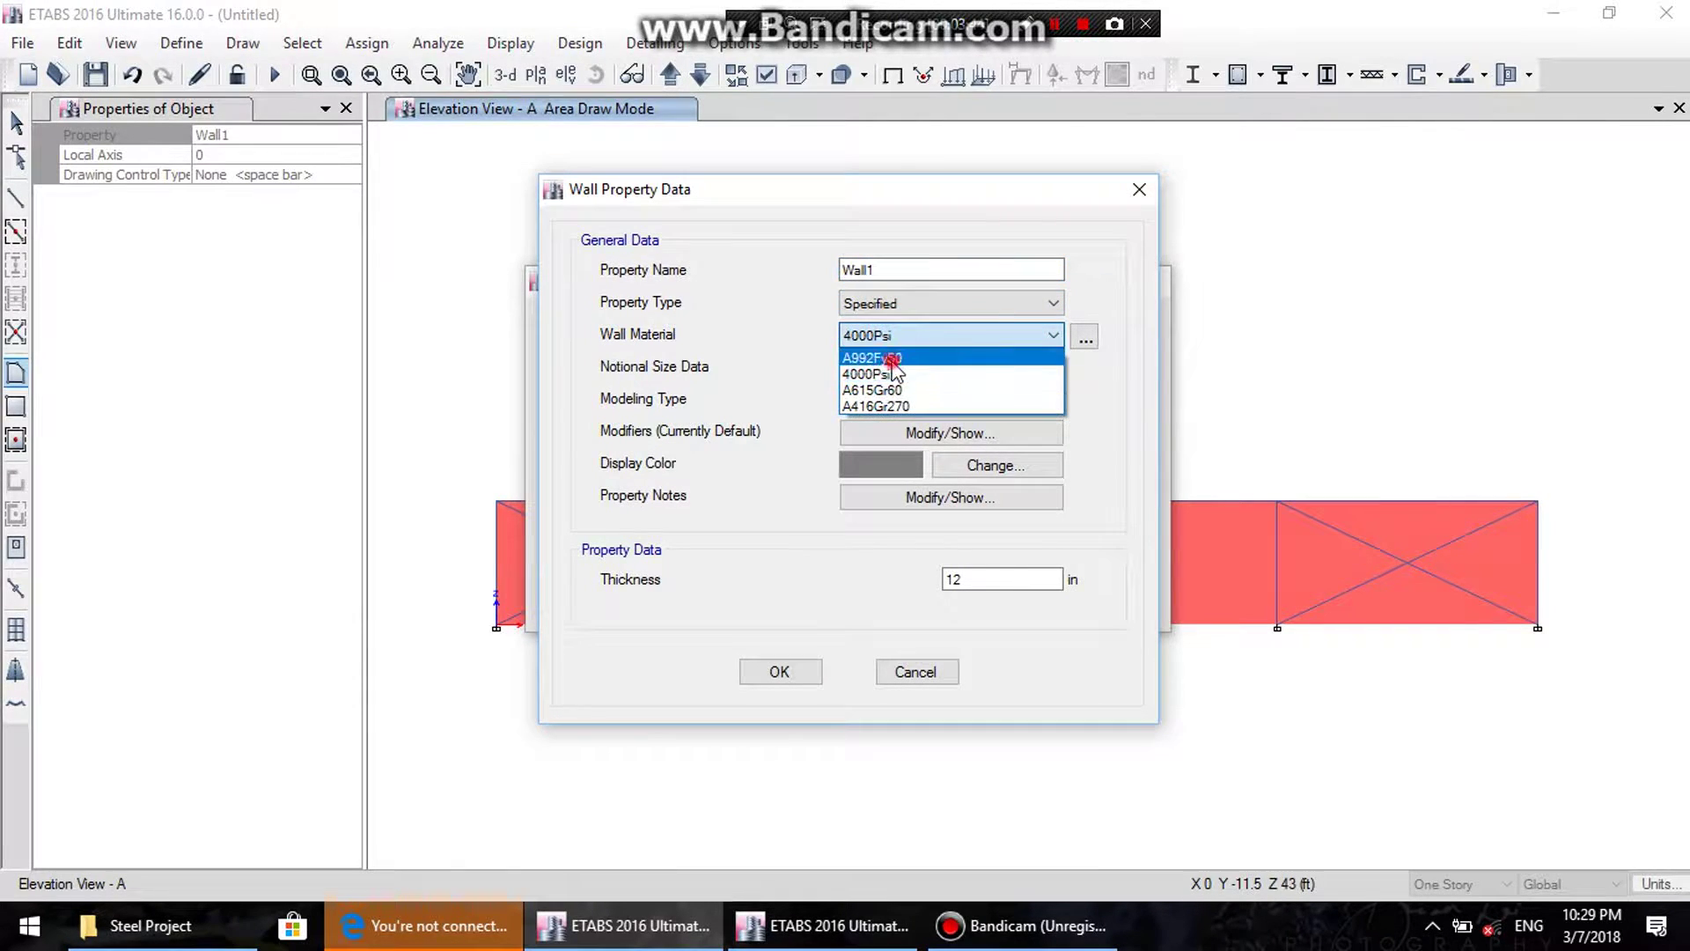
{"action": "left_click", "coordinate": [888, 362]}
{"action": "double_click", "coordinate": [868, 270]}
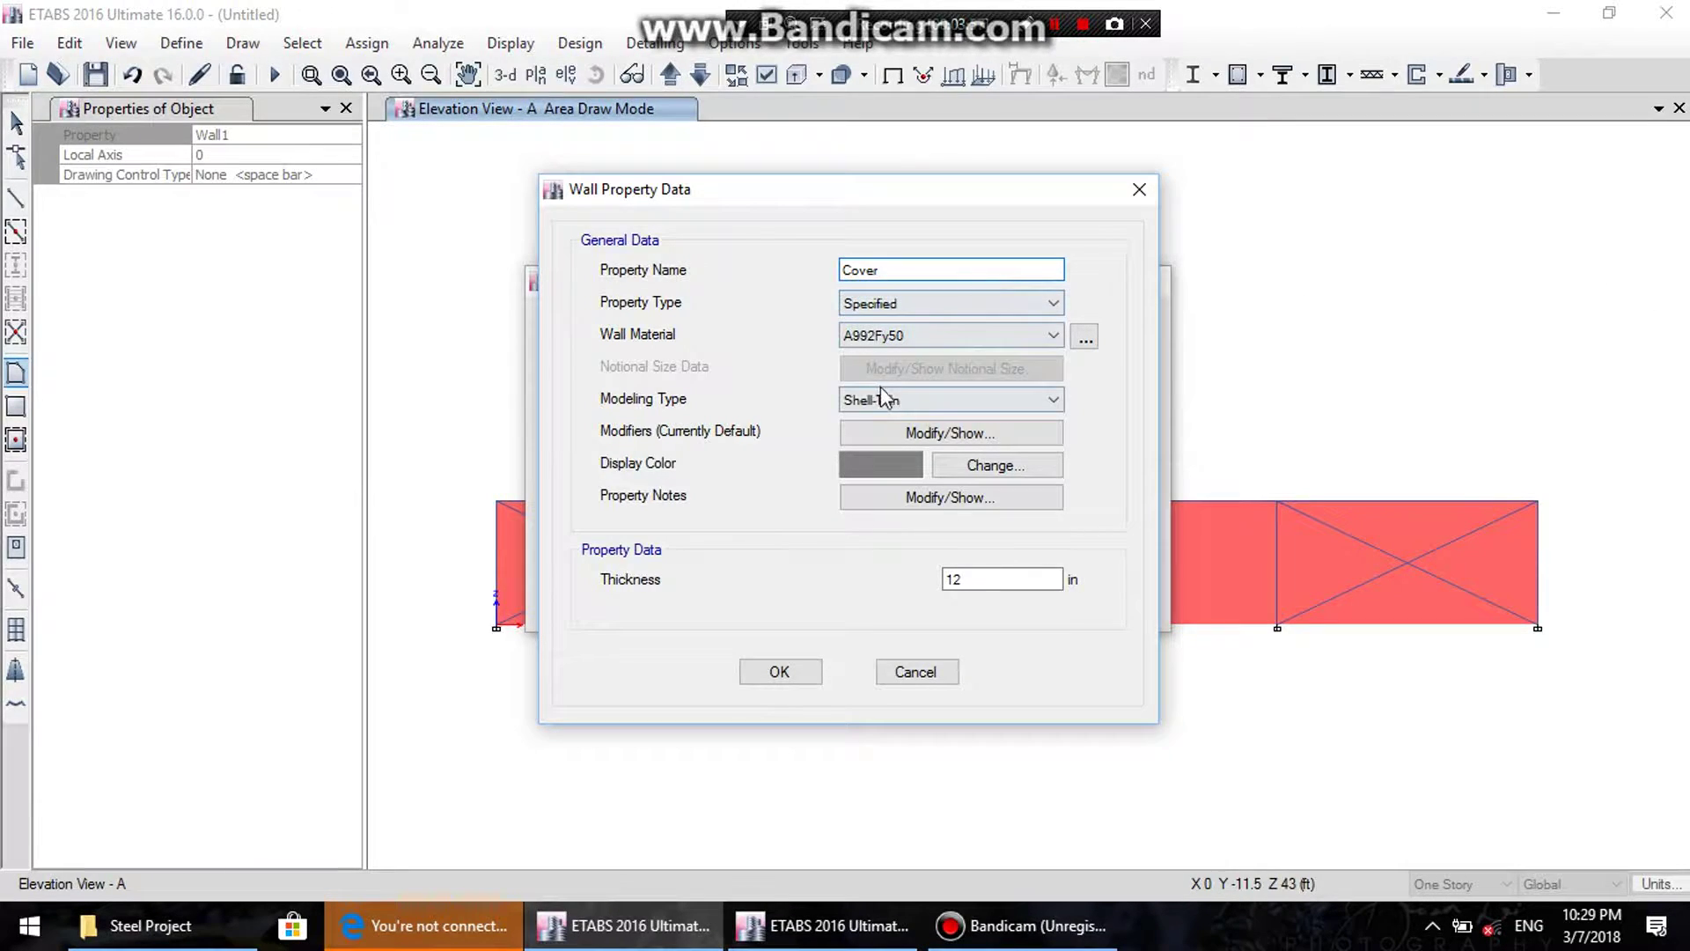
- Set the Cover property's modeling type to Membrane and its thickness to 0.5 in, and save the wall definitions
{"action": "left_click", "coordinate": [891, 395]}
{"action": "left_click", "coordinate": [890, 443]}
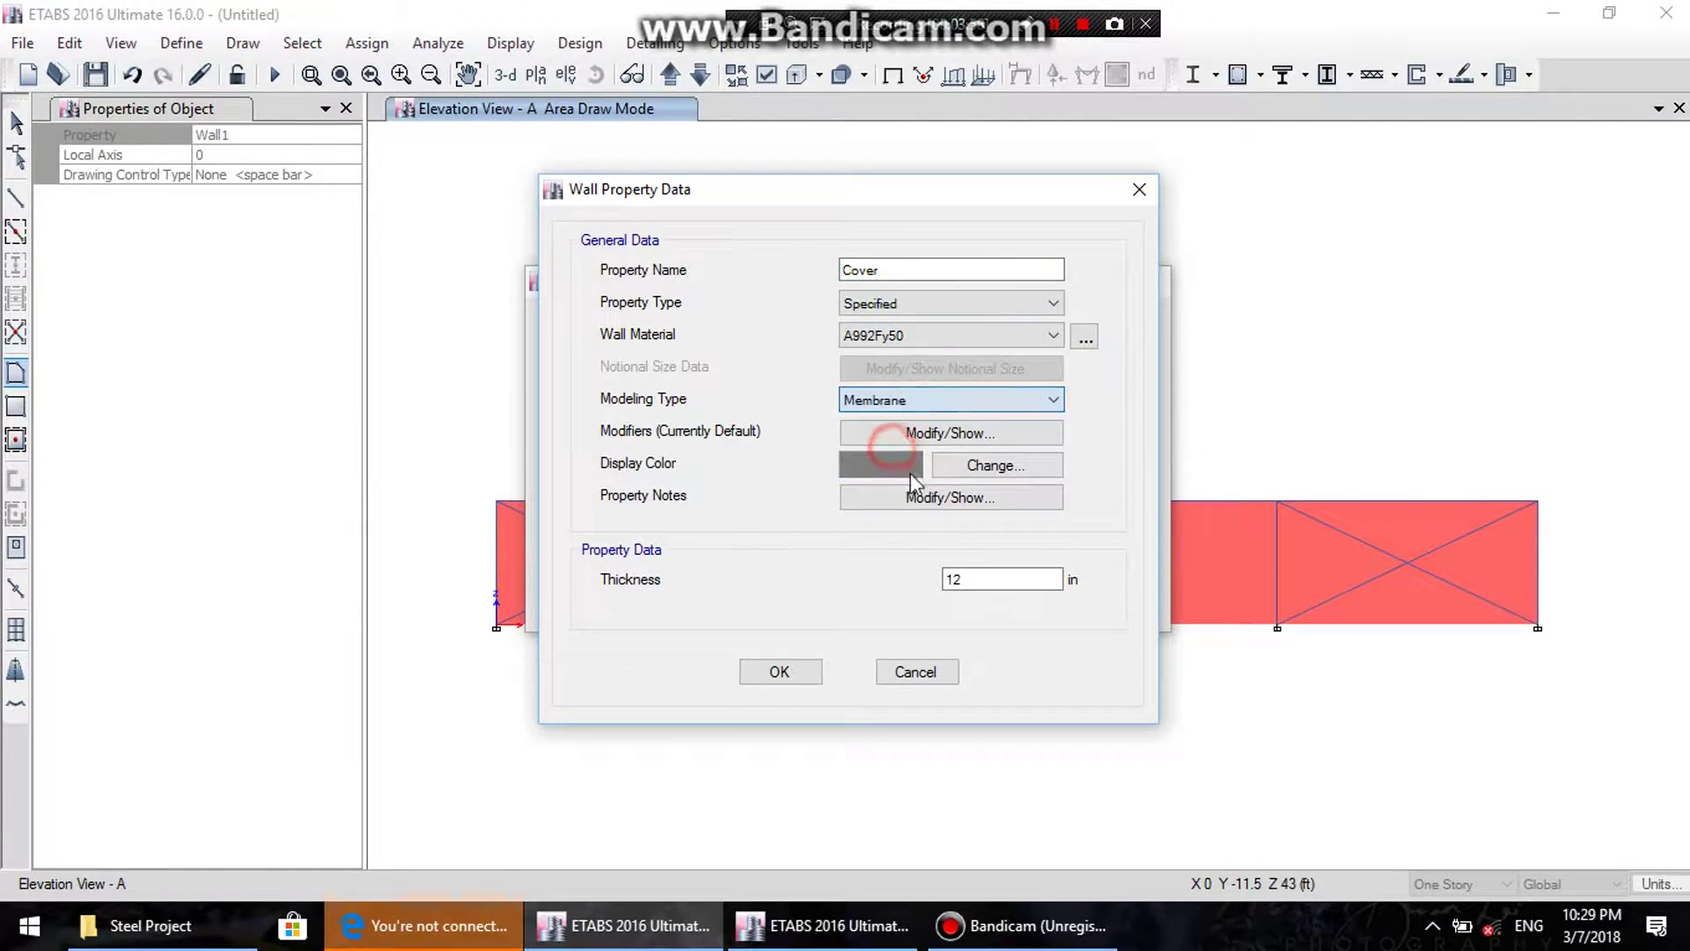
{"action": "left_click", "coordinate": [984, 581]}
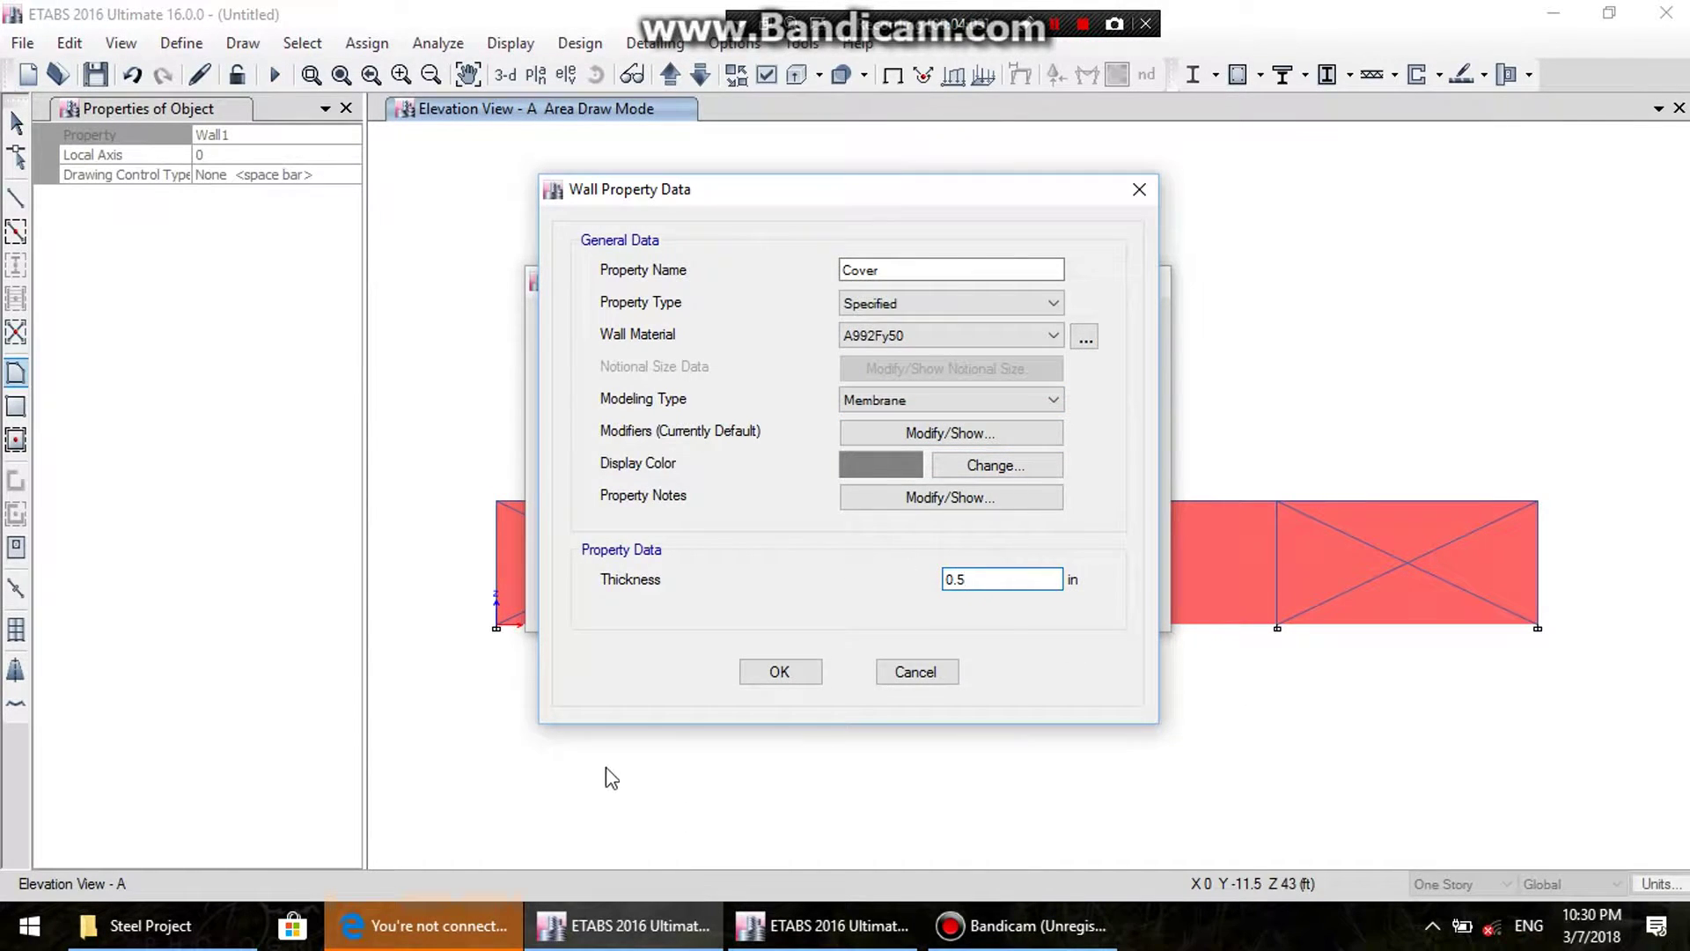
{"action": "left_click", "coordinate": [778, 670]}
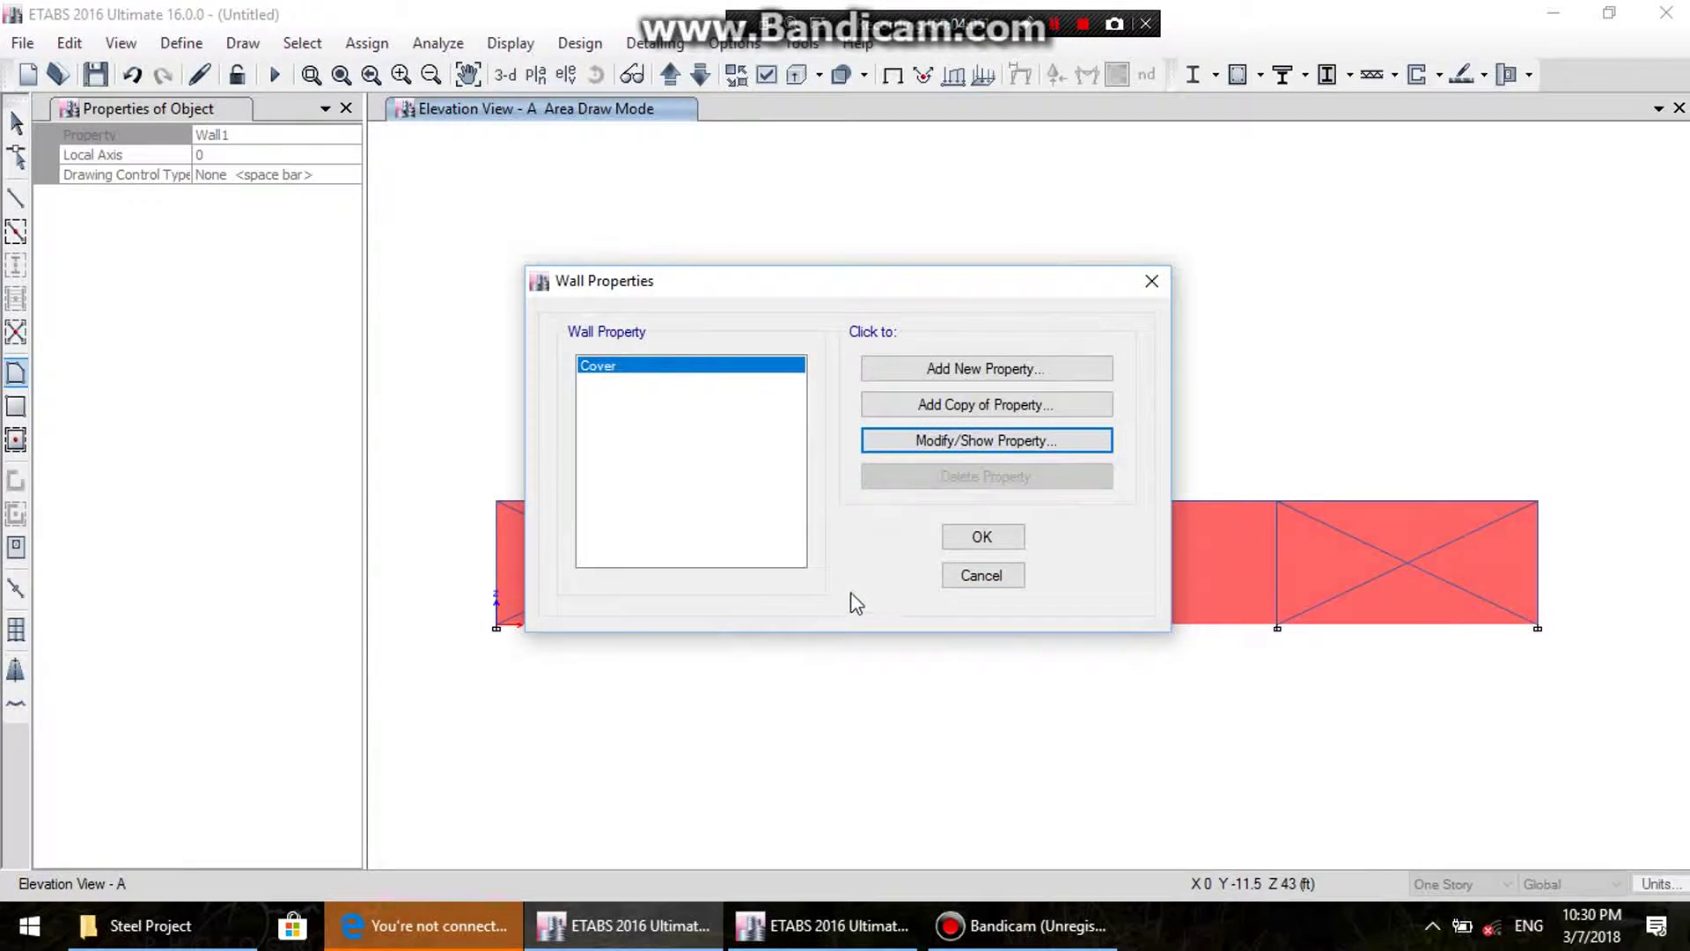
{"action": "left_click", "coordinate": [982, 538]}
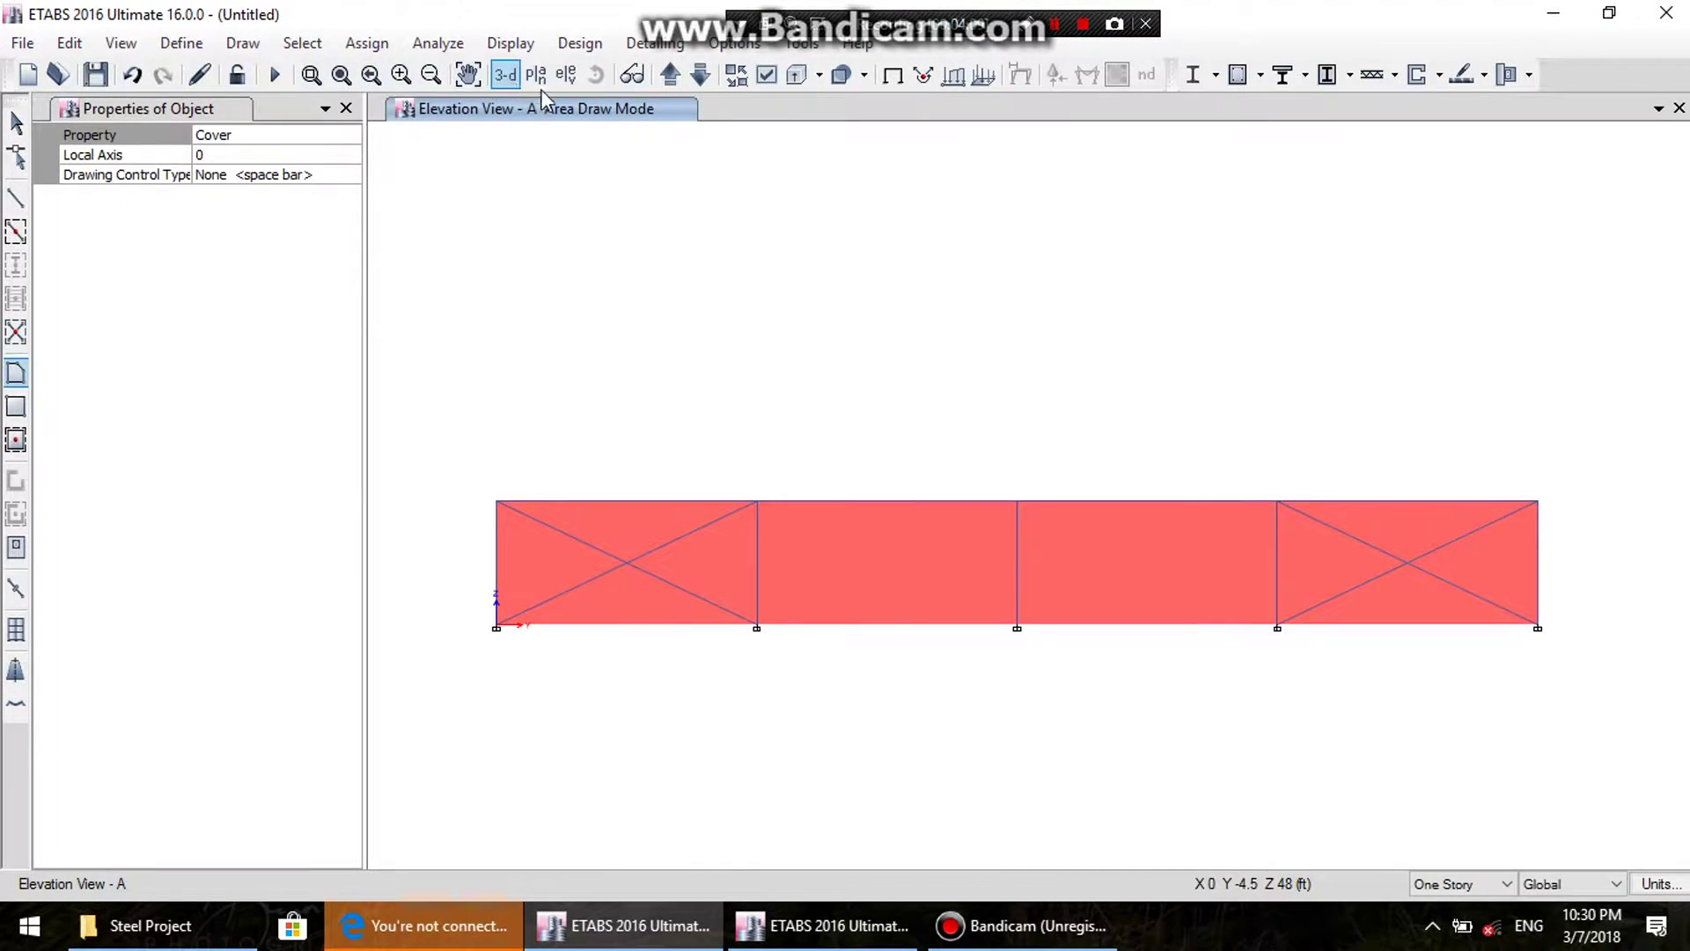
- Open elevation K and draw a Cover area over the full side frame, from the eave corners to the base joints
{"action": "left_click", "coordinate": [566, 74]}
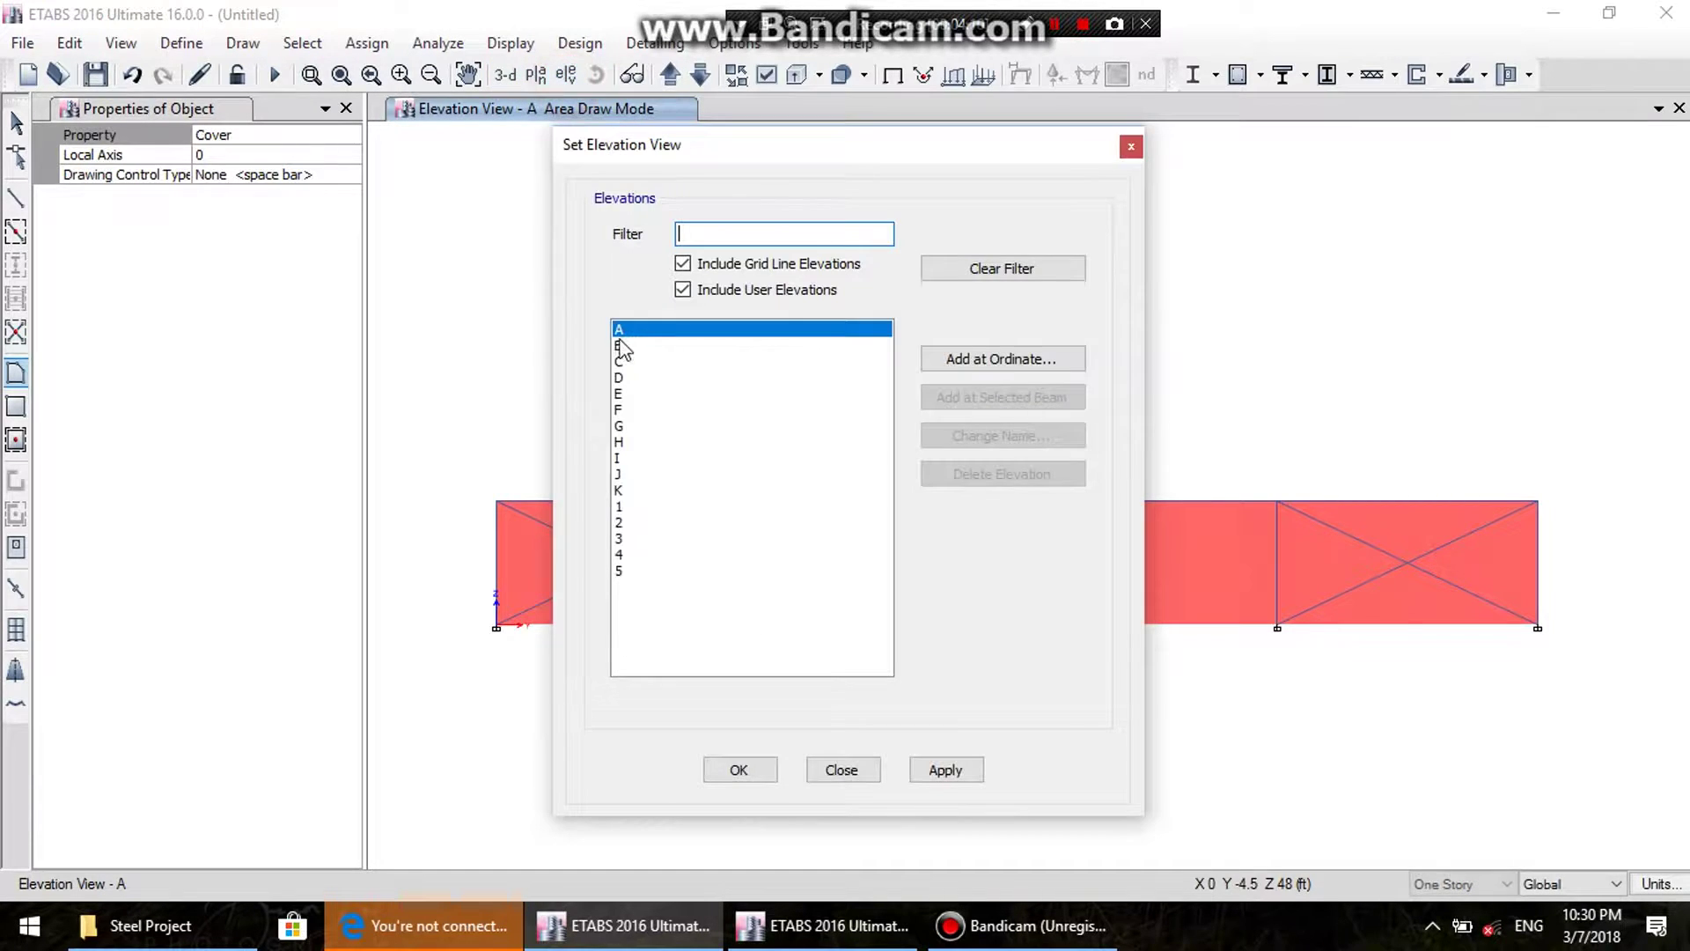
{"action": "left_click", "coordinate": [622, 490]}
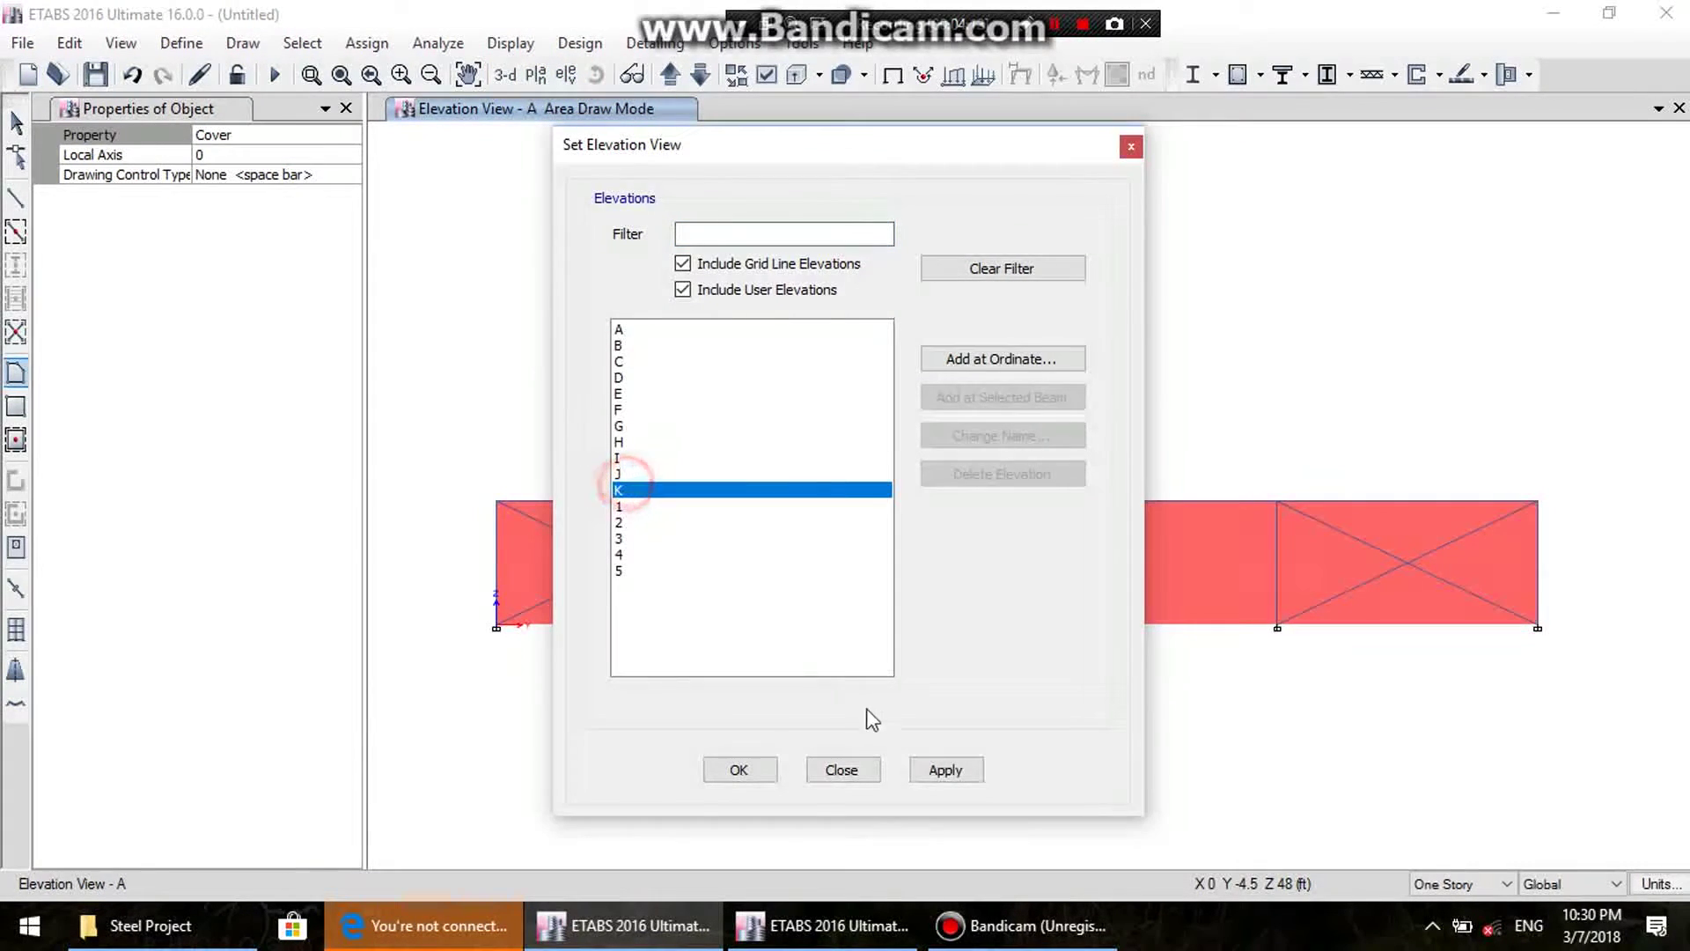
{"action": "left_click", "coordinate": [952, 780]}
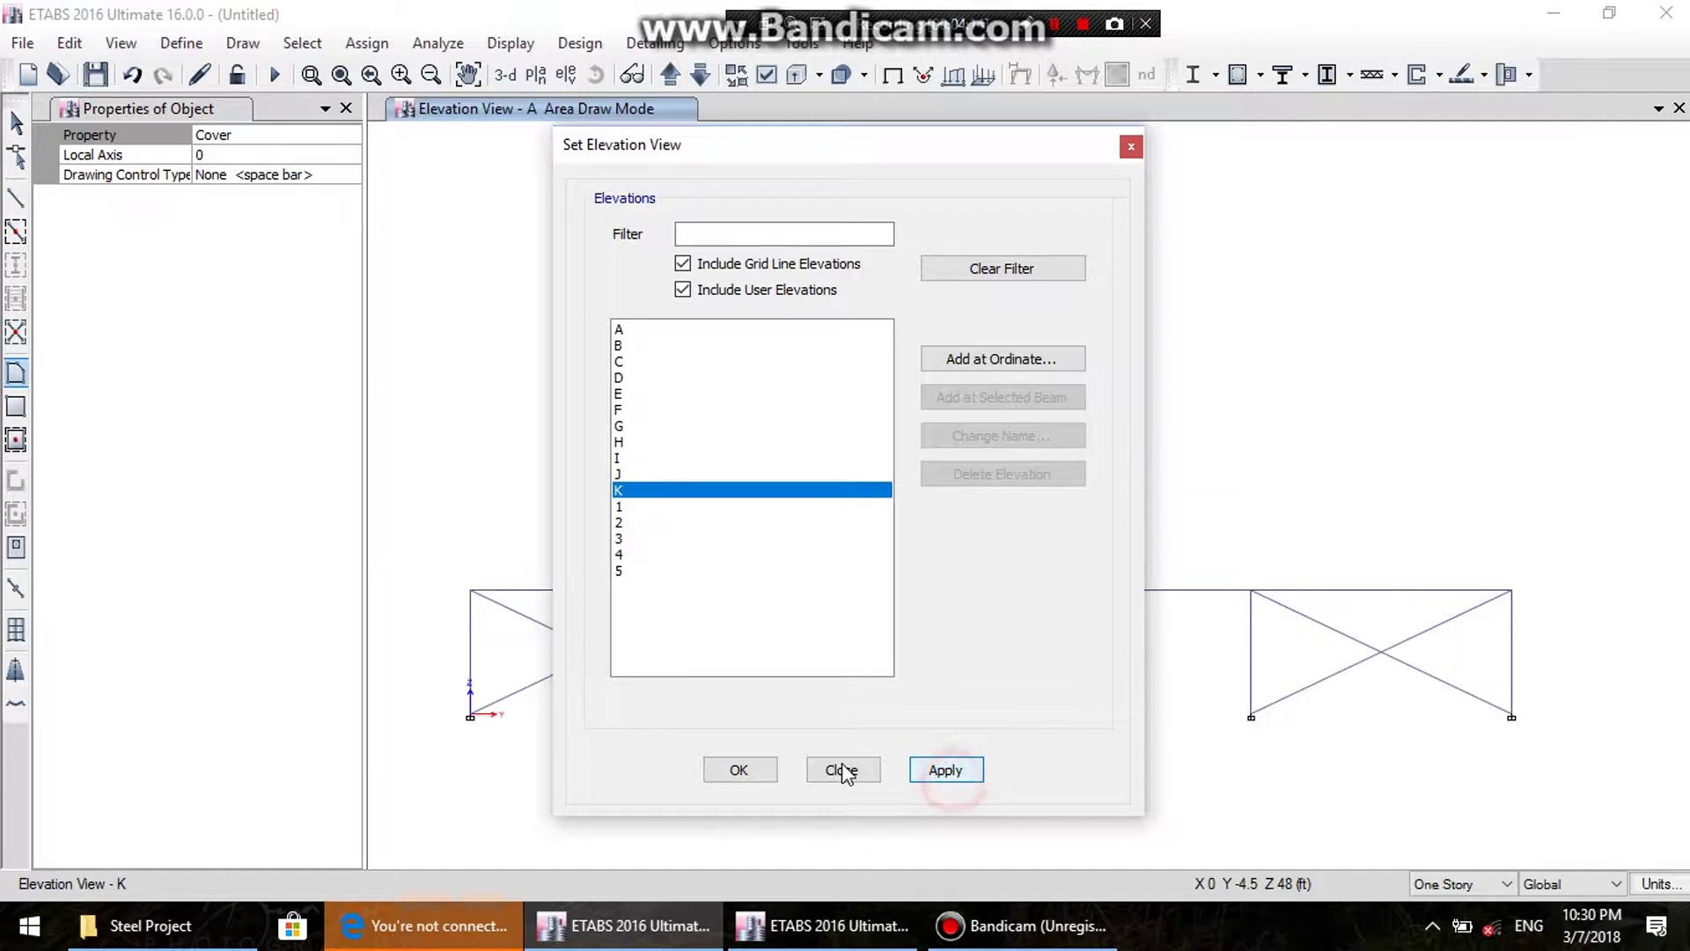
{"action": "left_click", "coordinate": [839, 769]}
{"action": "left_click", "coordinate": [470, 589]}
{"action": "left_click", "coordinate": [1509, 590]}
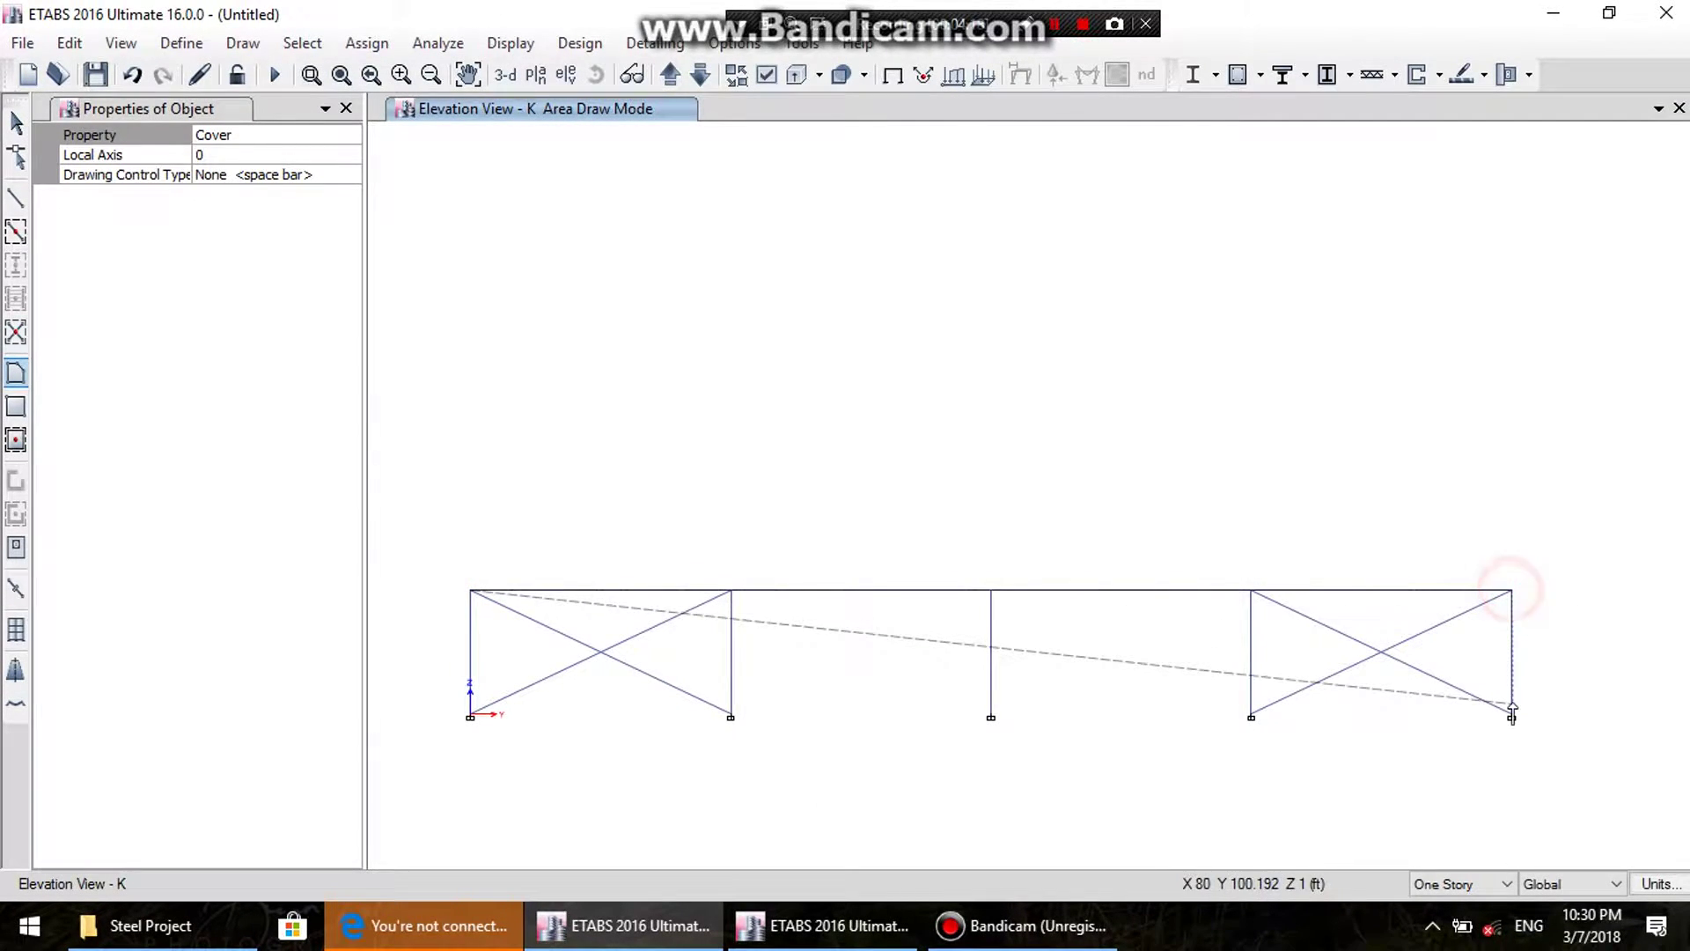
{"action": "left_click", "coordinate": [1511, 716]}
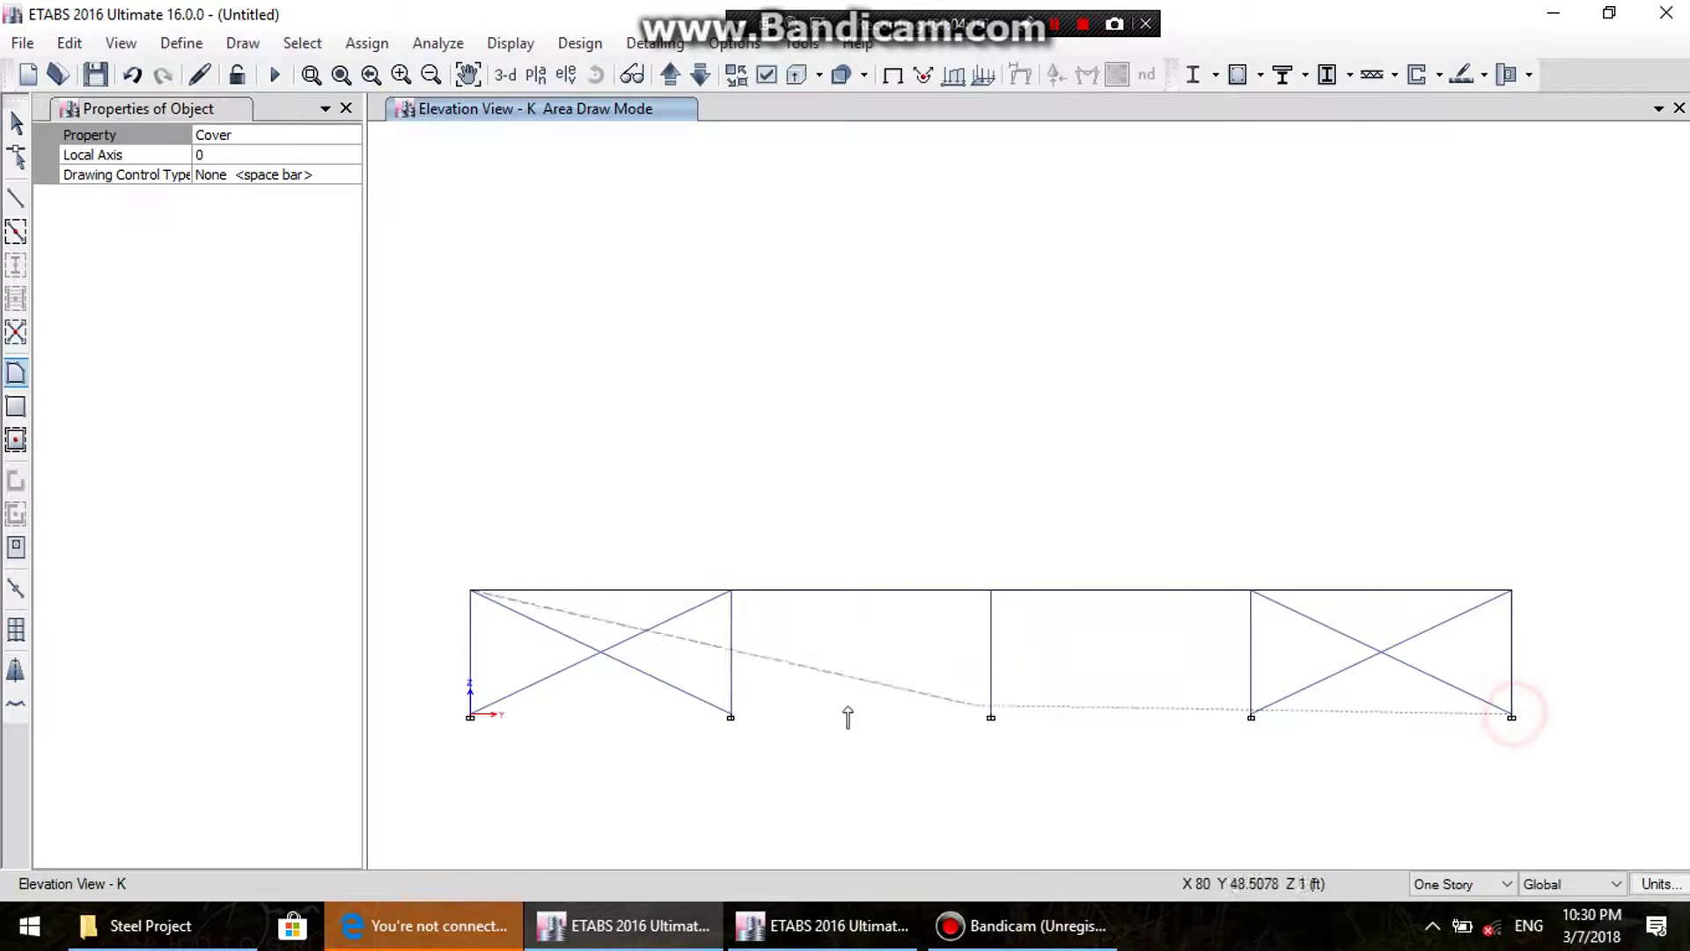
{"action": "double_click", "coordinate": [470, 715]}
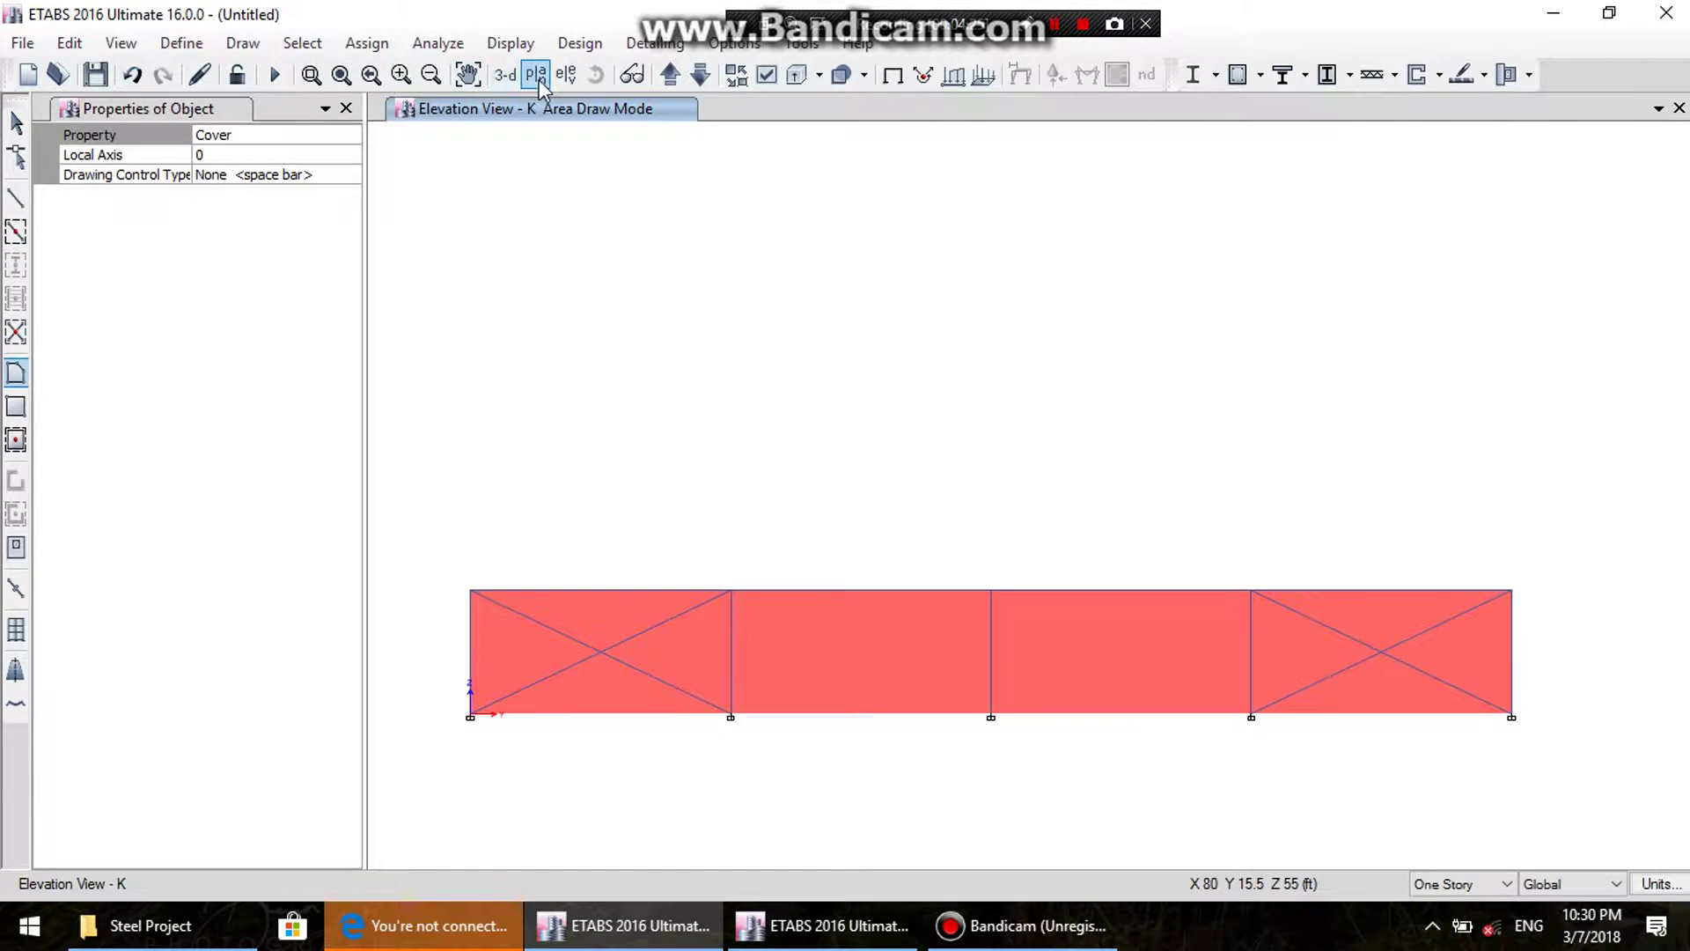
- Switch the view to elevation 1, showing the end truss frame
{"action": "left_click", "coordinate": [565, 74]}
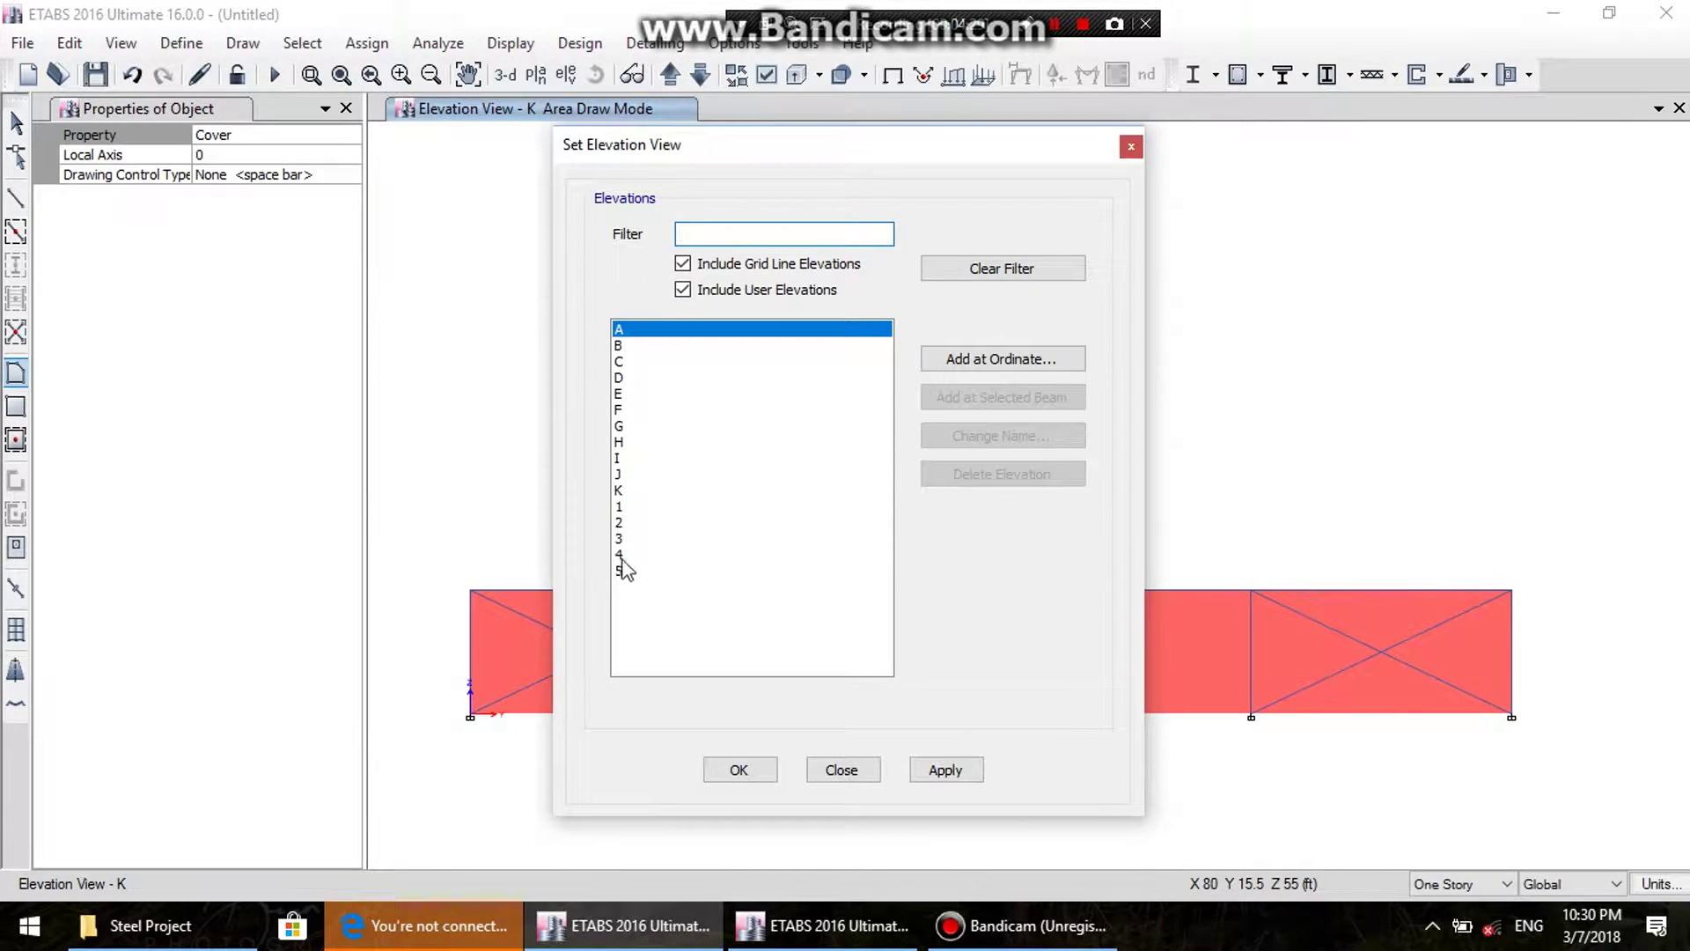
{"action": "left_click", "coordinate": [621, 507]}
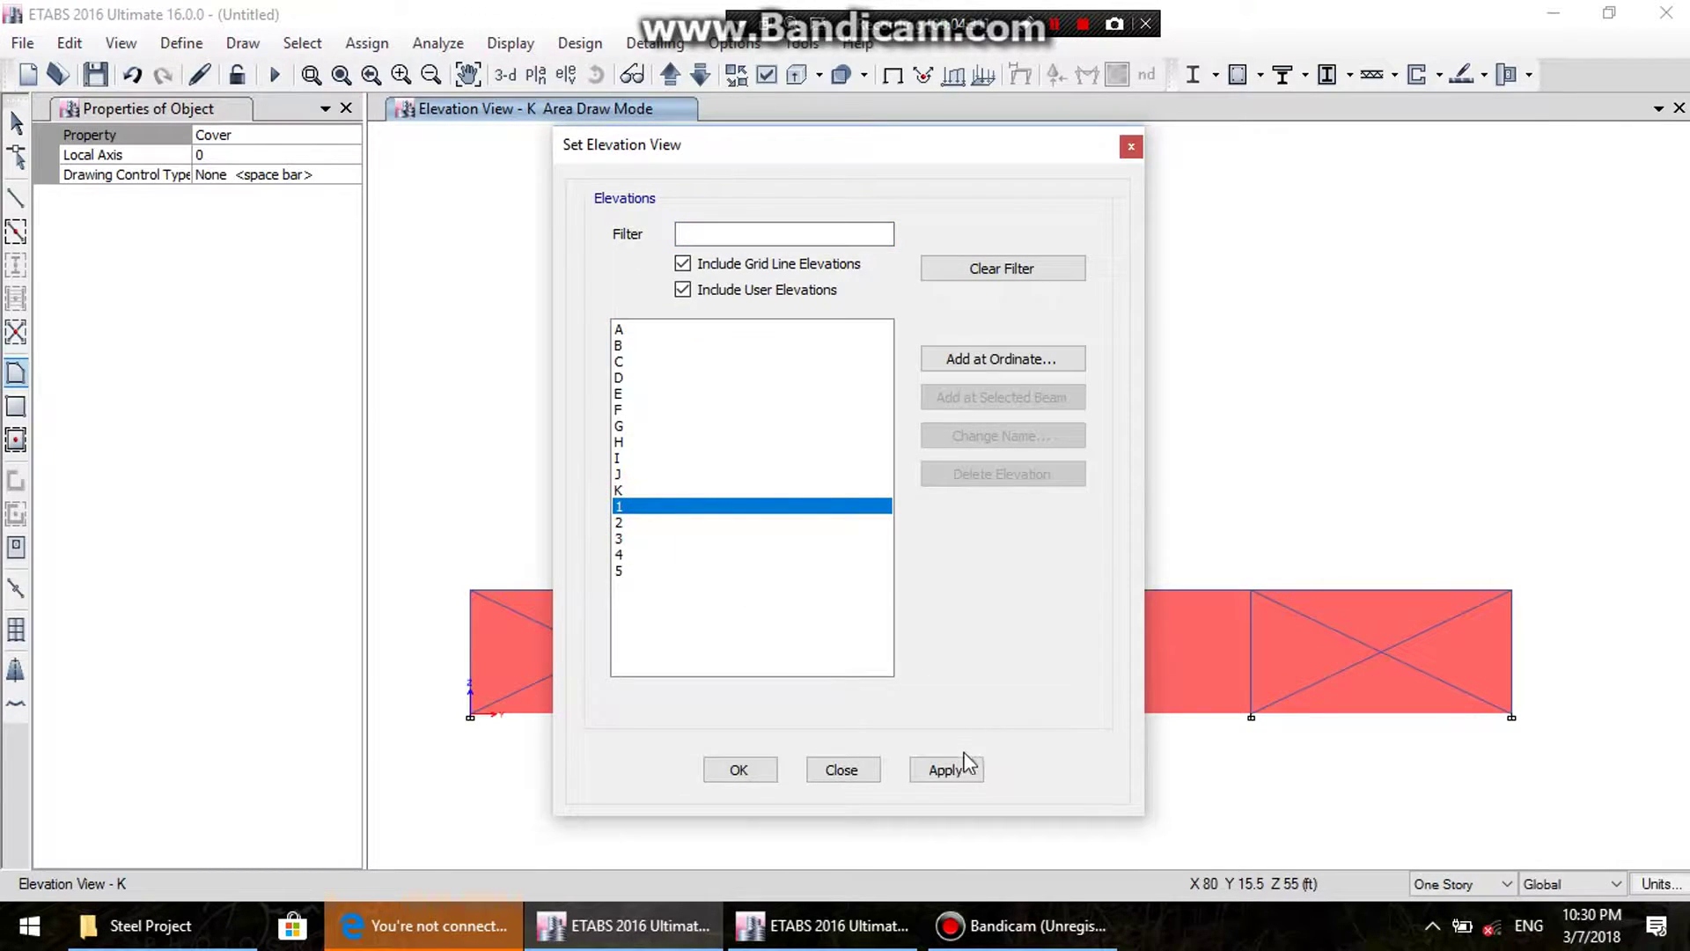
{"action": "left_click", "coordinate": [832, 769]}
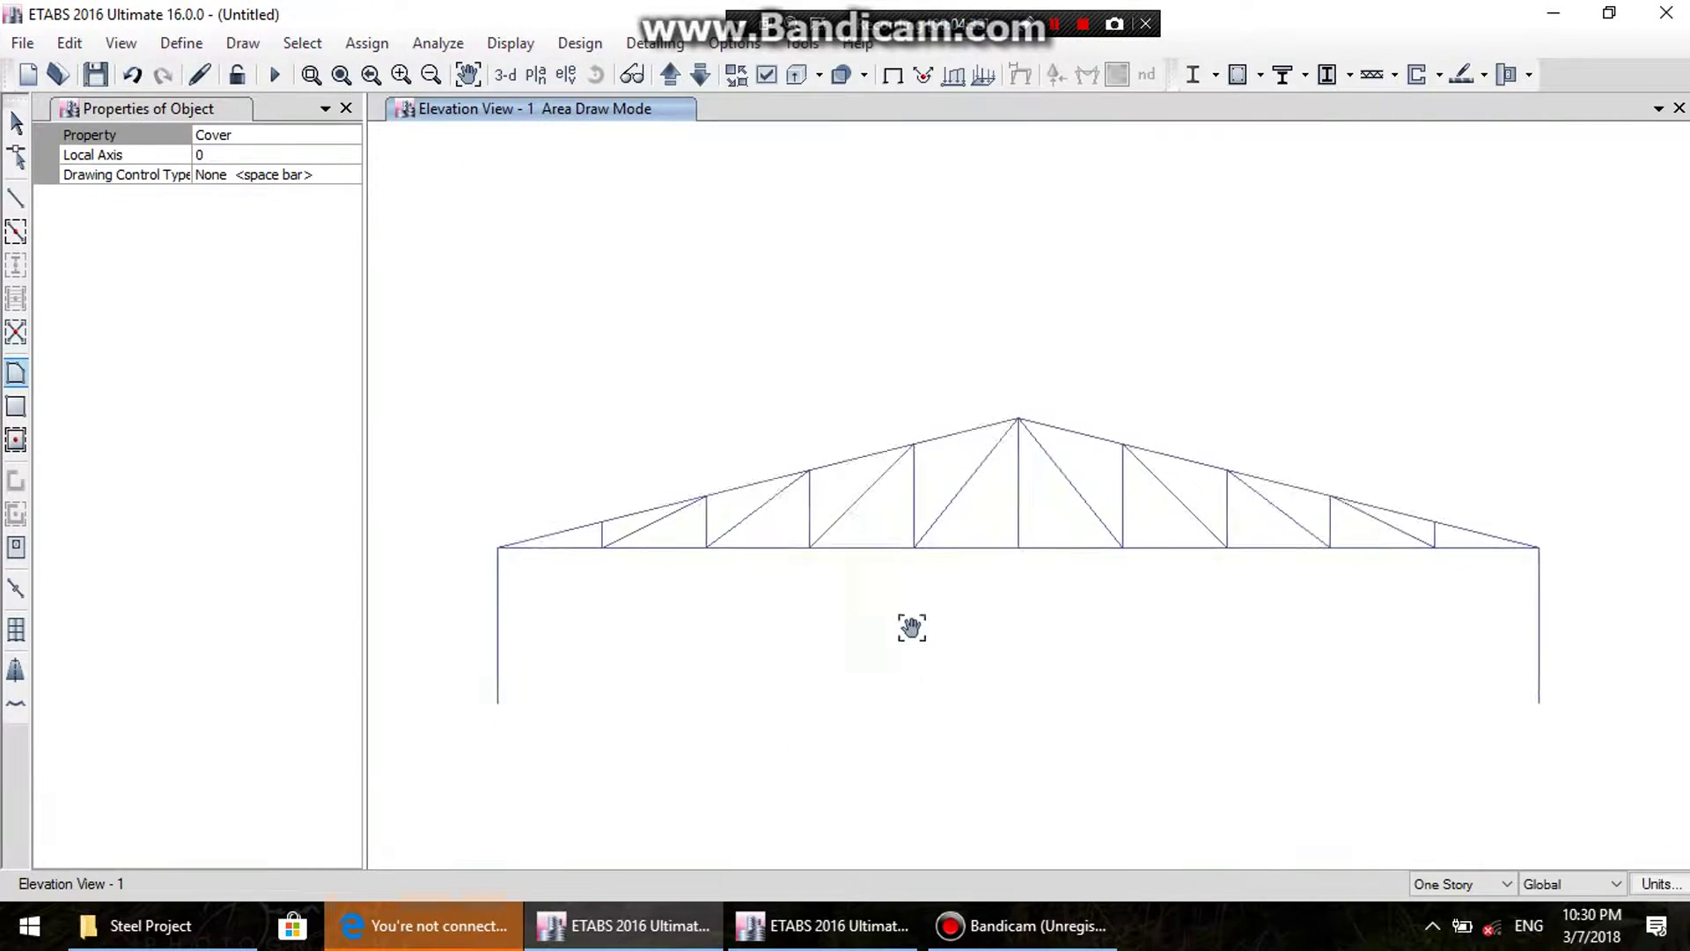
- Try to draw a single Cover area over the whole end frame, through the eave, the ridge and both base joints
{"action": "left_click", "coordinate": [1032, 363]}
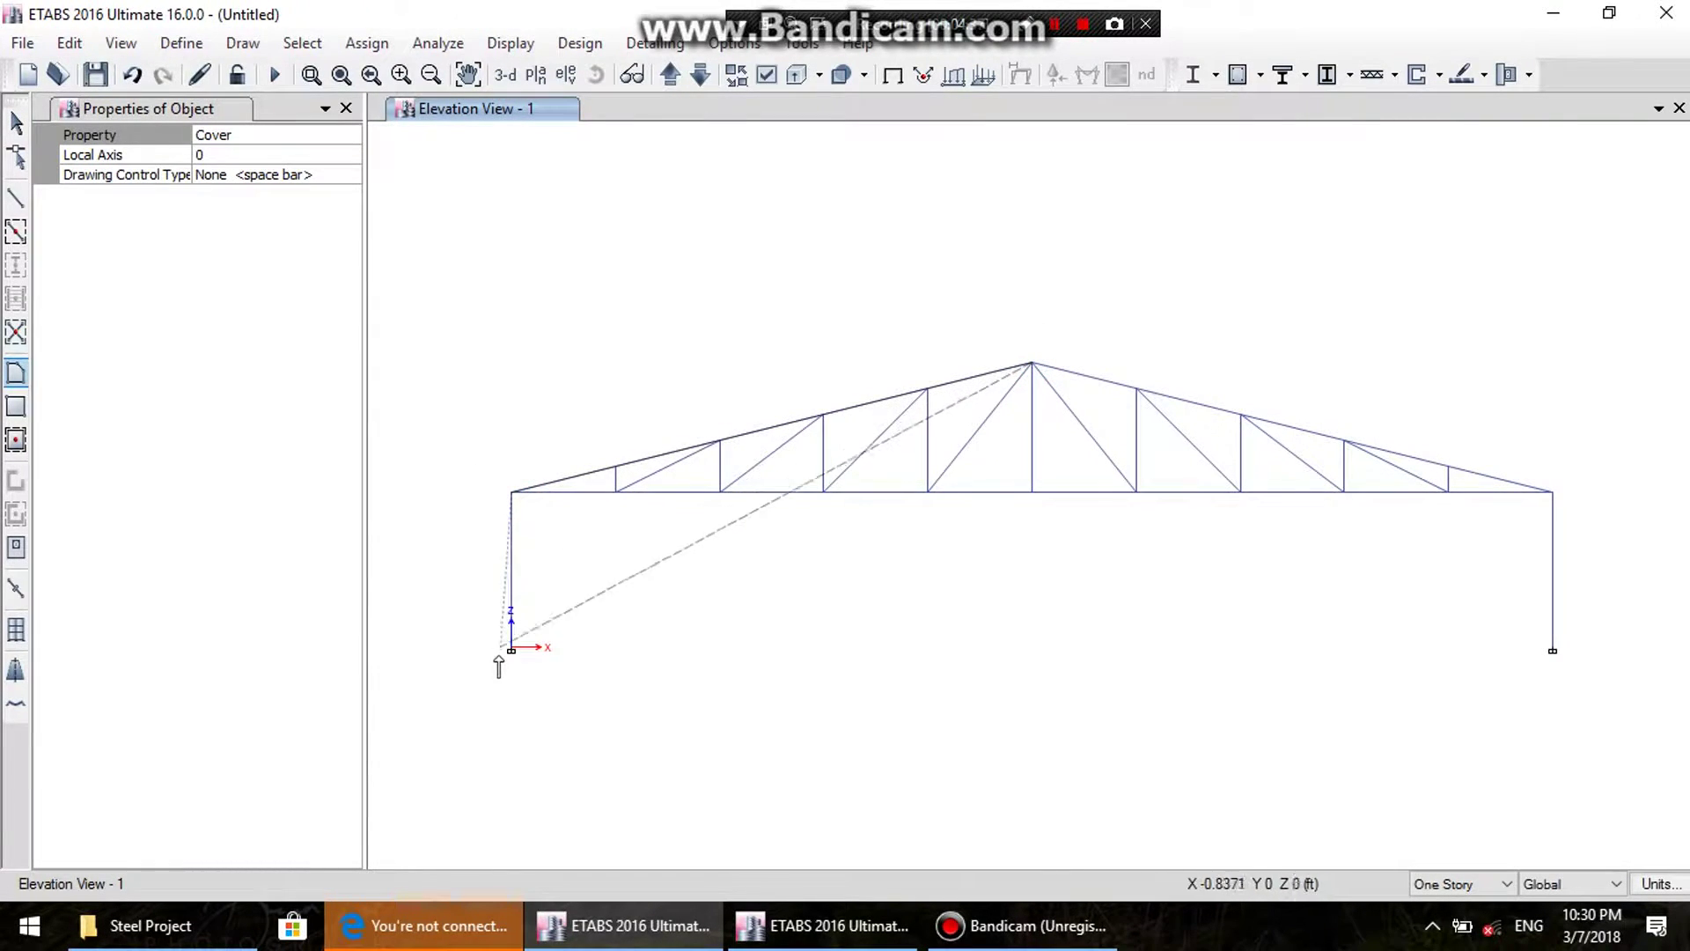
{"action": "left_click", "coordinate": [510, 647]}
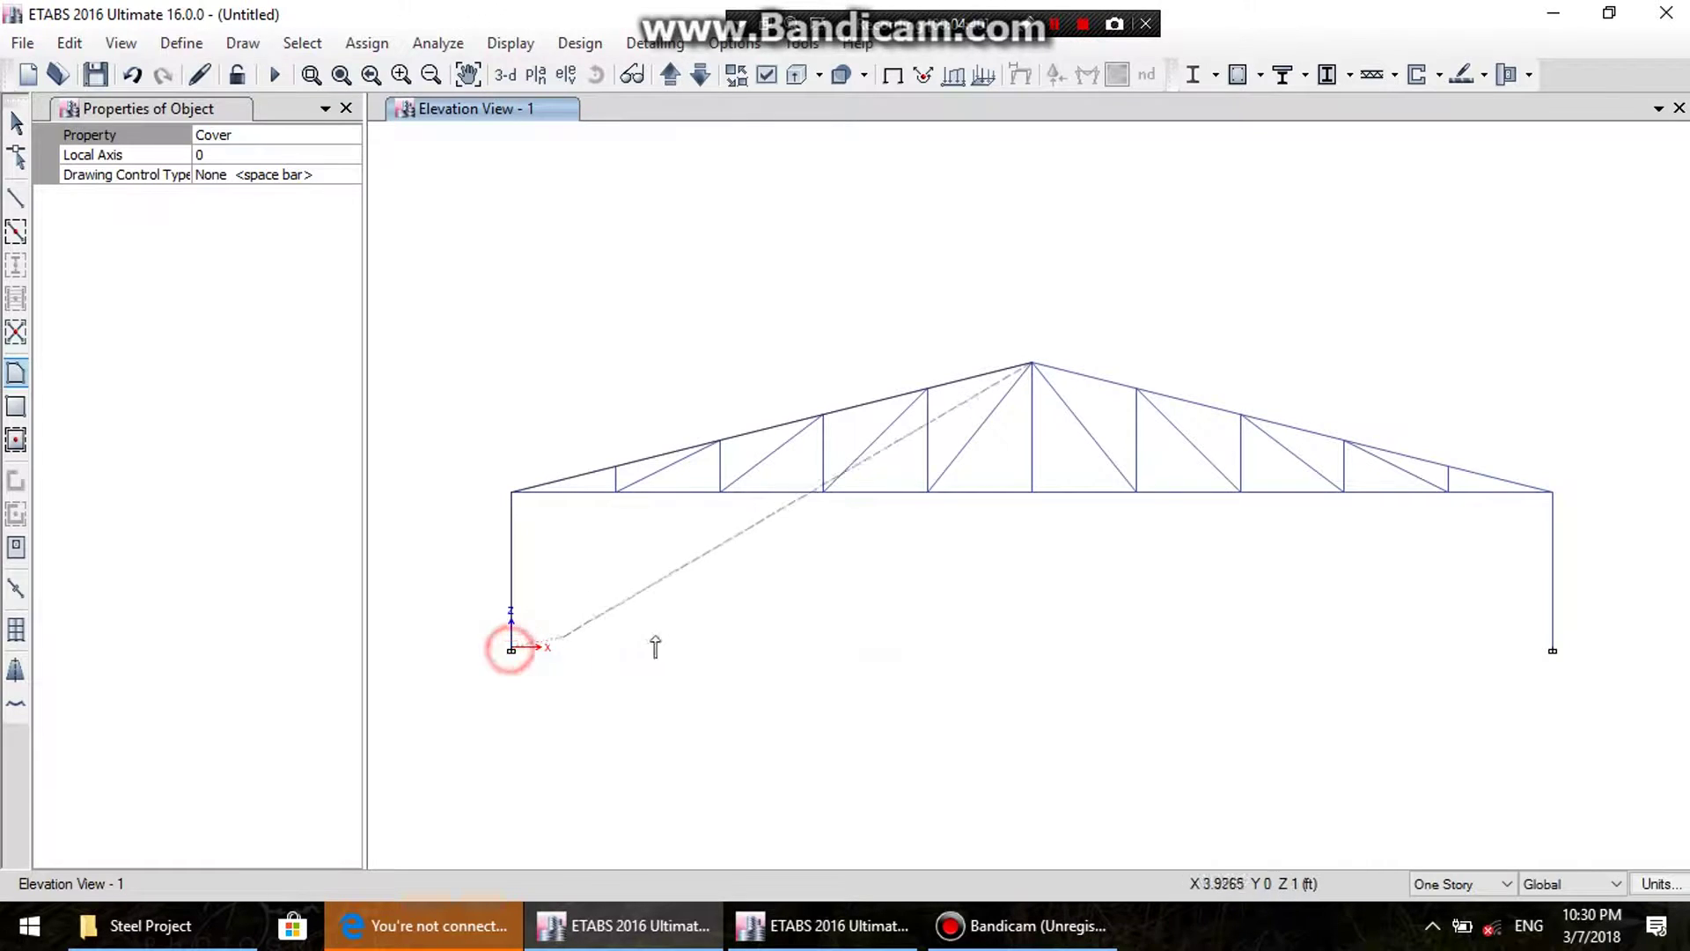
{"action": "left_click", "coordinate": [1546, 647]}
{"action": "left_click", "coordinate": [1547, 647]}
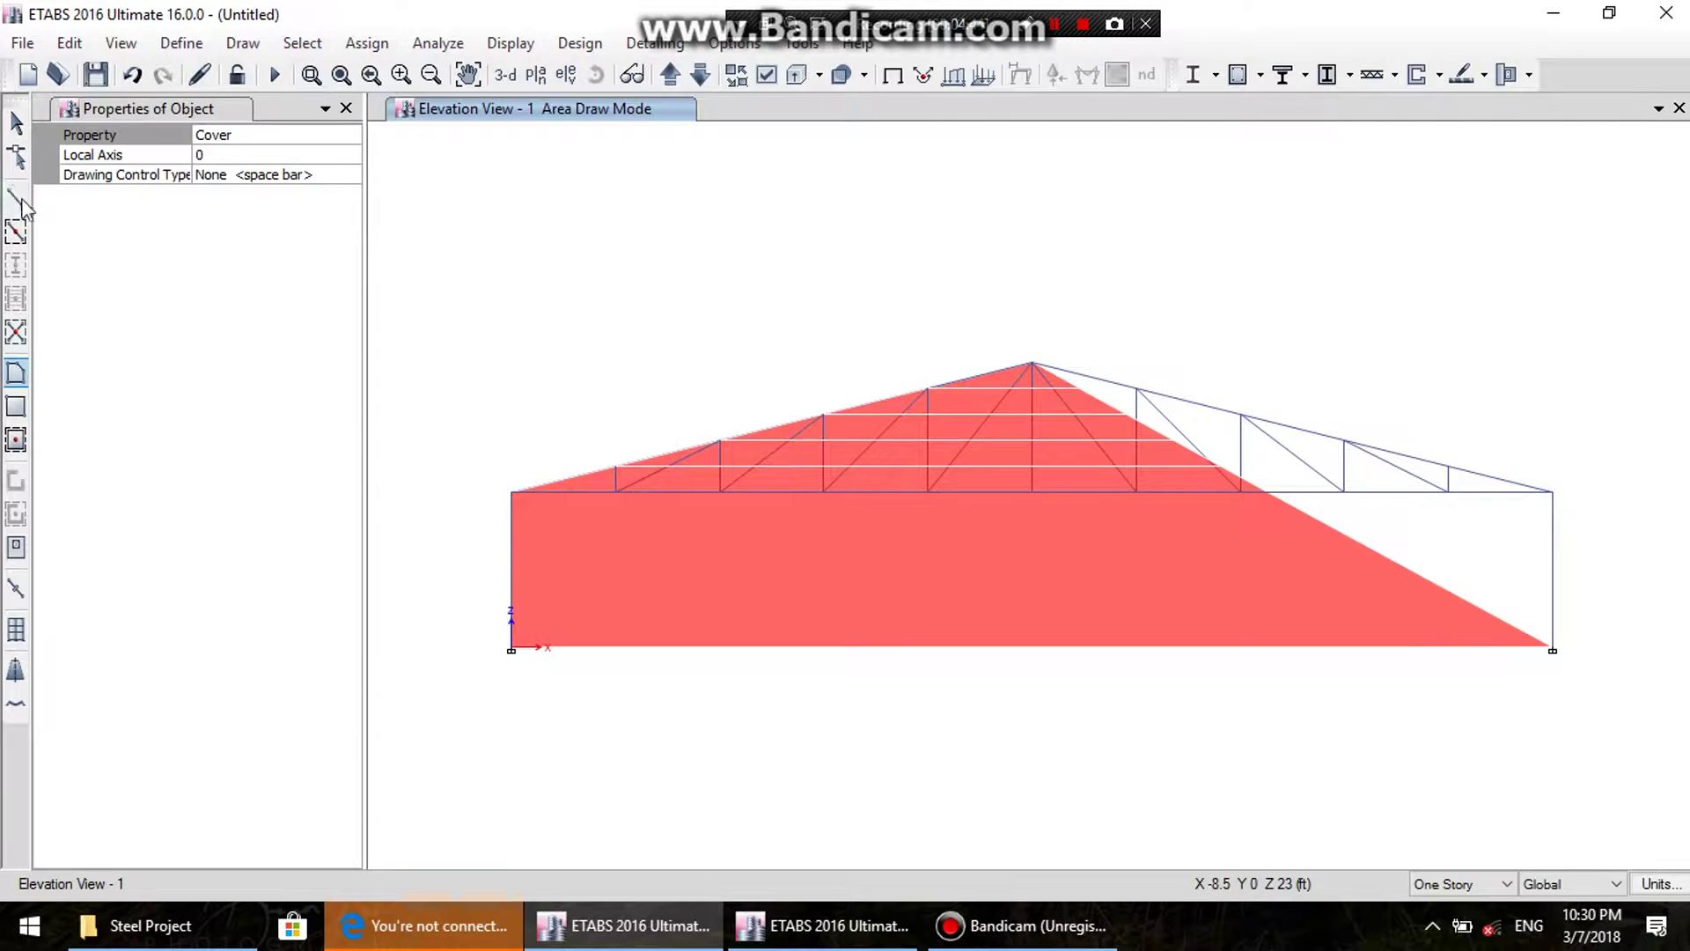
- Select all pieces of the misdrawn Cover area on elevation 1, including the one at the ridge, and delete them
{"action": "left_click", "coordinate": [16, 123]}
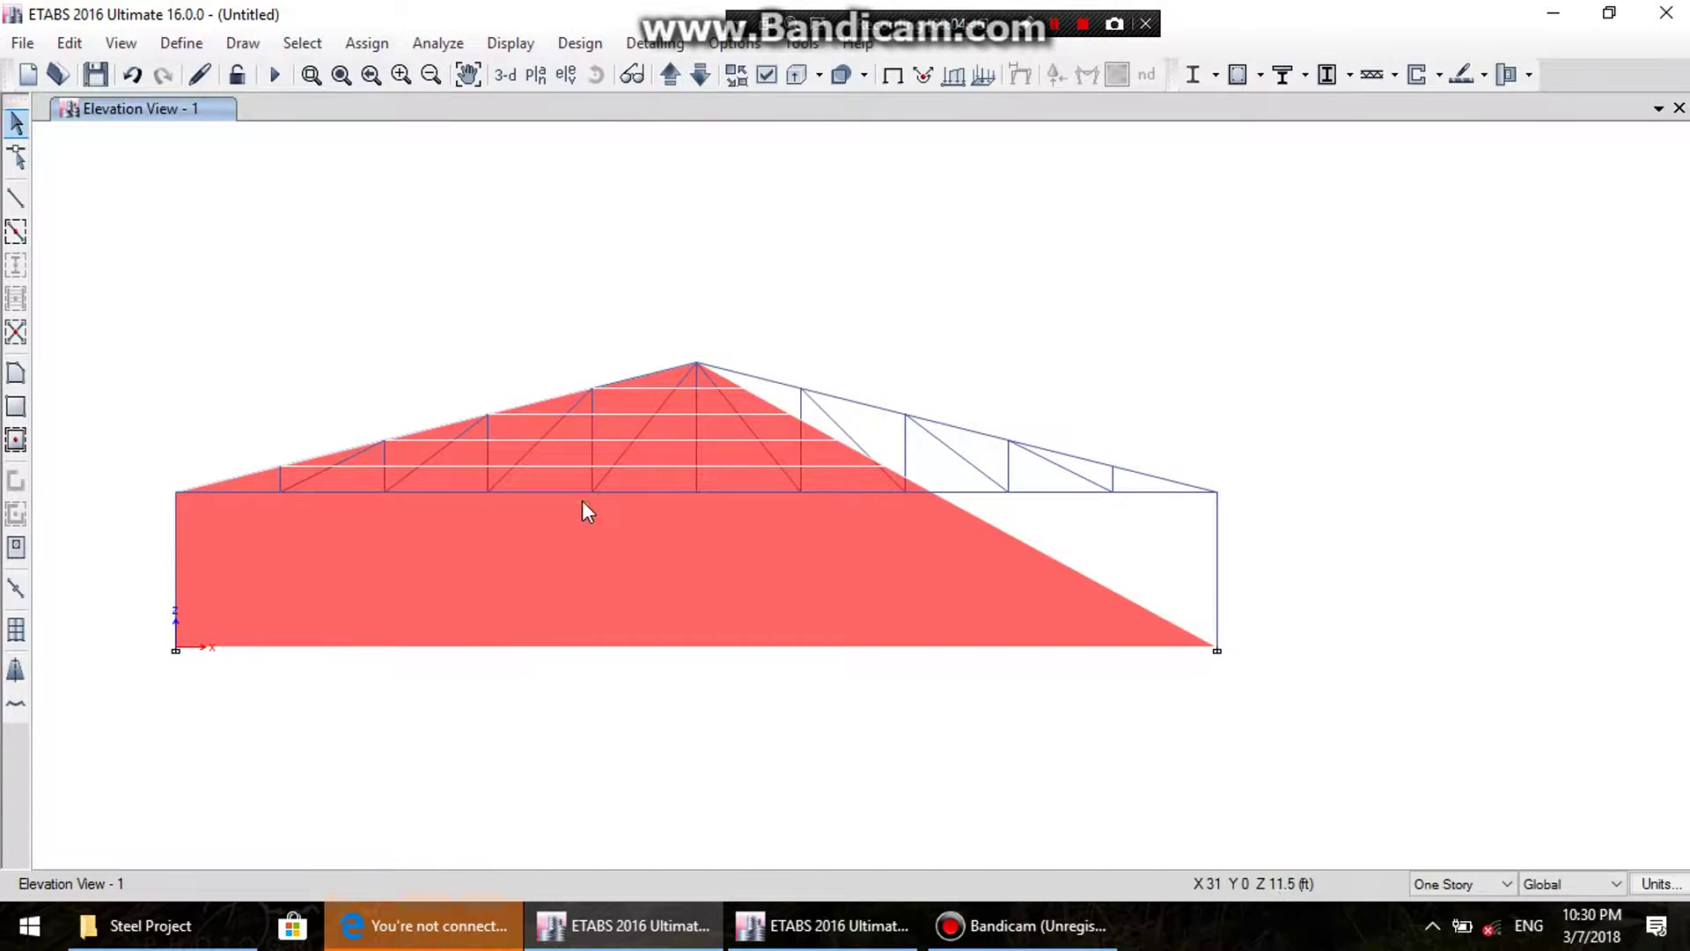
{"action": "left_click_drag", "start_coordinate": [1114, 673], "coordinate": [702, 452]}
{"action": "left_click", "coordinate": [899, 410]}
{"action": "left_click", "coordinate": [900, 392]}
{"action": "left_click", "coordinate": [873, 332]}
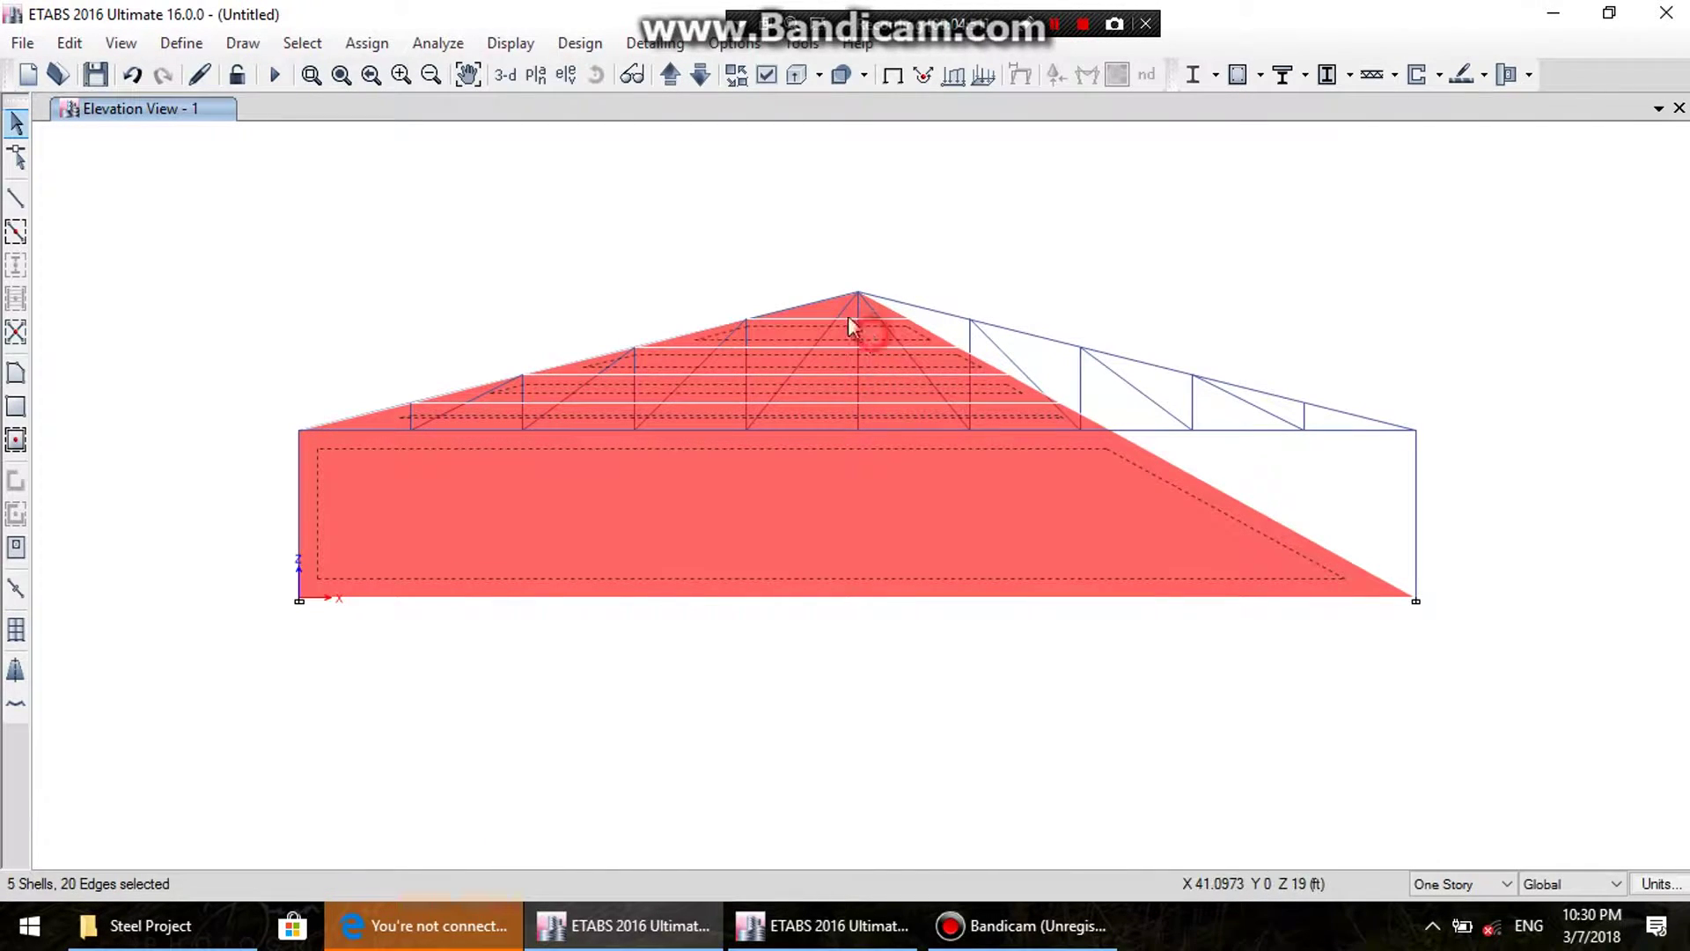
{"action": "left_click", "coordinate": [821, 305]}
{"action": "left_click", "coordinate": [810, 306]}
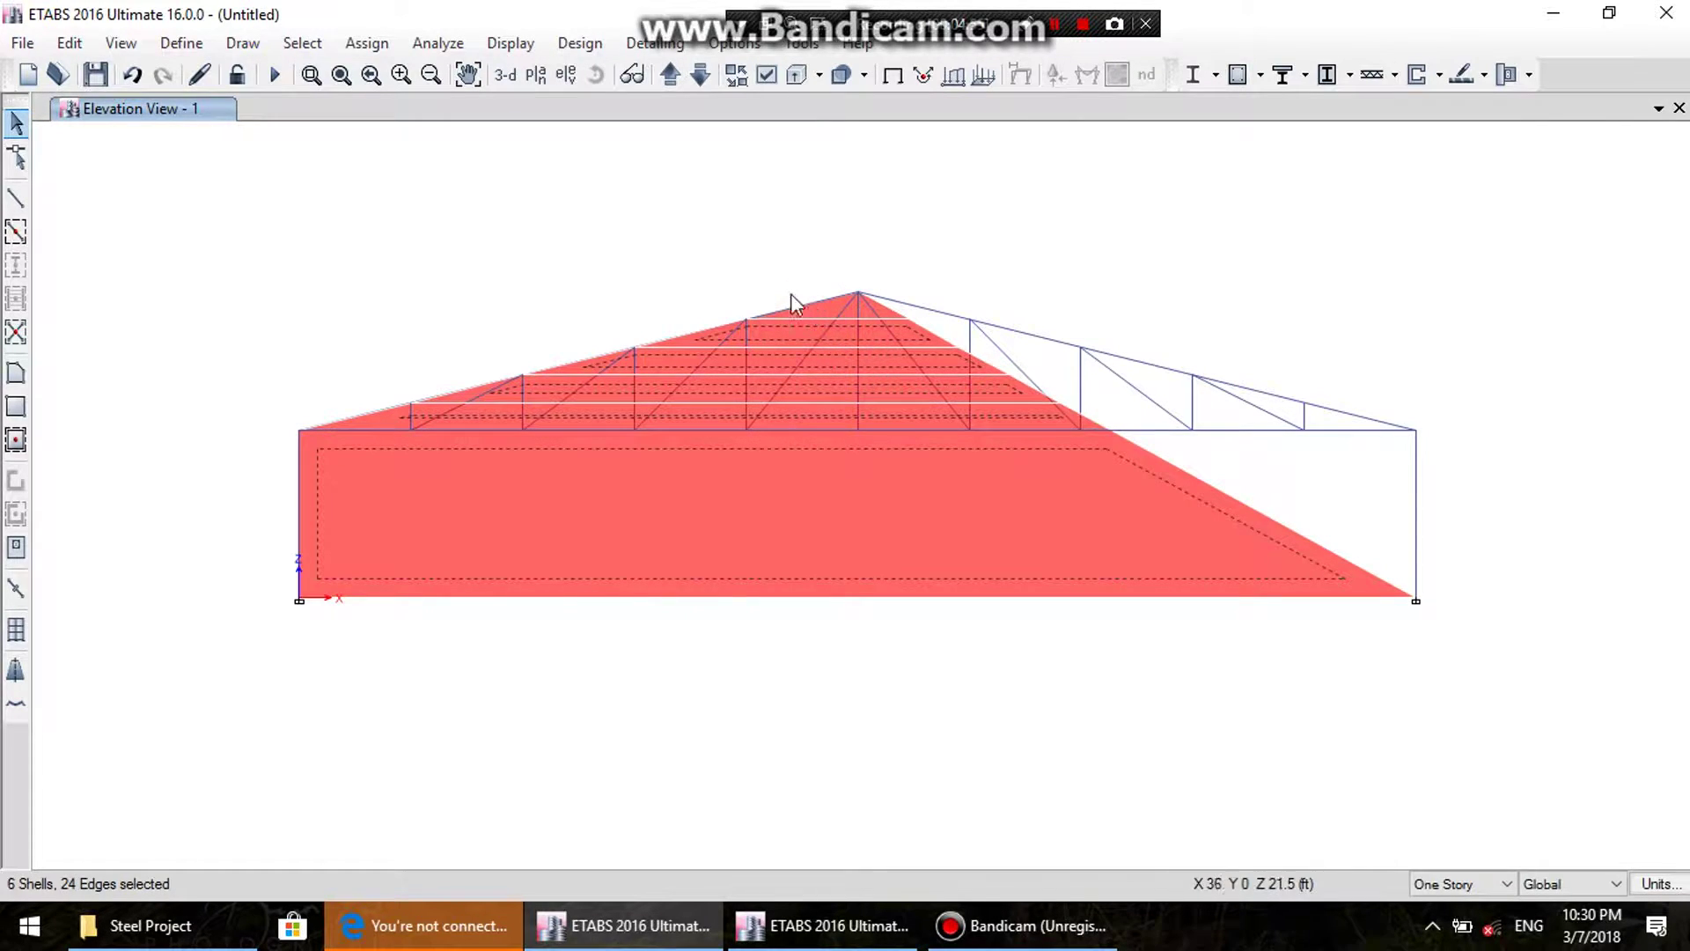
{"action": "left_click_drag", "start_coordinate": [843, 327], "coordinate": [907, 326]}
{"action": "left_click", "coordinate": [67, 42]}
{"action": "left_click", "coordinate": [114, 243]}
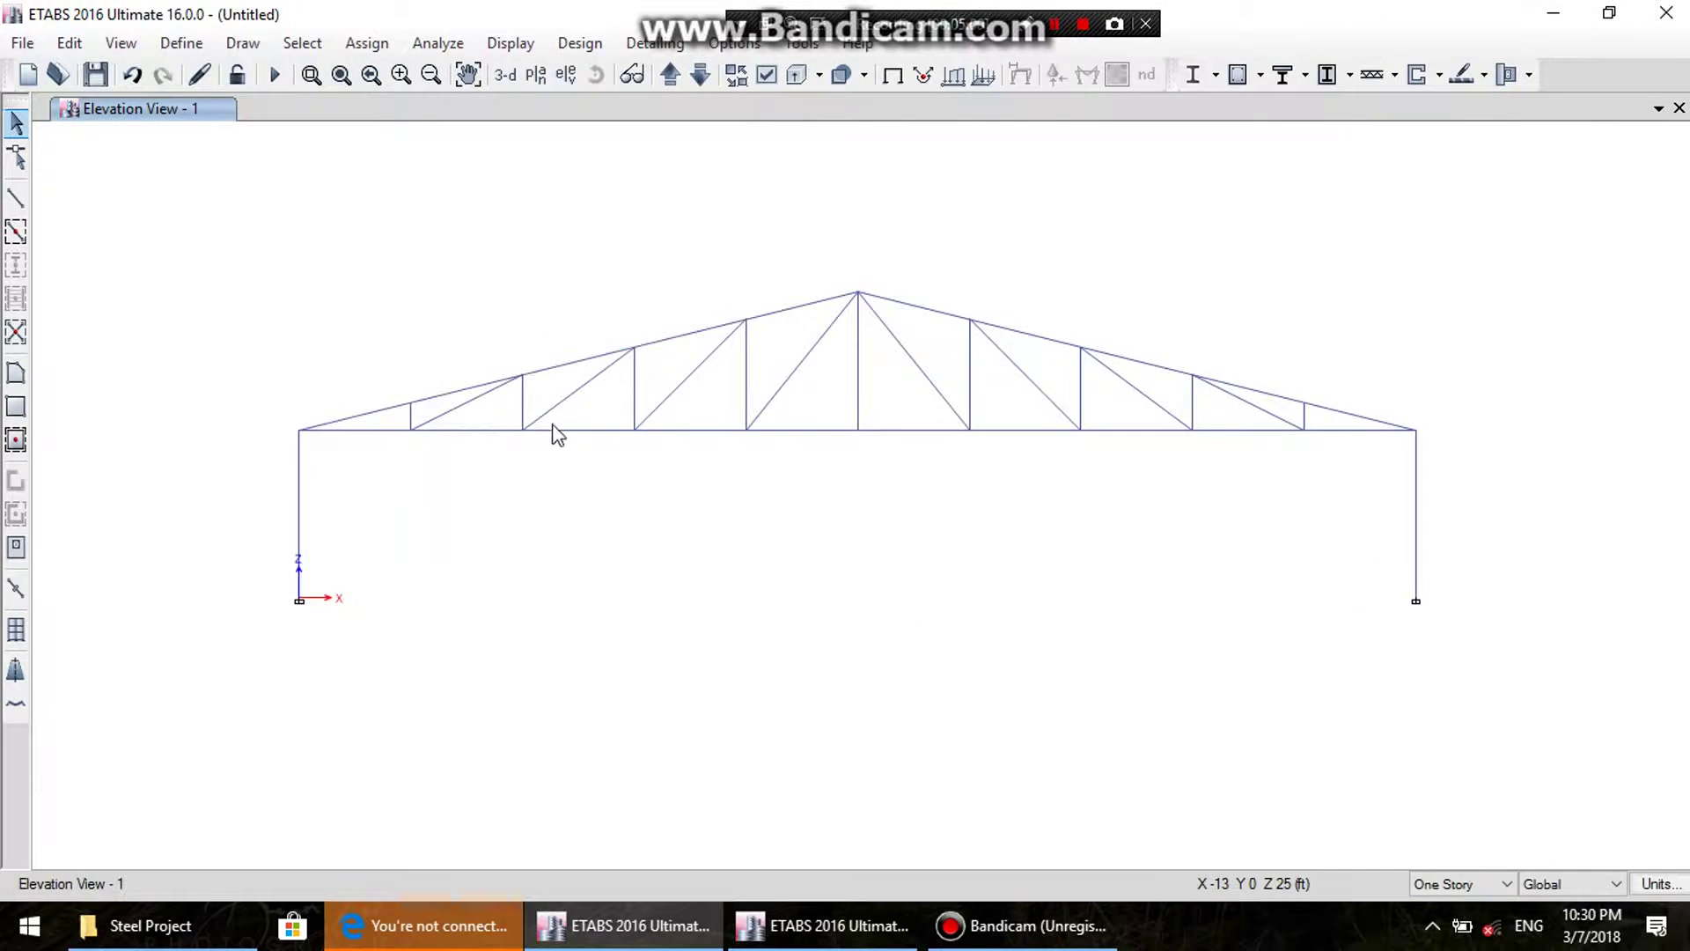
- Draw a rectangular Cover area on elevation 1 between the two columns, from the base joints to the eave line
{"action": "left_click", "coordinate": [15, 374]}
{"action": "key", "text": "F3"}
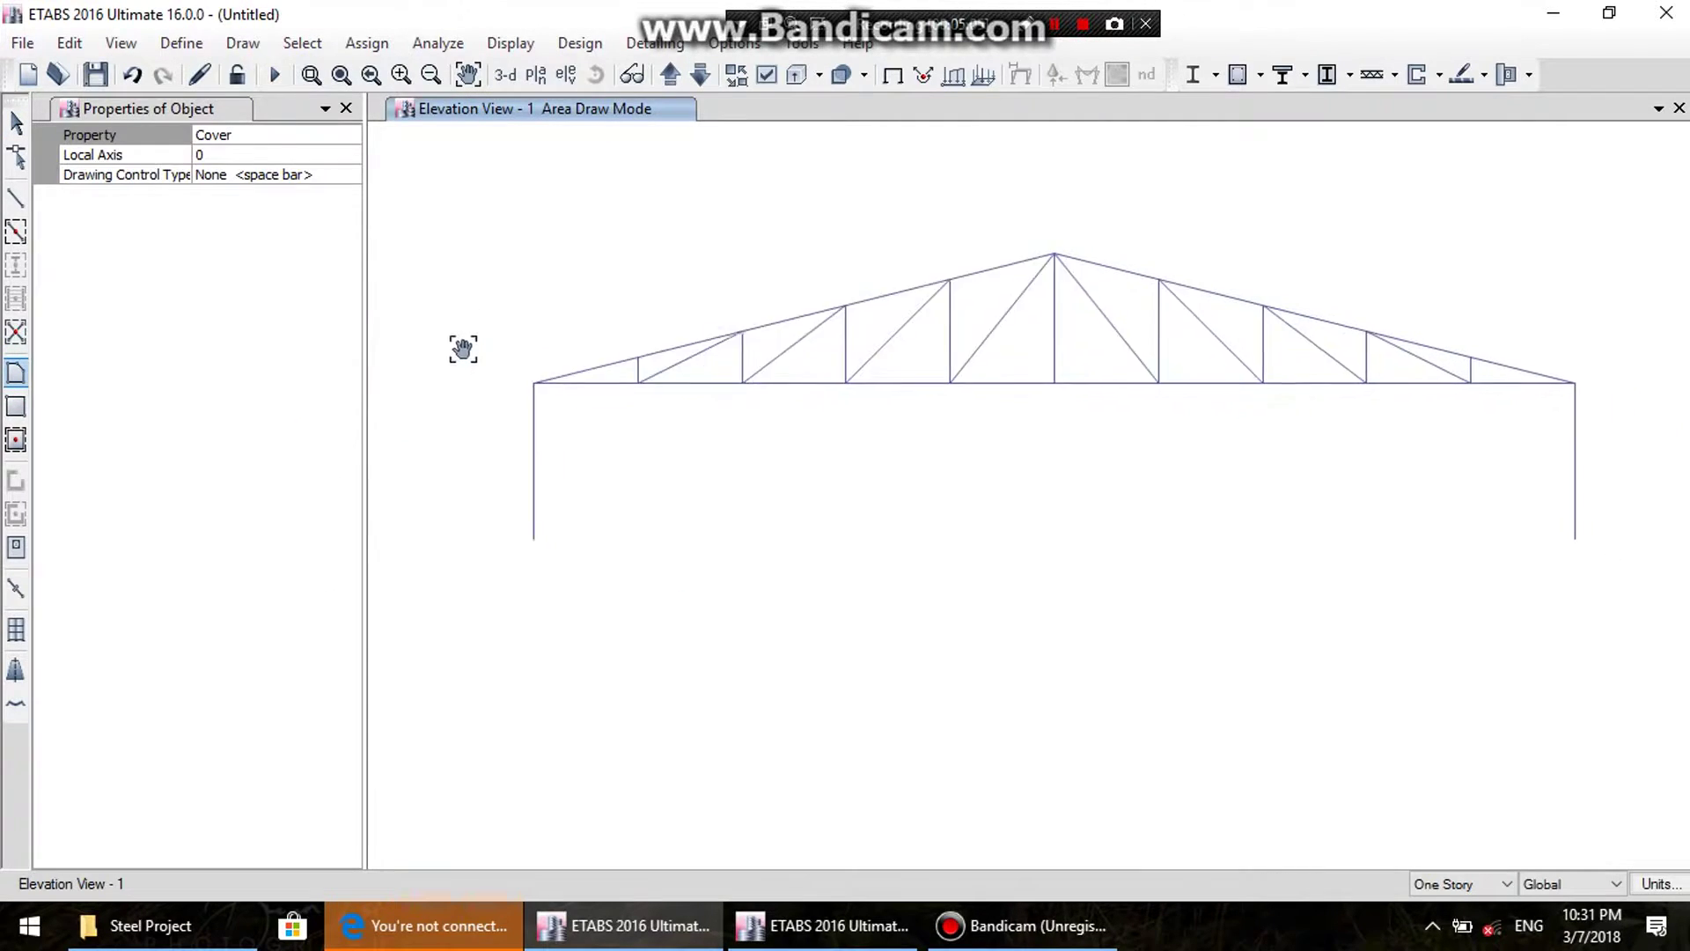
{"action": "left_click", "coordinate": [482, 514]}
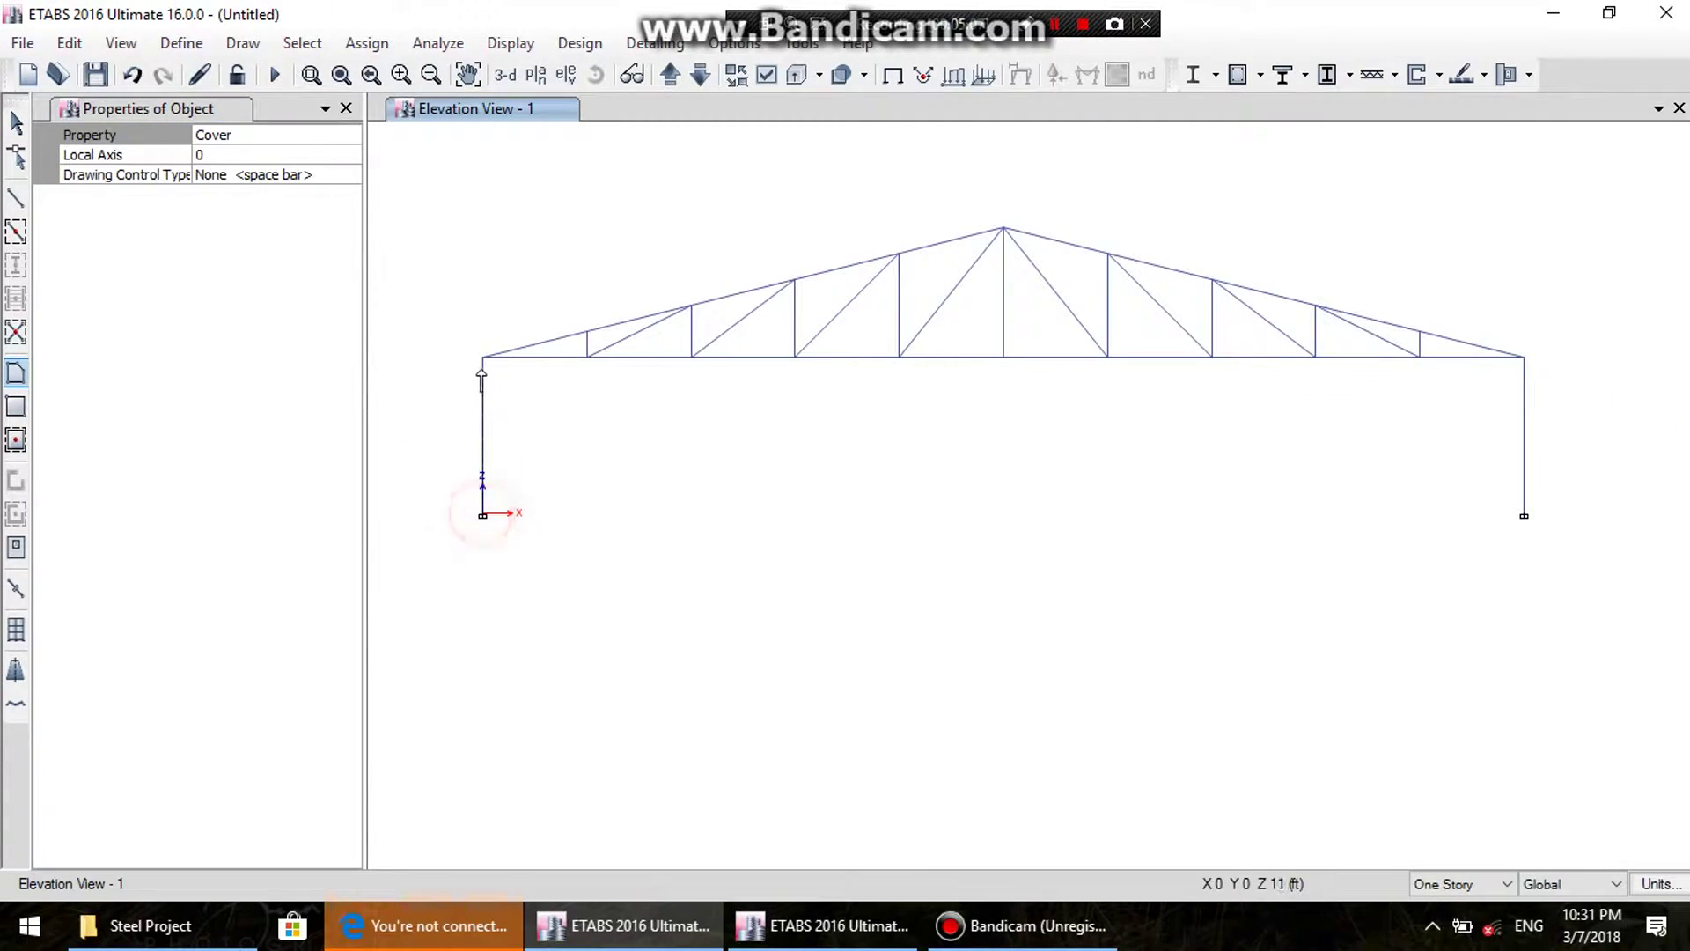
{"action": "left_click", "coordinate": [1522, 356]}
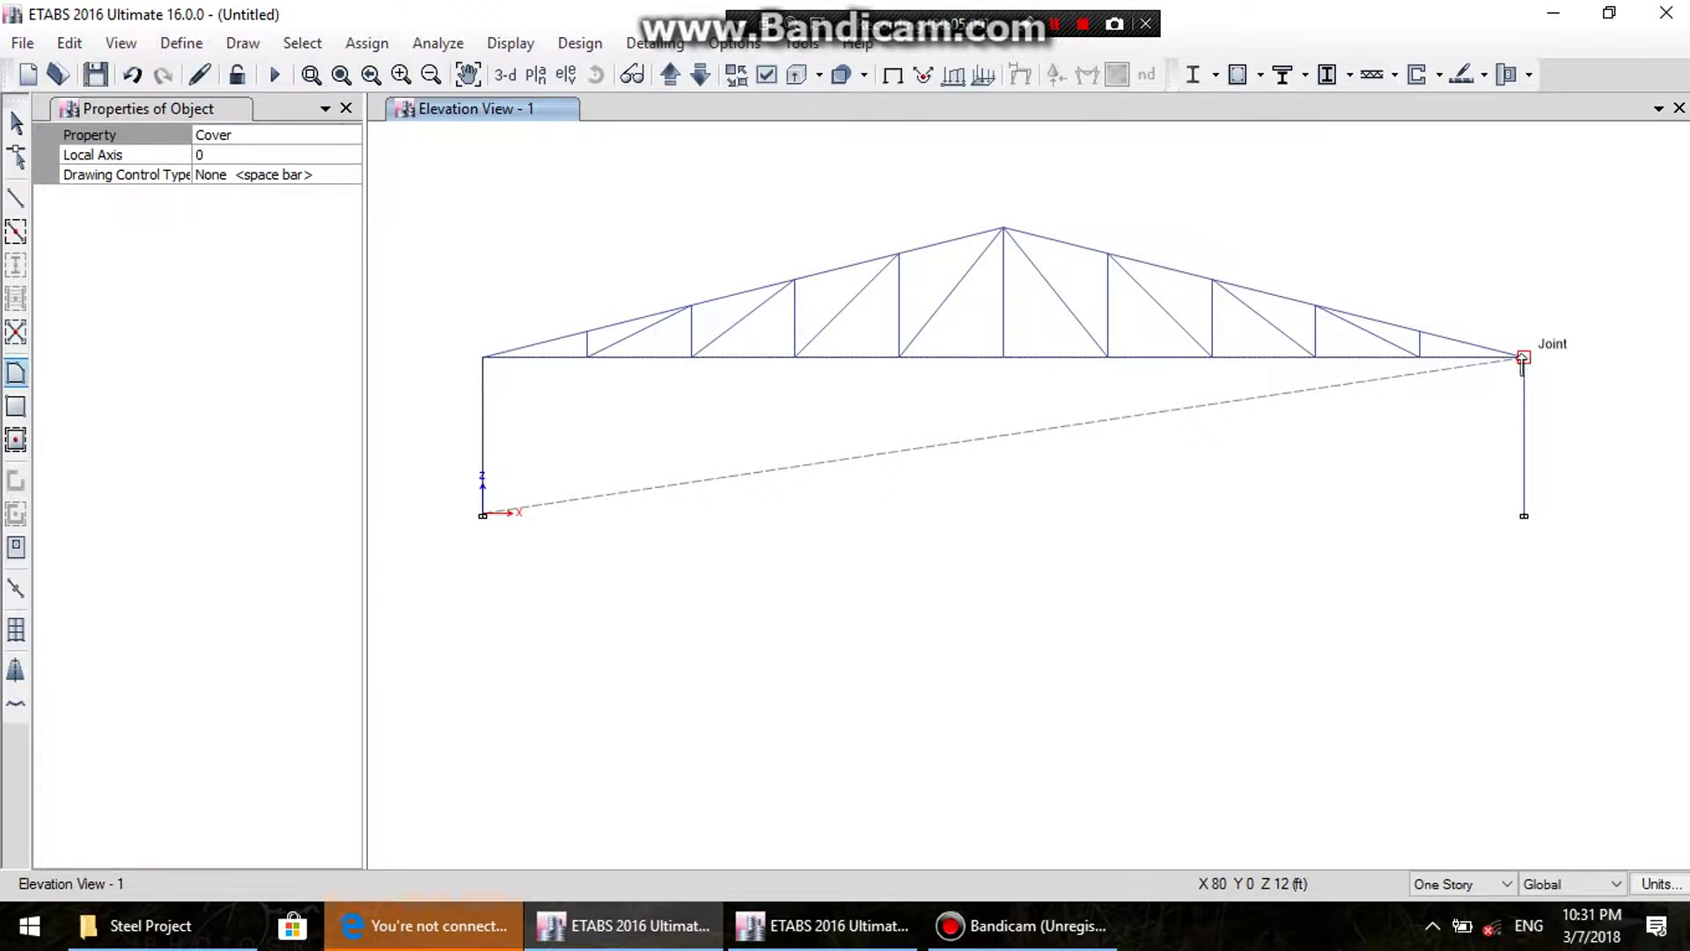
{"action": "double_click", "coordinate": [1523, 514]}
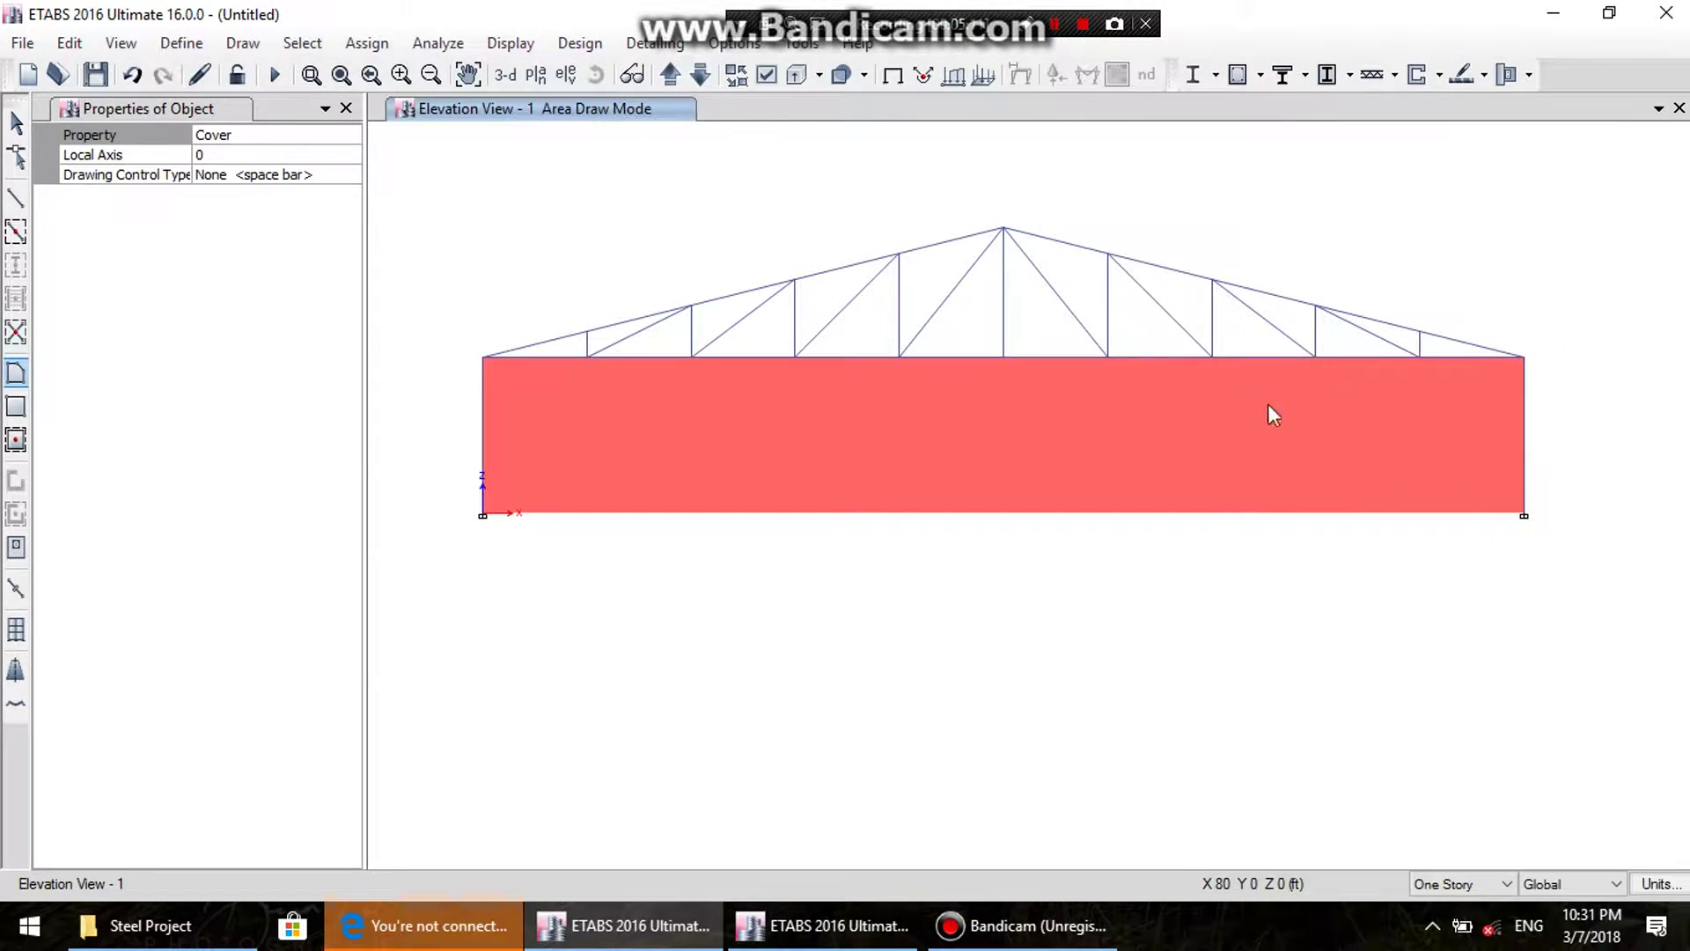
- Draw a triangular Cover area over the truss on elevation 1, through the ridge and both eave joints
{"action": "left_click", "coordinate": [1003, 227]}
{"action": "left_click", "coordinate": [483, 356]}
{"action": "left_click", "coordinate": [1521, 355]}
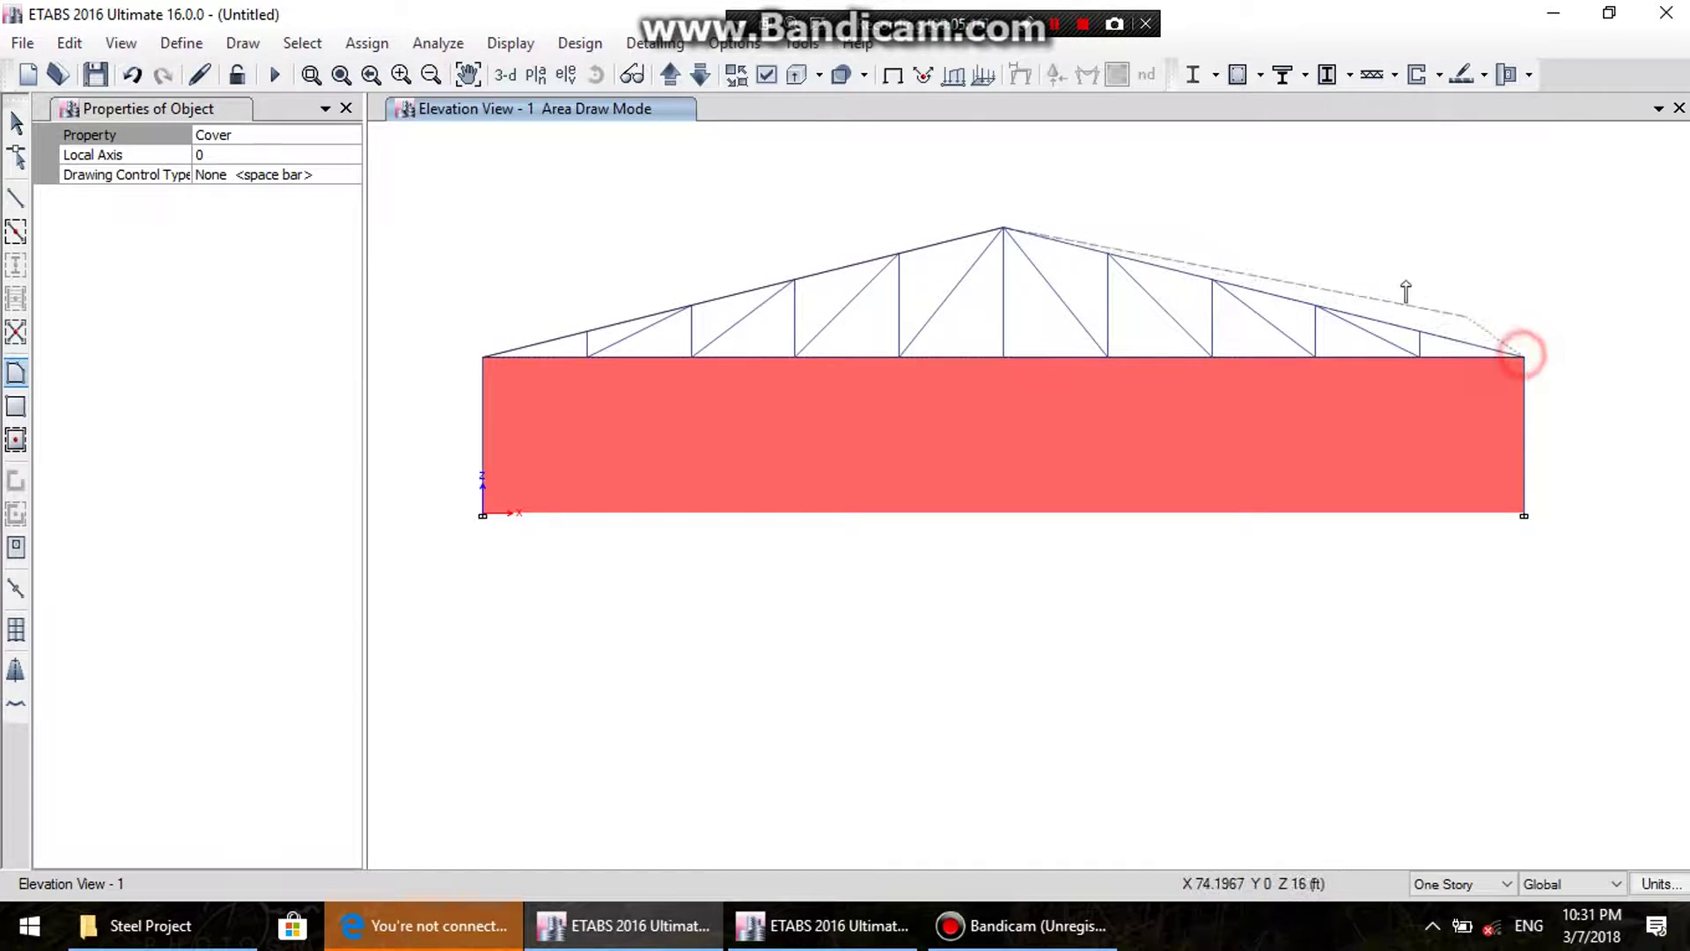
{"action": "double_click", "coordinate": [1004, 227]}
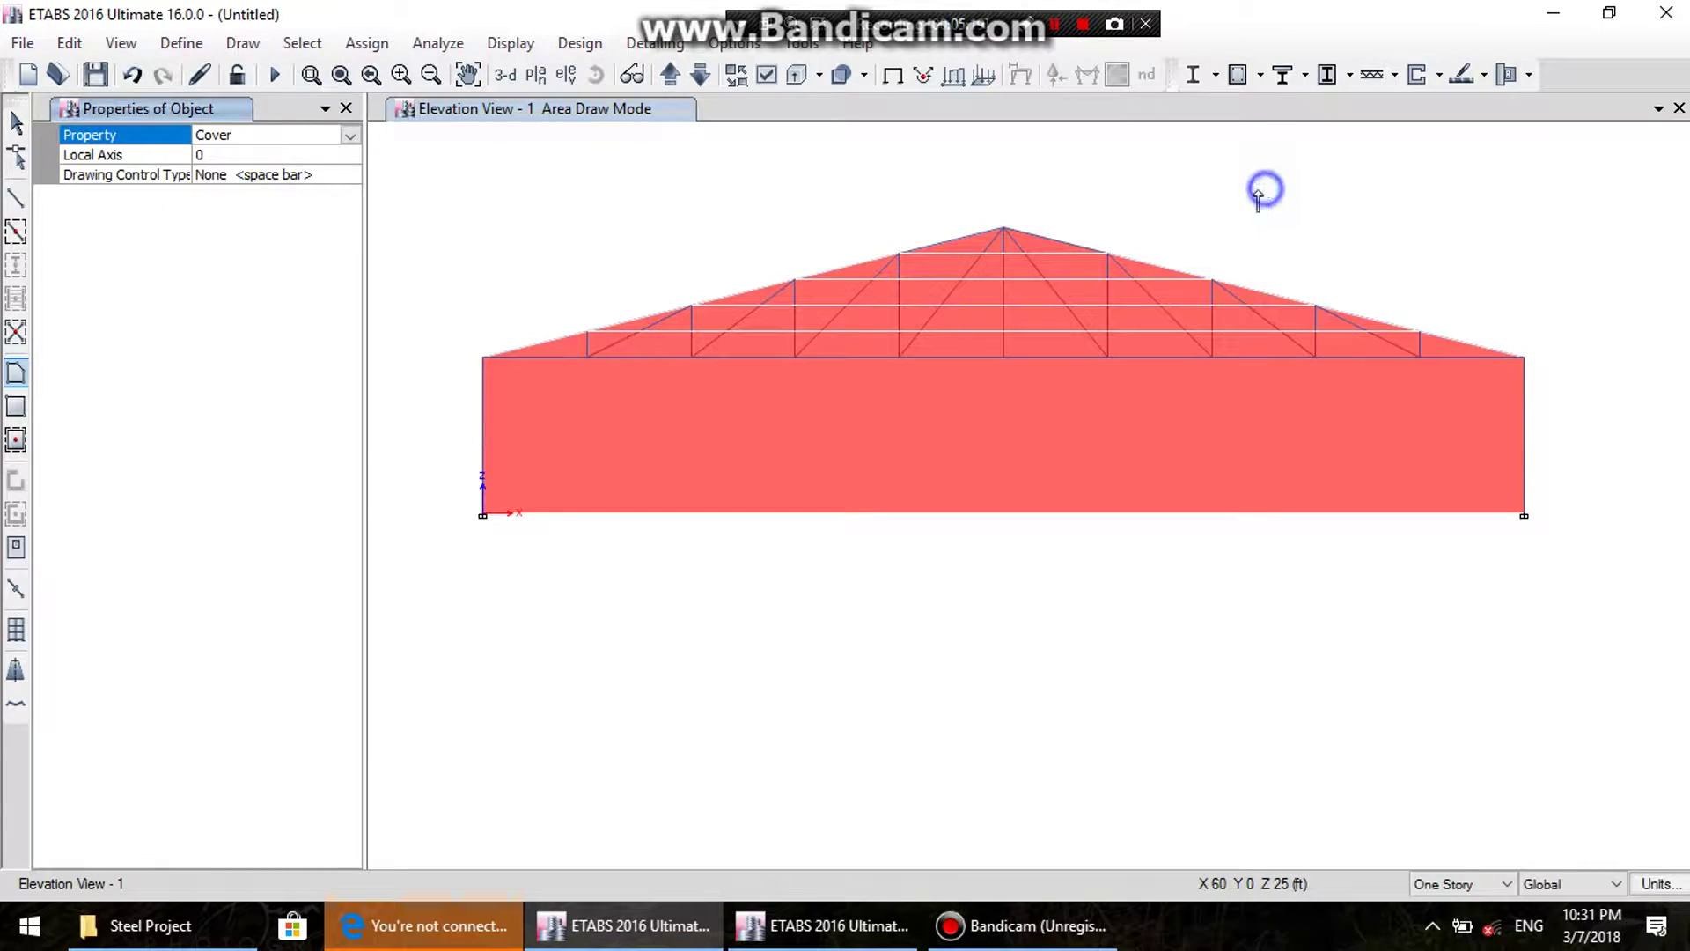
{"action": "middle_click_drag", "start_coordinate": [980, 310], "coordinate": [894, 362]}
{"action": "key", "text": "Escape"}
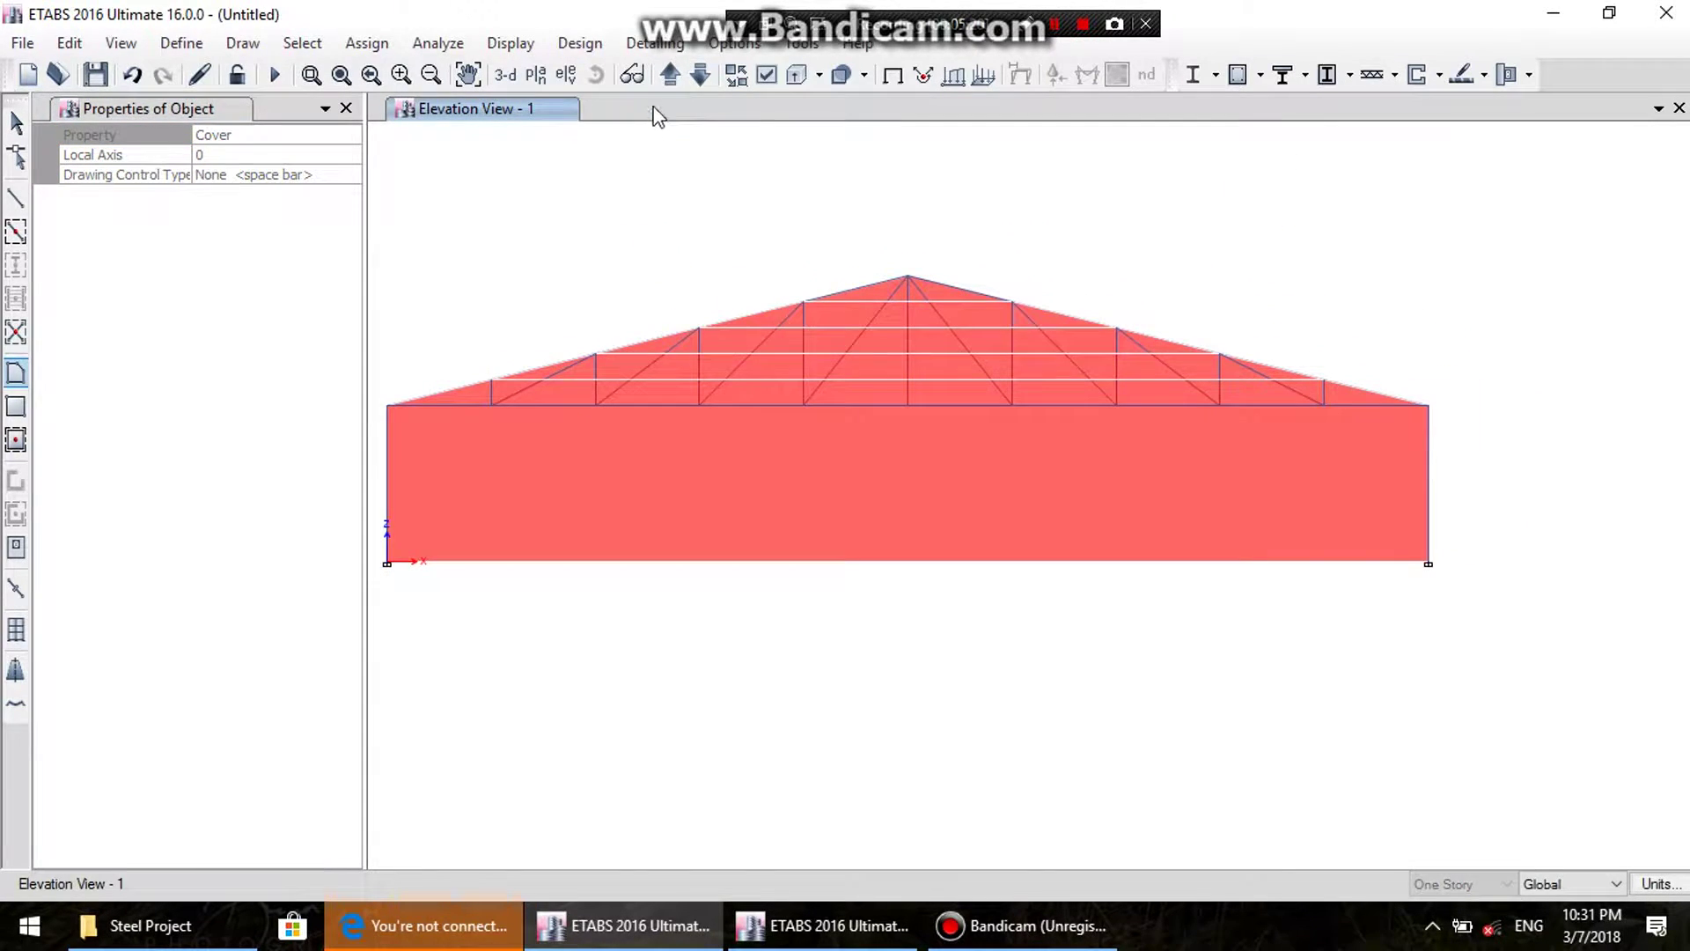
- Switch the view to elevation 5, showing the opposite end frame
{"action": "left_click", "coordinate": [557, 75]}
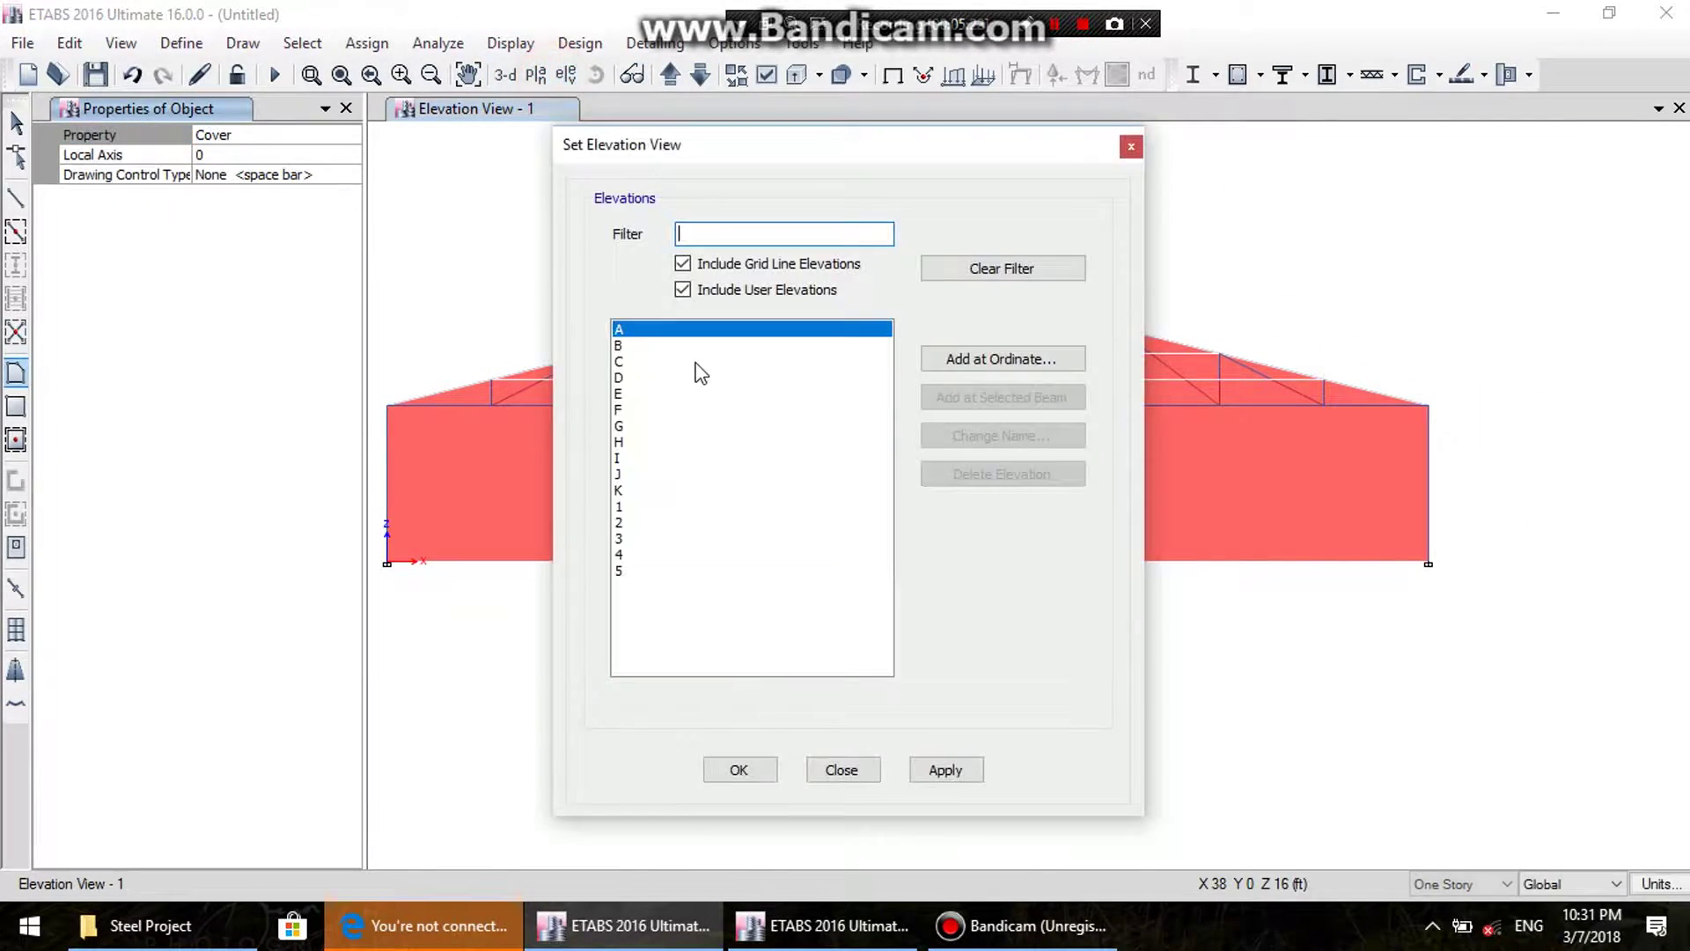
{"action": "left_click", "coordinate": [622, 442]}
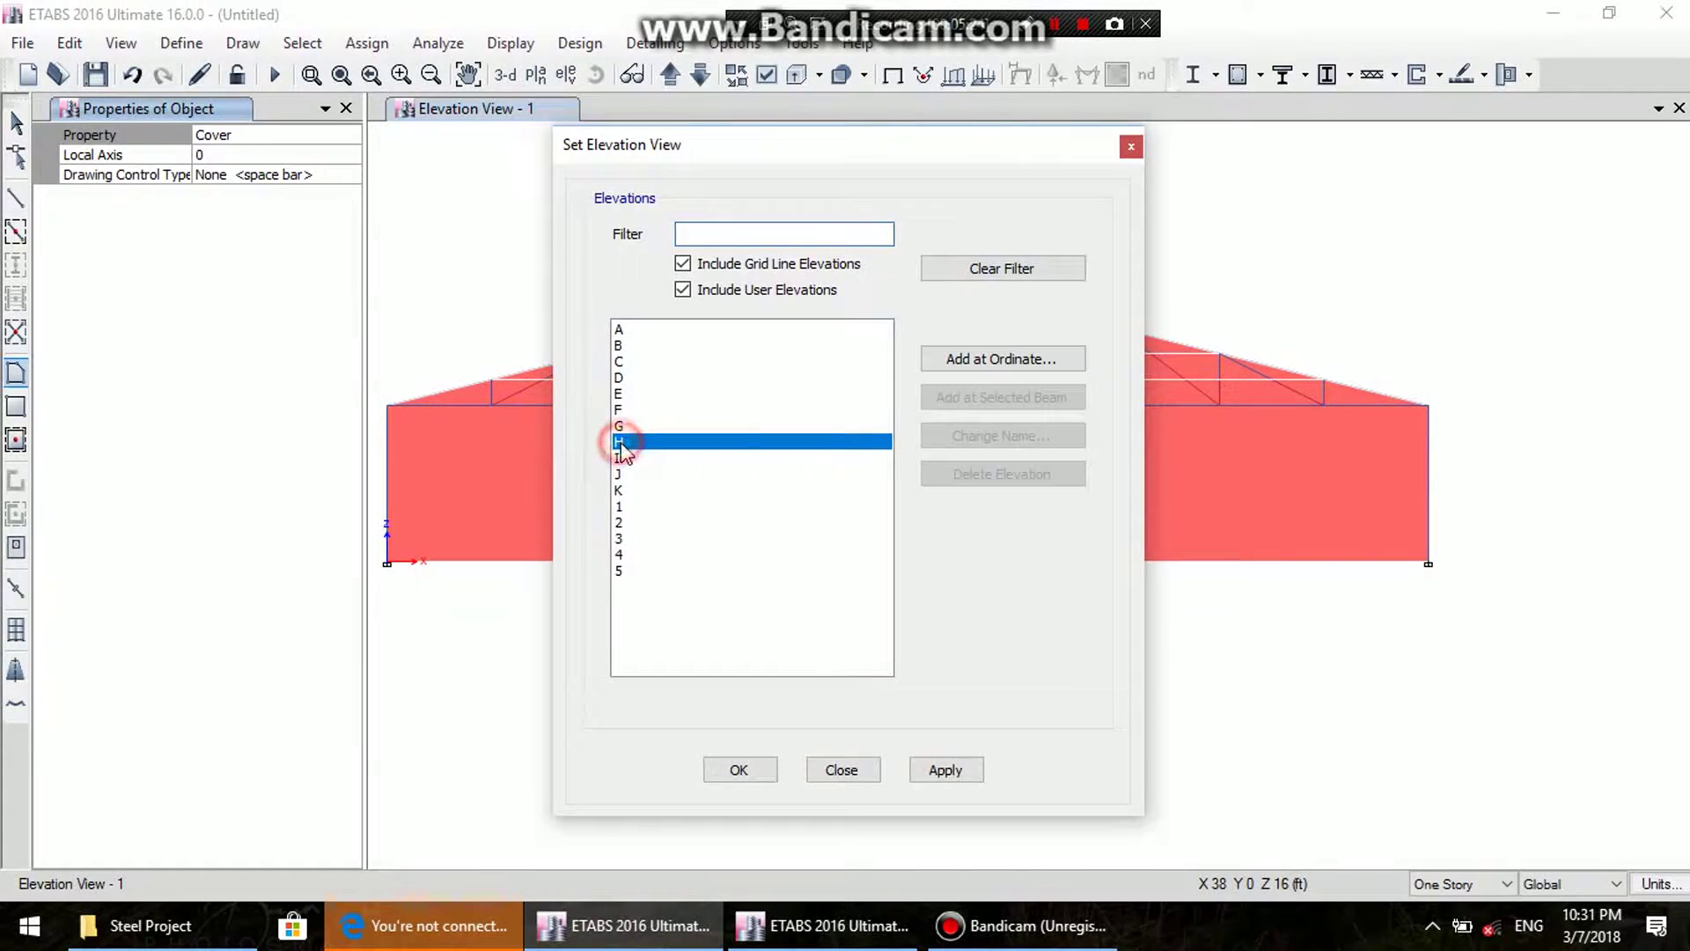
{"action": "left_click", "coordinate": [627, 568]}
{"action": "left_click", "coordinate": [943, 769]}
{"action": "left_click", "coordinate": [837, 769]}
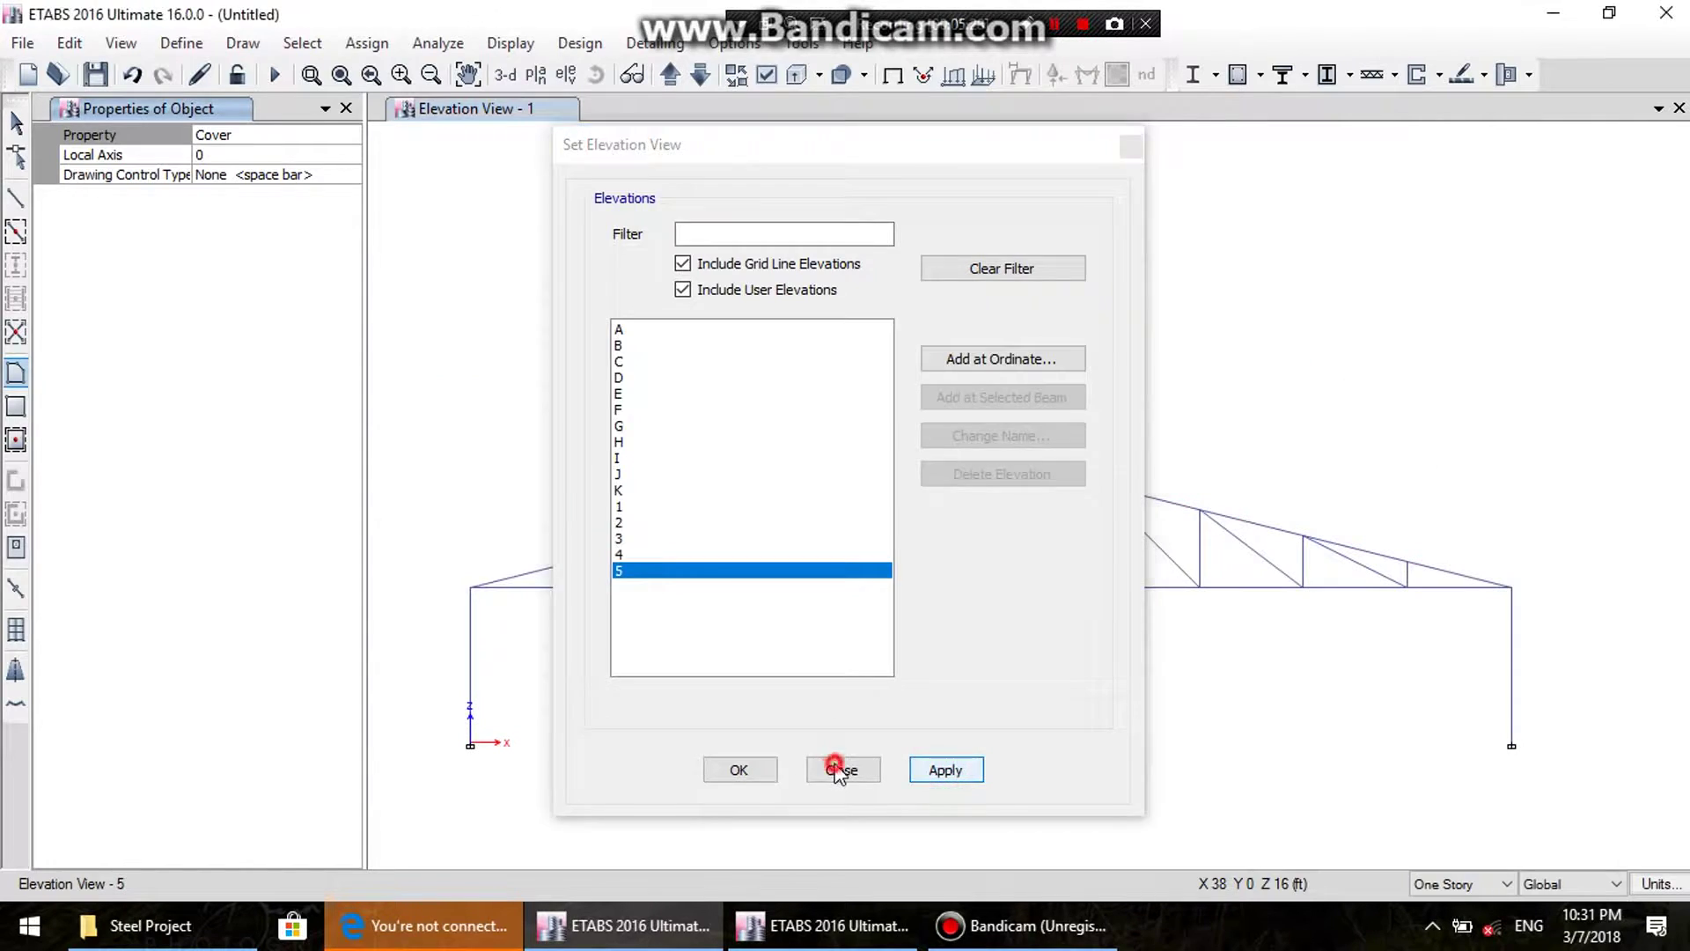
- Draw a rectangular Cover area on elevation 5 between the two columns, from the eave line to the base joints
{"action": "middle_click_drag", "start_coordinate": [830, 762], "coordinate": [915, 528]}
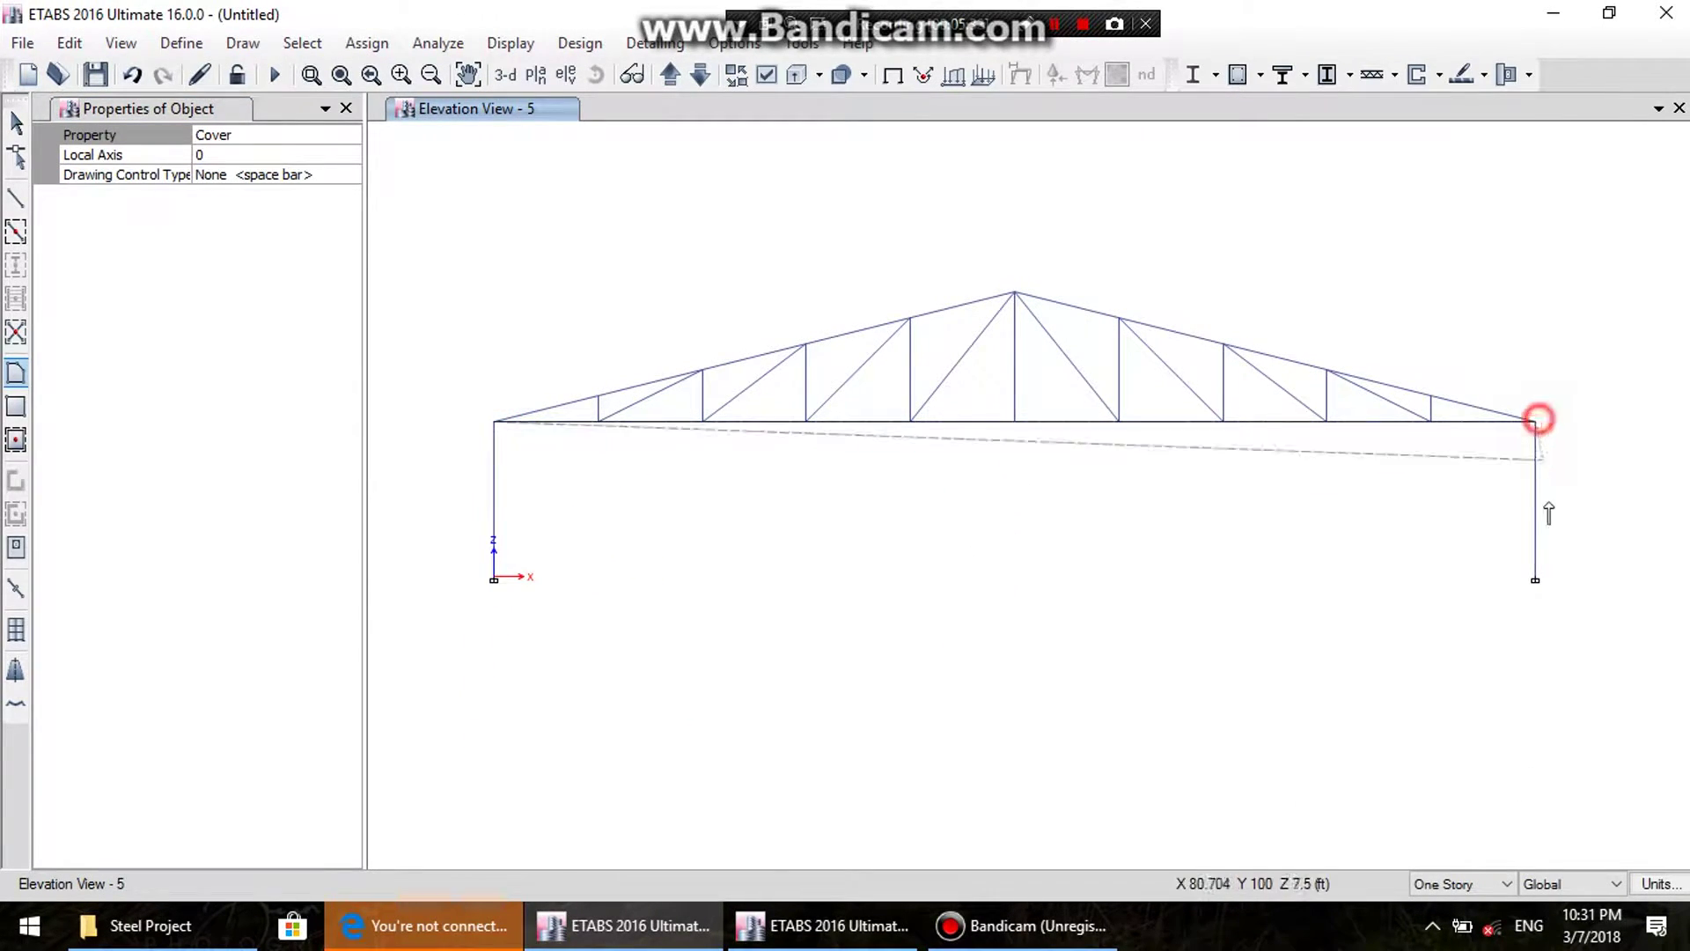
{"action": "left_click", "coordinate": [1534, 579]}
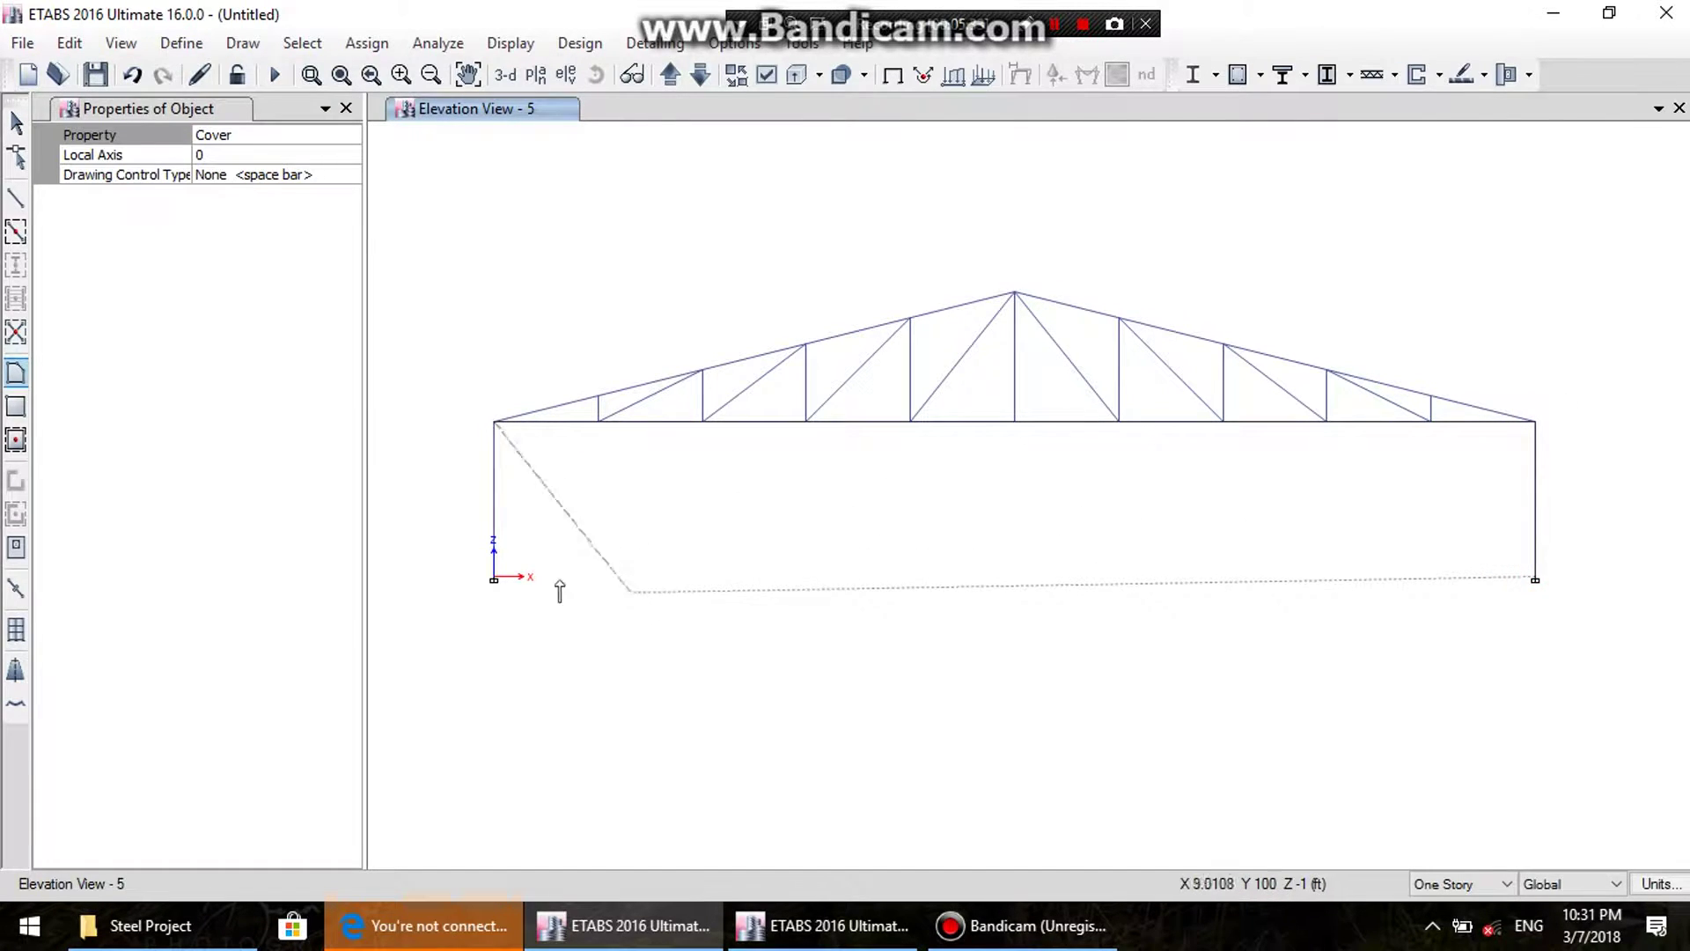
{"action": "double_click", "coordinate": [492, 576]}
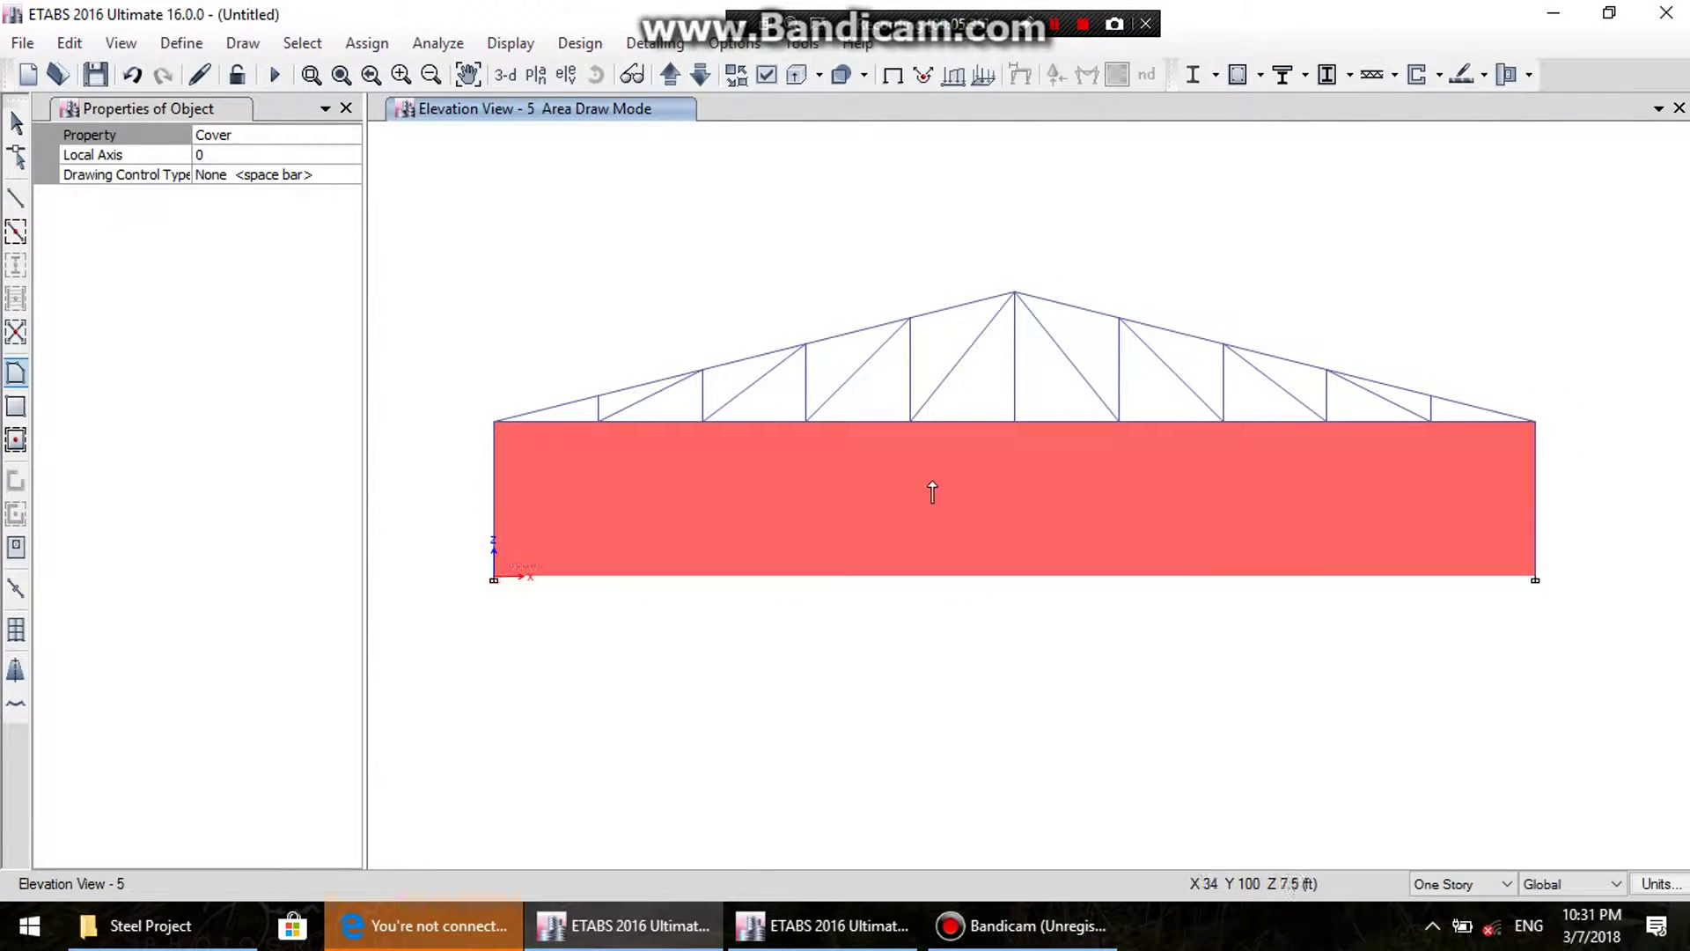
- Draw a triangular Cover area over the truss on elevation 5, through both eave joints and the ridge, and end the drawing command
{"action": "left_click", "coordinate": [495, 422]}
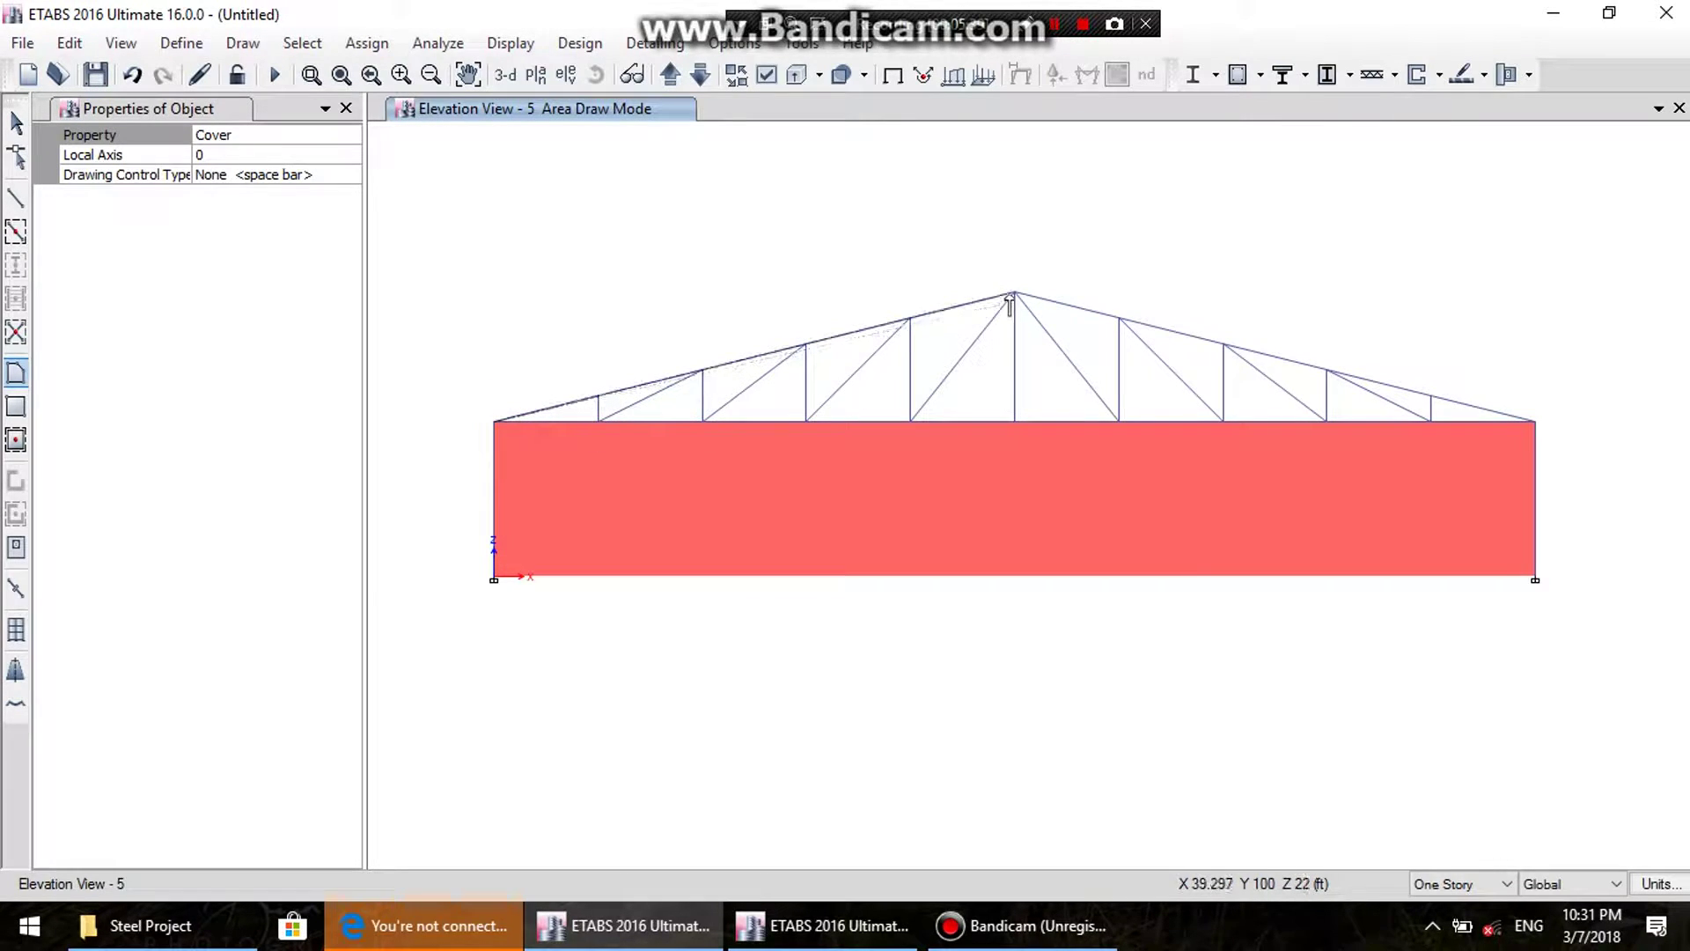
{"action": "left_click", "coordinate": [1534, 421]}
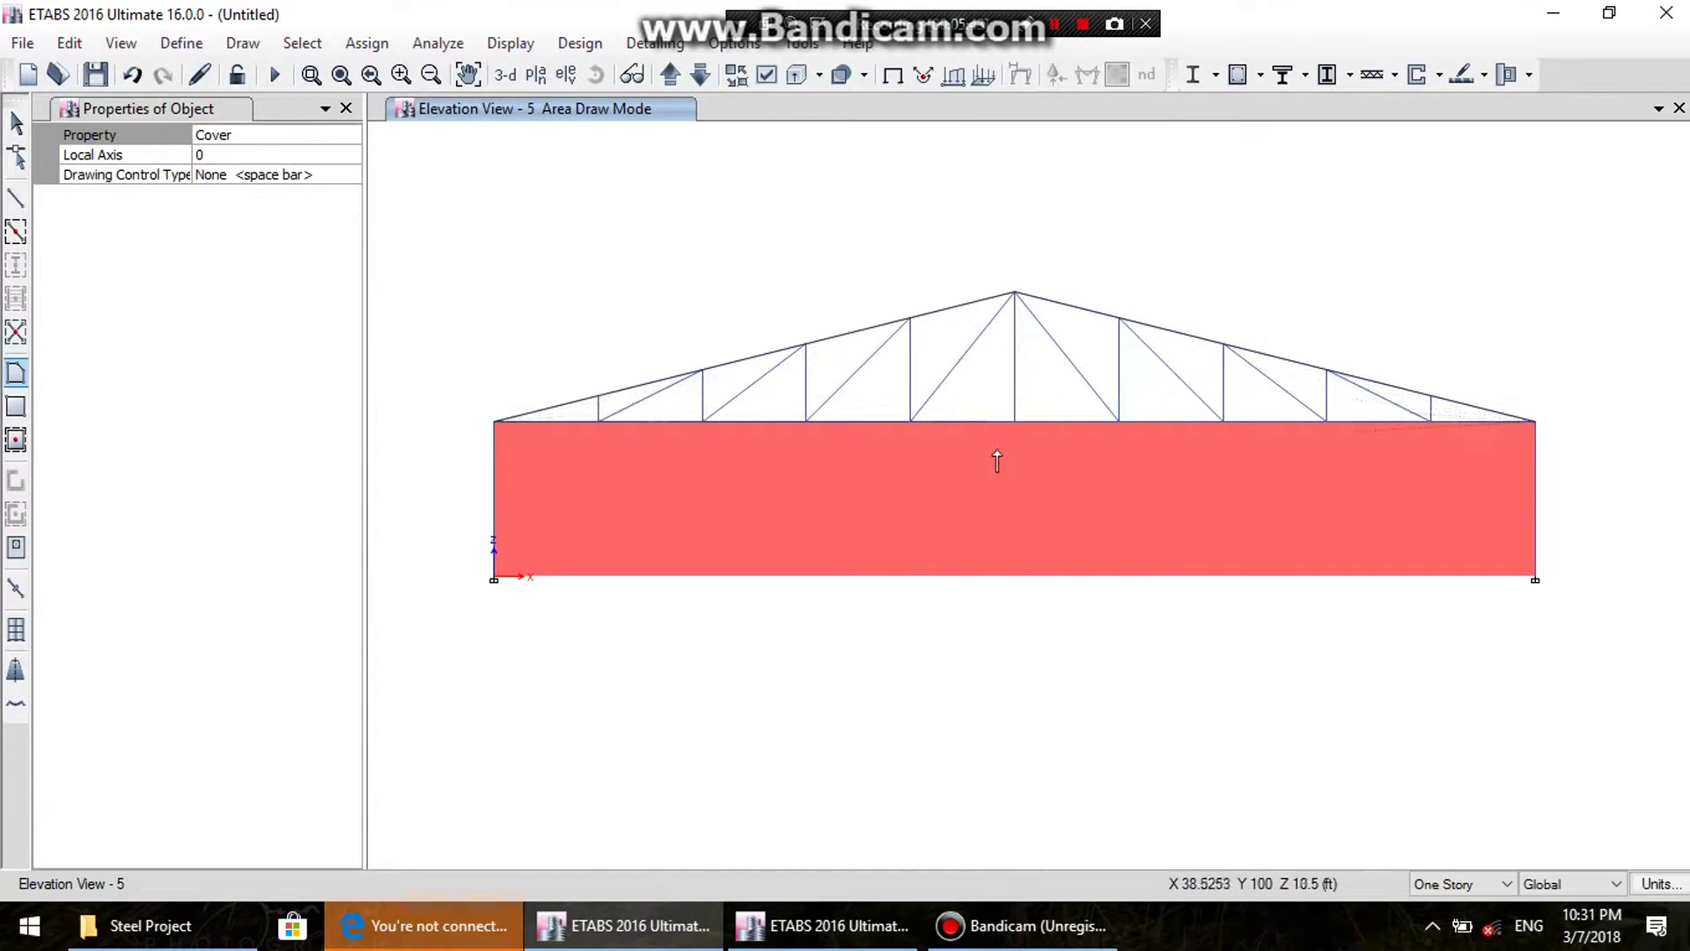
{"action": "left_click", "coordinate": [494, 422]}
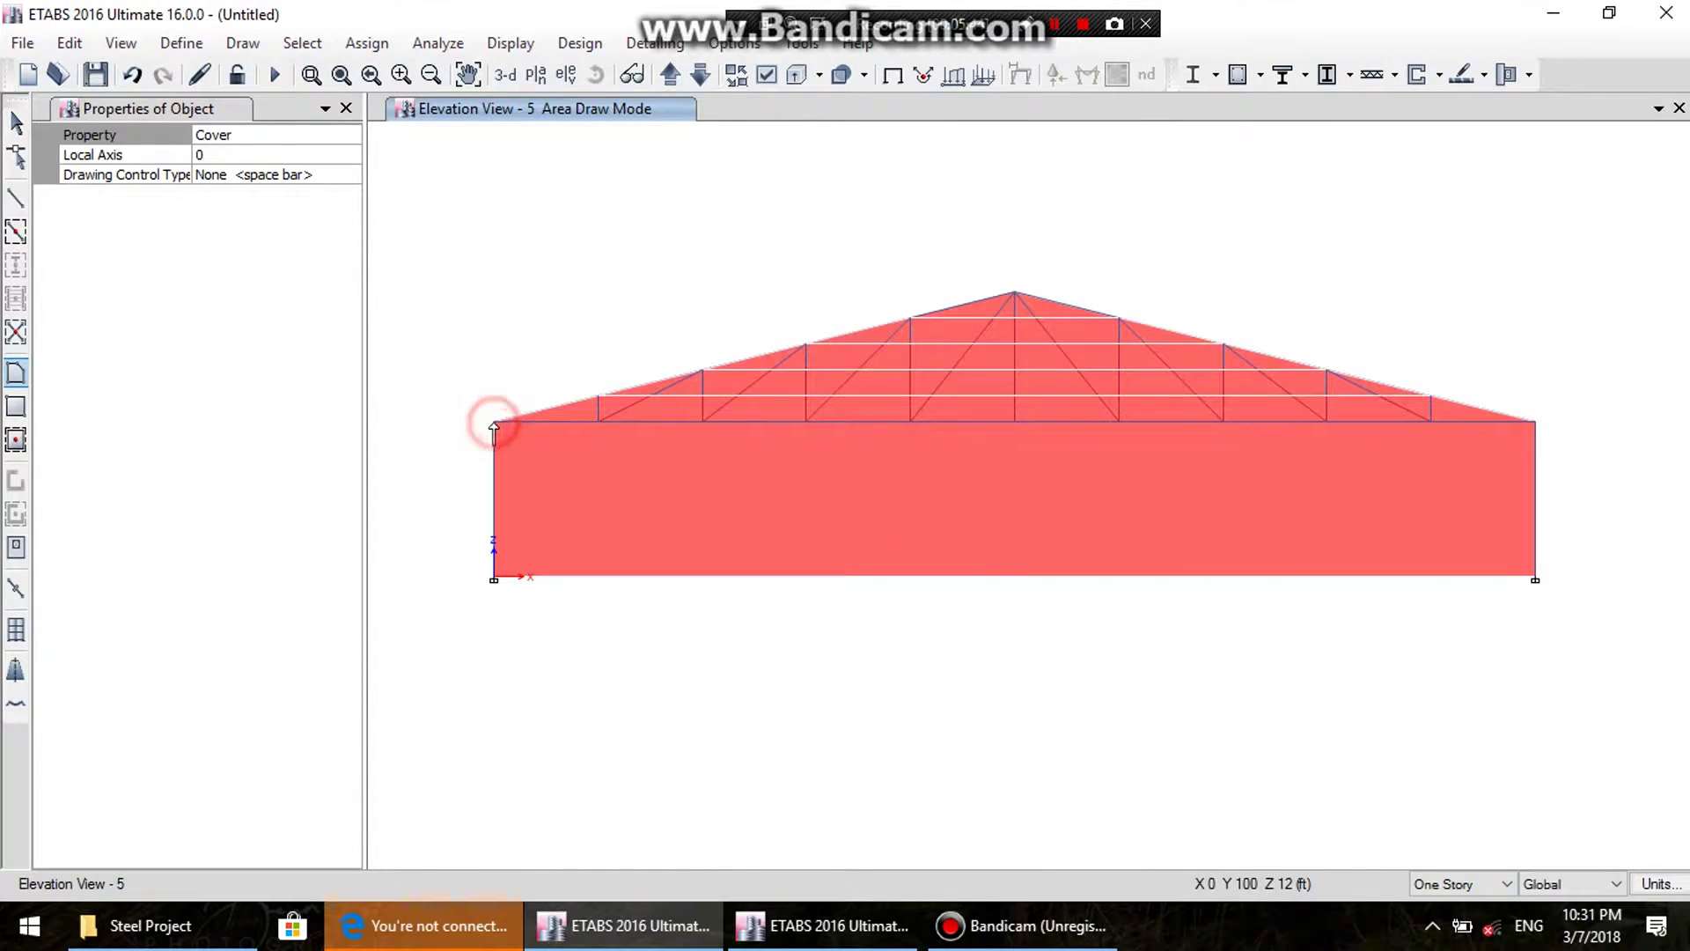
{"action": "middle_click_drag", "start_coordinate": [788, 246], "coordinate": [909, 317]}
{"action": "key", "text": "Escape"}
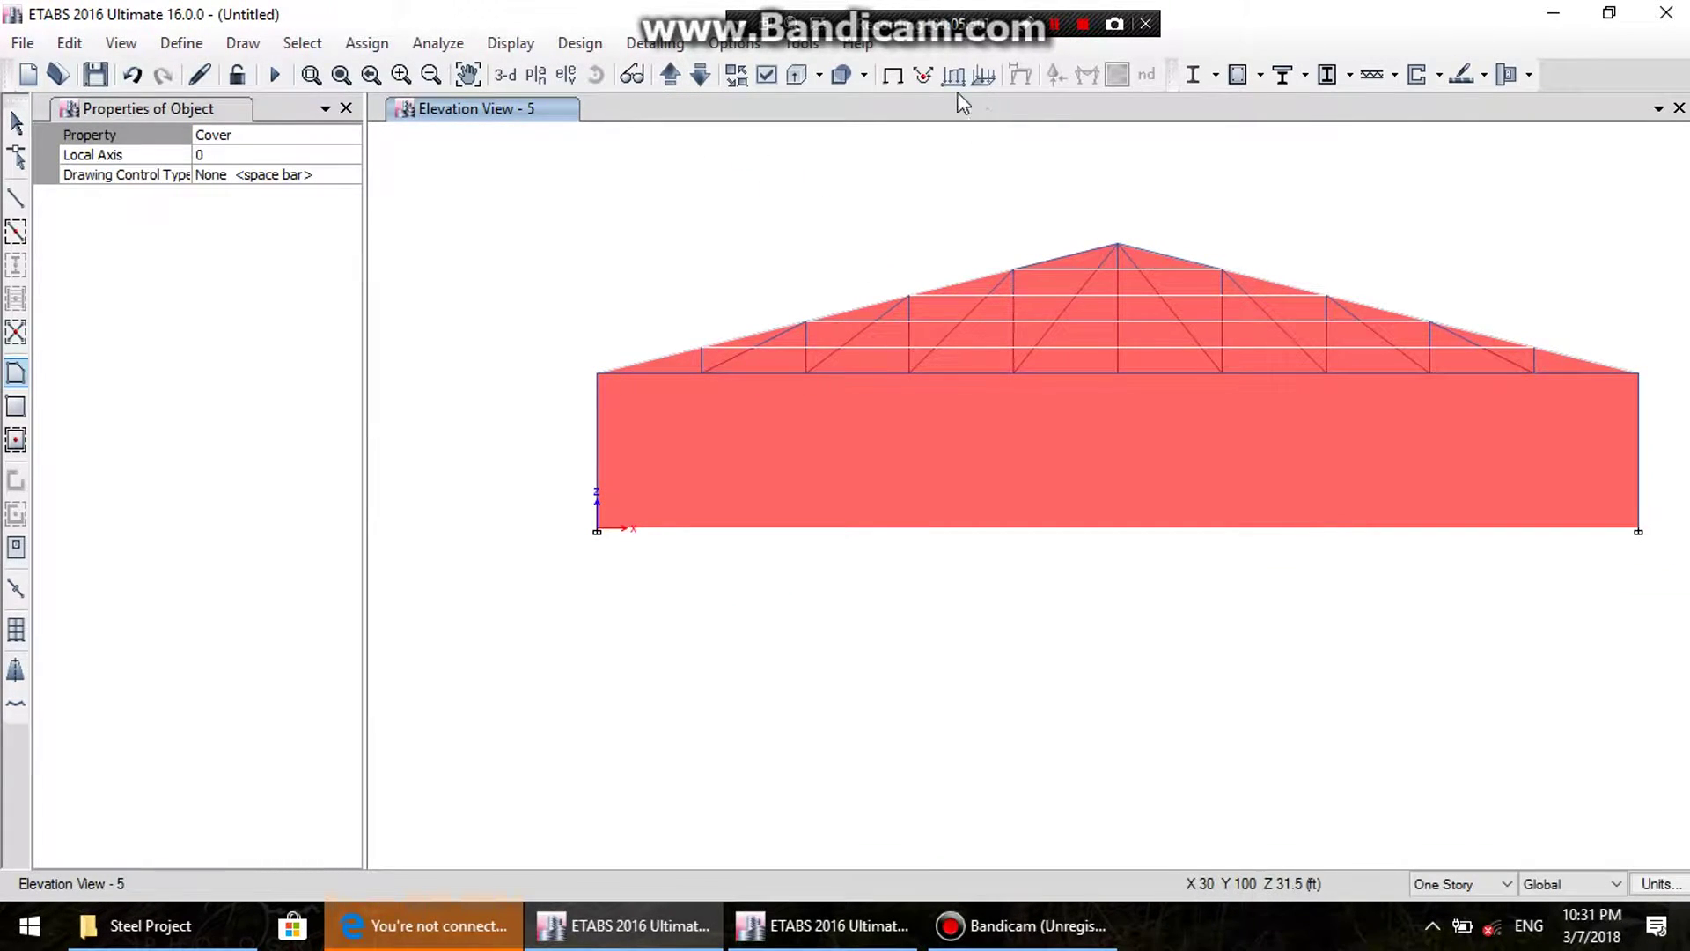
- Display the model in 3-D and inspect the Cover areas on the gable ends and side walls
{"action": "left_click", "coordinate": [505, 74]}
{"action": "mouse_move", "coordinate": [1083, 563]}
{"action": "middle_mouse_down", "text": "shift"}
{"action": "mouse_move", "coordinate": [1072, 366]}
{"action": "mouse_move", "coordinate": [1052, 377]}
{"action": "mouse_move", "coordinate": [1067, 440]}
{"action": "middle_mouse_up", "text": "shift"}
{"action": "scroll", "coordinate": [1053, 408], "scroll_direction": "down", "scroll_amount": 3}
{"action": "scroll", "coordinate": [1034, 392], "scroll_direction": "up", "scroll_amount": 3}
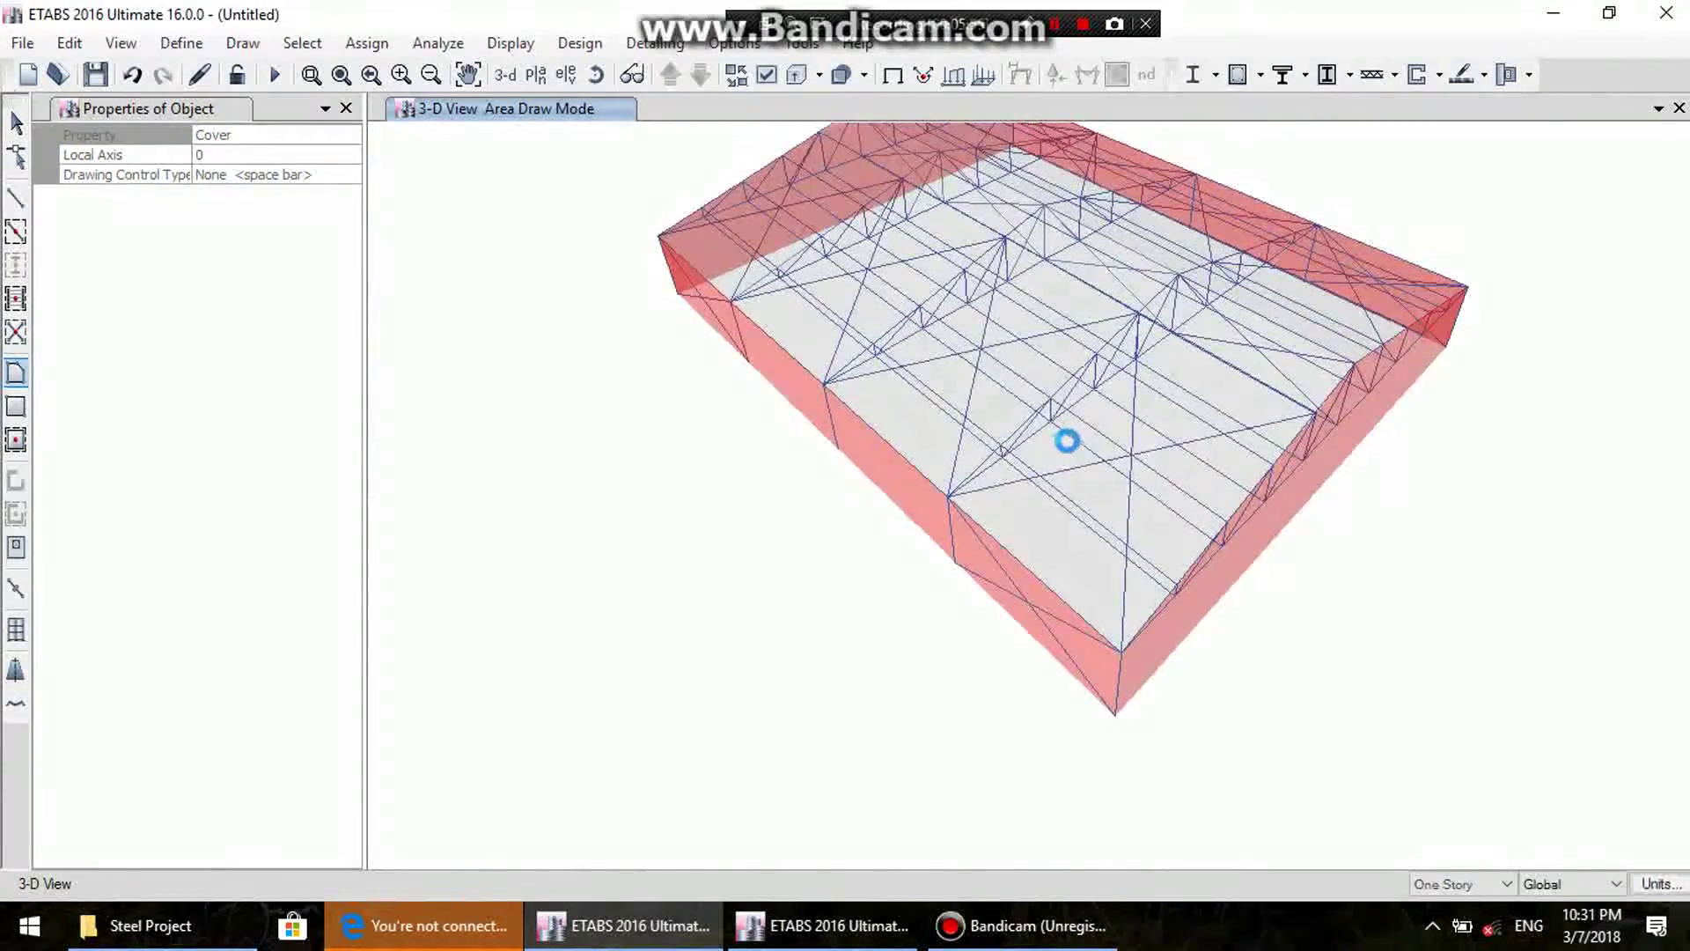
{"action": "middle_click_drag", "start_coordinate": [731, 365], "coordinate": [542, 266], "text": "shift"}
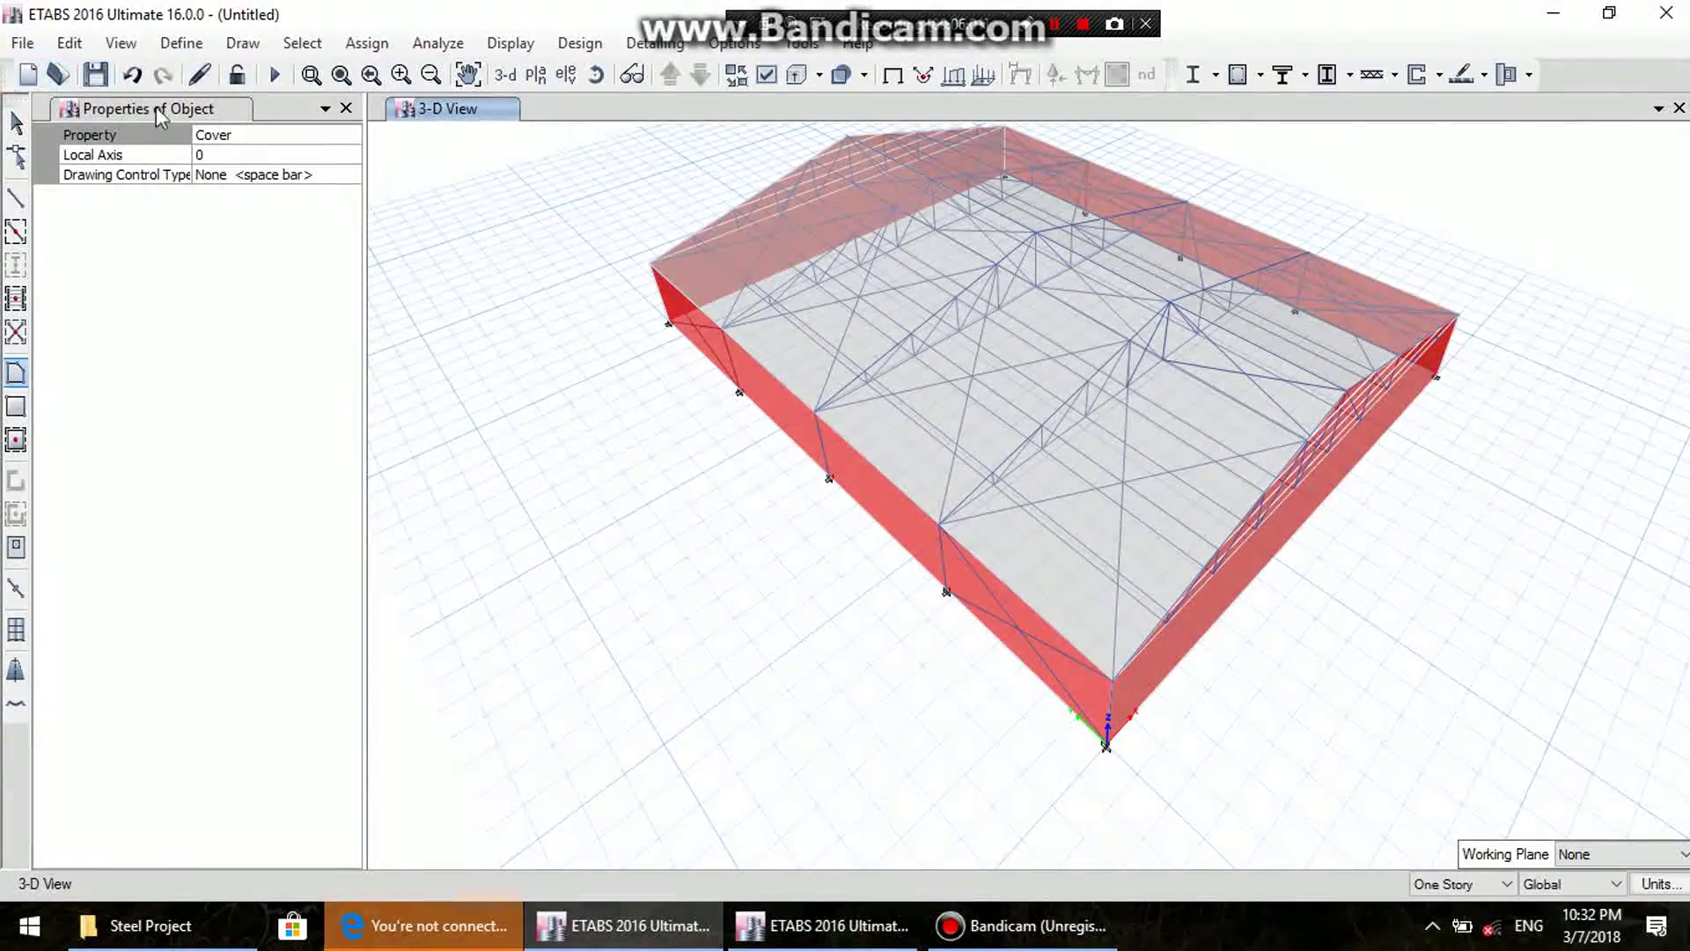
{"action": "left_click", "coordinate": [134, 76]}
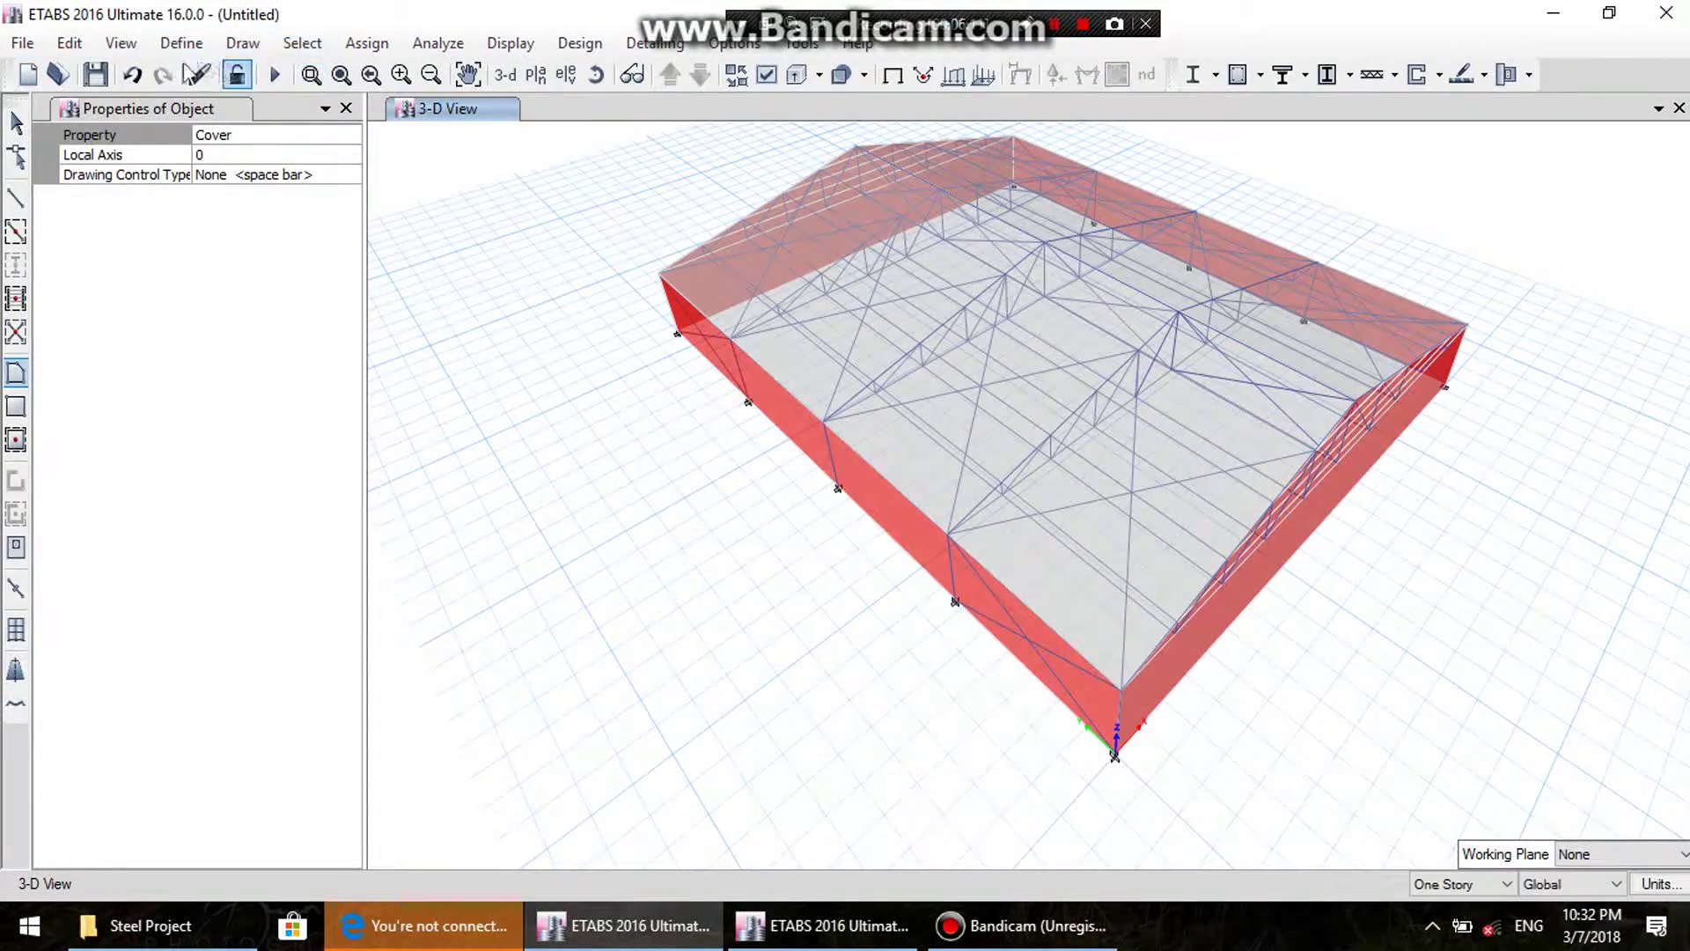
- Switch the view to elevation A, showing the side wall
{"action": "left_click", "coordinate": [564, 74]}
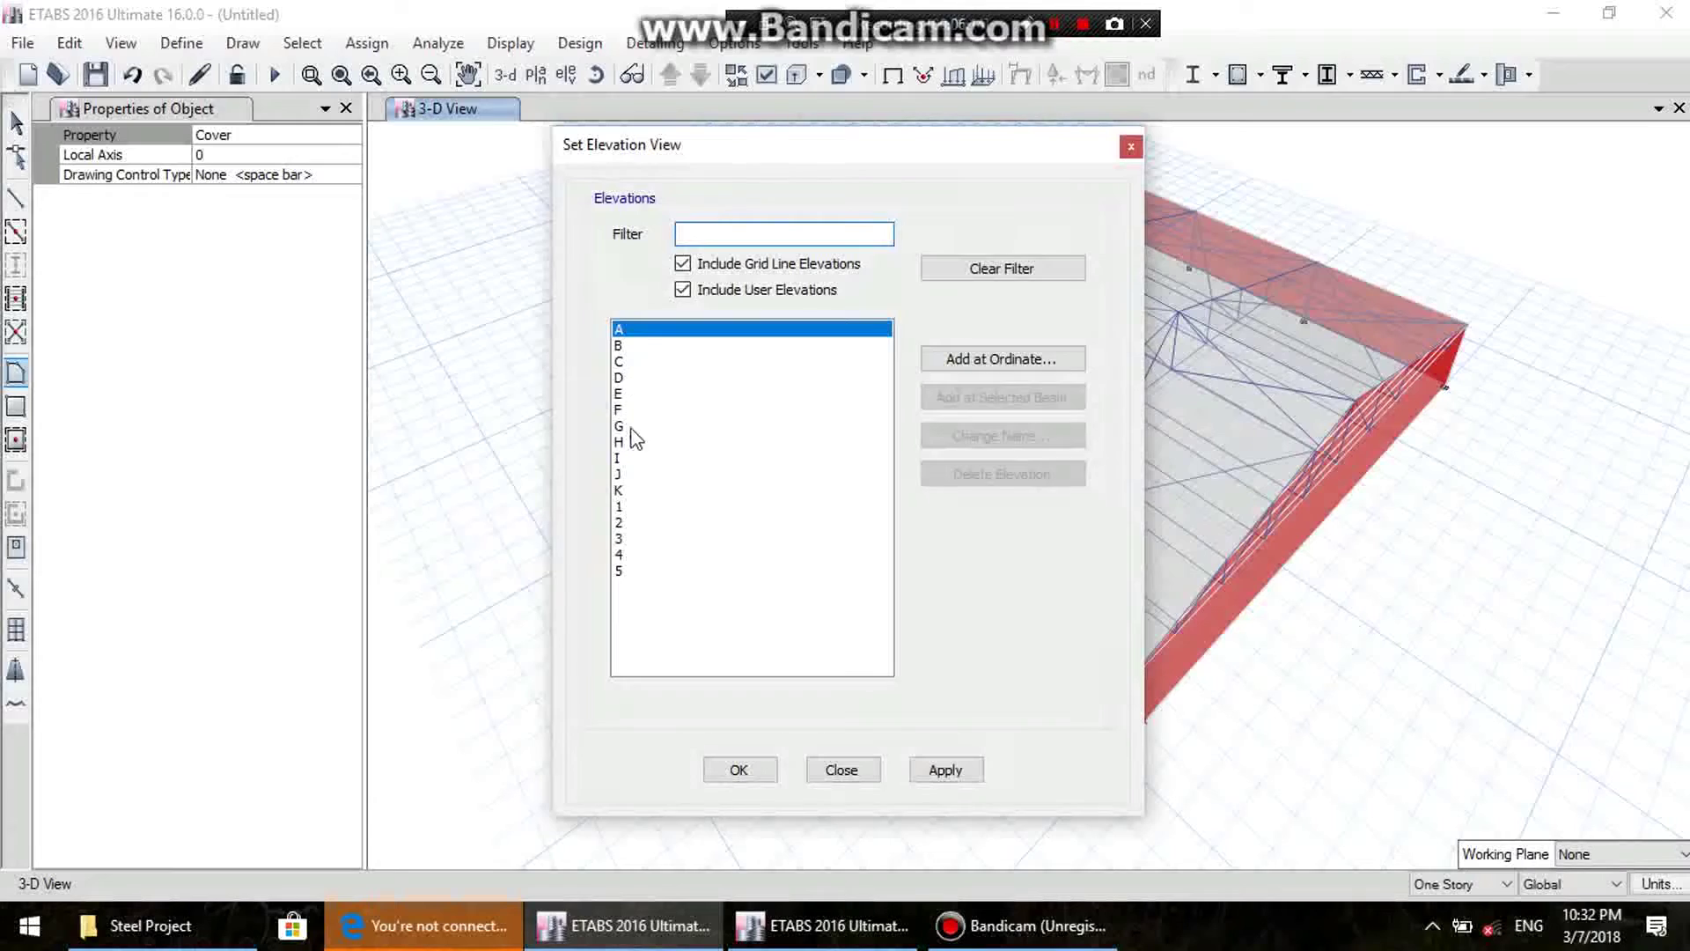
{"action": "left_click", "coordinate": [938, 767]}
{"action": "left_click", "coordinate": [858, 772]}
{"action": "middle_click_drag", "start_coordinate": [898, 691], "coordinate": [944, 585]}
{"action": "key", "text": "Escape"}
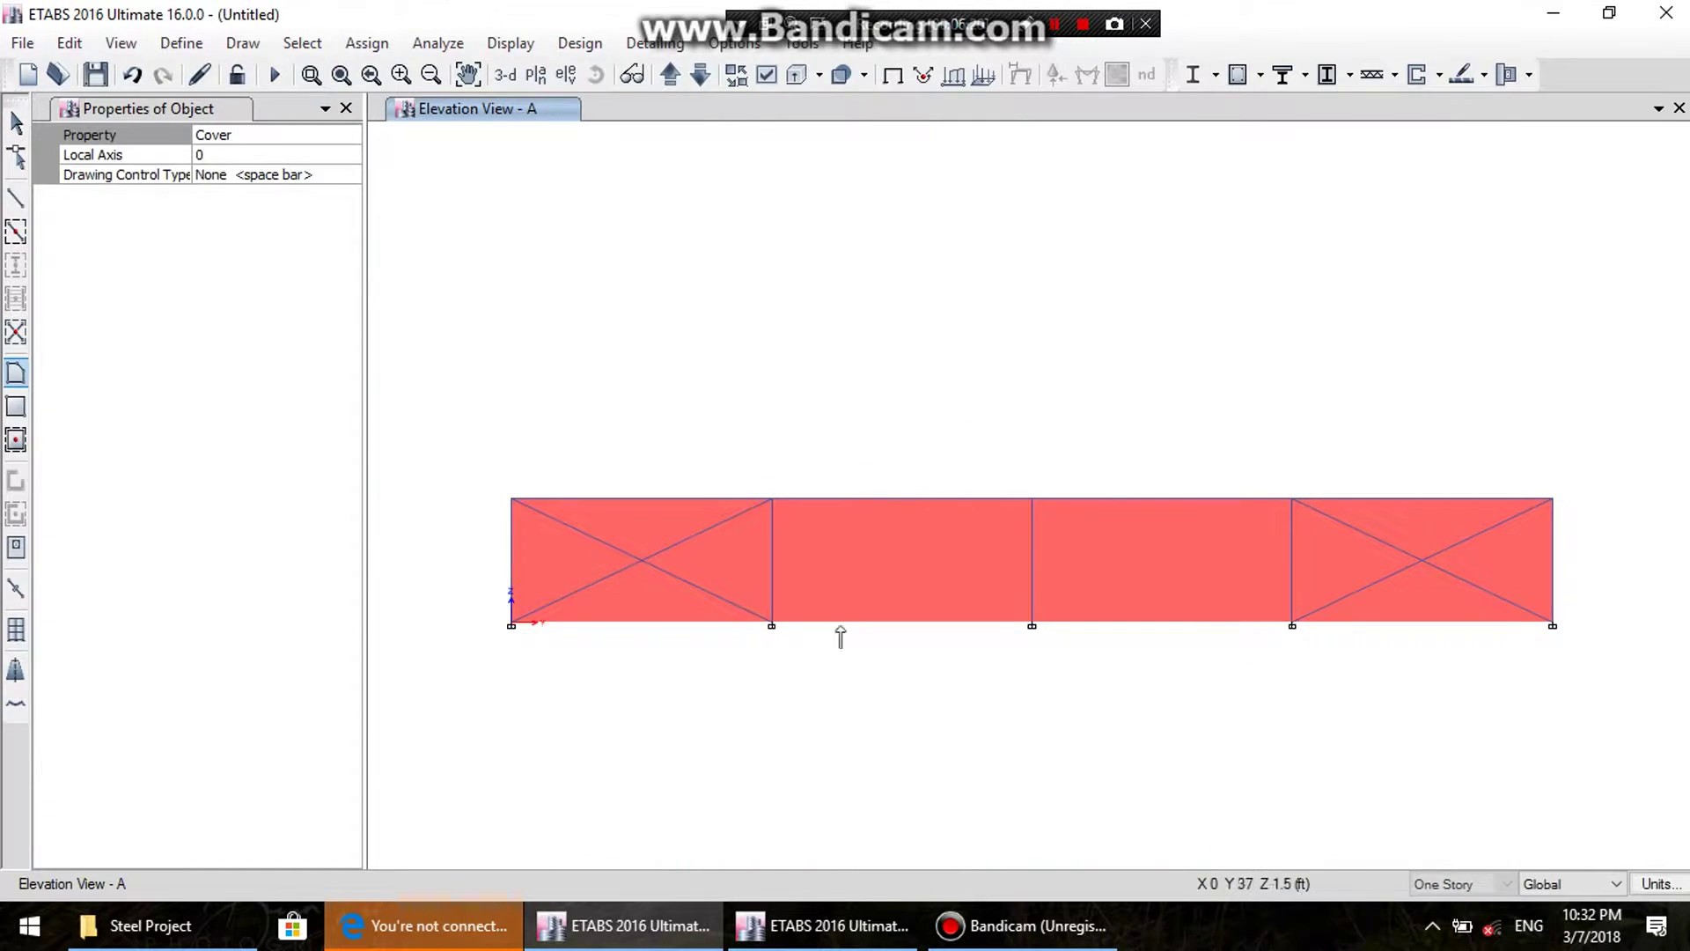
{"action": "middle_click_drag", "start_coordinate": [683, 630], "coordinate": [698, 589]}
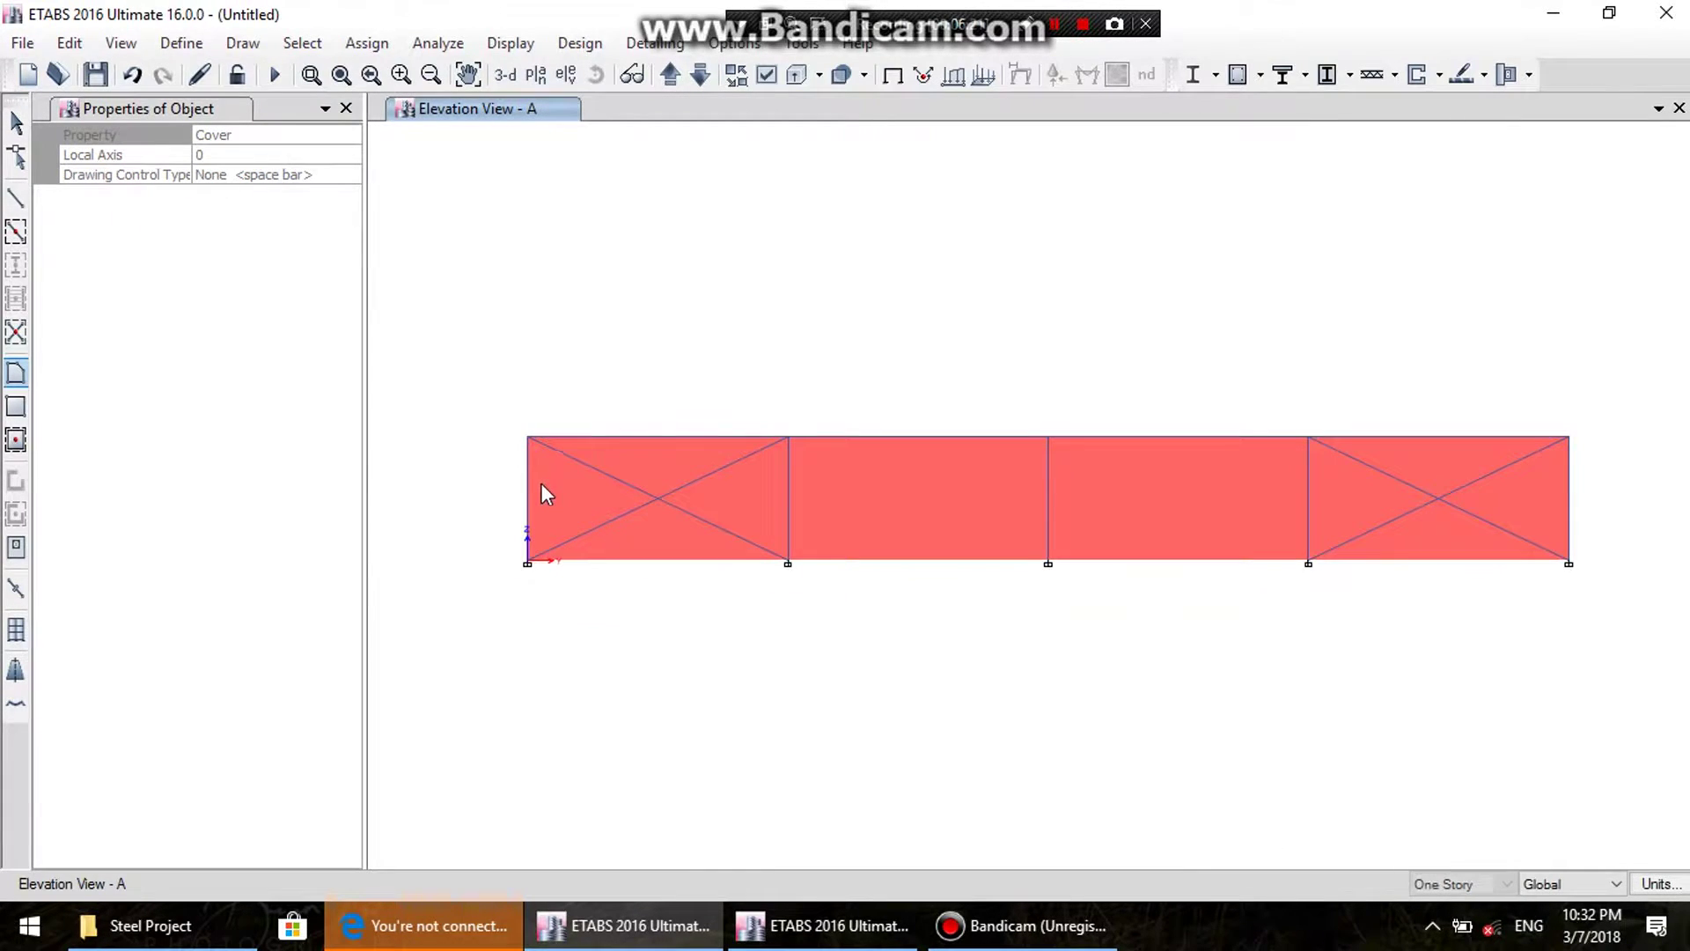
- Divide the five columns on elevation A into 3 frame objects each
{"action": "left_click", "coordinate": [15, 201]}
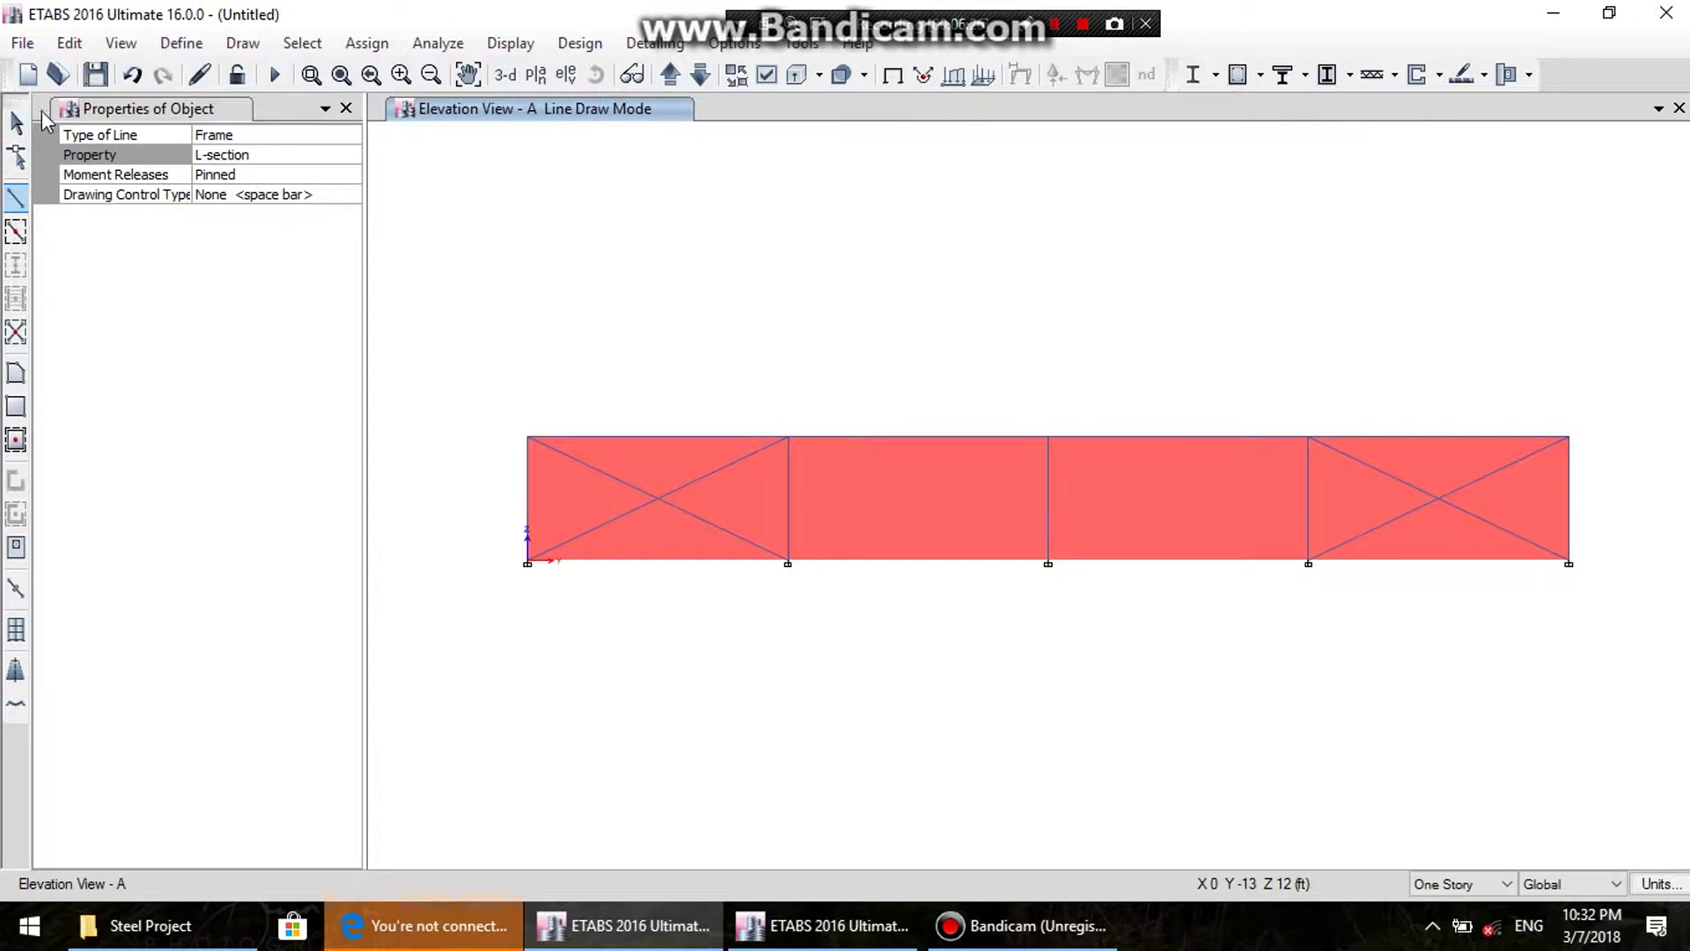
{"action": "left_click", "coordinate": [16, 123]}
{"action": "scroll", "coordinate": [460, 328], "scroll_direction": "up", "scroll_amount": 2}
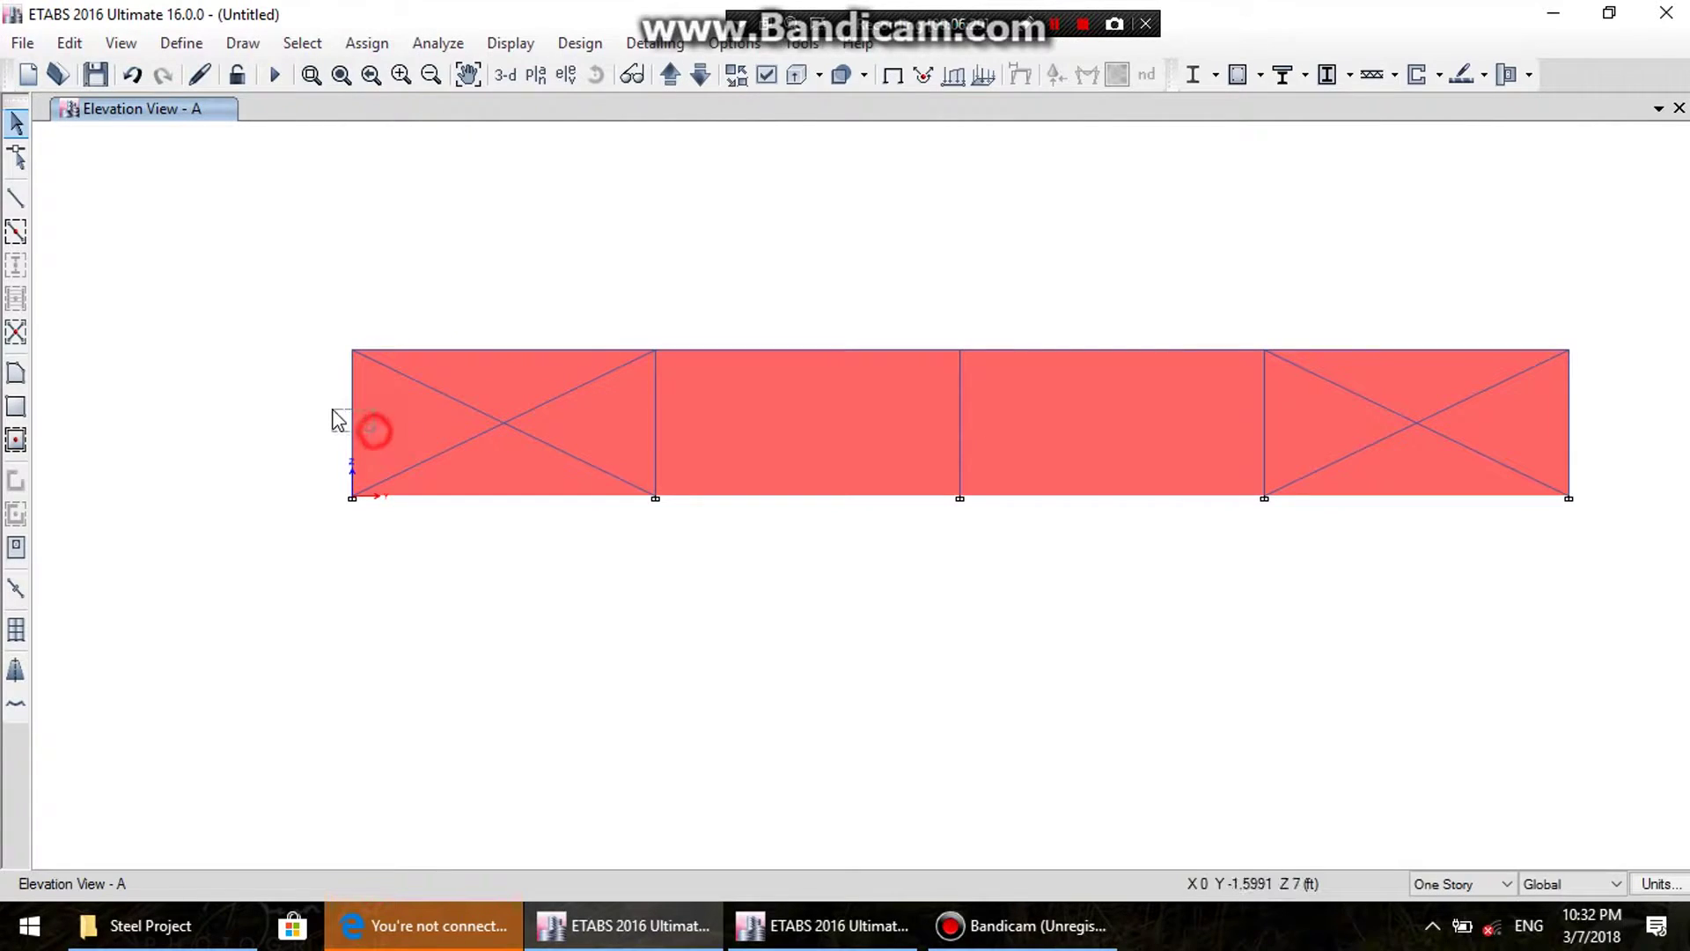
{"action": "left_click_drag", "start_coordinate": [374, 431], "coordinate": [339, 420]}
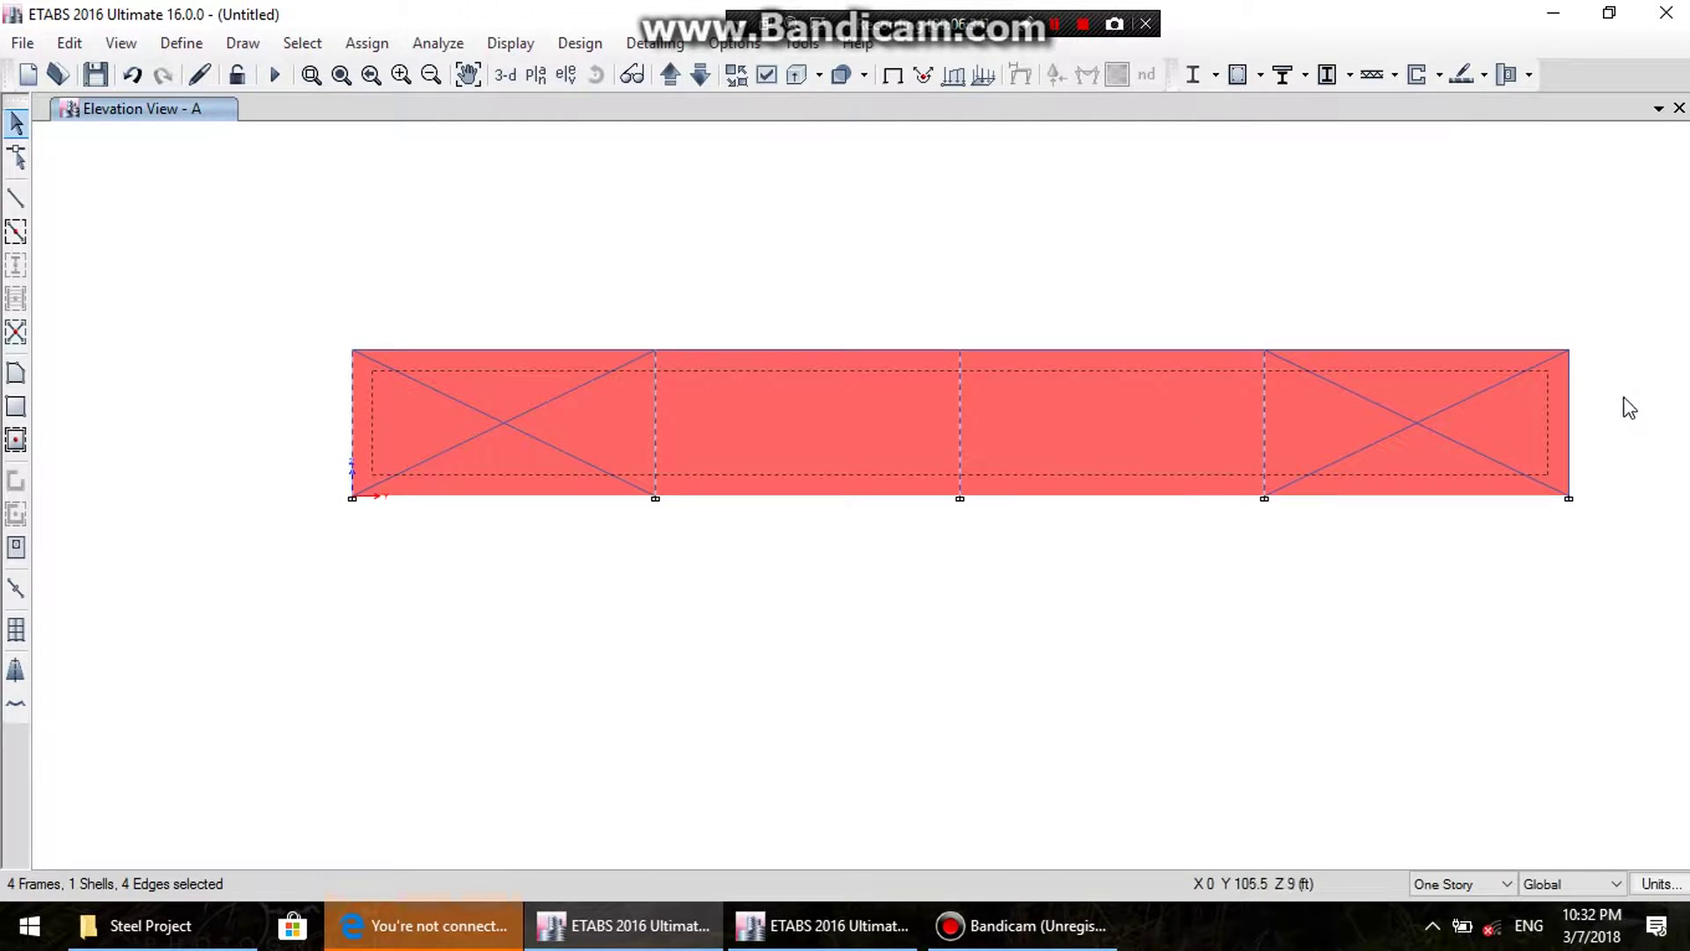
{"action": "left_click", "coordinate": [1096, 424]}
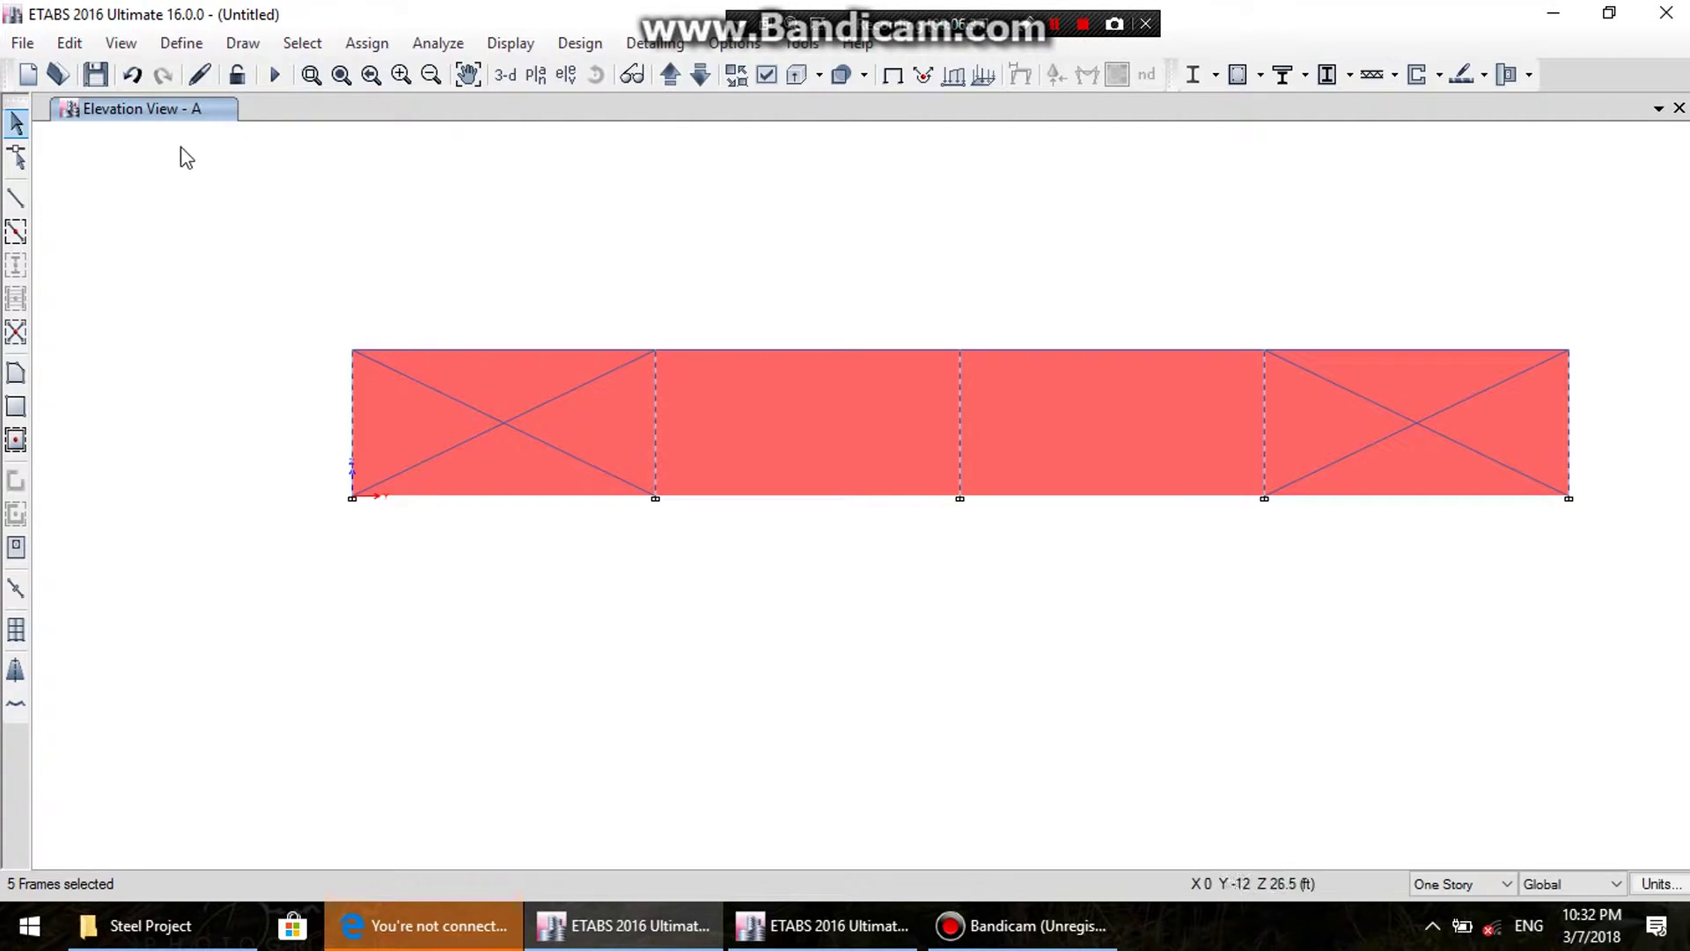
{"action": "left_click", "coordinate": [70, 43]}
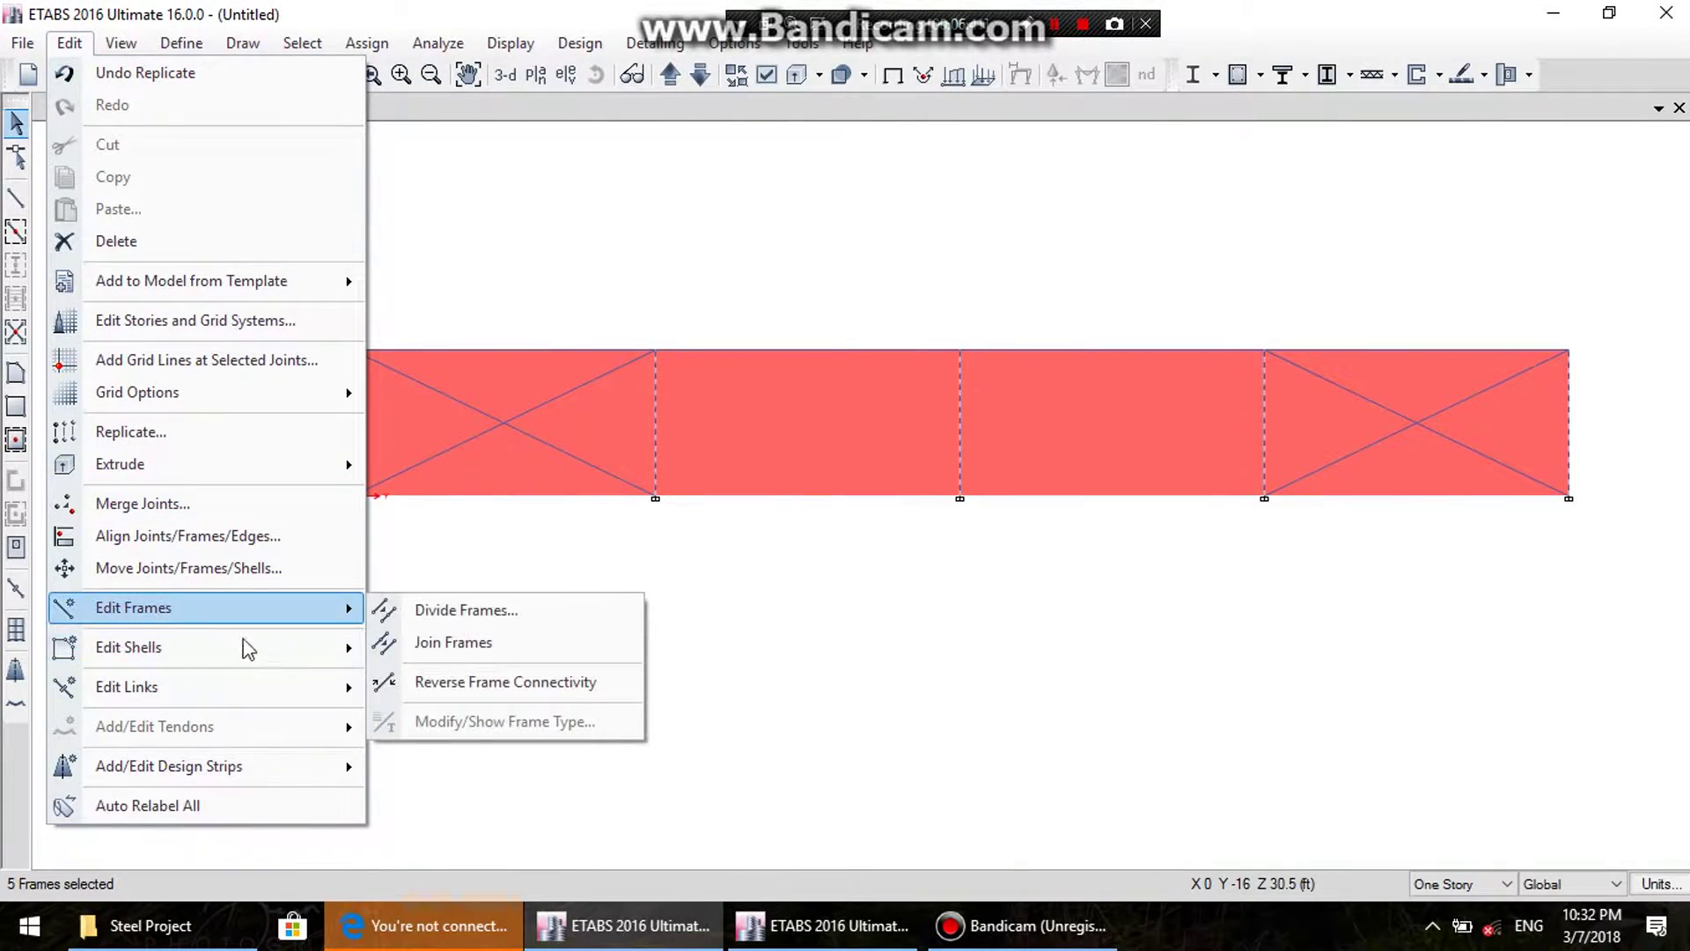
{"action": "left_click", "coordinate": [426, 616]}
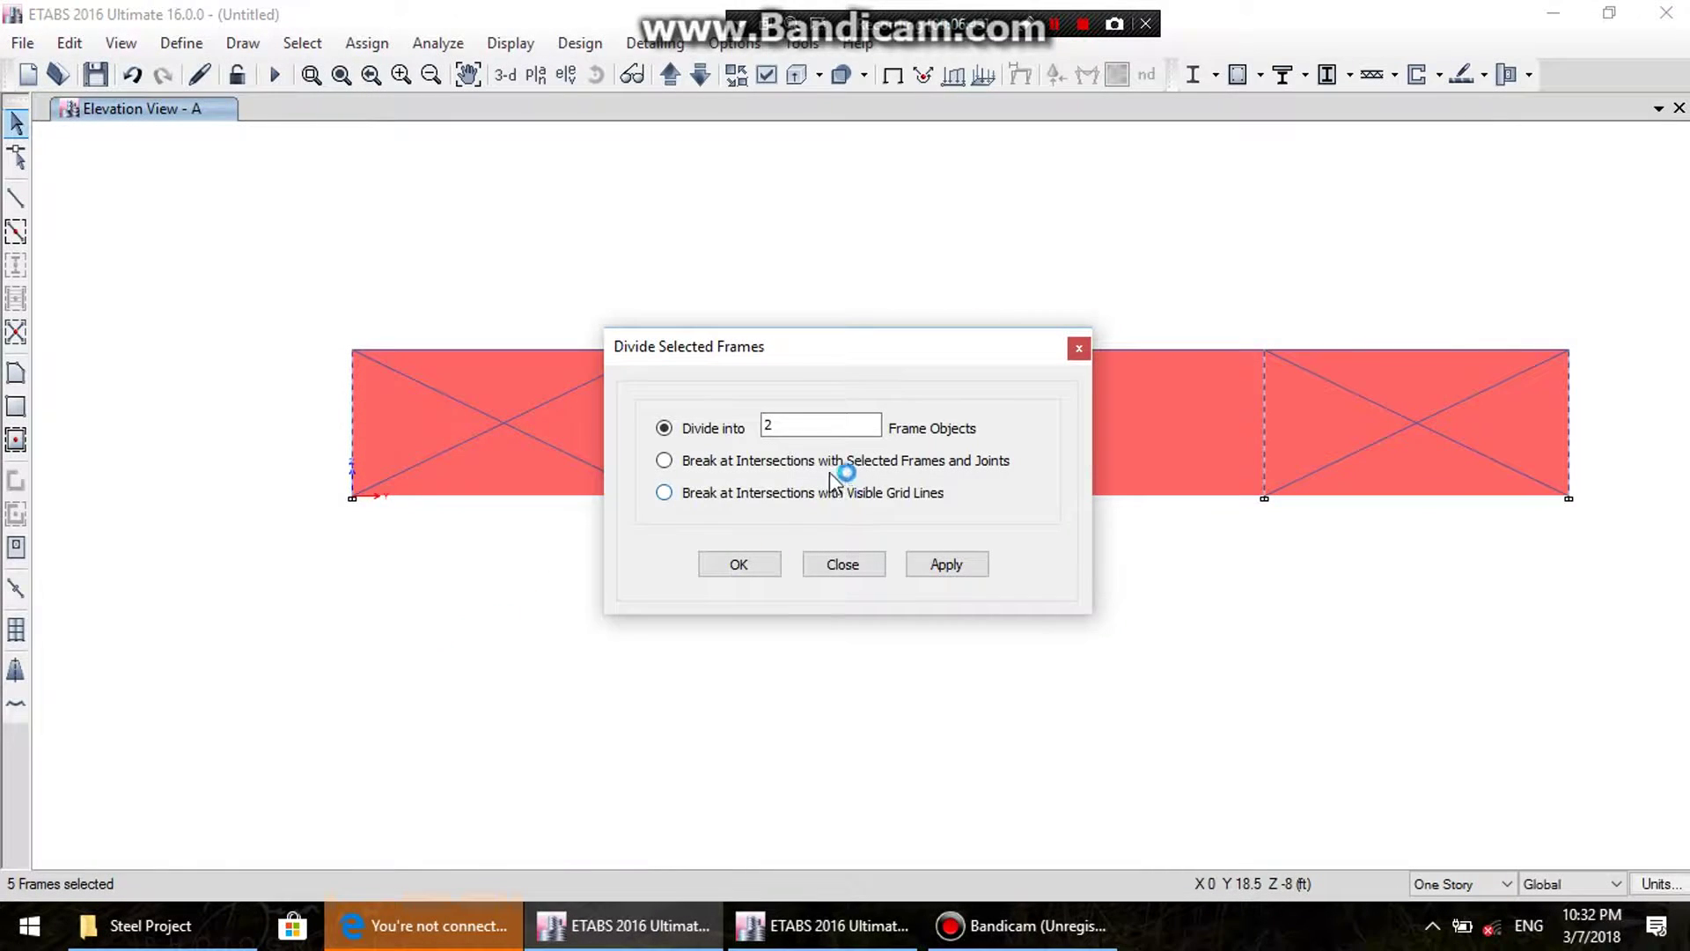
{"action": "double_click", "coordinate": [795, 428]}
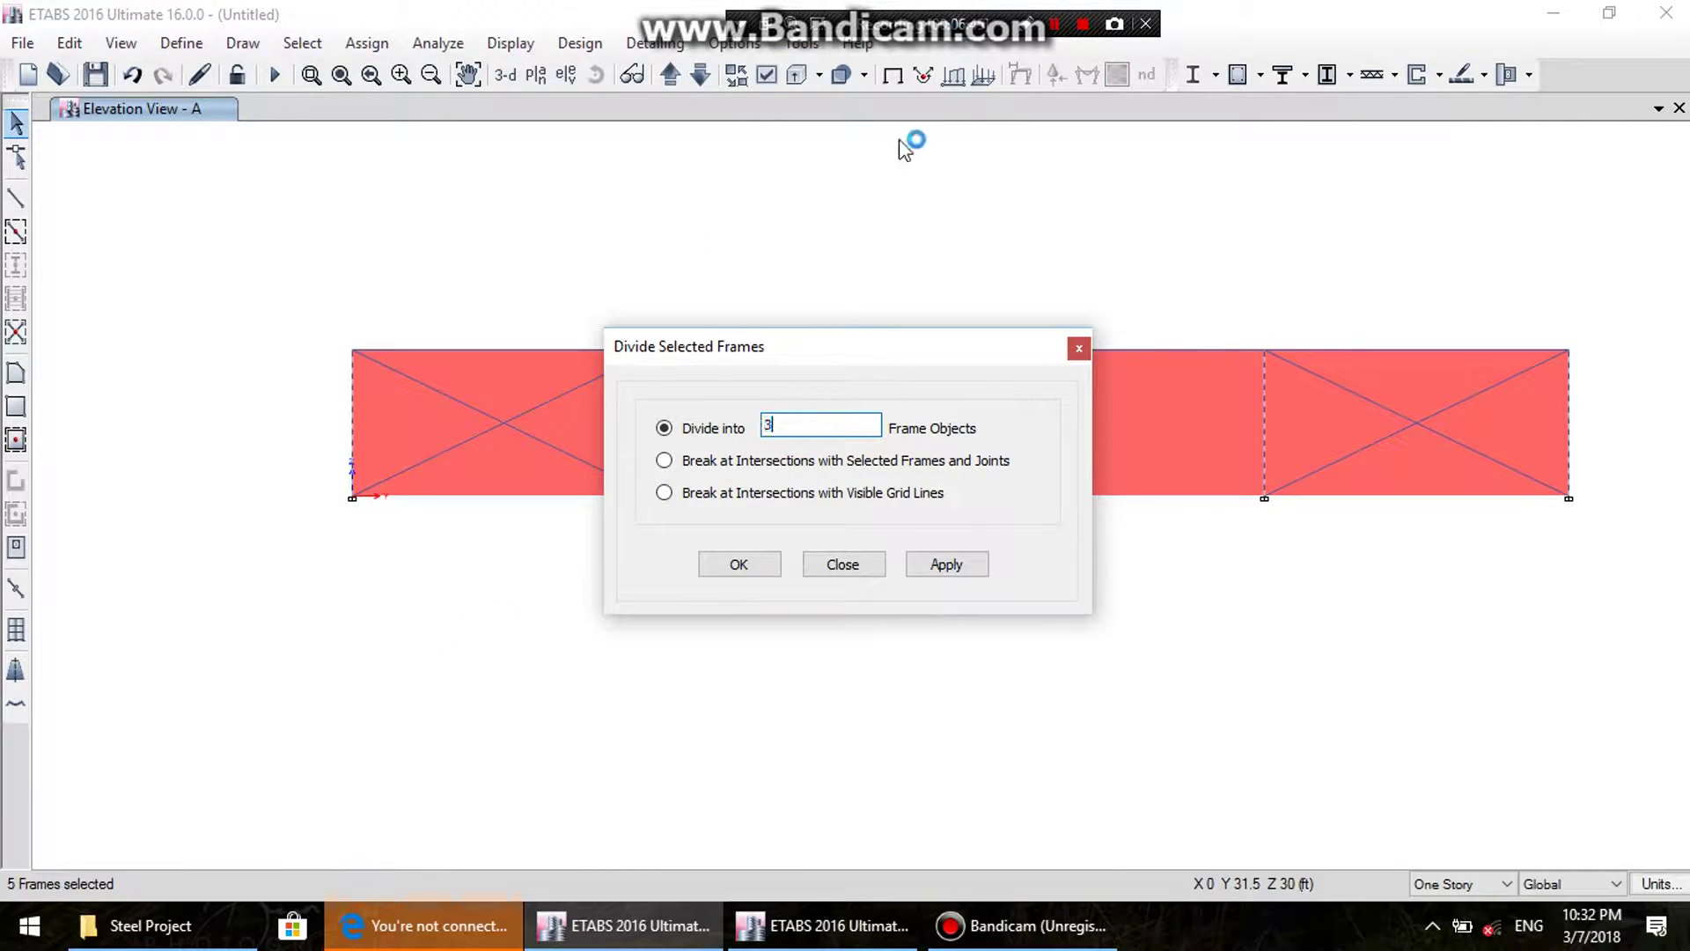
{"action": "left_click", "coordinate": [952, 571]}
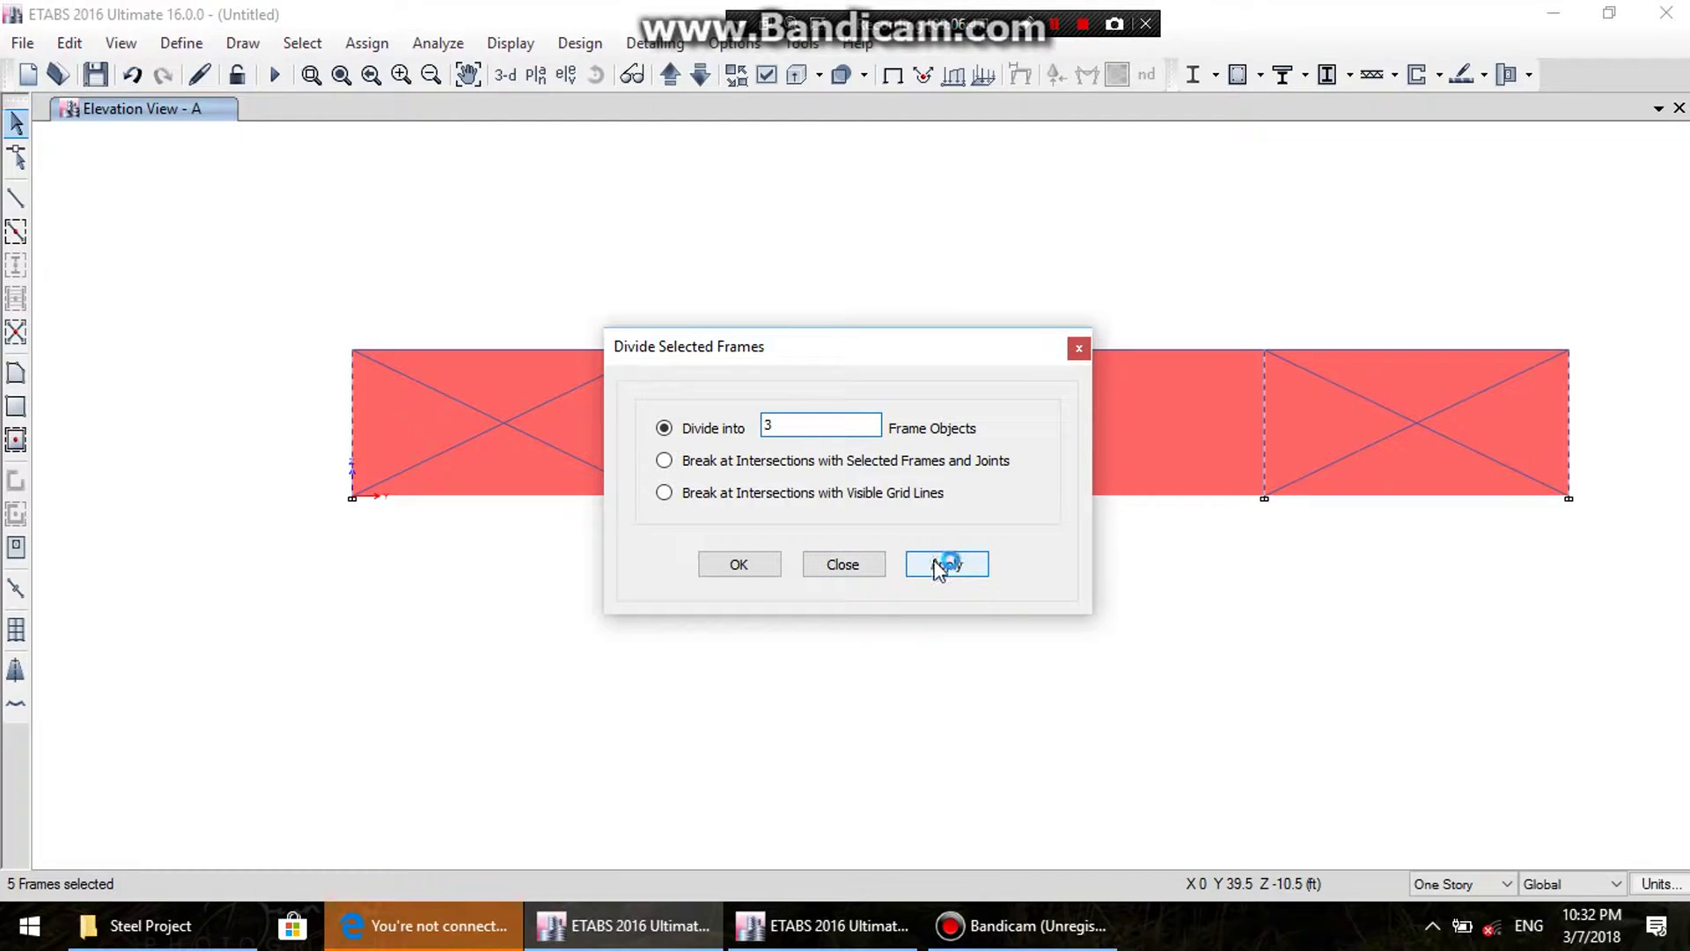
{"action": "left_click", "coordinate": [840, 564]}
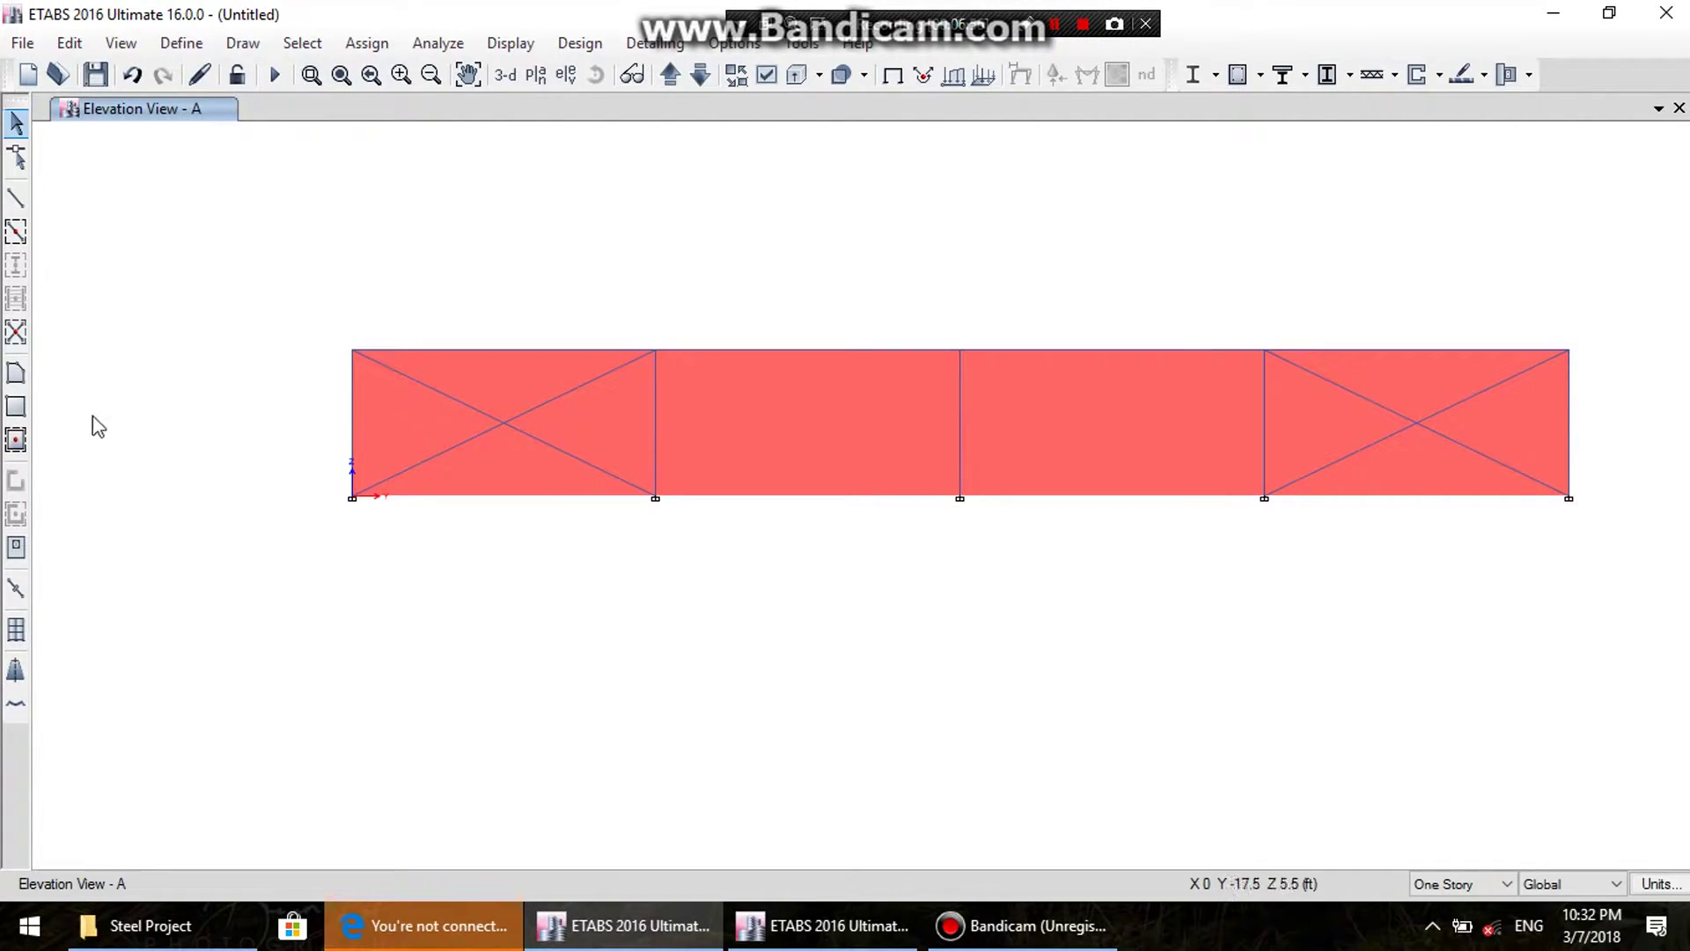
- Draw a horizontal line of pinned L-section frames across all bays of elevation A, through the upper column division joints at Z 8 ft
{"action": "left_click", "coordinate": [15, 199]}
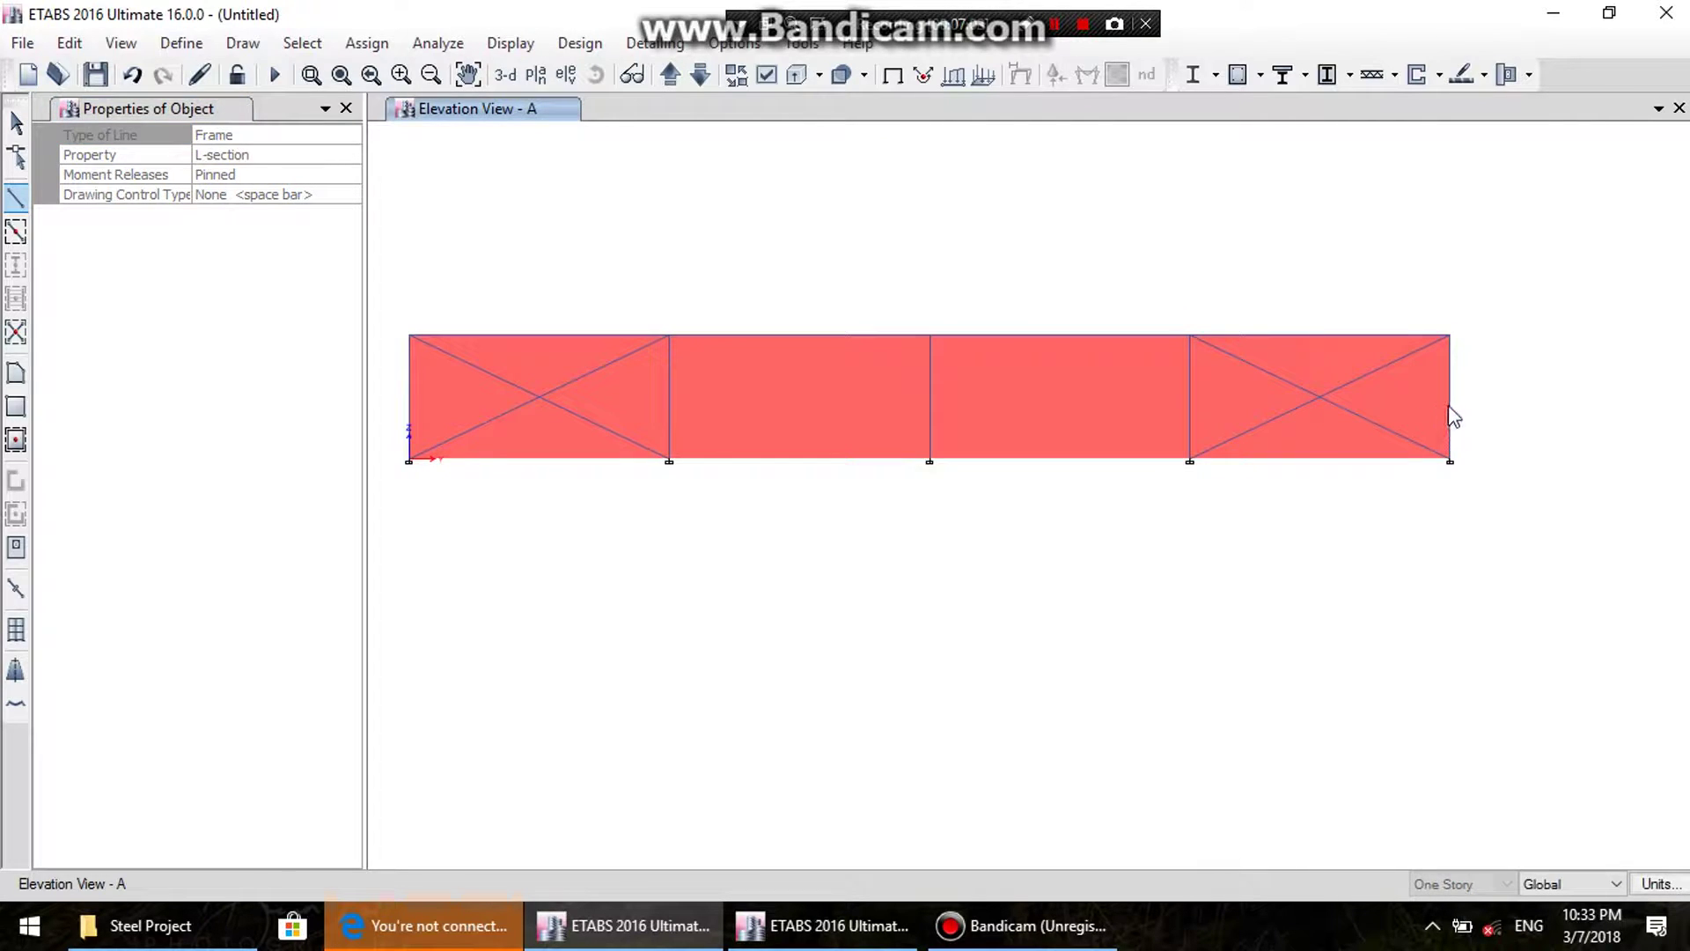
{"action": "left_click", "coordinate": [1450, 376]}
{"action": "left_click", "coordinate": [1191, 374]}
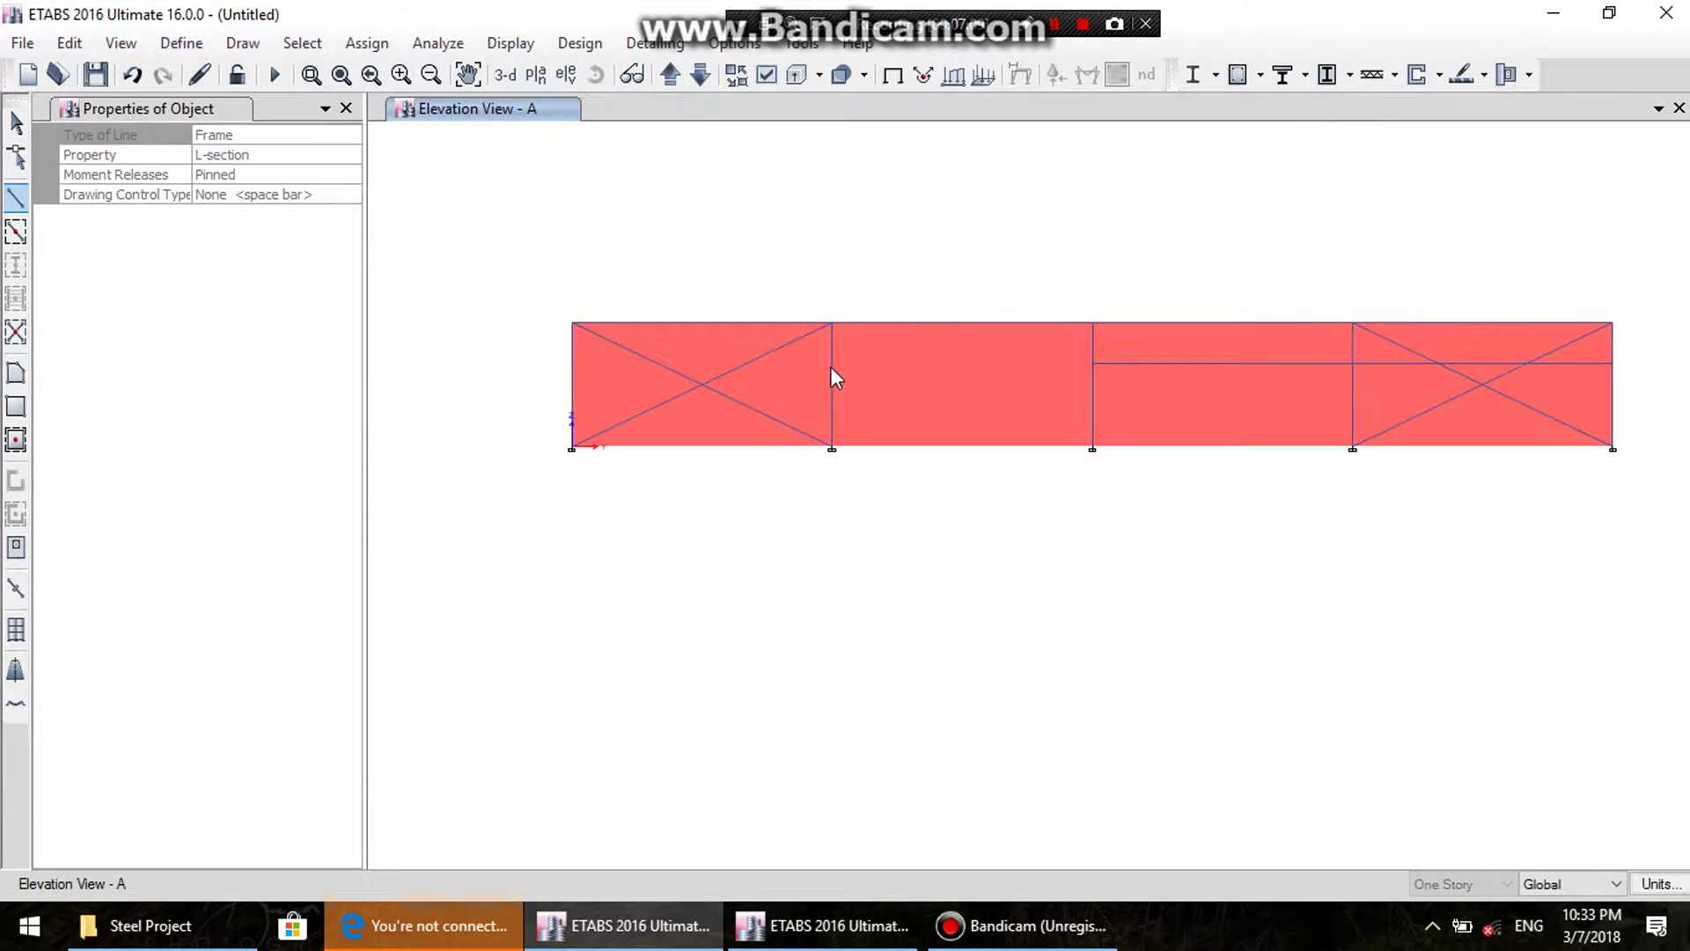
{"action": "left_click", "coordinate": [830, 365]}
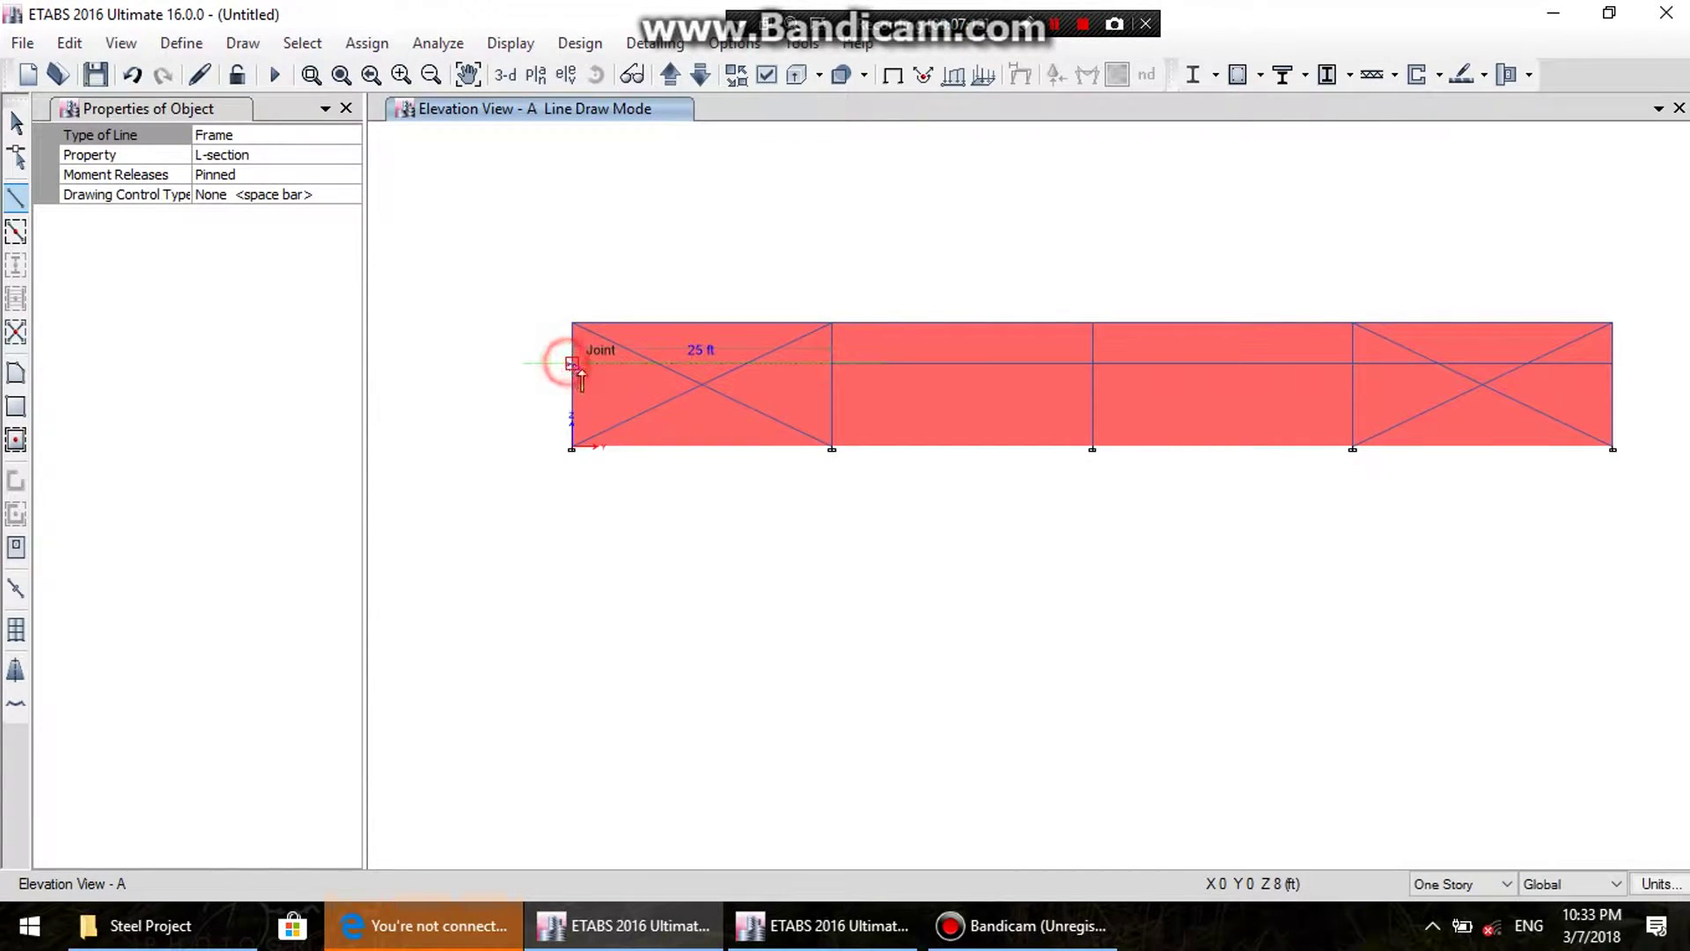
{"action": "left_click", "coordinate": [995, 509]}
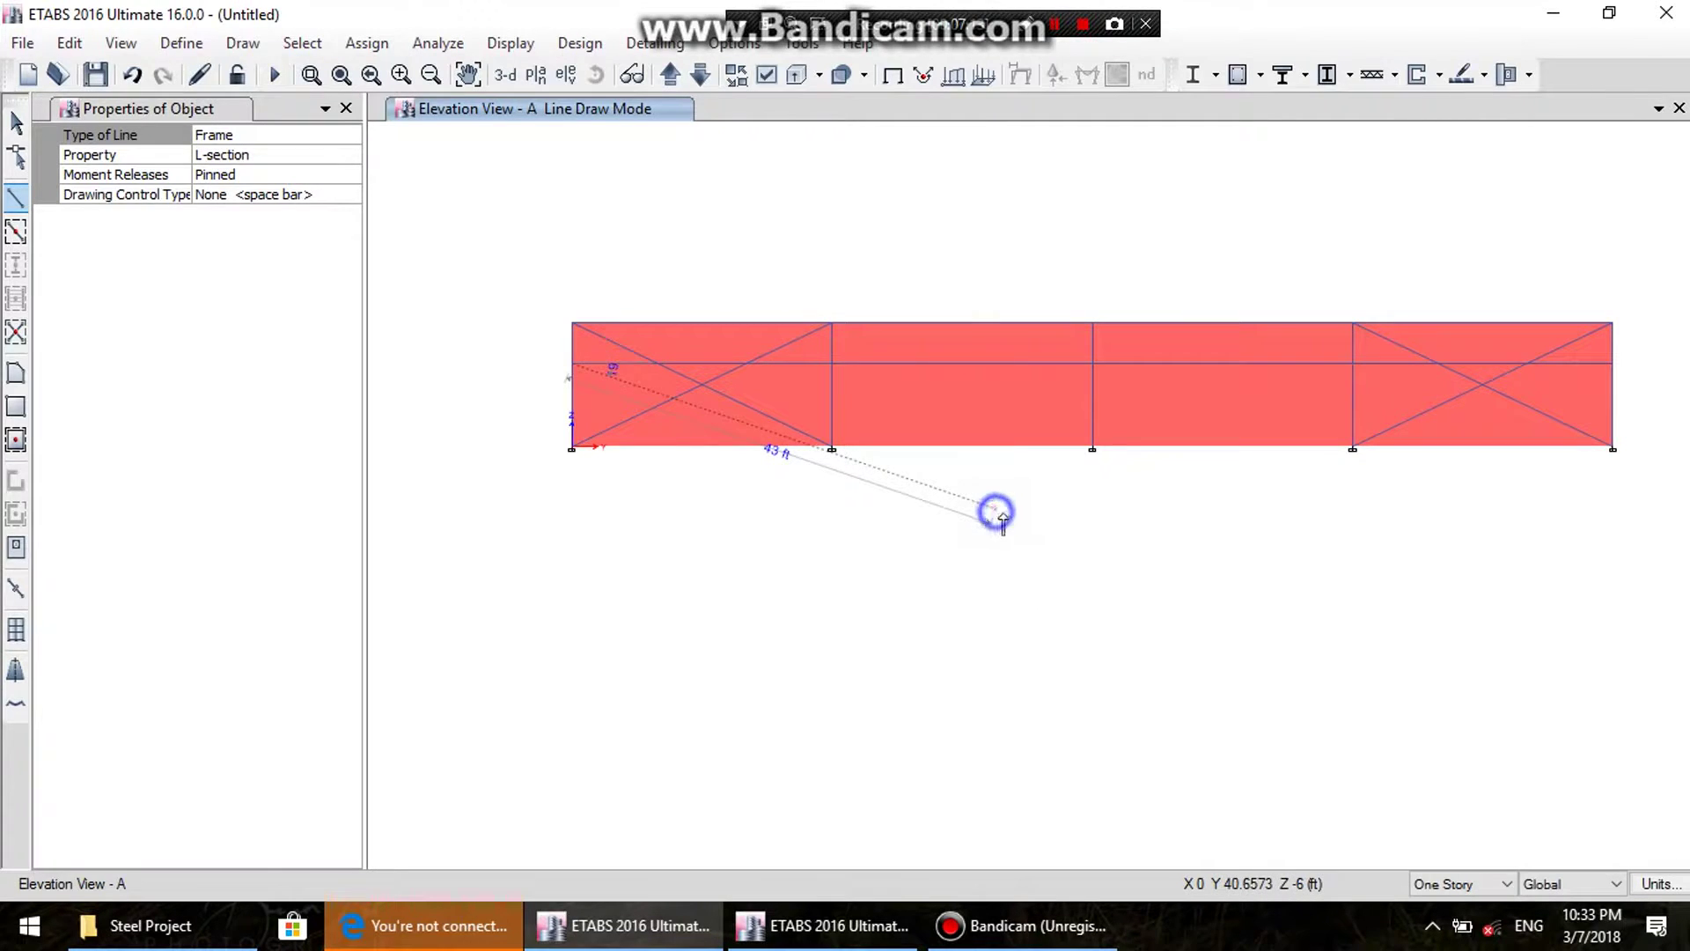
- Draw a second horizontal line of pinned L-section frames across all bays of elevation A, through the lower column division joints at Z 4 ft
{"action": "left_click", "coordinate": [1610, 405]}
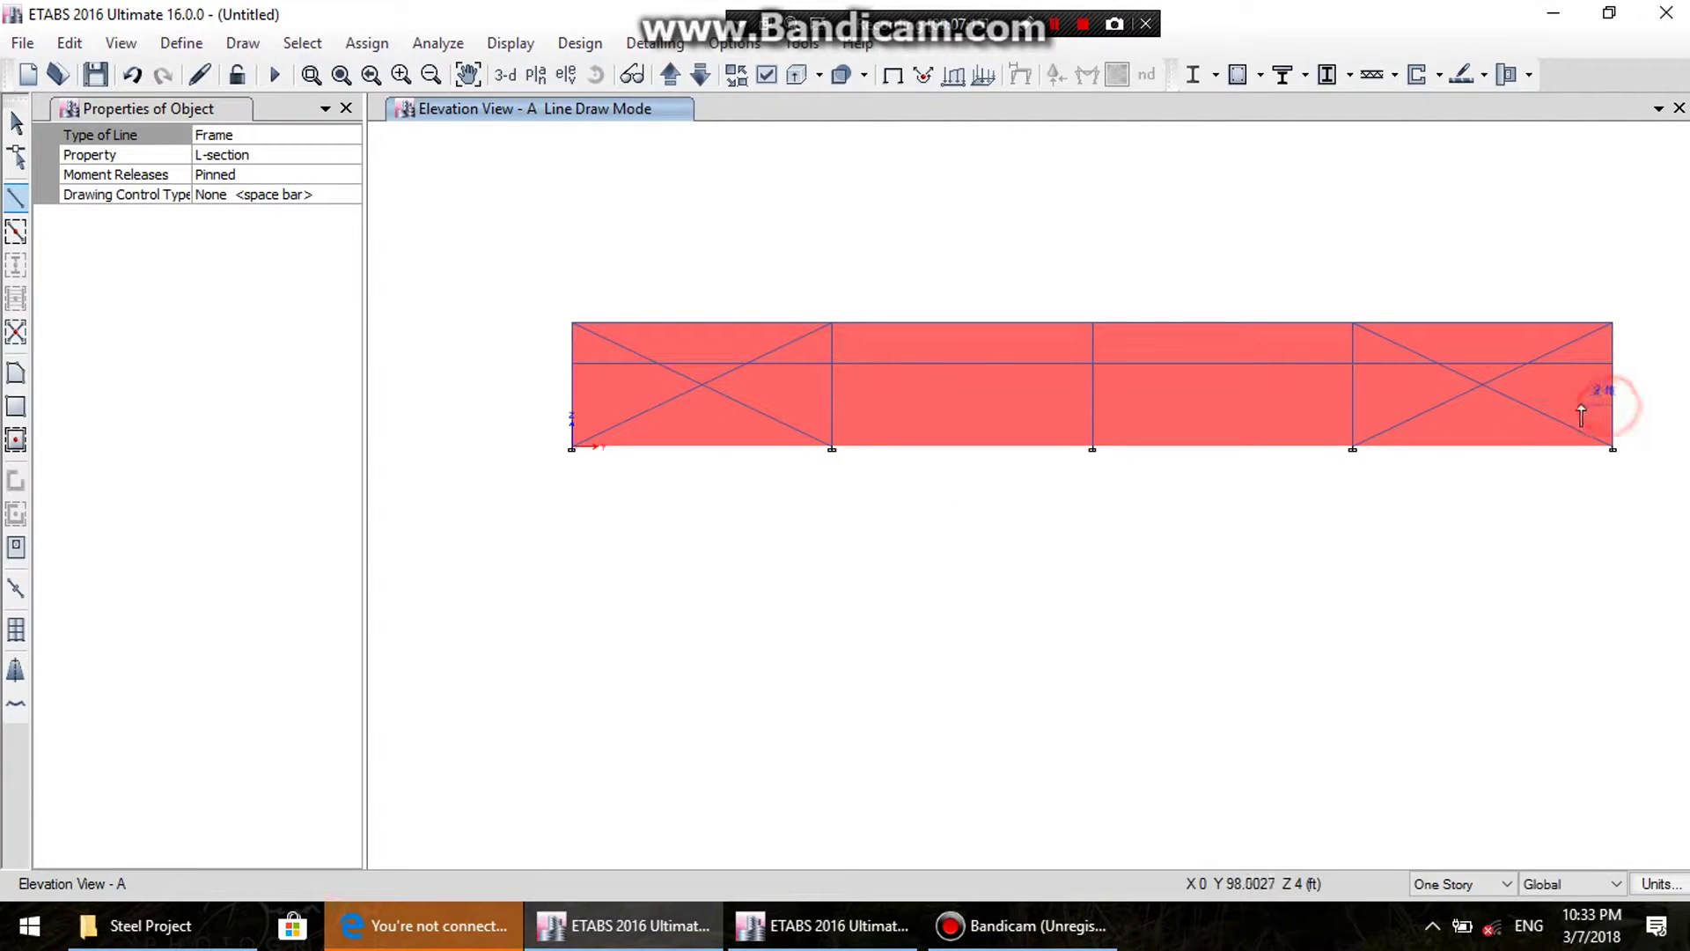
{"action": "left_click", "coordinate": [1347, 407]}
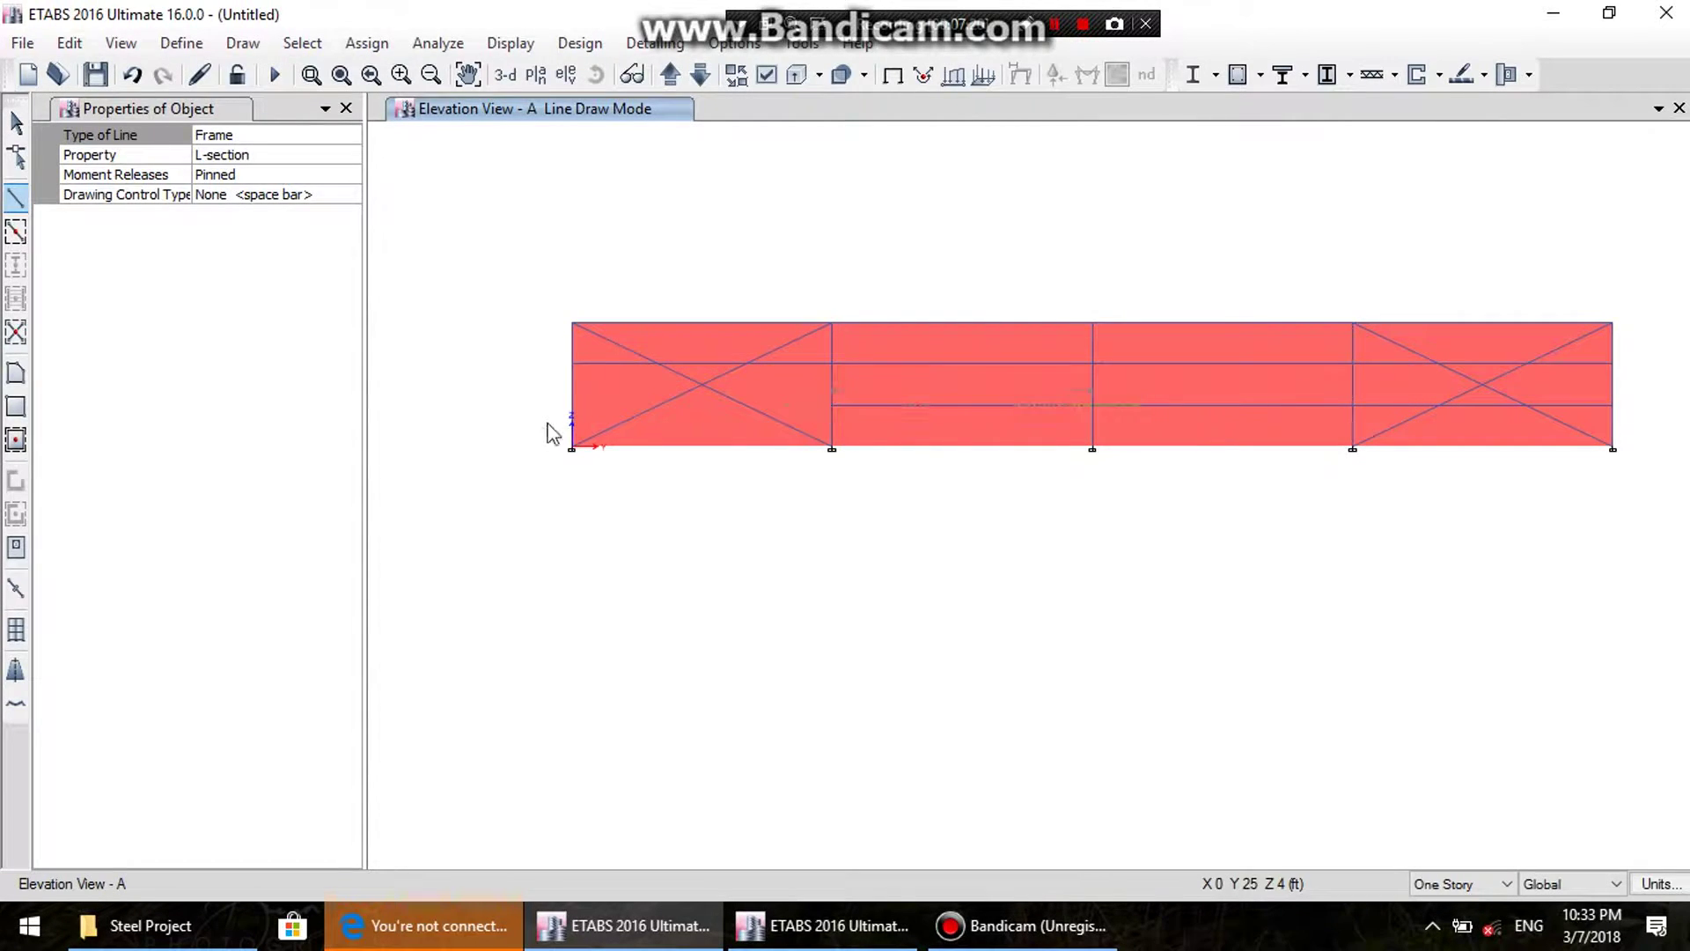
{"action": "left_click", "coordinate": [572, 405]}
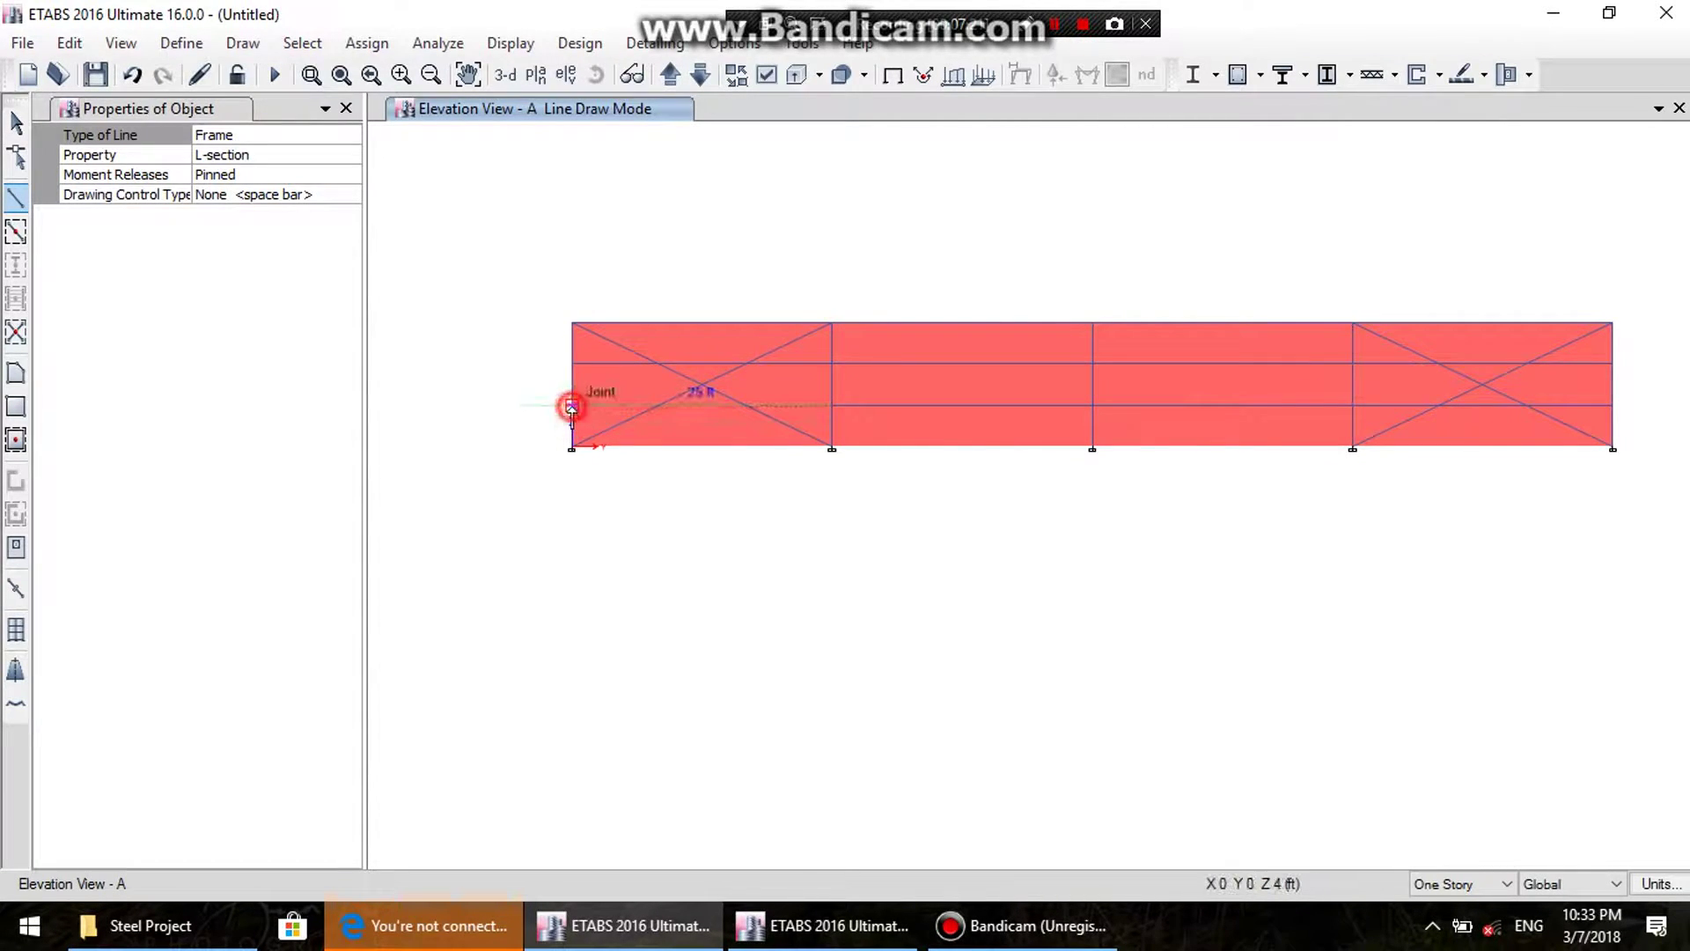
{"action": "right_click", "coordinate": [498, 317]}
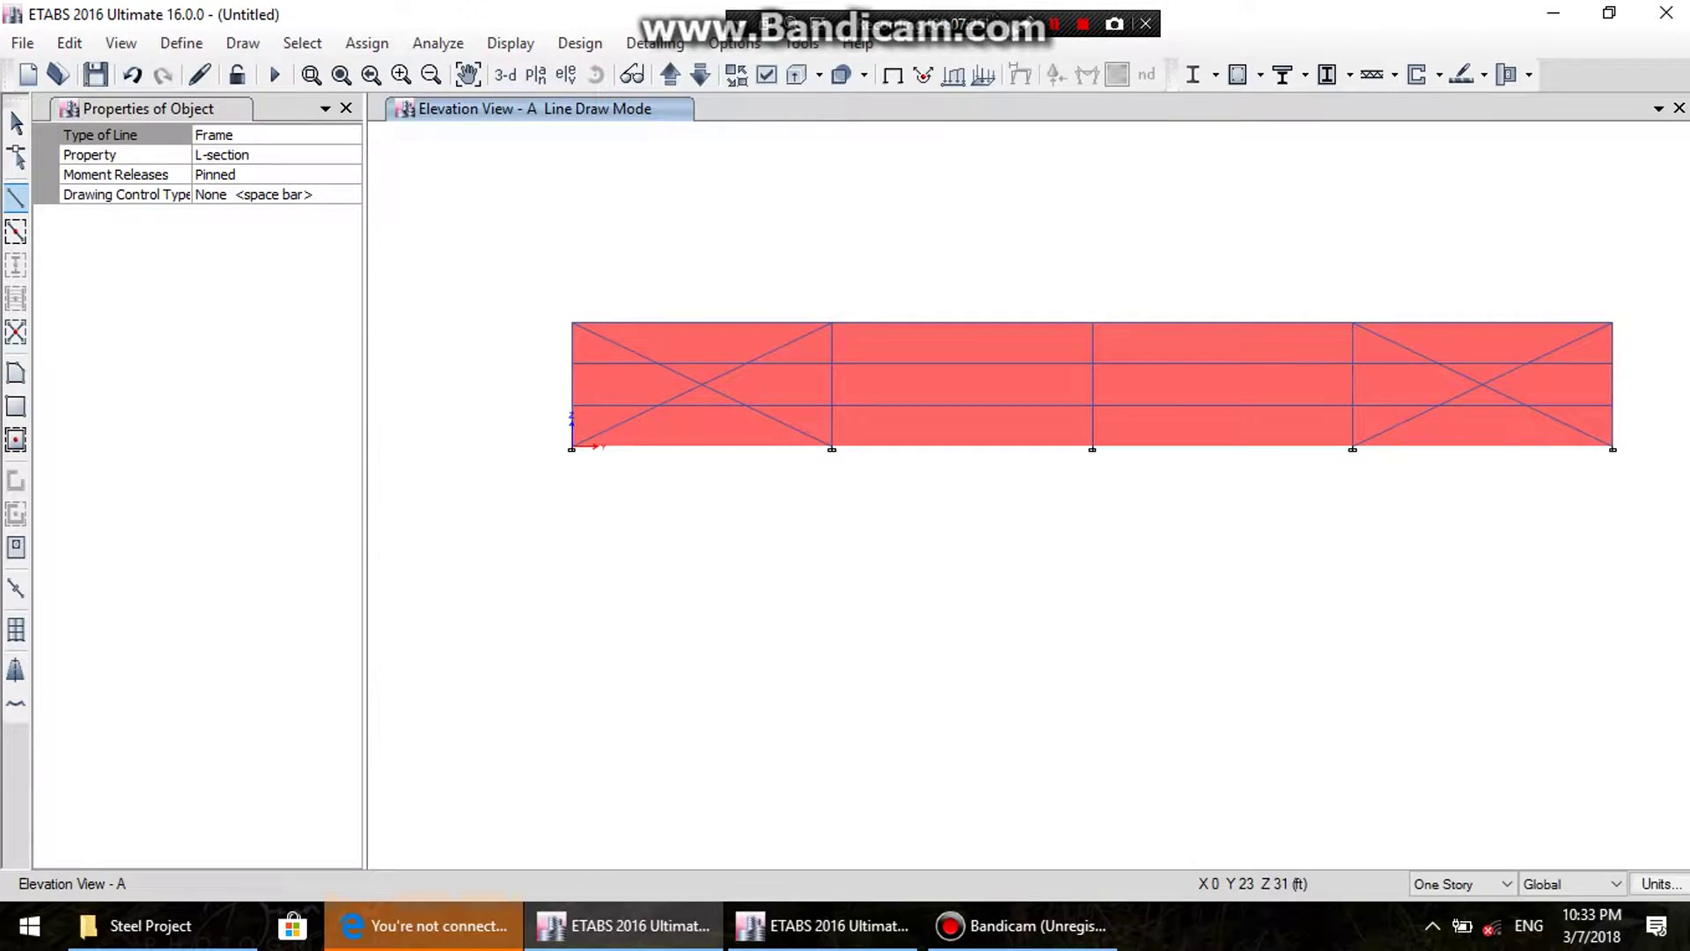
- Display the model in 3-D and examine the horizontal side wall frames
{"action": "left_click", "coordinate": [506, 74]}
{"action": "middle_click_drag", "start_coordinate": [739, 458], "coordinate": [1018, 604]}
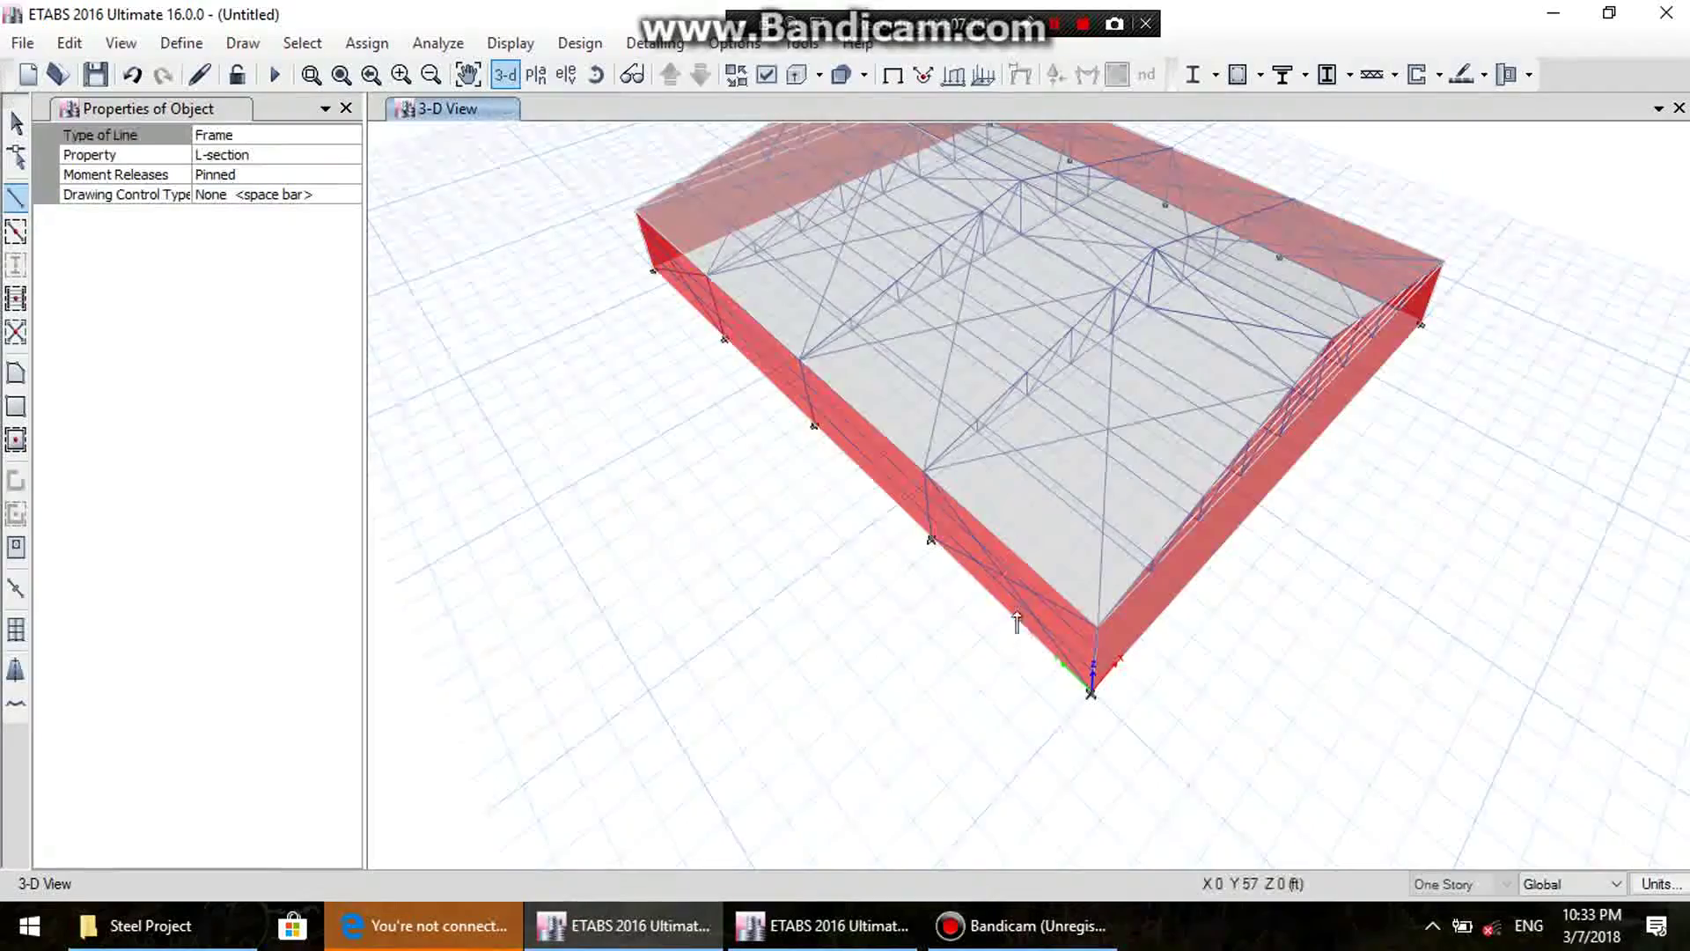
{"action": "scroll", "coordinate": [1016, 627], "scroll_direction": "up", "scroll_amount": 5}
{"action": "scroll", "coordinate": [1026, 577], "scroll_direction": "down", "scroll_amount": 5}
{"action": "mouse_move", "coordinate": [925, 491]}
{"action": "middle_mouse_down"}
{"action": "mouse_move", "coordinate": [972, 558]}
{"action": "mouse_move", "coordinate": [1049, 128]}
{"action": "middle_mouse_up"}
{"action": "left_click", "coordinate": [1056, 24]}
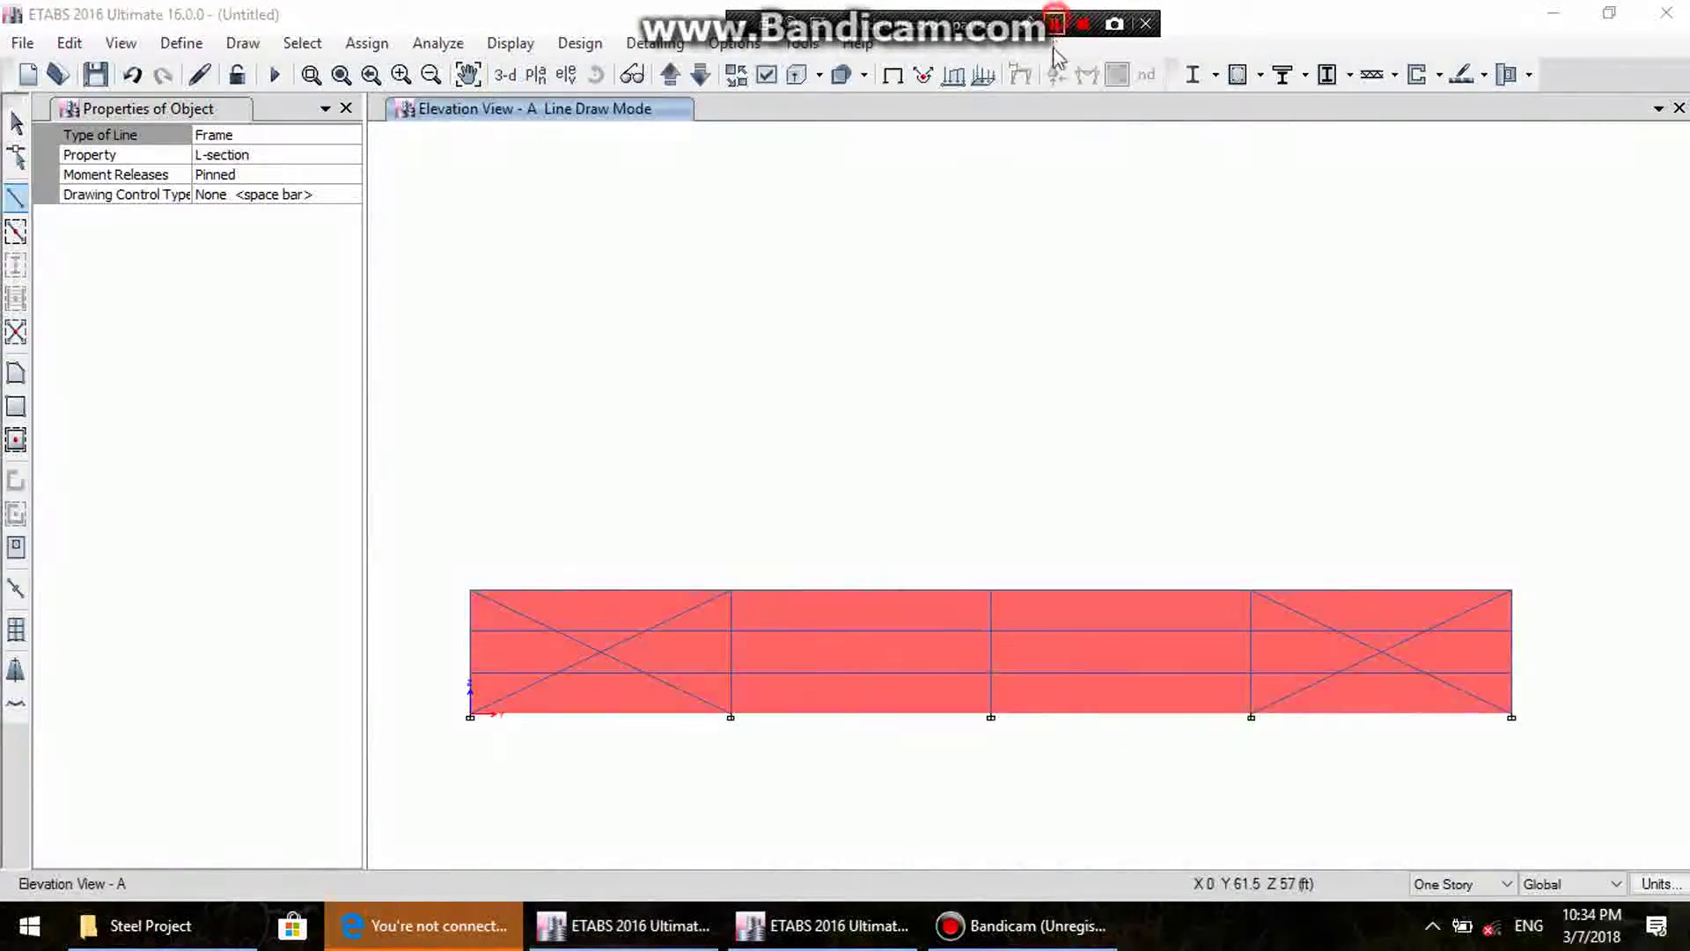
- Select all eight horizontal L-section frames on elevation A and open the linear Replicate settings for them
{"action": "middle_click_drag", "start_coordinate": [989, 584], "coordinate": [995, 446]}
{"action": "key", "text": "Escape"}
{"action": "mouse_move", "coordinate": [1008, 615]}
{"action": "middle_mouse_down"}
{"action": "mouse_move", "coordinate": [869, 466]}
{"action": "mouse_move", "coordinate": [985, 434]}
{"action": "mouse_move", "coordinate": [977, 419]}
{"action": "middle_mouse_up"}
{"action": "left_click_drag", "start_coordinate": [958, 496], "coordinate": [906, 424]}
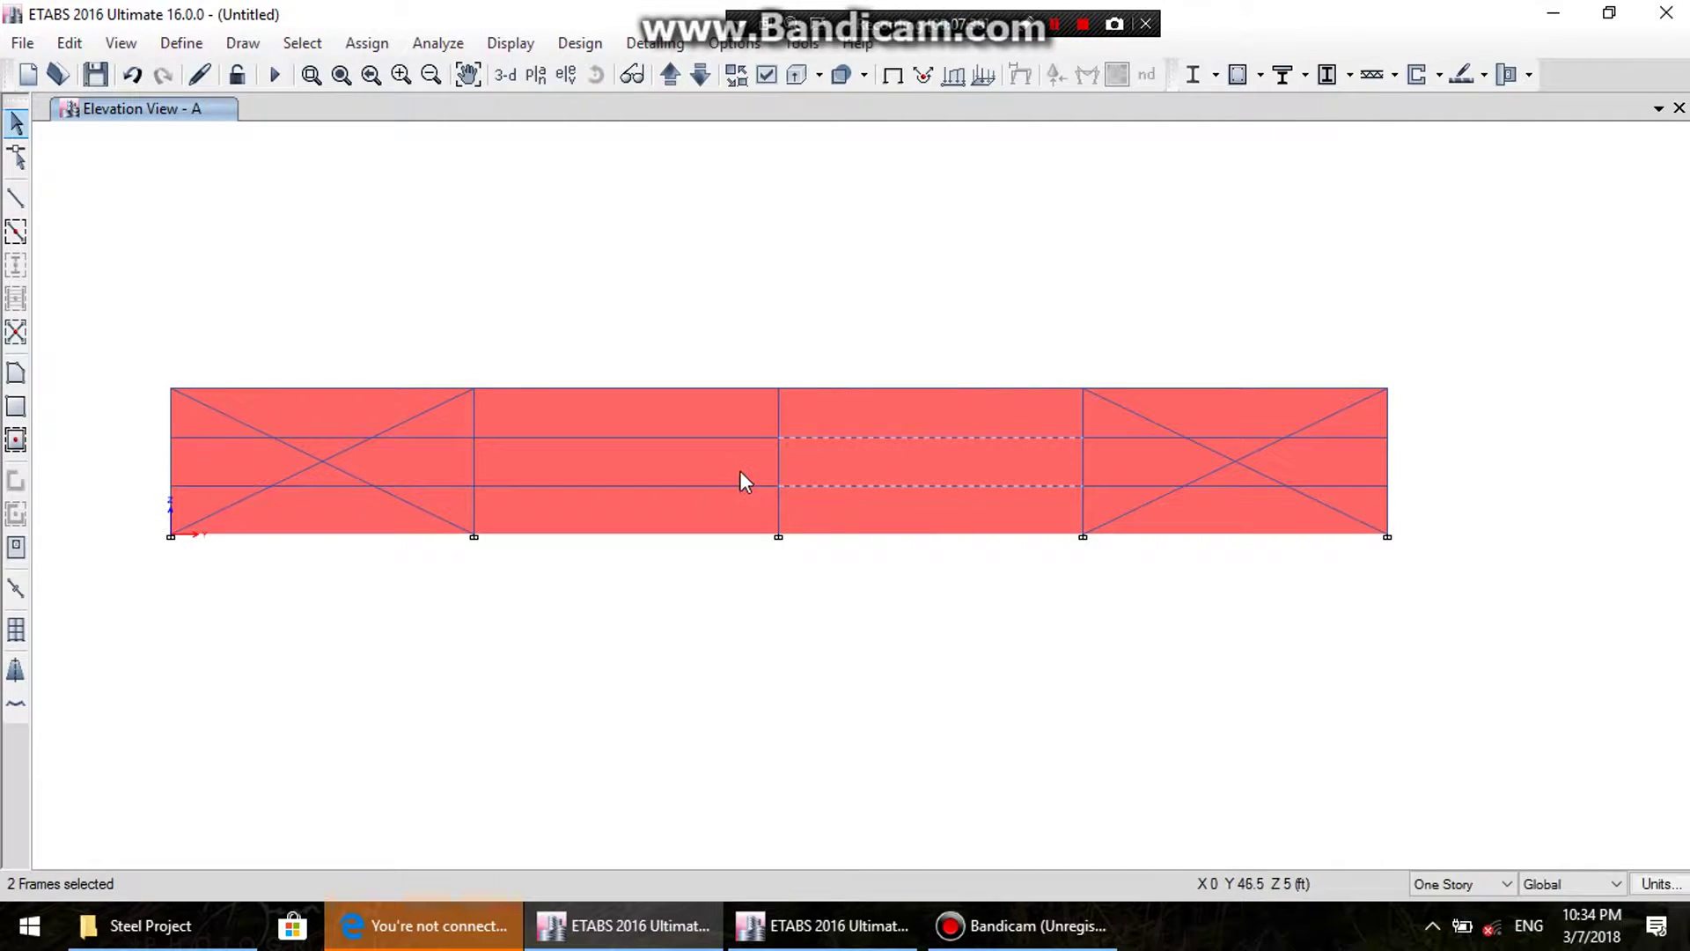
{"action": "left_click_drag", "start_coordinate": [661, 426], "coordinate": [662, 426]}
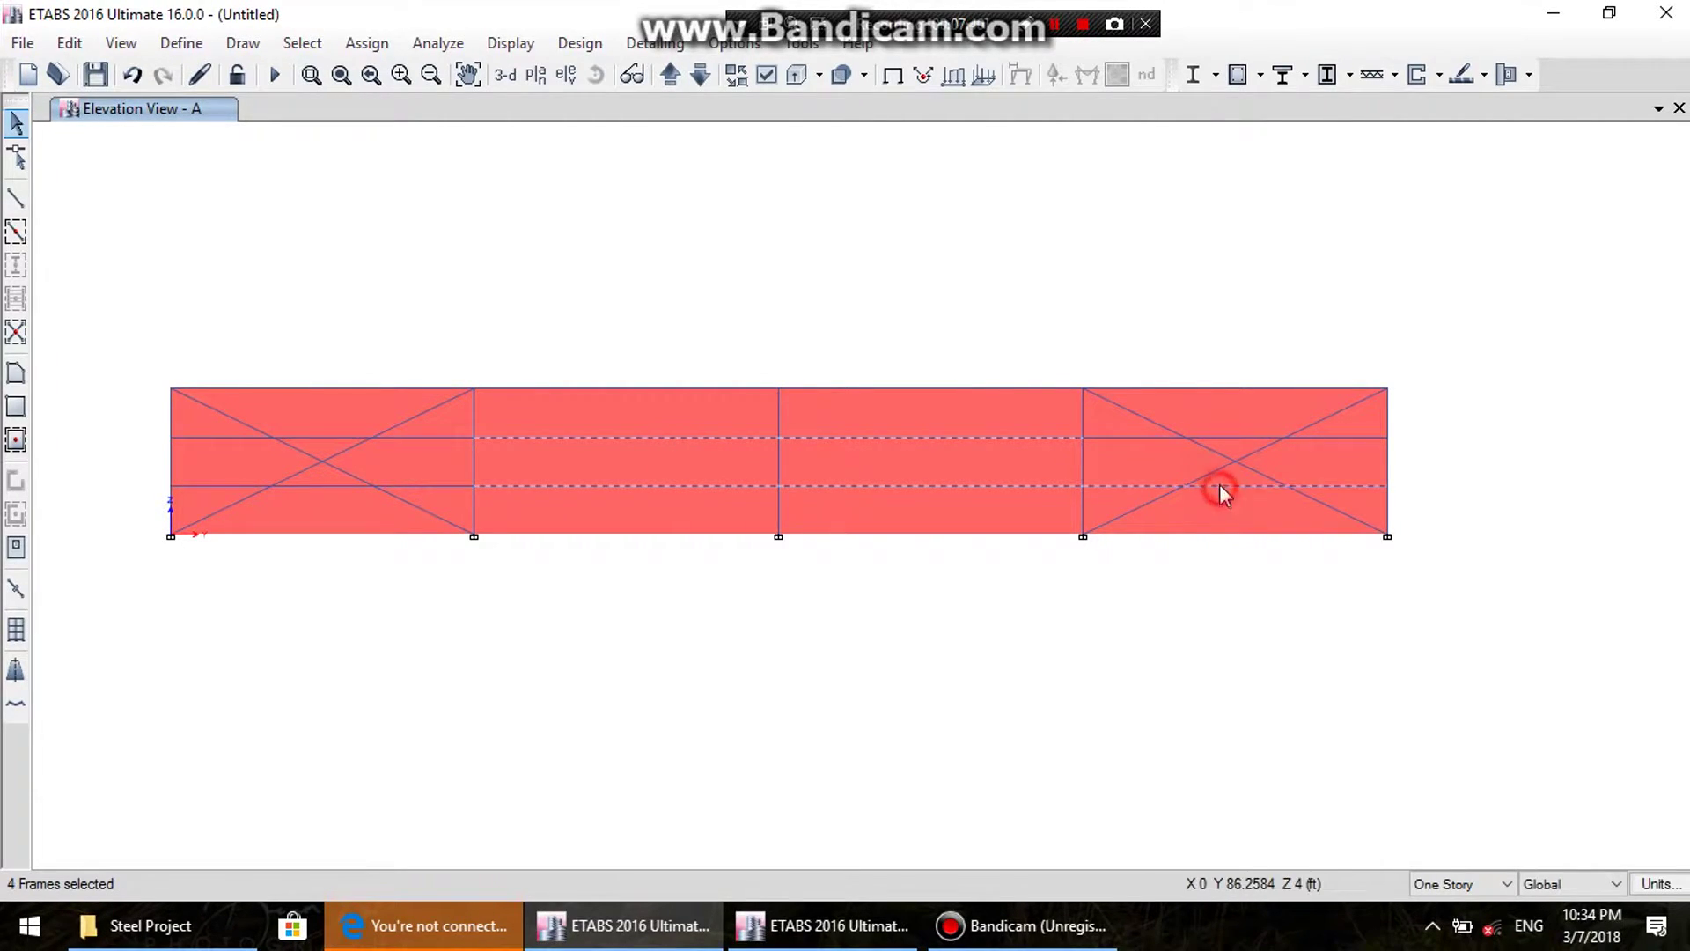
{"action": "left_click", "coordinate": [1221, 437]}
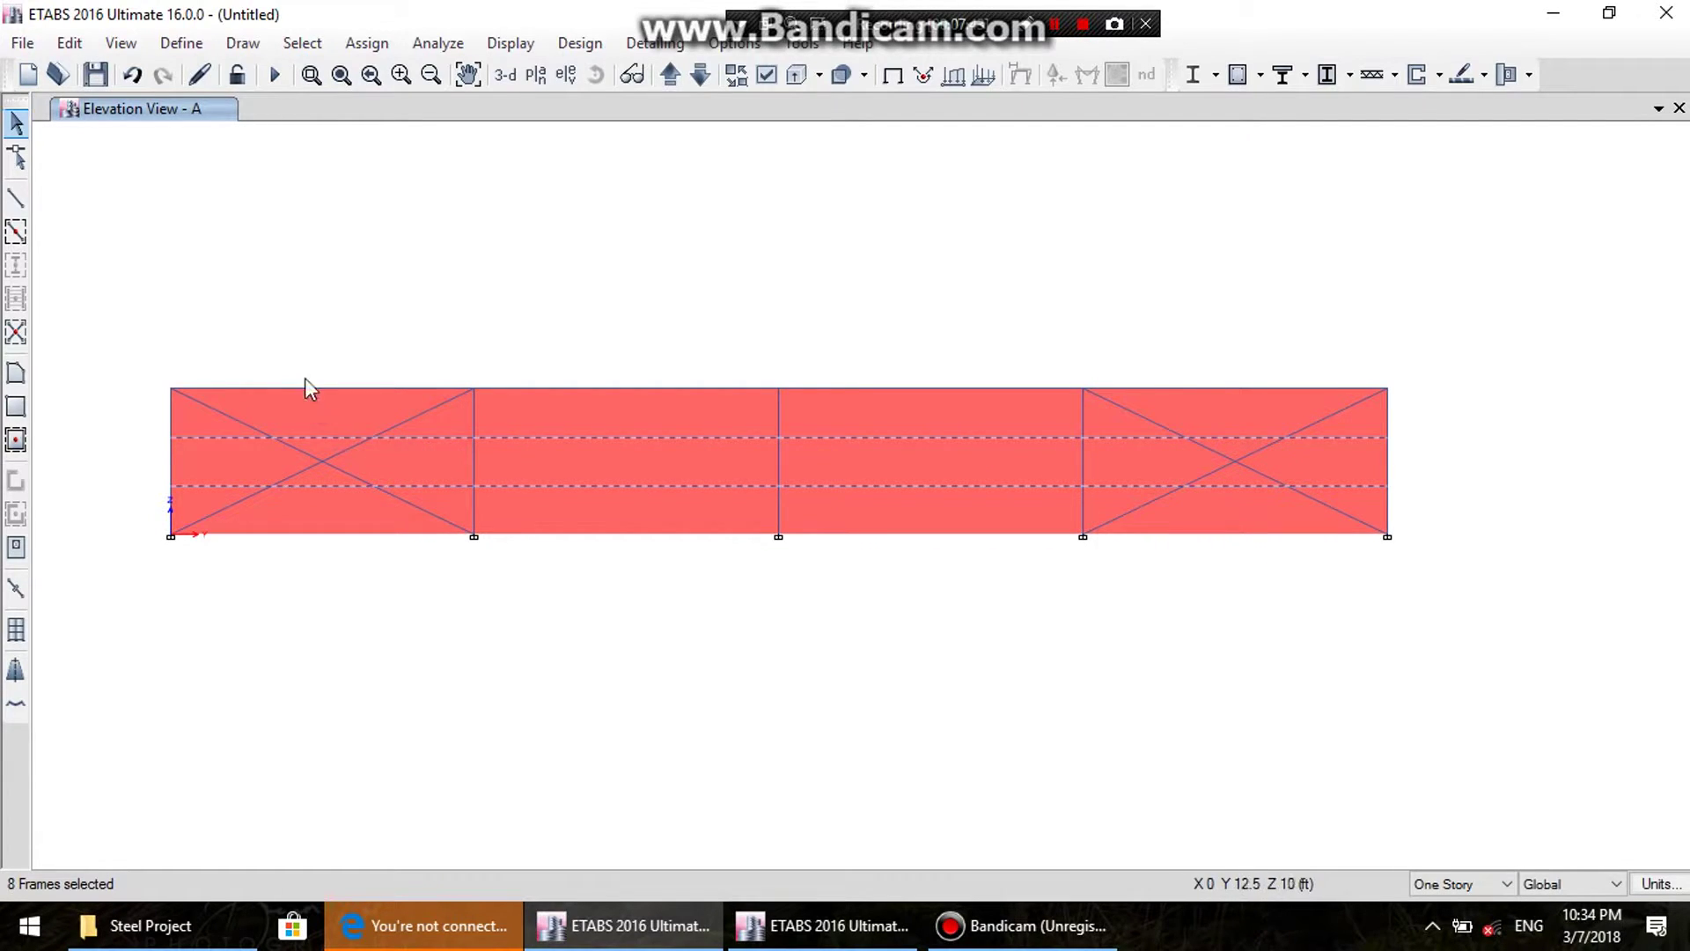
{"action": "left_click", "coordinate": [70, 42]}
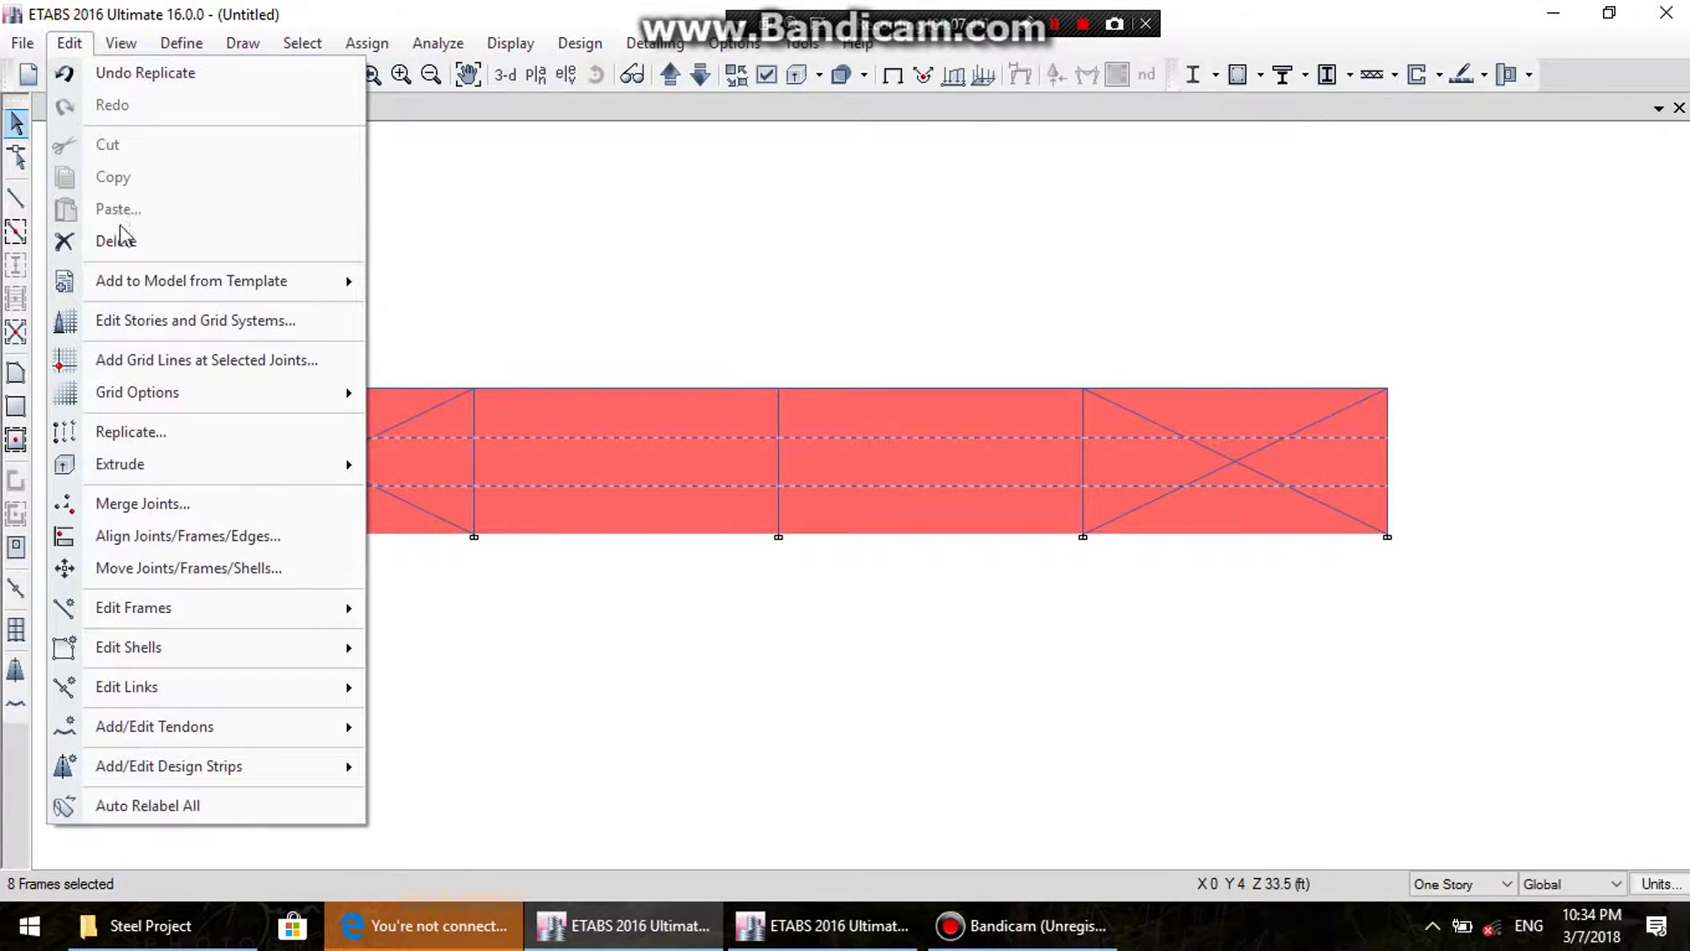
{"action": "left_click", "coordinate": [167, 434]}
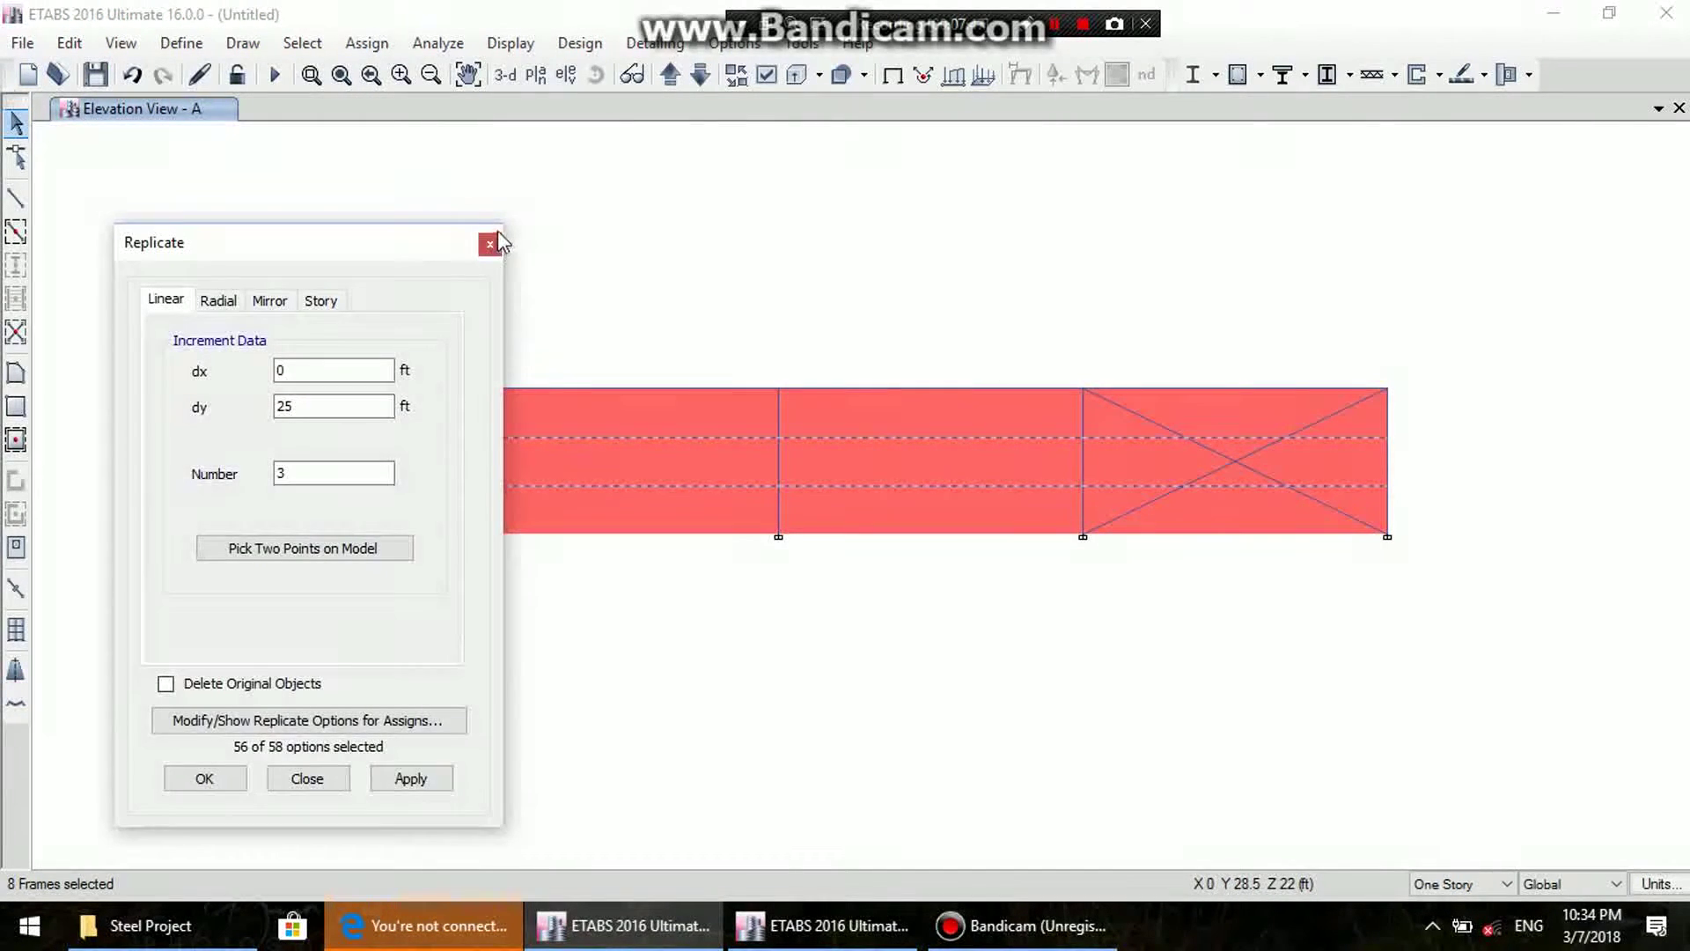
{"action": "left_click_drag", "start_coordinate": [338, 252], "coordinate": [302, 226]}
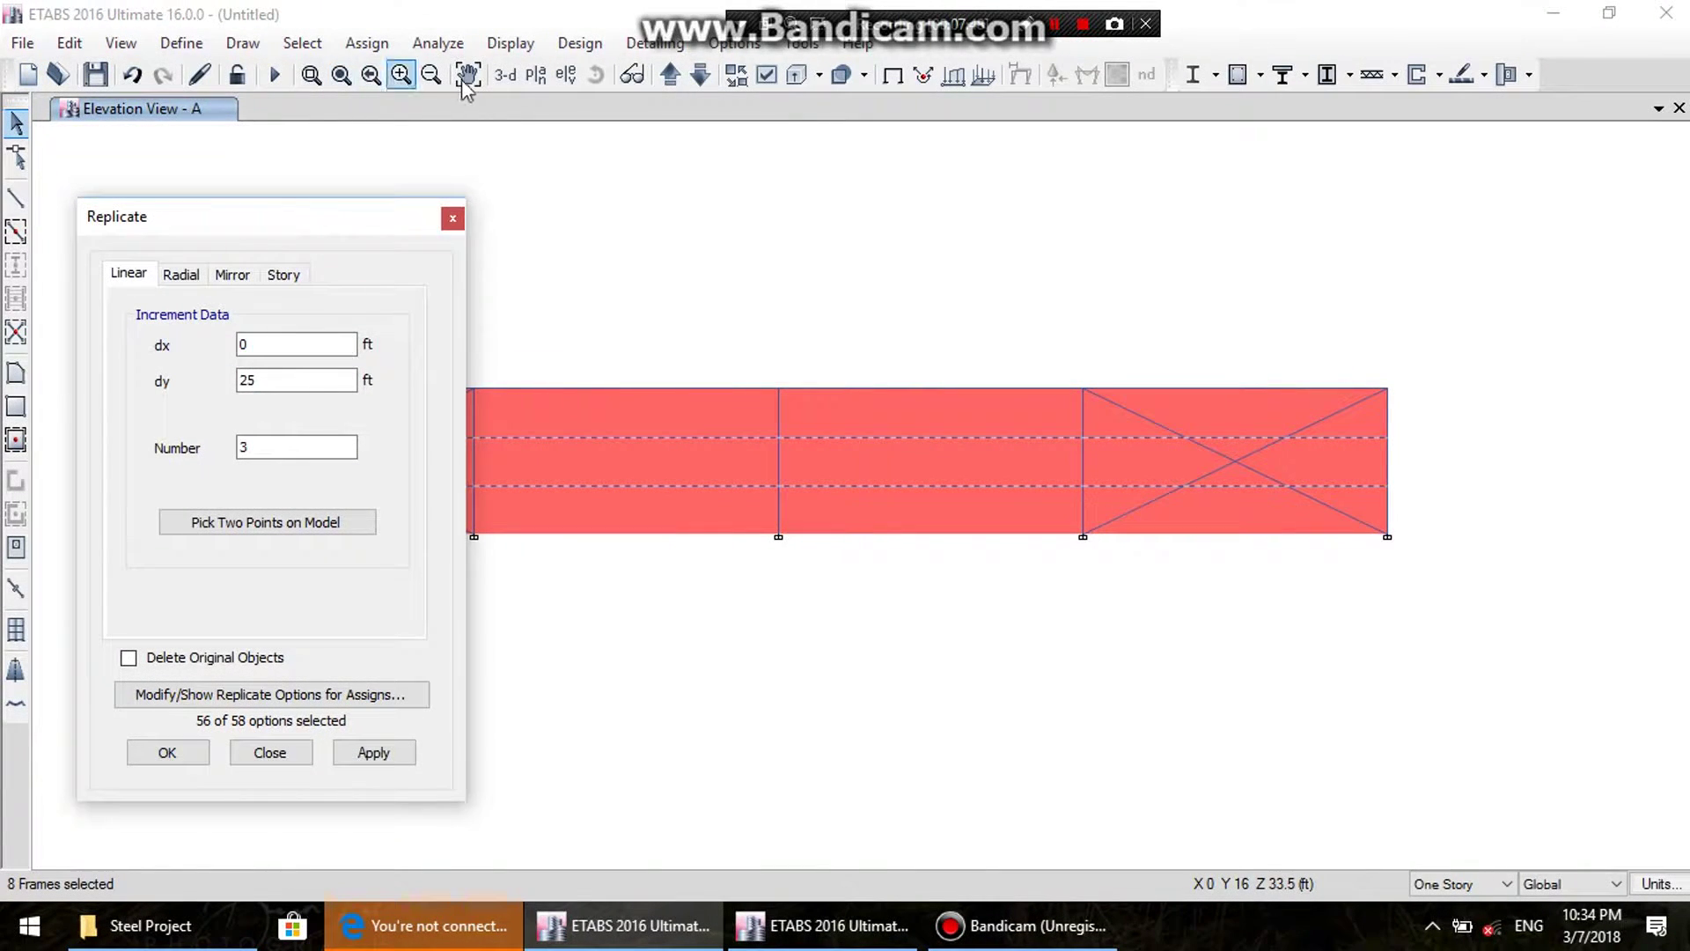
{"action": "left_click", "coordinate": [503, 78]}
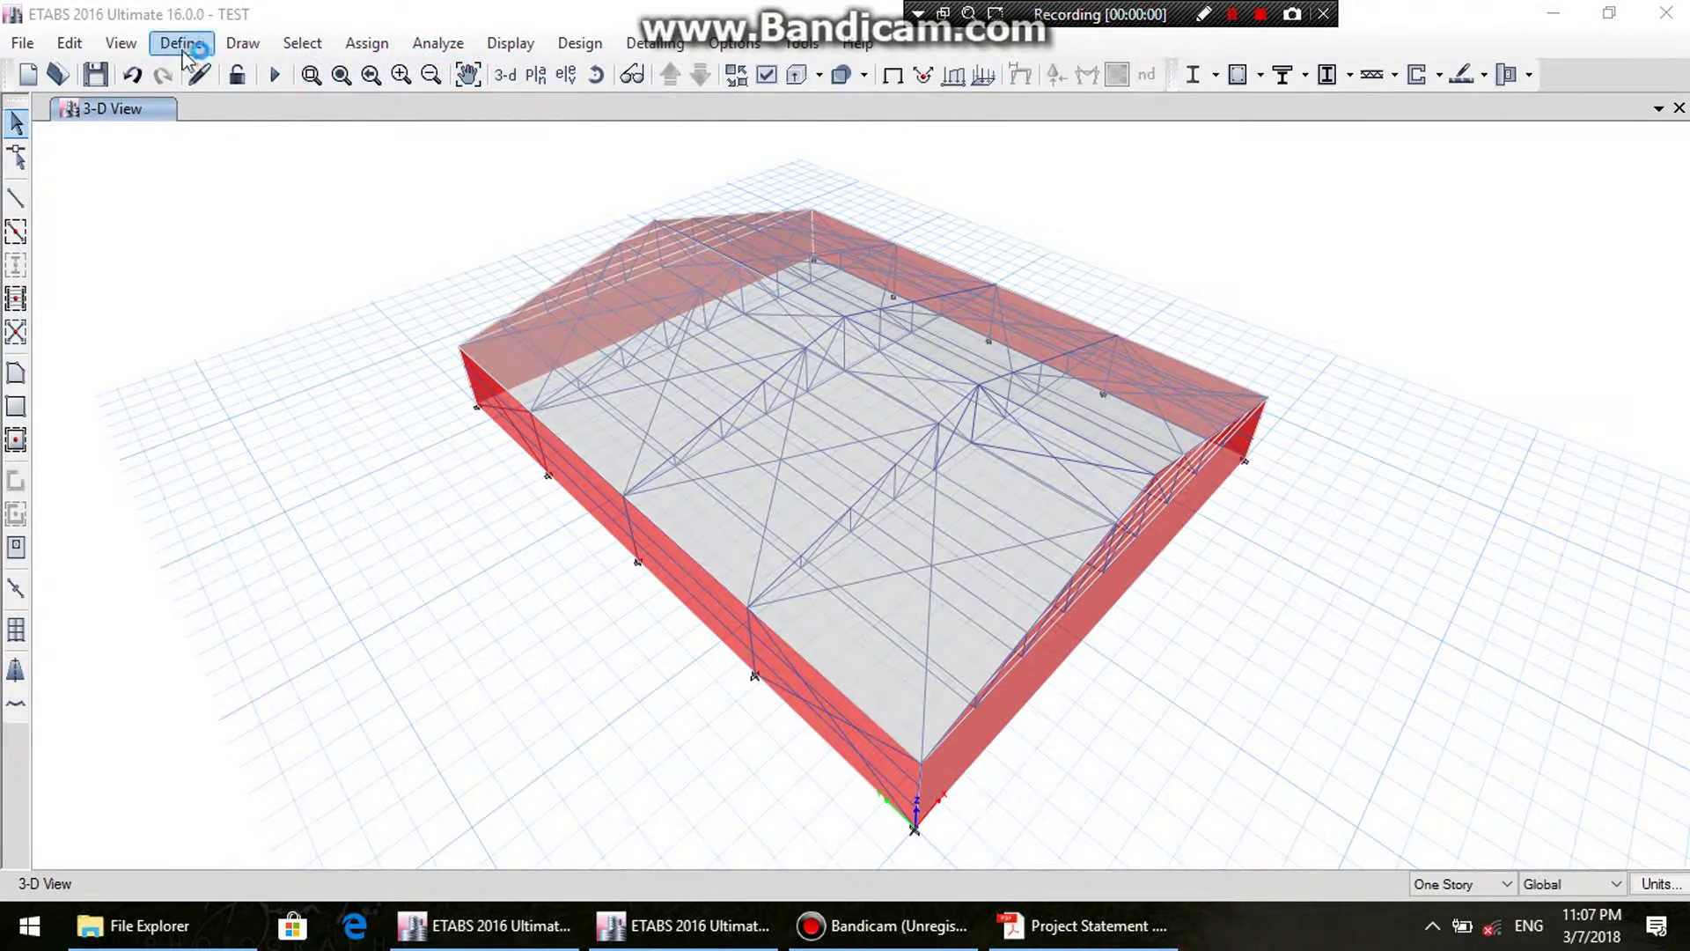
- Add a load pattern named Wind S-W and rename it Wind E-W
{"action": "left_click", "coordinate": [184, 51]}
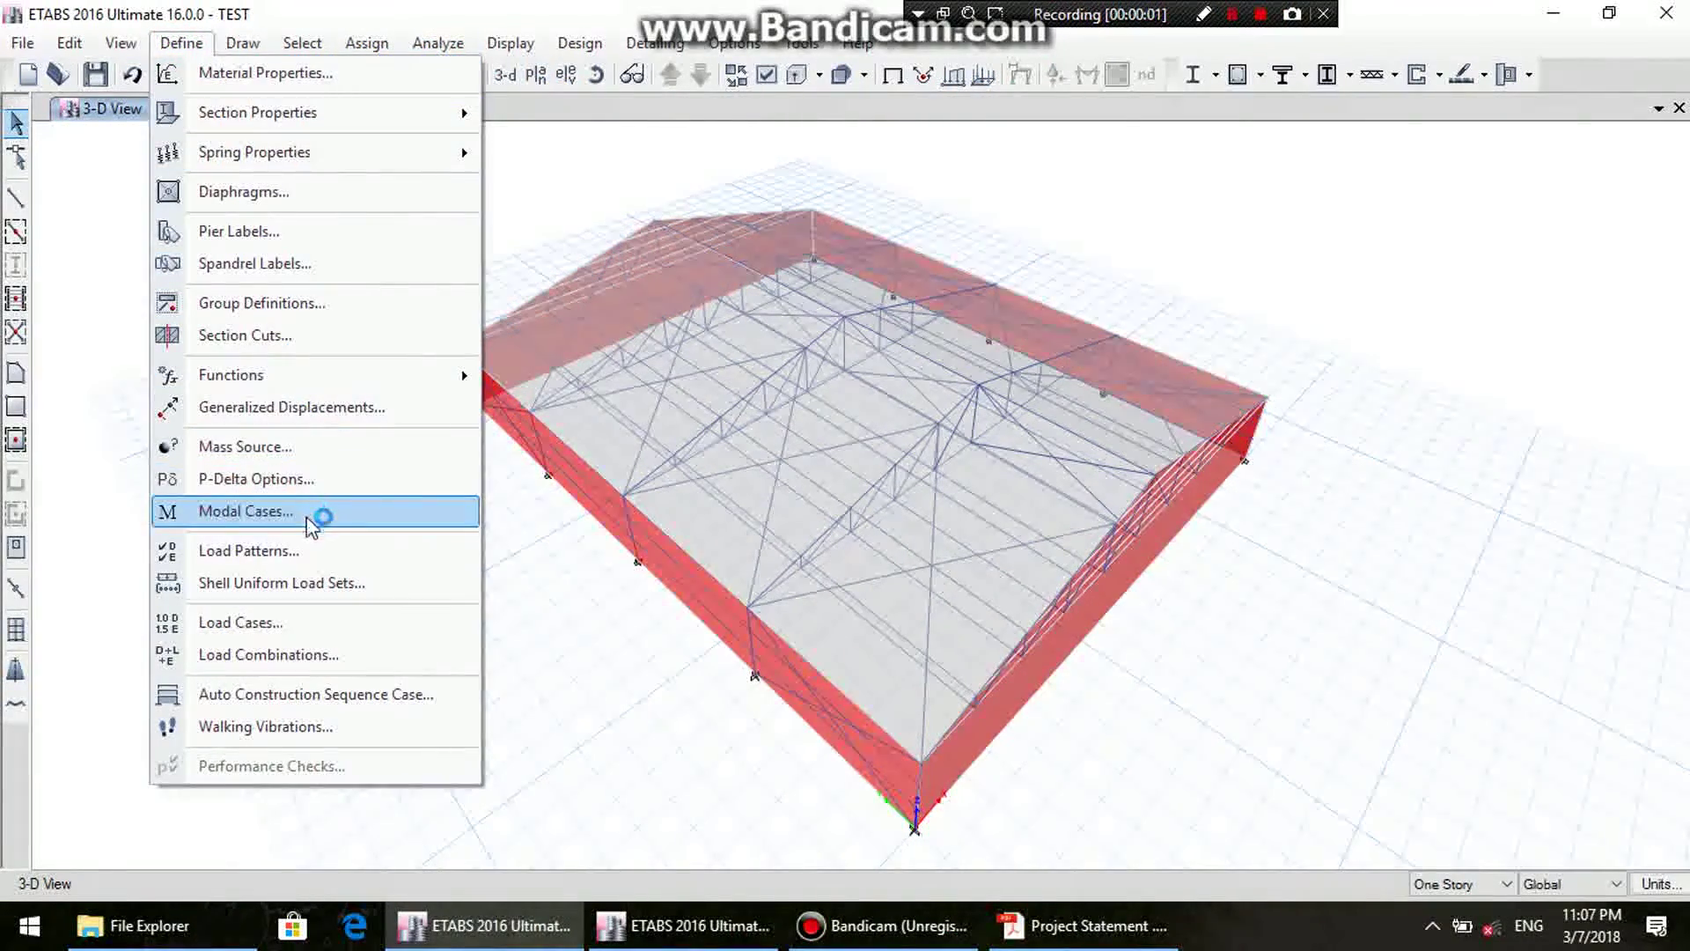
{"action": "left_click", "coordinate": [313, 547]}
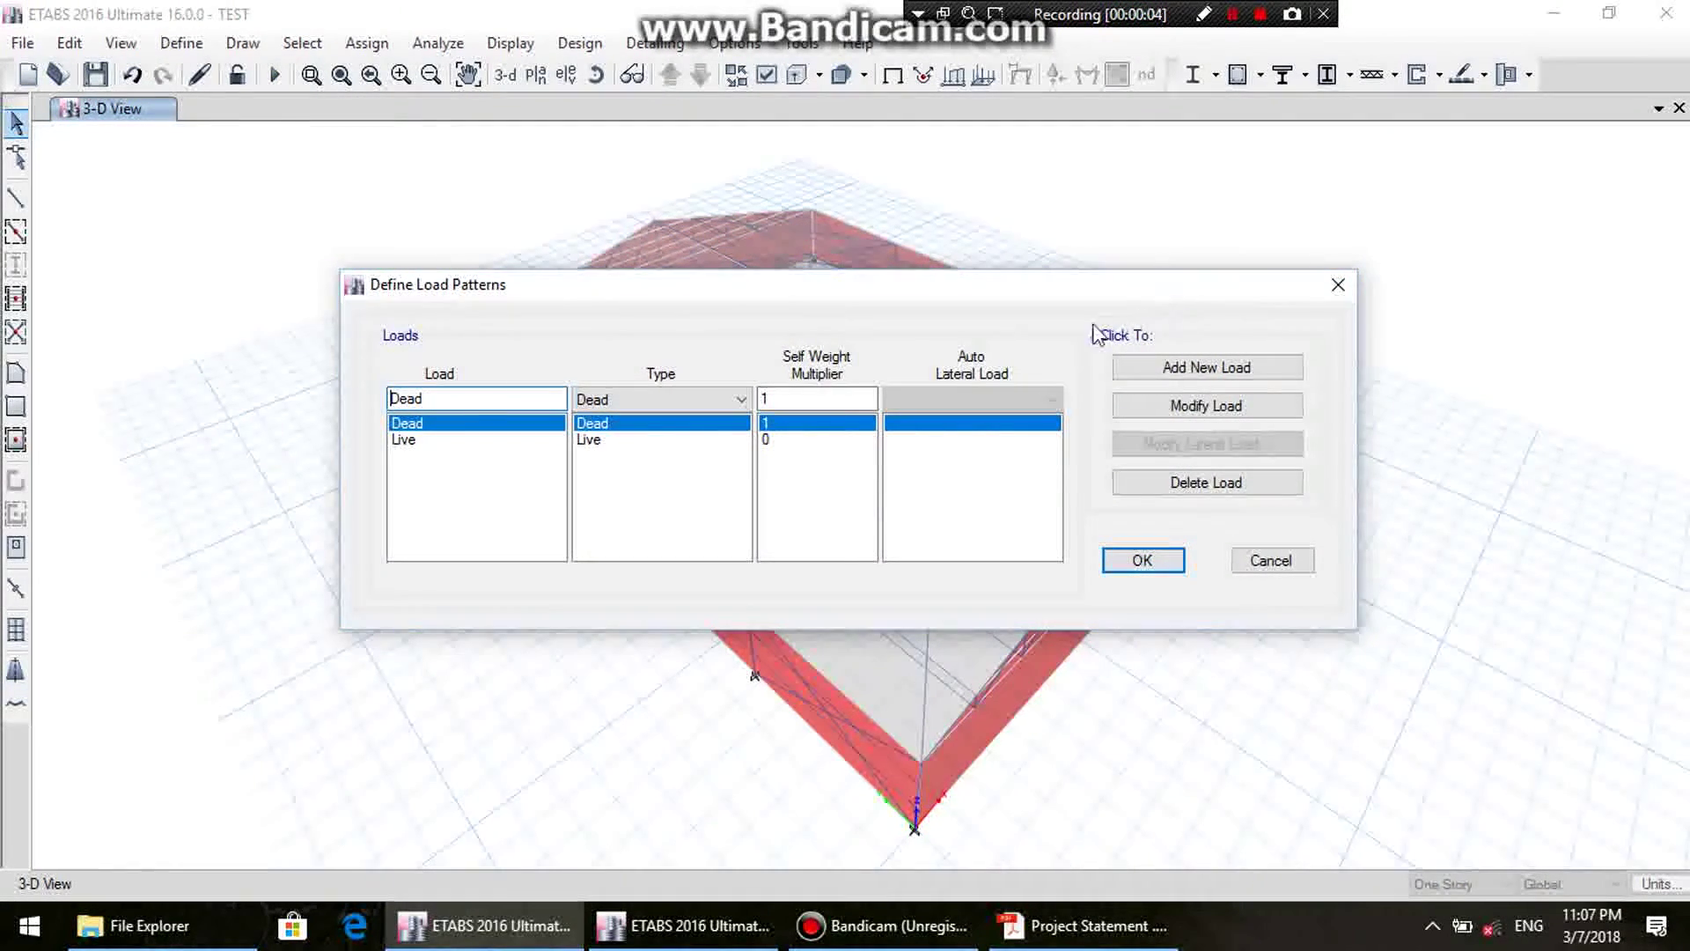
{"action": "double_click", "coordinate": [506, 405]}
{"action": "type", "text": "Wind S"}
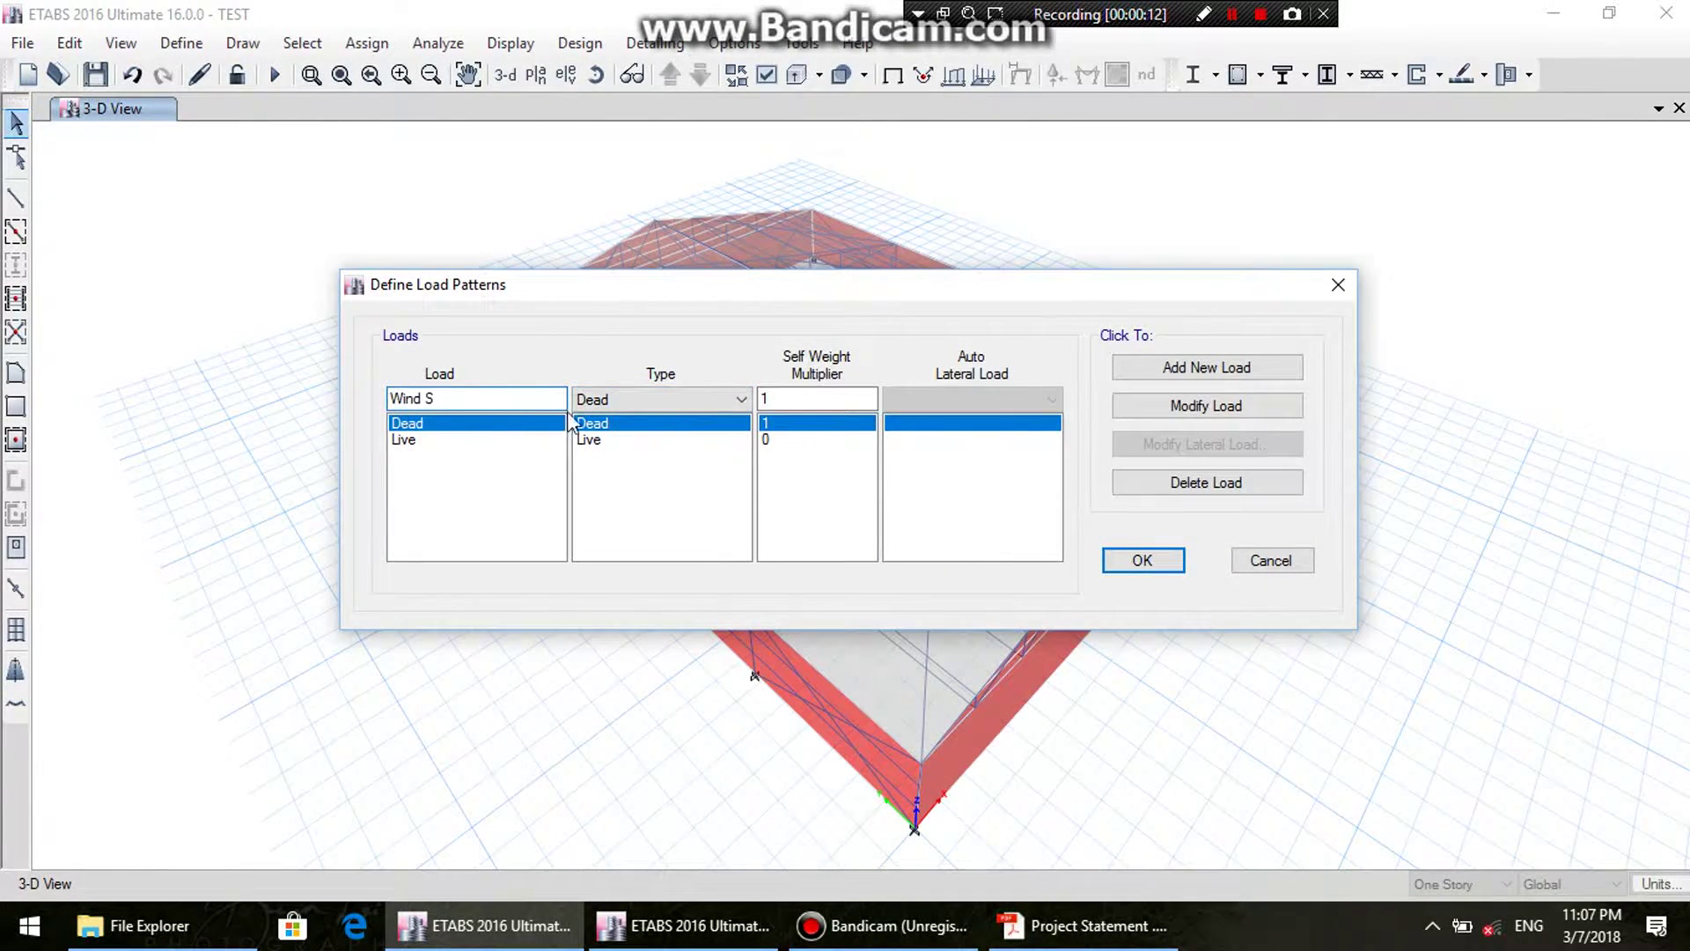
{"action": "type", "text": "-W"}
{"action": "left_click", "coordinate": [1186, 370]}
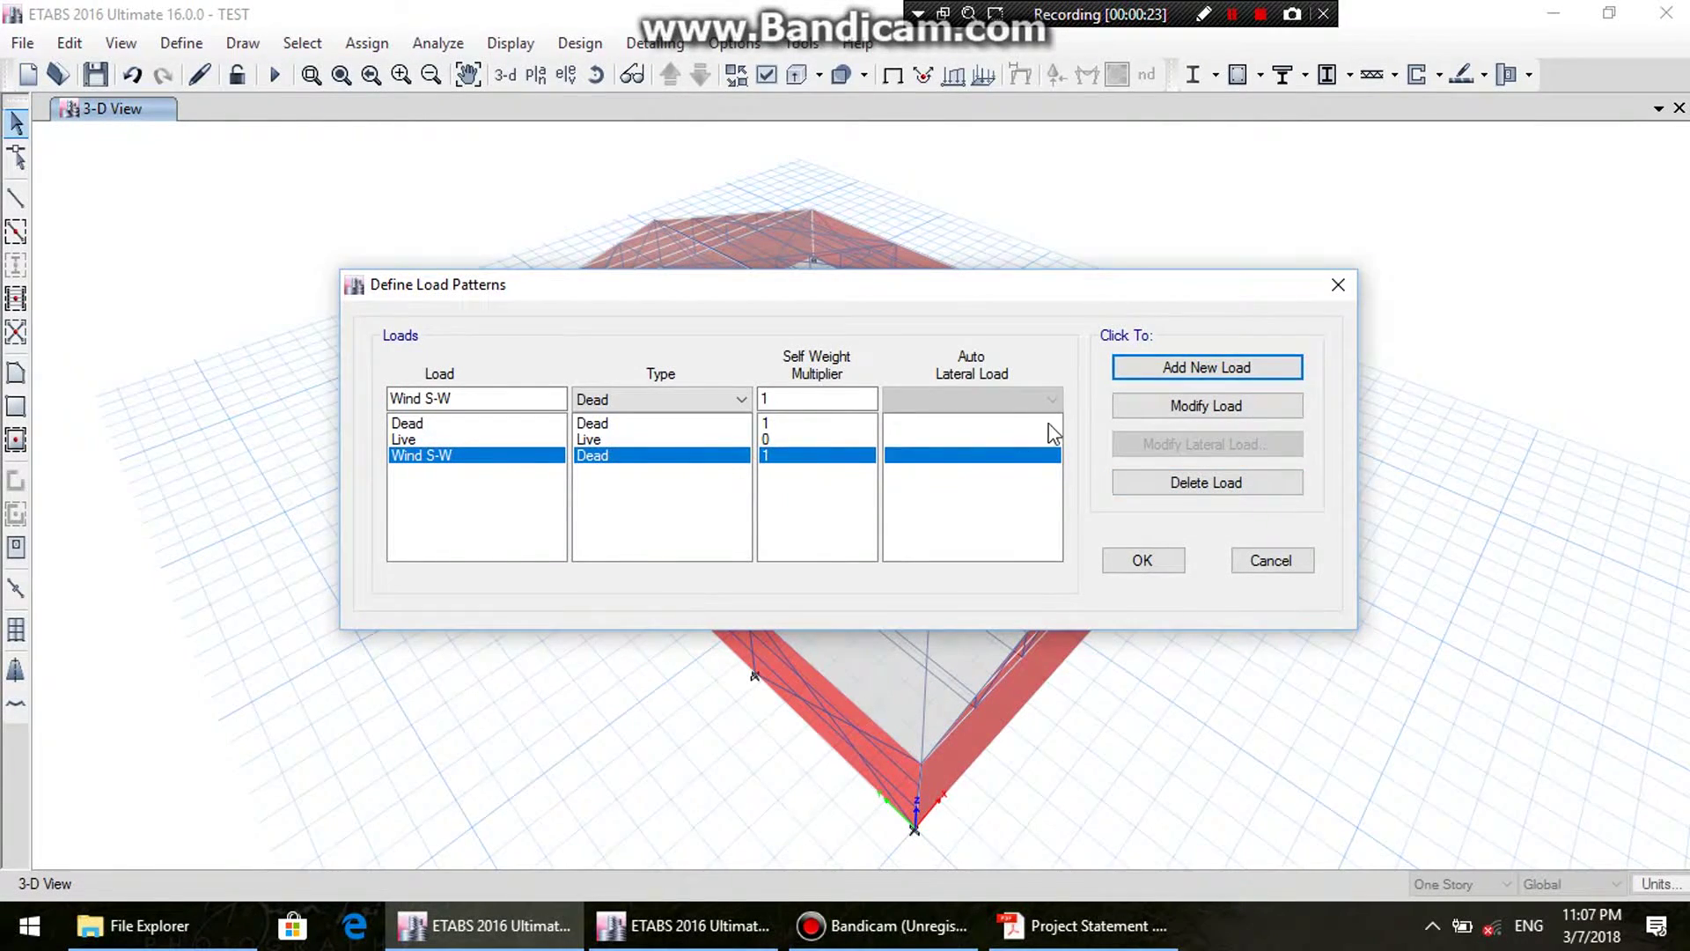
{"action": "left_click", "coordinate": [429, 398]}
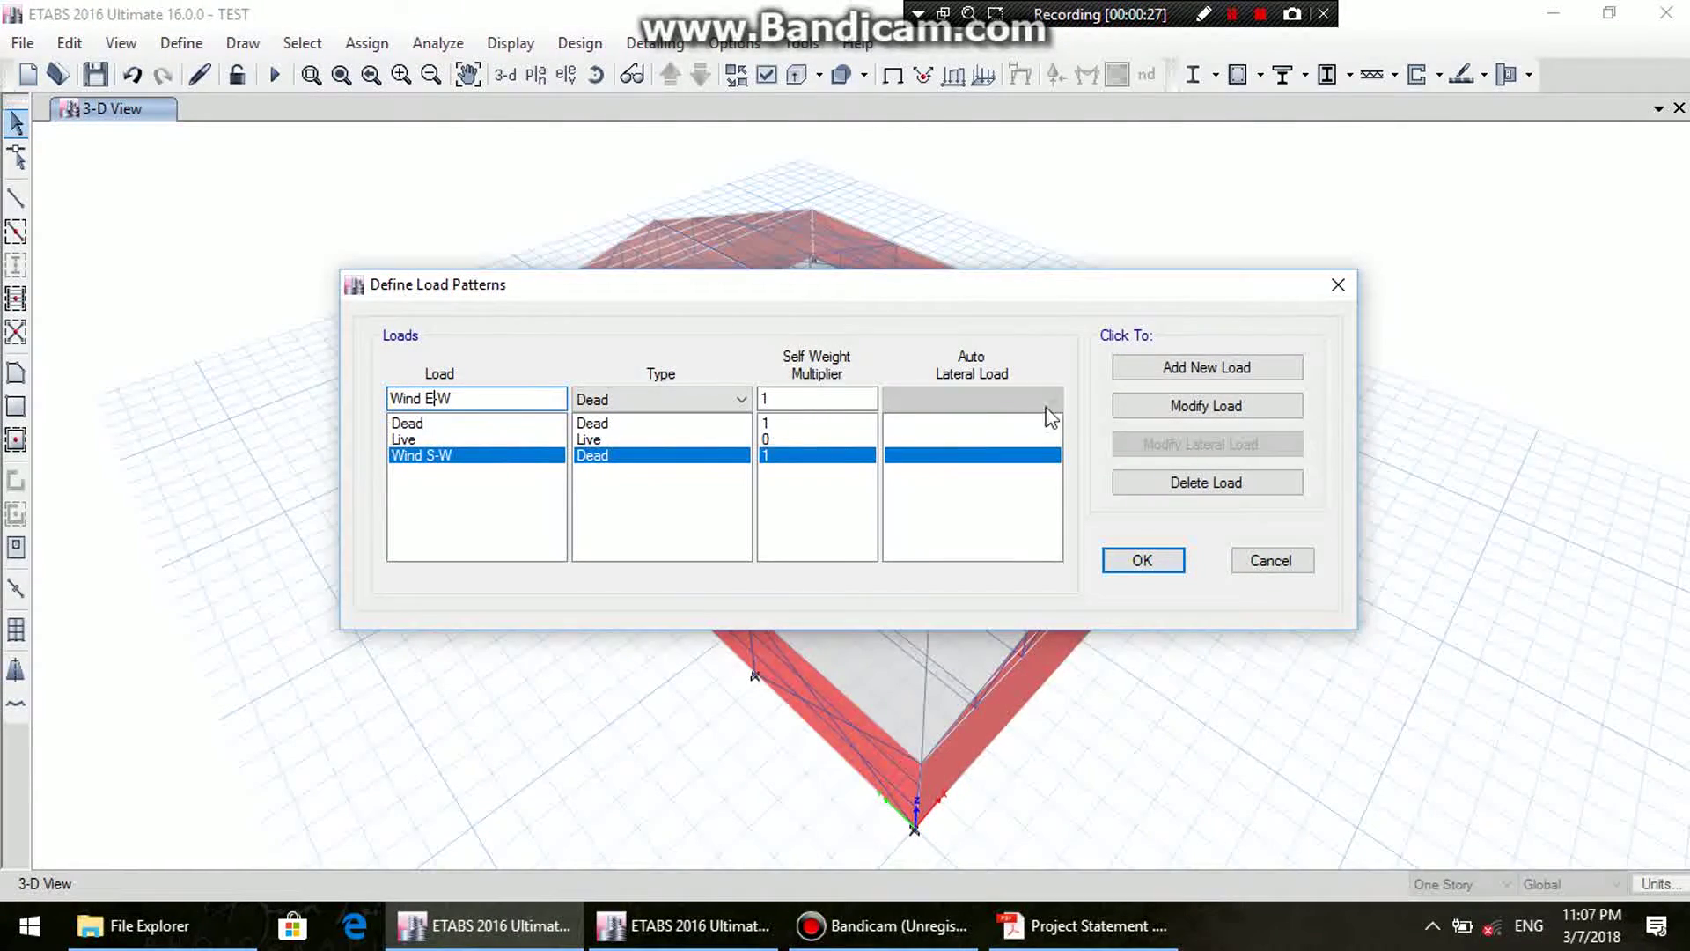
{"action": "left_click", "coordinate": [1202, 407]}
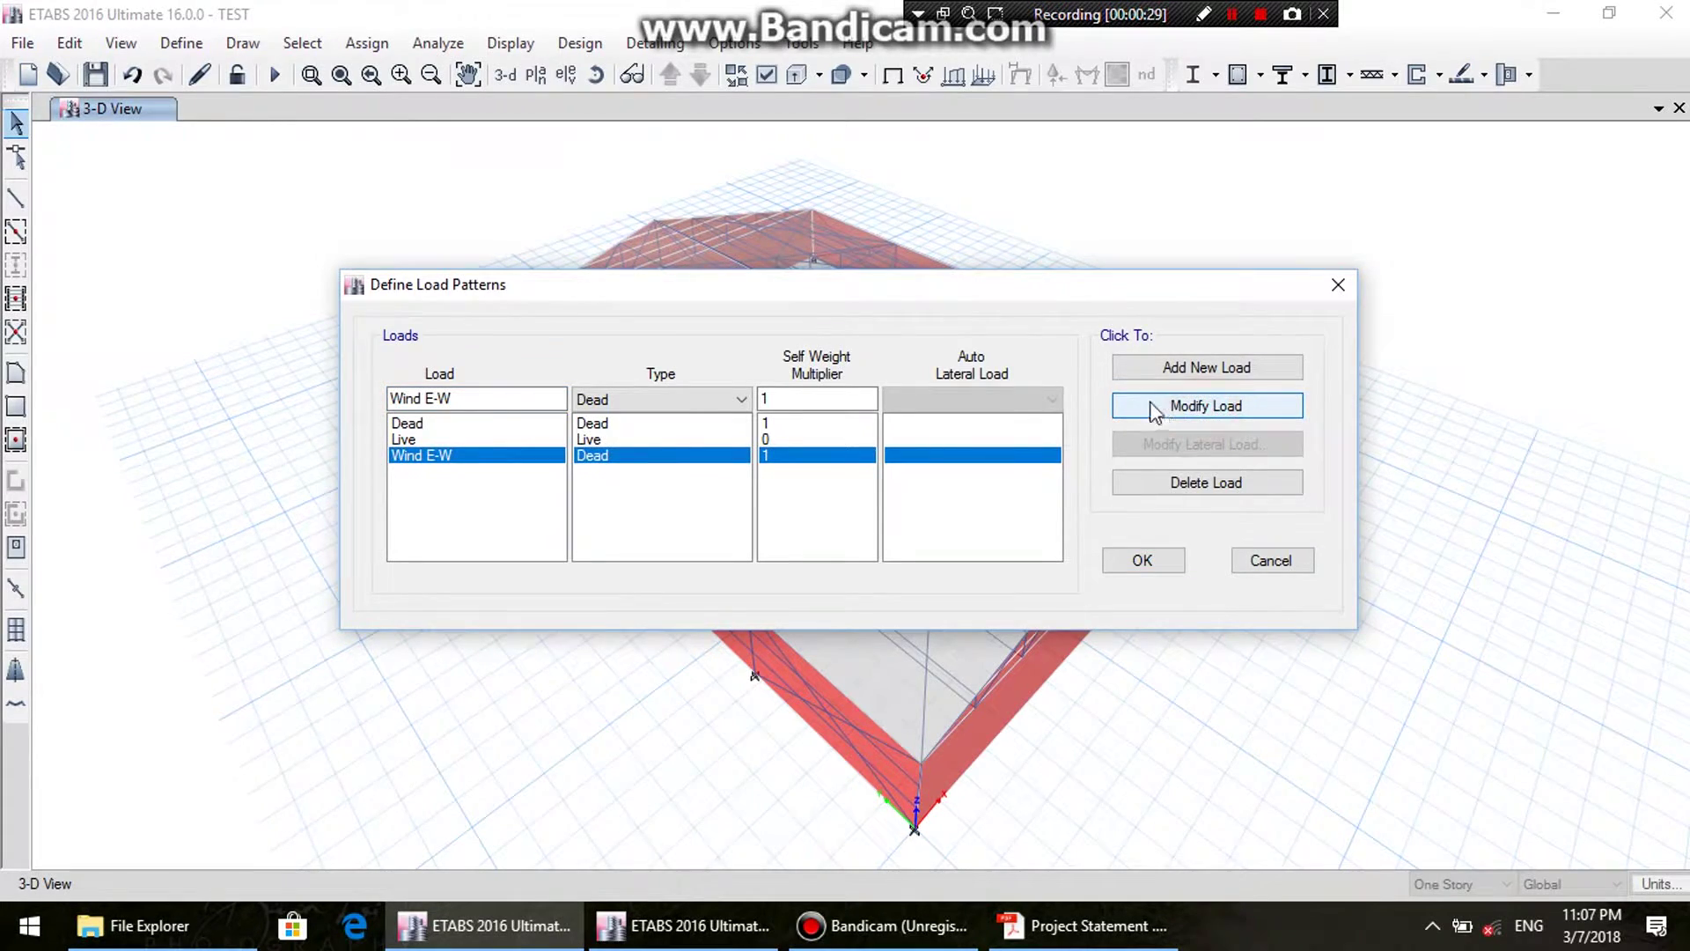
- Add a second wind load pattern named Wind N-S
{"action": "left_click", "coordinate": [456, 401]}
{"action": "double_click", "coordinate": [456, 402]}
{"action": "type", "text": "N-"}
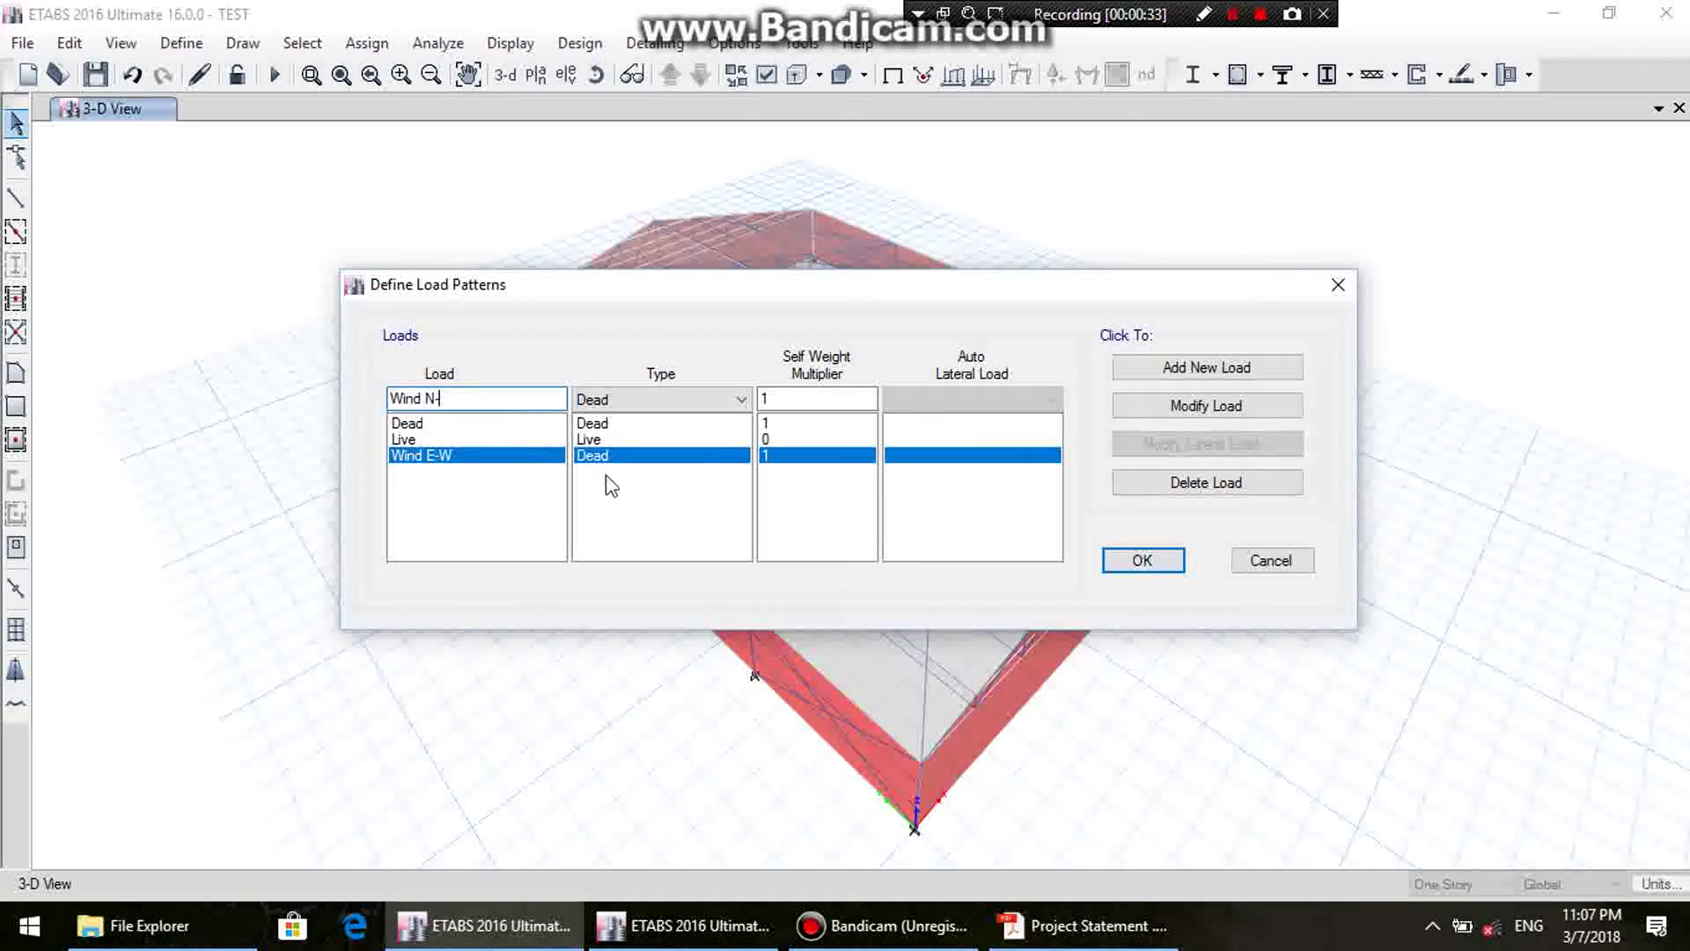
{"action": "left_click", "coordinate": [1181, 371]}
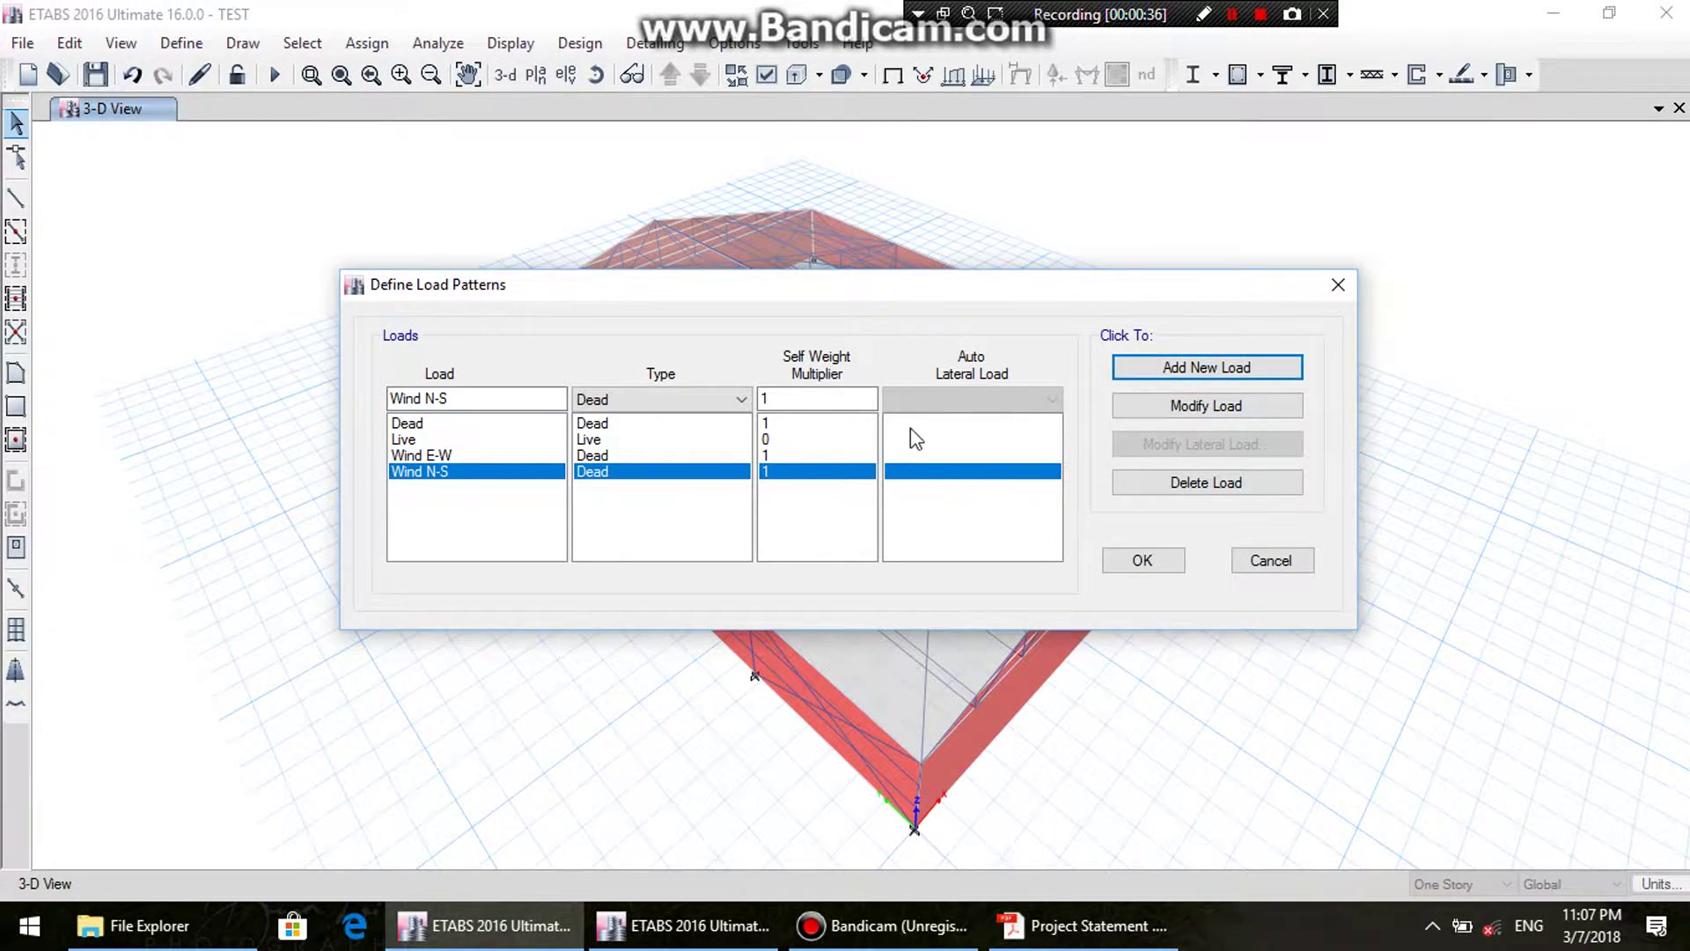
- Change the type of the Wind E-W and Wind N-S load patterns to Wind and accept the load pattern definitions
{"action": "left_click", "coordinate": [636, 454]}
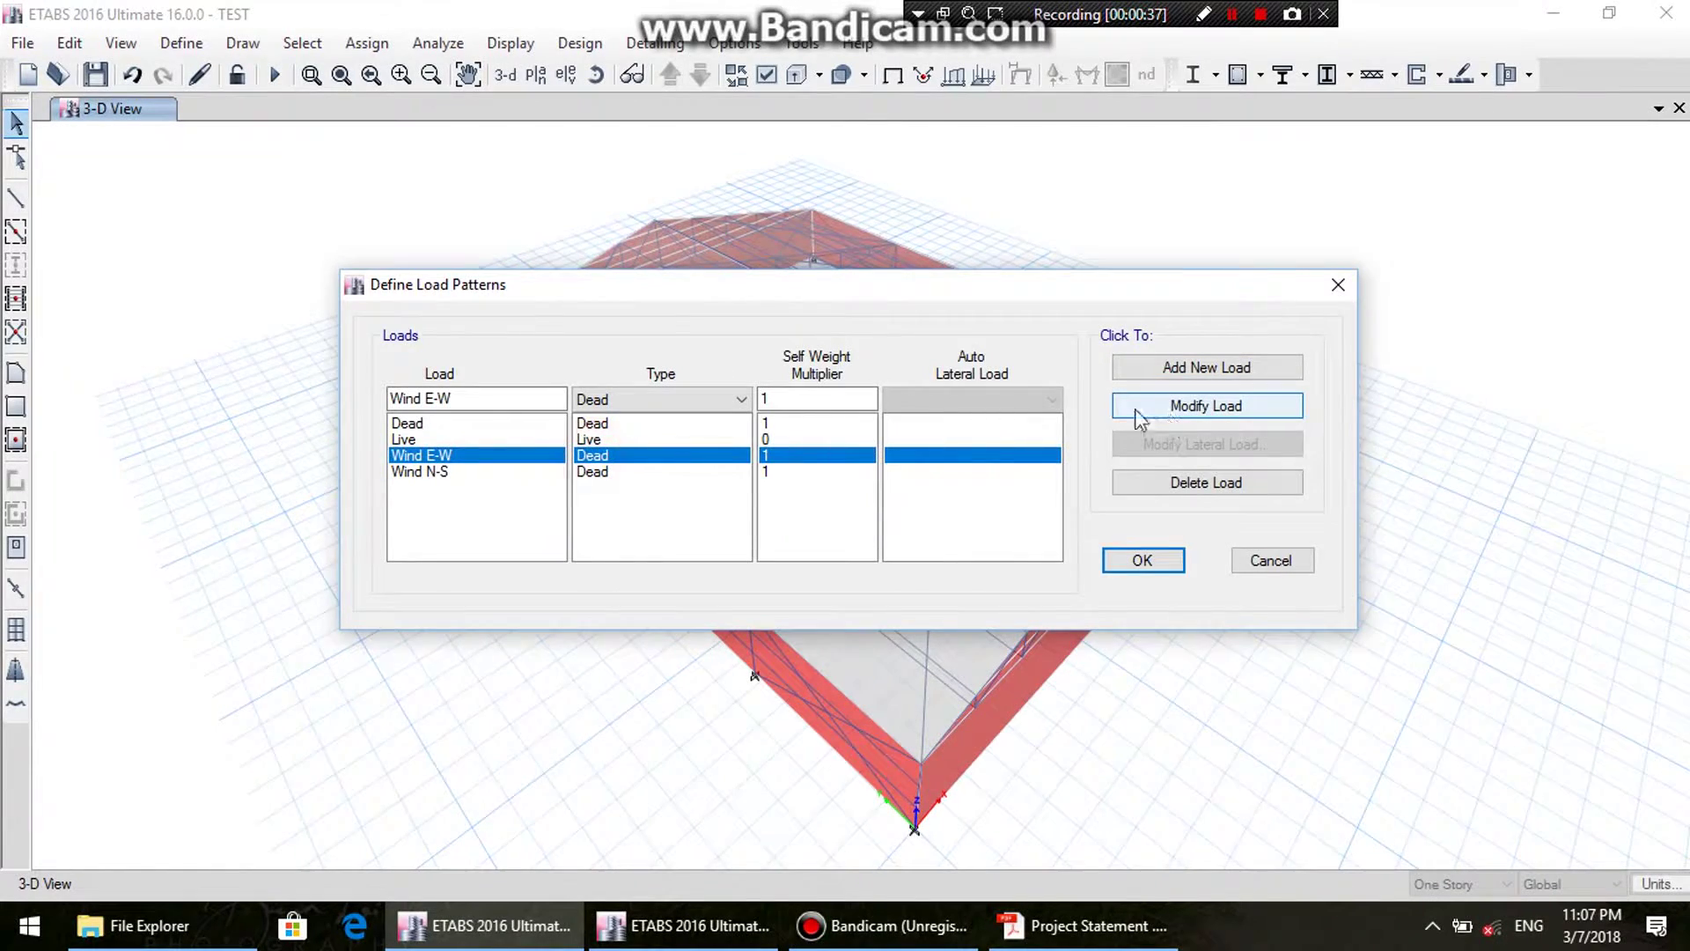
{"action": "left_click", "coordinate": [680, 402]}
{"action": "left_click", "coordinate": [614, 550]}
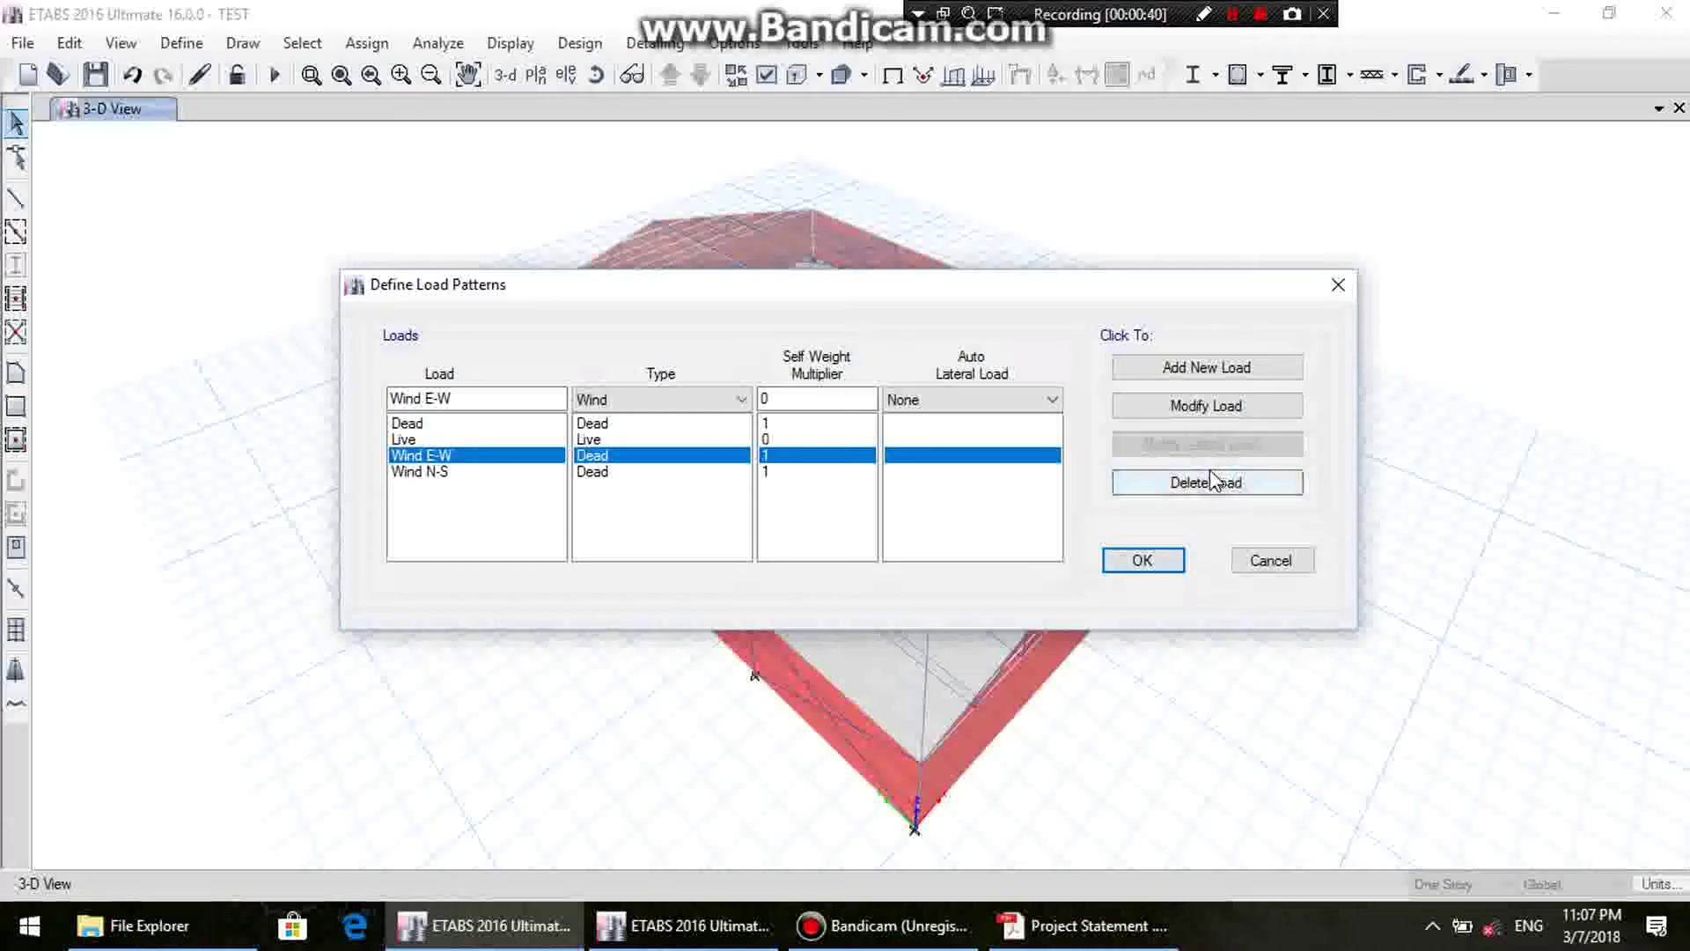
{"action": "left_click", "coordinate": [1232, 398]}
{"action": "left_click", "coordinate": [616, 473]}
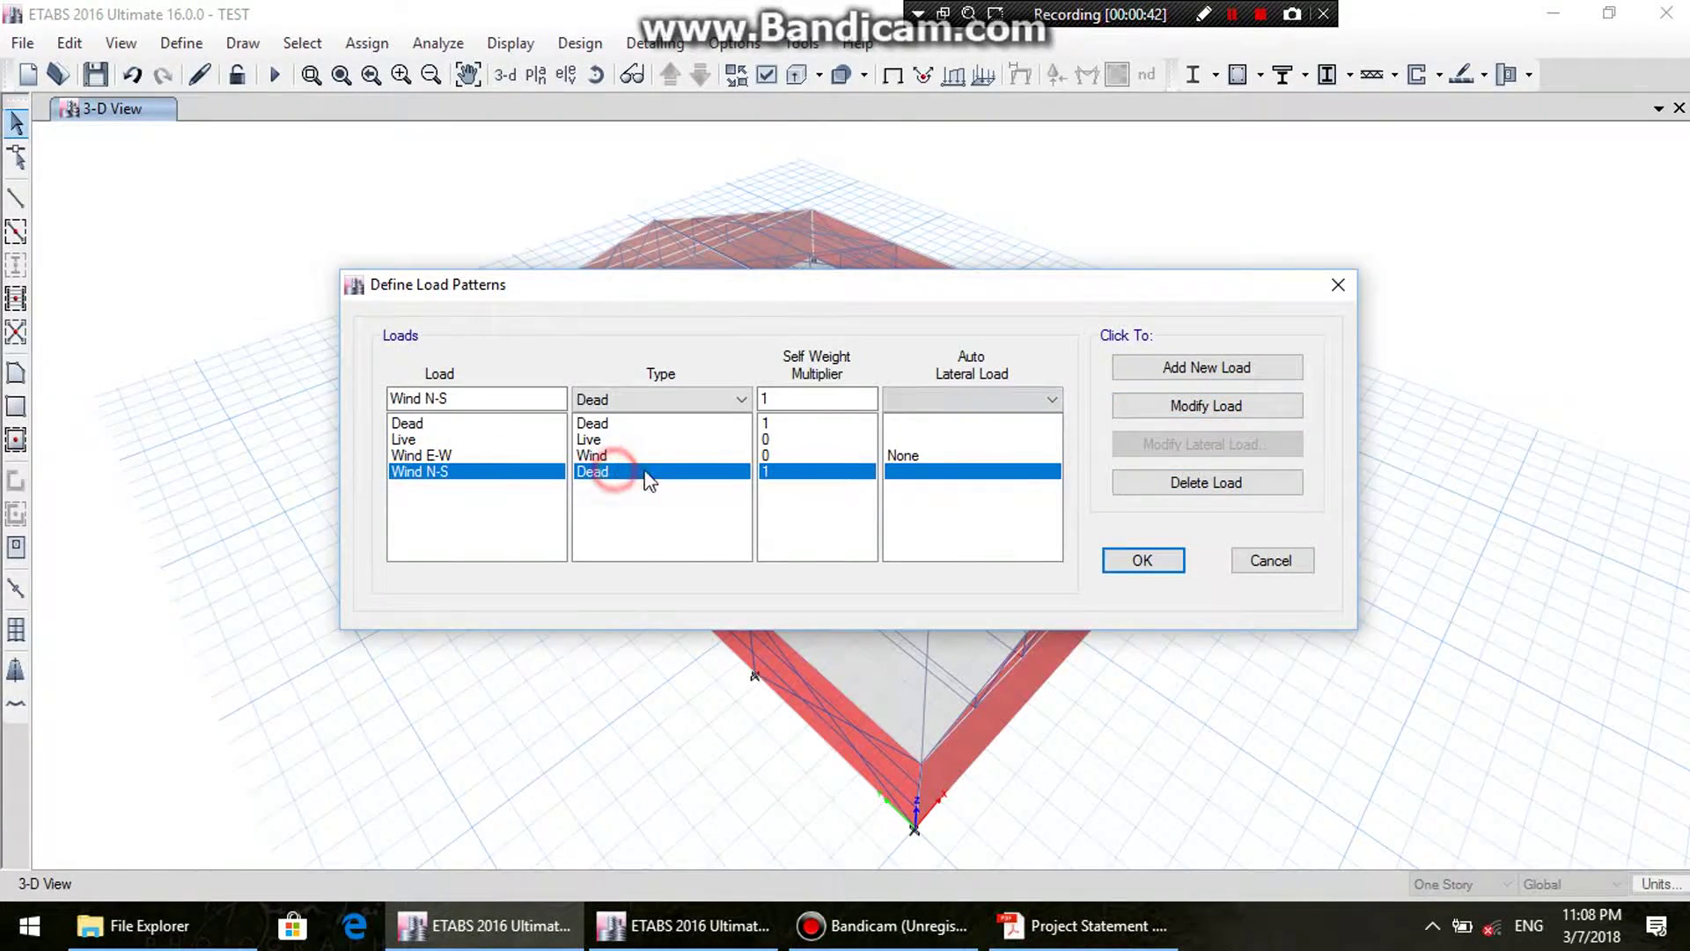
{"action": "left_click", "coordinate": [604, 400]}
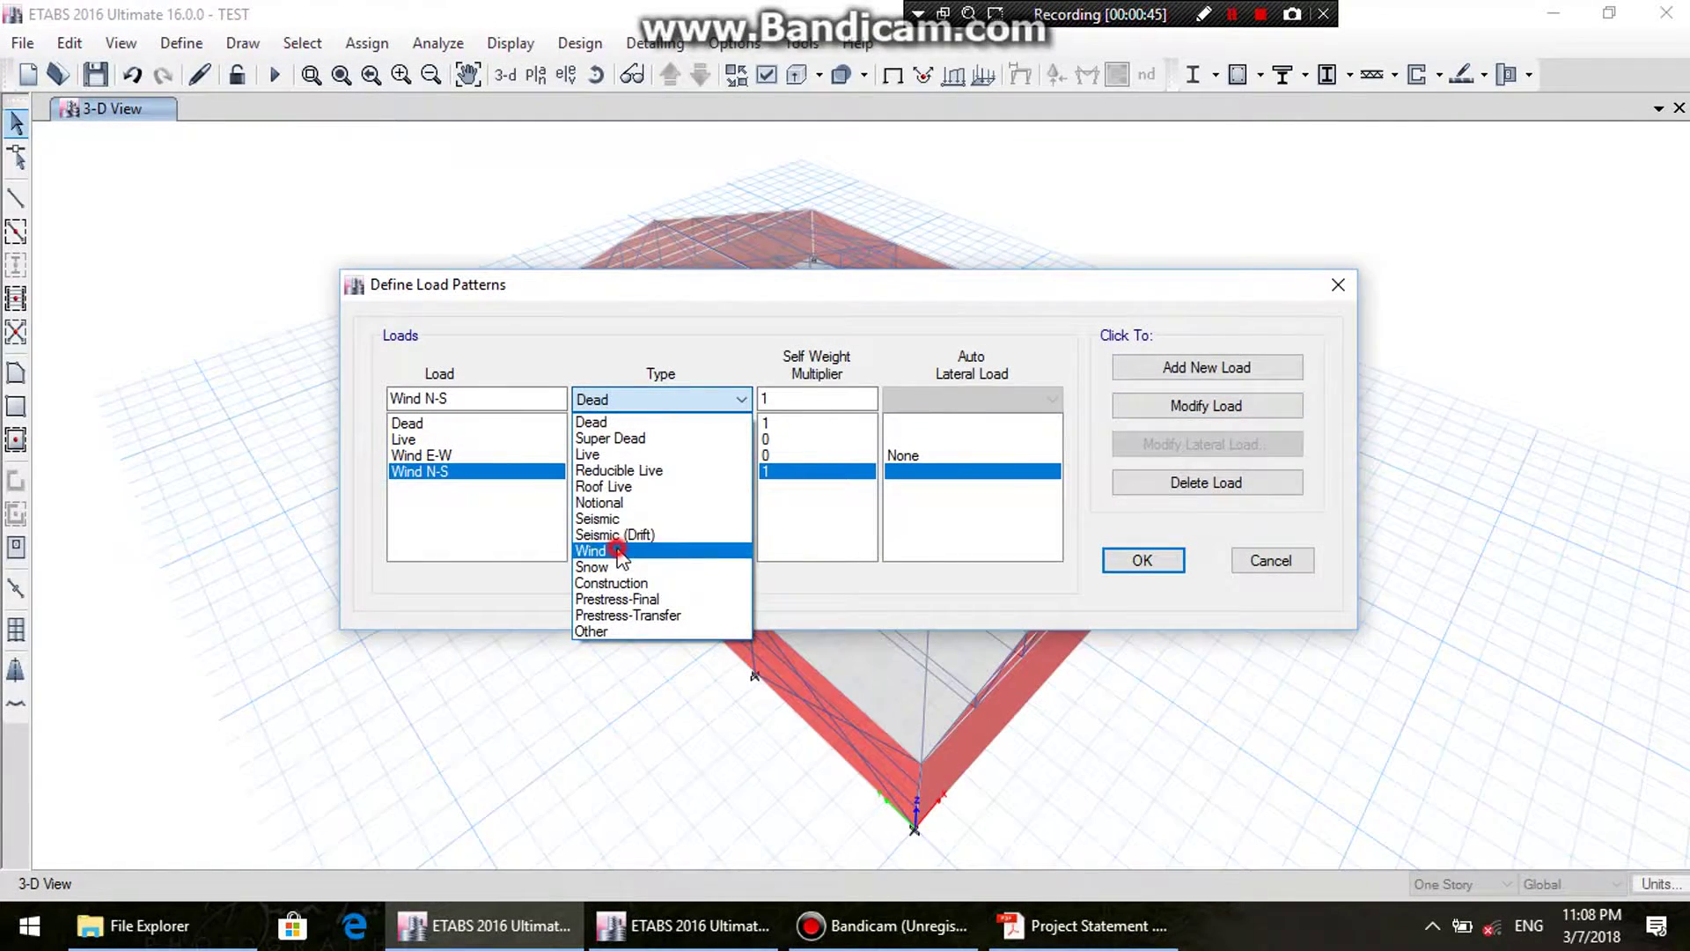
{"action": "left_click", "coordinate": [615, 550]}
{"action": "left_click", "coordinate": [1186, 411]}
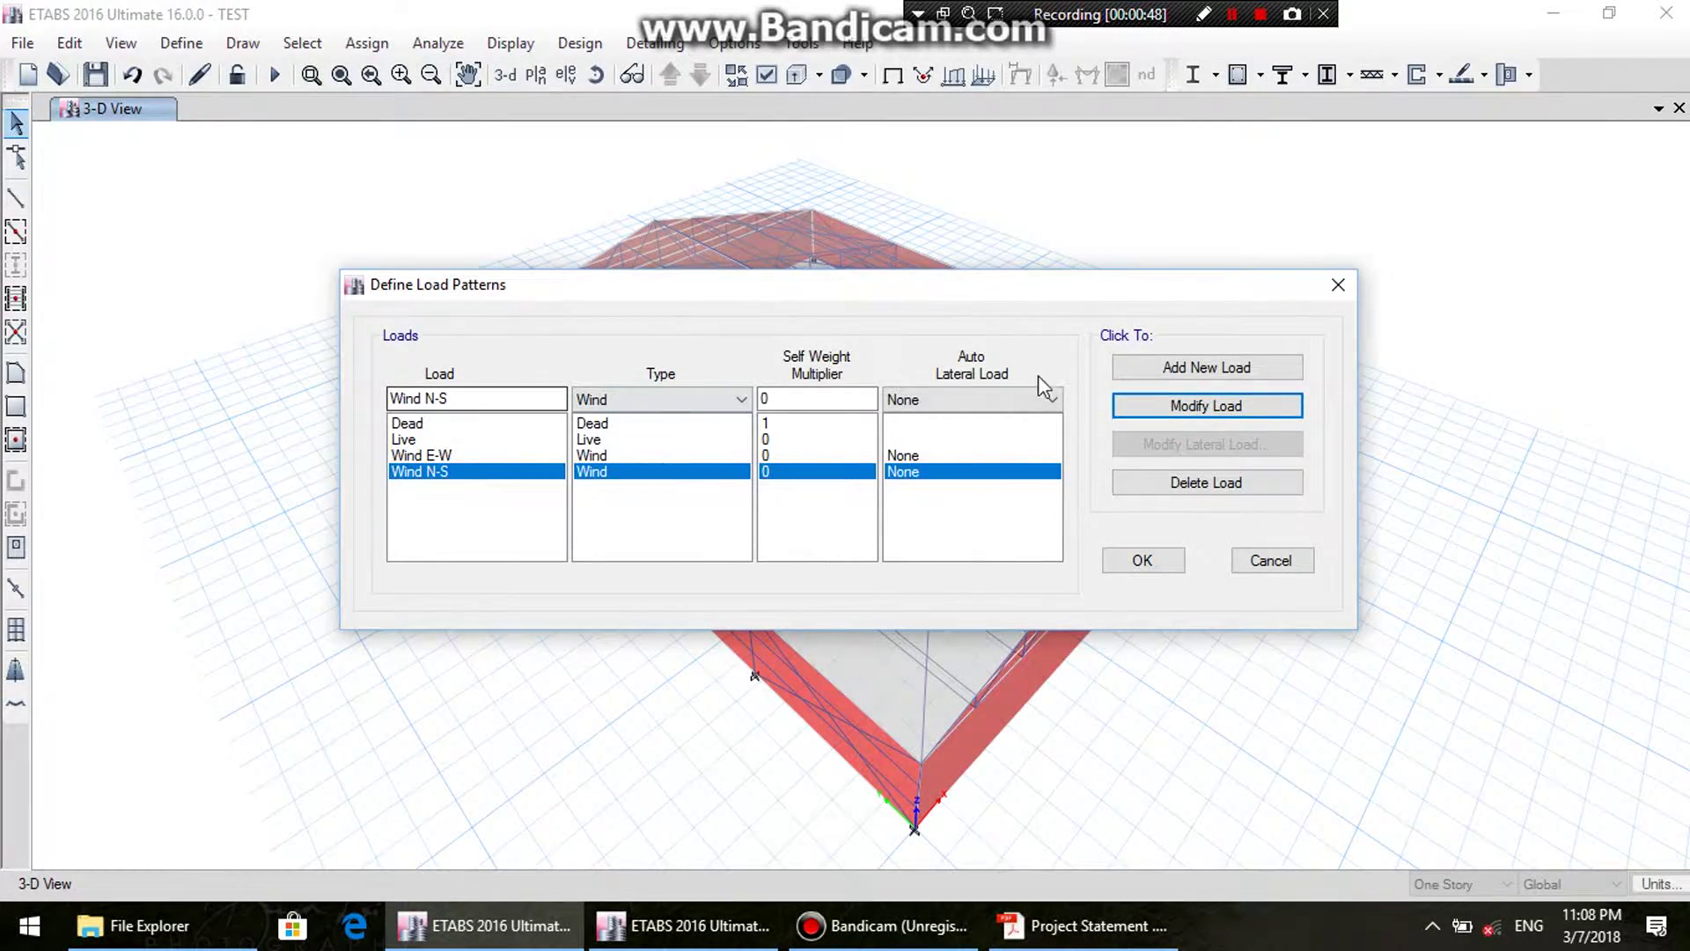
{"action": "left_click", "coordinate": [1144, 560]}
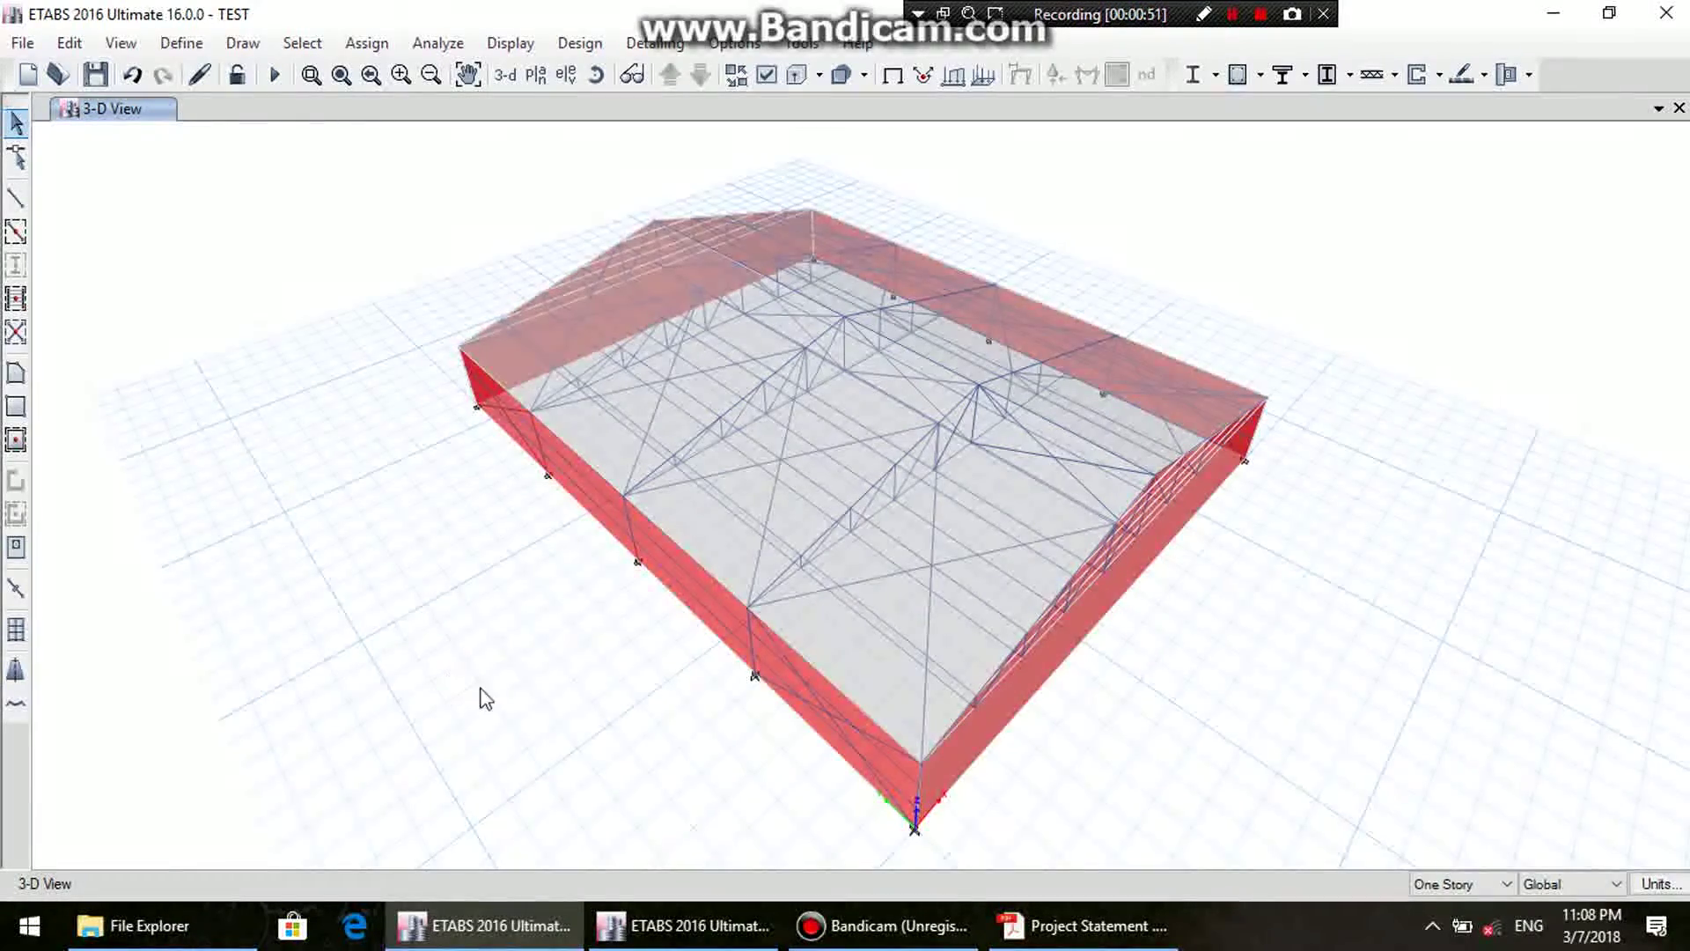
- Select both roof slope shells in the 3-D model, removing the accidentally picked frames from the selection
{"action": "left_click", "coordinate": [720, 532]}
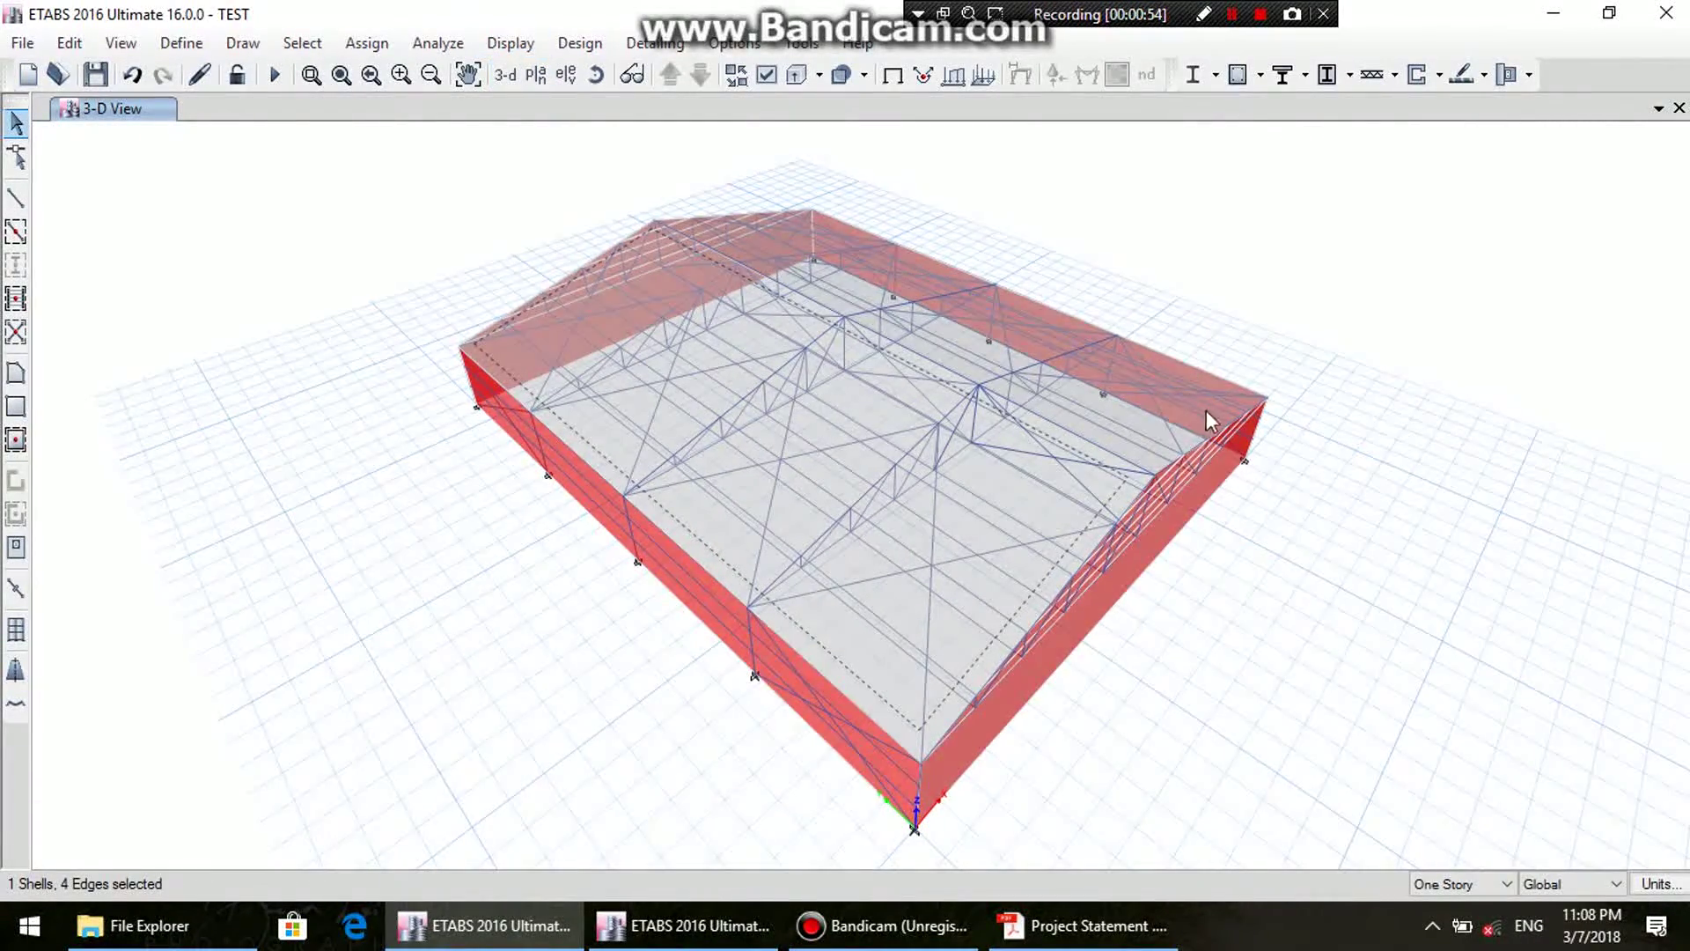
{"action": "left_click", "coordinate": [1137, 410]}
{"action": "left_click", "coordinate": [1141, 405]}
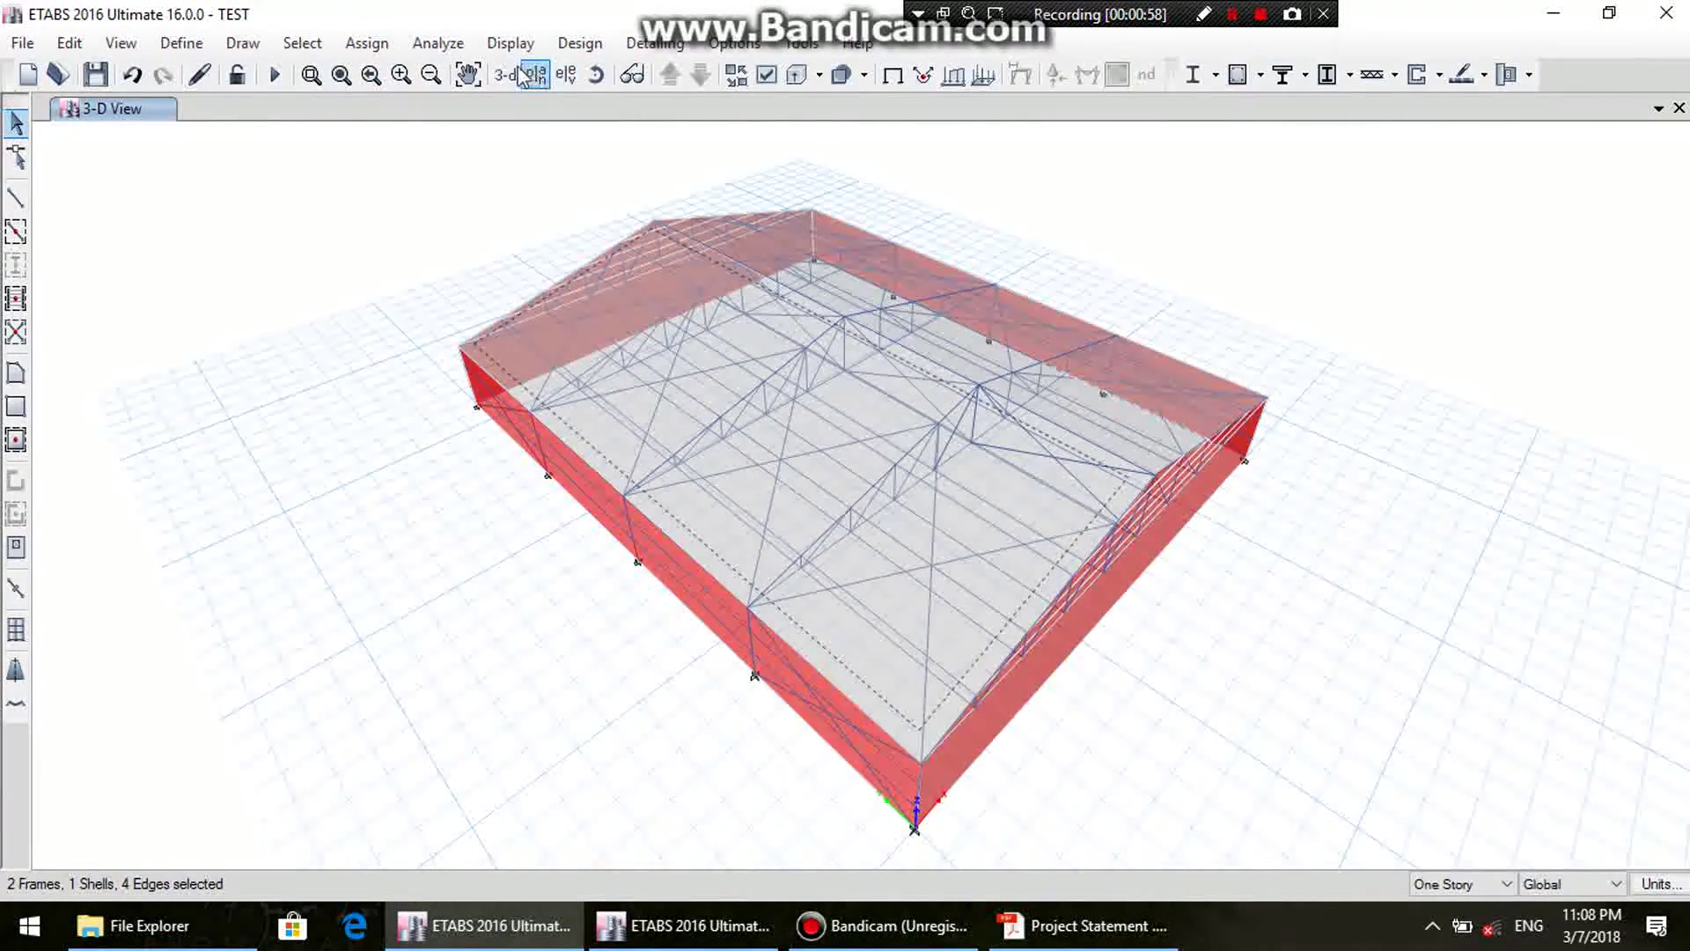
{"action": "left_click", "coordinate": [596, 74]}
{"action": "left_click_drag", "start_coordinate": [1129, 488], "coordinate": [813, 567]}
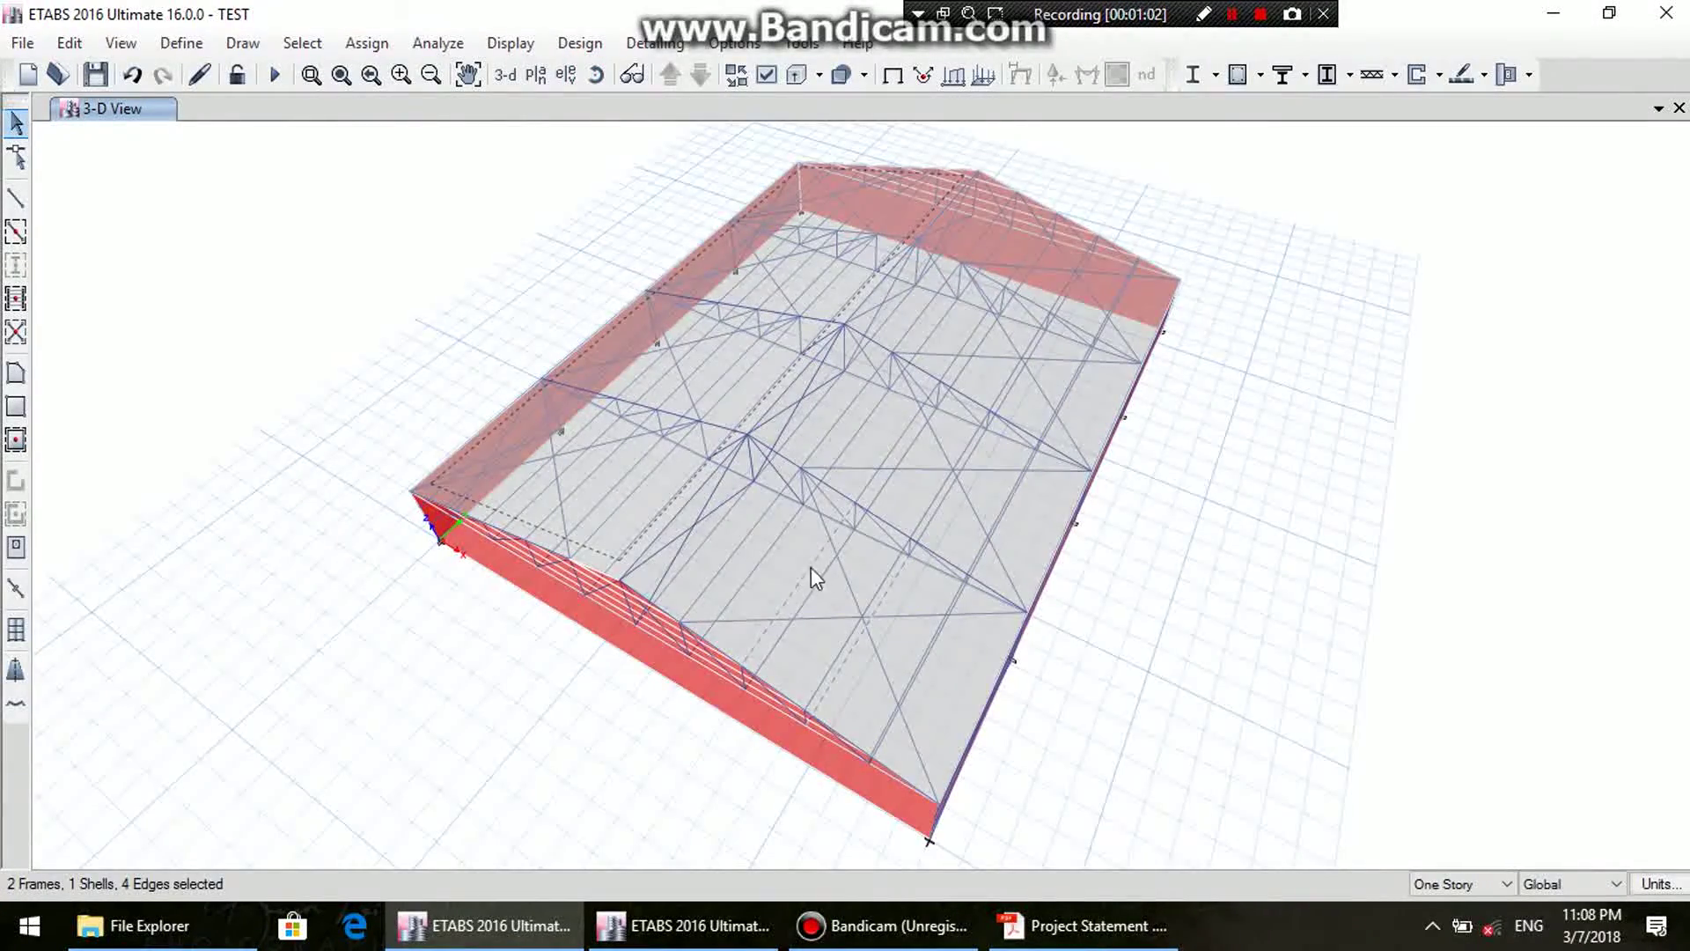
{"action": "left_click", "coordinate": [787, 597]}
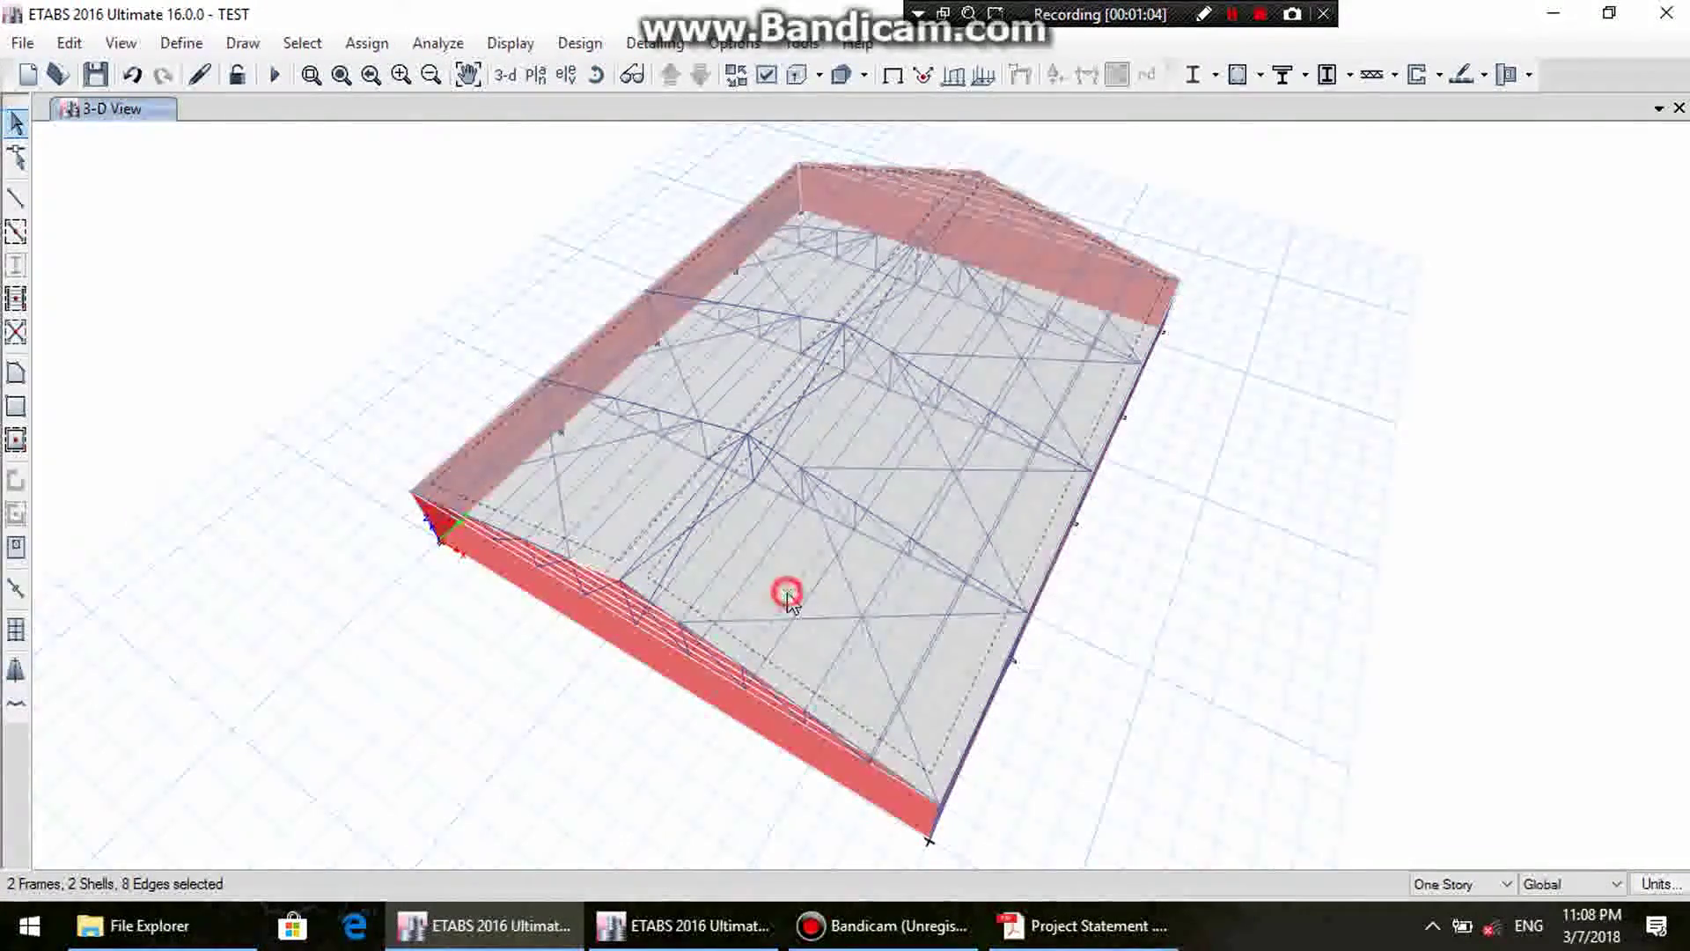
{"action": "left_click", "coordinate": [858, 632]}
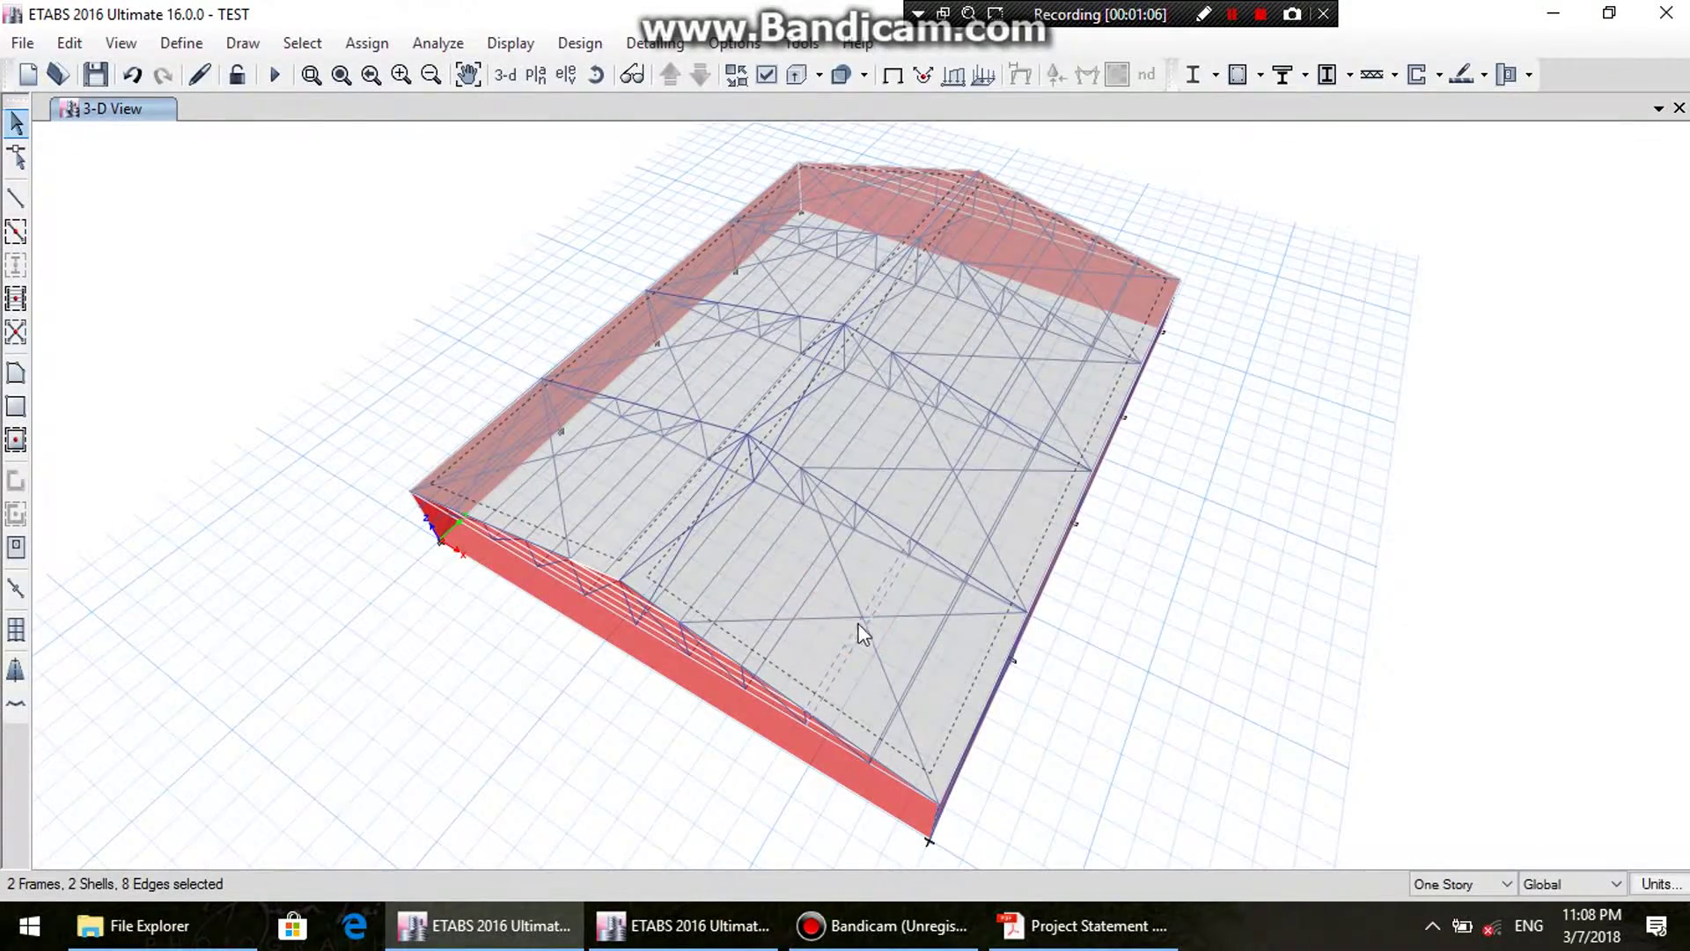
{"action": "left_click", "coordinate": [862, 632]}
{"action": "left_click", "coordinate": [853, 635]}
{"action": "left_click", "coordinate": [852, 657]}
{"action": "left_click", "coordinate": [843, 641]}
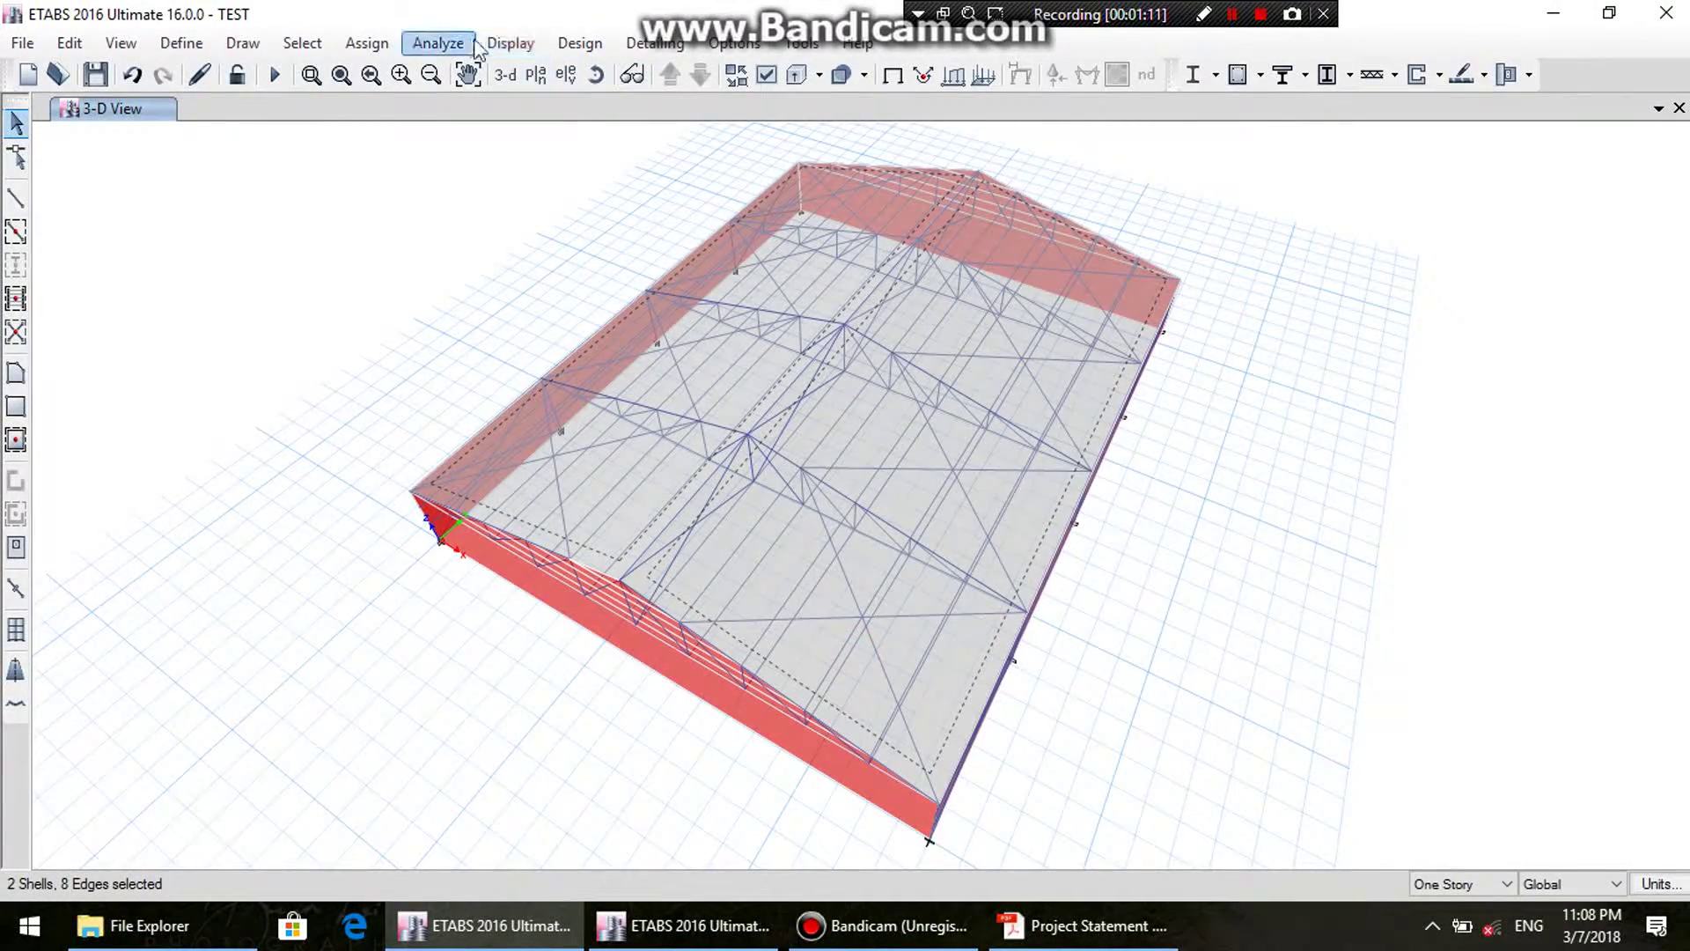
- Assign a 20 lb/ft² uniform Dead load in the Gravity direction to the two roof shells, adding it to existing loads
{"action": "left_click", "coordinate": [366, 42]}
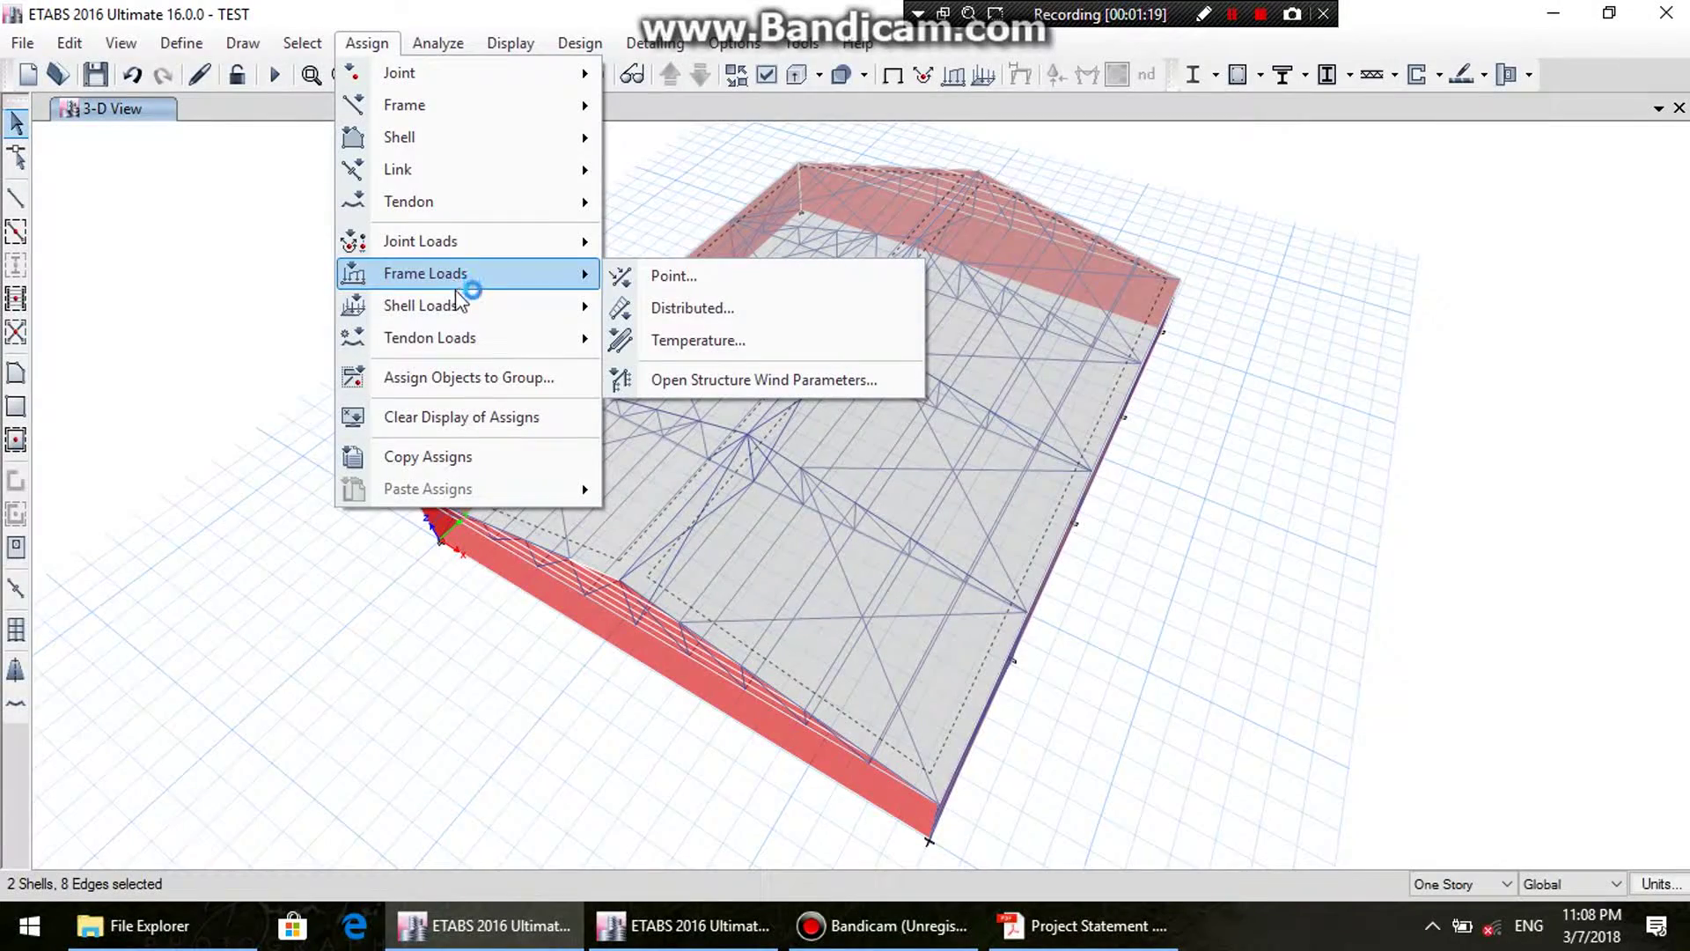
{"action": "mouse_move", "coordinate": [482, 315]}
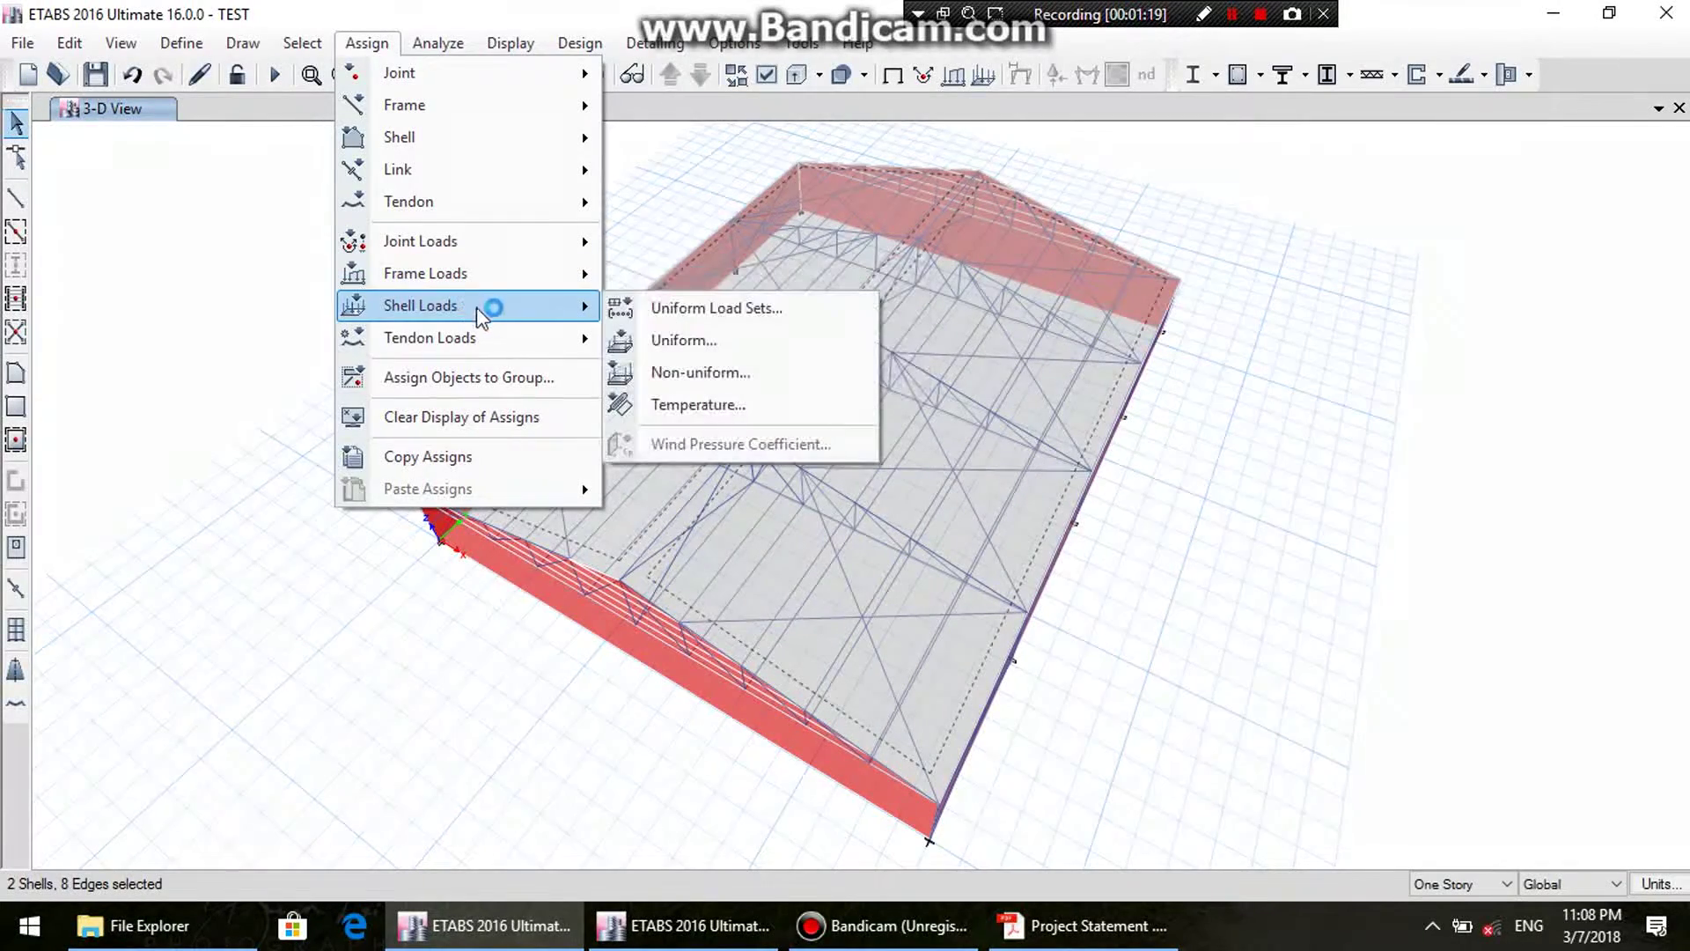
{"action": "left_click", "coordinate": [675, 341]}
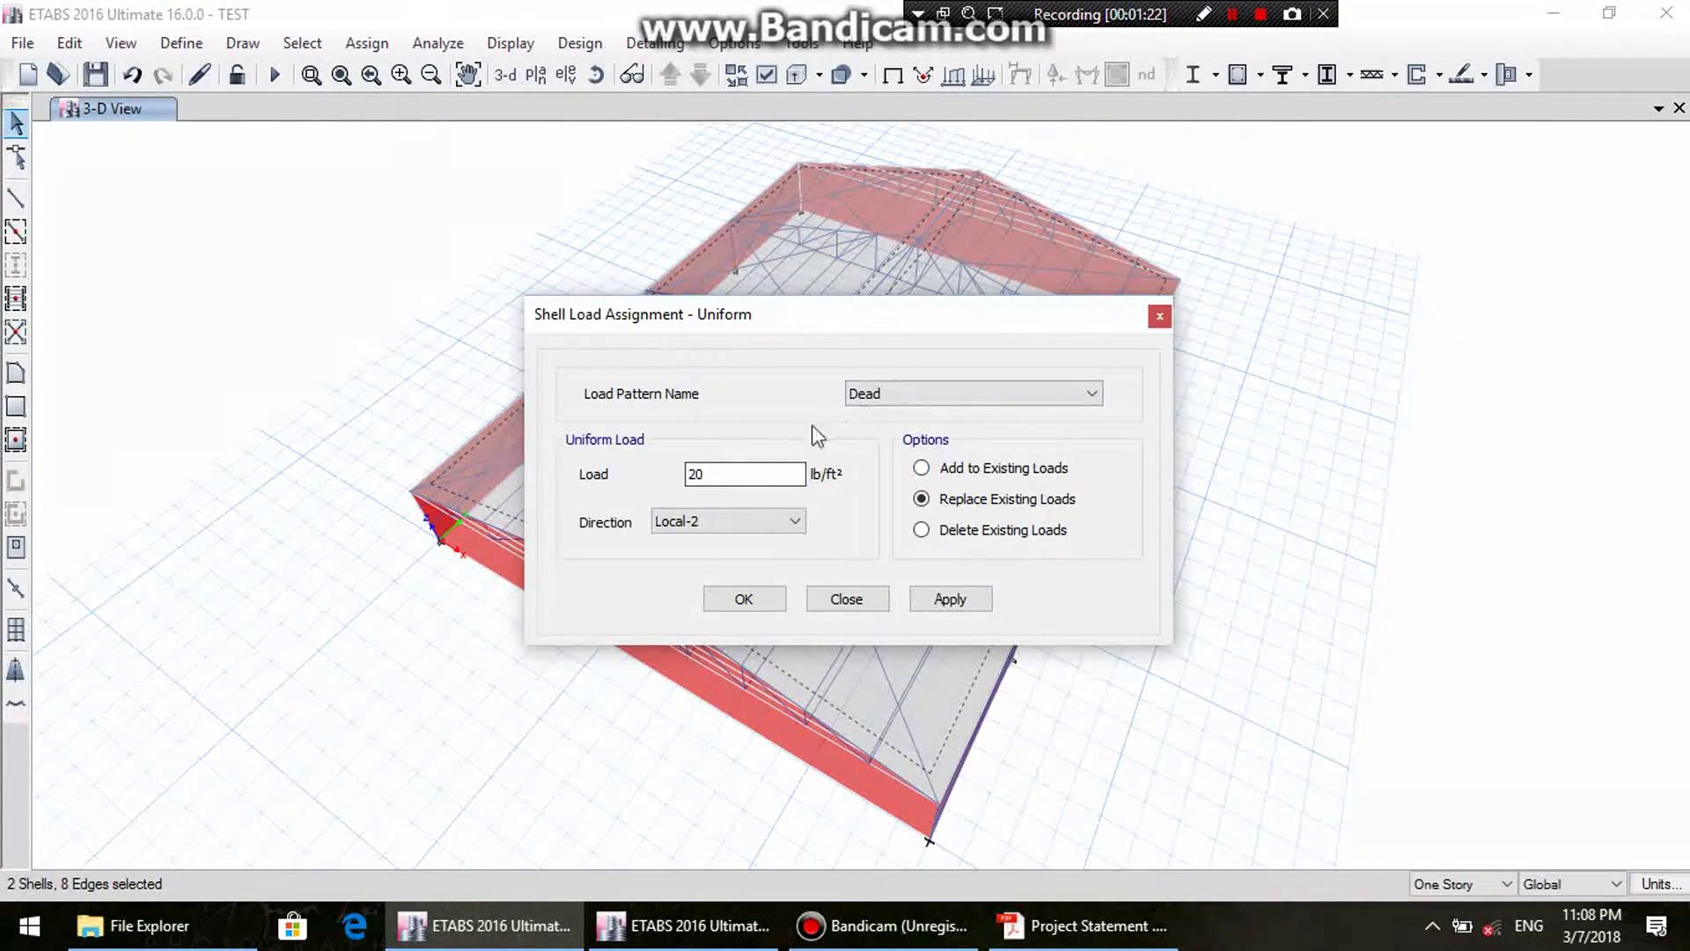
{"action": "left_click", "coordinate": [753, 520]}
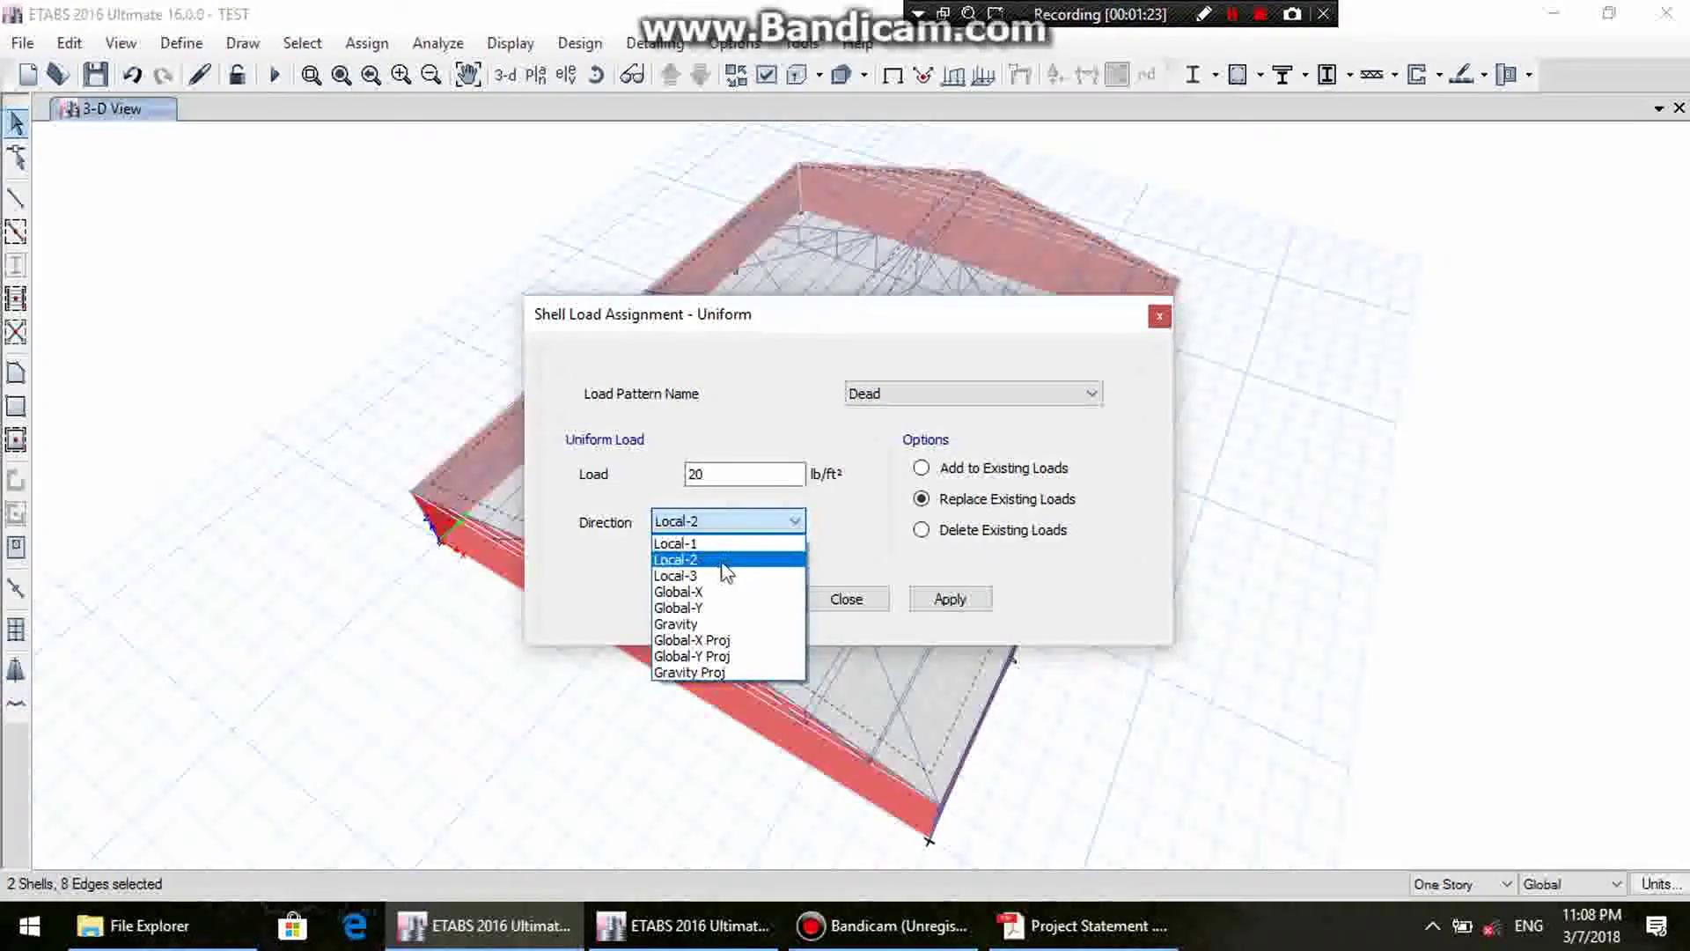
{"action": "left_click", "coordinate": [712, 625]}
{"action": "left_click_drag", "start_coordinate": [696, 476], "coordinate": [692, 515]}
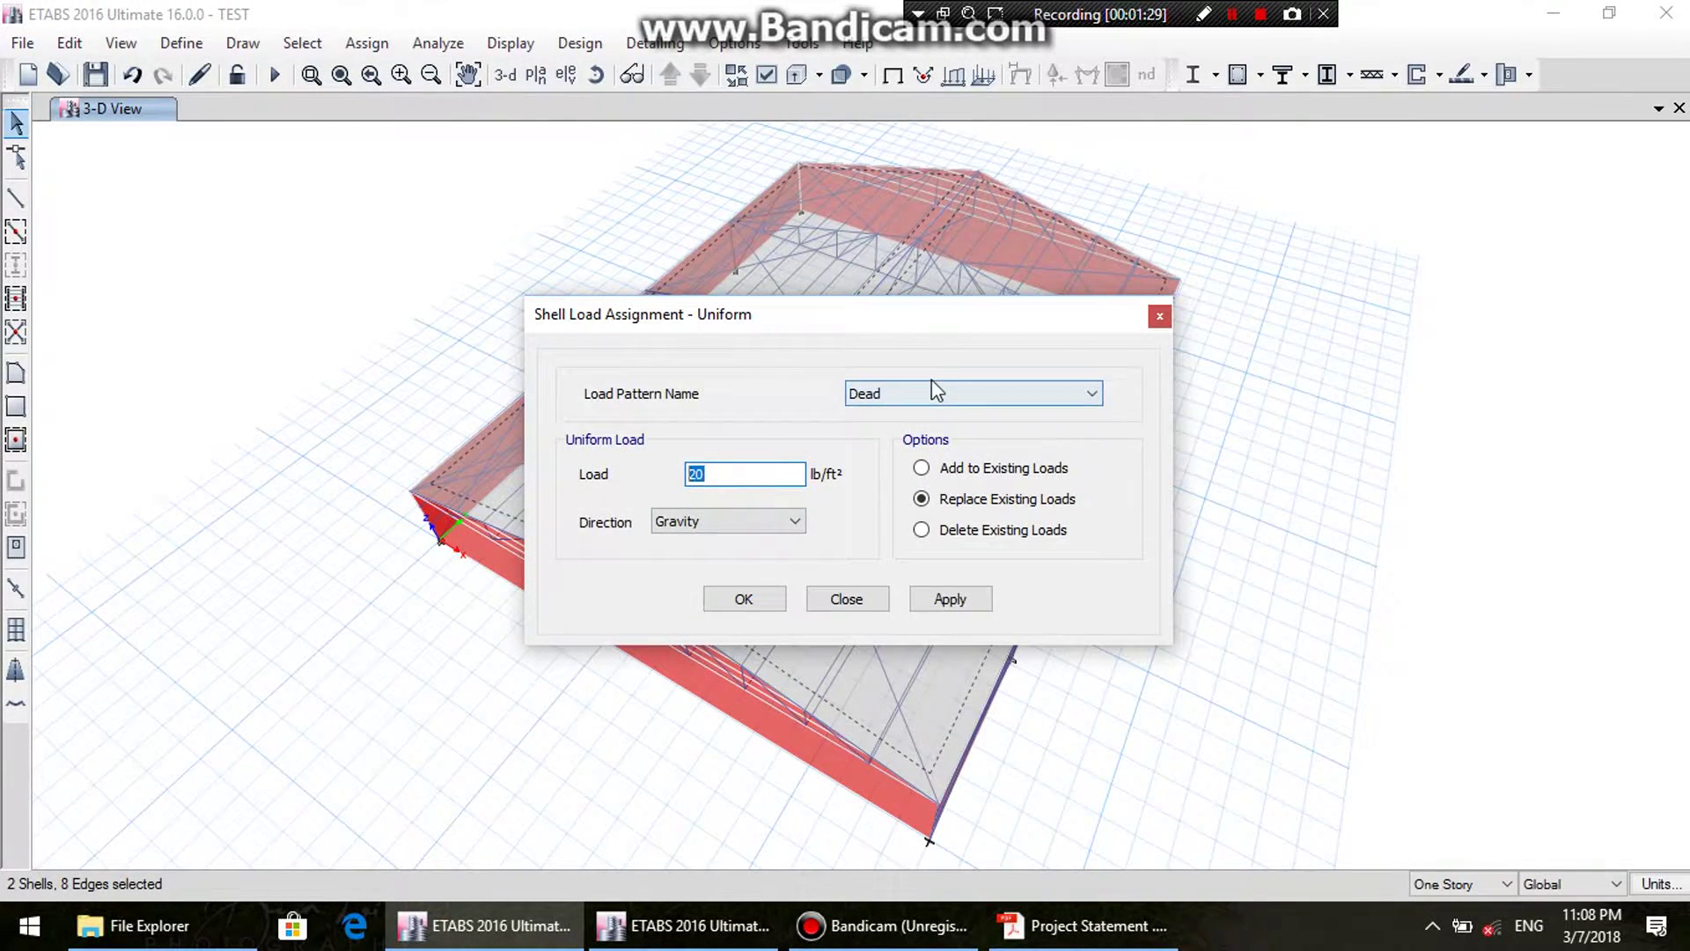
{"action": "left_click", "coordinate": [921, 467]}
{"action": "left_click", "coordinate": [933, 597]}
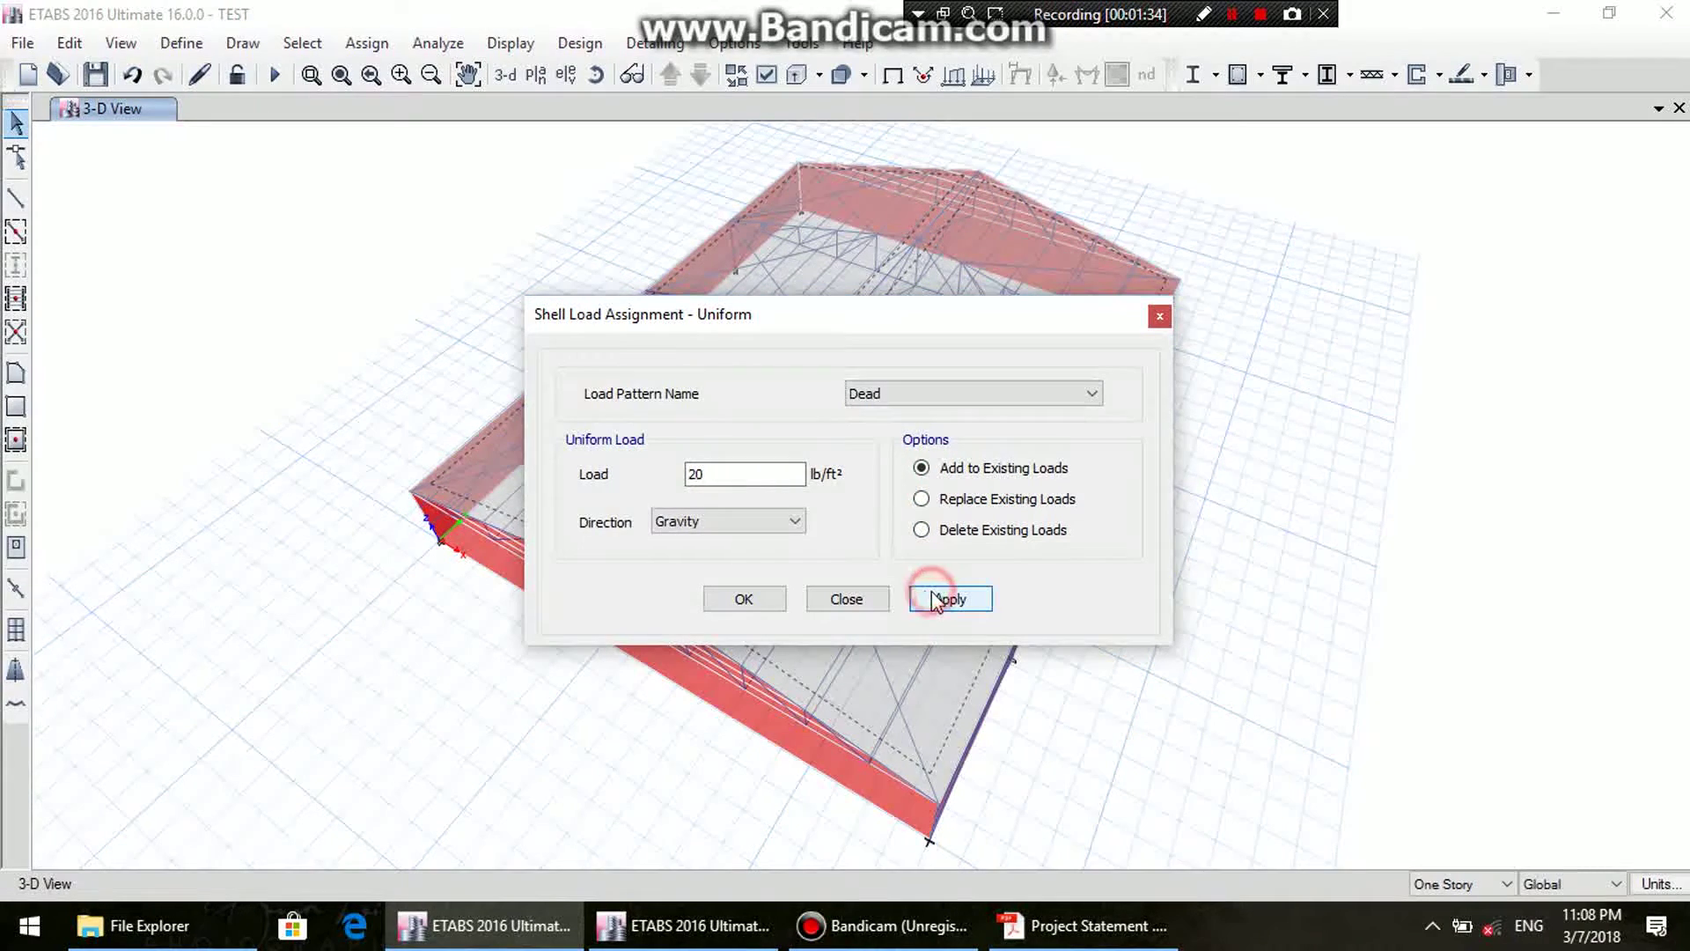
- Reselect both roof slope shells in the 3-D model, keeping the uniform shell load assignment open
{"action": "left_click_drag", "start_coordinate": [755, 322], "coordinate": [472, 291]}
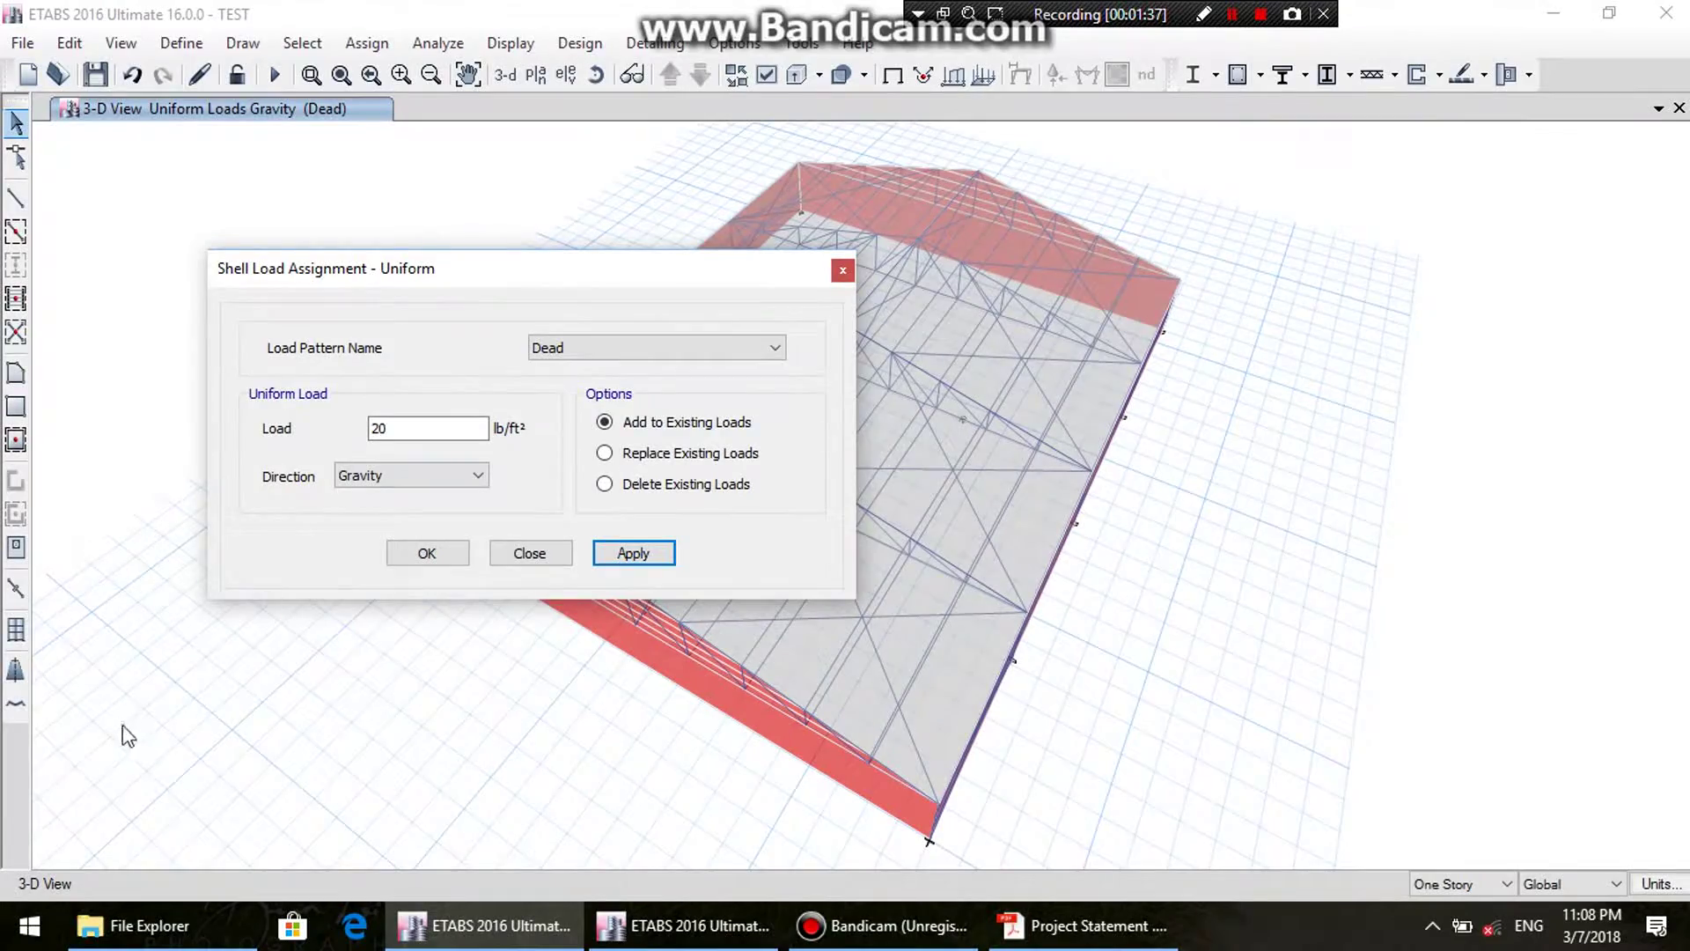
{"action": "left_click", "coordinate": [971, 667]}
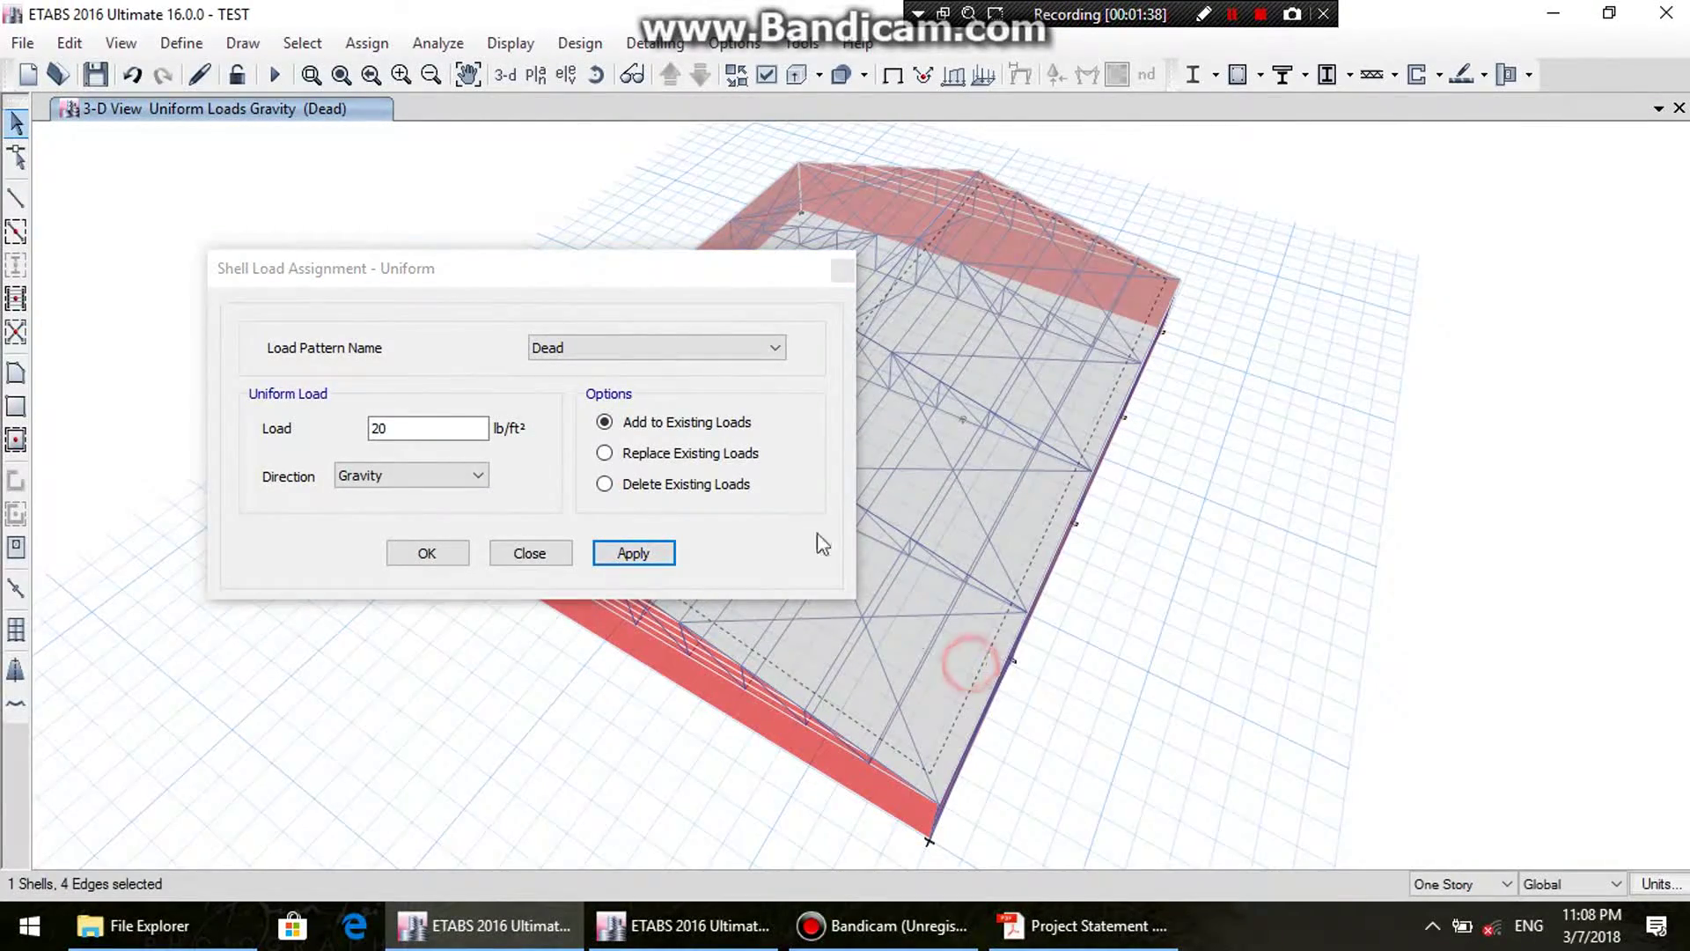
{"action": "left_click_drag", "start_coordinate": [619, 273], "coordinate": [691, 445]}
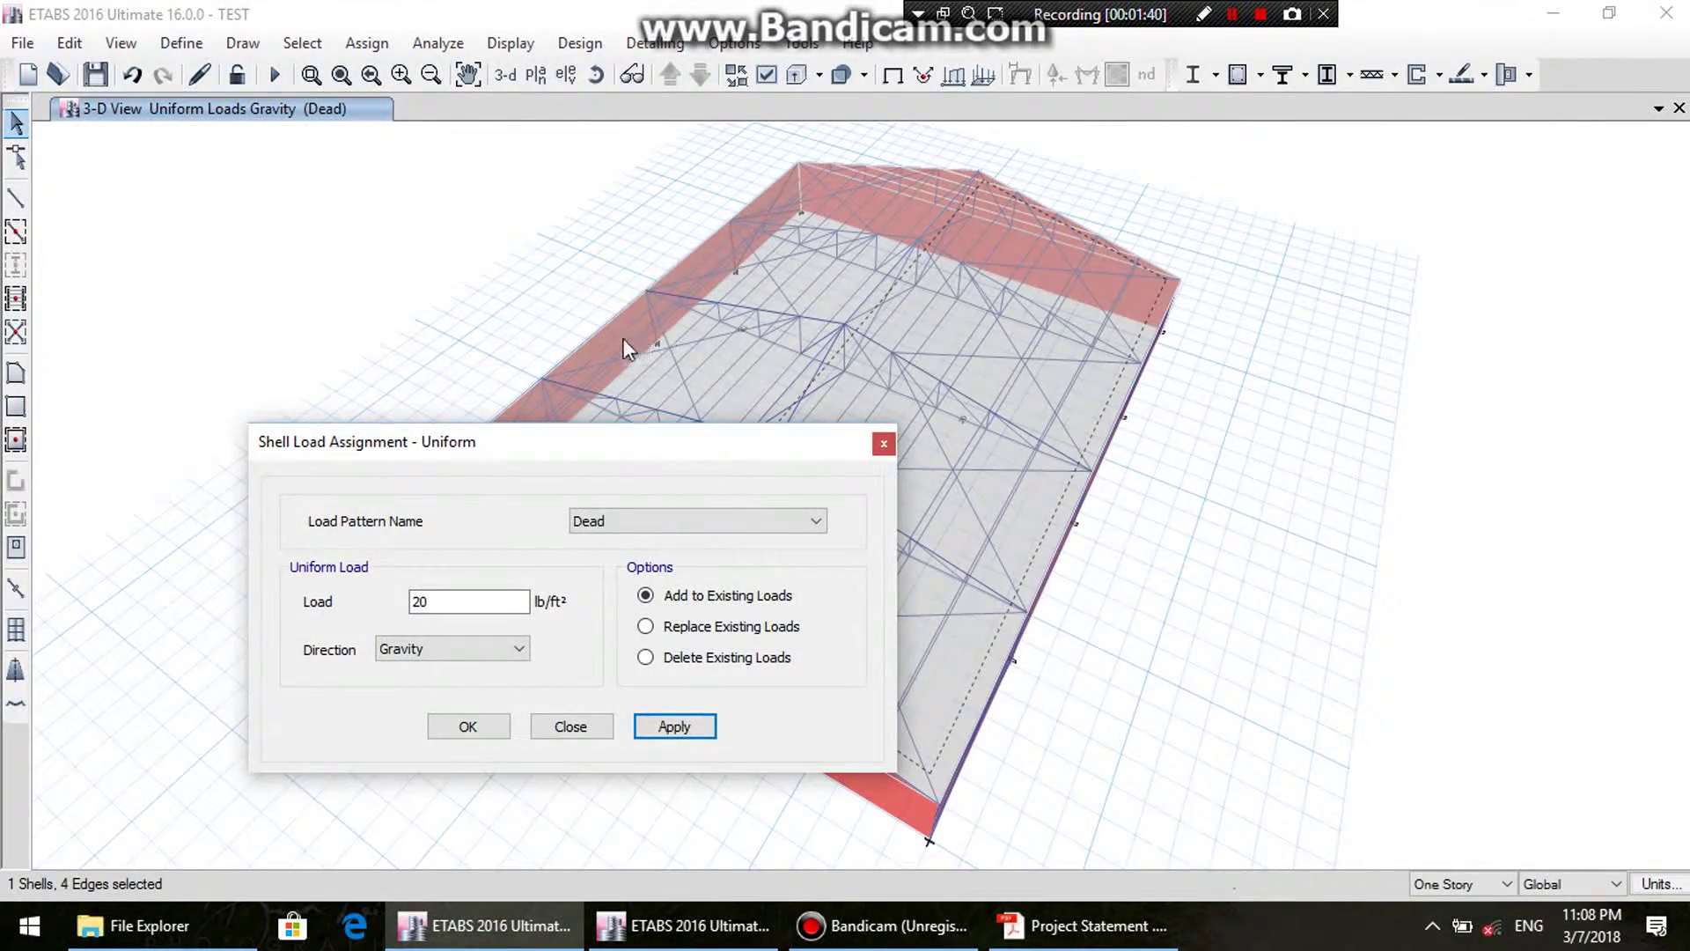
{"action": "left_click", "coordinate": [757, 377]}
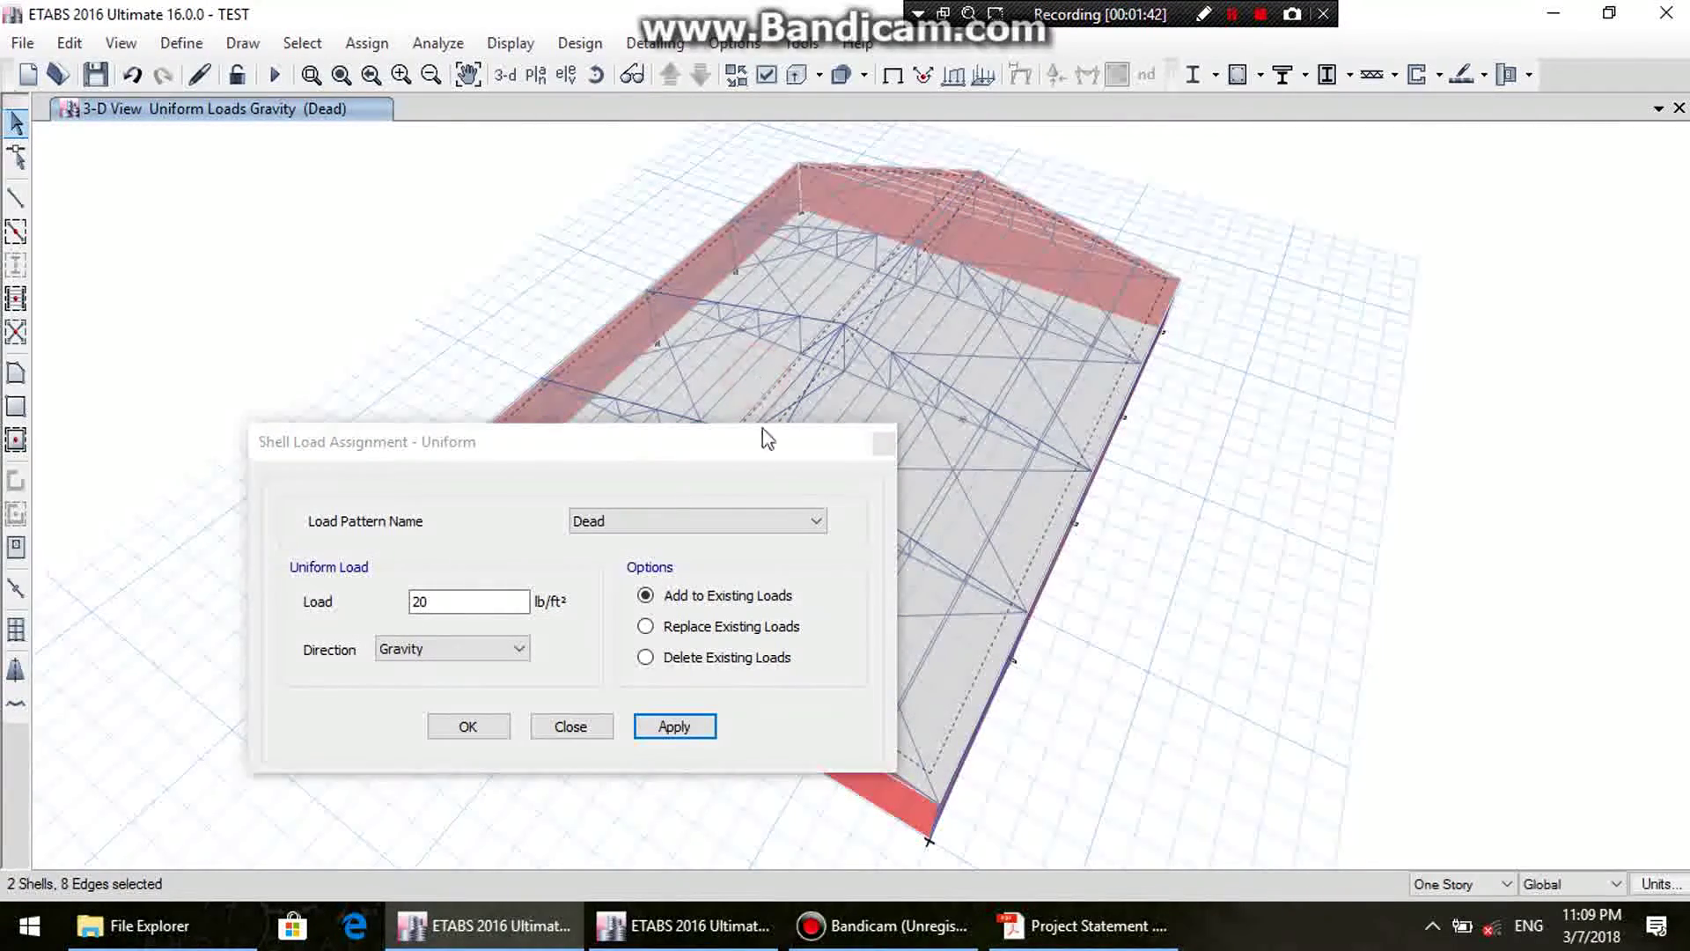
- Assign a 30 lb/ft² uniform Live load in the Gravity direction to the two roof shells, adding it to existing loads, and close the assignment
{"action": "left_click", "coordinate": [642, 521]}
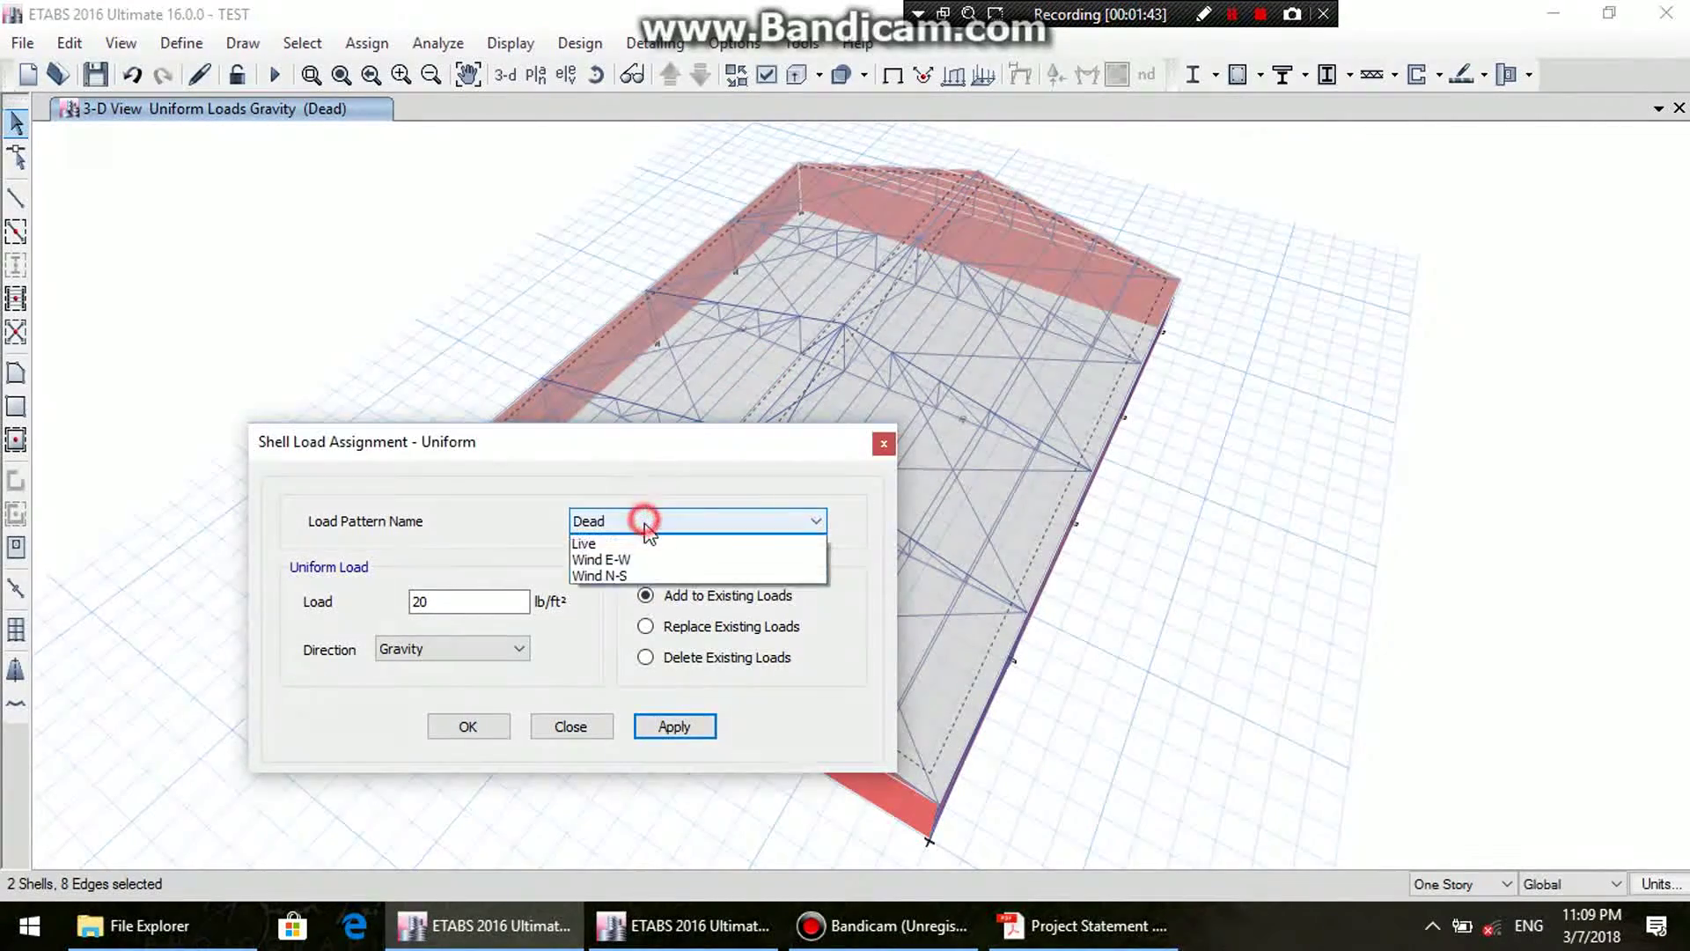
{"action": "left_click", "coordinate": [608, 555]}
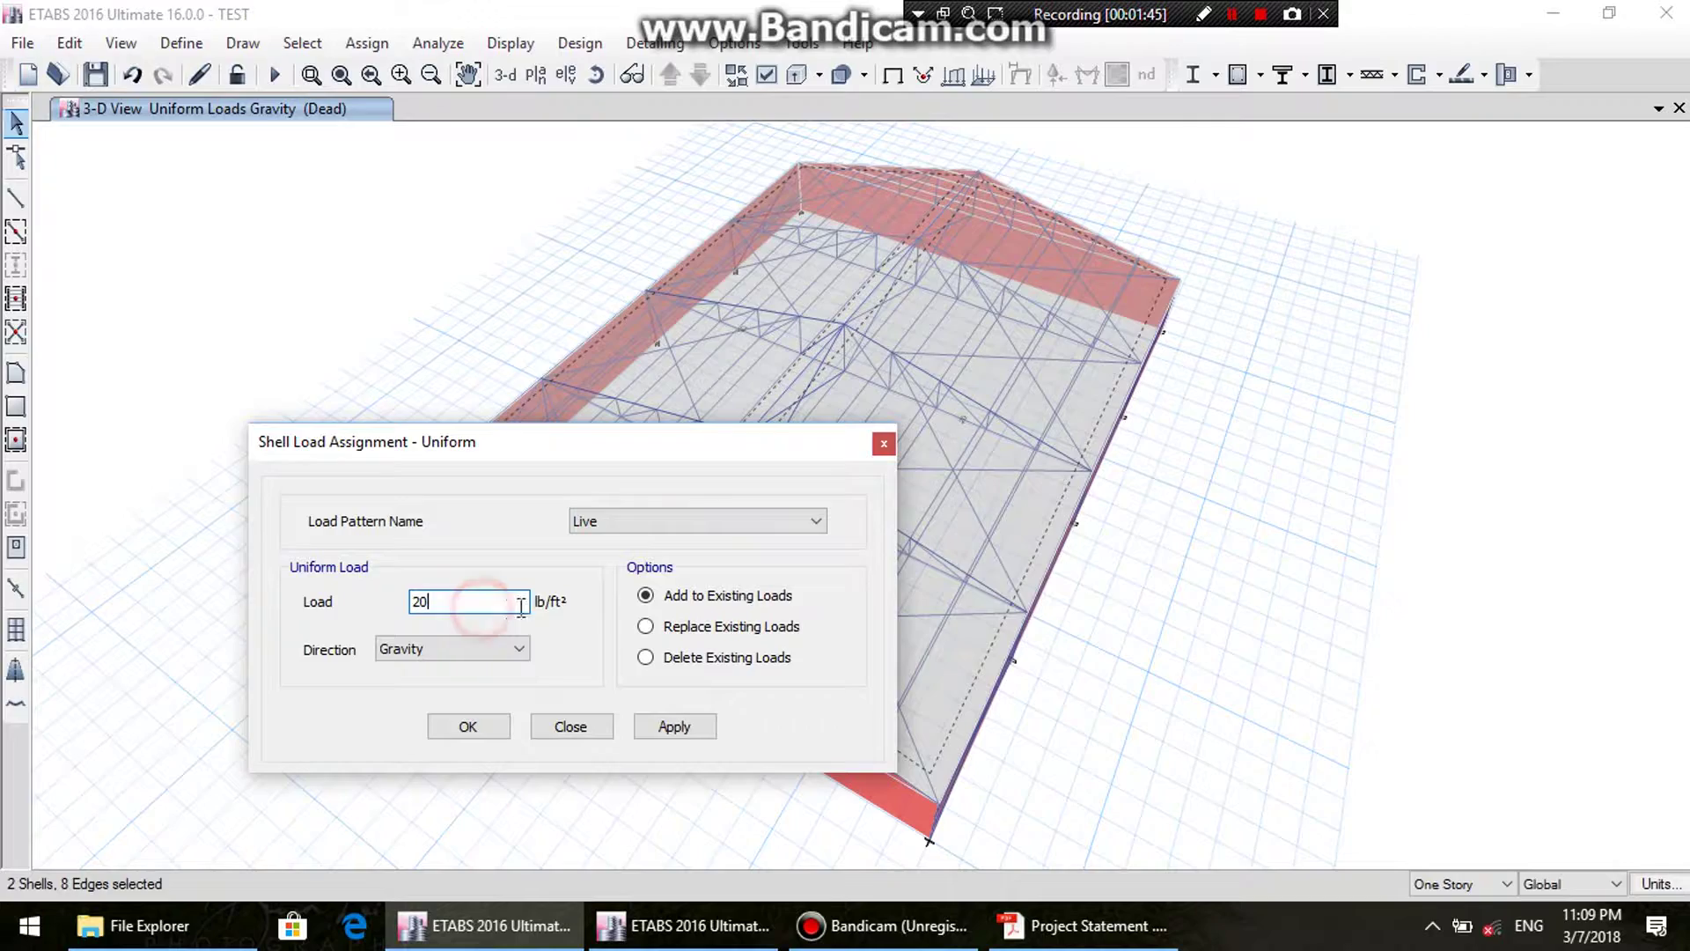
{"action": "left_click", "coordinate": [1239, 24]}
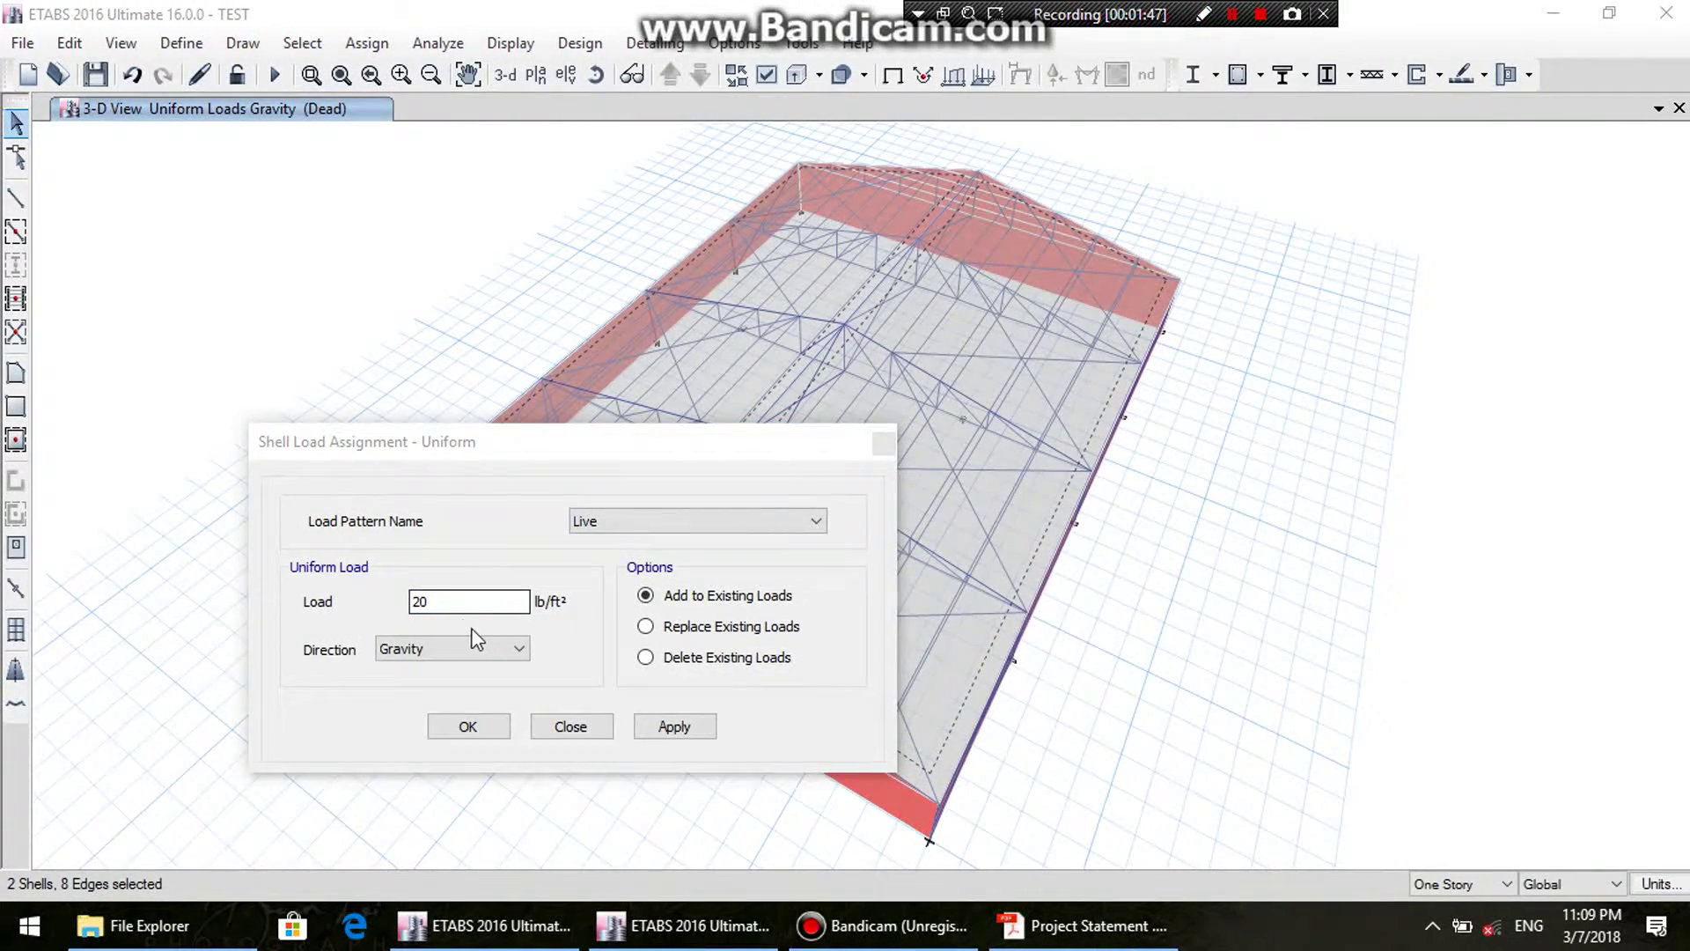
{"action": "double_click", "coordinate": [456, 604]}
{"action": "type", "text": "30"}
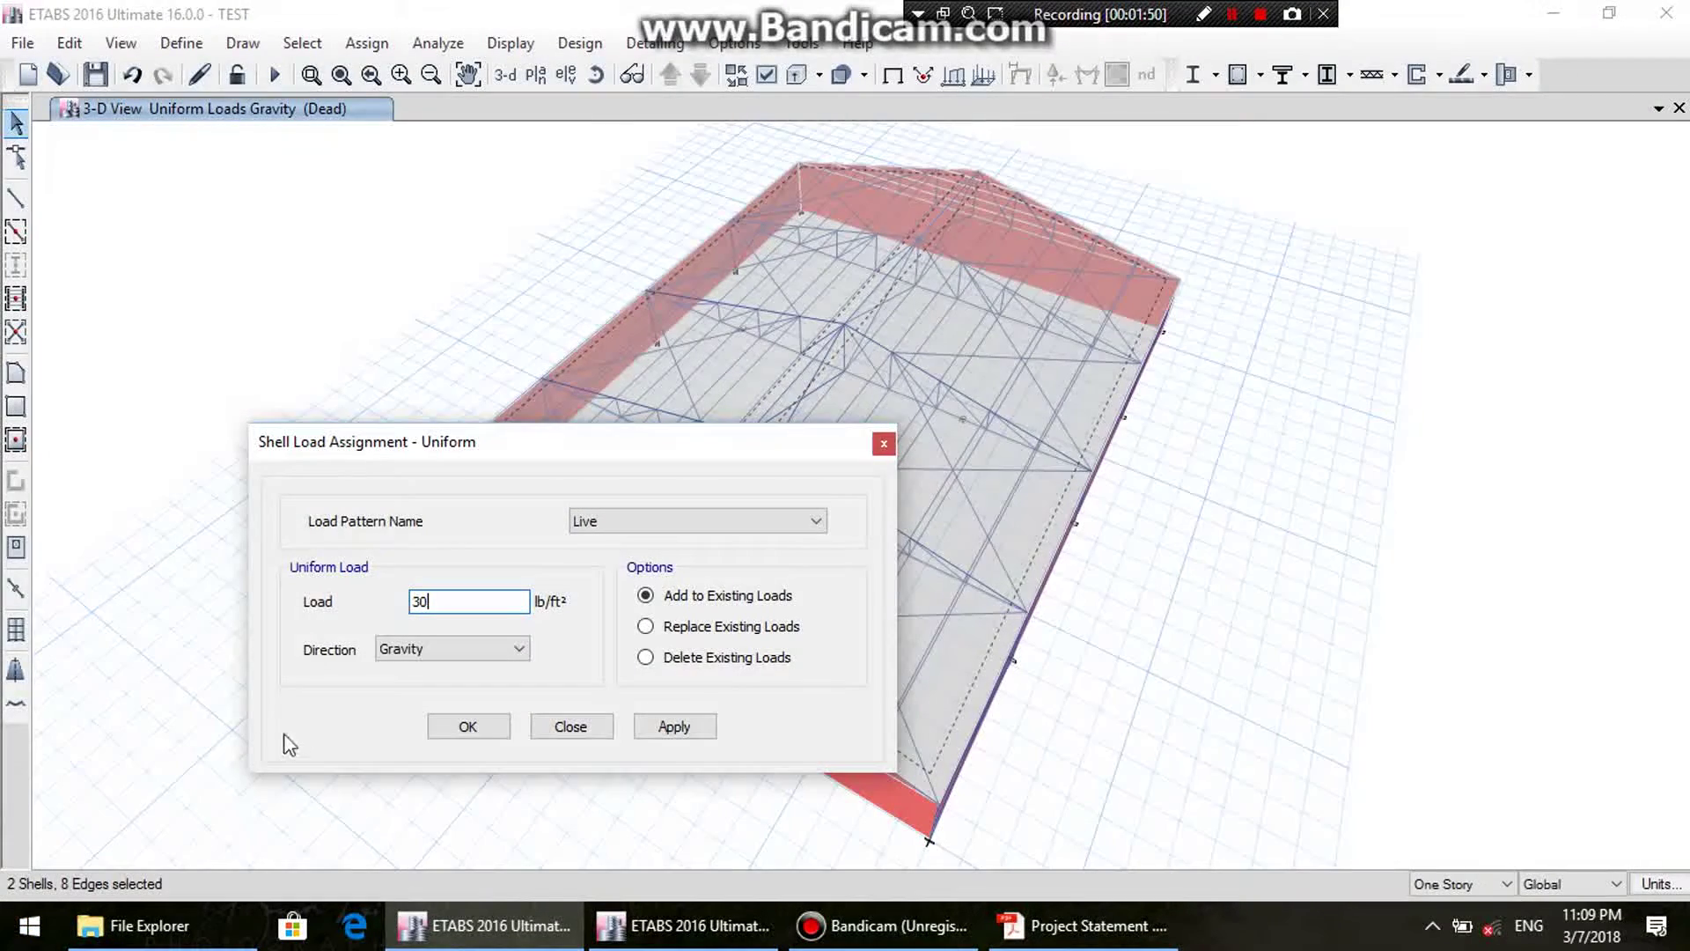
{"action": "left_click", "coordinate": [674, 726]}
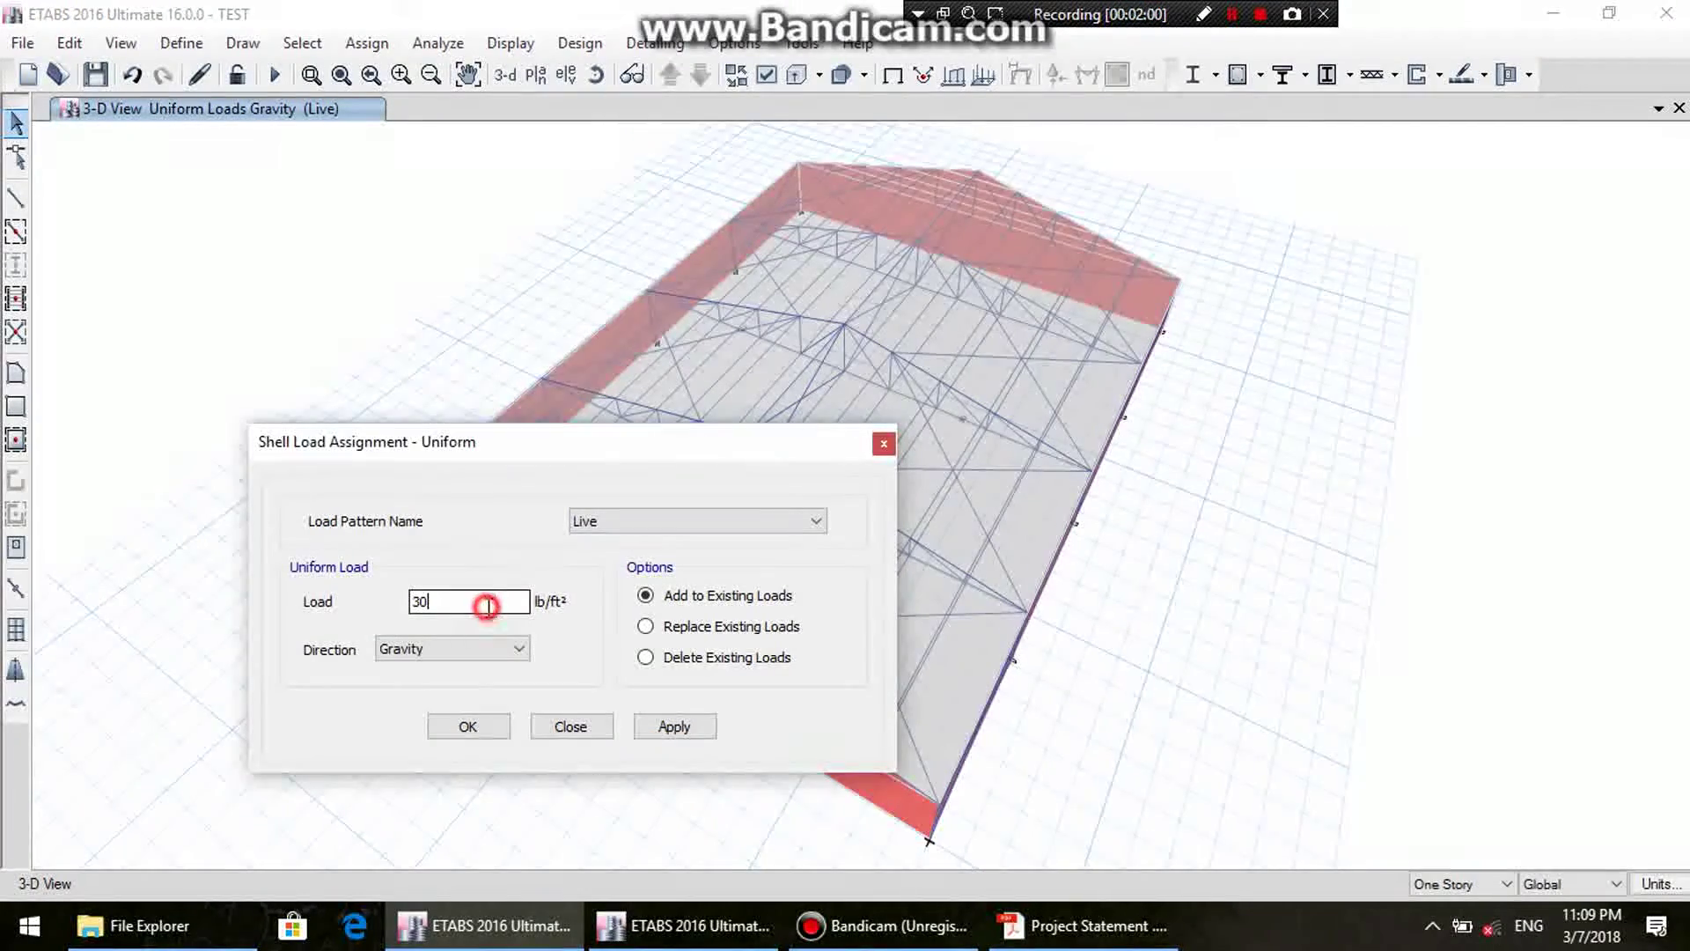
{"action": "left_click", "coordinate": [638, 522]}
{"action": "left_click", "coordinate": [634, 524]}
{"action": "left_click", "coordinate": [633, 525]}
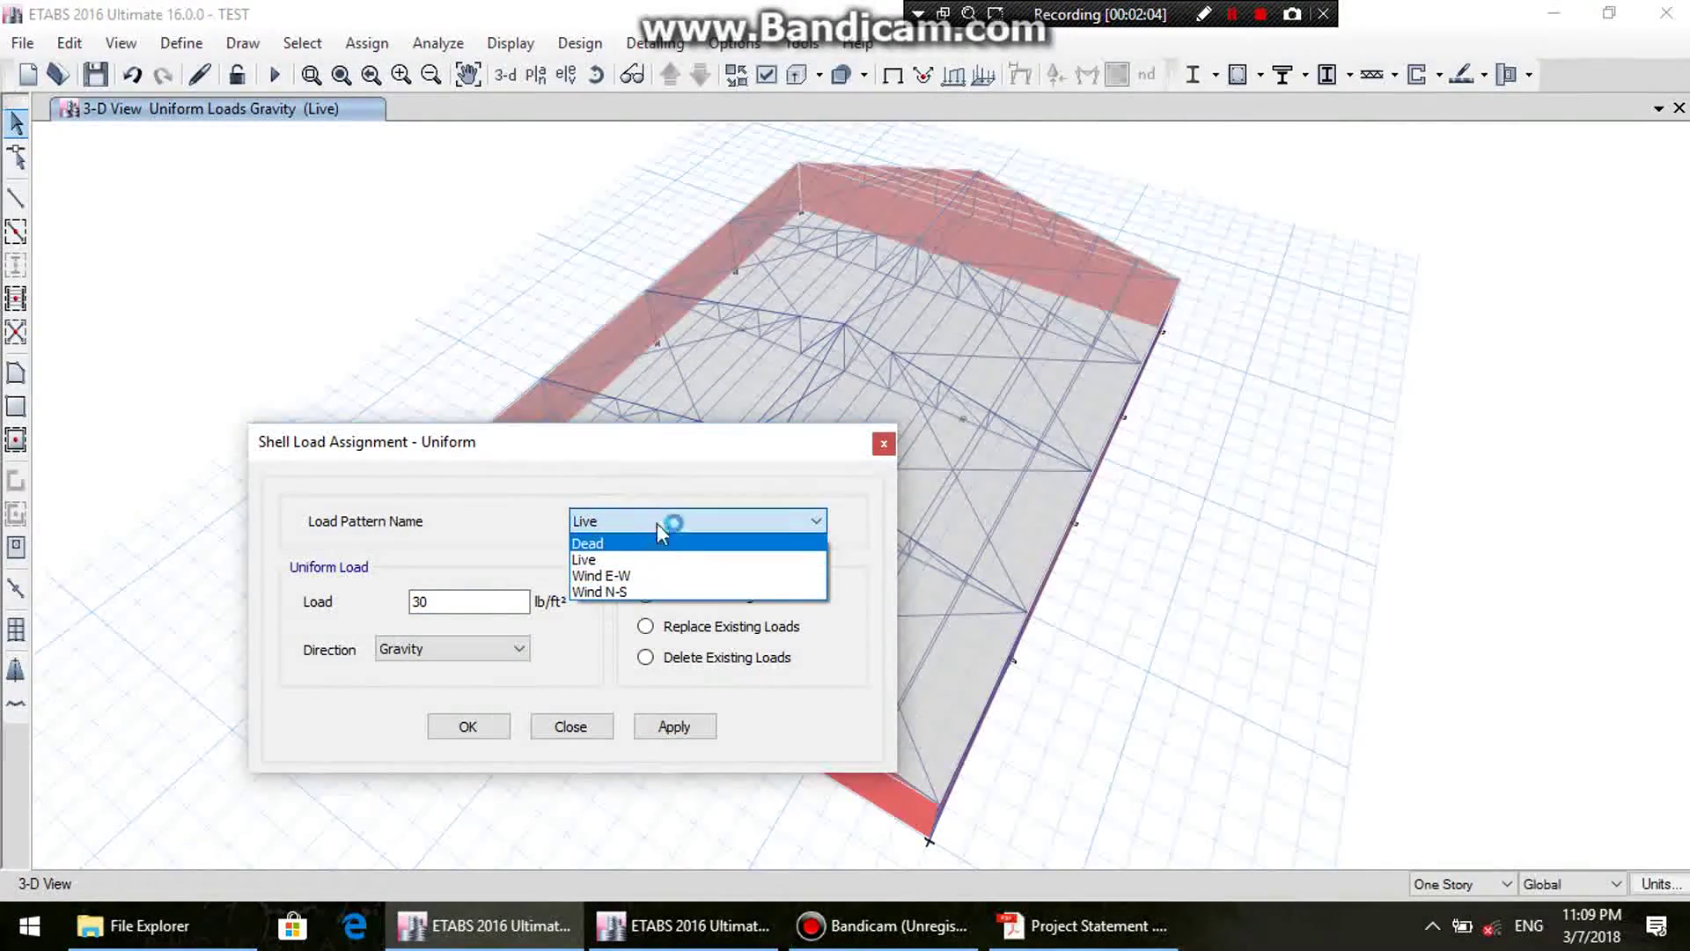
{"action": "left_click", "coordinate": [657, 526]}
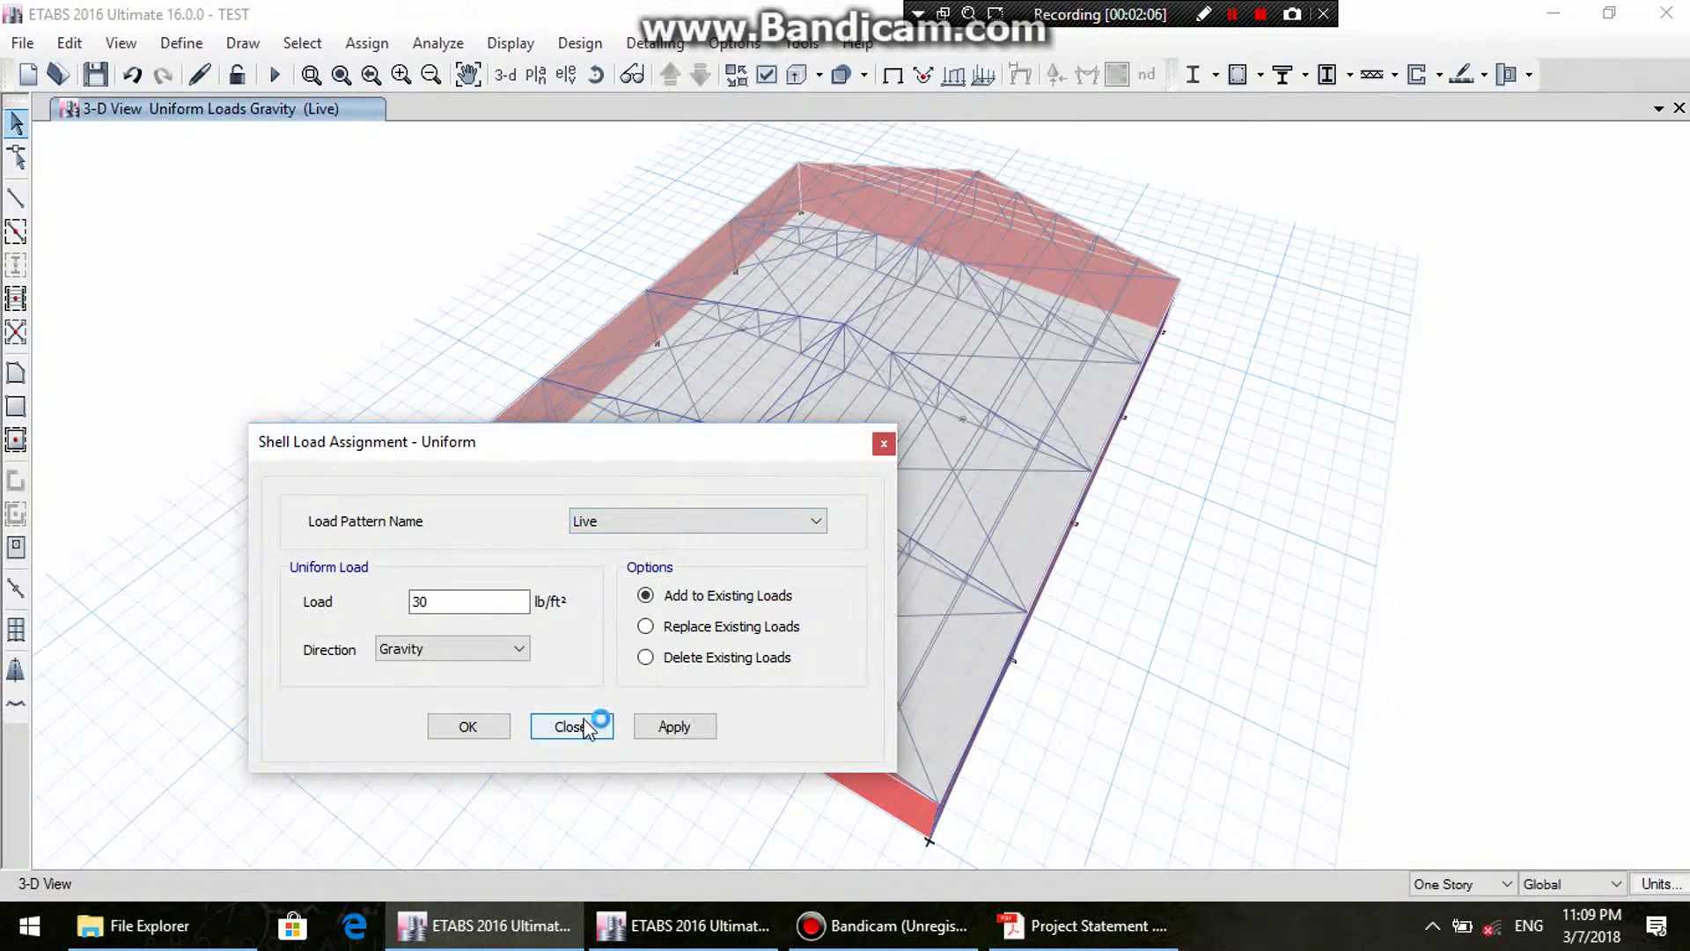
{"action": "left_click", "coordinate": [570, 726]}
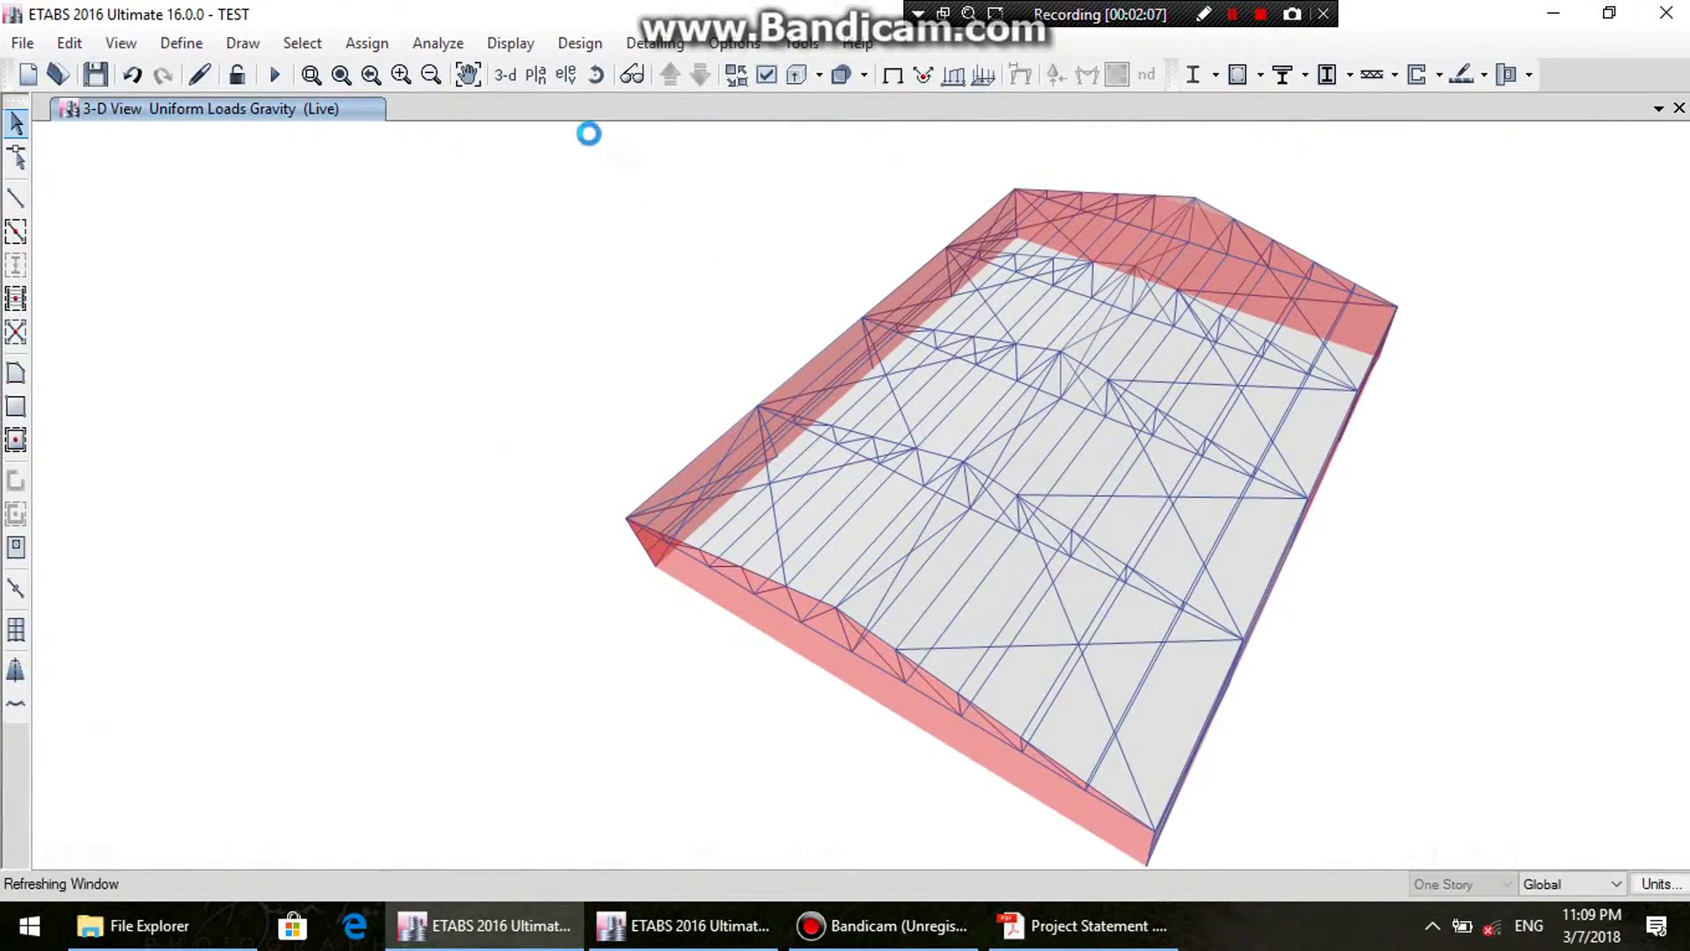
- Select only the roof slope shell on the origin side of the ridge and open the uniform shell load assignment
{"action": "left_click", "coordinate": [596, 75]}
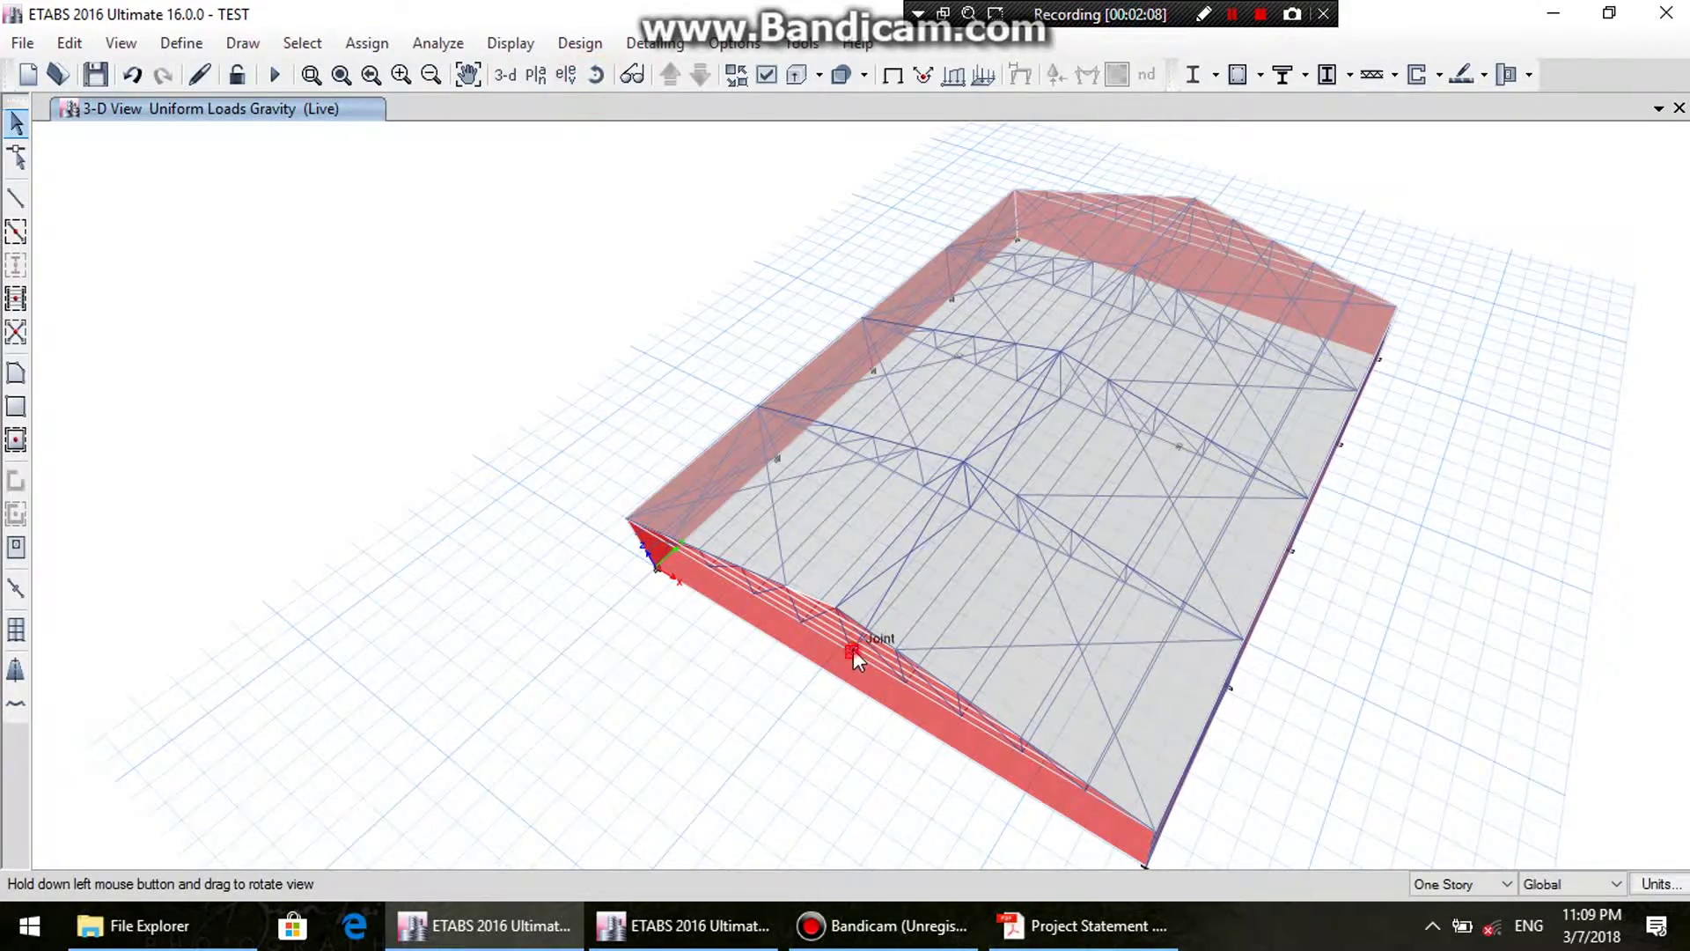
{"action": "left_click_drag", "start_coordinate": [977, 679], "coordinate": [1150, 622]}
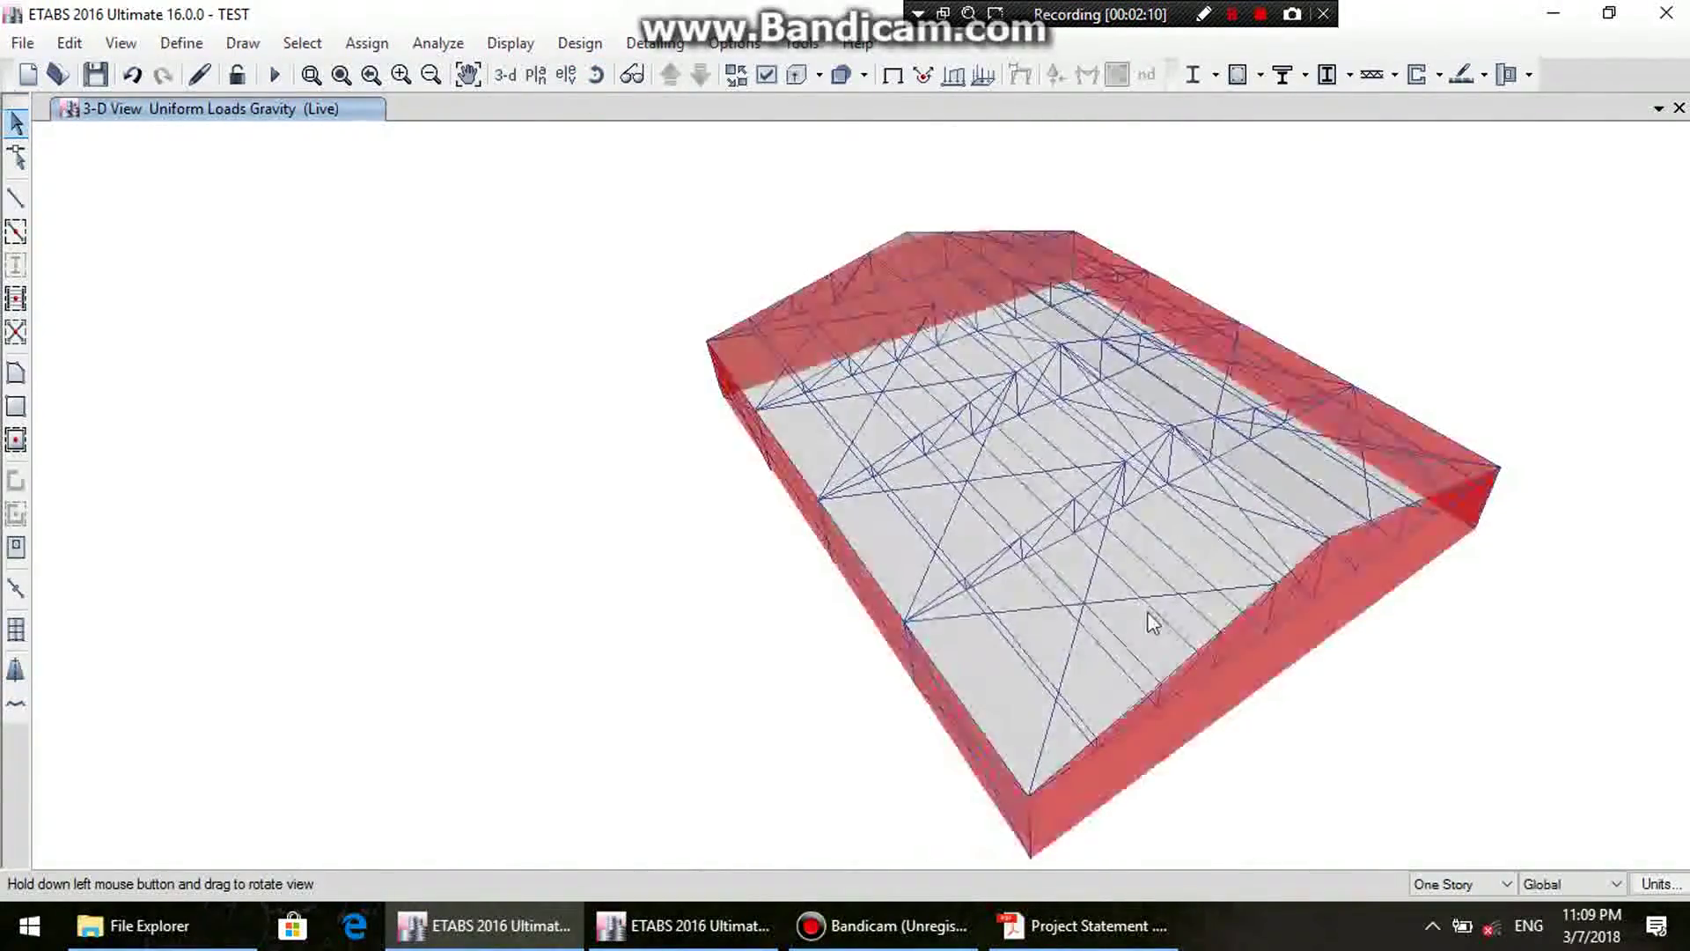
{"action": "left_click", "coordinate": [947, 657]}
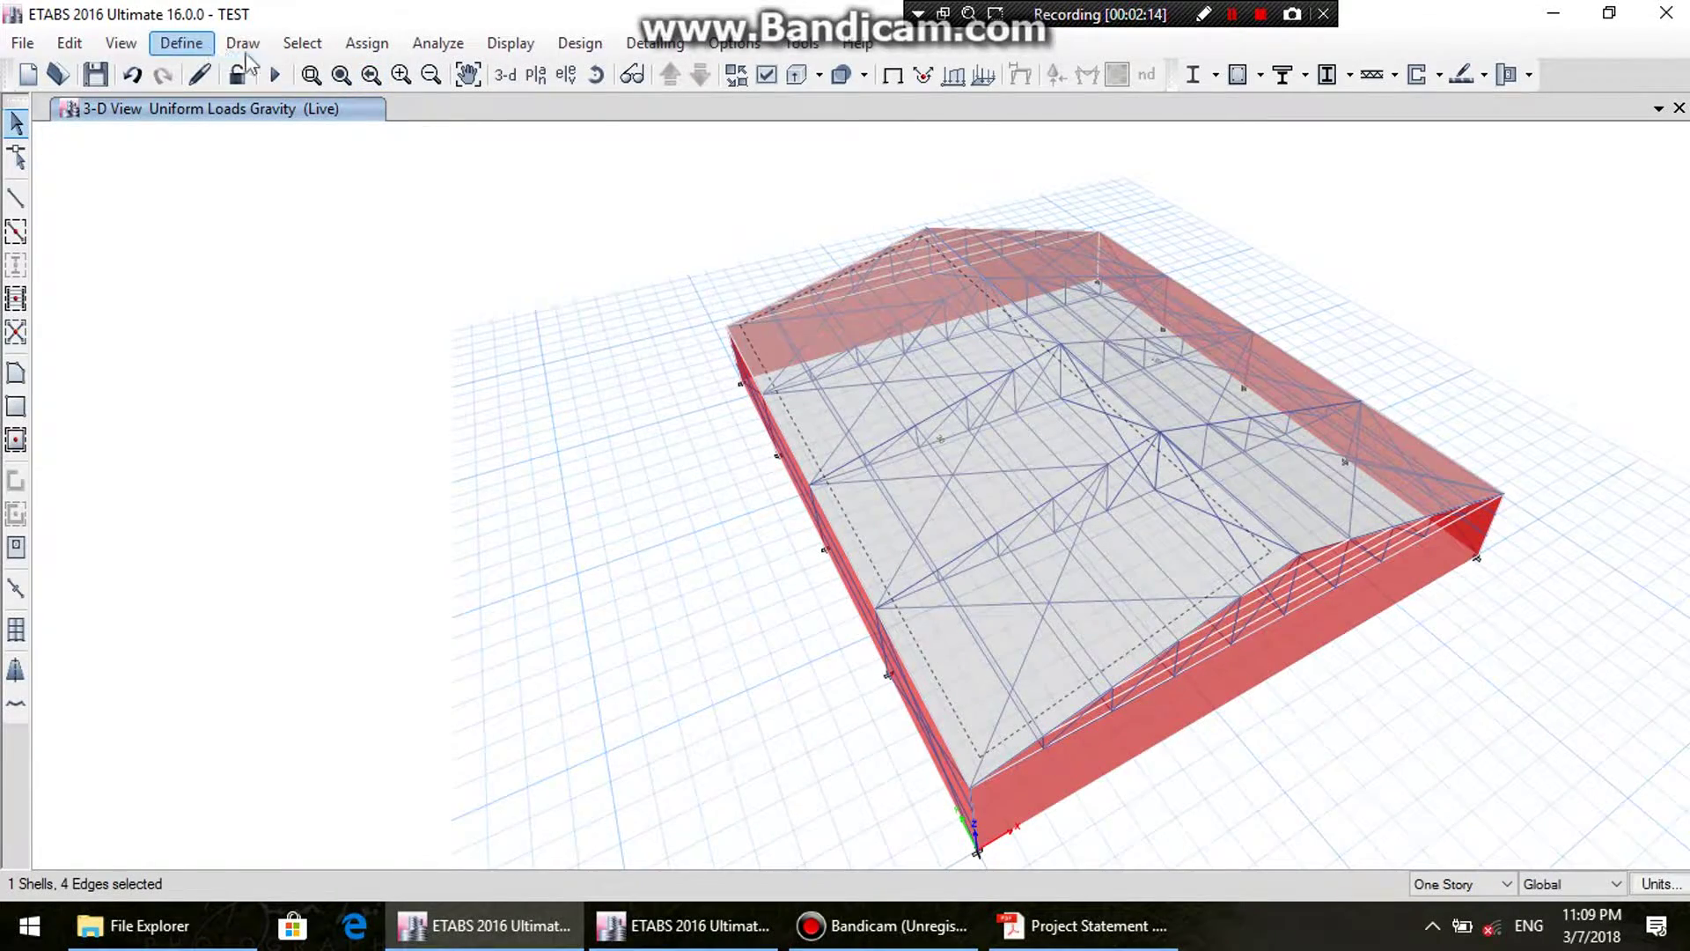
{"action": "left_click", "coordinate": [370, 44]}
{"action": "mouse_move", "coordinate": [452, 278]}
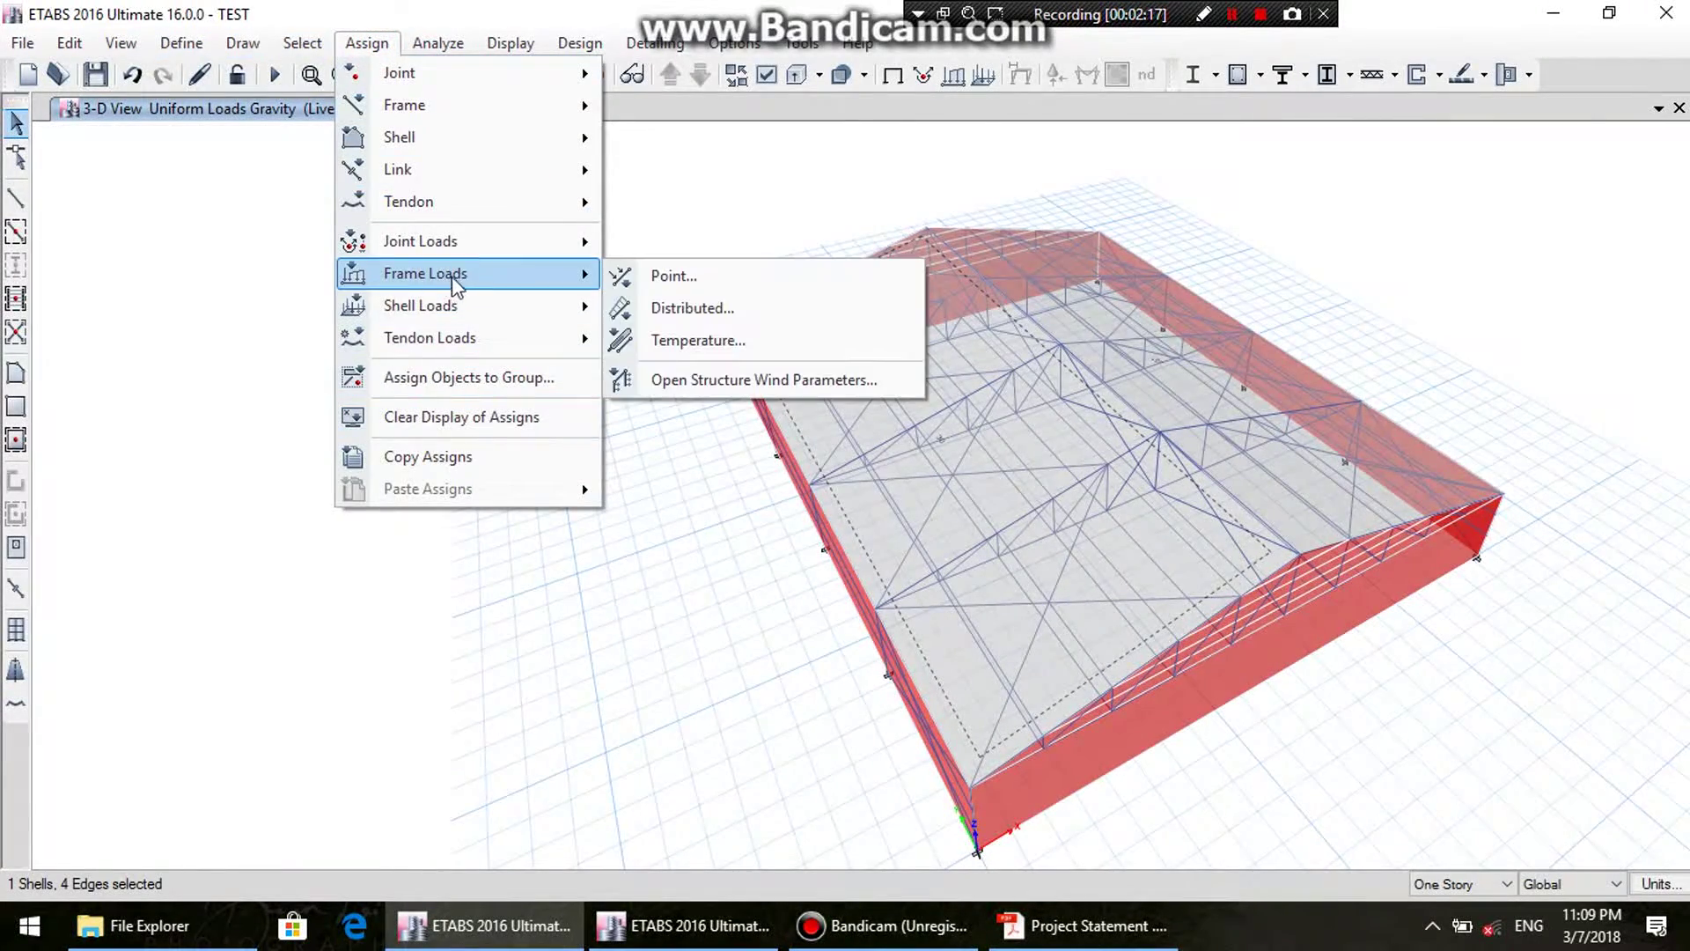
{"action": "mouse_move", "coordinate": [475, 304]}
{"action": "left_click", "coordinate": [684, 341]}
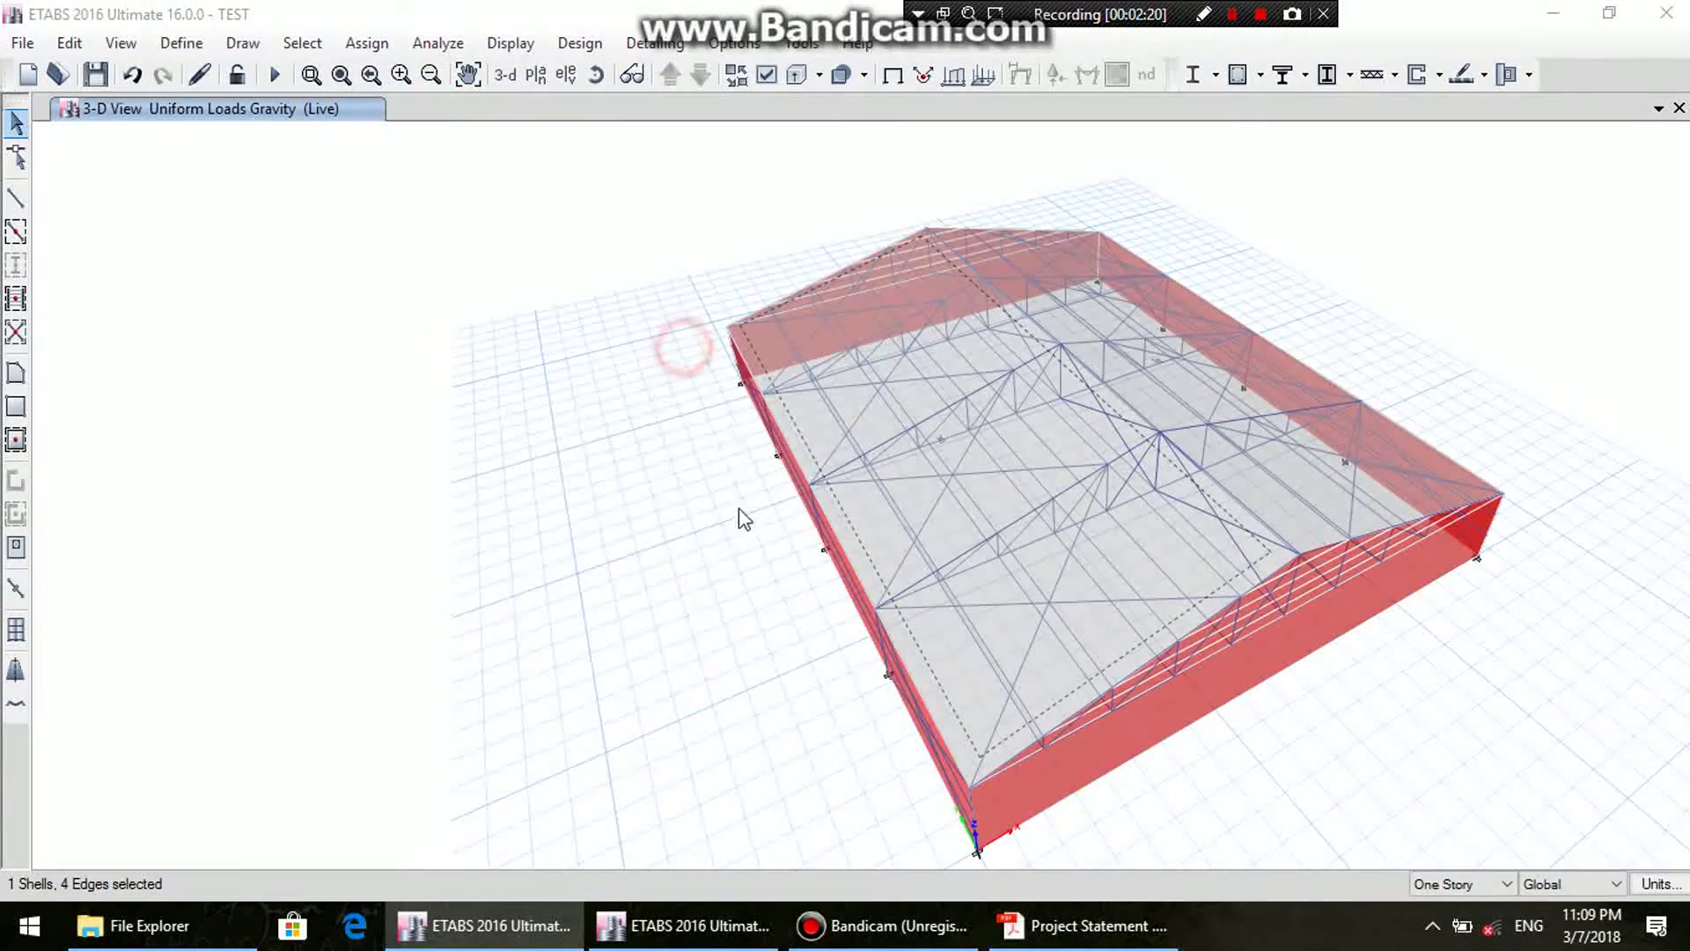
- Assign a 15 lb/ft² uniform Wind E-W load in the Local-2 direction to the selected roof slope, replacing existing loads
{"action": "left_click_drag", "start_coordinate": [586, 438], "coordinate": [494, 230]}
{"action": "left_click", "coordinate": [547, 314]}
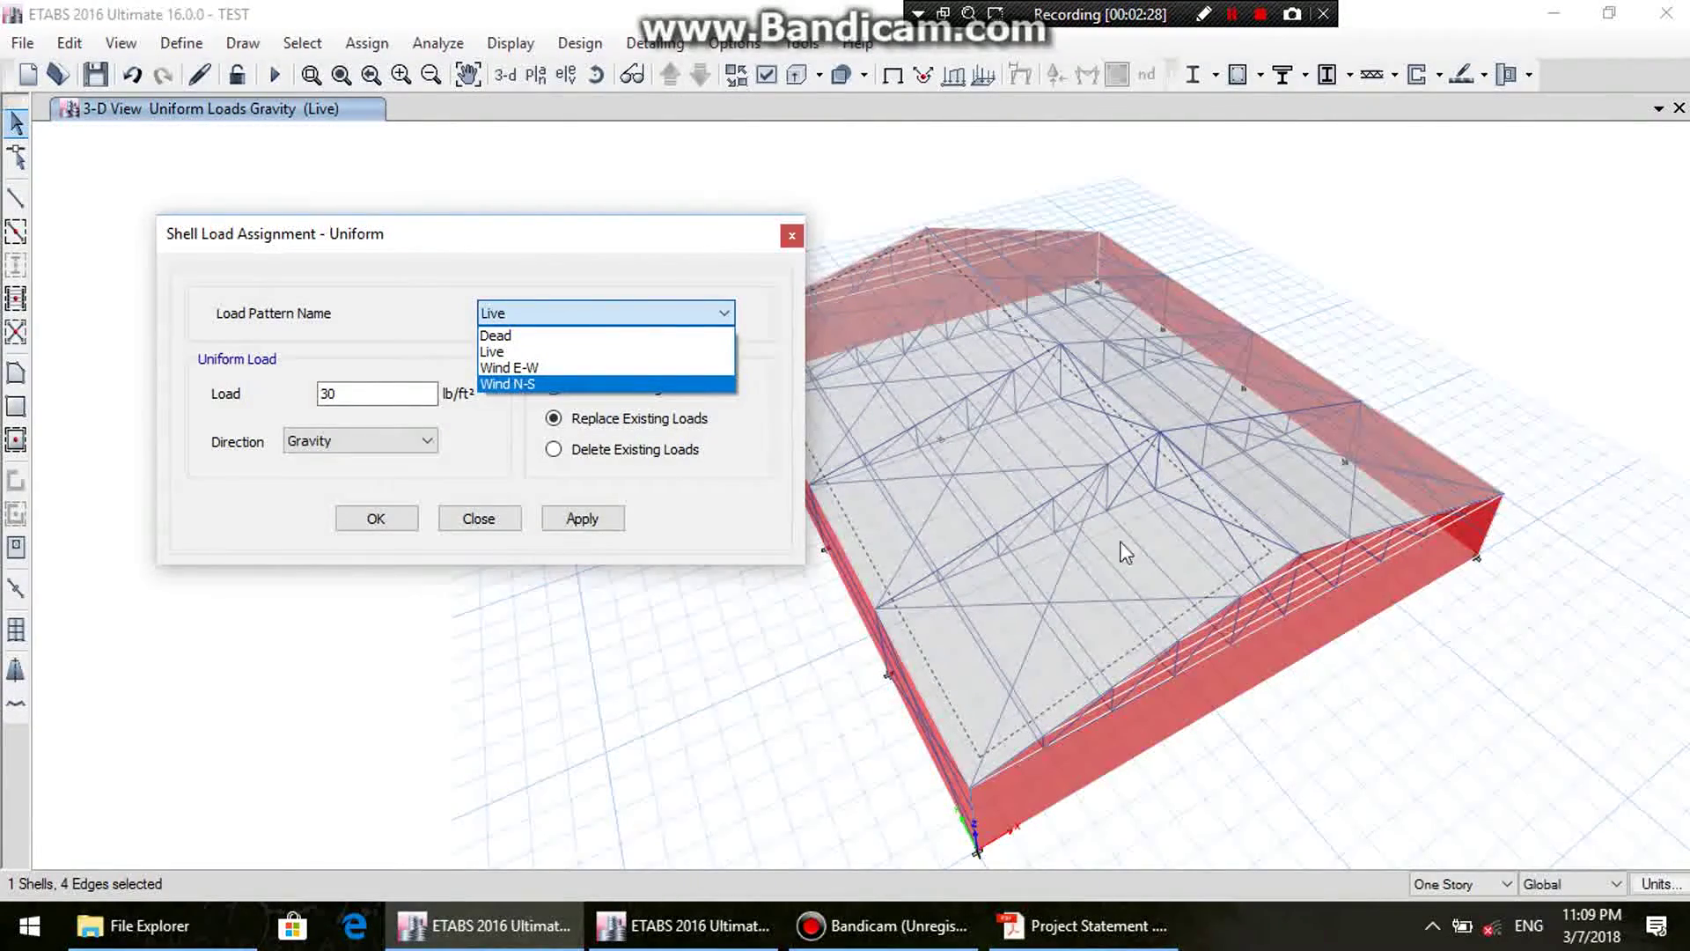
{"action": "left_click", "coordinate": [528, 367]}
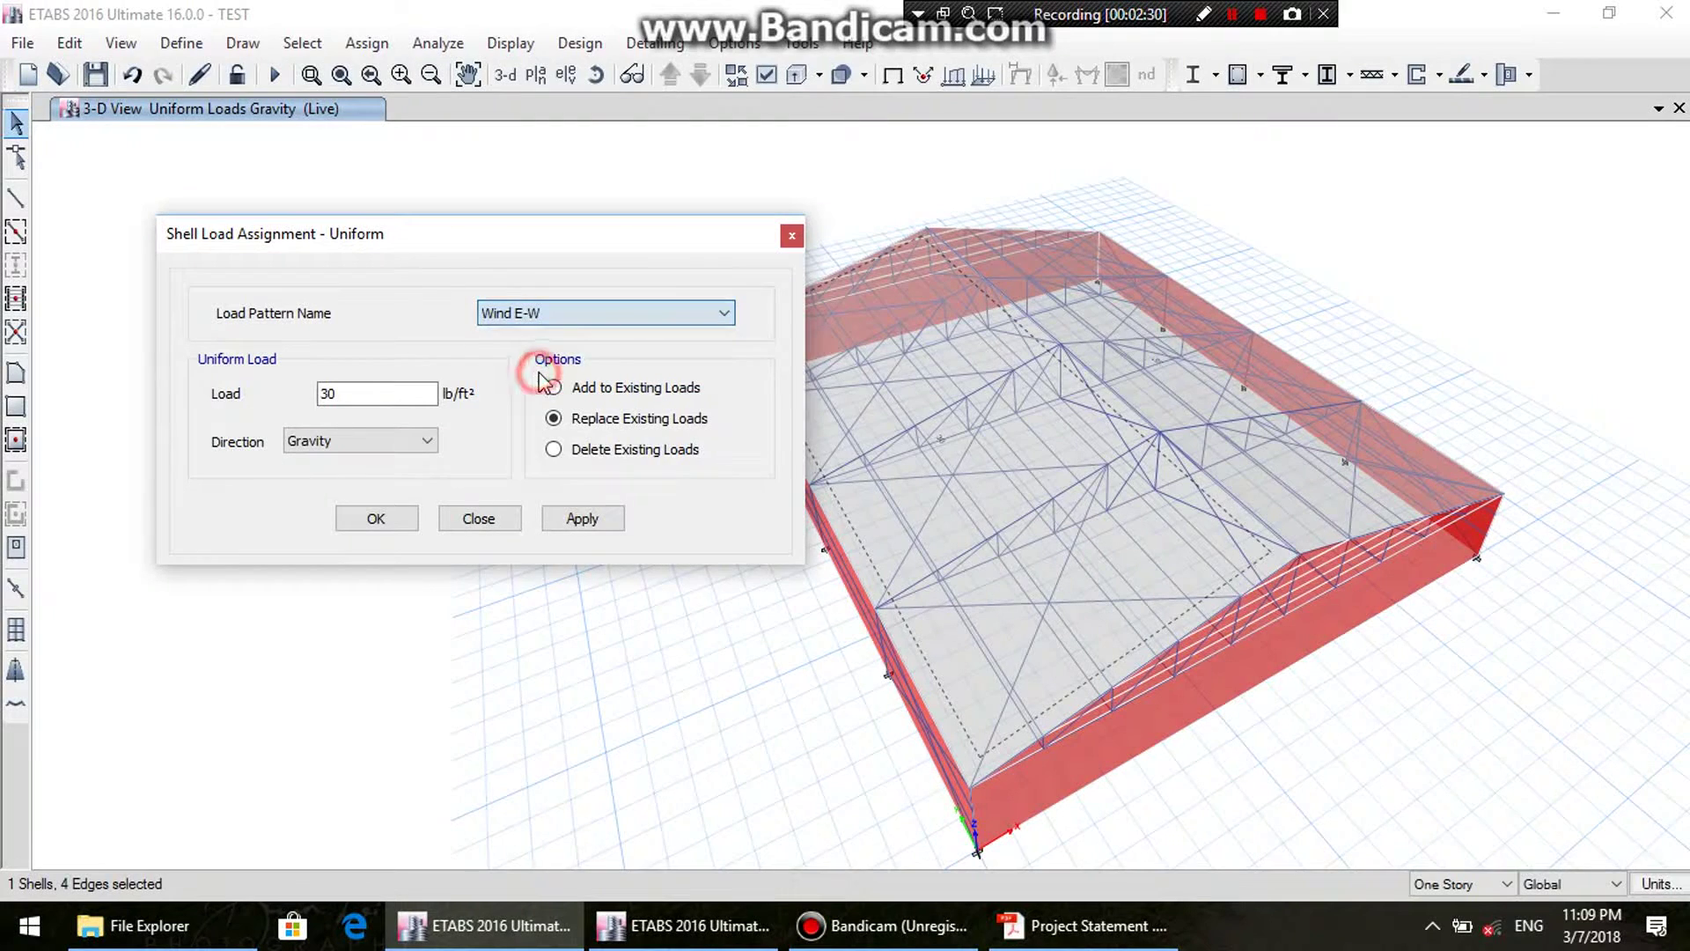
{"action": "left_click_drag", "start_coordinate": [374, 393], "coordinate": [302, 393]}
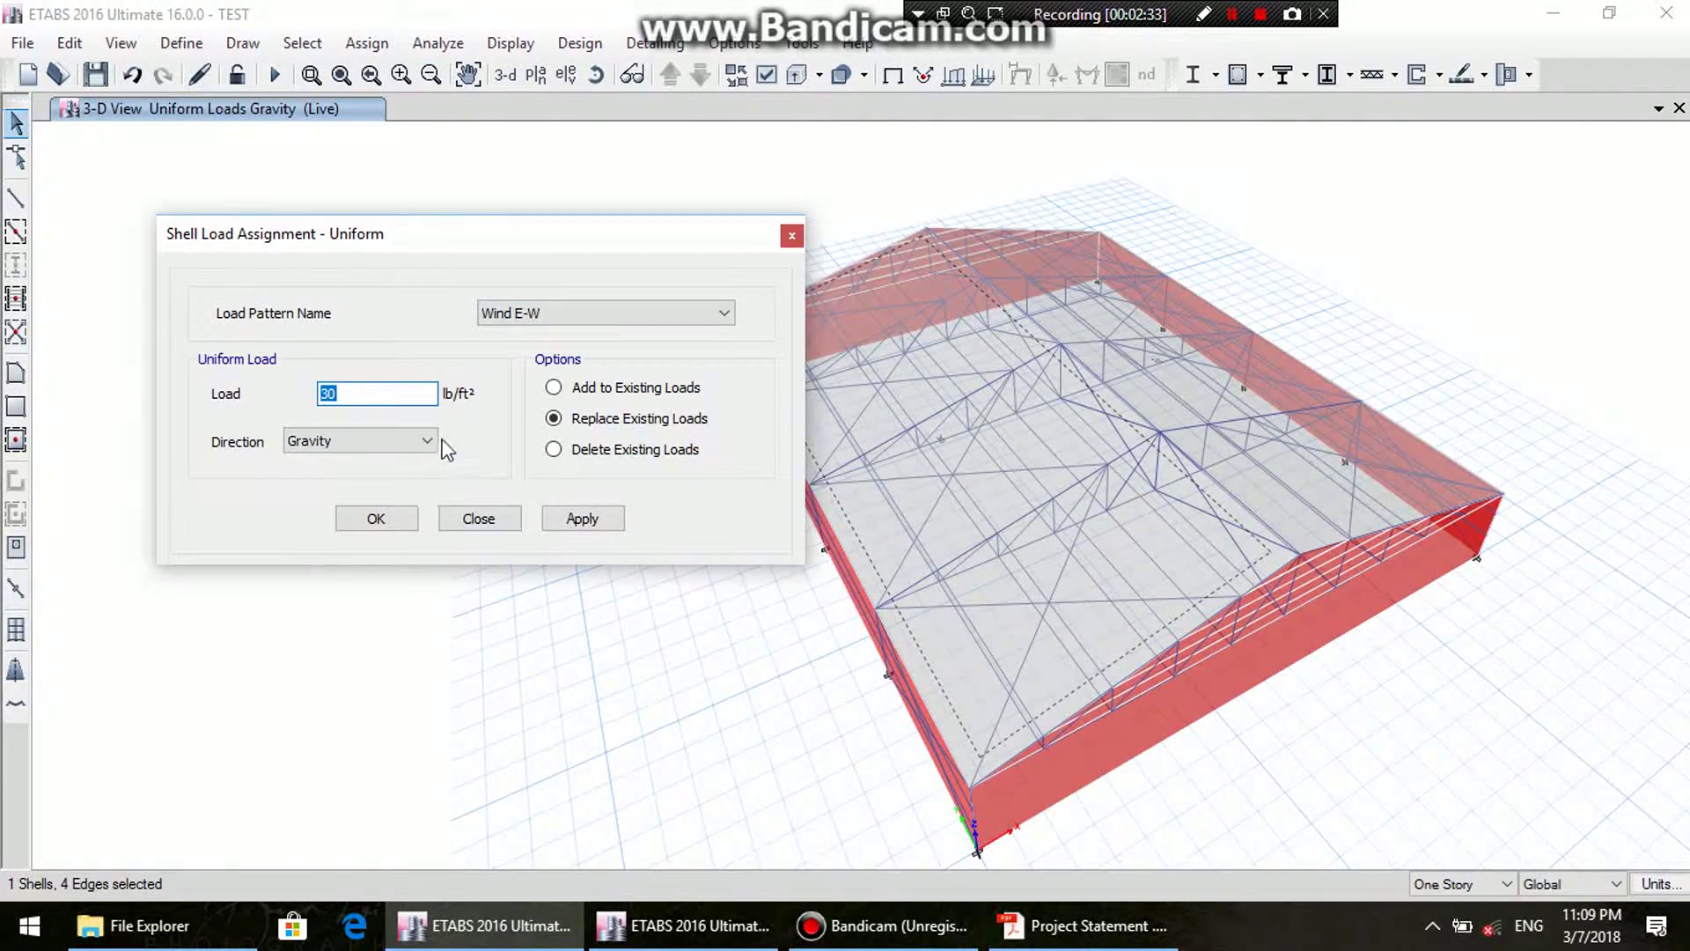
{"action": "type", "text": "15"}
{"action": "left_click", "coordinate": [379, 433]}
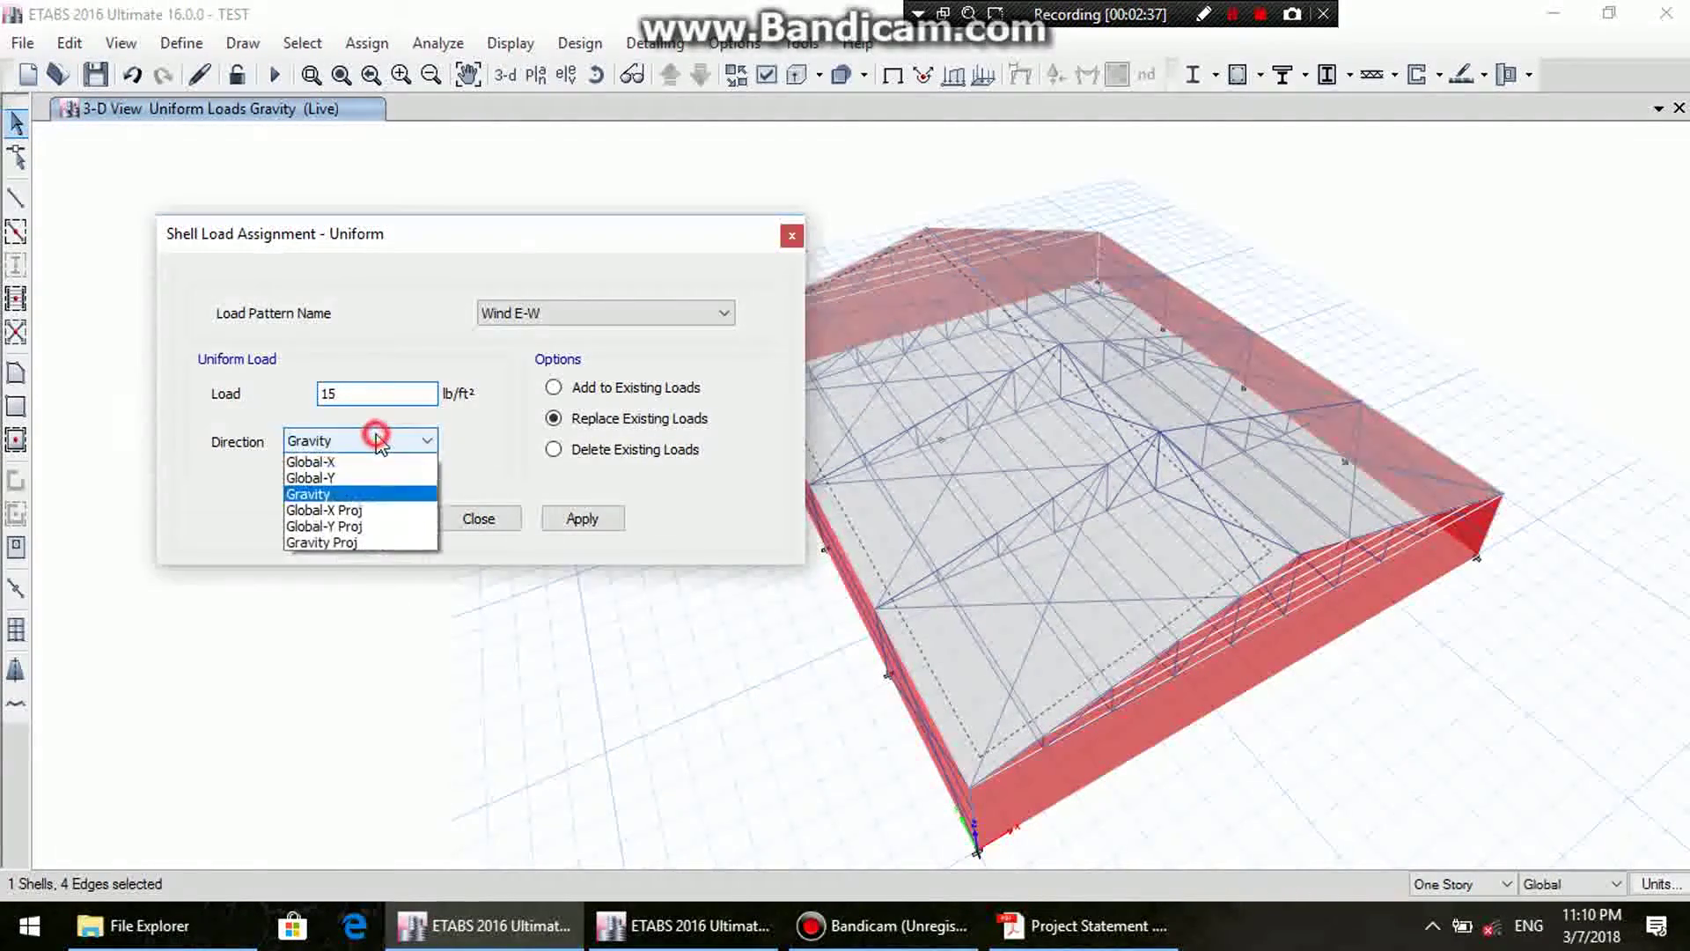
{"action": "left_click", "coordinate": [334, 484]}
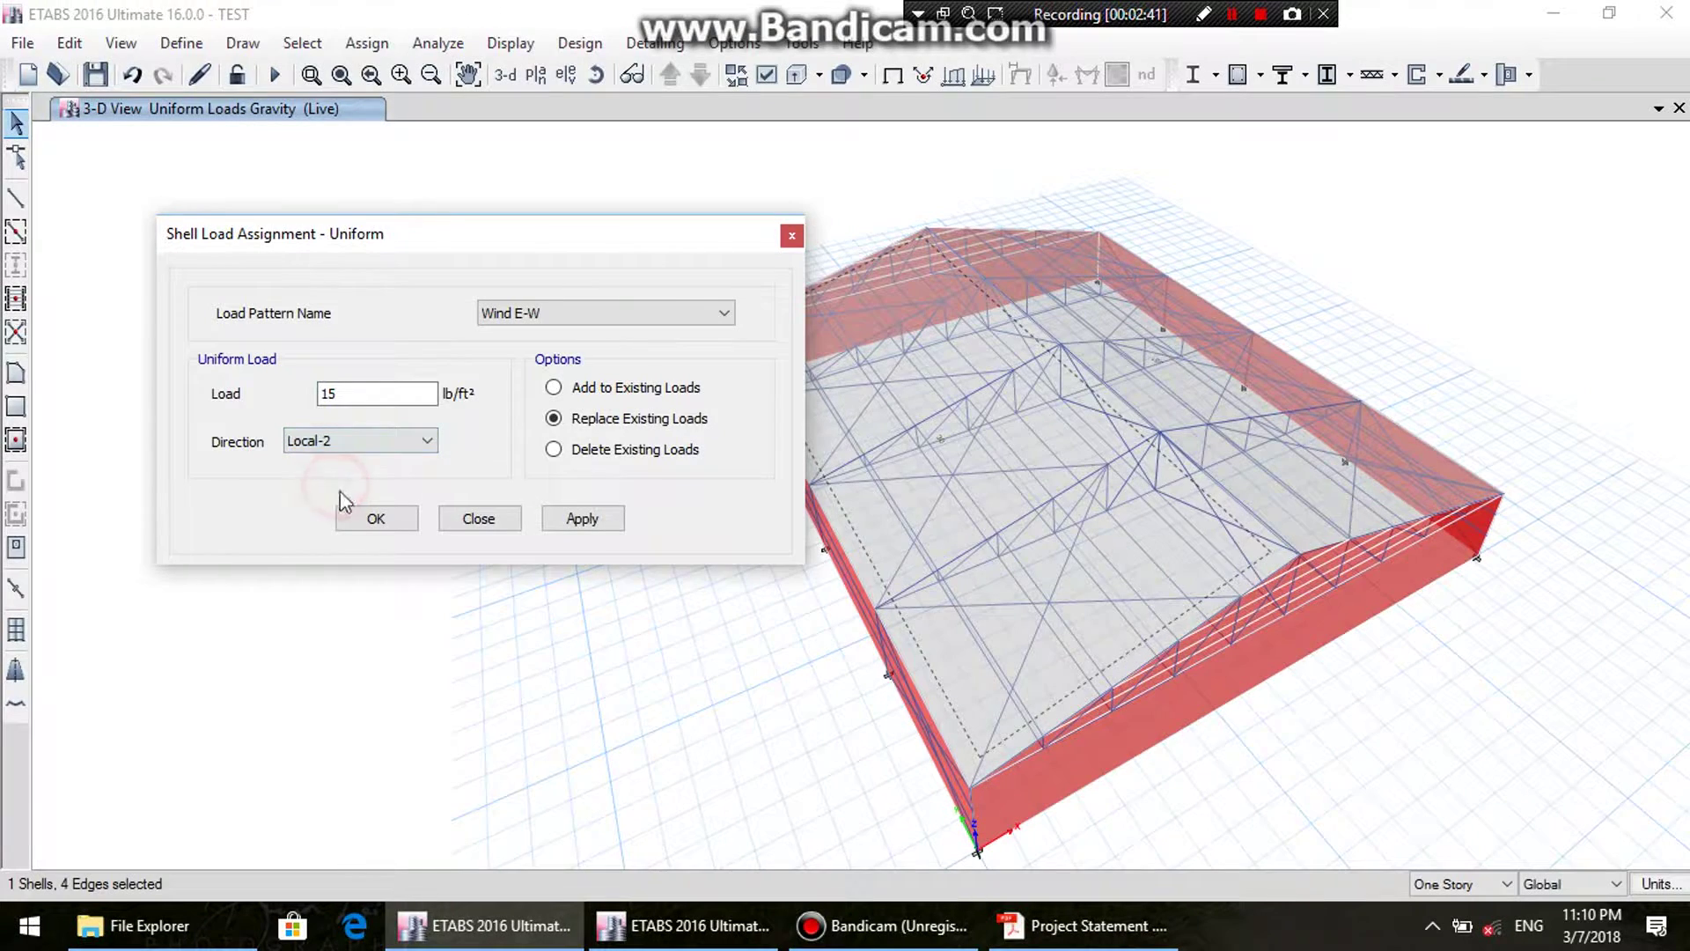
{"action": "left_click", "coordinate": [578, 521]}
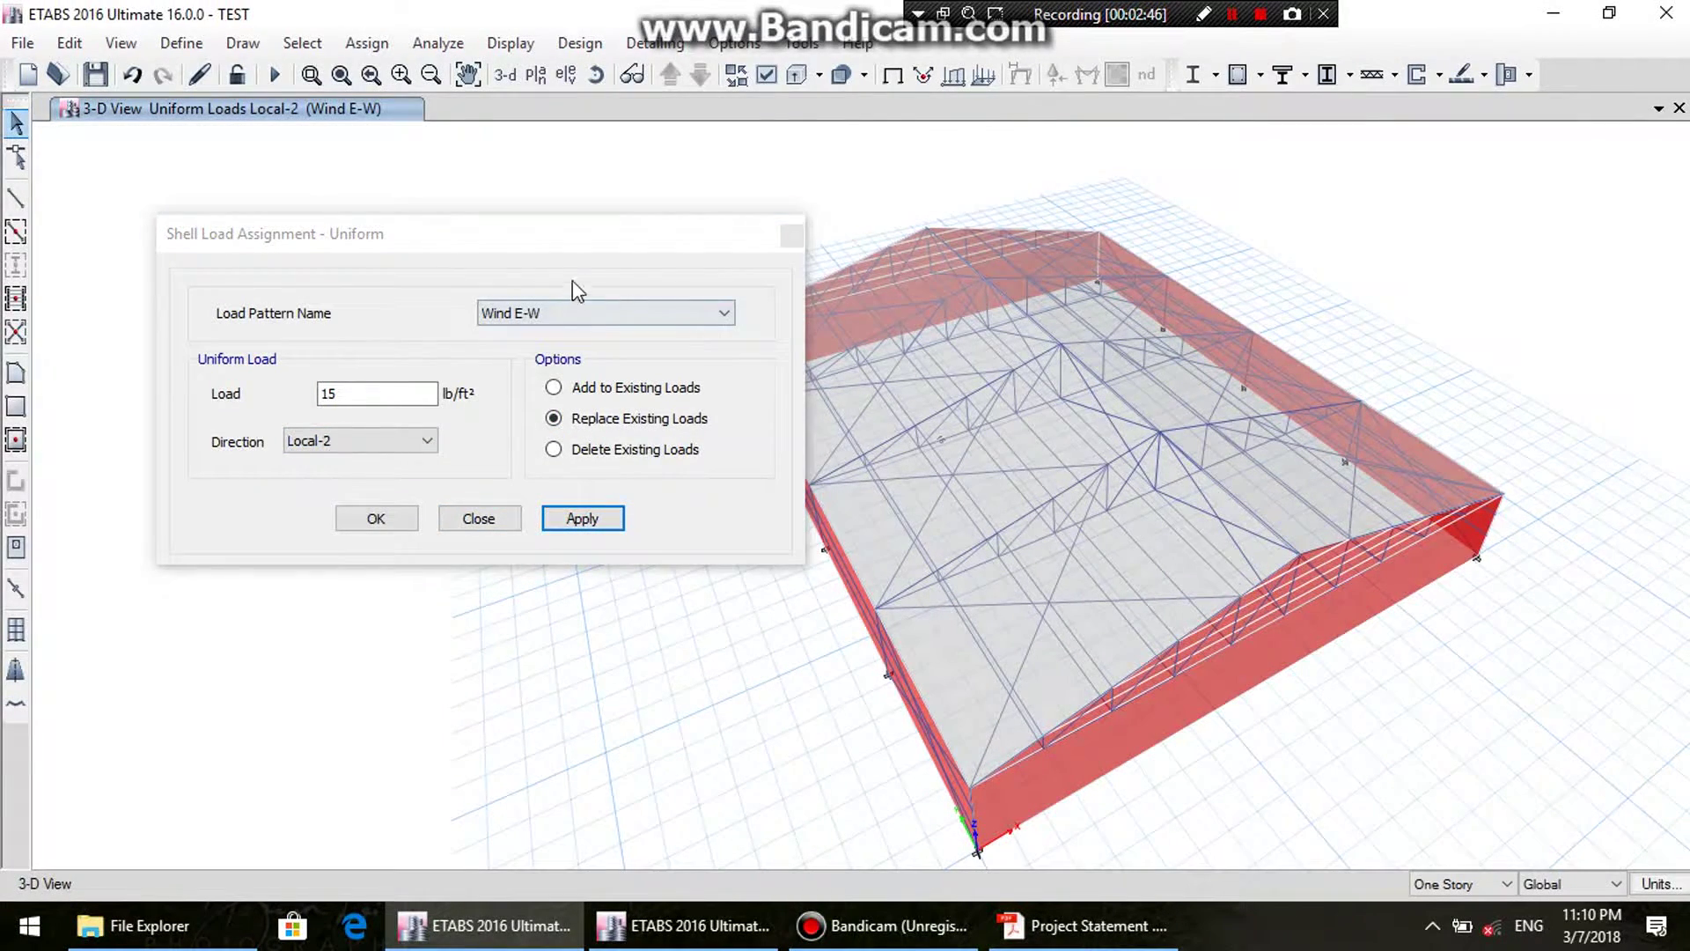
- Assign an 18 lb/ft² uniform Wind E-W load in the Local-2 direction to the long side wall shell at the origin, replacing existing loads
{"action": "left_click_drag", "start_coordinate": [566, 236], "coordinate": [489, 142]}
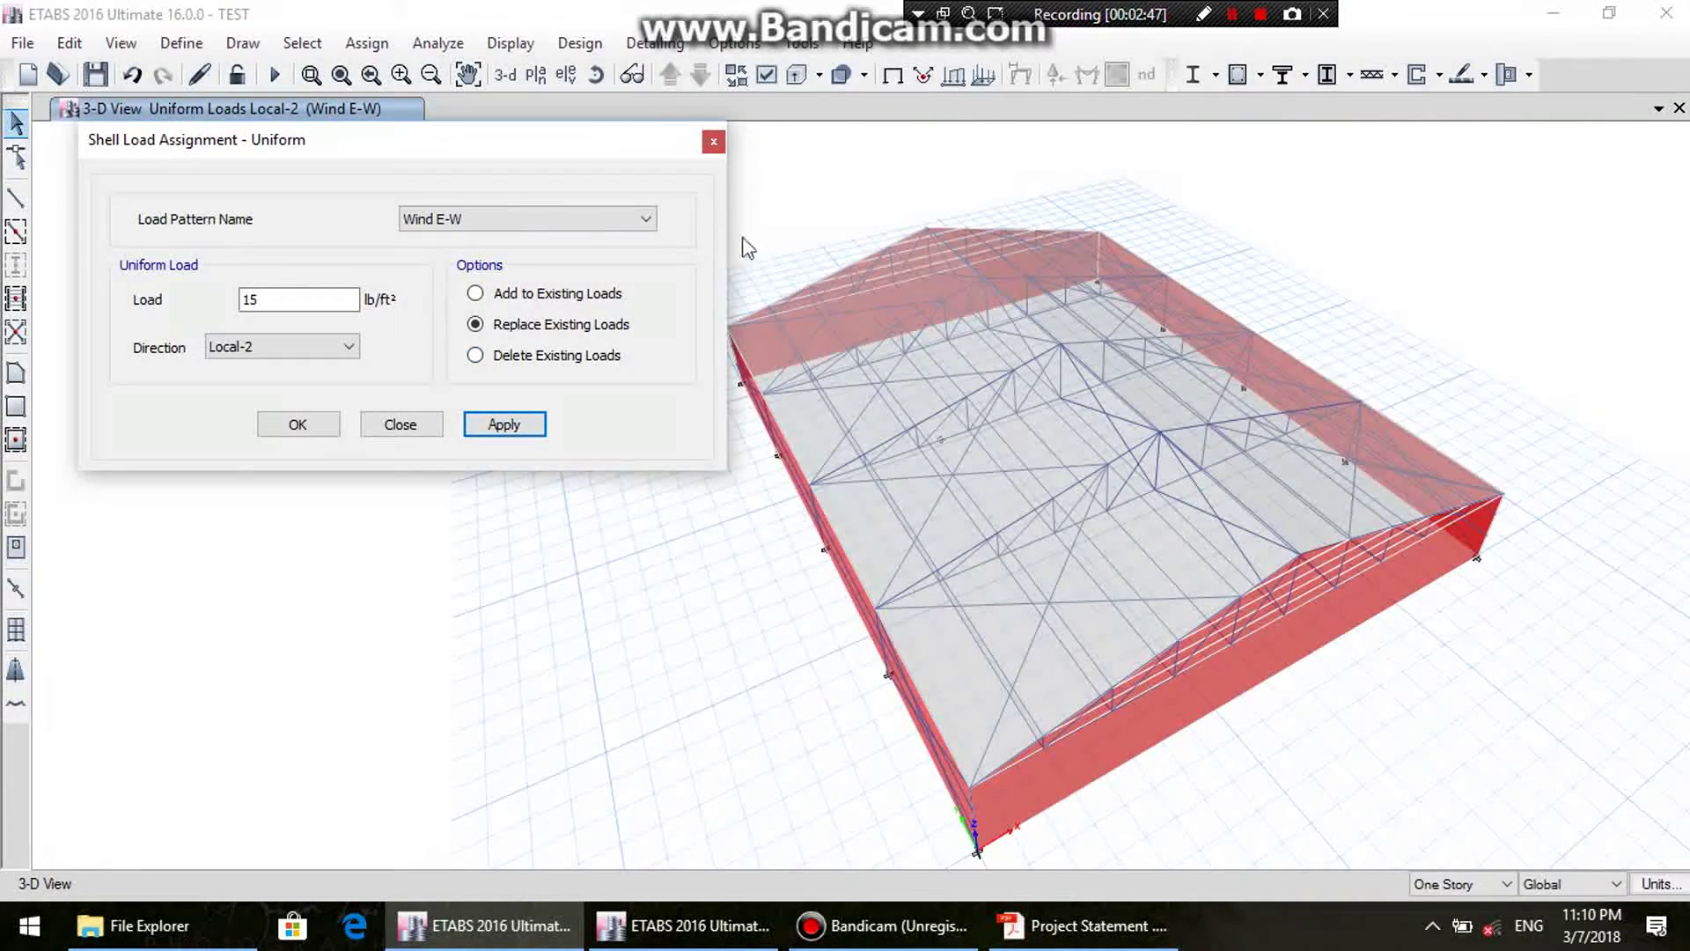
{"action": "left_click", "coordinate": [595, 74]}
{"action": "left_click_drag", "start_coordinate": [859, 686], "coordinate": [950, 588]}
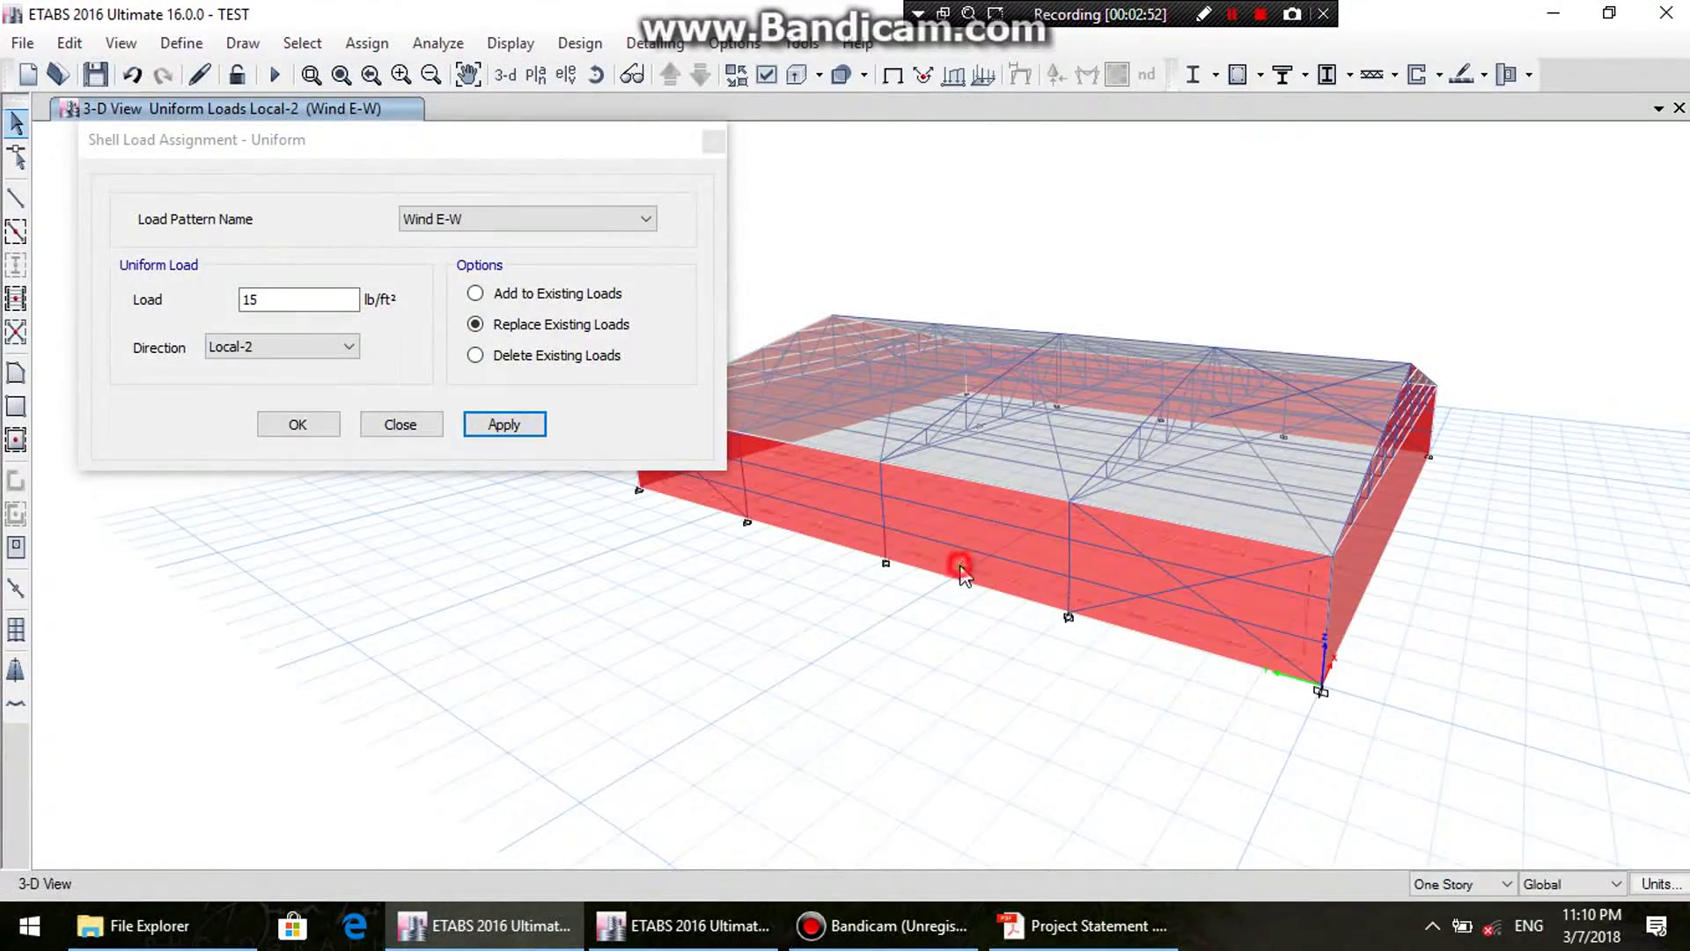
{"action": "left_click", "coordinate": [961, 568]}
{"action": "double_click", "coordinate": [268, 299]}
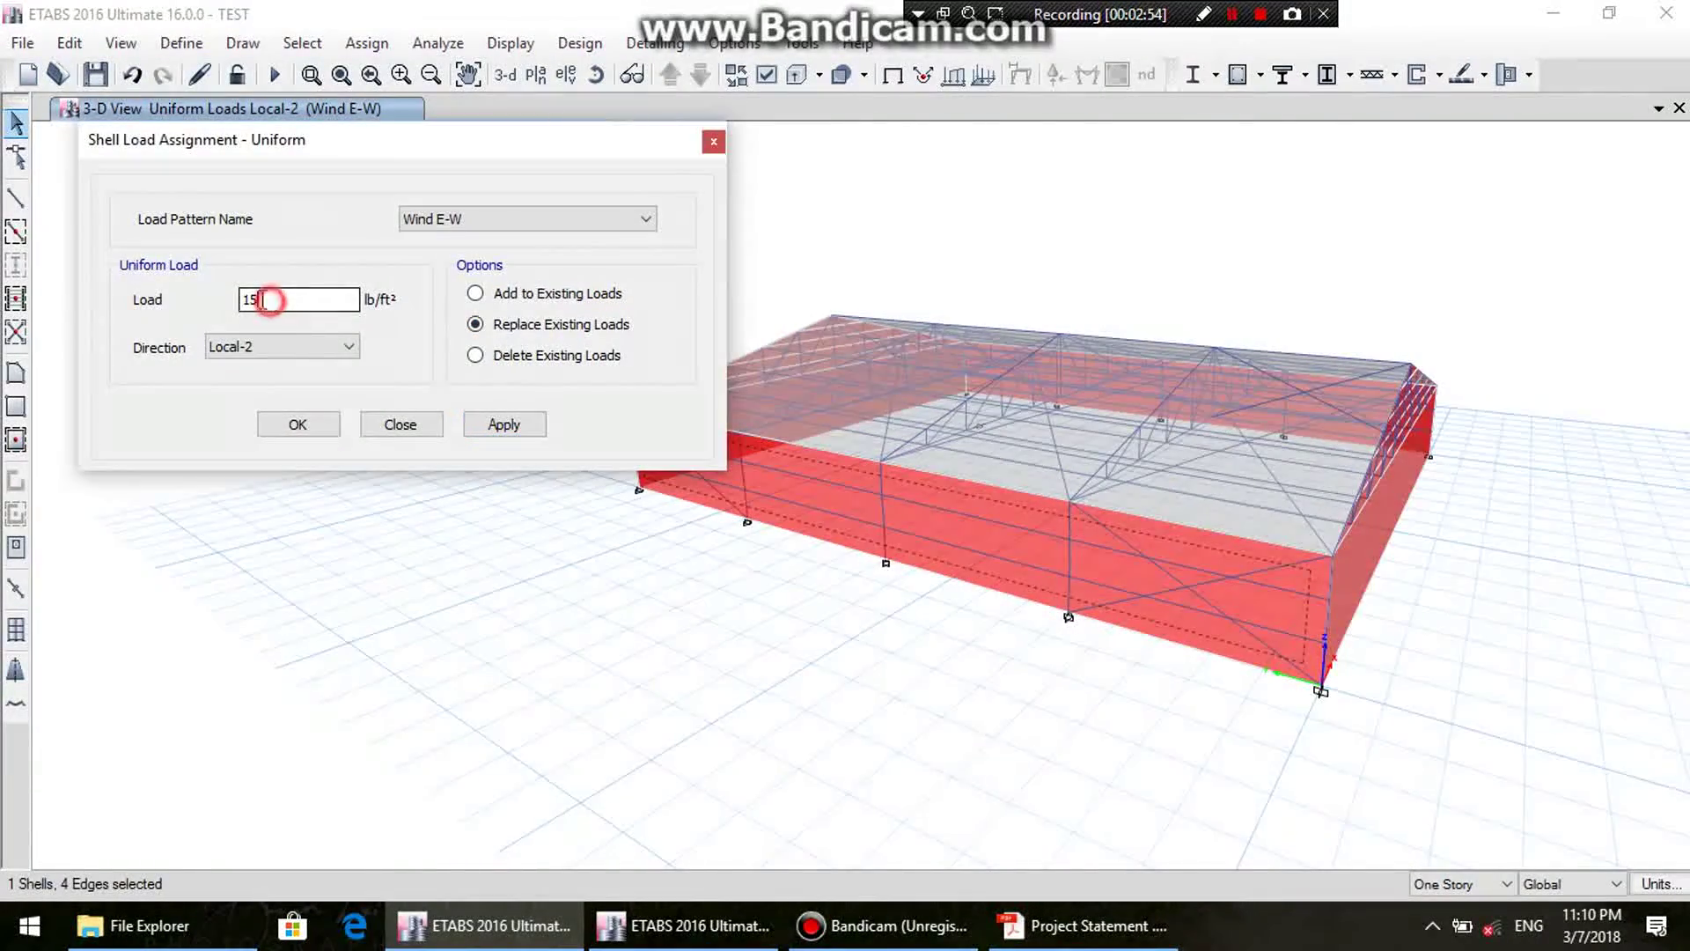
{"action": "left_click", "coordinate": [288, 349]}
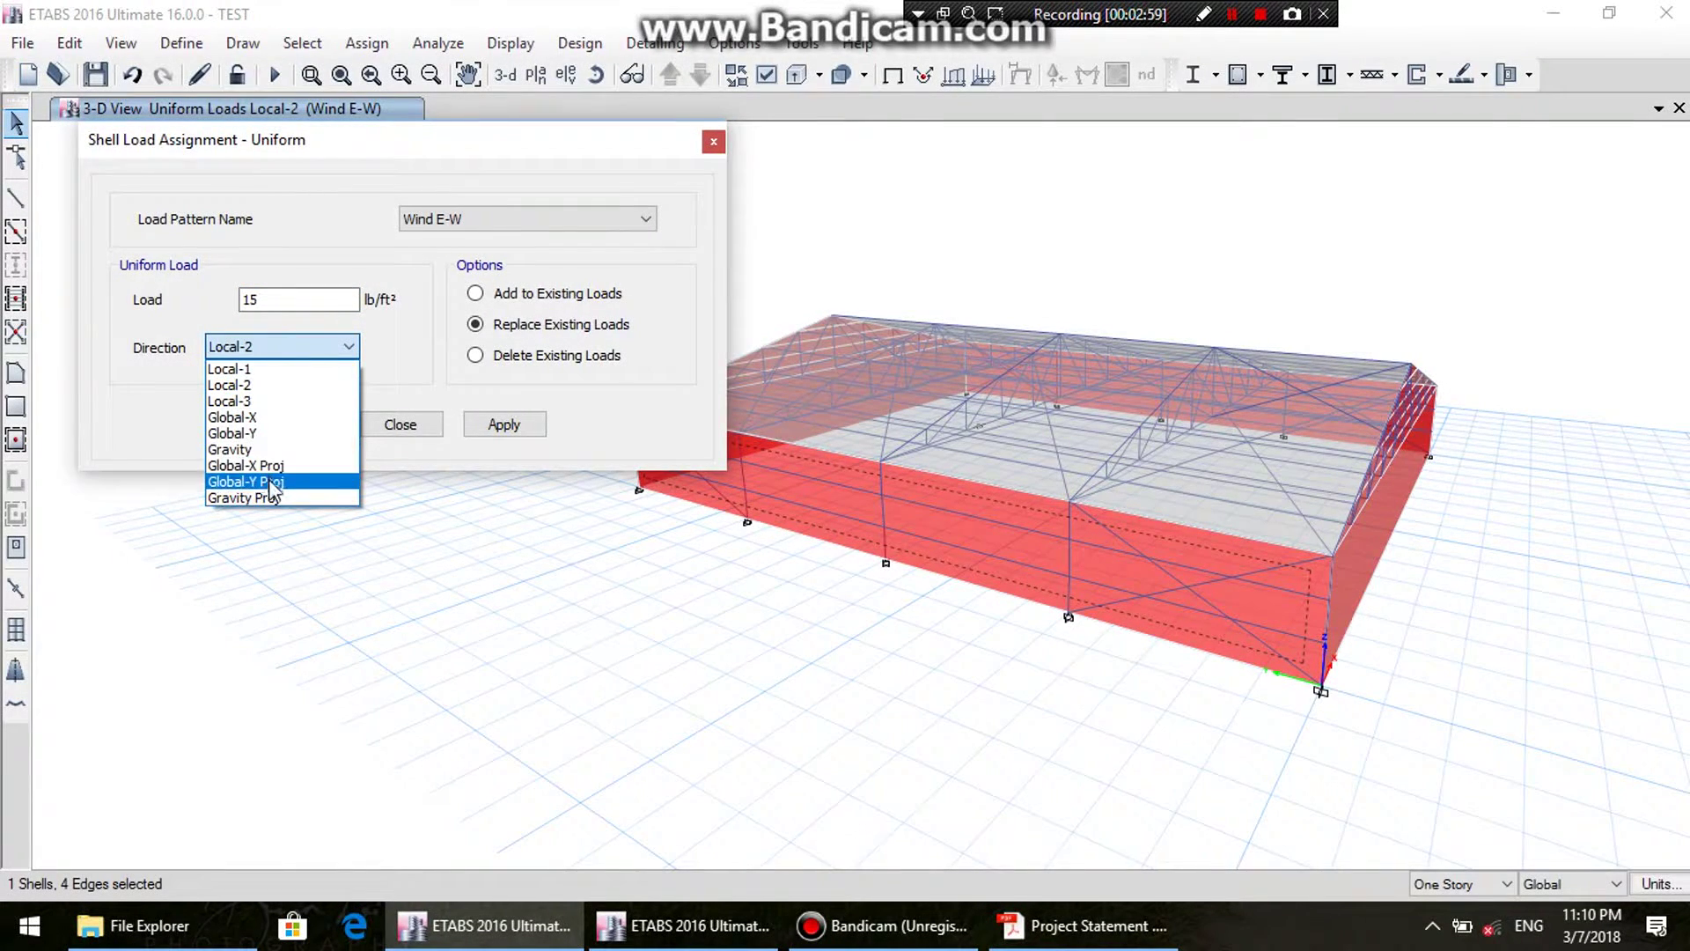
{"action": "left_click", "coordinate": [267, 384]}
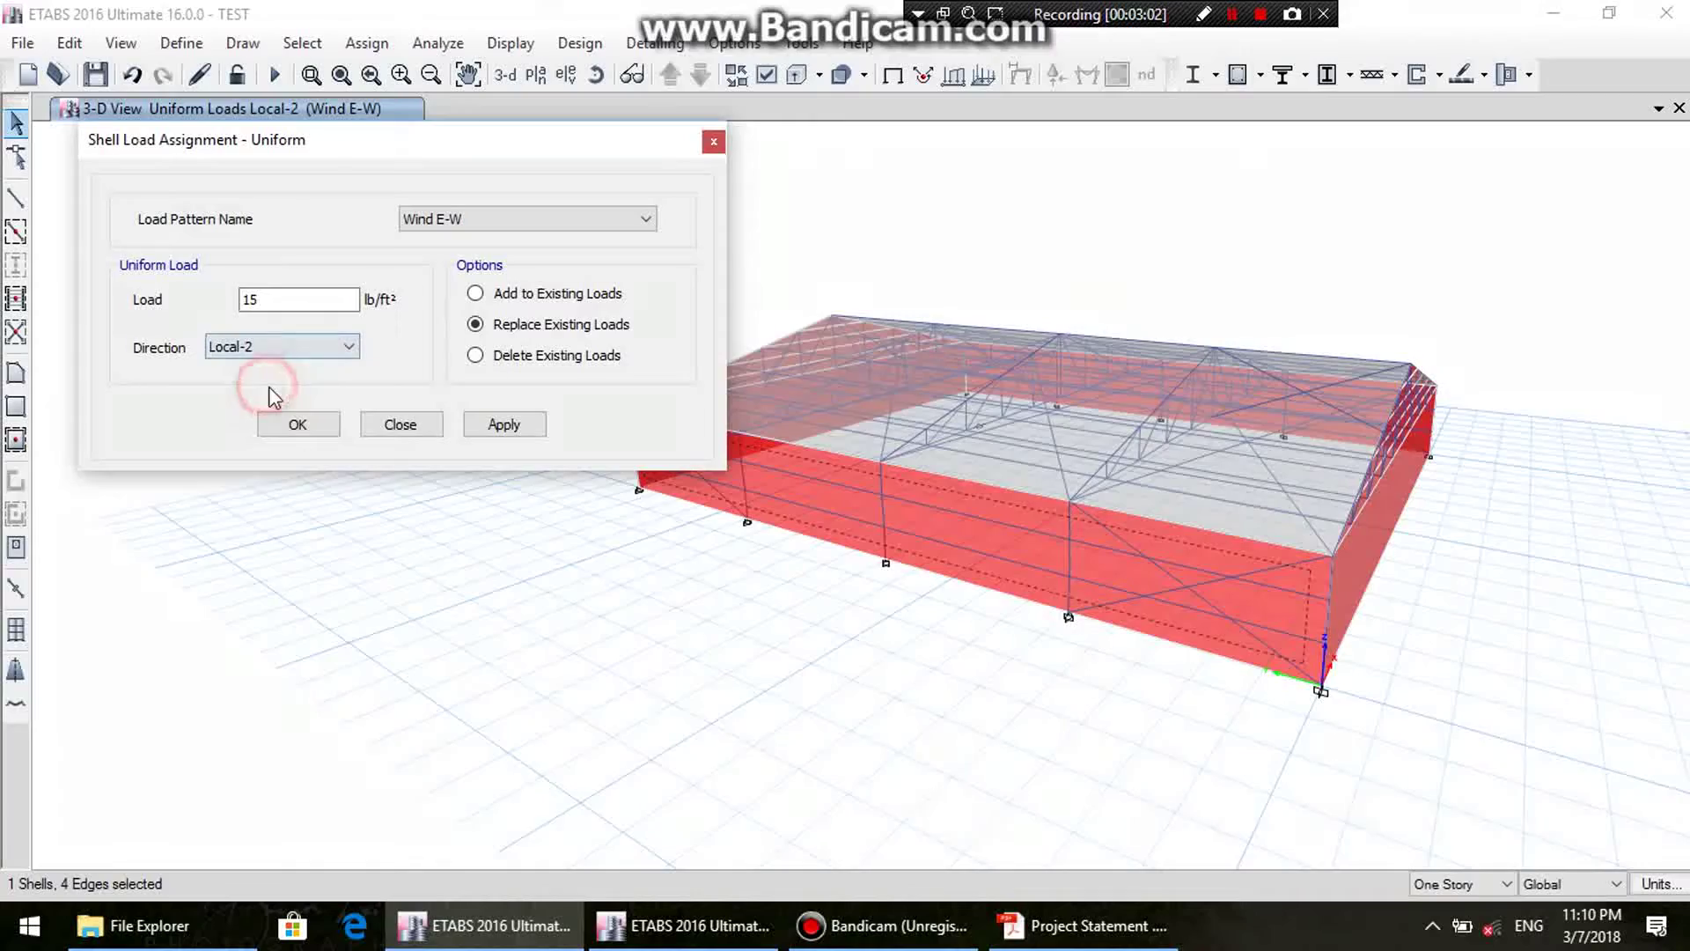
{"action": "double_click", "coordinate": [267, 300]}
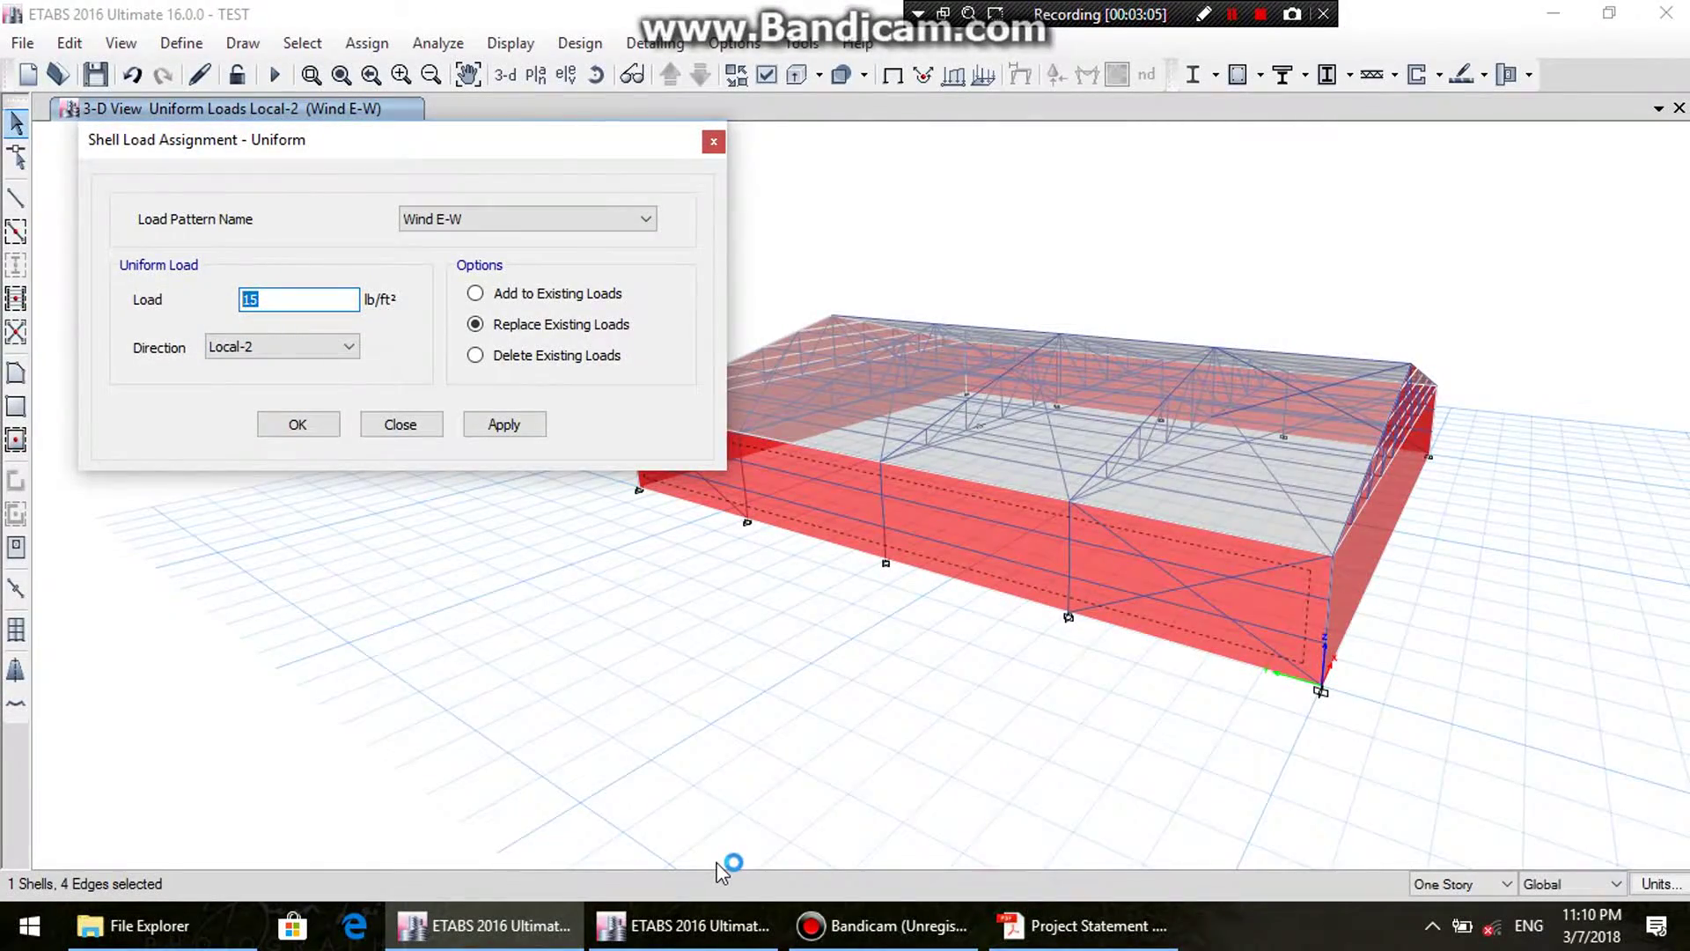
{"action": "left_click", "coordinate": [503, 425]}
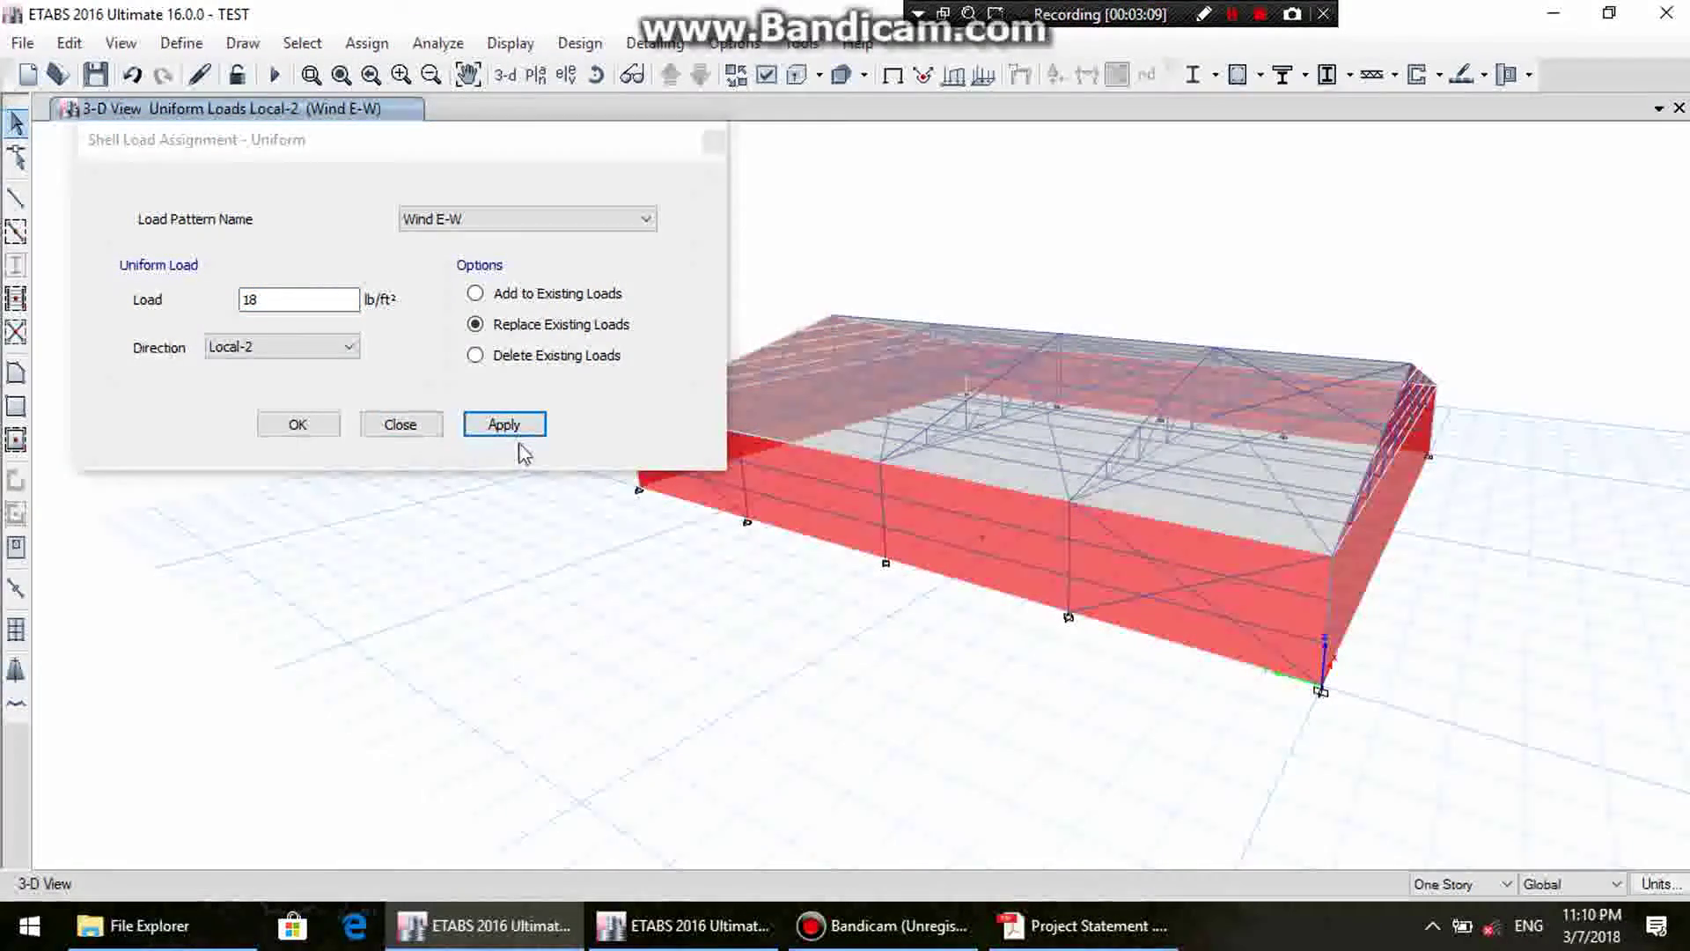
- Set the Wind E-W load on the origin-side long wall shell to -18 lb/ft² in Local-2, replacing existing loads, and close the assignment
{"action": "left_click_drag", "start_coordinate": [599, 139], "coordinate": [583, 154]}
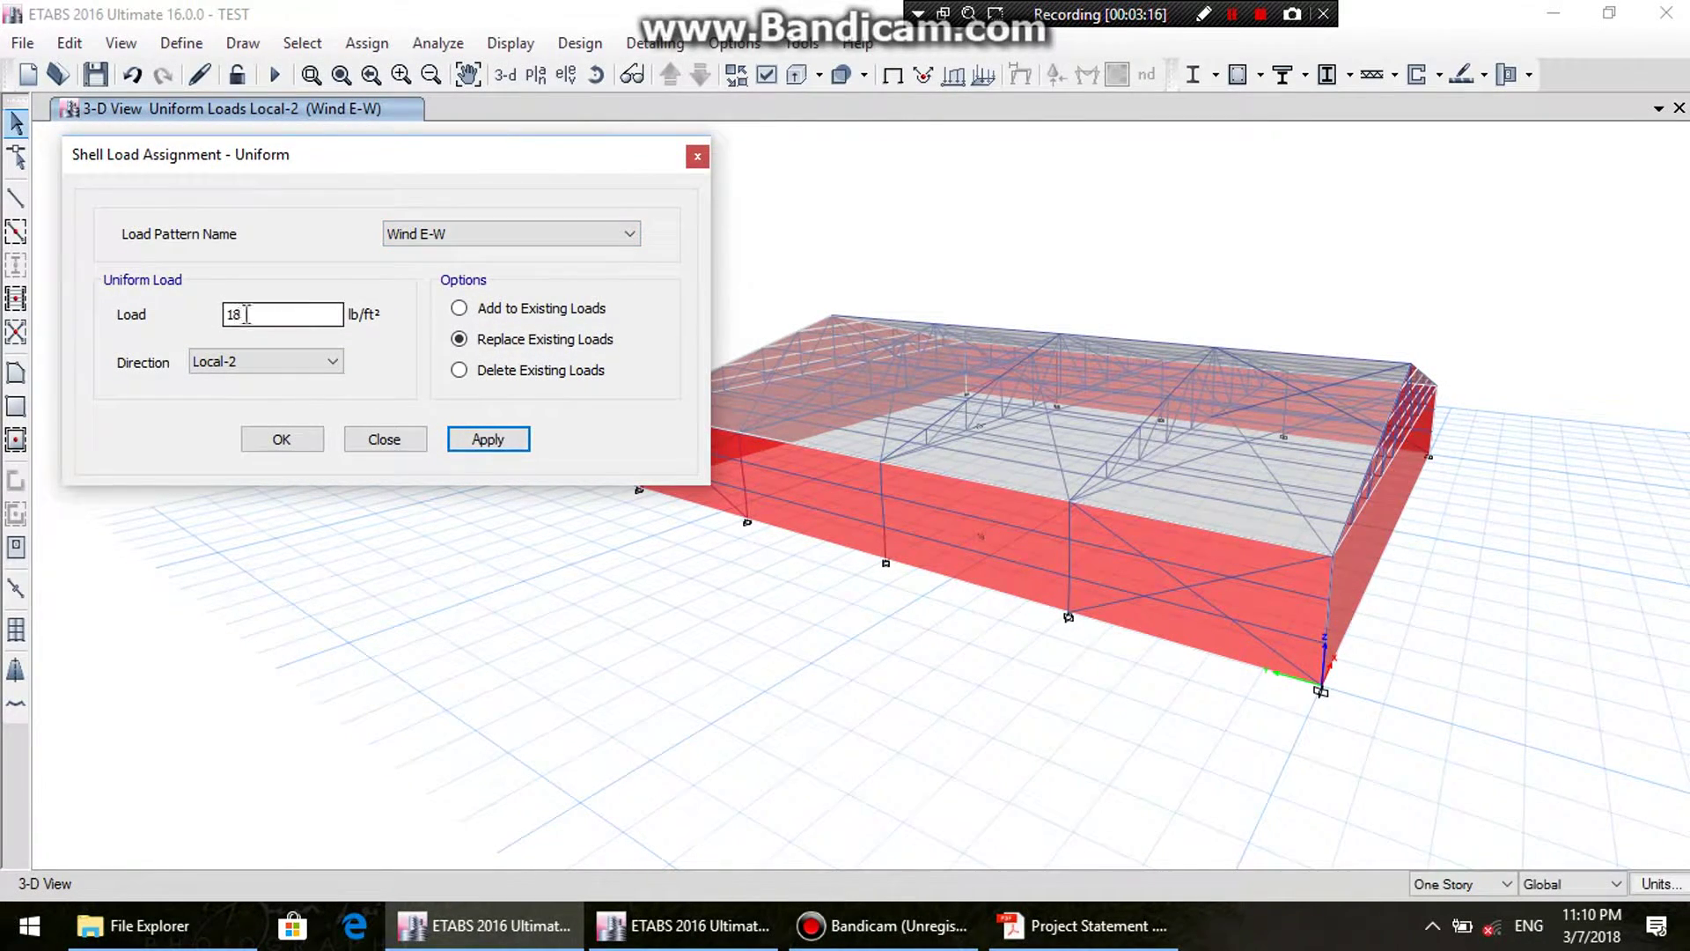
{"action": "left_click", "coordinate": [1022, 540]}
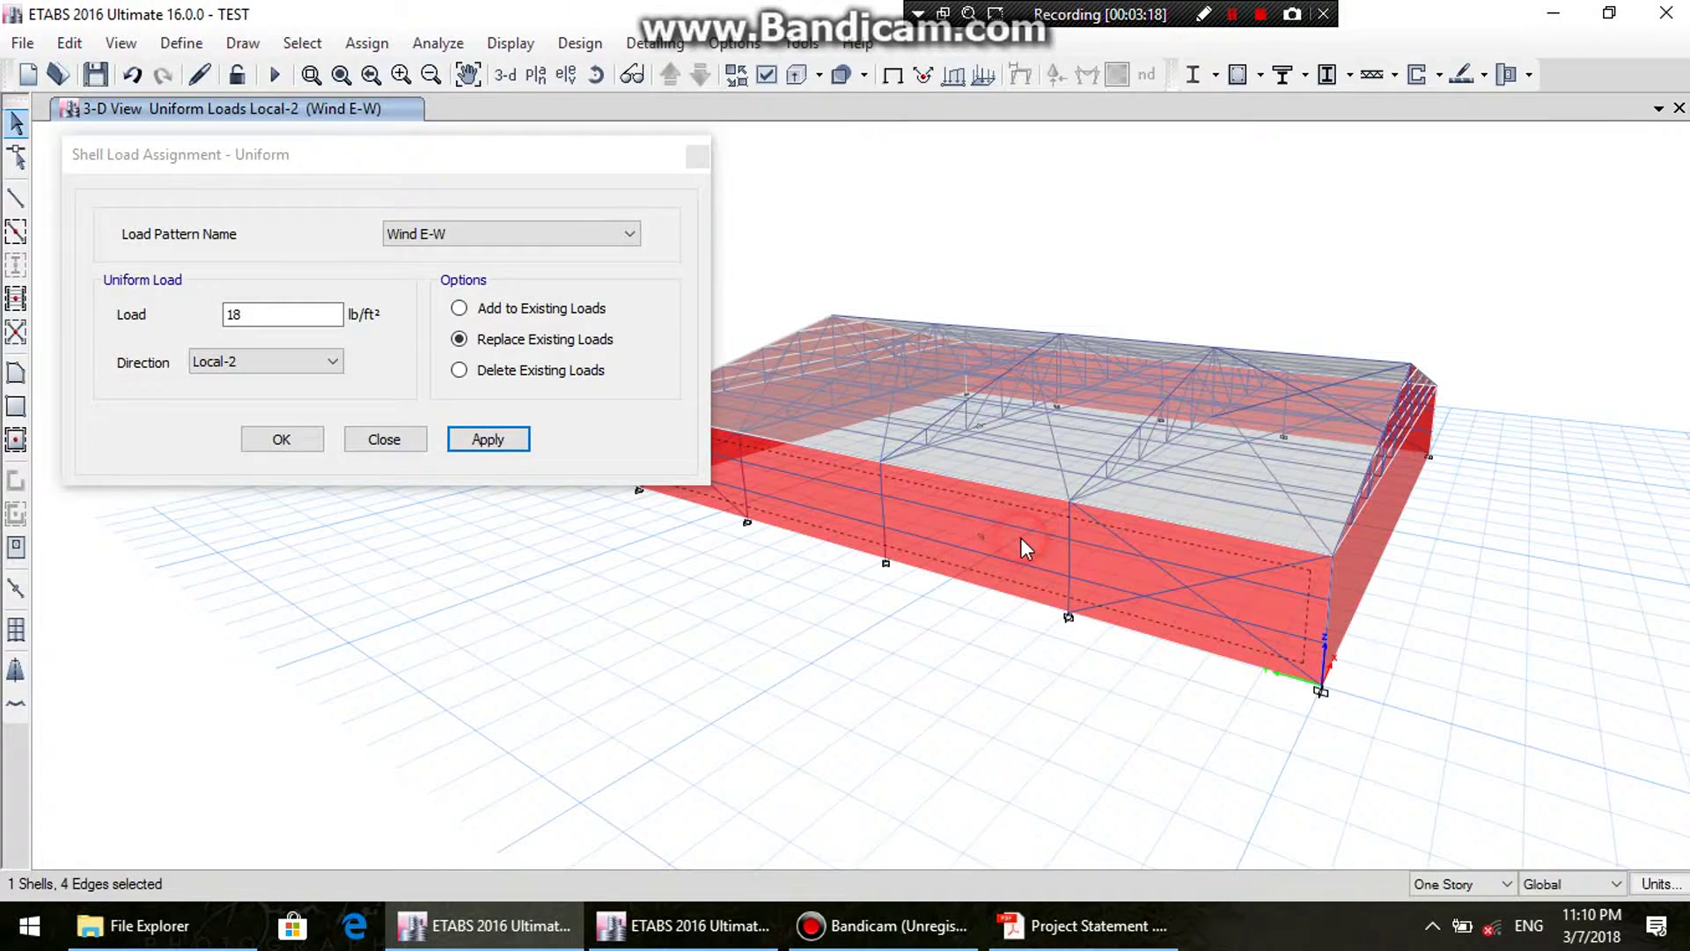
{"action": "double_click", "coordinate": [264, 316]}
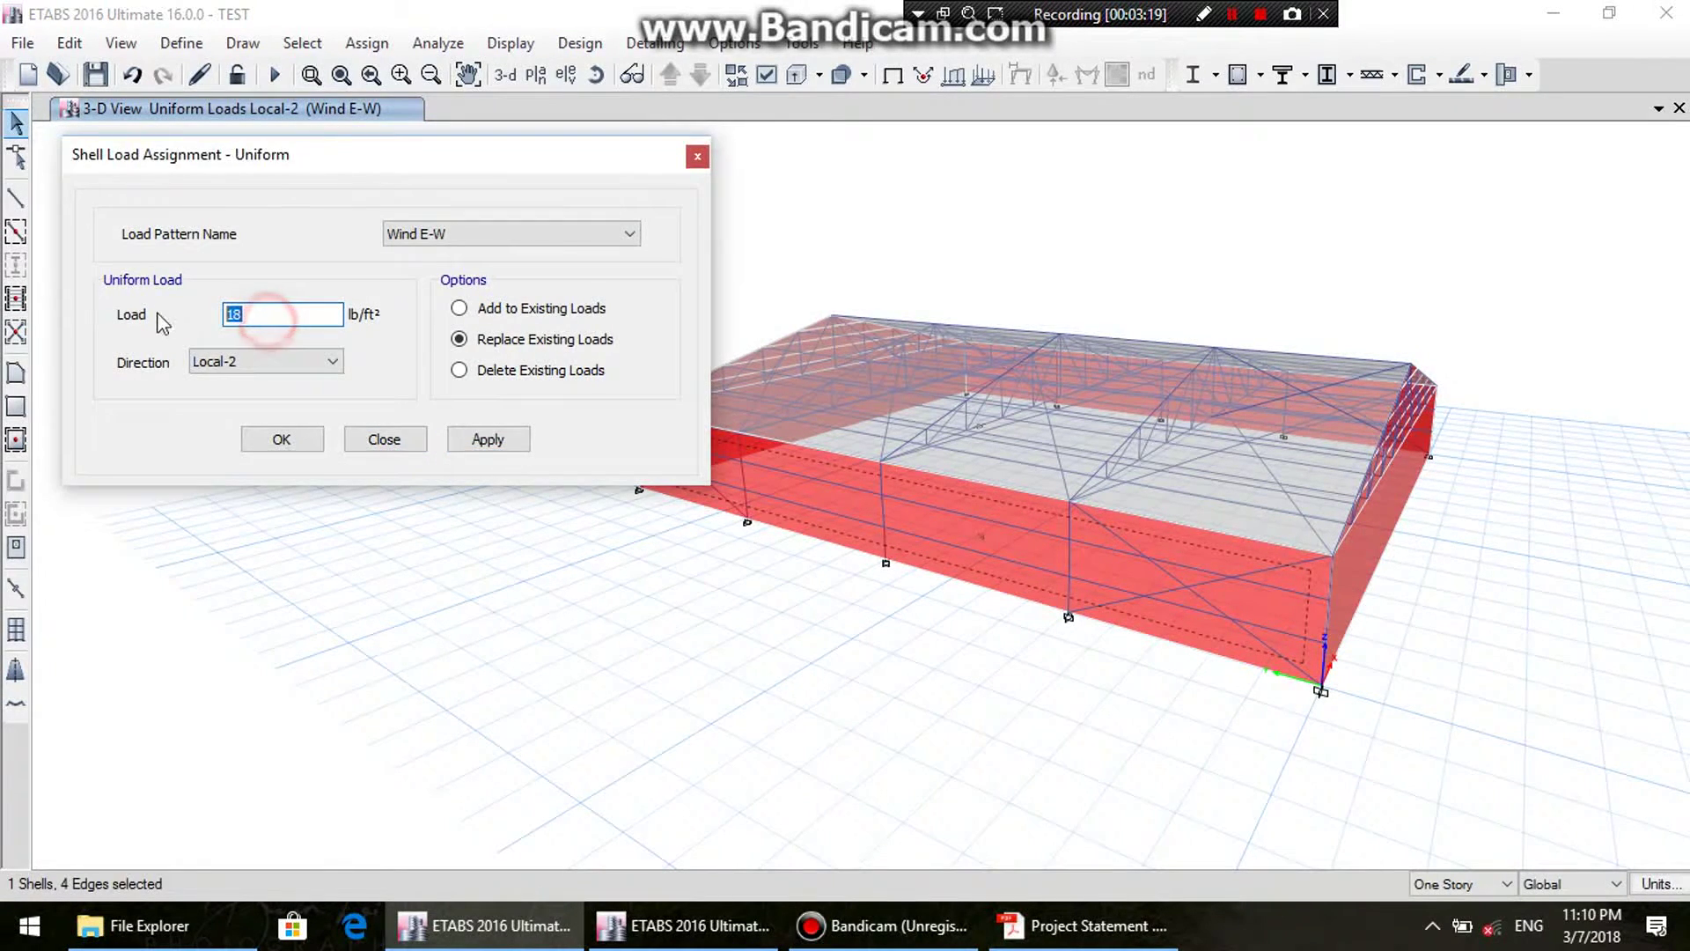
{"action": "type", "text": "-18"}
{"action": "left_click", "coordinate": [491, 441]}
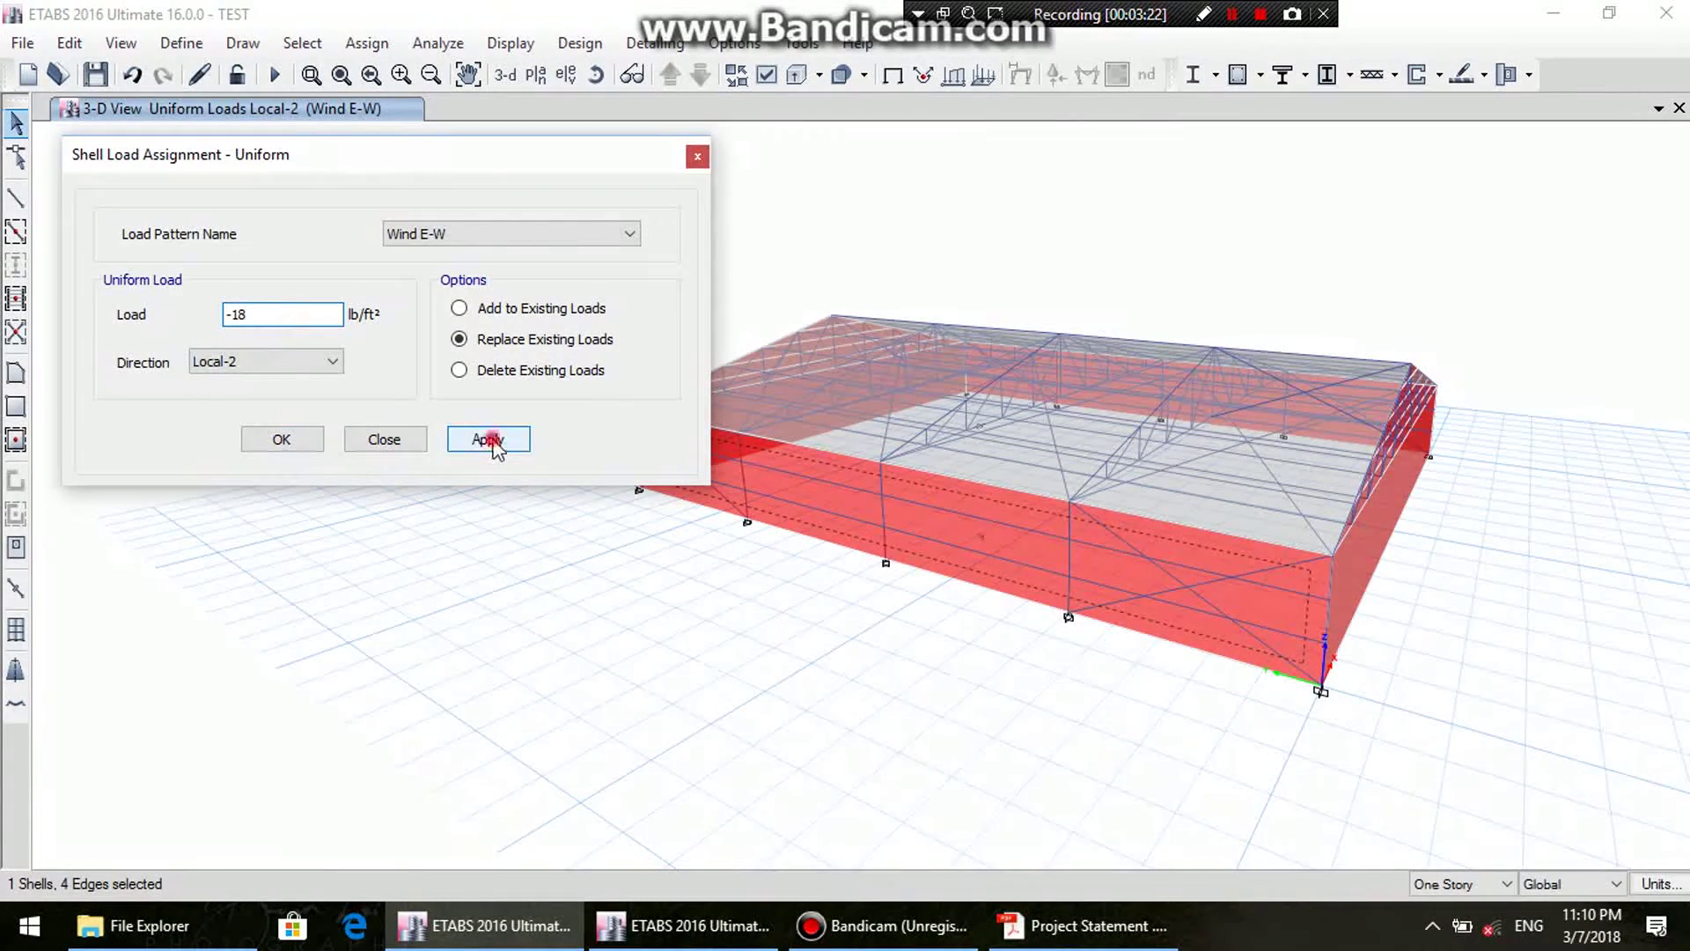
{"action": "left_click", "coordinate": [387, 438]}
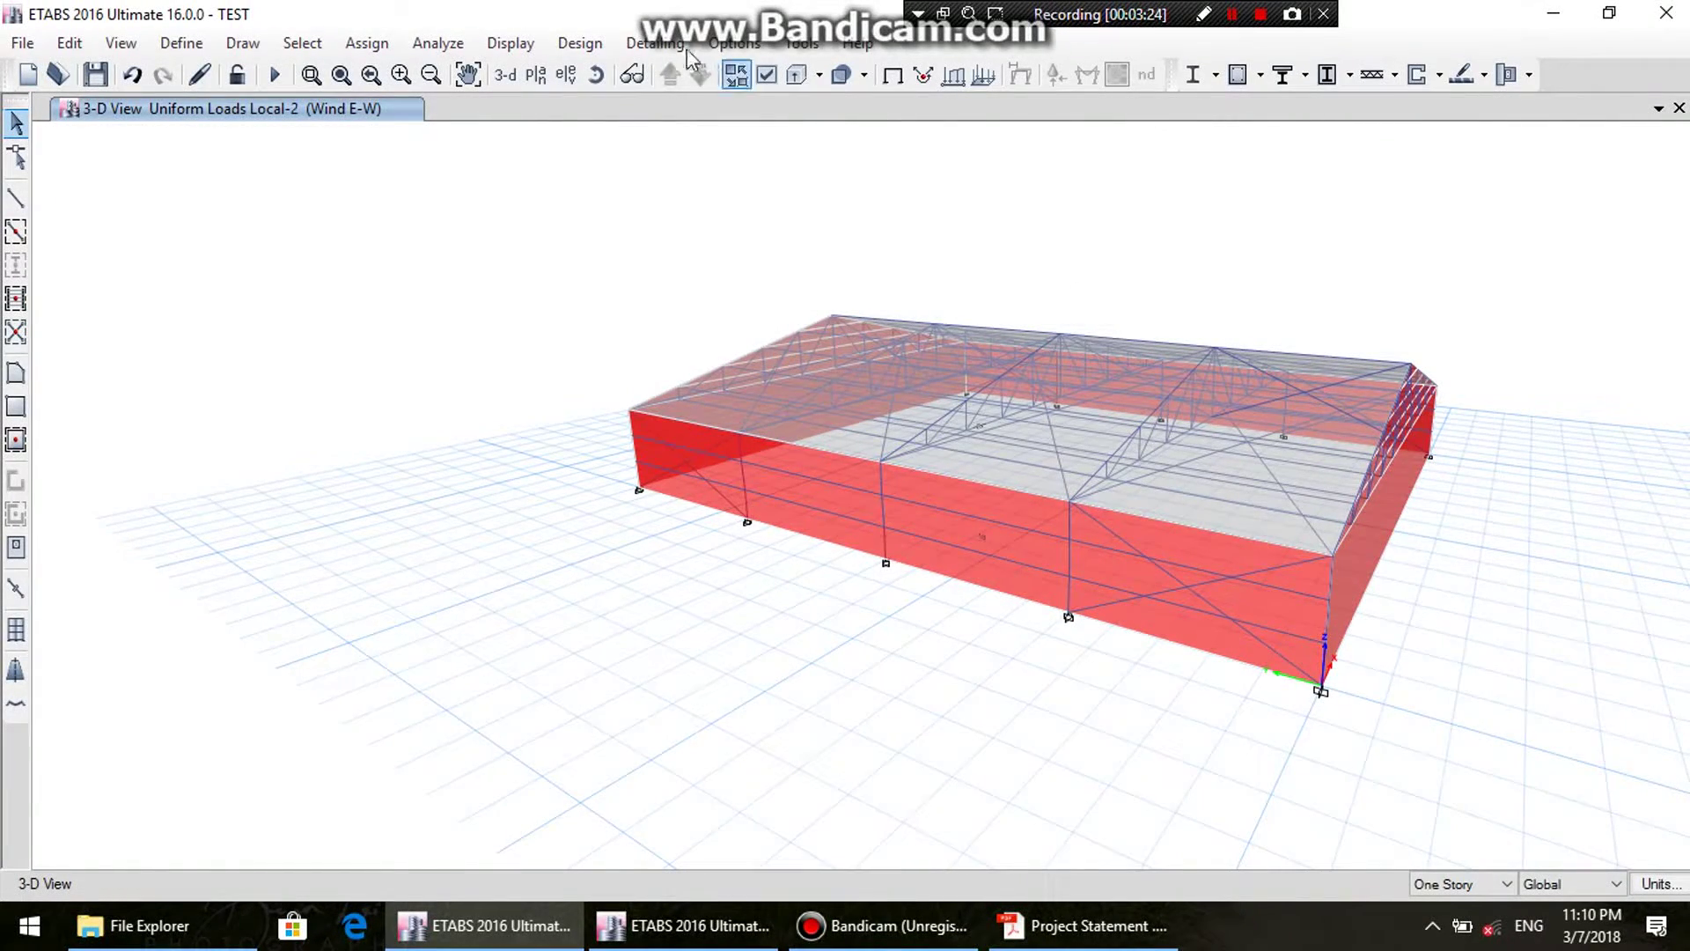
- Assign a 12 lb/ft² uniform Wind E-W load in Local-2 to the roof slope shell on the side of the ridge away from the origin, replacing existing loads
{"action": "left_click", "coordinate": [596, 74]}
{"action": "left_click_drag", "start_coordinate": [1339, 550], "coordinate": [1001, 645]}
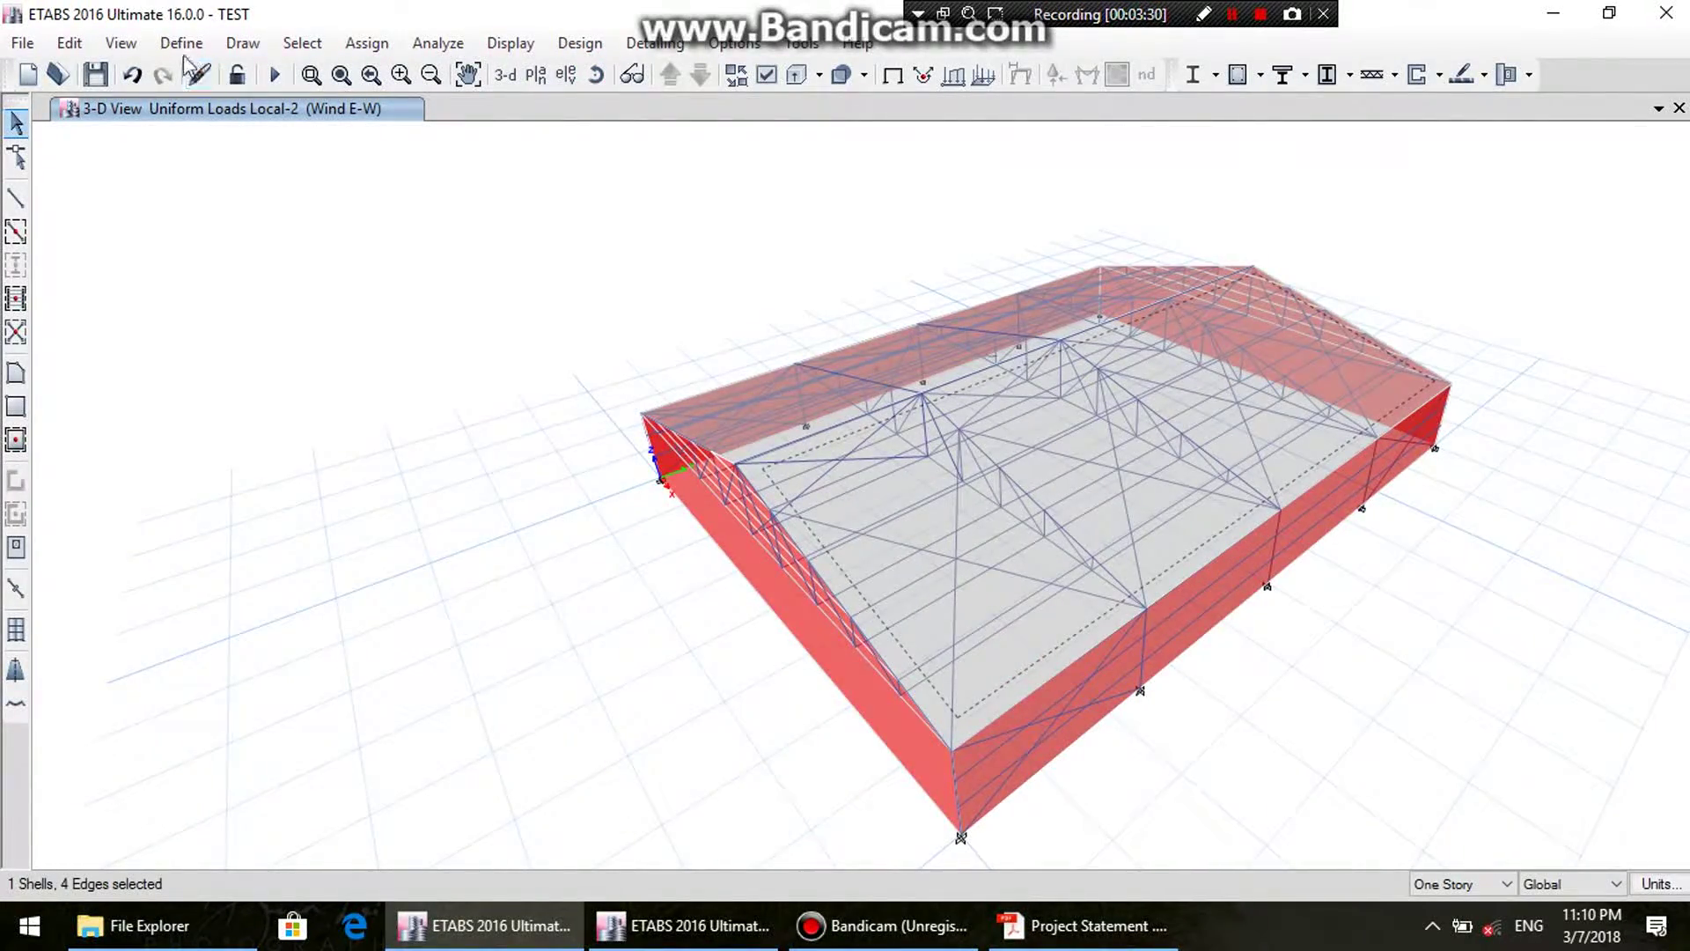
{"action": "left_click", "coordinate": [366, 42]}
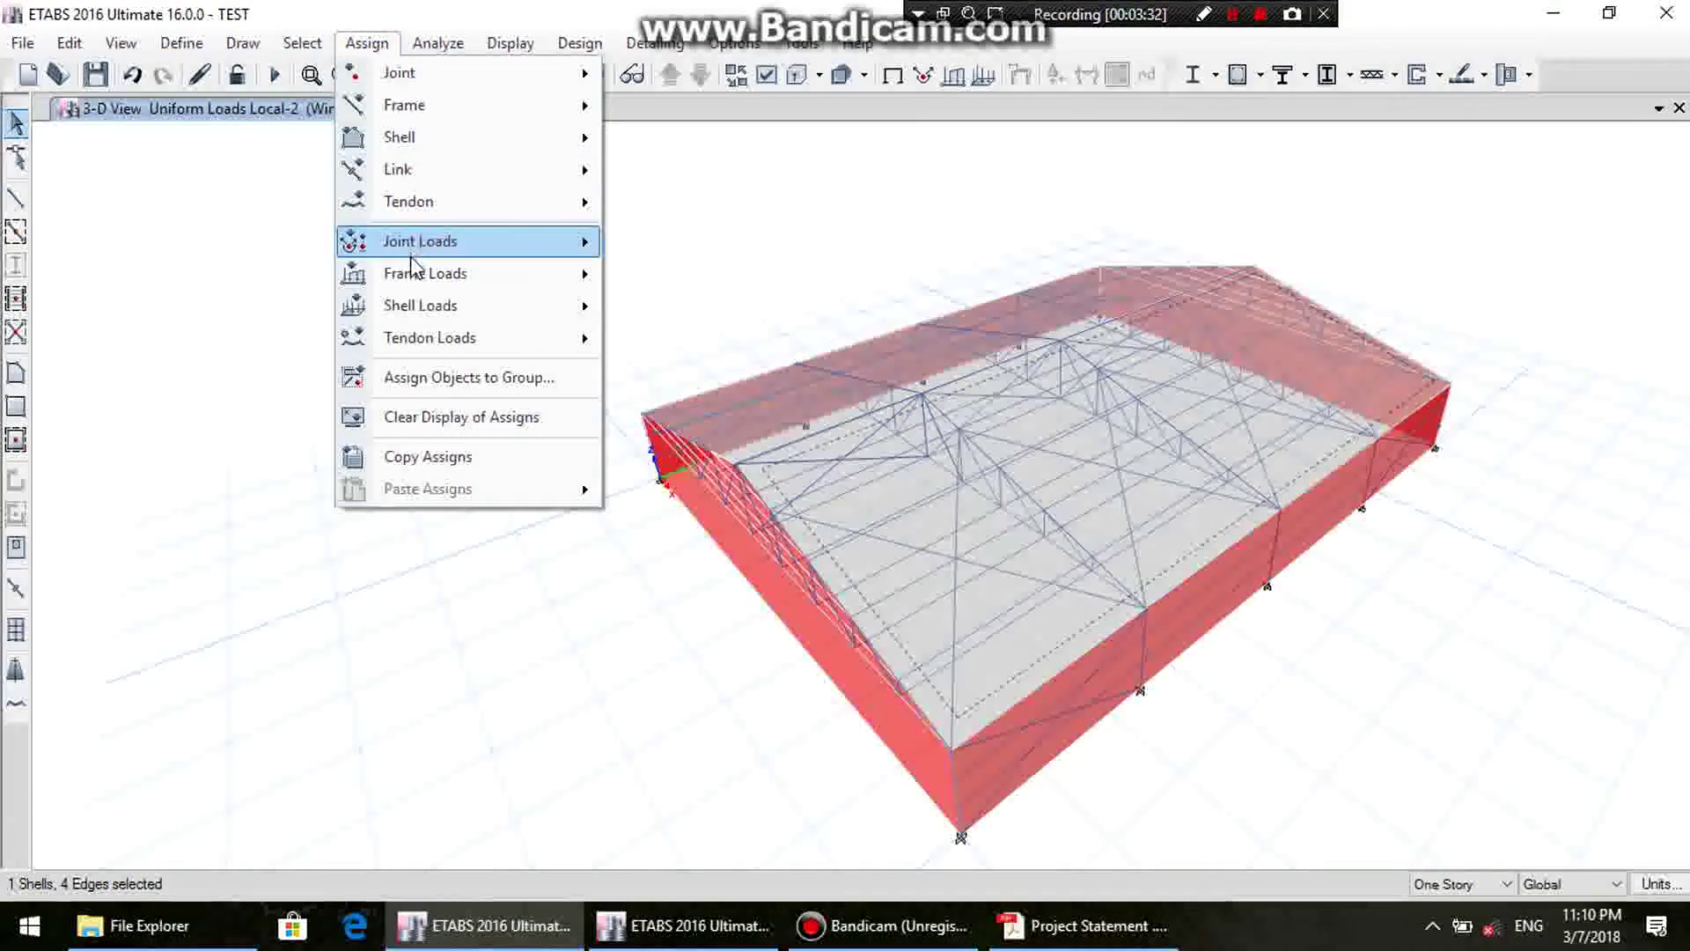
{"action": "mouse_move", "coordinate": [457, 304]}
{"action": "left_click", "coordinate": [686, 344]}
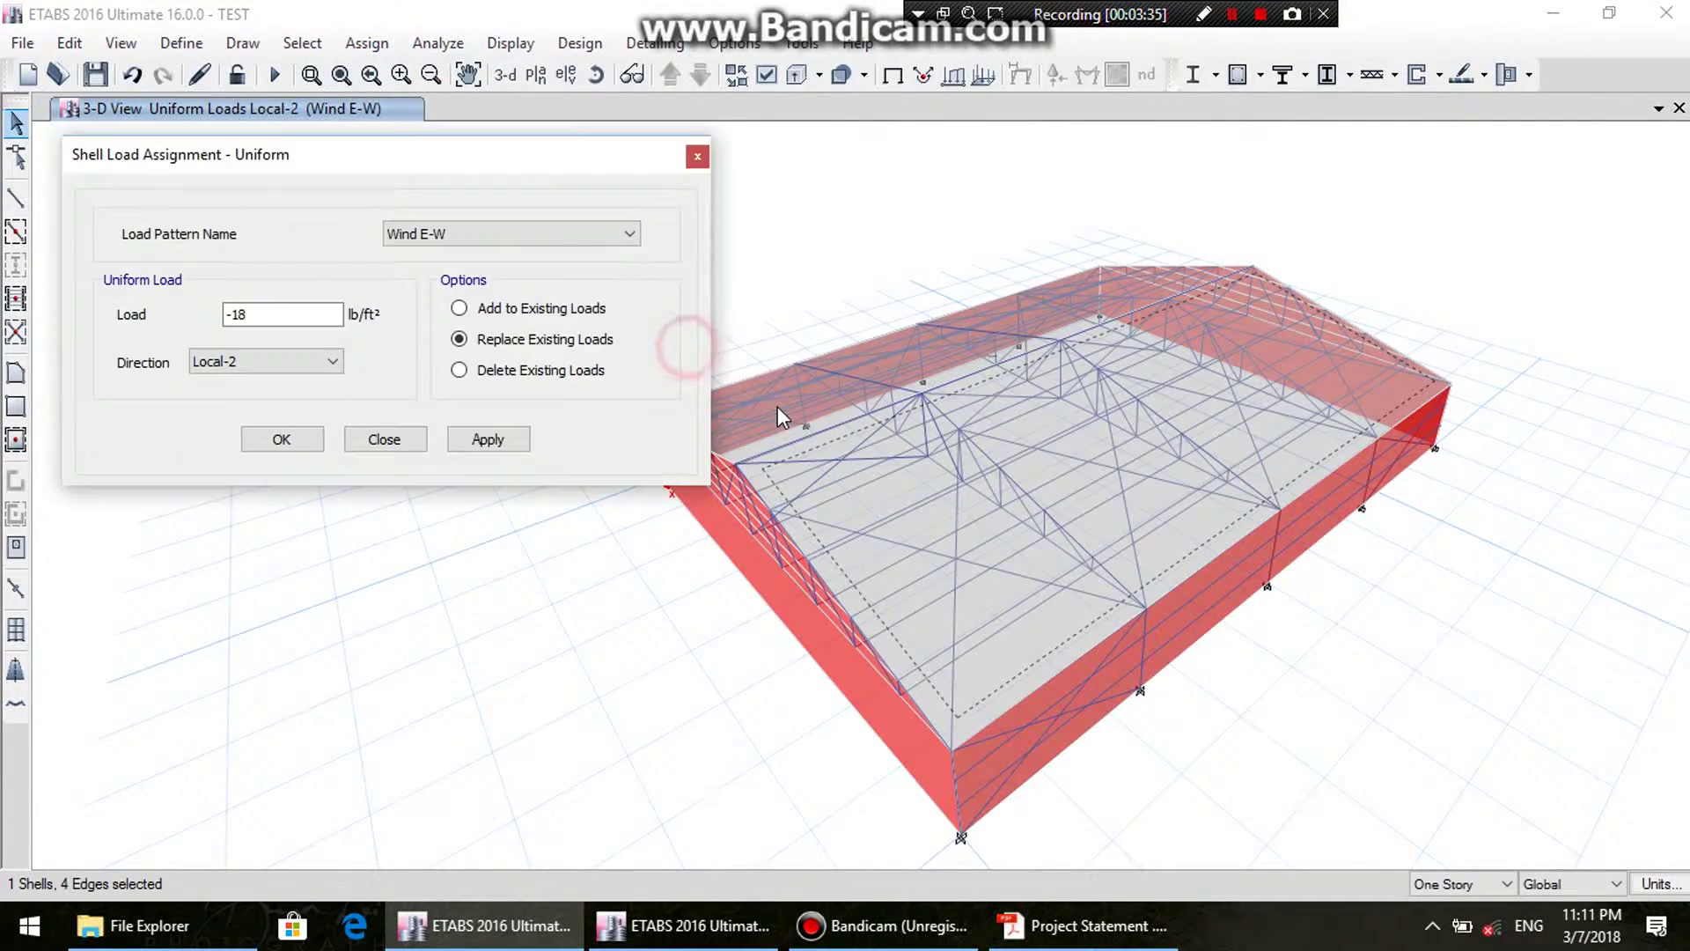
{"action": "left_click_drag", "start_coordinate": [327, 314], "coordinate": [200, 318]}
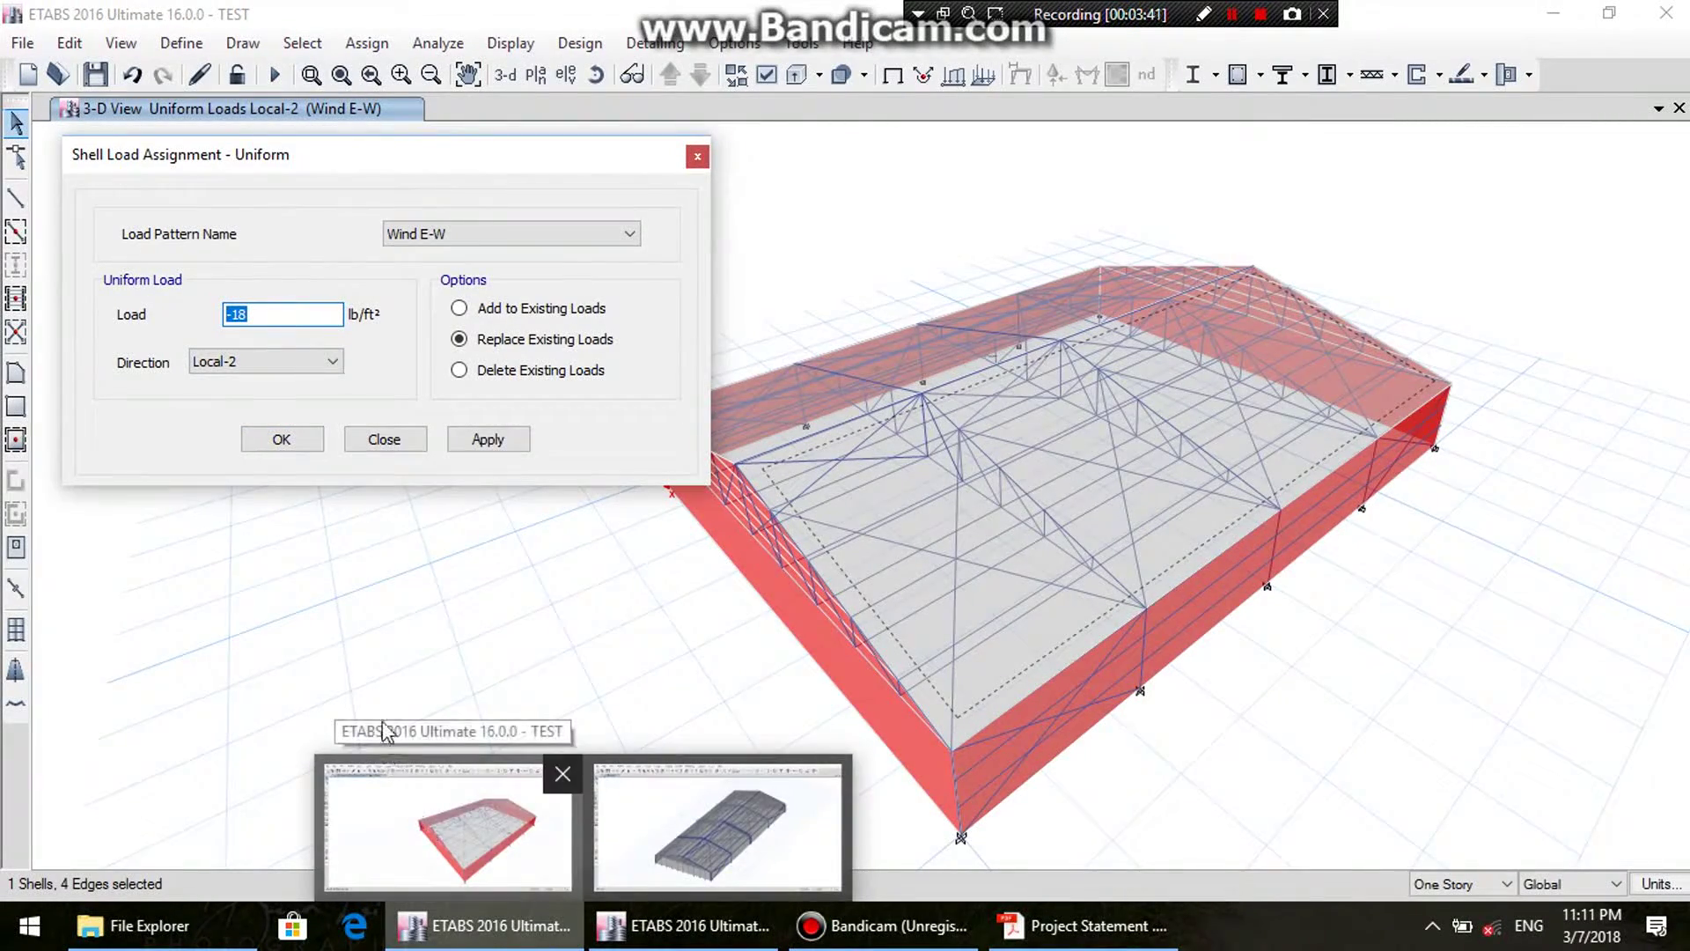
{"action": "type", "text": "12"}
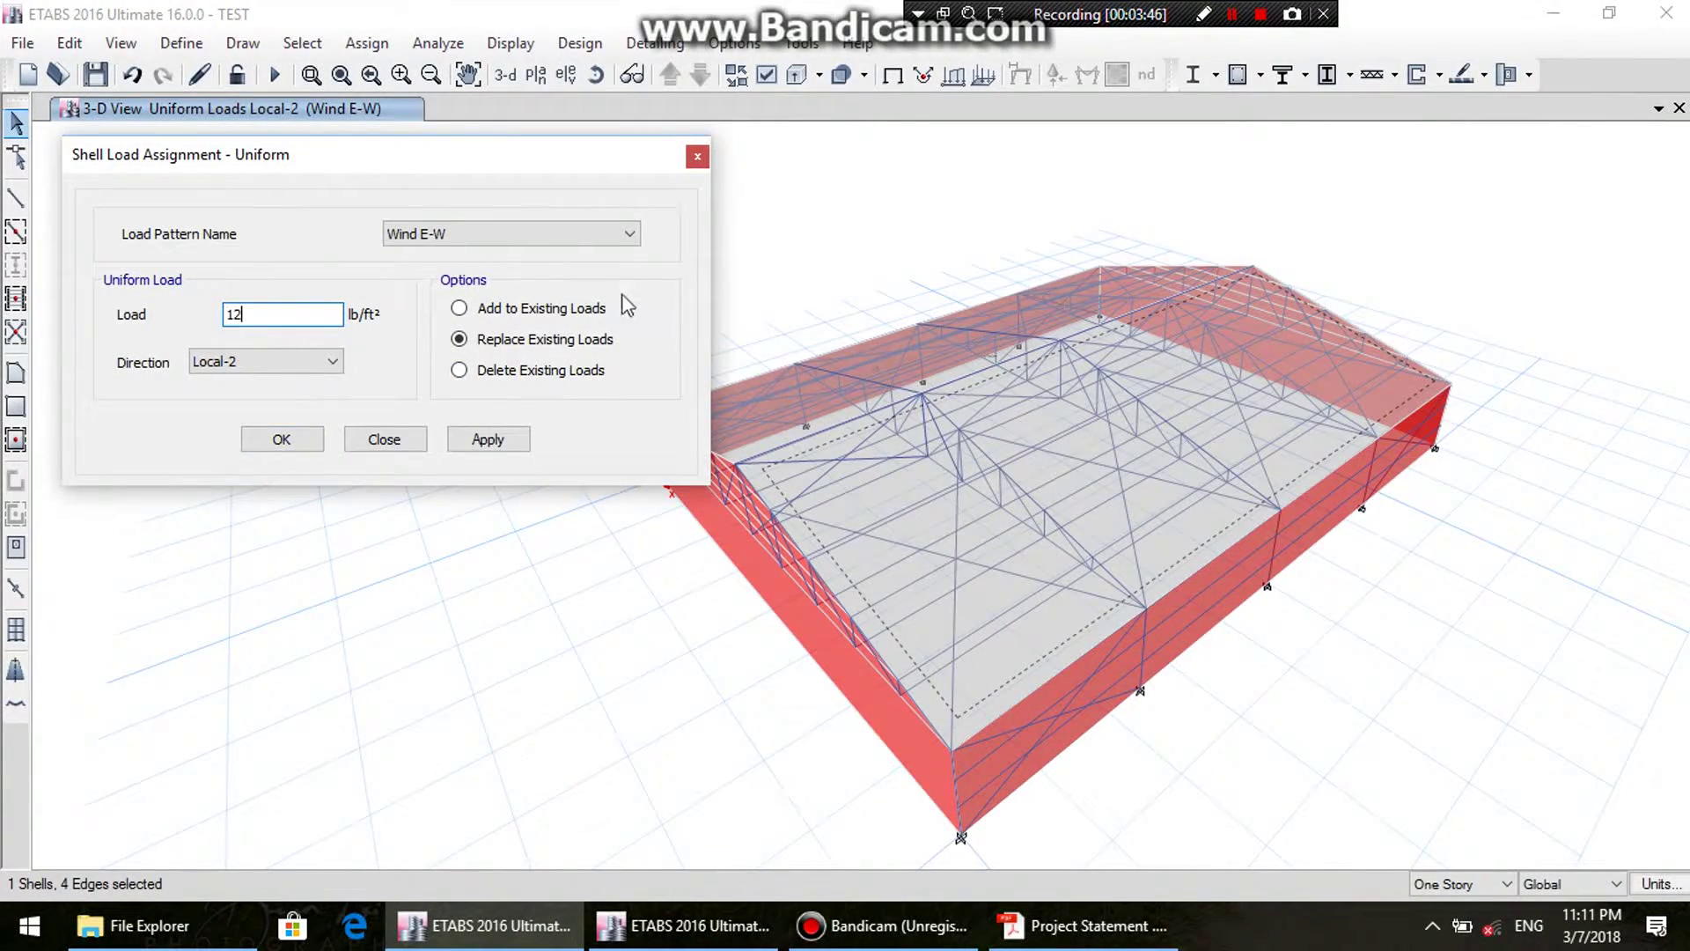
{"action": "left_click", "coordinate": [487, 437]}
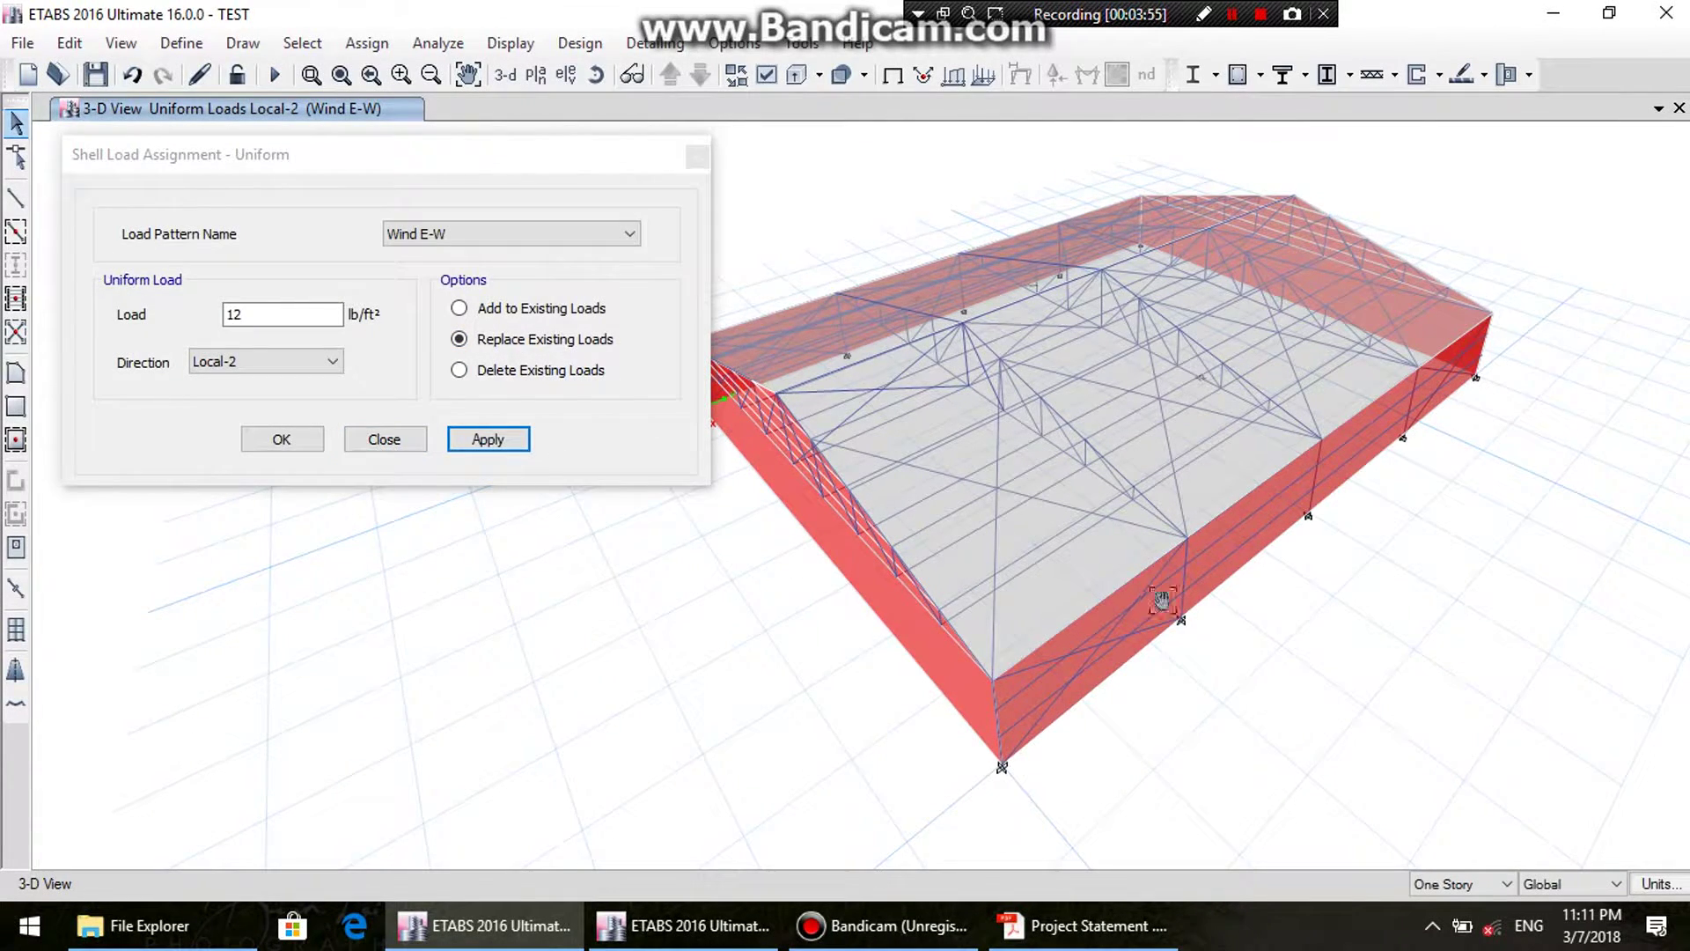
- Assign an 8 lb/ft² uniform Wind E-W load in Local-2 to the long side wall shell opposite the origin, replacing existing loads, and close the assignment
{"action": "left_click", "coordinate": [595, 74]}
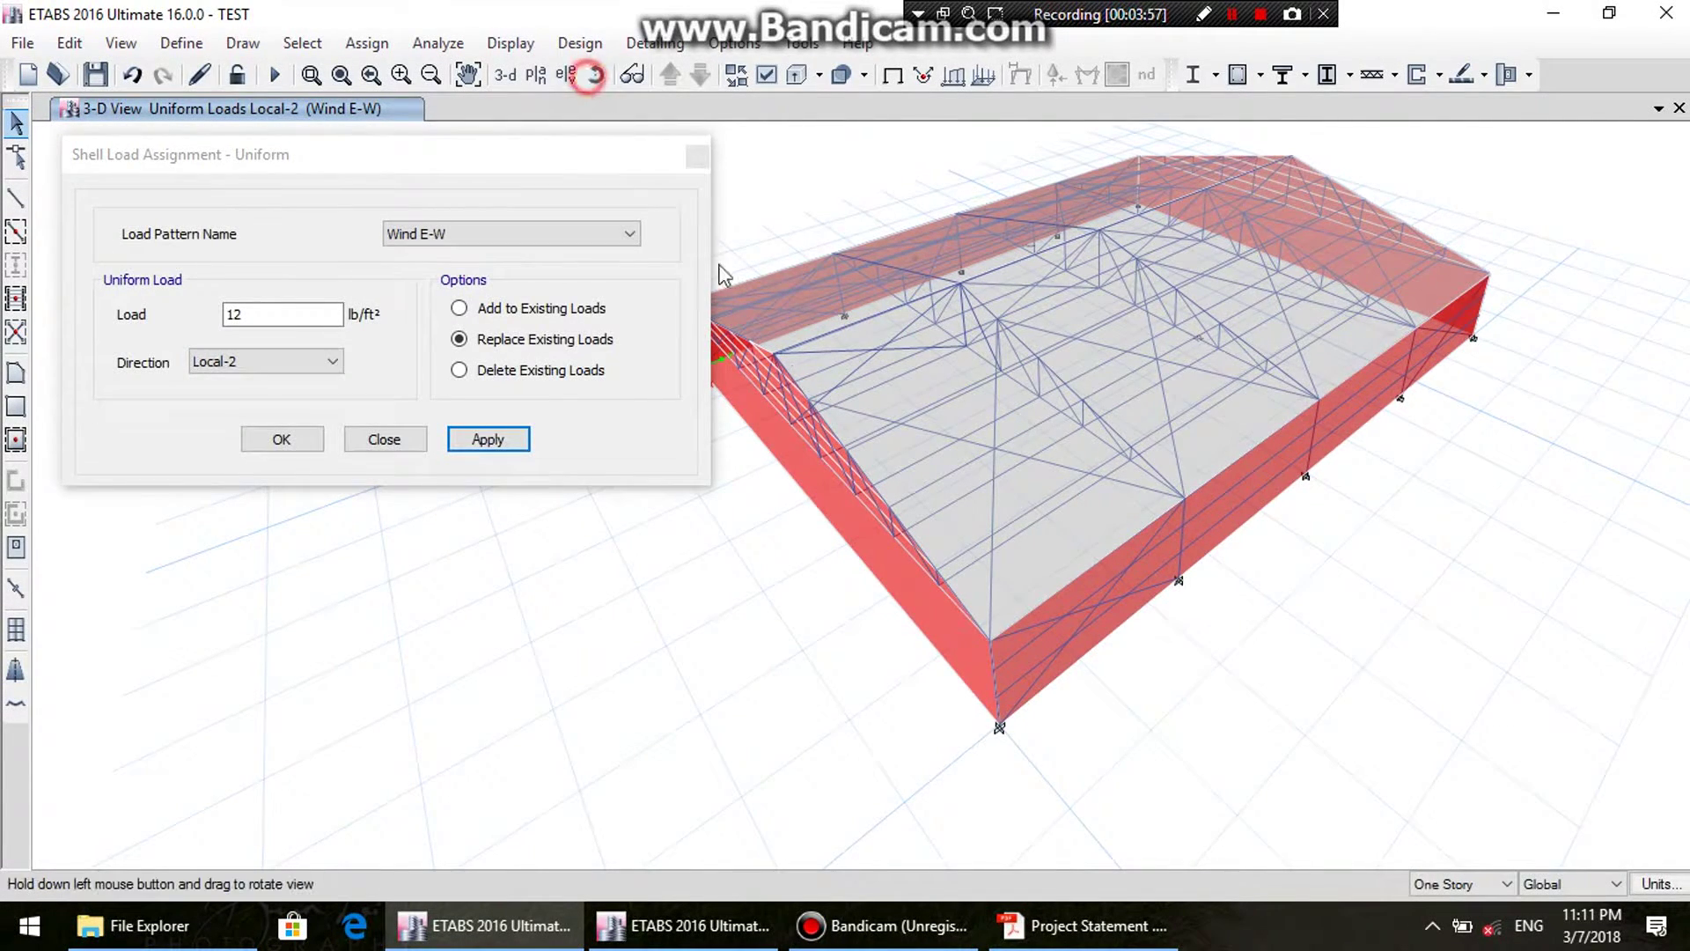
{"action": "left_click_drag", "start_coordinate": [1158, 652], "coordinate": [1055, 527]}
{"action": "left_click", "coordinate": [1027, 462]}
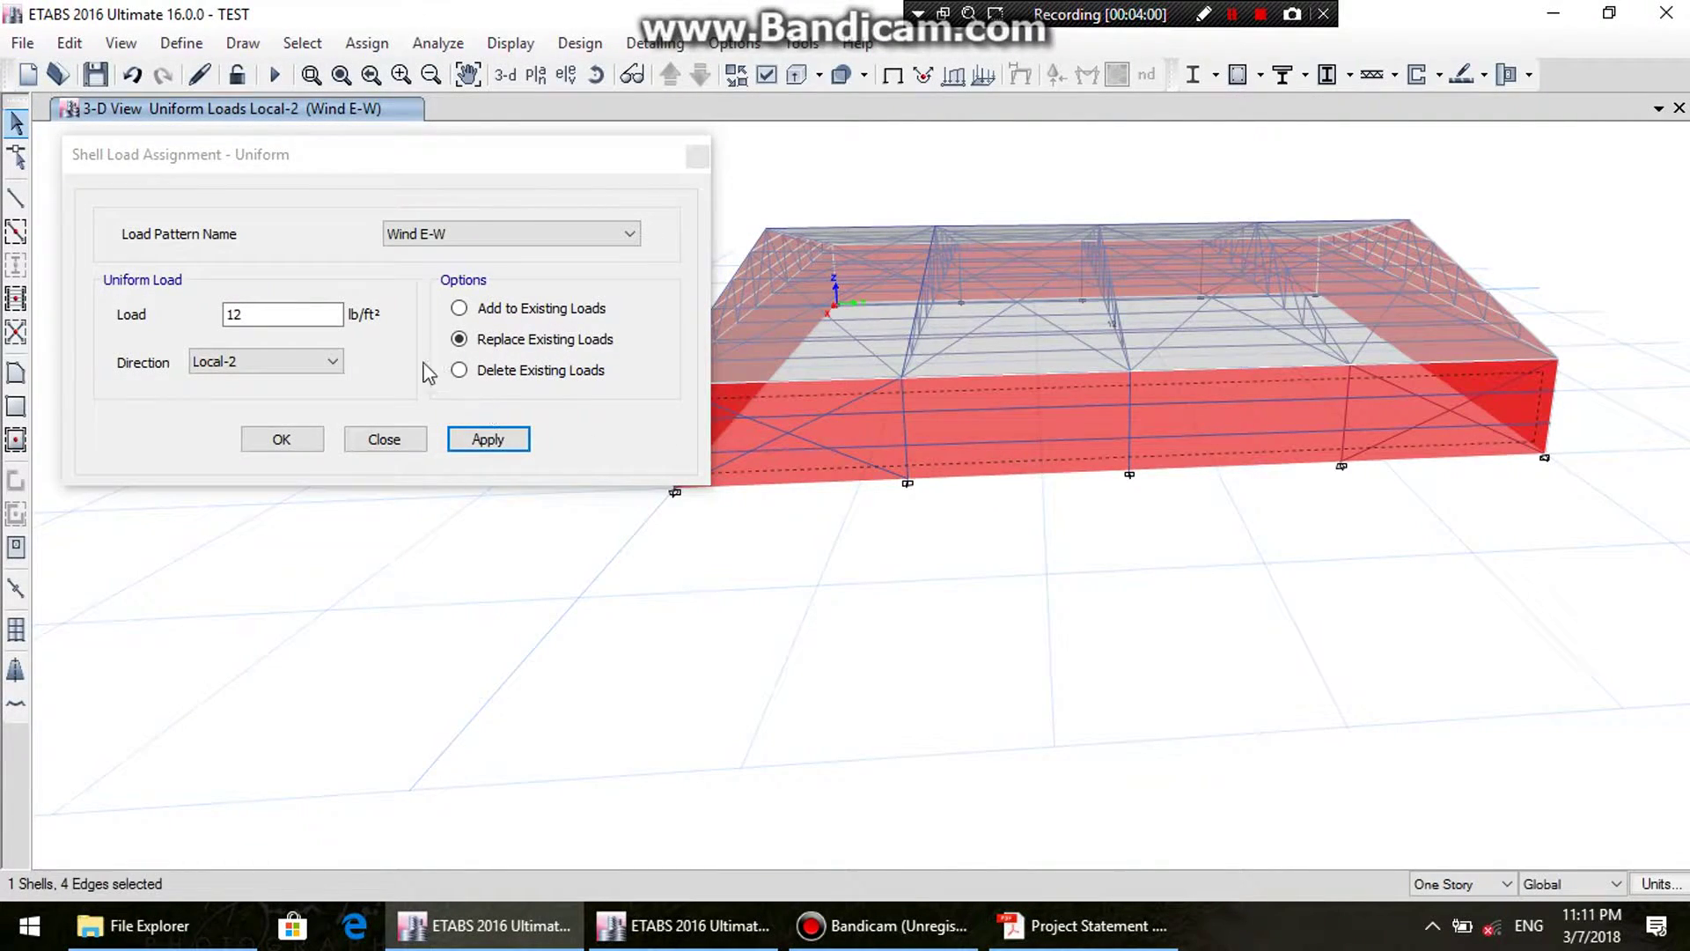
{"action": "double_click", "coordinate": [280, 317]}
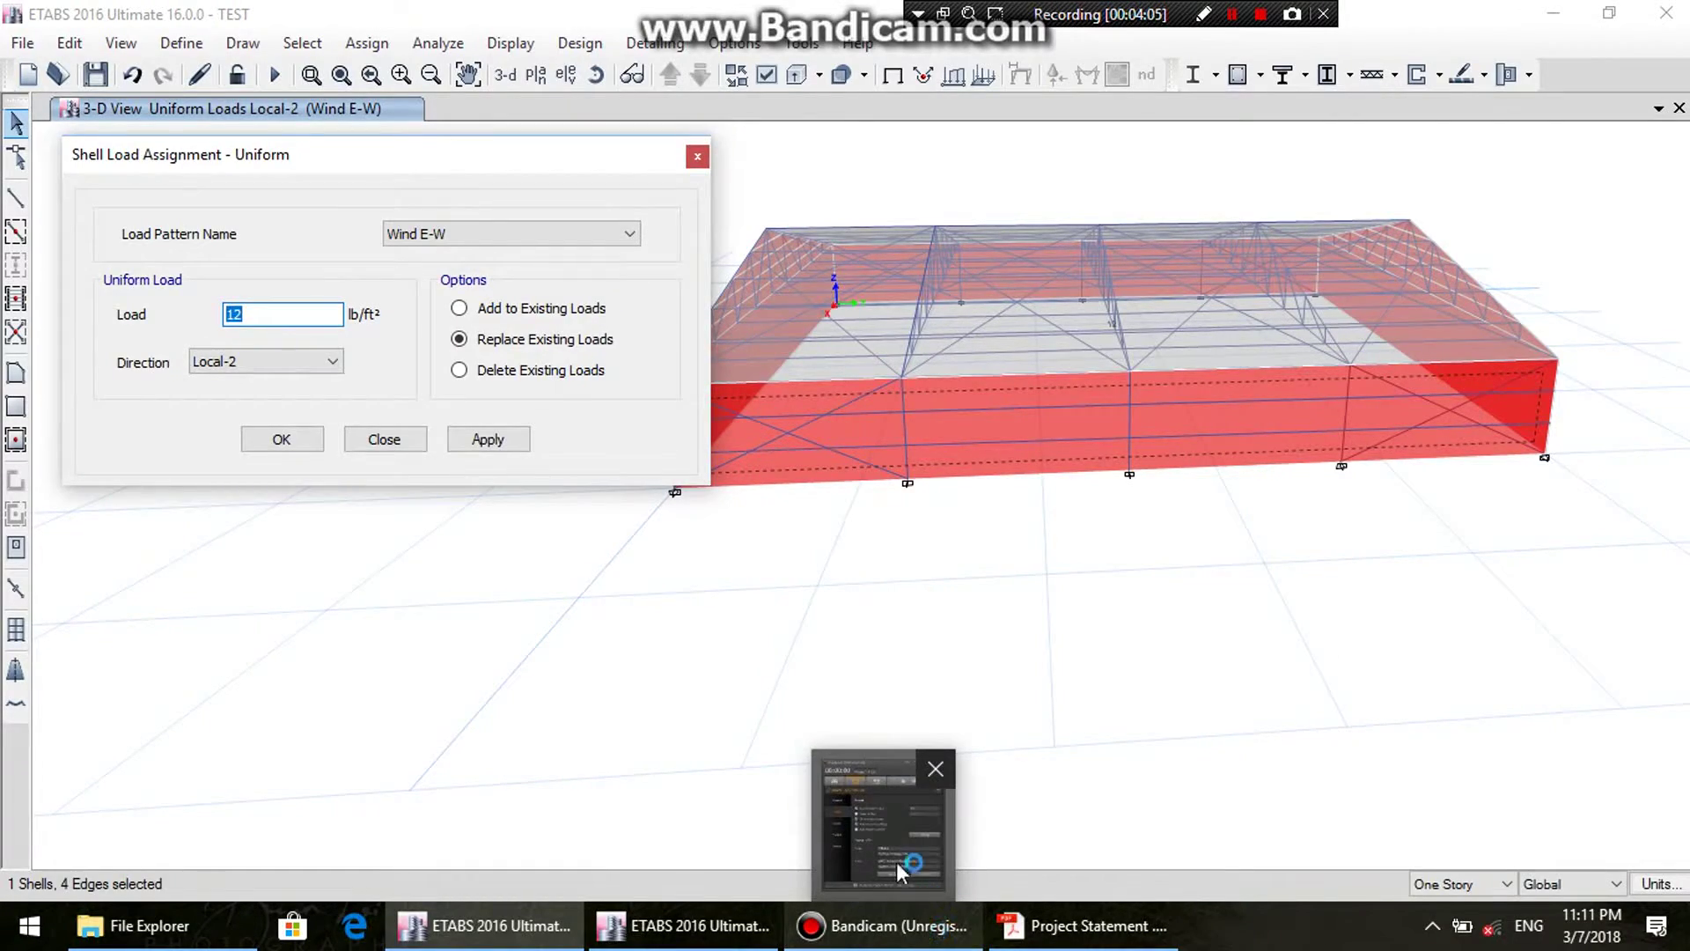
{"action": "left_click", "coordinate": [901, 832]}
{"action": "left_click", "coordinate": [401, 224]}
{"action": "type", "text": "8"}
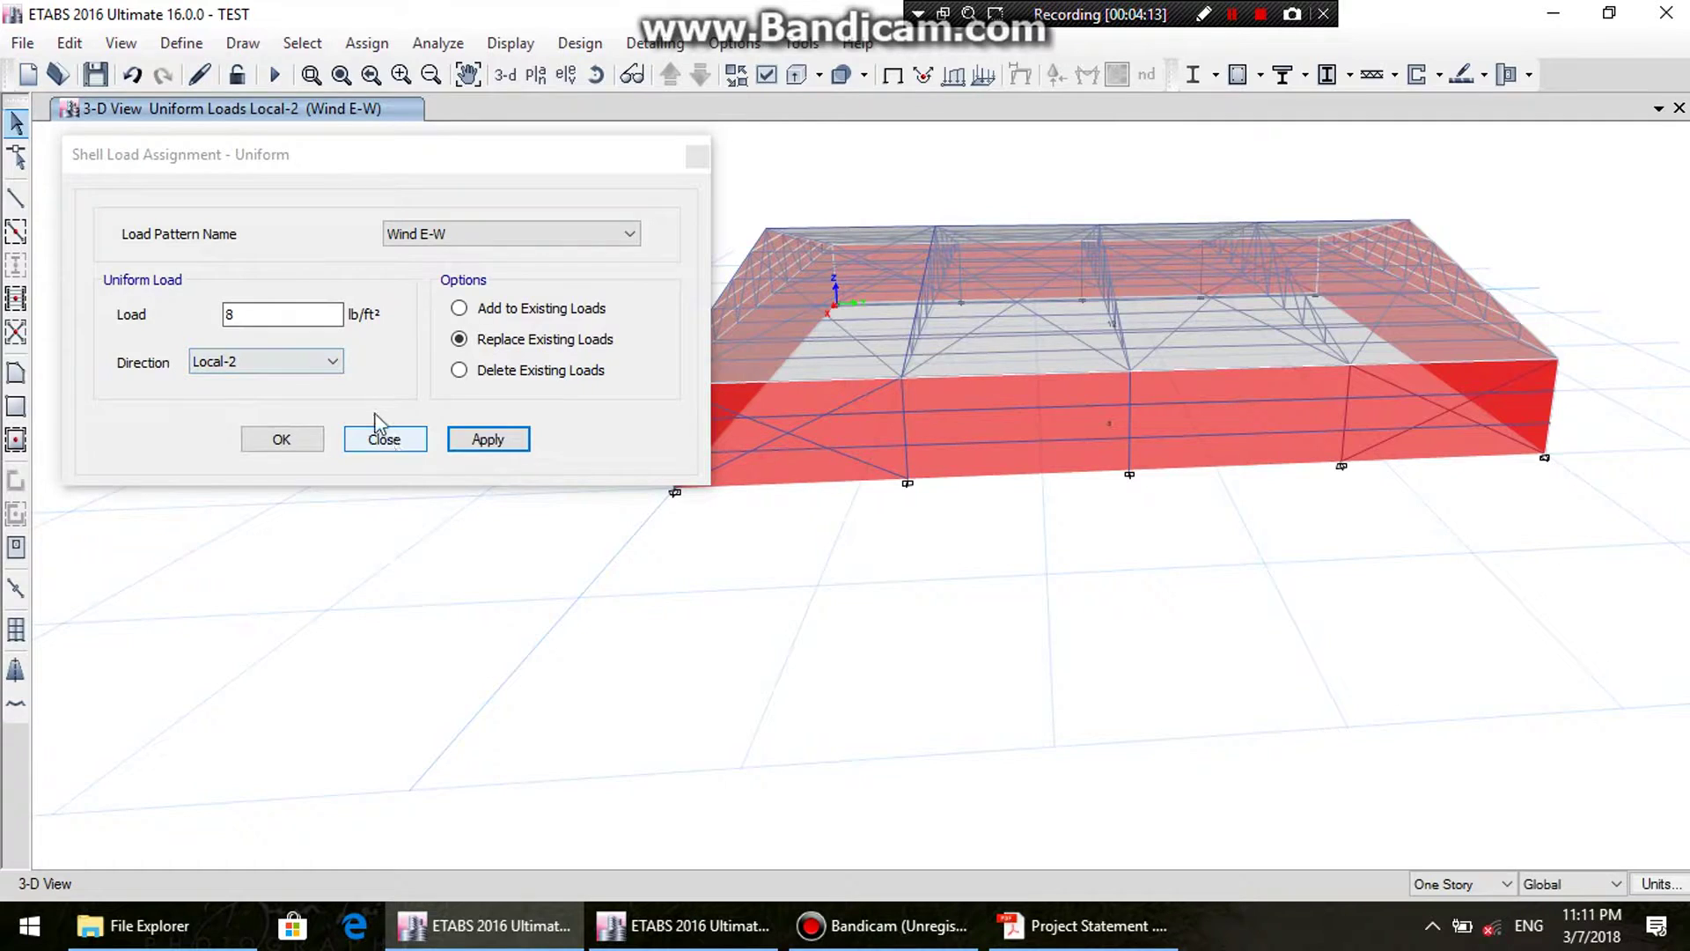
{"action": "left_click", "coordinate": [384, 438]}
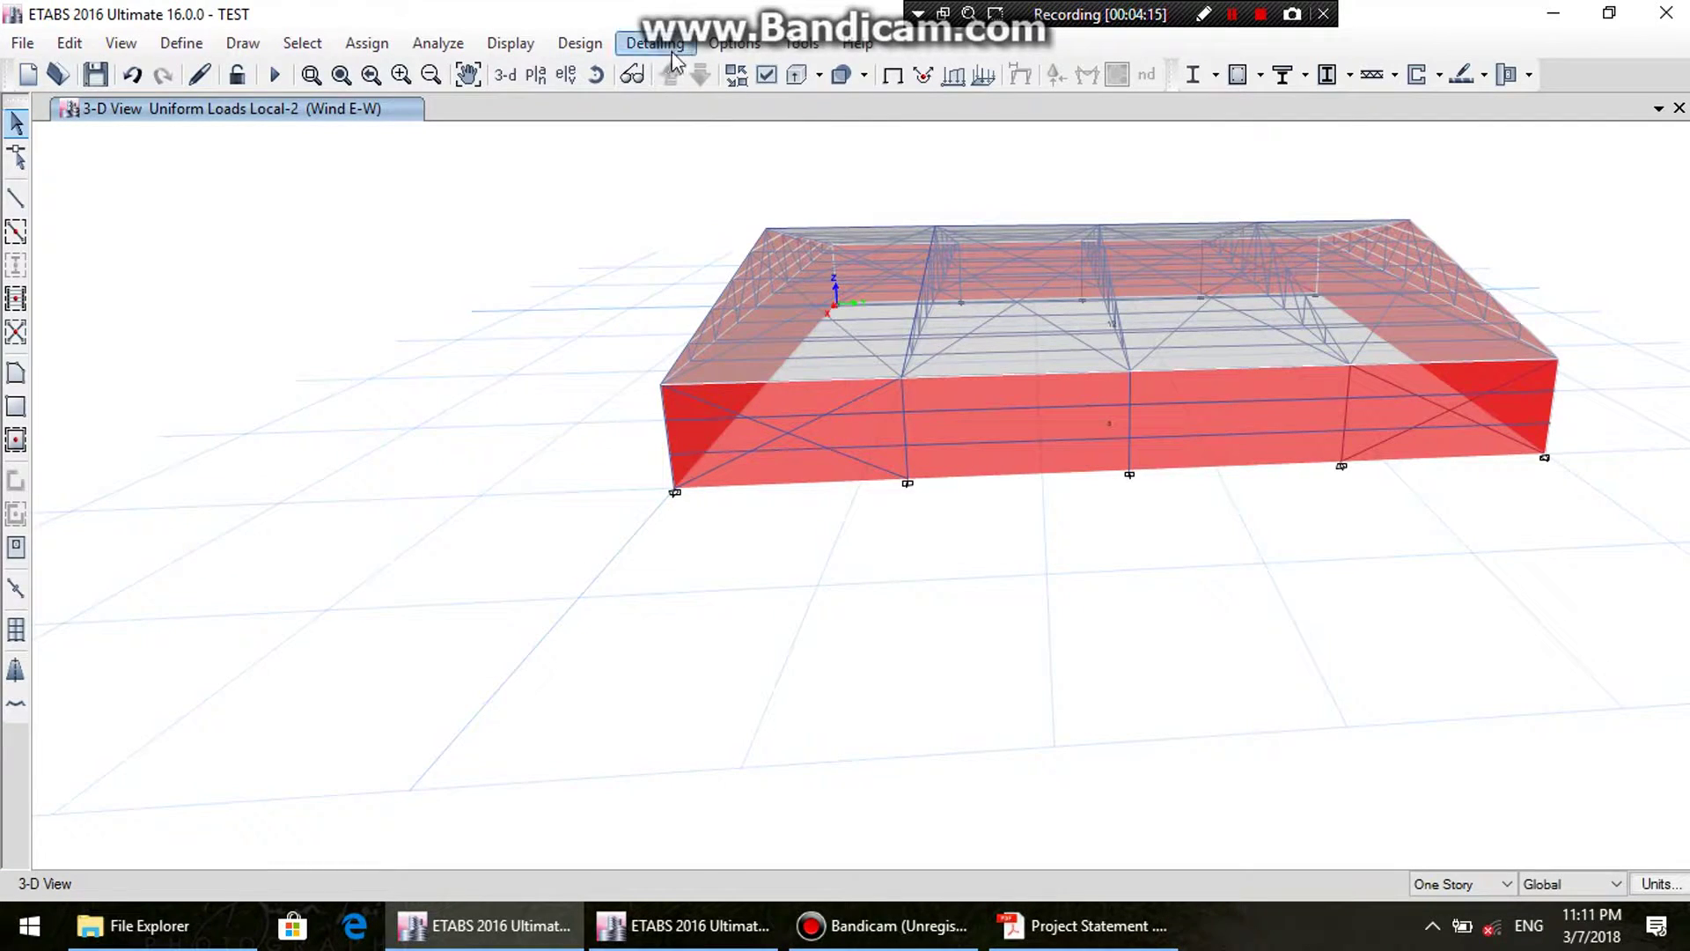
- Try to select the end wall and gable shells at the origin end of the building in the 3-D view
{"action": "left_click", "coordinate": [599, 75]}
{"action": "left_click_drag", "start_coordinate": [677, 426], "coordinate": [715, 387]}
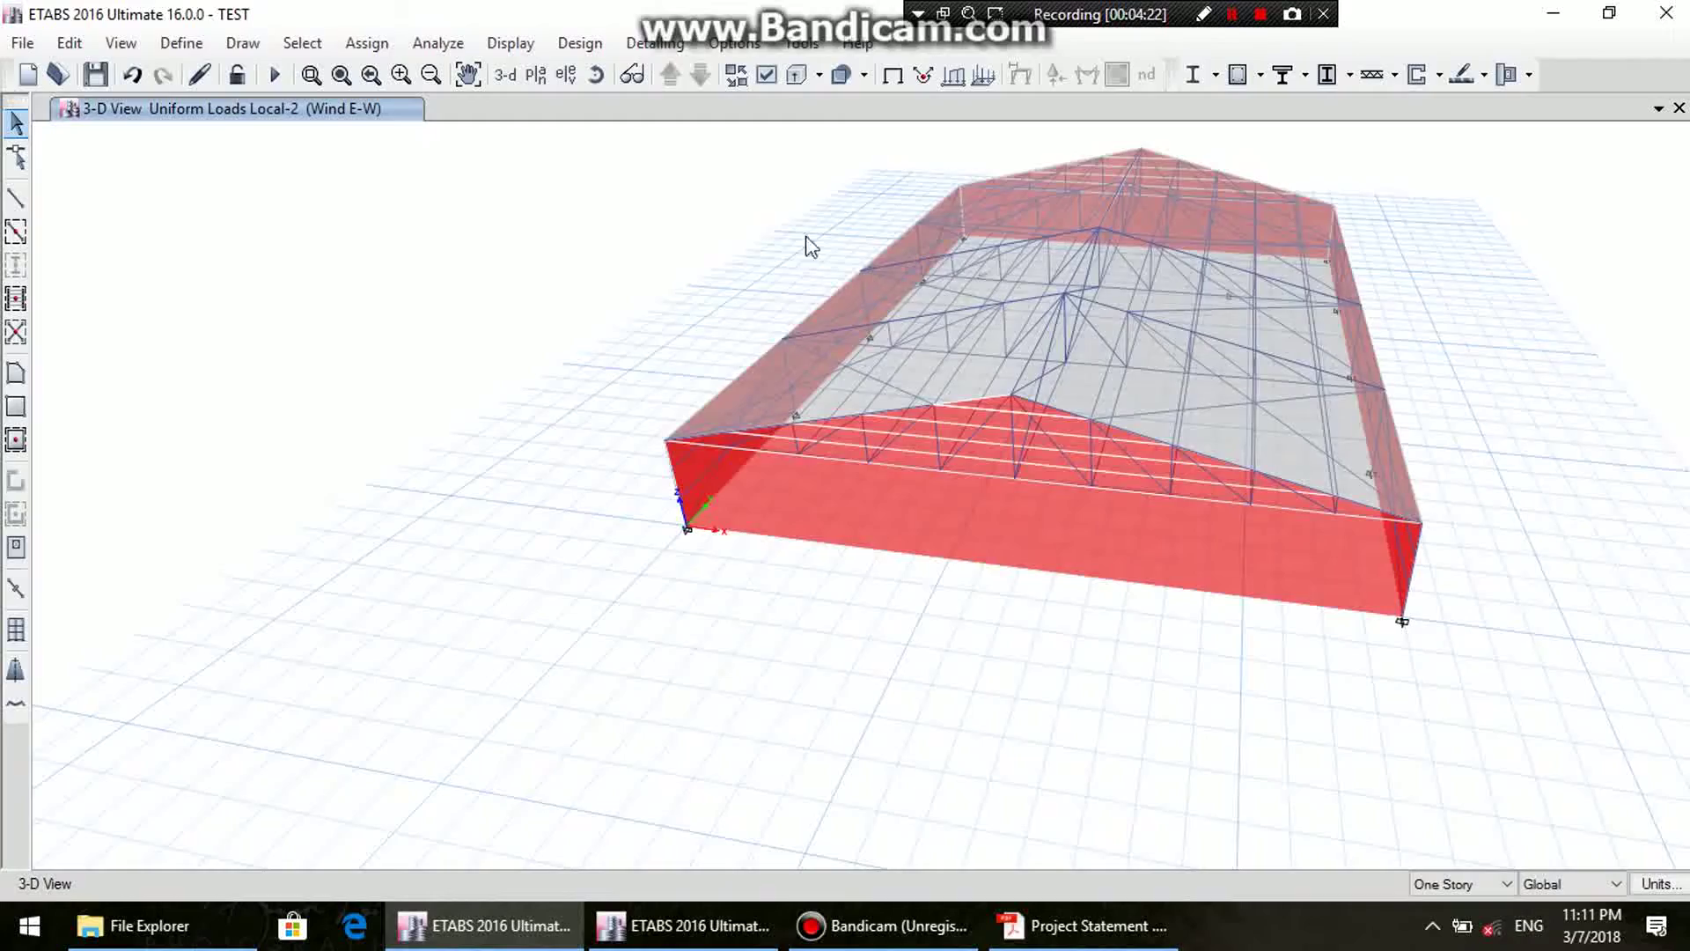
{"action": "left_click", "coordinate": [595, 74]}
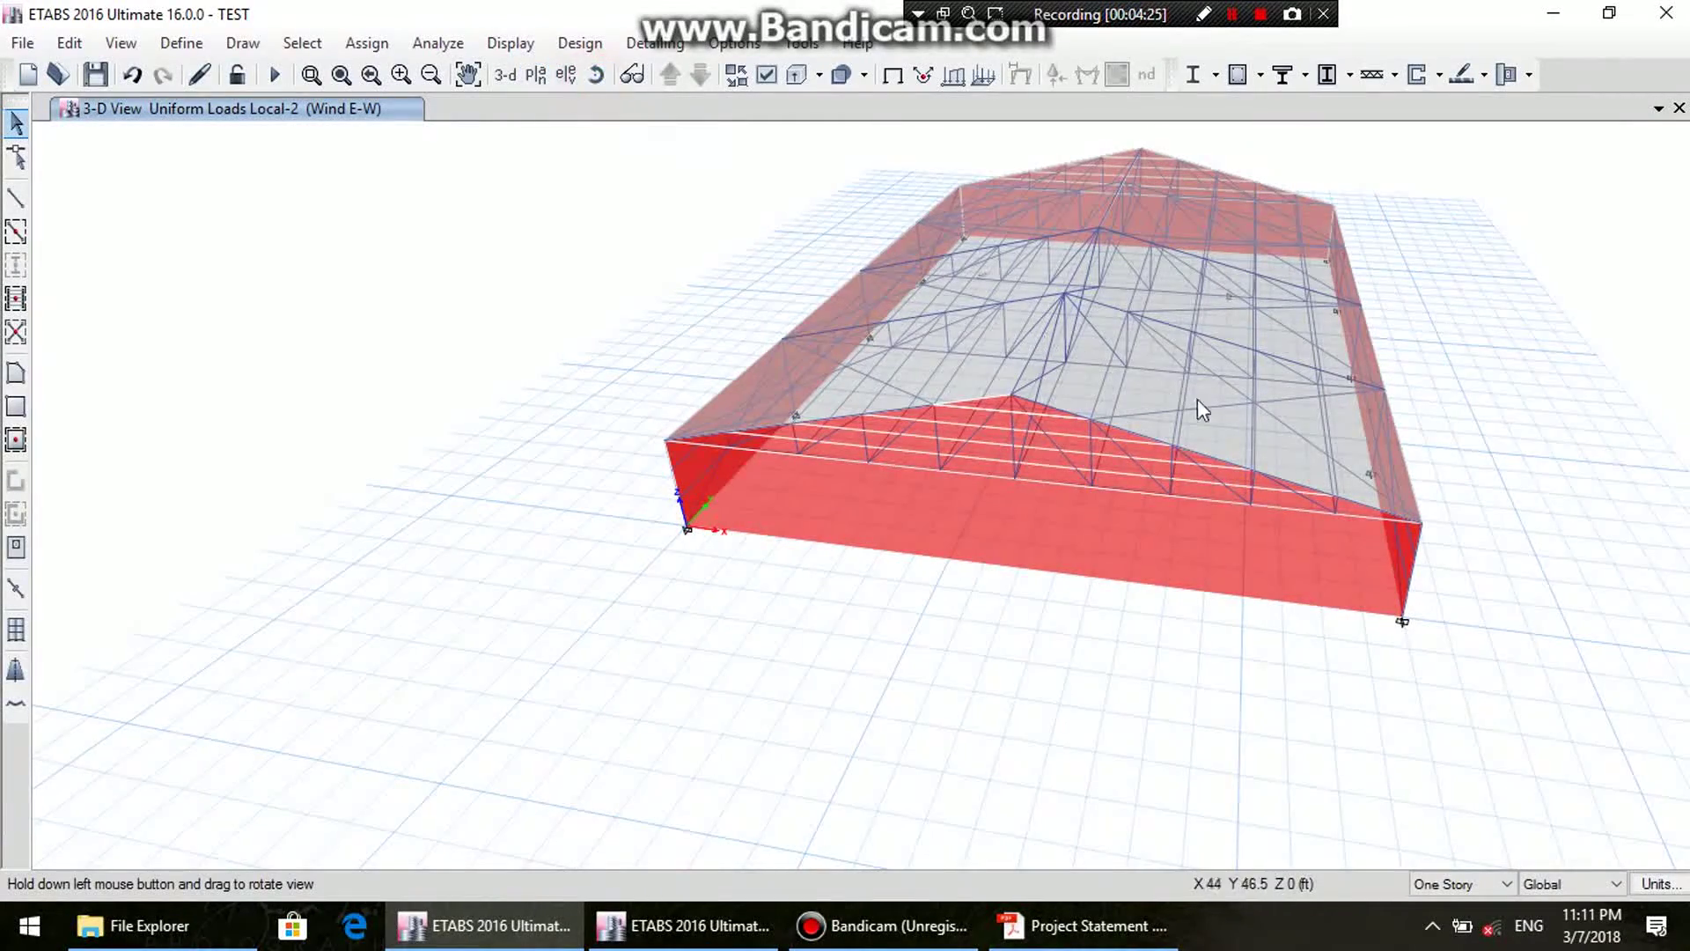
{"action": "left_click_drag", "start_coordinate": [1222, 473], "coordinate": [947, 462]}
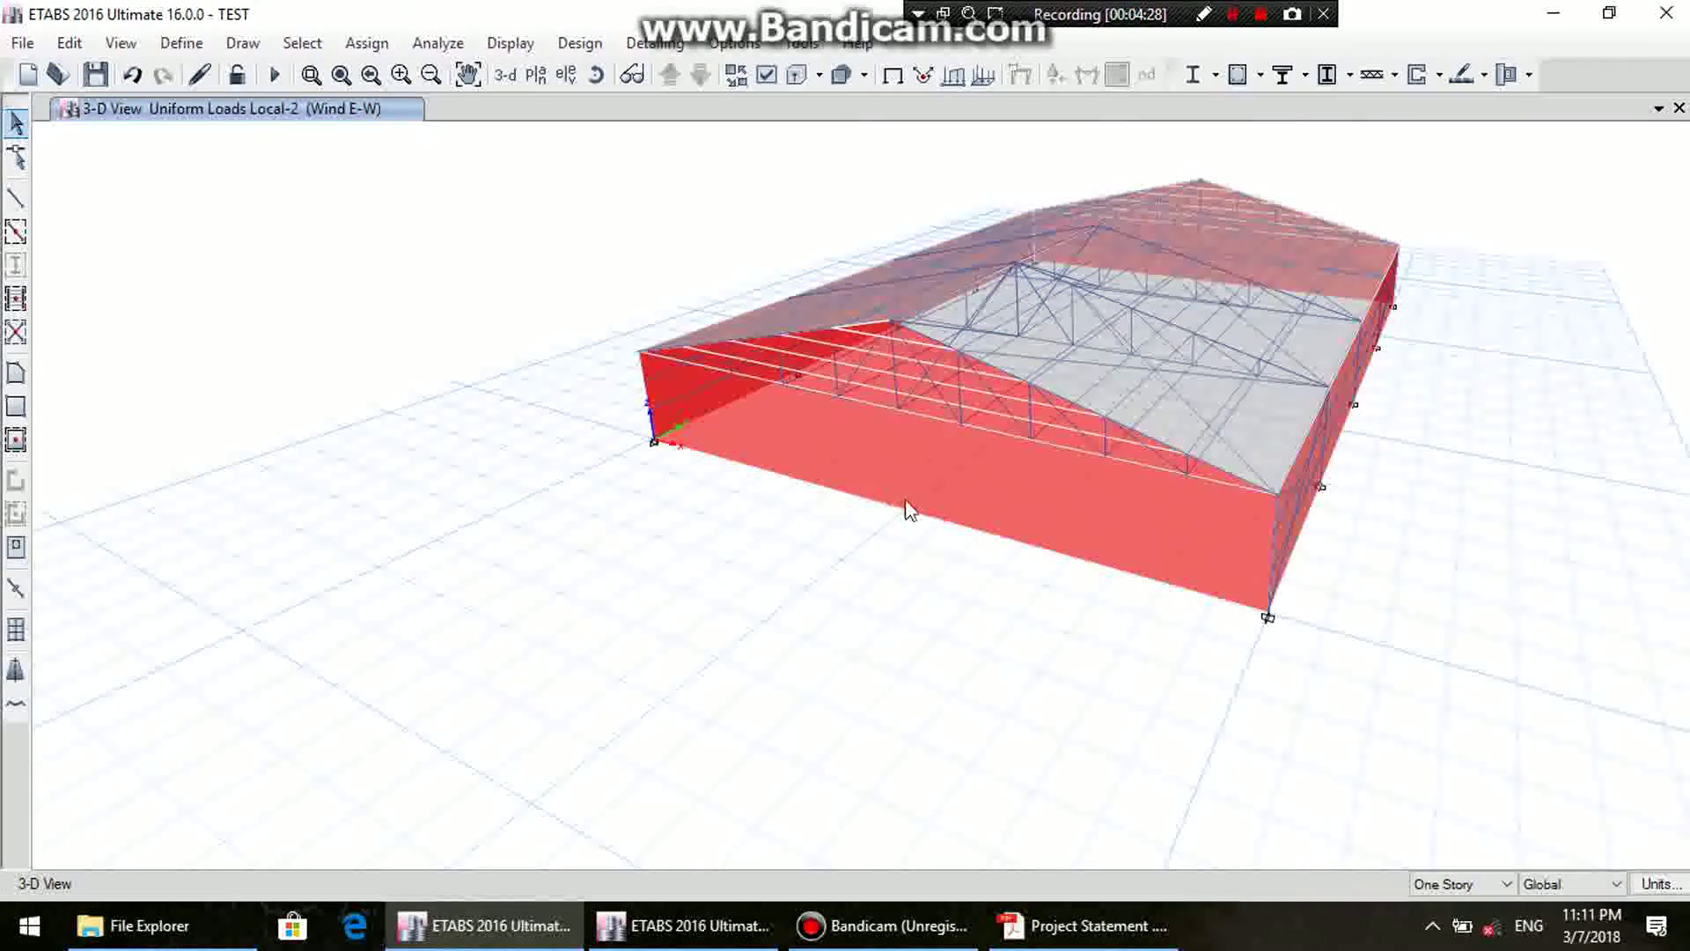
{"action": "left_click", "coordinate": [940, 461]}
{"action": "left_click", "coordinate": [917, 403]}
{"action": "left_click", "coordinate": [914, 401]}
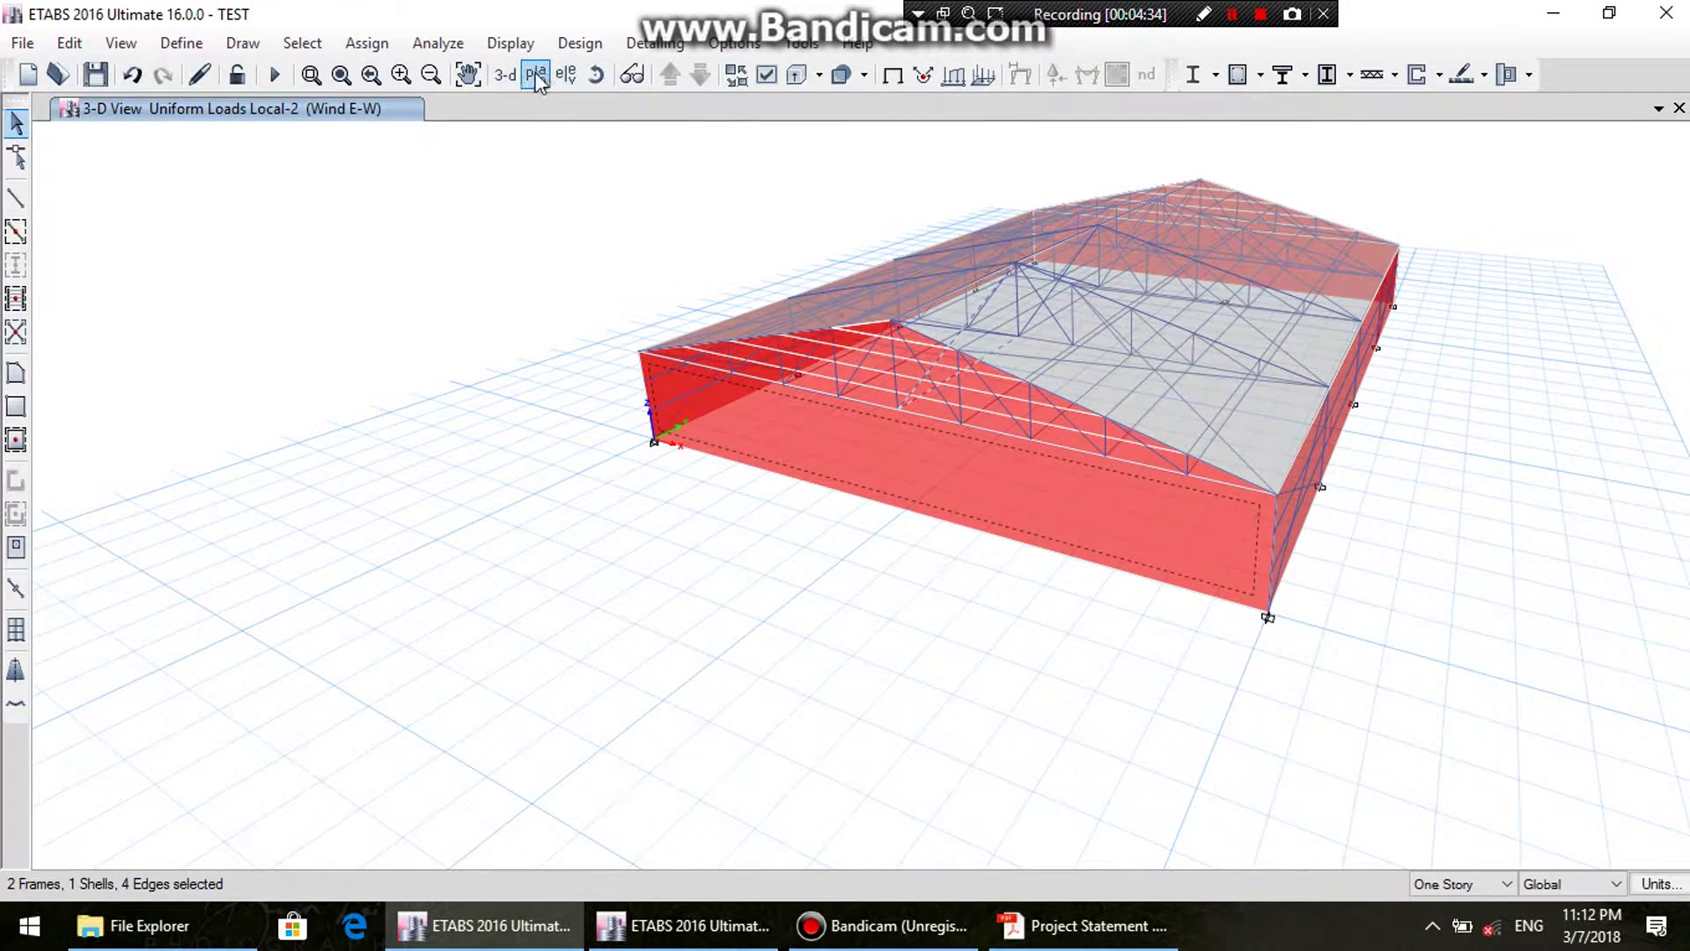
- Display the elevation at grid line 1 and select all of its end wall and gable shells
{"action": "left_click", "coordinate": [565, 74]}
{"action": "left_click", "coordinate": [620, 505]}
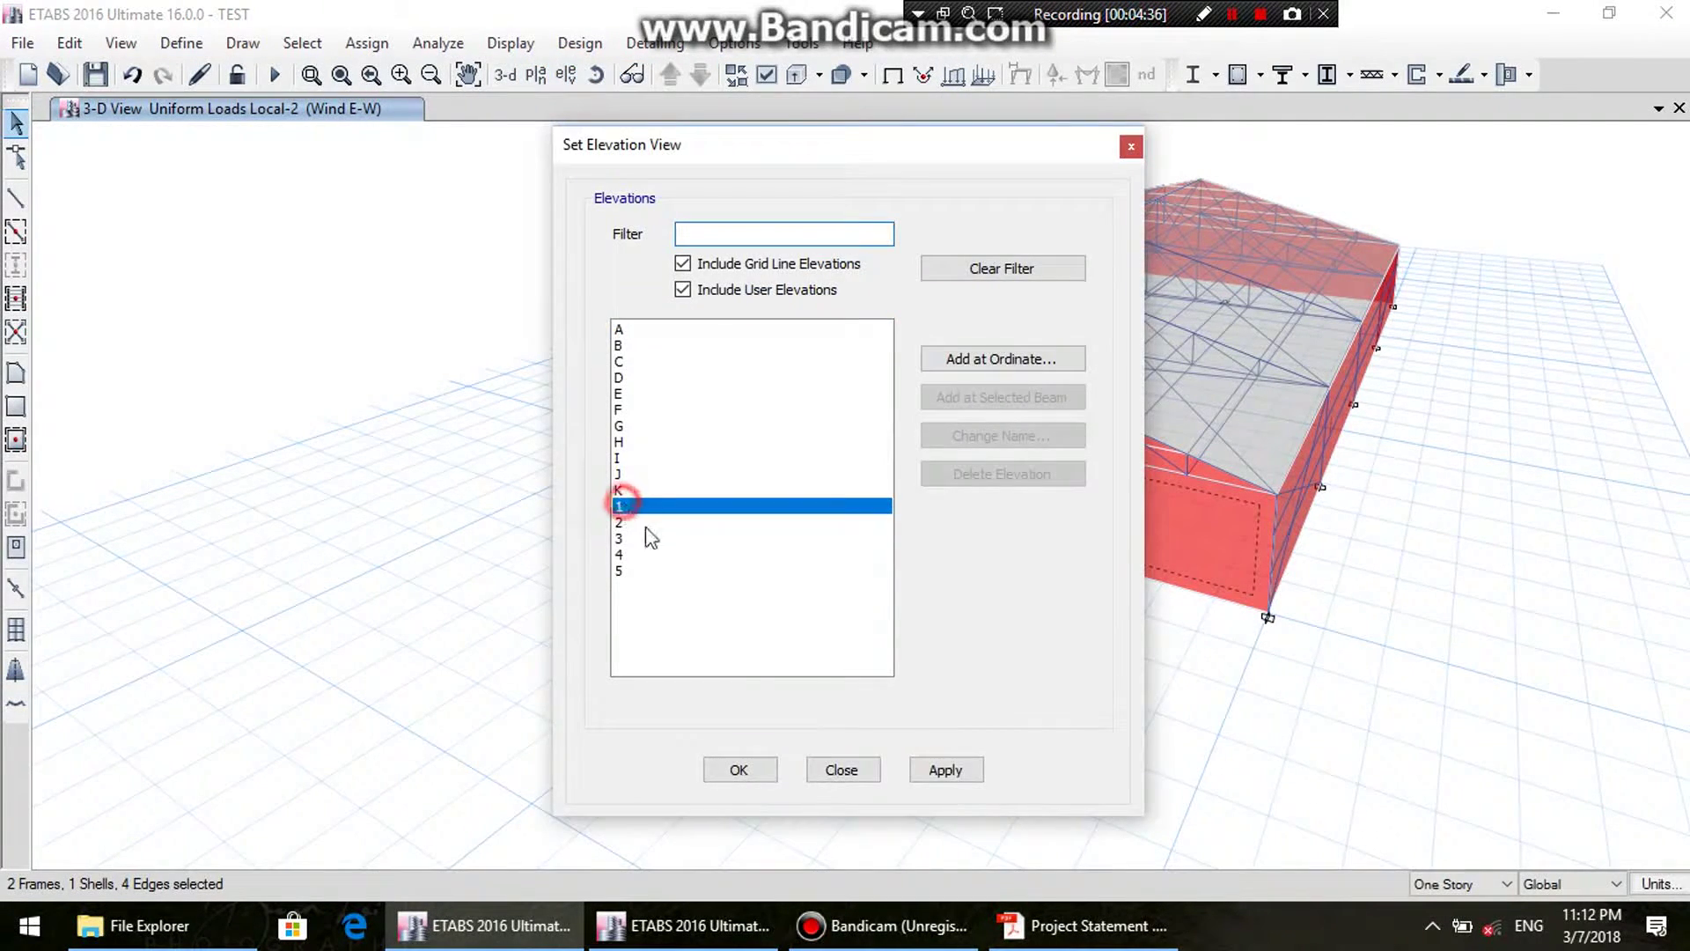
{"action": "left_click", "coordinate": [941, 765]}
{"action": "left_click", "coordinate": [852, 778]}
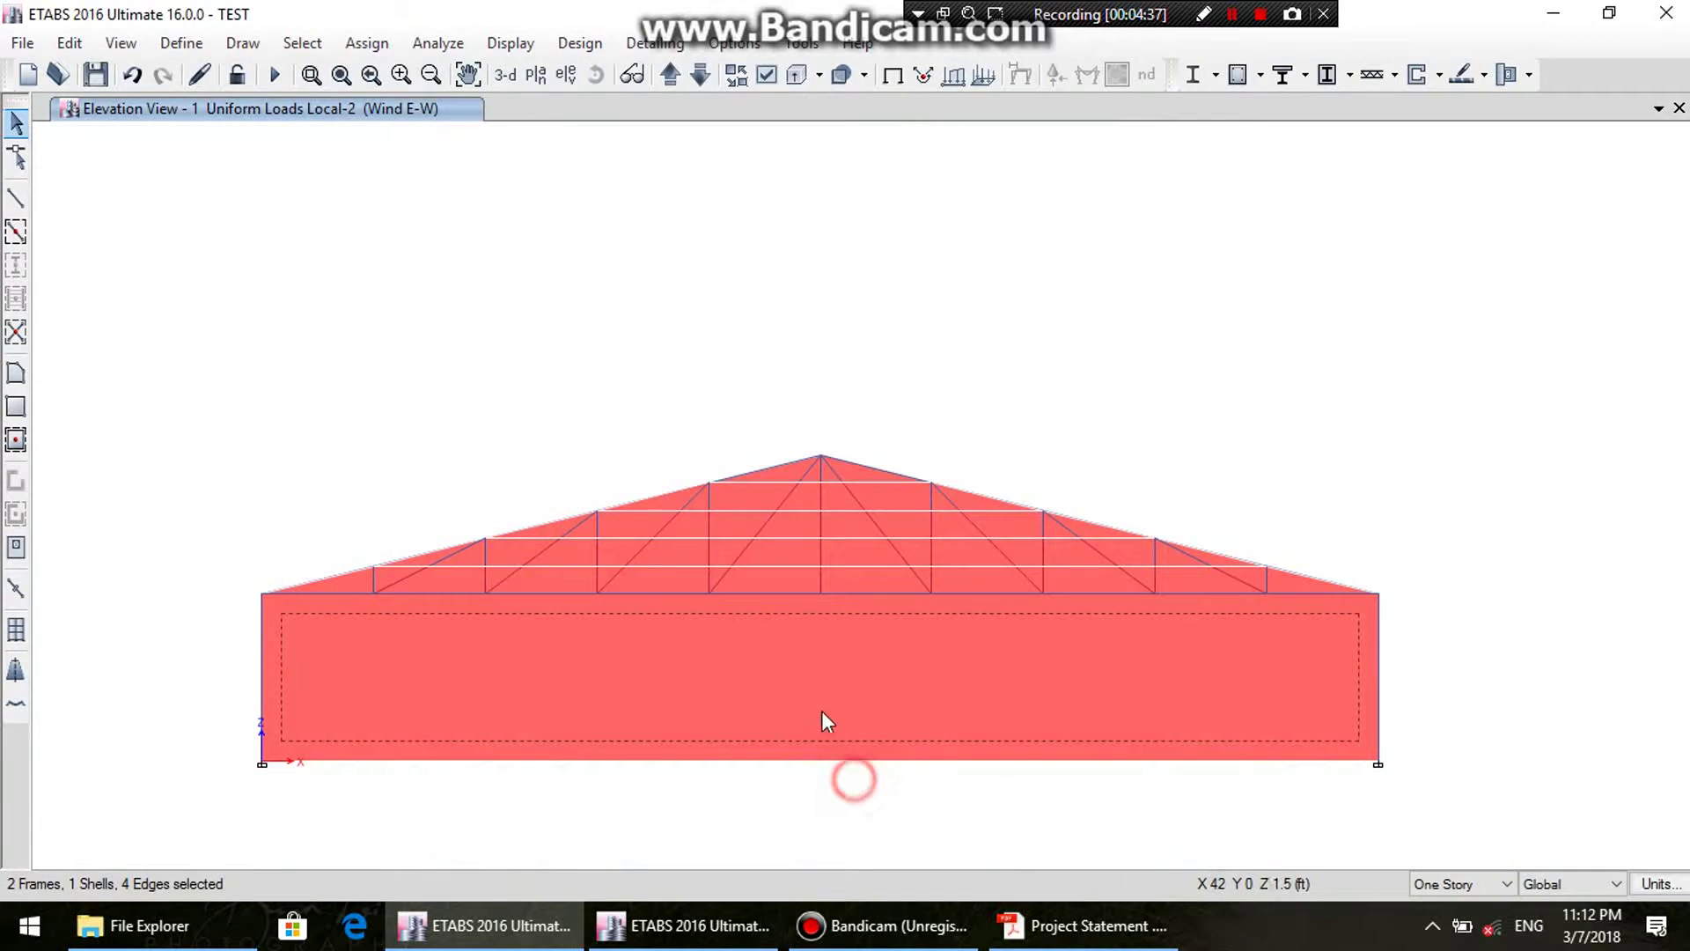
{"action": "left_click", "coordinate": [572, 653]}
{"action": "left_click", "coordinate": [630, 643]}
{"action": "left_click_drag", "start_coordinate": [205, 396], "coordinate": [1453, 815]}
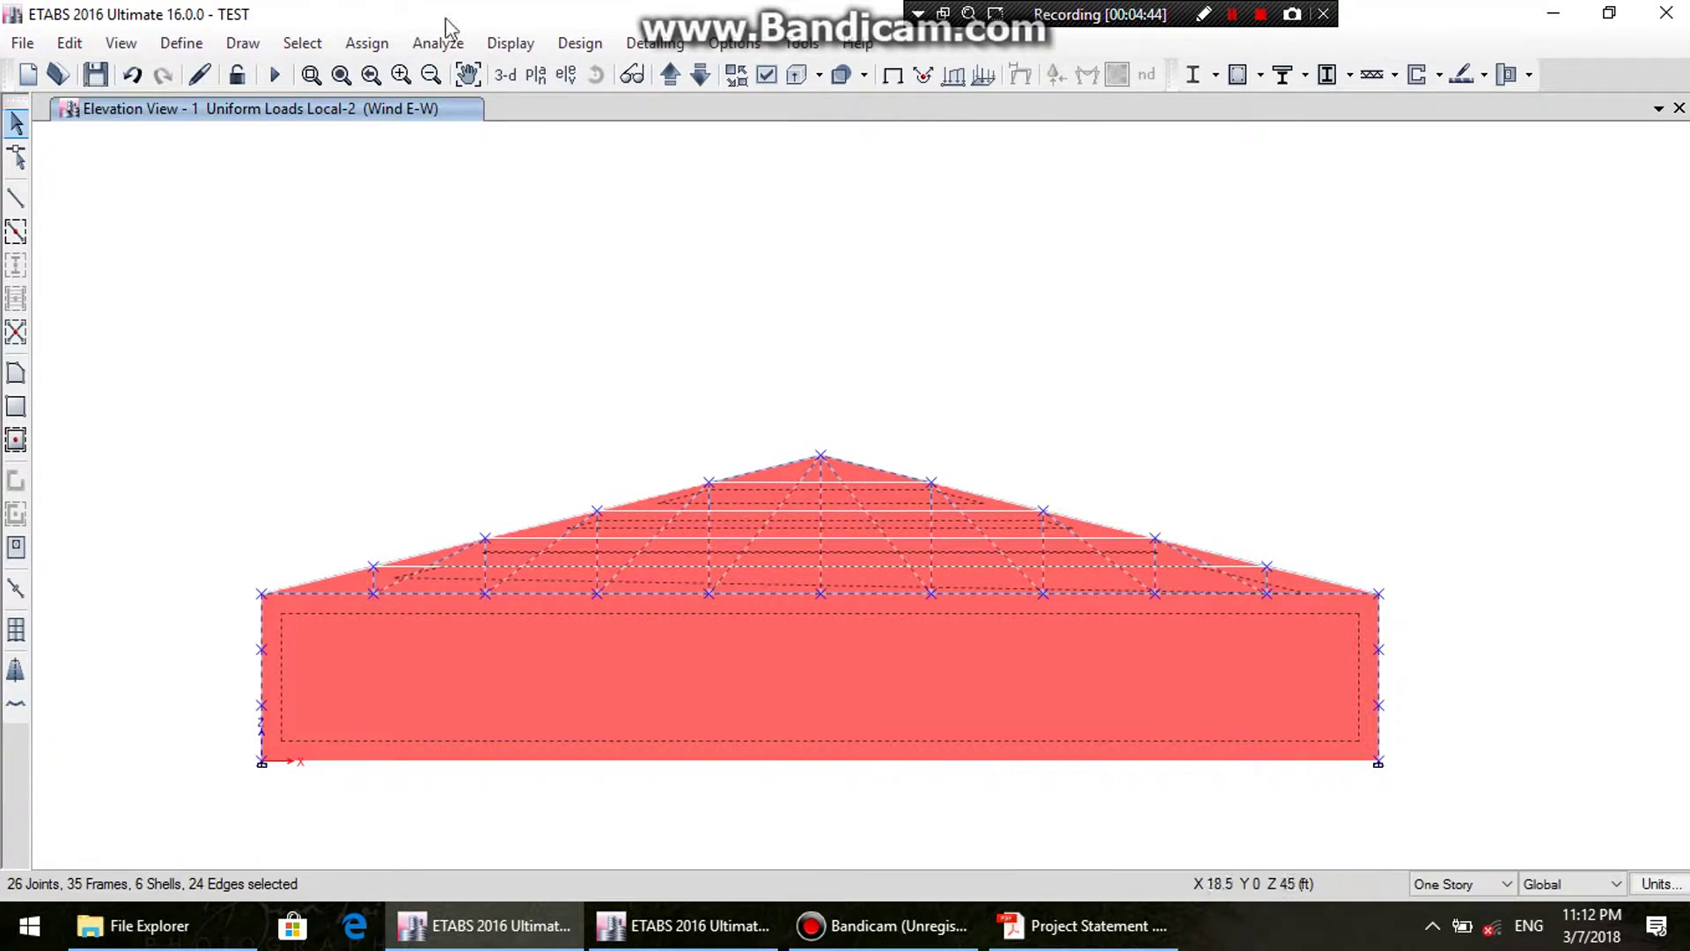
- Assign a -18 lb/ft² uniform Wind N-S load in Local-2 to the selected end wall and gable shells, replacing existing loads, and close the assignment
{"action": "left_click", "coordinate": [366, 42]}
{"action": "mouse_move", "coordinate": [488, 306]}
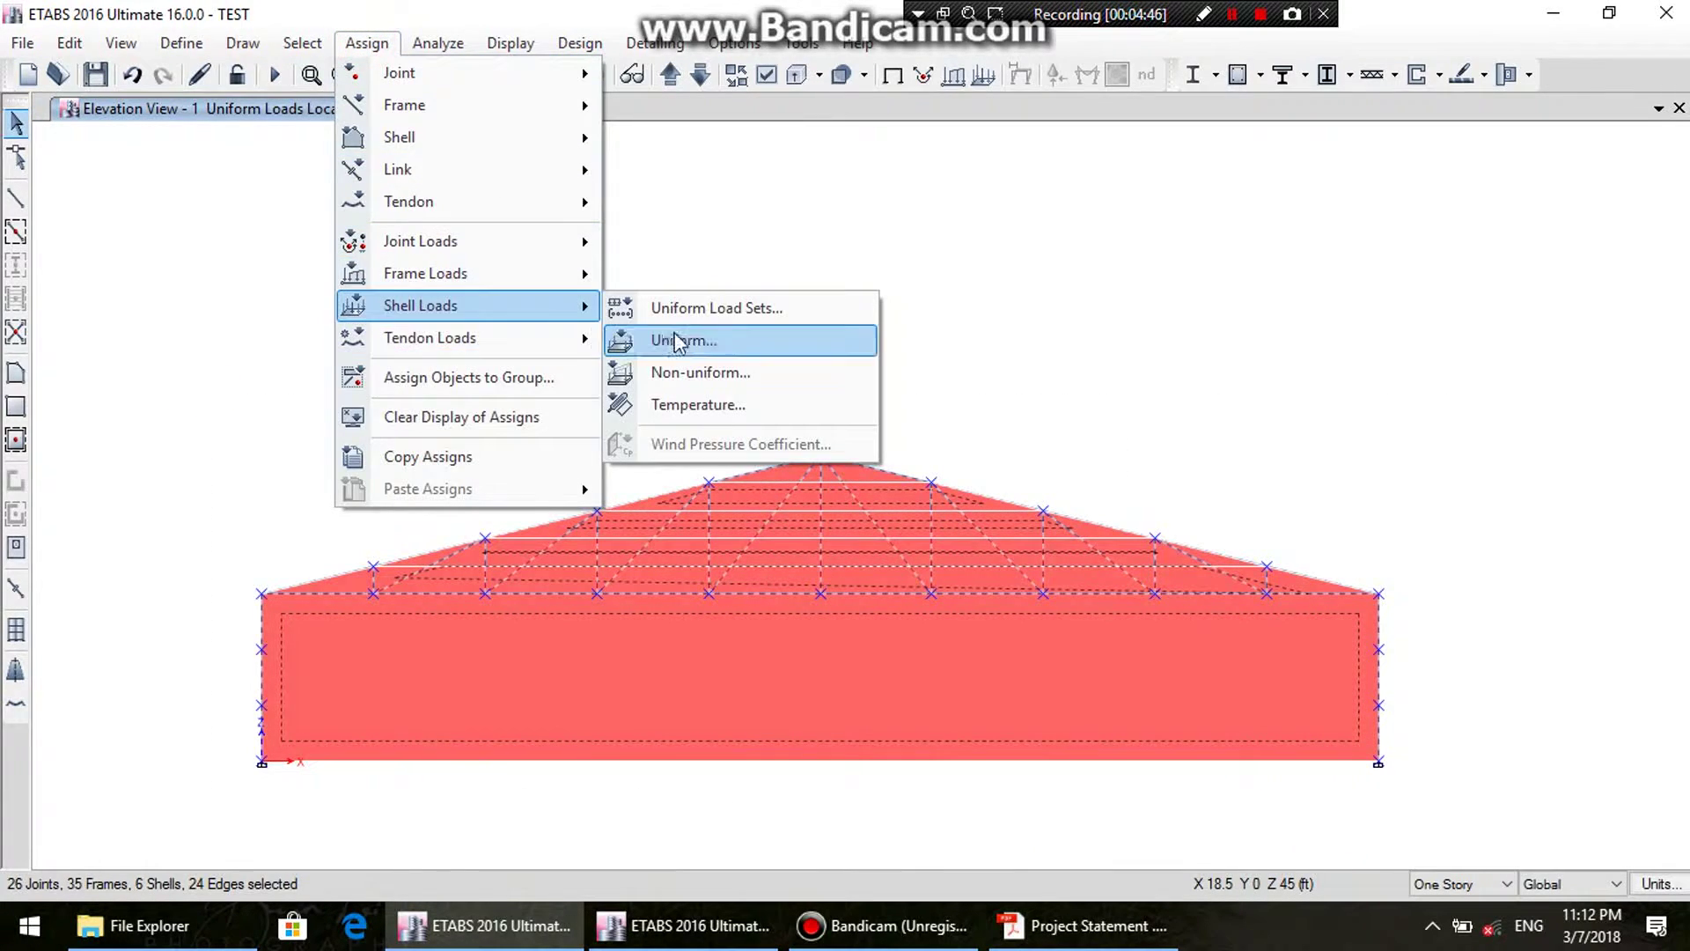
{"action": "left_click", "coordinate": [679, 340]}
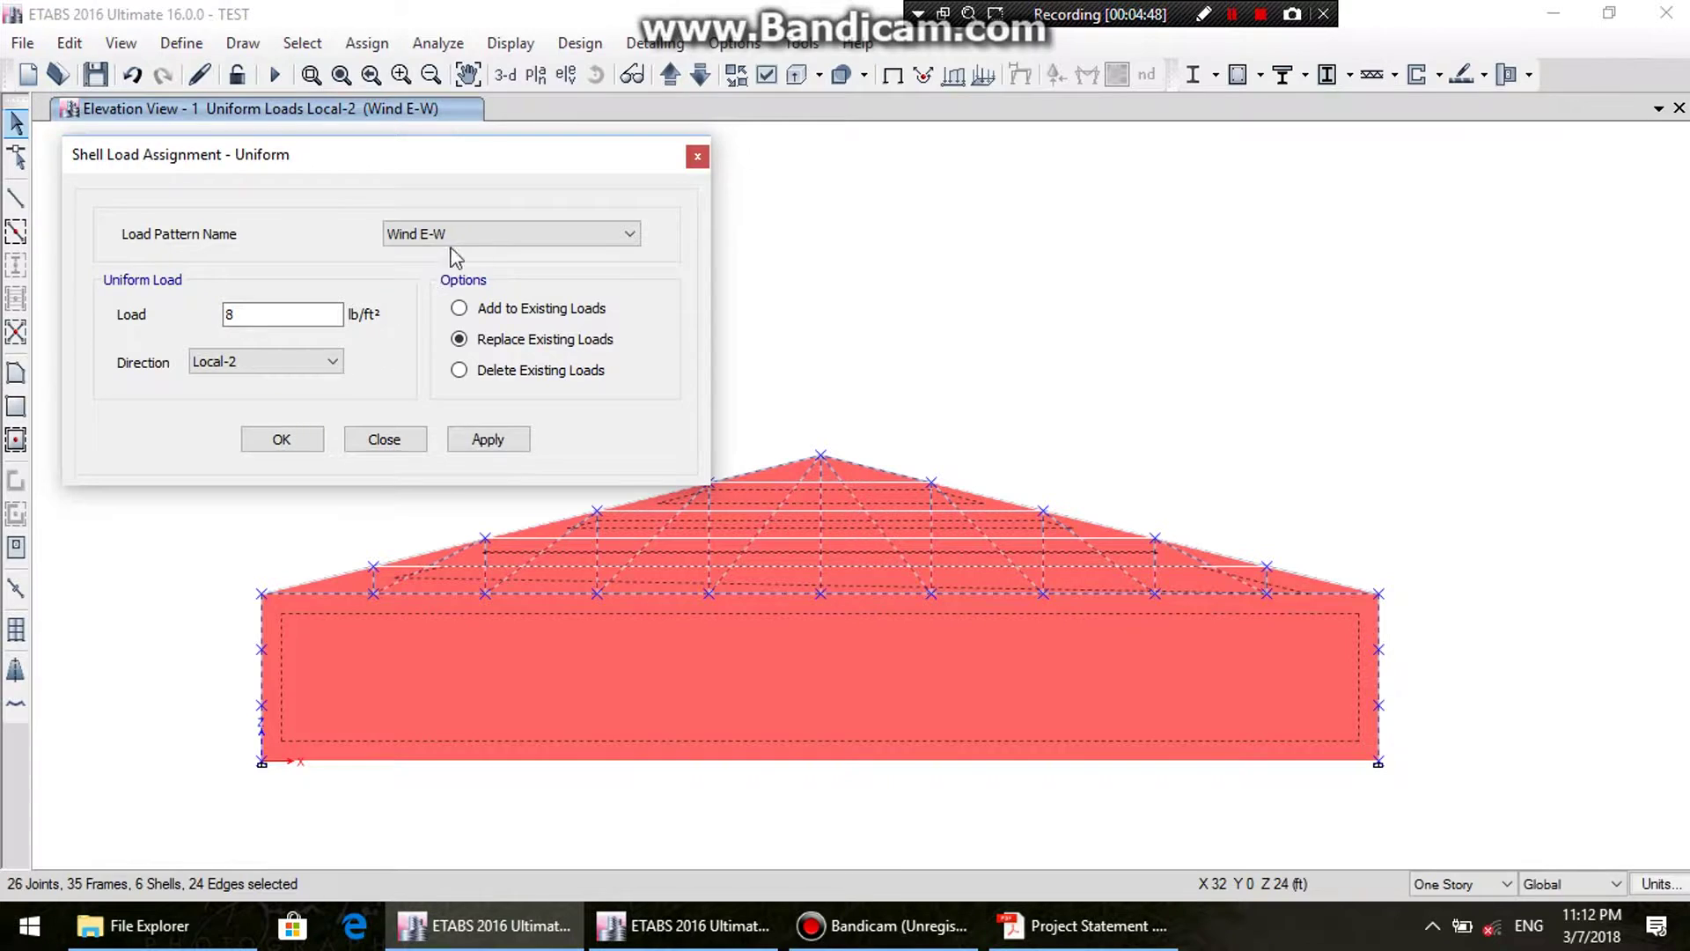
{"action": "left_click", "coordinate": [434, 234]}
{"action": "left_click", "coordinate": [426, 302]}
{"action": "left_click_drag", "start_coordinate": [216, 319], "coordinate": [203, 329]}
{"action": "type", "text": "-18"}
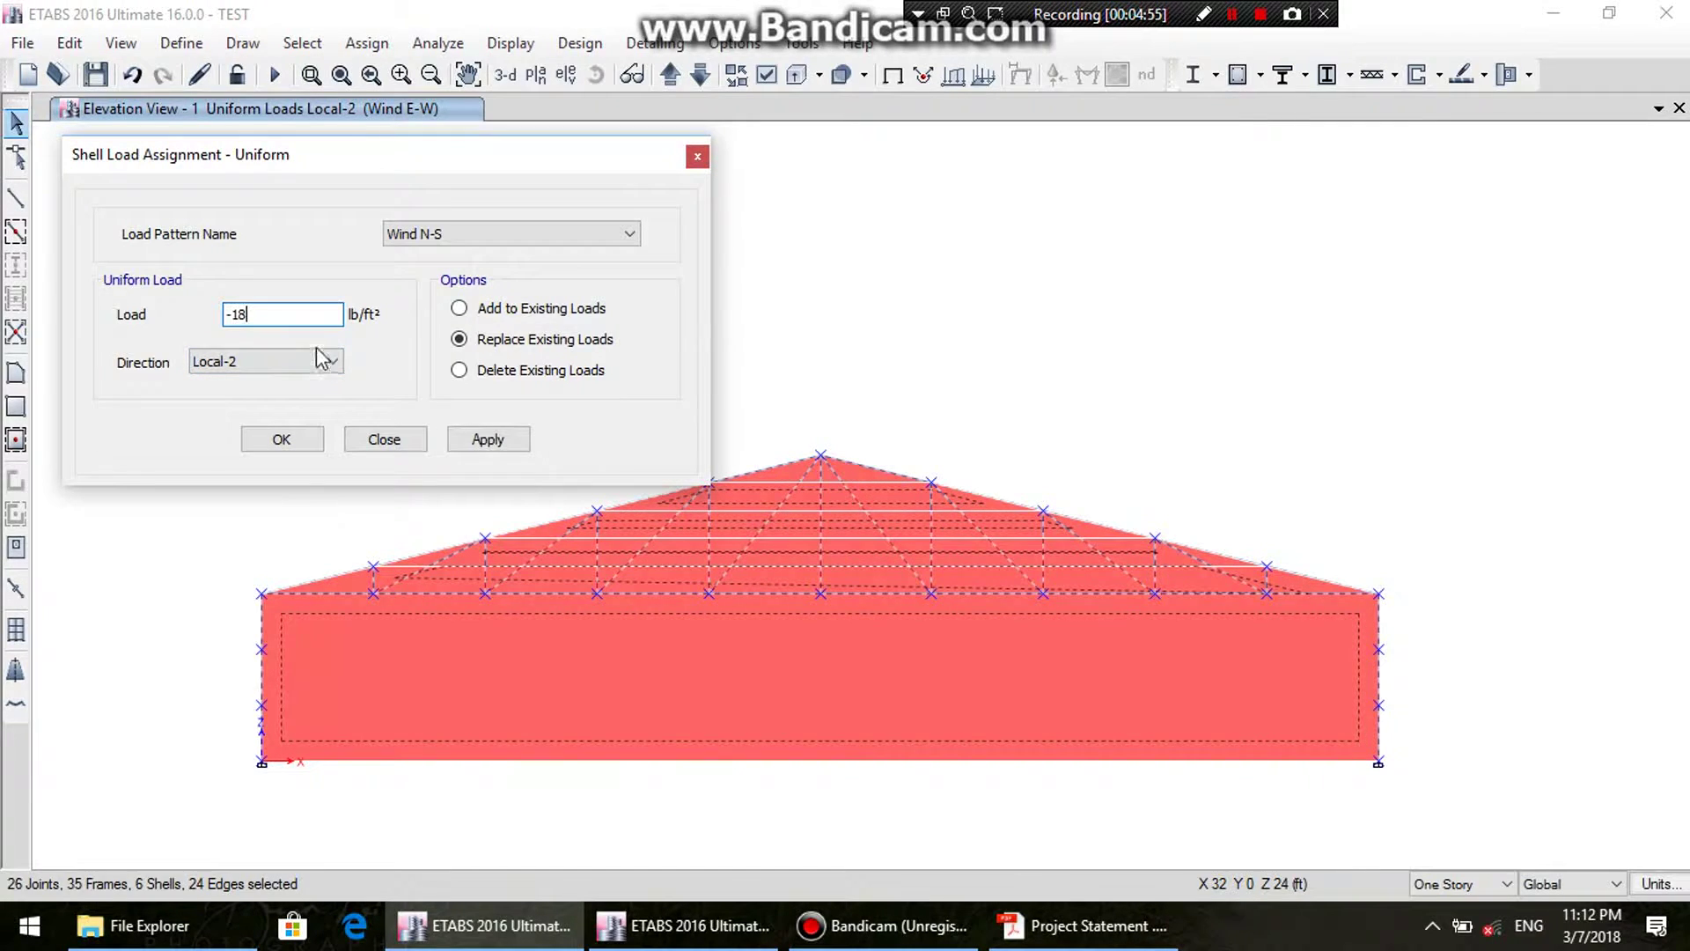
{"action": "left_click", "coordinate": [489, 433]}
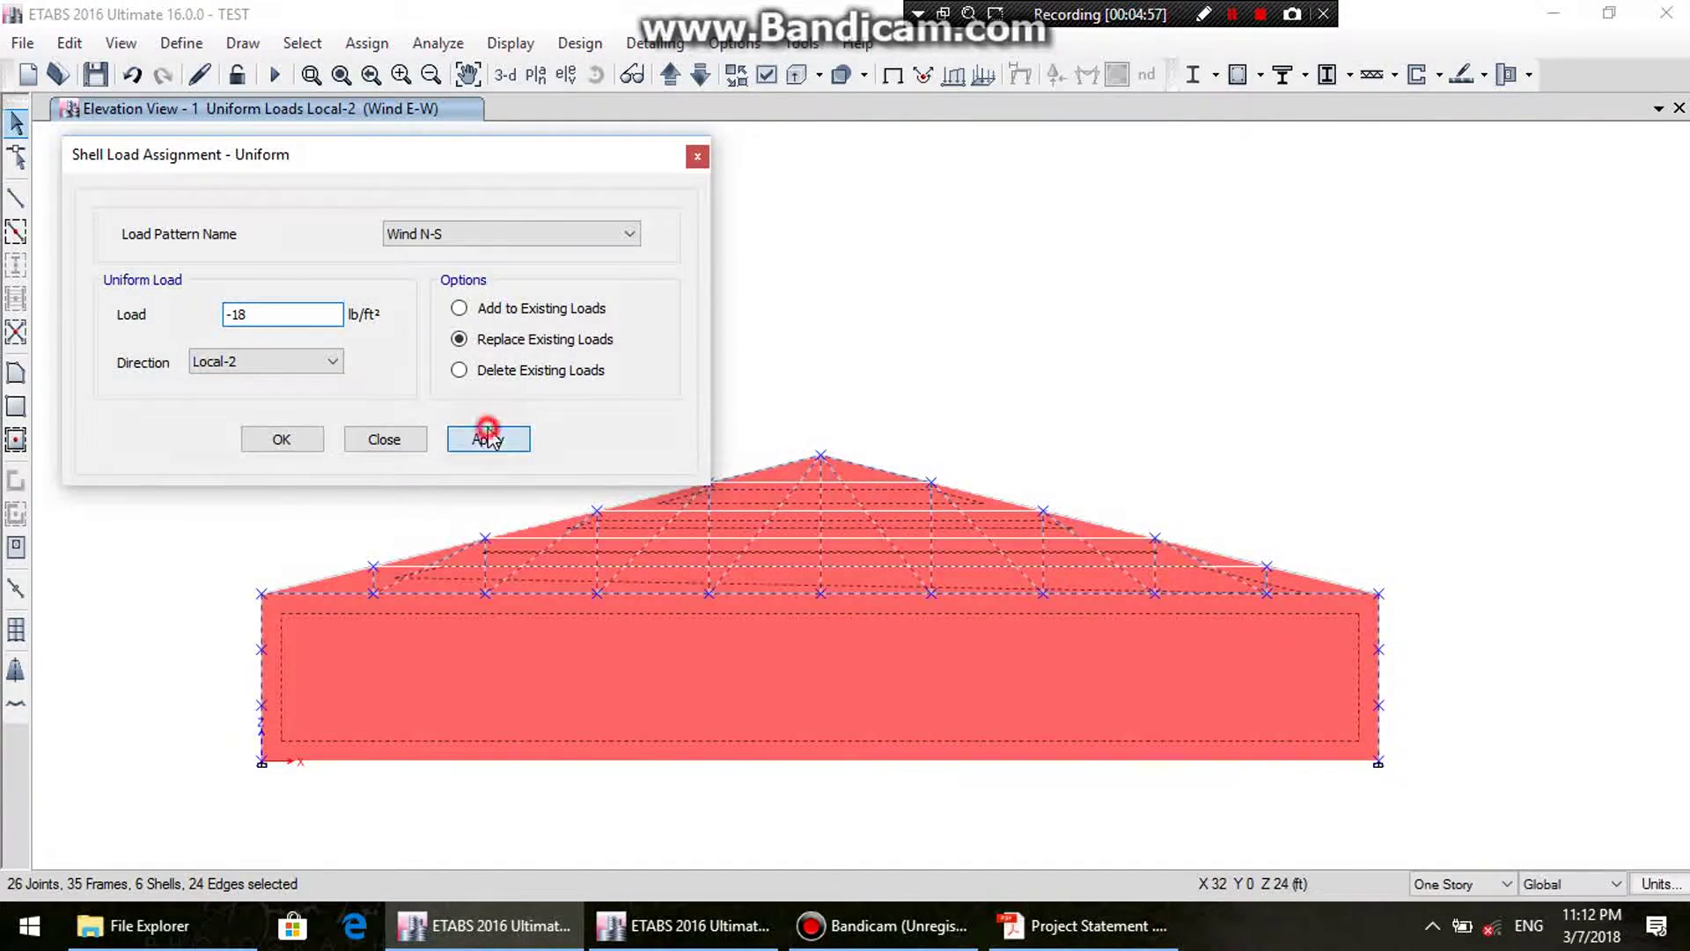
{"action": "left_click", "coordinate": [381, 437]}
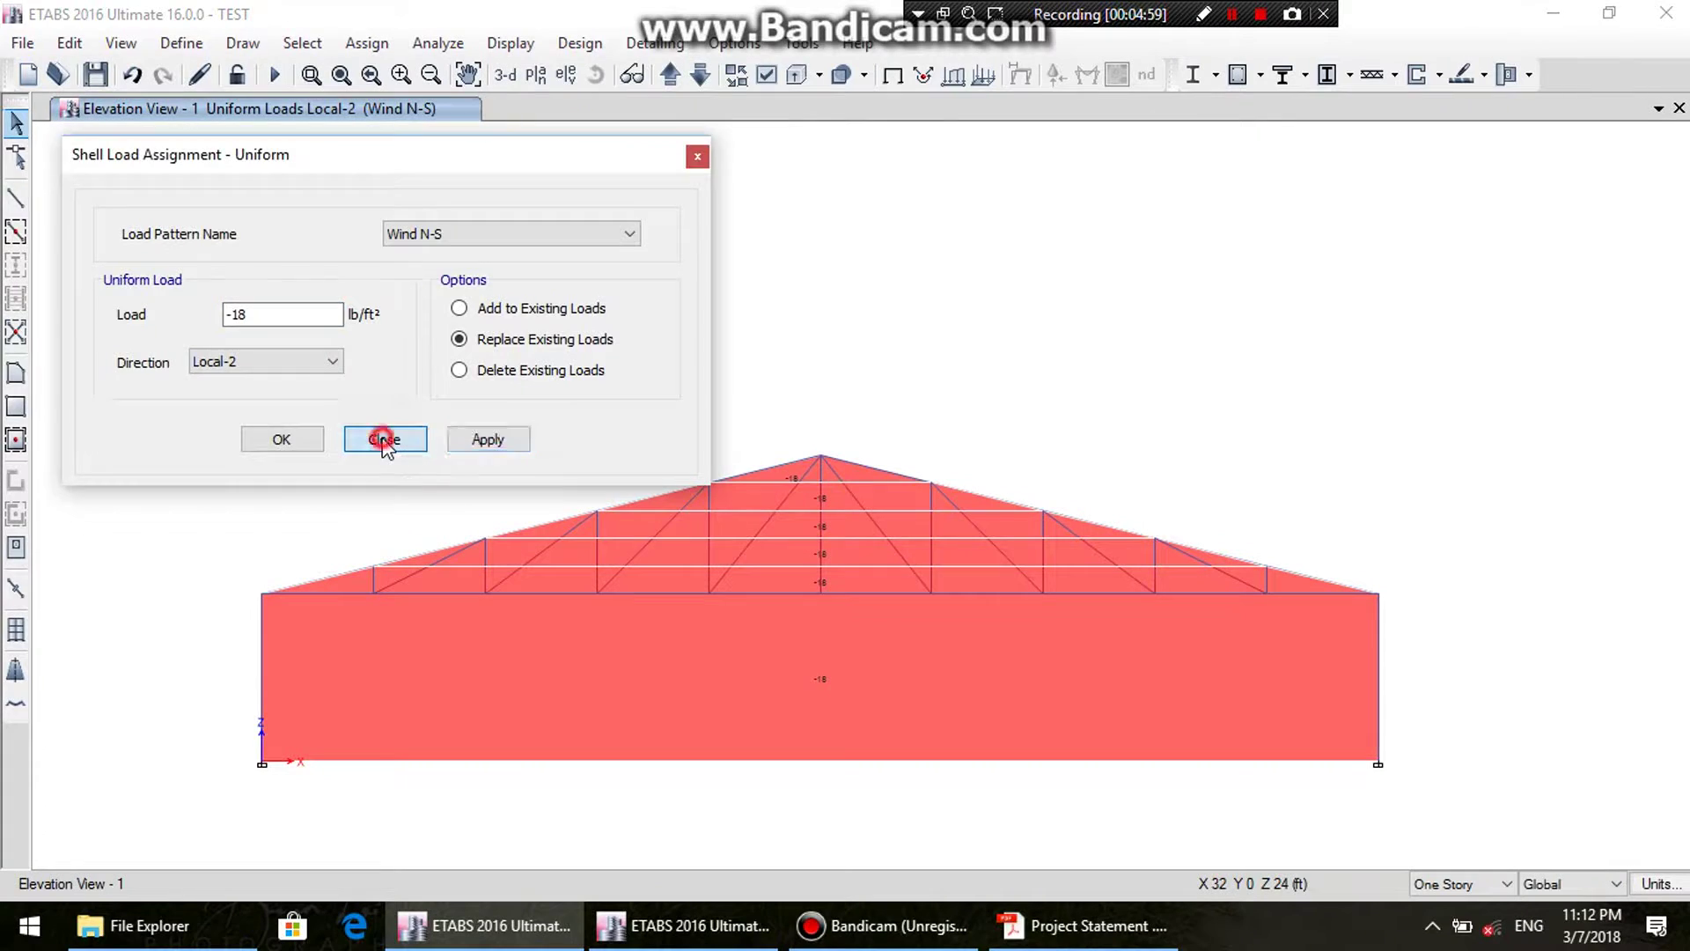
- Display the elevation at grid line 5 and select the whole end wall and gable
{"action": "left_click", "coordinate": [560, 79]}
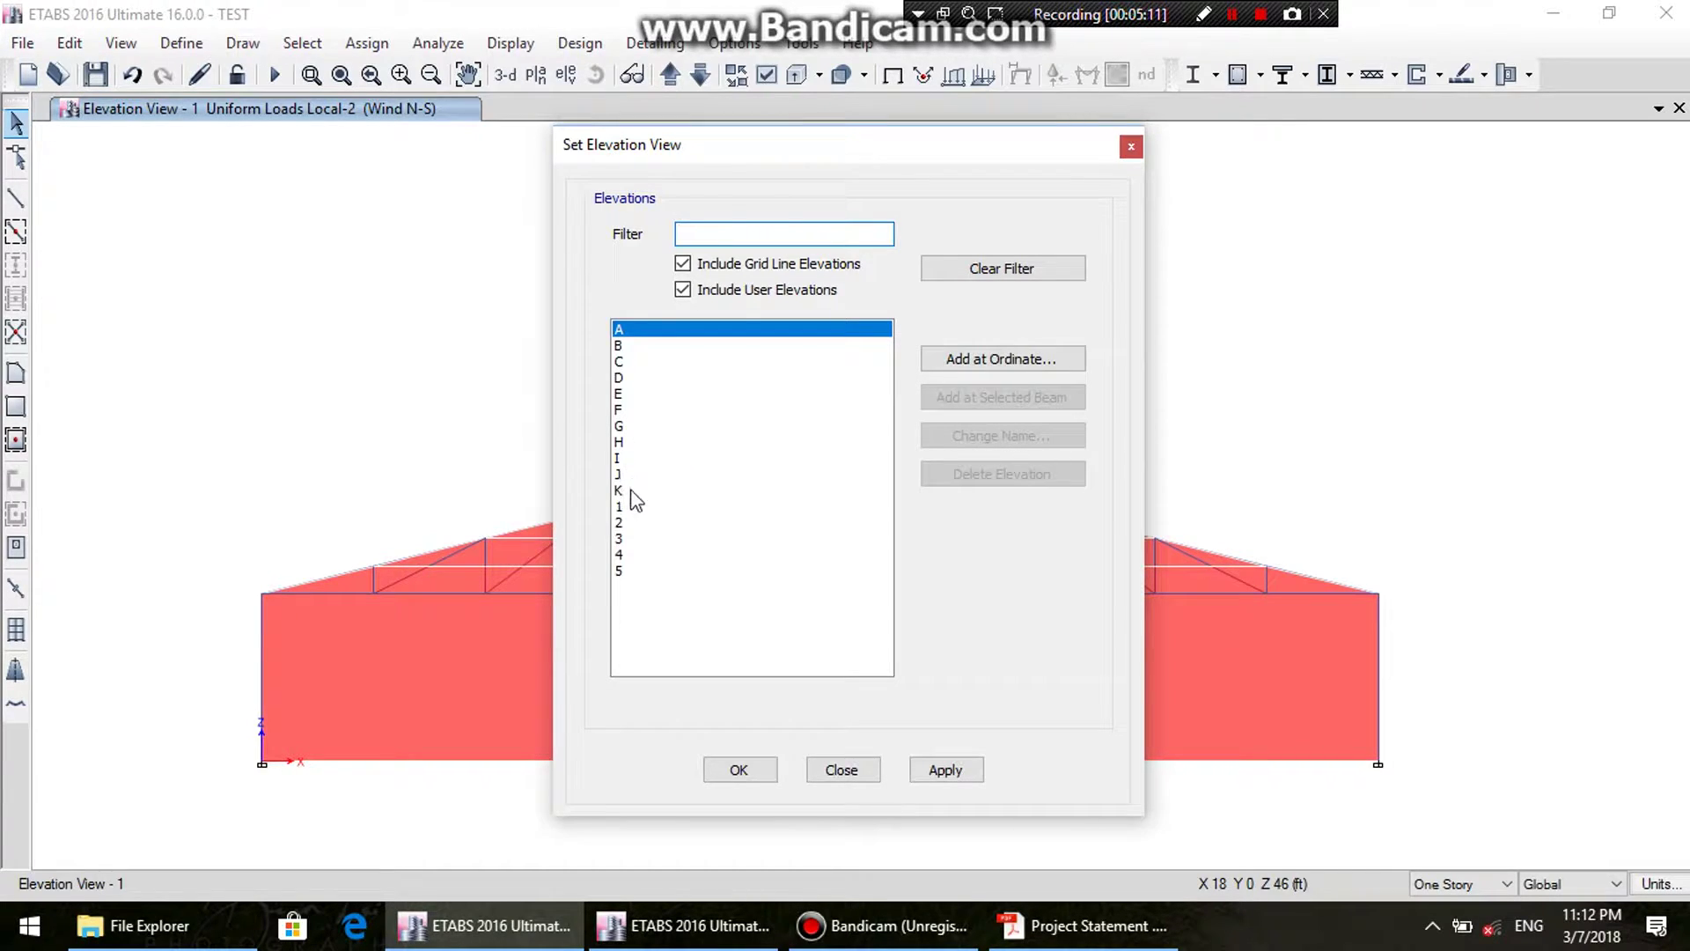
{"action": "left_click", "coordinate": [632, 572]}
{"action": "left_click", "coordinate": [941, 769]}
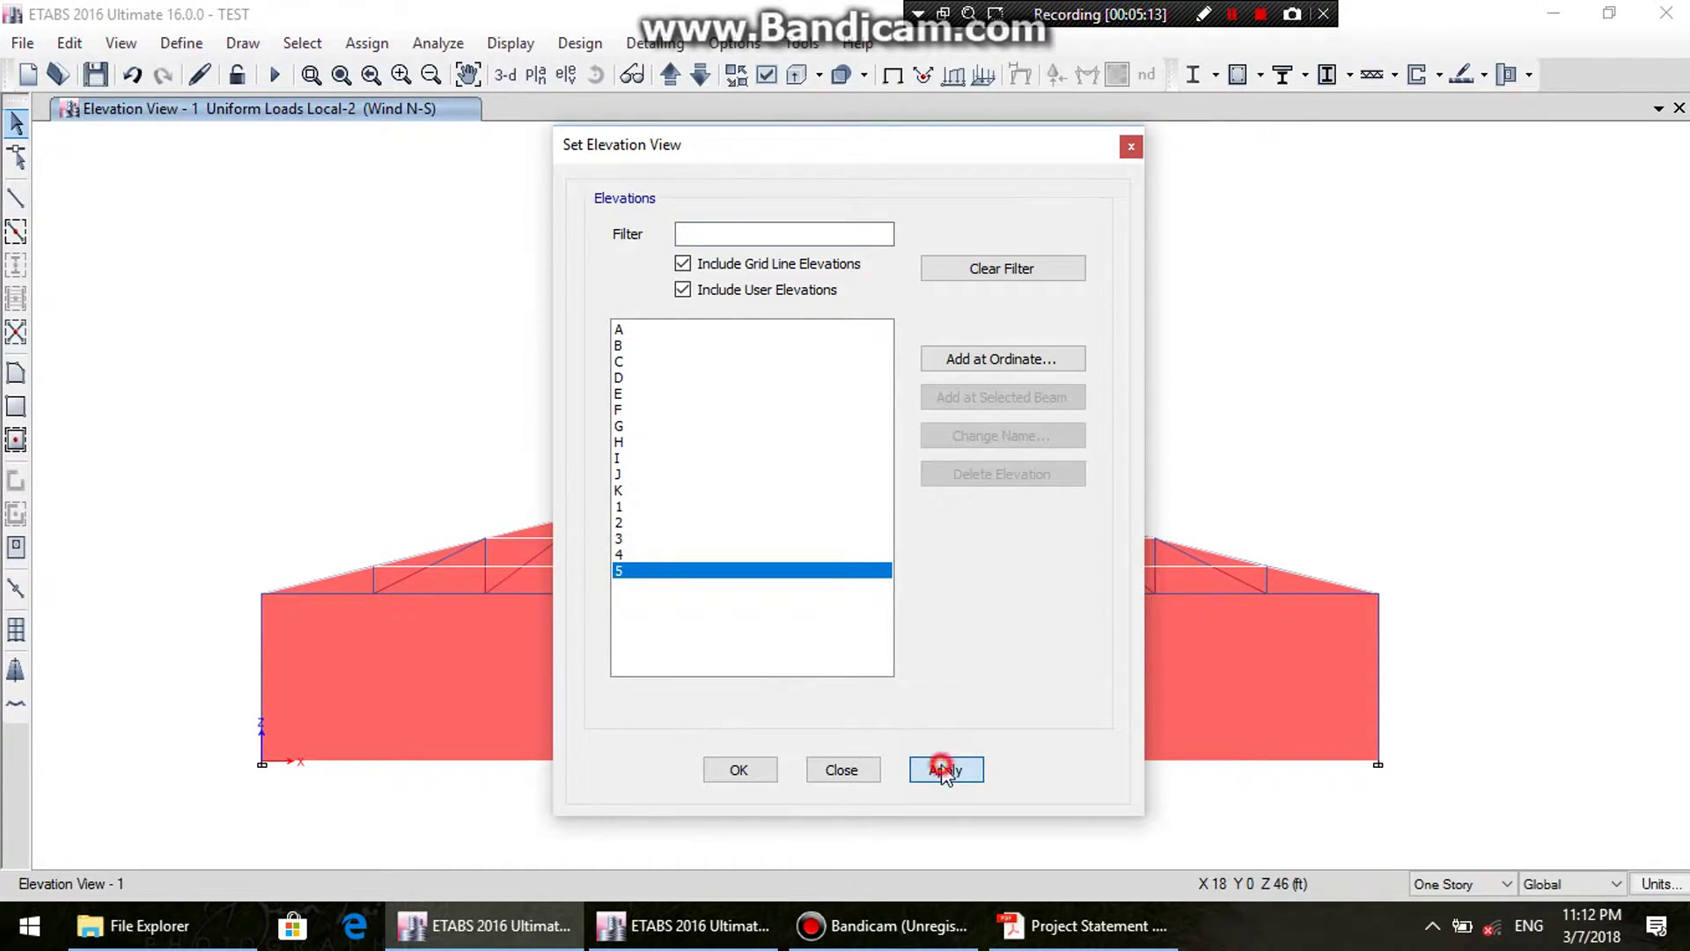
{"action": "left_click", "coordinate": [858, 769]}
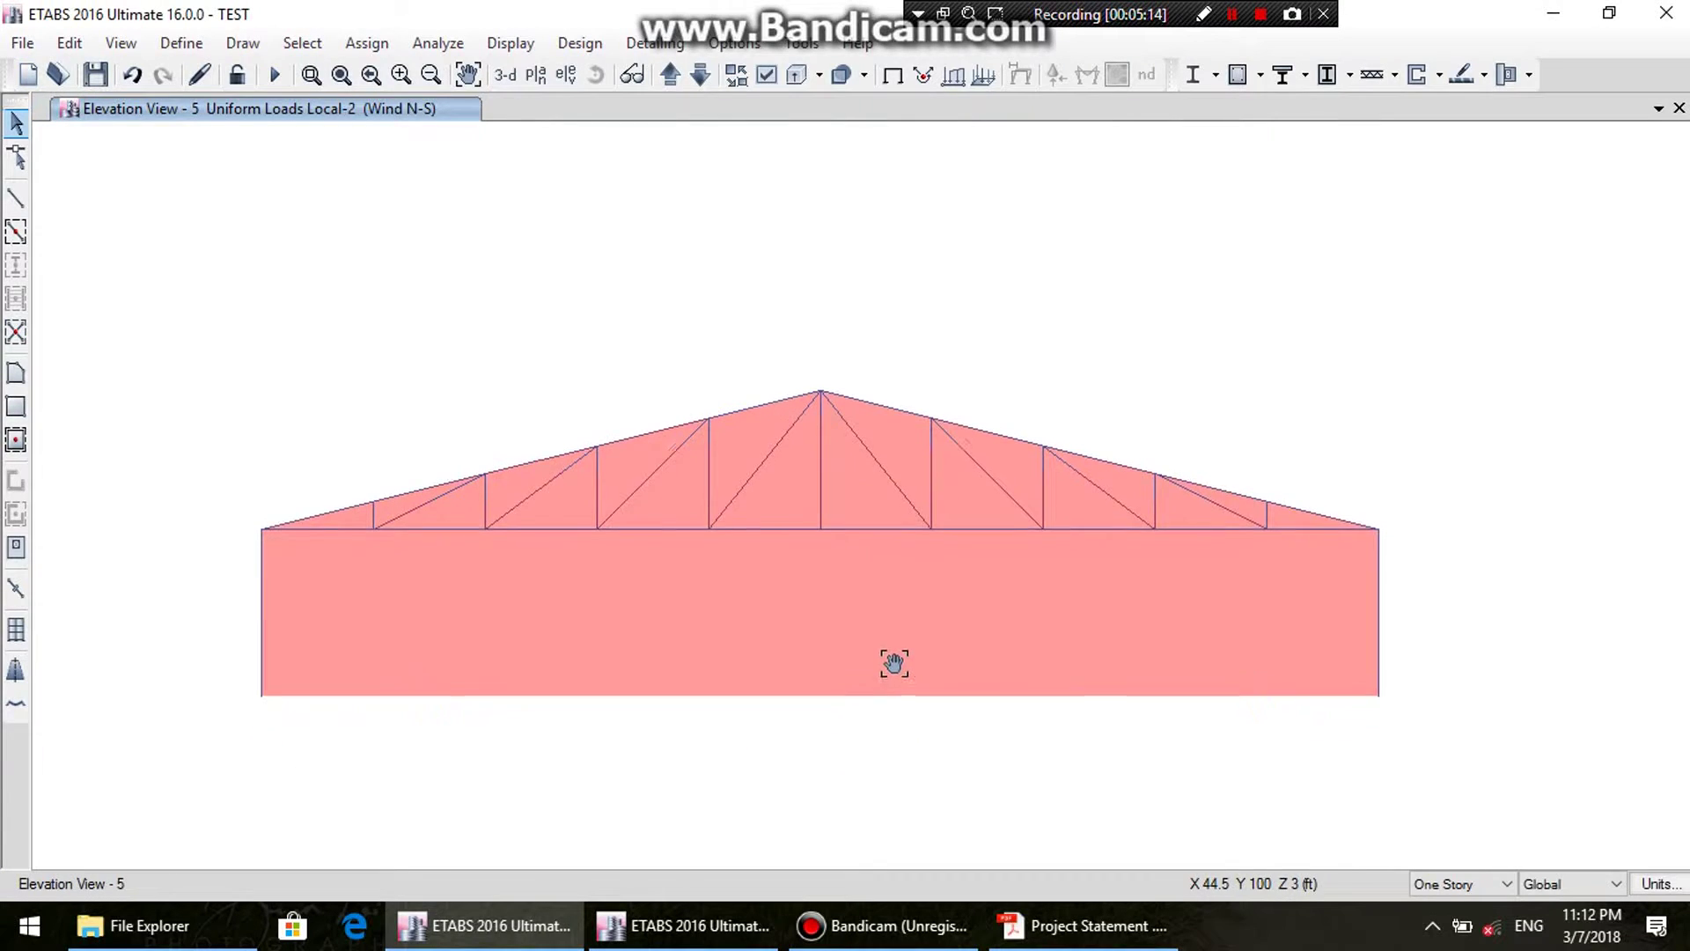
{"action": "left_click_drag", "start_coordinate": [235, 346], "coordinate": [1481, 776]}
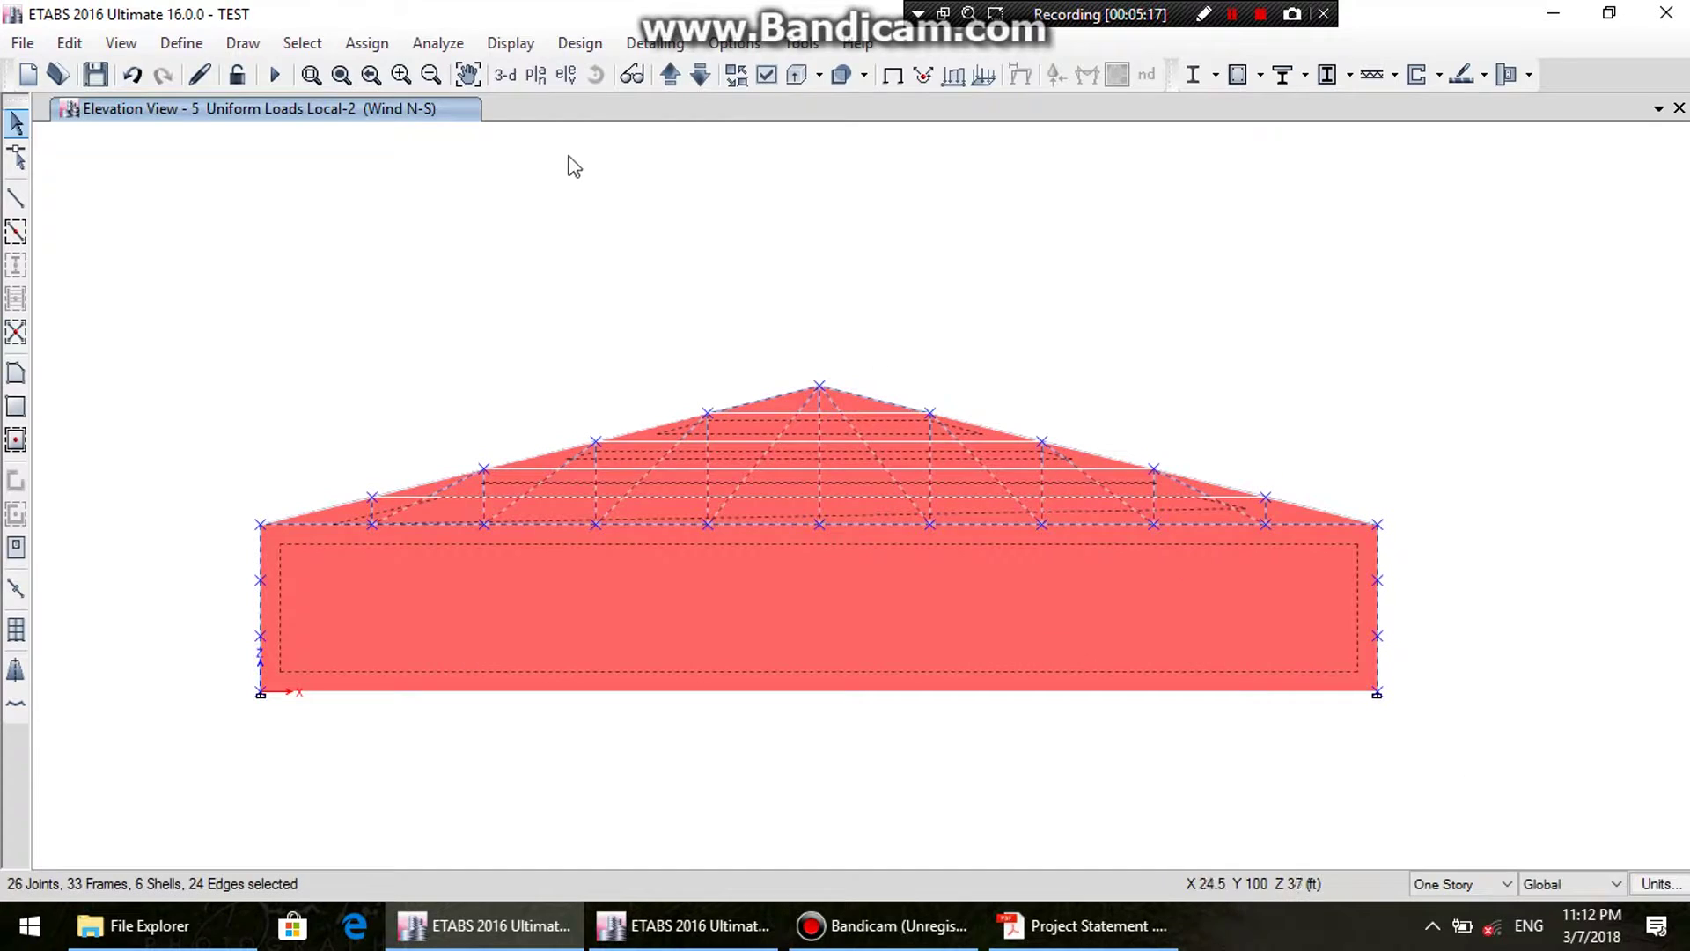
- Assign a 9 lb/ft² uniform Wind N-S load in Local-2 to the selected grid line 5 shells, replacing existing loads, and close the assignment
{"action": "left_click", "coordinate": [365, 42]}
{"action": "mouse_move", "coordinate": [454, 237]}
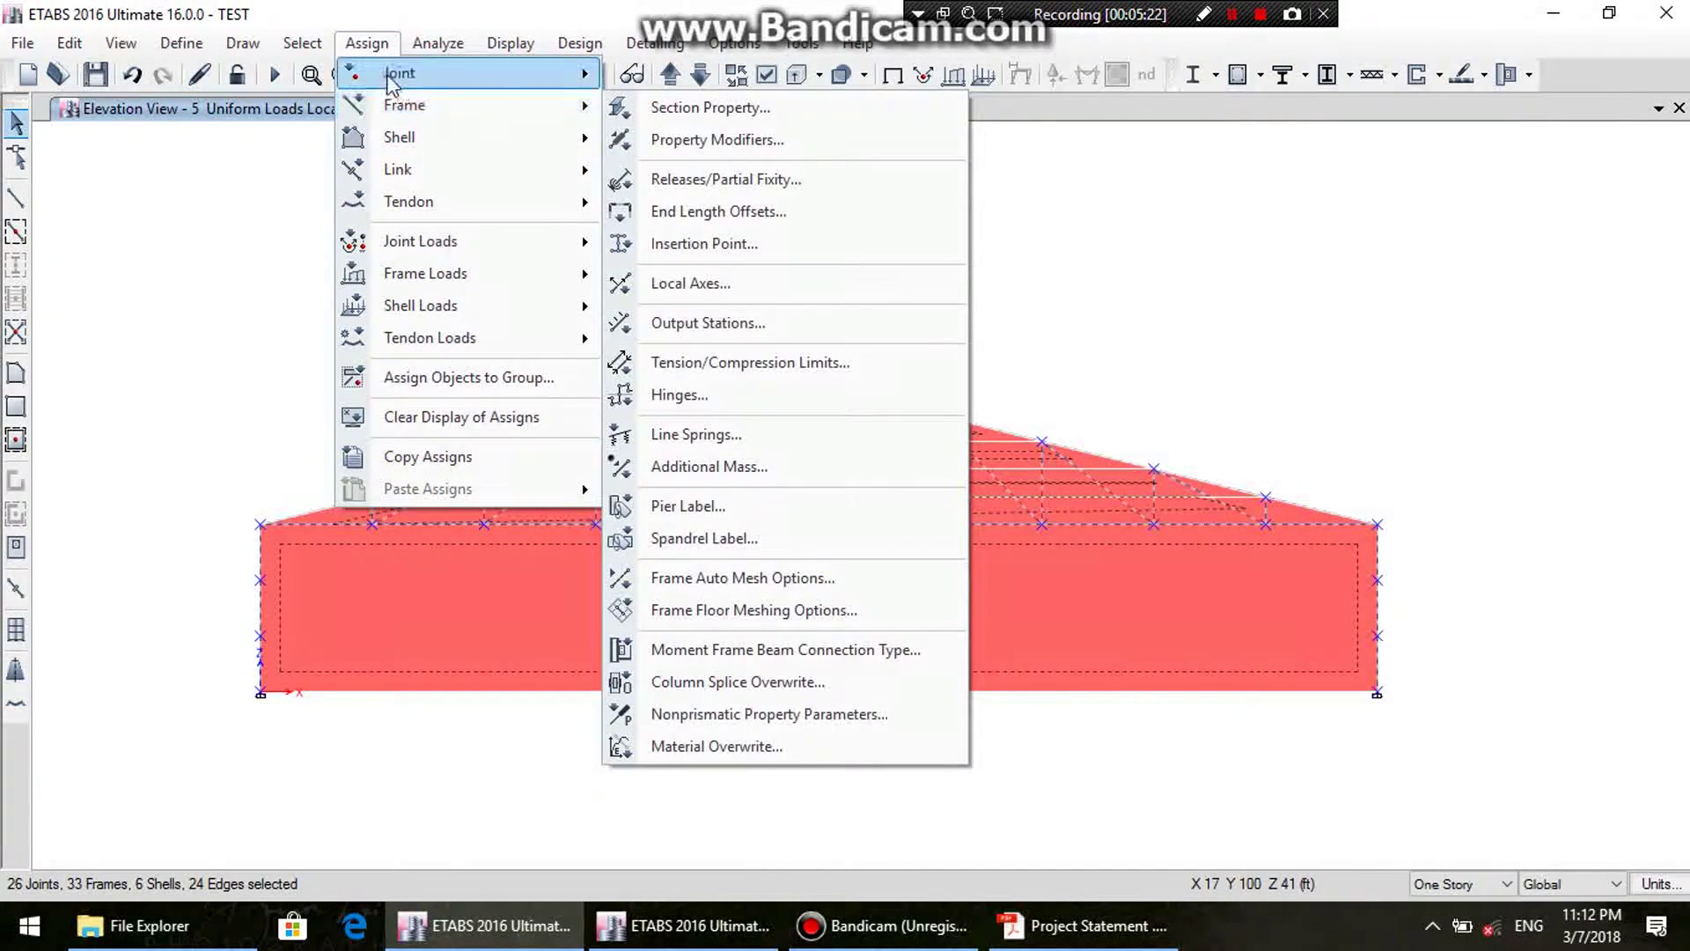
{"action": "mouse_move", "coordinate": [371, 63]}
{"action": "mouse_move", "coordinate": [458, 305]}
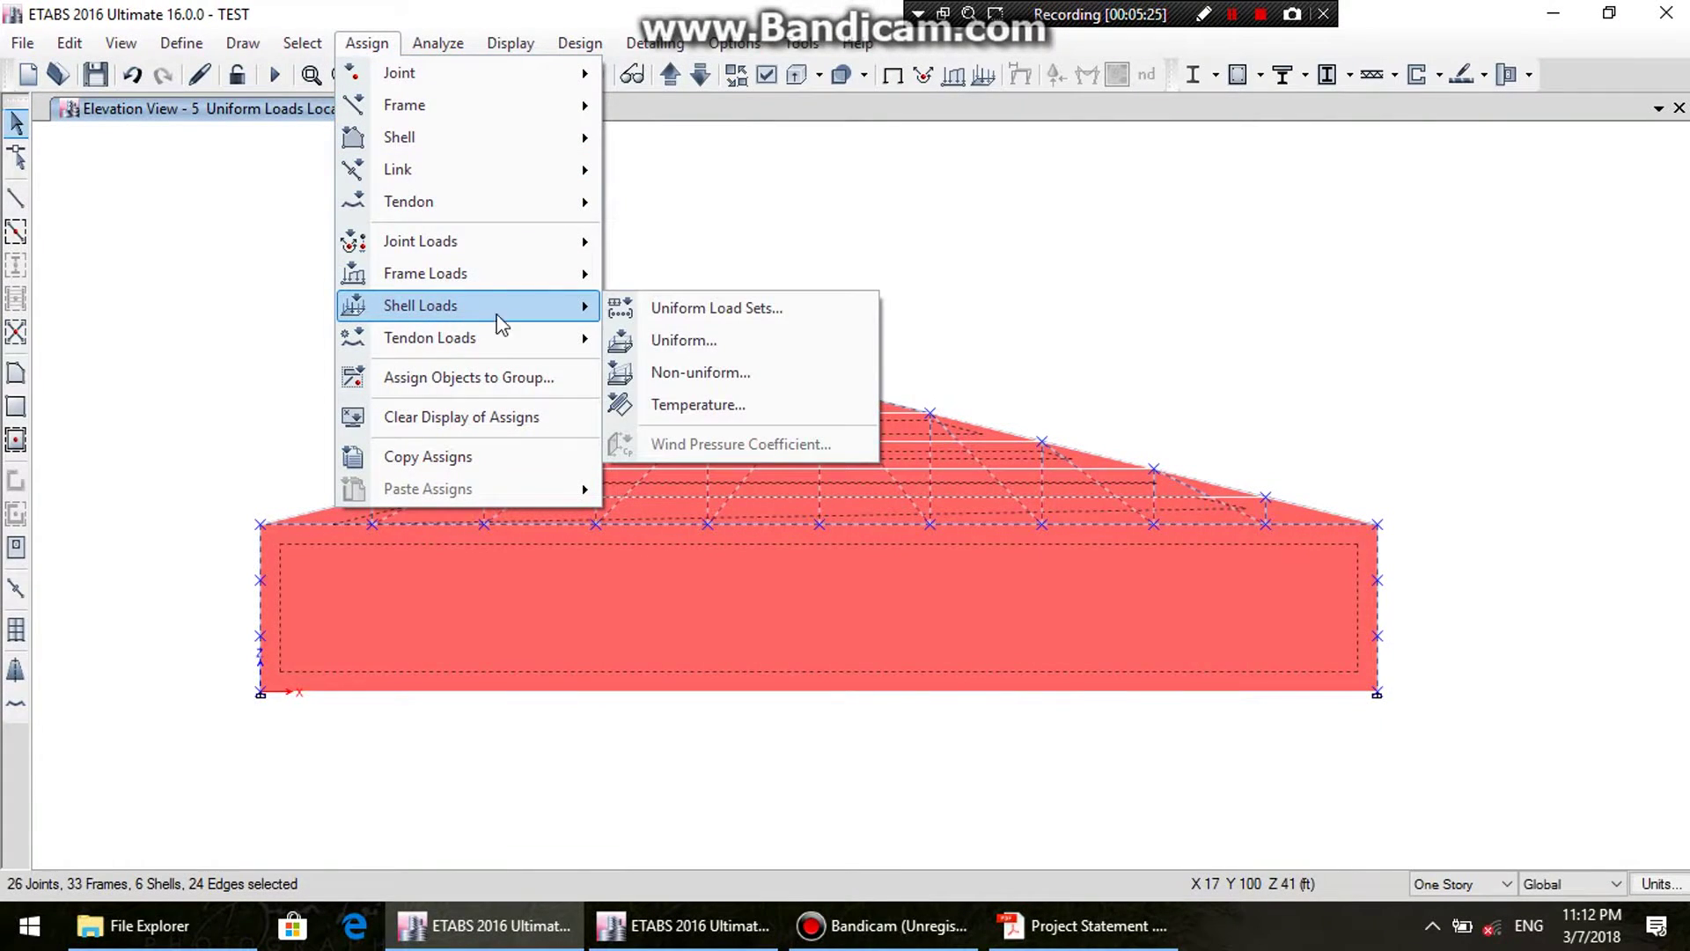
{"action": "left_click", "coordinate": [671, 338]}
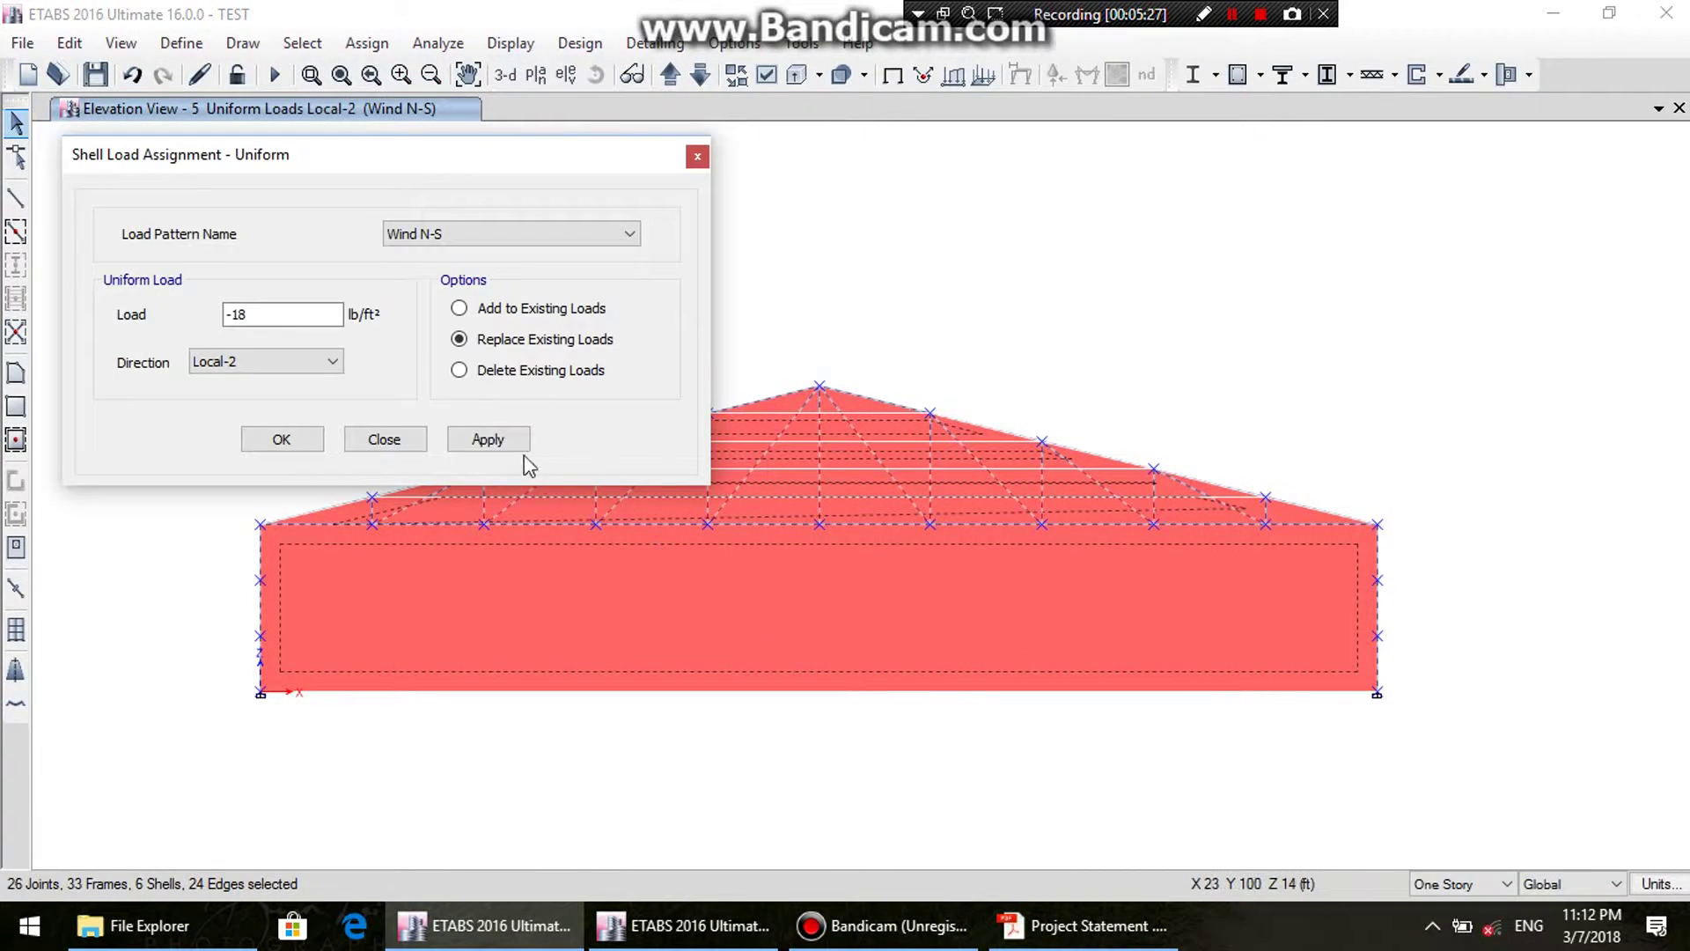
{"action": "double_click", "coordinate": [315, 318]}
{"action": "type", "text": "9"}
{"action": "left_click", "coordinate": [491, 434]}
{"action": "left_click", "coordinate": [412, 442]}
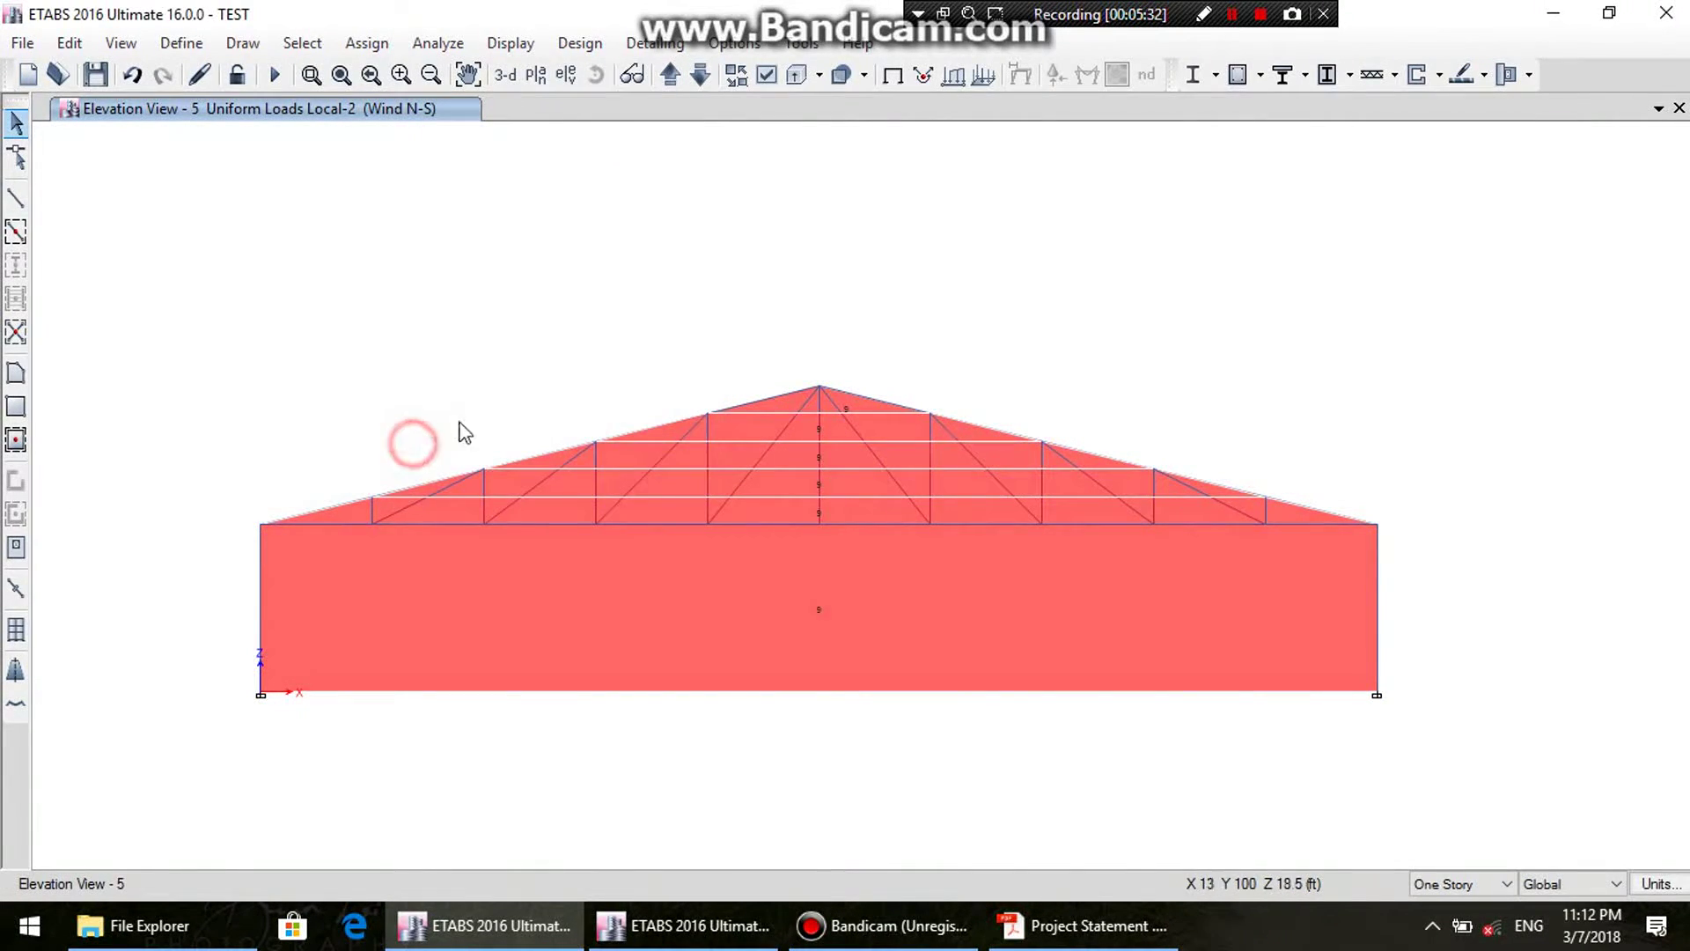
- Return to the default 3-D view and inspect the loads assigned to the origin-side roof slope shell
{"action": "left_click", "coordinate": [515, 81]}
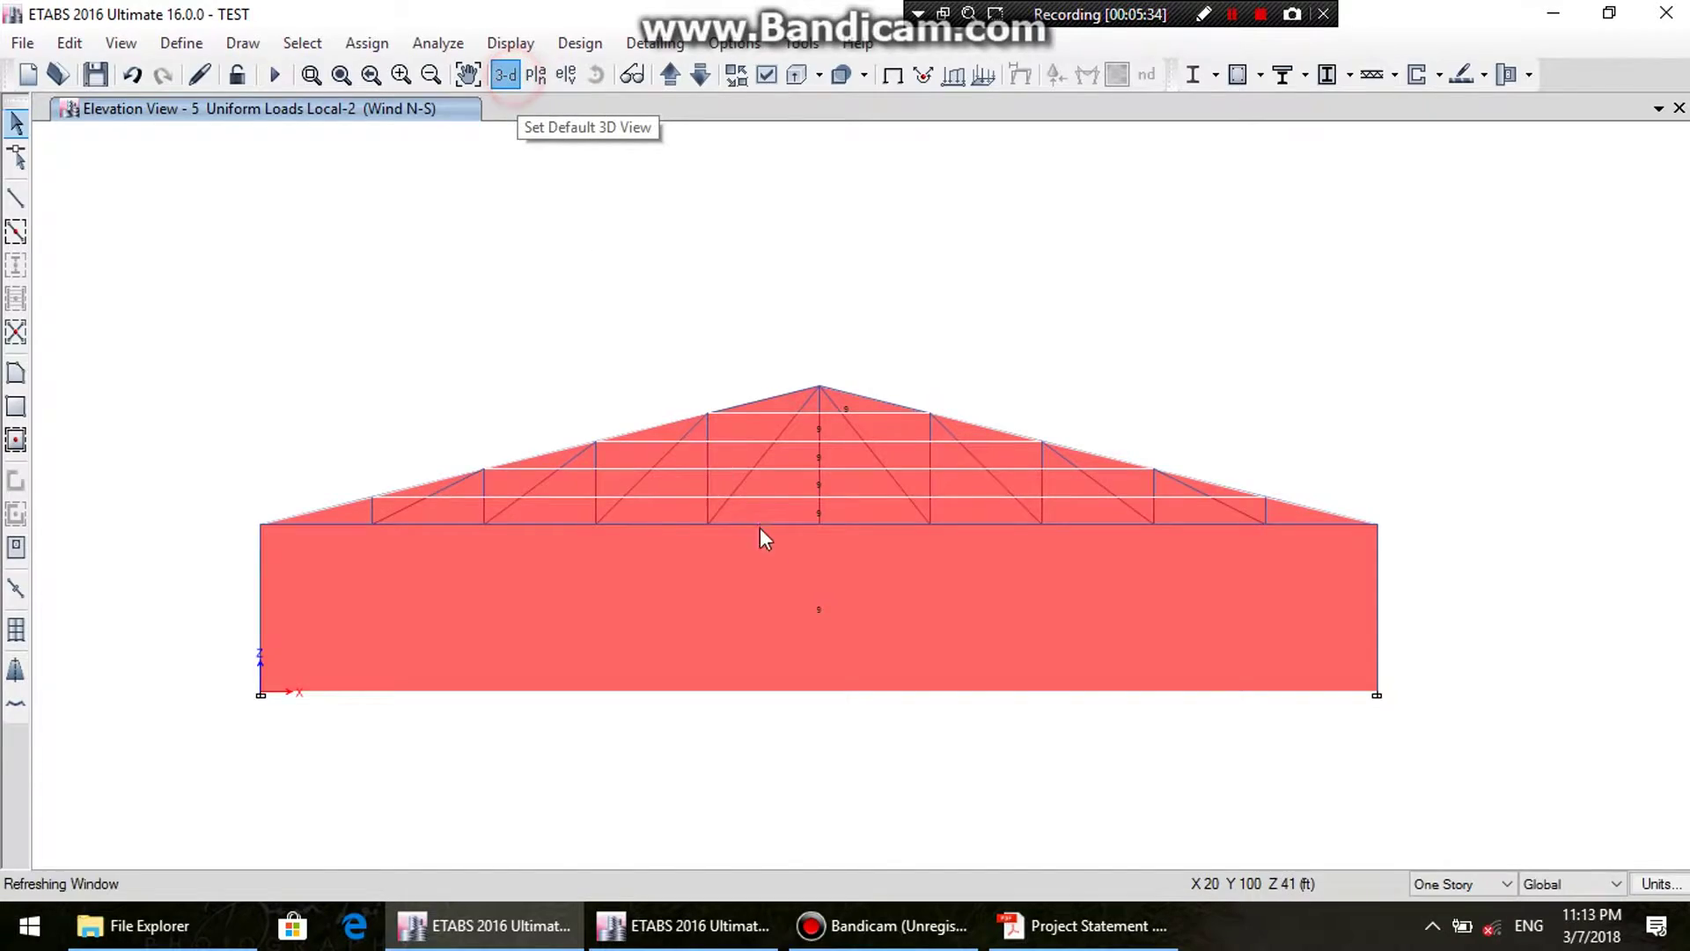
{"action": "middle_click_drag", "start_coordinate": [799, 627], "coordinate": [745, 541], "text": "shift"}
{"action": "left_click", "coordinate": [811, 584]}
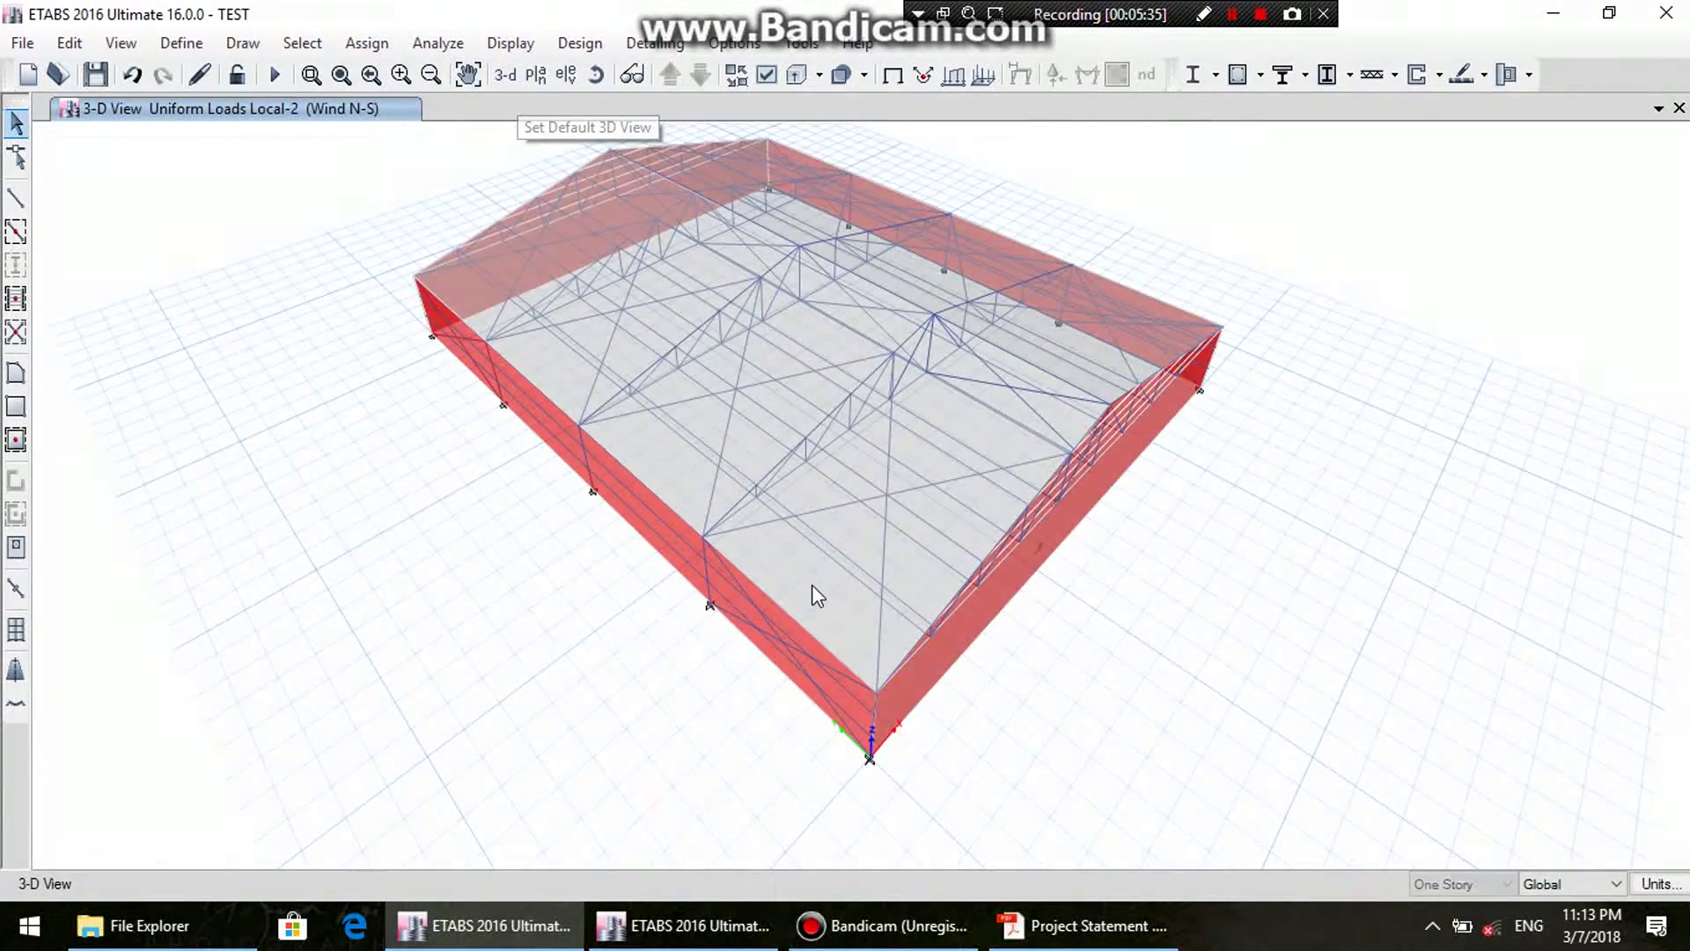
{"action": "right_click", "coordinate": [812, 584]}
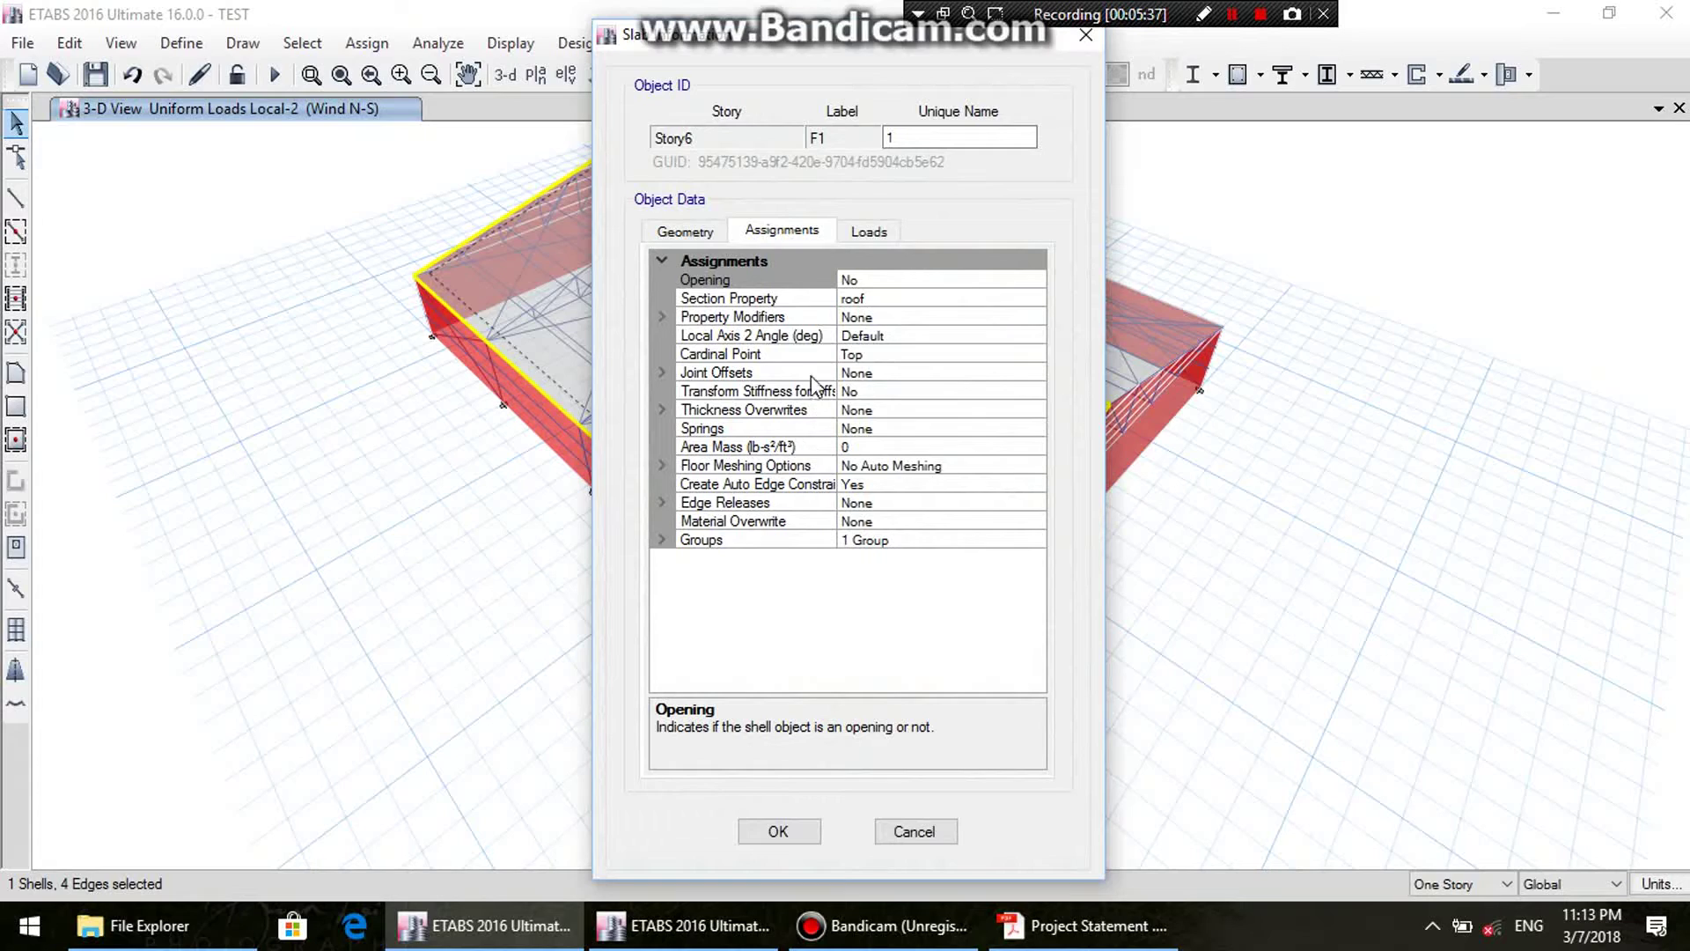
{"action": "left_click", "coordinate": [869, 228]}
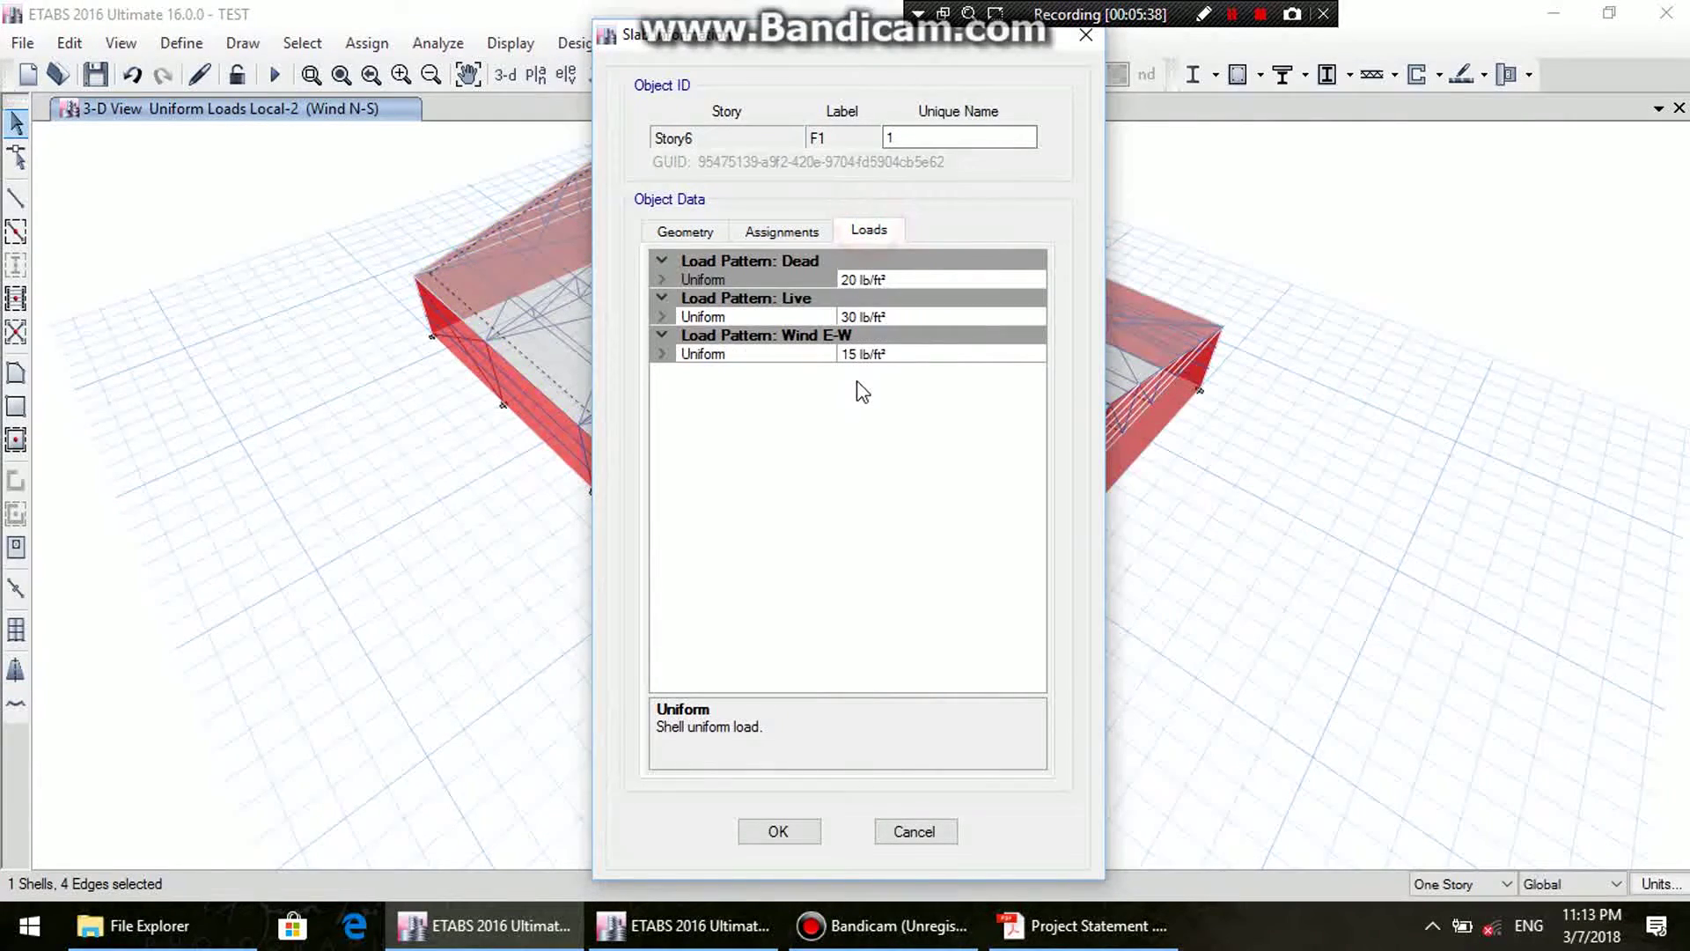
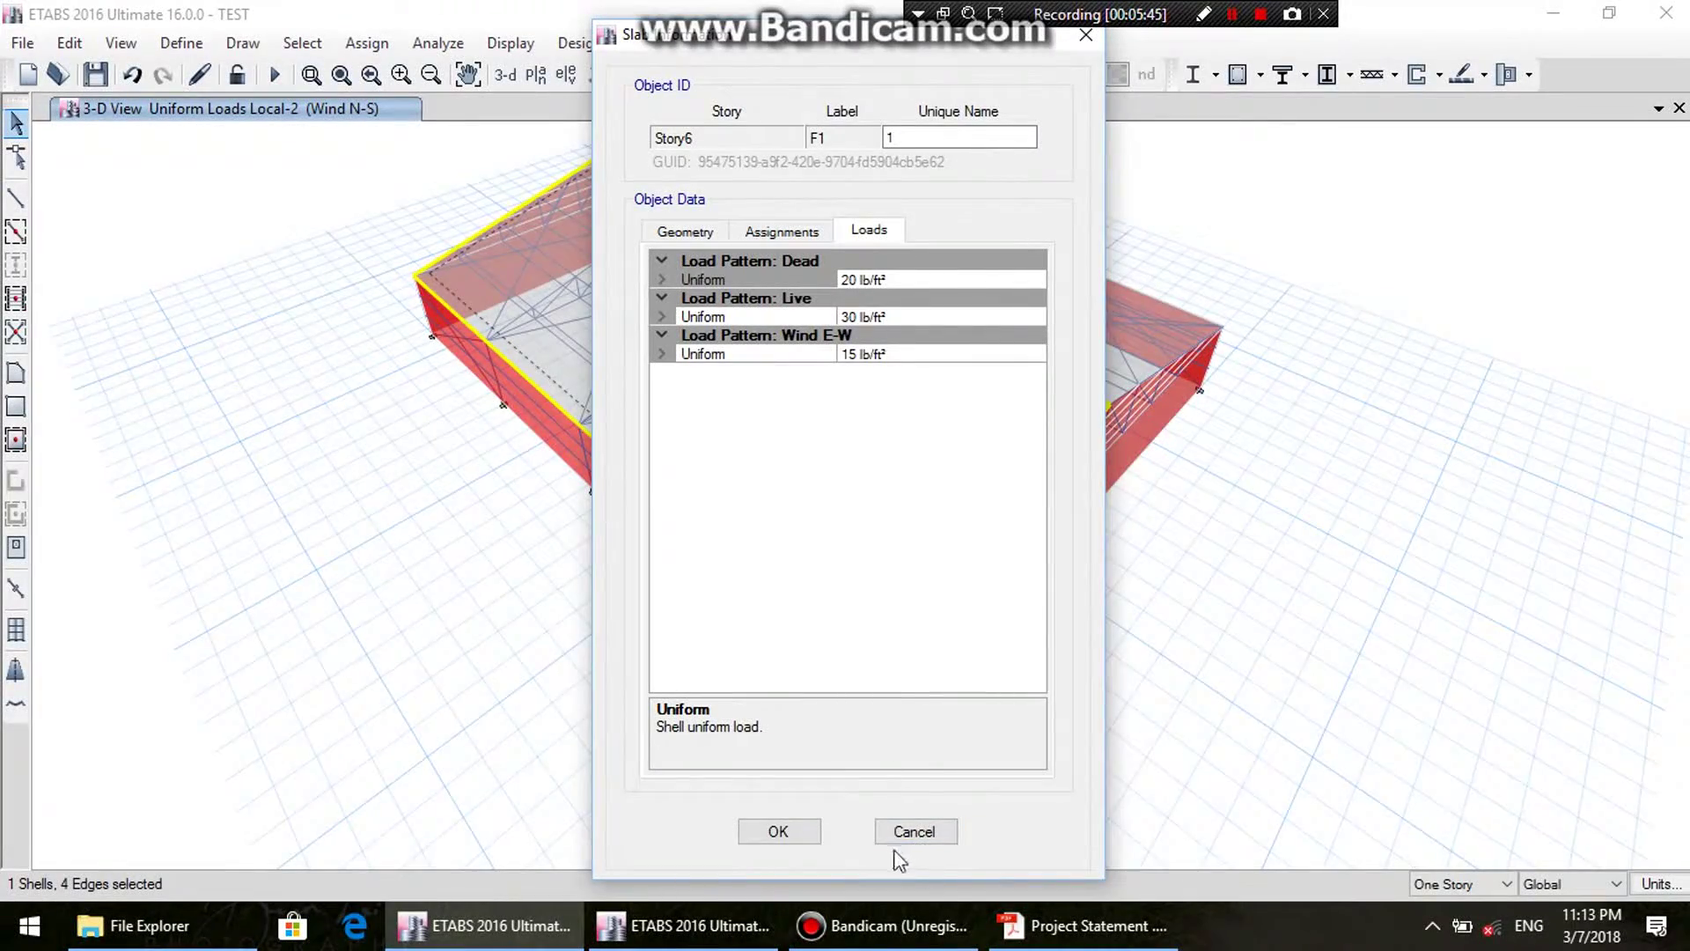
- Close the roof shell information and run the analysis for the Dead, Live, Wind E-W and Wind N-S cases, leaving Modal out
{"action": "left_click", "coordinate": [778, 830]}
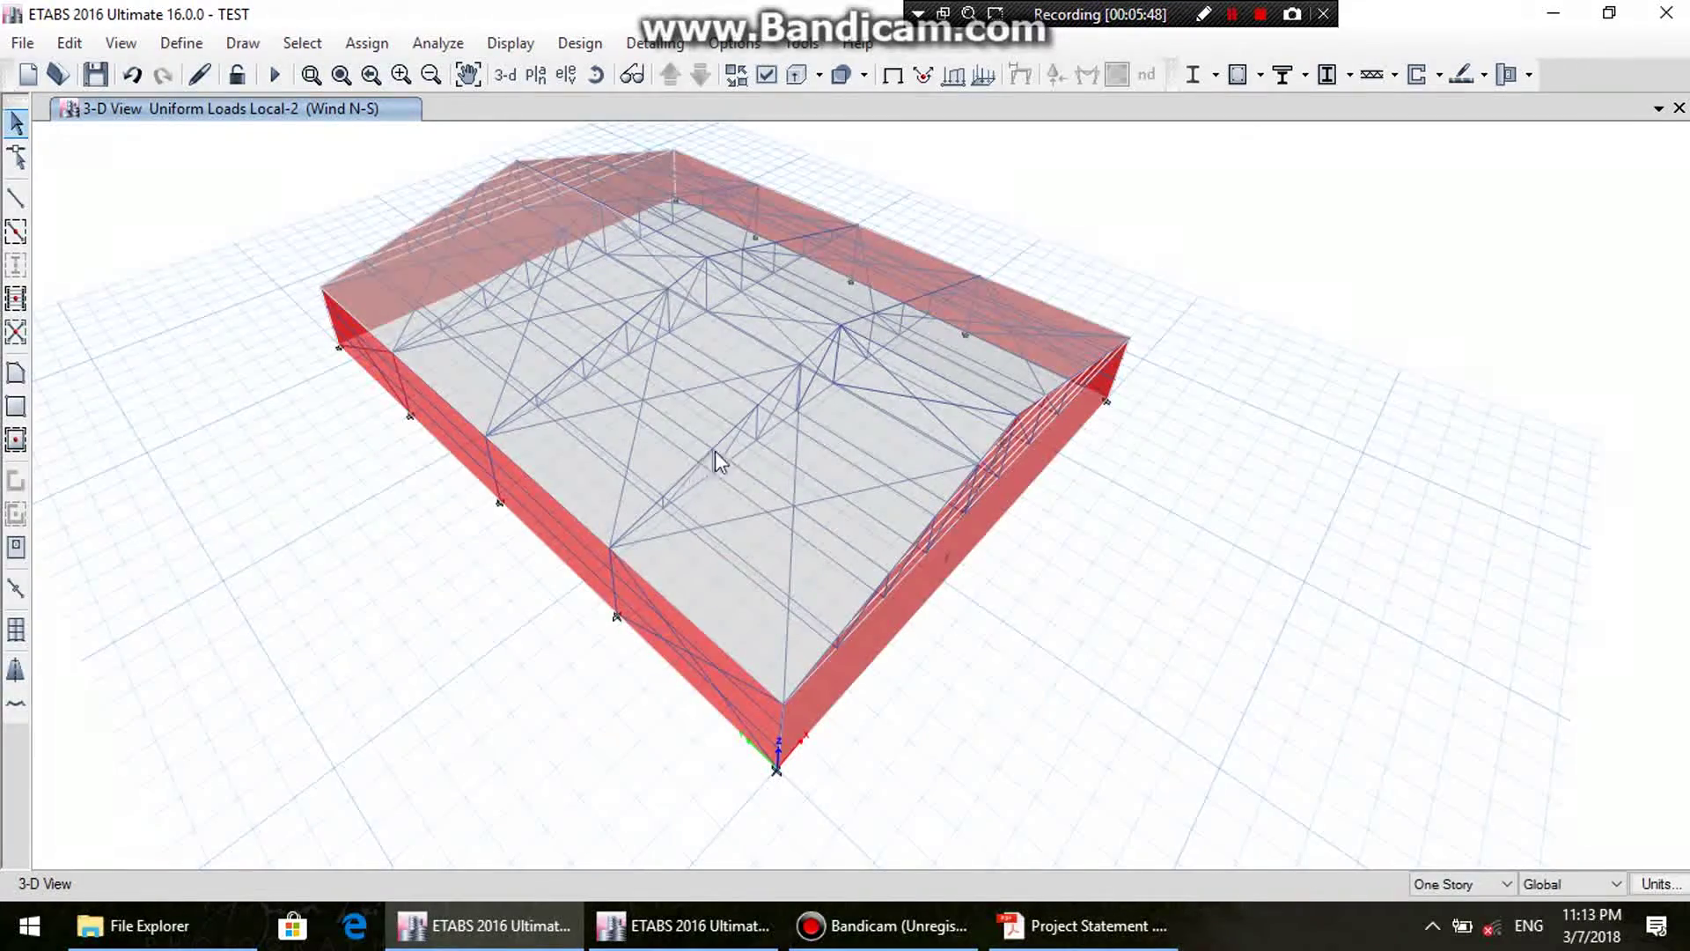
{"action": "middle_click_drag", "start_coordinate": [836, 568], "coordinate": [852, 516]}
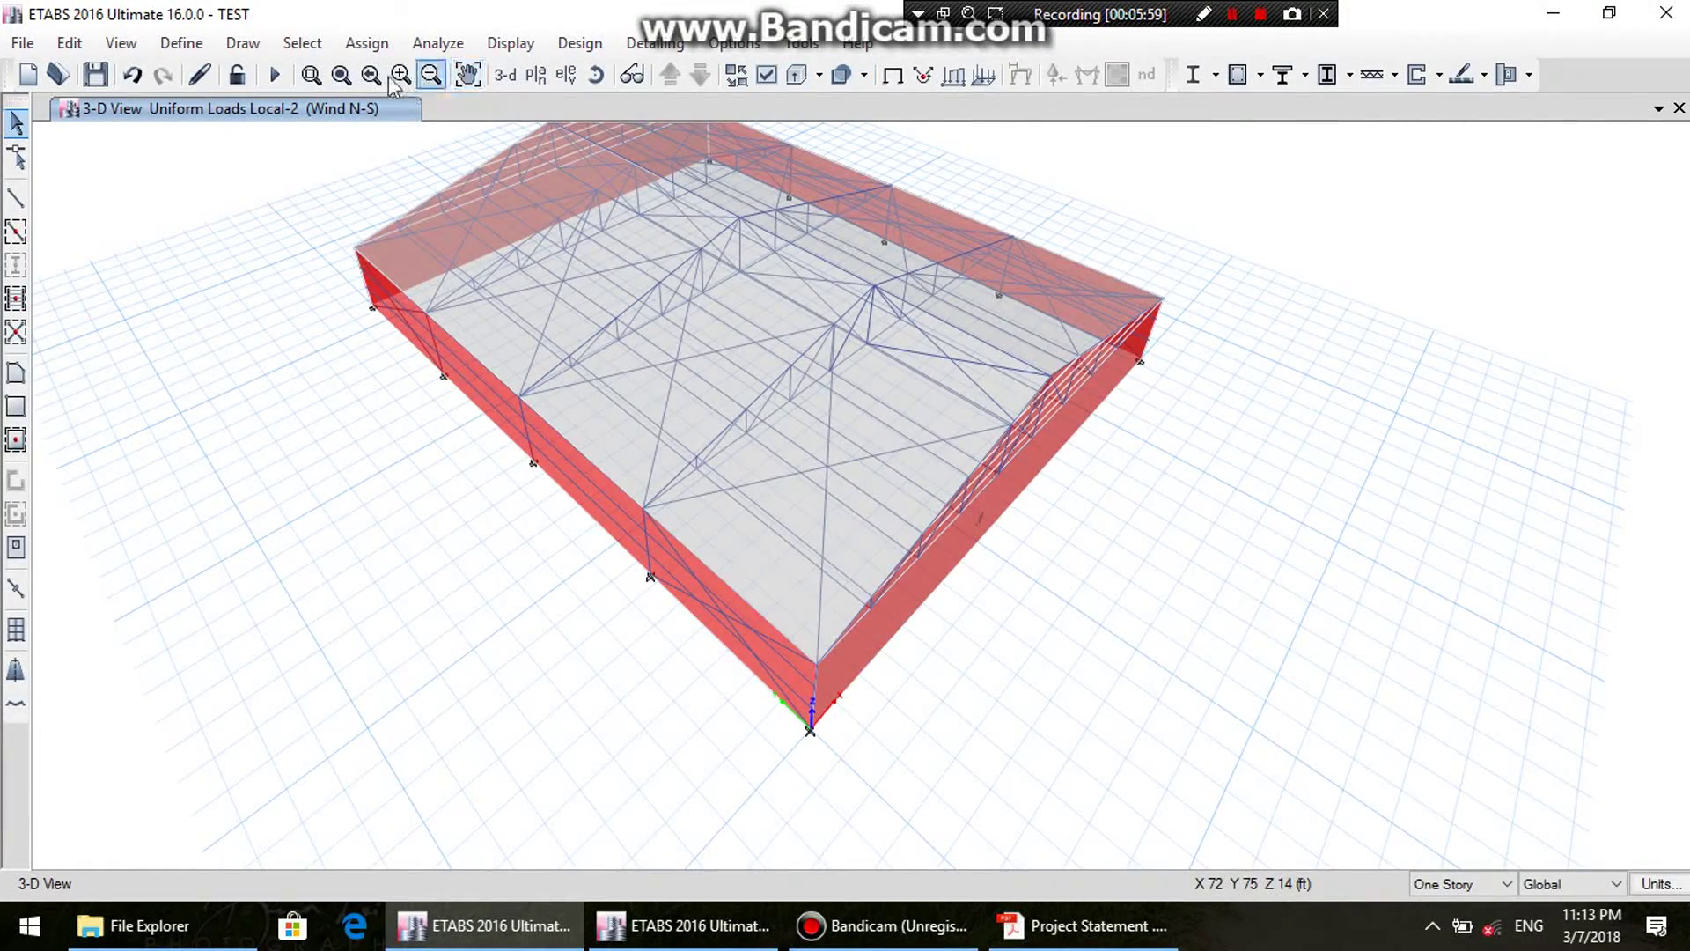
{"action": "left_click", "coordinate": [439, 44]}
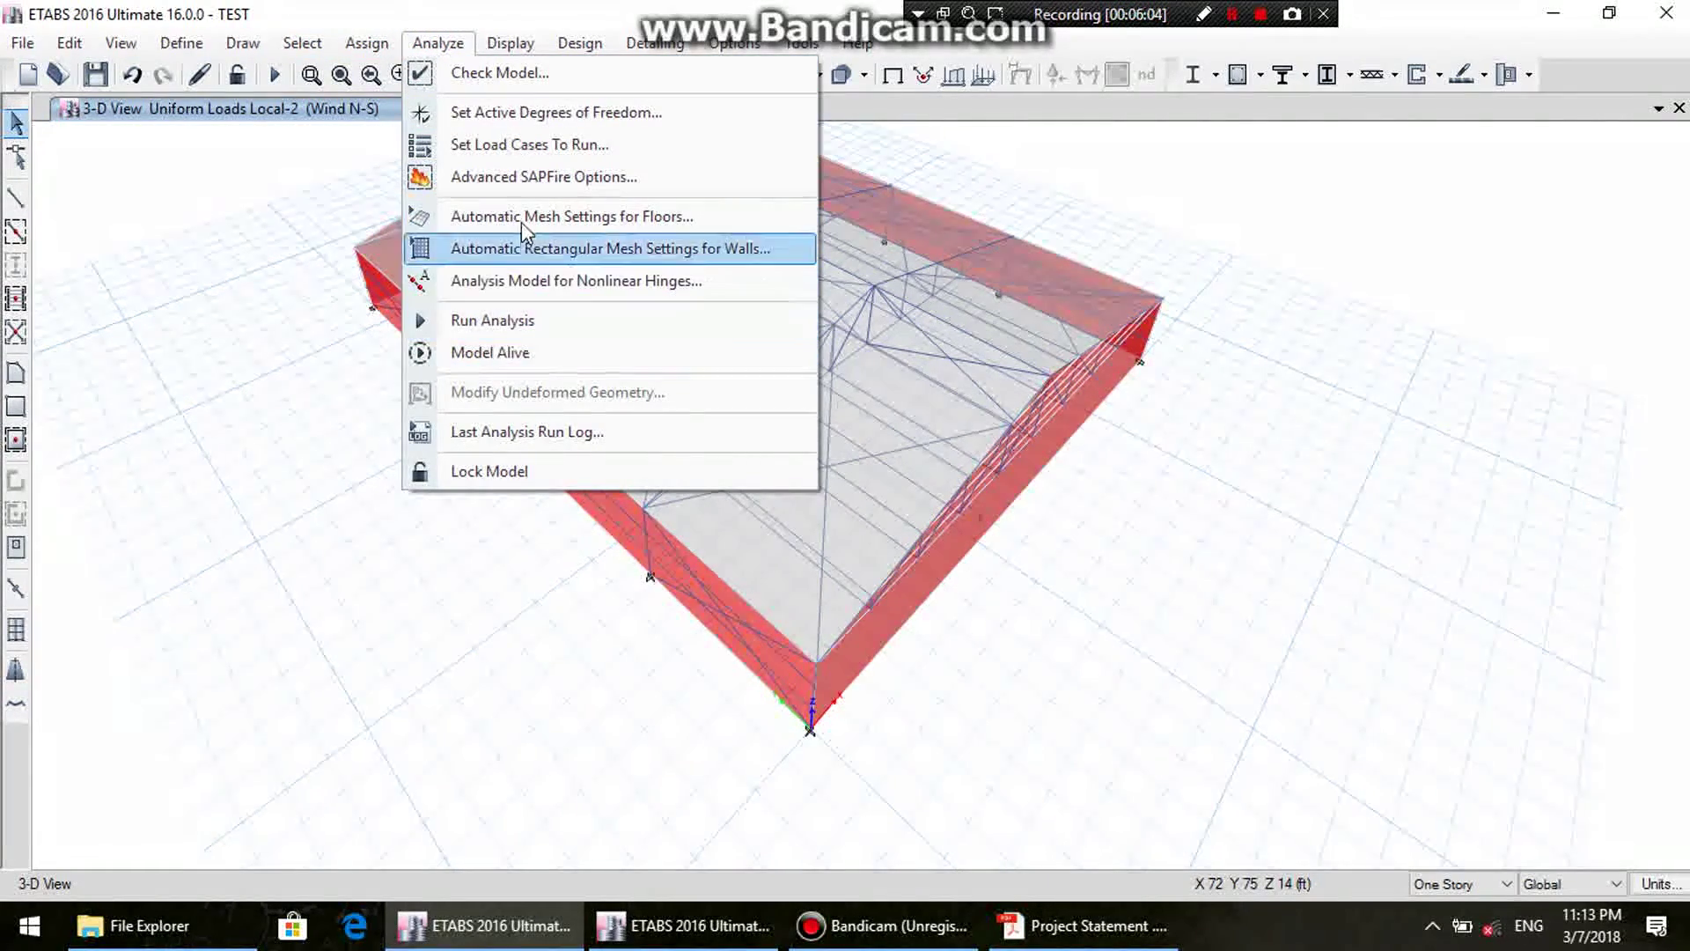
{"action": "left_click", "coordinate": [510, 145]}
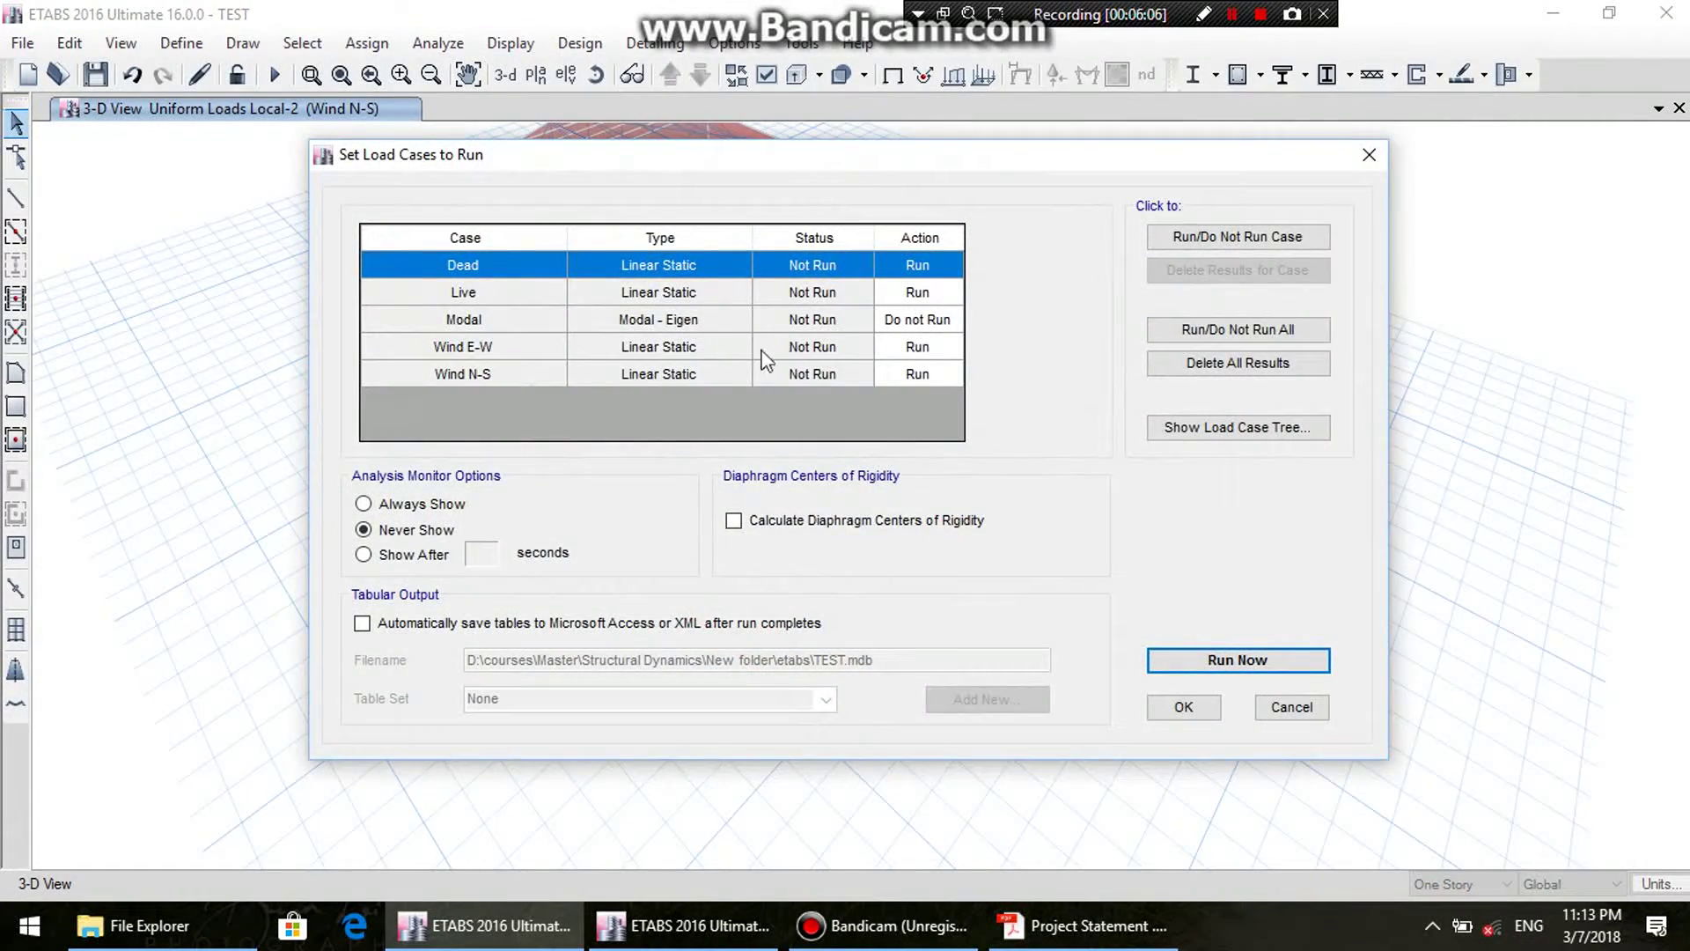
{"action": "left_click", "coordinate": [915, 321]}
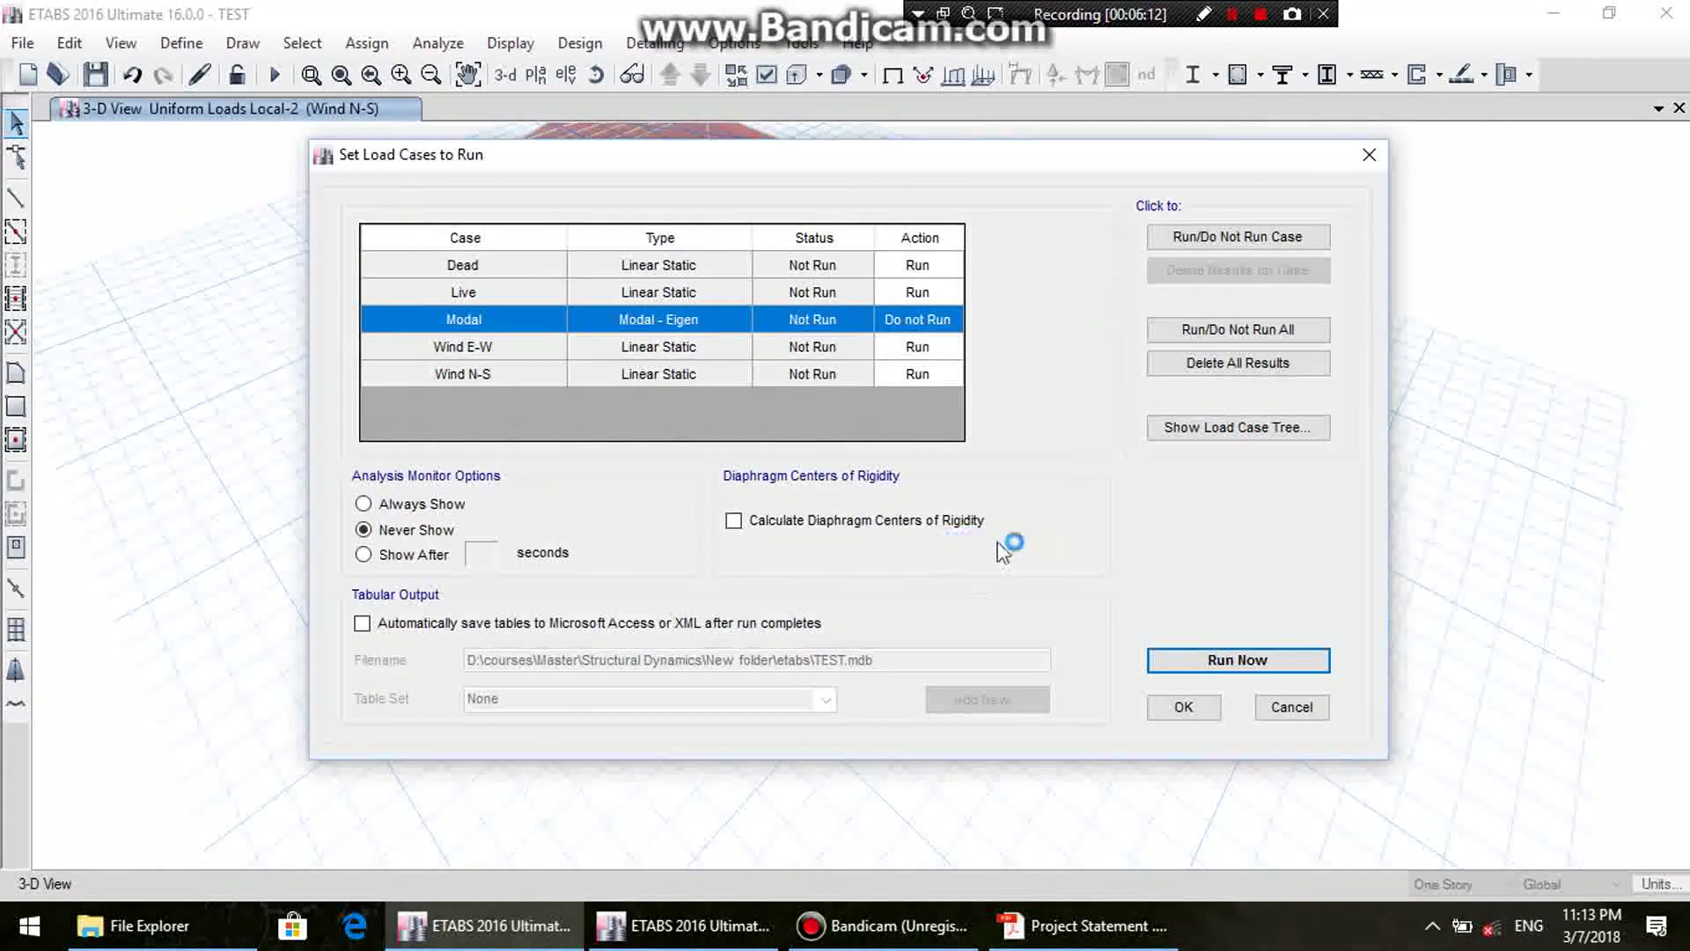
{"action": "left_click", "coordinate": [1199, 662]}
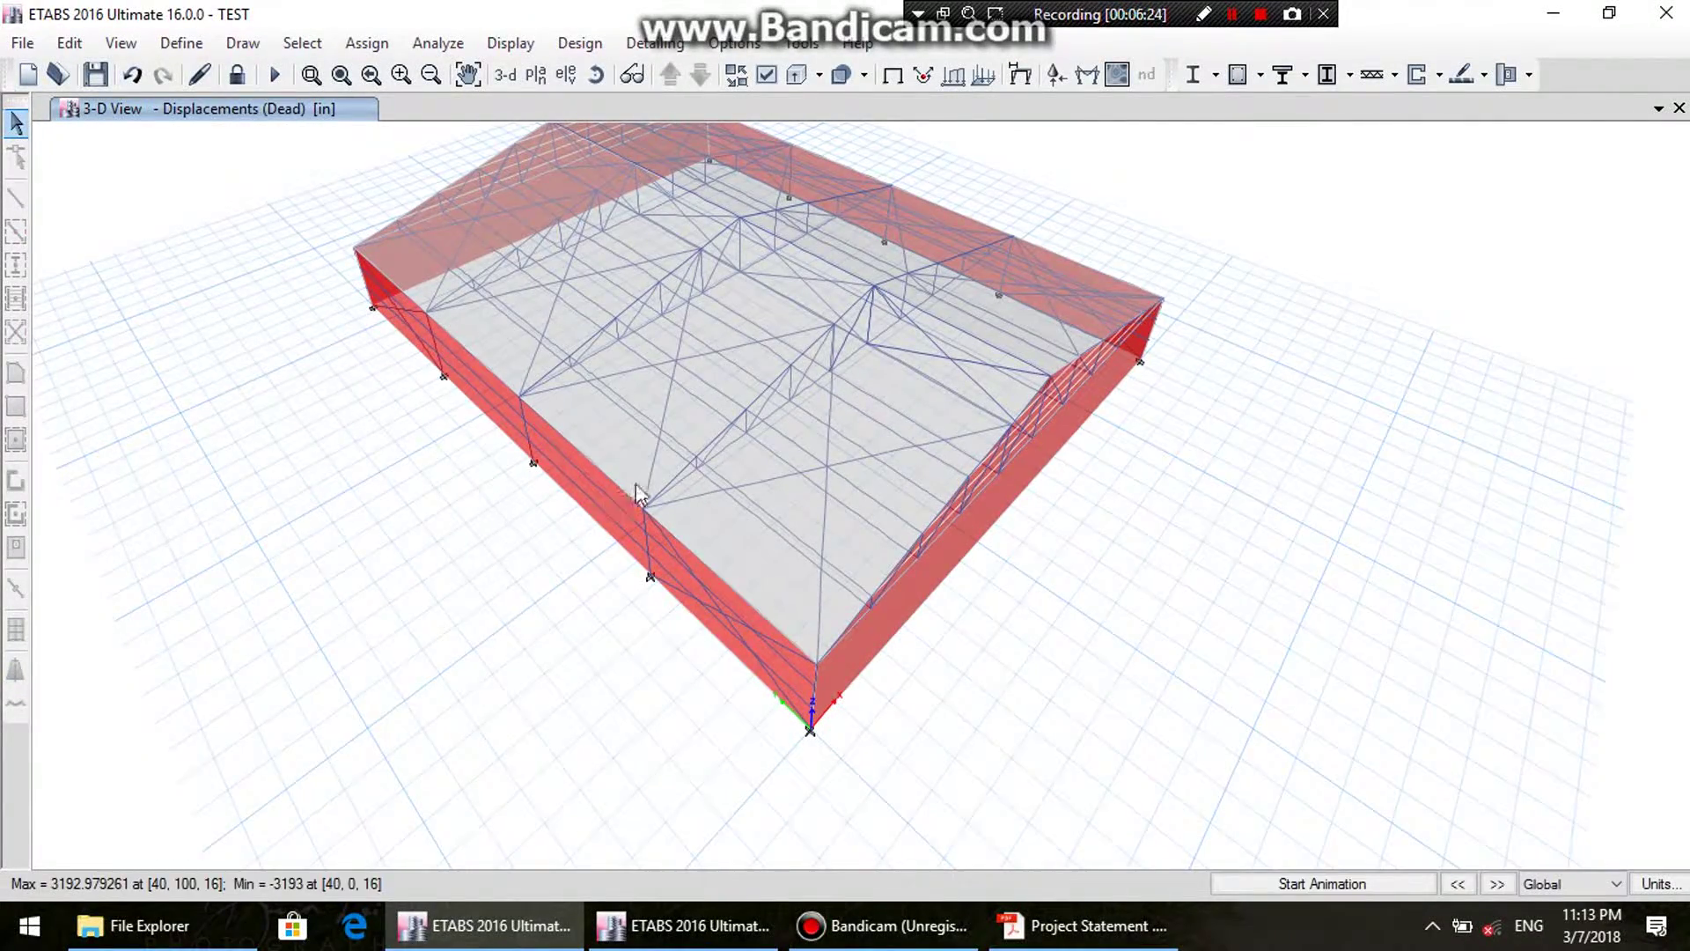
- Display the deformed shape for the Wind E-W case with automatic scaling and close the display settings
{"action": "left_click", "coordinate": [512, 44]}
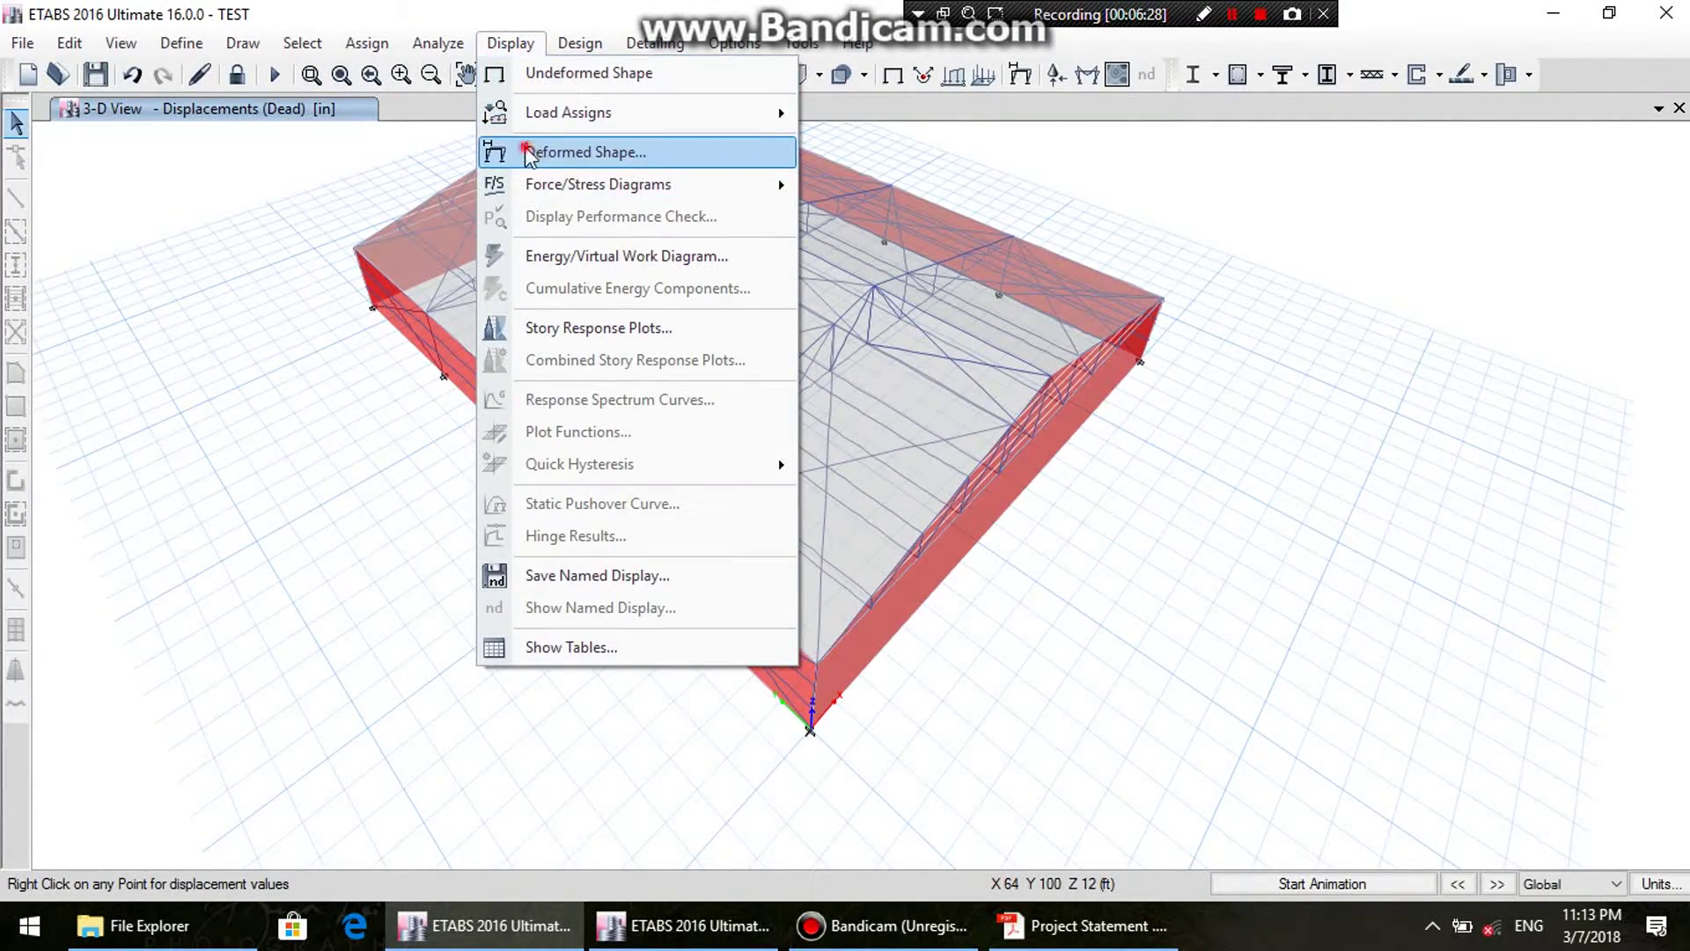
{"action": "left_click", "coordinate": [563, 152]}
{"action": "left_click", "coordinate": [733, 235]}
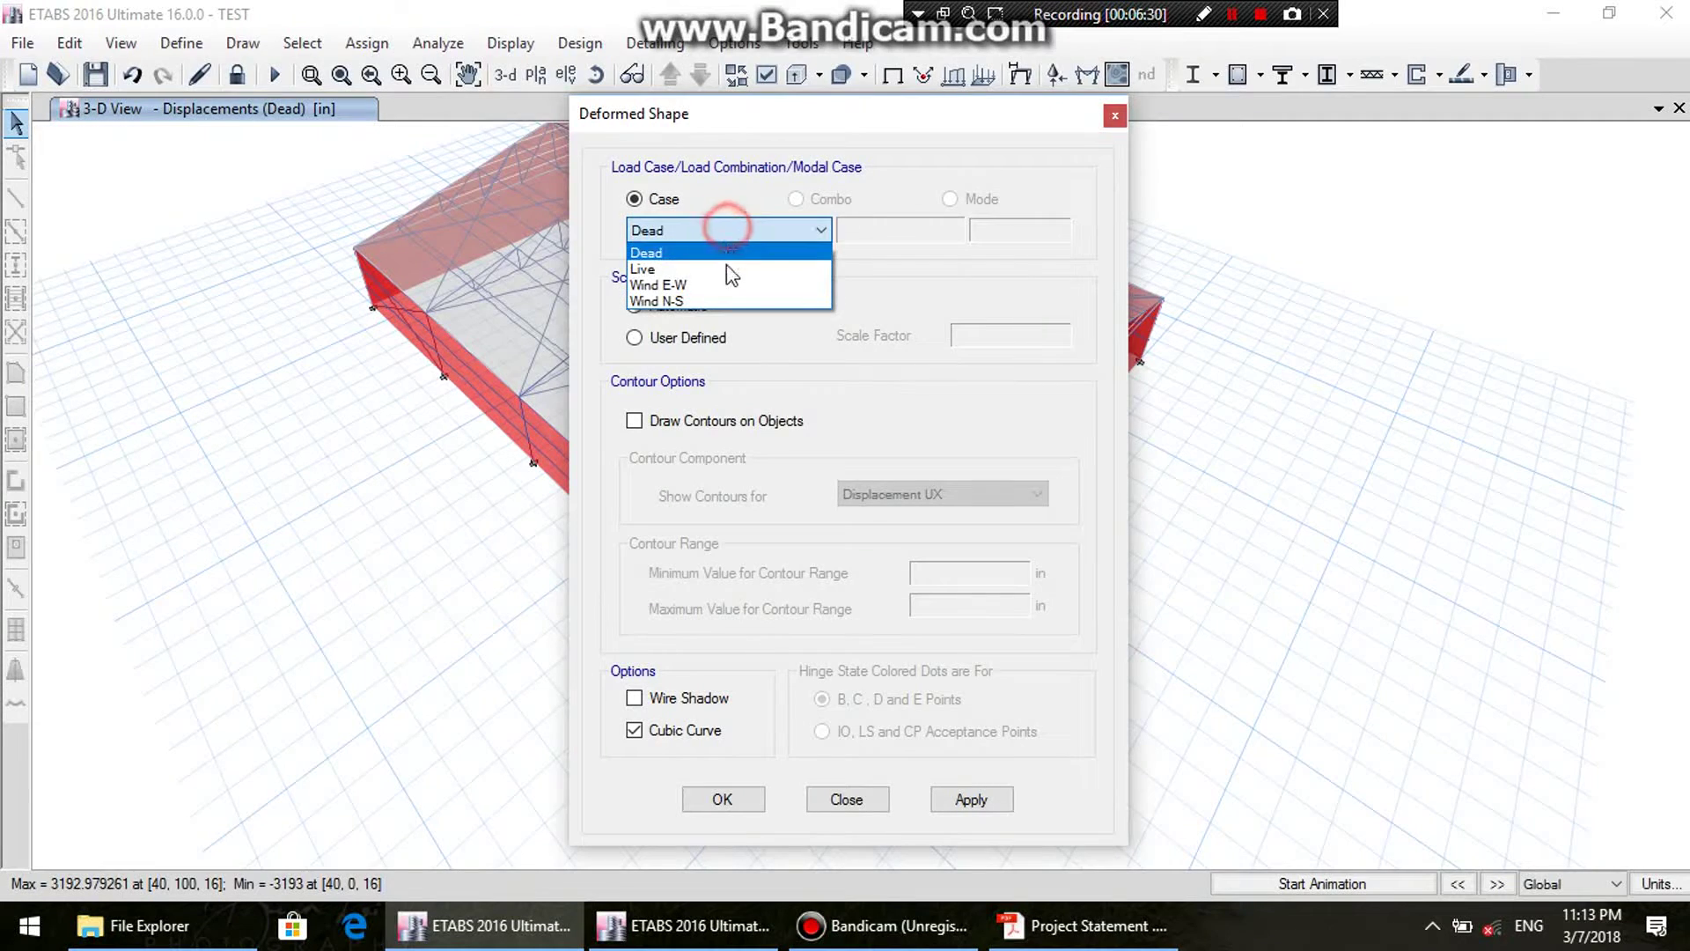
{"action": "left_click", "coordinate": [745, 234]}
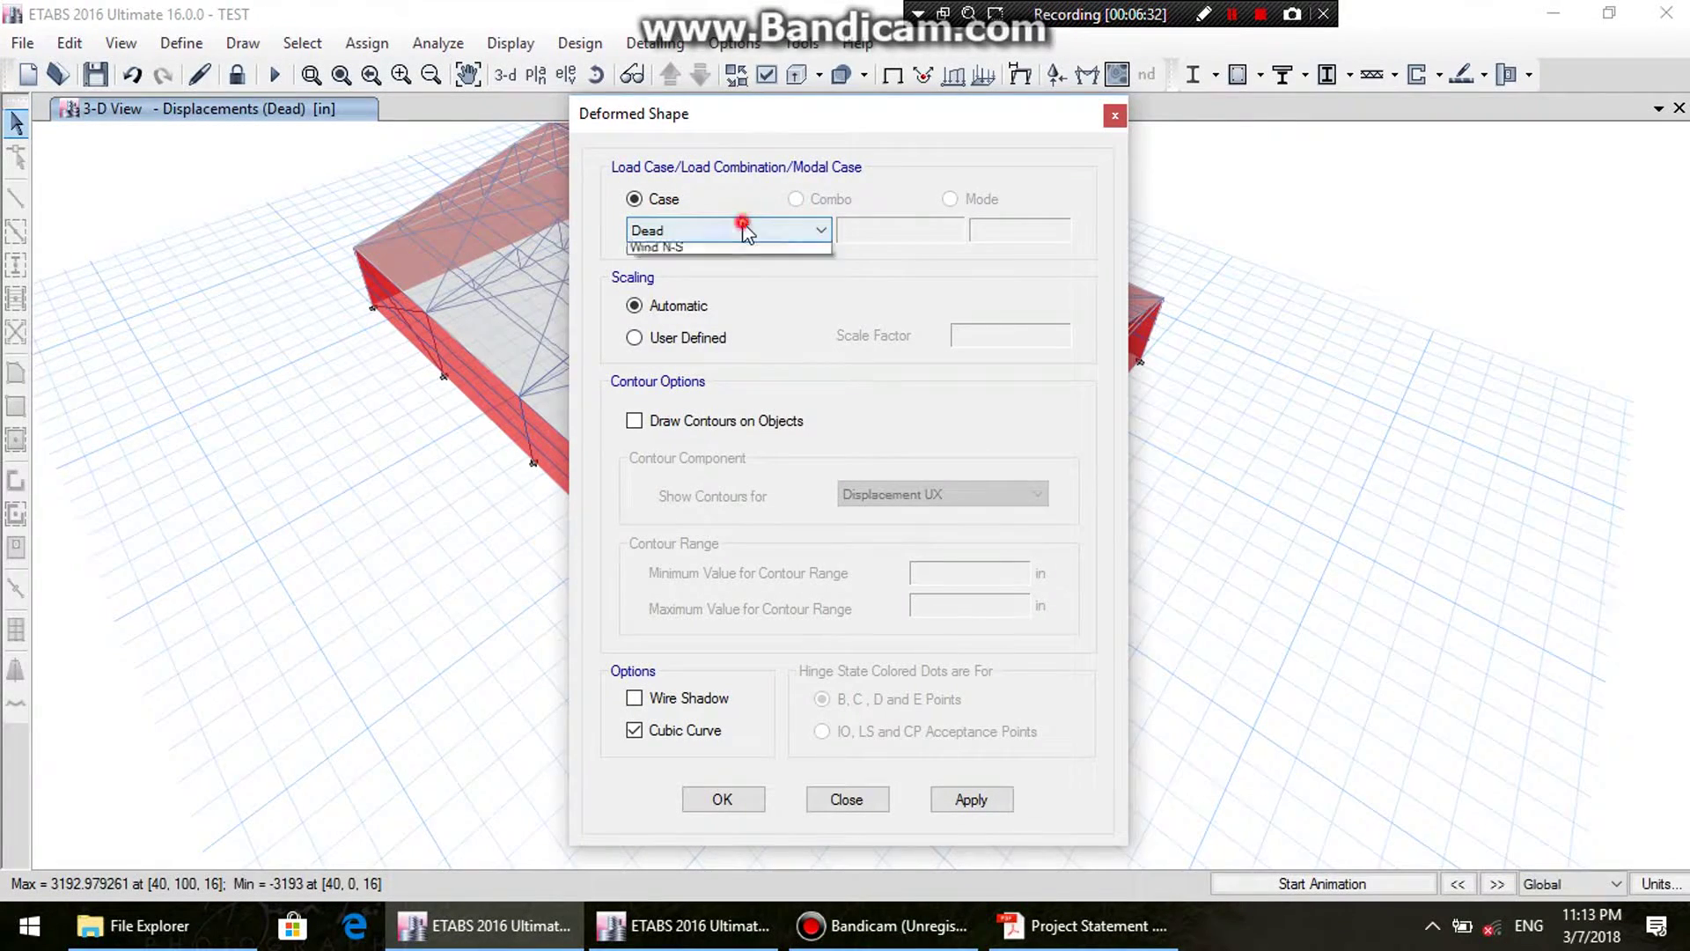
{"action": "left_click", "coordinate": [743, 229]}
{"action": "left_click", "coordinate": [696, 276]}
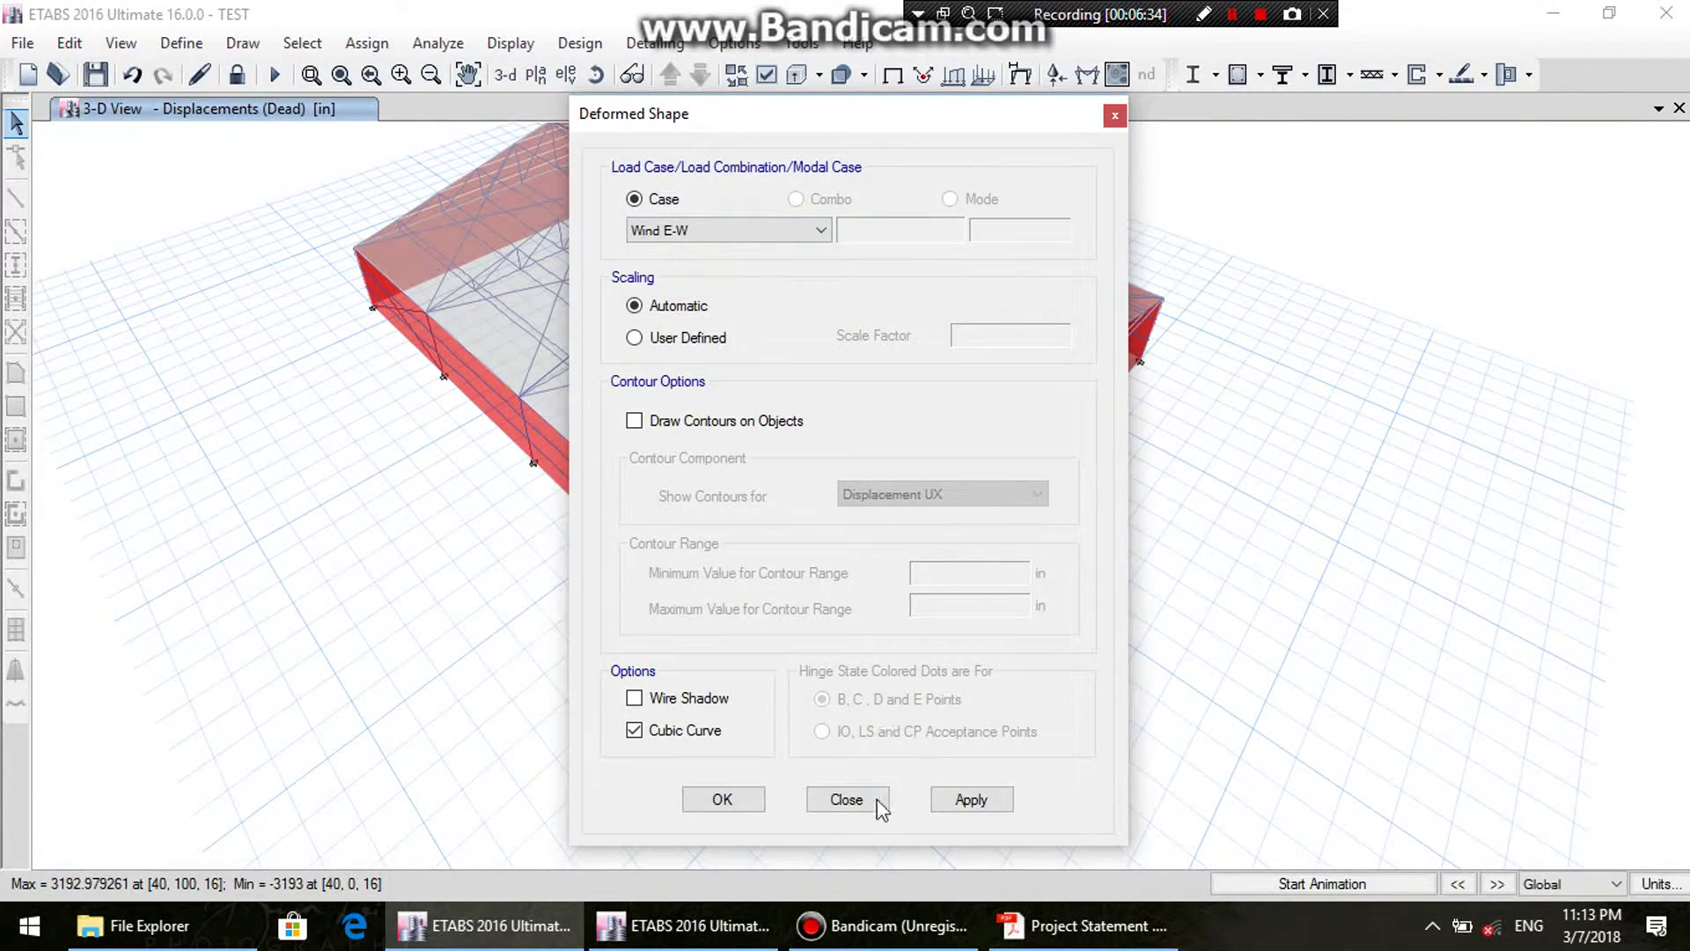
{"action": "left_click", "coordinate": [960, 799]}
{"action": "left_click", "coordinate": [854, 801]}
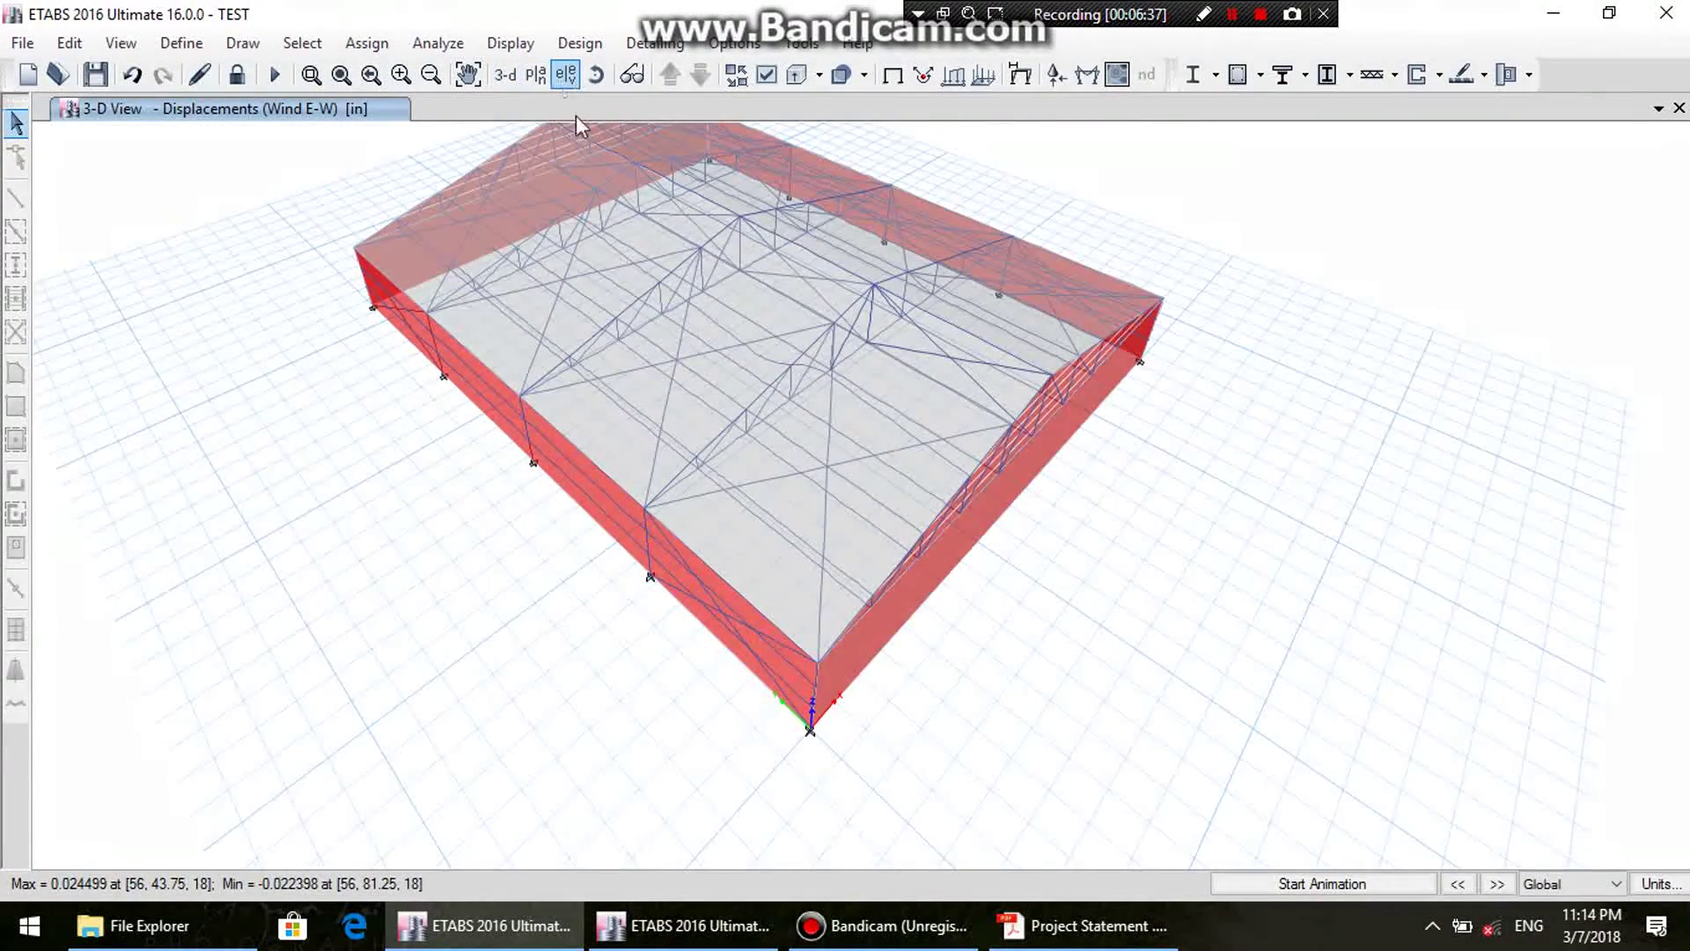
- Examine the Wind E-W deformed shape from other angles and return to the default 3-D view
{"action": "left_click", "coordinate": [592, 78]}
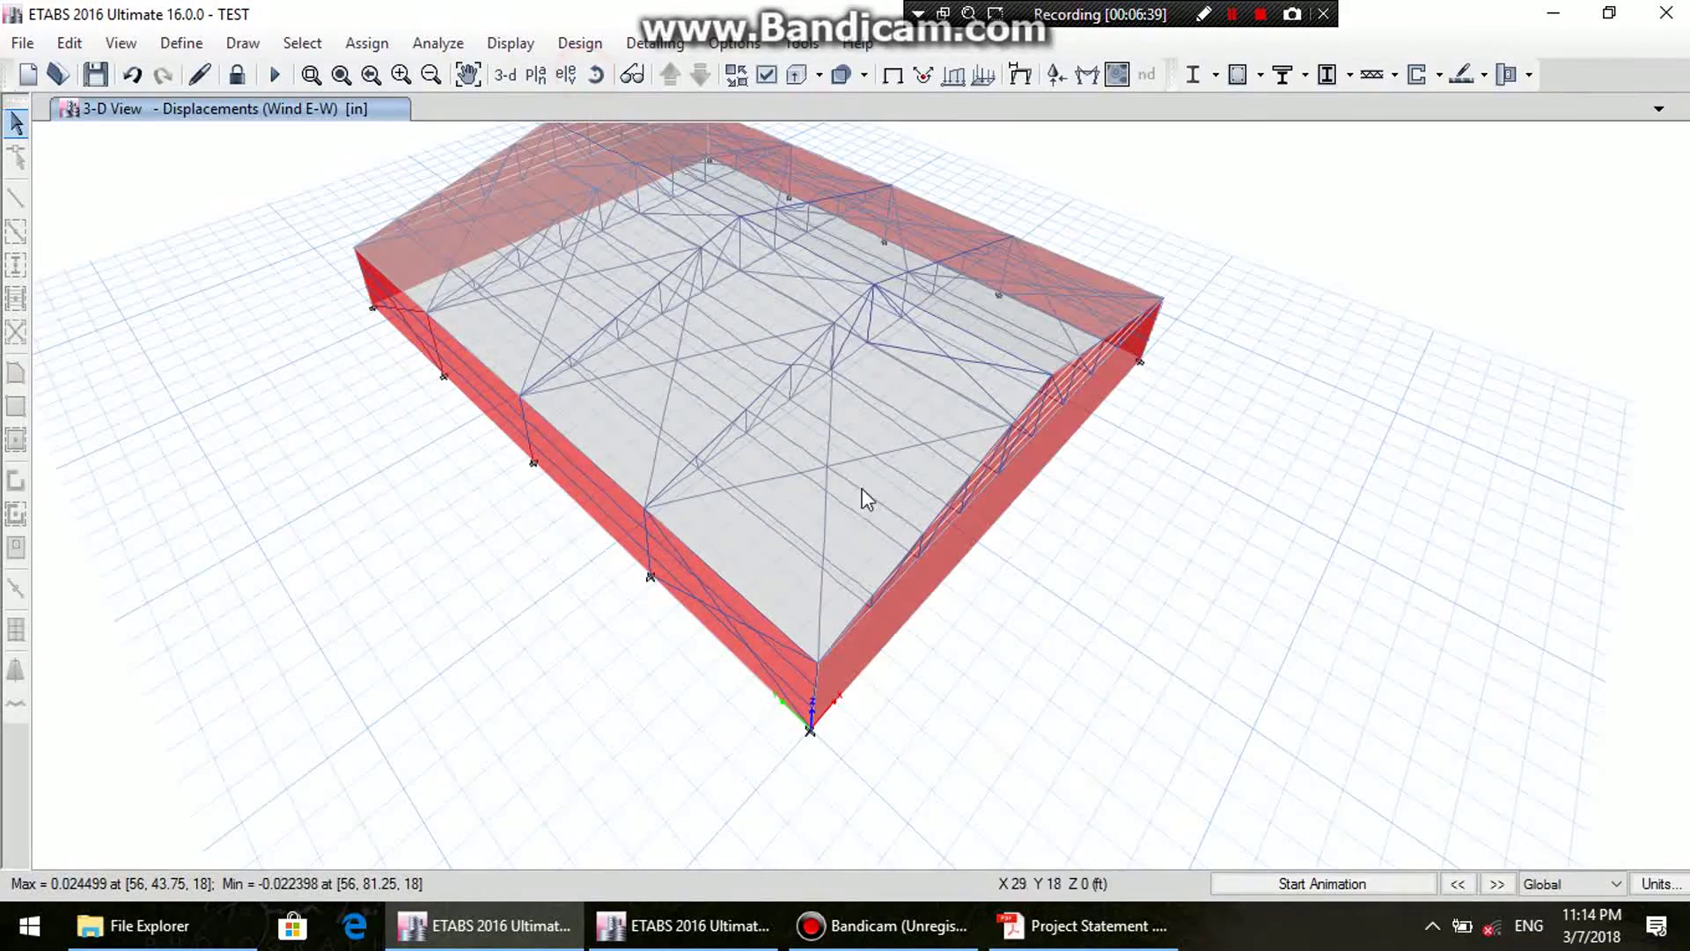
{"action": "left_click_drag", "start_coordinate": [935, 592], "coordinate": [784, 486]}
{"action": "left_click", "coordinate": [596, 74]}
{"action": "left_click_drag", "start_coordinate": [604, 361], "coordinate": [698, 510]}
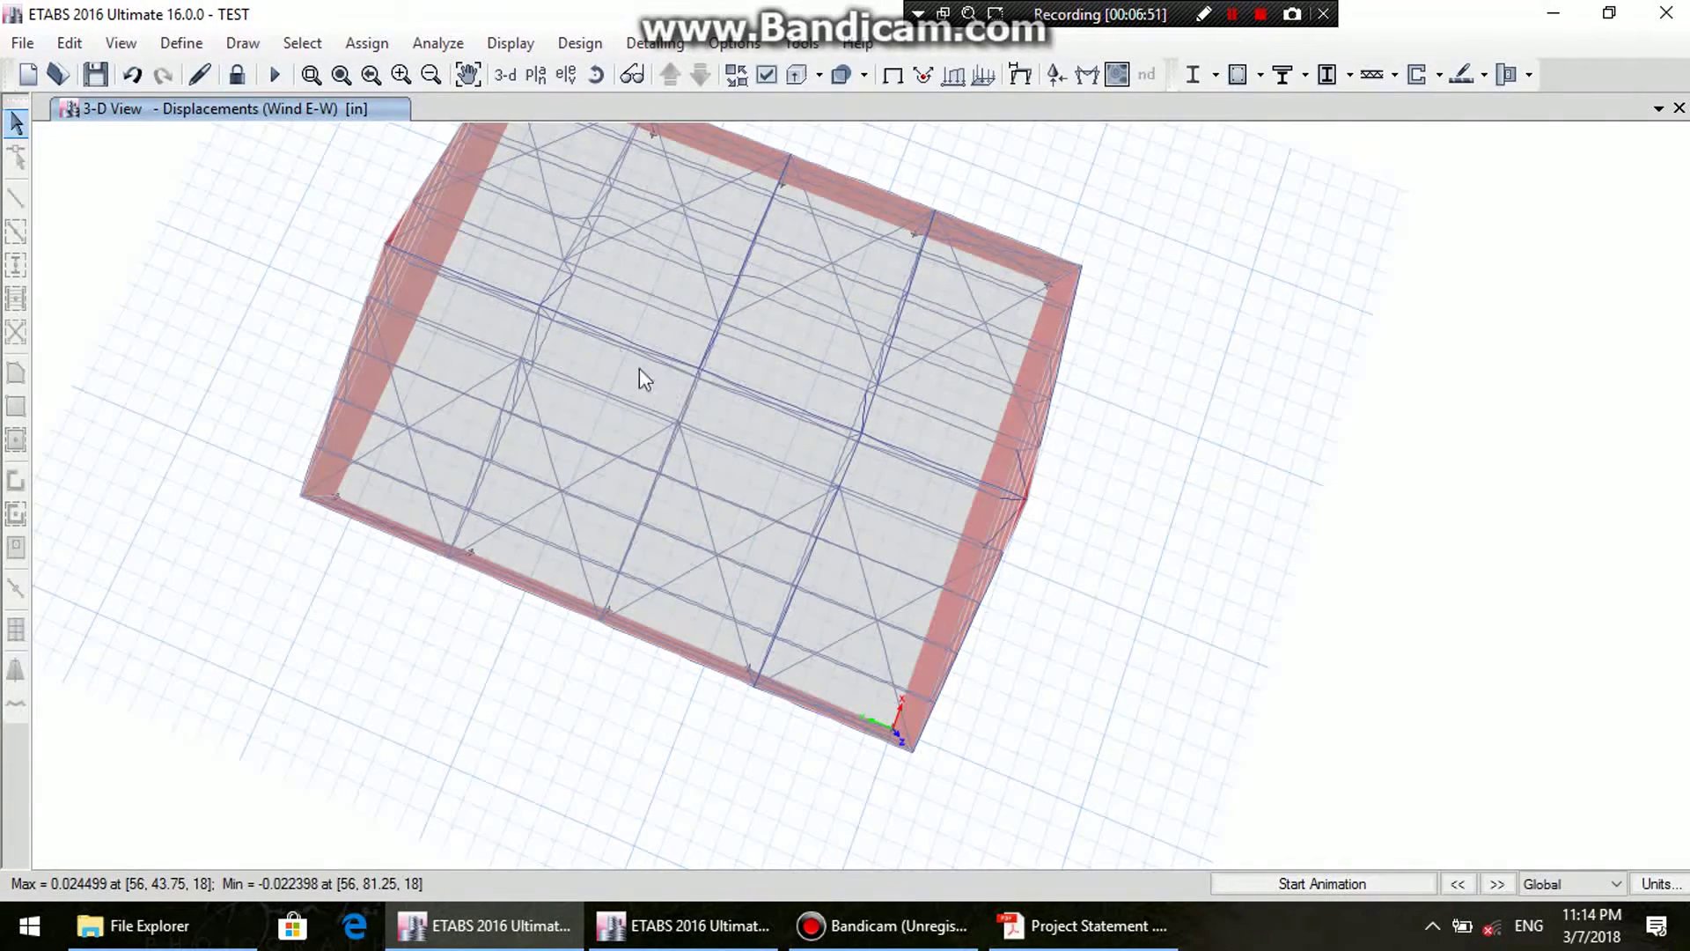
{"action": "left_click", "coordinate": [532, 78]}
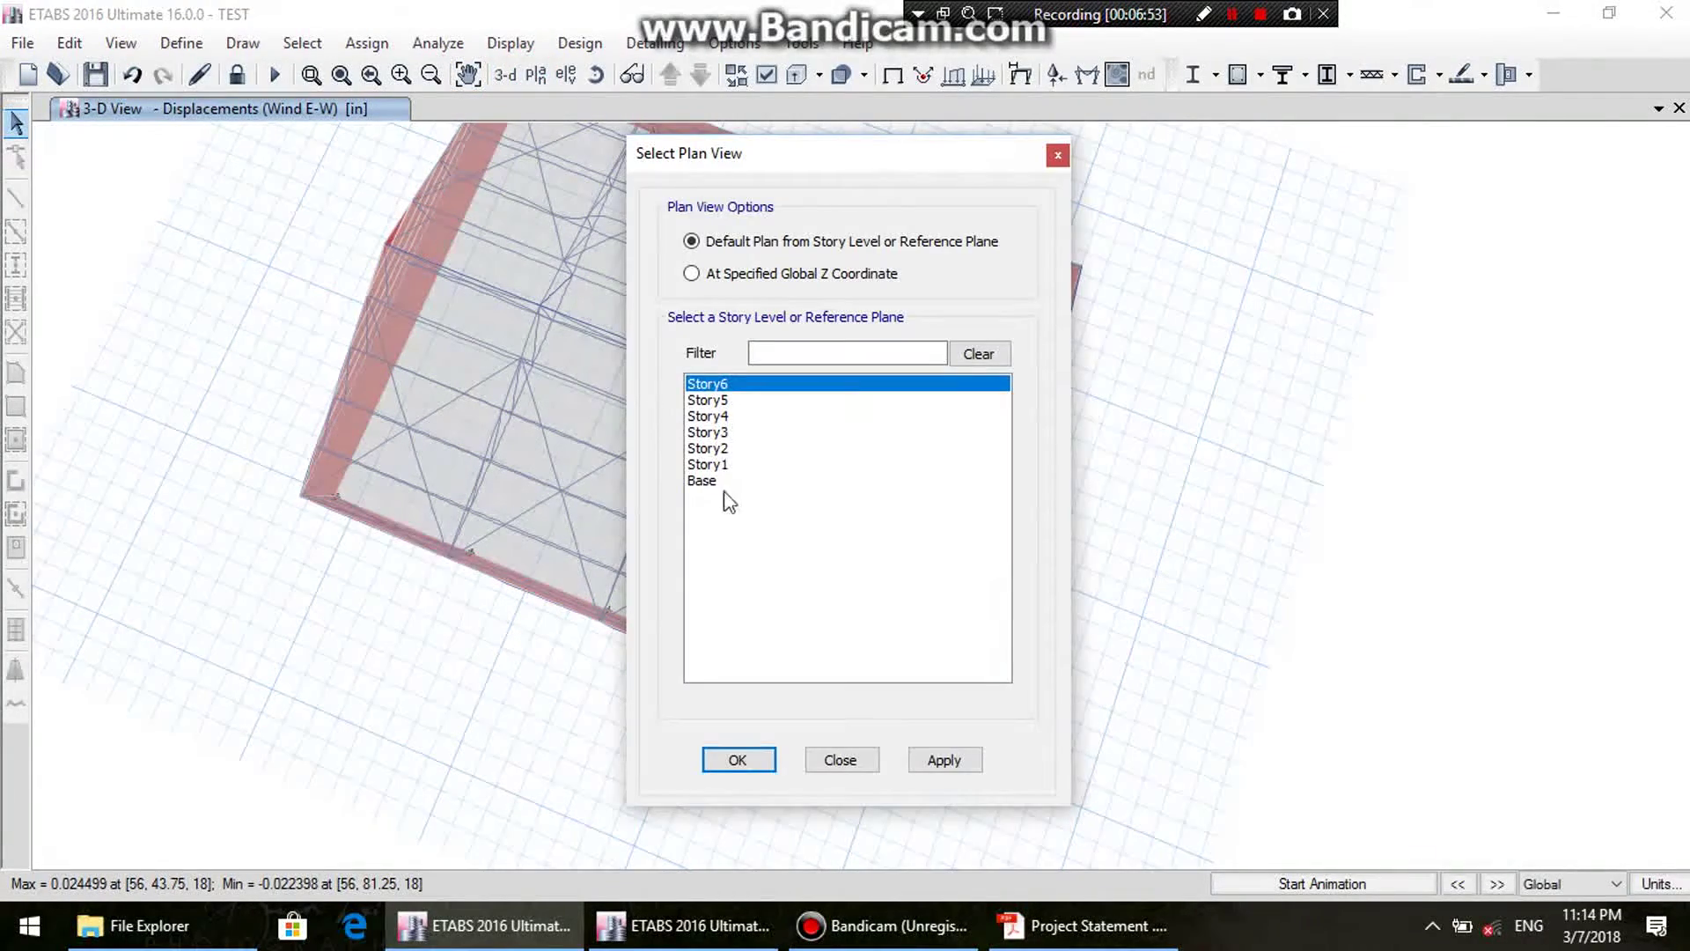
{"action": "left_click", "coordinate": [851, 759]}
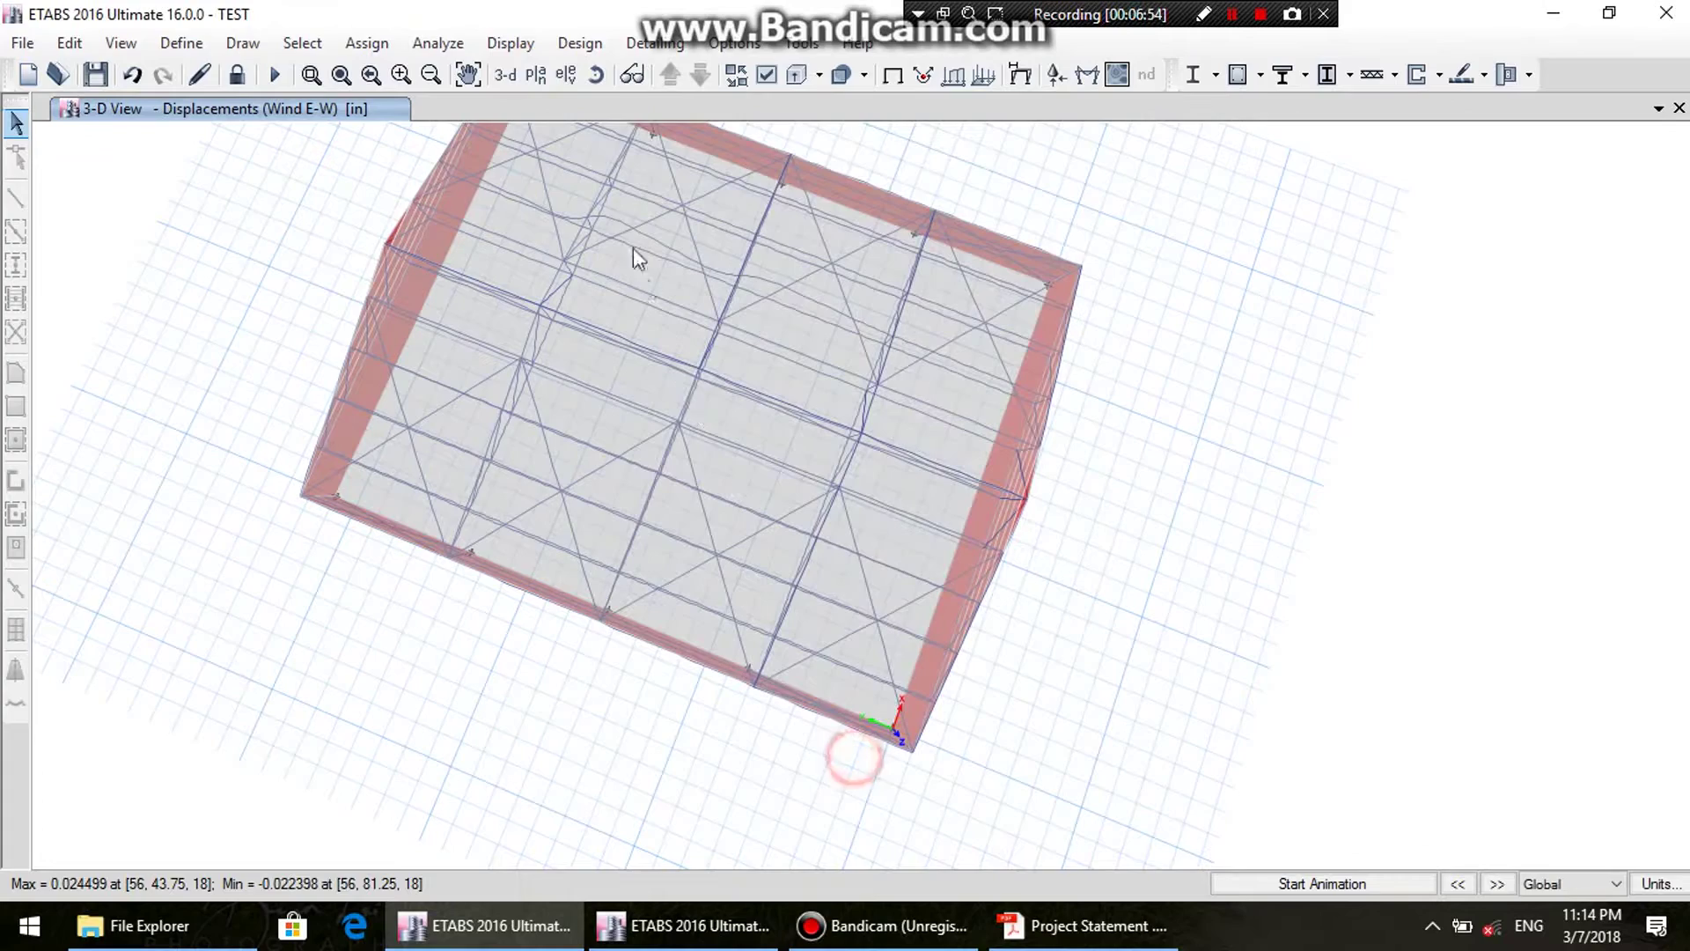
{"action": "left_click", "coordinate": [508, 76]}
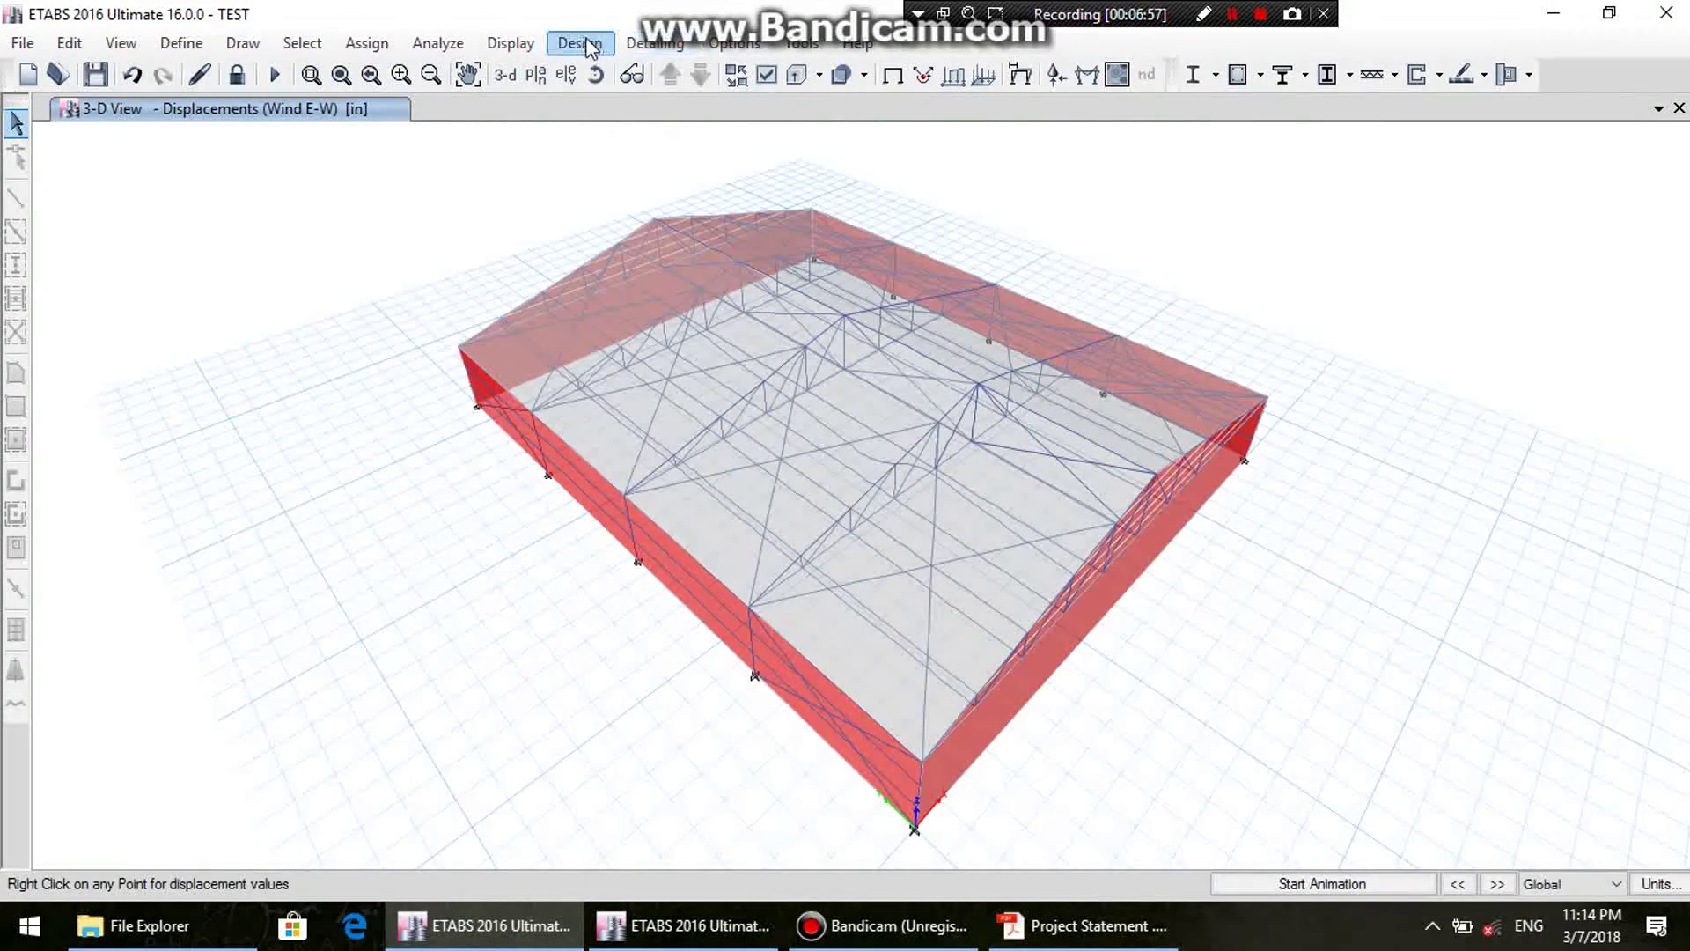
- Display the filled Moment 3-3 diagram of the frames for the Dead case with automatic scaling
{"action": "left_click", "coordinate": [510, 43]}
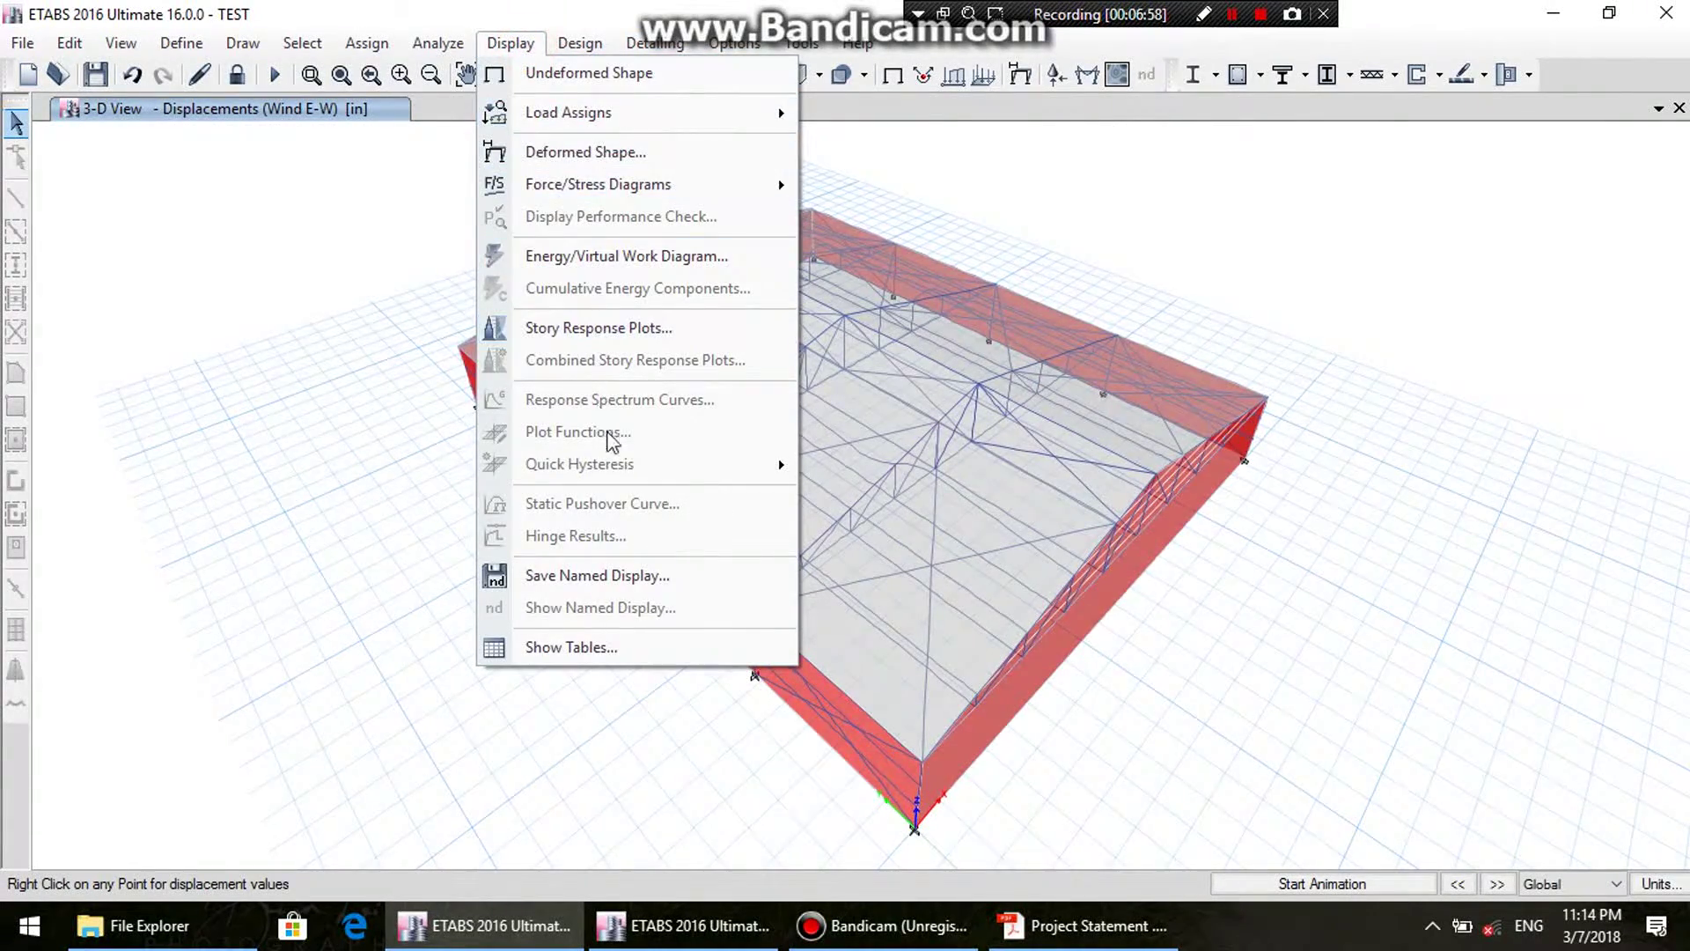
{"action": "mouse_move", "coordinate": [688, 183]}
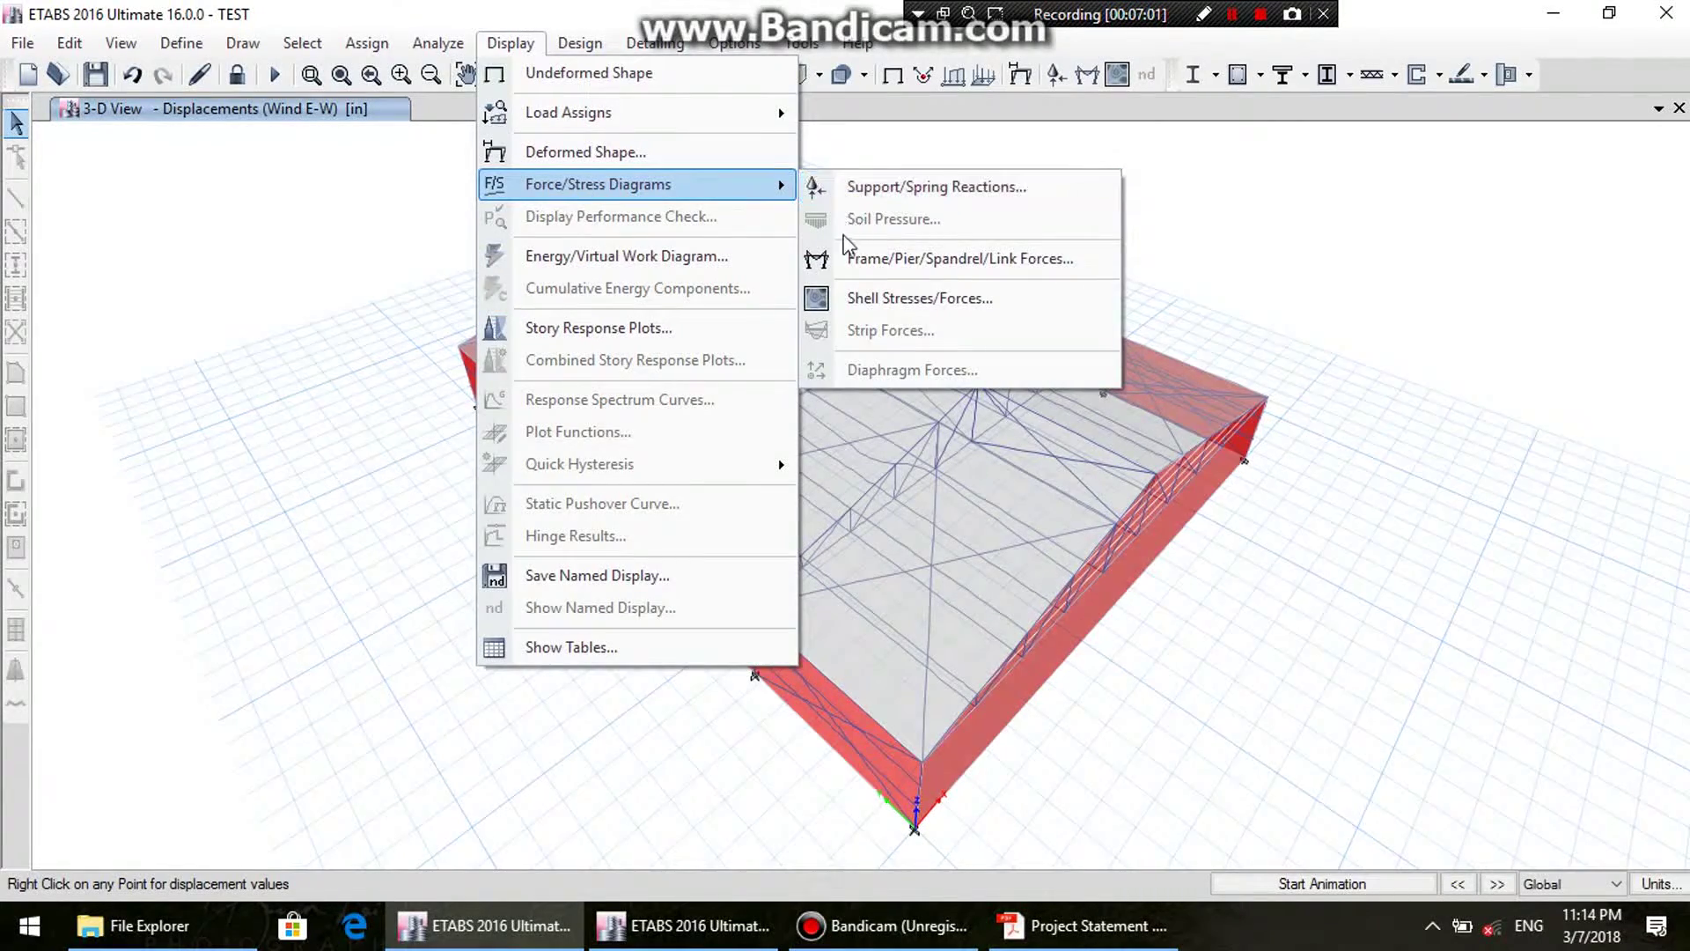
{"action": "left_click", "coordinate": [533, 44]}
{"action": "left_click", "coordinate": [503, 50]}
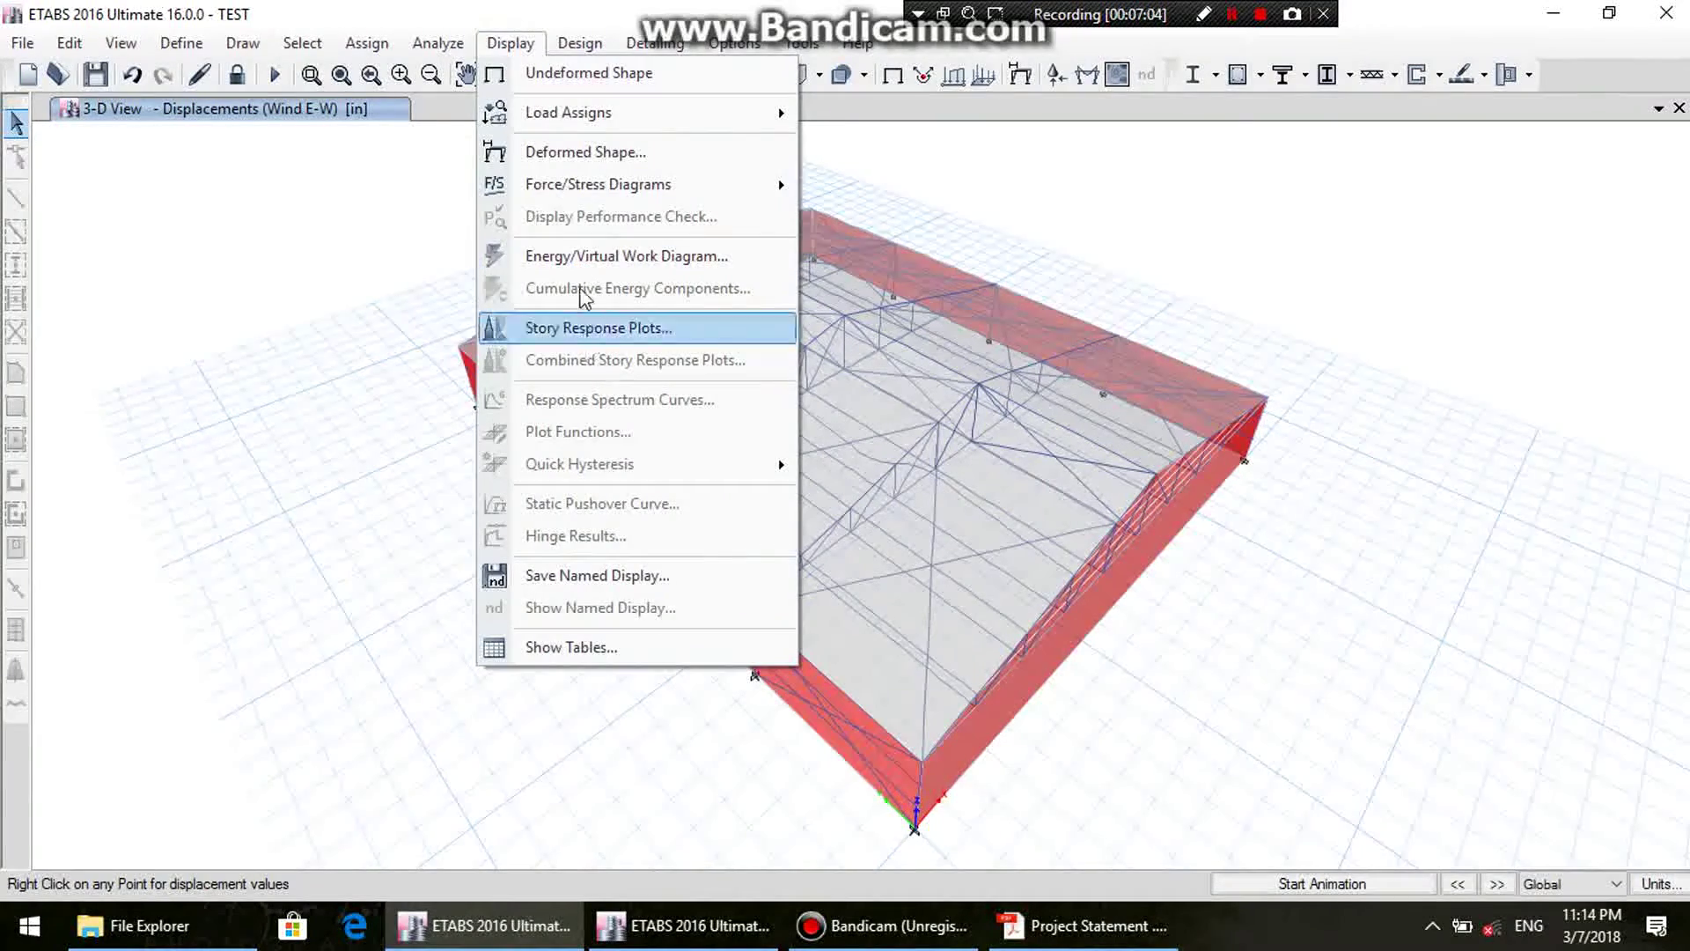
{"action": "mouse_move", "coordinate": [669, 184]}
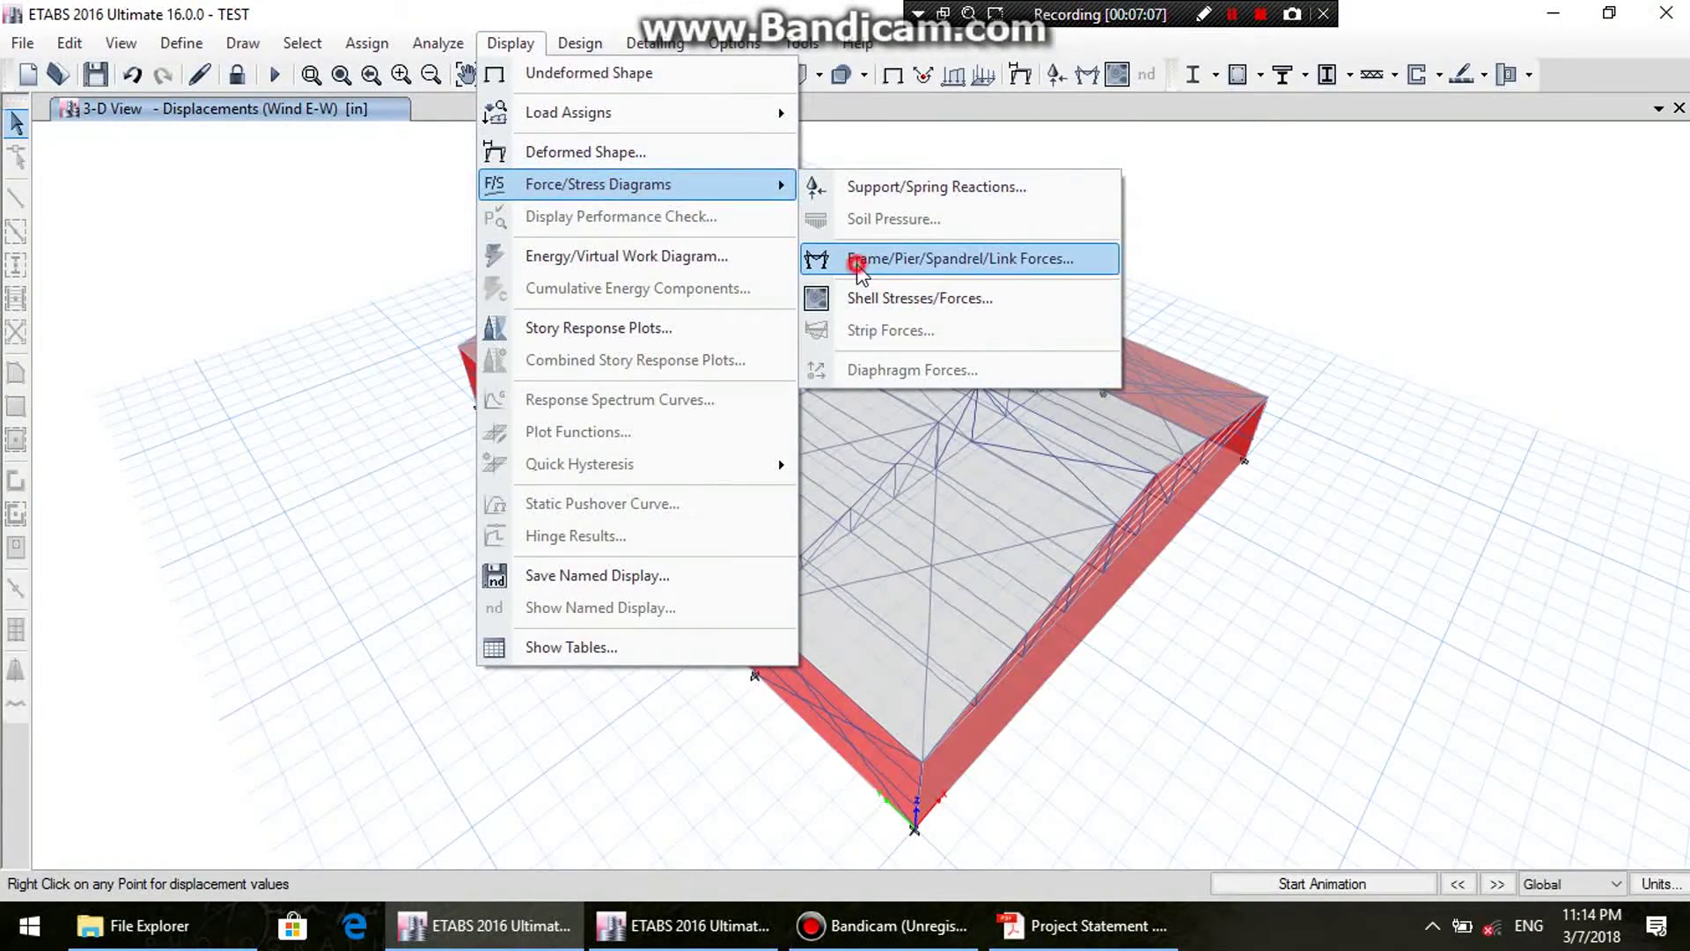
{"action": "left_click", "coordinate": [854, 262]}
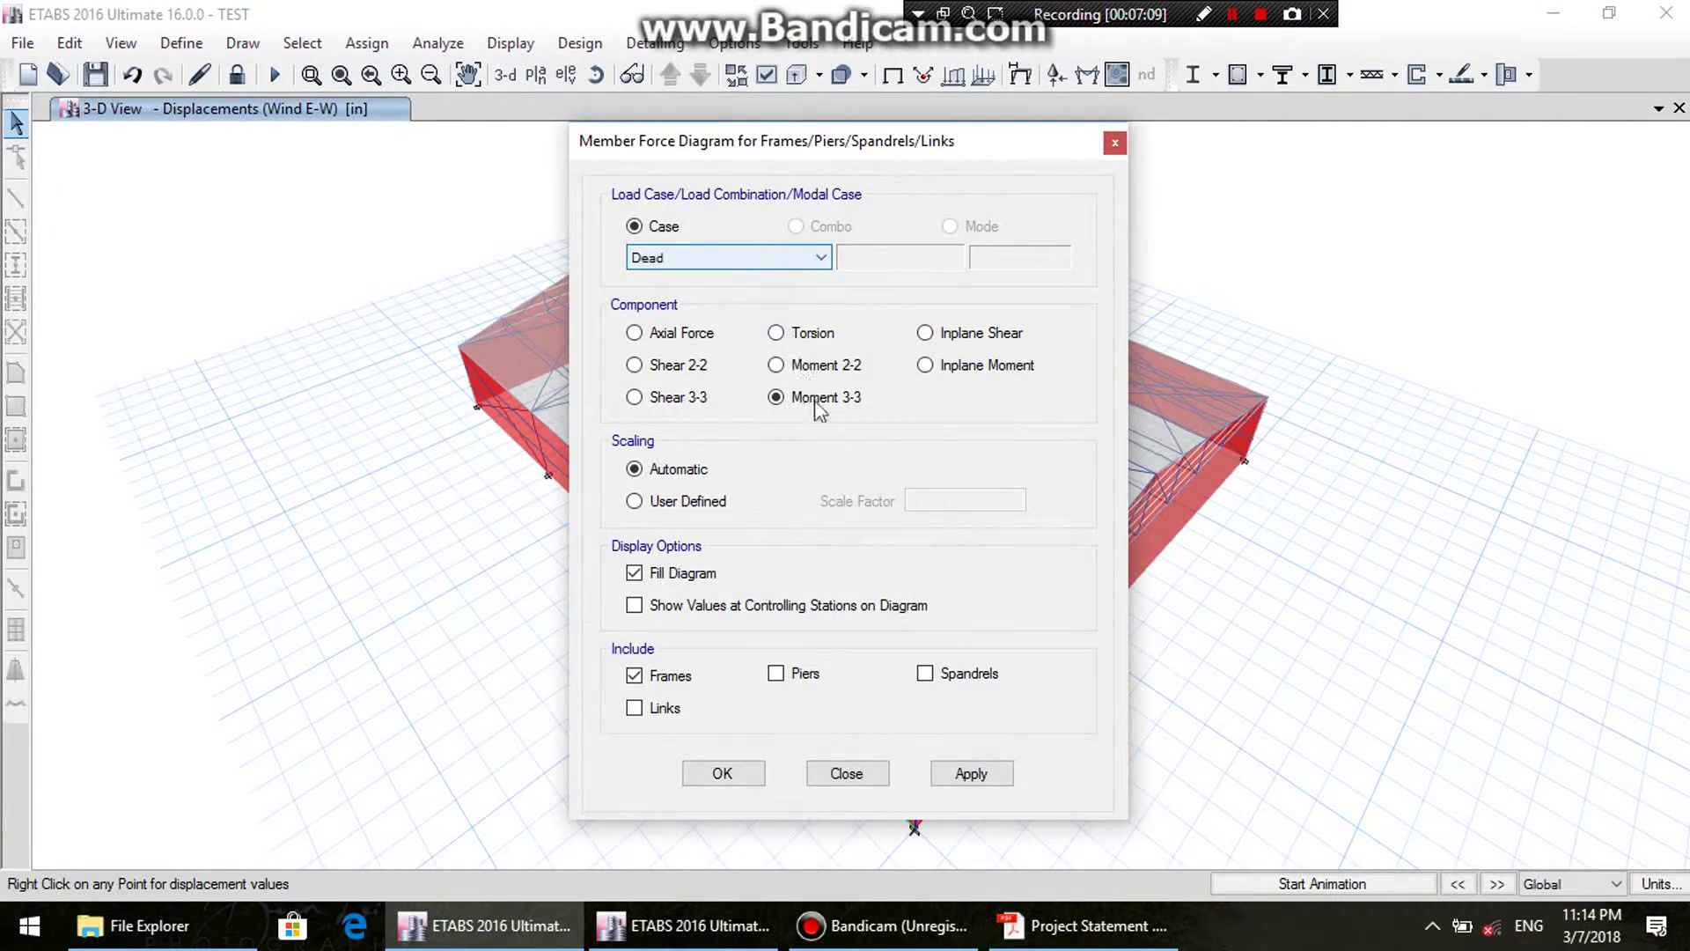
{"action": "left_click", "coordinate": [972, 773]}
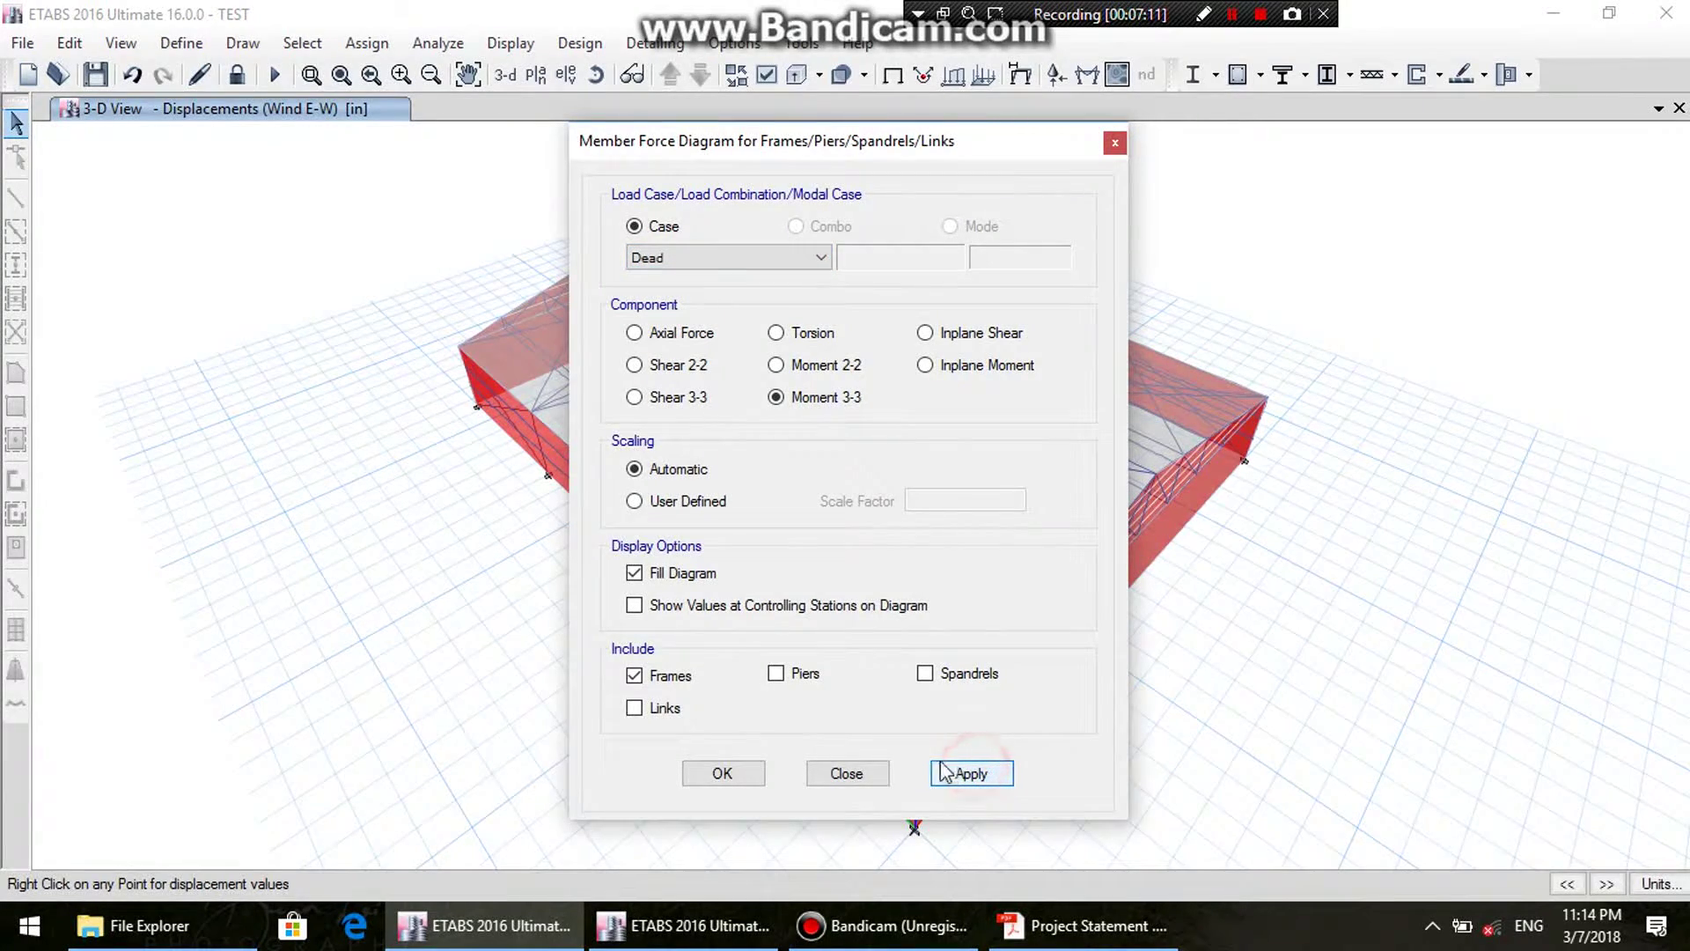
{"action": "left_click", "coordinate": [855, 772]}
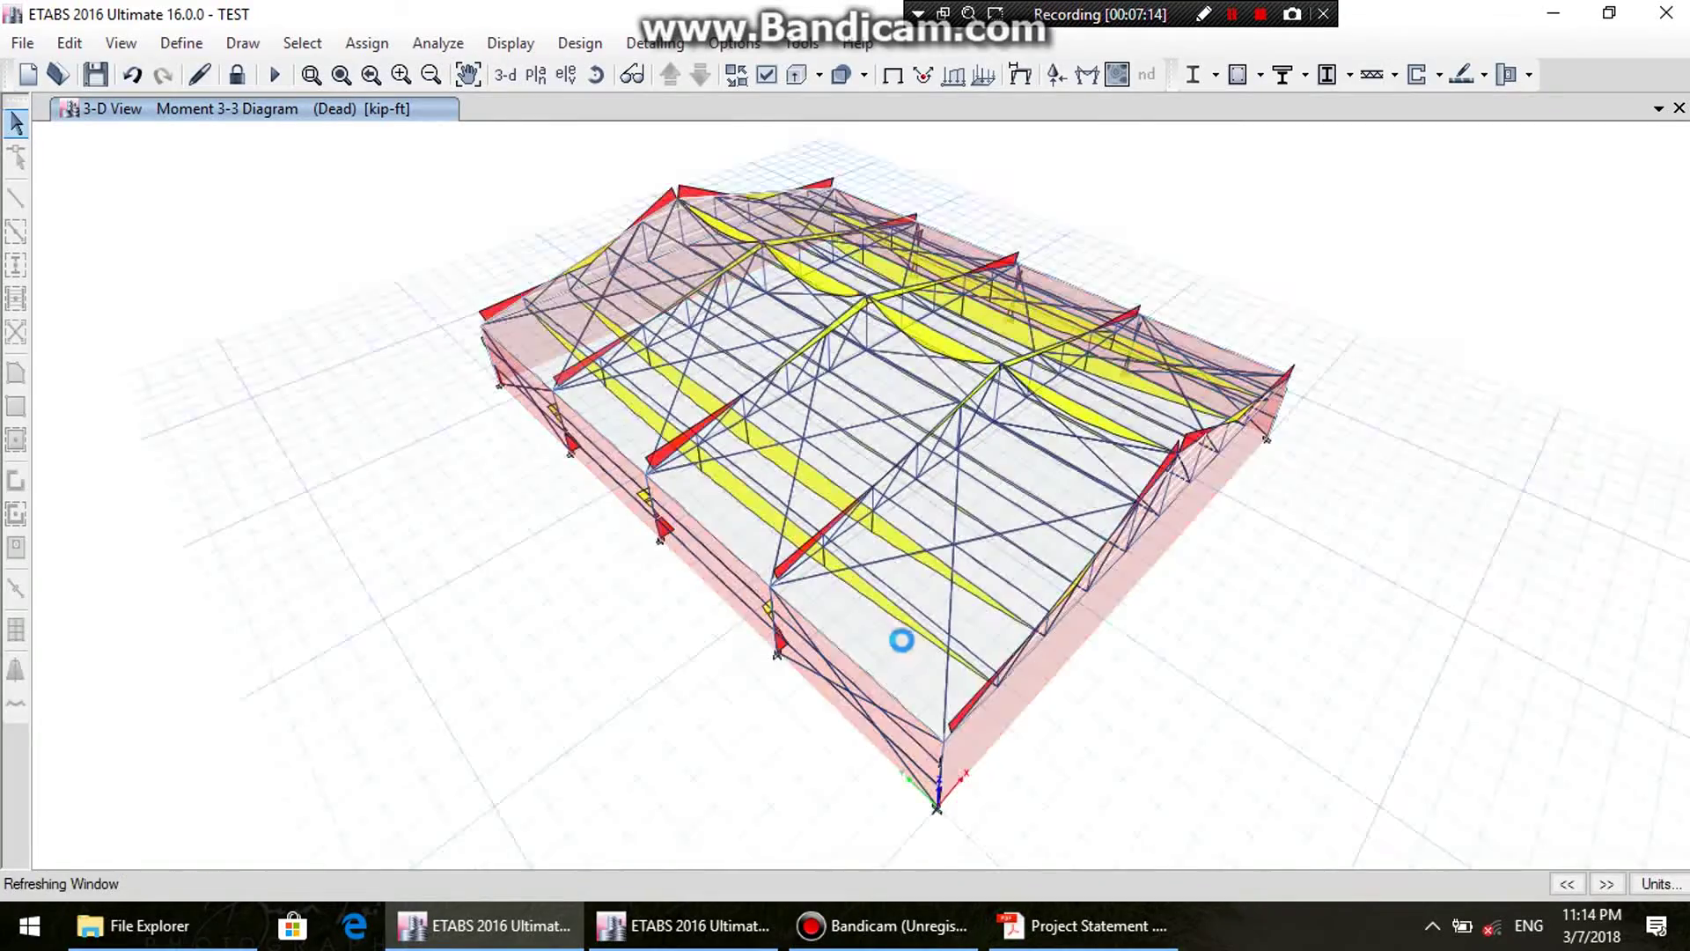
- Probe the Dead Moment 3-3 values at several points along the roof purlins and truss members
{"action": "left_click", "coordinate": [878, 591]}
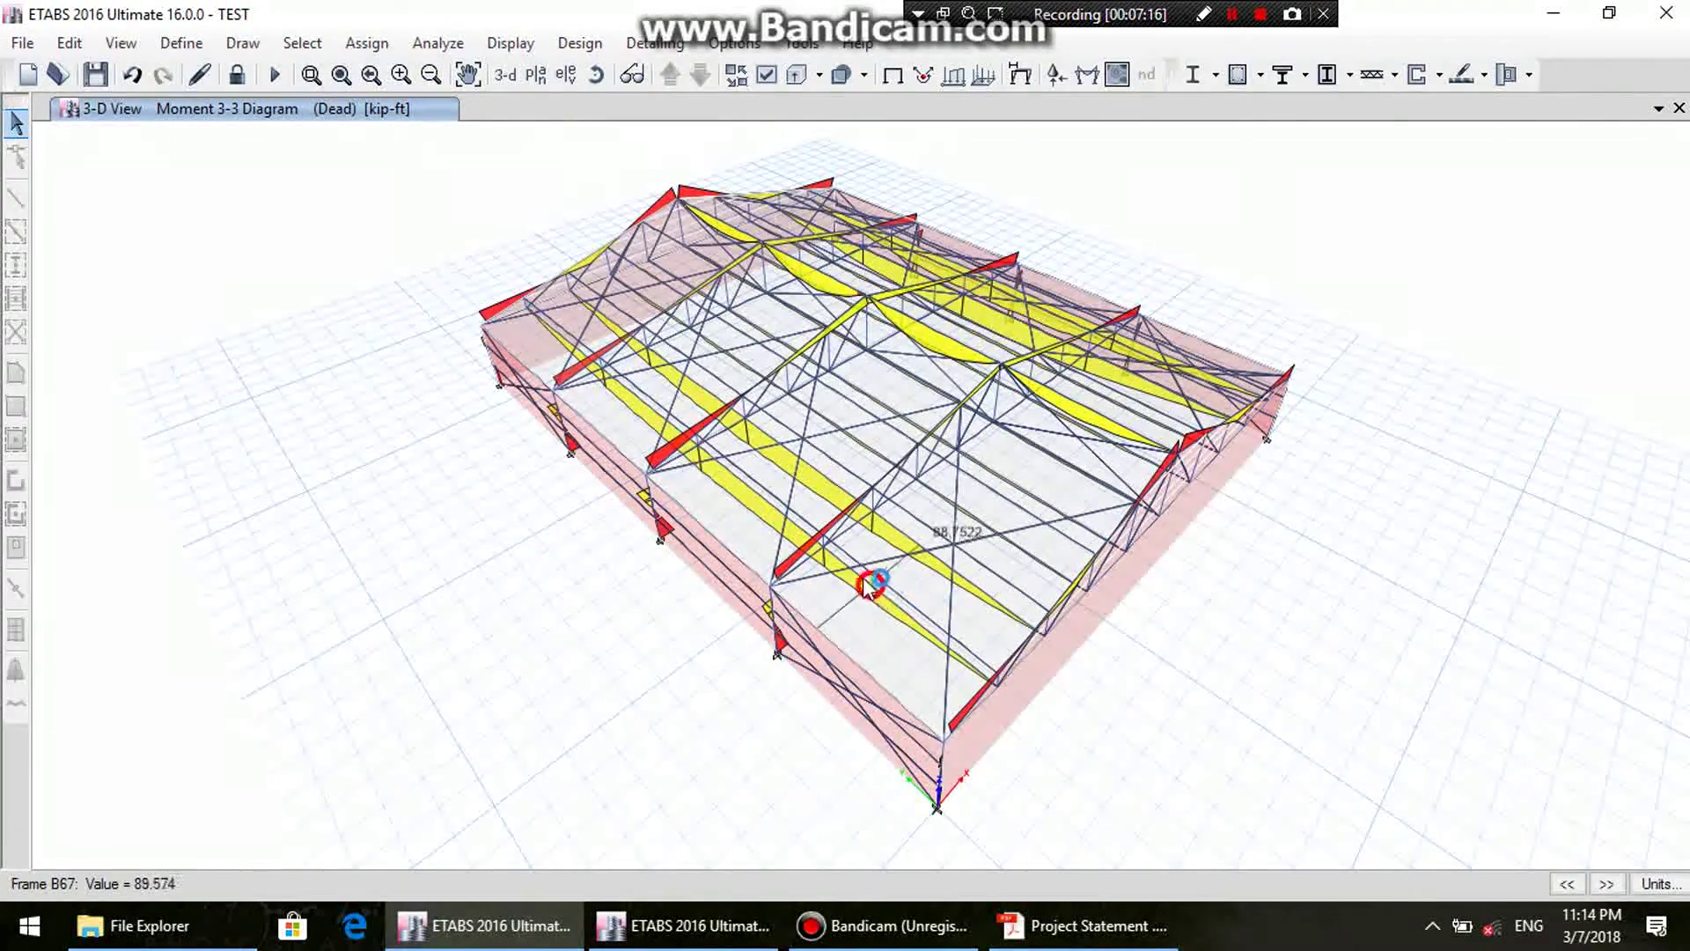
{"action": "left_click", "coordinate": [743, 484]}
{"action": "left_click", "coordinate": [739, 478]}
{"action": "left_click", "coordinate": [733, 464]}
{"action": "left_click", "coordinate": [669, 413]}
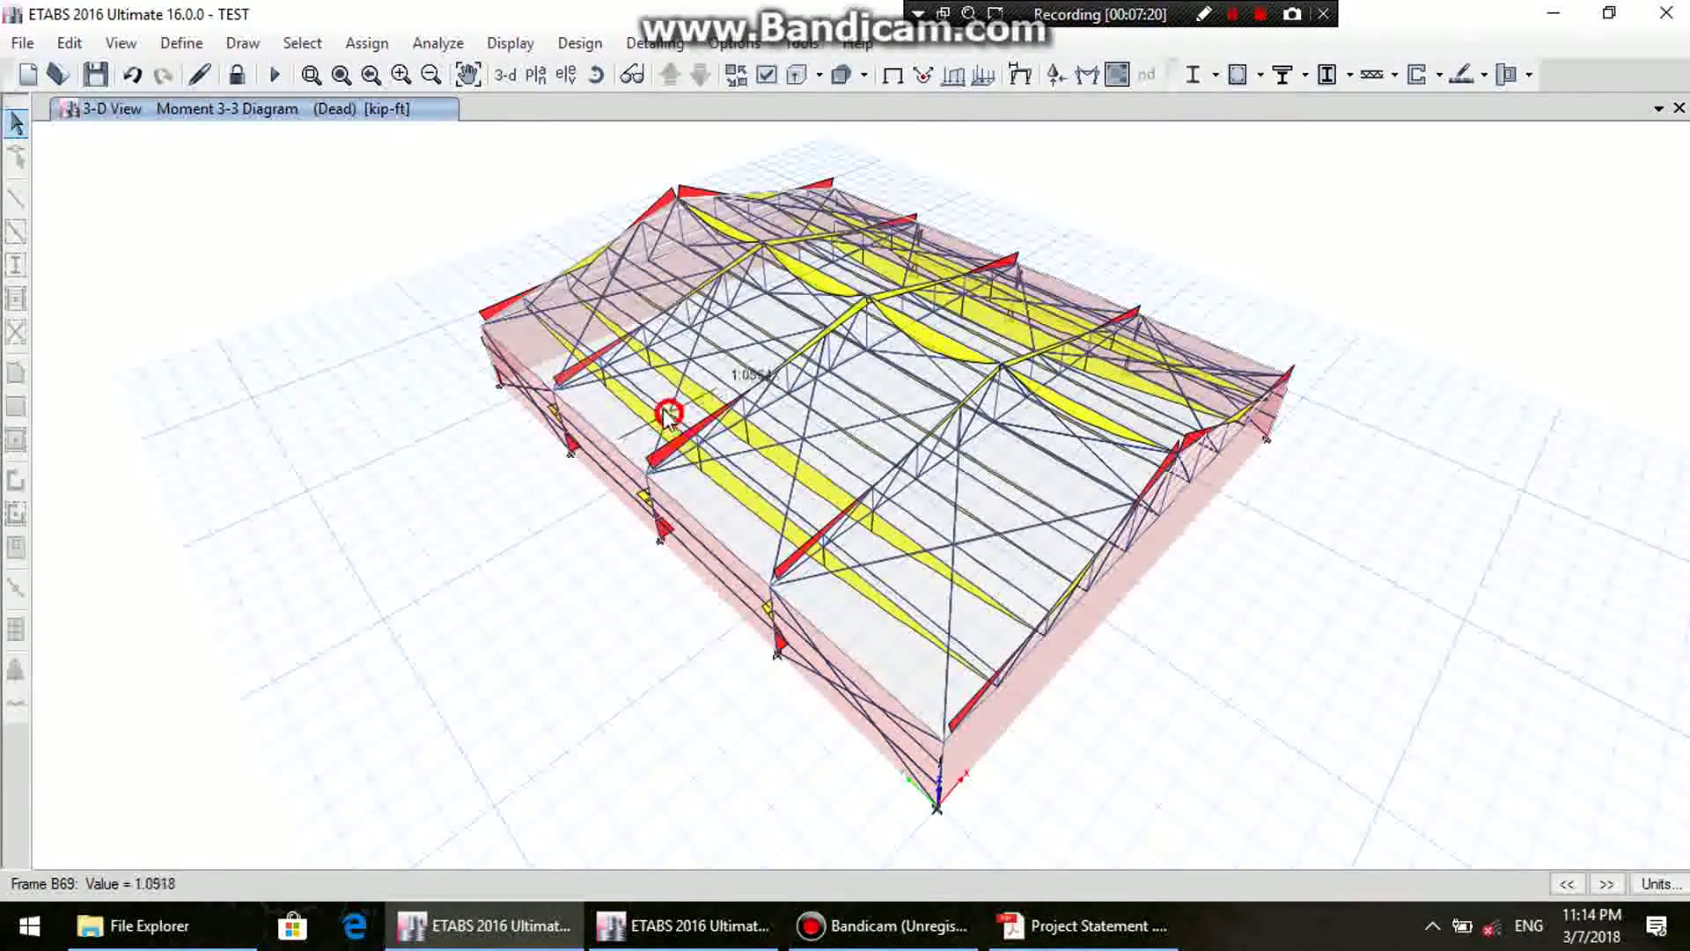
{"action": "left_click", "coordinate": [947, 426]}
{"action": "left_click", "coordinate": [907, 315]}
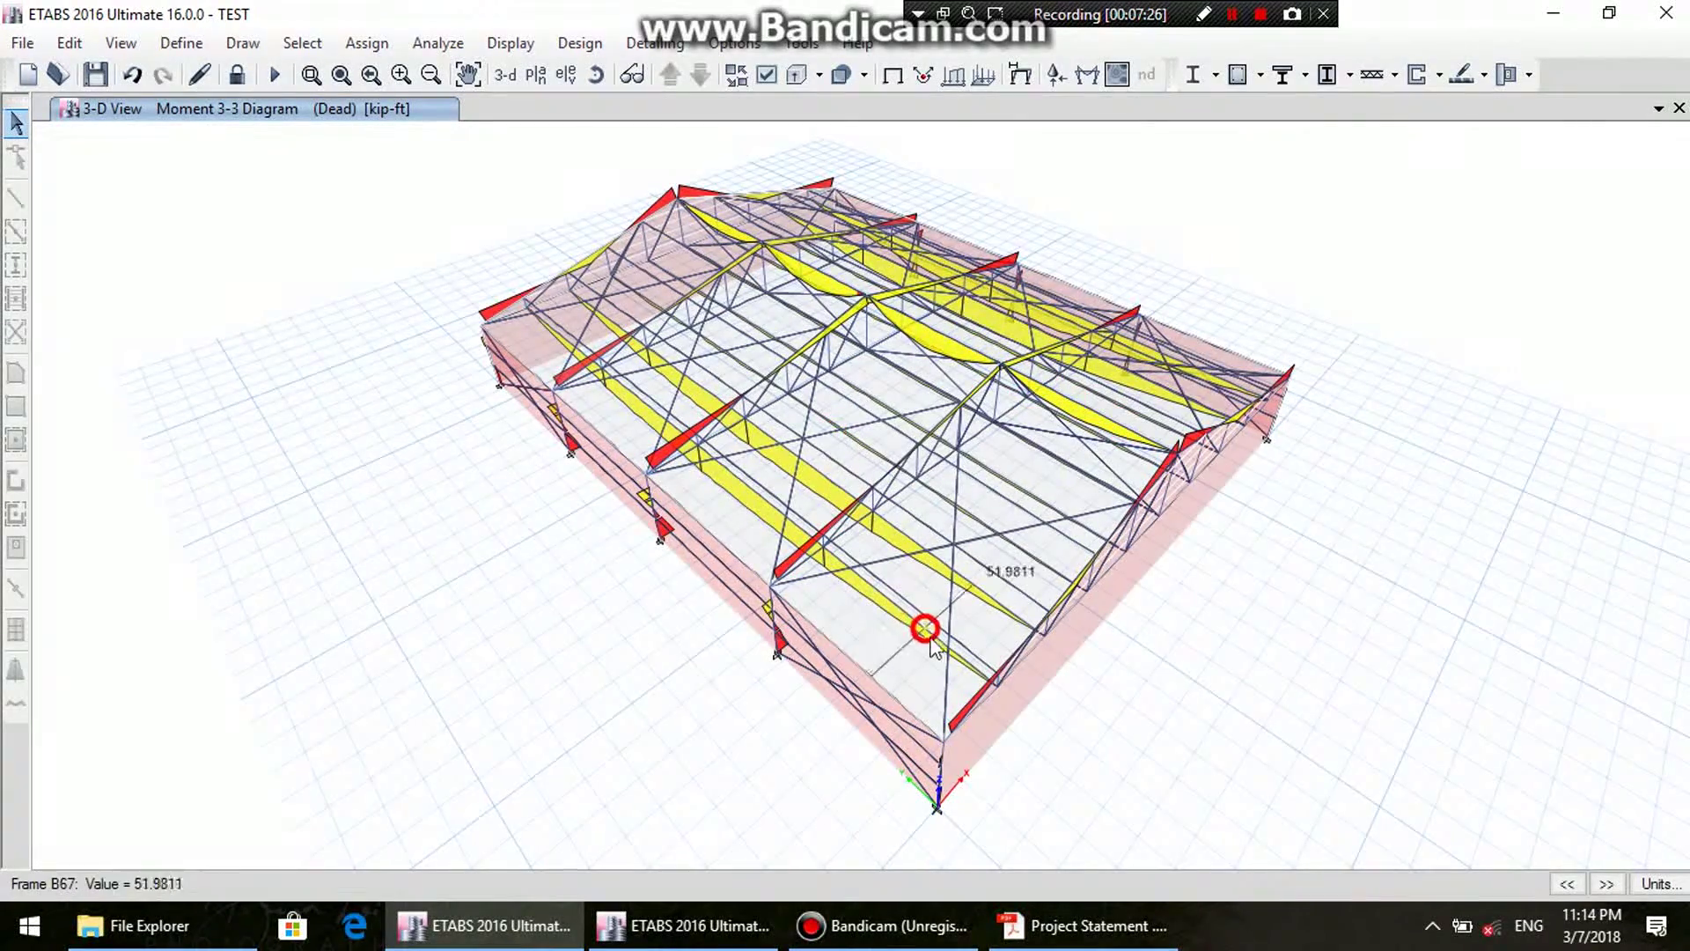
- Check the Dead Moment 3-3 values on the origin-end truss and side-wall members, and examine the roof bracing and purlins up close
{"action": "middle_click_drag", "start_coordinate": [691, 585], "coordinate": [486, 483]}
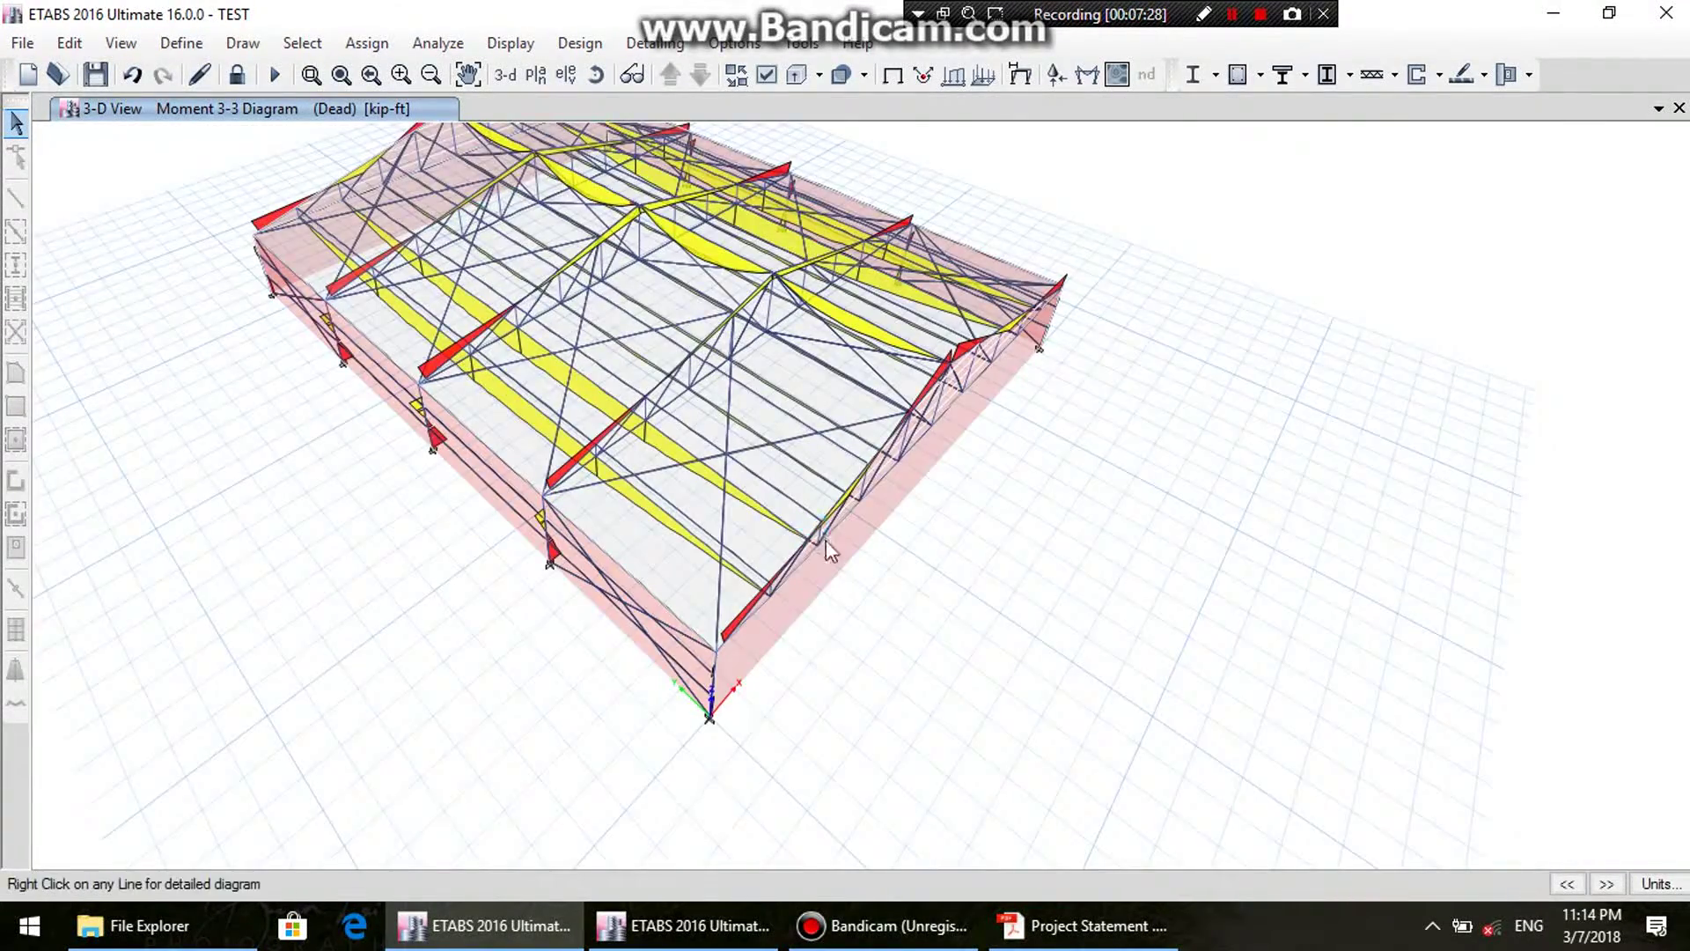
{"action": "left_click", "coordinate": [798, 554]}
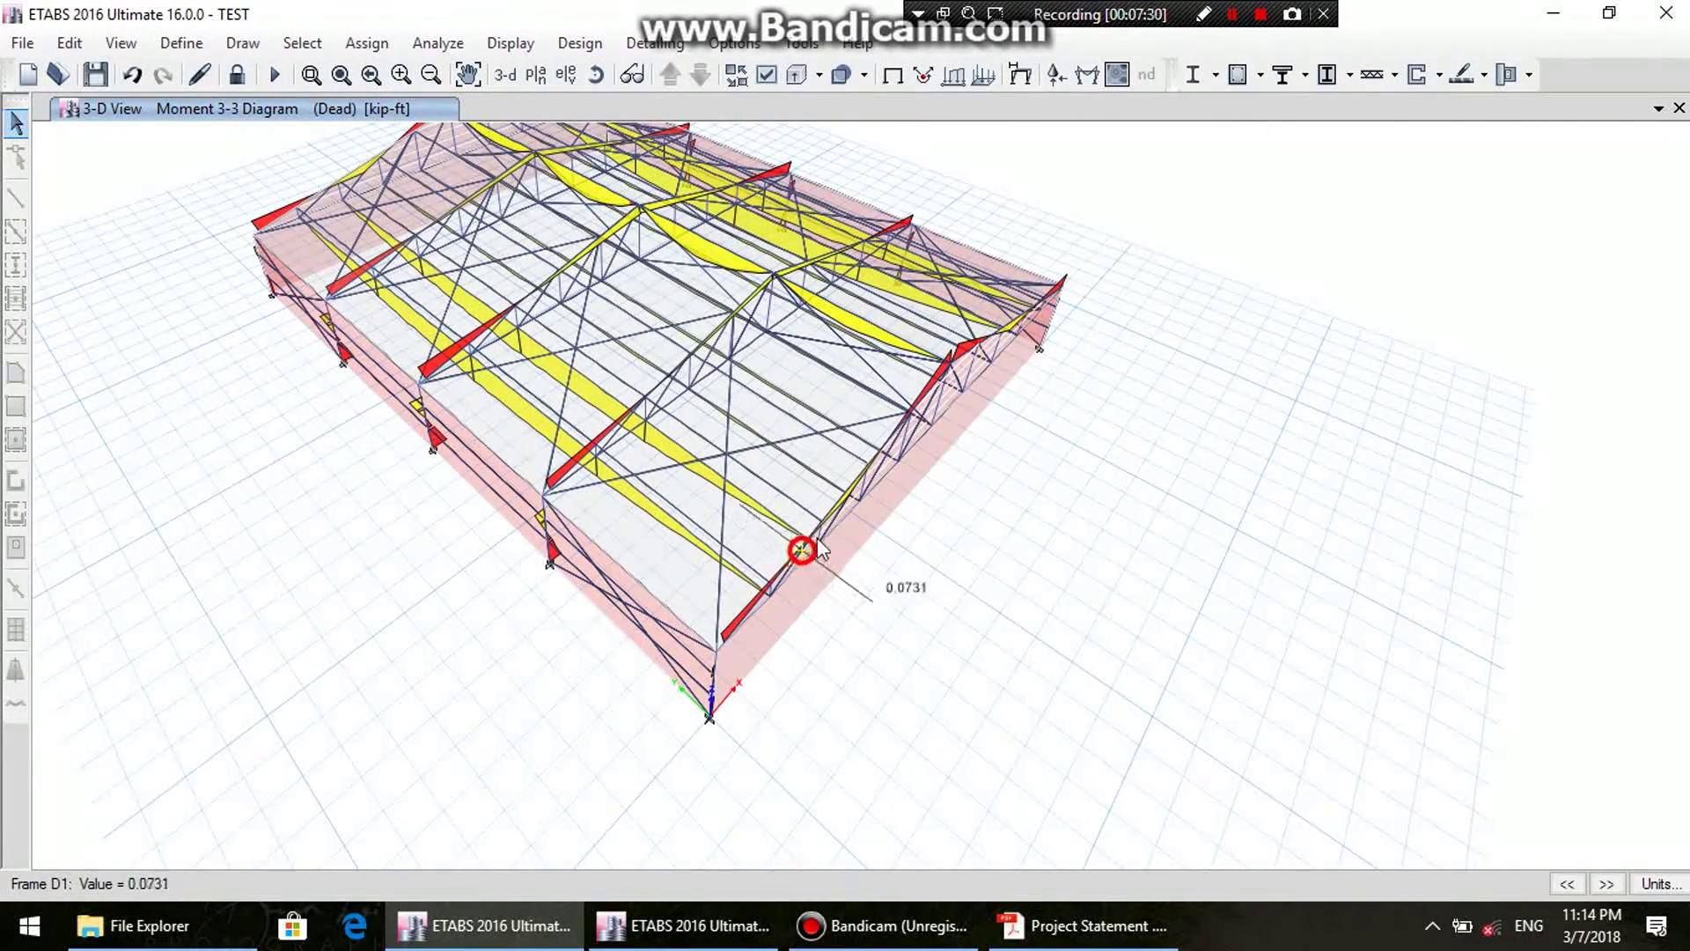
{"action": "left_click_drag", "start_coordinate": [713, 676], "coordinate": [704, 701]}
{"action": "left_click_drag", "start_coordinate": [546, 561], "coordinate": [544, 548]}
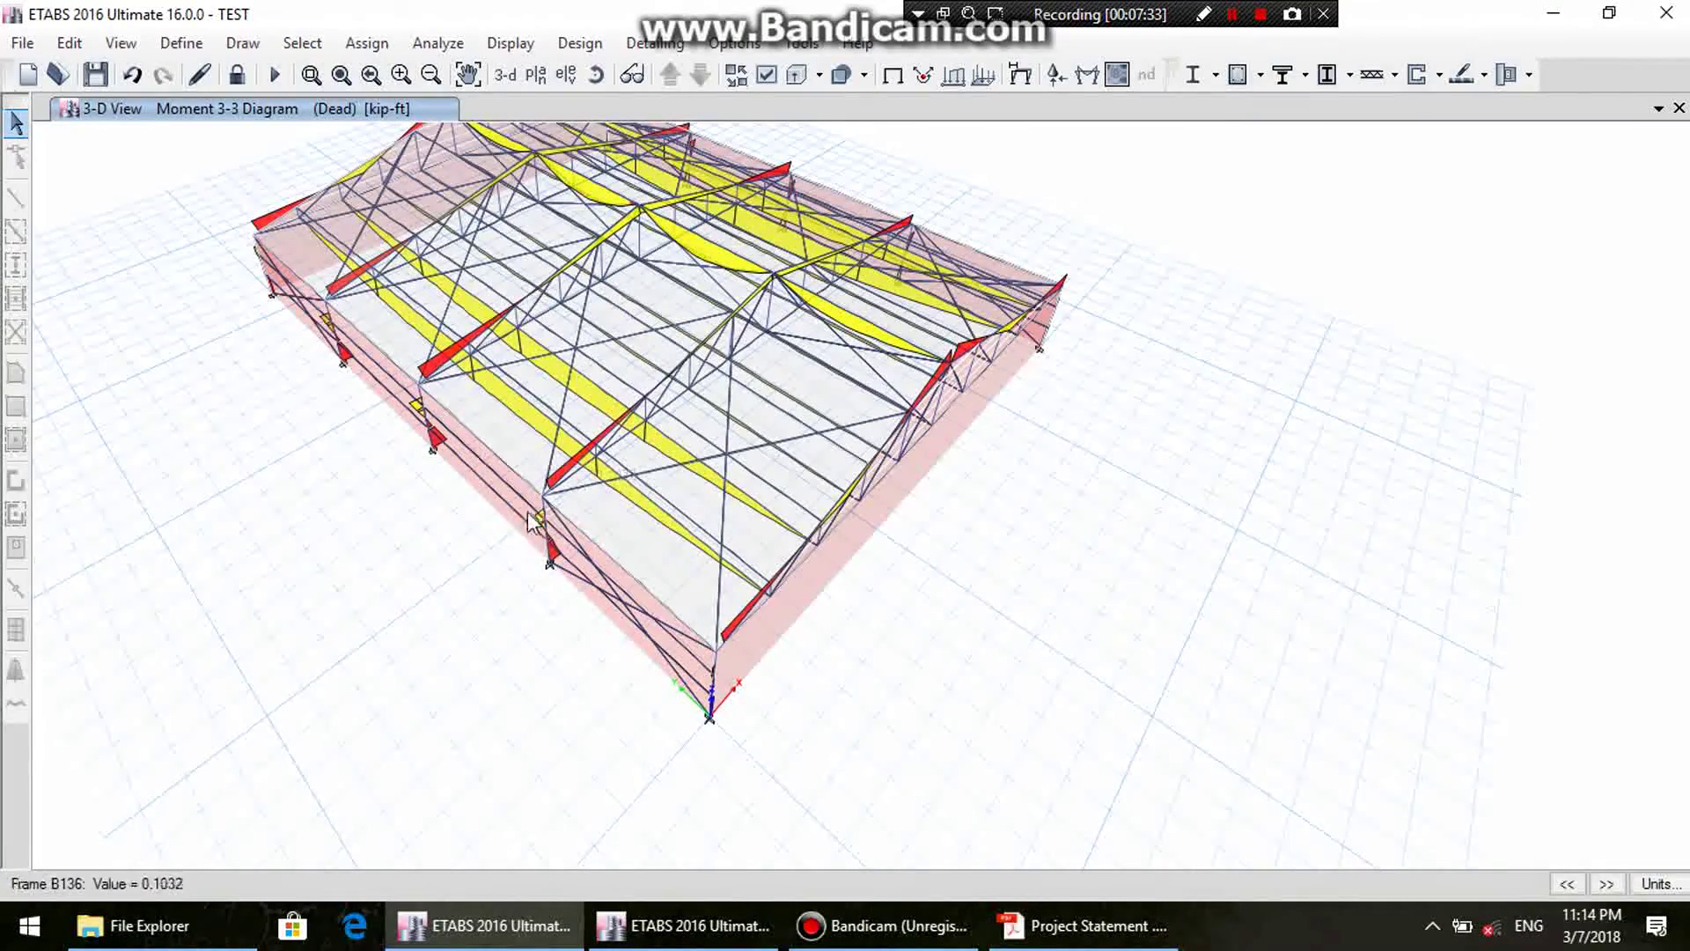
{"action": "left_click", "coordinate": [434, 373]}
{"action": "middle_click_drag", "start_coordinate": [434, 373], "coordinate": [562, 86], "text": "shift"}
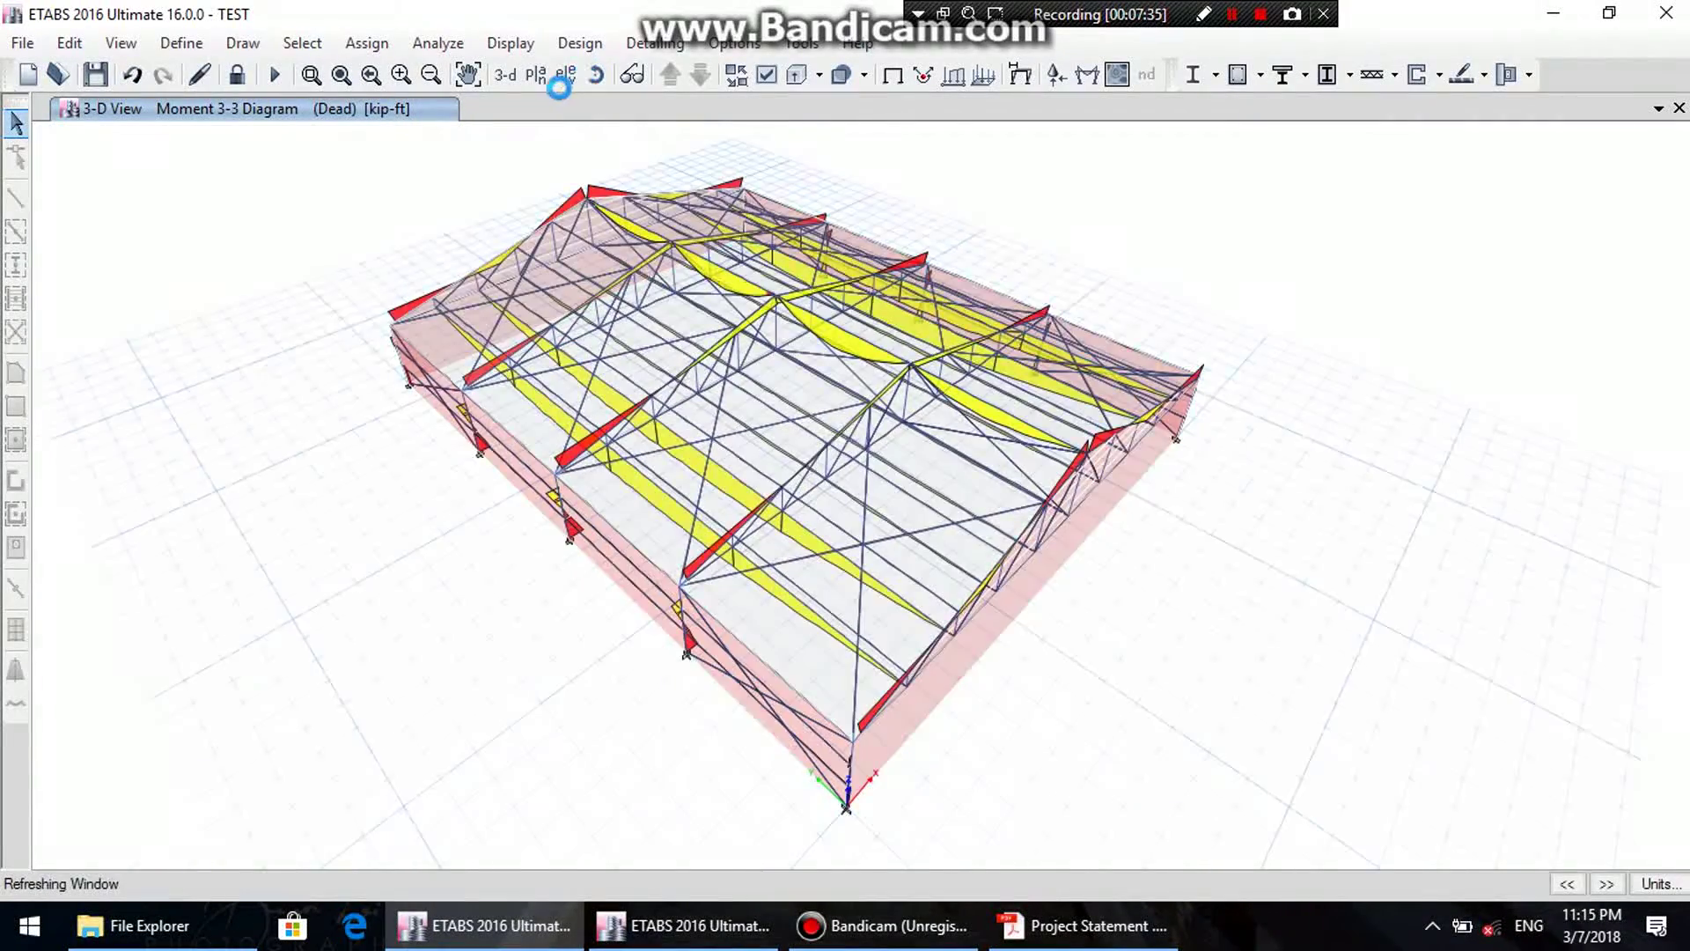
{"action": "scroll", "coordinate": [570, 407], "scroll_direction": "up", "scroll_amount": 5}
{"action": "left_click", "coordinate": [844, 628]}
{"action": "left_click_drag", "start_coordinate": [844, 628], "coordinate": [803, 609]}
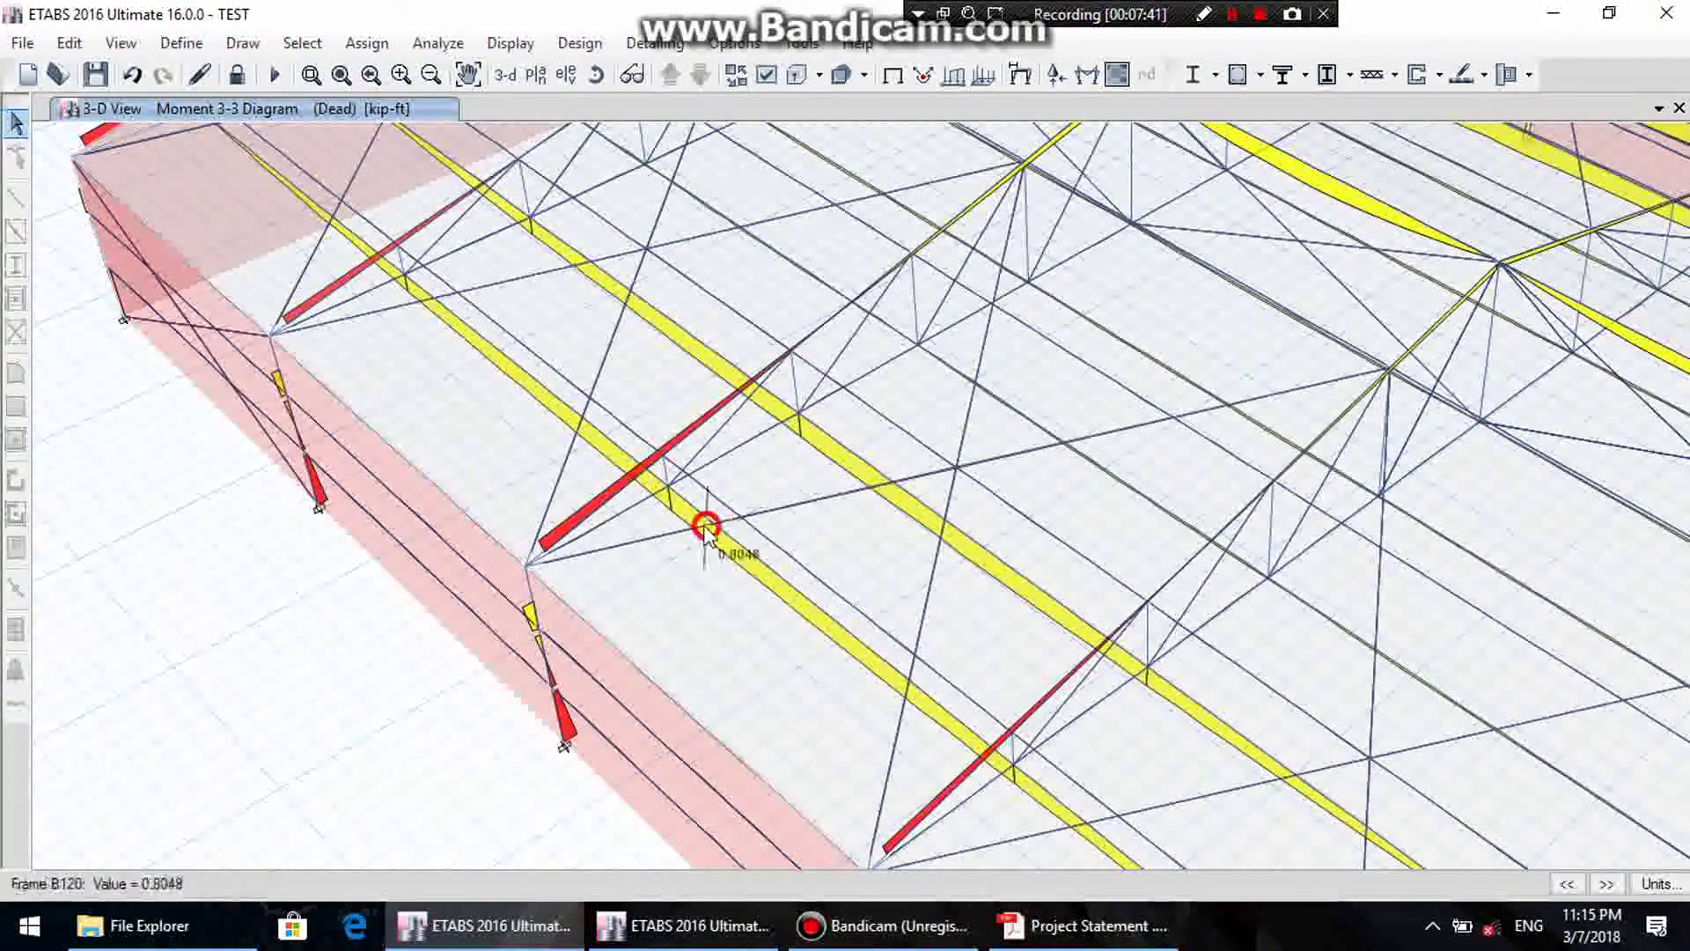
{"action": "left_click_drag", "start_coordinate": [488, 355], "coordinate": [490, 321]}
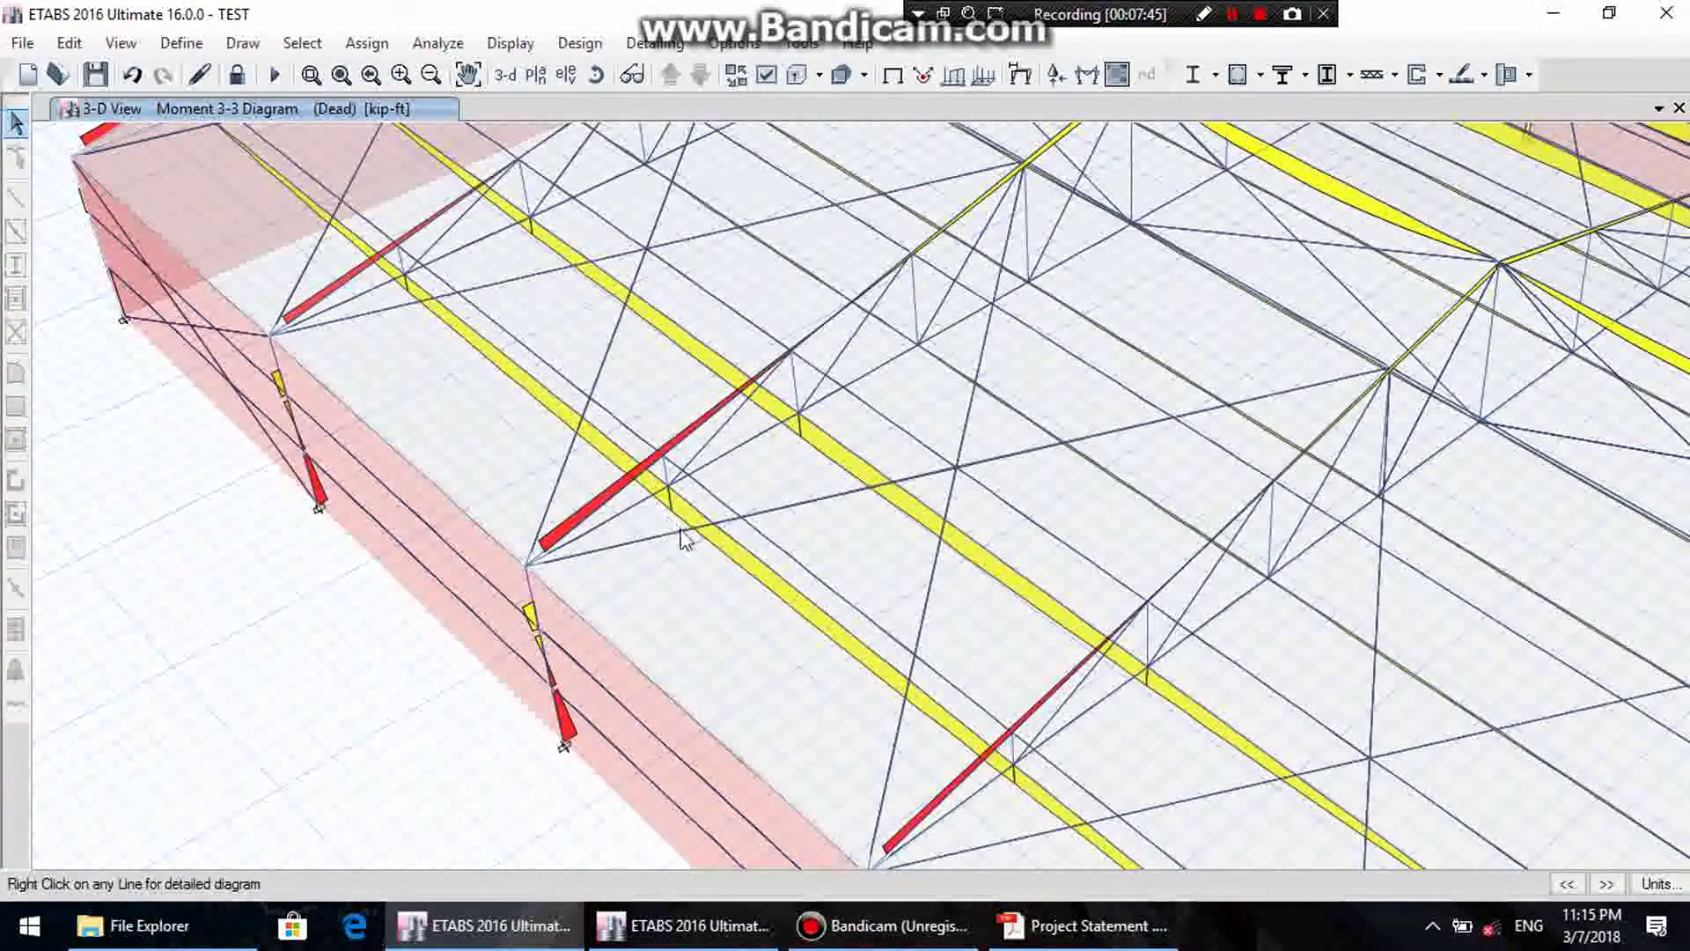
{"action": "scroll", "coordinate": [458, 371], "scroll_direction": "down", "scroll_amount": 5}
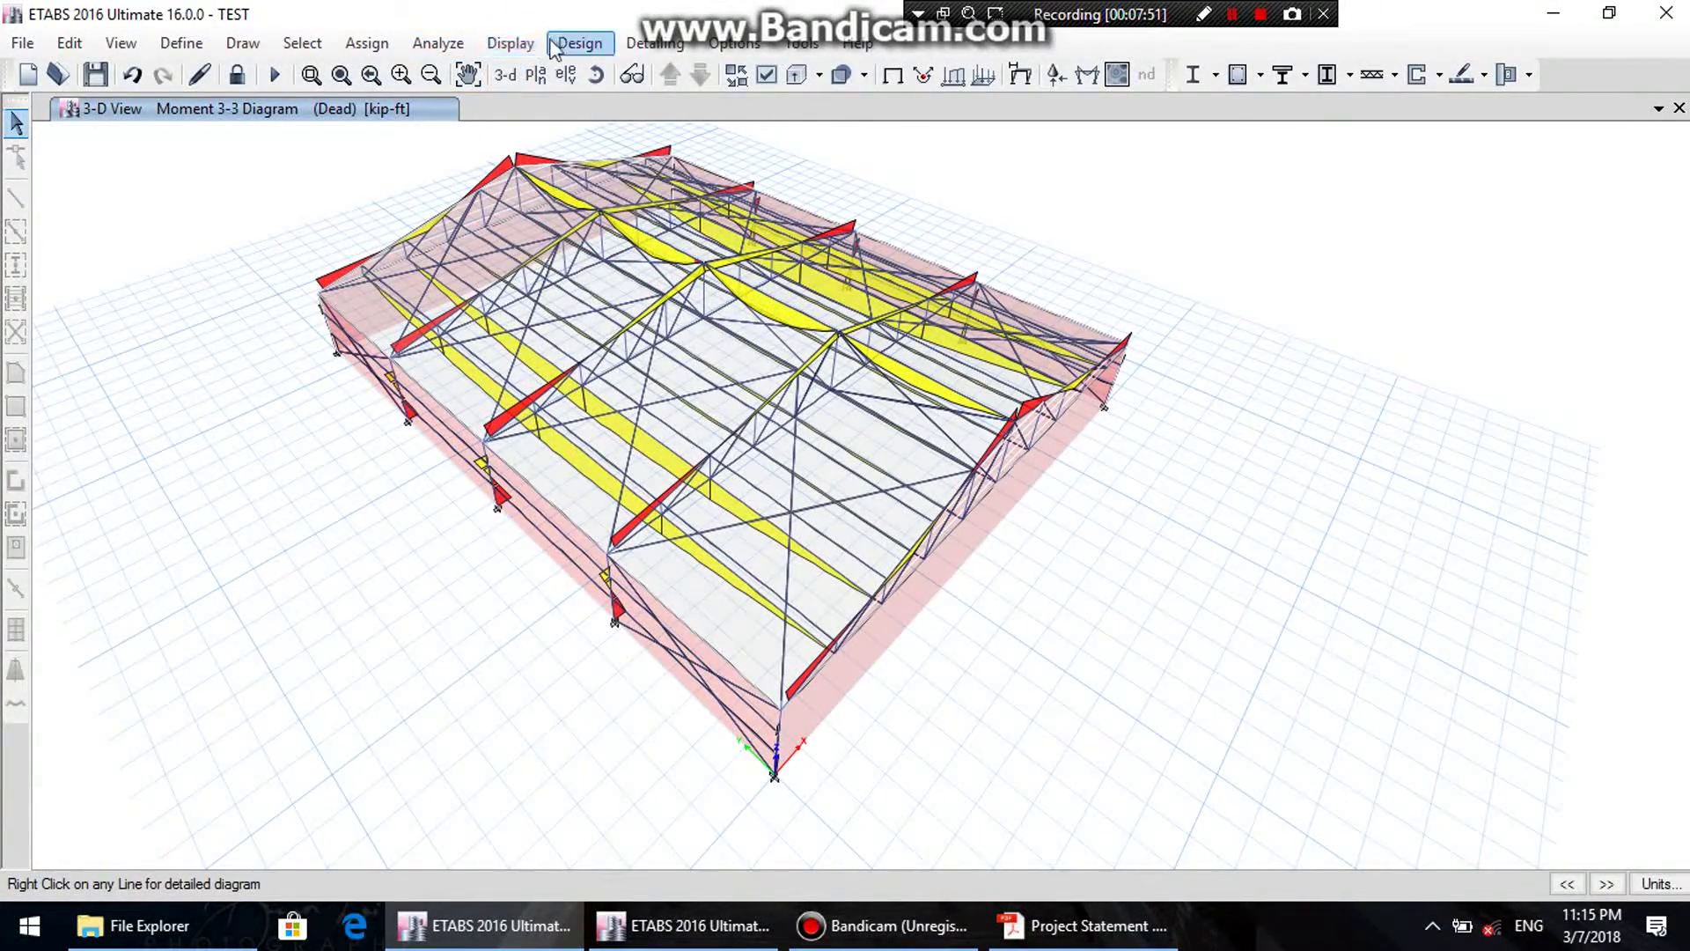
- Display the filled Axial Force diagram of the frames for the Dead case with automatic scaling
{"action": "left_click", "coordinate": [512, 40]}
{"action": "mouse_move", "coordinate": [633, 186]}
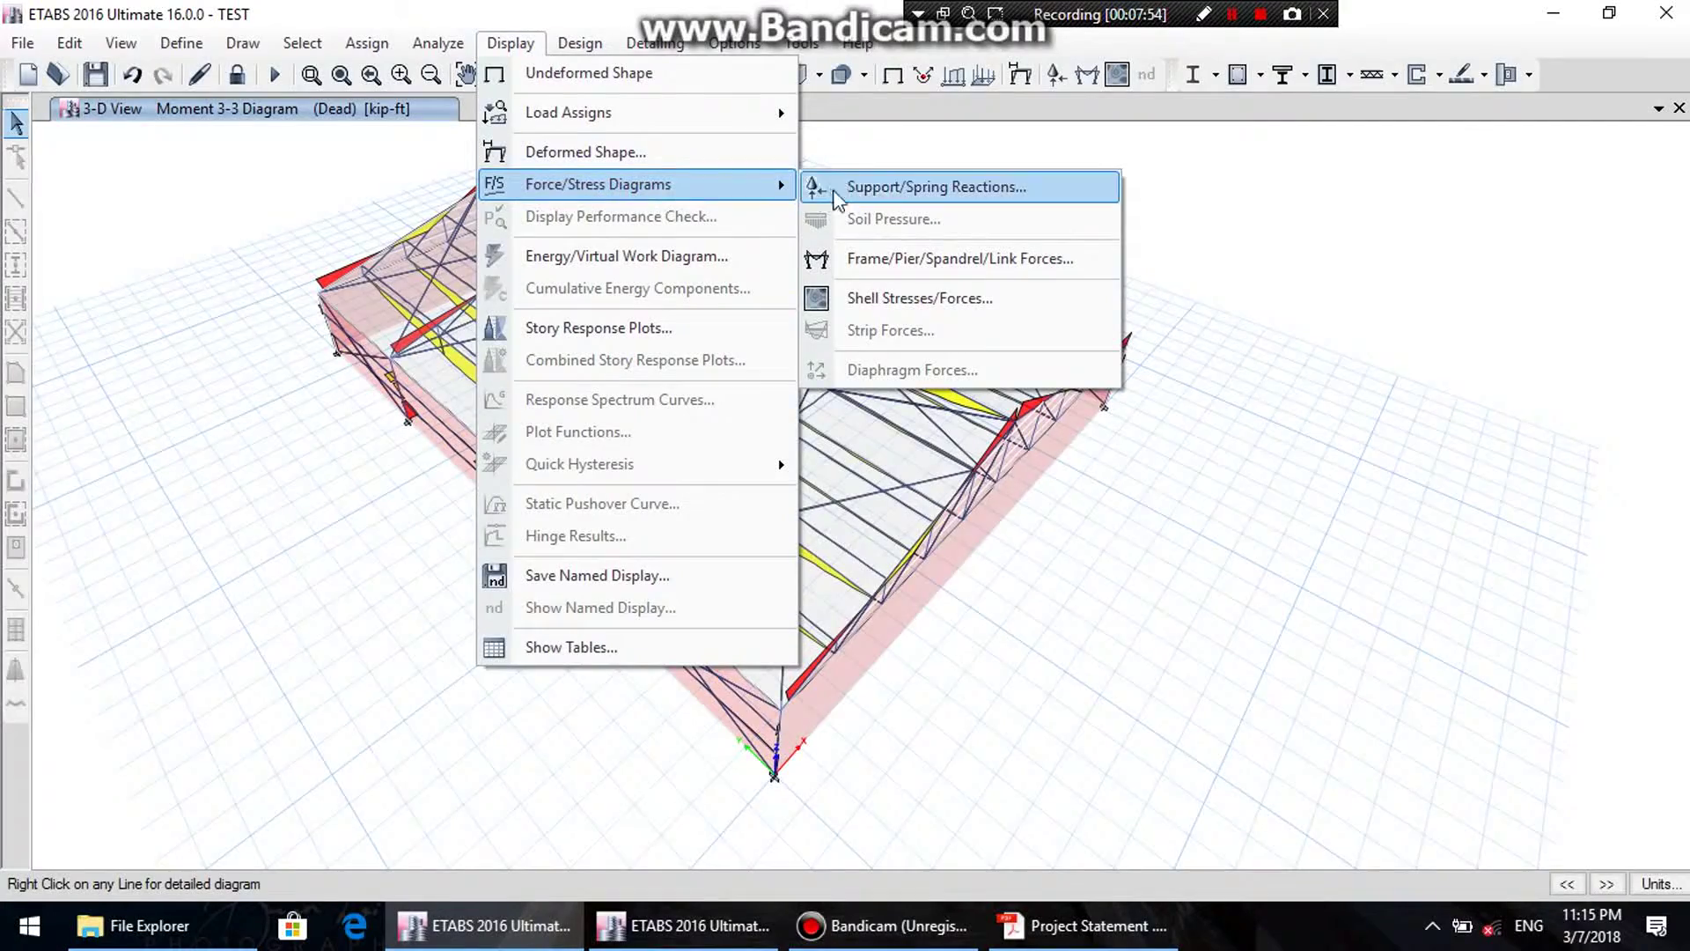
{"action": "left_click", "coordinate": [861, 257]}
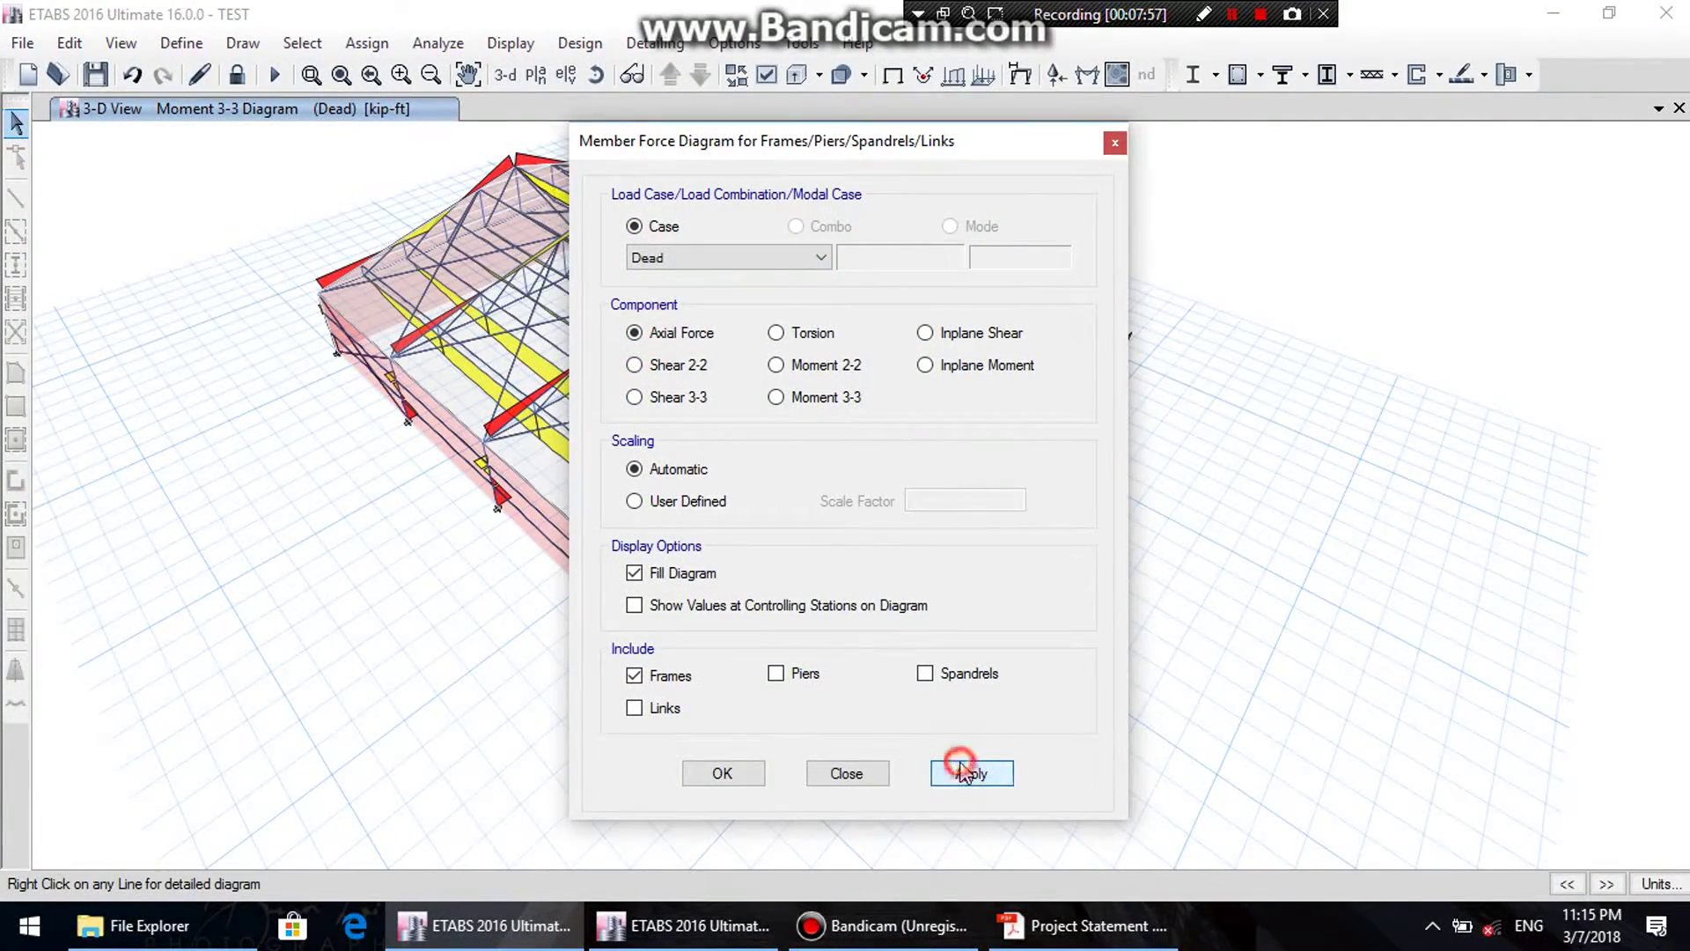
{"action": "left_click", "coordinate": [851, 773]}
- Probe the Dead axial force values along the first interior truss's top chord and on the purlins and bracing of the origin-end roof bay
{"action": "left_click", "coordinate": [609, 544]}
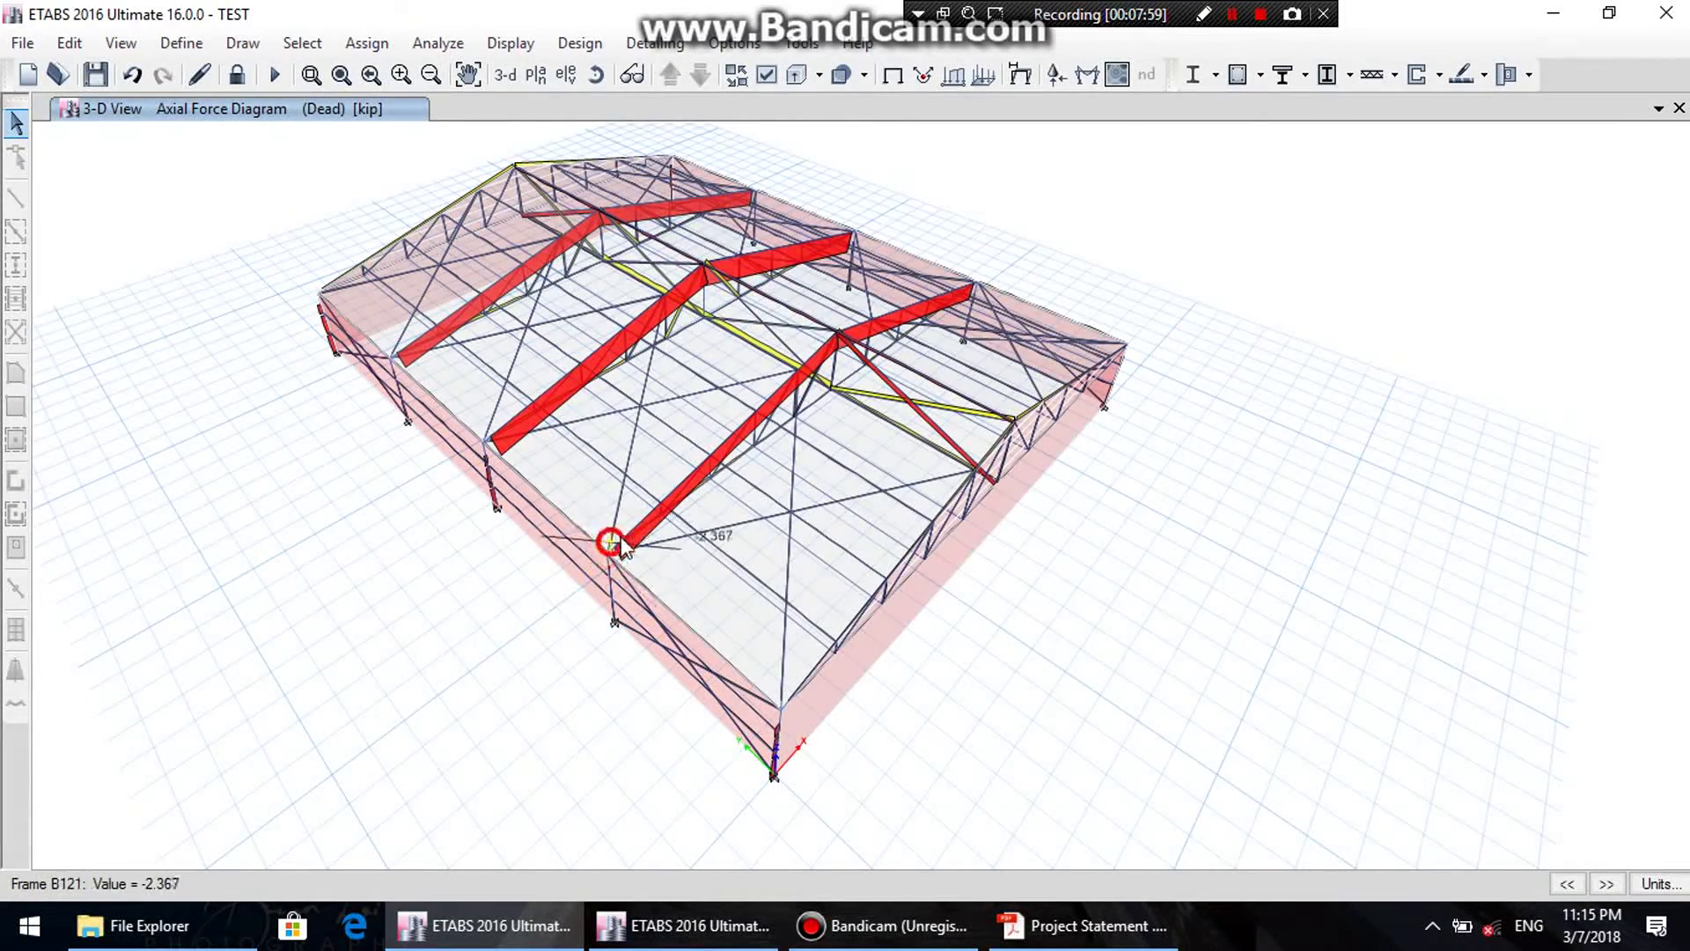
{"action": "left_click", "coordinate": [664, 506]}
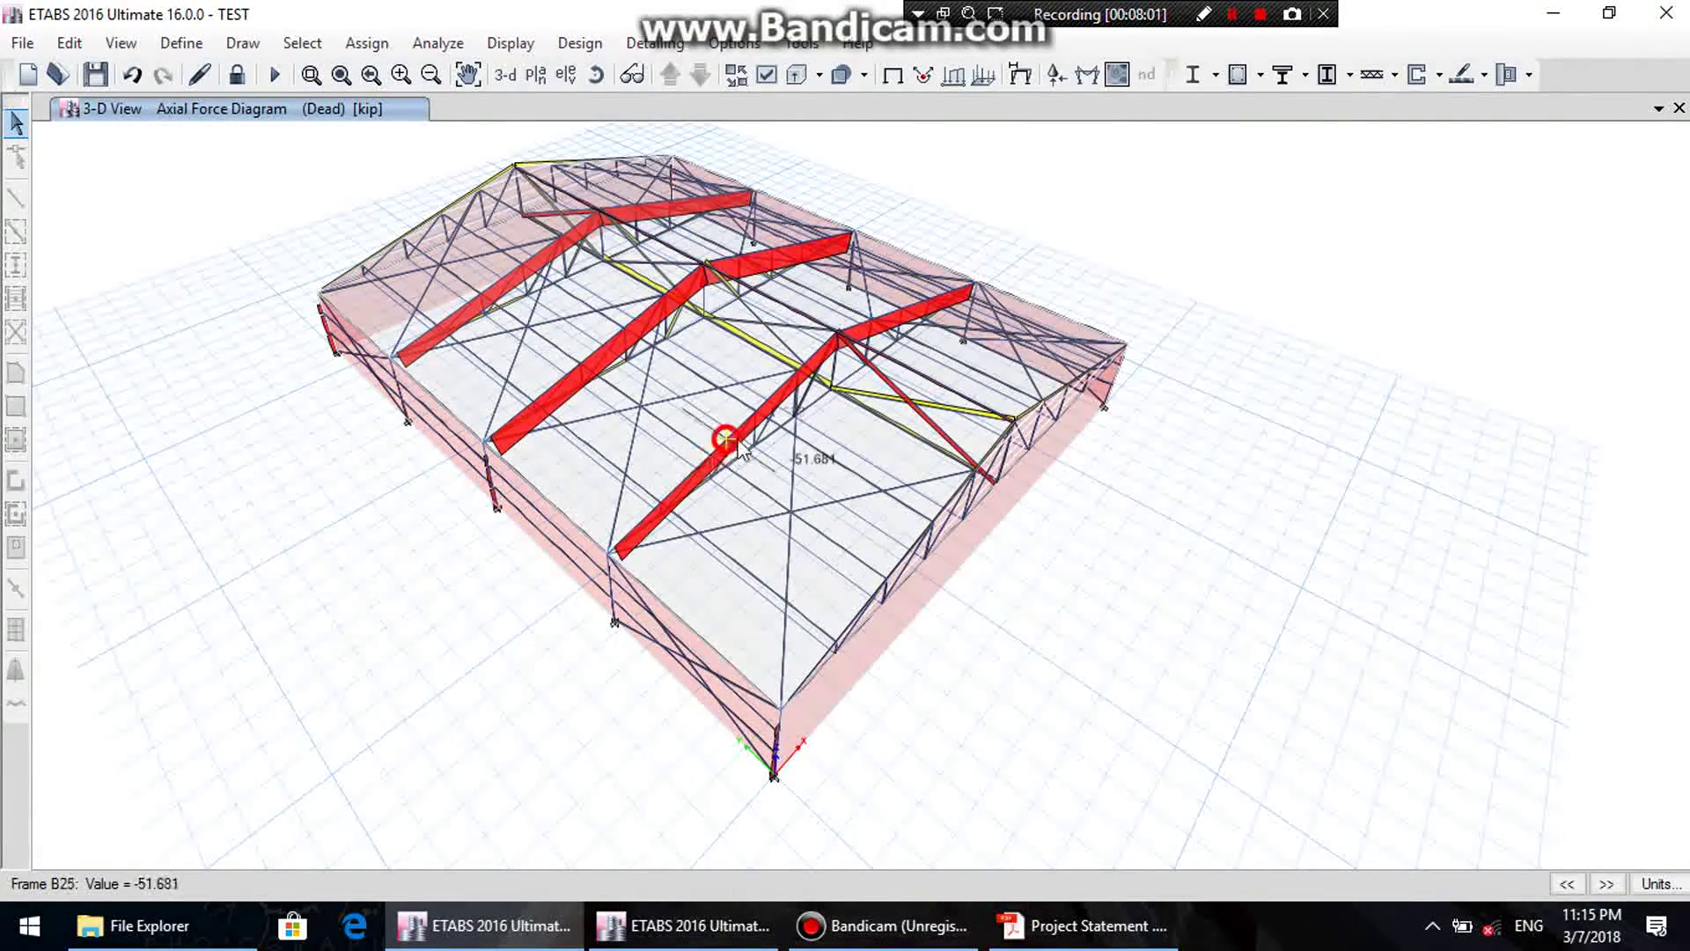
{"action": "left_click", "coordinate": [779, 503]}
{"action": "left_click", "coordinate": [789, 495]}
{"action": "left_click", "coordinate": [792, 517]}
{"action": "left_click", "coordinate": [781, 599]}
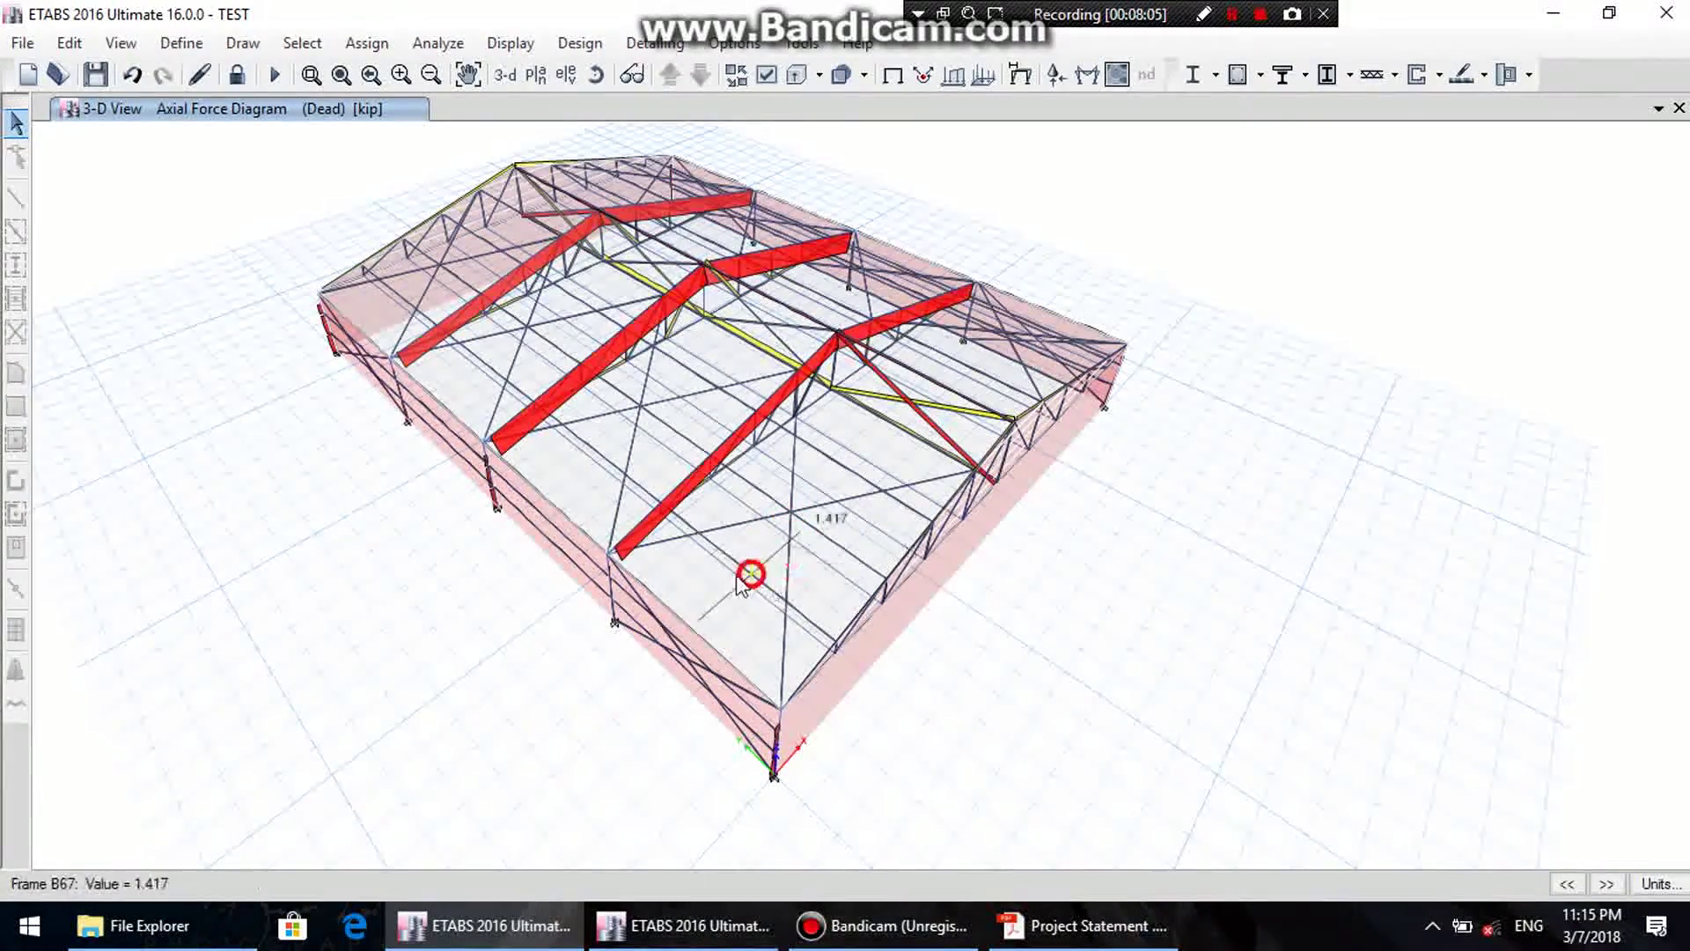
{"action": "left_click", "coordinate": [675, 535]}
{"action": "left_click", "coordinate": [697, 532]}
{"action": "left_click", "coordinate": [731, 558]}
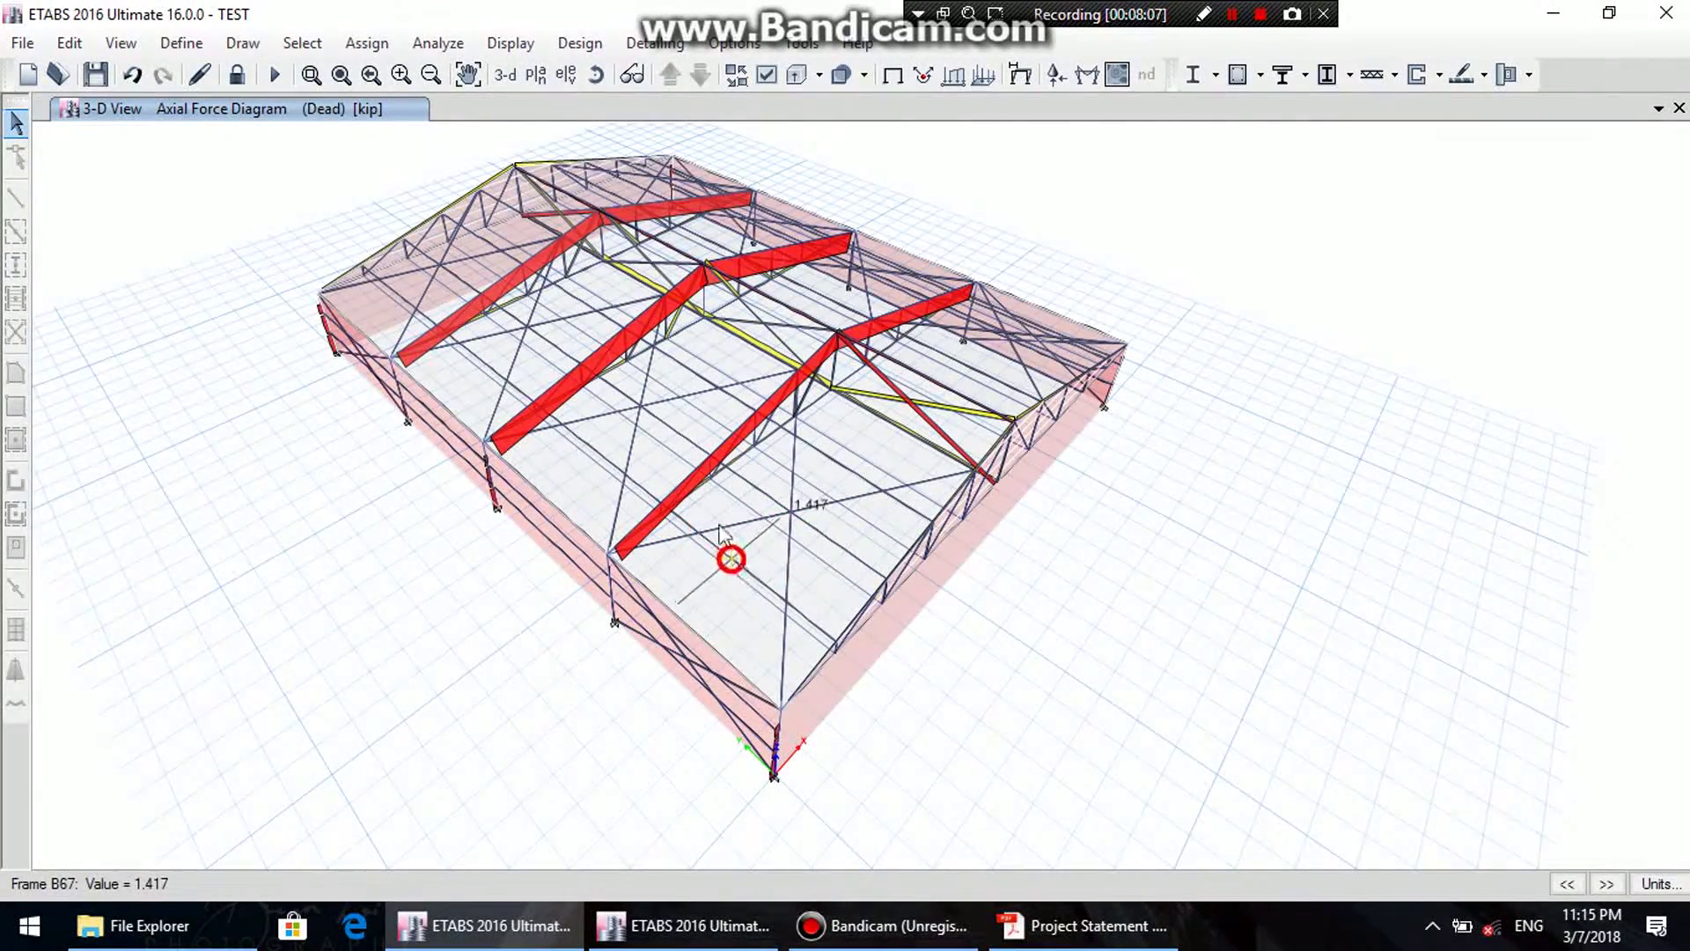
- Display the filled Axial Force diagram of the frames for the Wind E-W case and check values on the origin-end roof members
{"action": "left_click", "coordinate": [517, 50]}
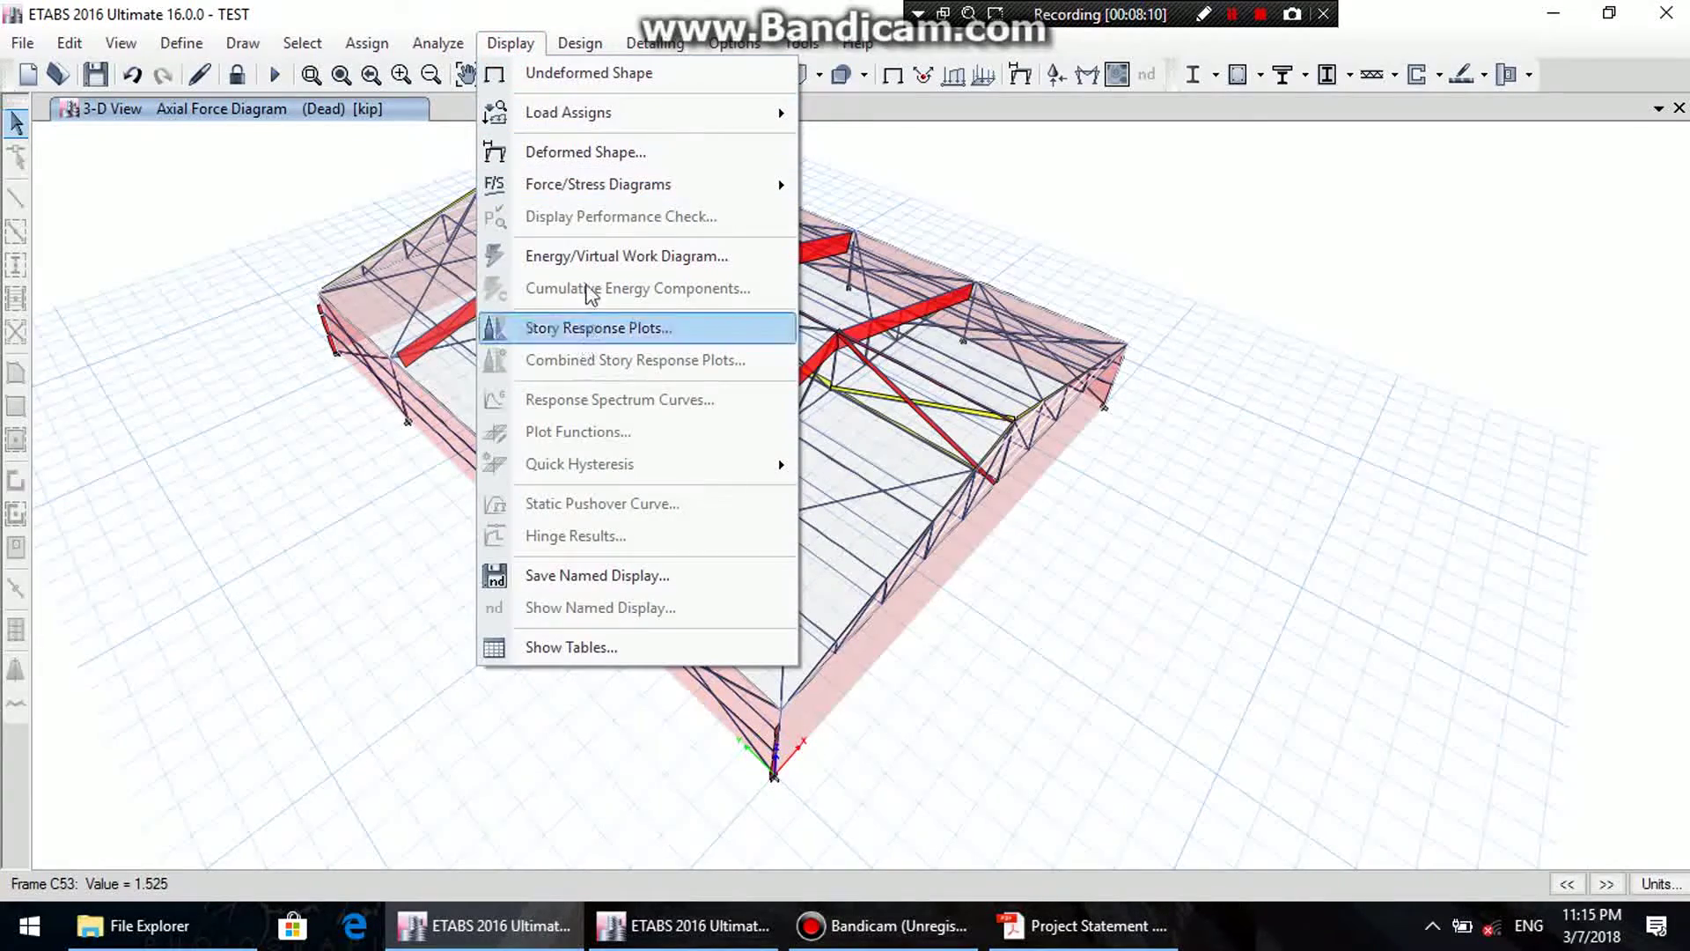
{"action": "mouse_move", "coordinate": [616, 184]}
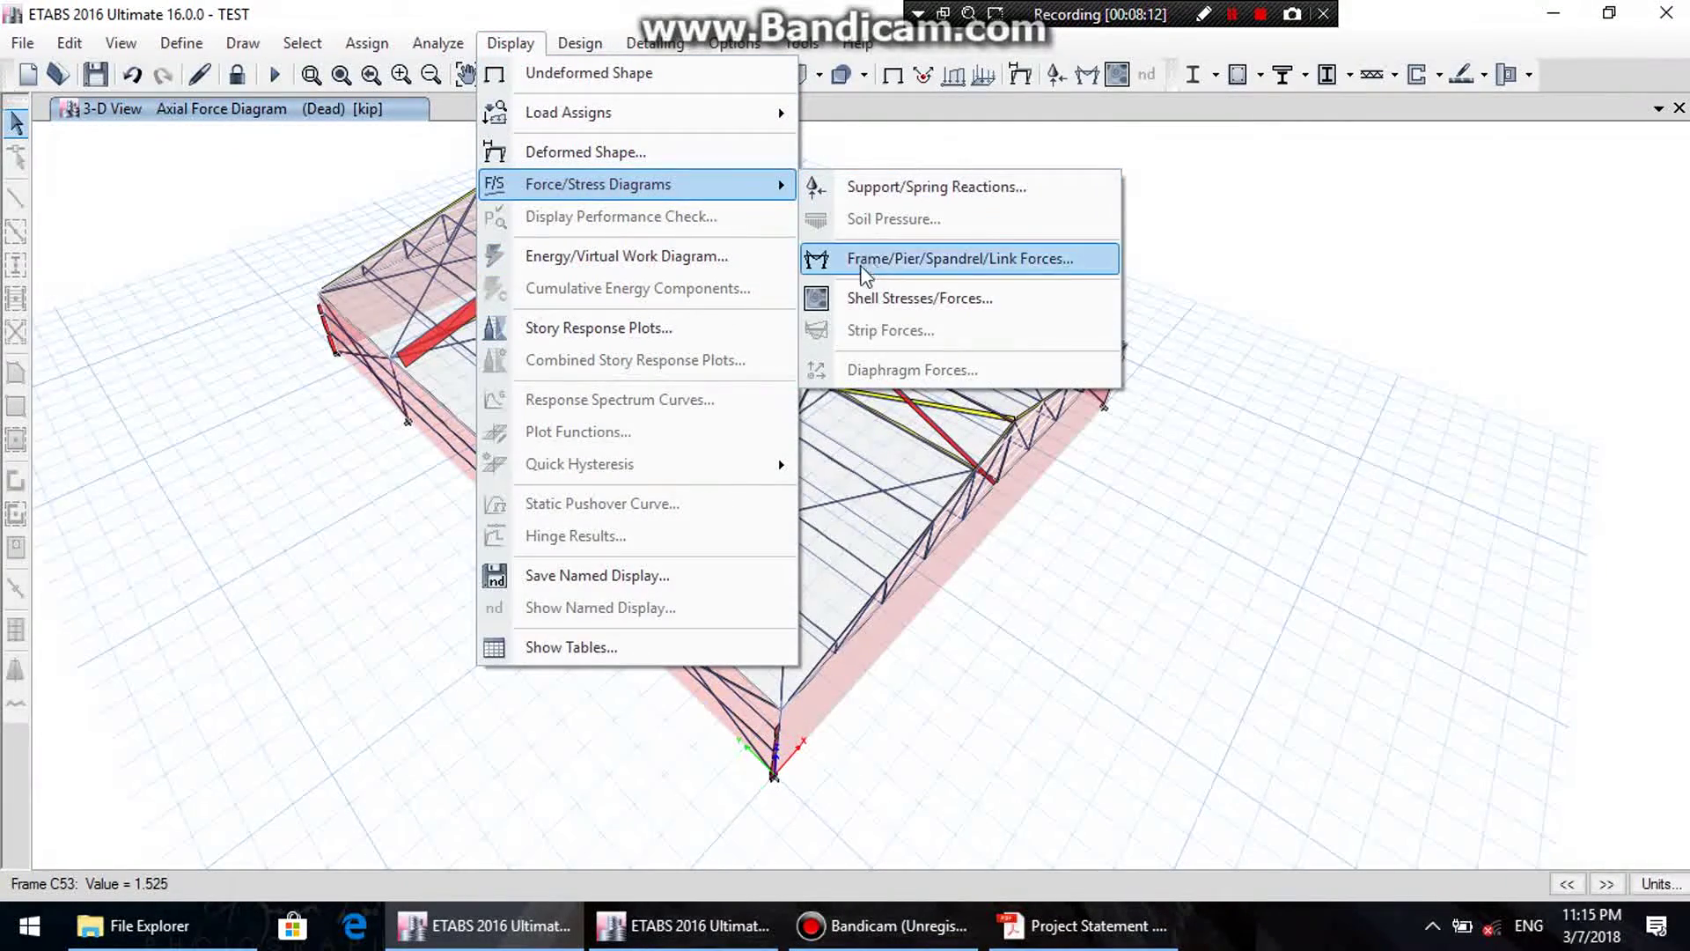
{"action": "left_click", "coordinate": [894, 256]}
{"action": "left_click", "coordinate": [740, 258]}
{"action": "left_click", "coordinate": [792, 288]}
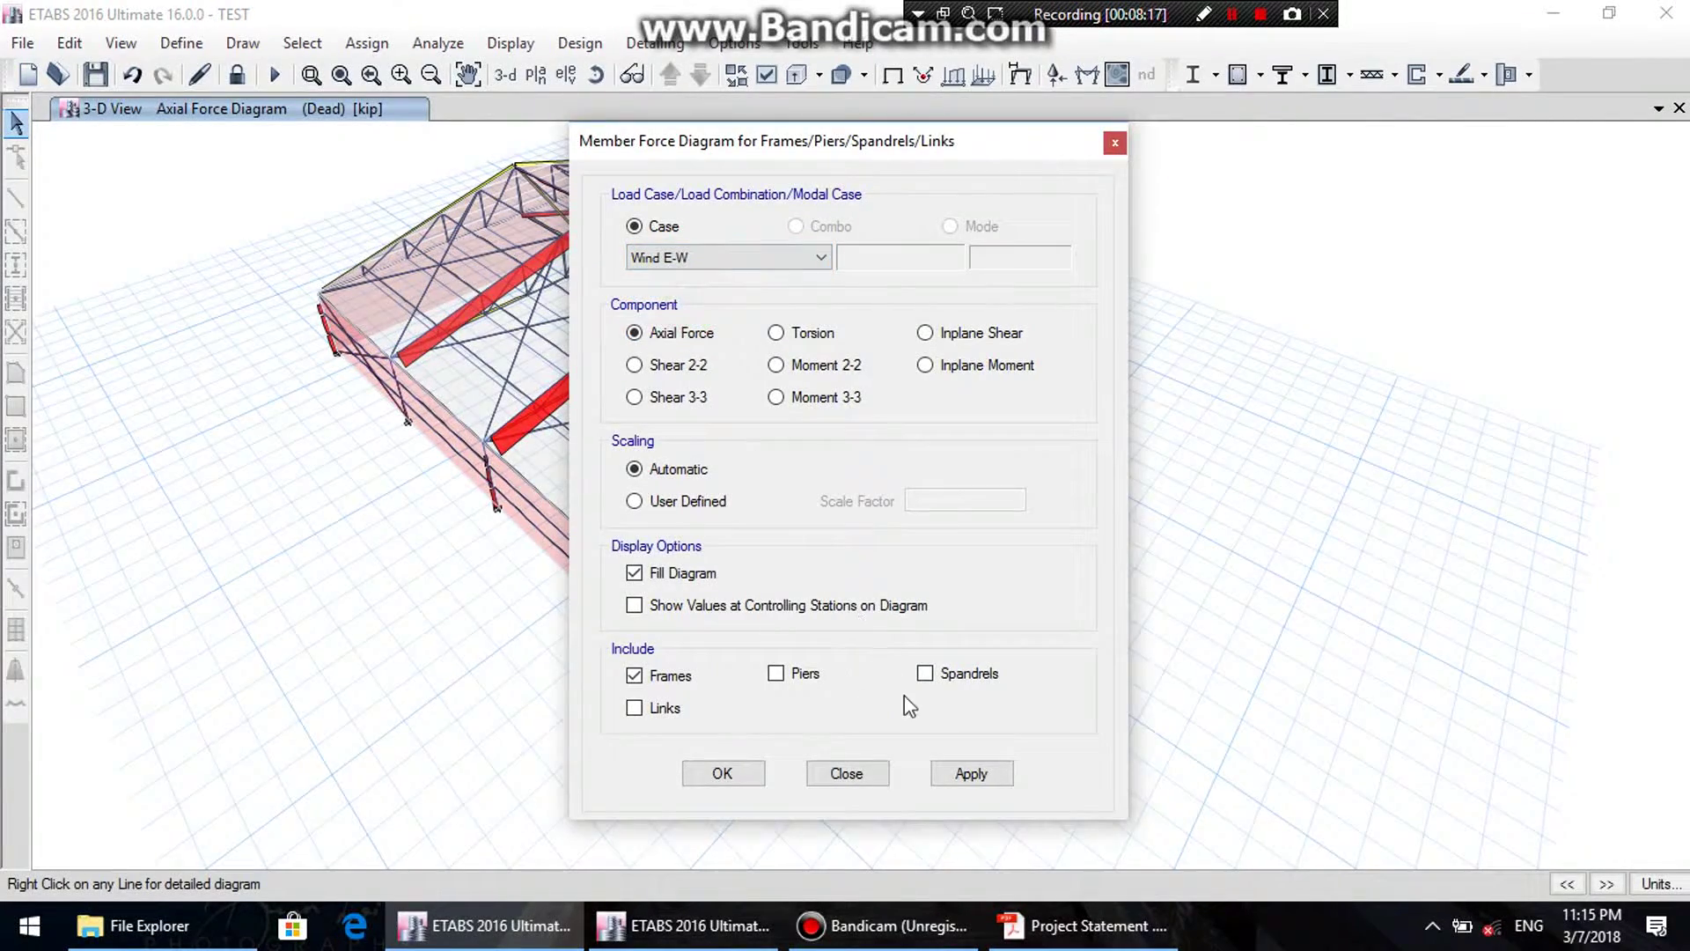
{"action": "left_click", "coordinate": [972, 775]}
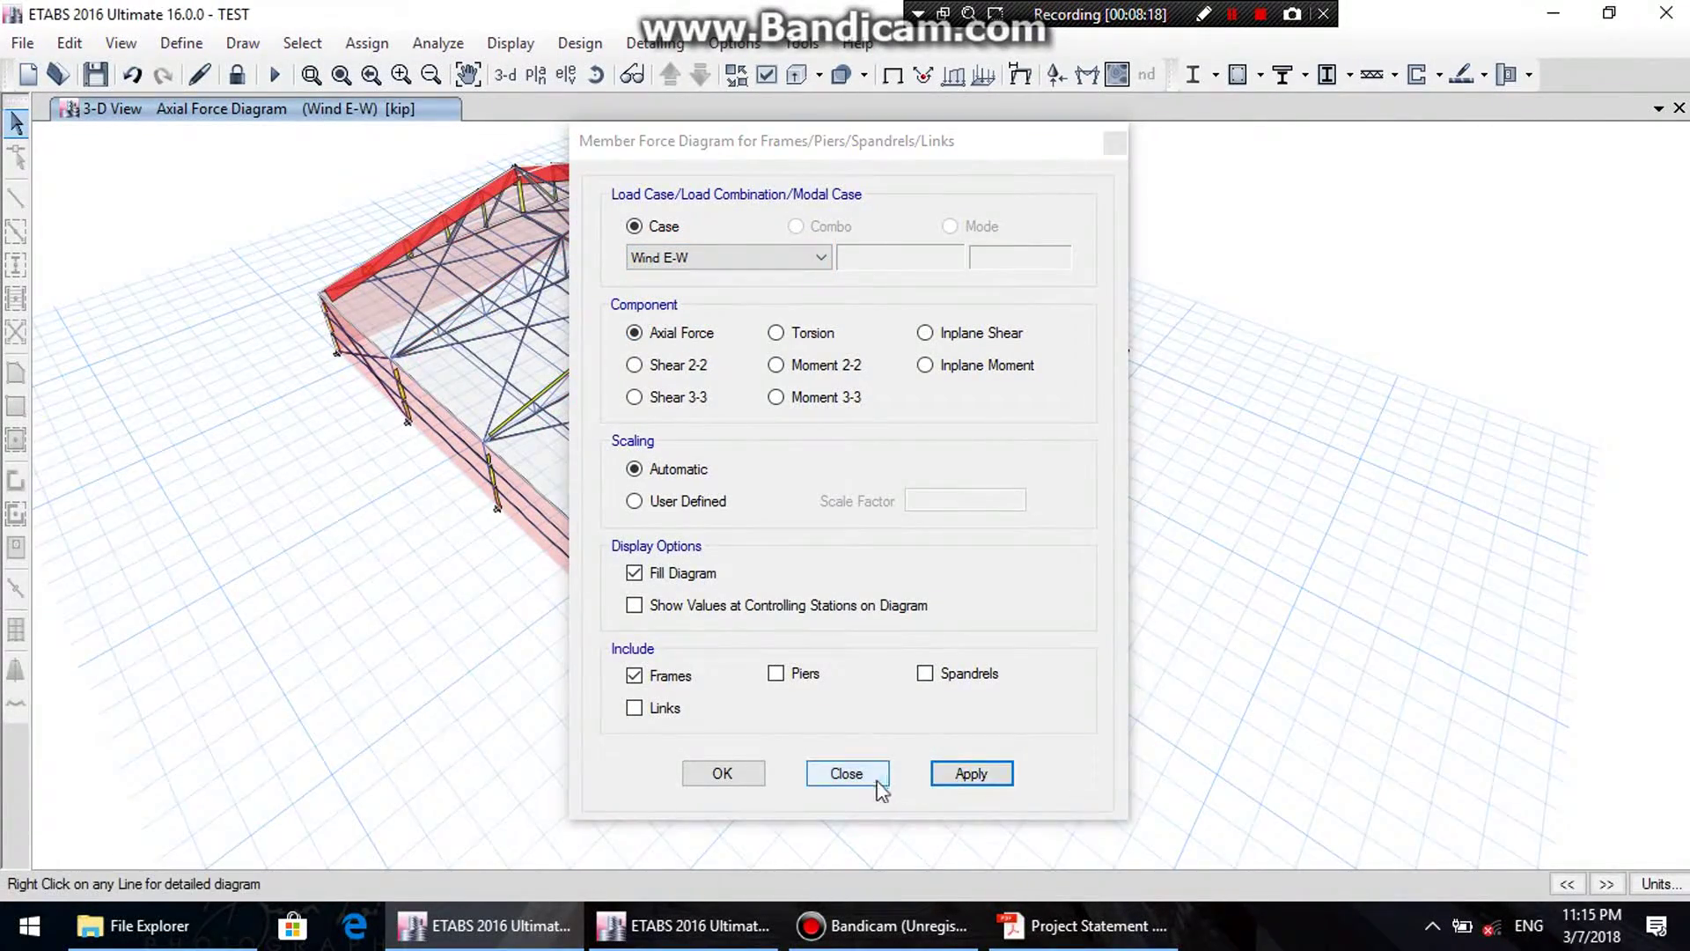
{"action": "left_click", "coordinate": [858, 775]}
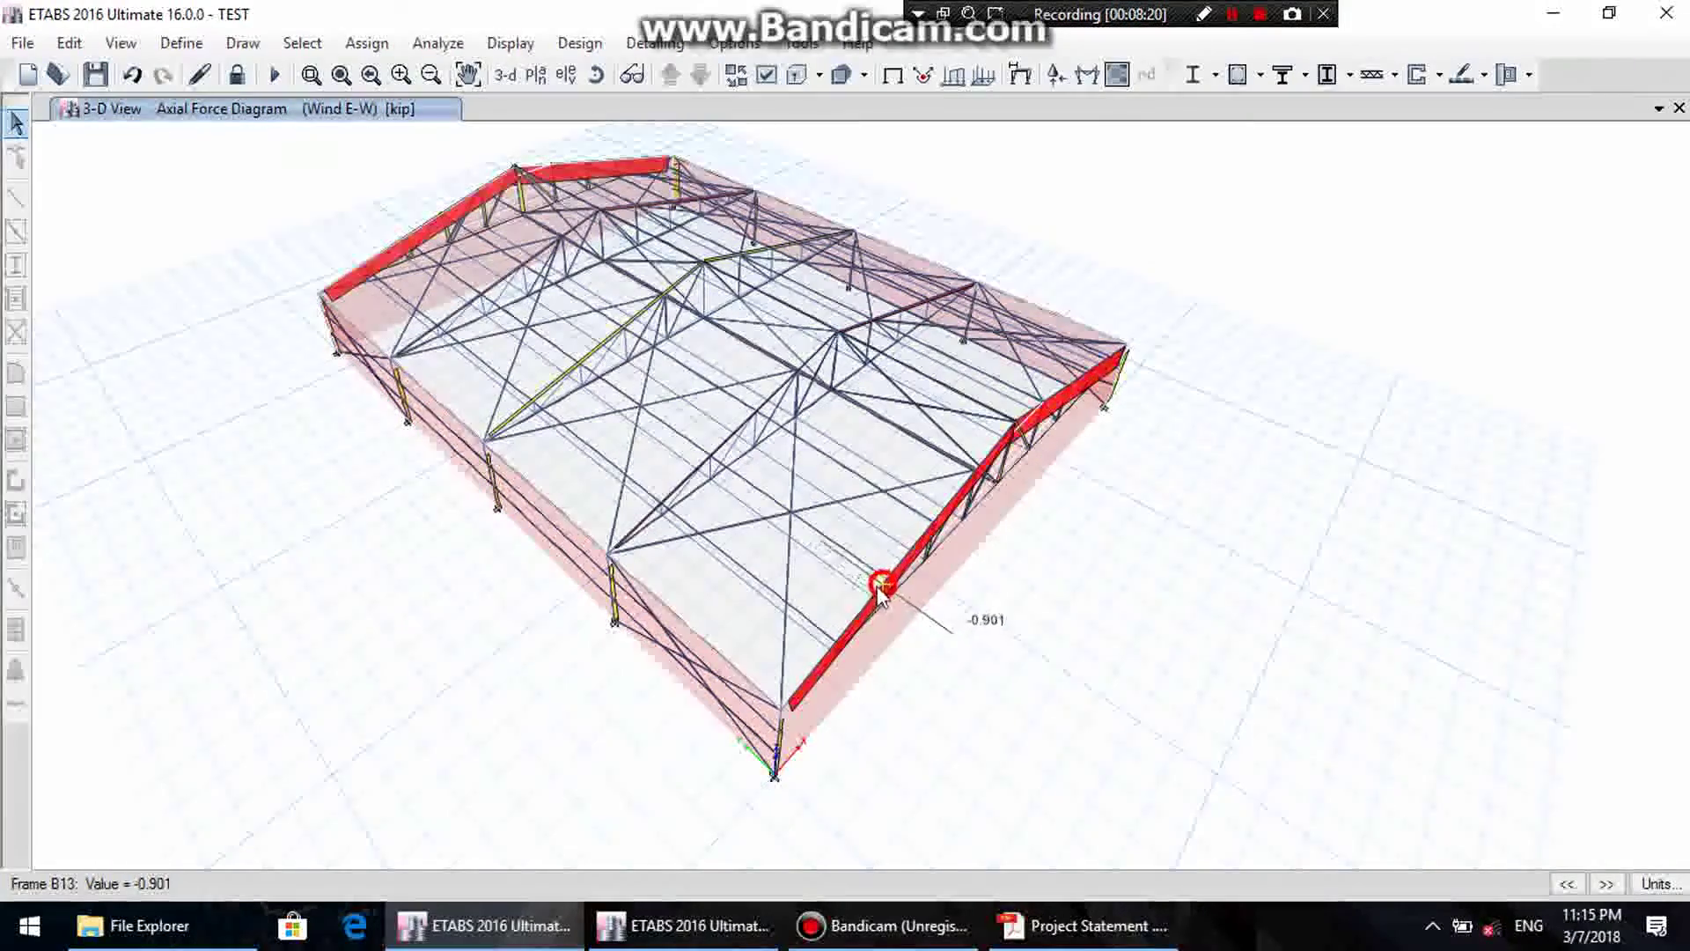
{"action": "left_click", "coordinate": [773, 589]}
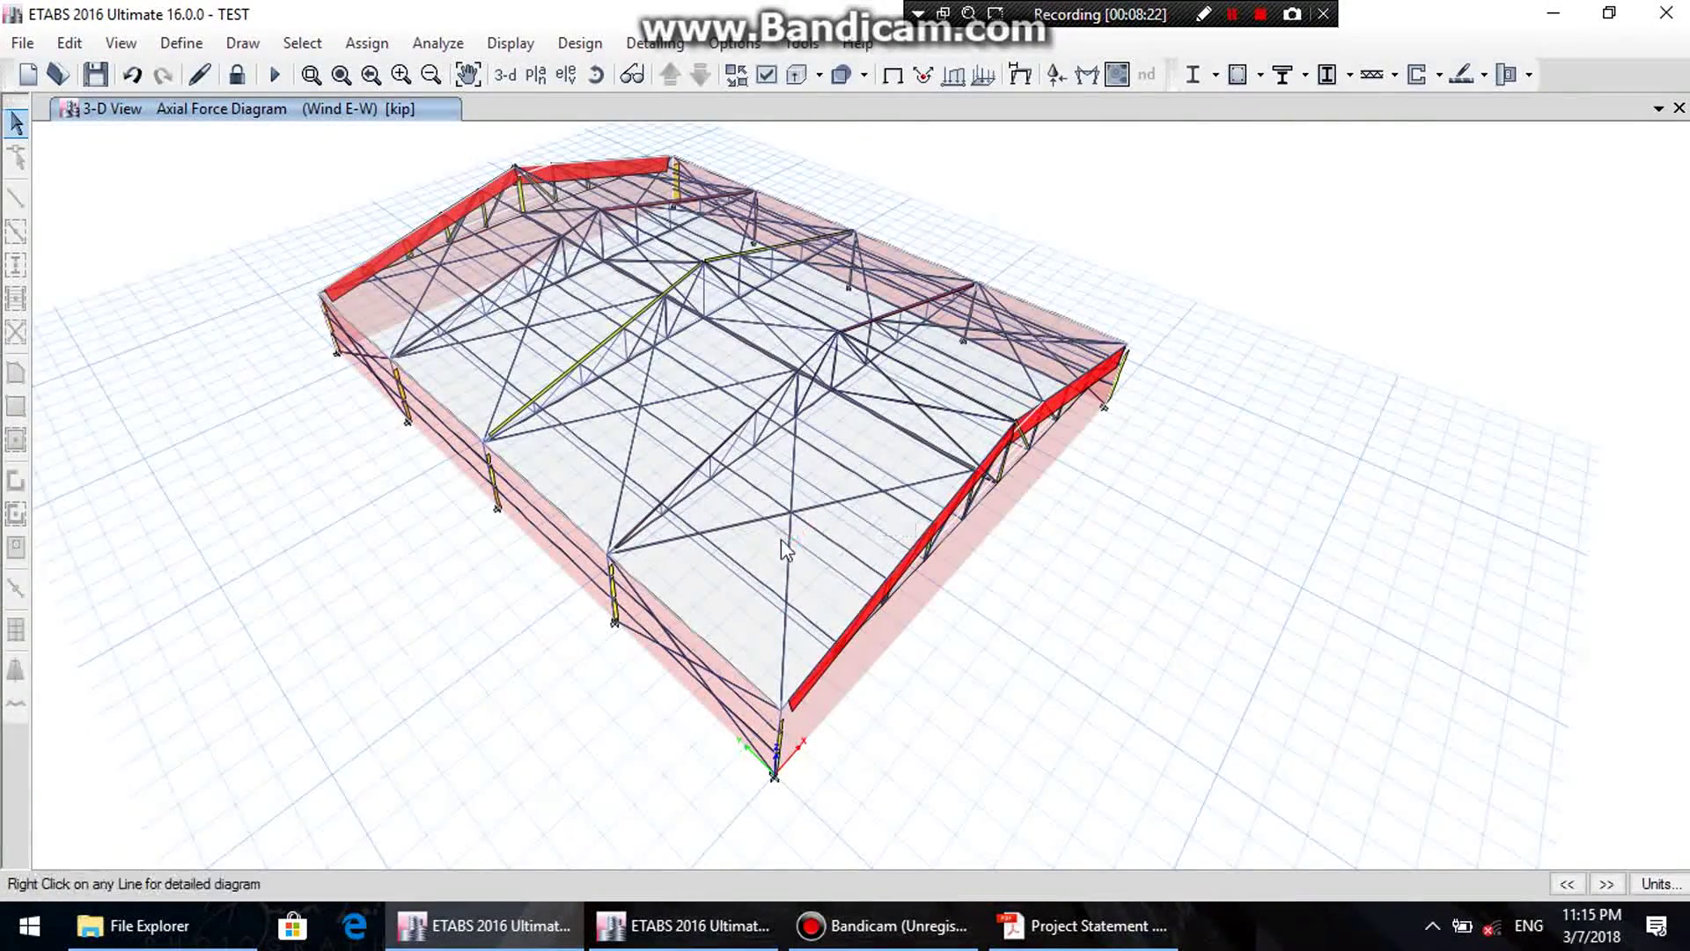